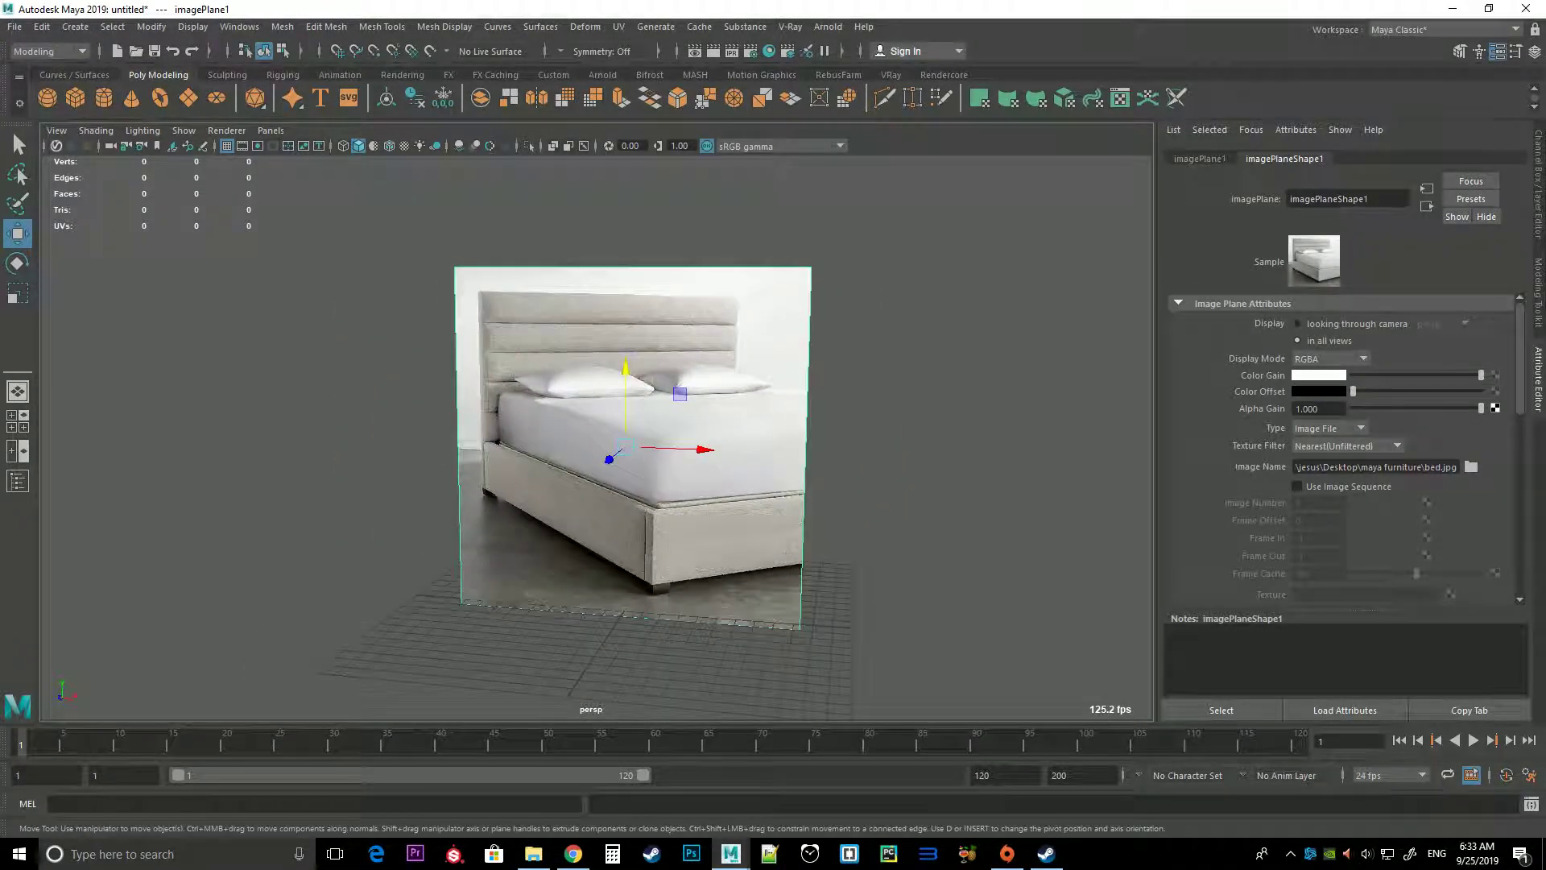
Select the bed reference image plane and pan it left in the perspective view
scroll(573, 467, up, 2)
scroll(573, 466, up, 3)
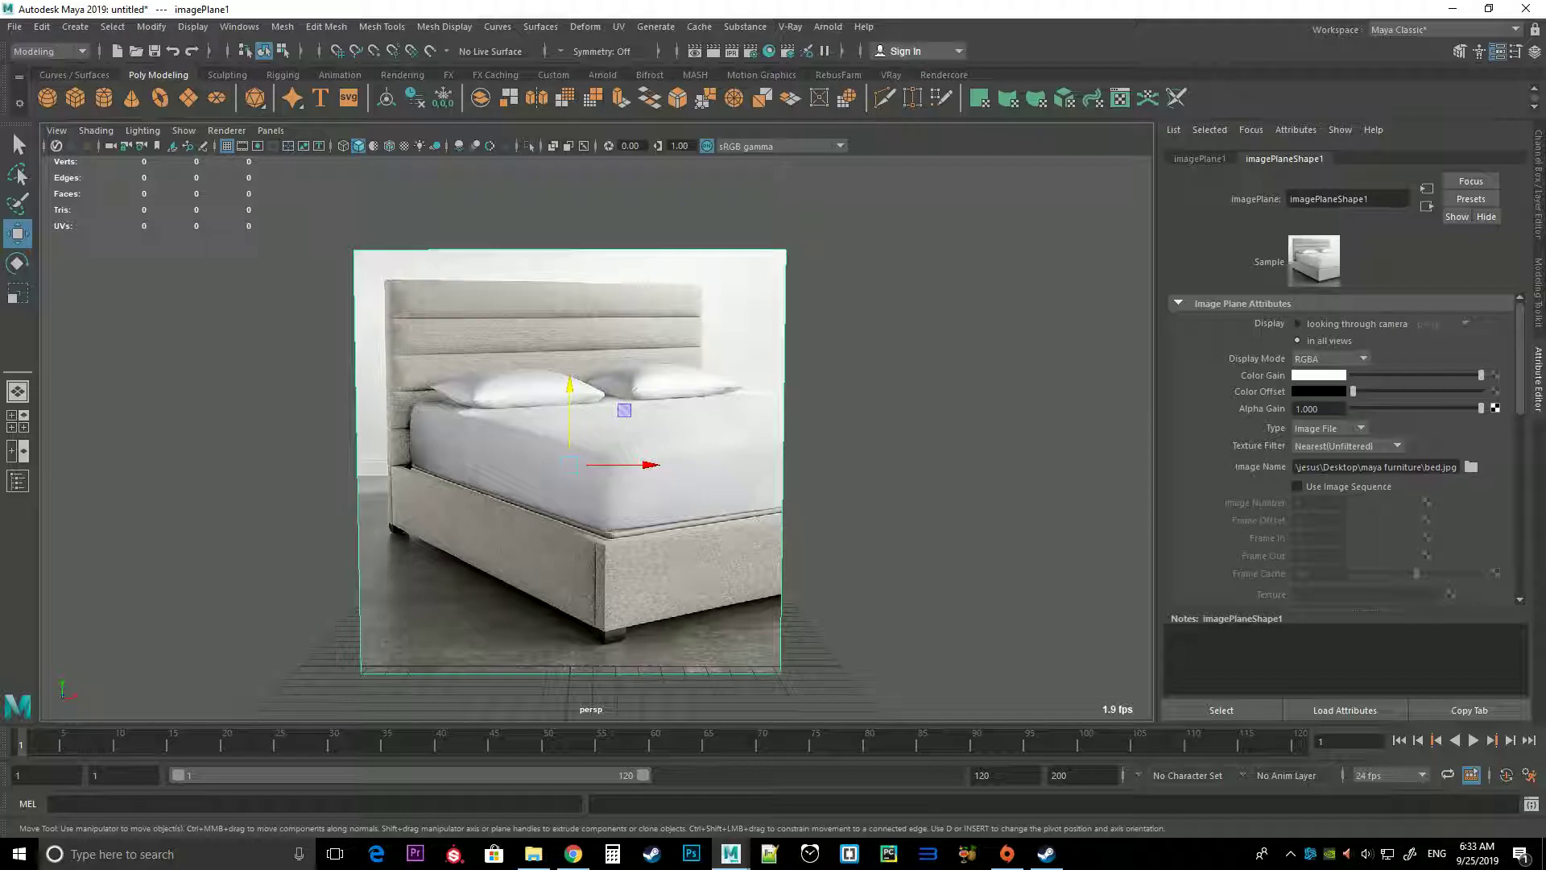
alt+middle_drag(574, 466, 383, 466)
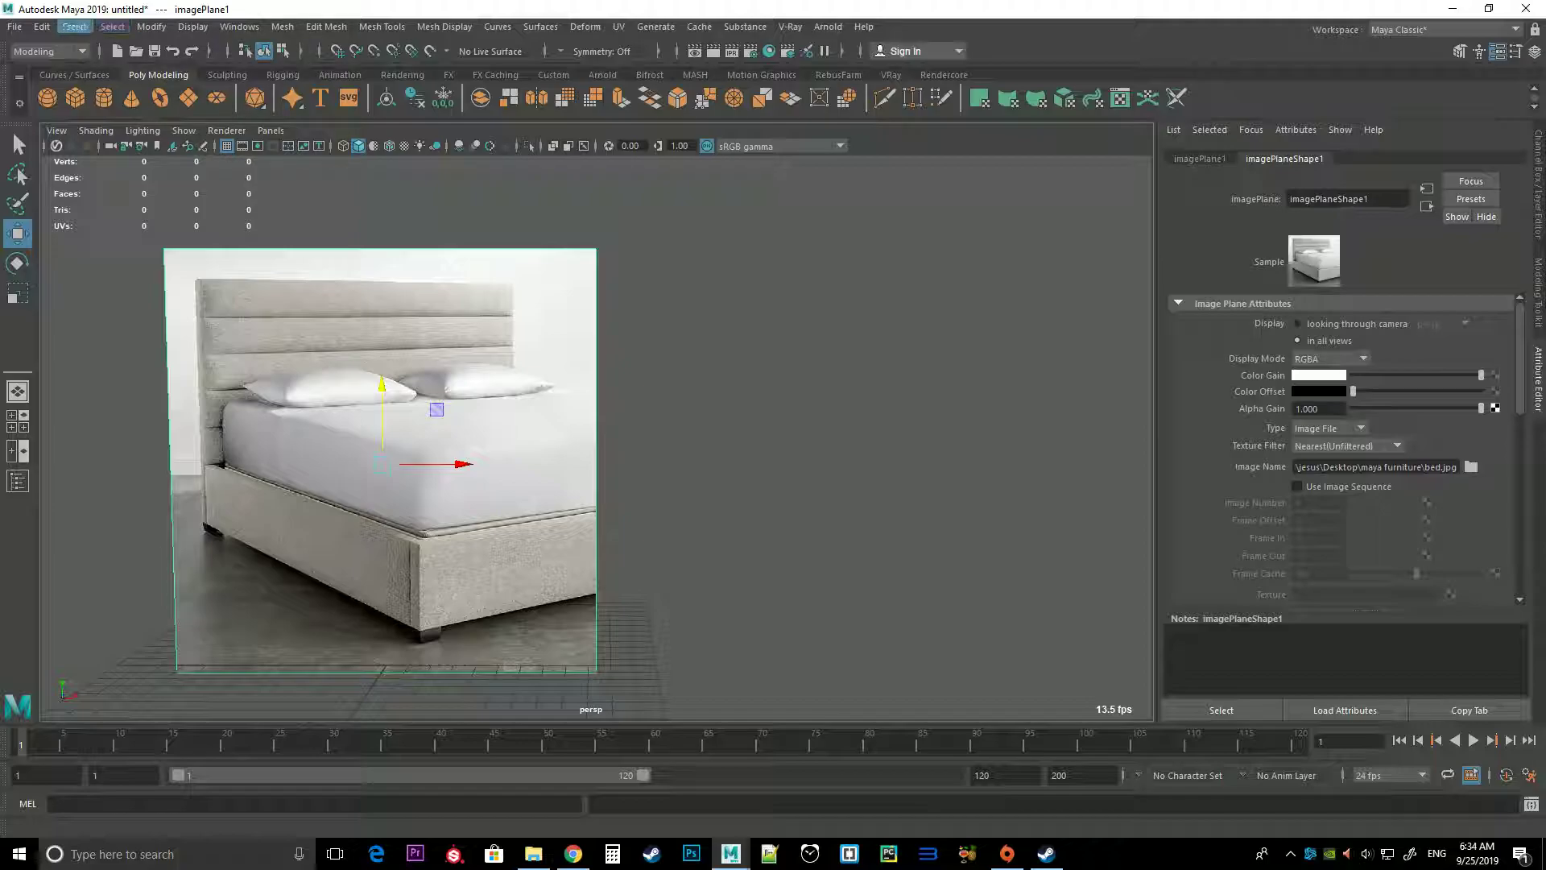
click(75, 27)
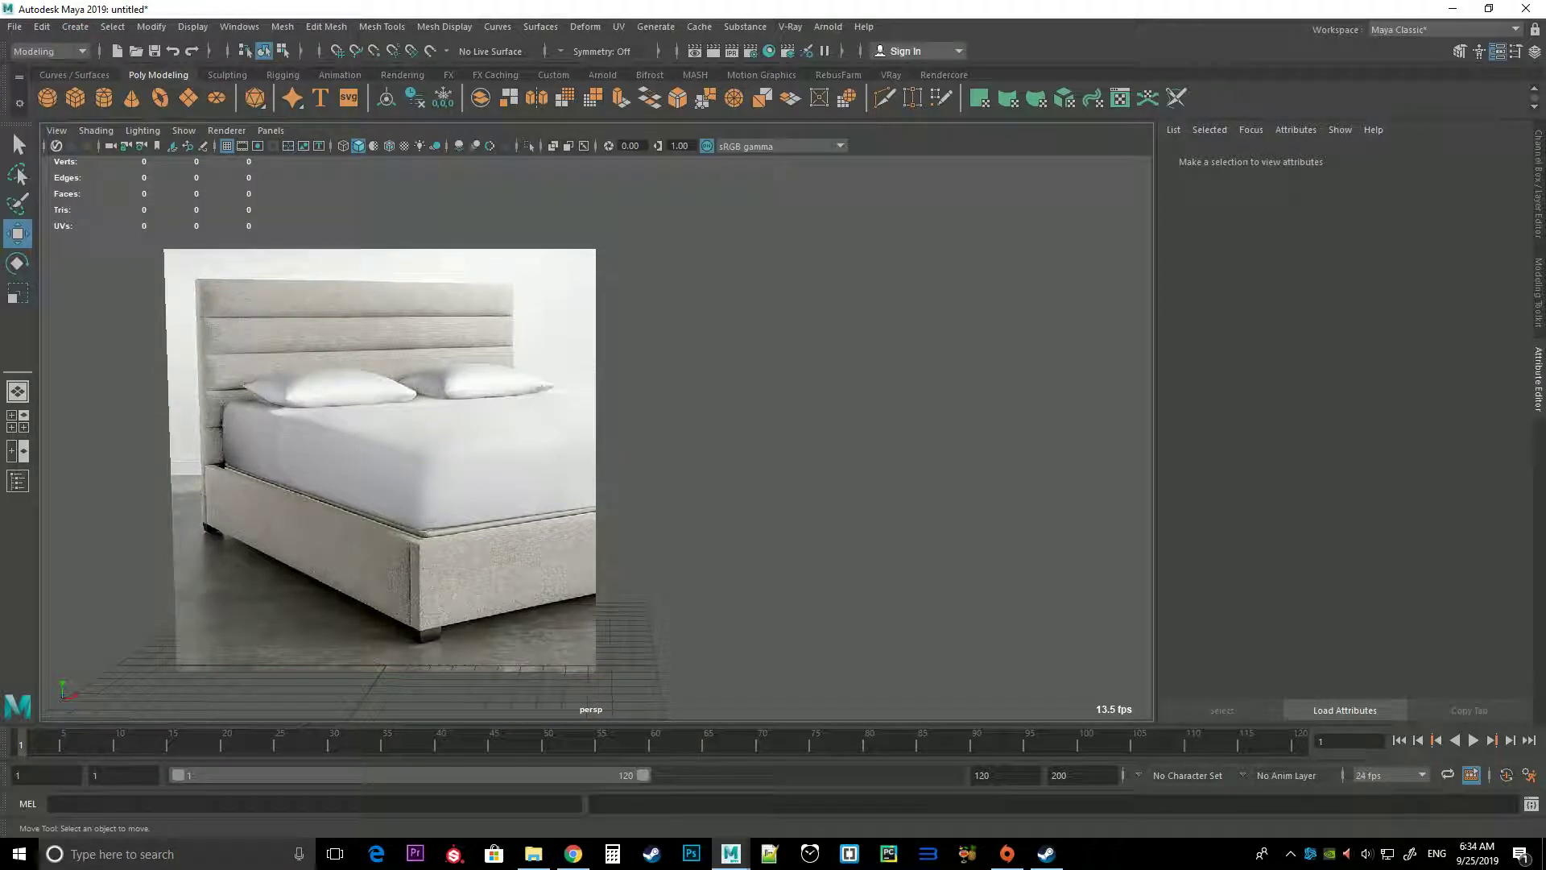
click(382, 451)
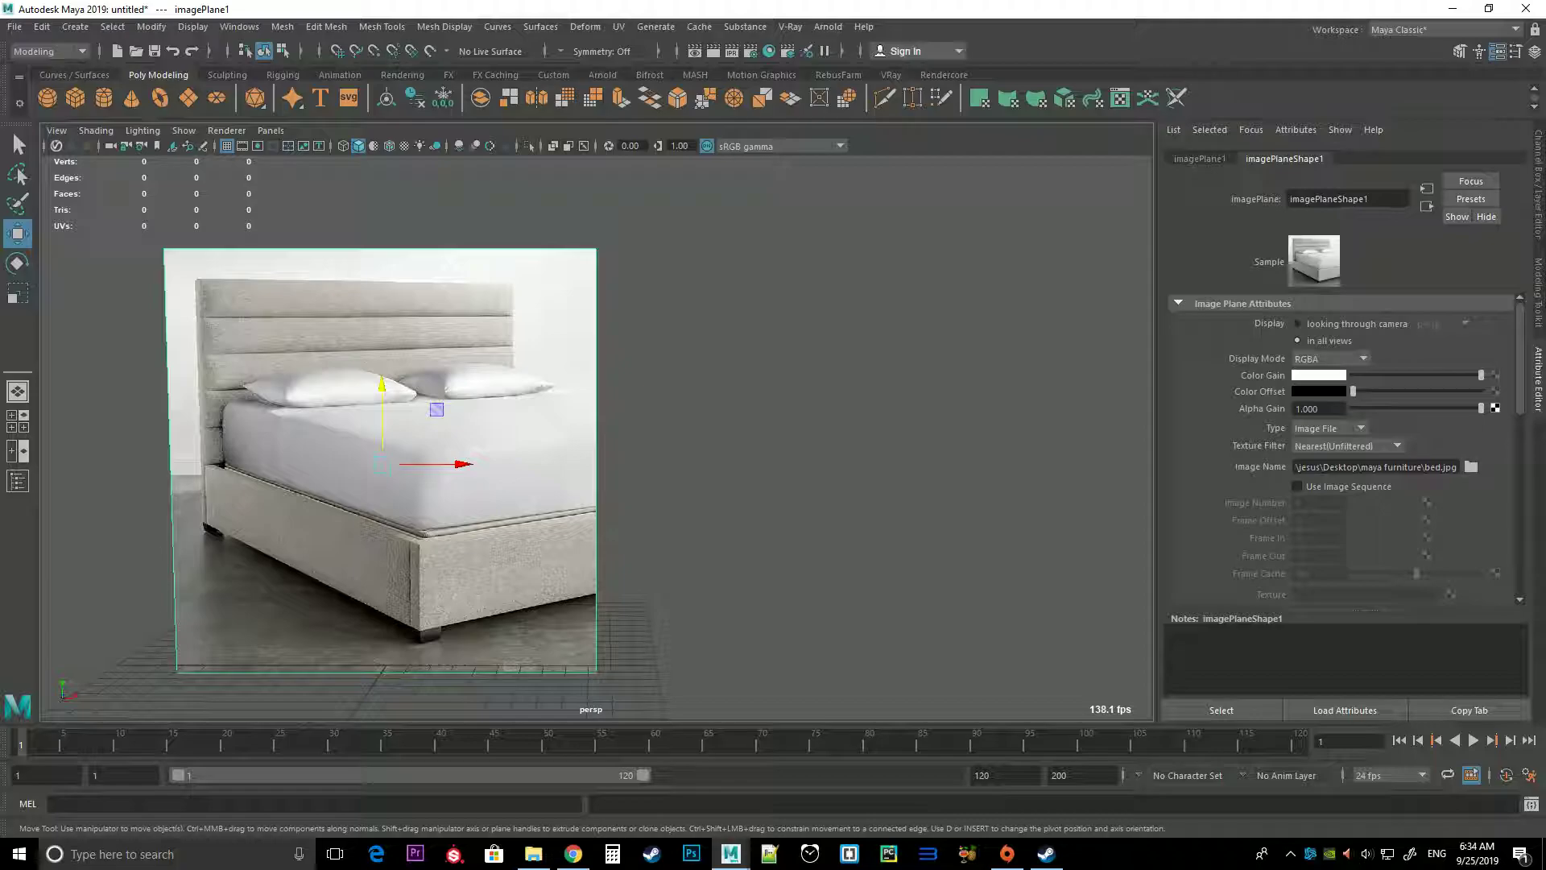
scroll(596, 451, down, 3)
scroll(596, 451, down, 2)
mouse_move(596, 451)
alt+middle_down()
mouse_move(465, 451)
mouse_move(495, 446)
alt+middle_up()
scroll(322, 463, up, 2)
scroll(323, 463, down, 2)
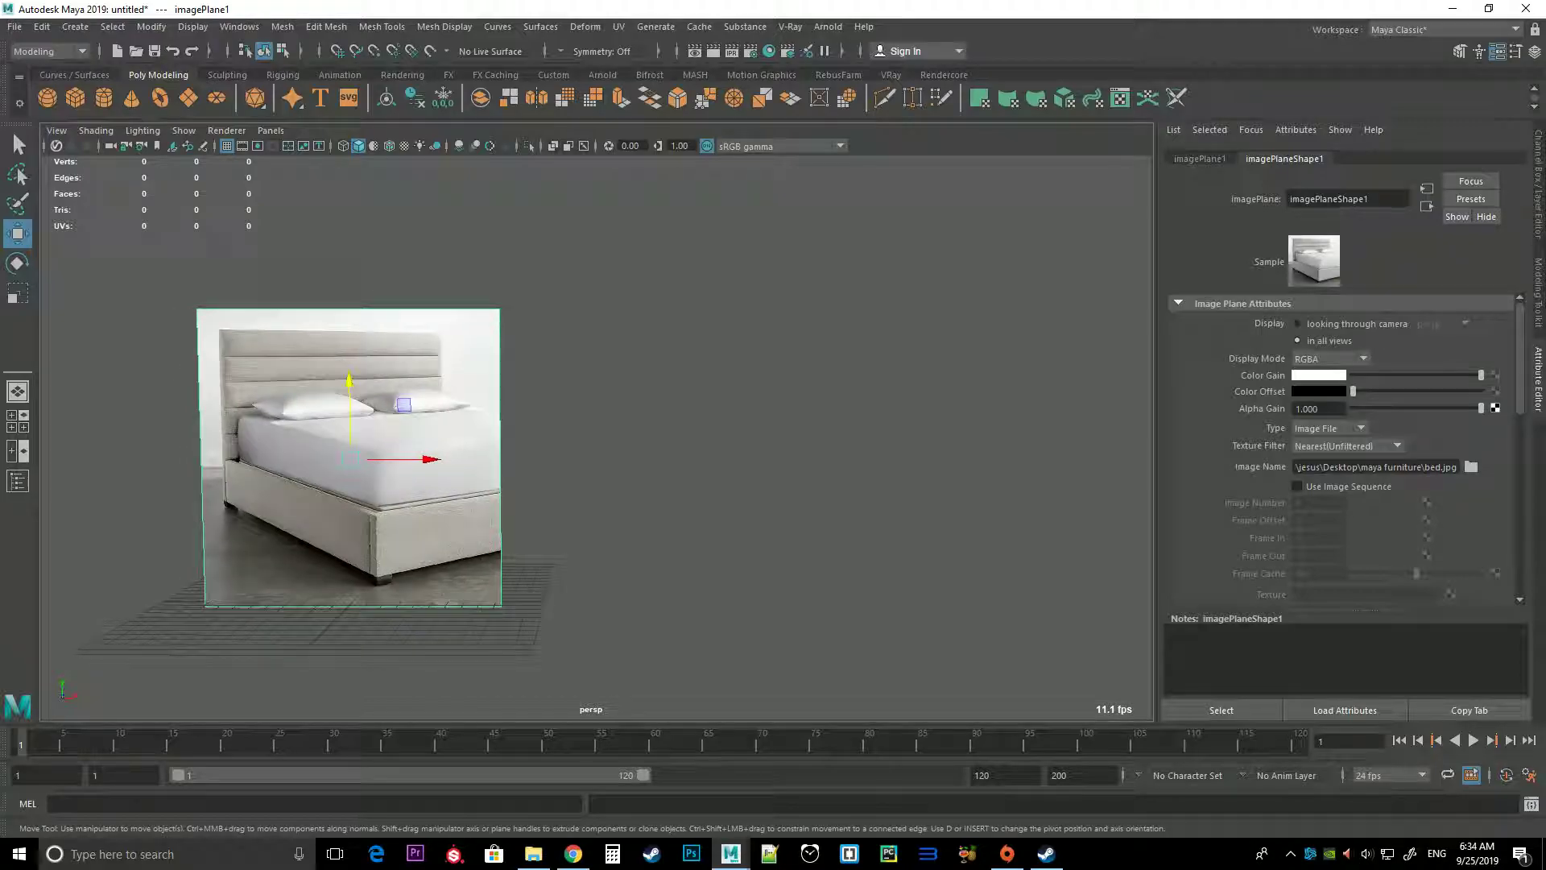
Maximize the front view and pan and zoom until the bed image fills it
key(space)
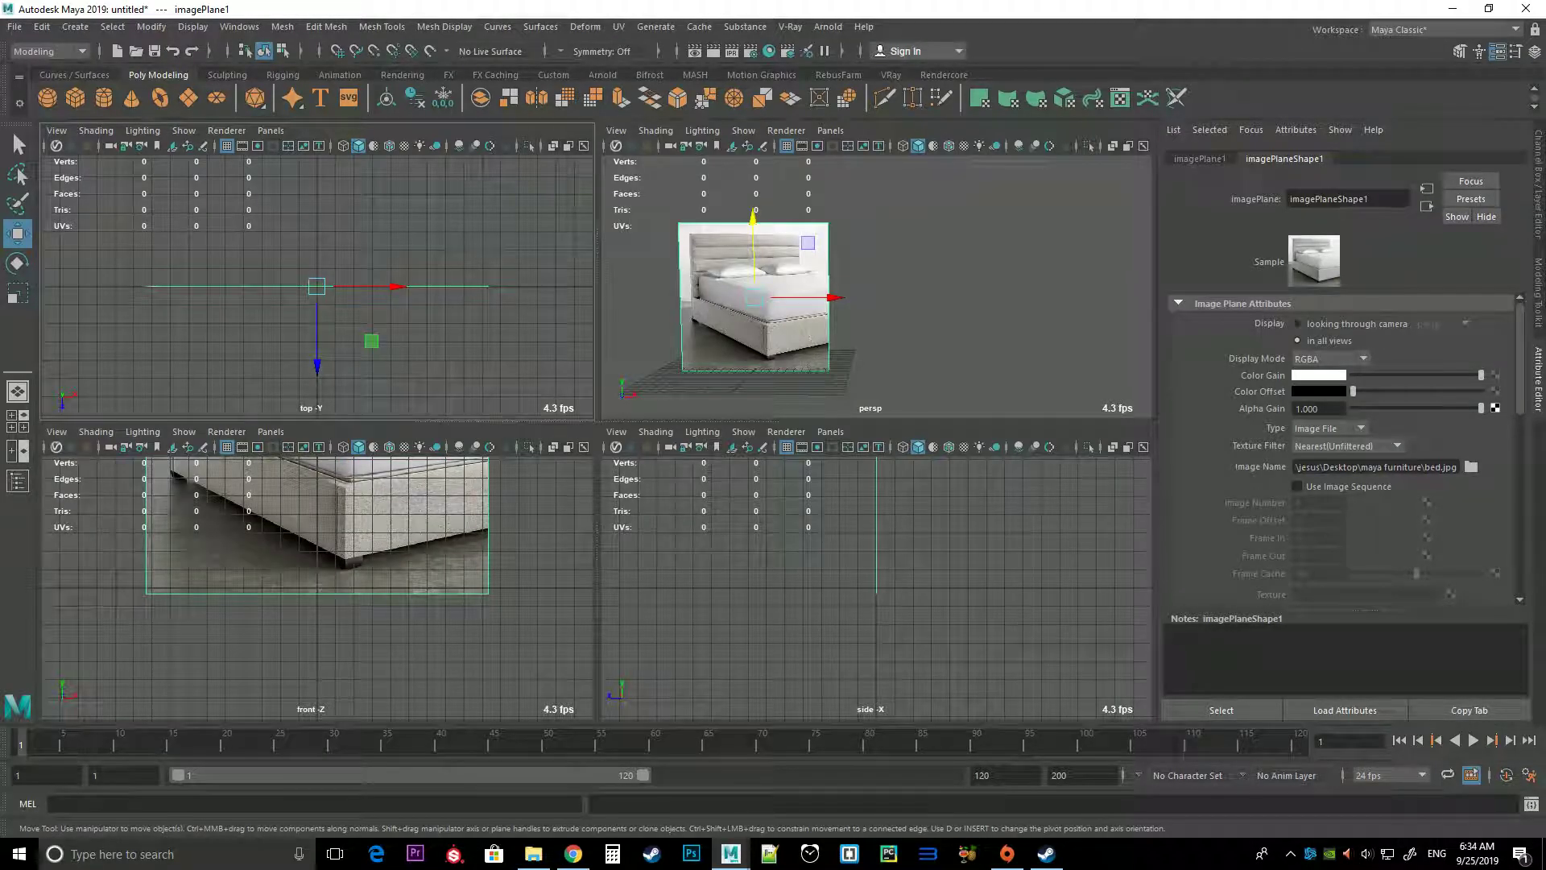
key(space)
scroll(596, 435, down, 2)
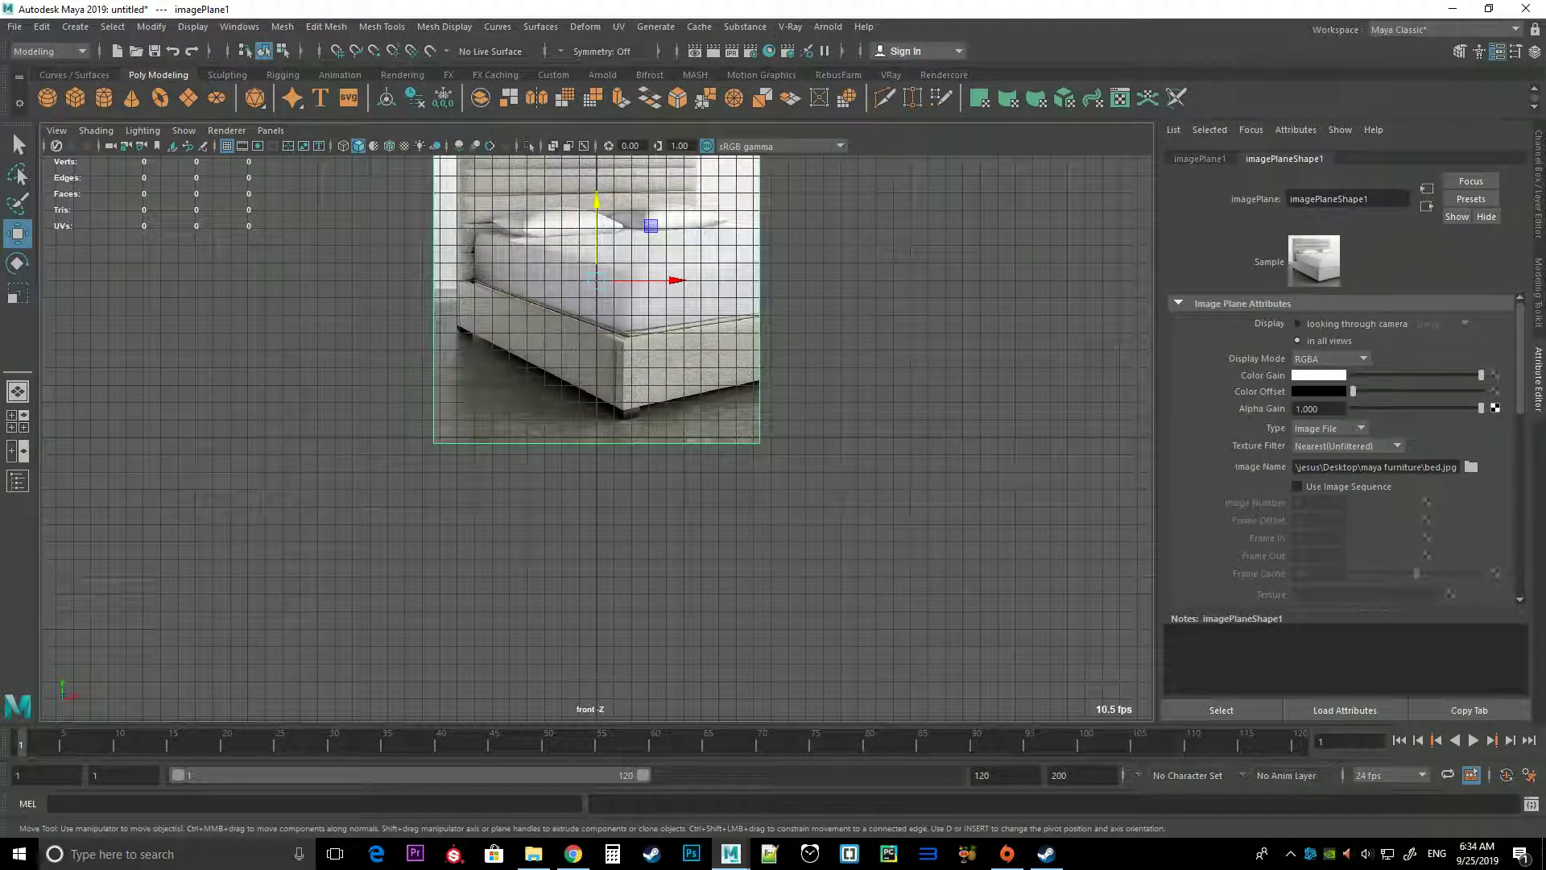
mouse_move(596, 300)
alt+middle_down()
mouse_move(421, 414)
mouse_move(232, 459)
mouse_move(211, 352)
mouse_move(360, 363)
mouse_move(456, 396)
mouse_move(316, 430)
alt+middle_up()
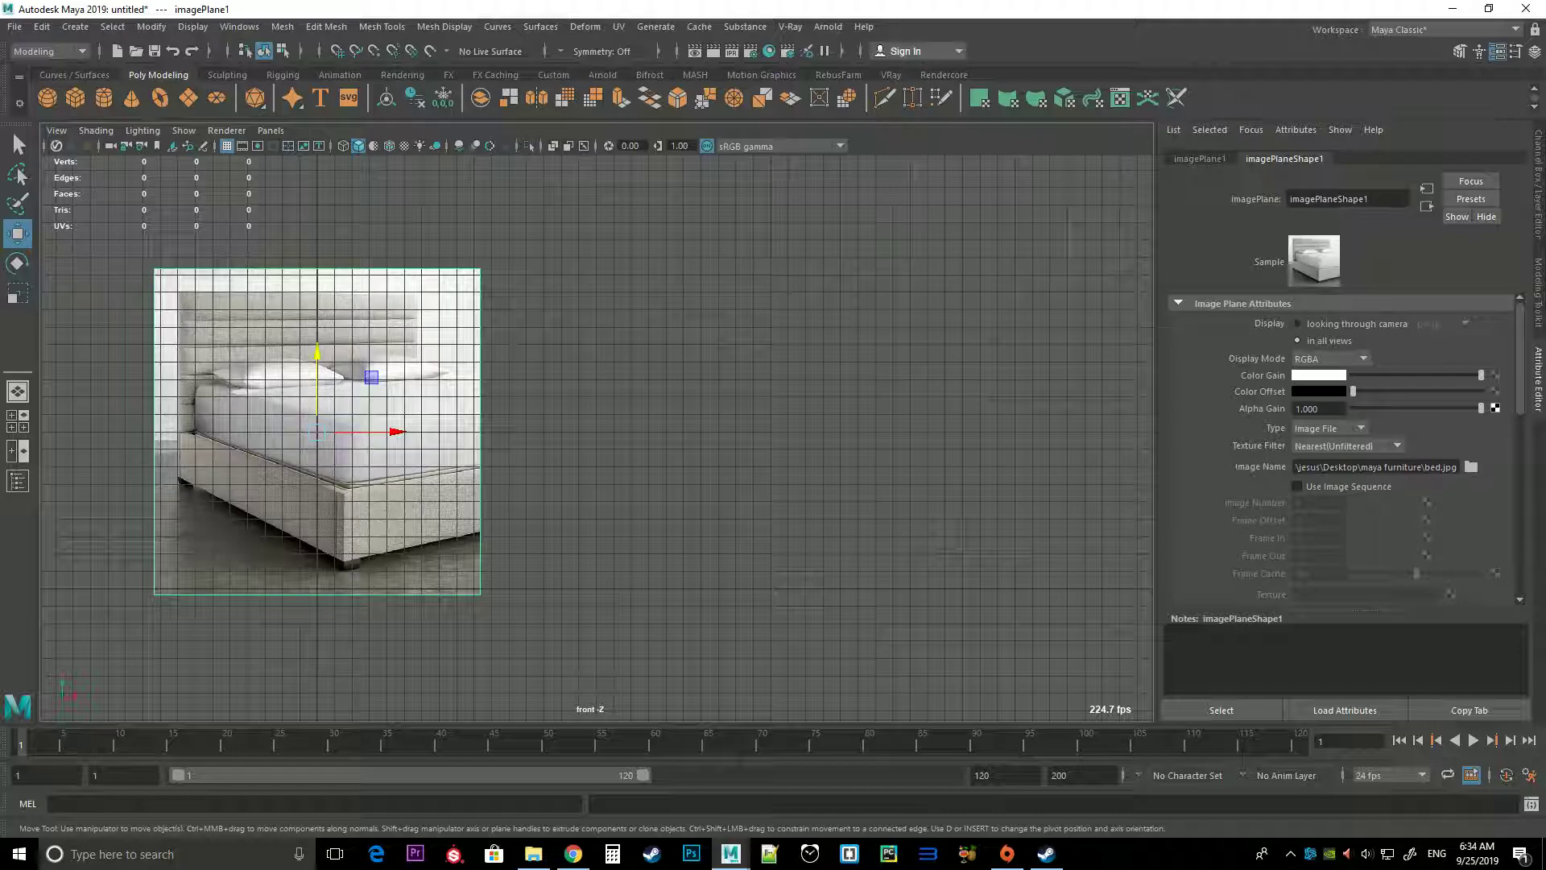
scroll(378, 439, up, 3)
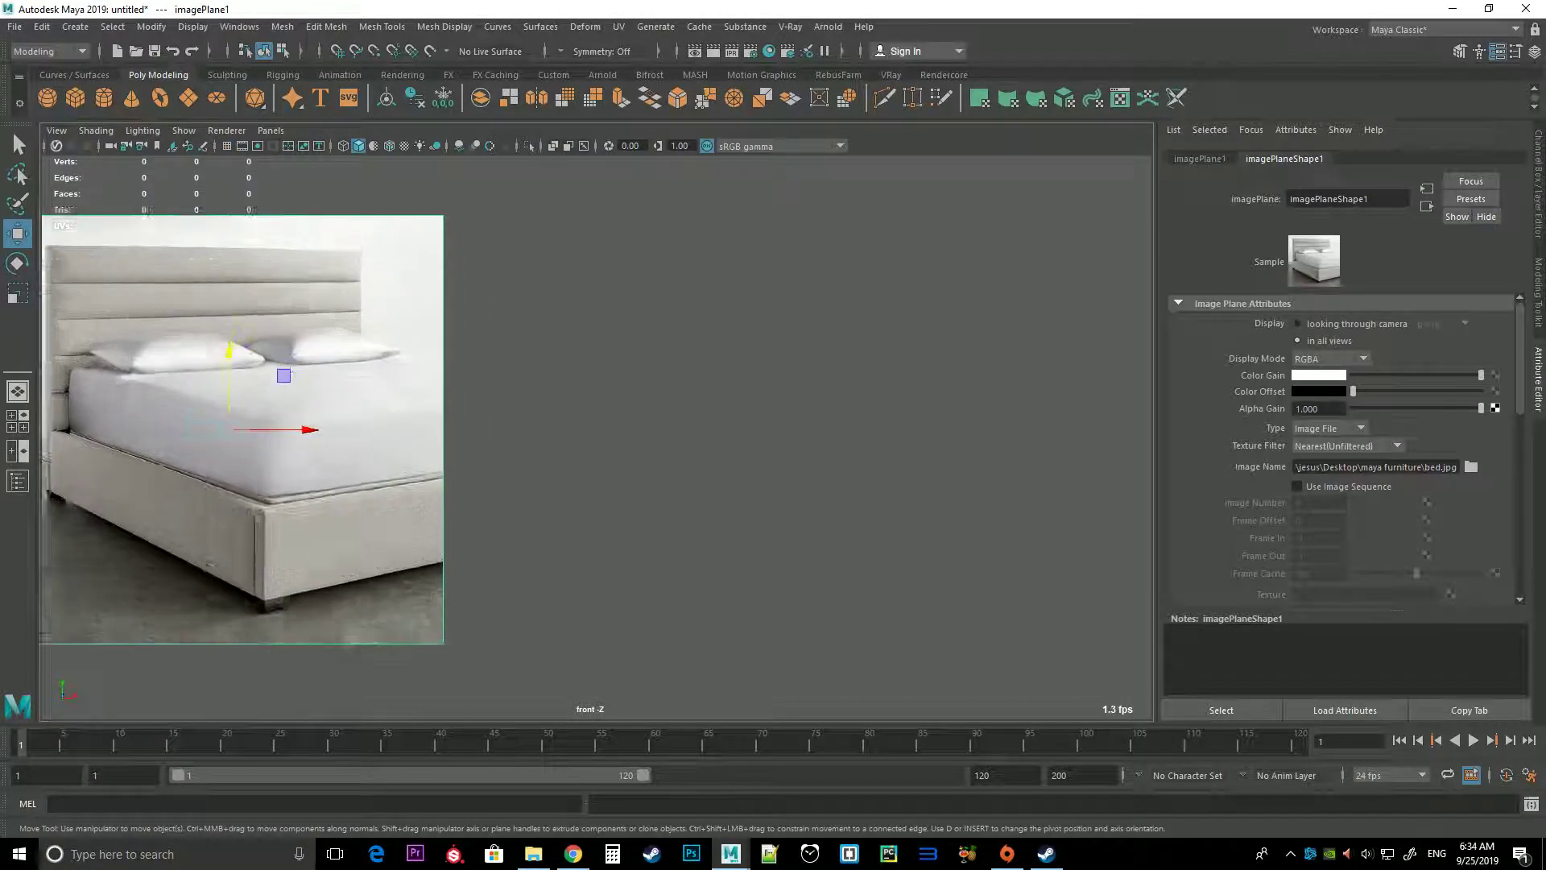
alt+middle_drag(379, 439, 592, 439)
scroll(483, 439, up, 1)
scroll(615, 439, up, 2)
scroll(615, 439, up, 1)
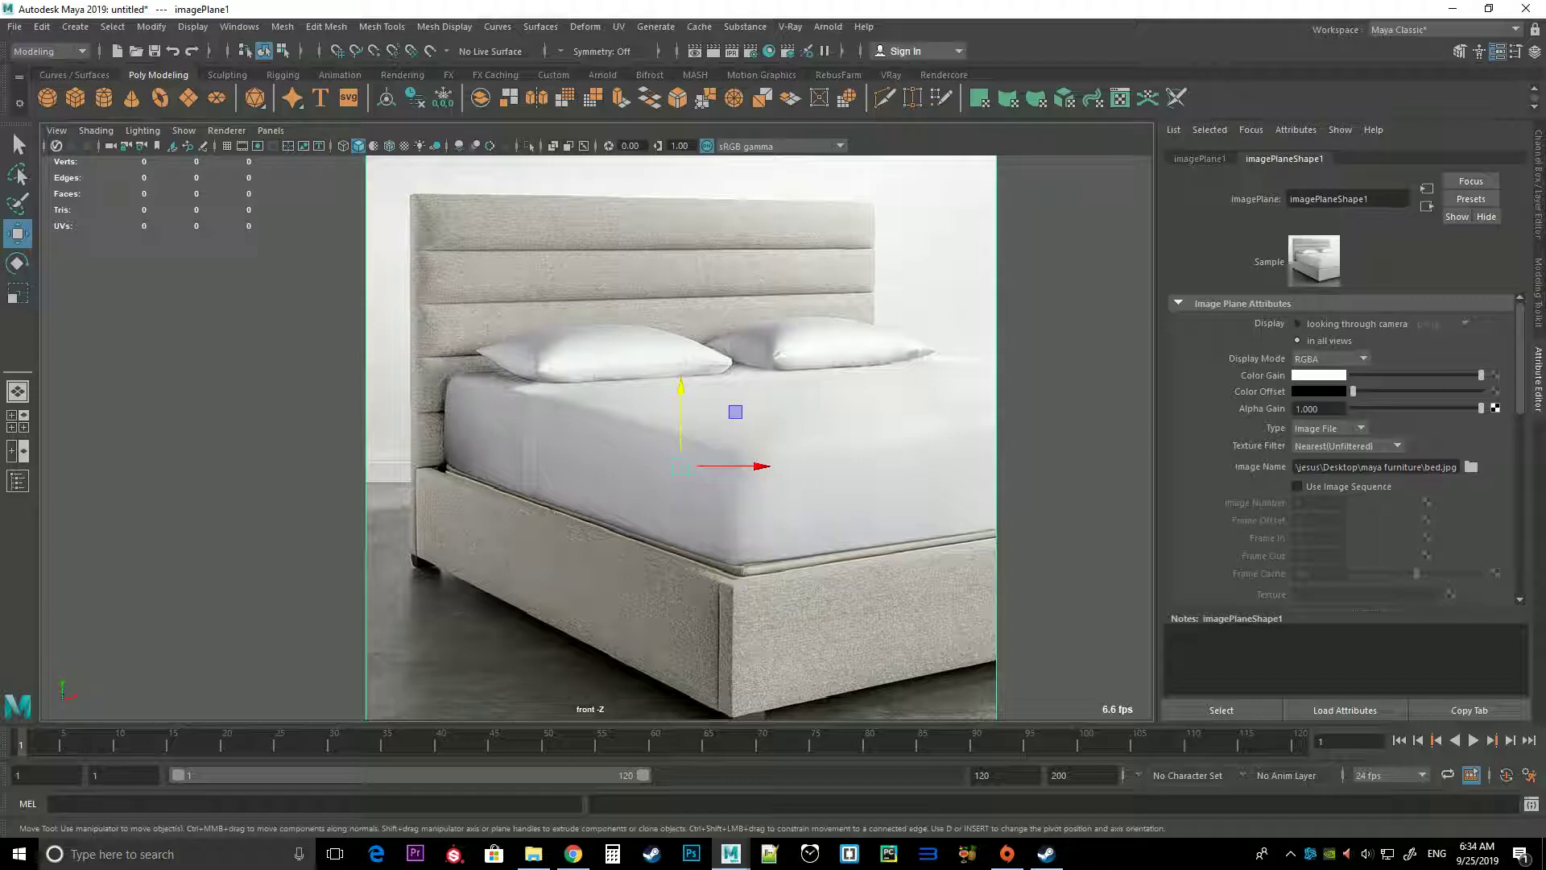
Draw a trial interactive cube below the bed image, then delete it
click(75, 98)
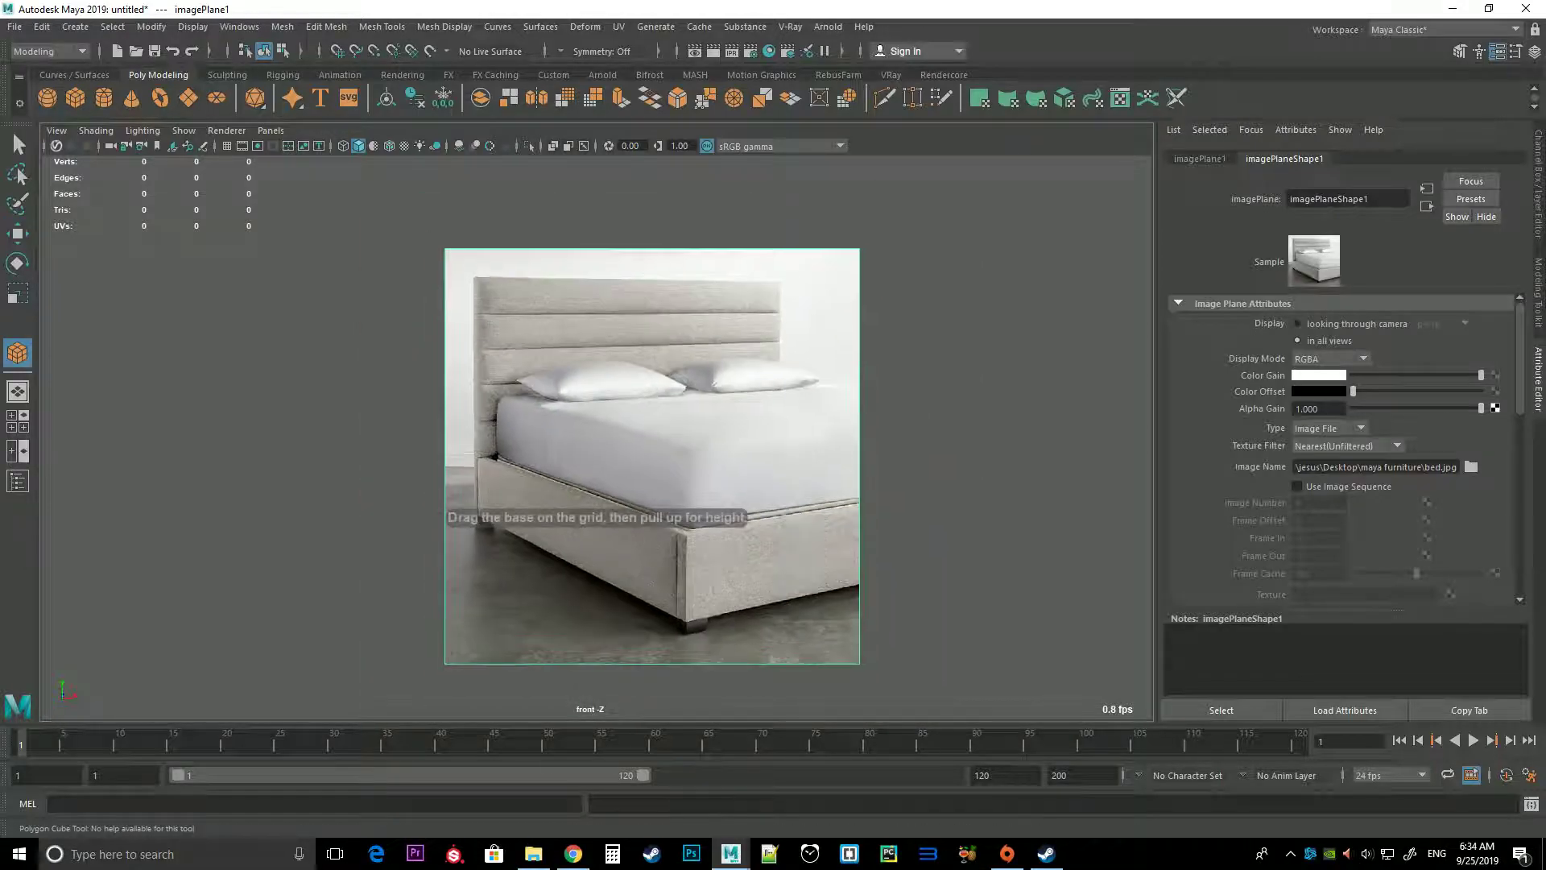
drag(381, 573, 918, 648)
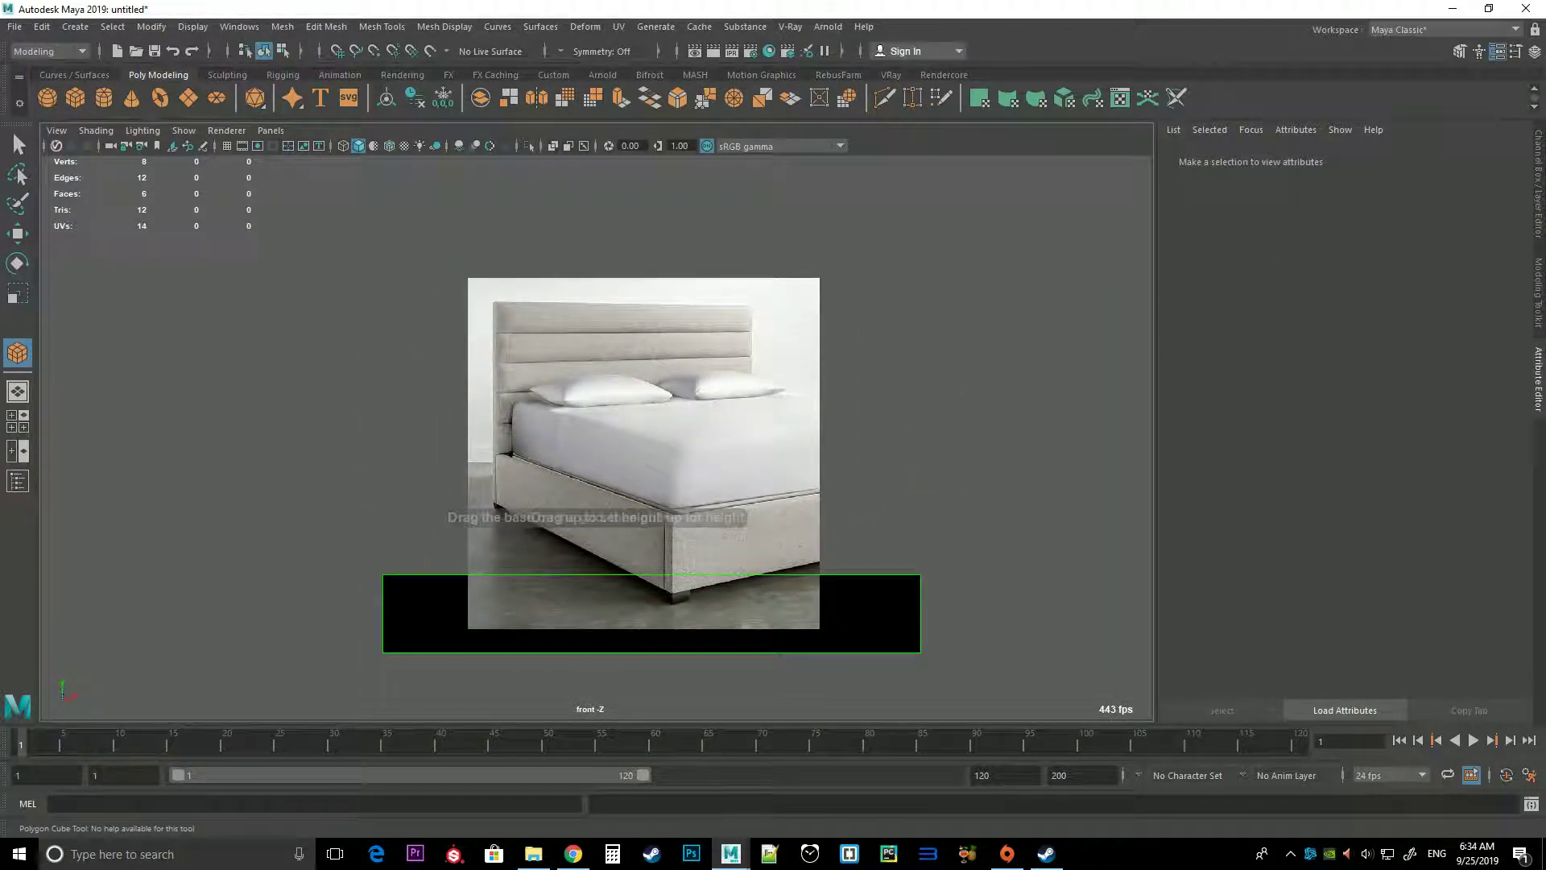
key(space)
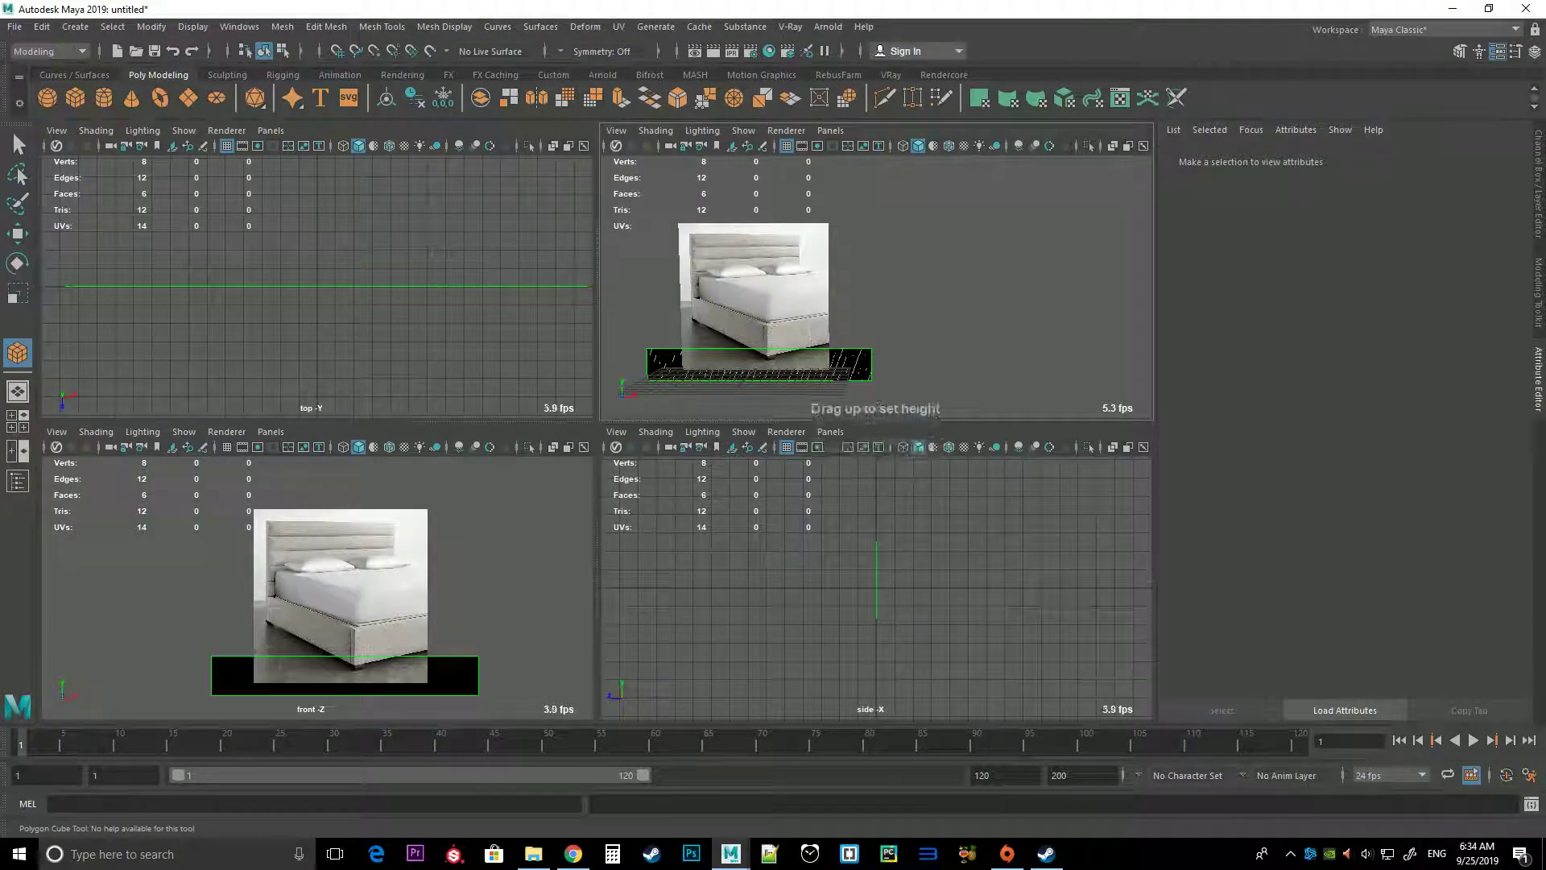
drag(809, 580, 810, 386)
key(Delete)
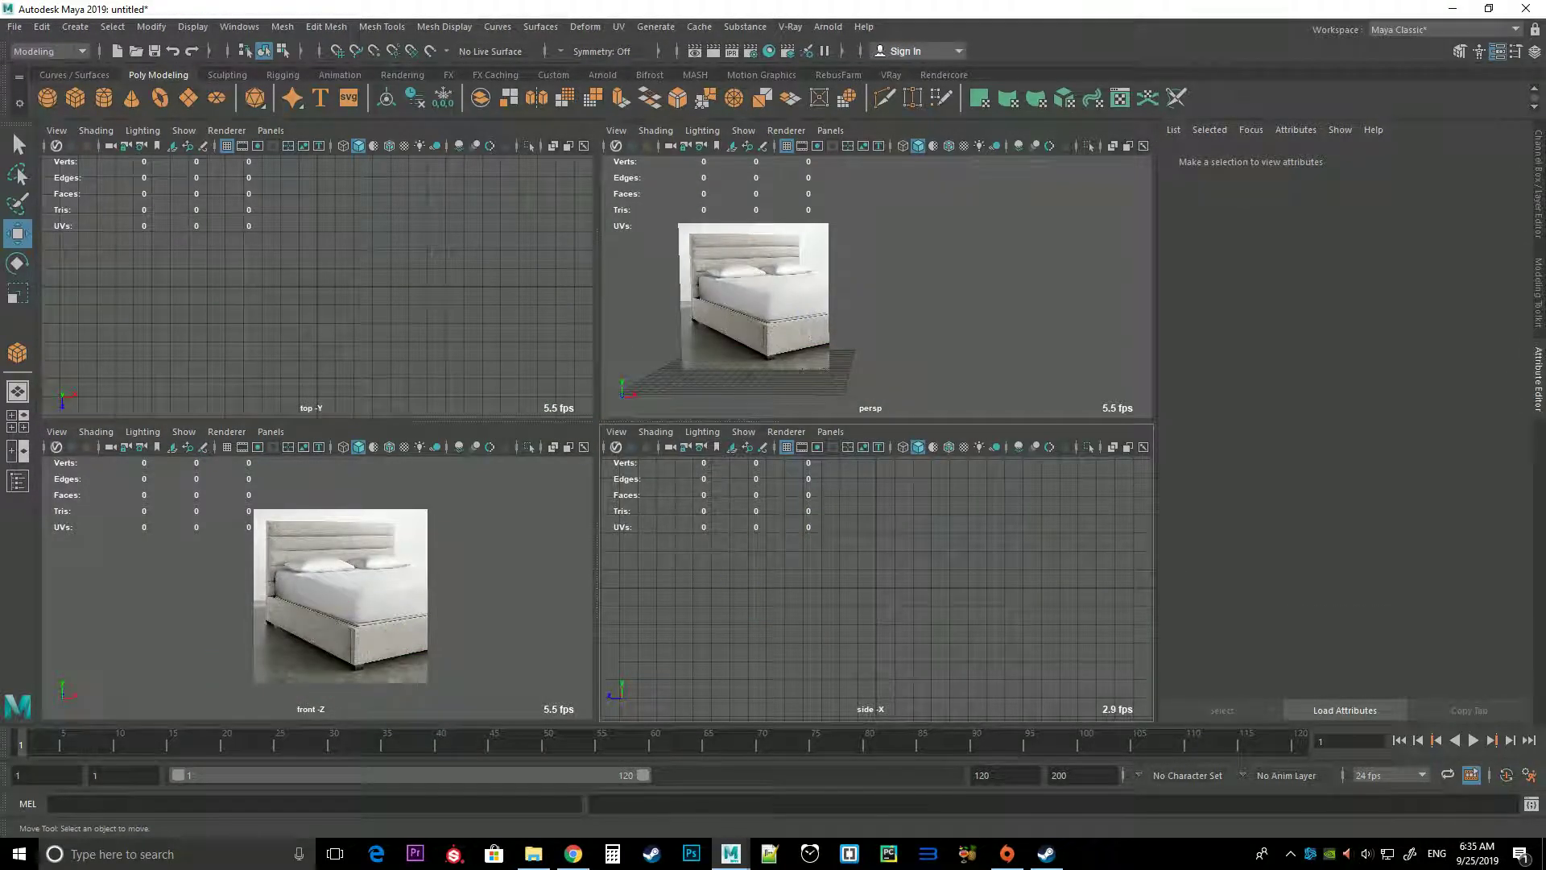
key(space)
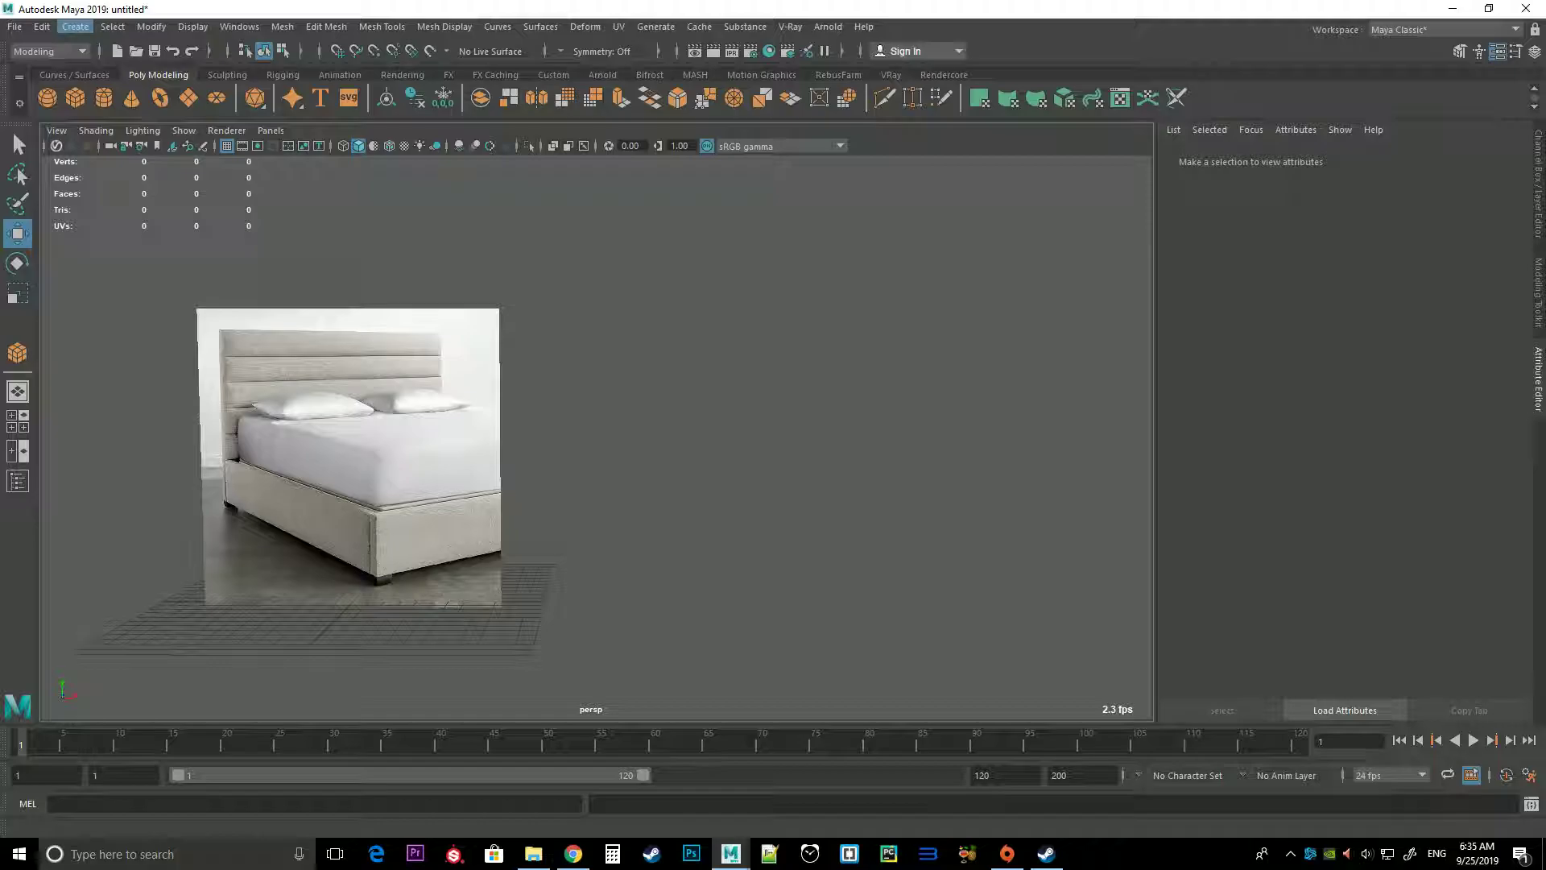
click(75, 27)
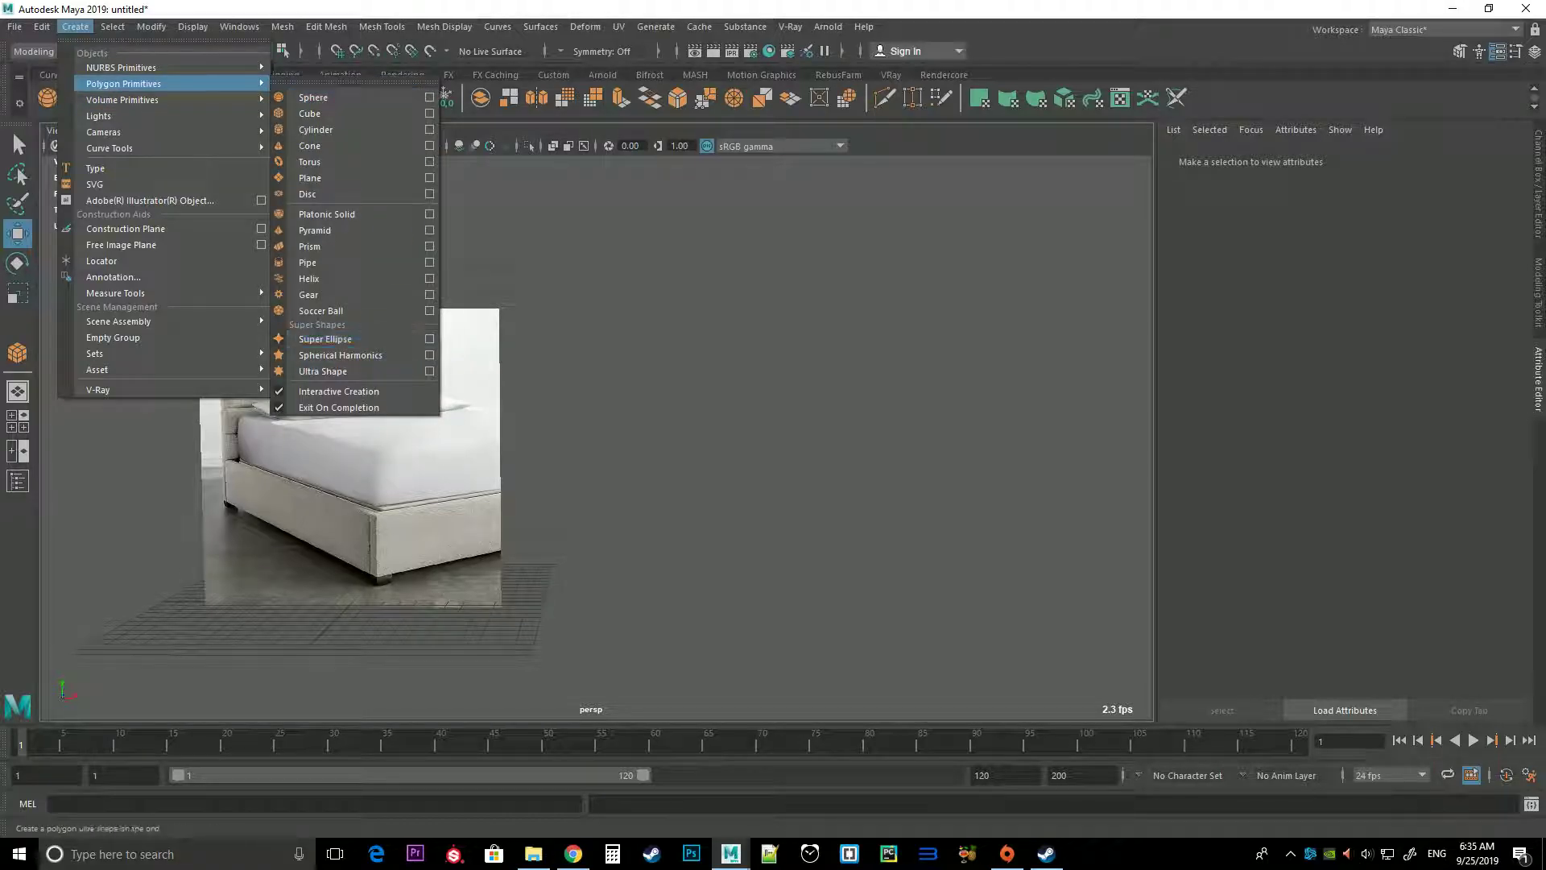
key(Escape)
key(Escape)
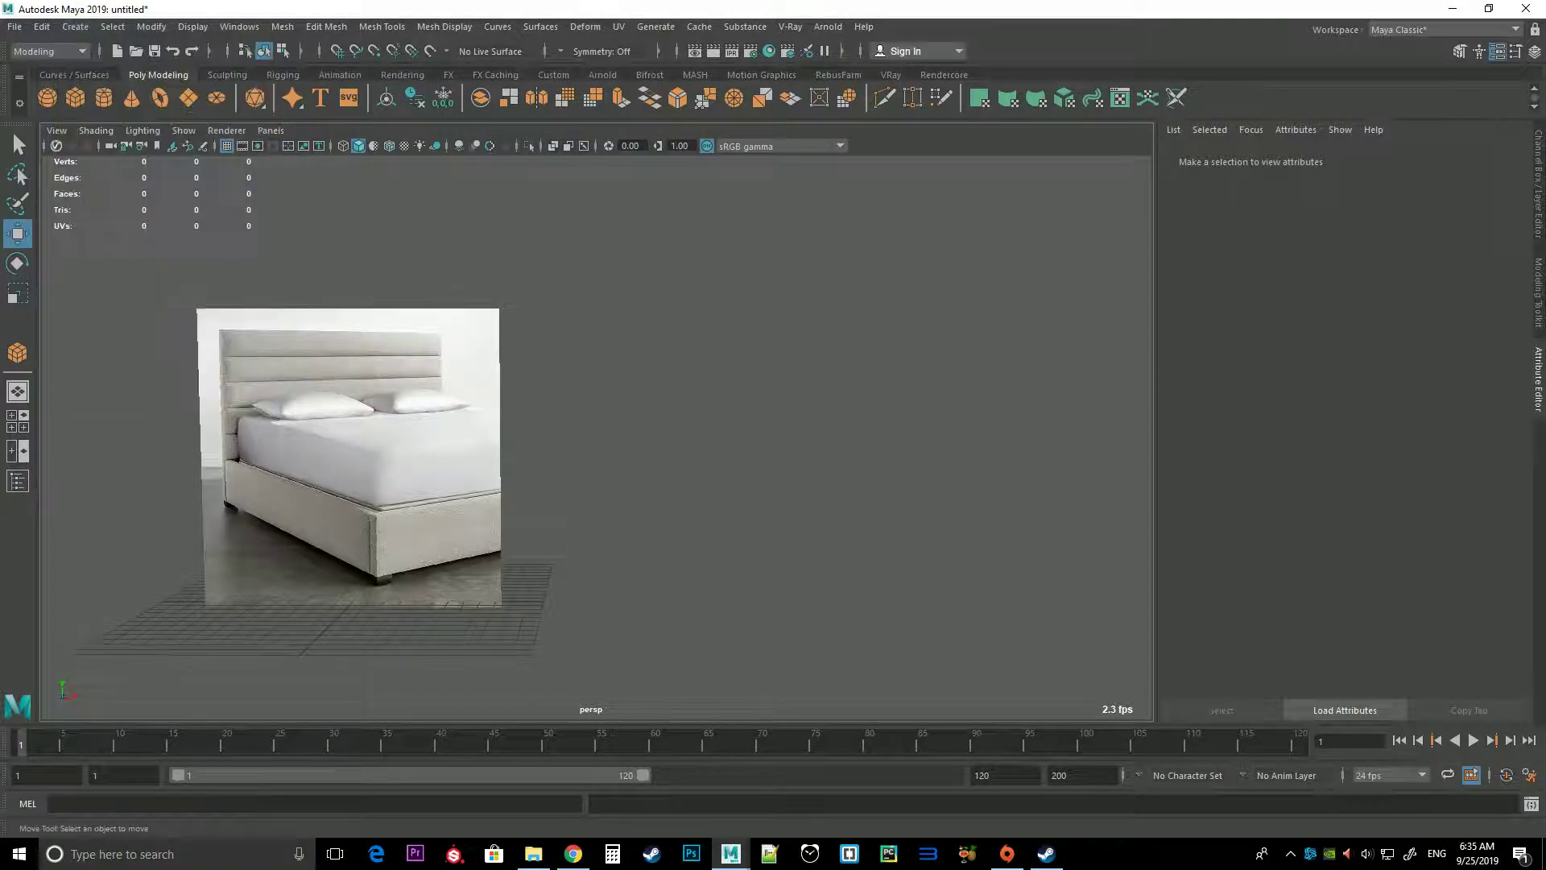
alt+drag(564, 403, 612, 418)
Redraw the cube as a long, low box on the floor grid in front of the image
click(75, 98)
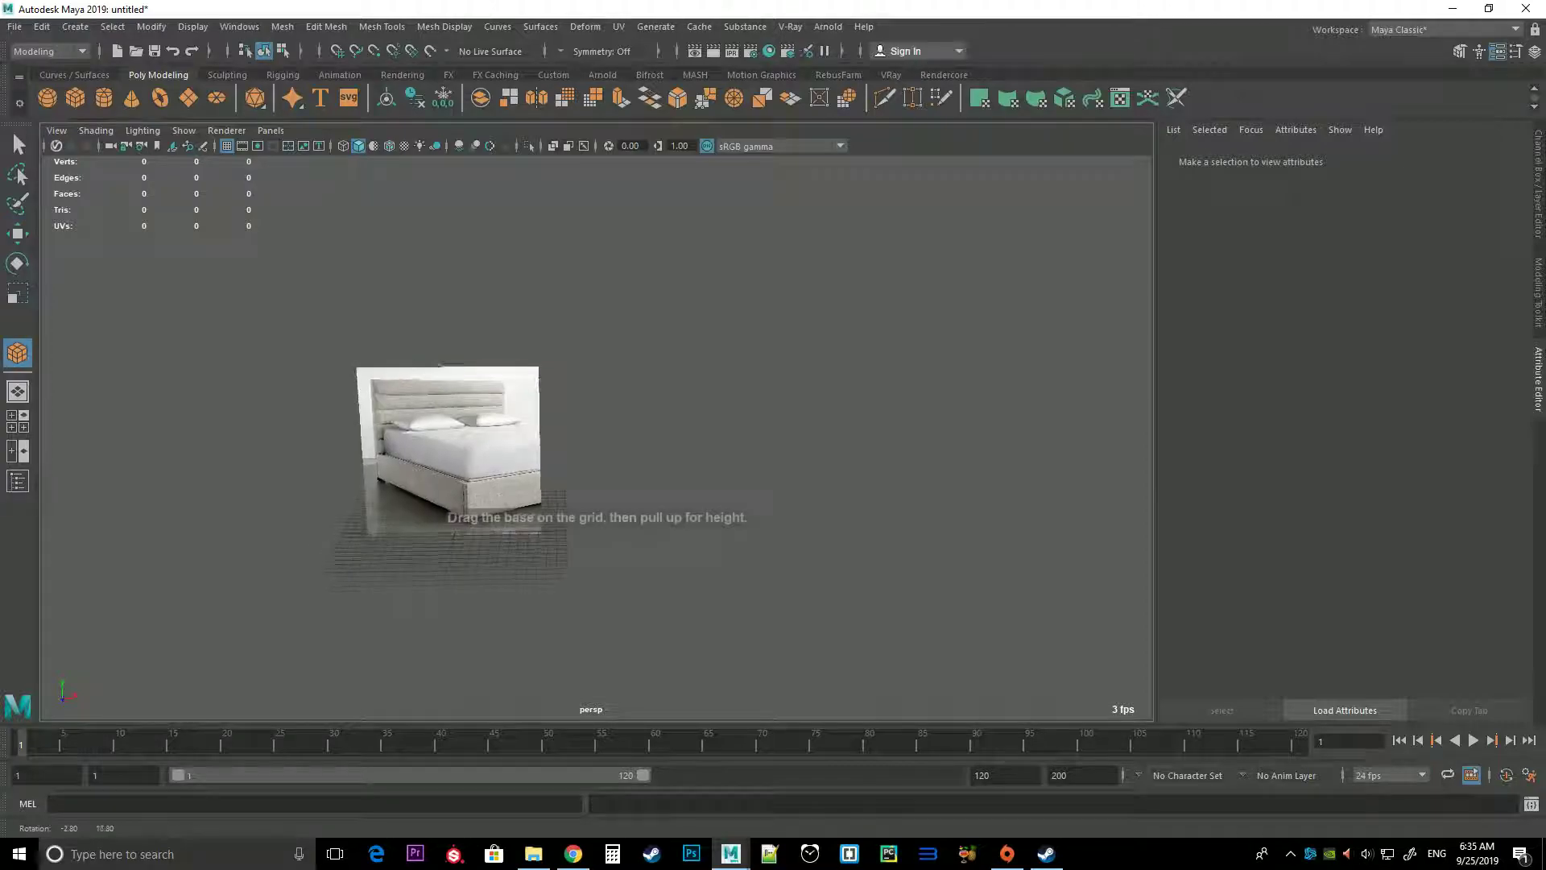
scroll(596, 435, up, 3)
drag(220, 651, 520, 614)
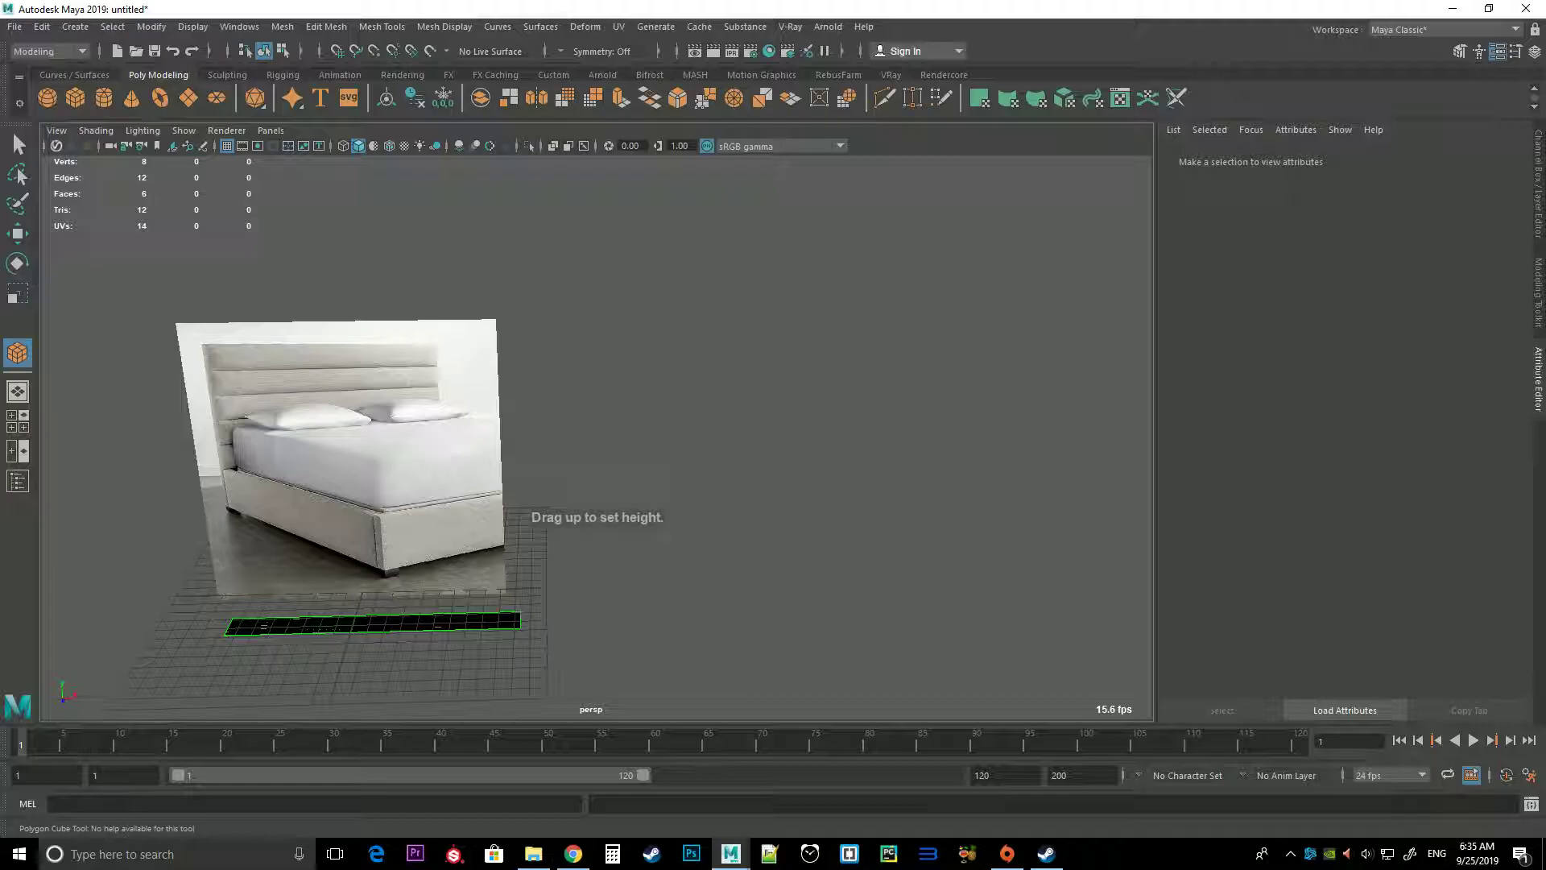
scroll(597, 435, up, 2)
scroll(597, 435, up, 4)
scroll(773, 435, down, 5)
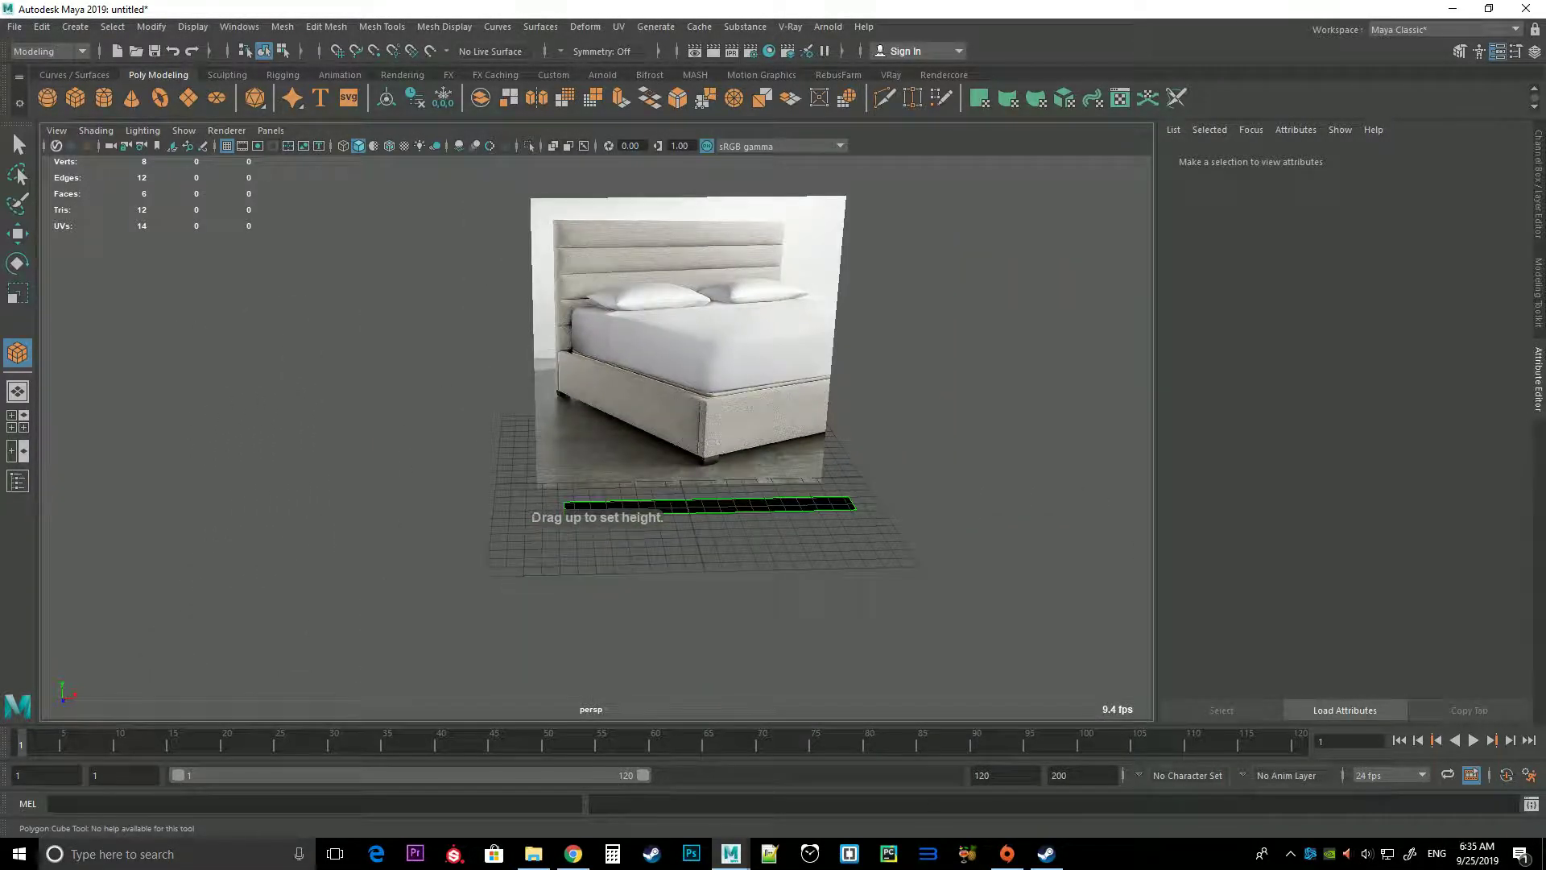
mouse_move(693, 403)
alt+mouse_down()
mouse_move(709, 370)
mouse_move(660, 419)
alt+mouse_up()
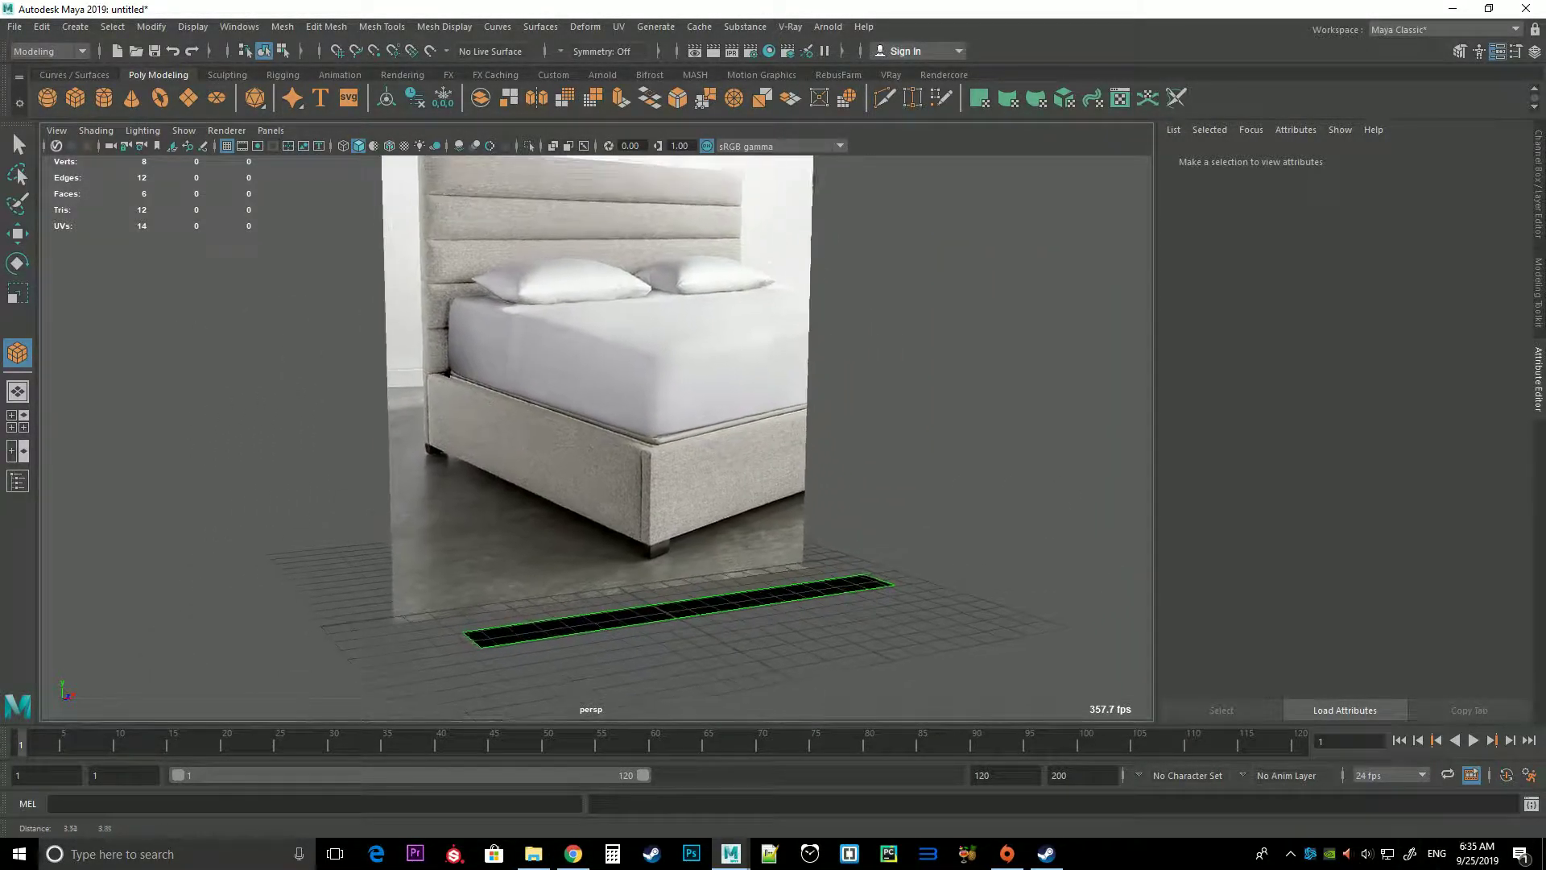
drag(676, 596, 677, 483)
key(w)
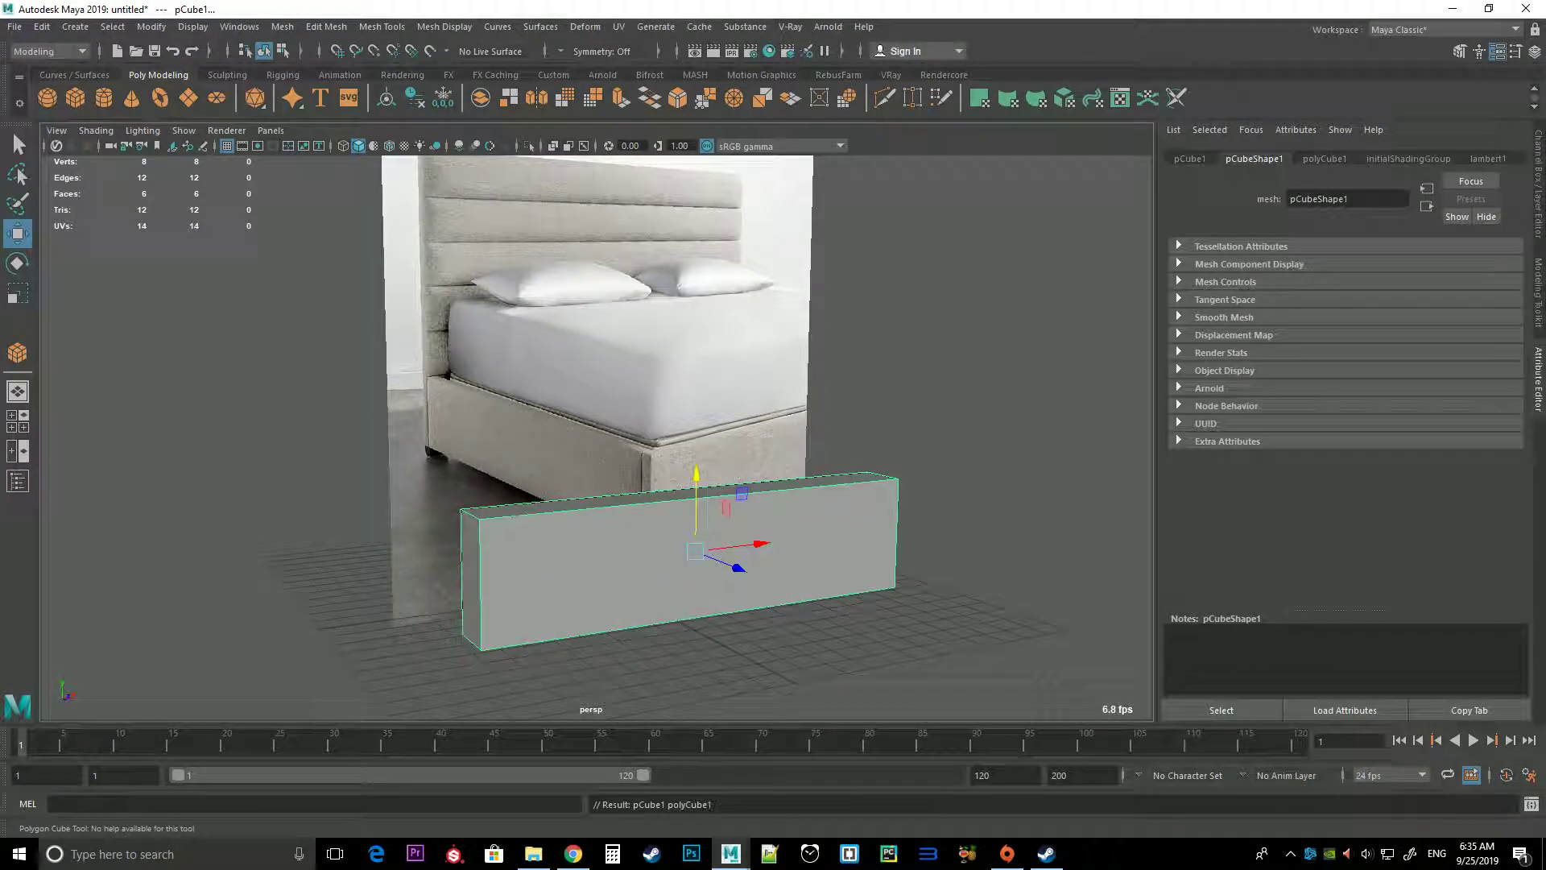
scroll(596, 435, up, 3)
scroll(596, 435, down, 3)
scroll(596, 435, down, 4)
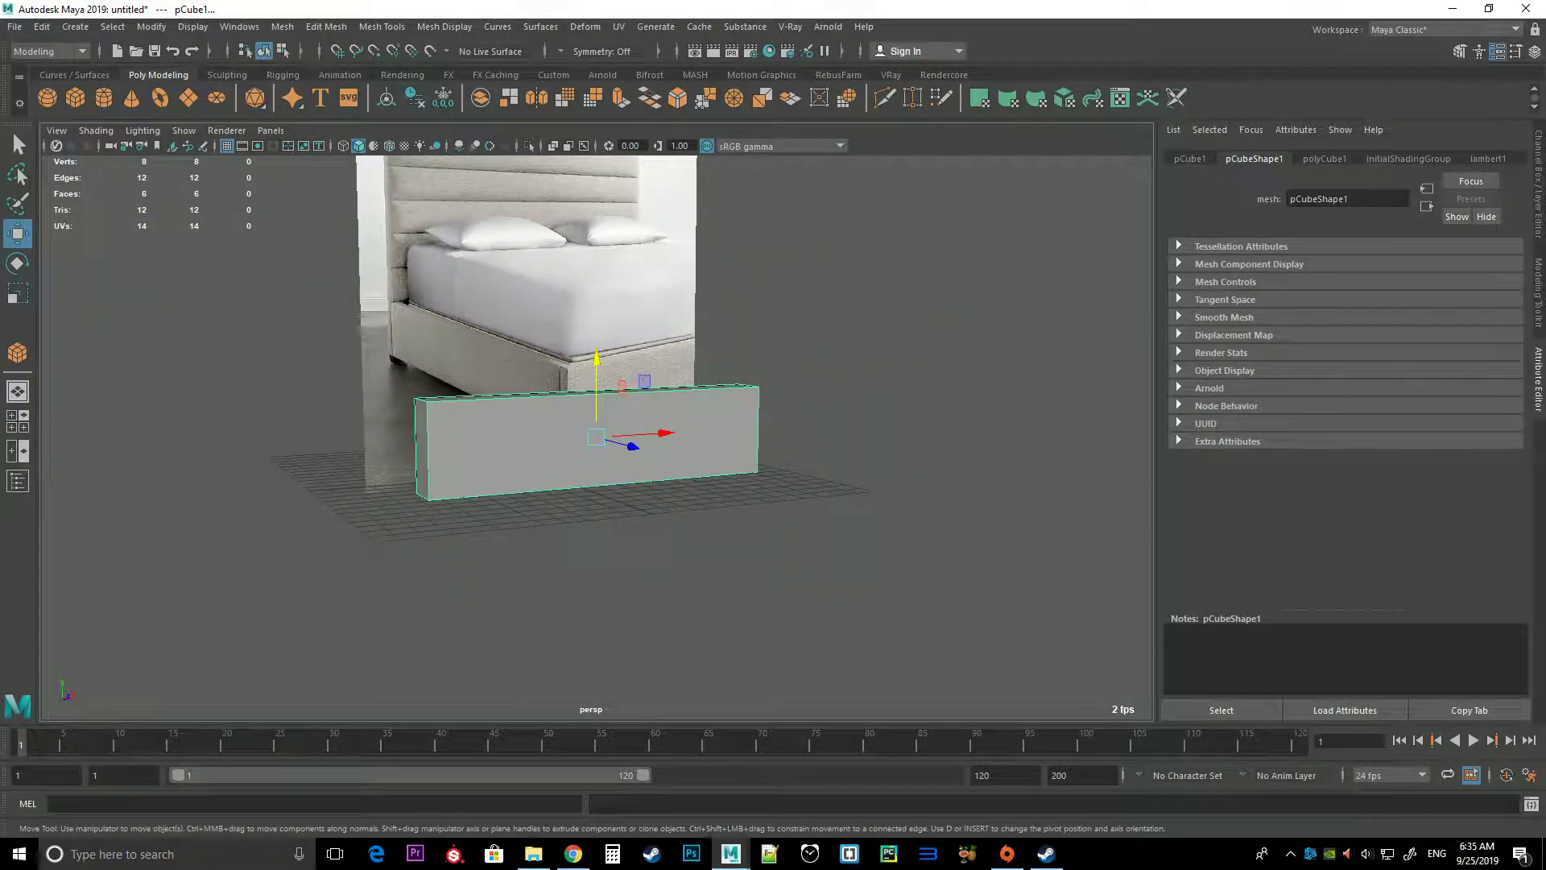
scroll(596, 435, down, 2)
scroll(596, 435, up, 2)
scroll(596, 435, up, 3)
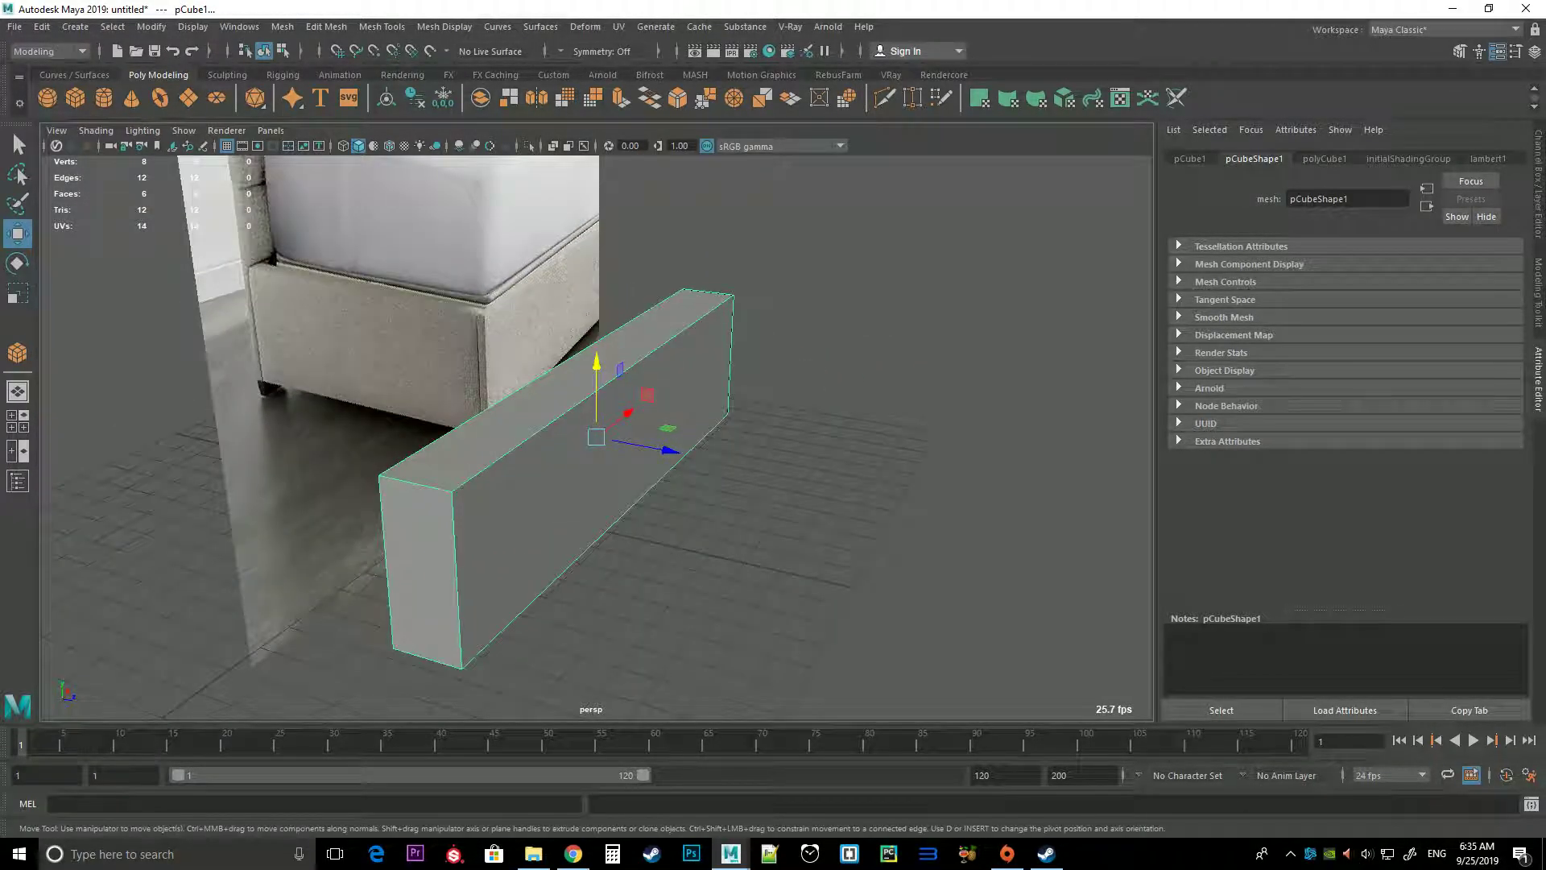
right_click(518, 409)
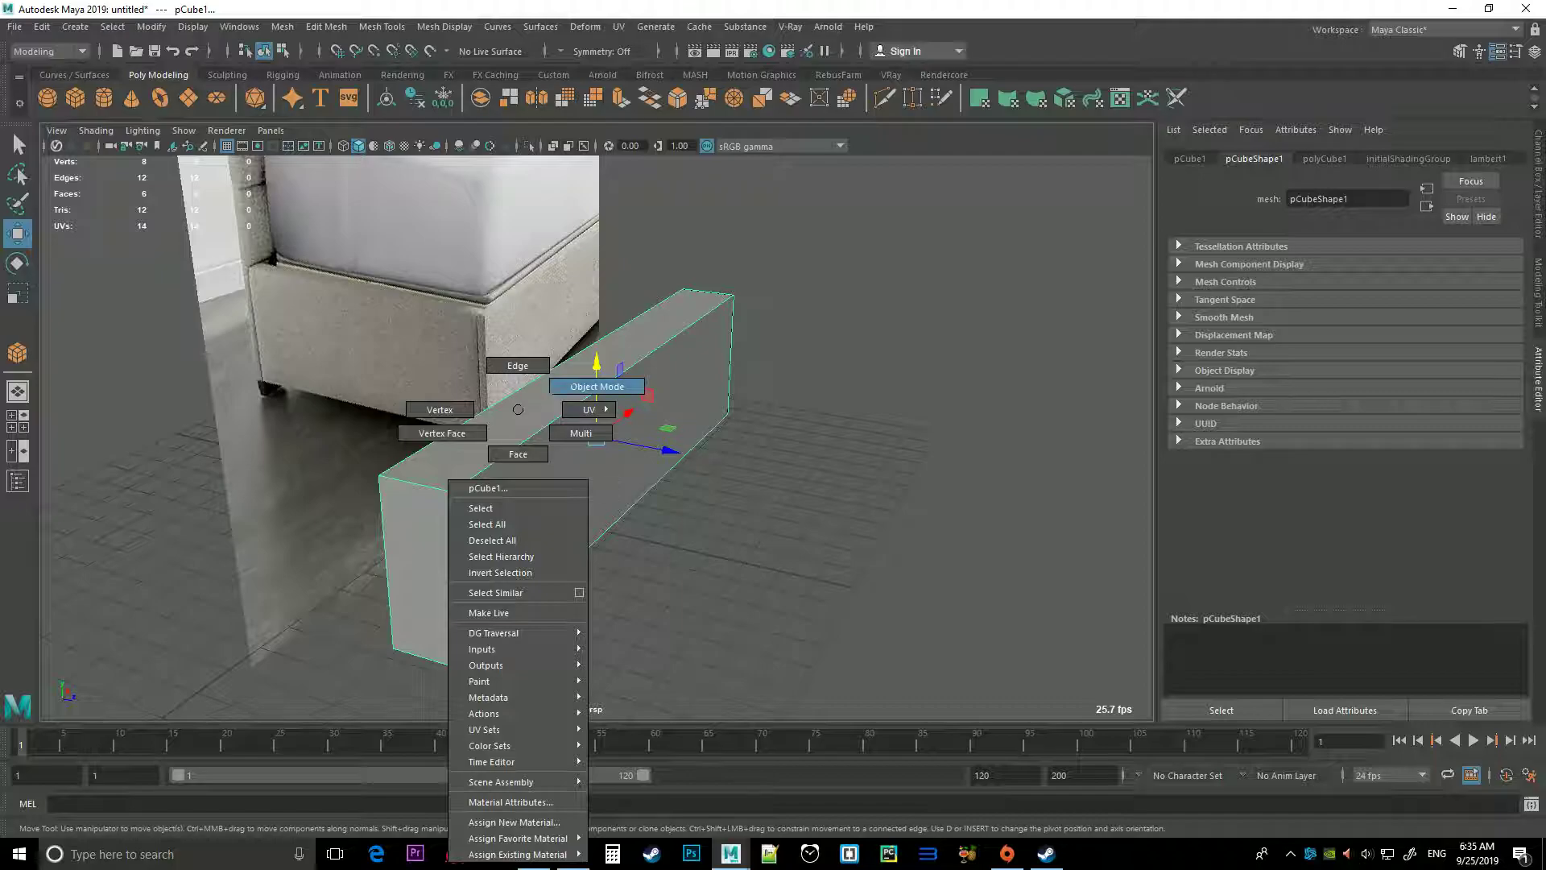
alt+drag(517, 409, 580, 379)
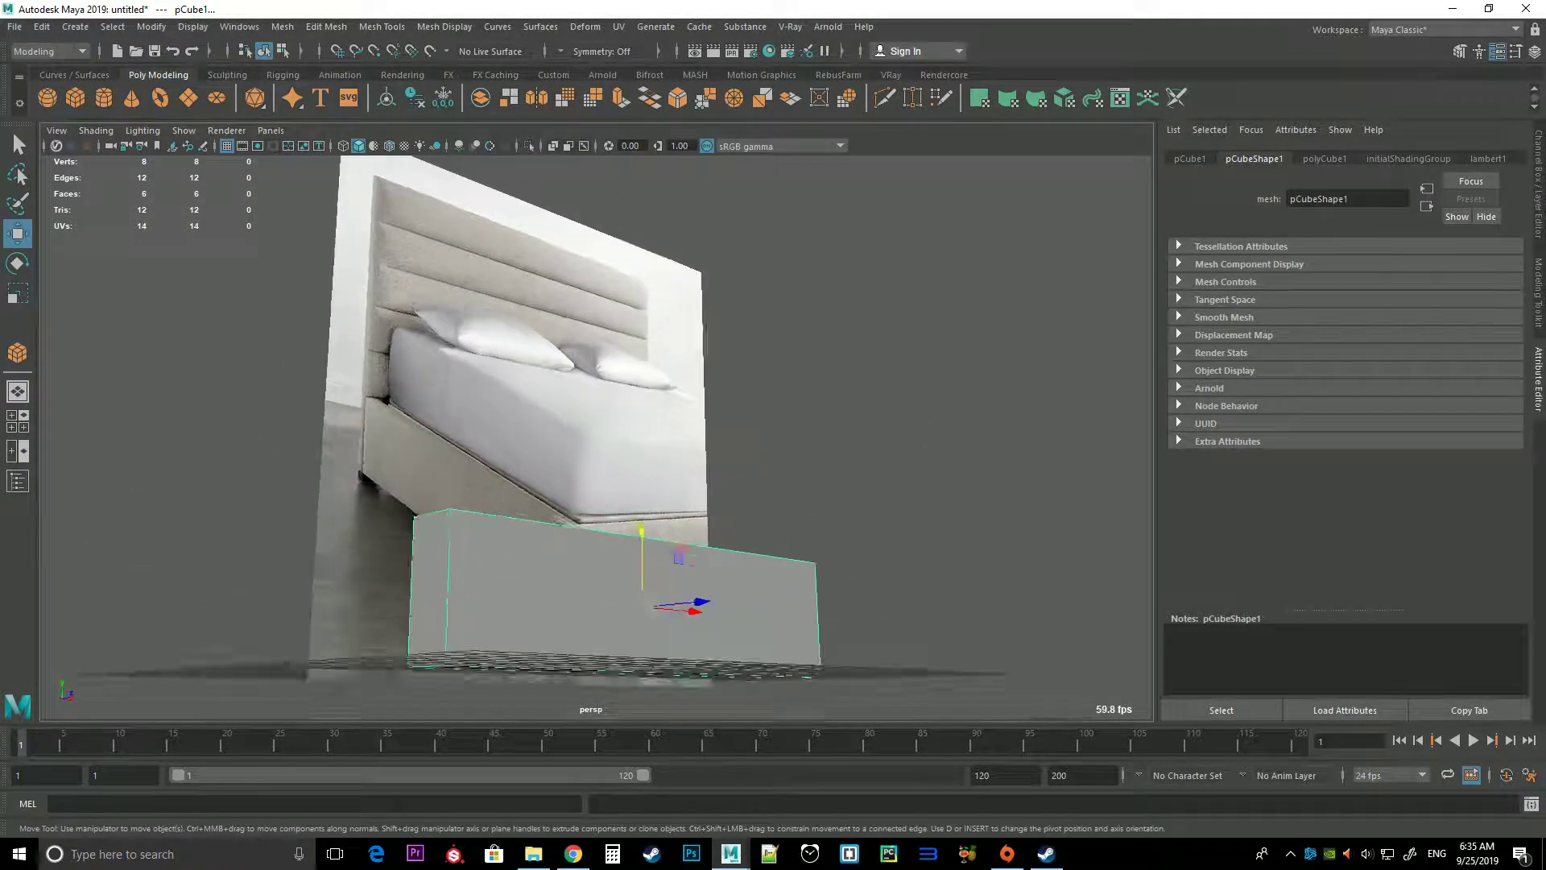
scroll(596, 435, up, 2)
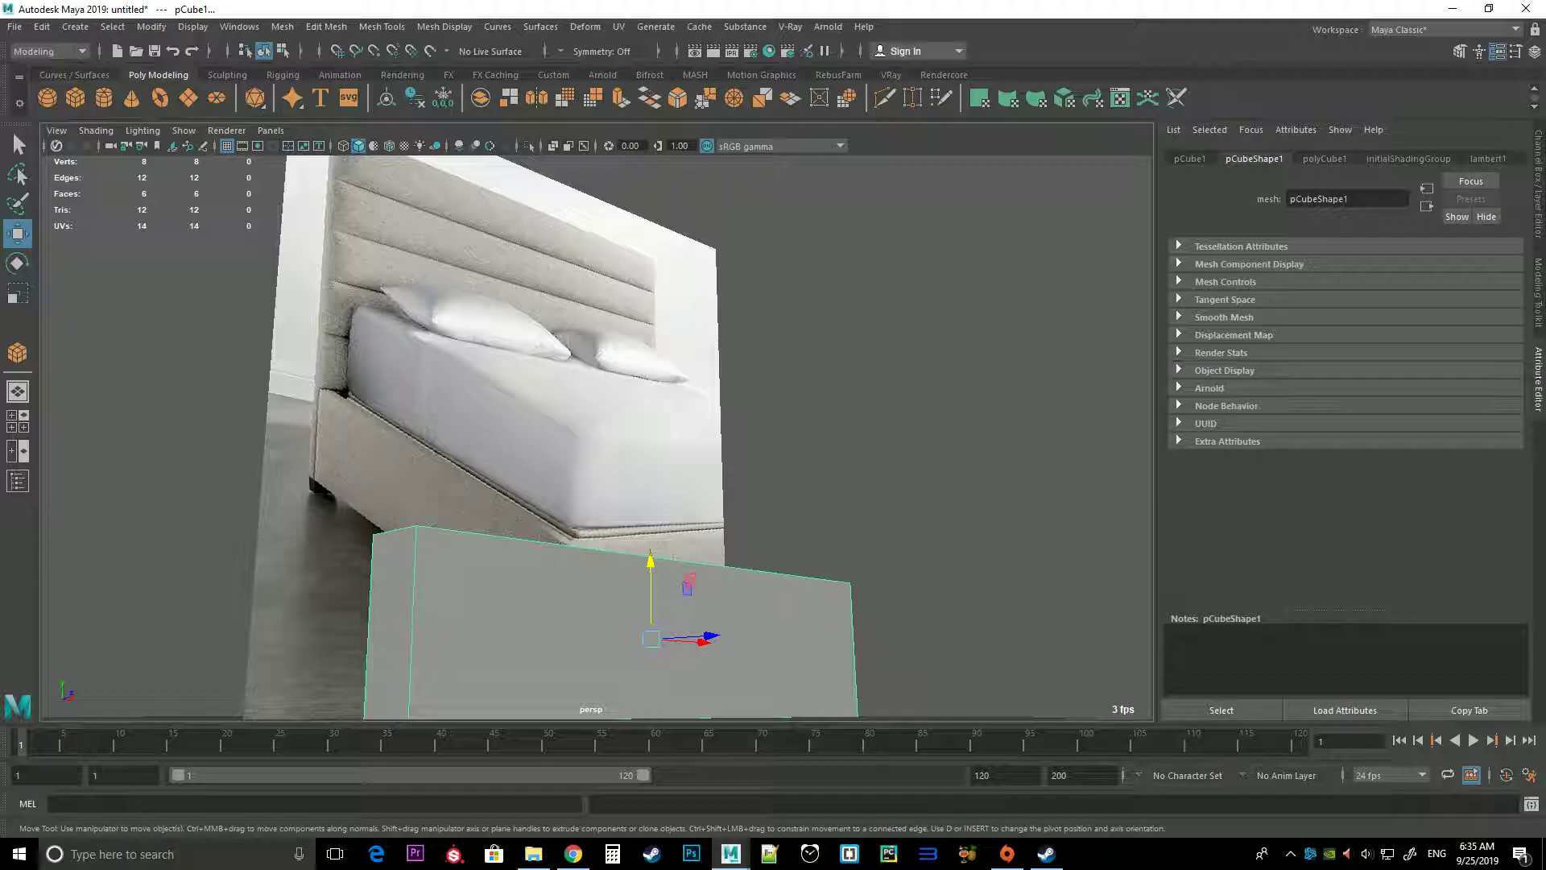
key(space)
key(space)
scroll(693, 483, up, 4)
scroll(692, 483, up, 2)
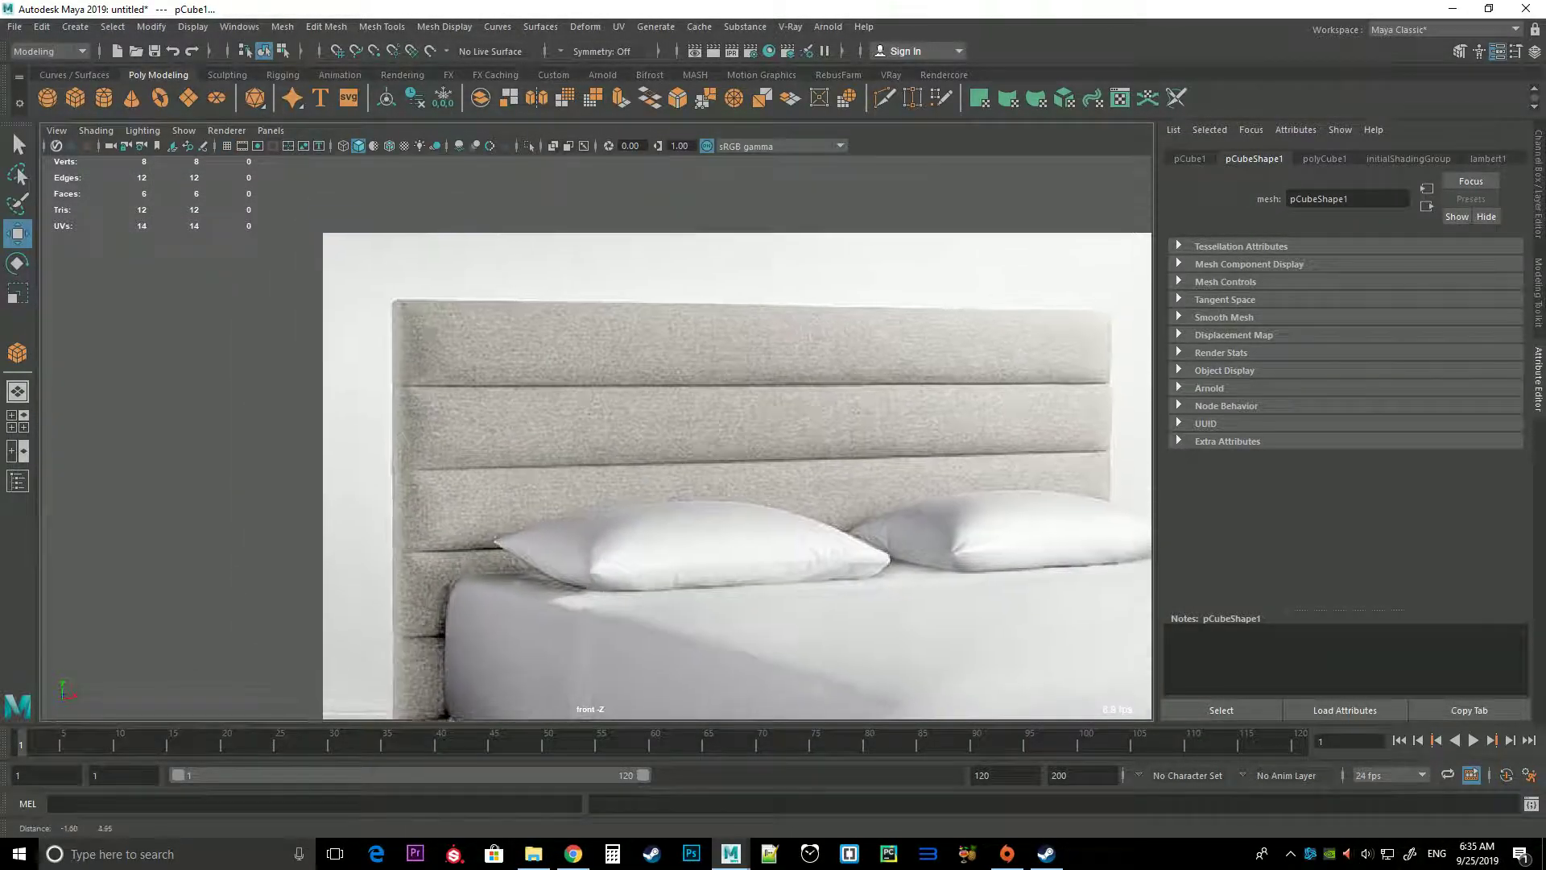
alt+middle_drag(693, 483, 695, 508)
scroll(596, 435, down, 2)
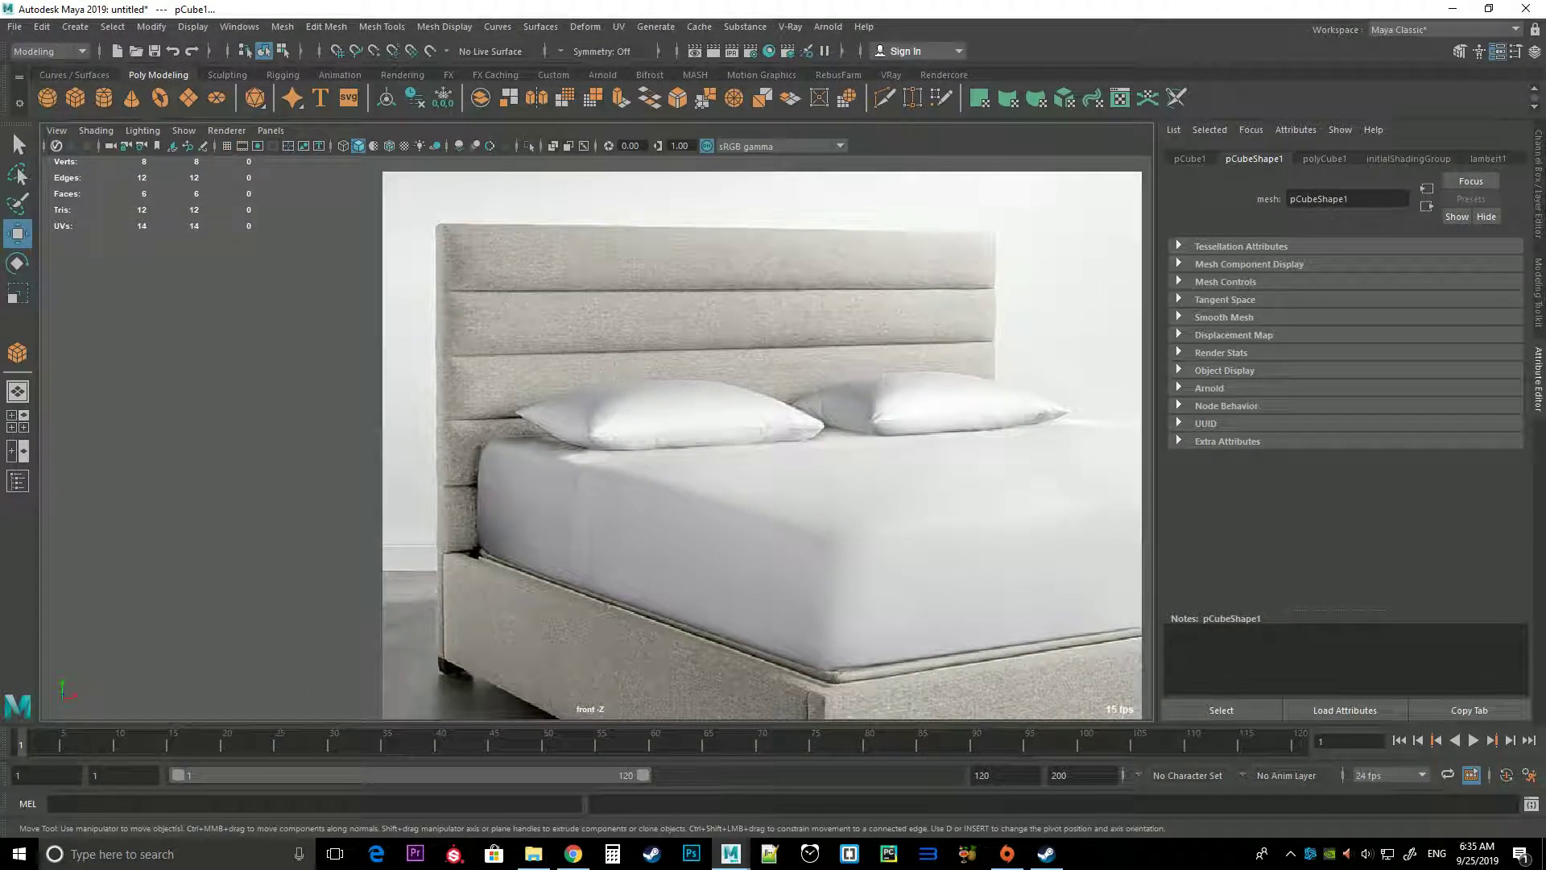
scroll(596, 435, down, 2)
key(space)
key(space)
scroll(596, 435, down, 3)
mouse_move(596, 435)
alt+mouse_down()
mouse_move(564, 439)
mouse_move(580, 434)
alt+mouse_up()
scroll(596, 435, up, 2)
scroll(596, 435, up, 2)
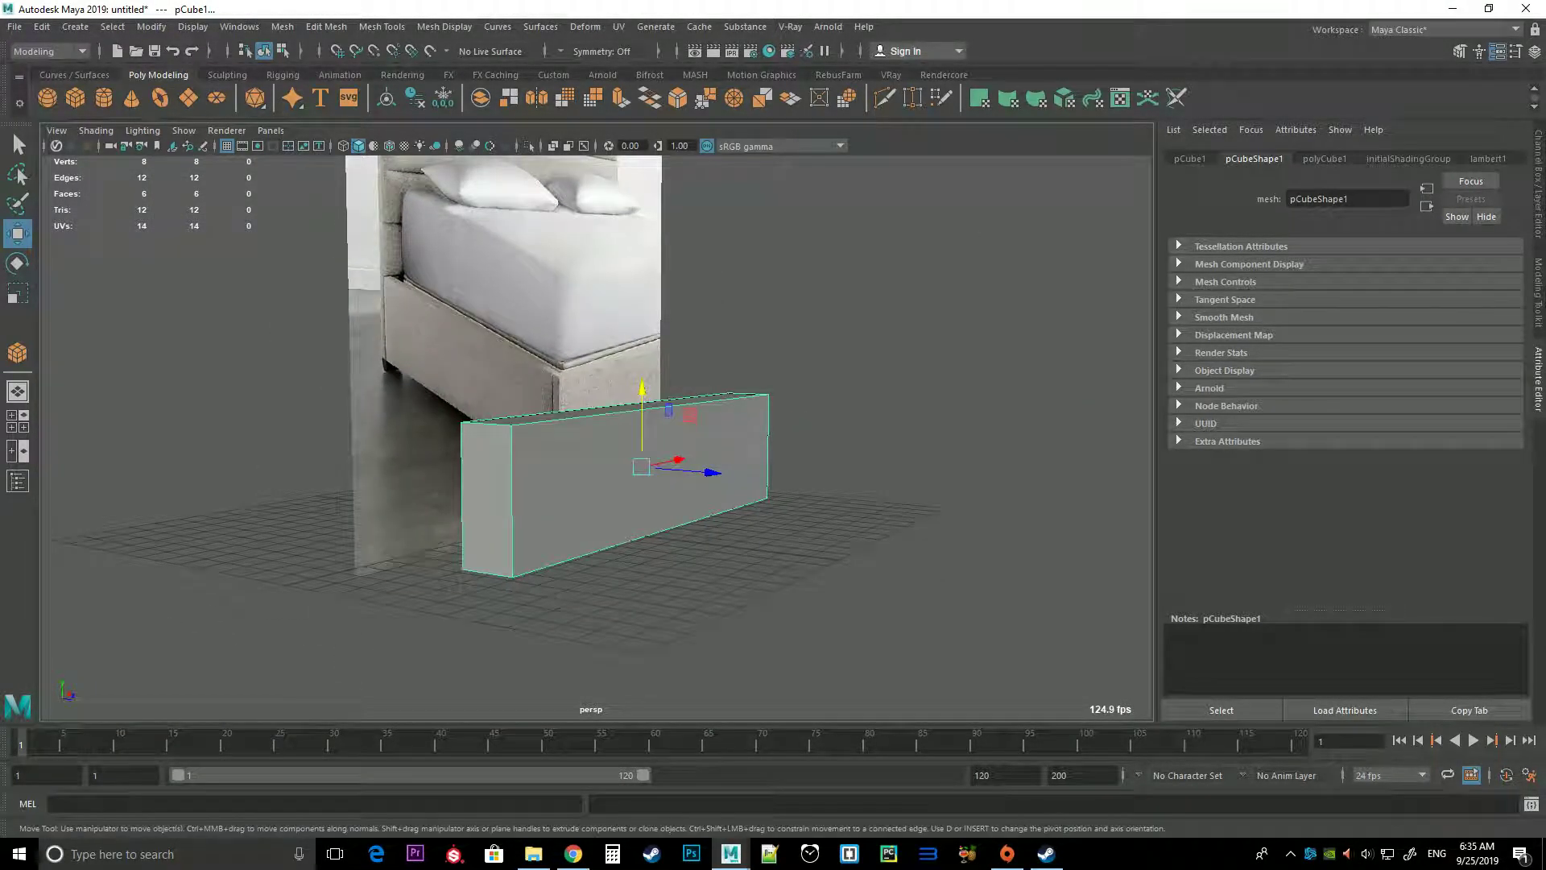
right_drag(539, 449, 538, 483)
Extrude the box's top face straight up into a tall headboard slab
click(628, 516)
alt+drag(628, 516, 612, 515)
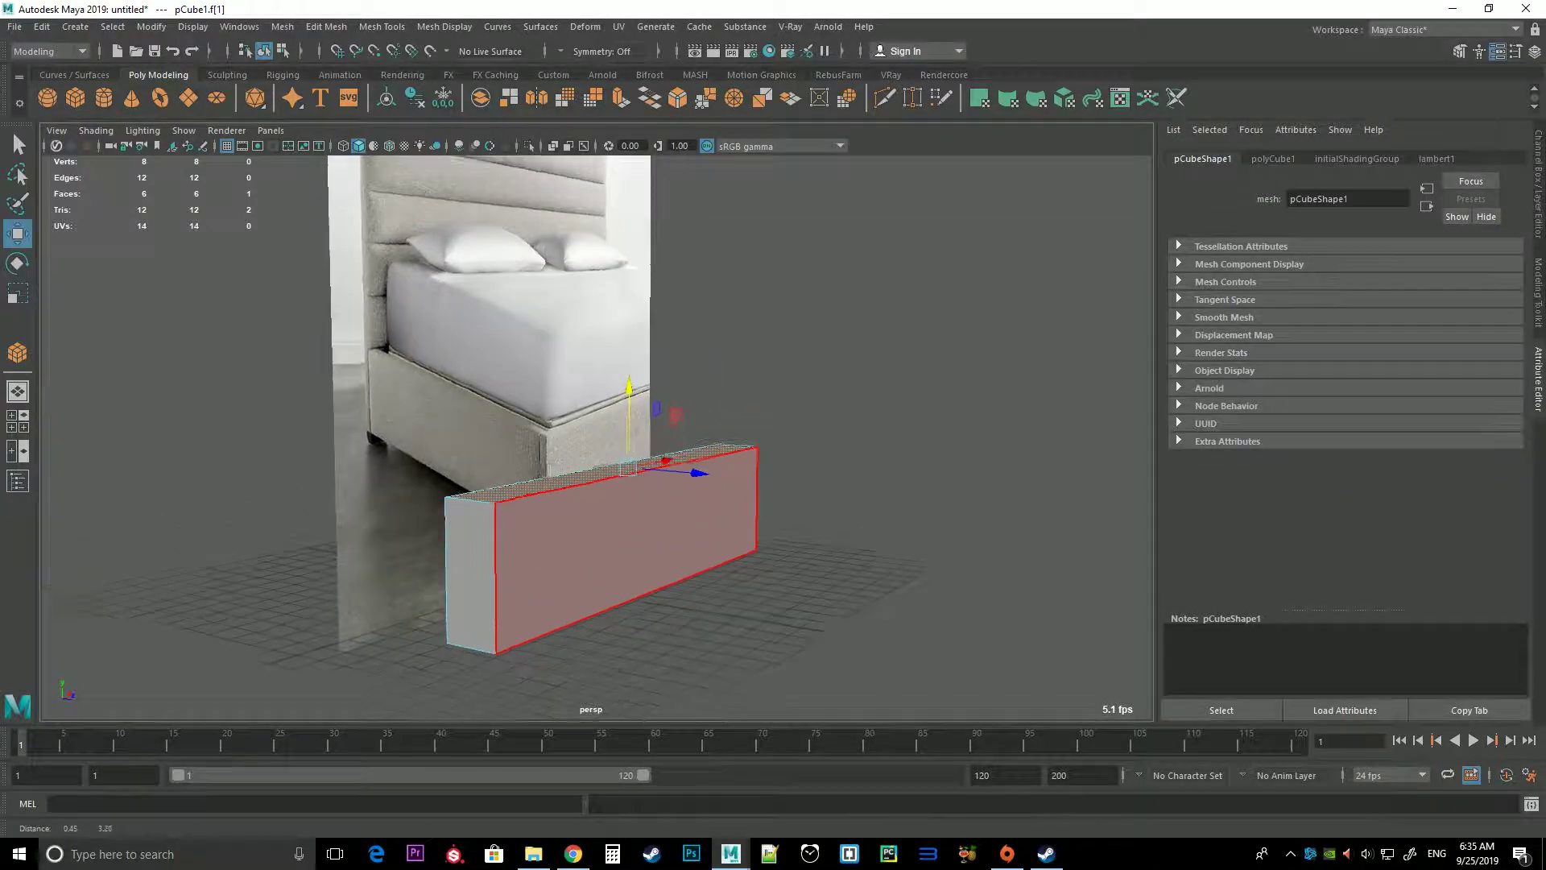
alt+drag(564, 418, 512, 409)
right_drag(512, 410, 506, 450)
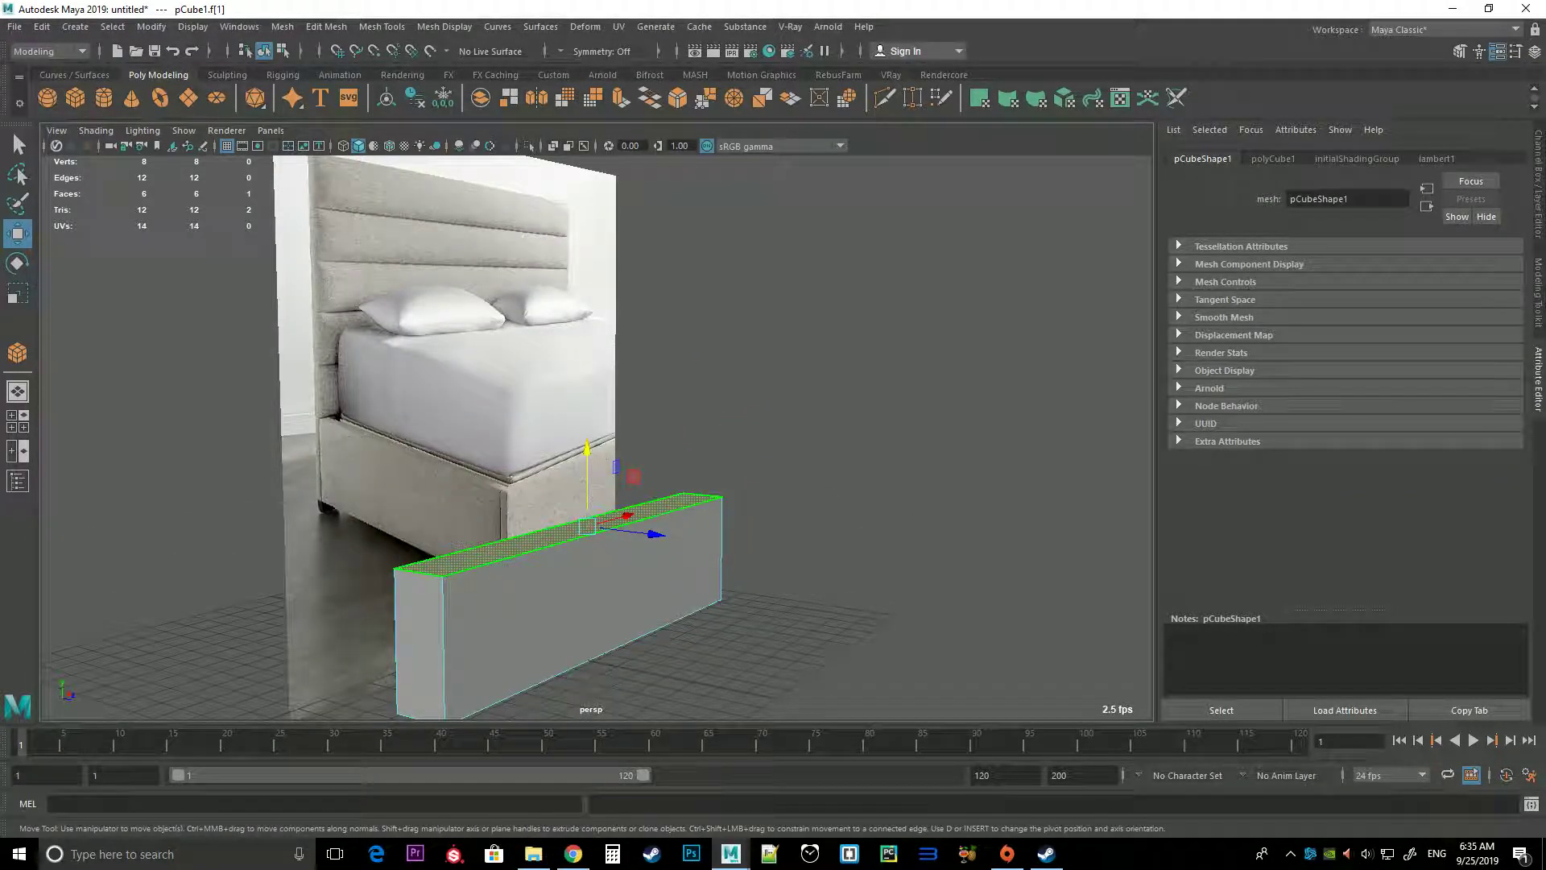
shift+drag(587, 484, 587, 161)
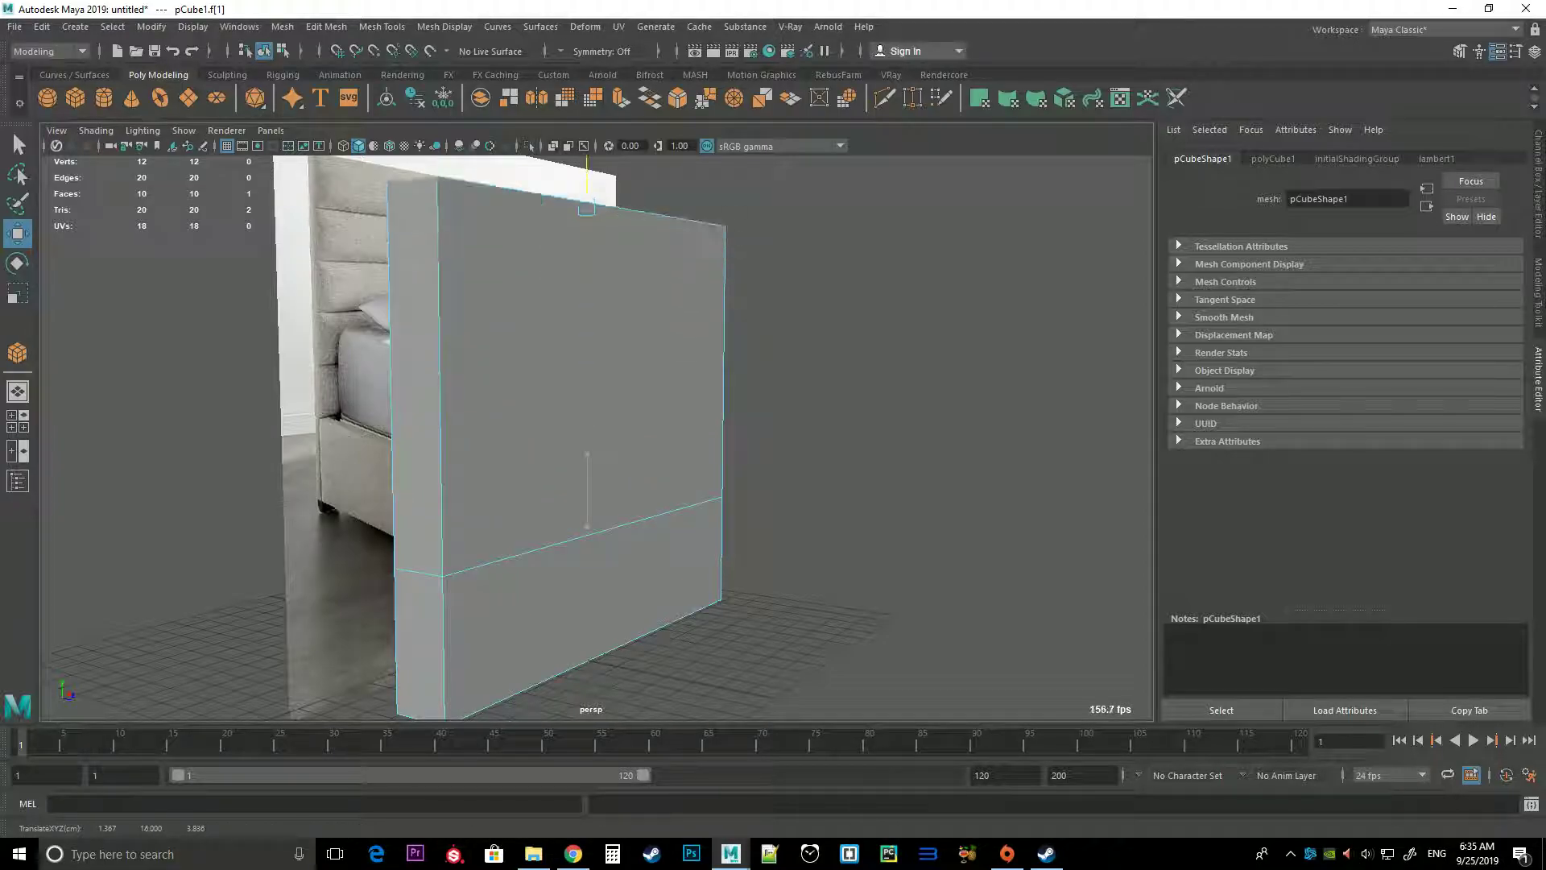
scroll(587, 524, down, 5)
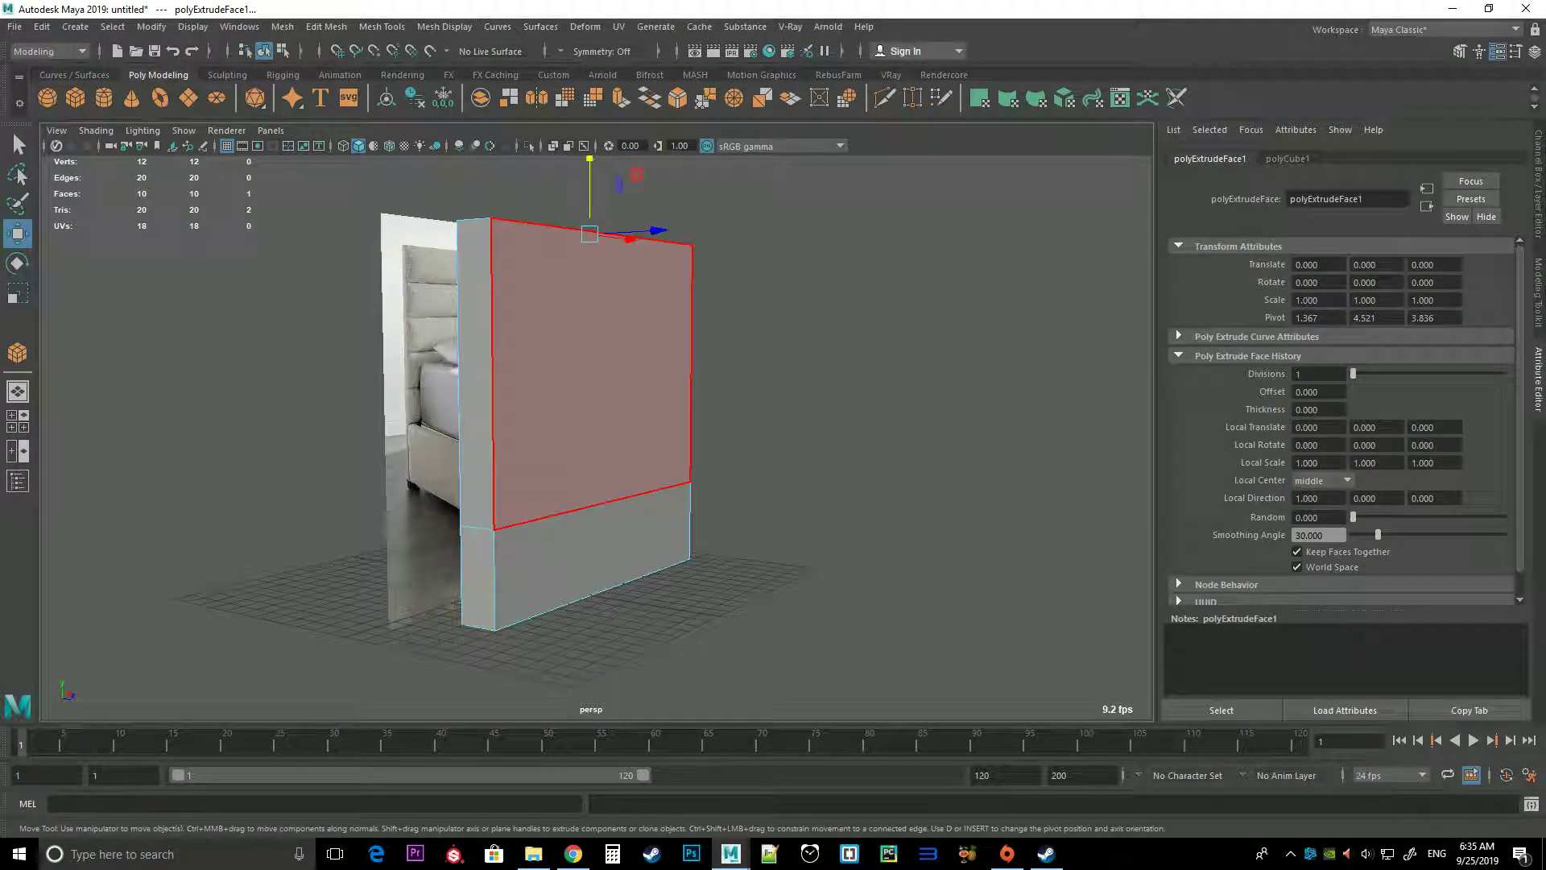
Select the slab's upper front face
right_drag(524, 345, 614, 331)
alt+middle_drag(615, 331, 703, 352)
right_drag(657, 342, 656, 387)
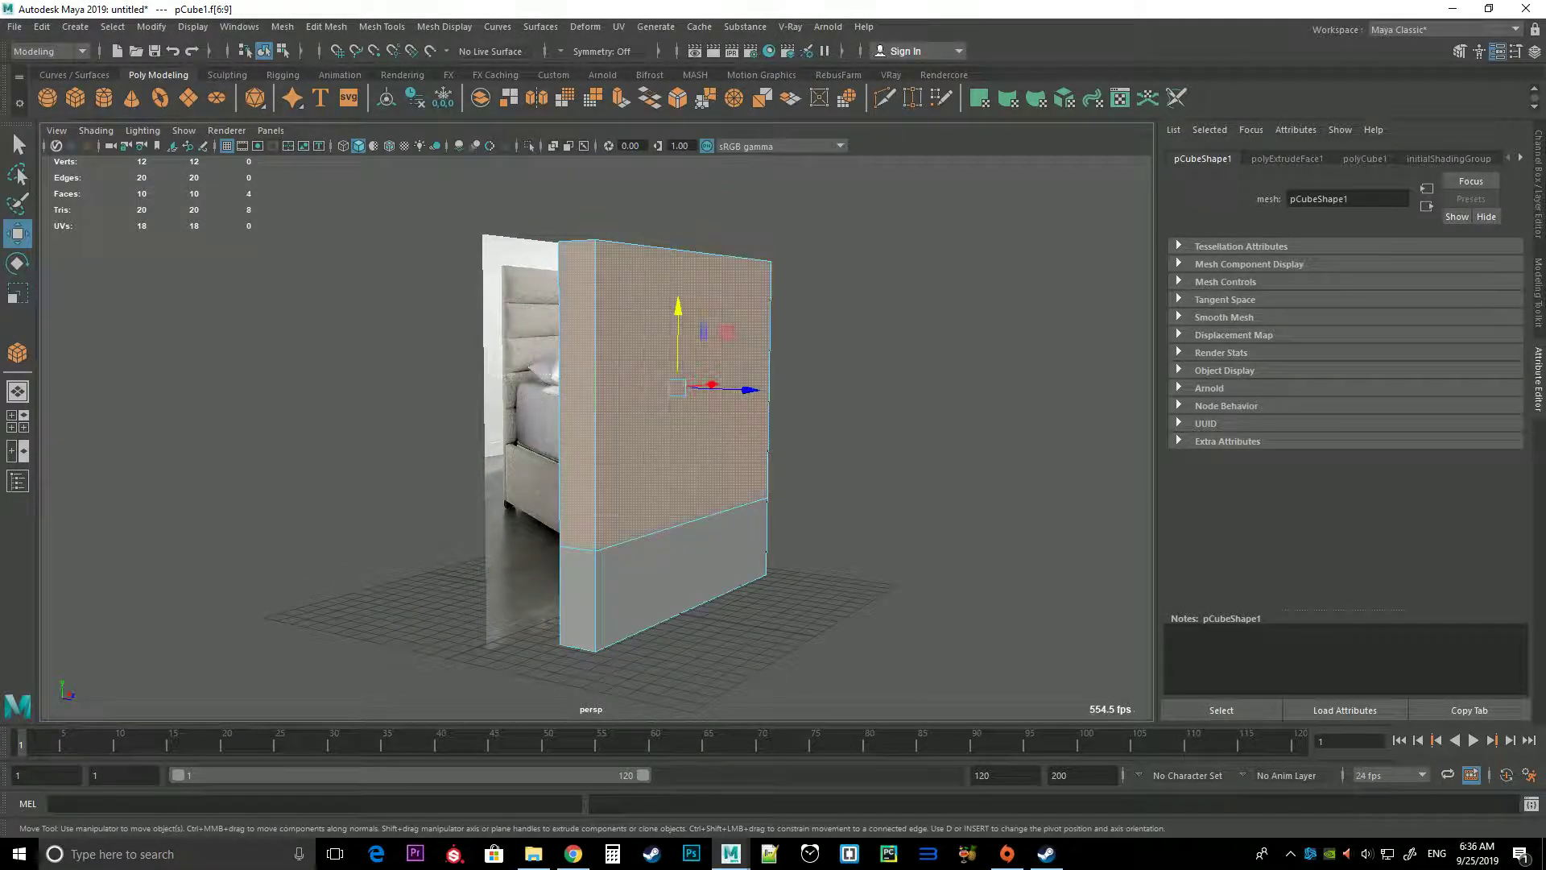
click(656, 342)
shift+right_click(656, 342)
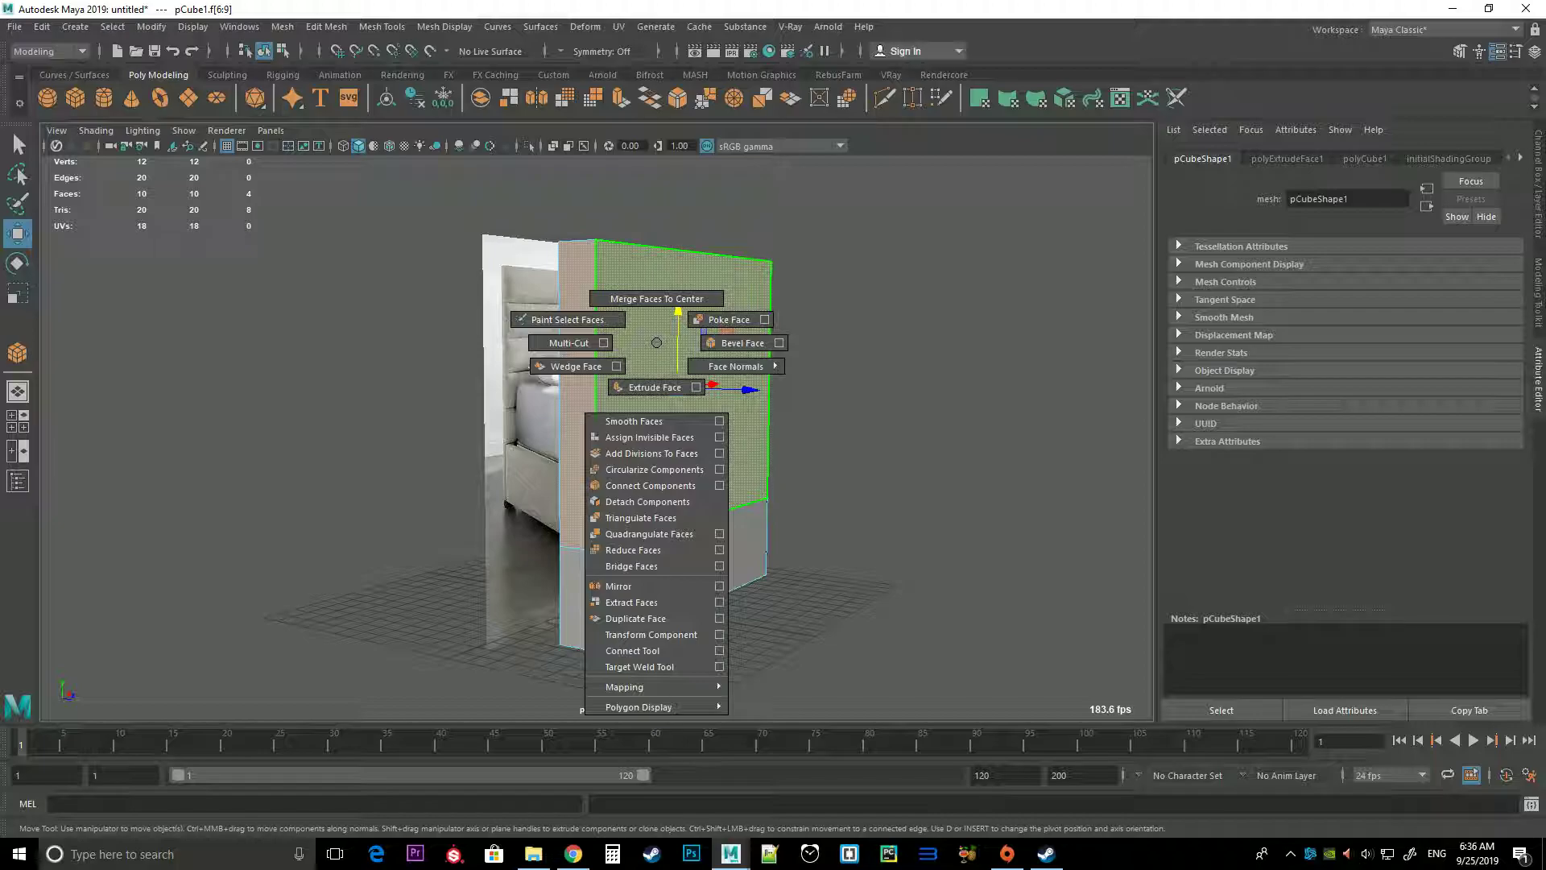
click(649, 453)
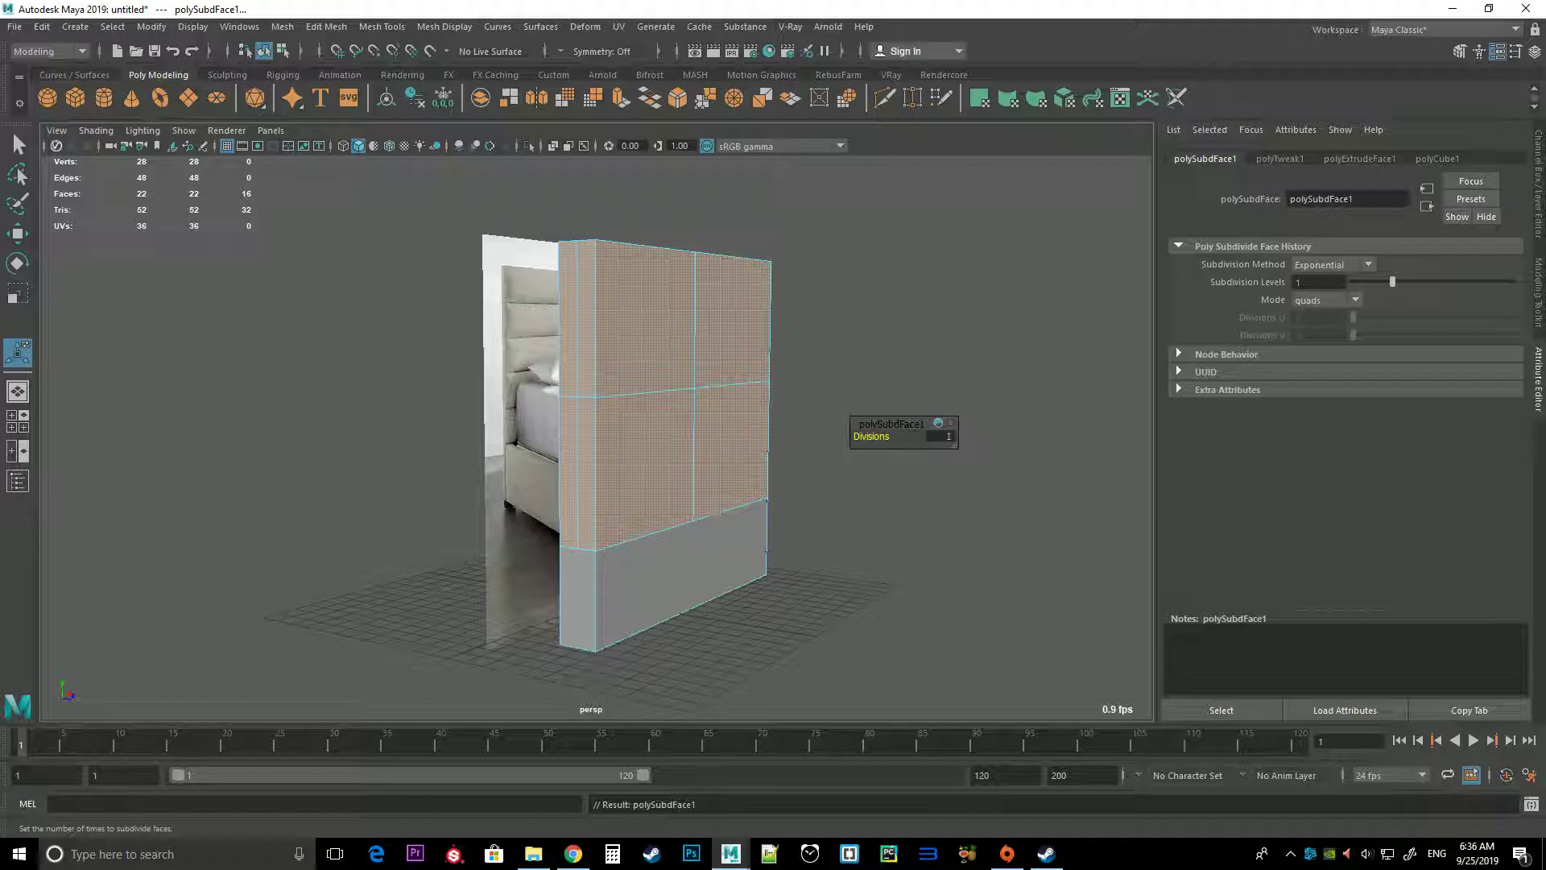
click(1333, 265)
click(1320, 296)
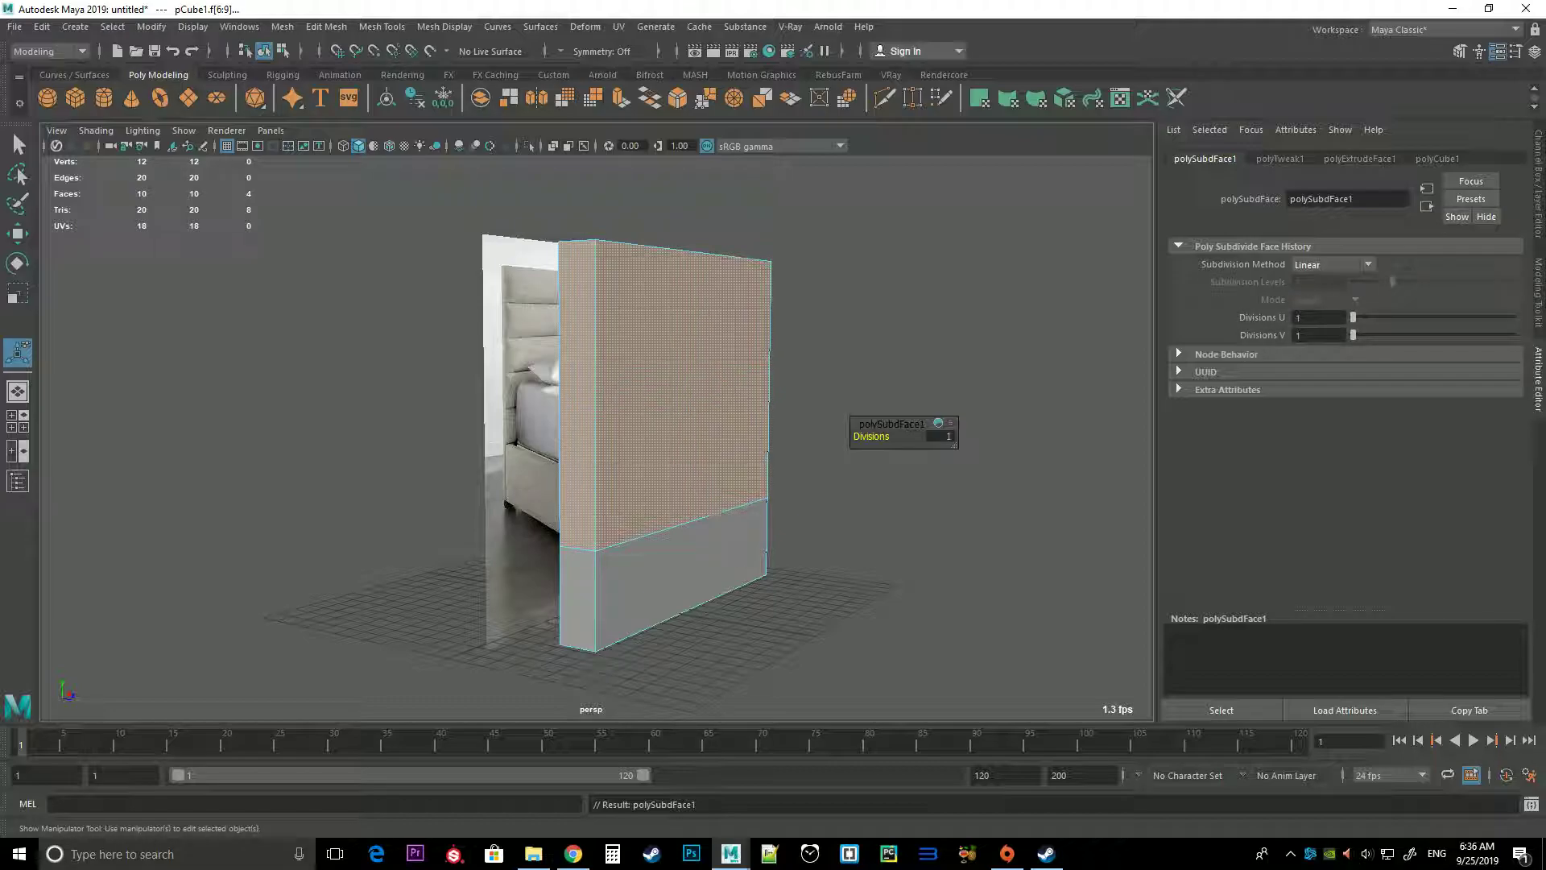
drag(1353, 318, 1398, 318)
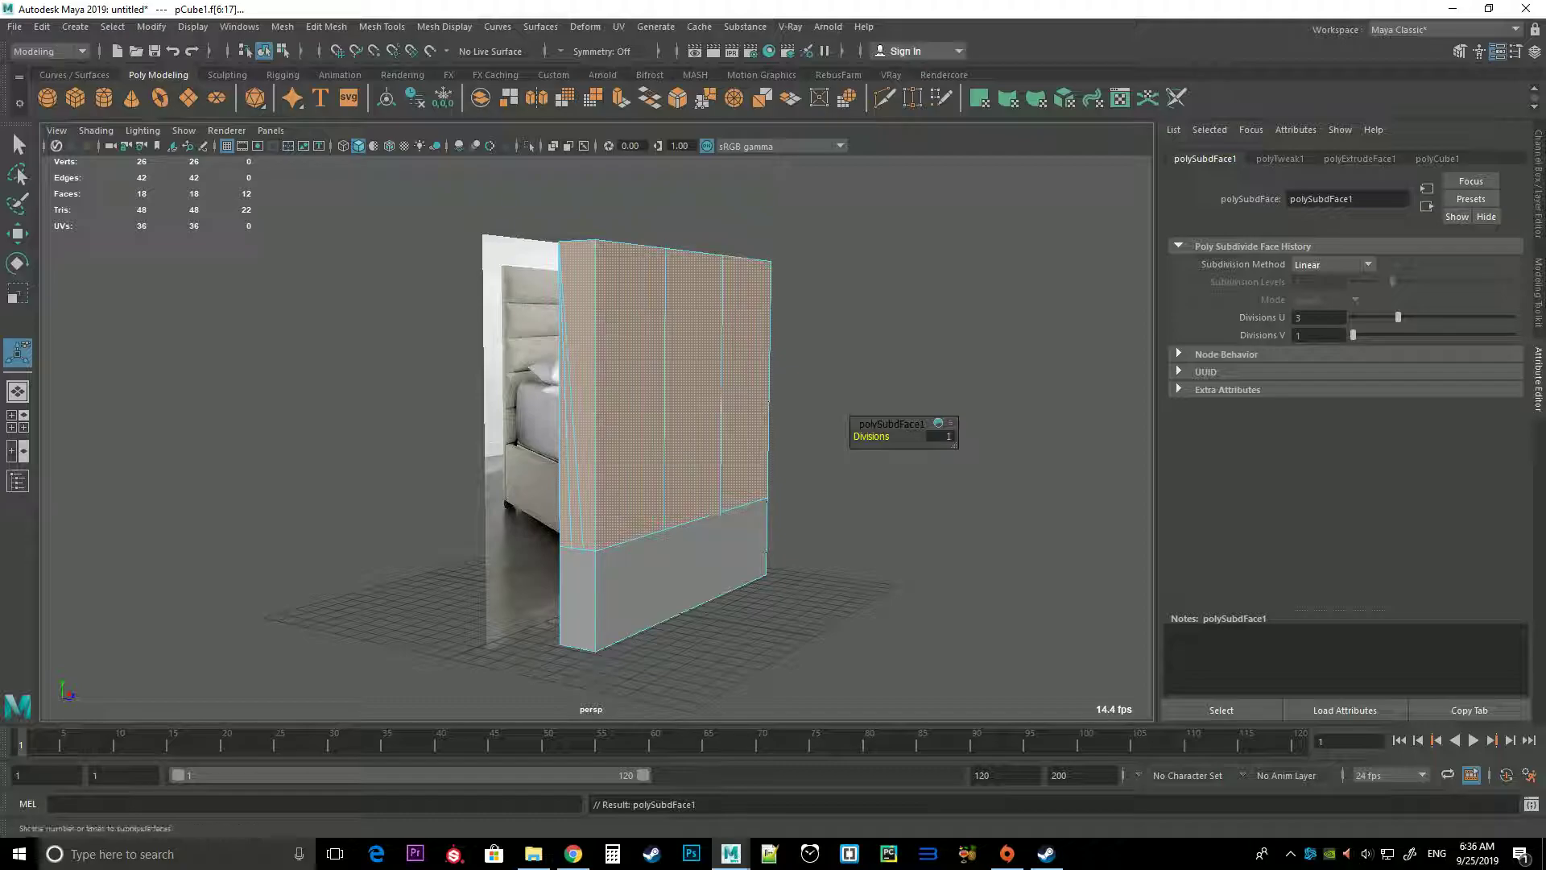
click(1318, 317)
text(1)
key(Return)
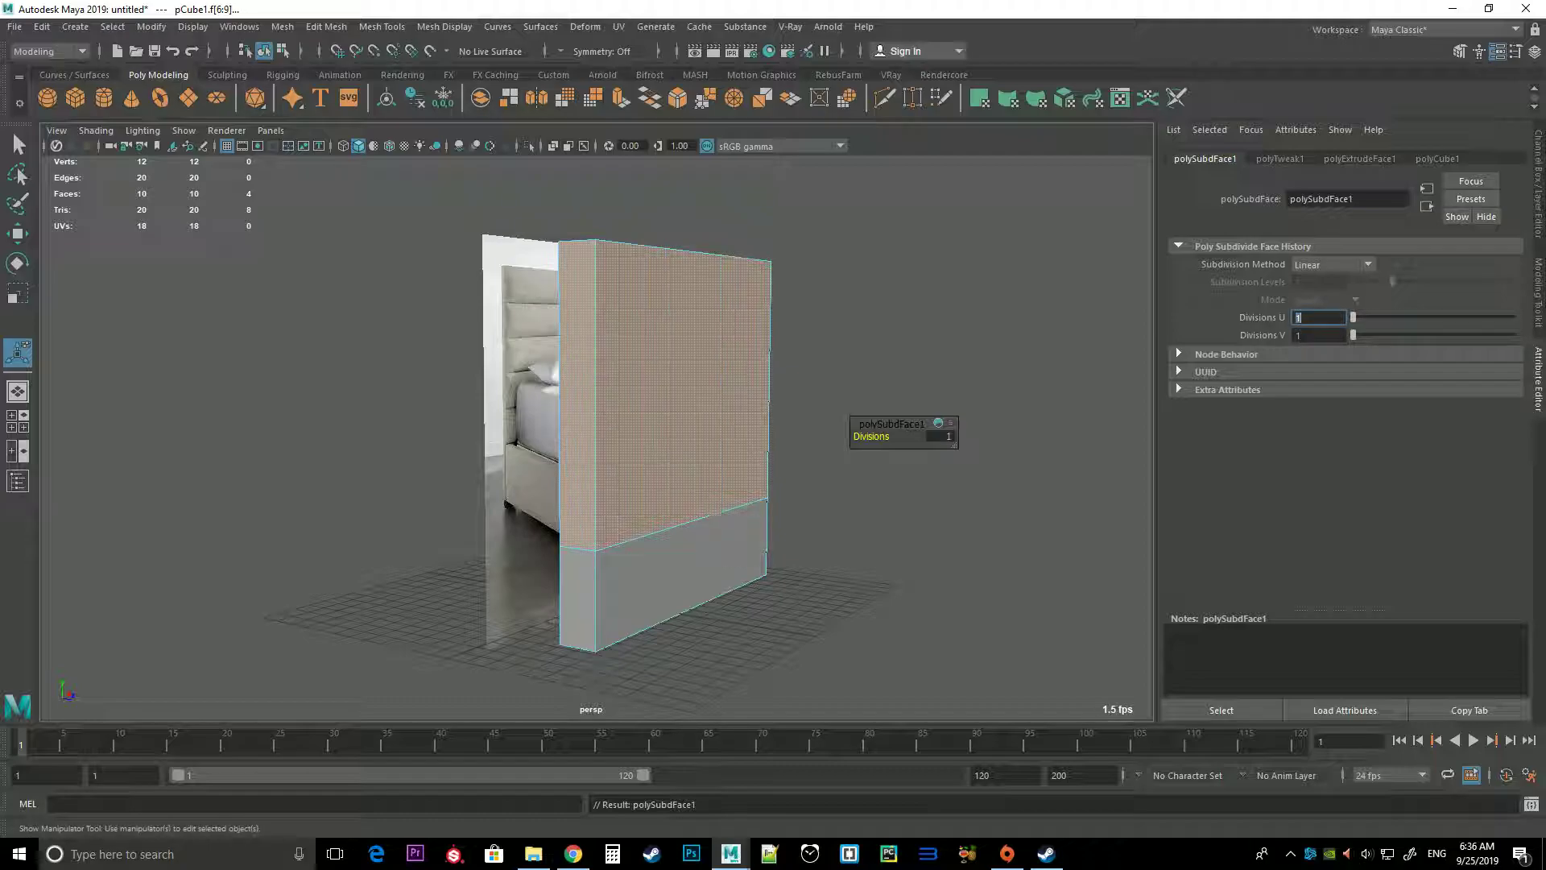
drag(1353, 335, 1467, 336)
mouse_move(596, 434)
alt+mouse_down()
mouse_move(515, 451)
mouse_move(656, 250)
alt+mouse_up()
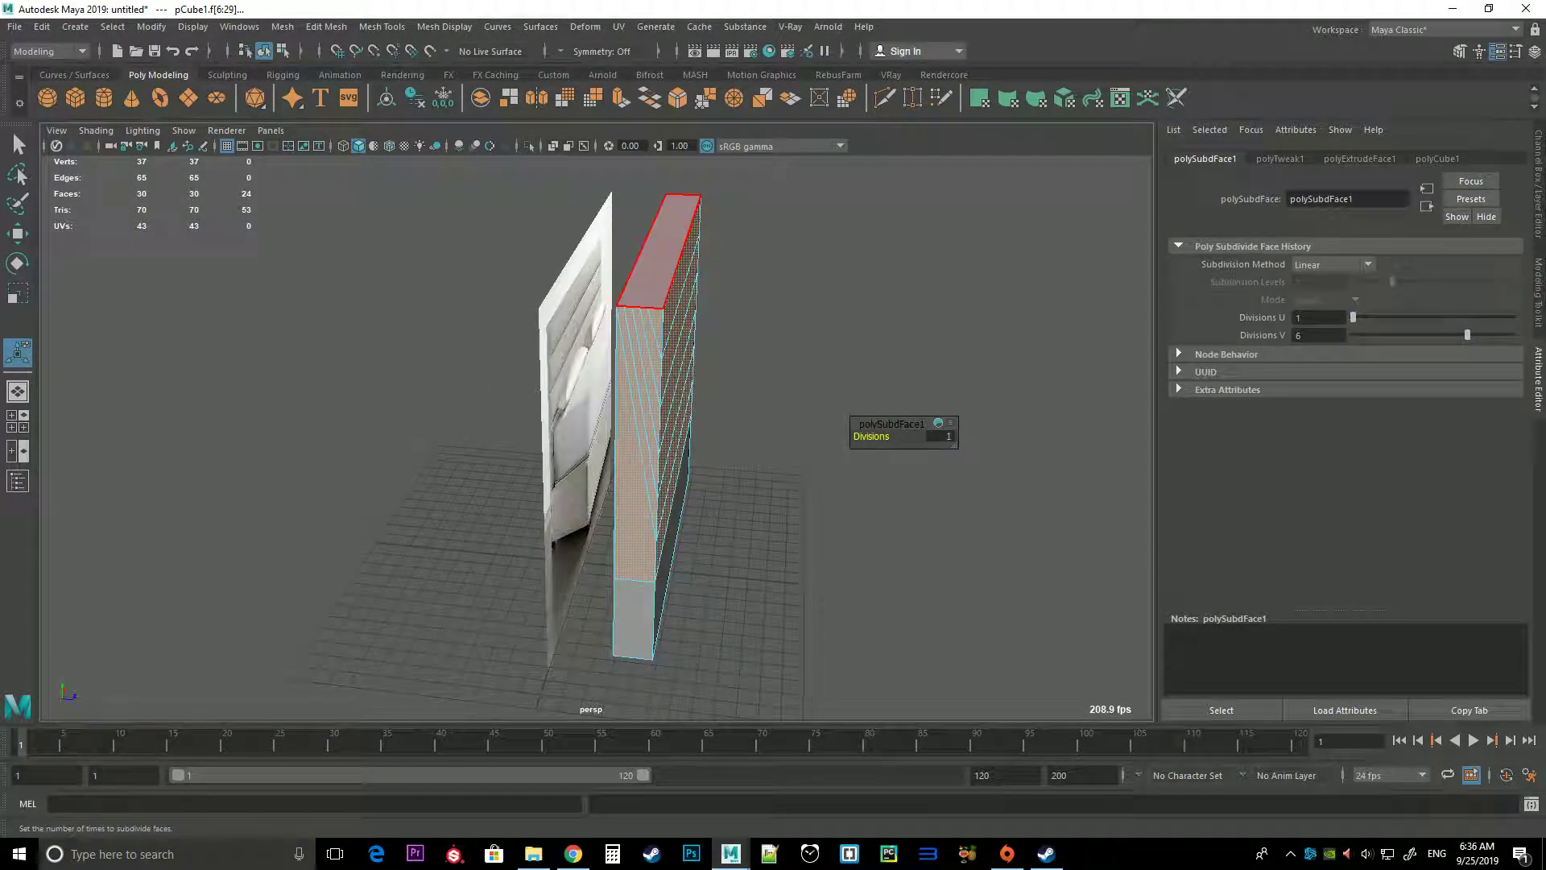
key(ctrl+z)
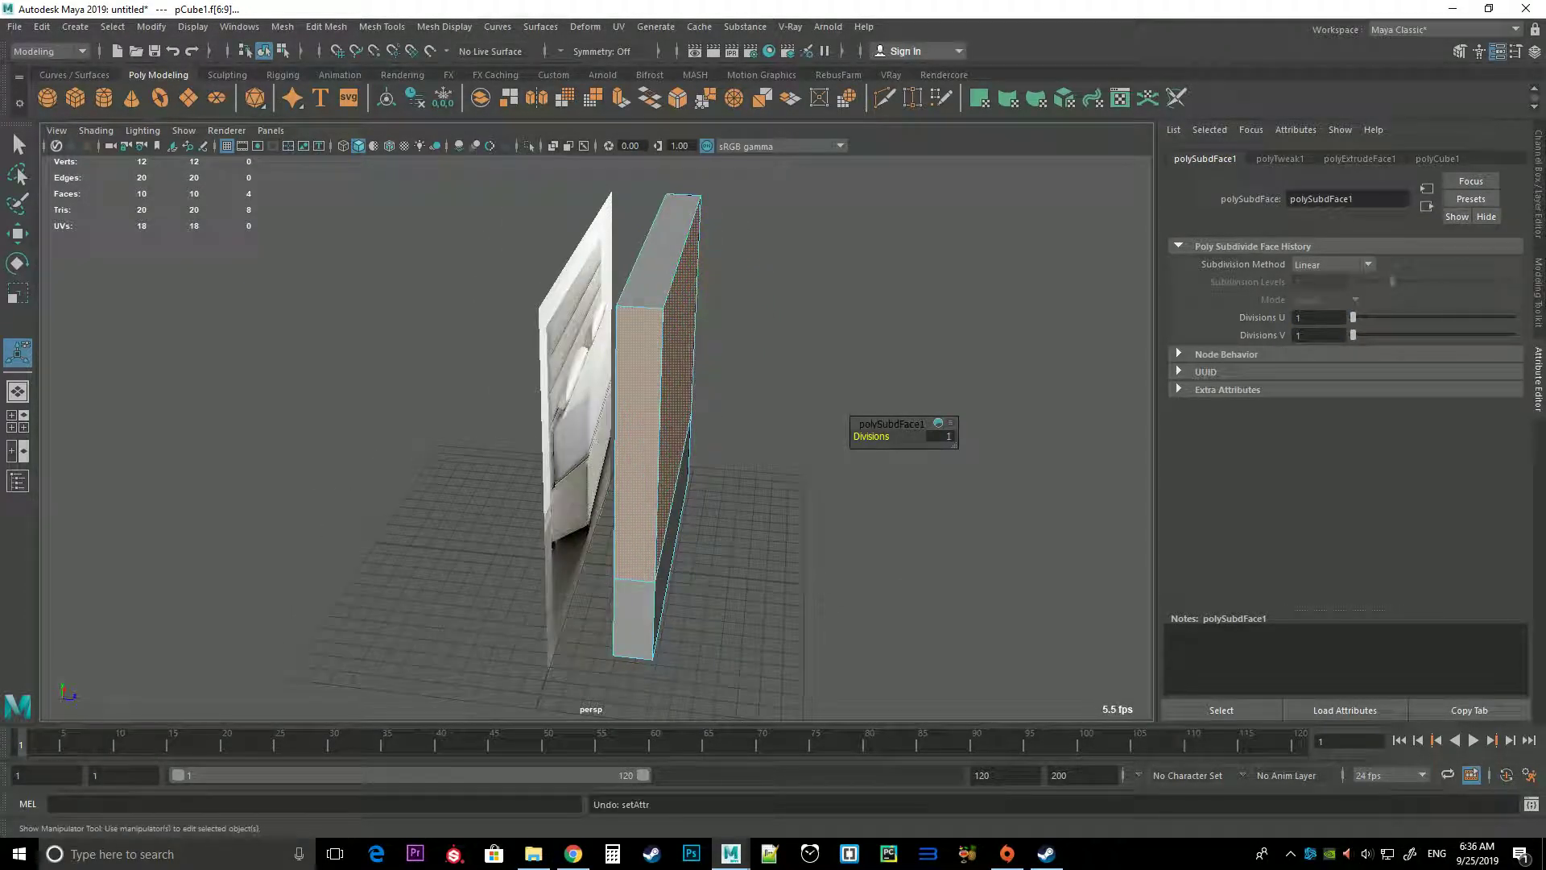
key(ctrl+z)
key(ctrl+z)
alt+drag(656, 250, 564, 266)
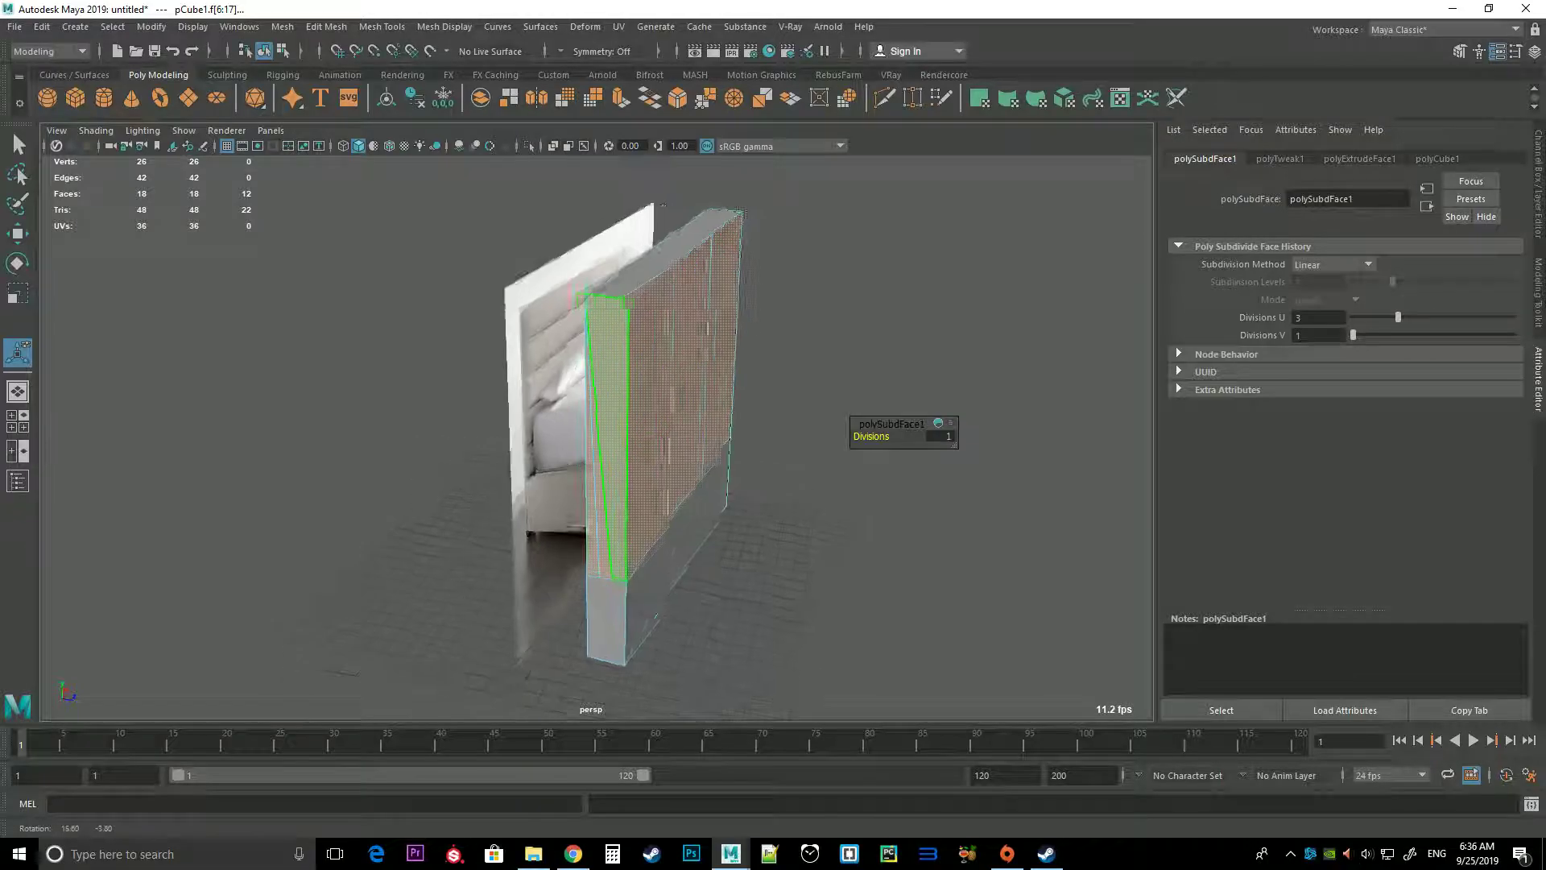
key(ctrl+z)
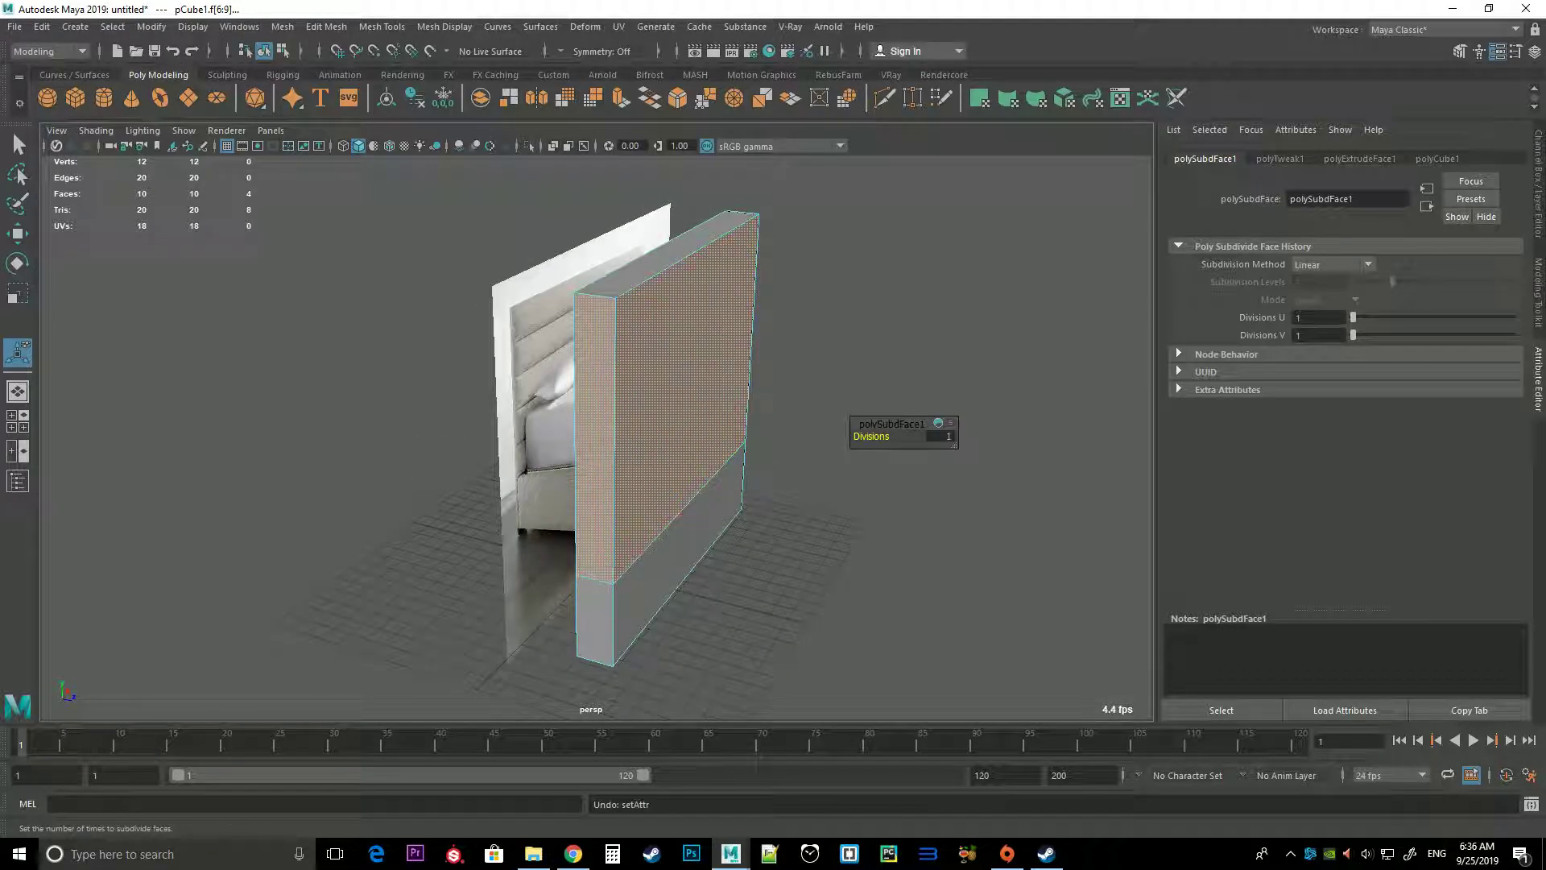
mouse_move(596, 403)
alt+mouse_down()
mouse_move(435, 411)
mouse_move(685, 407)
mouse_move(564, 406)
mouse_move(644, 402)
mouse_move(612, 402)
alt+mouse_up()
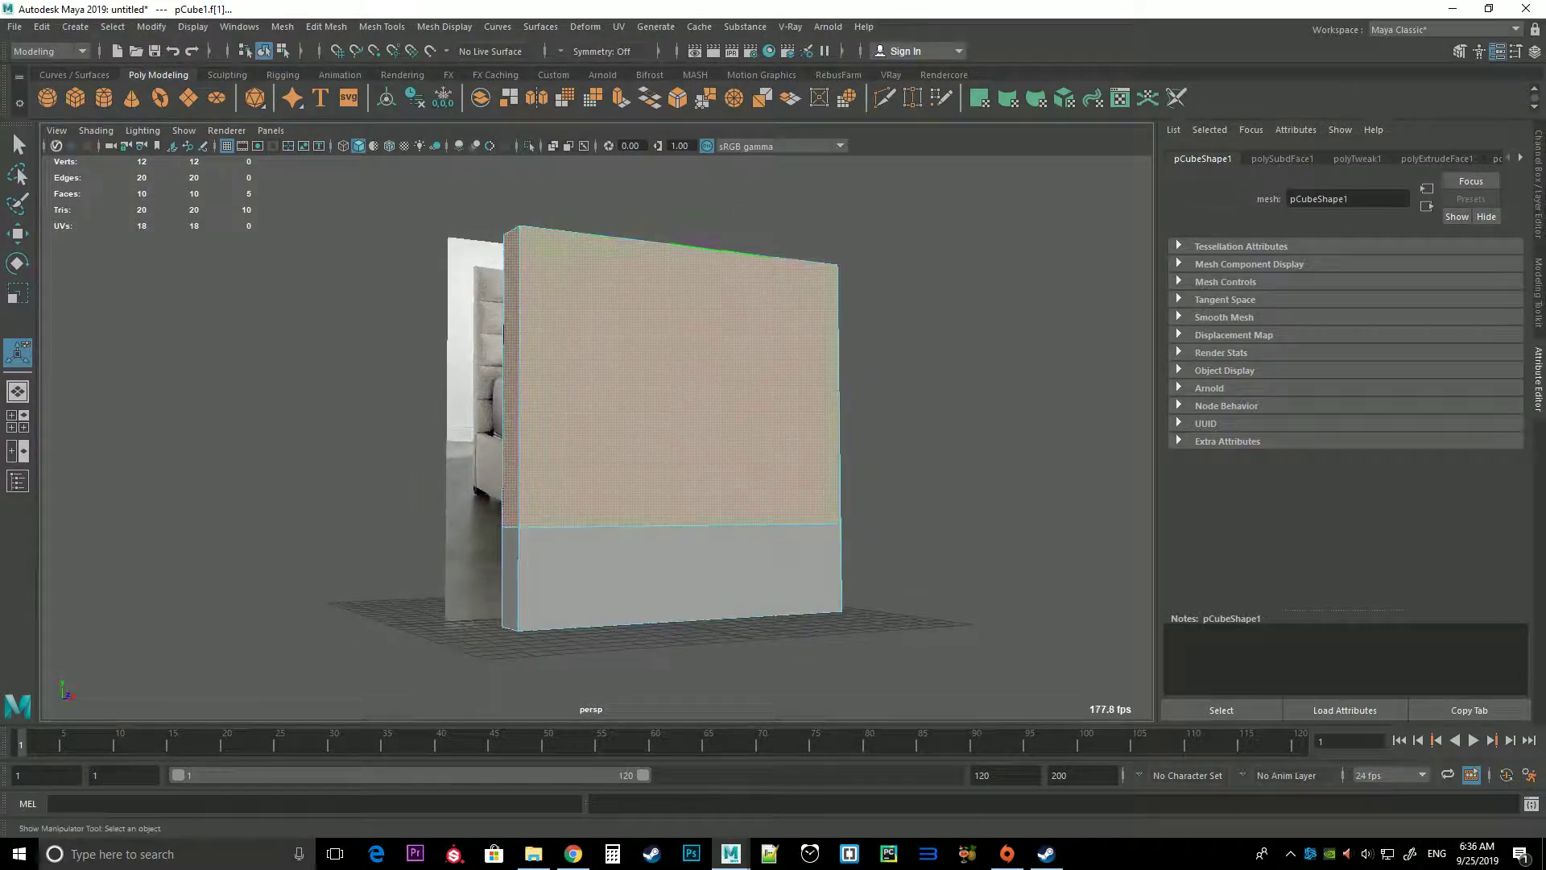
drag(1148, 399, 375, 439)
alt+drag(613, 403, 624, 403)
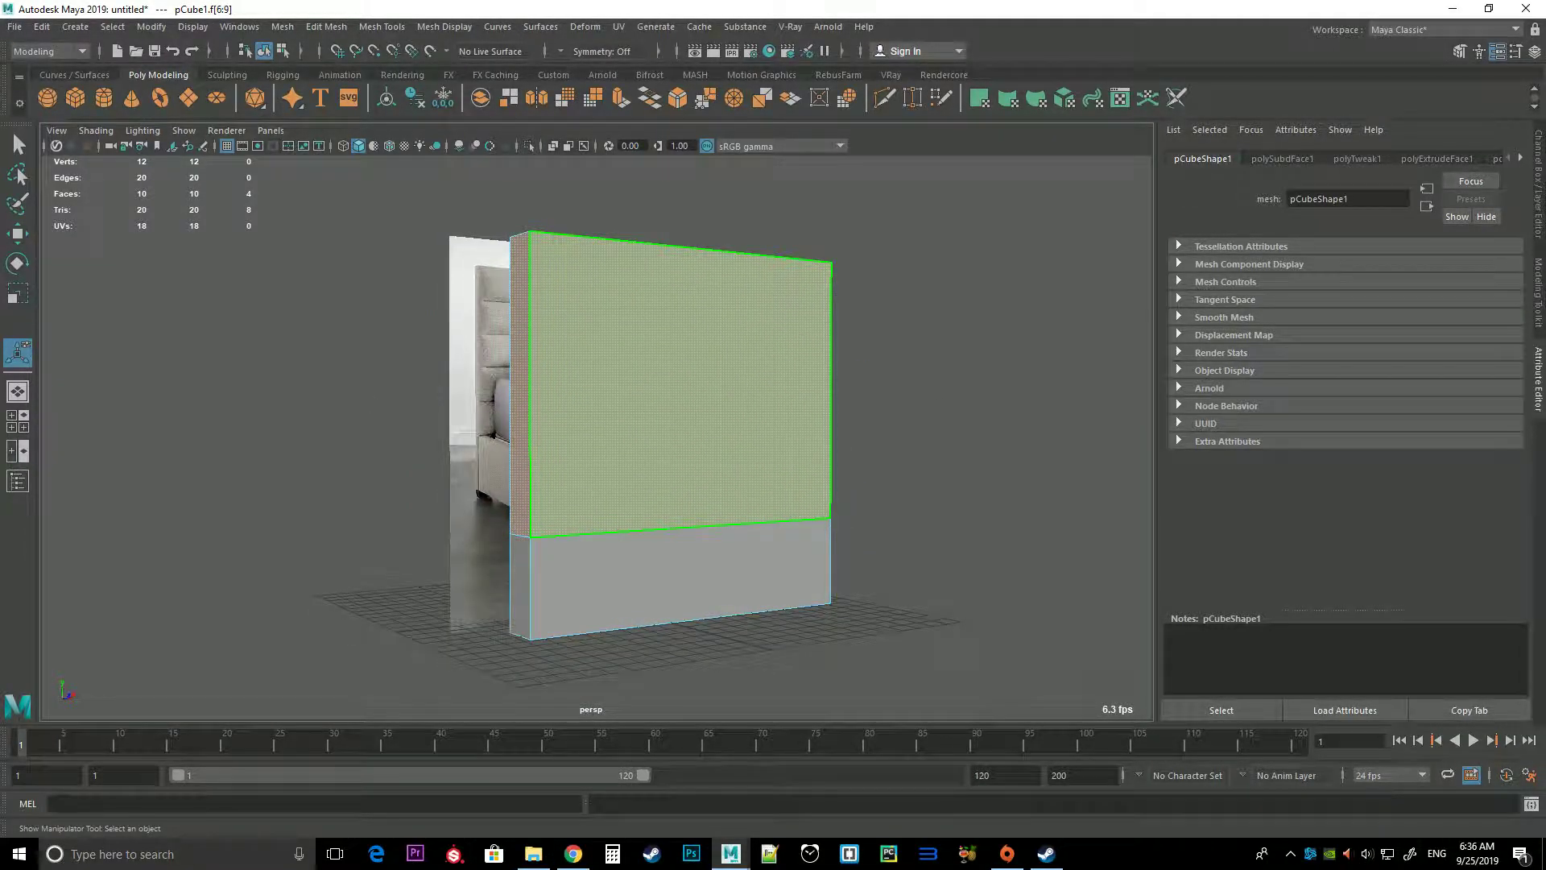
shift+right_drag(640, 380, 629, 603)
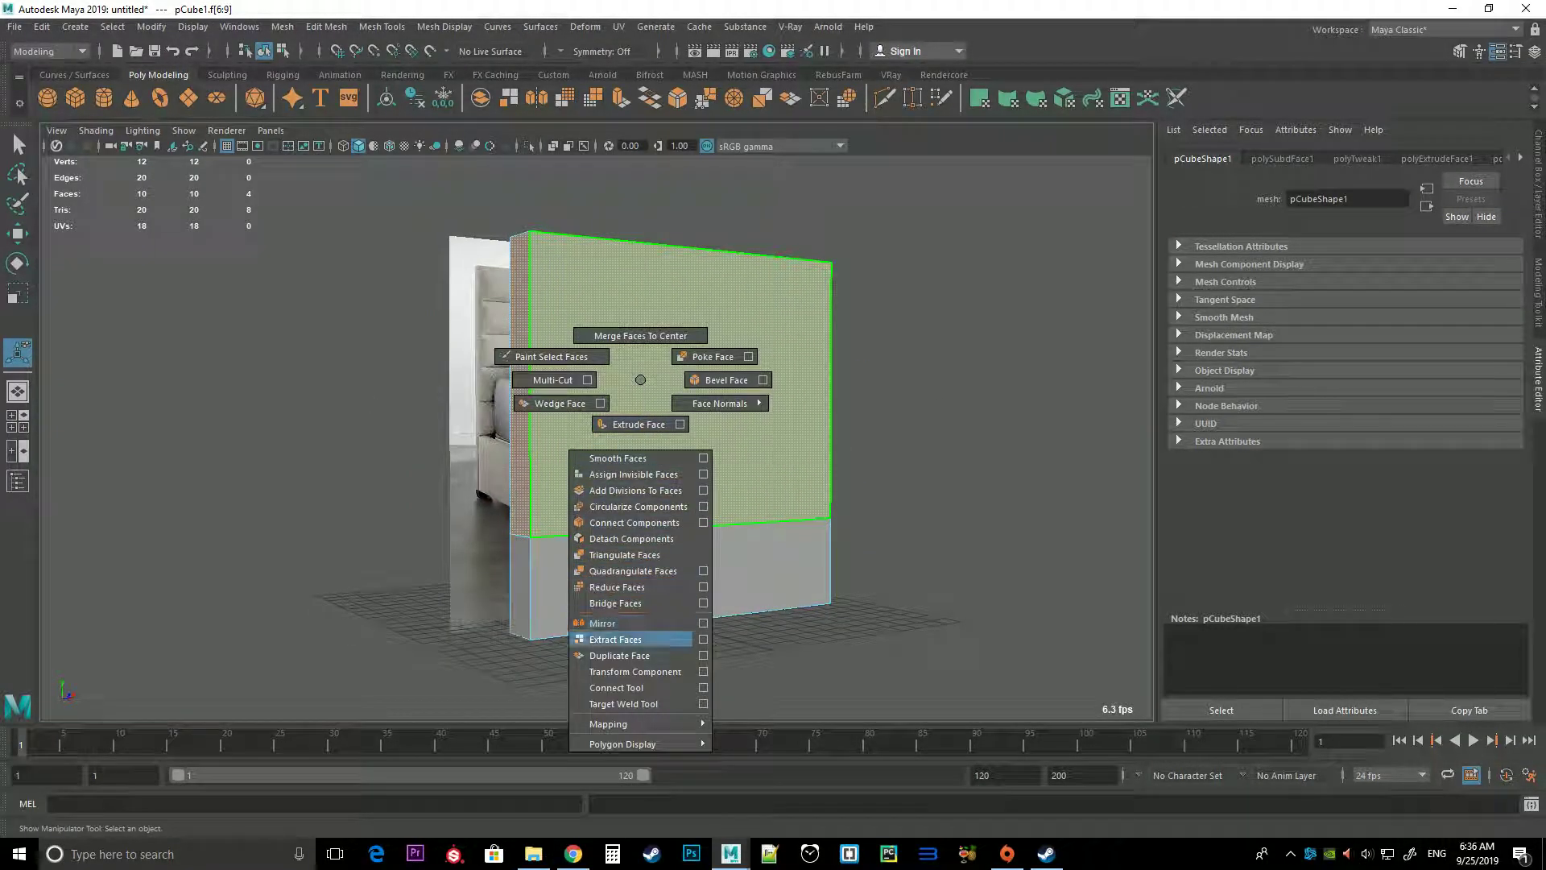
shift+right_drag(628, 604, 636, 491)
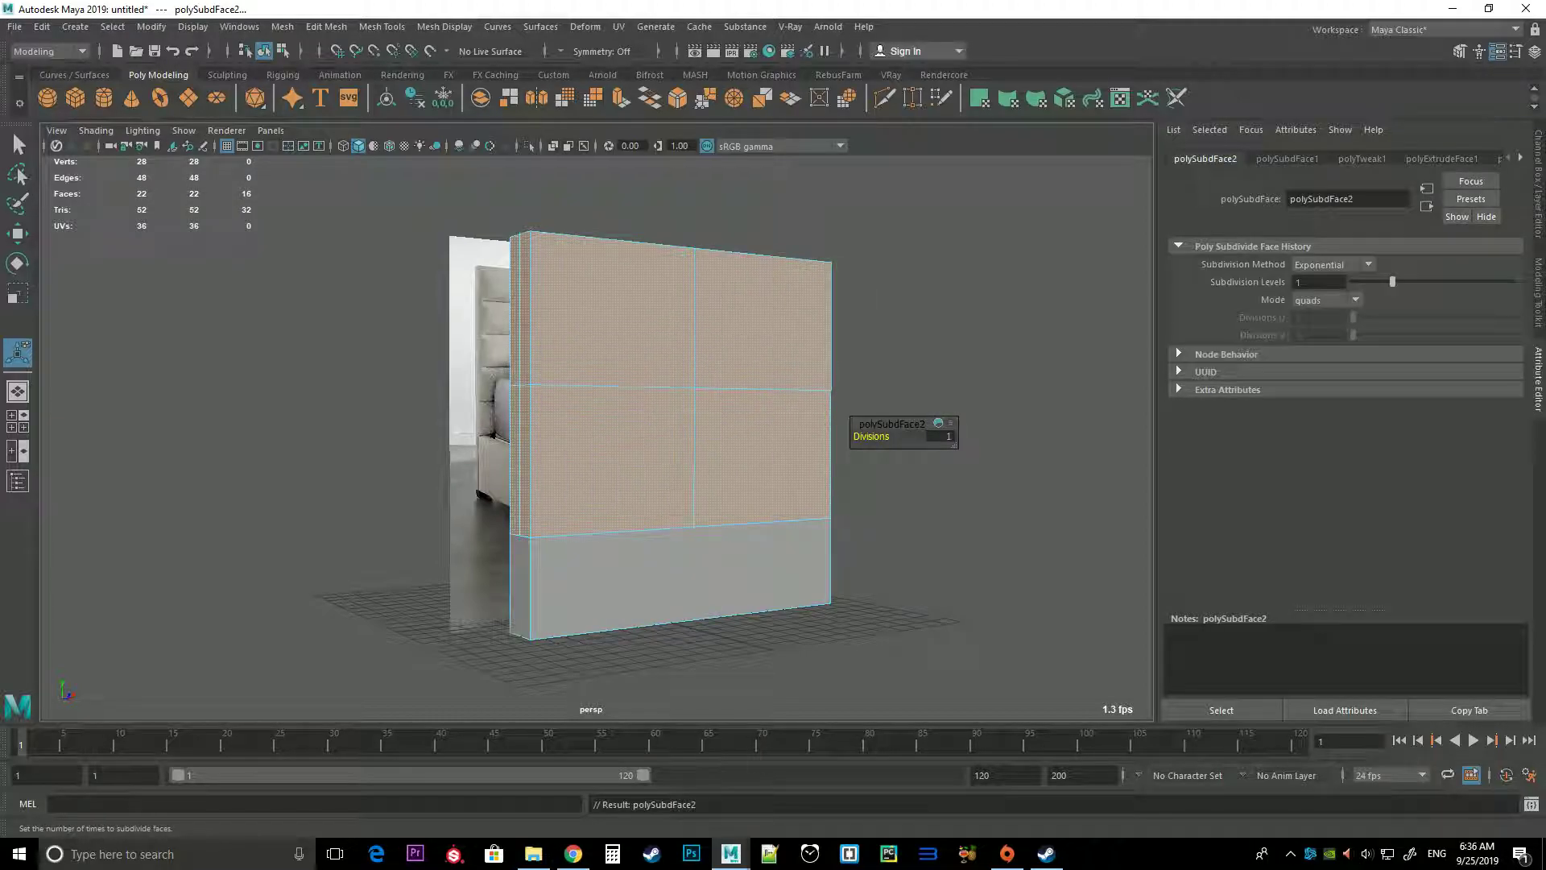
click(1333, 264)
click(1329, 298)
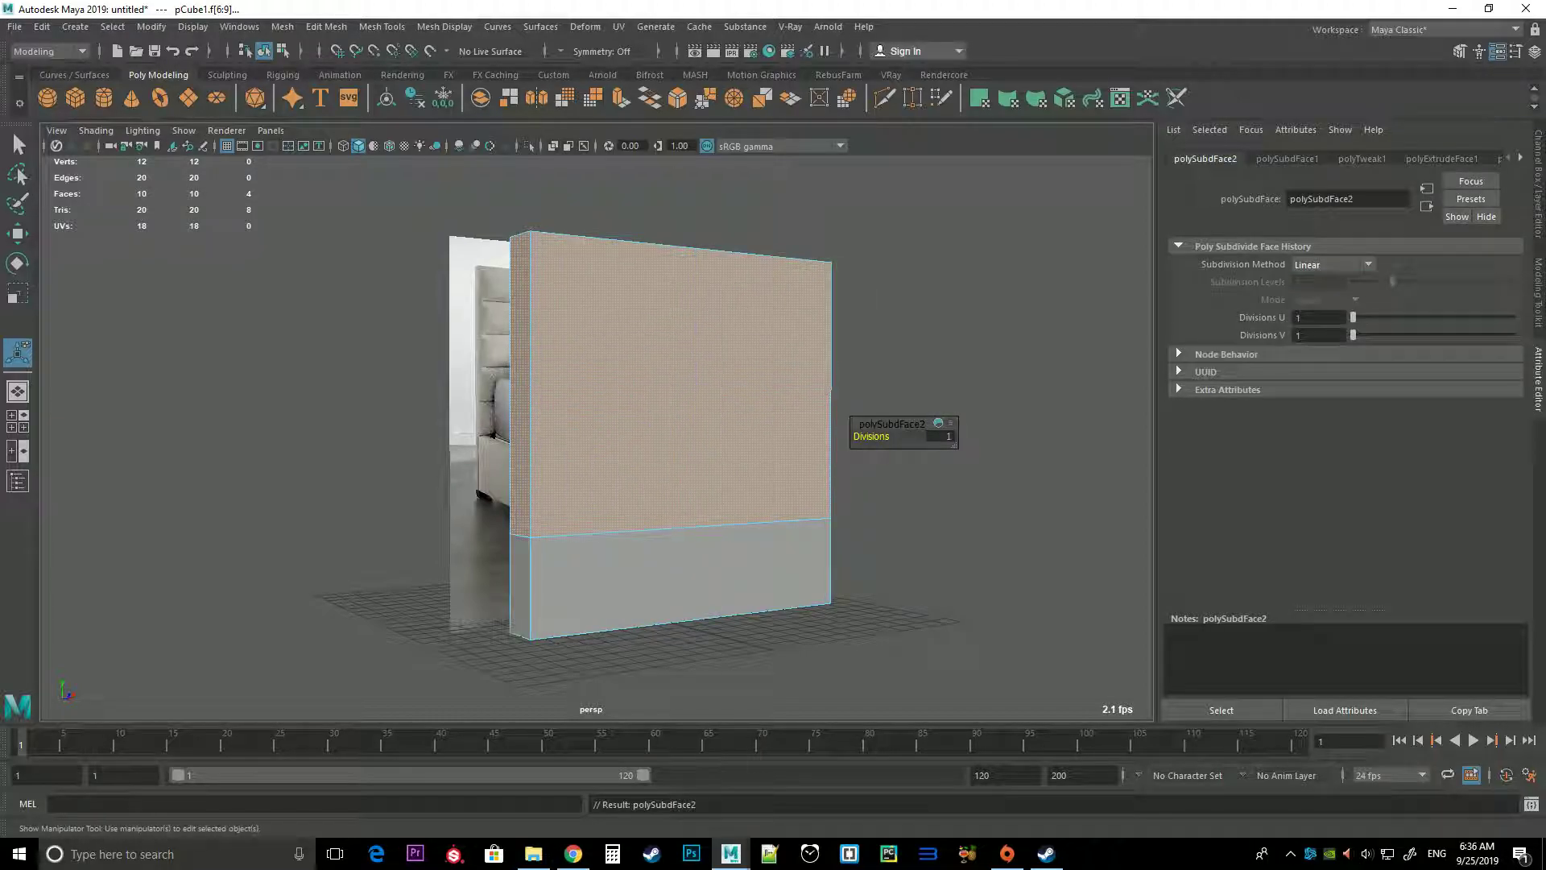
drag(1369, 335, 1467, 335)
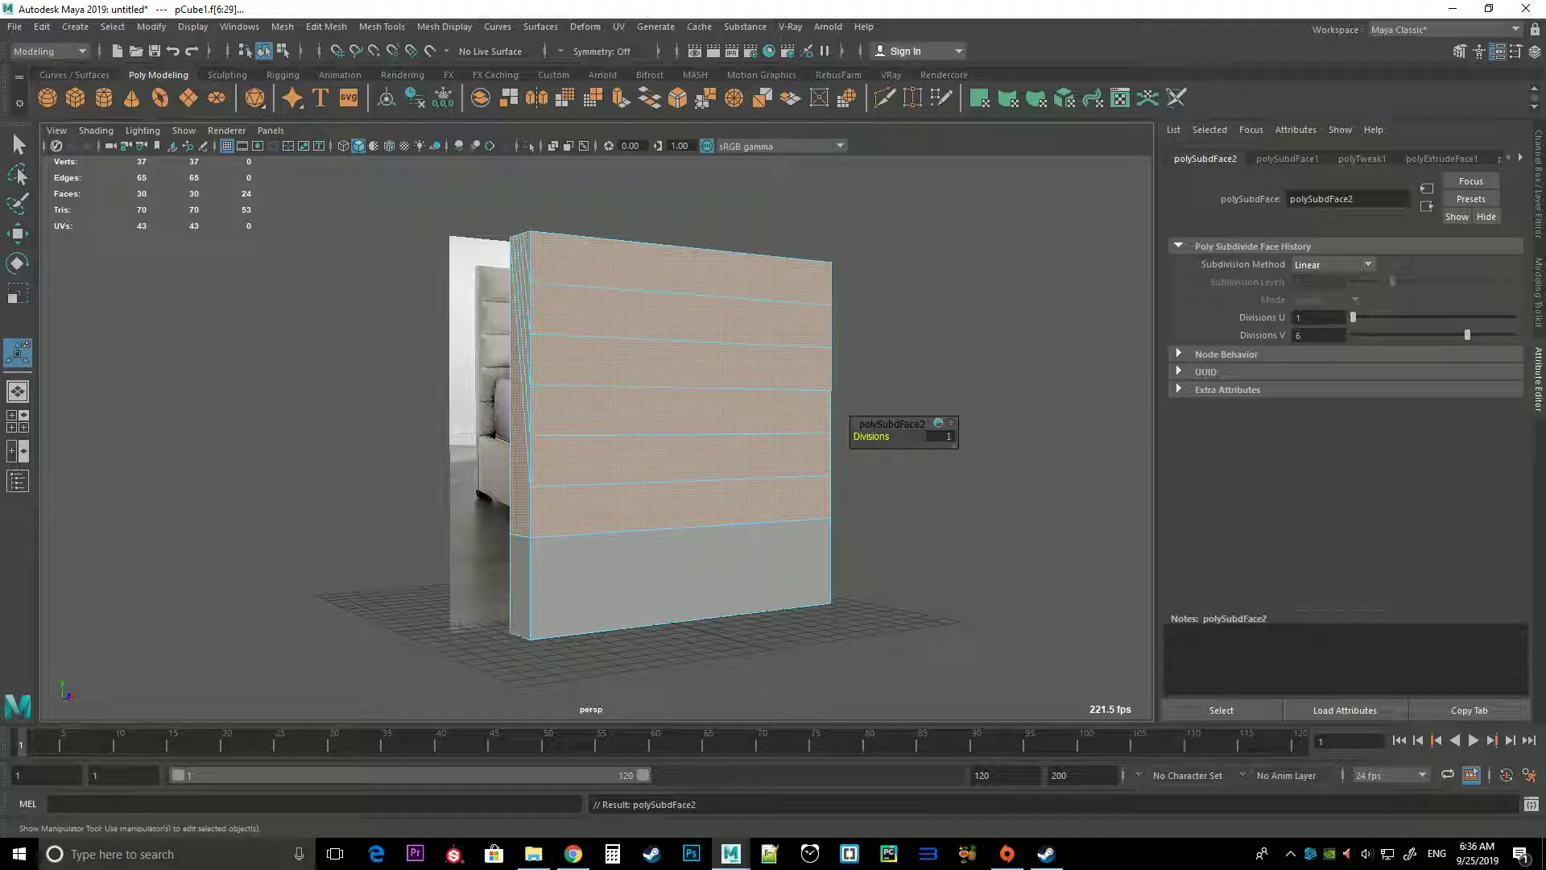
alt+middle_drag(834, 428, 886, 435)
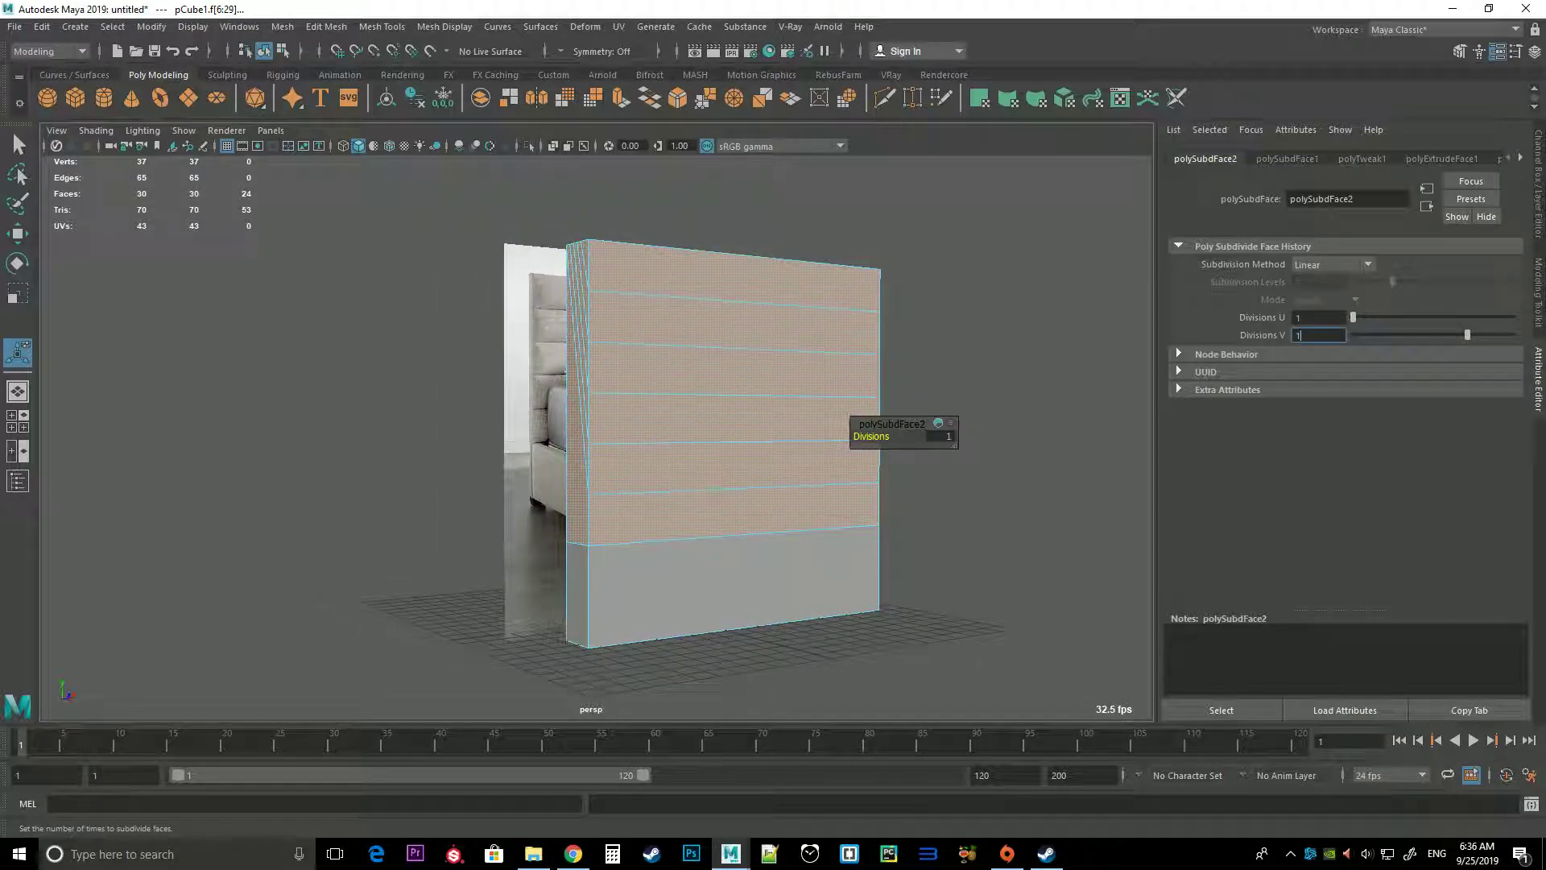
key(Return)
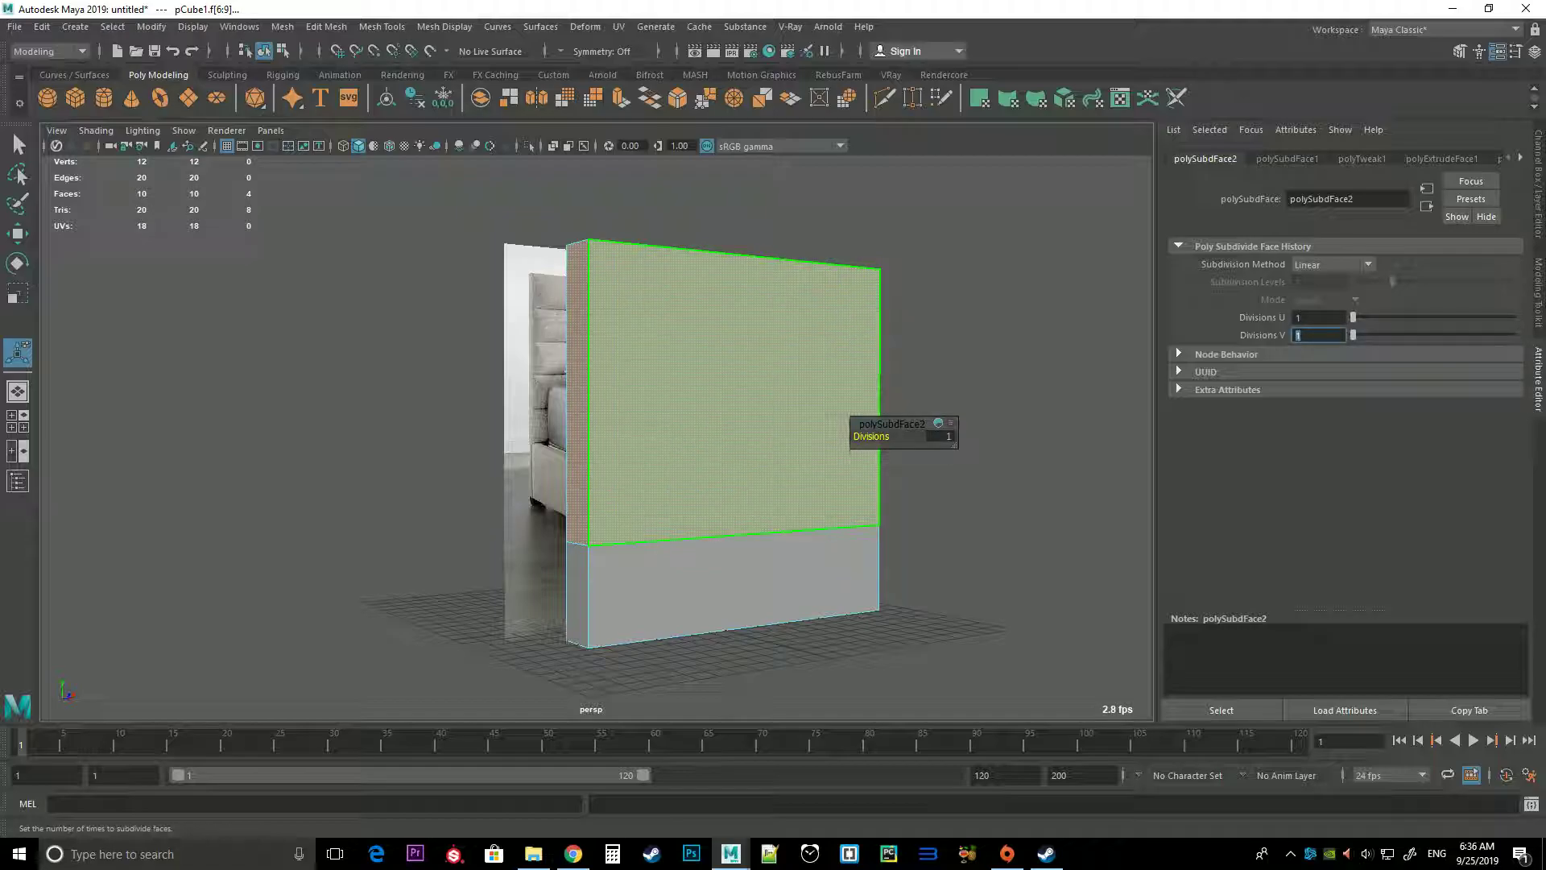
right_drag(648, 346, 733, 324)
mouse_move(725, 403)
alt+mouse_down()
mouse_move(692, 395)
mouse_move(669, 357)
alt+mouse_up()
shift+right_drag(669, 358, 564, 382)
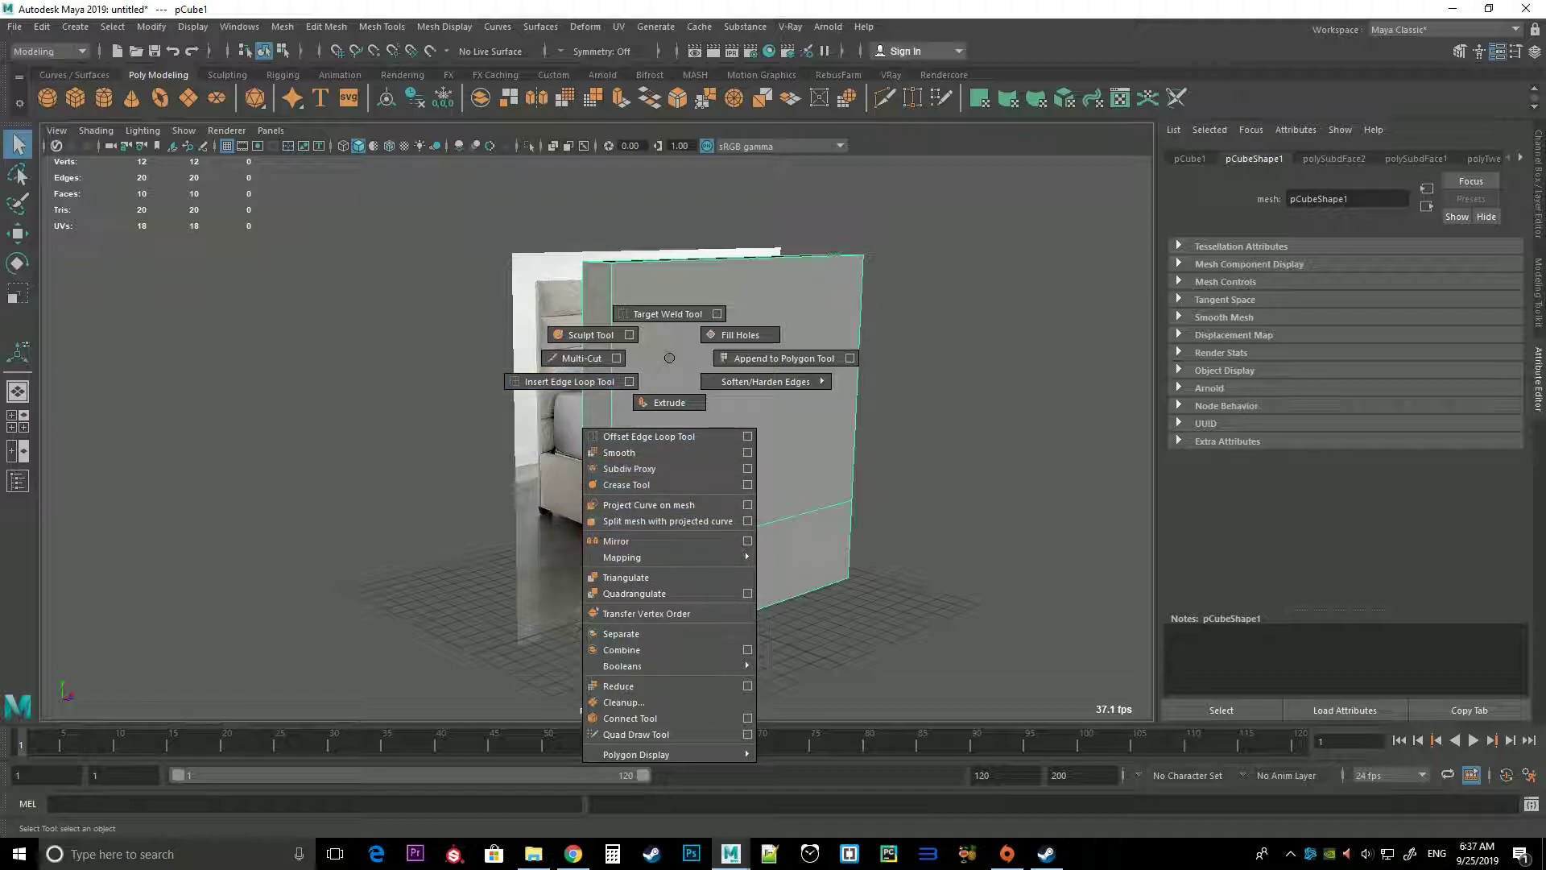
Subdivide the headboard's front face, trying subdivision levels 2, 3, then back to 2
right_drag(669, 341, 673, 385)
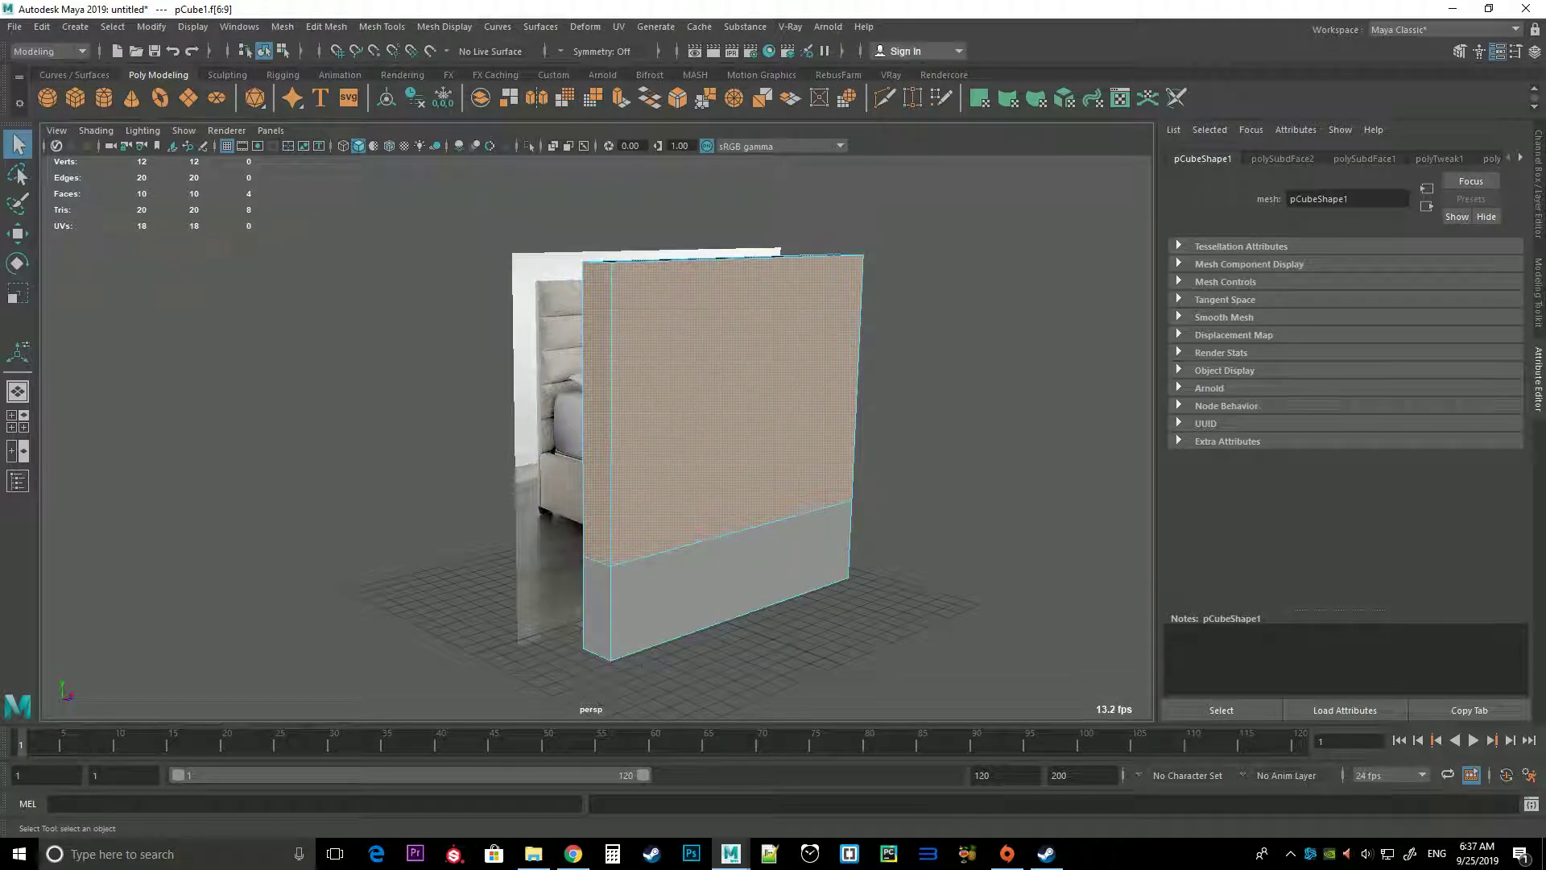
shift+right_click(718, 316)
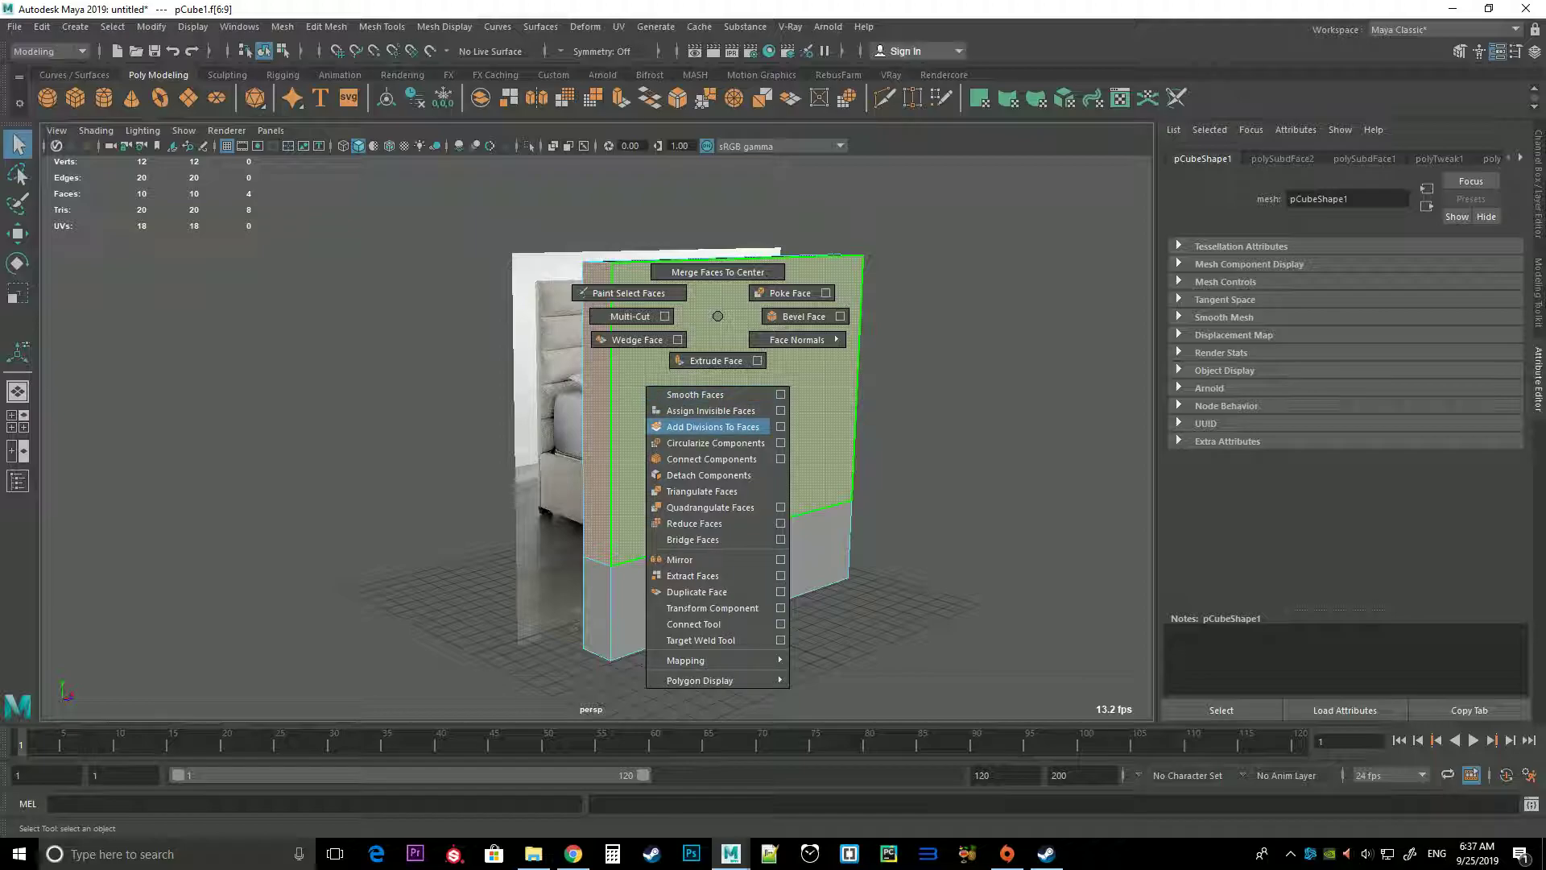
click(712, 427)
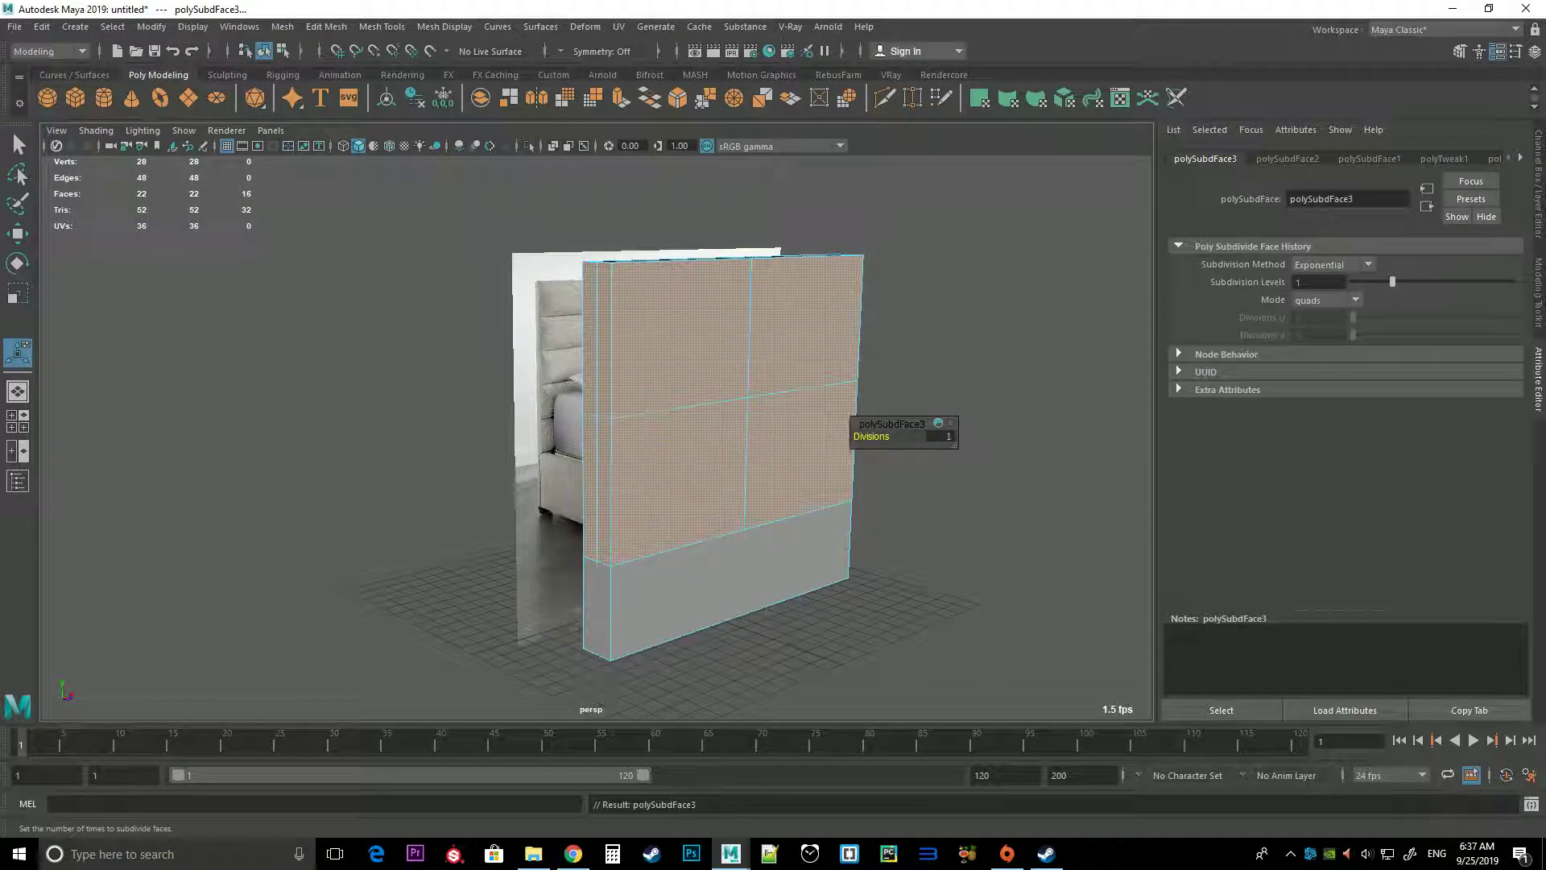
text(2)
key(Return)
text(3)
key(Return)
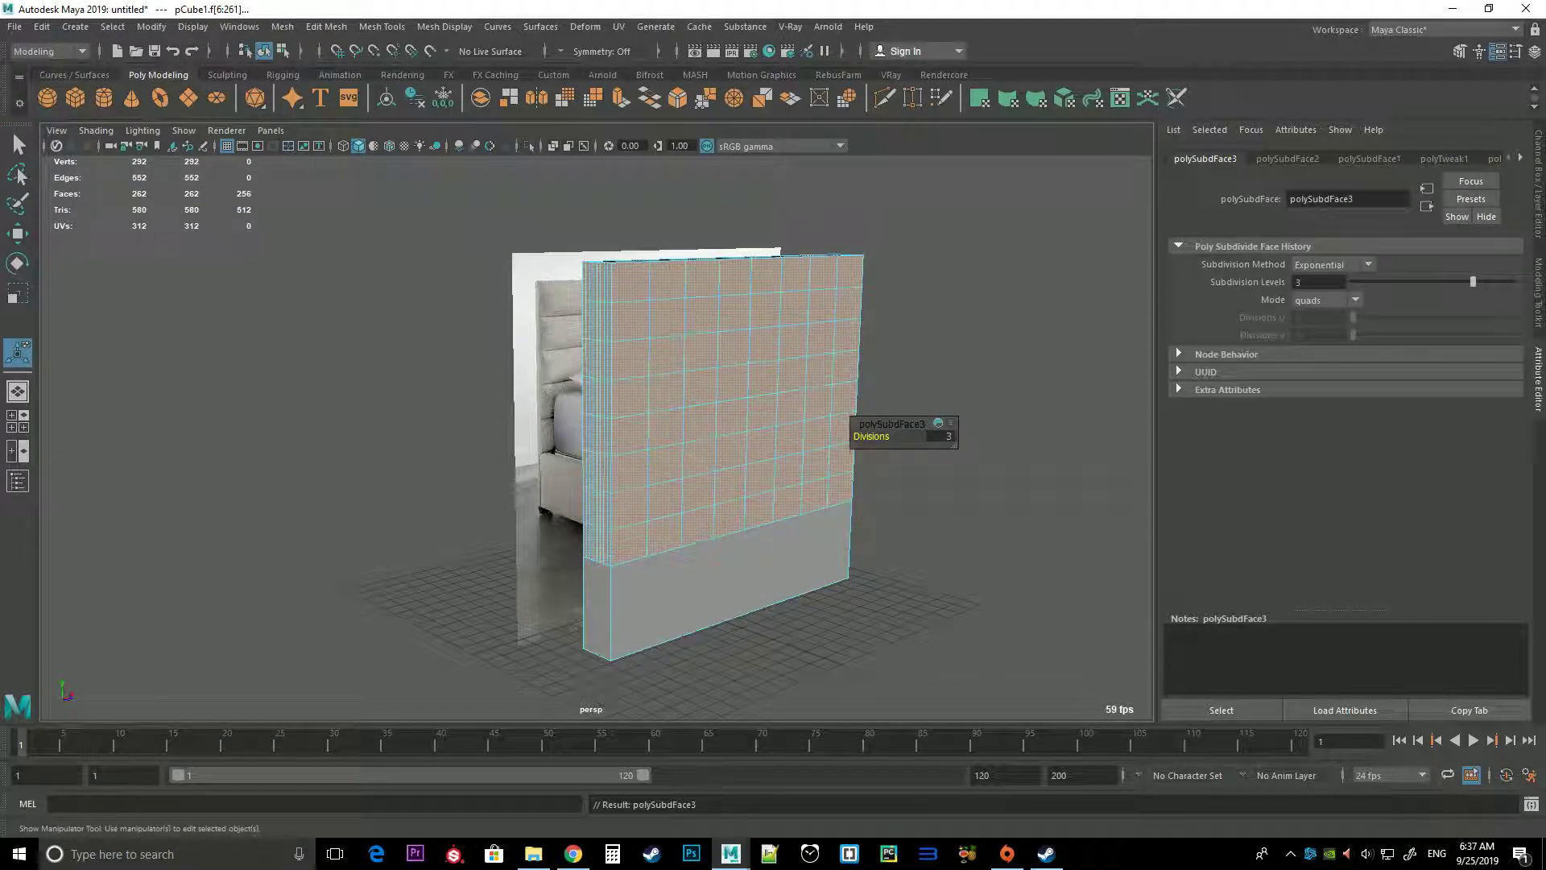
text(2)
key(Return)
alt+drag(724, 443, 886, 451)
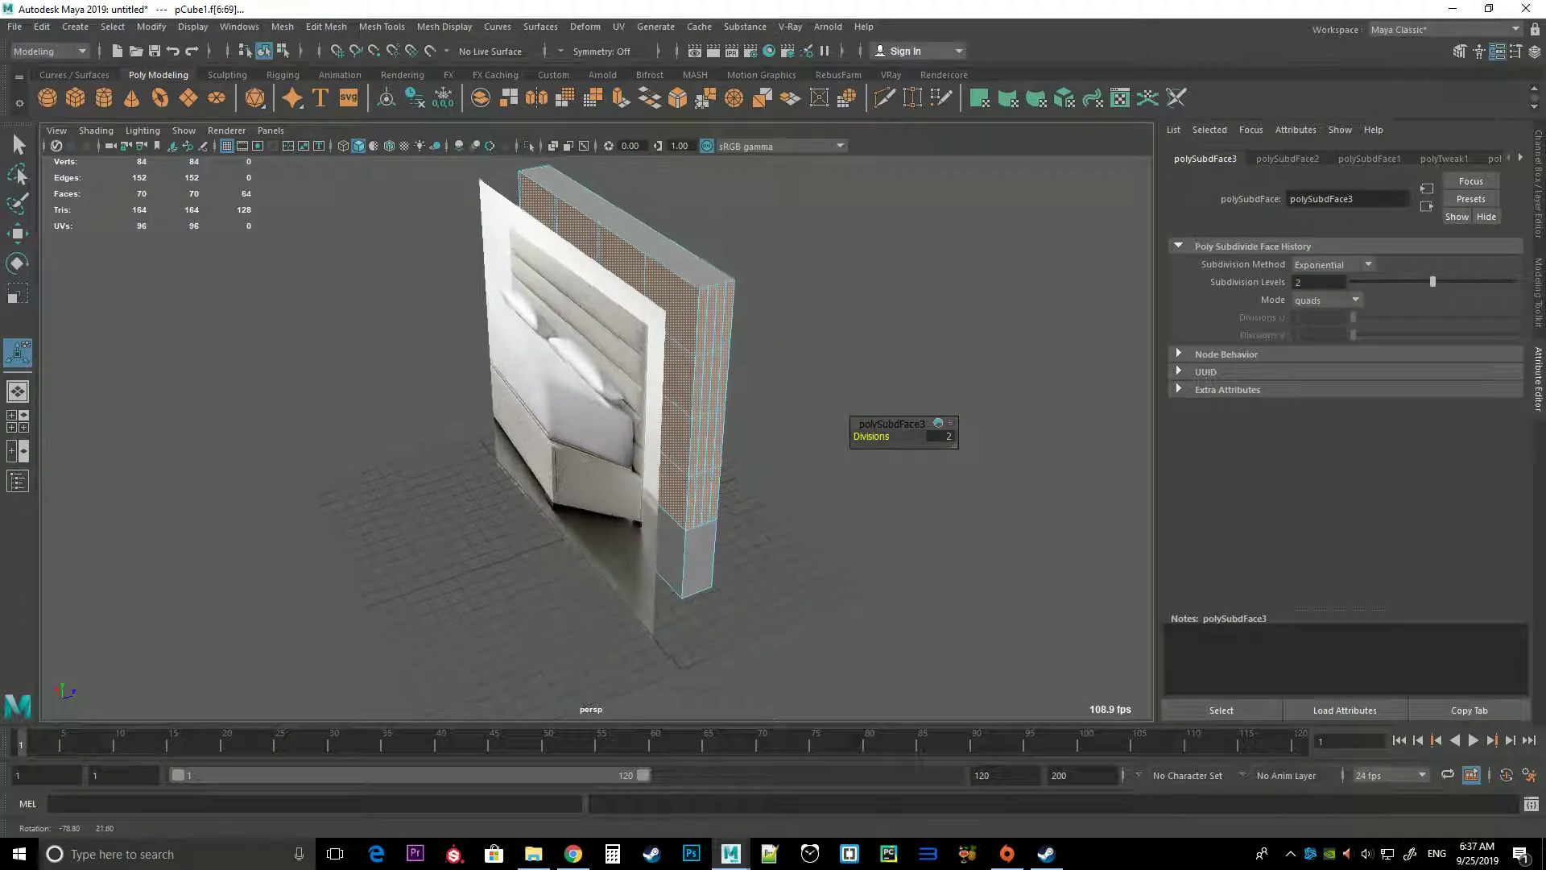
alt+drag(725, 443, 805, 435)
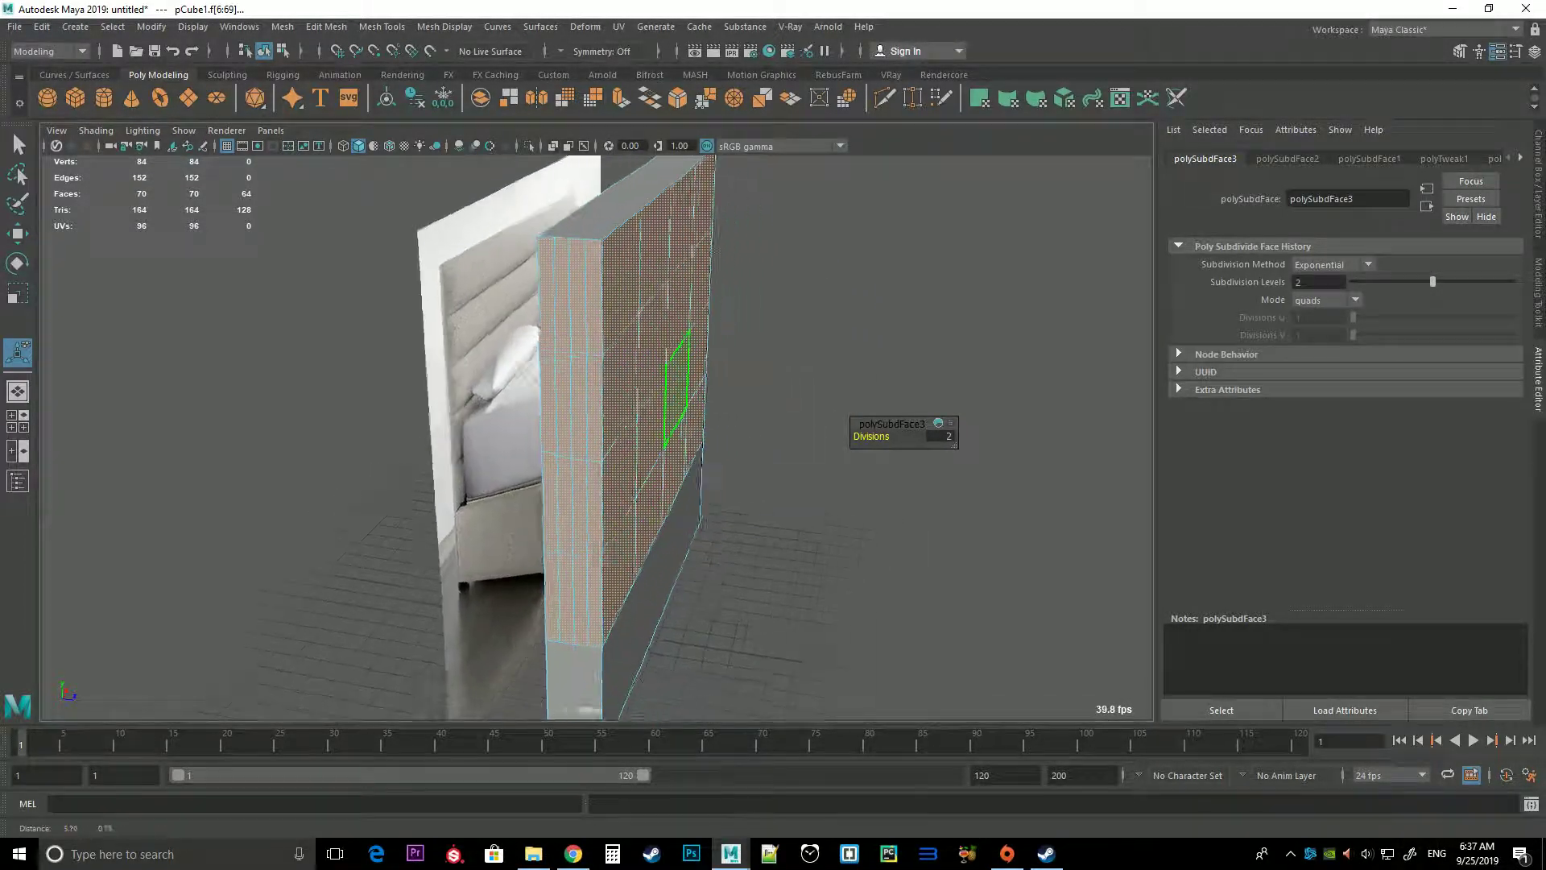
scroll(596, 435, up, 3)
alt+drag(596, 435, 668, 439)
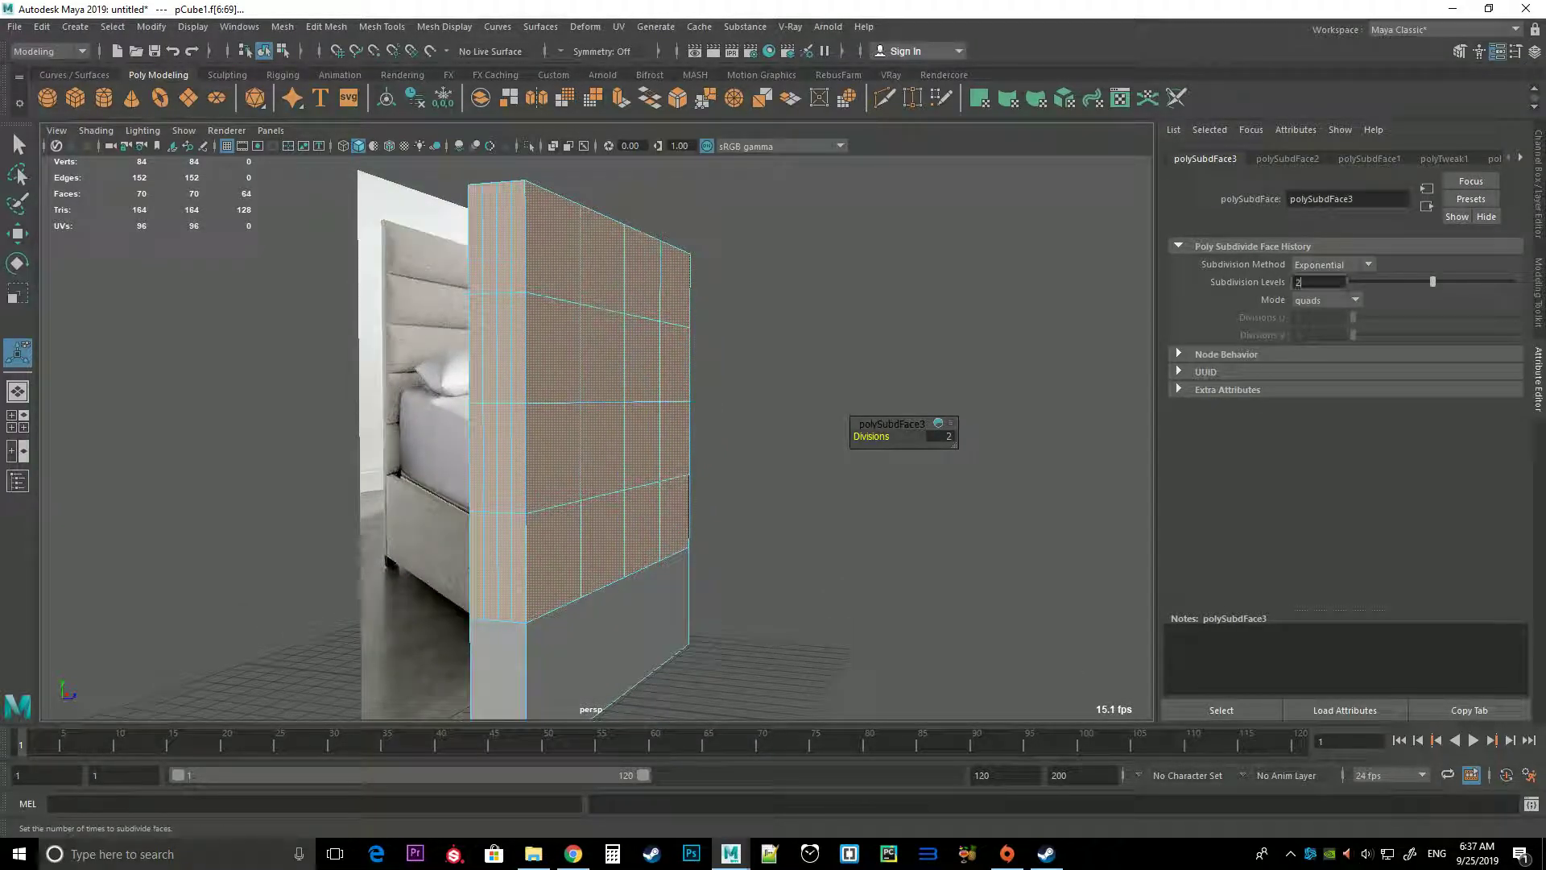
text(4)
Switch the subdivision to linear with Divisions U 1 and Divisions V 5
key(Return)
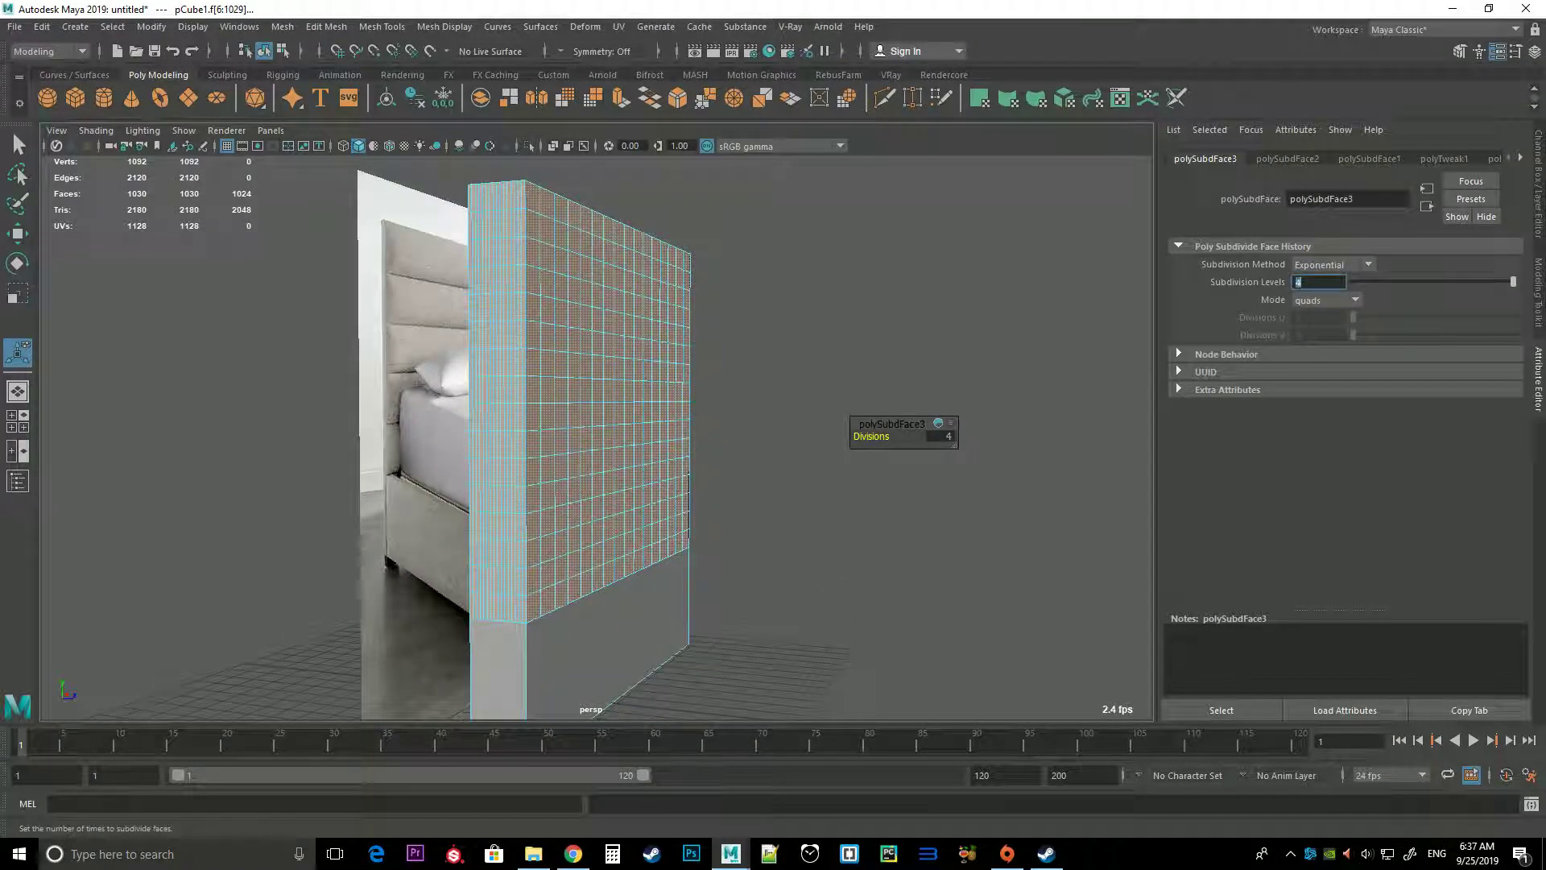
click(1325, 299)
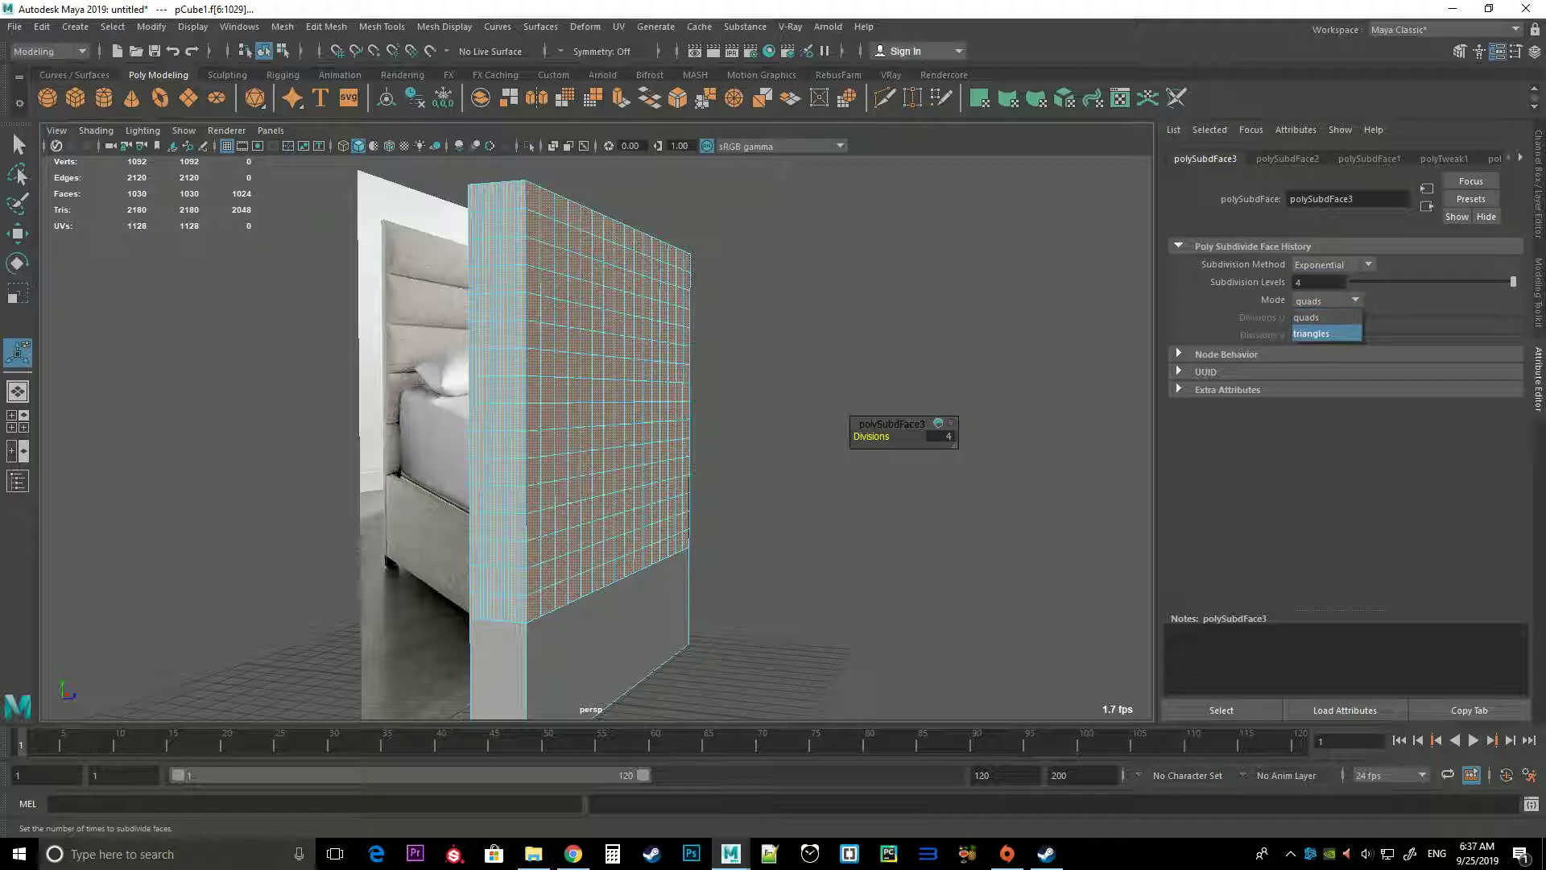
click(1333, 264)
click(1307, 298)
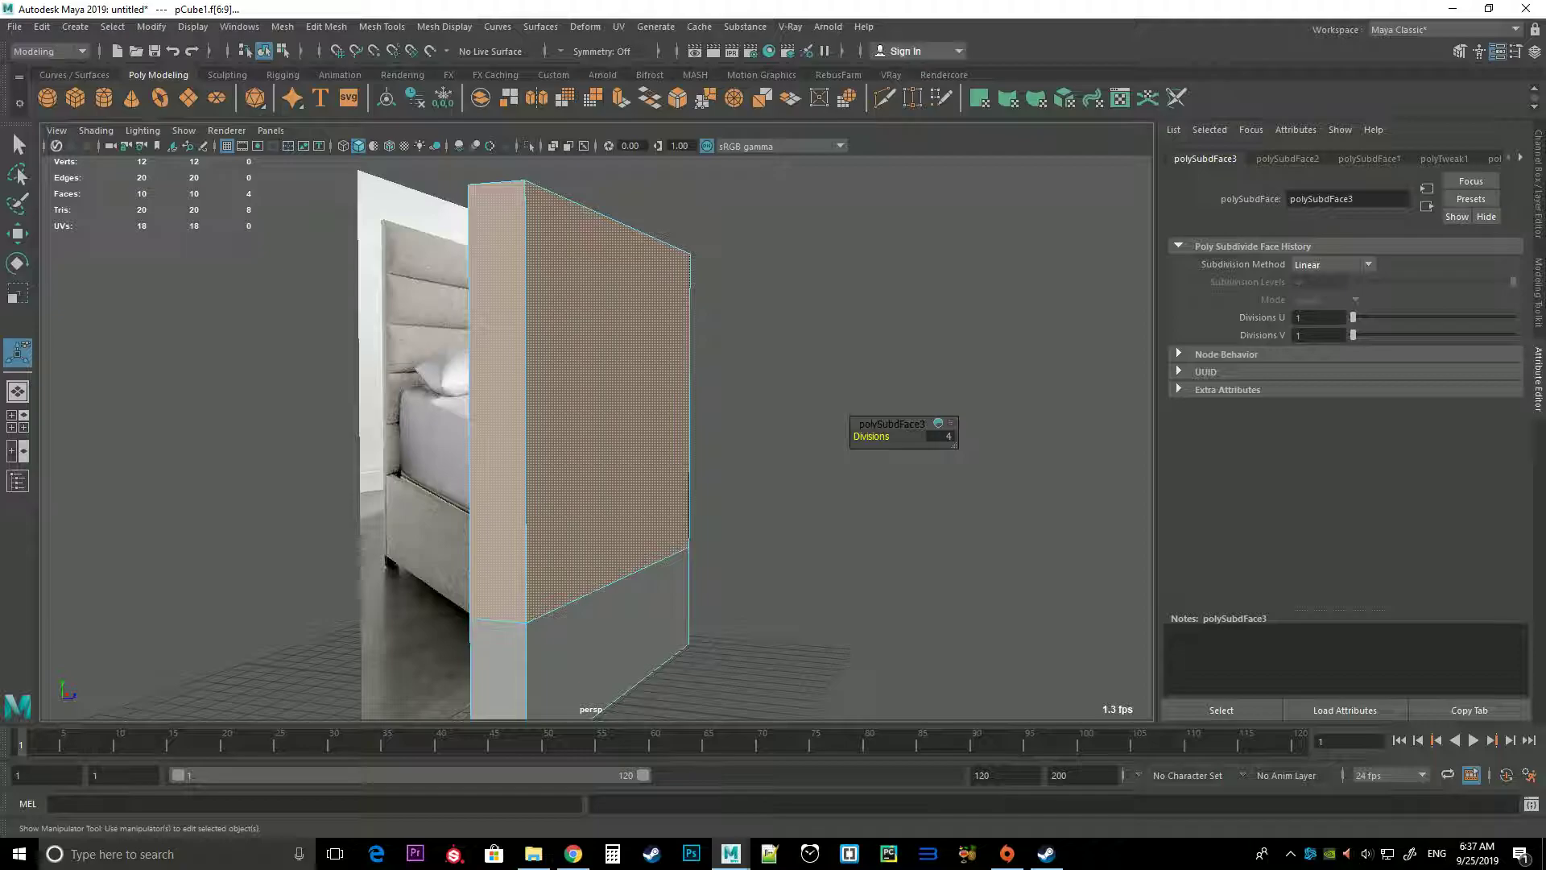
click(1319, 335)
text(4)
key(Return)
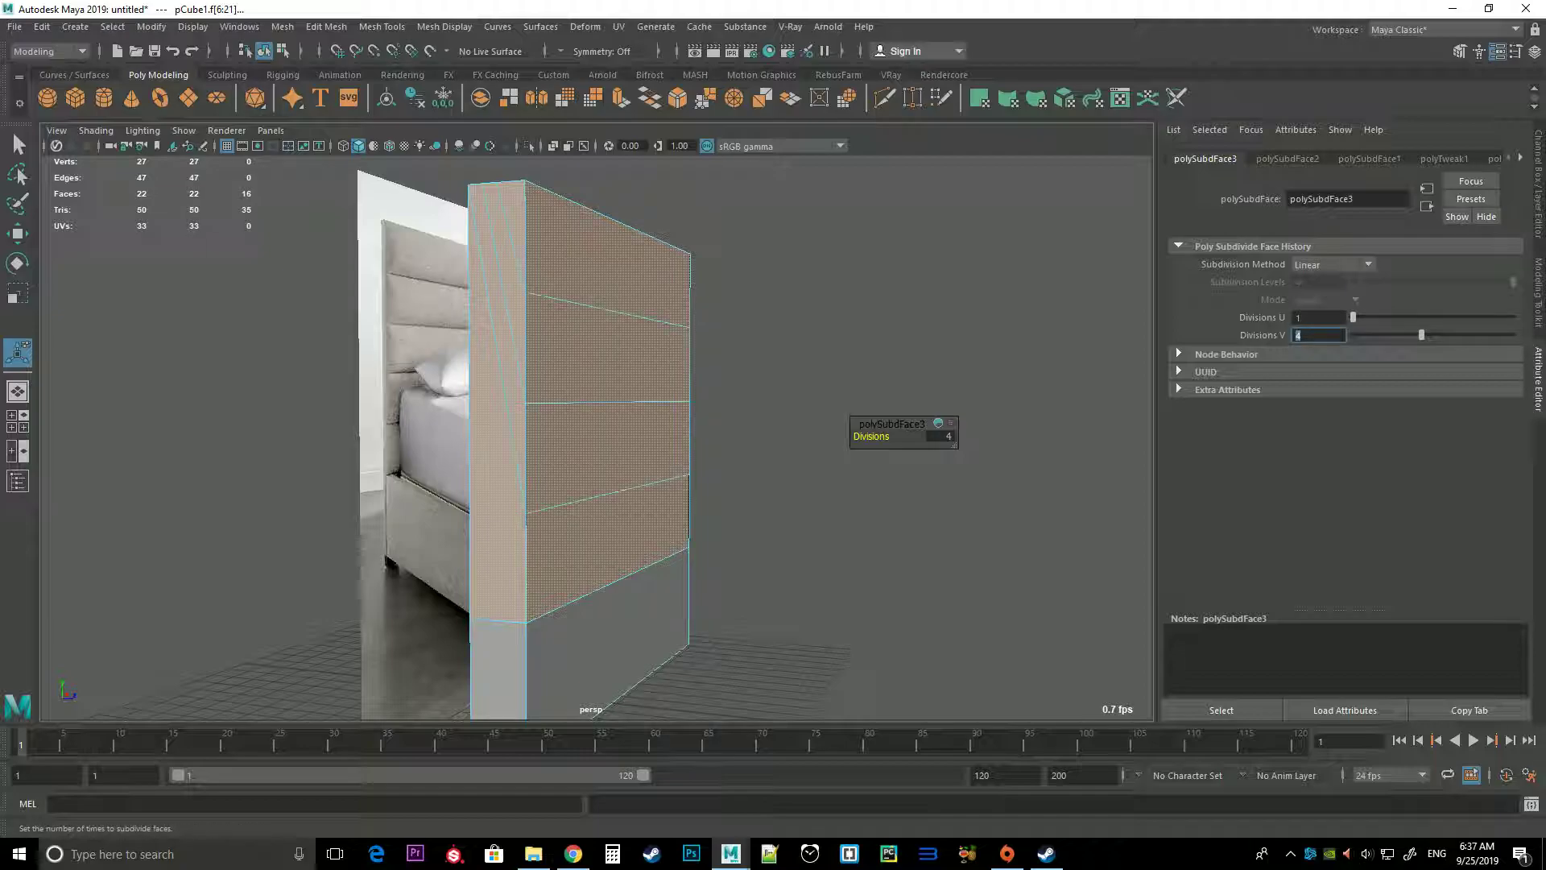
mouse_move(725, 435)
alt+mouse_down()
mouse_move(922, 415)
mouse_move(886, 451)
alt+mouse_up()
text(5)
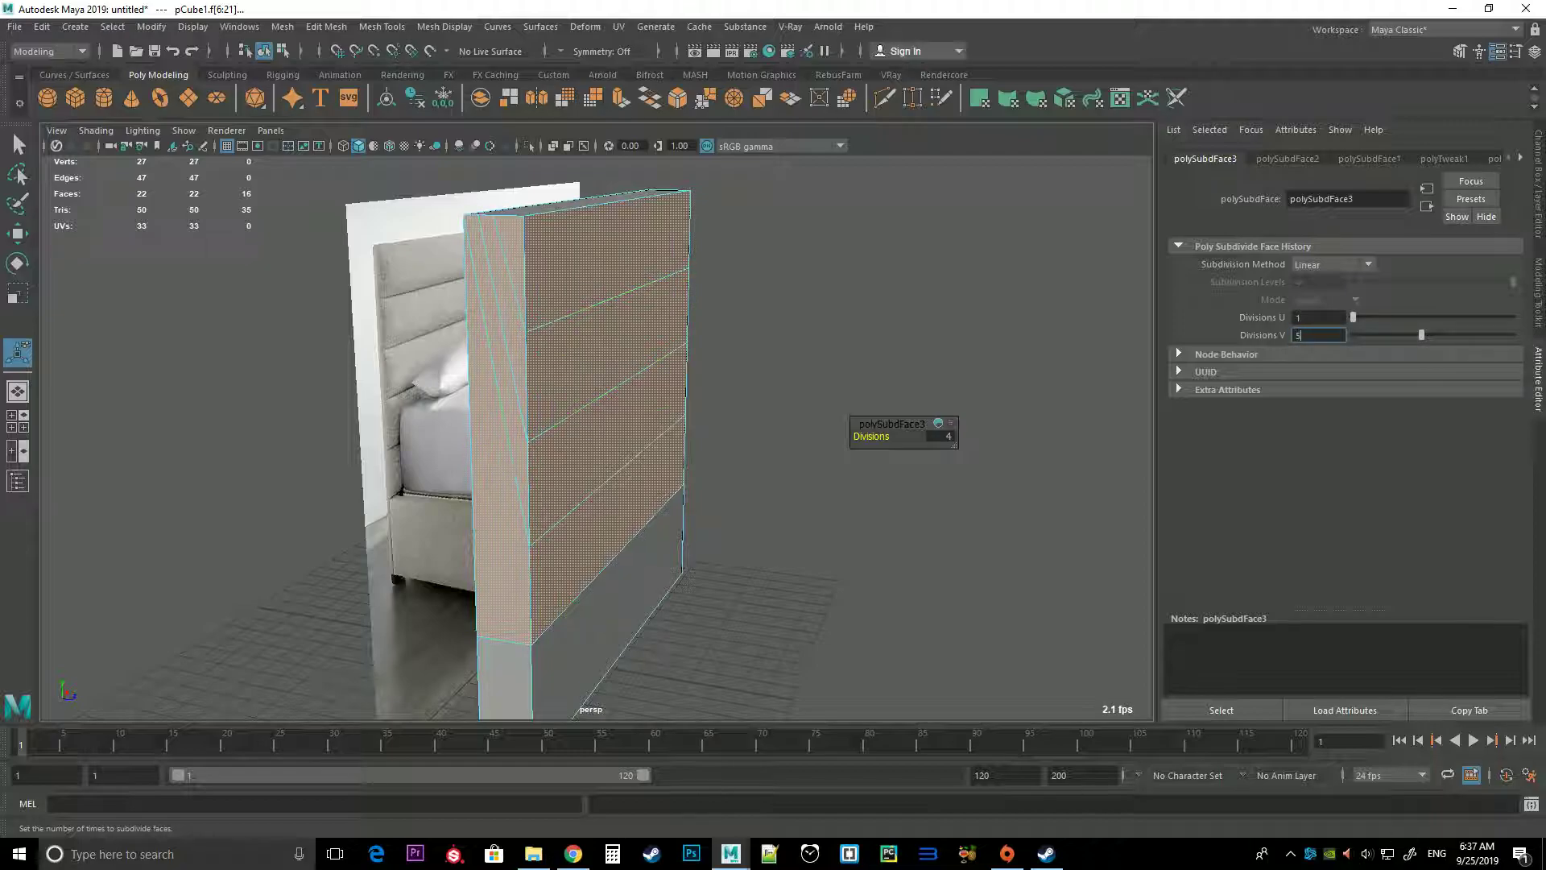
key(Return)
alt+drag(886, 451, 818, 451)
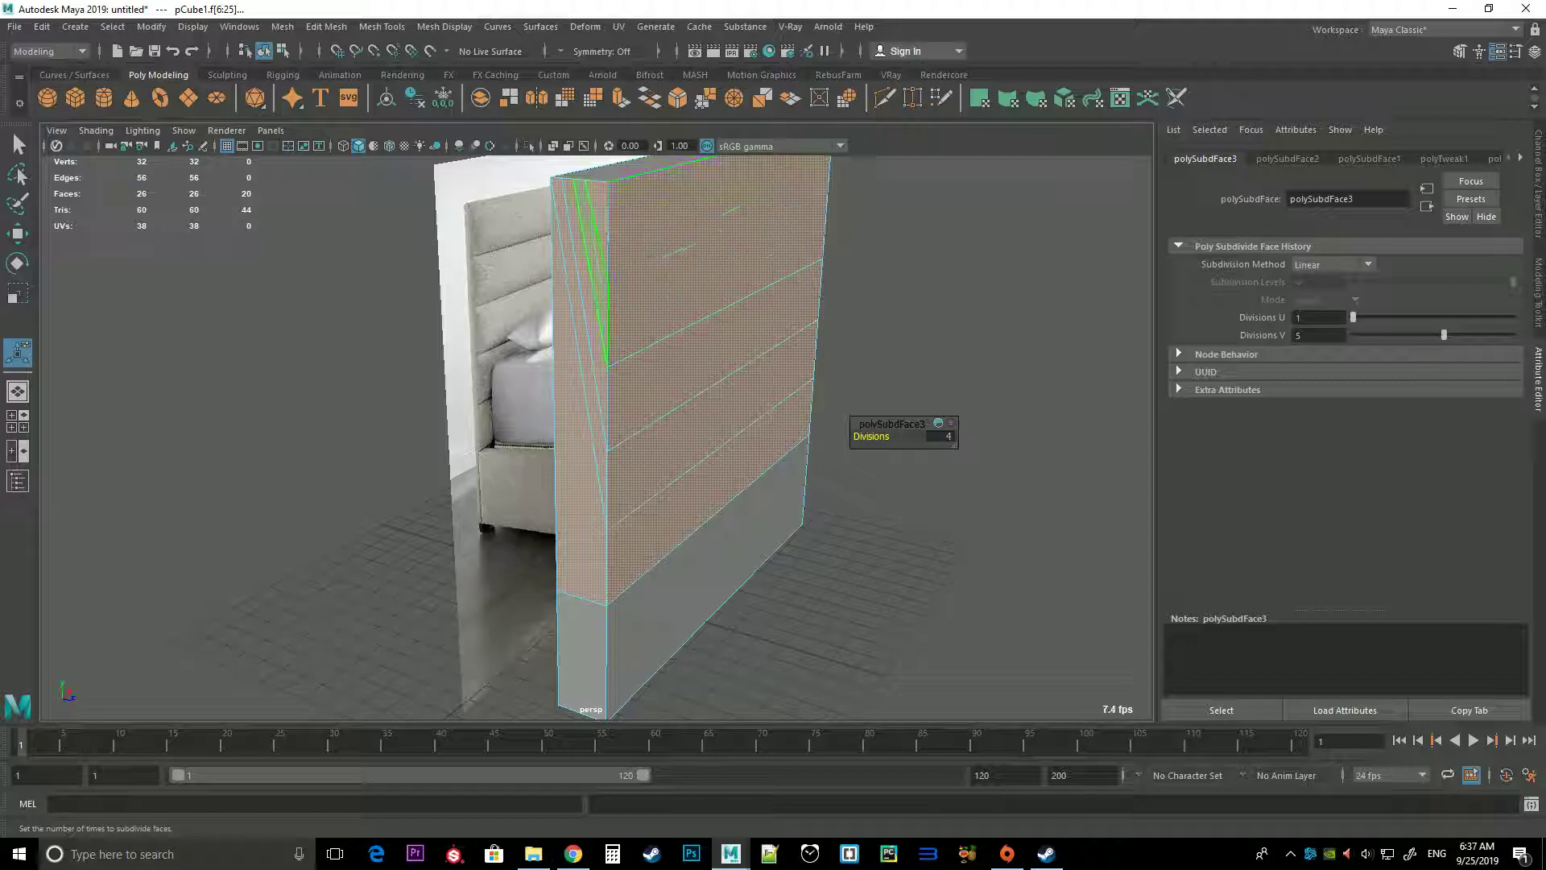
right_drag(612, 266, 612, 206)
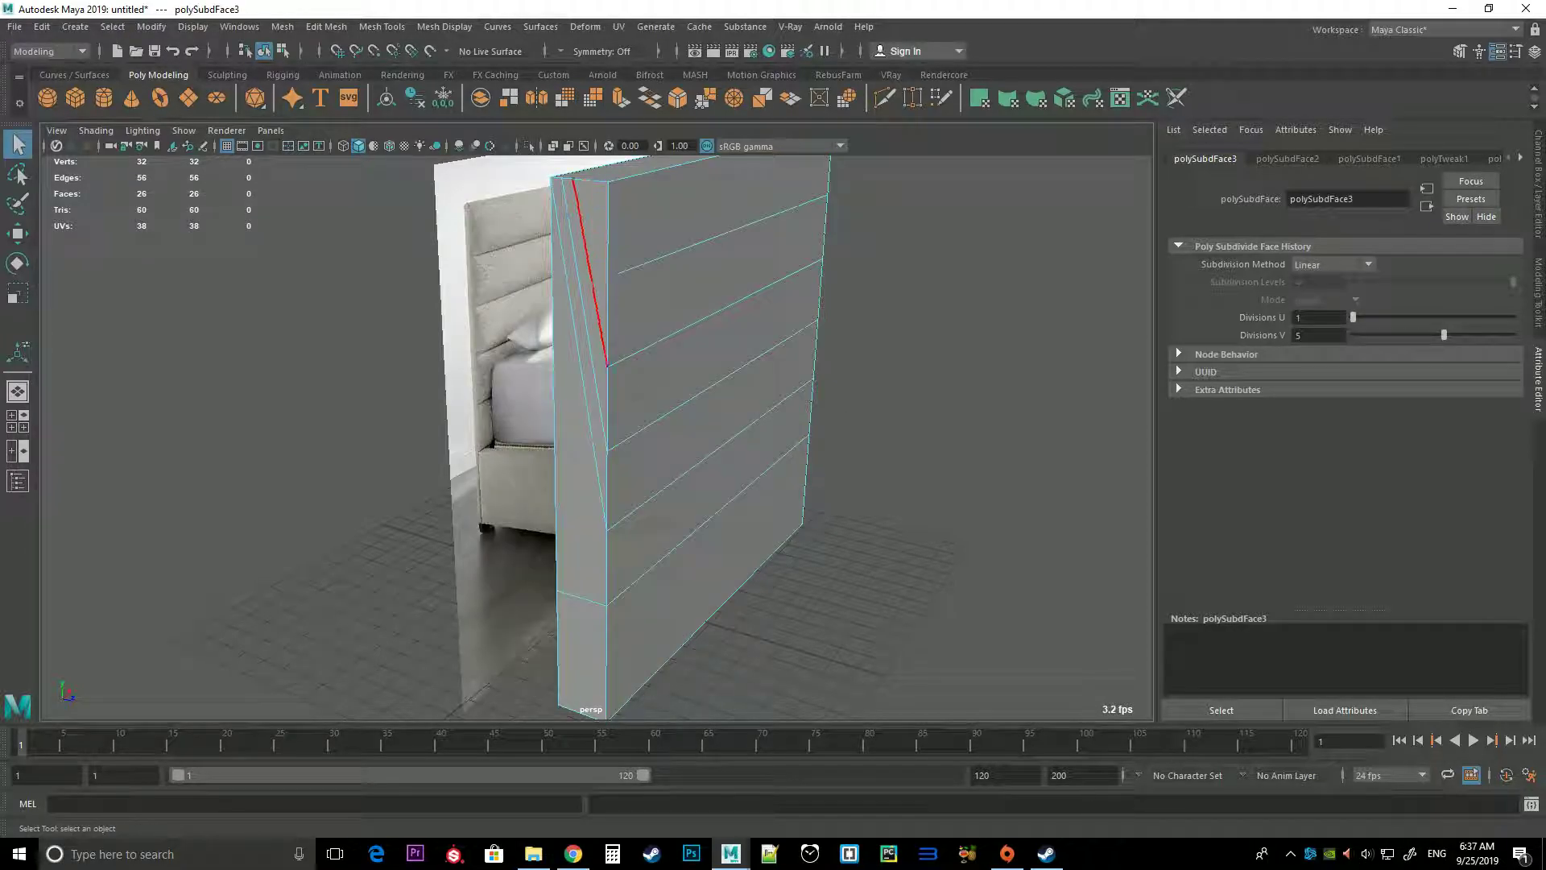
Select the stray diagonal edges on the headboard's side and delete them
click(596, 233)
shift+click(574, 242)
shift+click(581, 306)
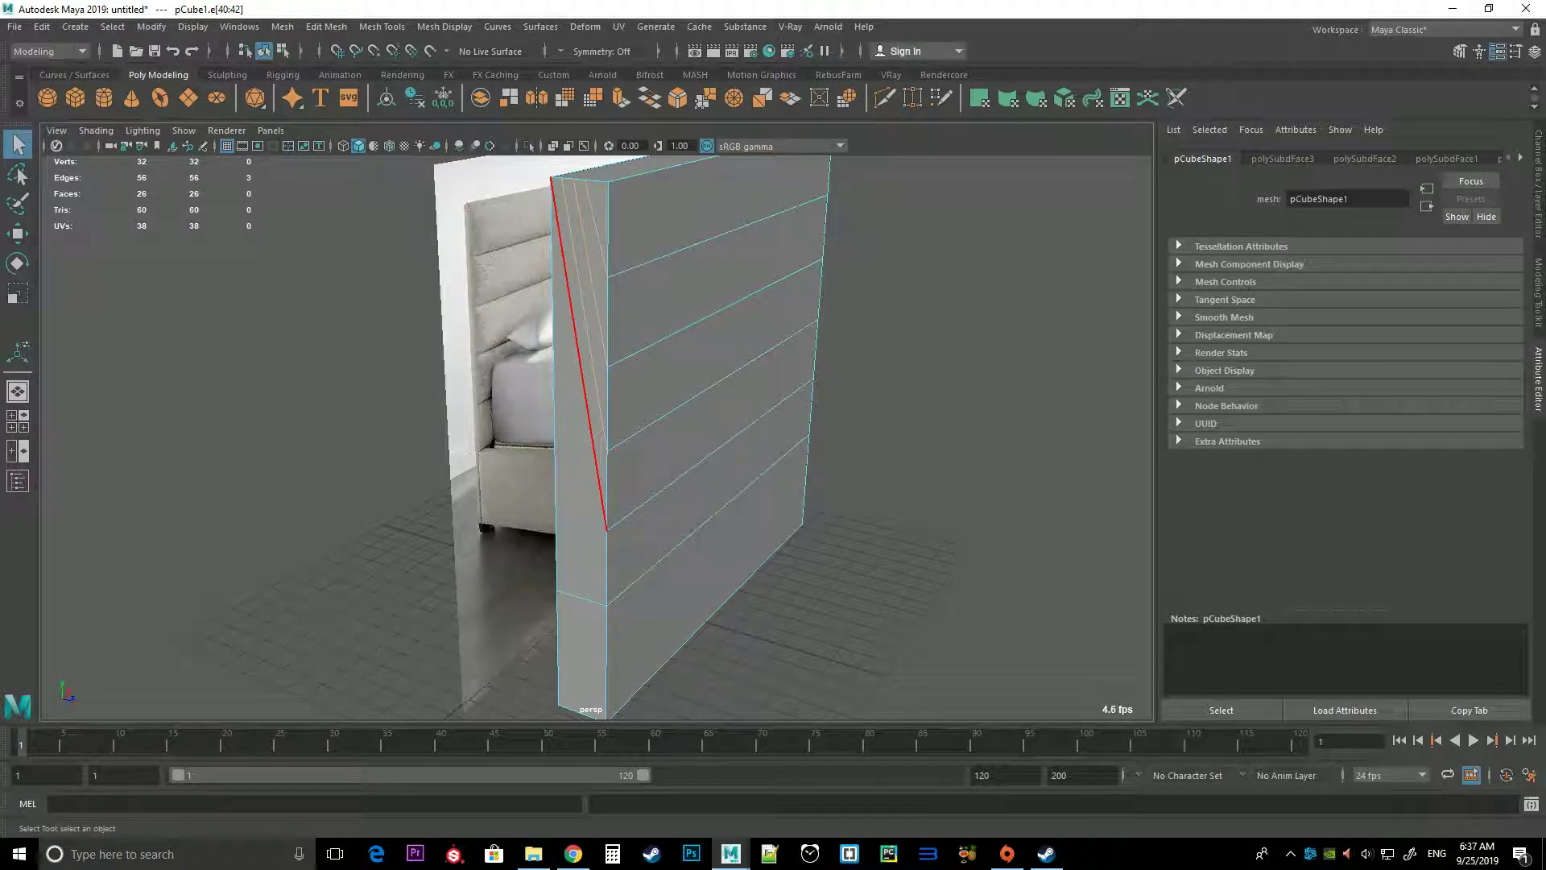
mouse_move(725, 402)
alt+mouse_down()
mouse_move(708, 402)
mouse_move(773, 387)
alt+mouse_up()
scroll(729, 332, up, 3)
scroll(729, 331, down, 3)
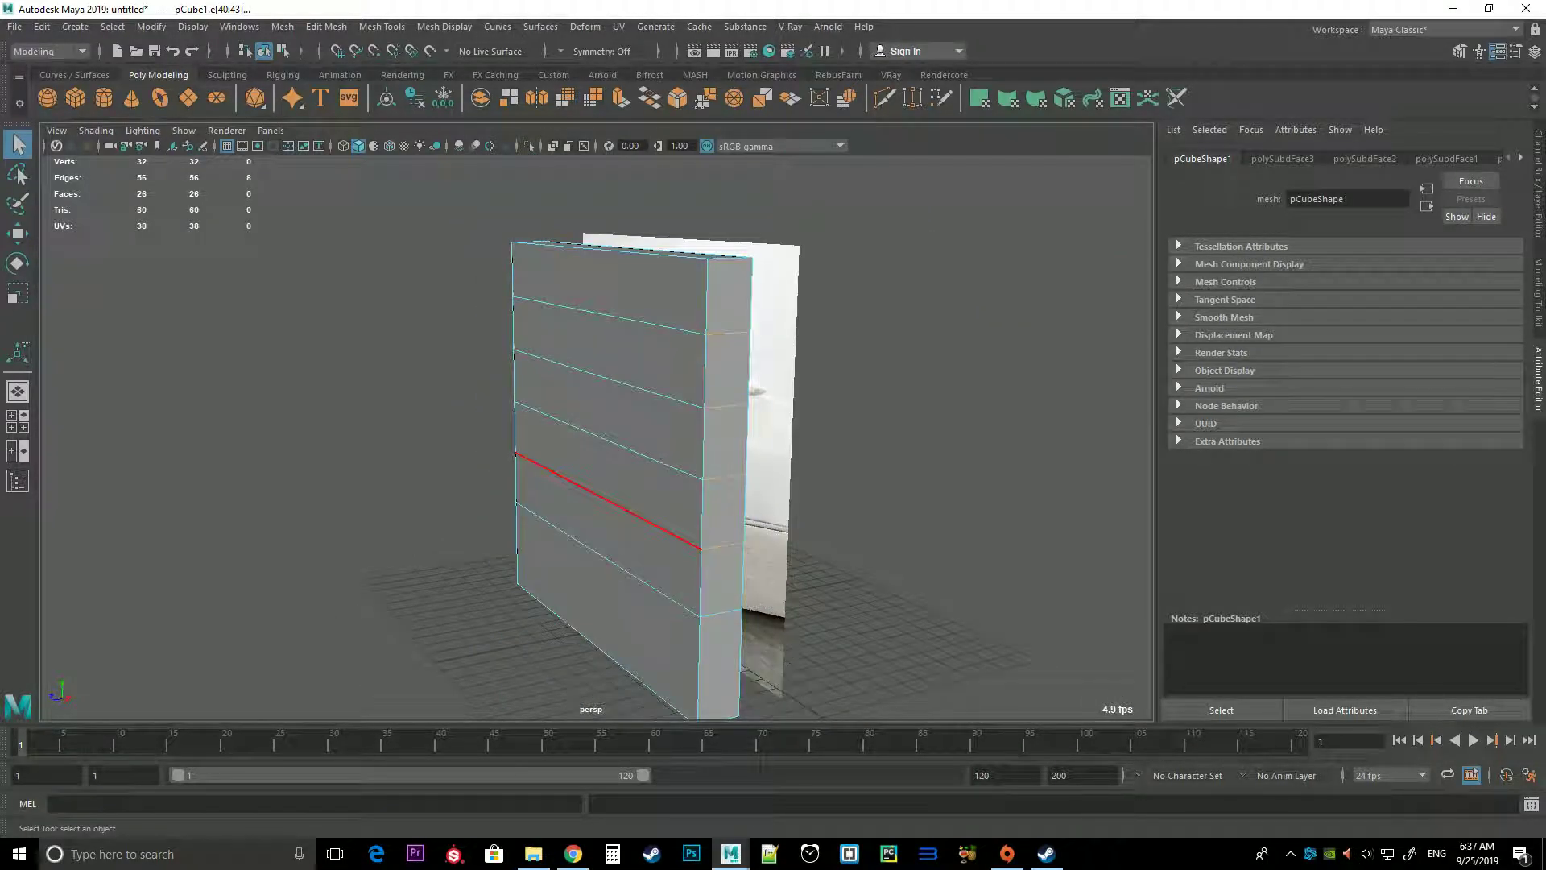
key(Delete)
Return to face mode and select the top front strip face
scroll(729, 612, down, 3)
alt+drag(729, 612, 644, 612)
alt+drag(644, 499, 594, 483)
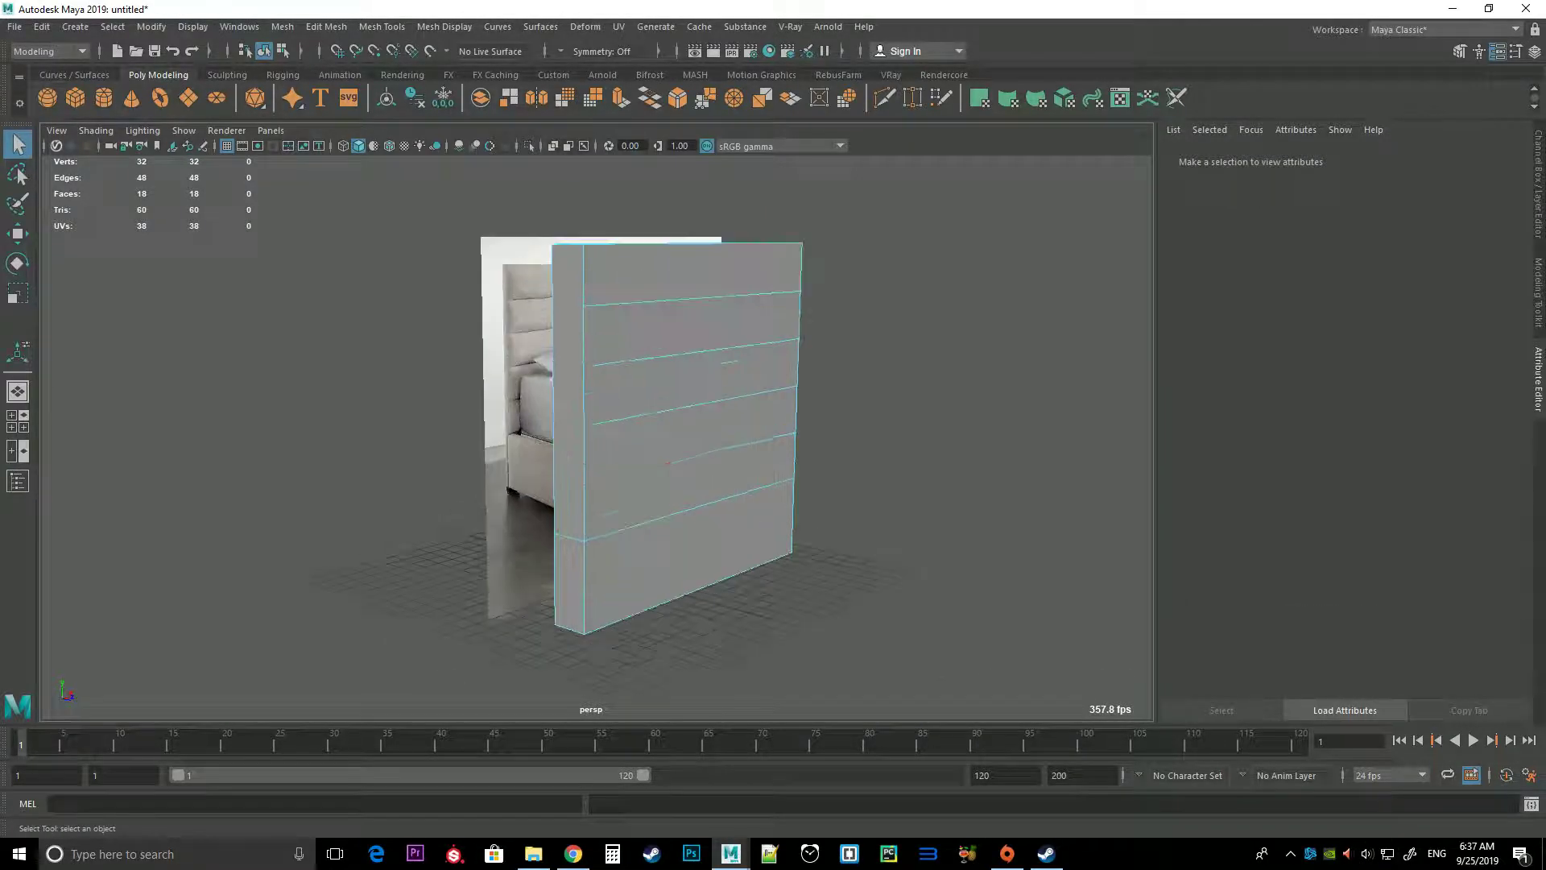
scroll(594, 483, up, 2)
scroll(693, 387, up, 3)
scroll(692, 386, down, 2)
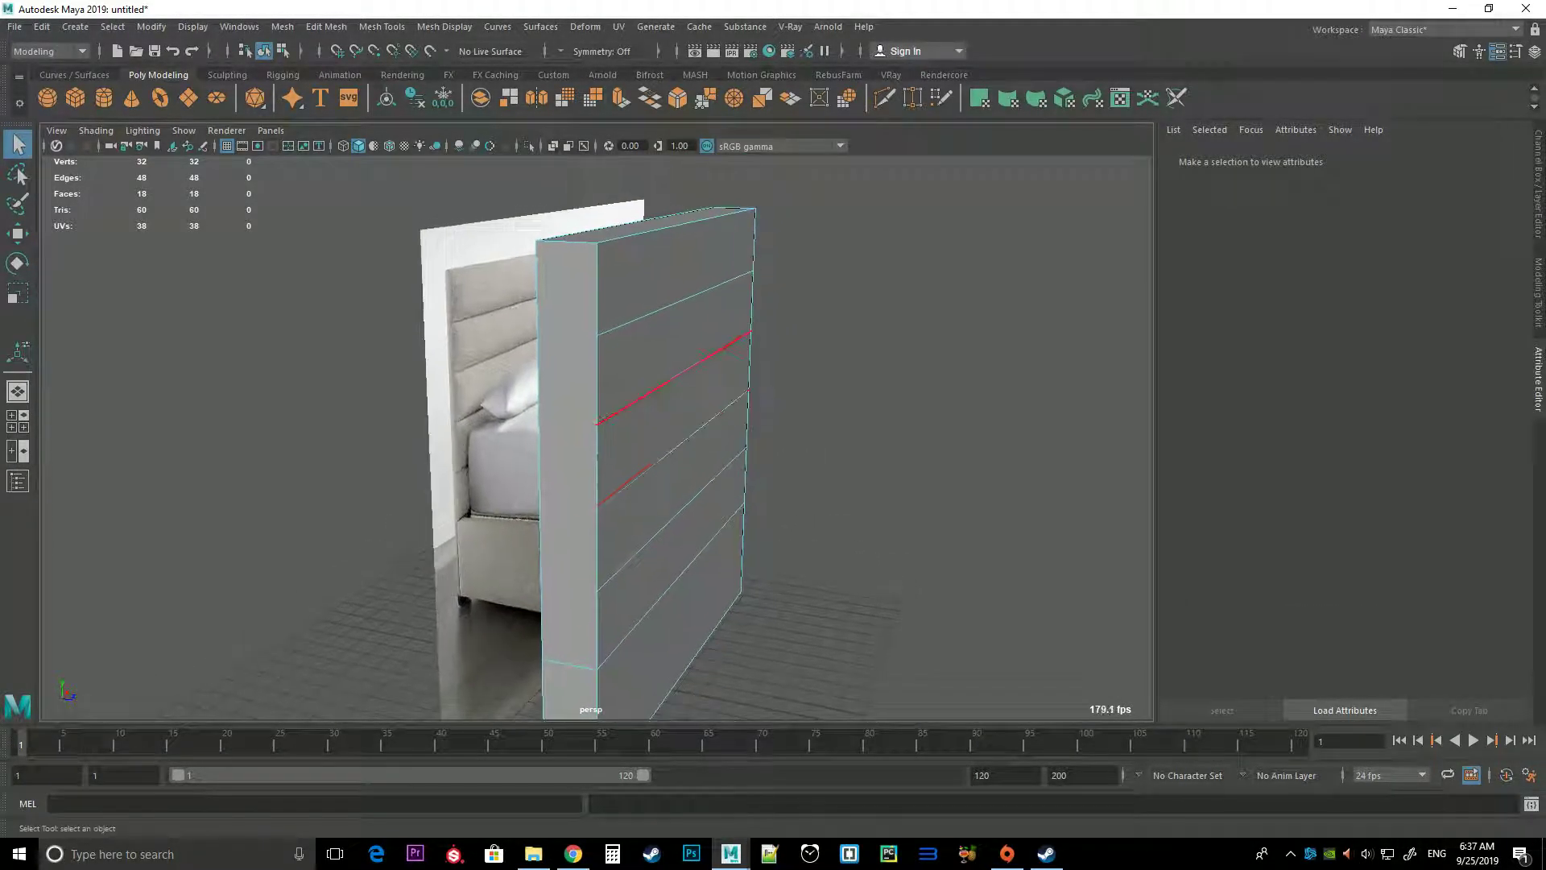
right_drag(614, 380, 690, 324)
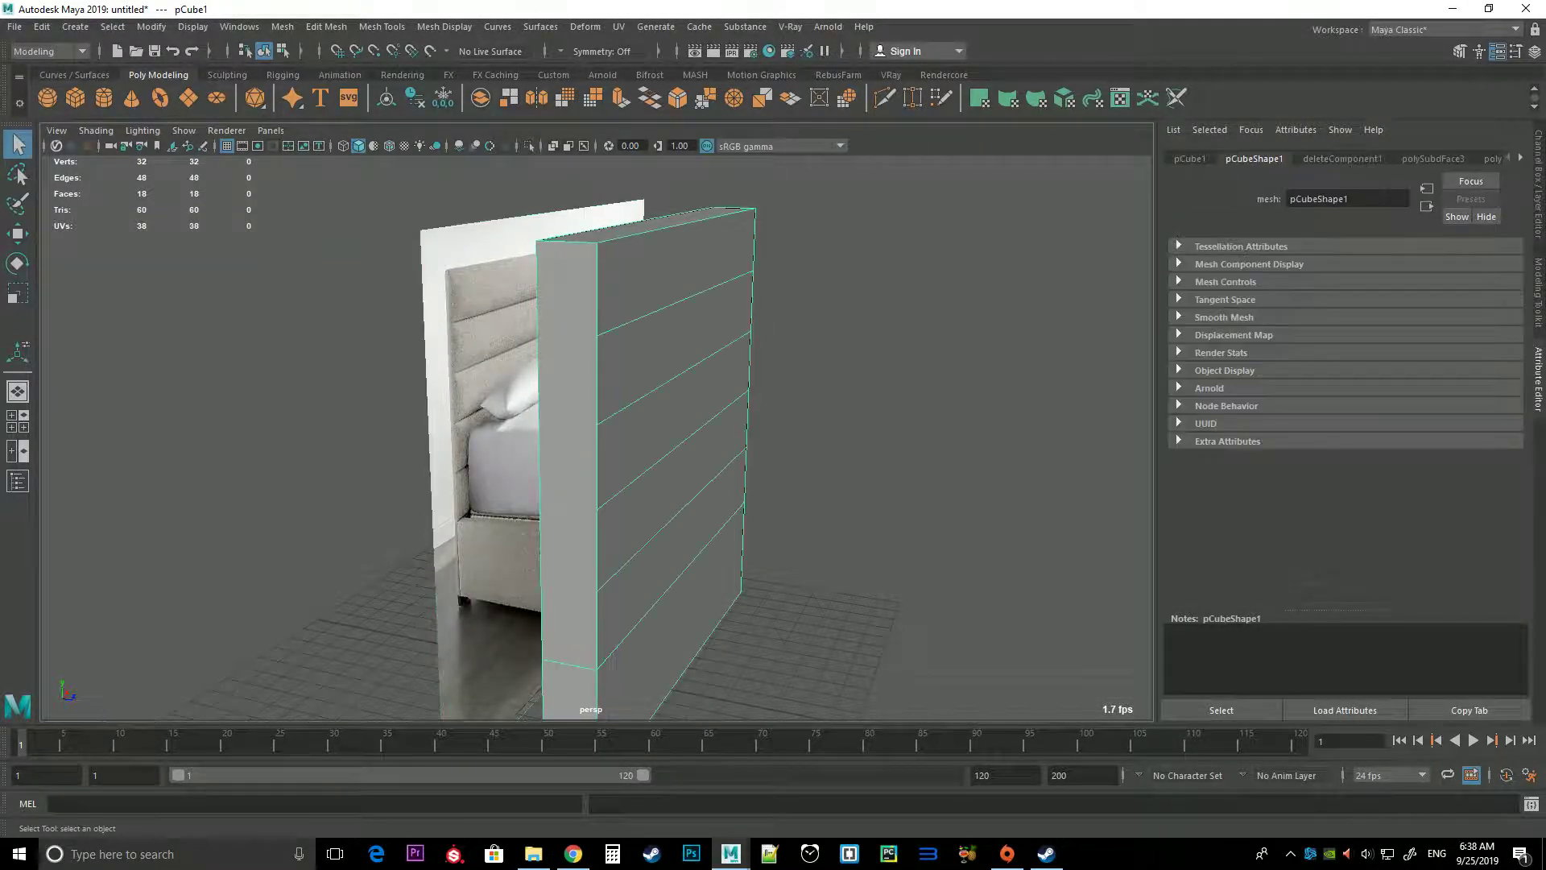
right_click(667, 265)
click(667, 310)
click(673, 348)
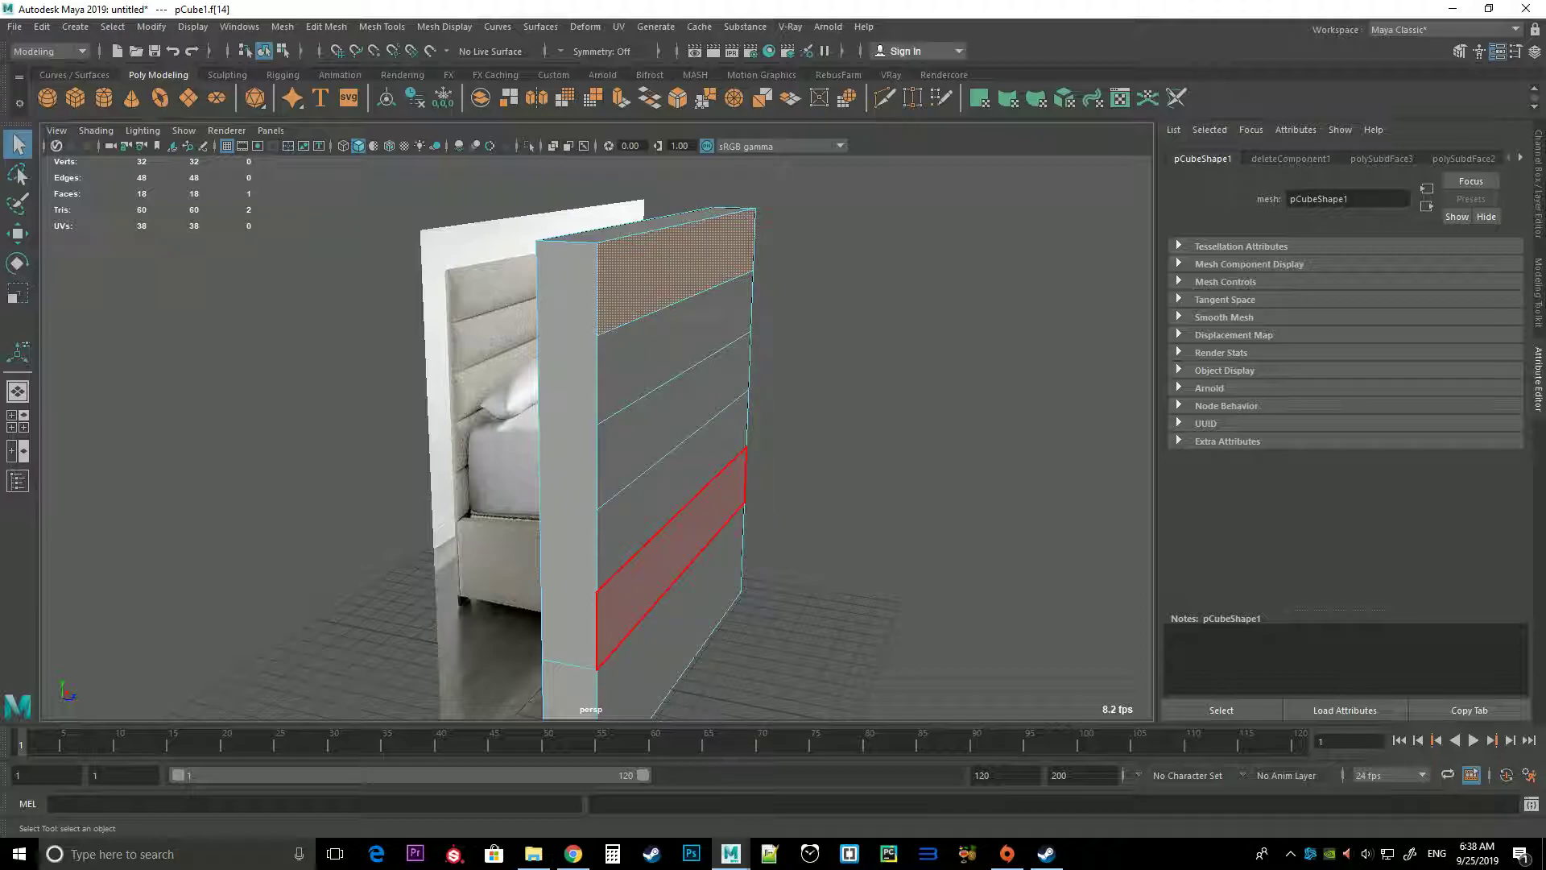
Extrude the five strips with Keep Faces Together off, scale Y 0.851, Z offset about 0.117
shift+double_click(671, 556)
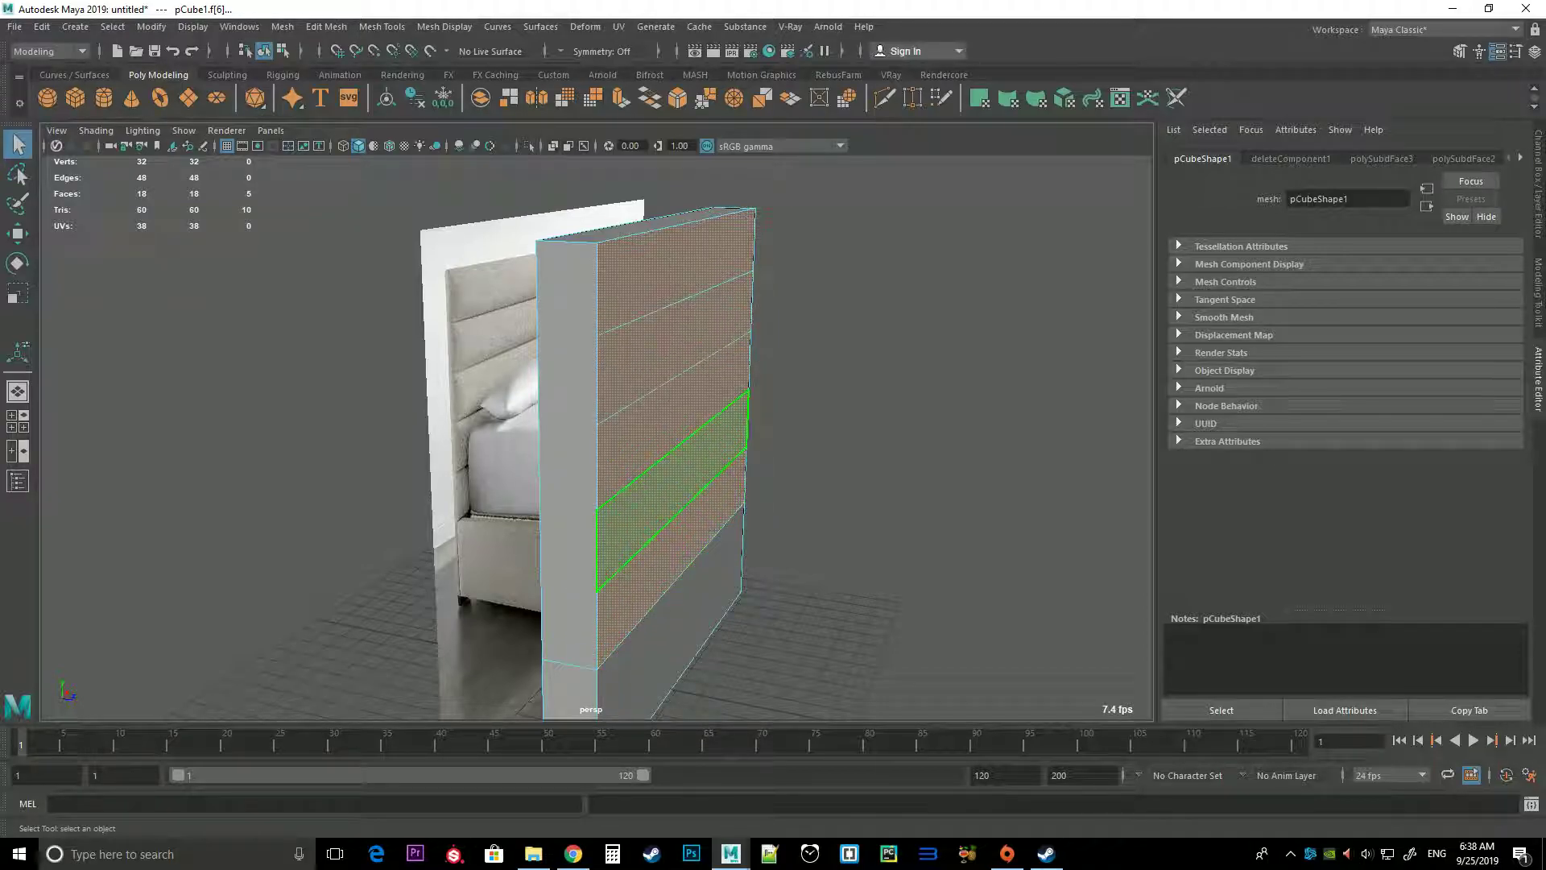
click(651, 97)
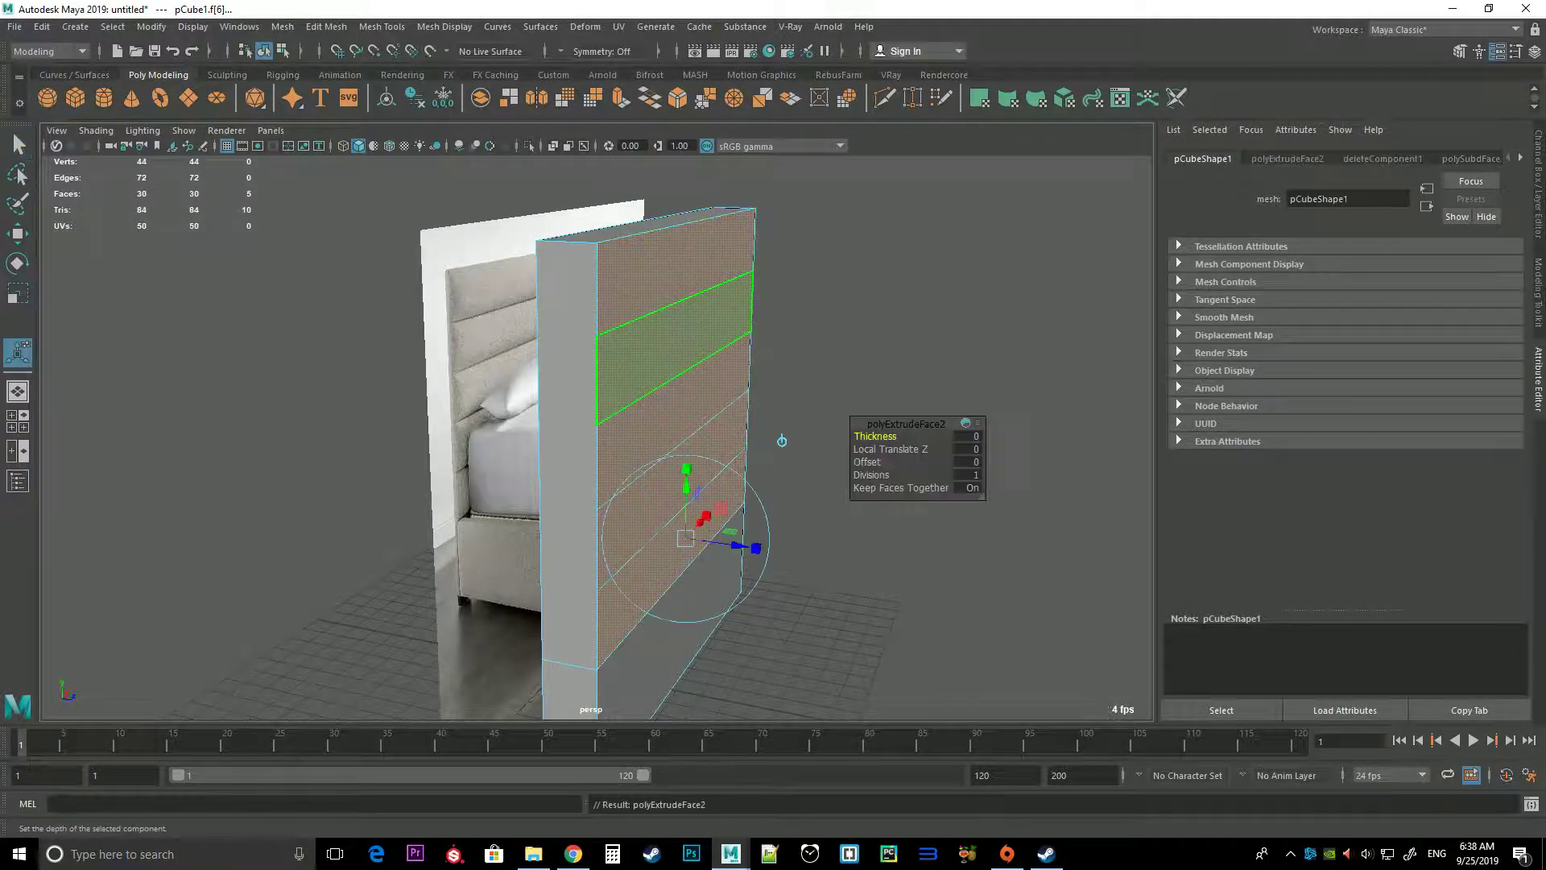
key(ctrl+z)
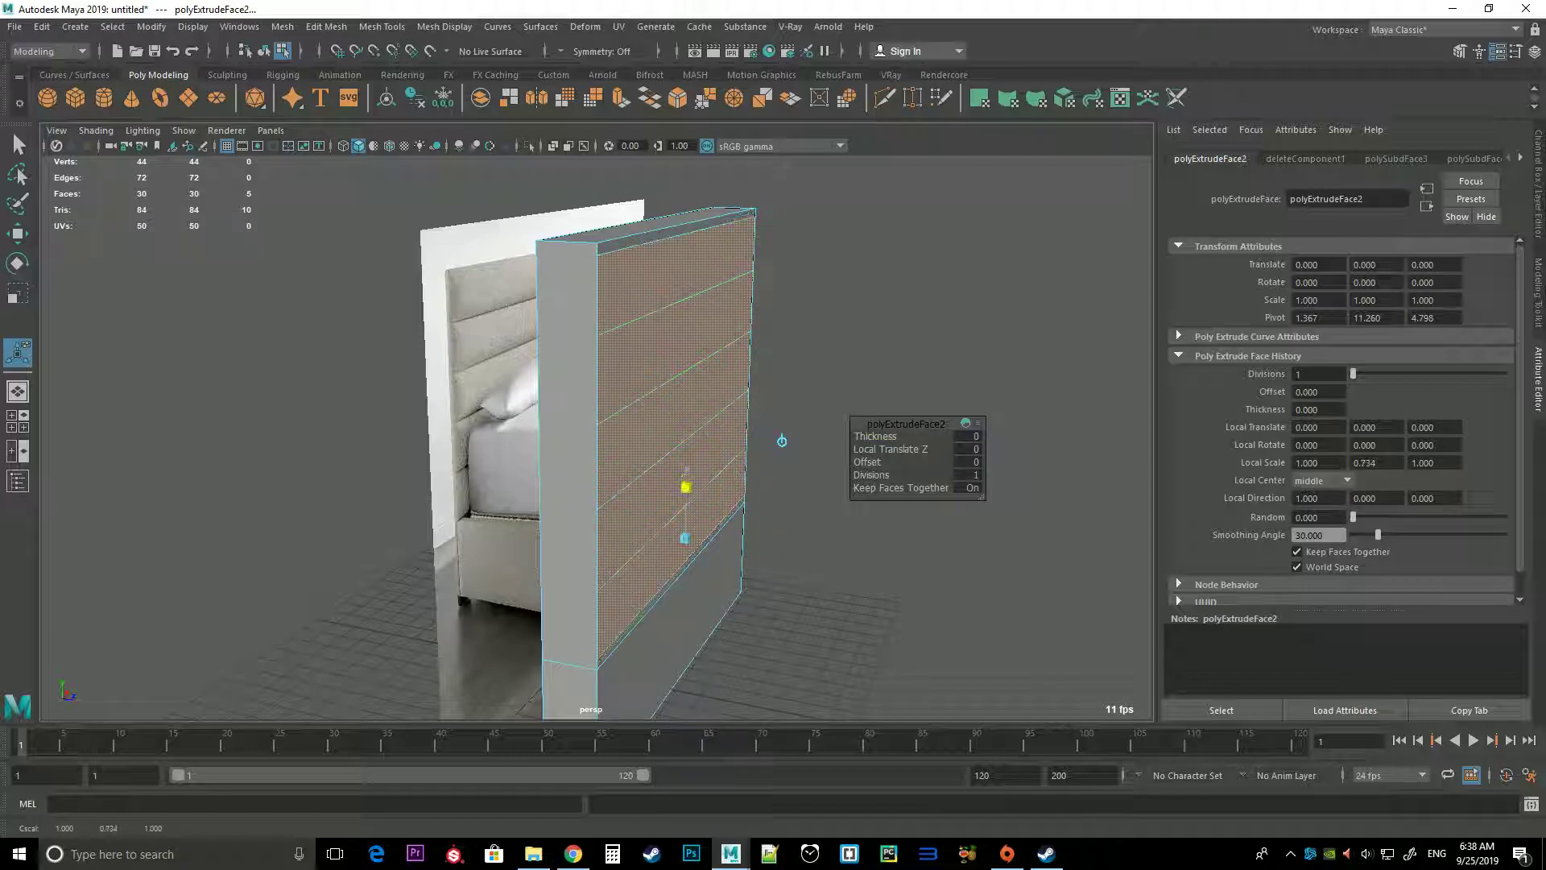
key(g)
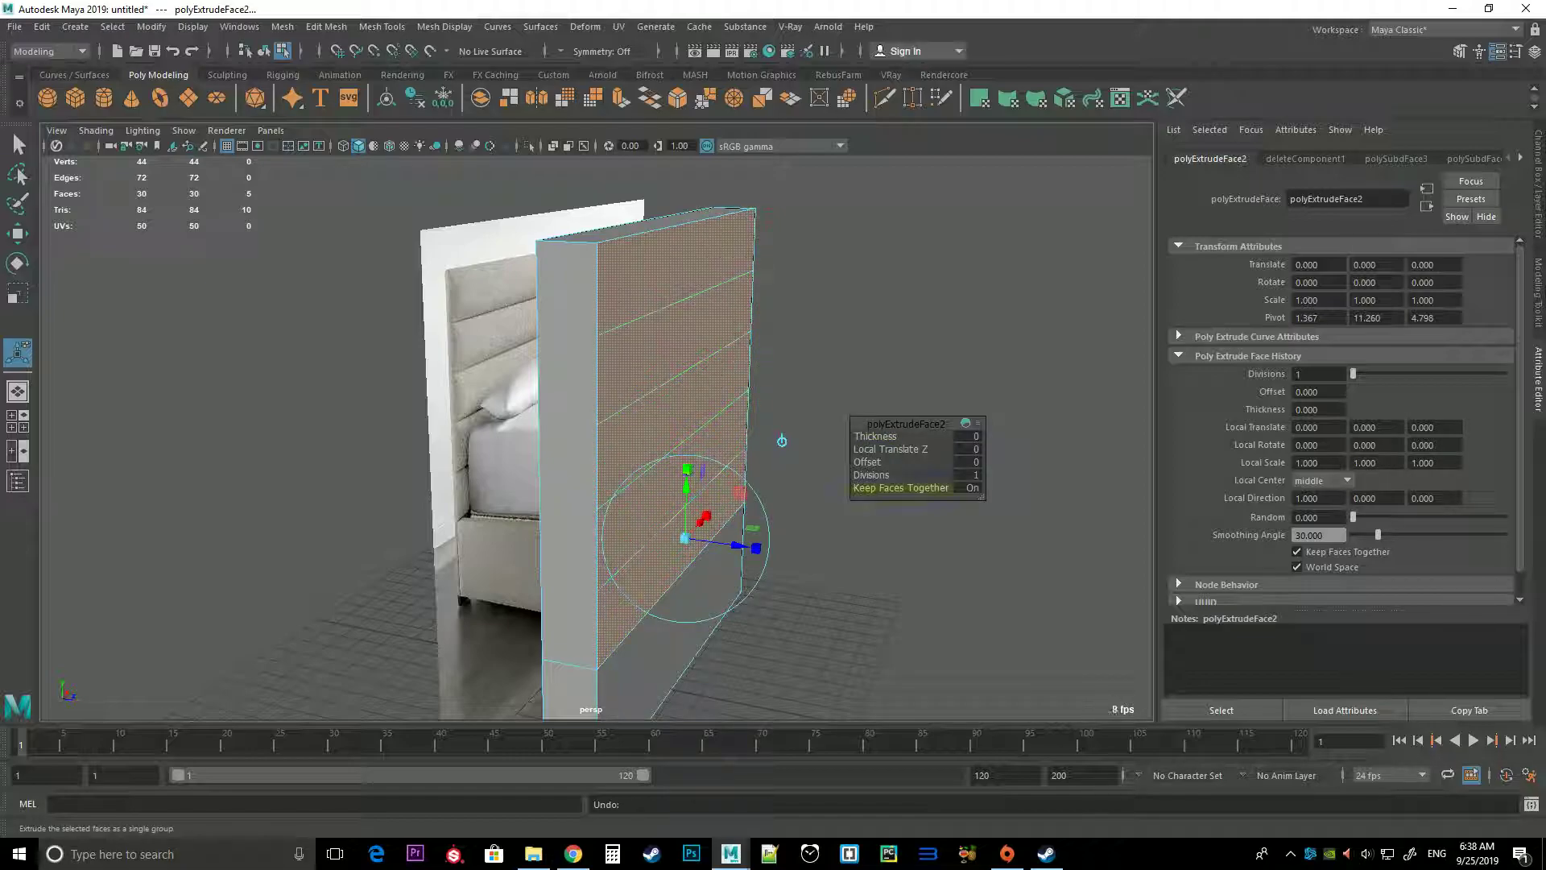
click(972, 488)
drag(686, 469, 686, 478)
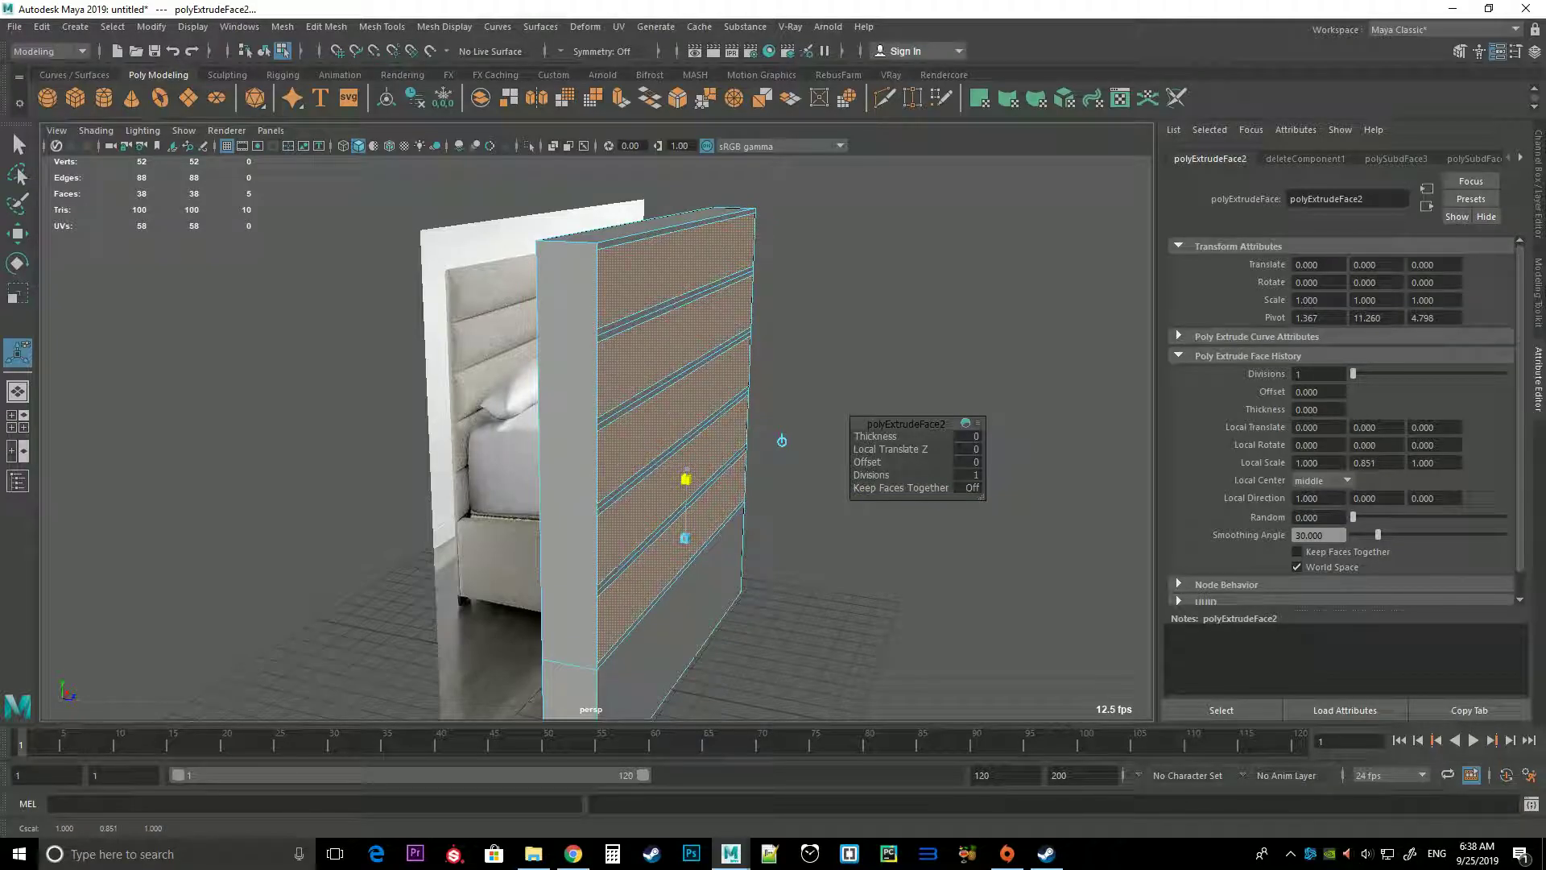
mouse_move(756, 549)
mouse_down()
mouse_move(708, 517)
mouse_move(773, 523)
mouse_move(612, 532)
mouse_move(709, 451)
mouse_up()
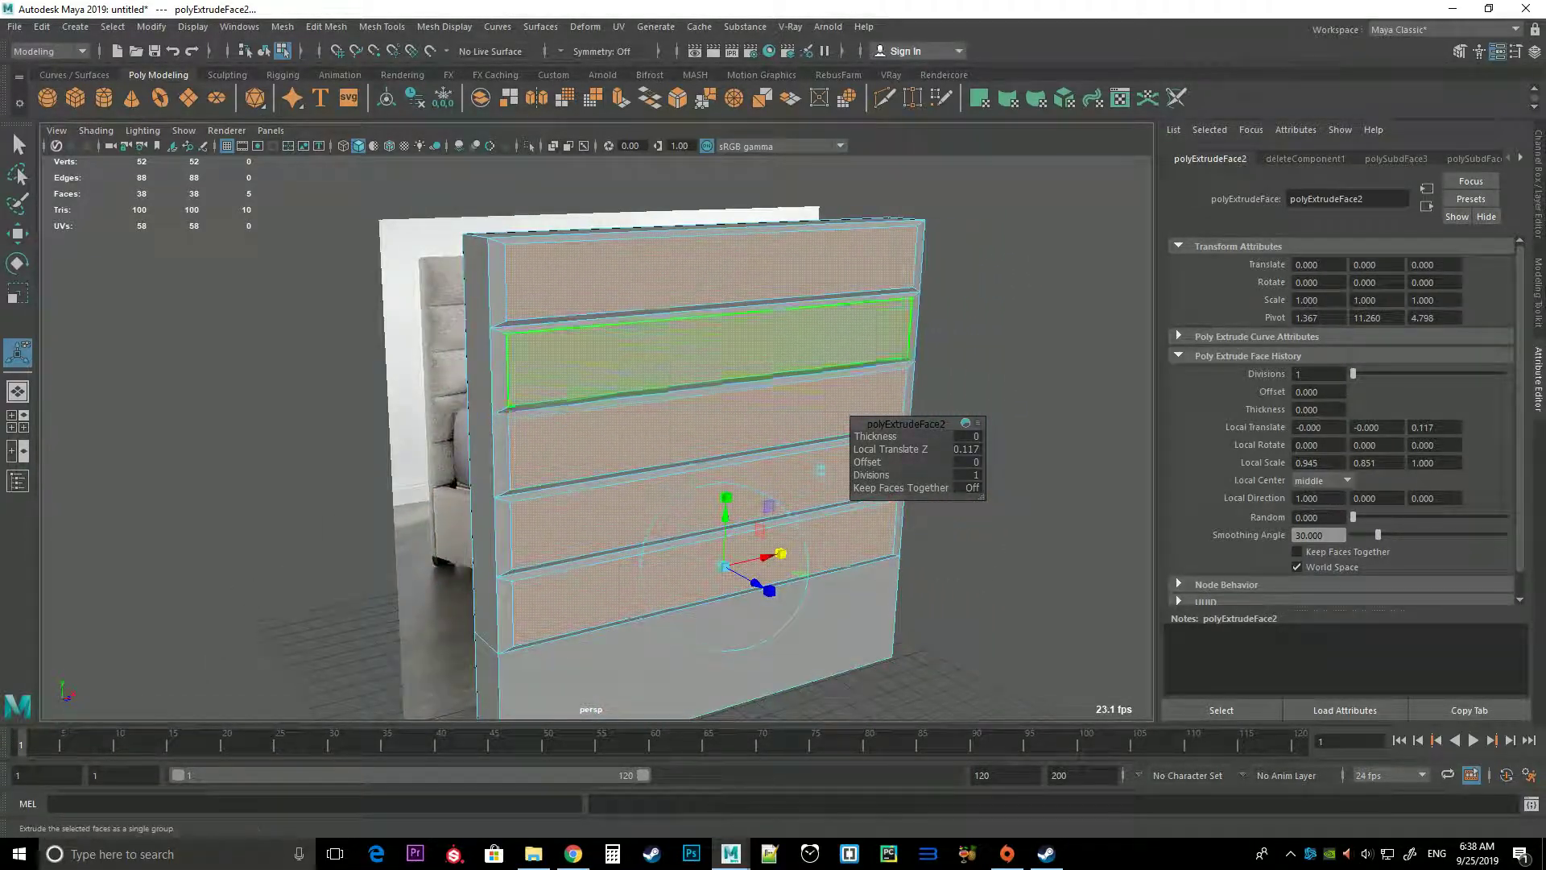
right_drag(584, 354, 587, 320)
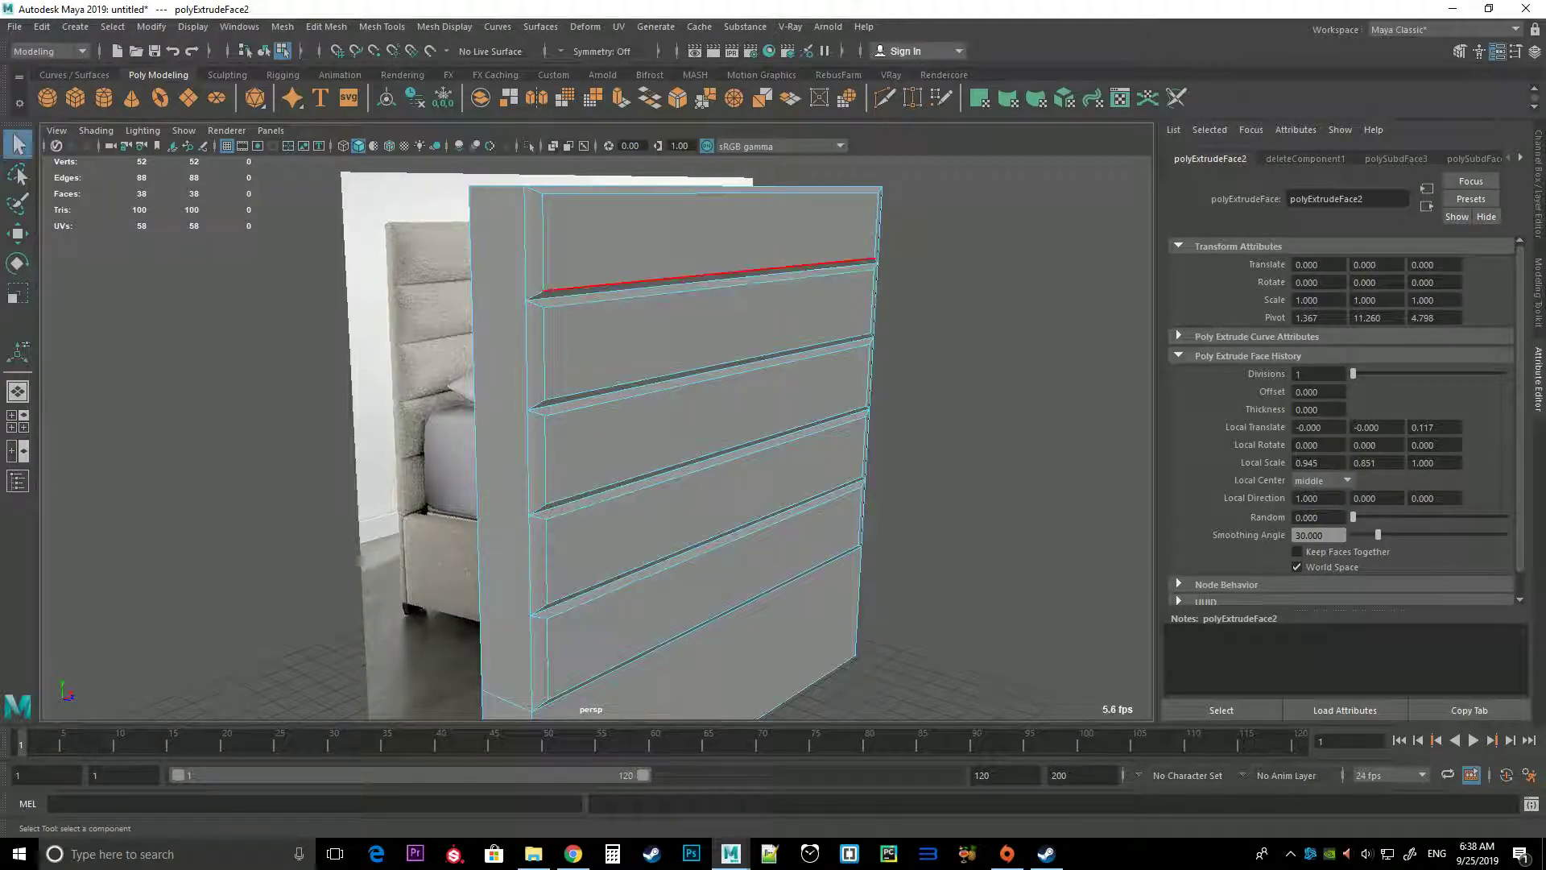
Select the edge loops around the raised panels, box-selecting them from the top view
click(709, 274)
key(Up)
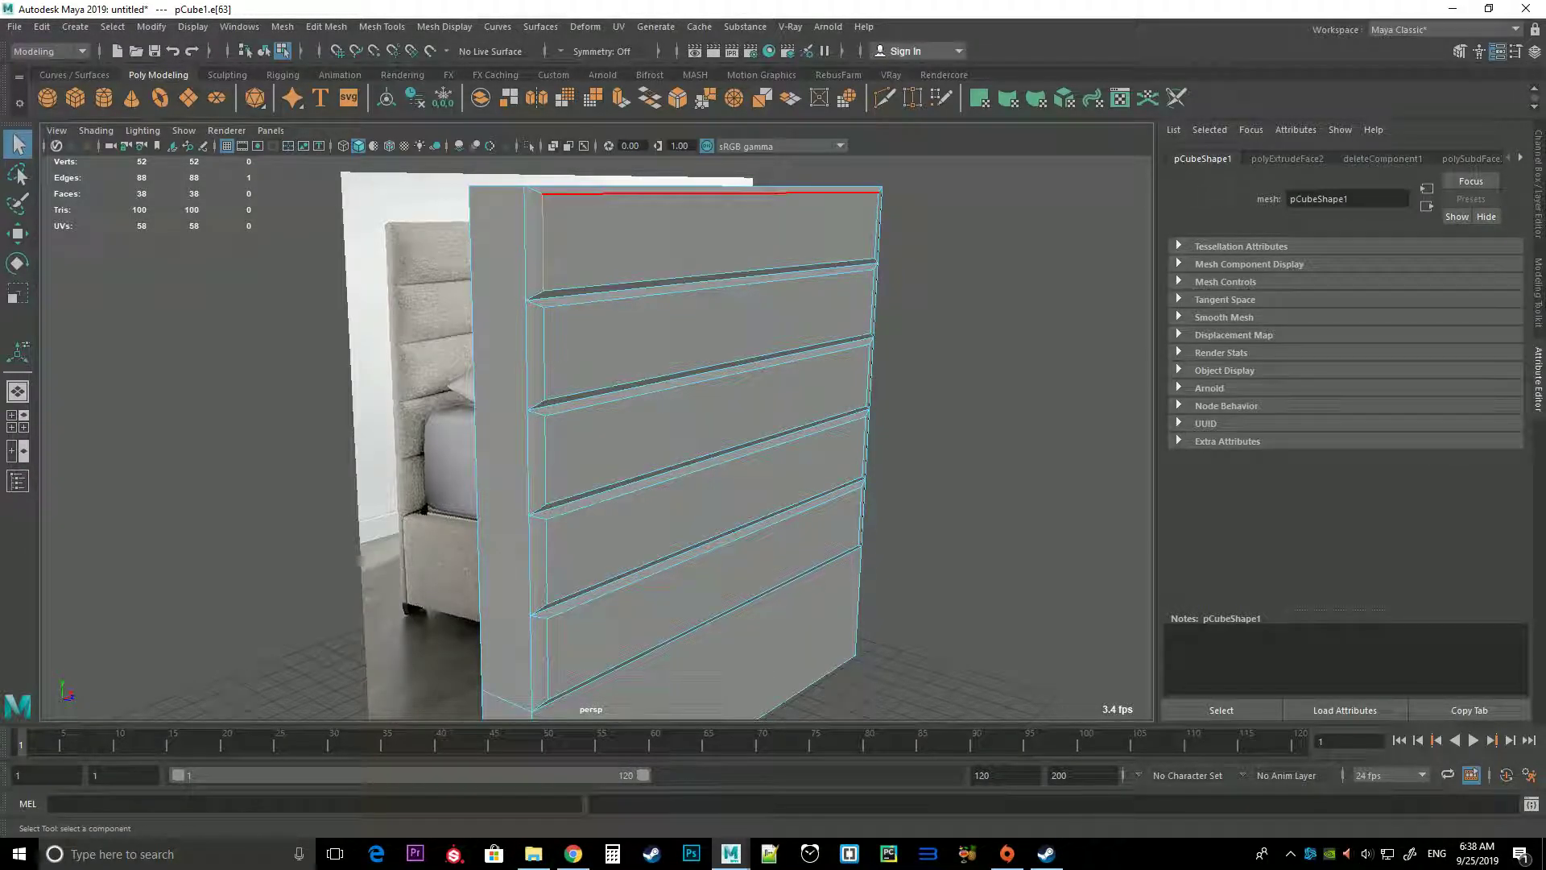
key(Right)
double_click(684, 372)
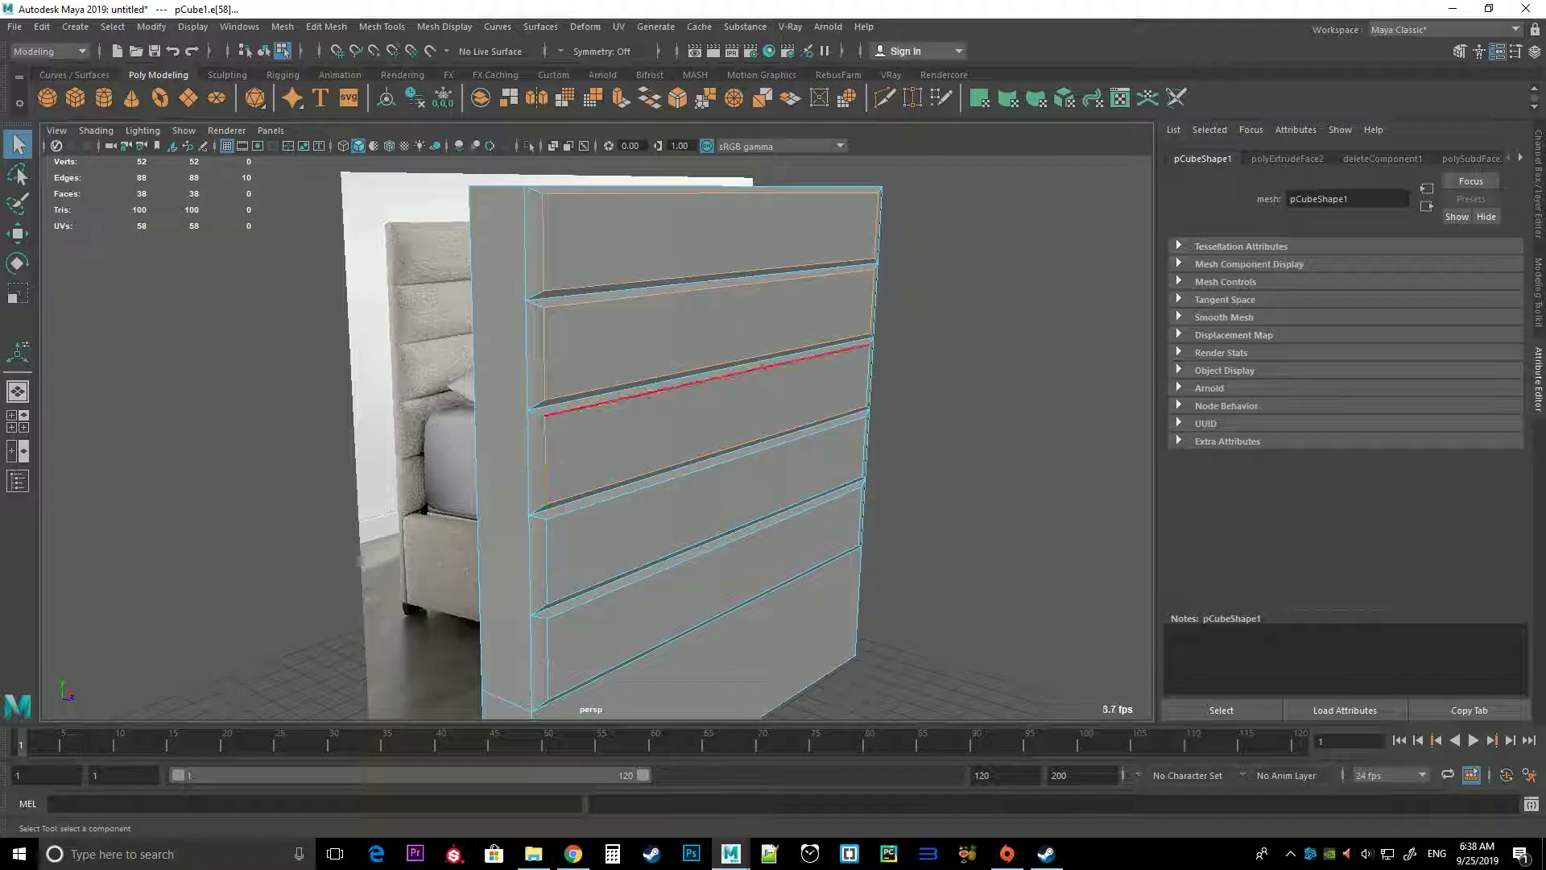
shift+click(709, 378)
key(space)
key(space)
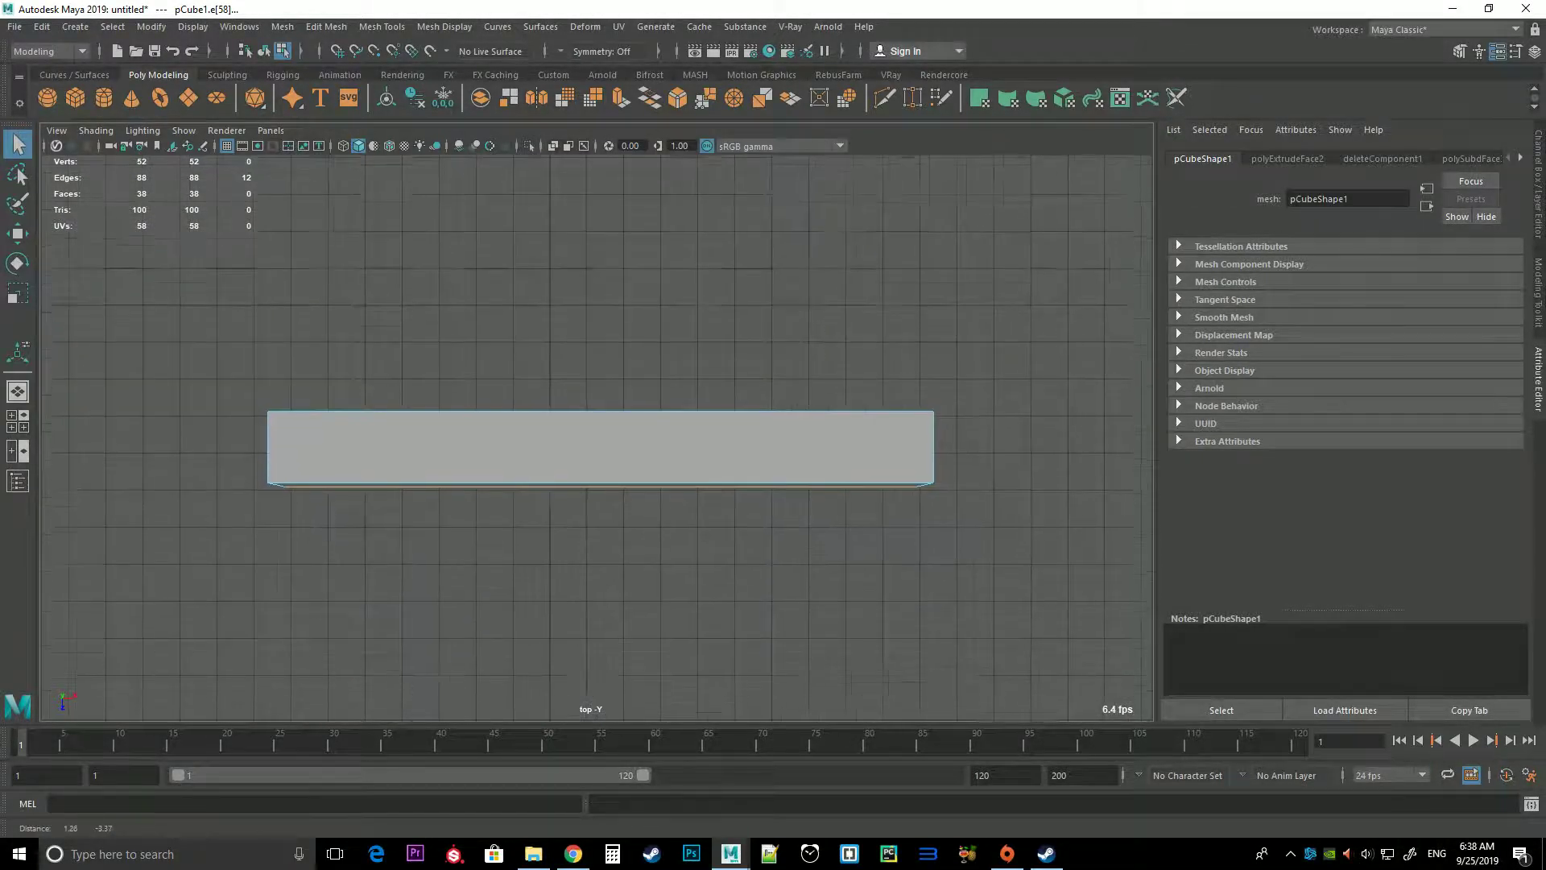
key(f)
drag(148, 541, 1080, 440)
key(space)
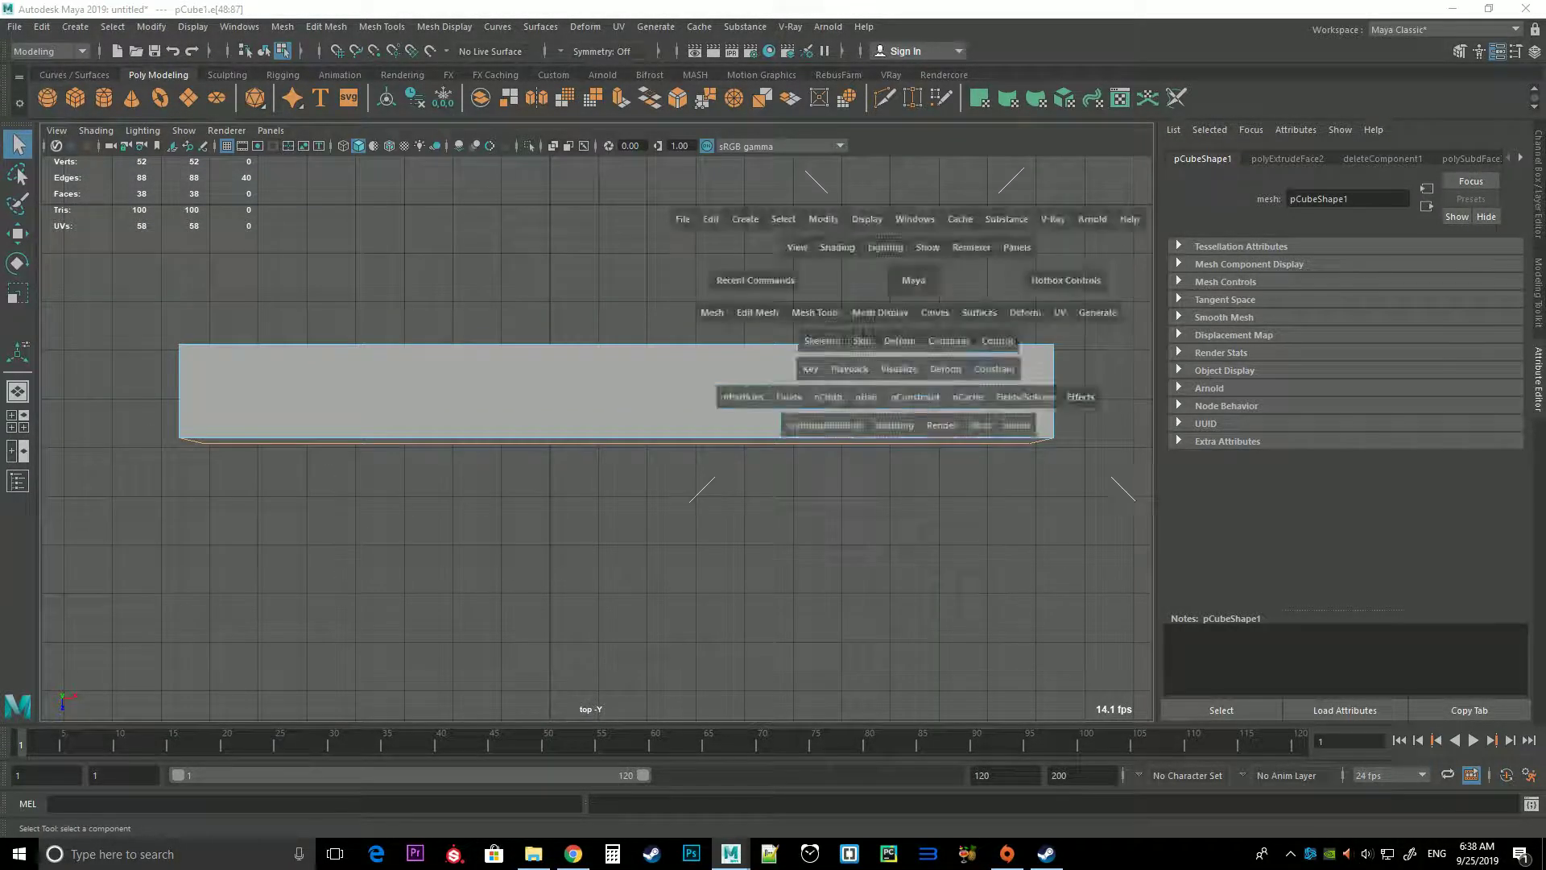
drag(913, 279, 913, 225)
Bevel the selected panel edges and try 2 segments
shift+right_click(705, 327)
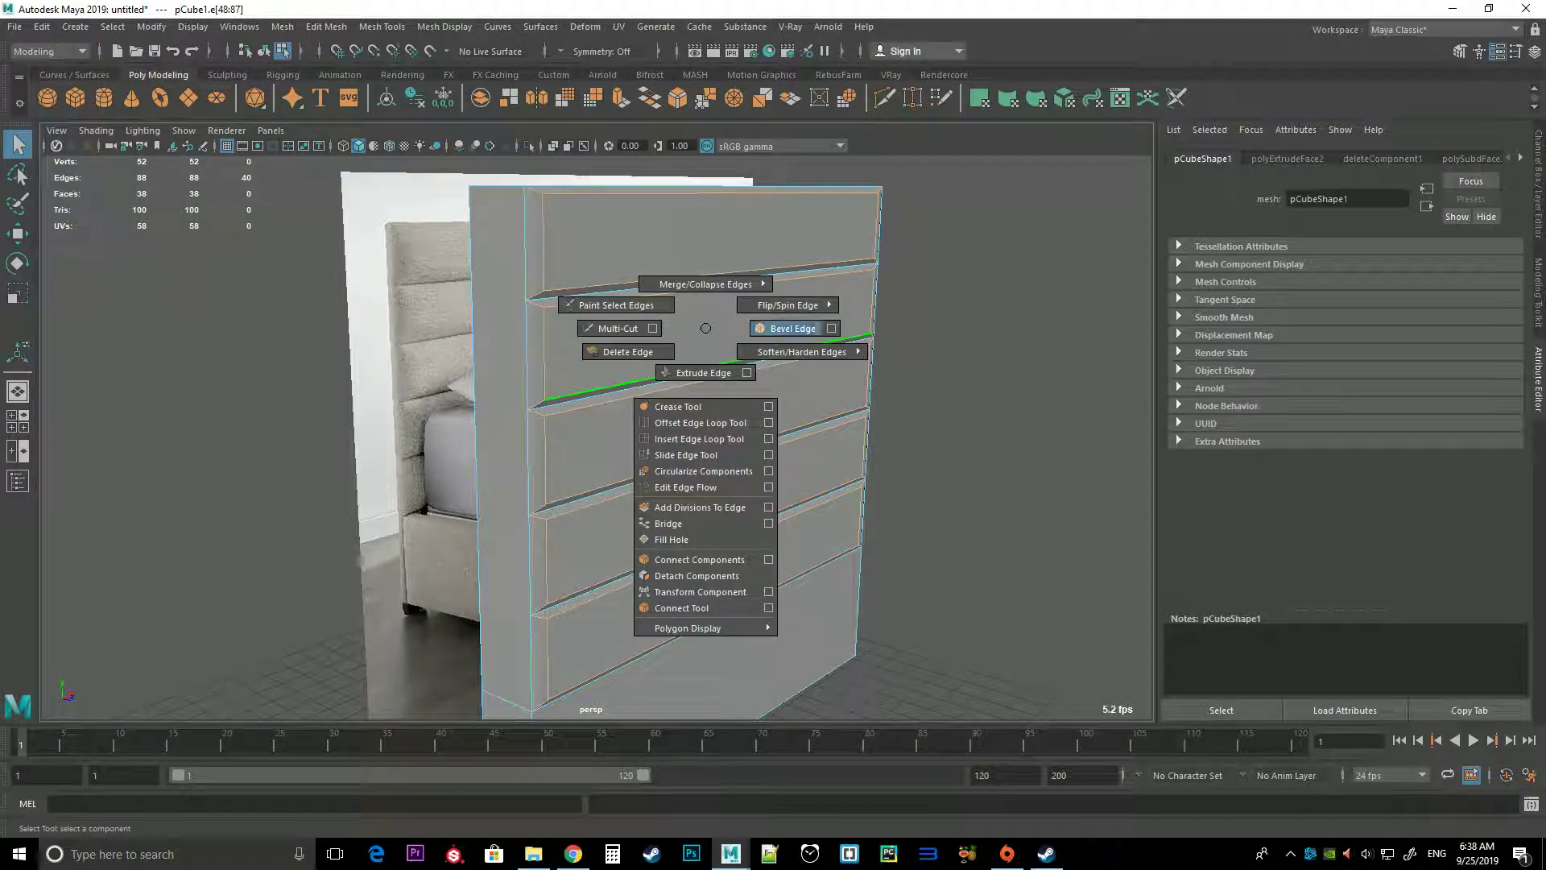
shift+right_drag(705, 328, 793, 328)
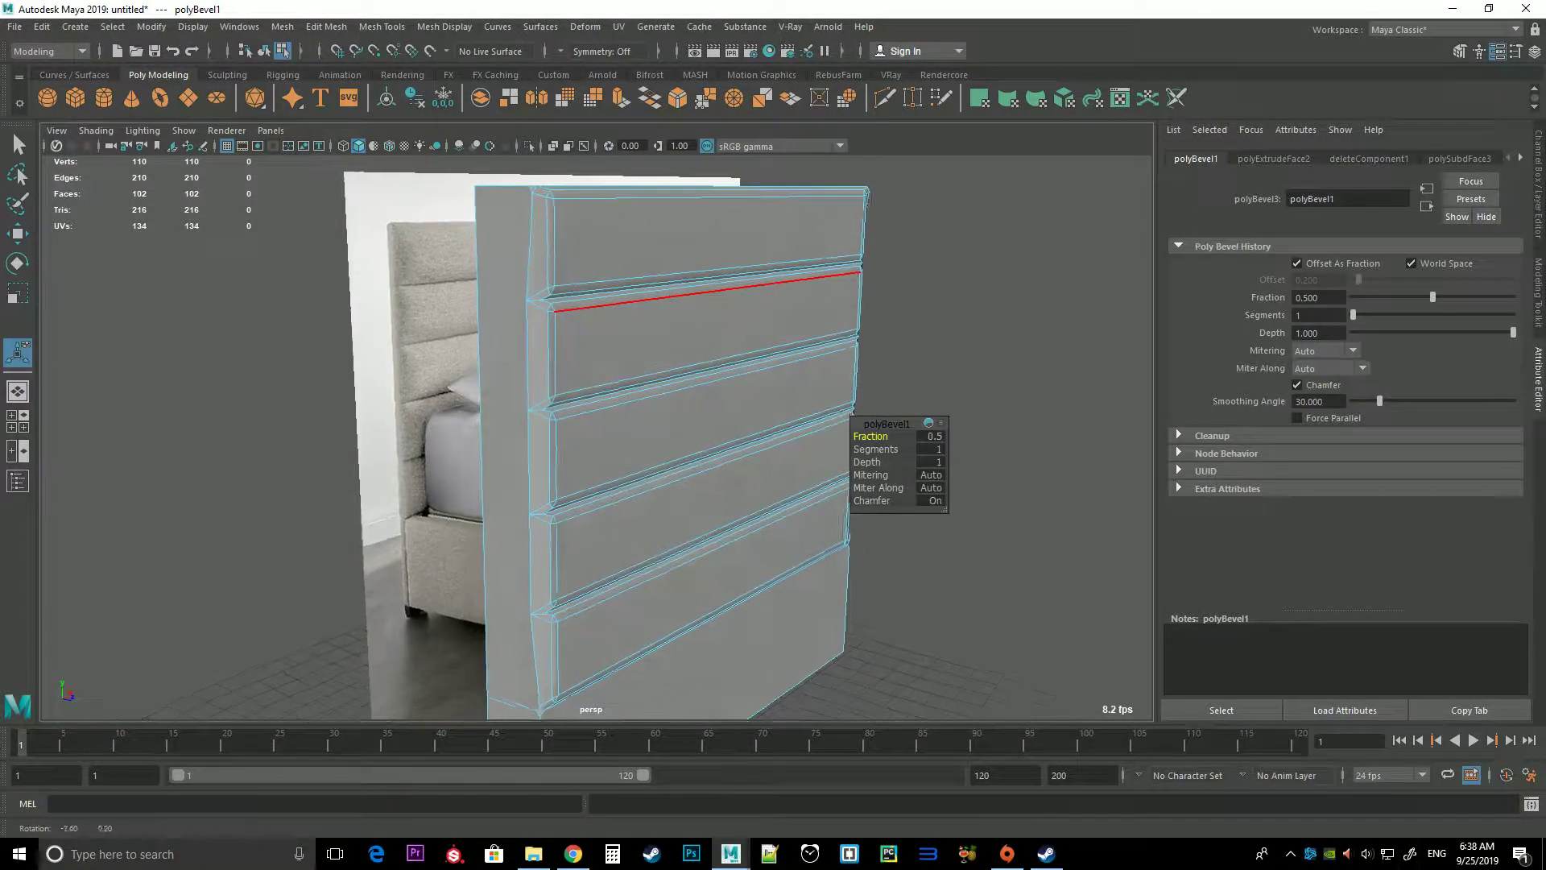
mouse_move(749, 451)
alt+mouse_down()
mouse_move(950, 436)
mouse_move(858, 436)
alt+mouse_up()
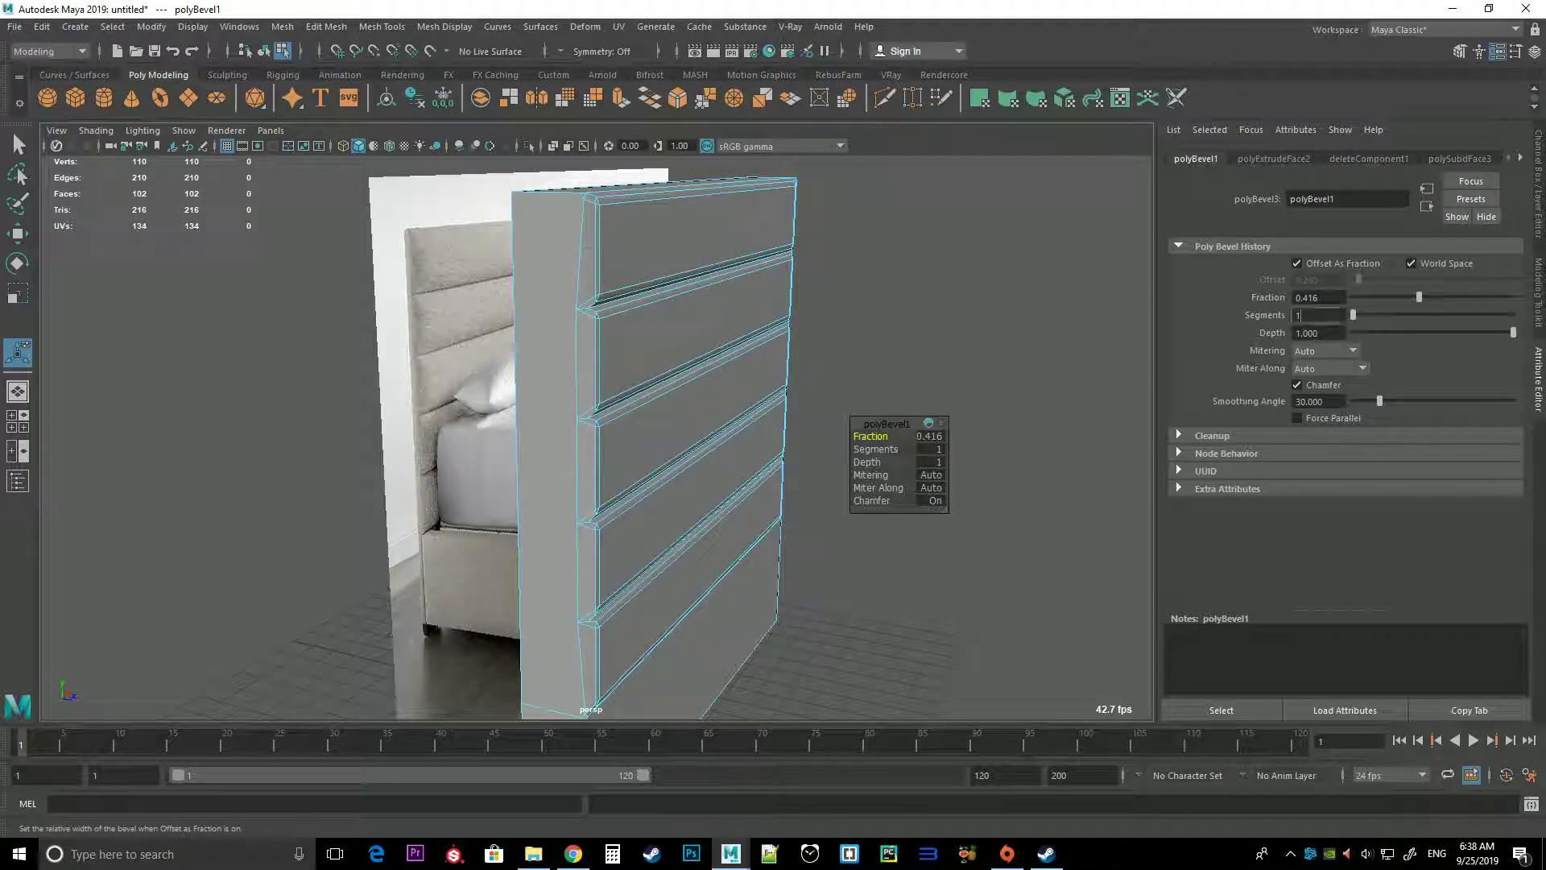
text(2)
key(Return)
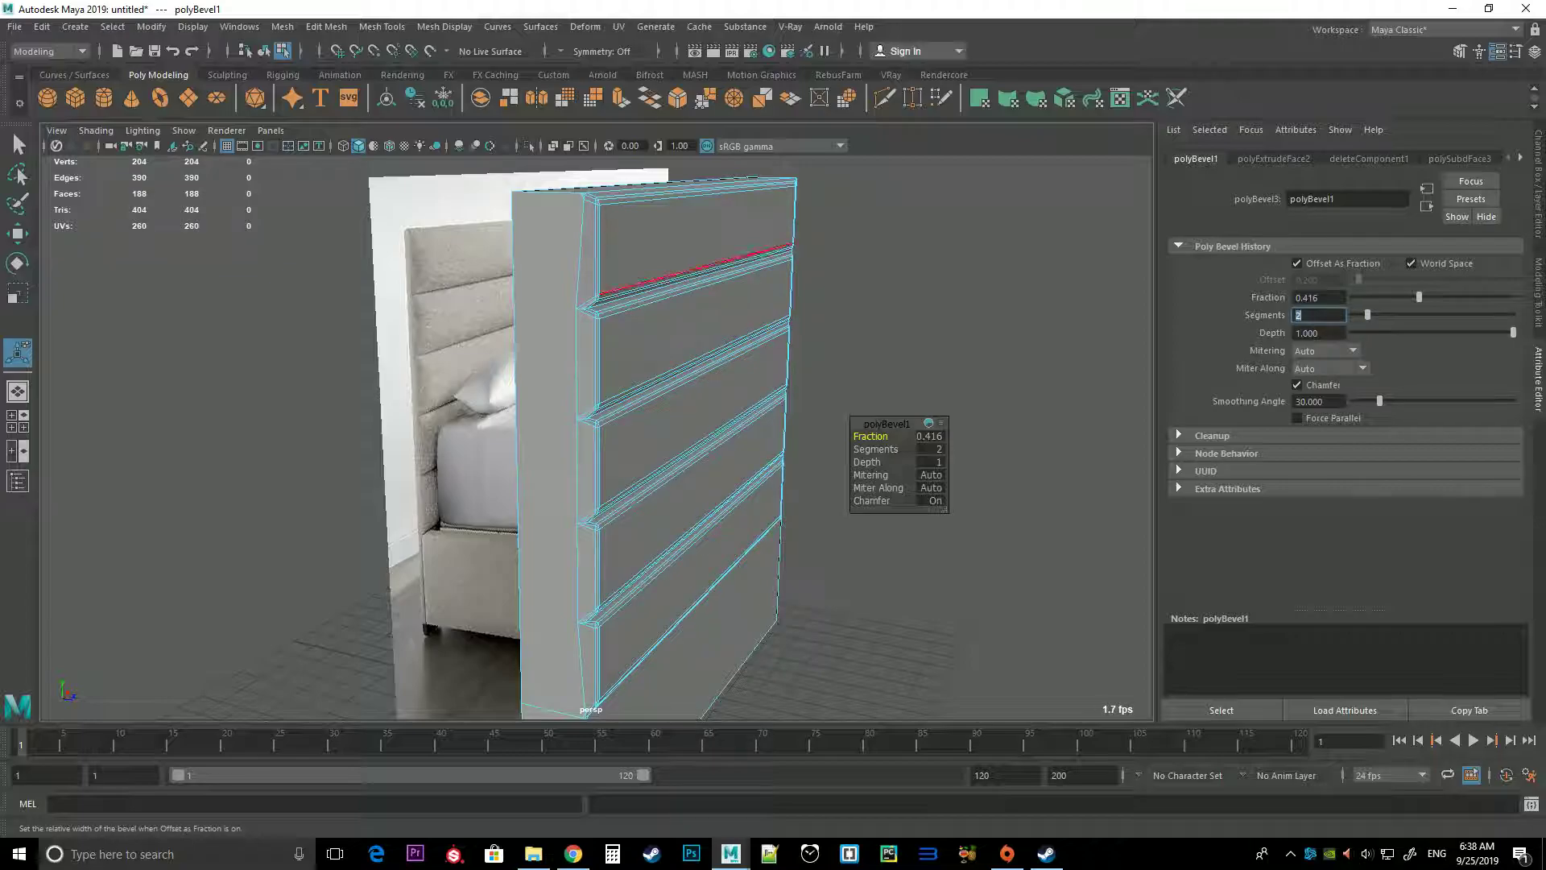
Inspect the bevelled headboard and revert to a 1-segment bevel at fraction 0.5
right_click(621, 245)
click(926, 362)
scroll(644, 403, down, 5)
mouse_move(725, 403)
alt+mouse_down()
mouse_move(886, 402)
mouse_move(806, 402)
alt+mouse_up()
scroll(644, 443, up, 3)
click(596, 402)
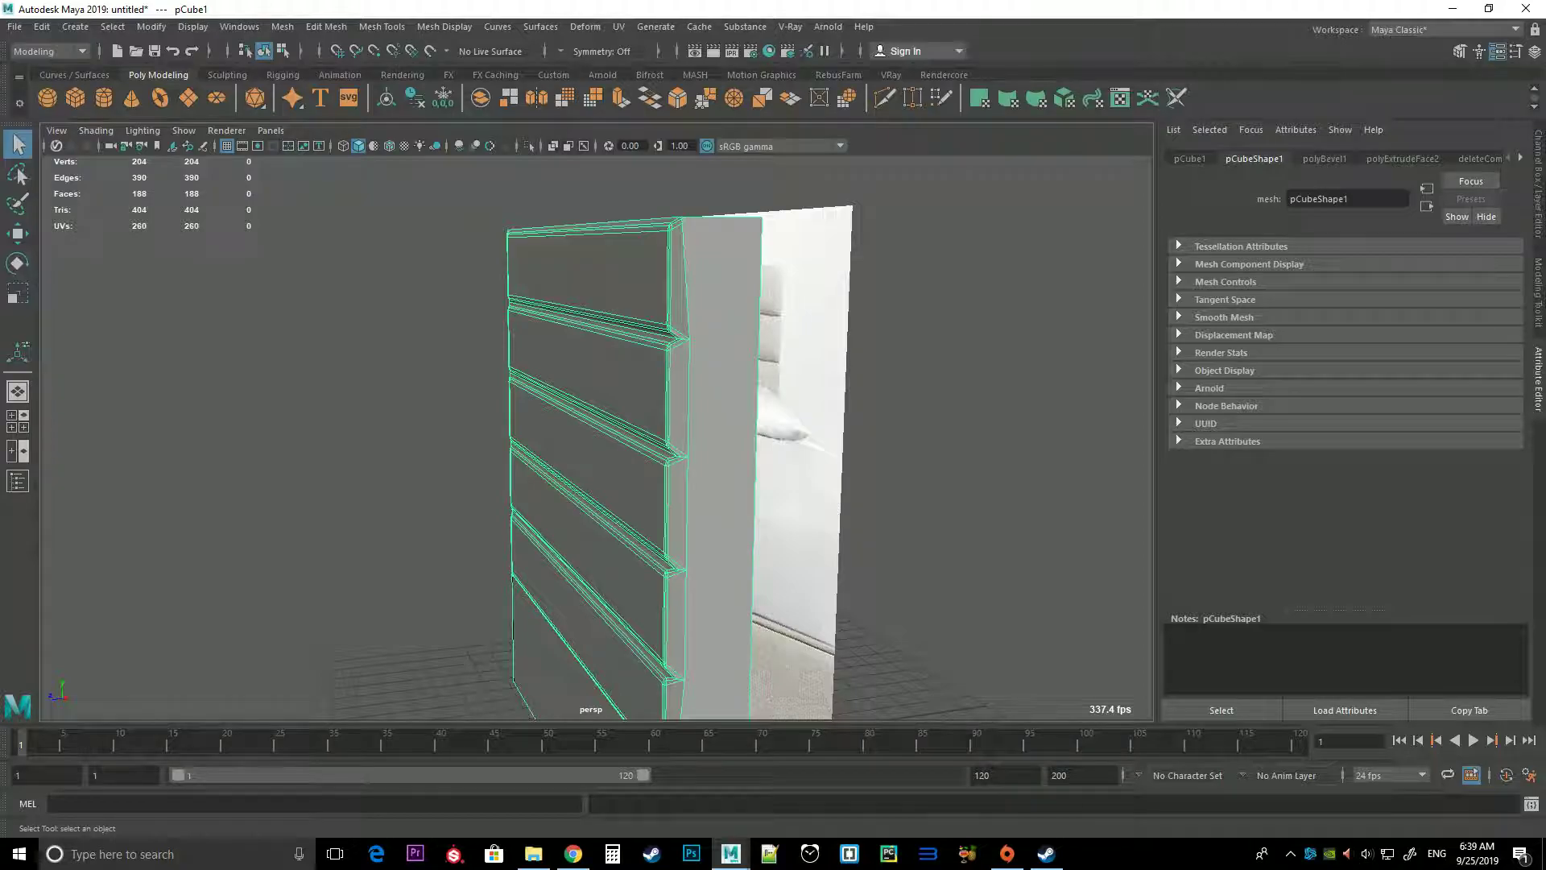
mouse_move(644, 402)
alt+mouse_down()
mouse_move(564, 370)
mouse_move(596, 355)
mouse_move(725, 403)
mouse_move(845, 402)
alt+mouse_up()
scroll(645, 435, up, 2)
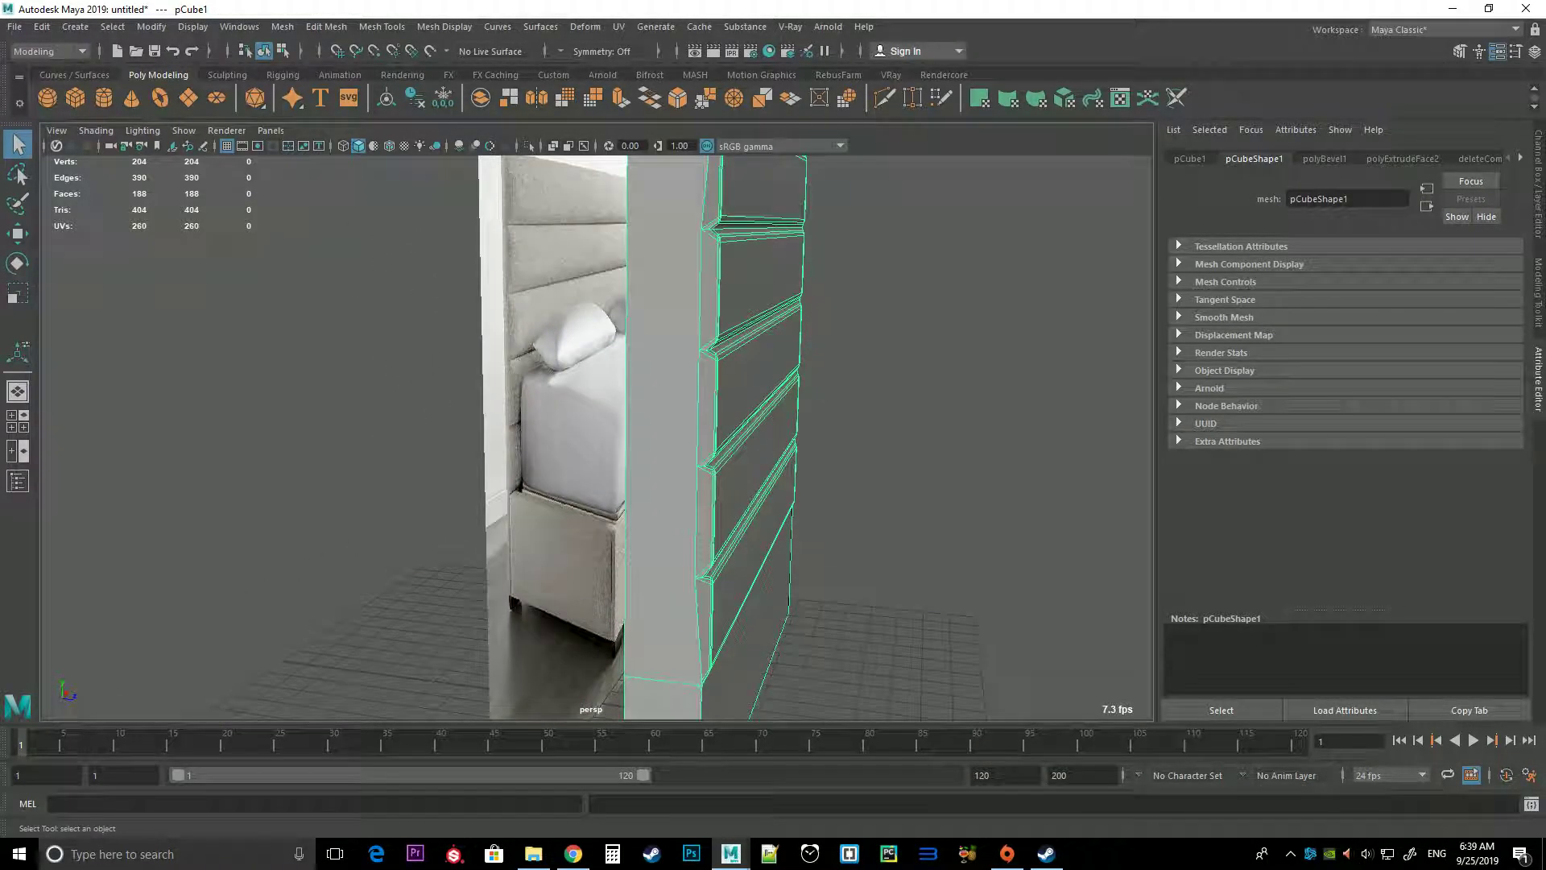
alt+drag(644, 435, 532, 418)
key(ctrl+z)
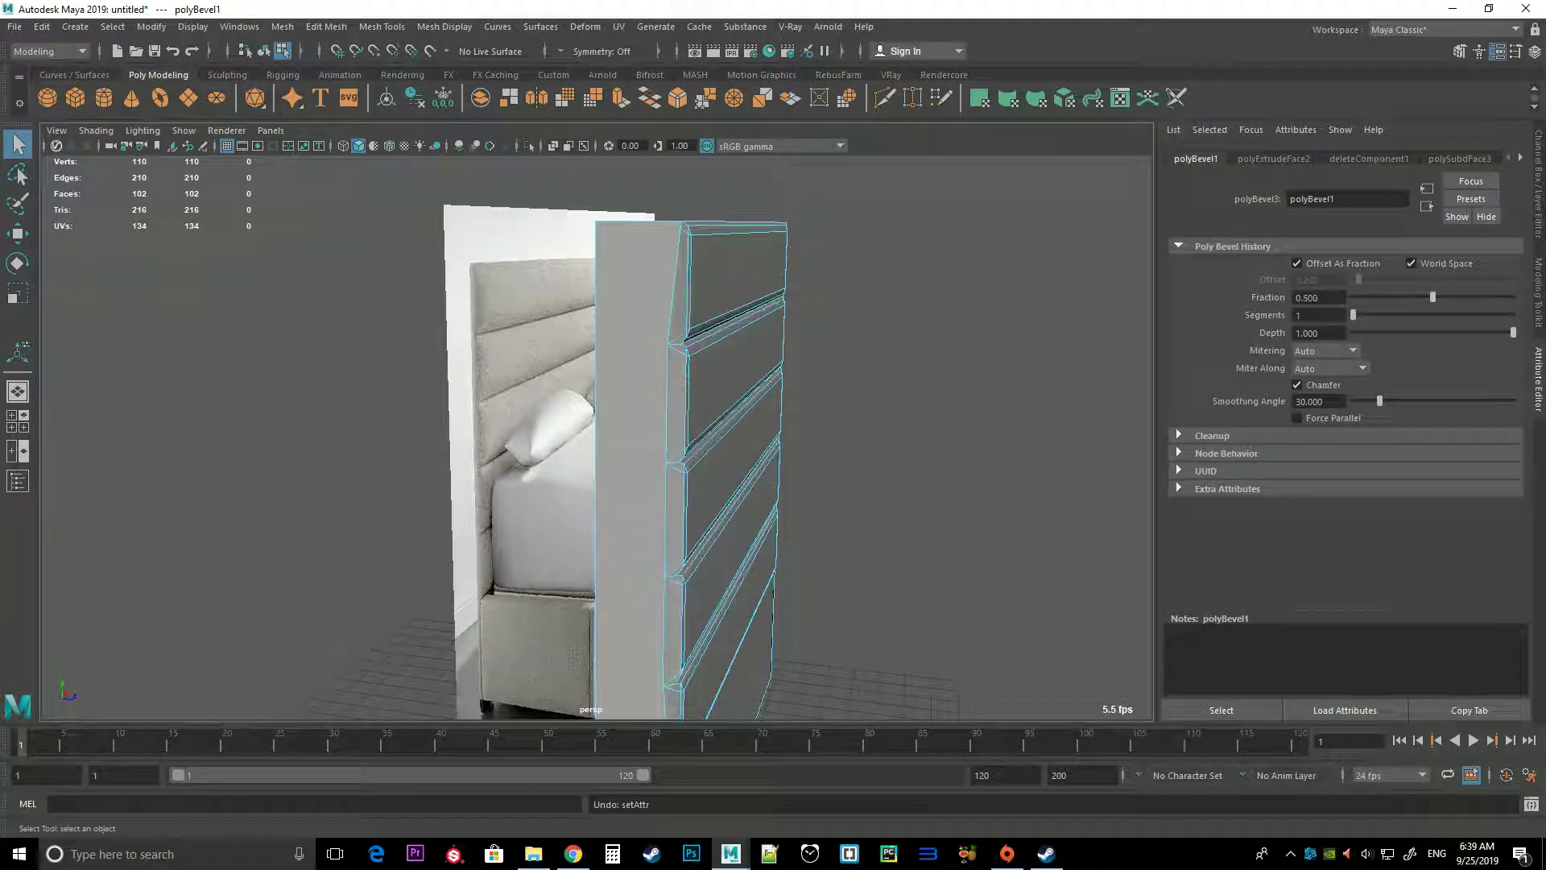
Undo the panel bevel, select every horizontal groove edge across the headboard, and bevel them
key(ctrl+z)
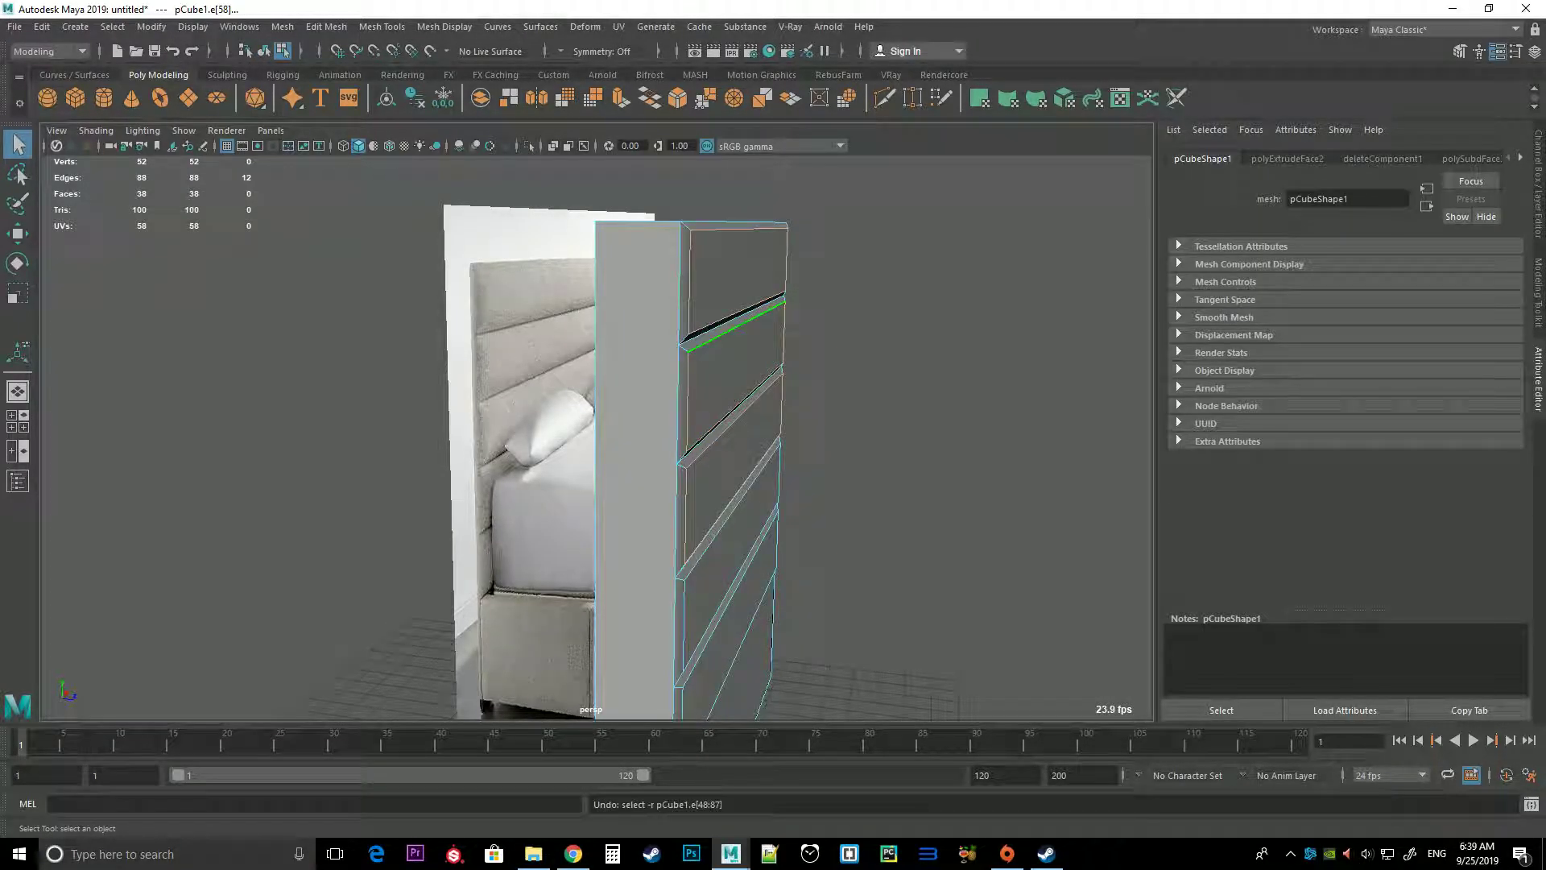
alt+drag(725, 435, 628, 435)
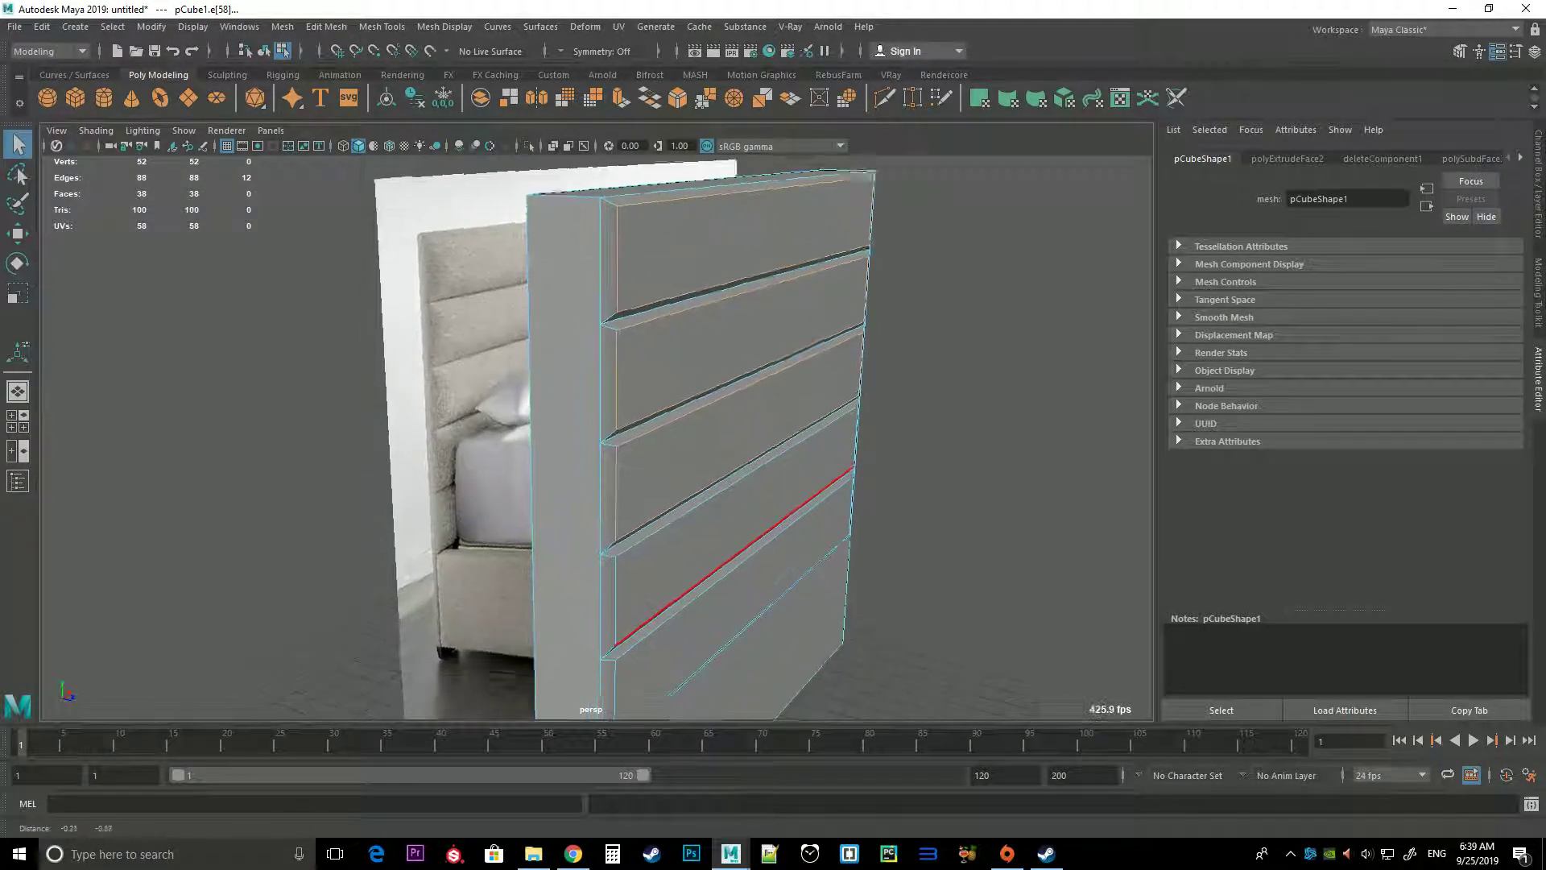
scroll(725, 435, up, 2)
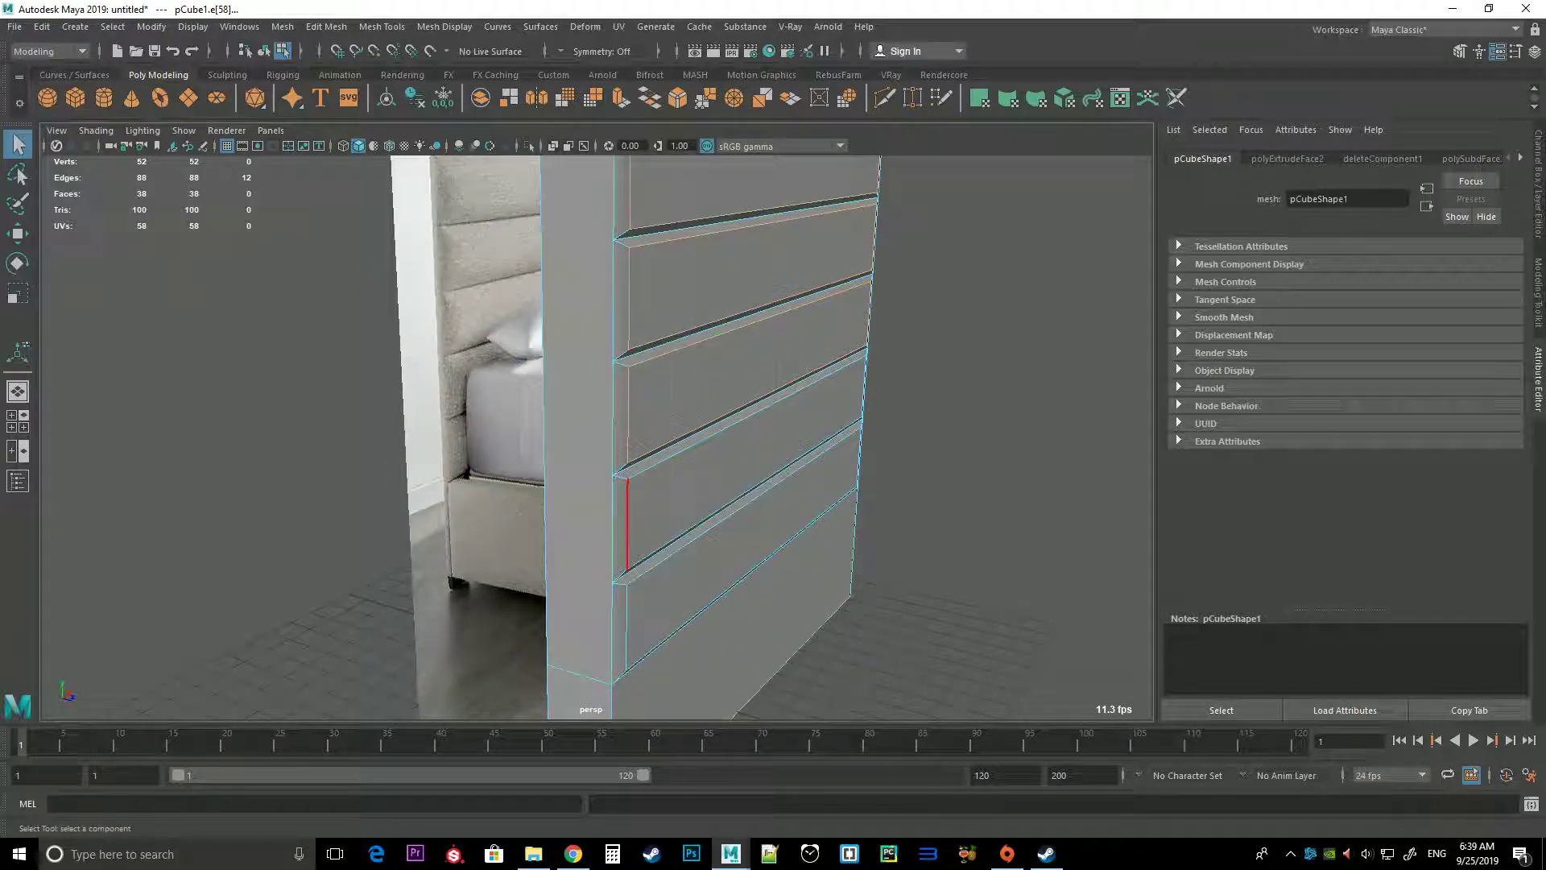
shift+double_click(743, 415)
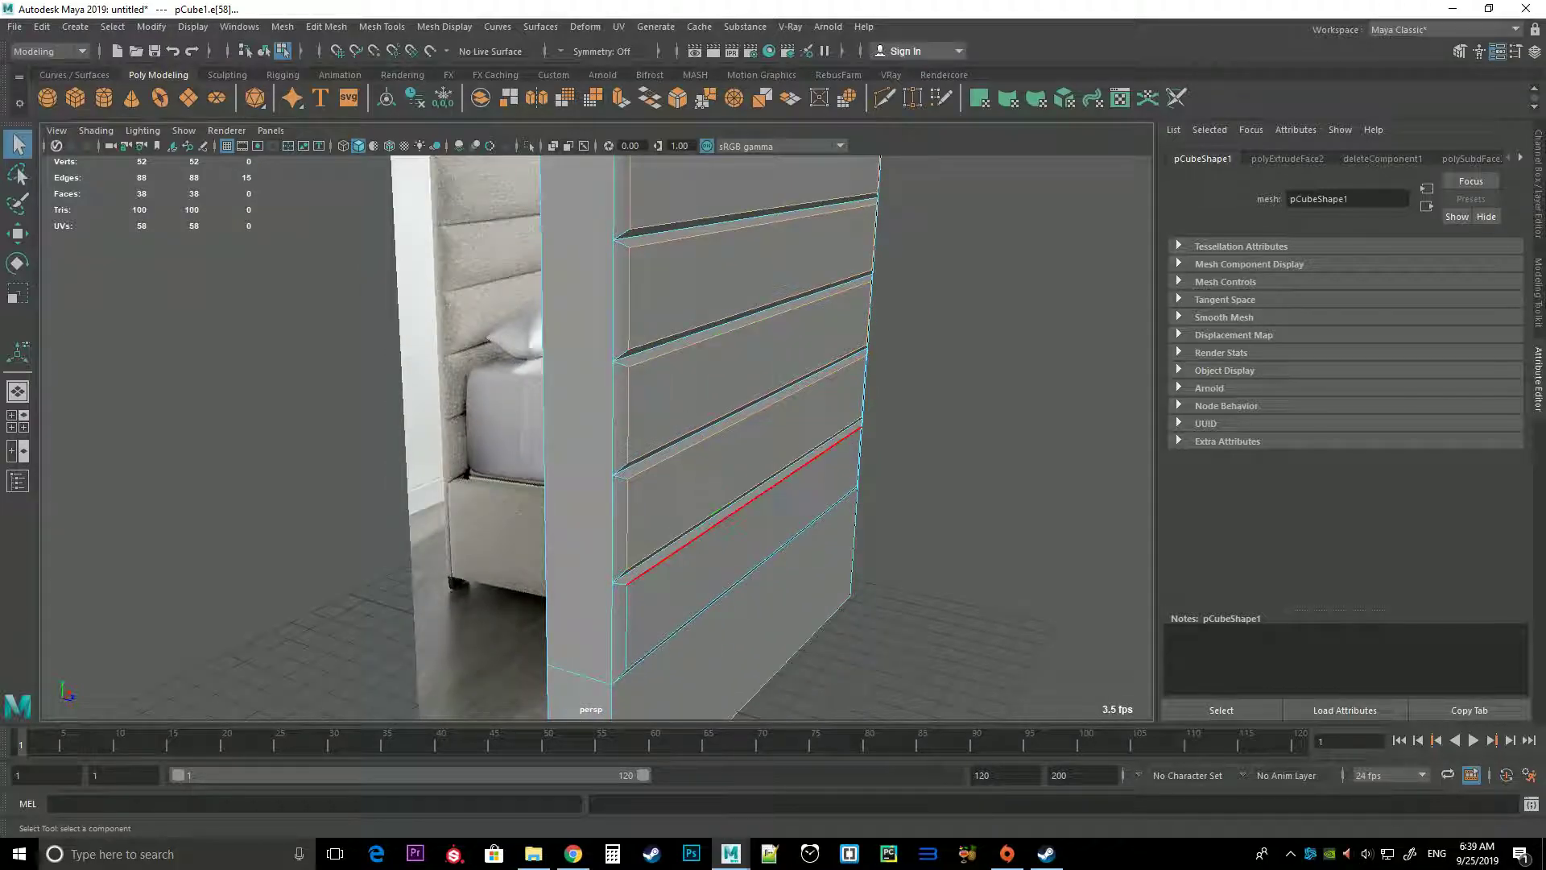
shift+click(682, 550)
alt+drag(725, 483, 967, 500)
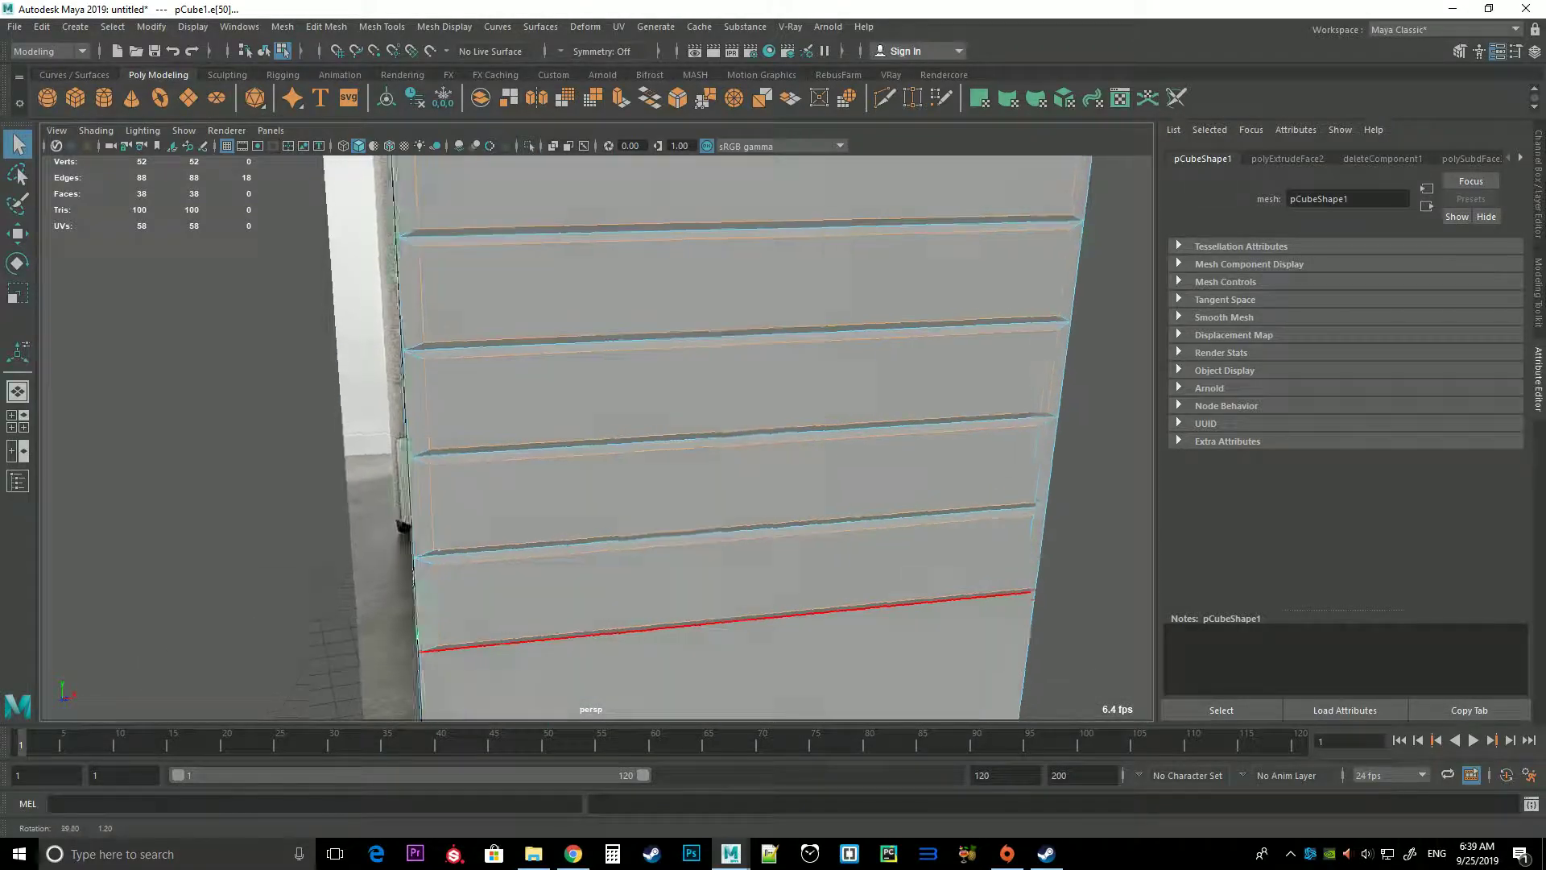
shift+click(1039, 561)
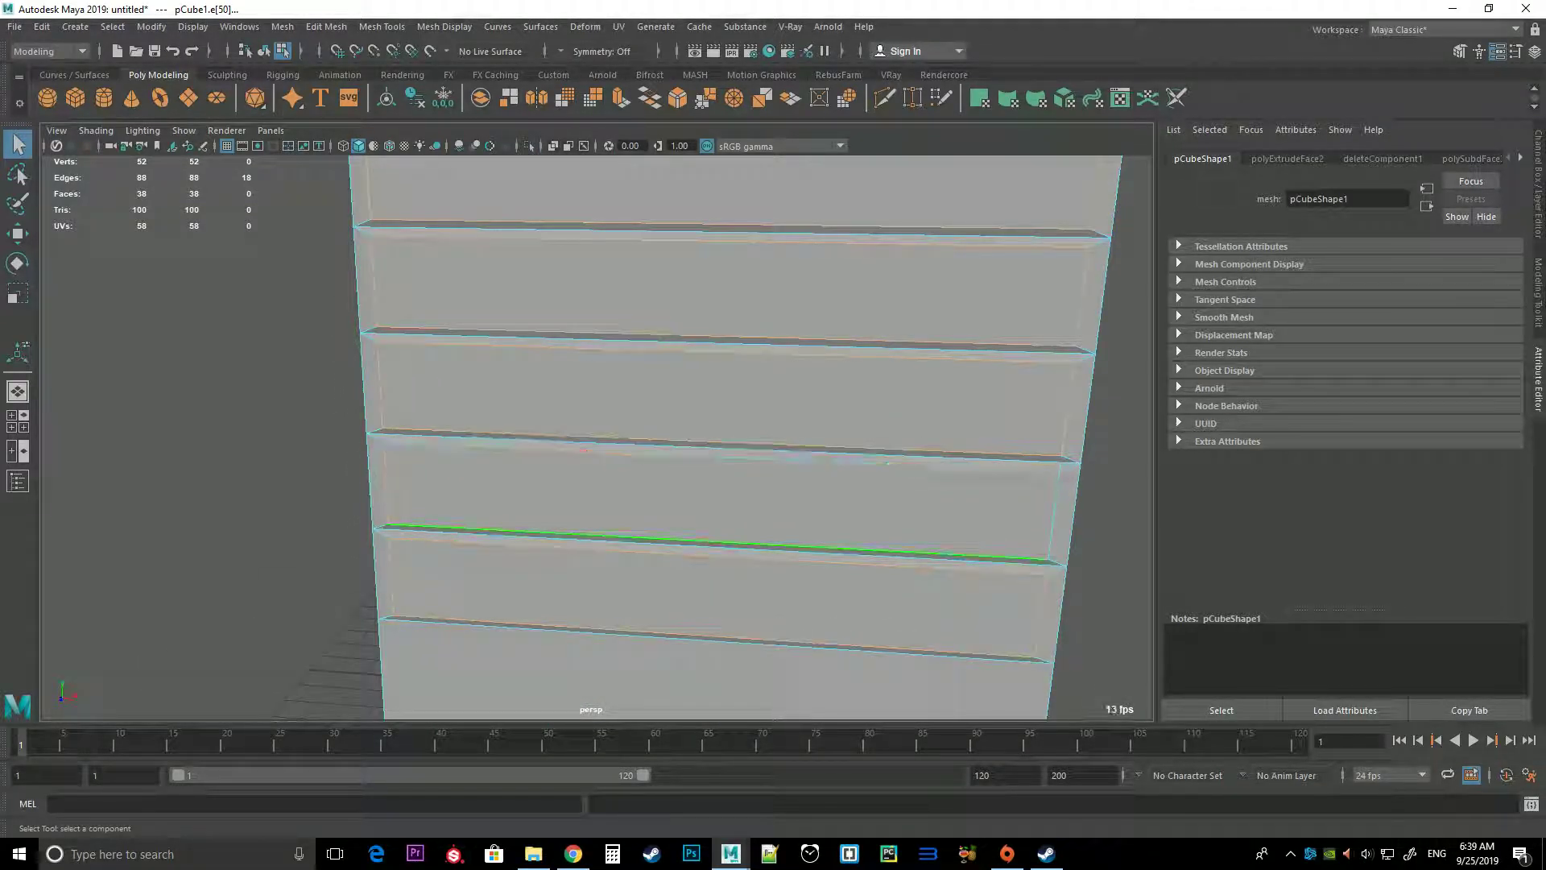
shift+click(1039, 469)
shift+click(1053, 515)
alt+drag(1053, 515, 886, 483)
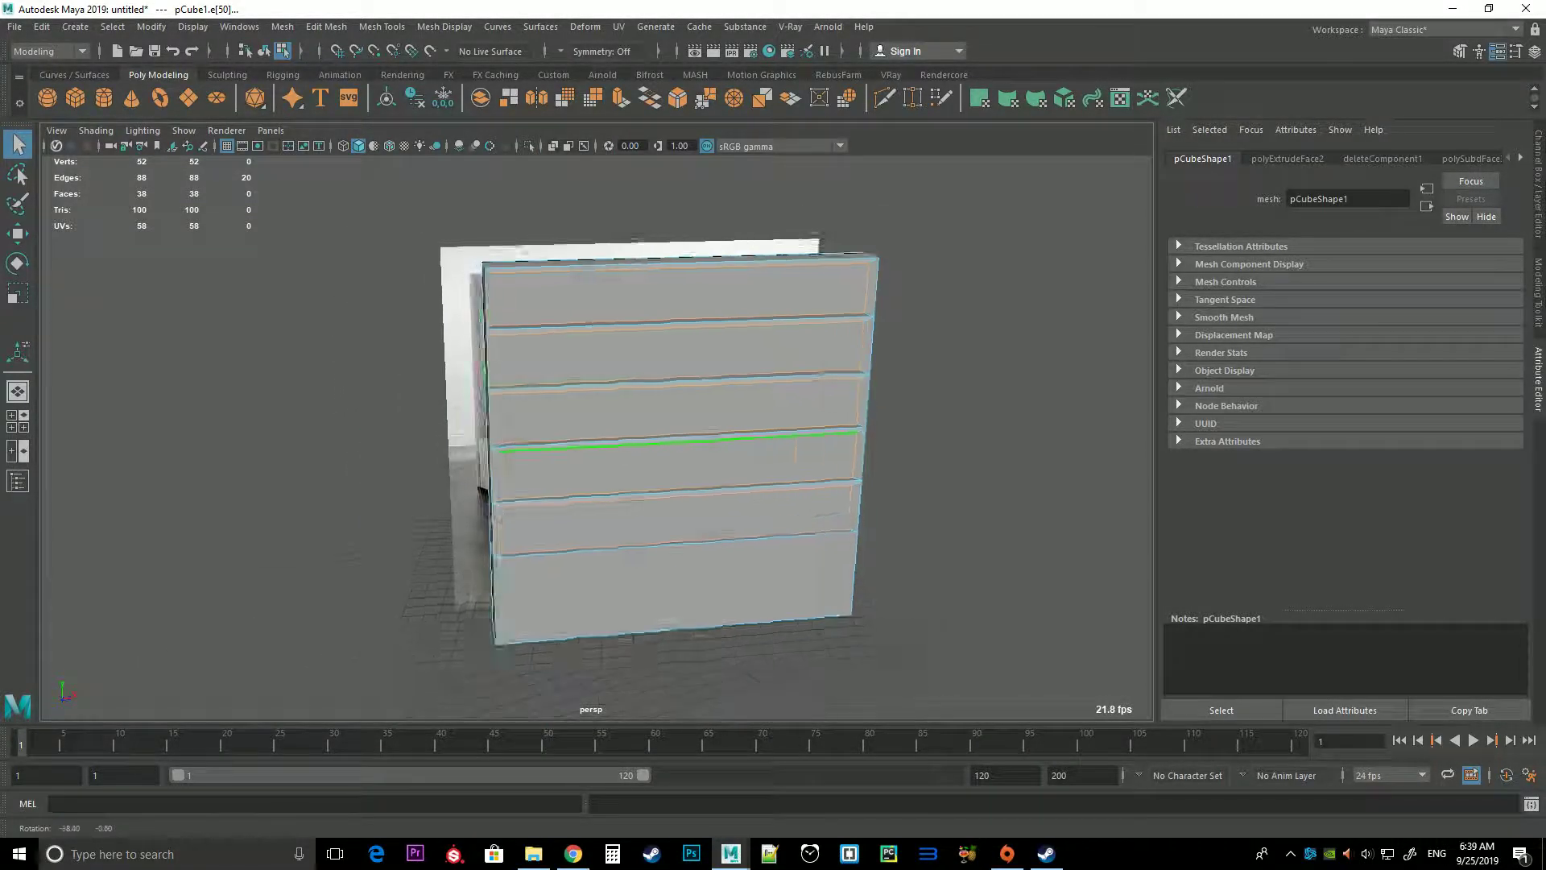
shift+right_drag(668, 359, 765, 384)
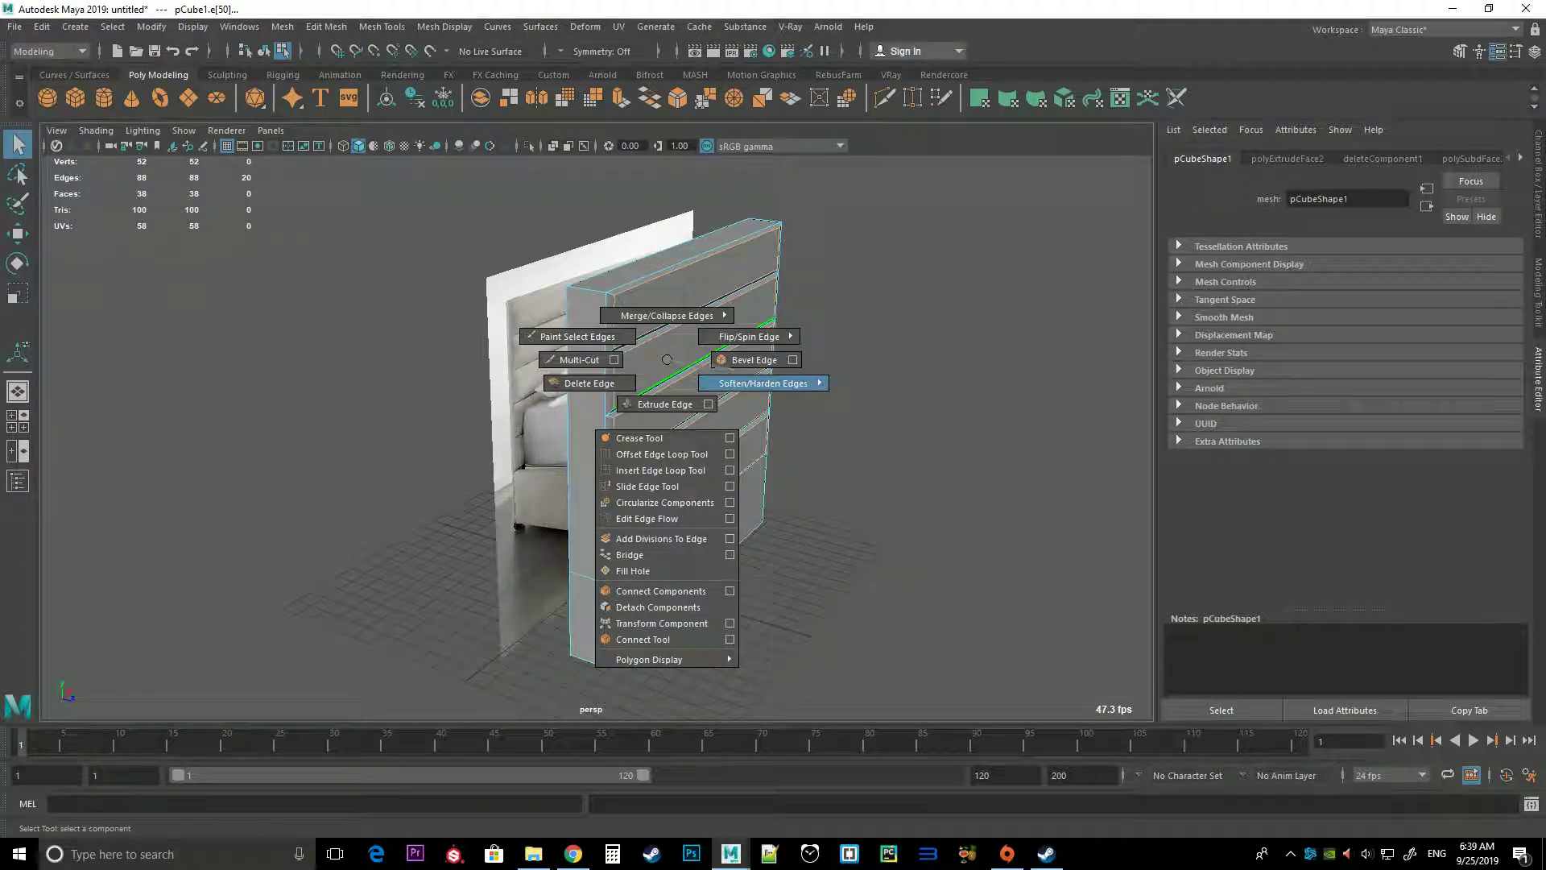
Set the polyBevel1 groove bevel to 2 segments with fraction about 0.482
scroll(602, 341, up, 3)
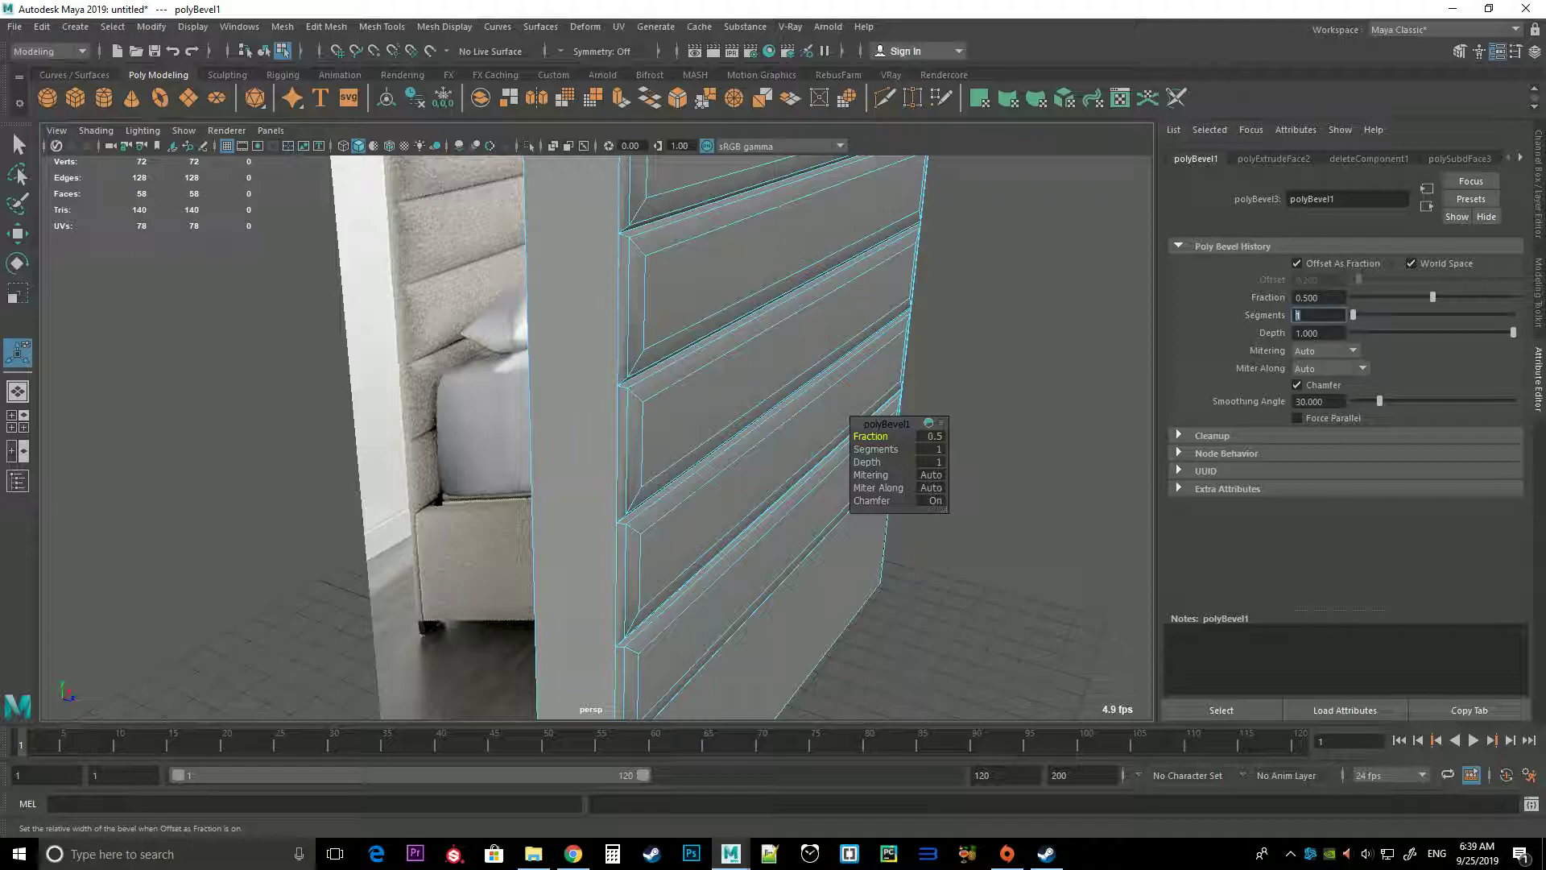
key(Return)
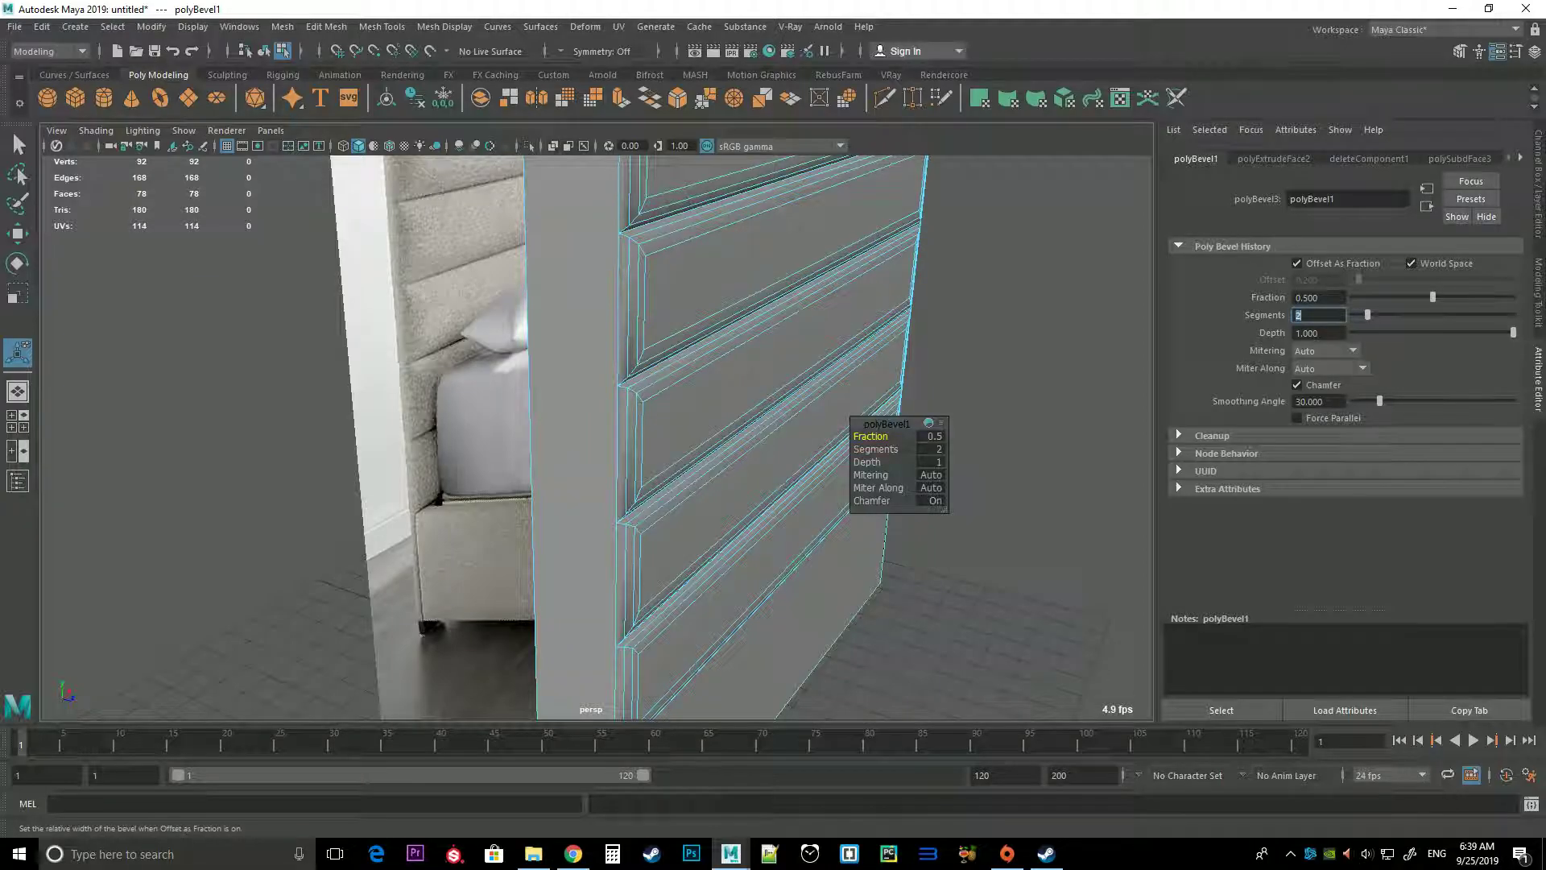
middle_drag(725, 402, 708, 402)
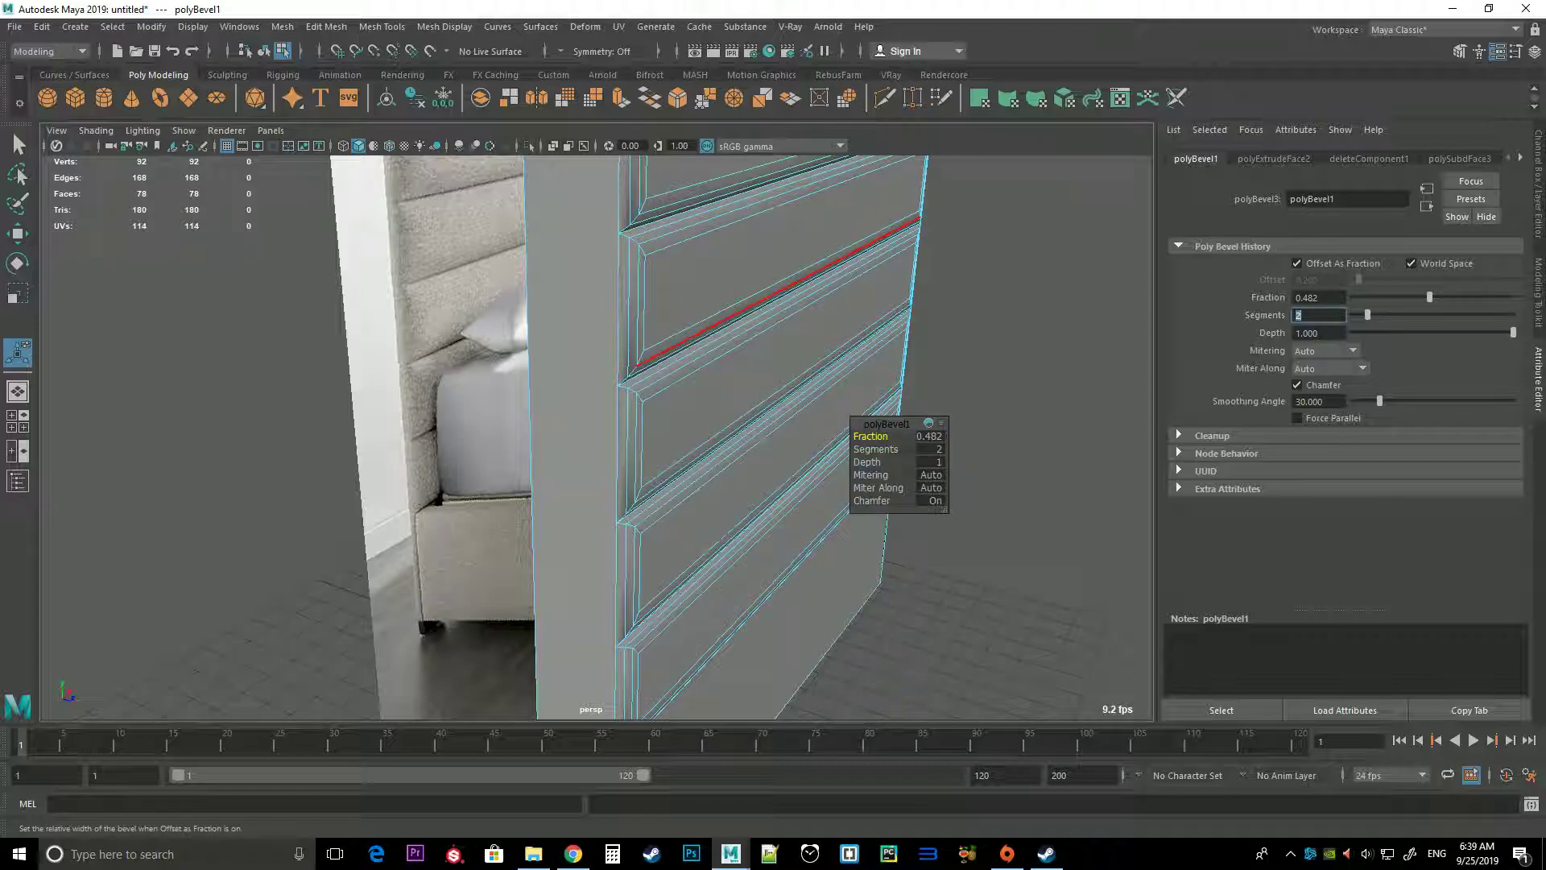
right_click(774, 269)
click(854, 245)
Soften all edges of the headboard panel pCube1 so the grooves shade smoothly
click(719, 283)
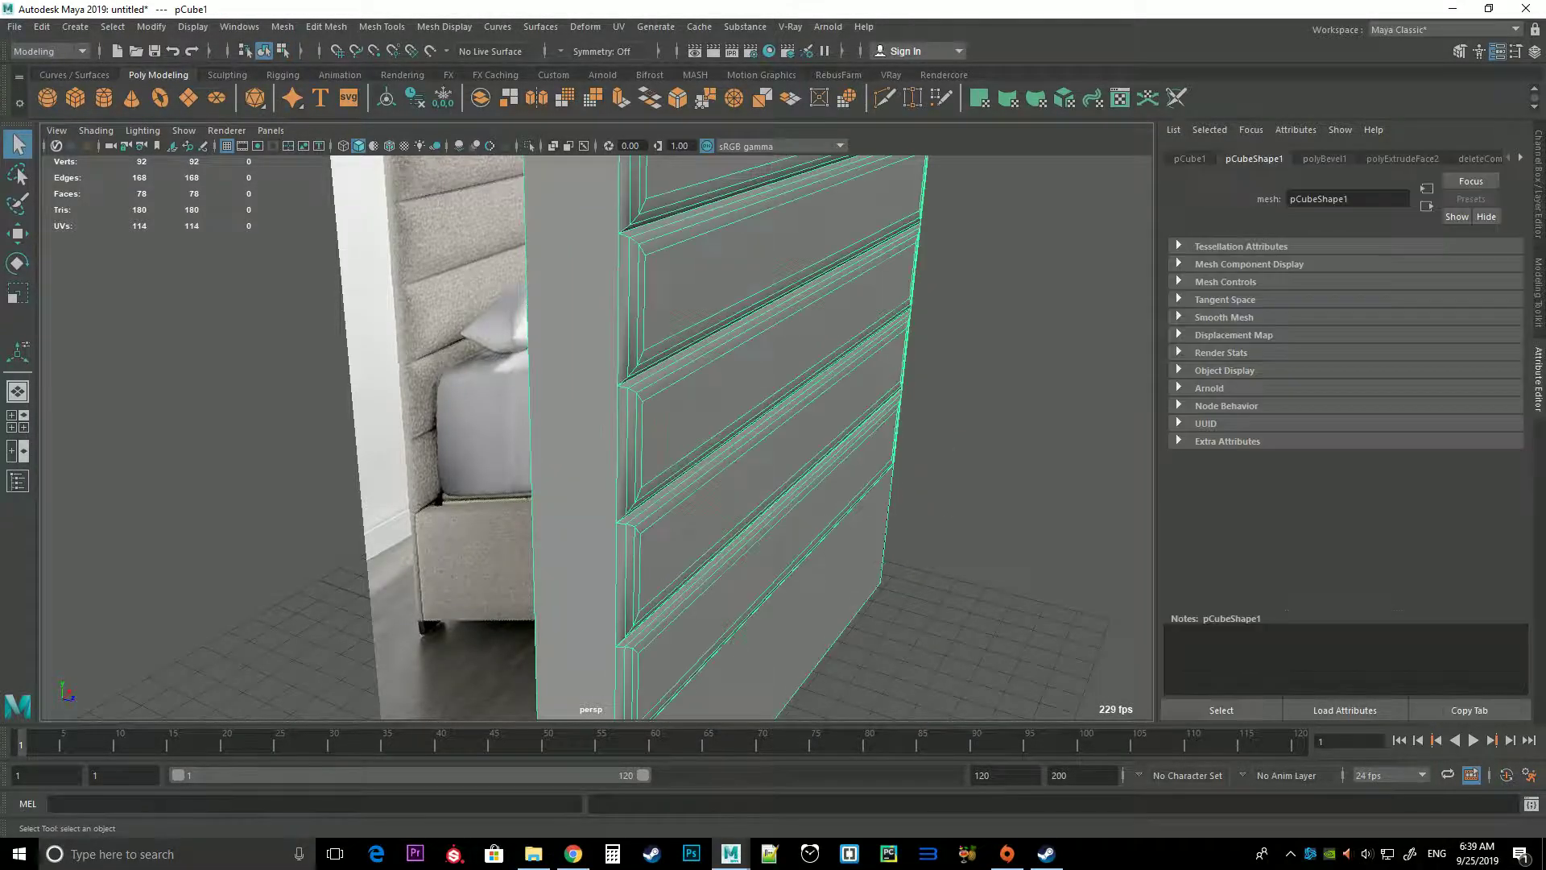
shift+right_drag(719, 283, 792, 303)
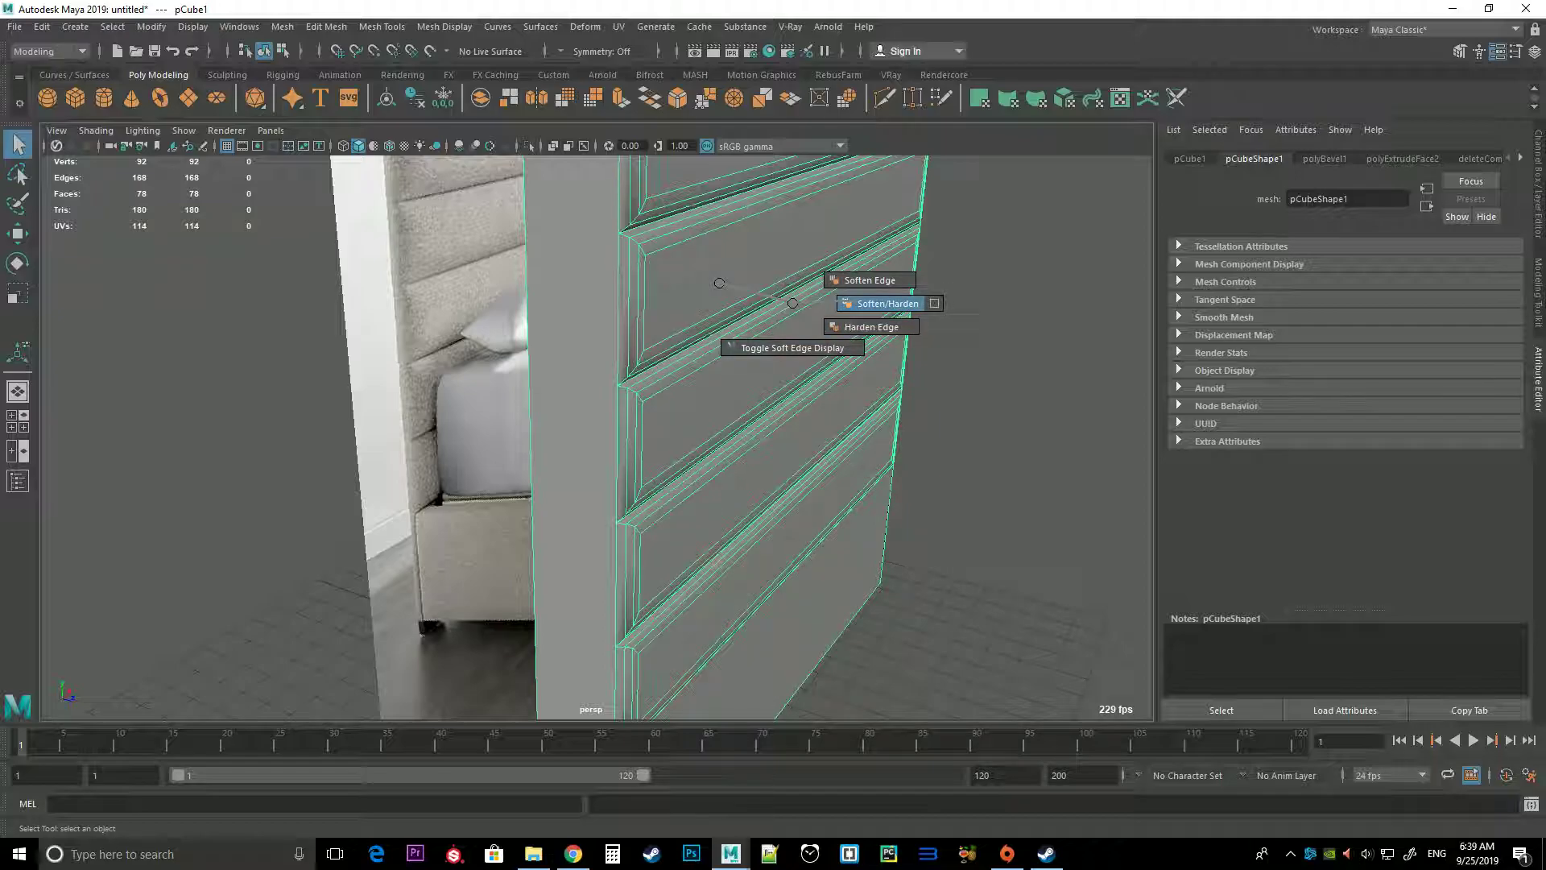
key(a)
Reselect the headboard panel and zoom in close to inspect the softened grooves
mouse_move(792, 303)
alt+mouse_down()
mouse_move(837, 314)
mouse_move(548, 319)
alt+mouse_up()
scroll(596, 435, up, 5)
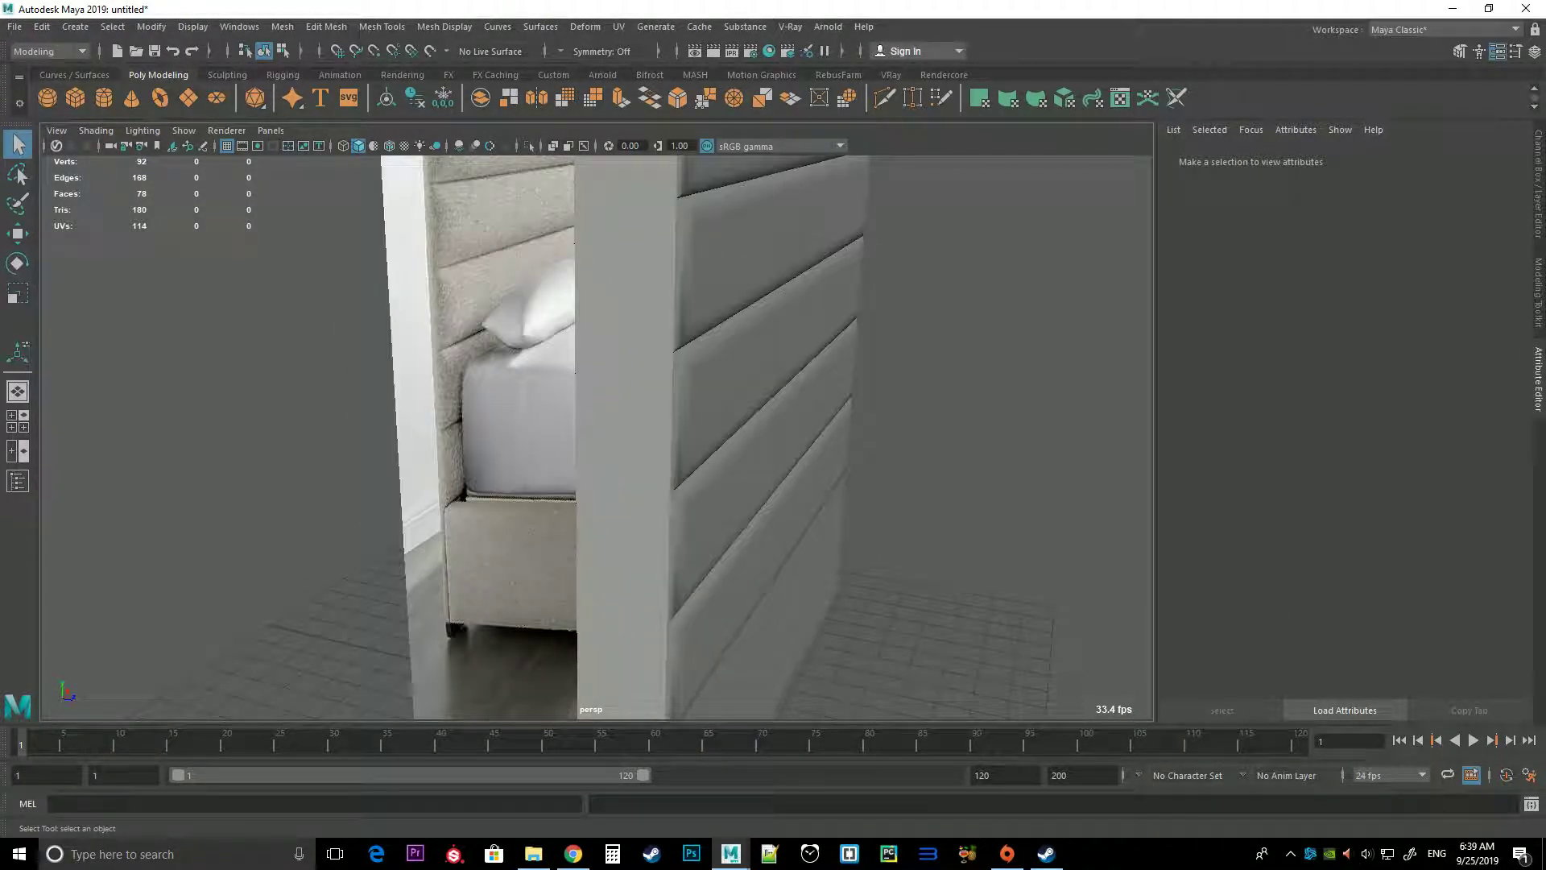
click(757, 403)
alt+drag(758, 403, 854, 423)
In polyBevel1, raise Segments to 3, then 4, and settle Fraction at 0.695 after trying 0.833
click(1404, 159)
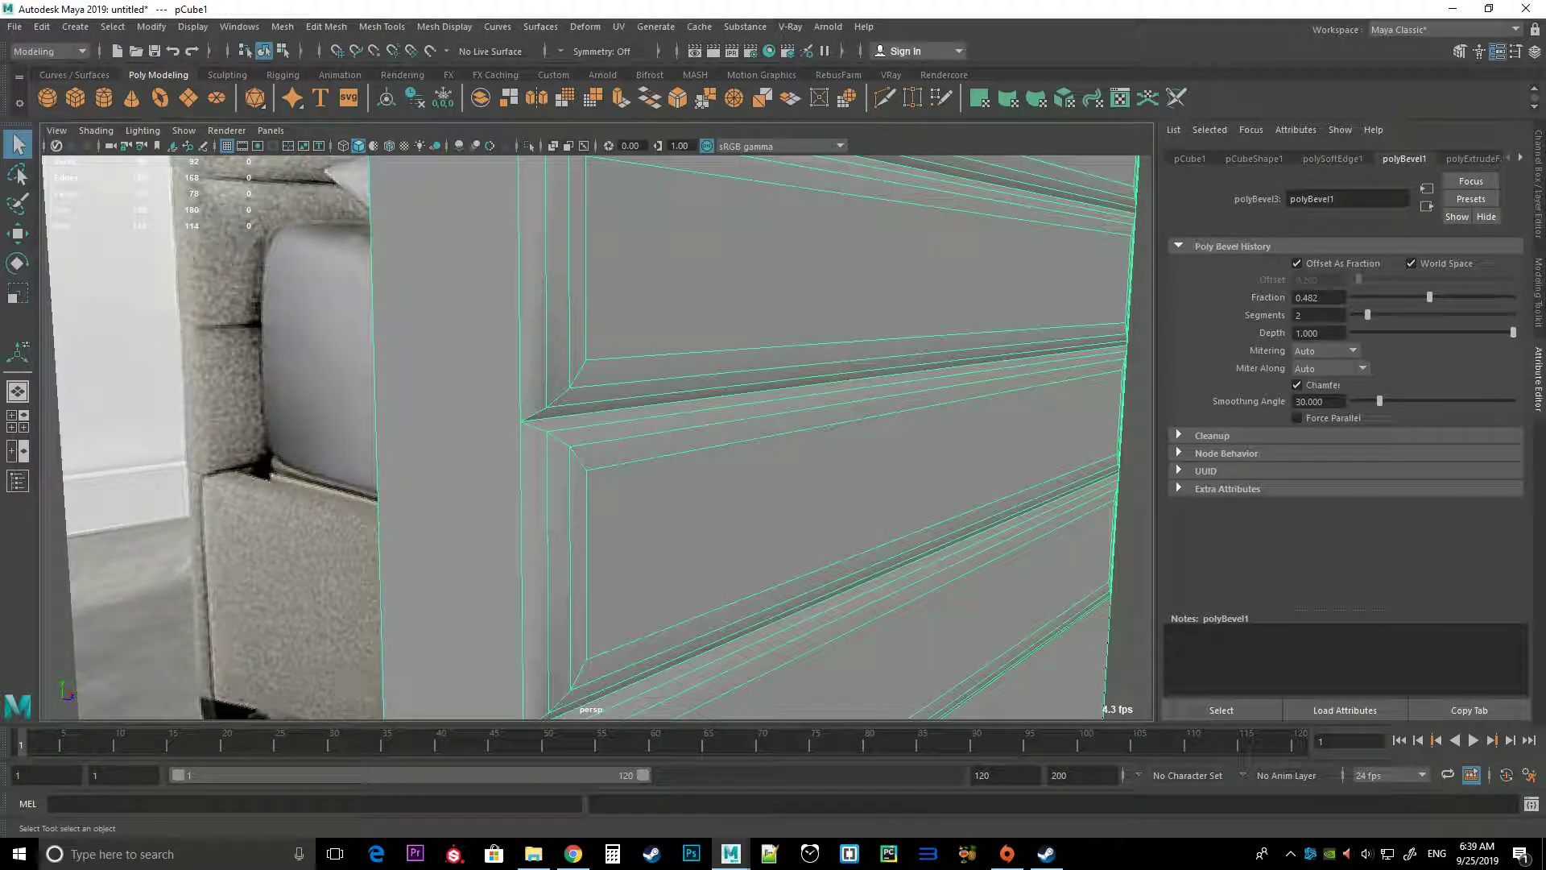
text(3)
key(Return)
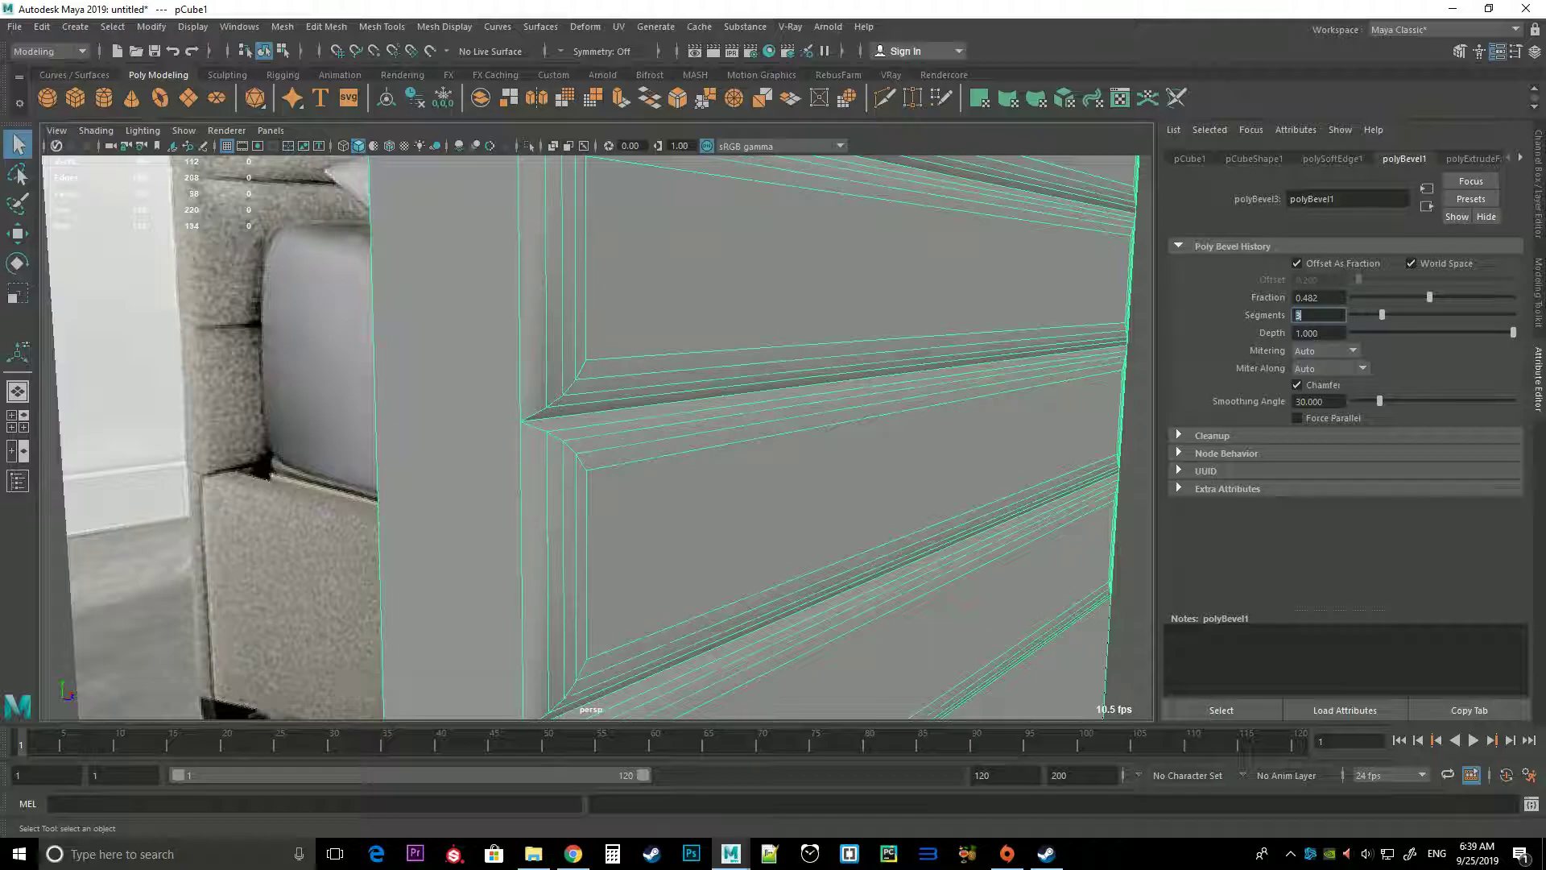
drag(1429, 297, 1487, 297)
text(4)
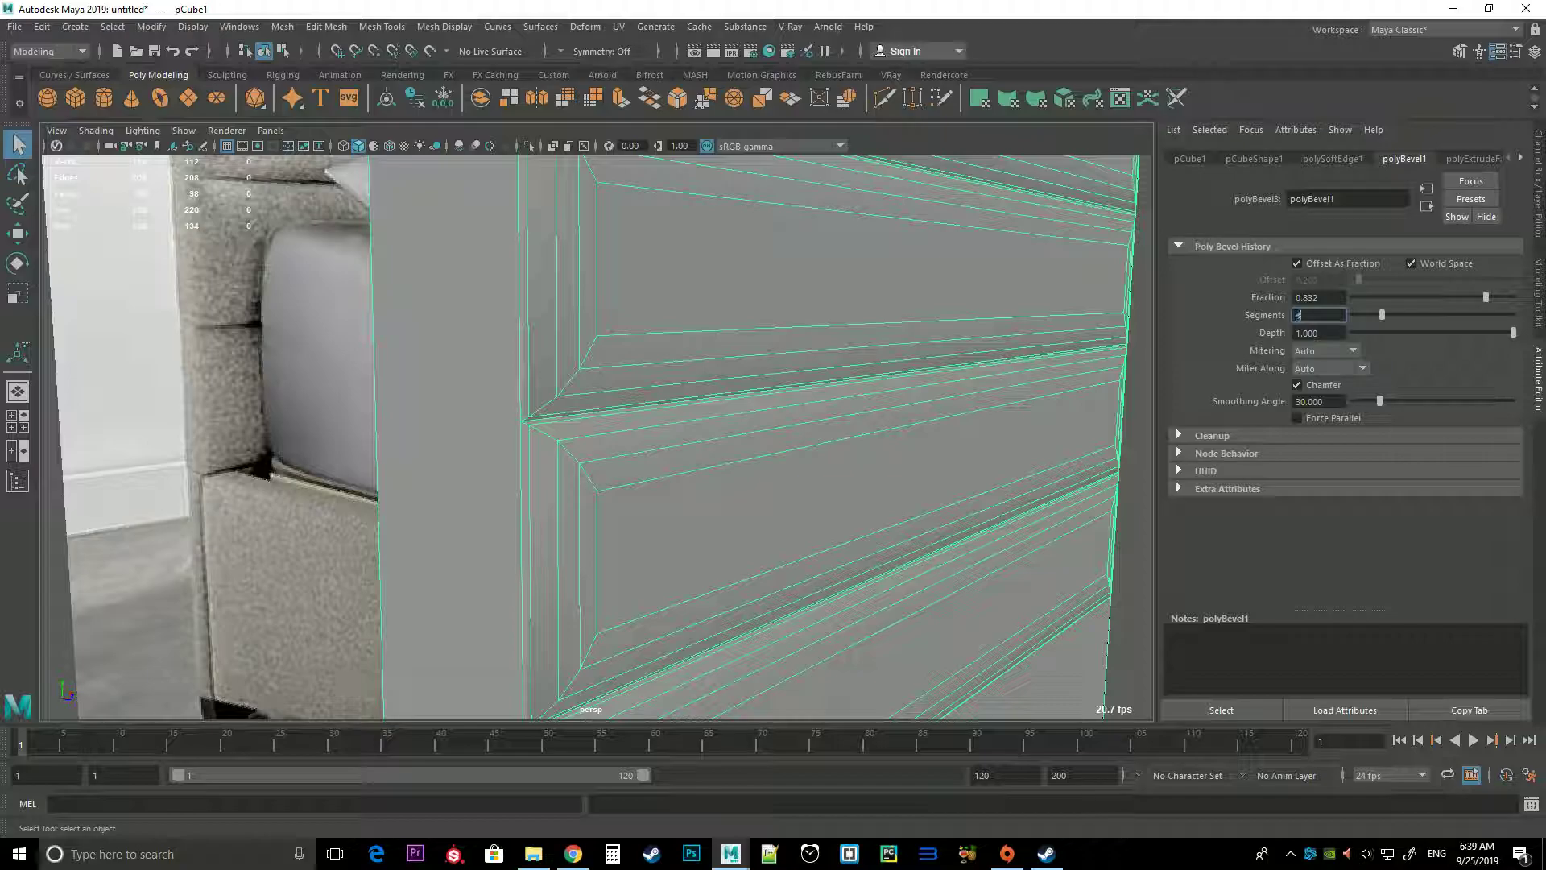
key(Return)
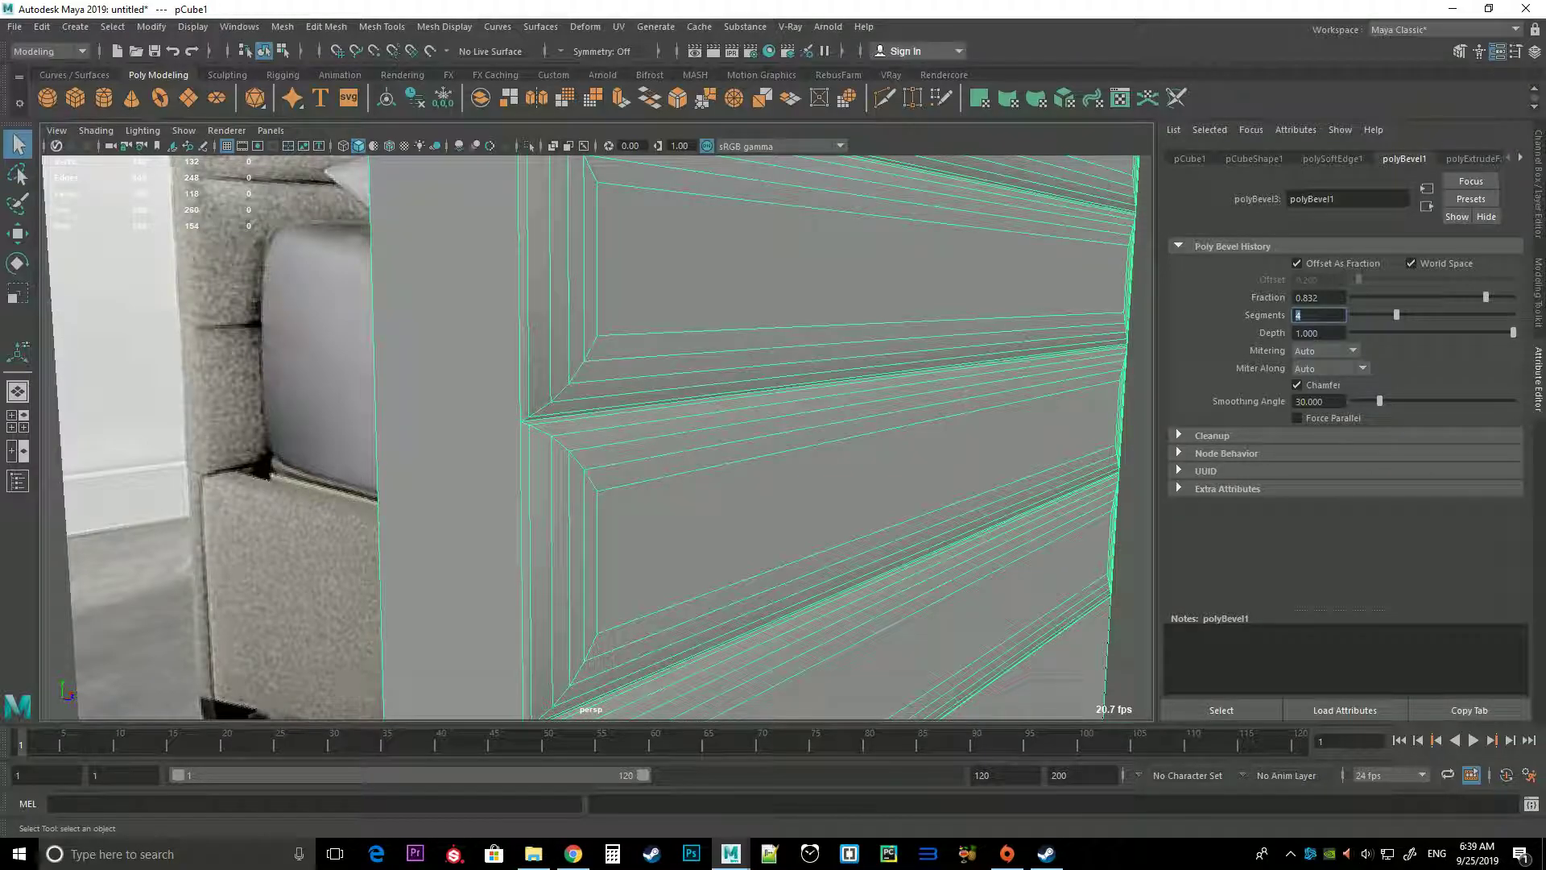
drag(1486, 297, 1464, 297)
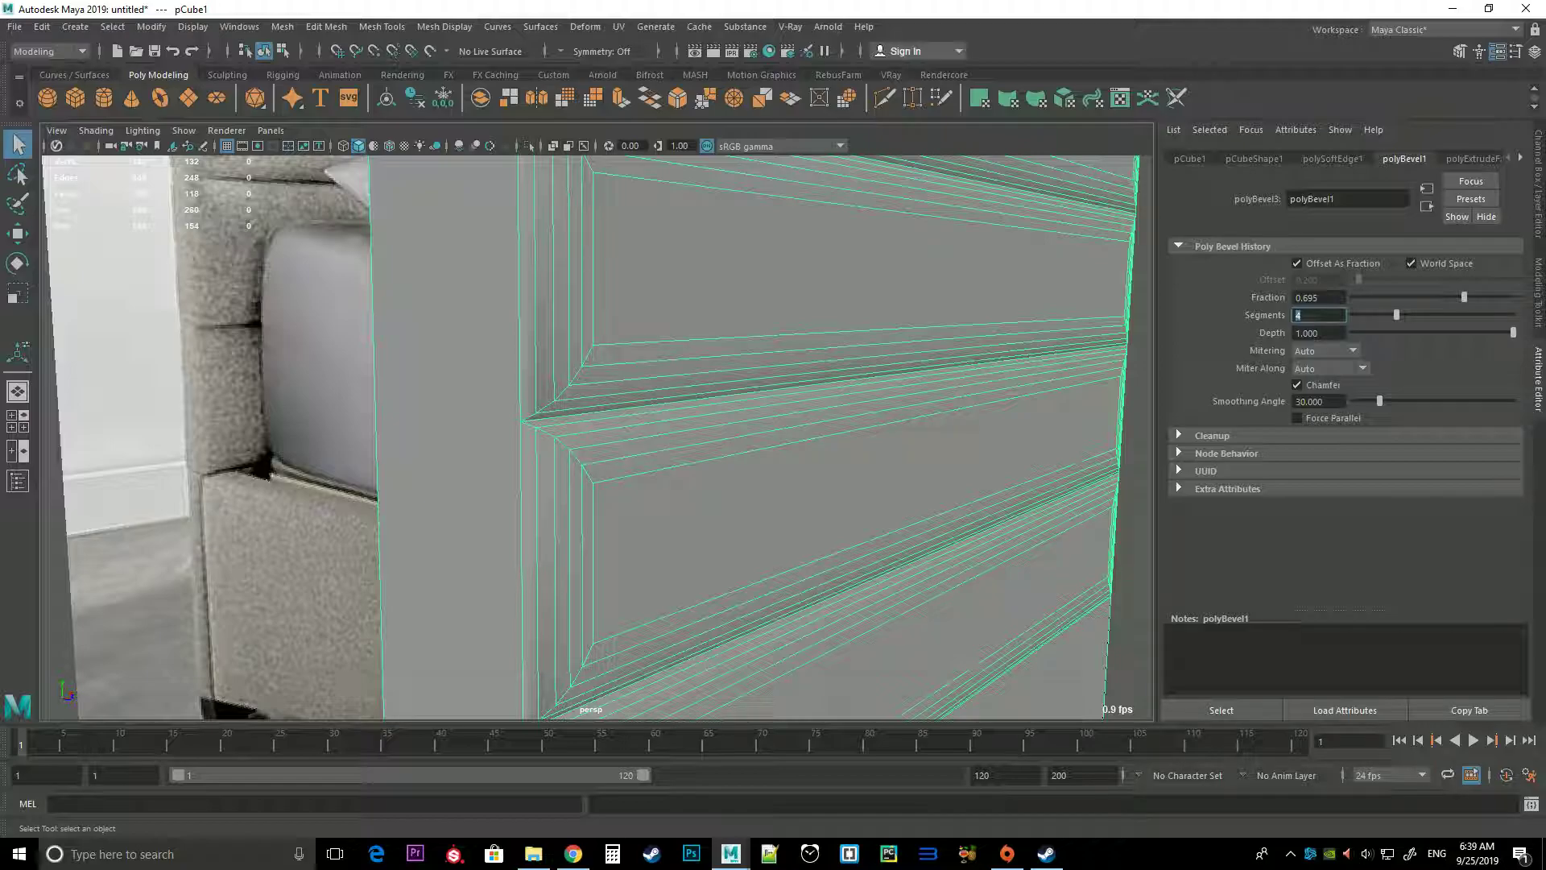
Deselect the headboard panel and zoom back in on it
right_click(662, 331)
scroll(662, 332, down, 5)
click(967, 484)
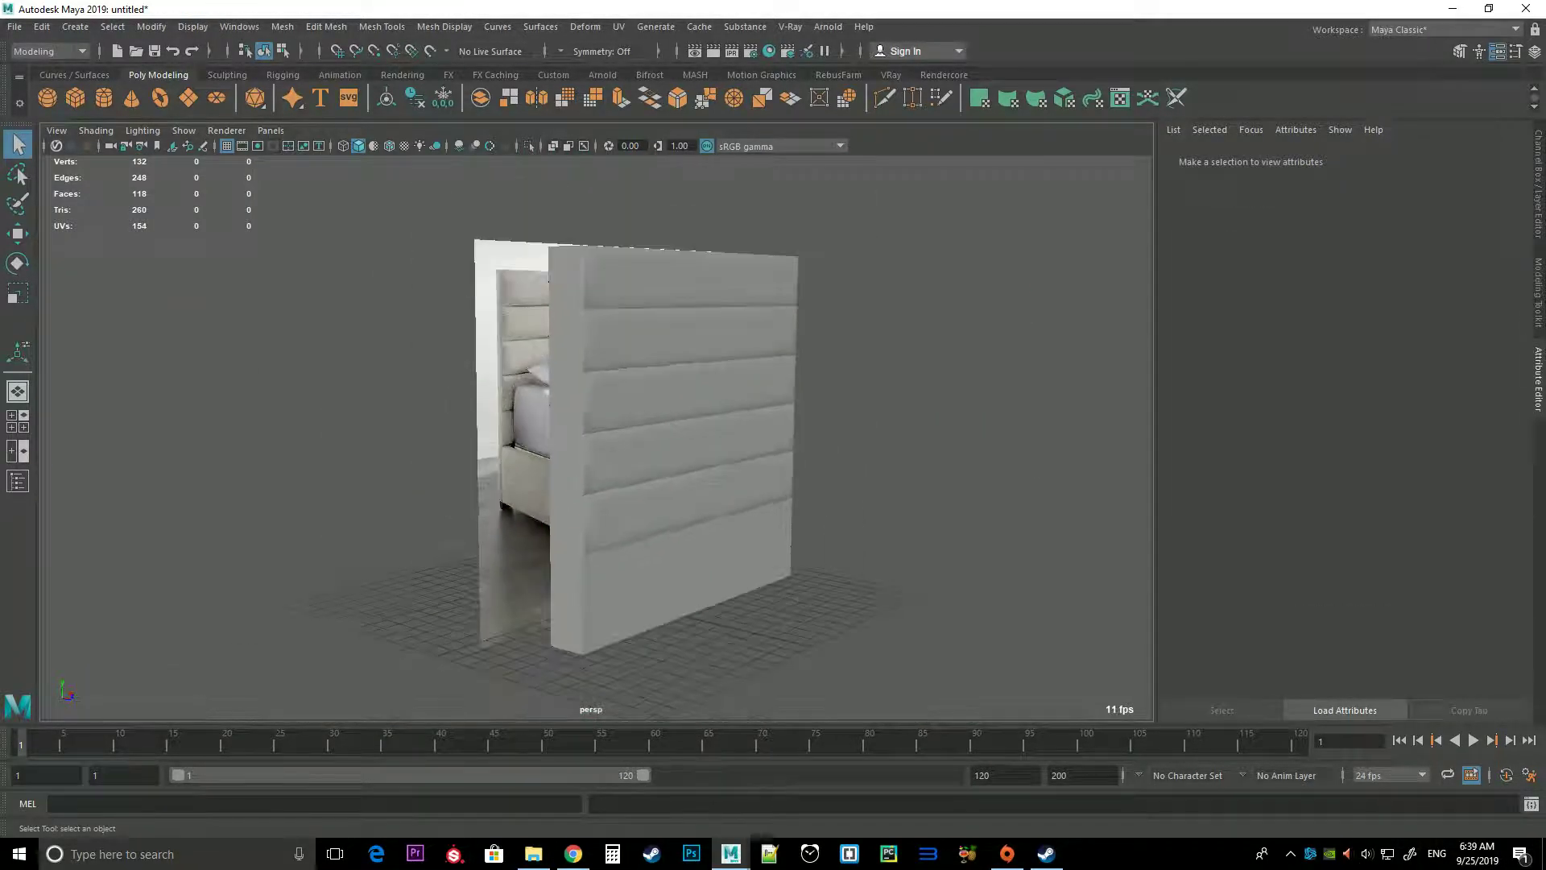
scroll(662, 434, up, 5)
Select the five horizontal slat faces of the headboard panel
click(725, 419)
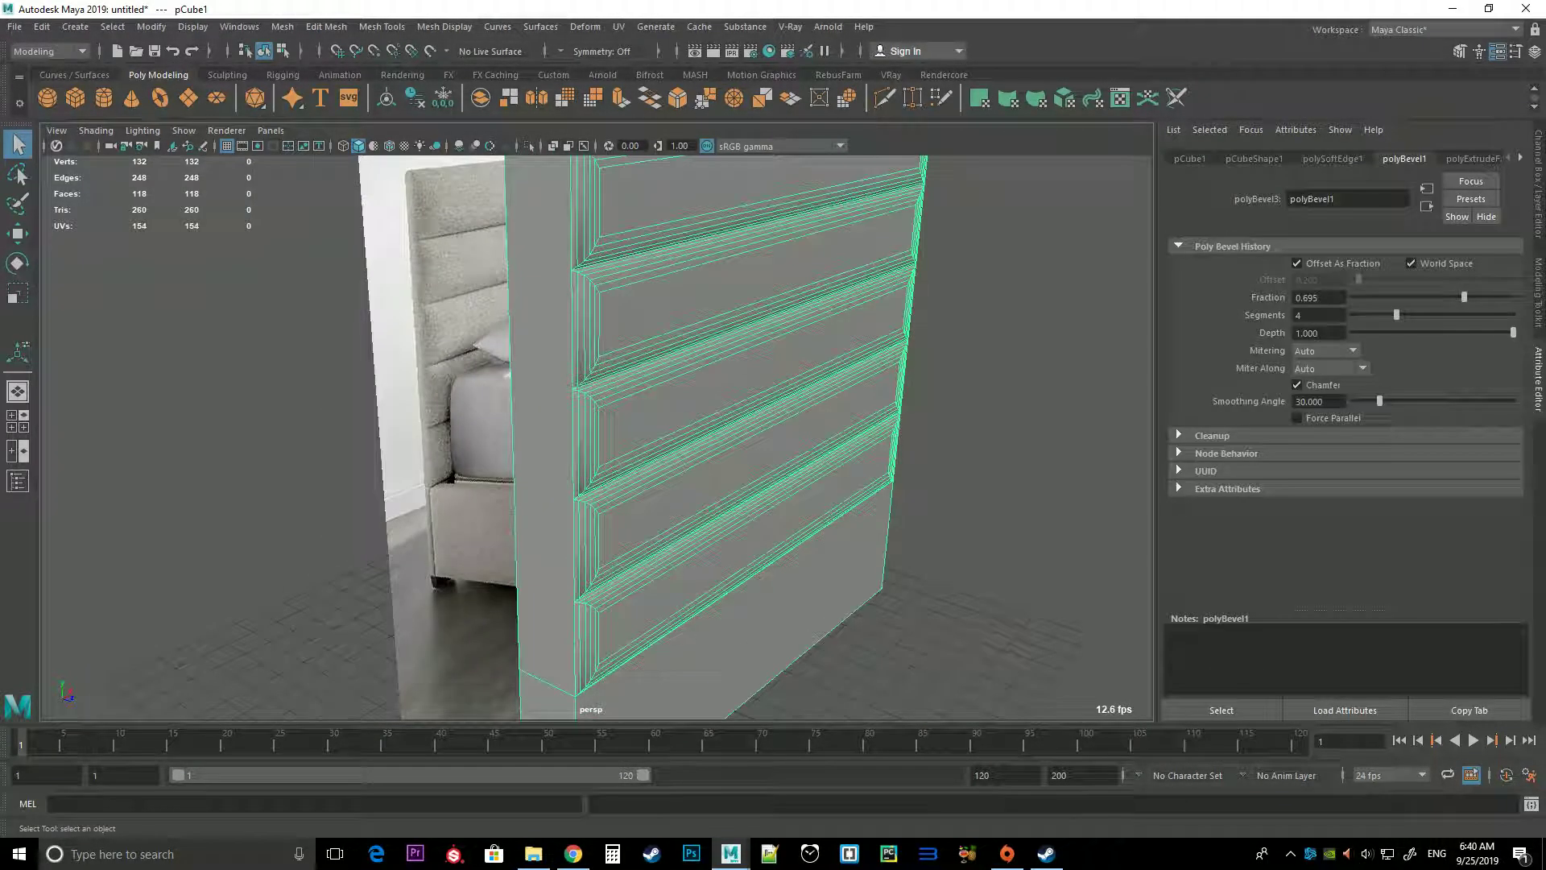
scroll(628, 439, down, 2)
right_drag(662, 306, 666, 325)
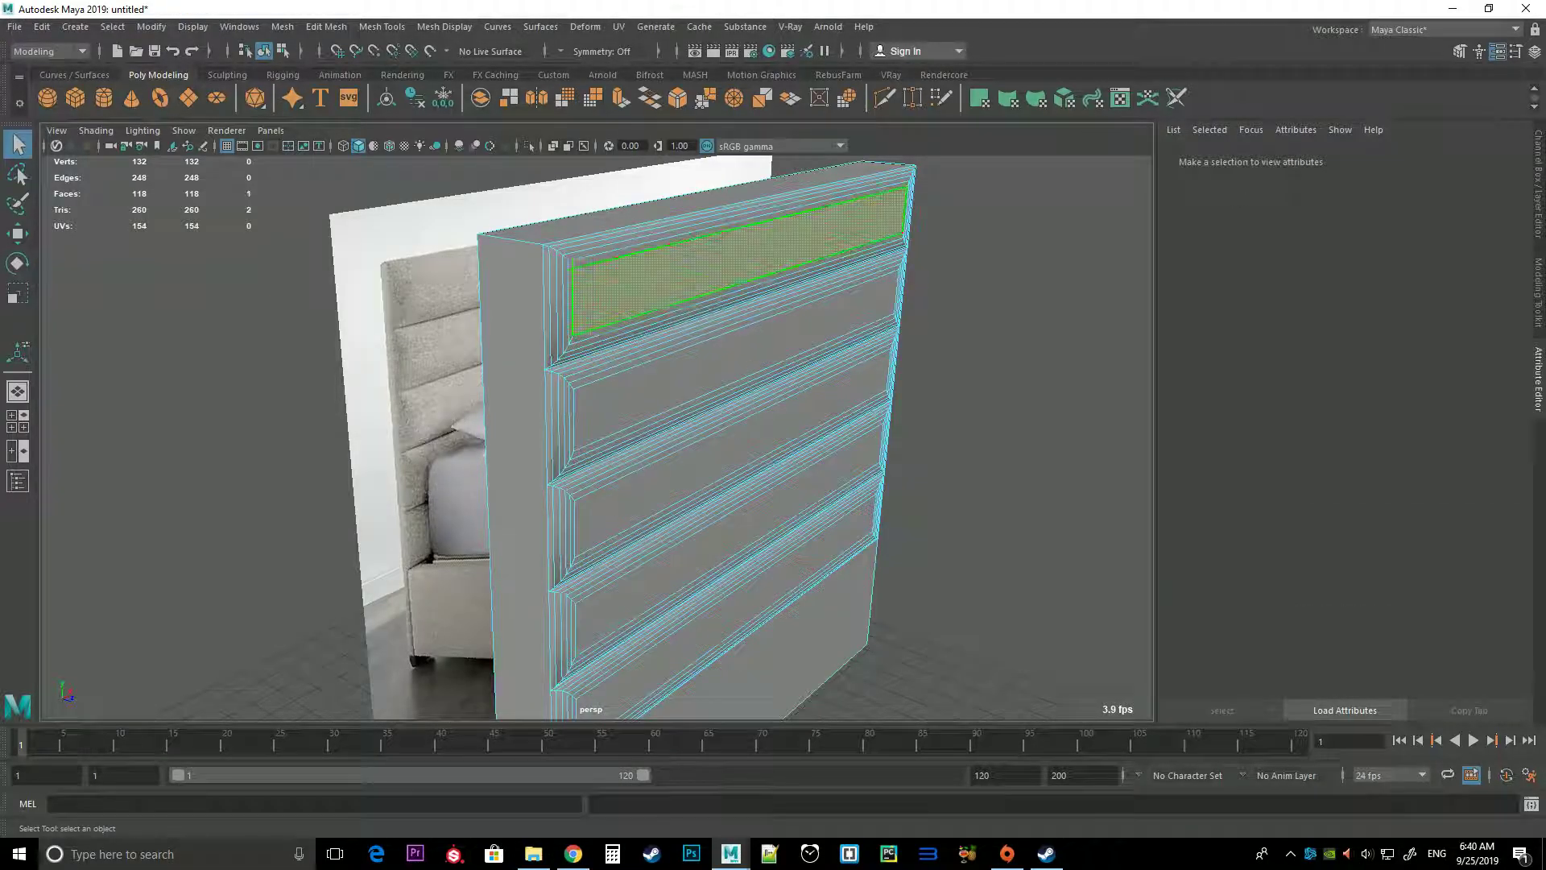
click(733, 233)
shift+click(725, 371)
shift+click(725, 415)
shift+click(725, 488)
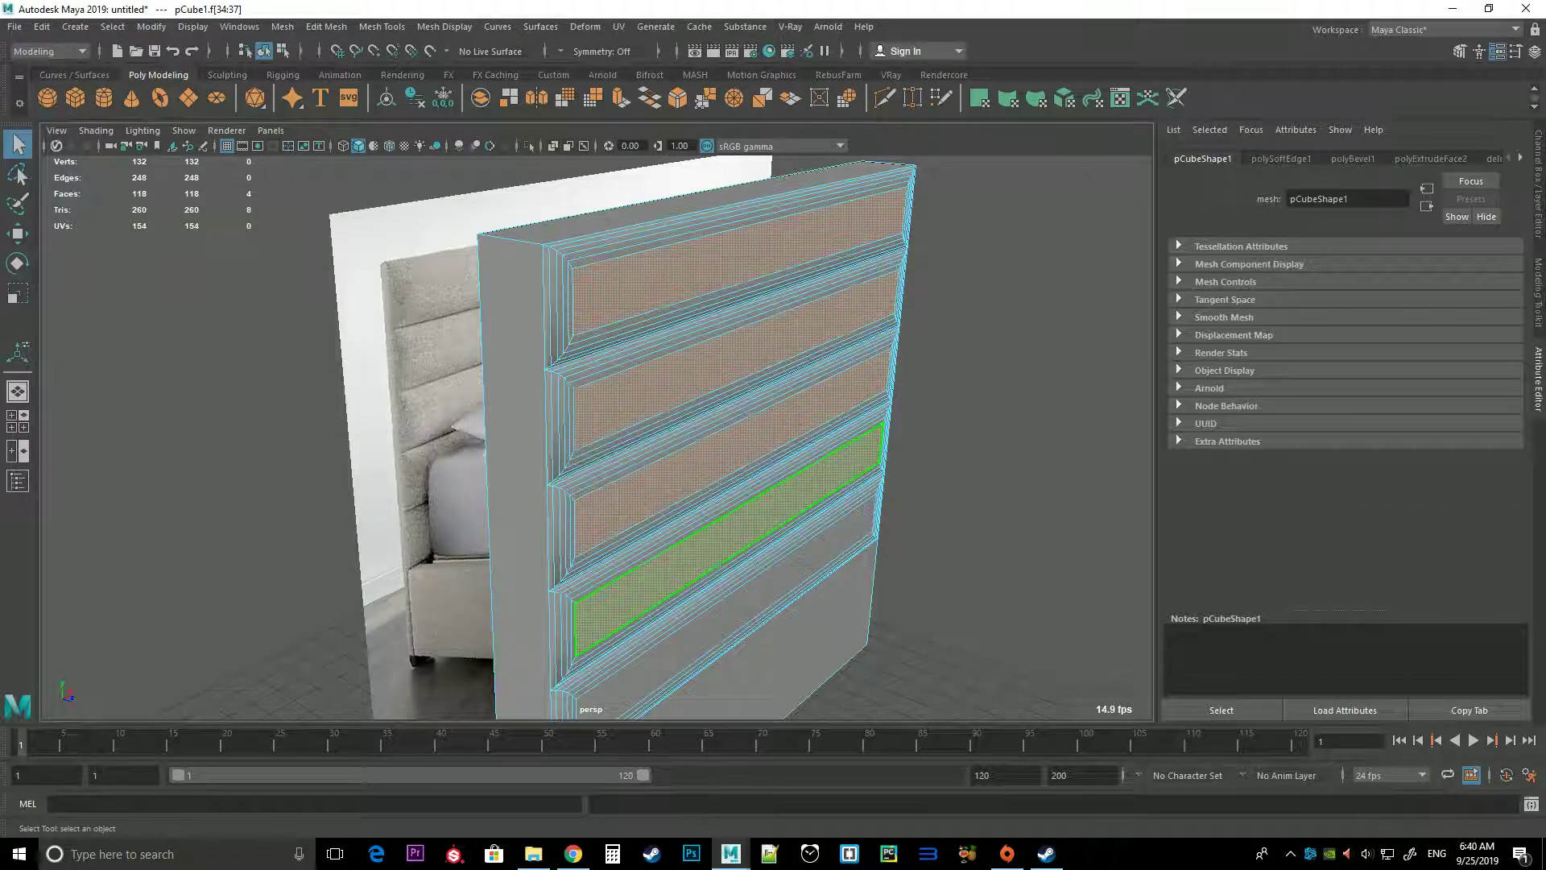
shift+click(724, 564)
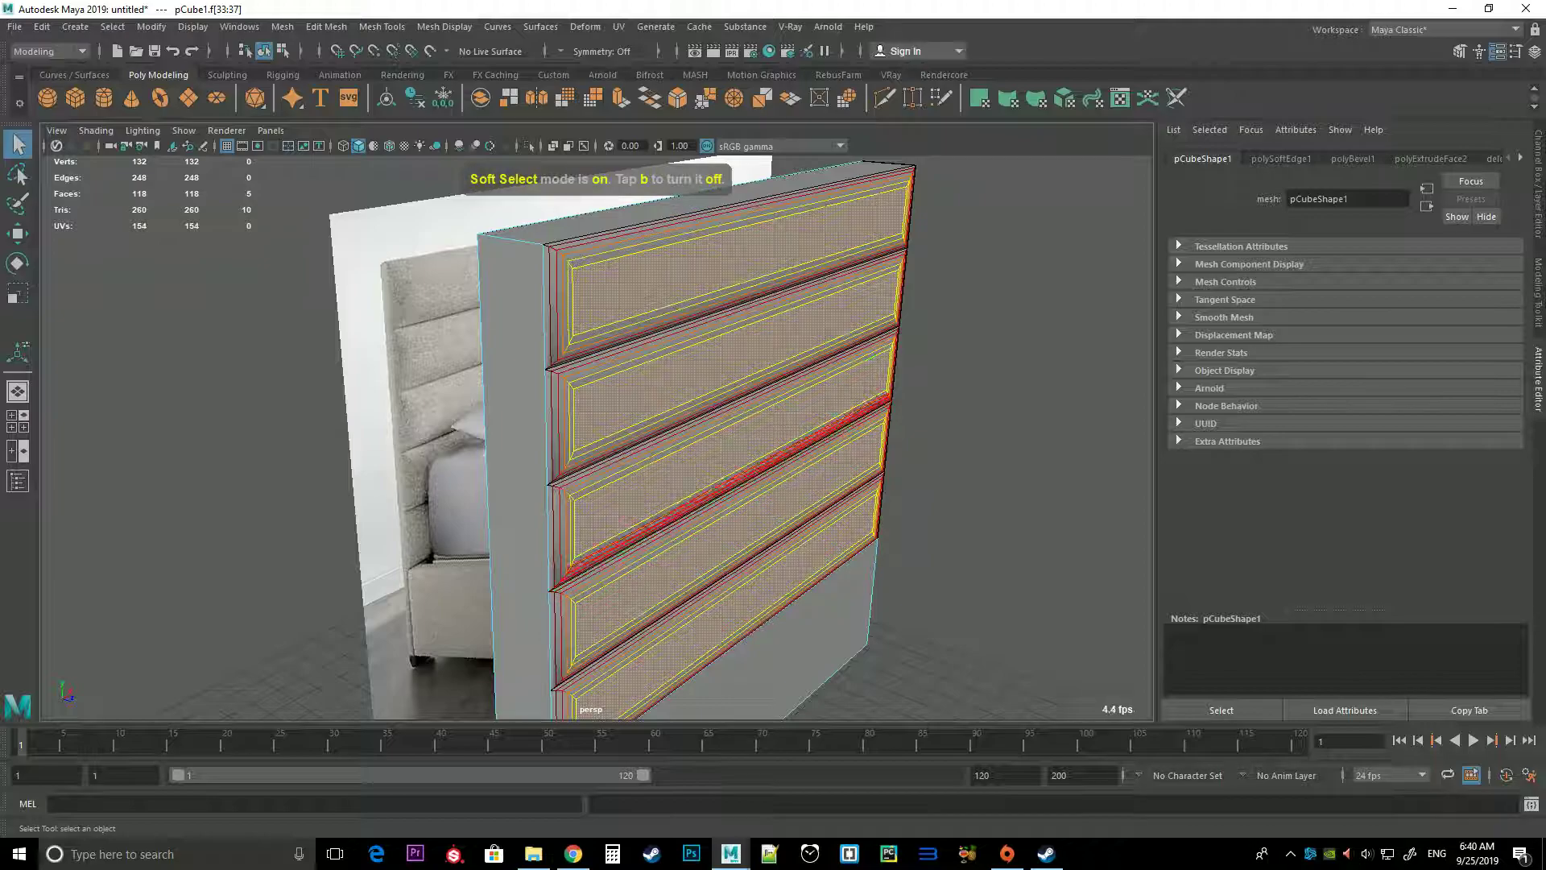
Push the five slat faces slightly forward with the Move tool, undoing an accidental extrude
key(w)
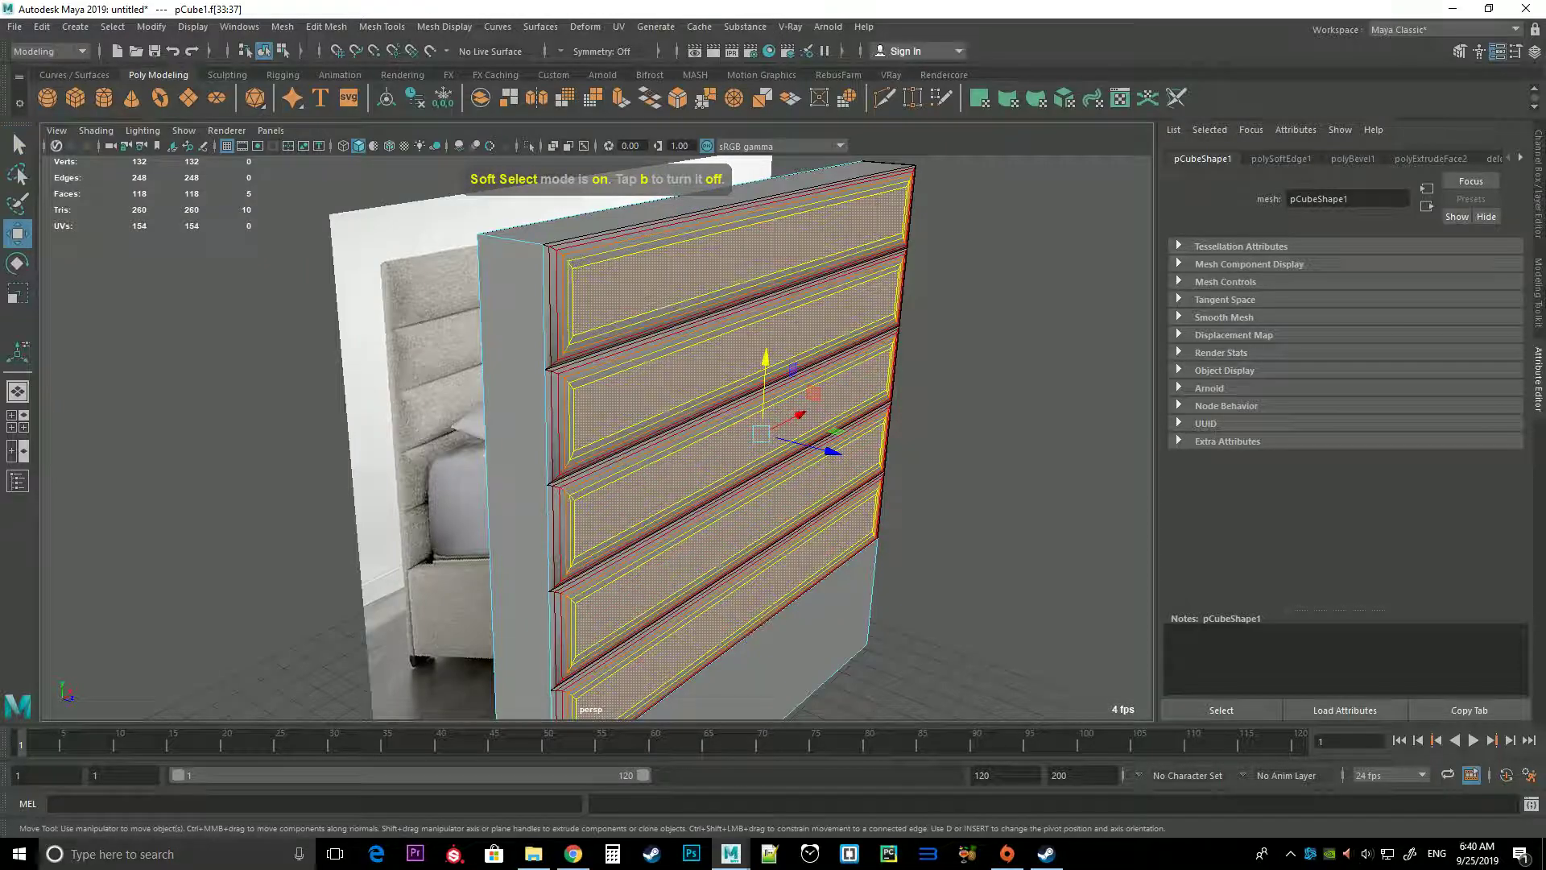
mouse_move(838, 454)
mouse_down()
mouse_move(866, 461)
mouse_move(835, 452)
mouse_up()
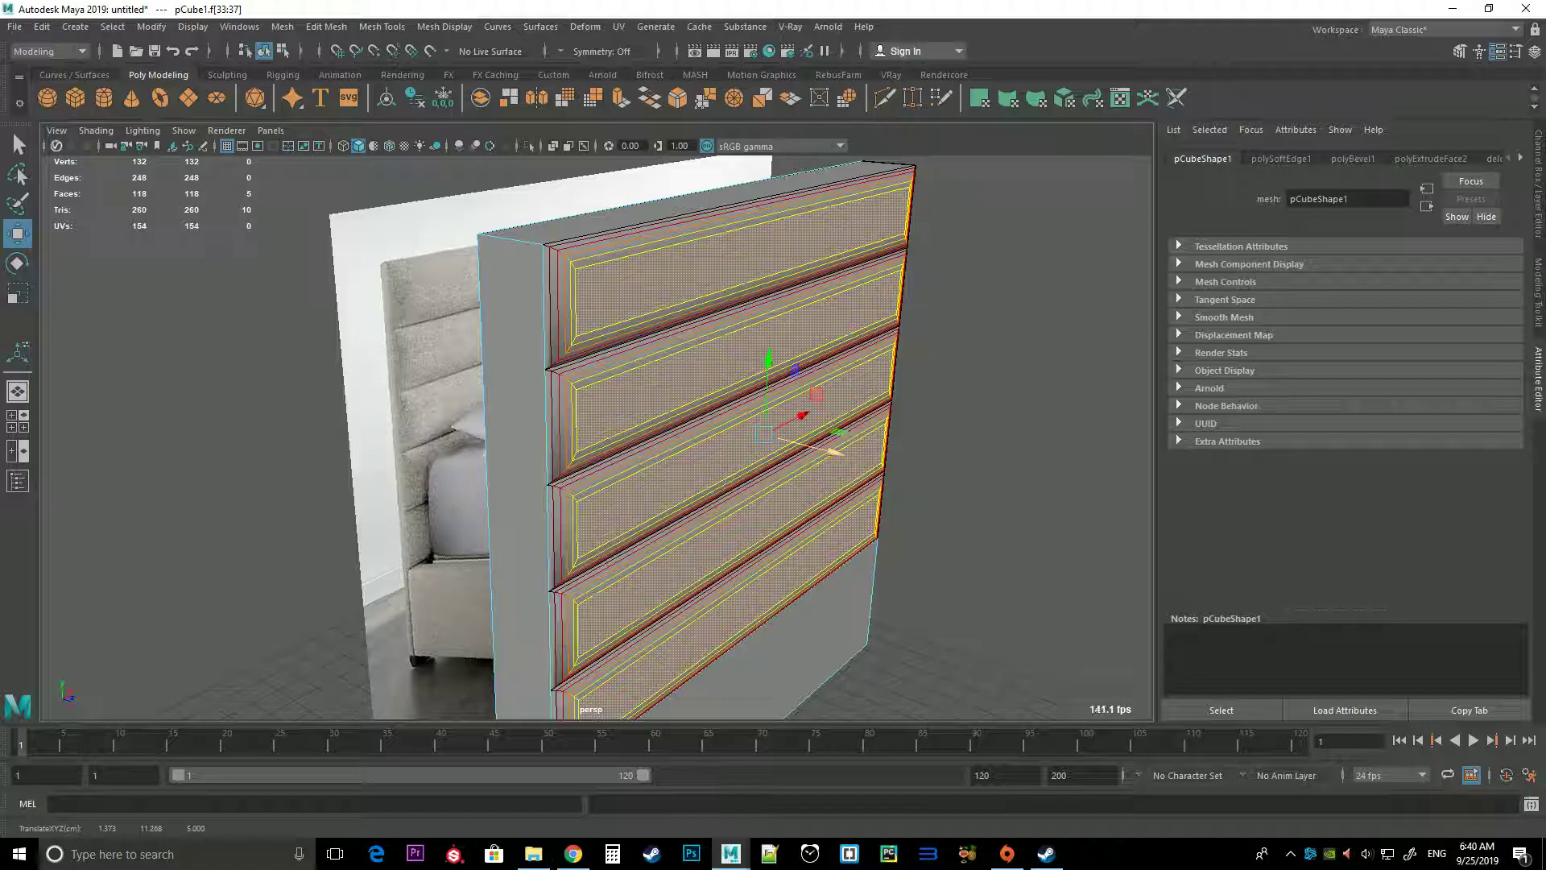
key(ctrl+e)
key(ctrl+z)
drag(837, 453, 820, 448)
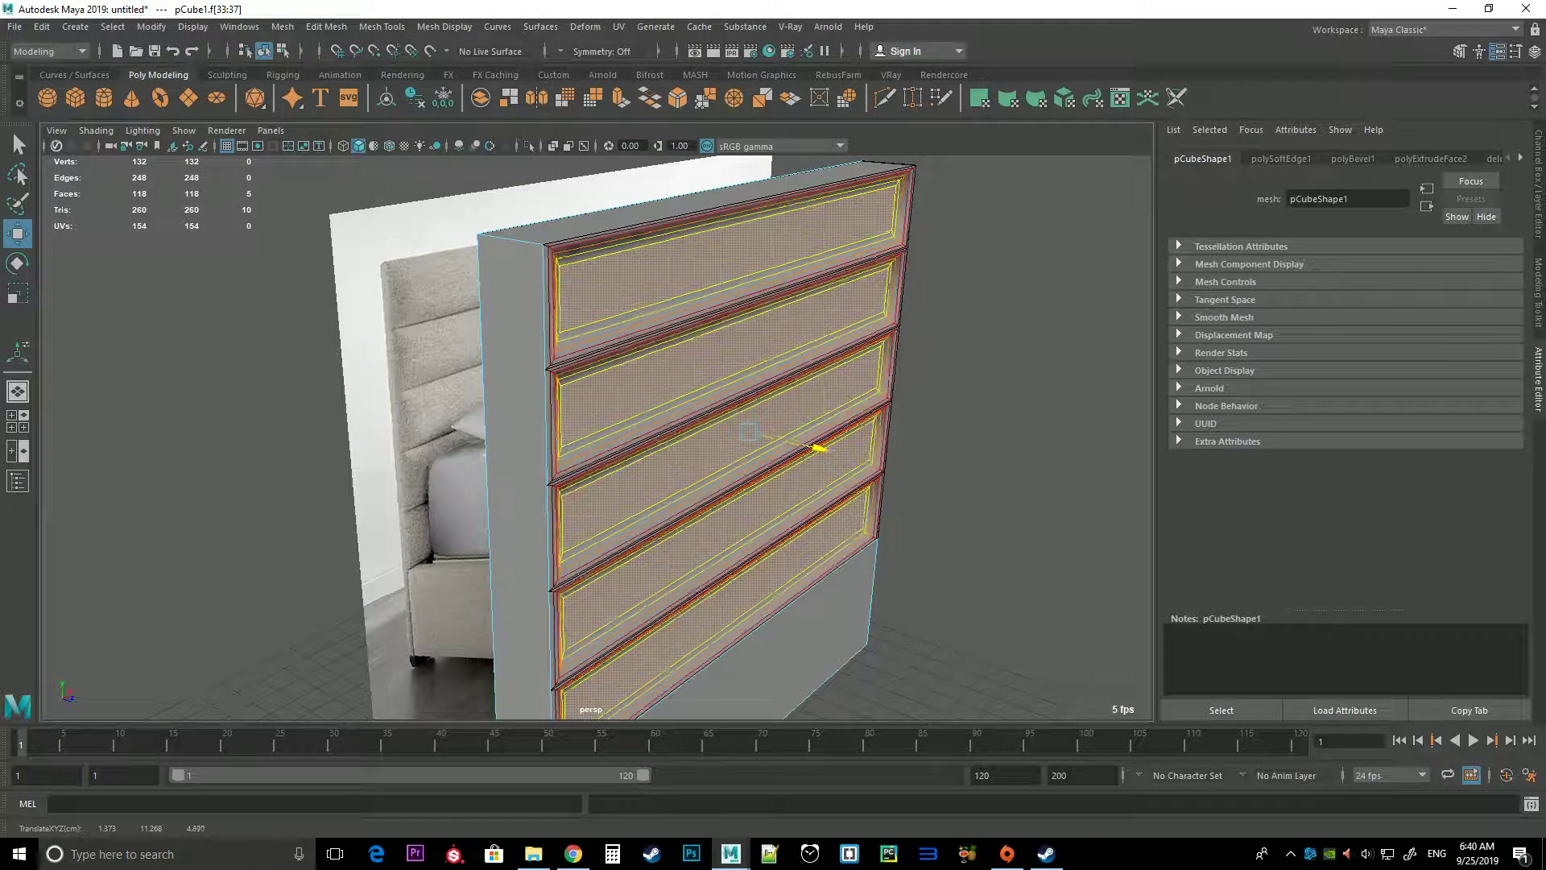
drag(820, 447, 838, 452)
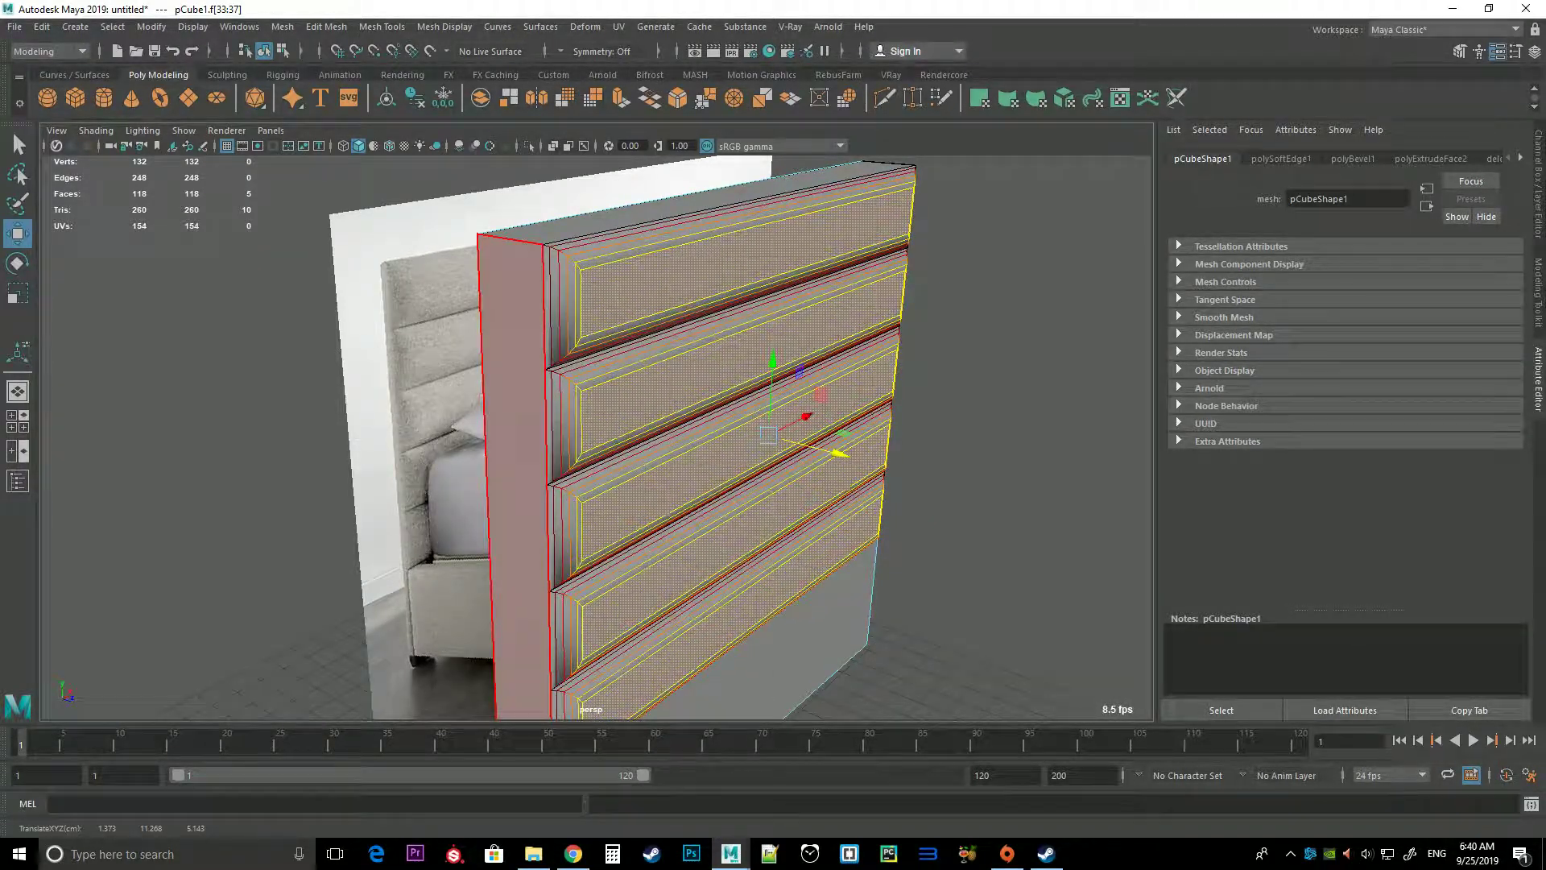
Return to object selection, review the padded slats from the front, and clear the selection
right_drag(540, 330, 614, 259)
click(1007, 403)
alt+drag(725, 402, 805, 386)
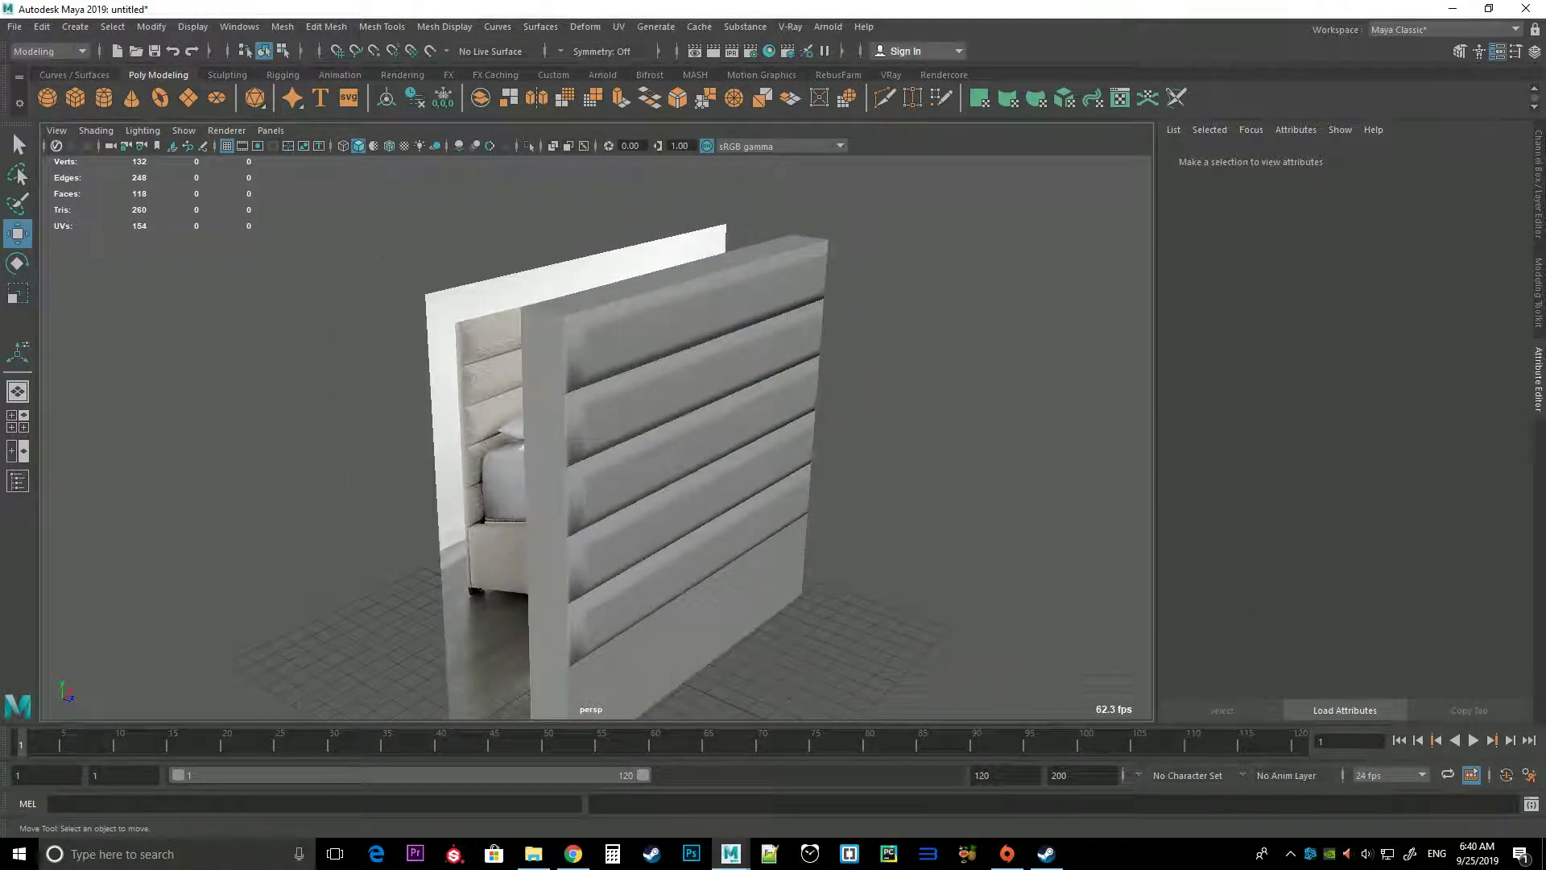
alt+drag(645, 402, 524, 403)
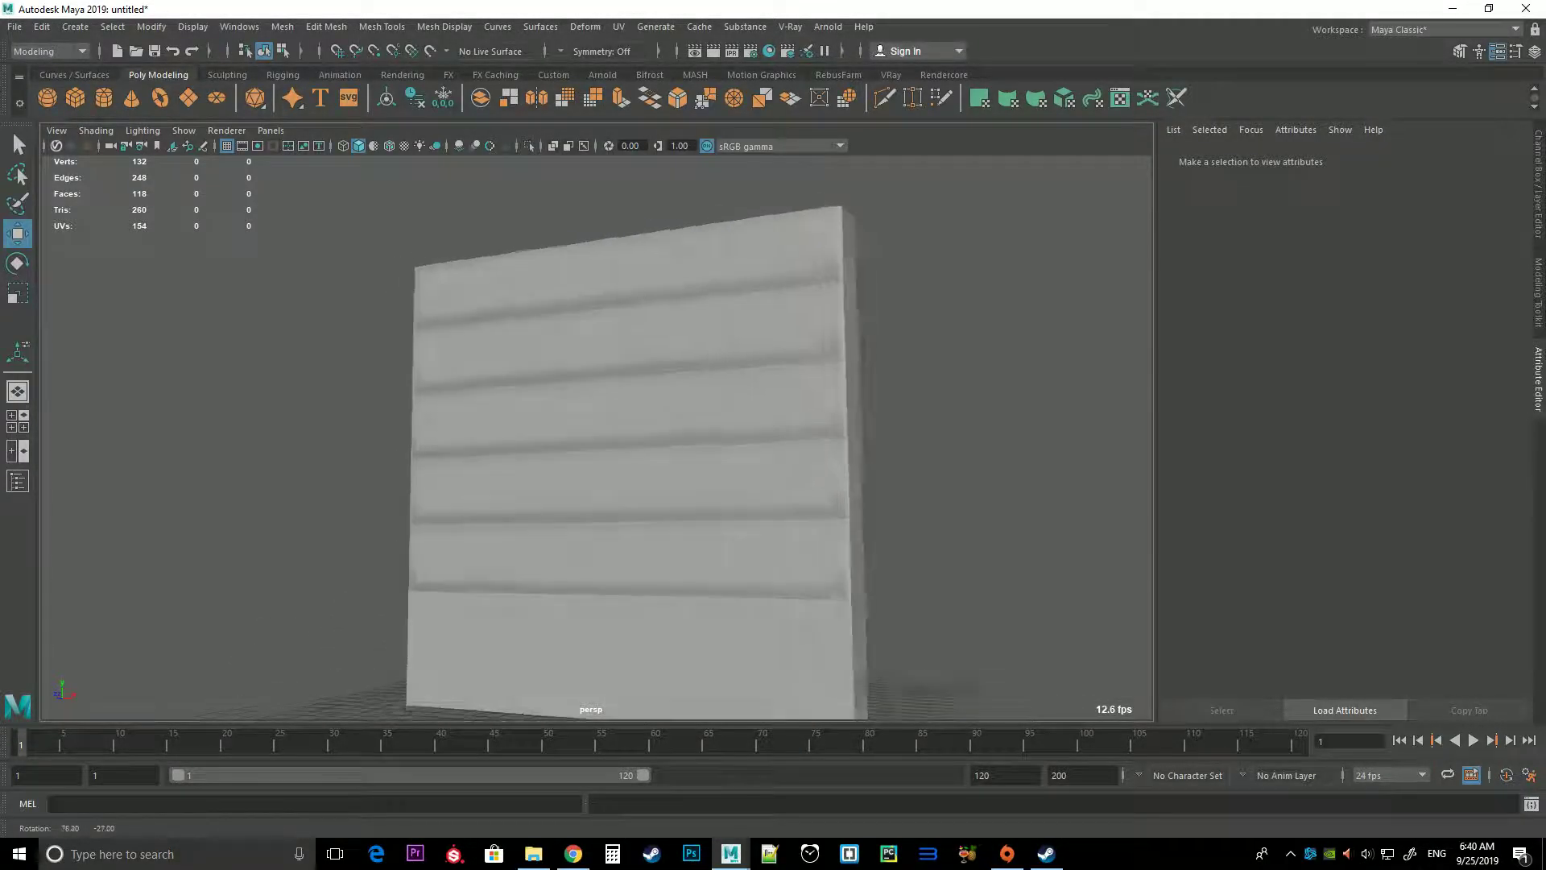
key(ctrl+z)
shift+click(564, 484)
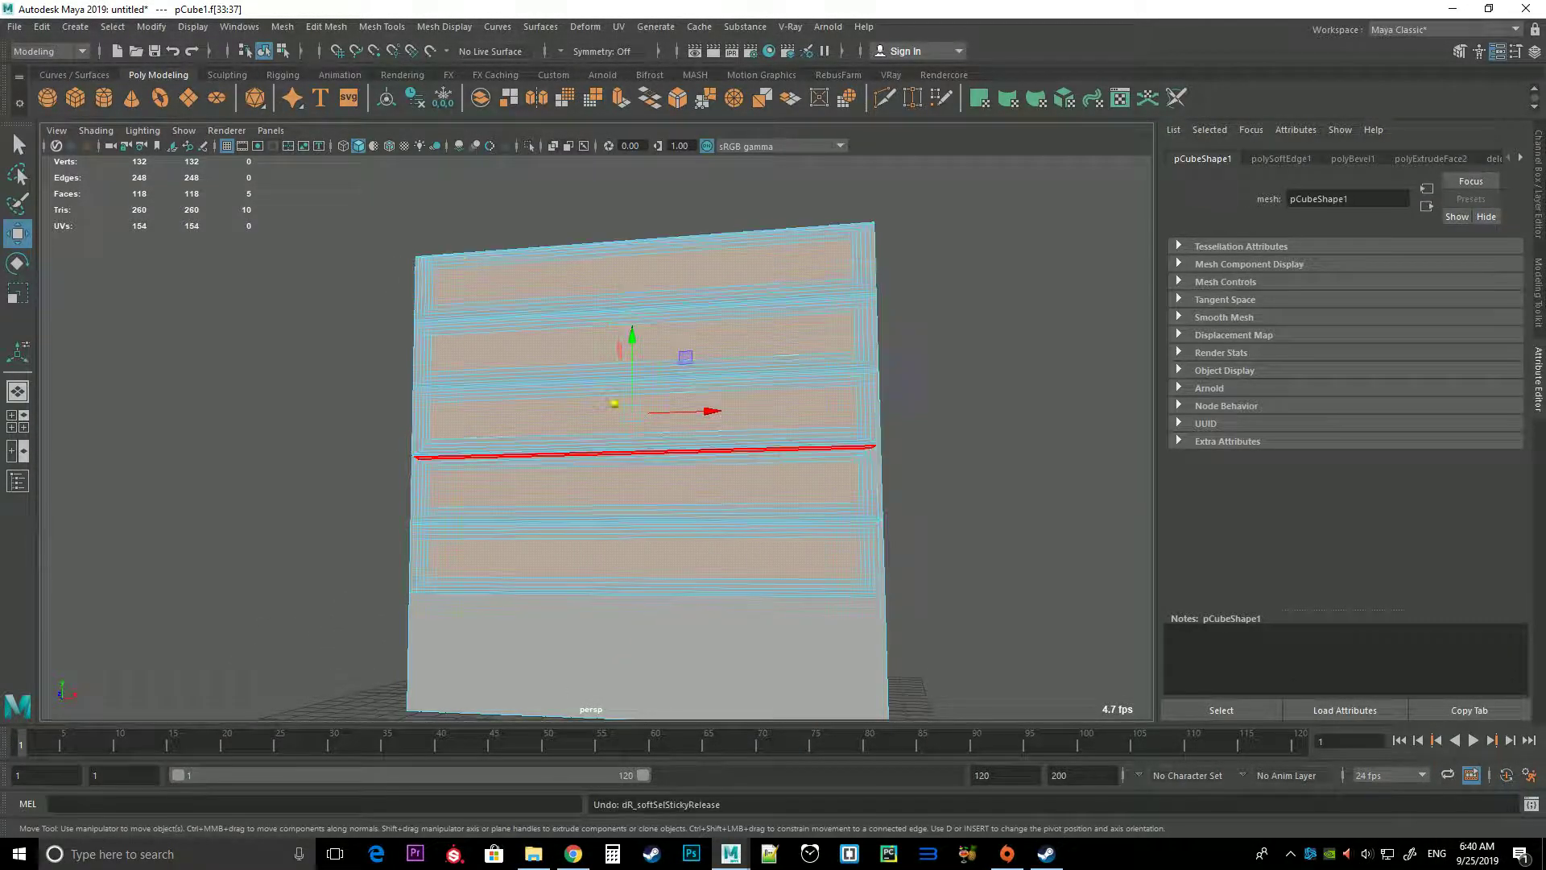
right_click(477, 293)
click(556, 270)
alt+drag(645, 402, 524, 403)
click(1007, 483)
scroll(596, 439, up, 2)
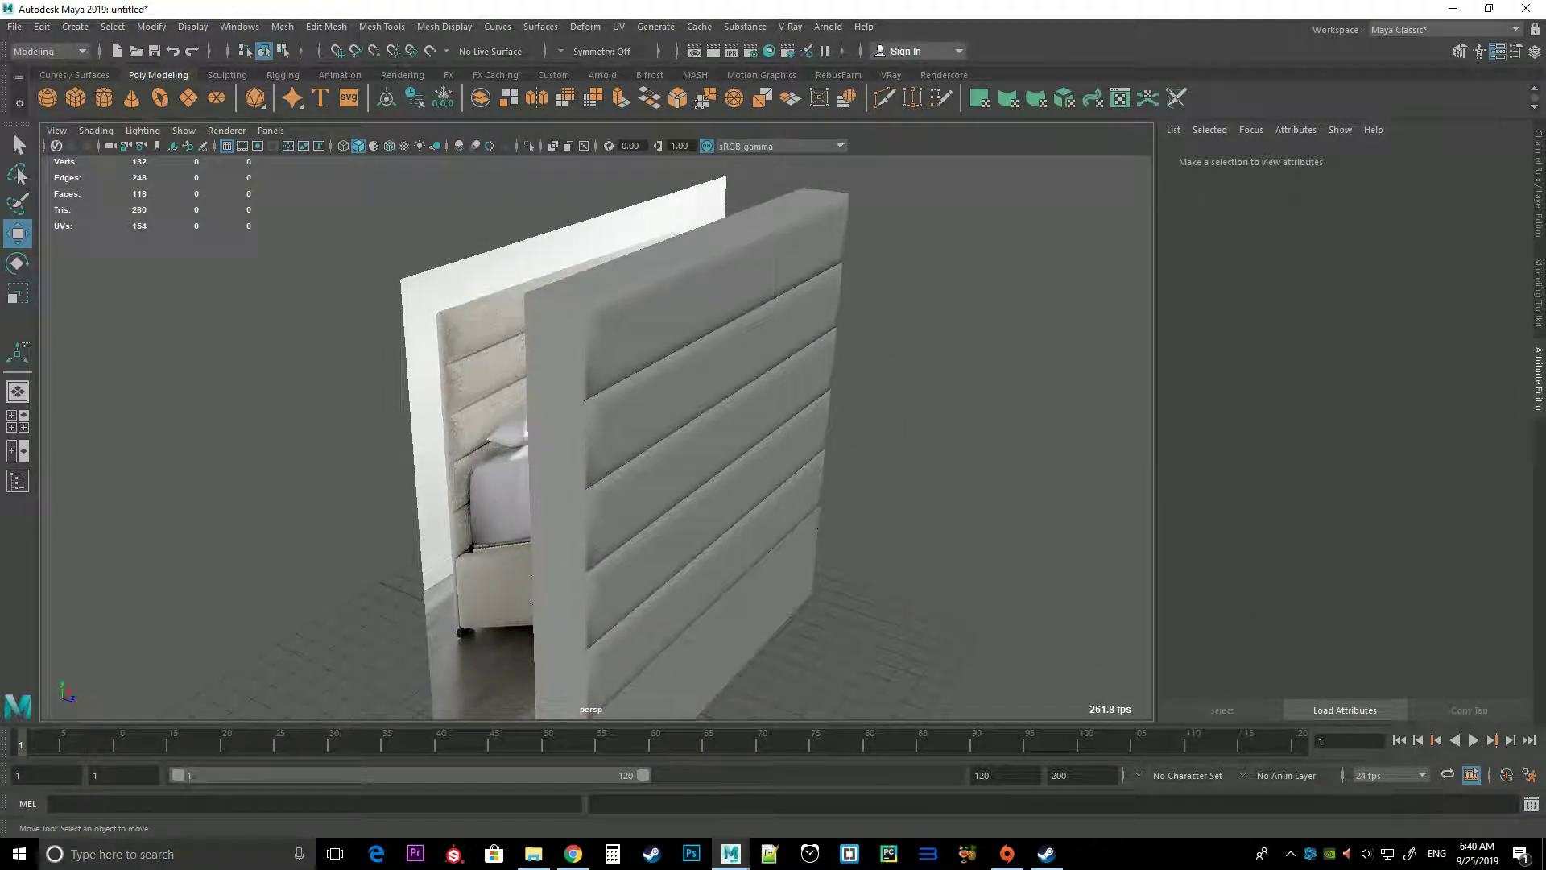
Select the narrow bottom end face of the headboard panel
click(684, 443)
scroll(636, 439, up, 3)
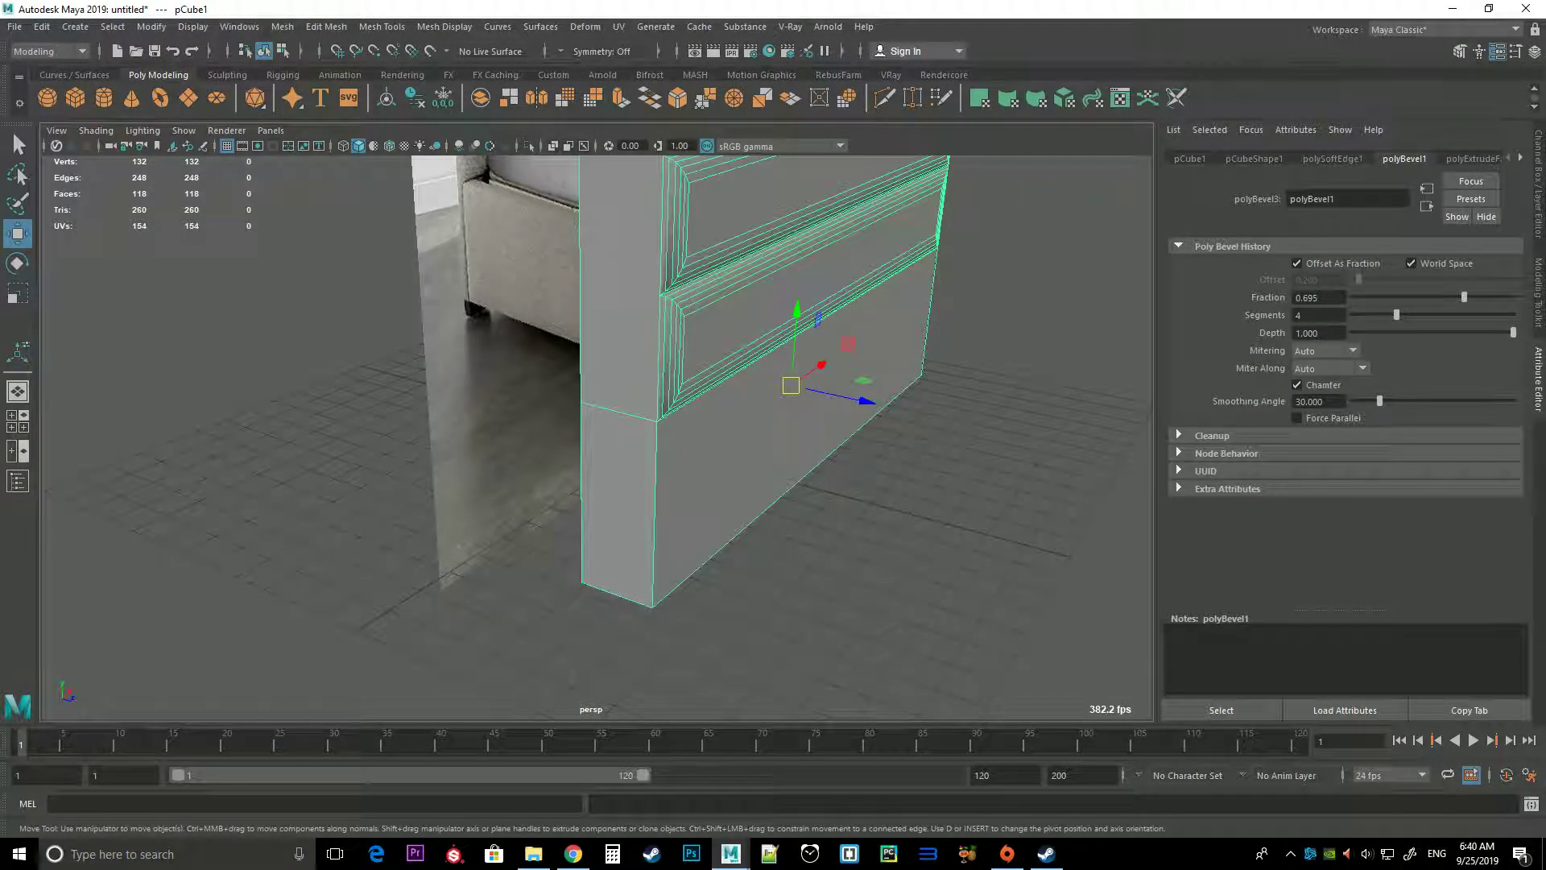
alt+drag(725, 403, 773, 386)
scroll(805, 387, up, 2)
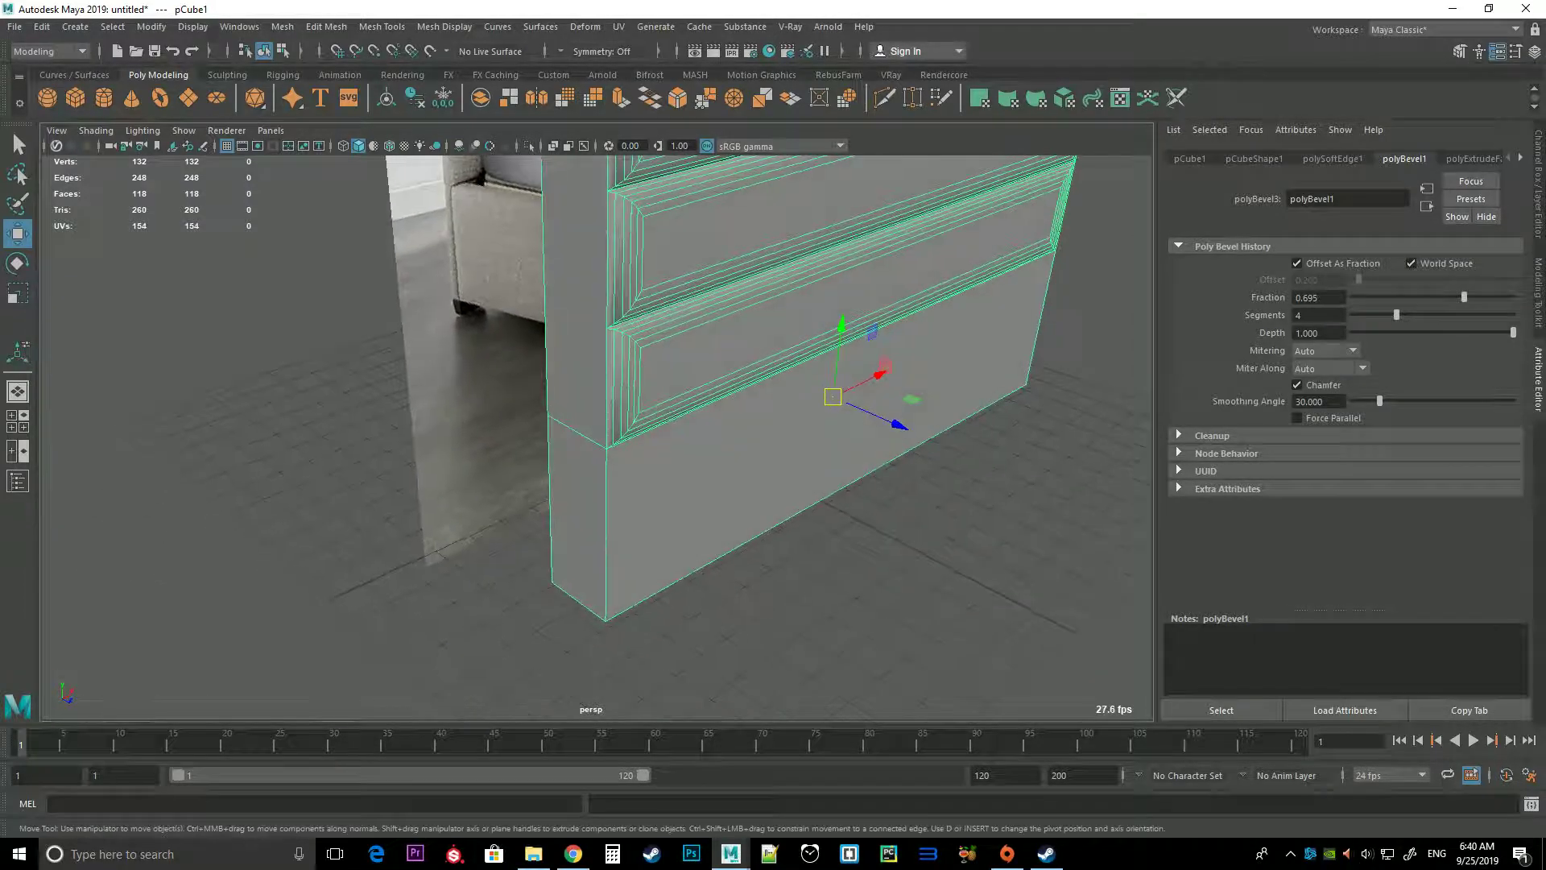
right_drag(679, 354, 684, 394)
click(805, 483)
alt+drag(805, 484, 854, 484)
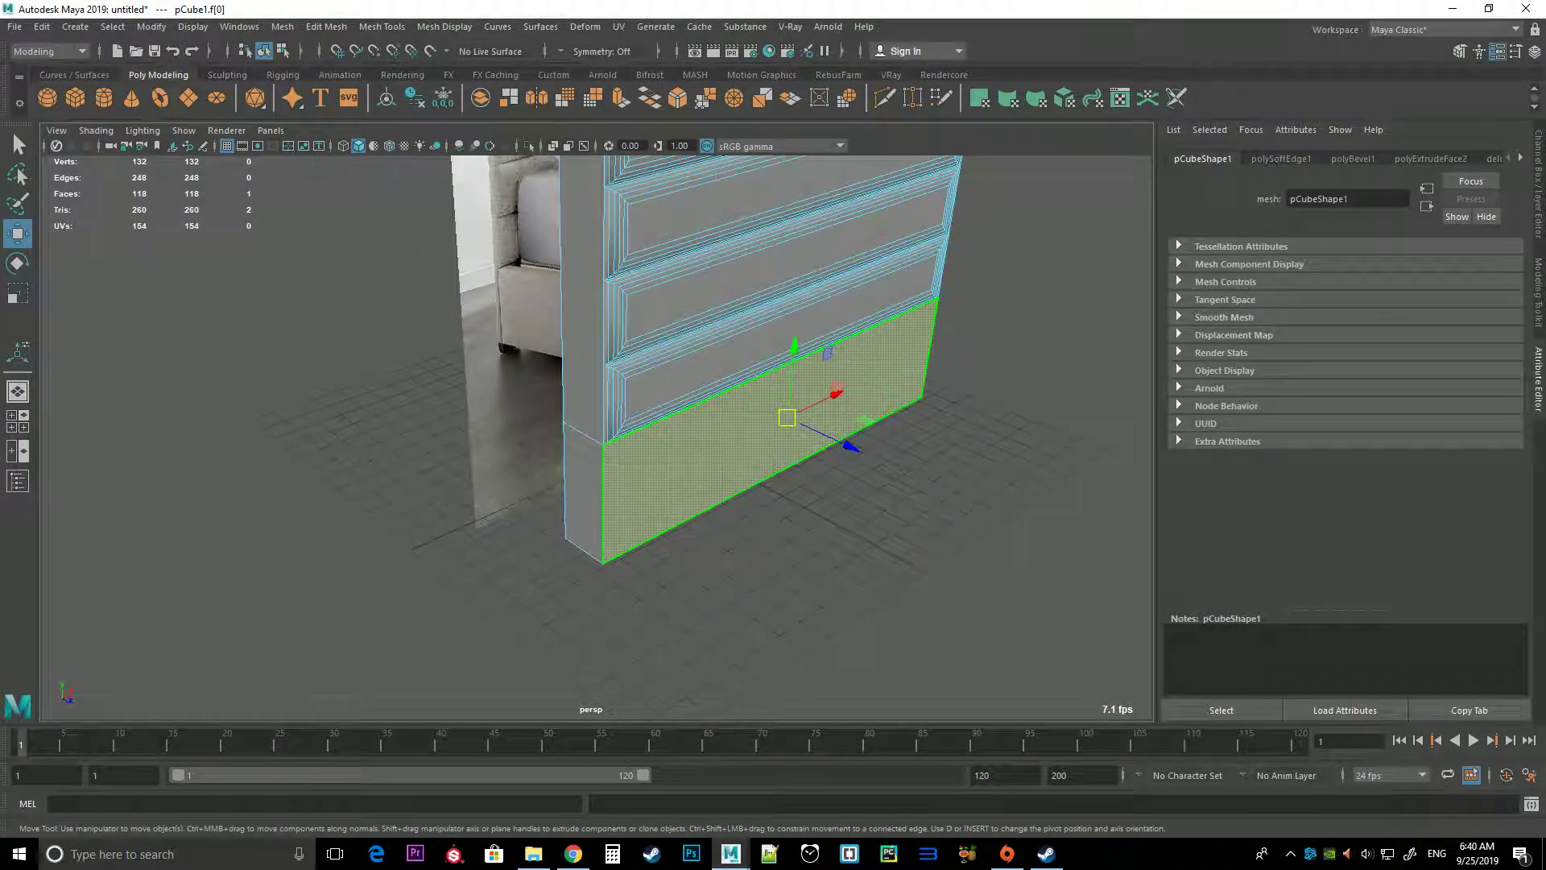
Extrude the bottom end face, keeping it selected
key(ctrl+e)
scroll(798, 383, up, 3)
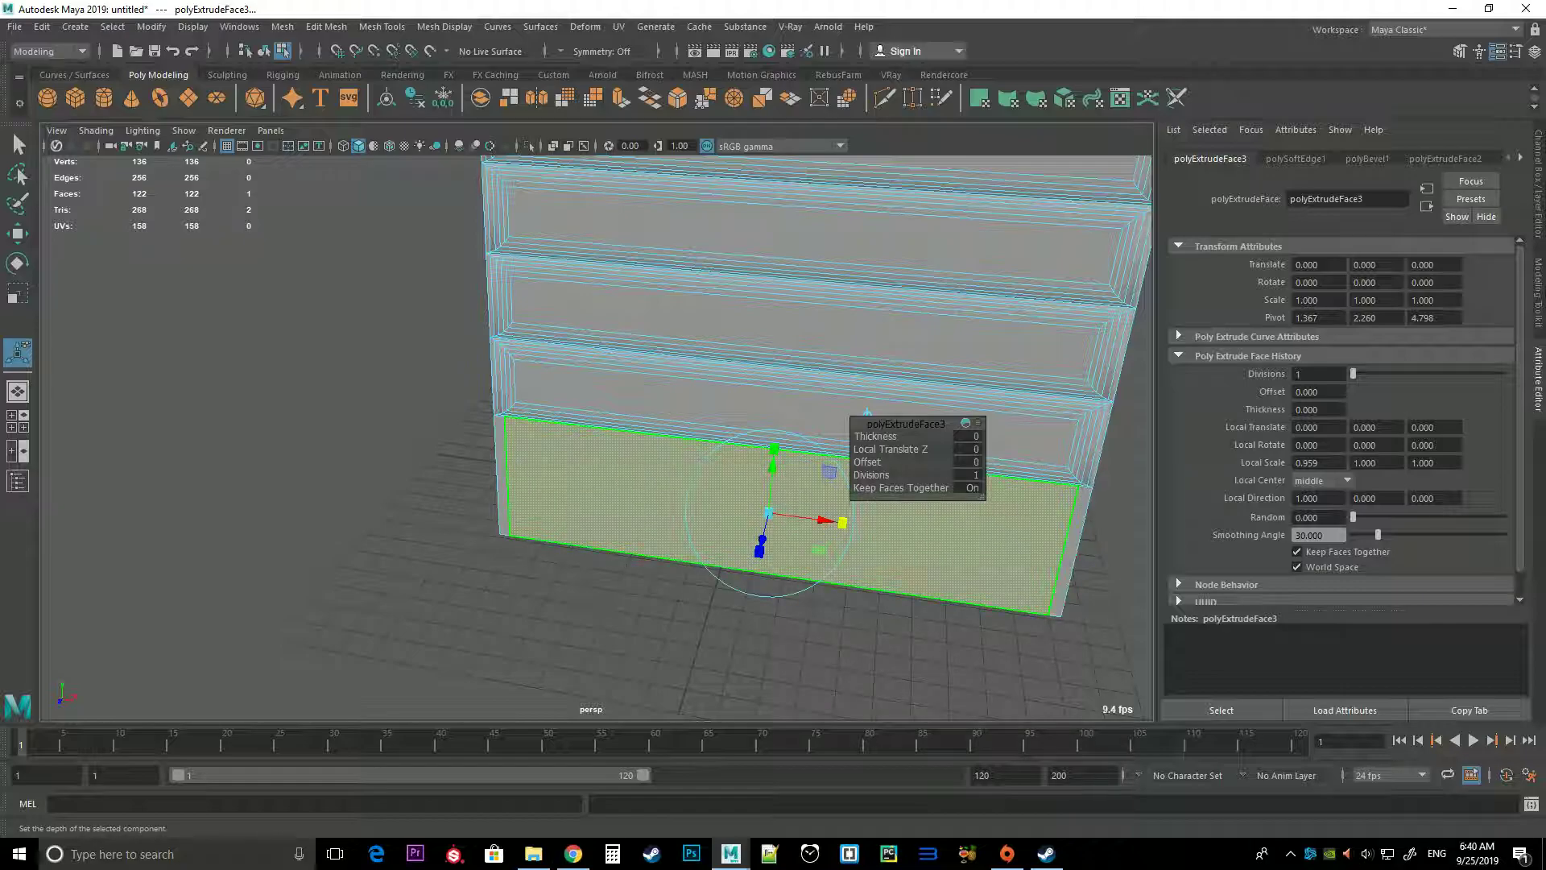
key(t)
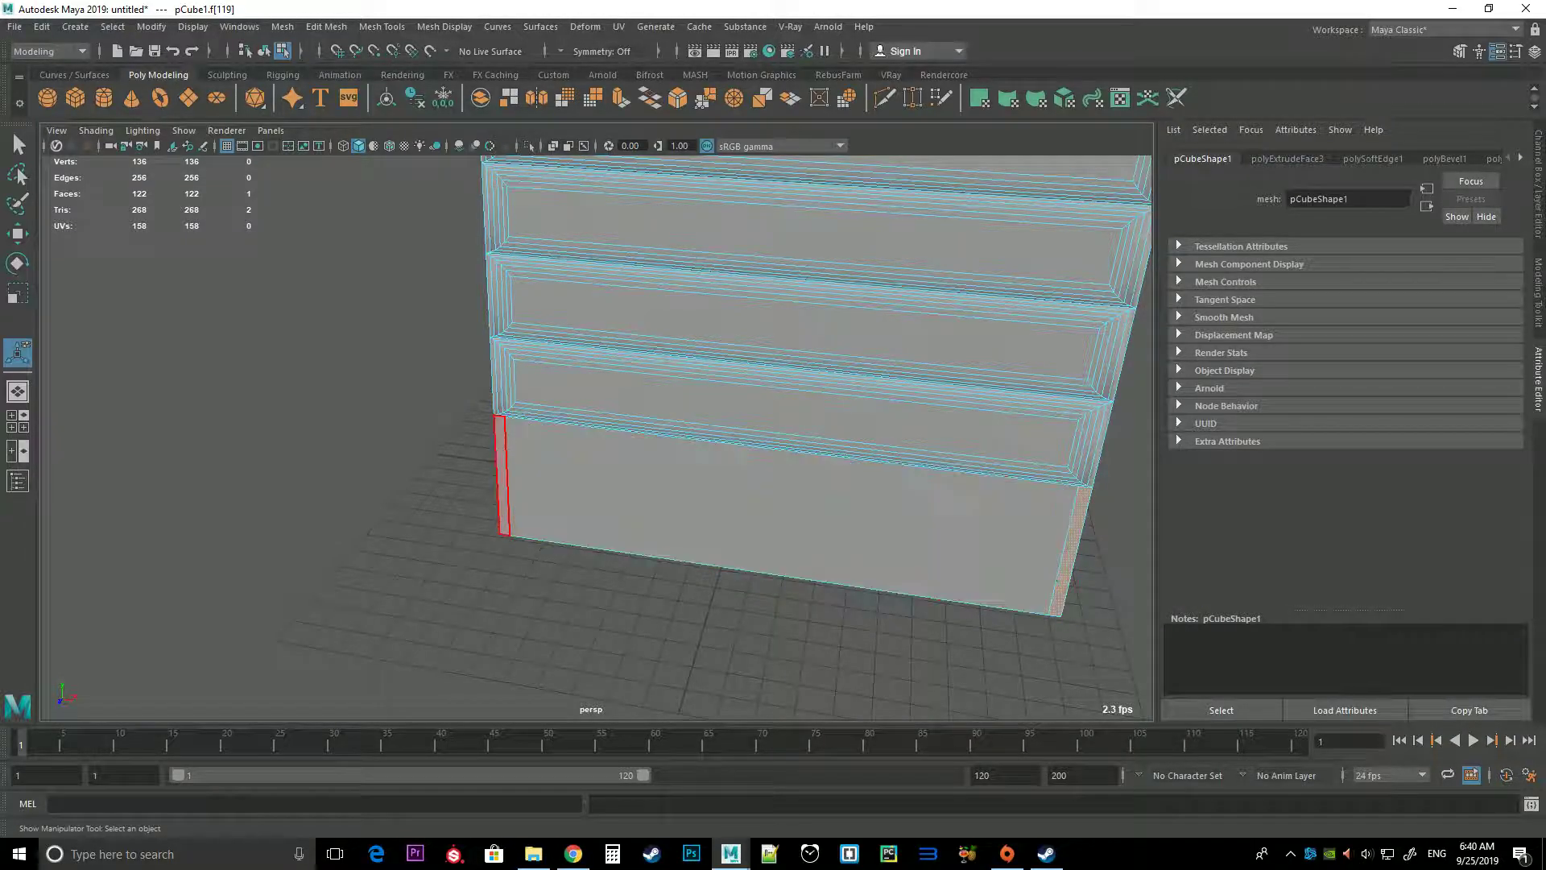
scroll(596, 435, down, 5)
Extrude the lower end face with Edit Mesh > Extrude, offsetting it 0.1 along local Z
alt+drag(596, 434, 725, 419)
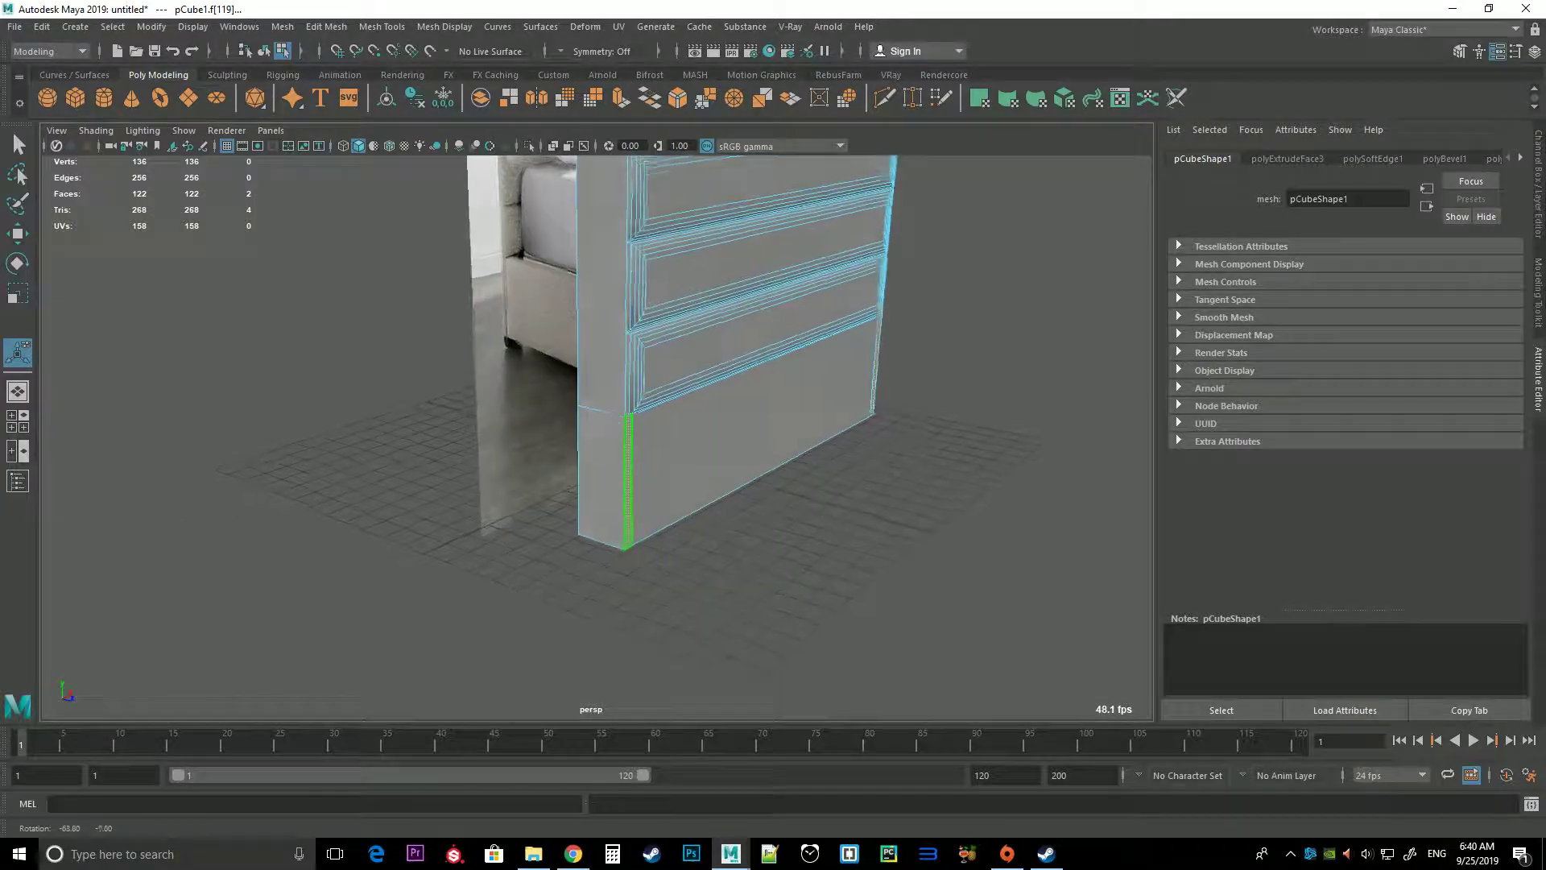
scroll(596, 435, up, 2)
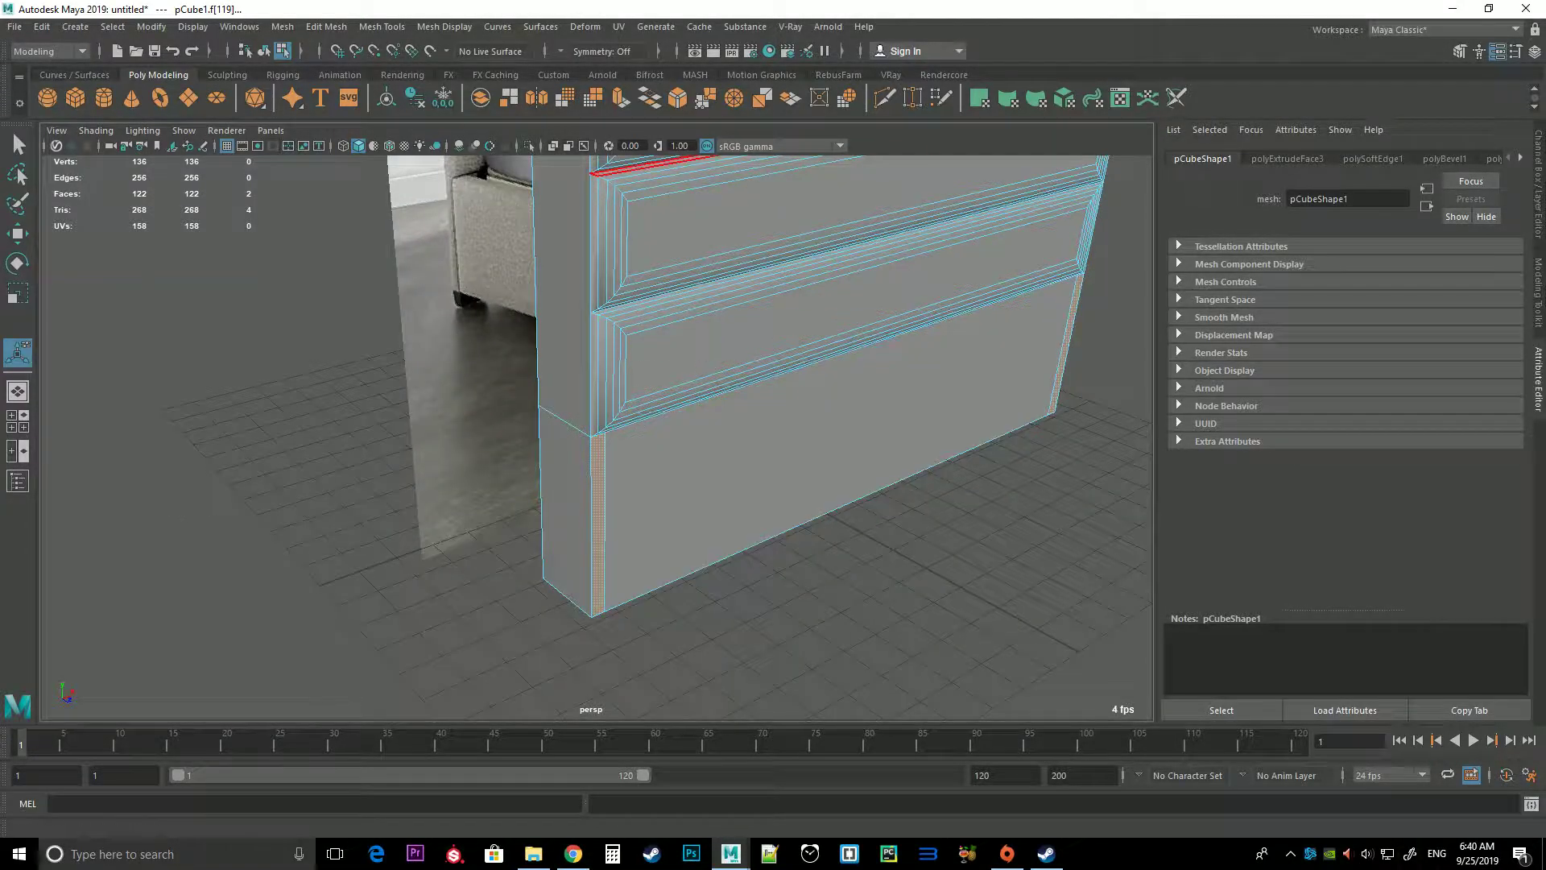
click(621, 98)
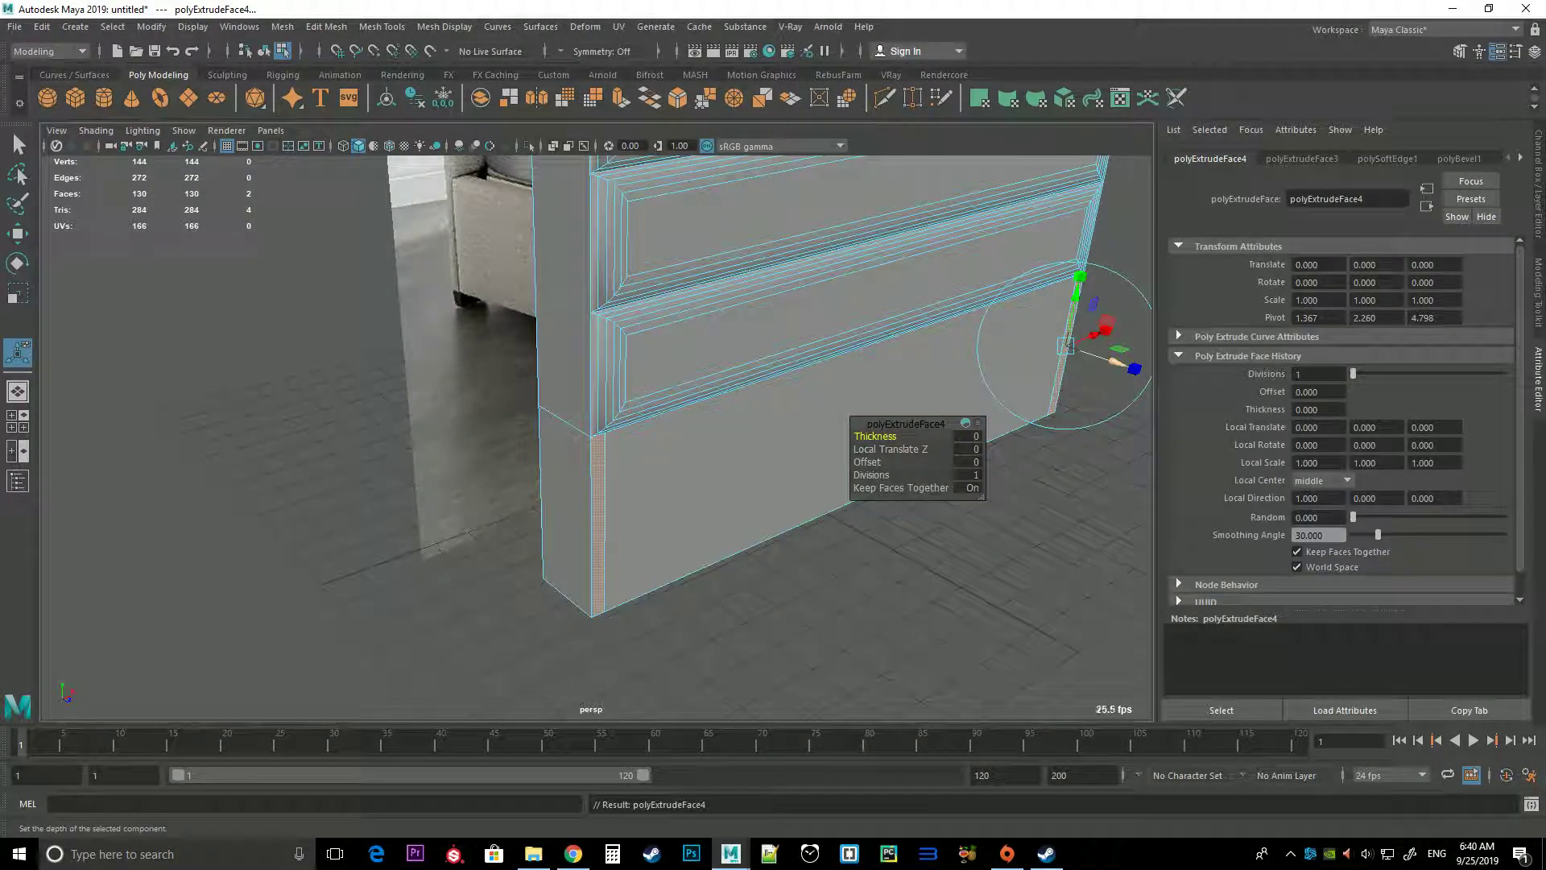
drag(1128, 367, 1121, 363)
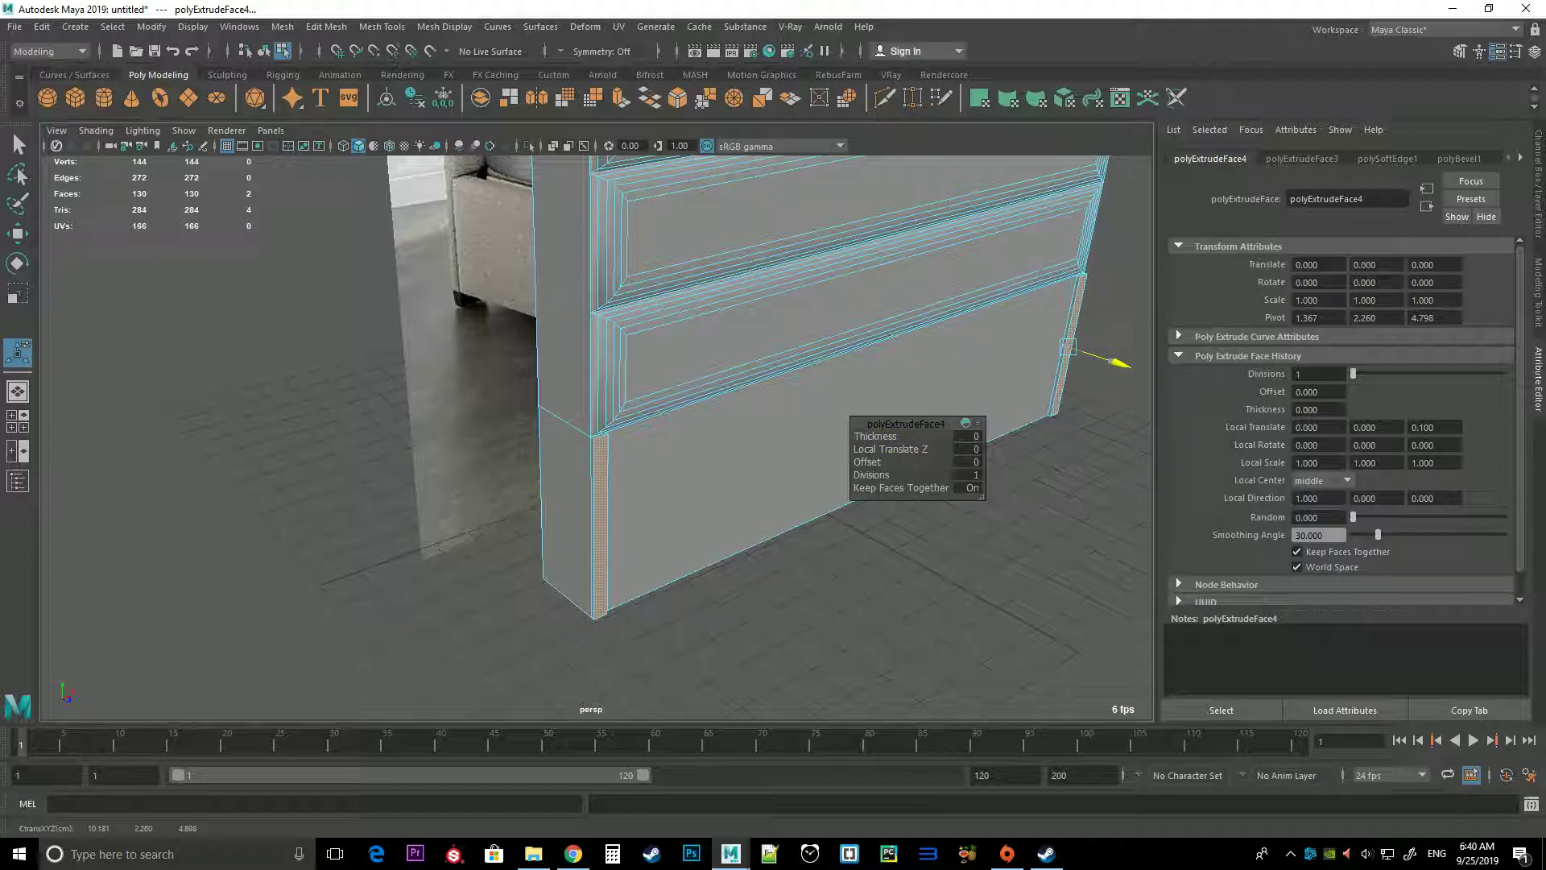
scroll(596, 435, up, 3)
scroll(596, 435, down, 3)
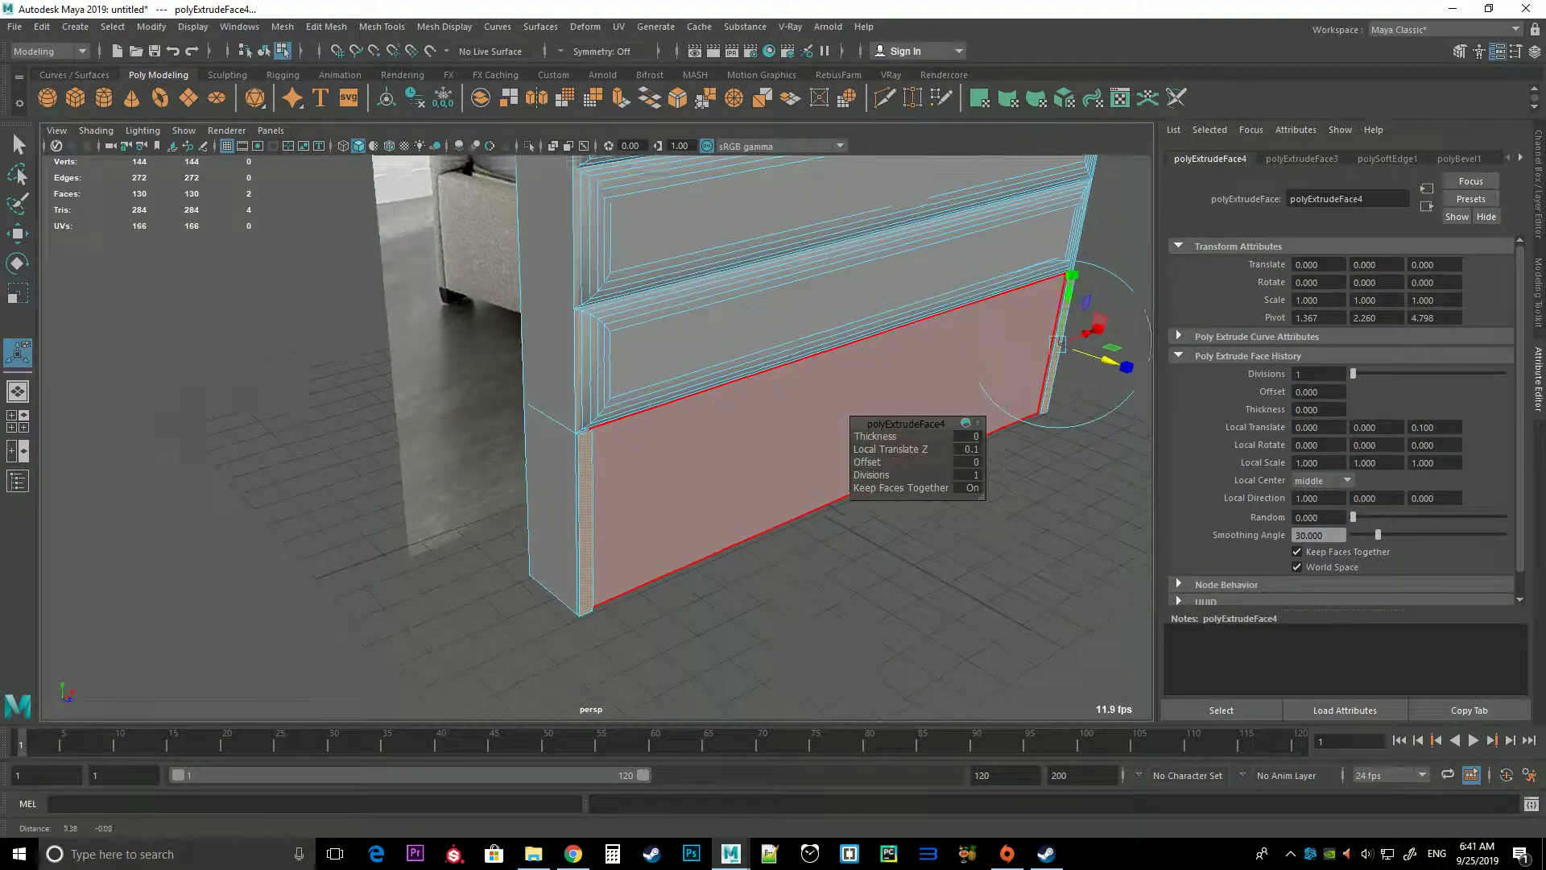
scroll(596, 435, up, 4)
scroll(596, 435, down, 2)
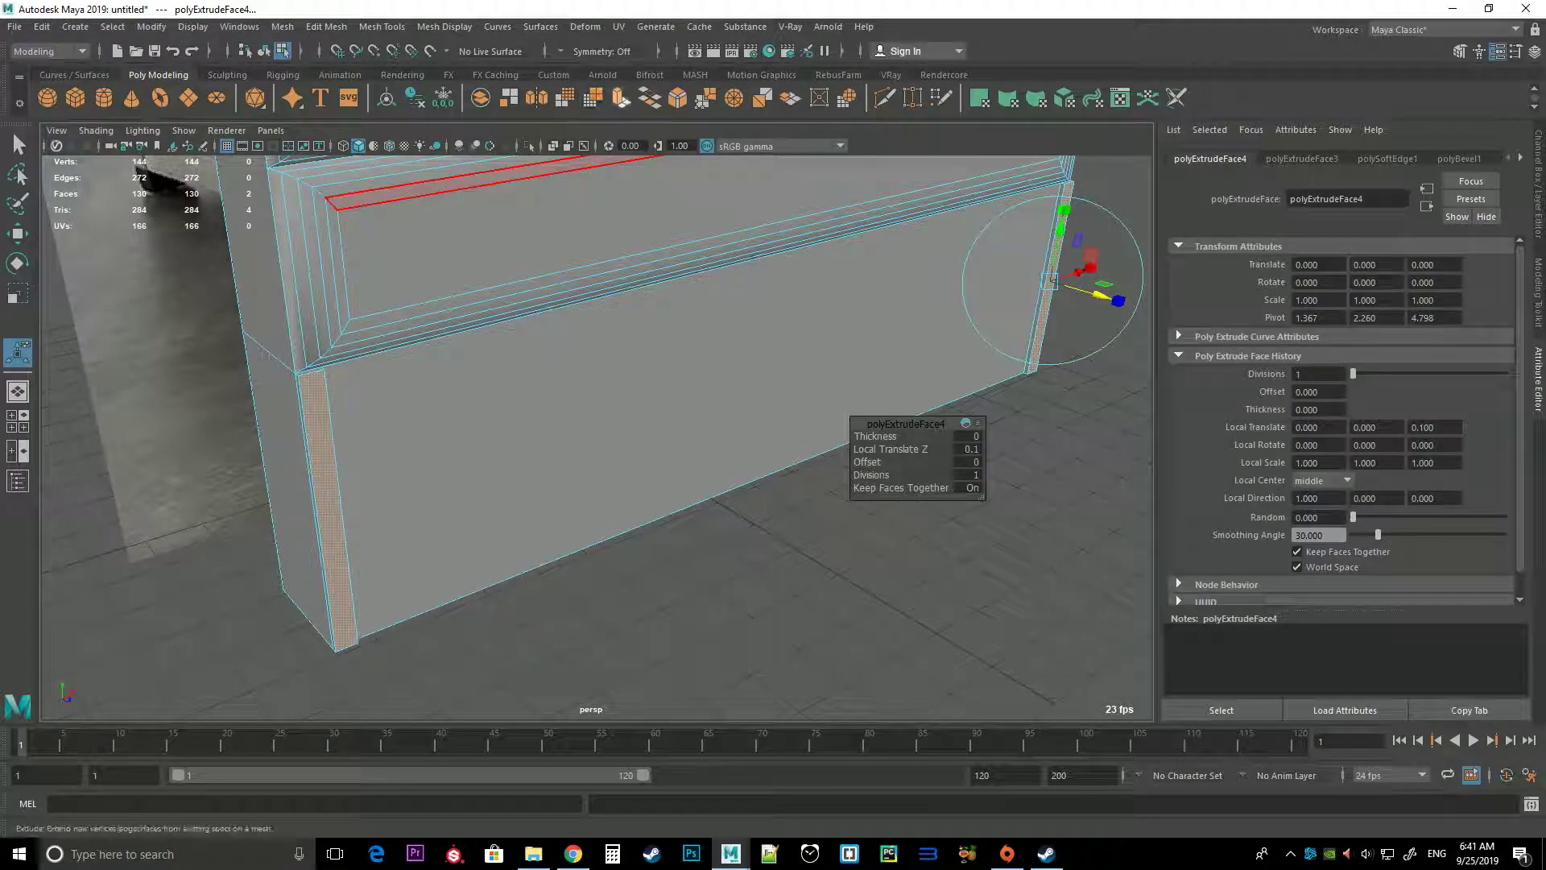
scroll(954, 246, down, 4)
Extrude the face again and pull it out 24.843 units into long side boards
key(ctrl+e)
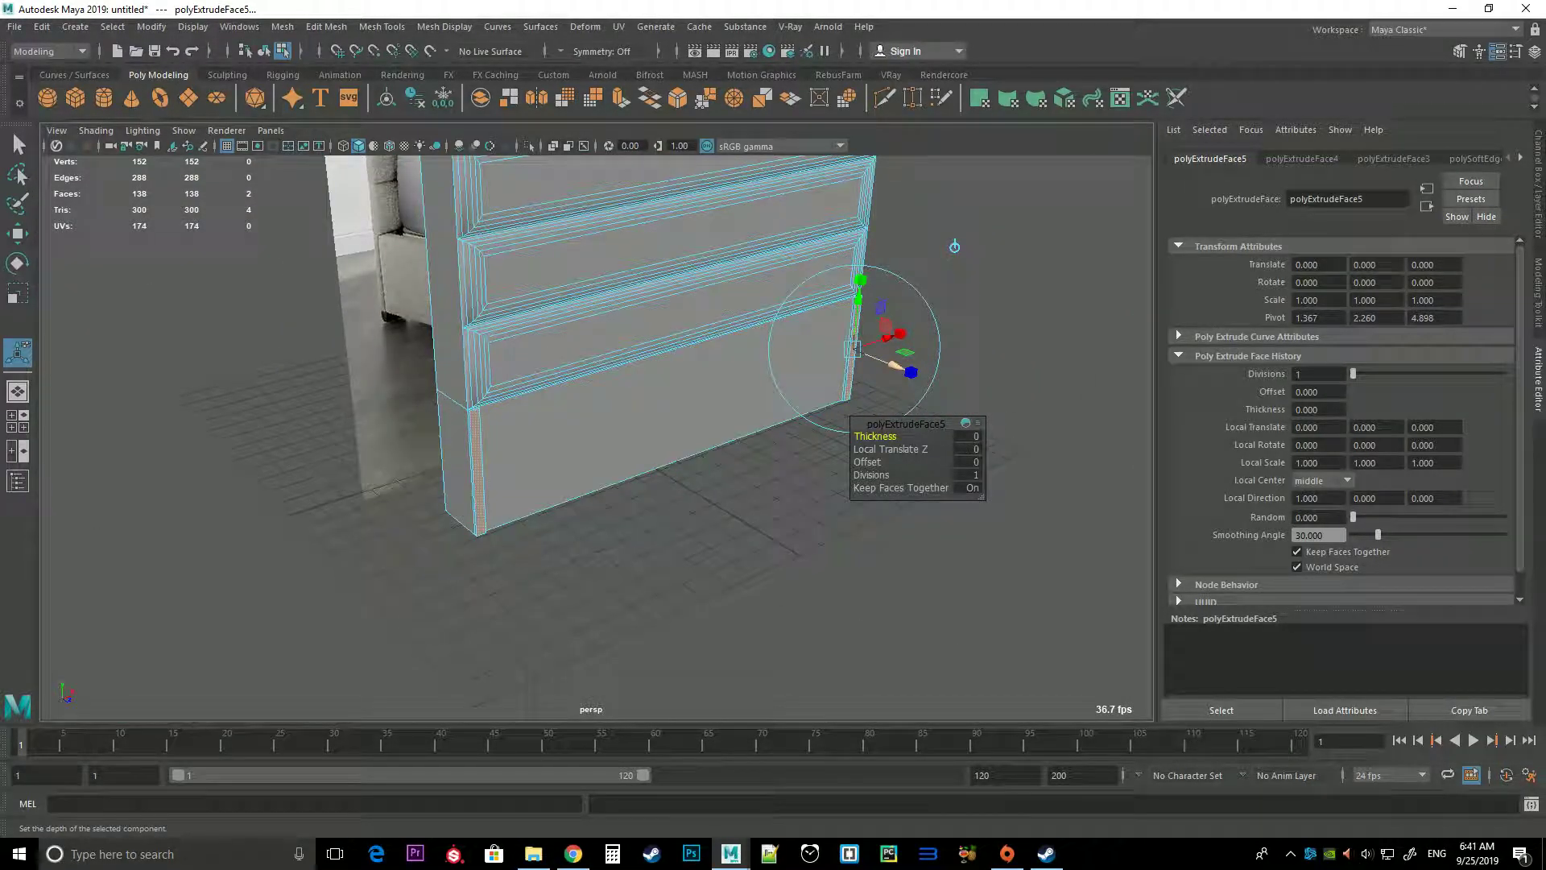
drag(911, 372, 1027, 378)
scroll(1027, 378, up, 3)
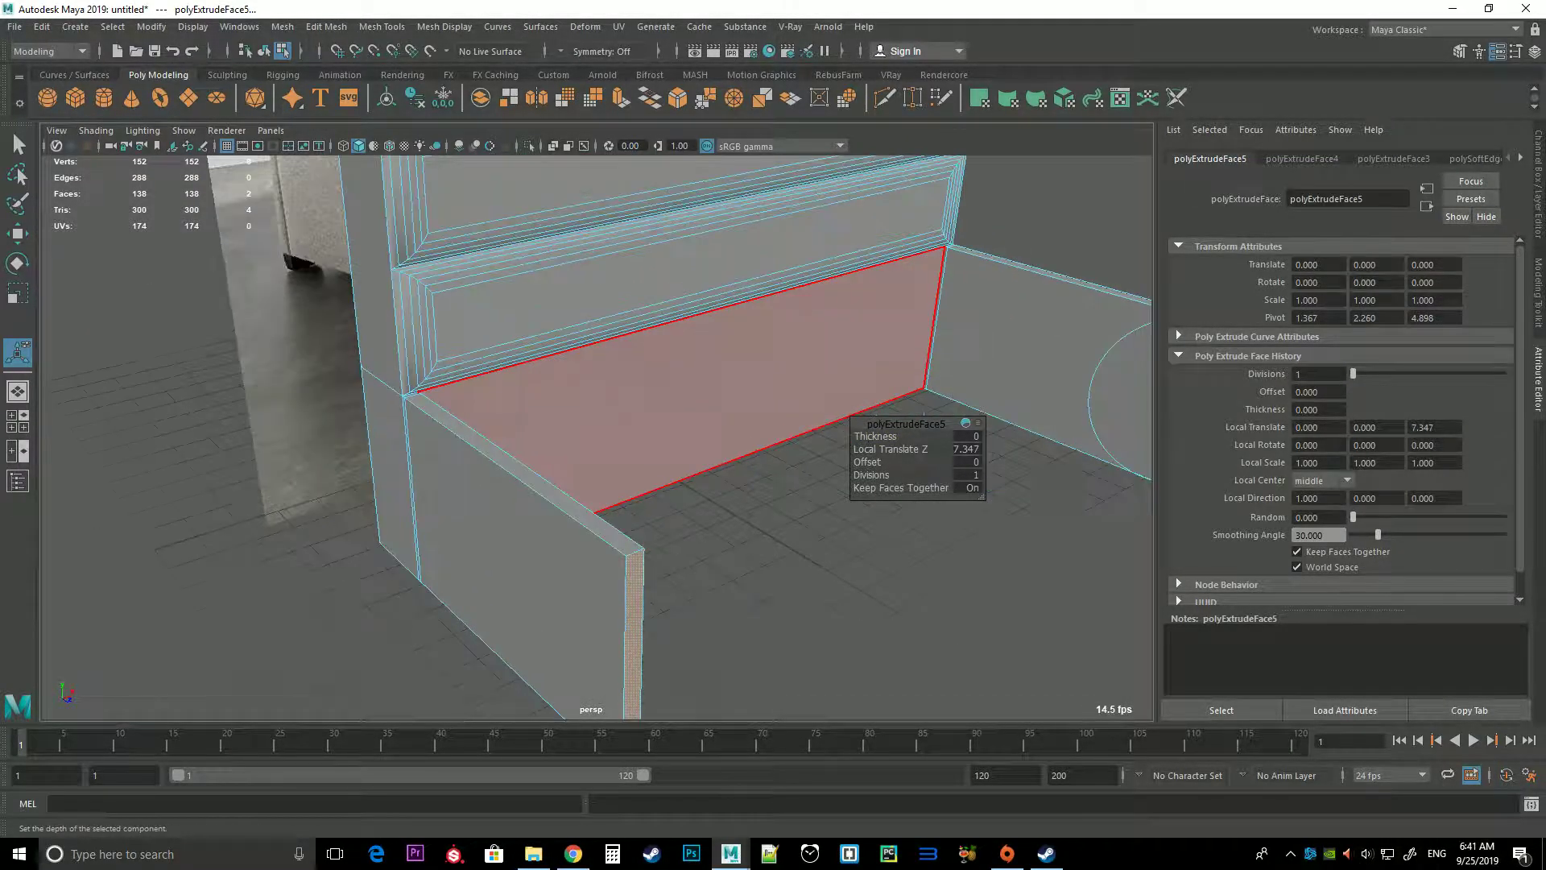
alt+drag(596, 435, 725, 402)
scroll(596, 435, up, 2)
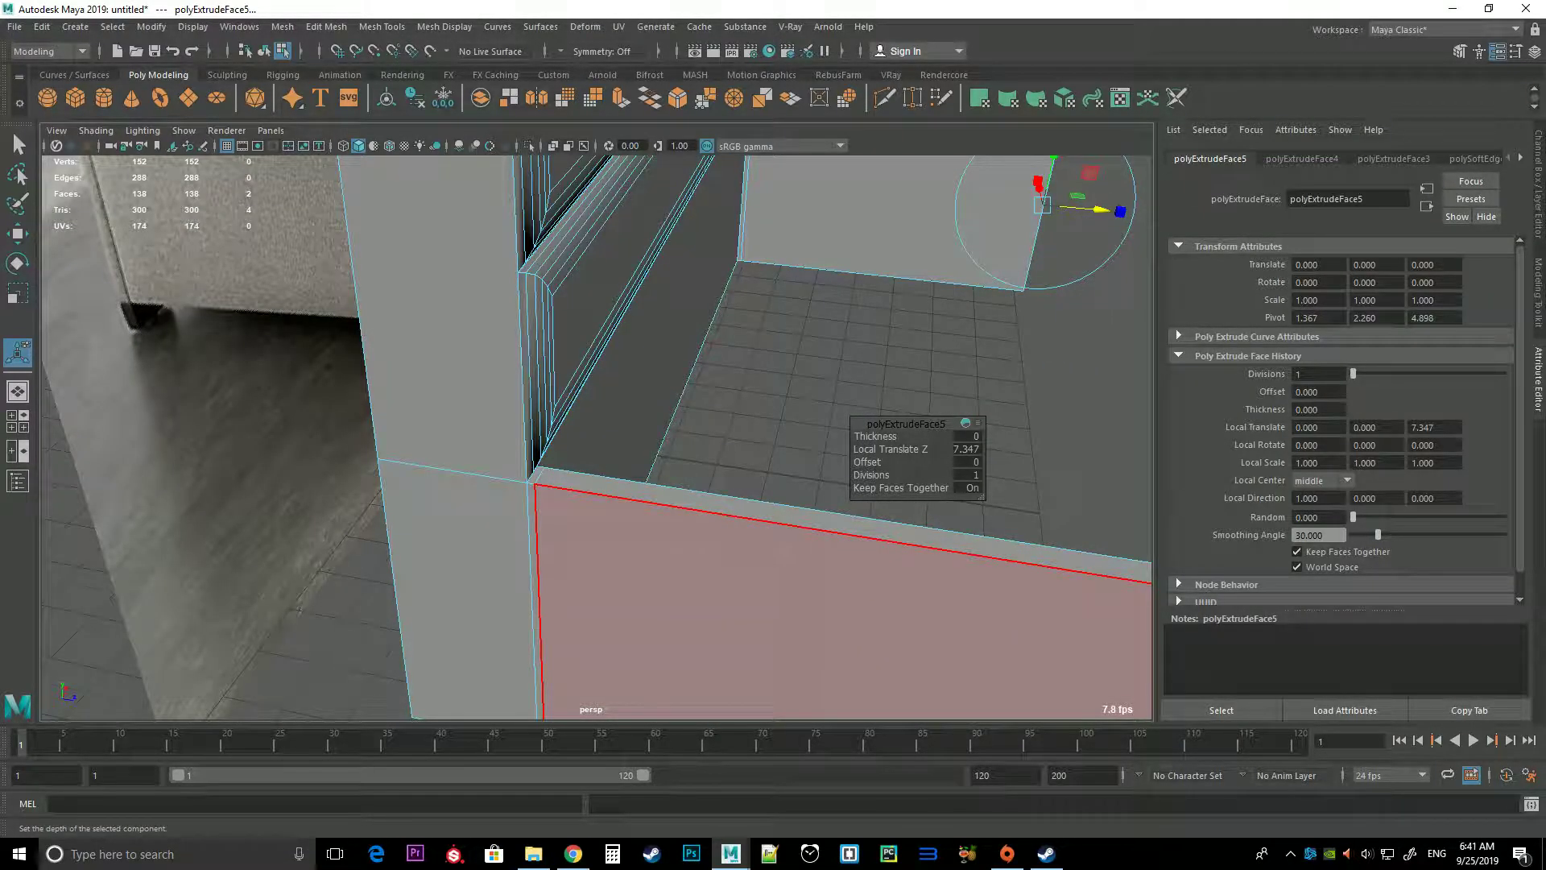
scroll(596, 435, down, 3)
alt+drag(596, 435, 724, 419)
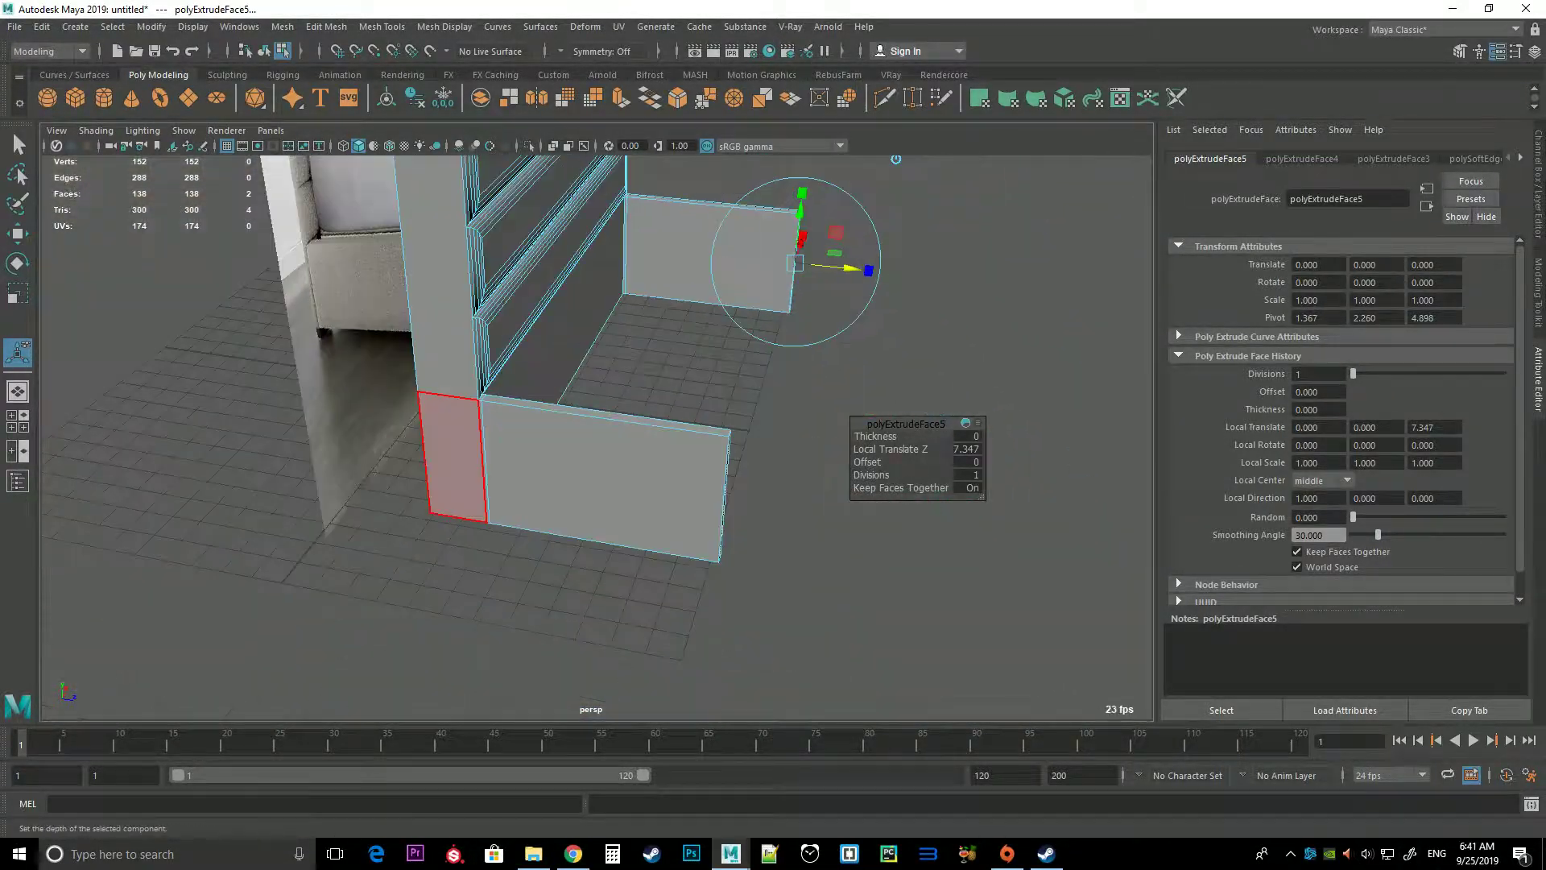
alt+drag(896, 159, 821, 228)
mouse_move(822, 228)
middle_down()
mouse_move(856, 231)
mouse_move(1098, 138)
mouse_move(1043, 268)
middle_up()
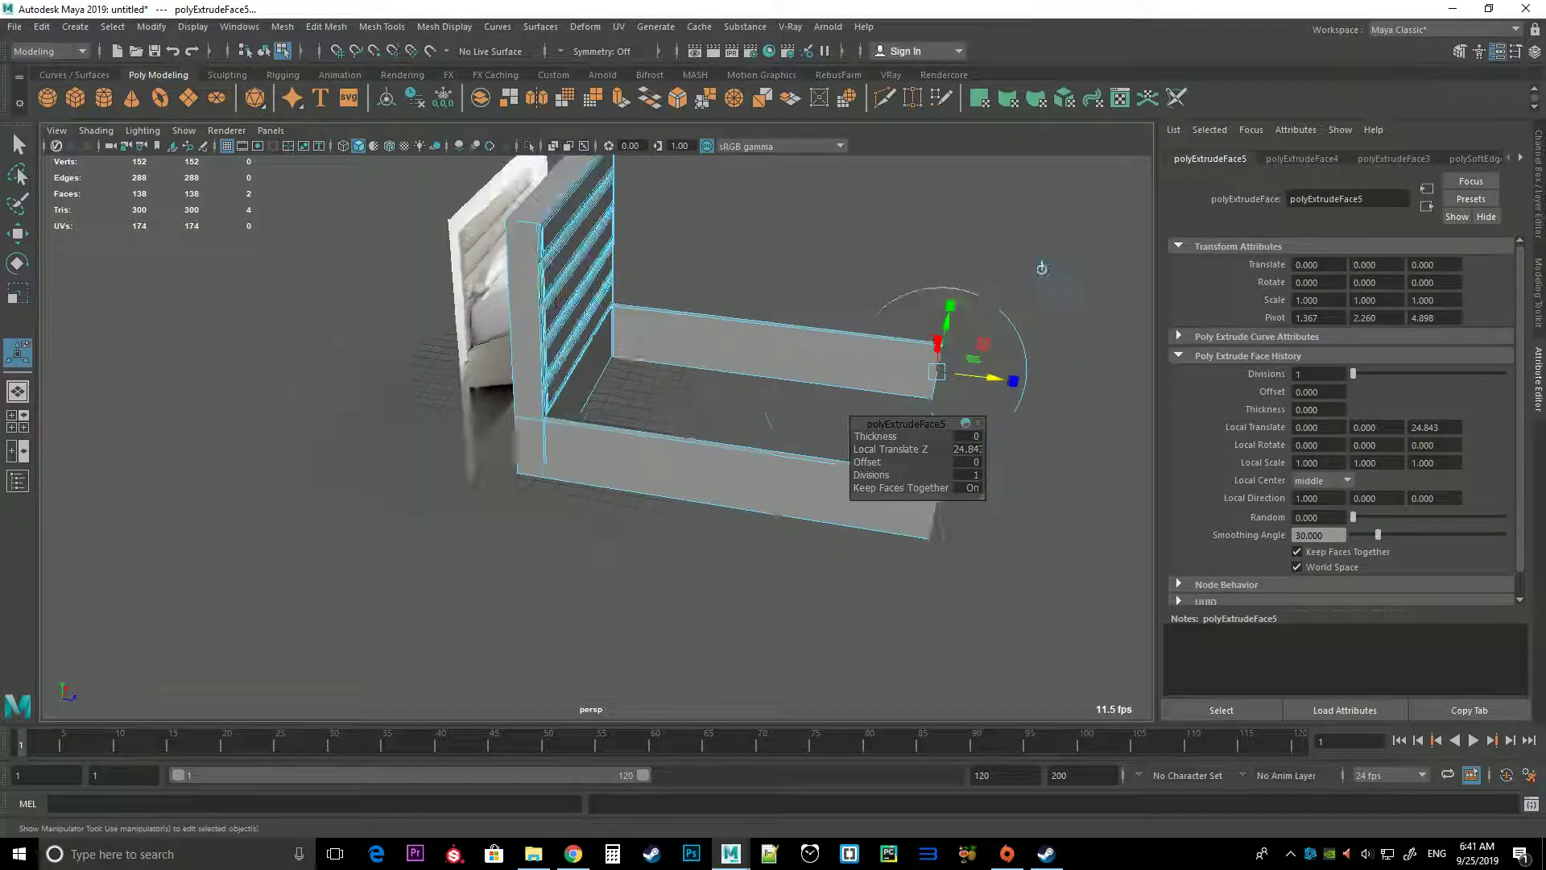
alt+drag(1042, 268, 926, 314)
key(q)
key(F8)
Shorten both side boards by sliding their end vertices inward along X
key(w)
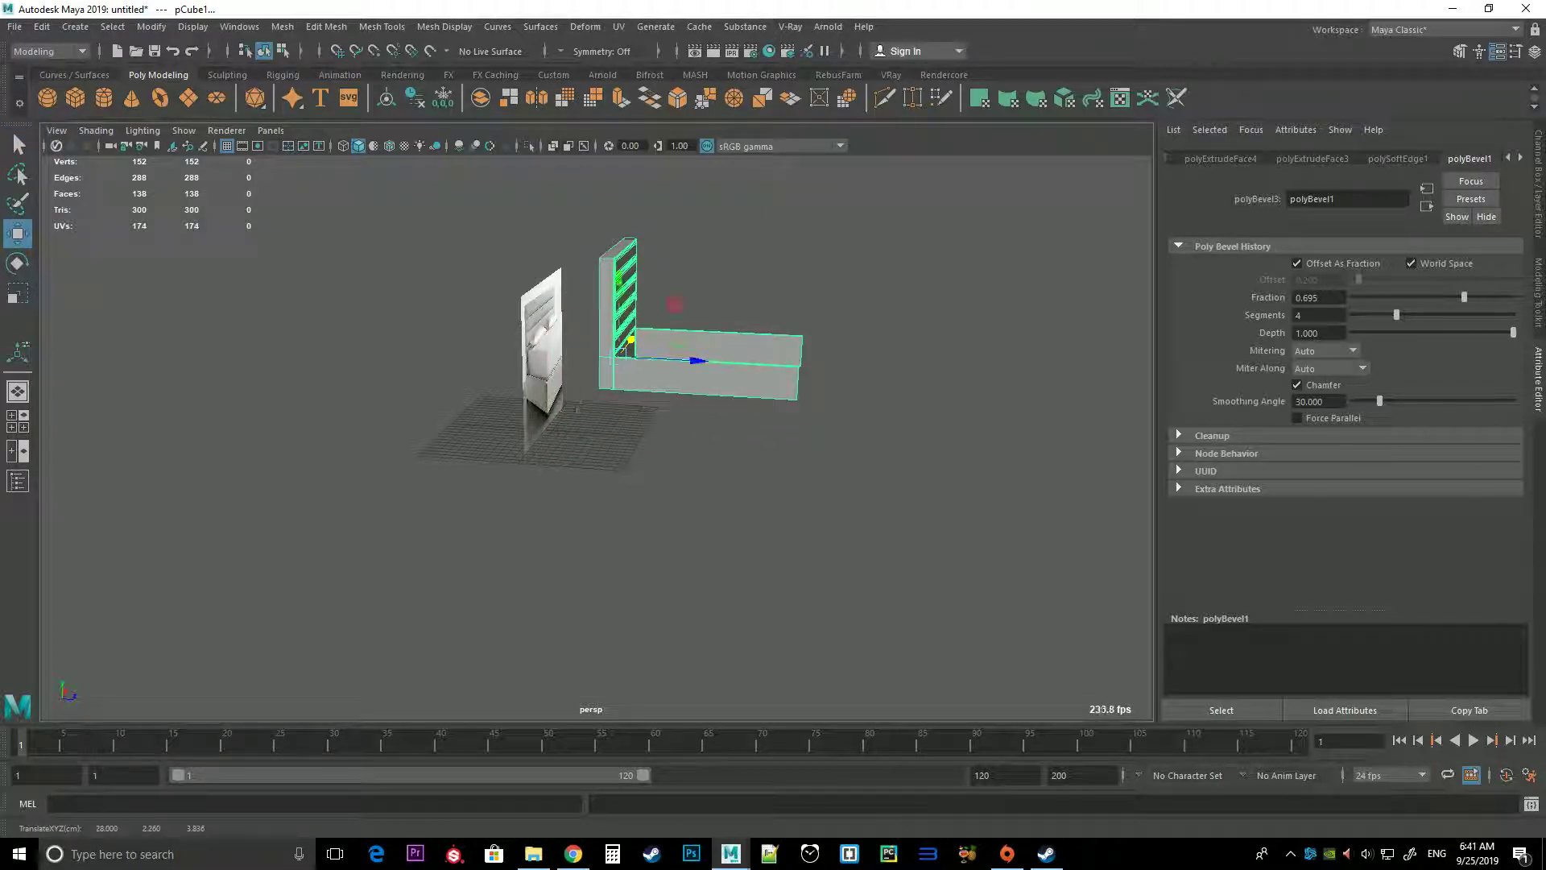
scroll(926, 314, up, 5)
key(f)
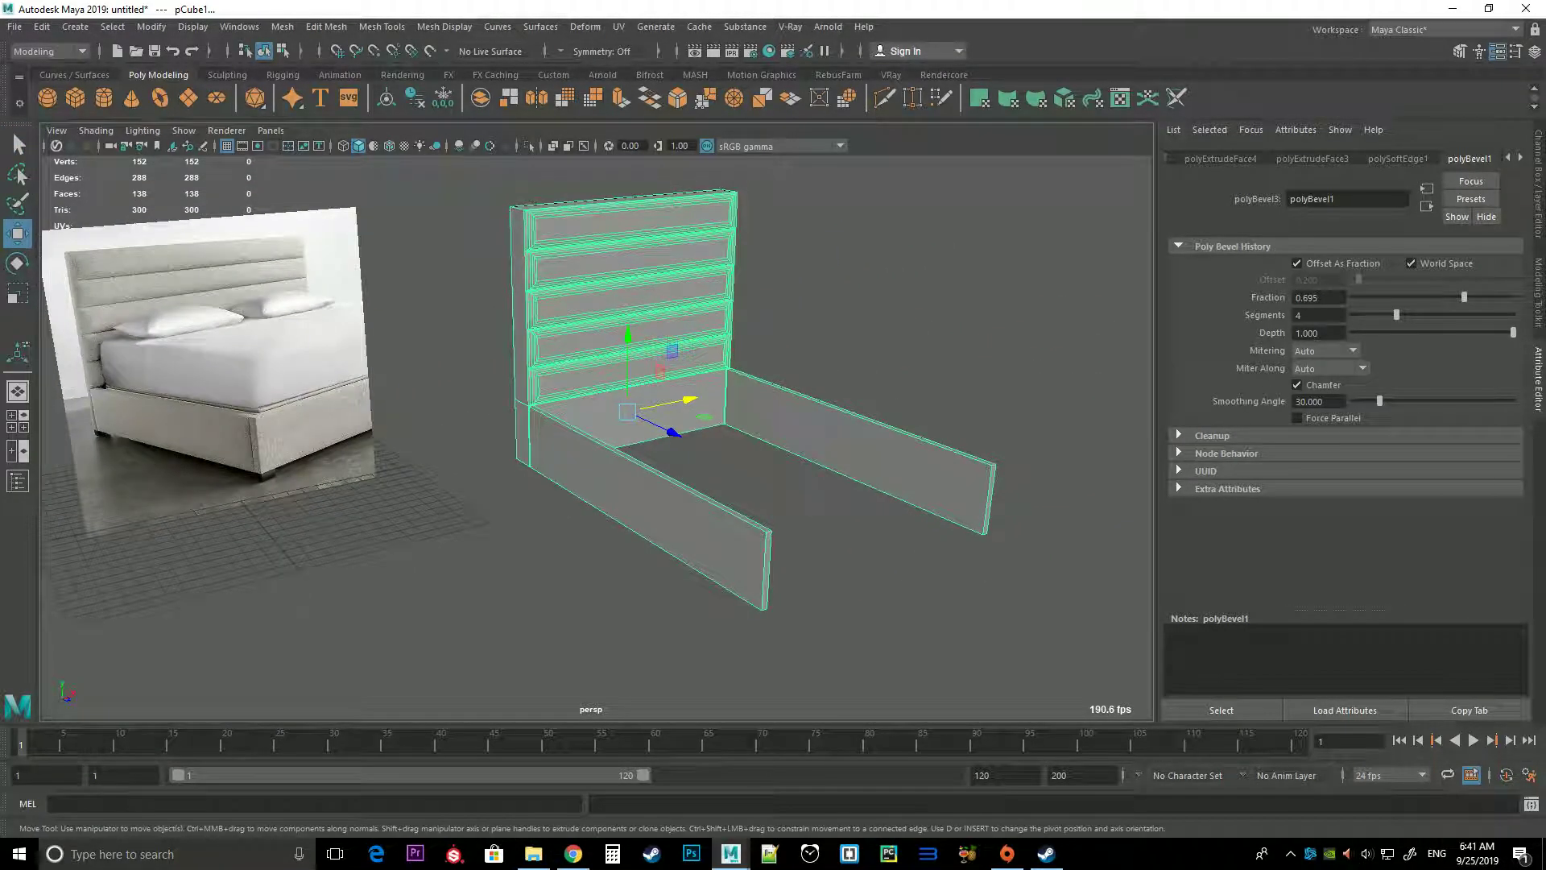
alt+drag(645, 362, 564, 403)
right_drag(564, 410, 531, 435)
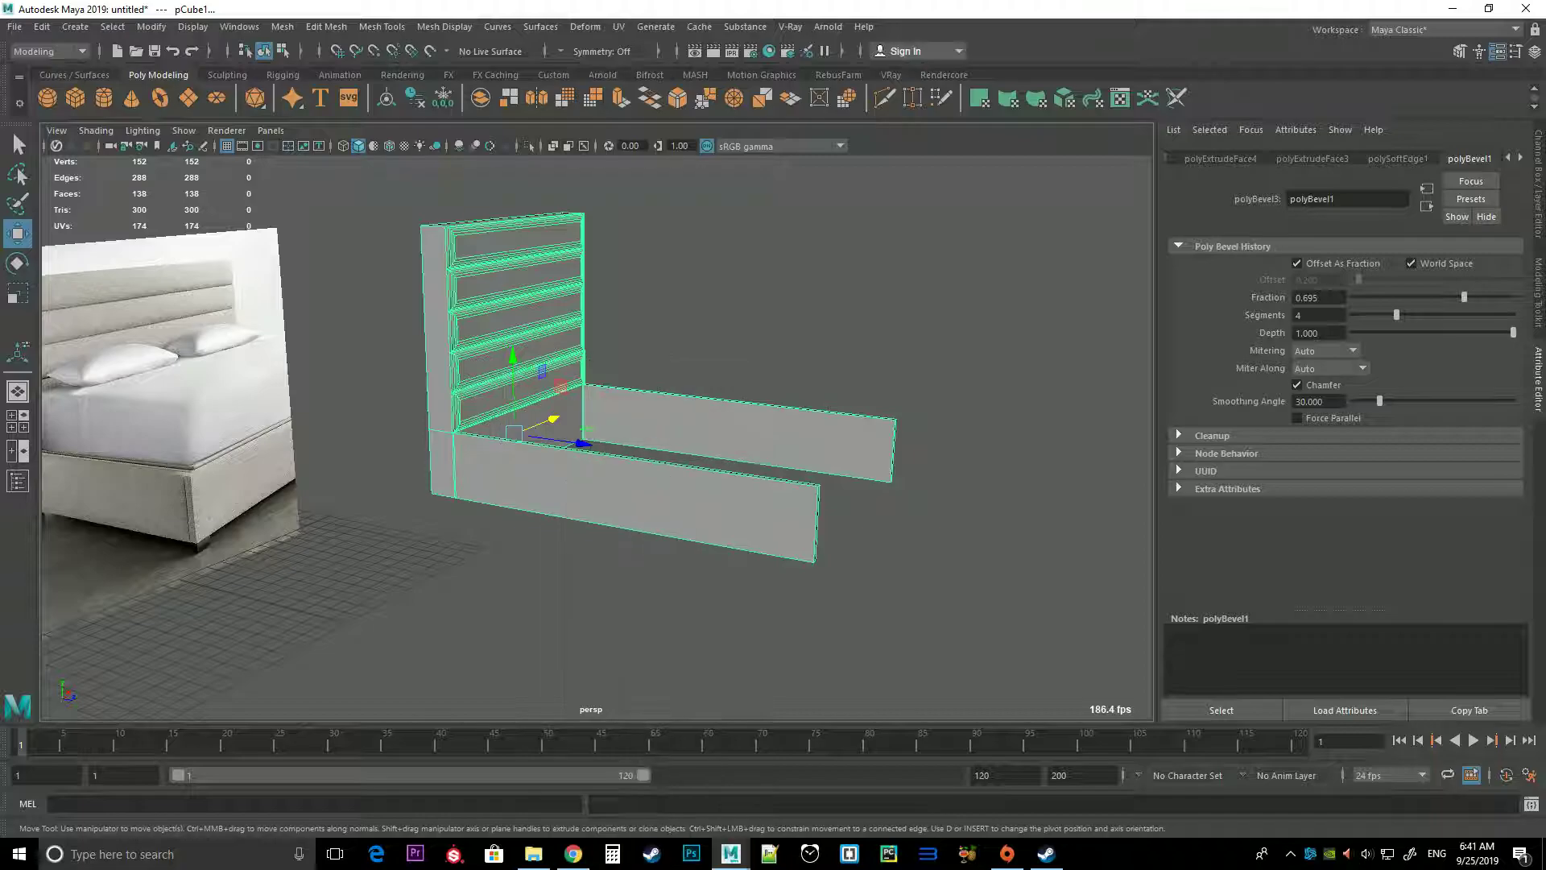
drag(713, 348, 934, 580)
drag(940, 494, 882, 486)
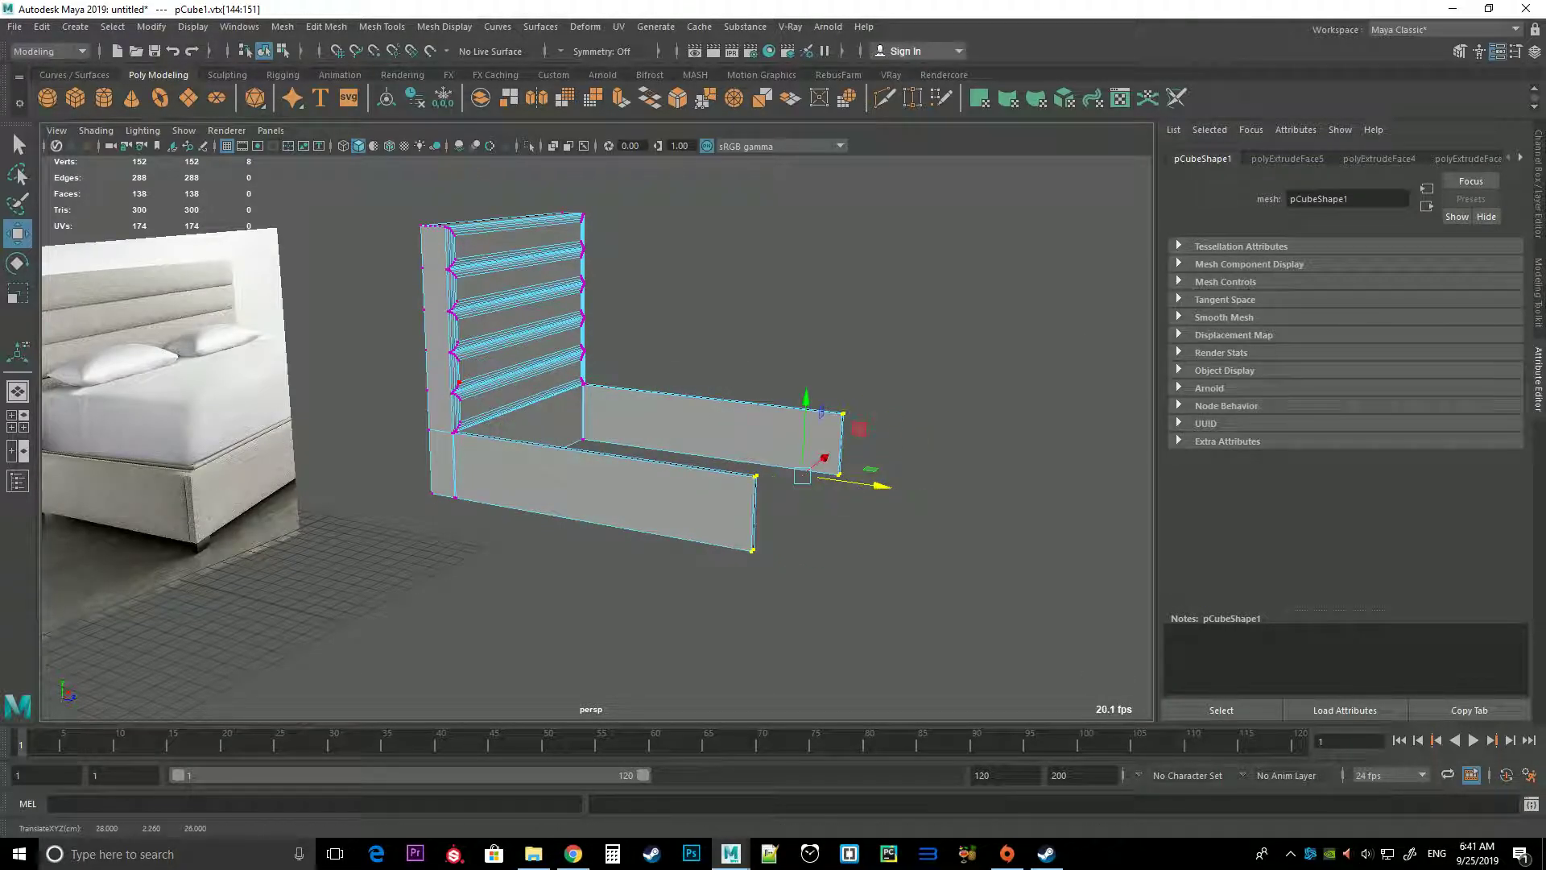
right_drag(483, 387, 540, 355)
Extrude the end face of the back board, creating a 0.345-unit extension
scroll(596, 403, up, 3)
scroll(596, 403, up, 3)
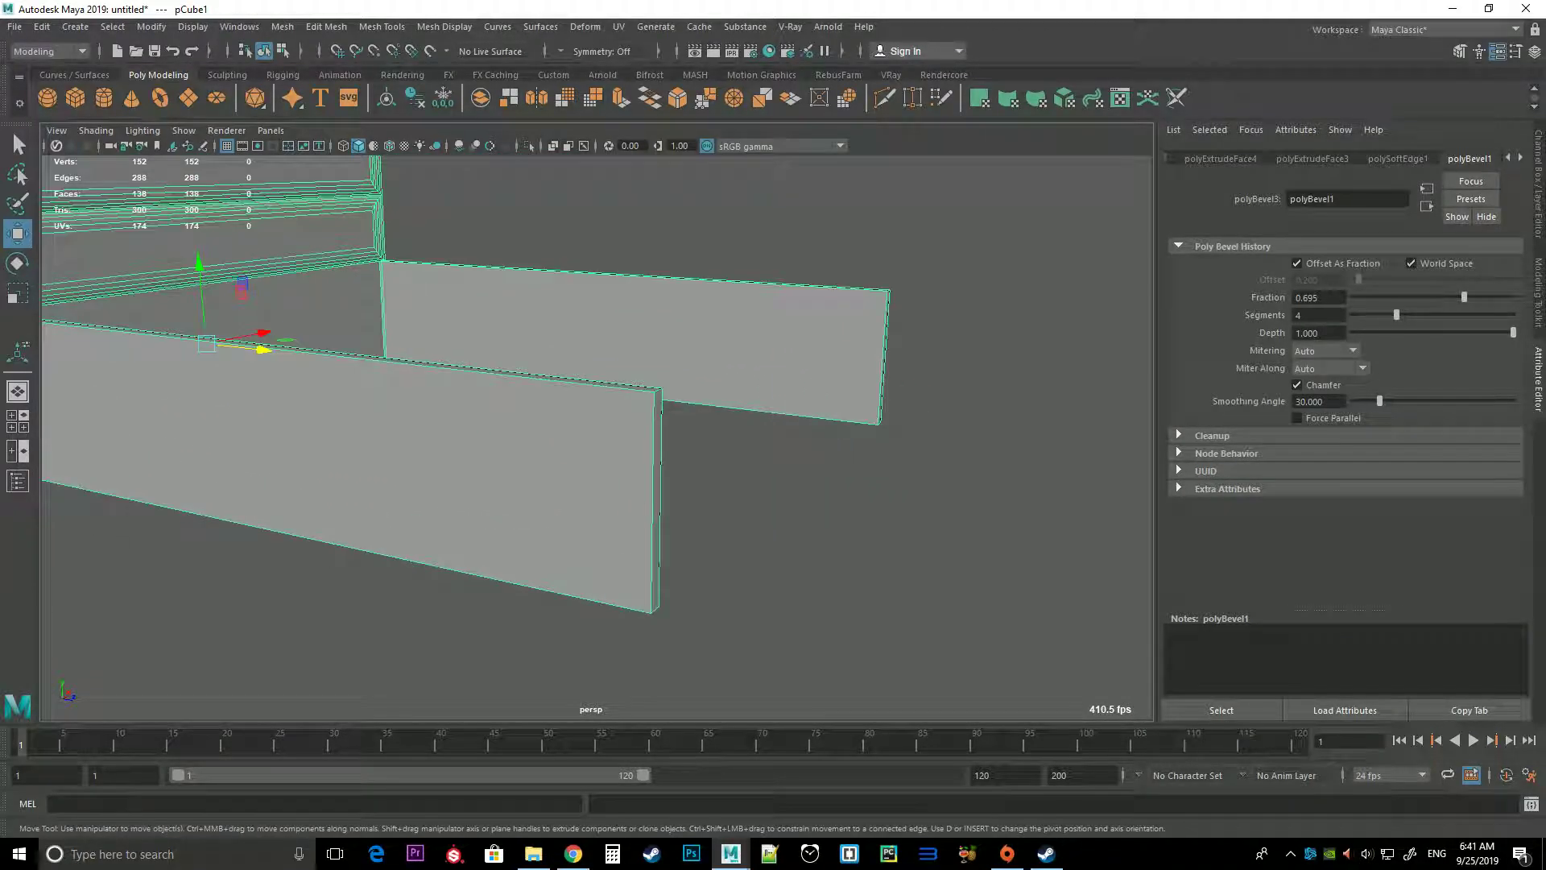
right_drag(499, 402, 506, 451)
click(773, 346)
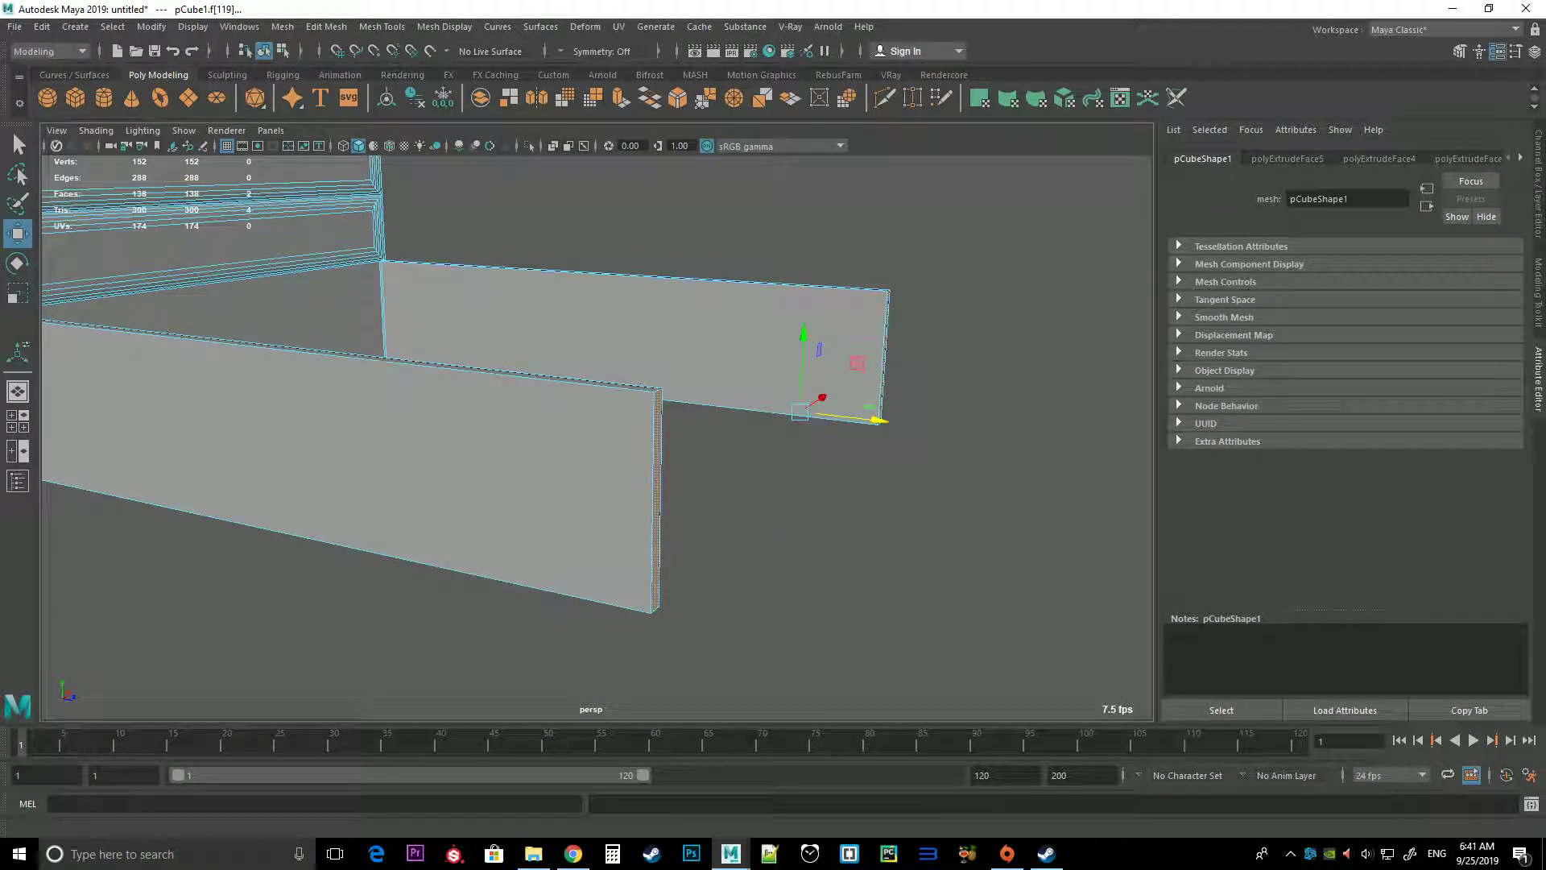
alt+drag(725, 403, 564, 435)
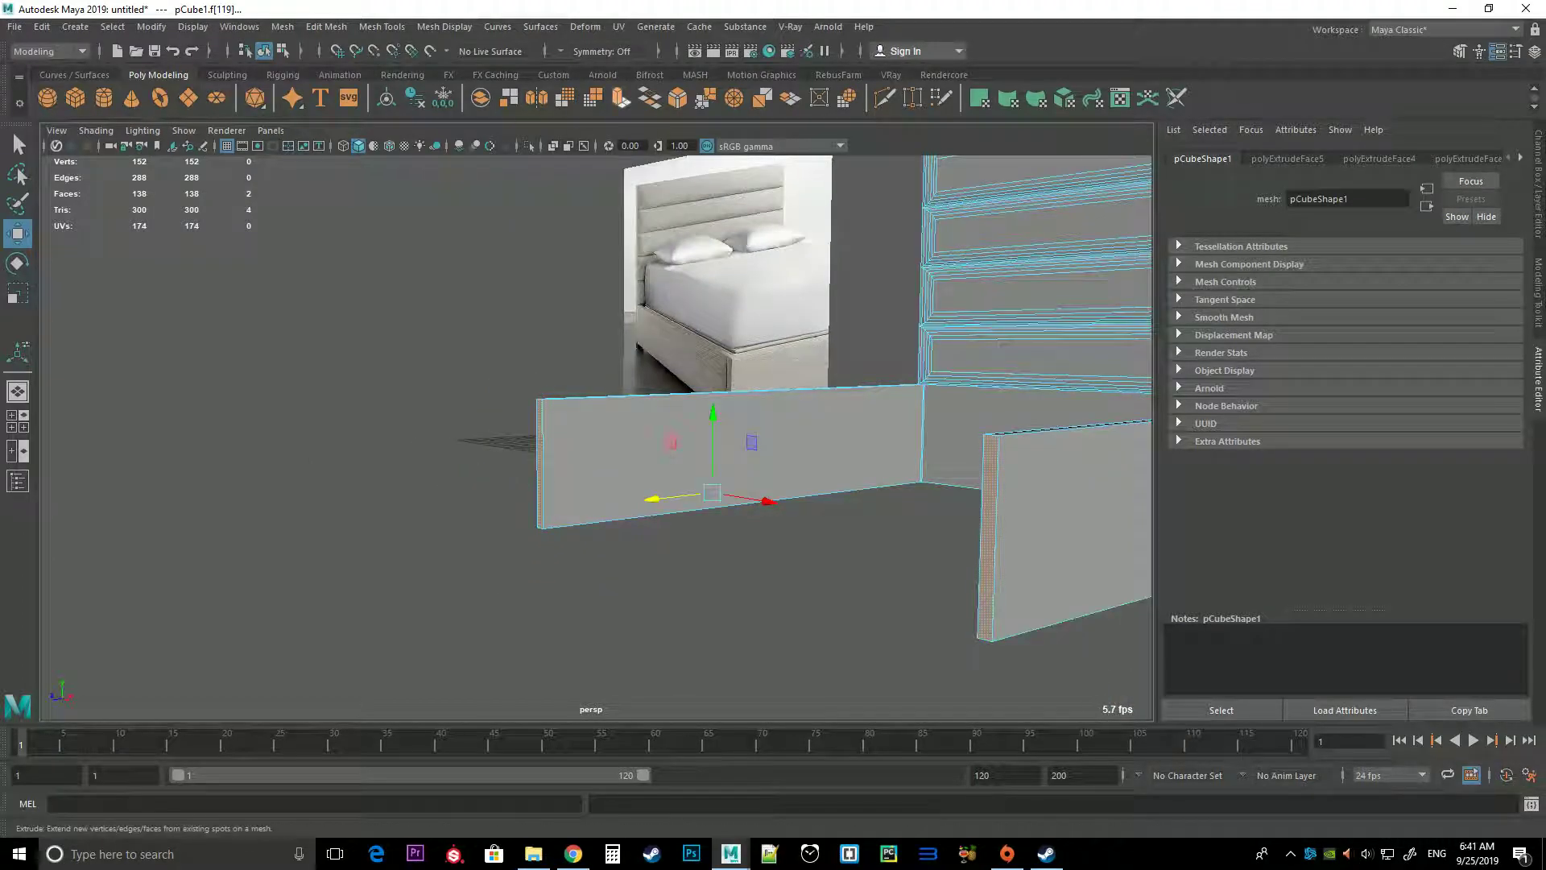
key(ctrl+e)
scroll(564, 451, up, 3)
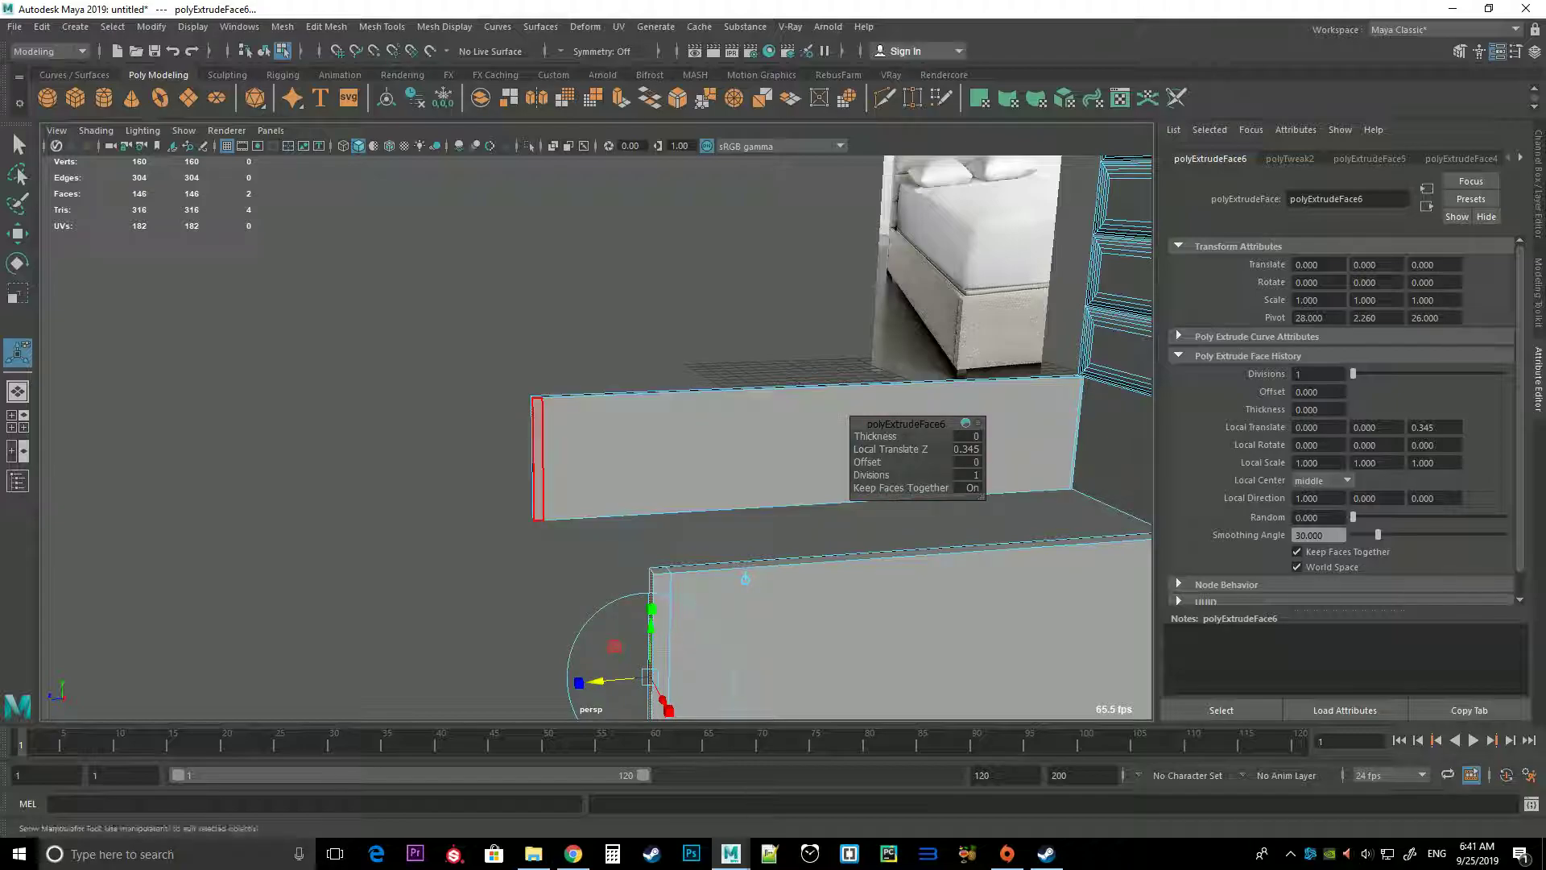
Bridge the facing end faces of the two side boards into a footboard closing the frame
click(539, 451)
mouse_move(539, 451)
alt+mouse_down()
mouse_move(555, 362)
mouse_move(483, 378)
alt+mouse_up()
click(636, 362)
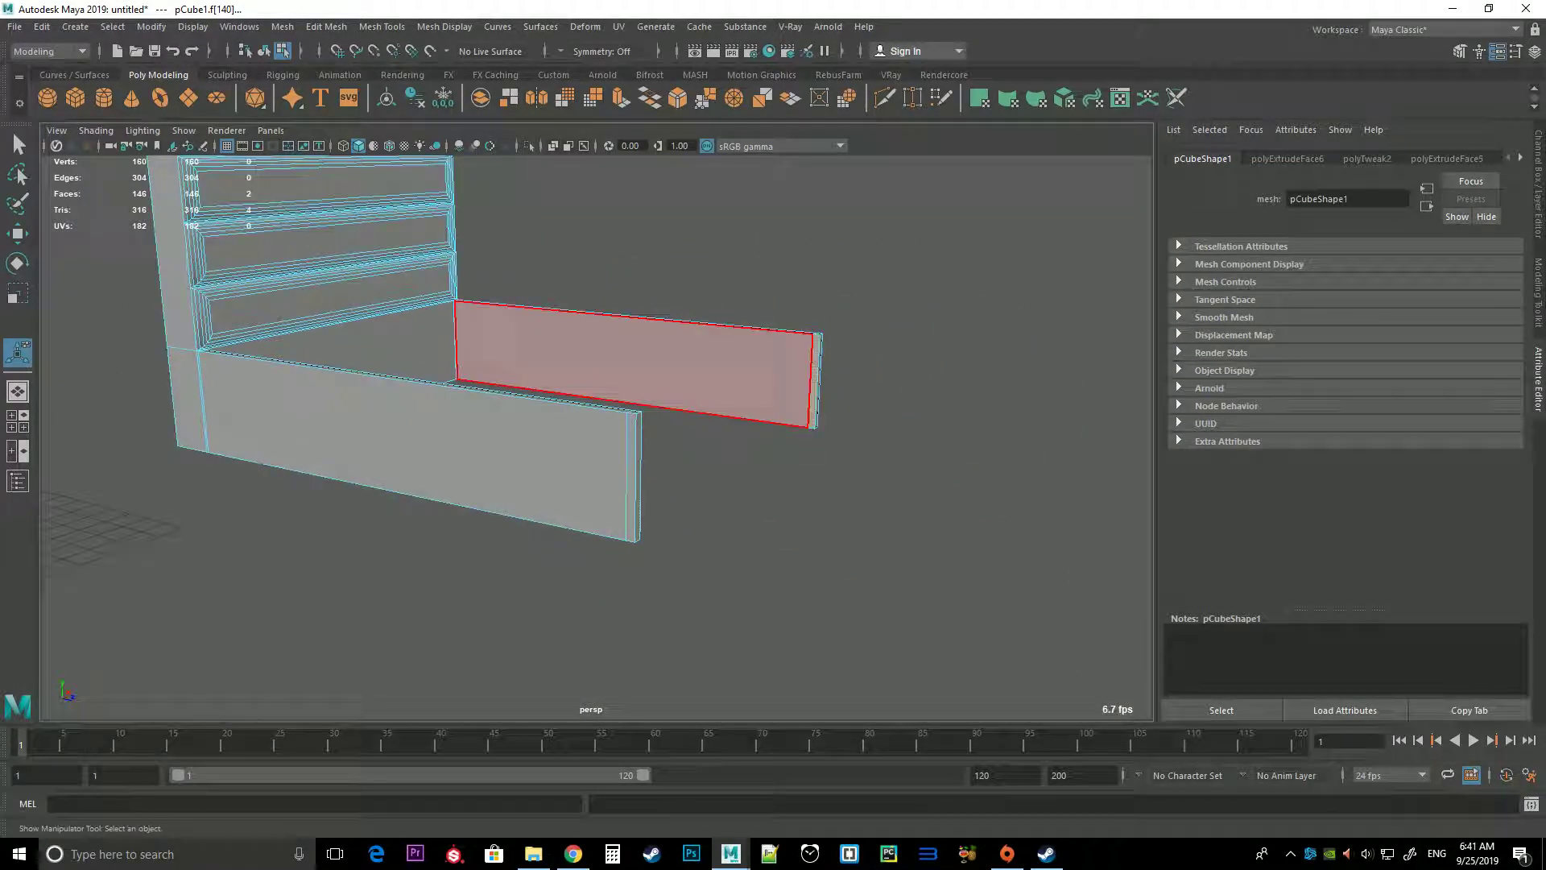
shift+right_drag(707, 404, 692, 609)
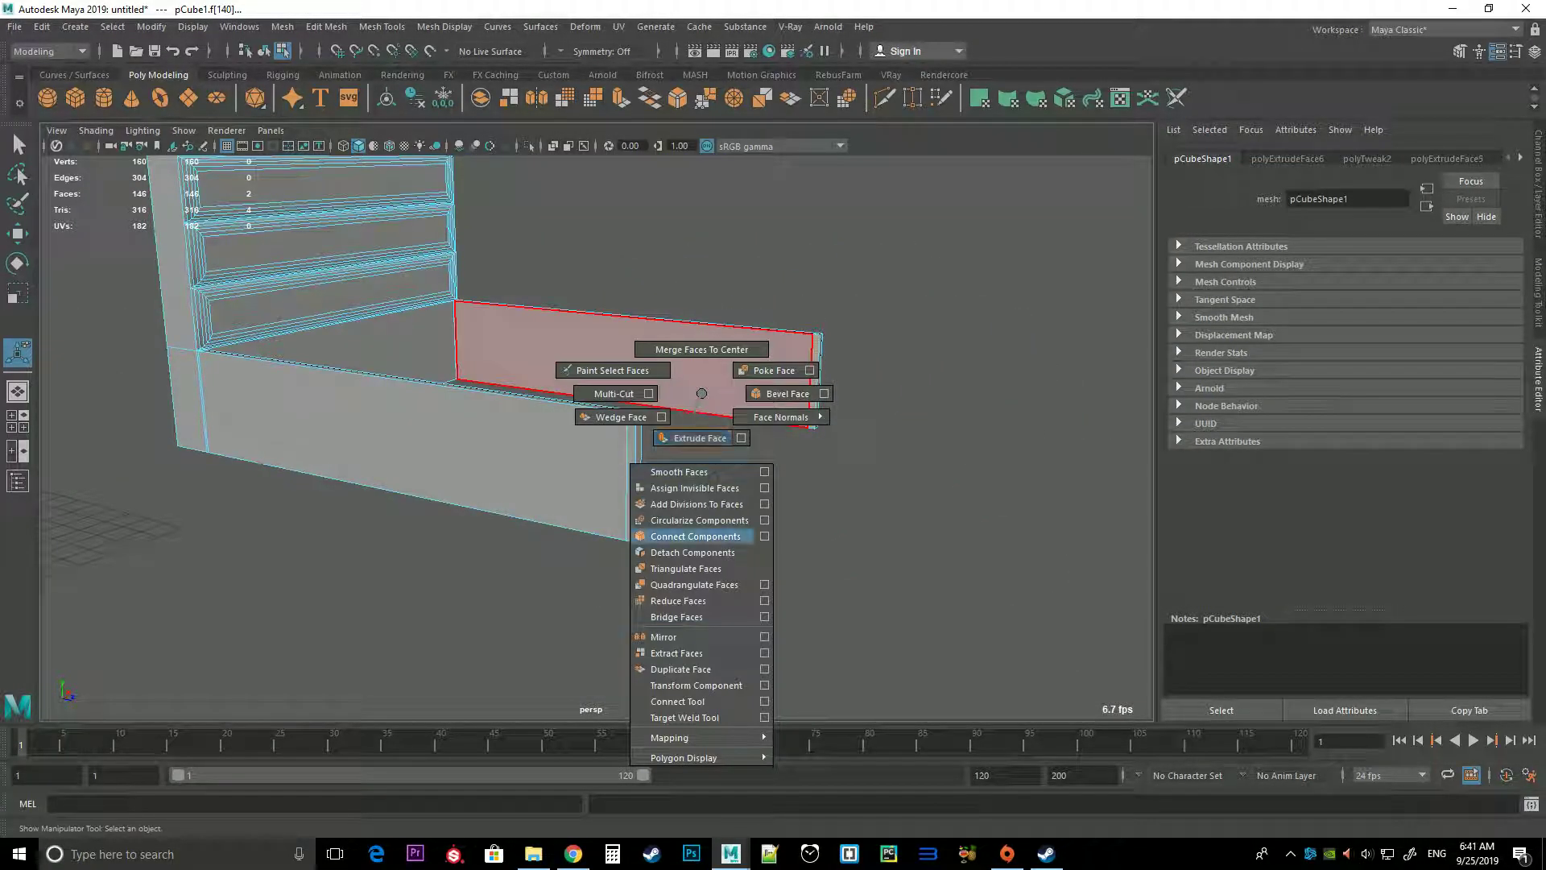
Reselect the bed mesh in object mode and pick the Insert Edge Loop Tool
right_drag(674, 404, 765, 390)
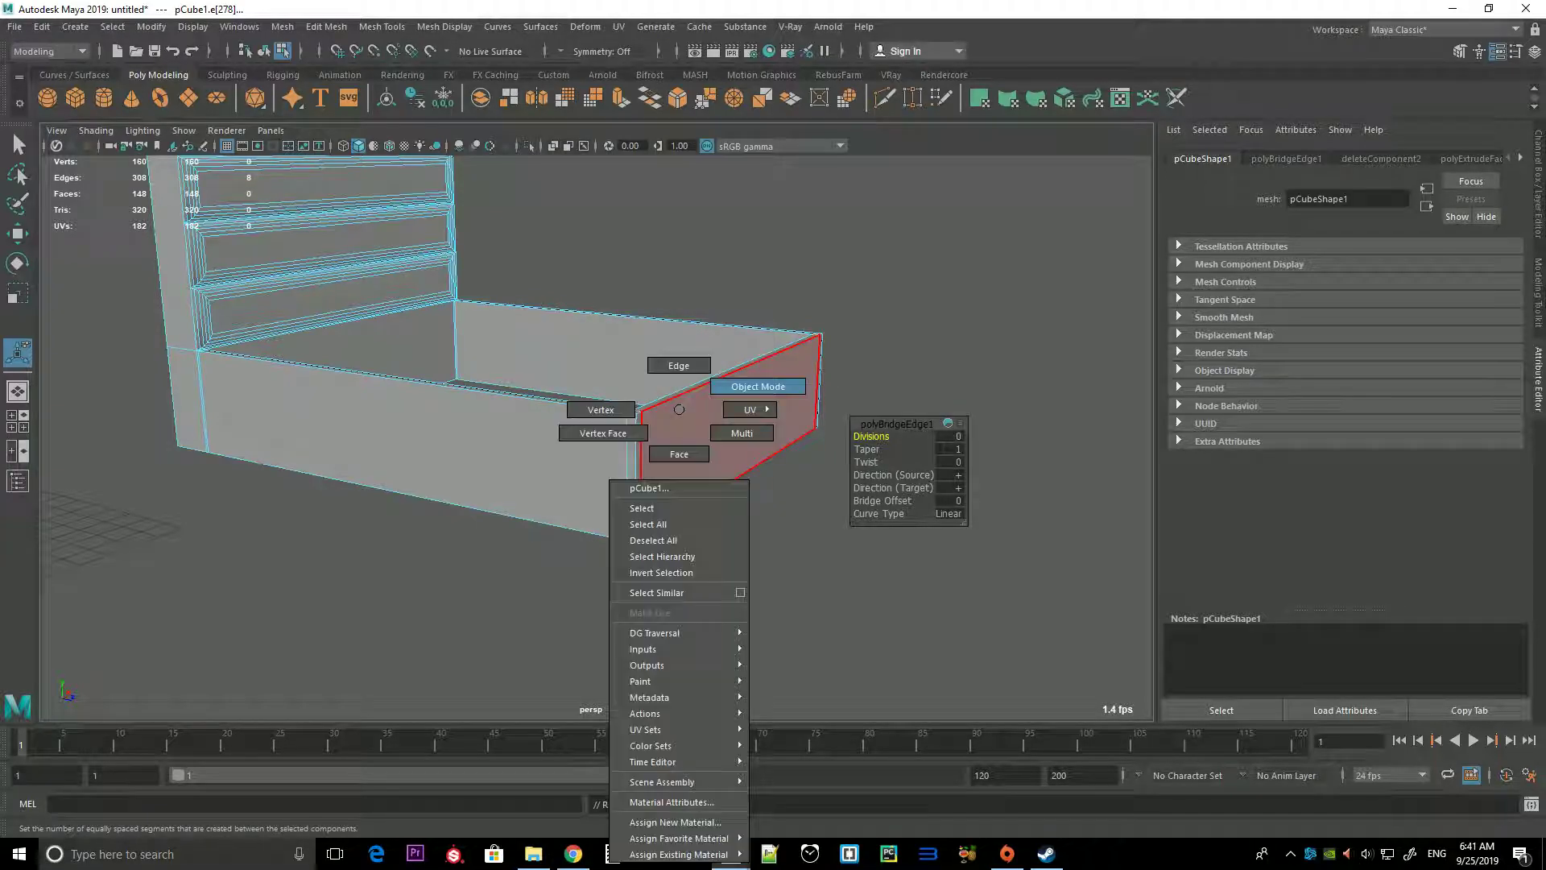
scroll(564, 402, down, 3)
click(524, 419)
scroll(620, 363, up, 3)
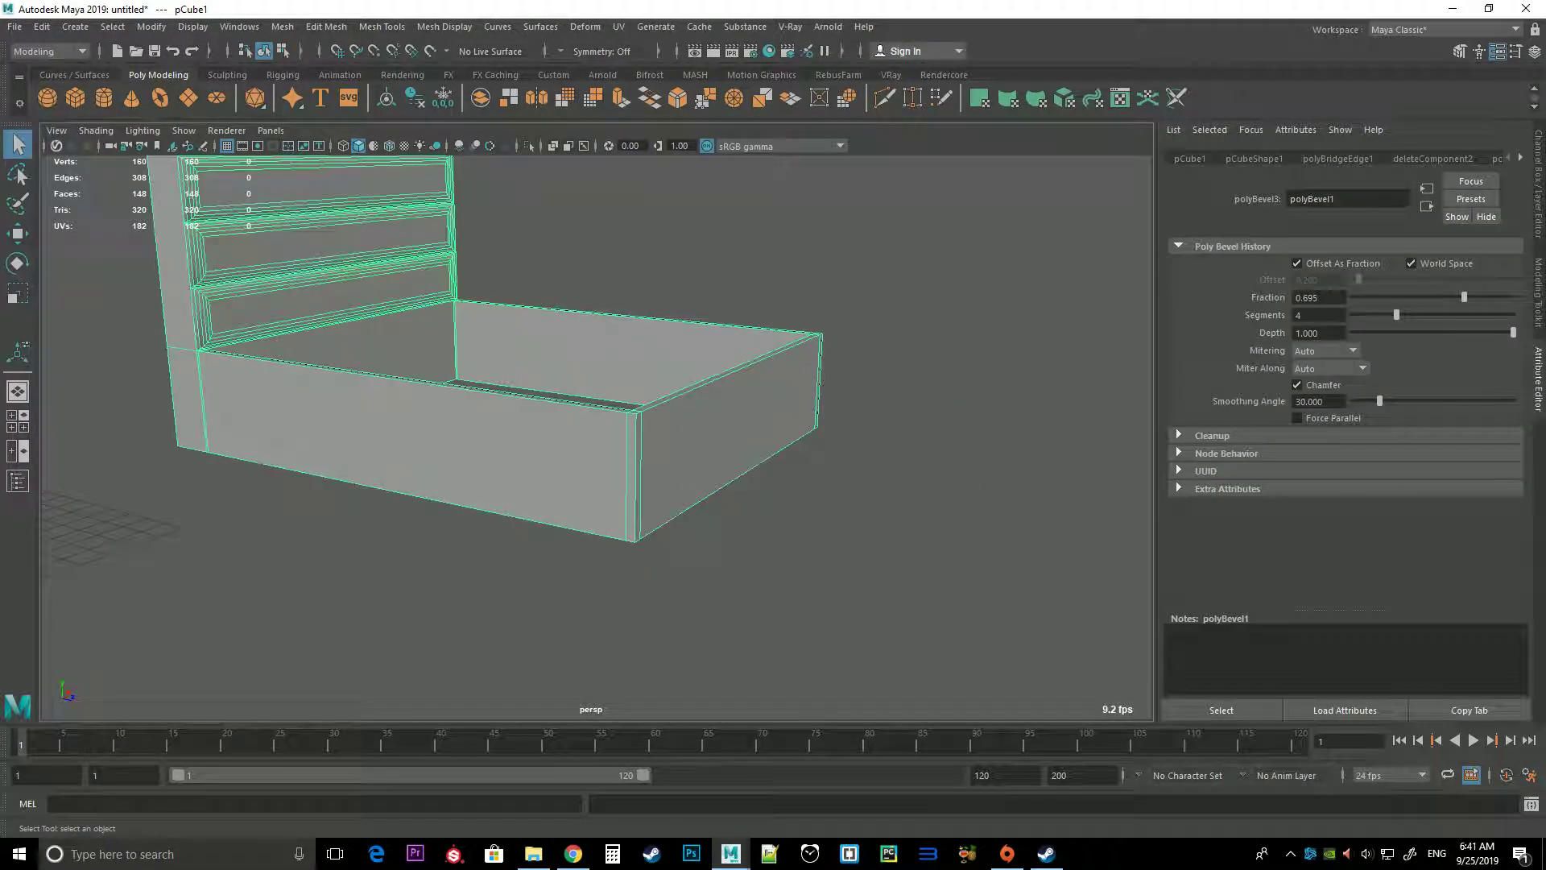
shift+right_drag(535, 346, 483, 358)
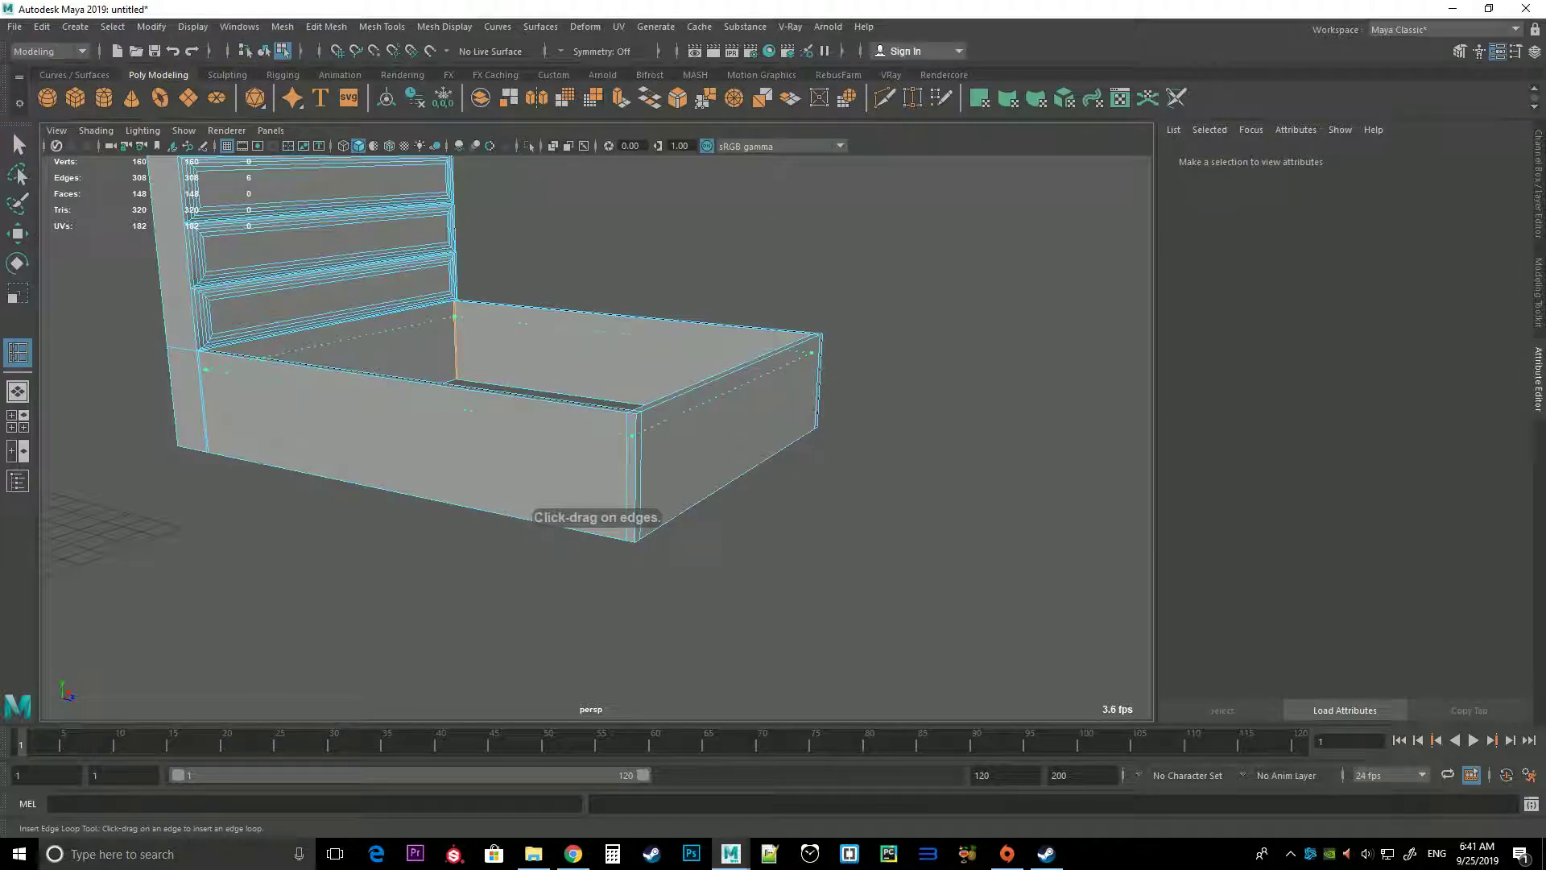
Insert an edge loop around the bed frame
click(455, 308)
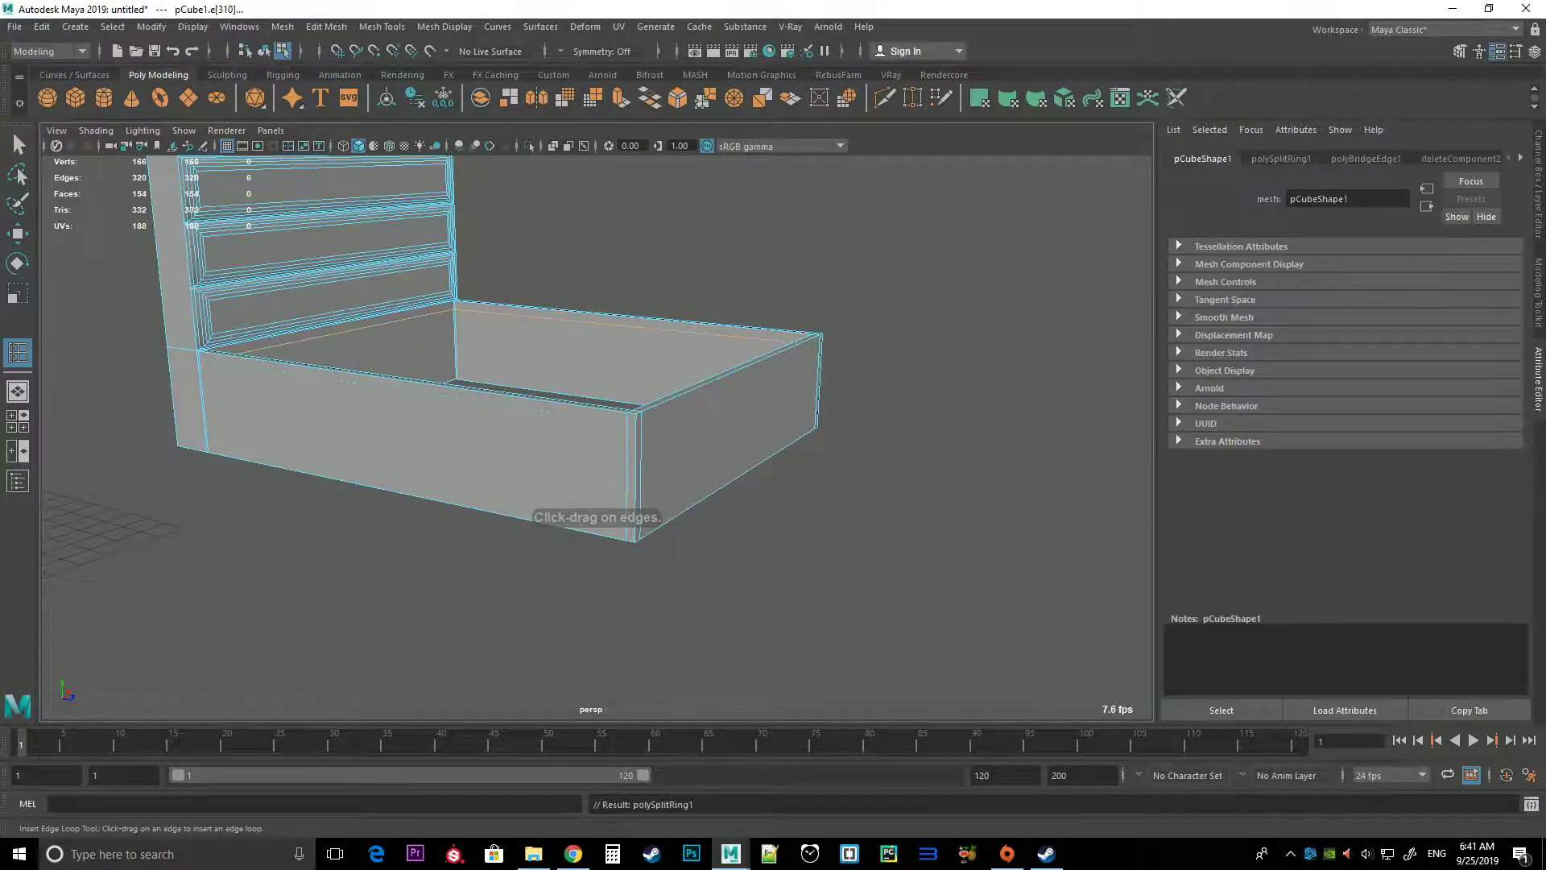
scroll(596, 362, down, 3)
scroll(596, 363, down, 1)
scroll(709, 346, up, 3)
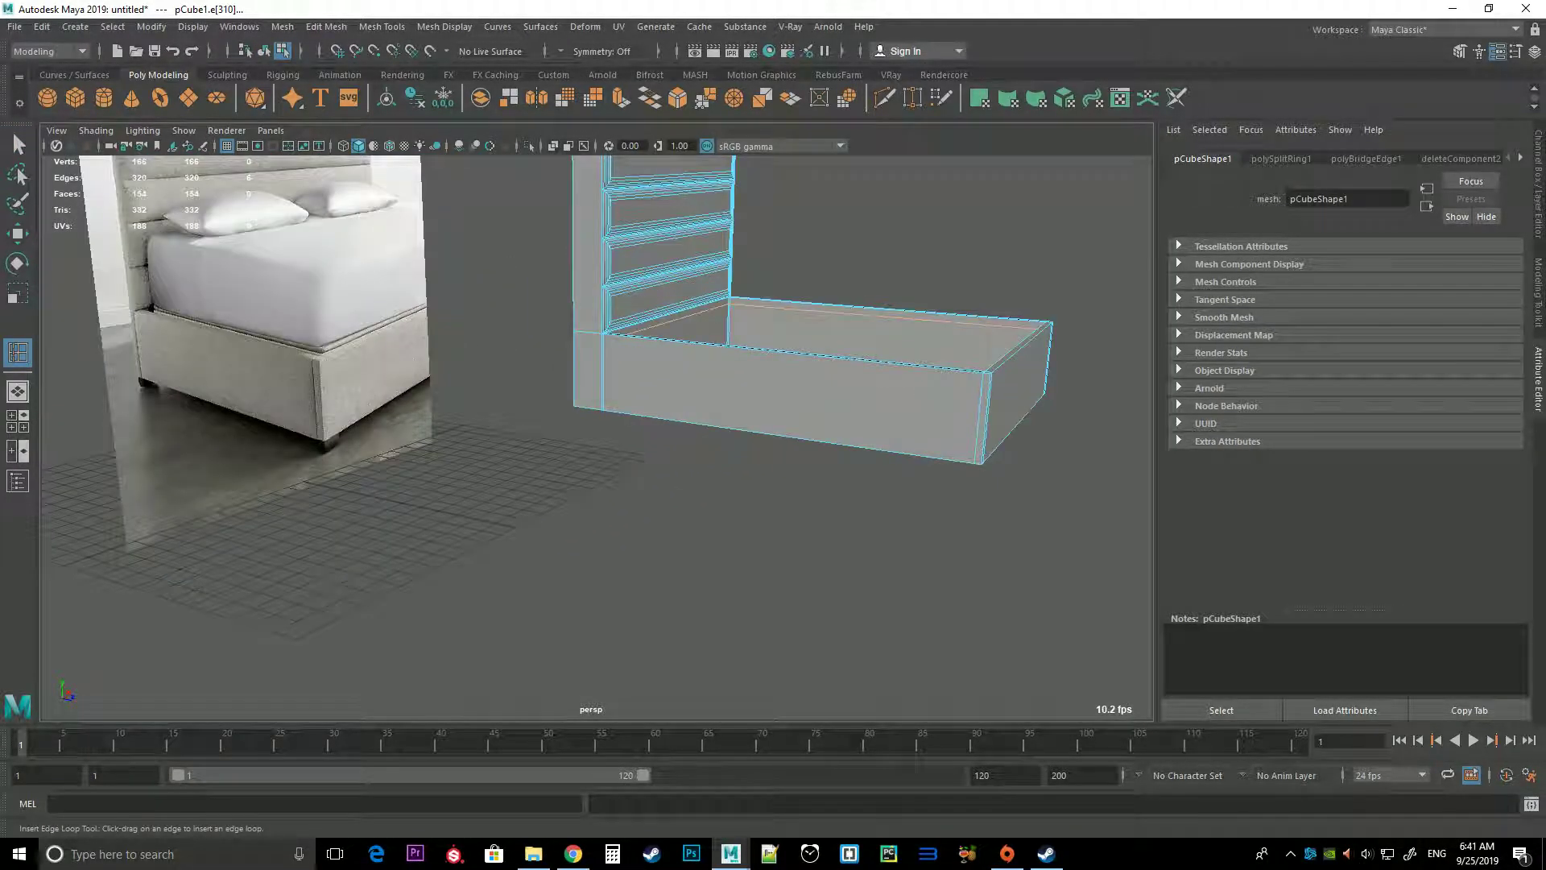
scroll(709, 346, up, 2)
mouse_move(709, 347)
alt+mouse_down()
mouse_move(676, 362)
mouse_move(725, 355)
alt+mouse_up()
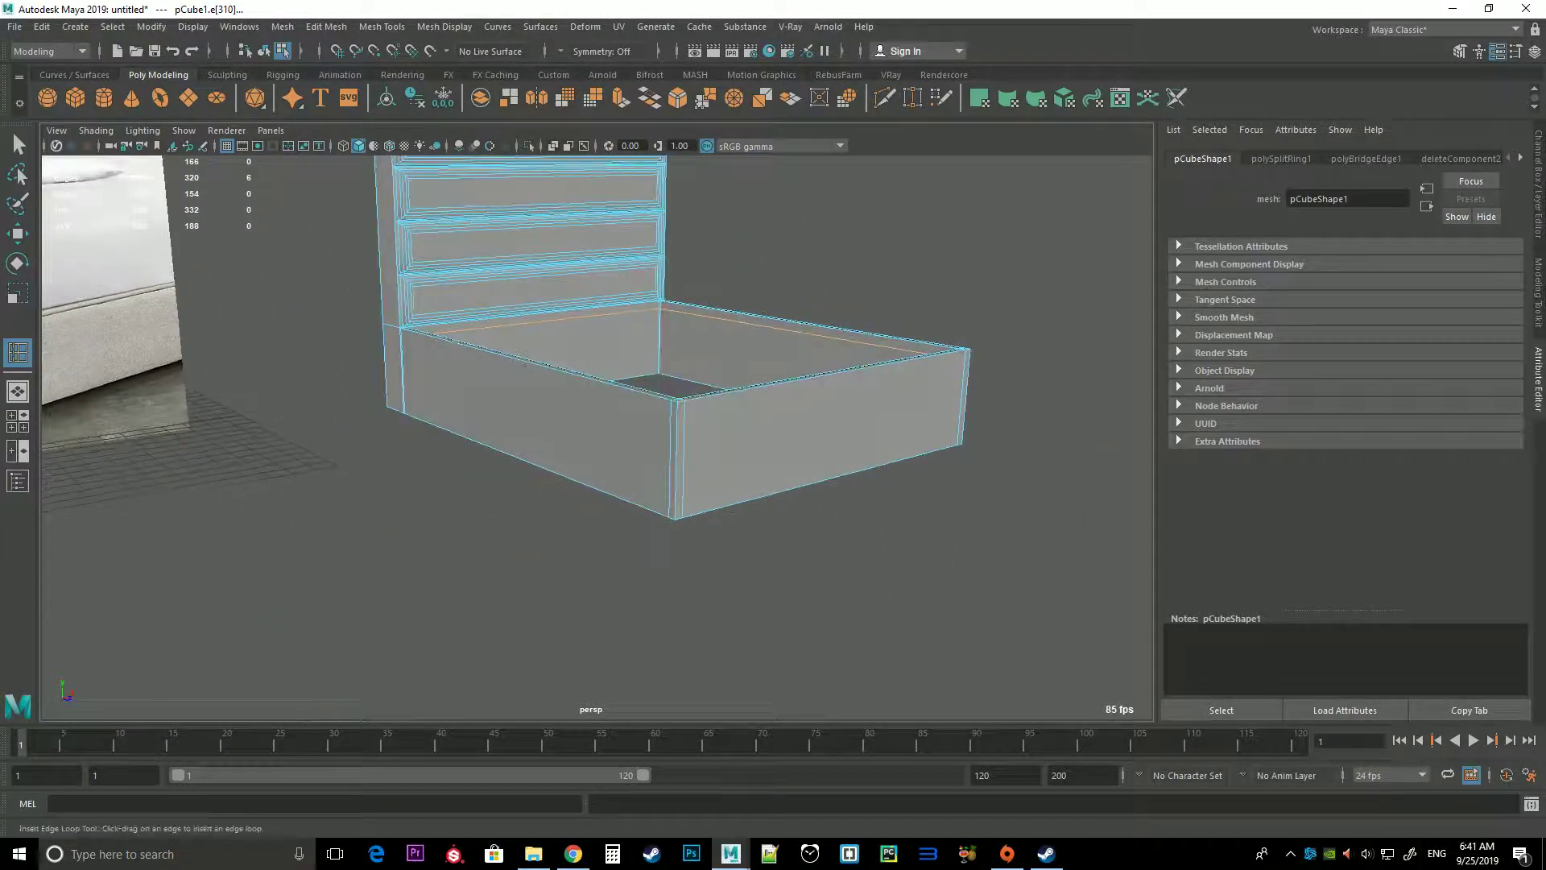
Browse the edge and polygon marking menus, then switch the mesh to face selection
shift+right_click(638, 340)
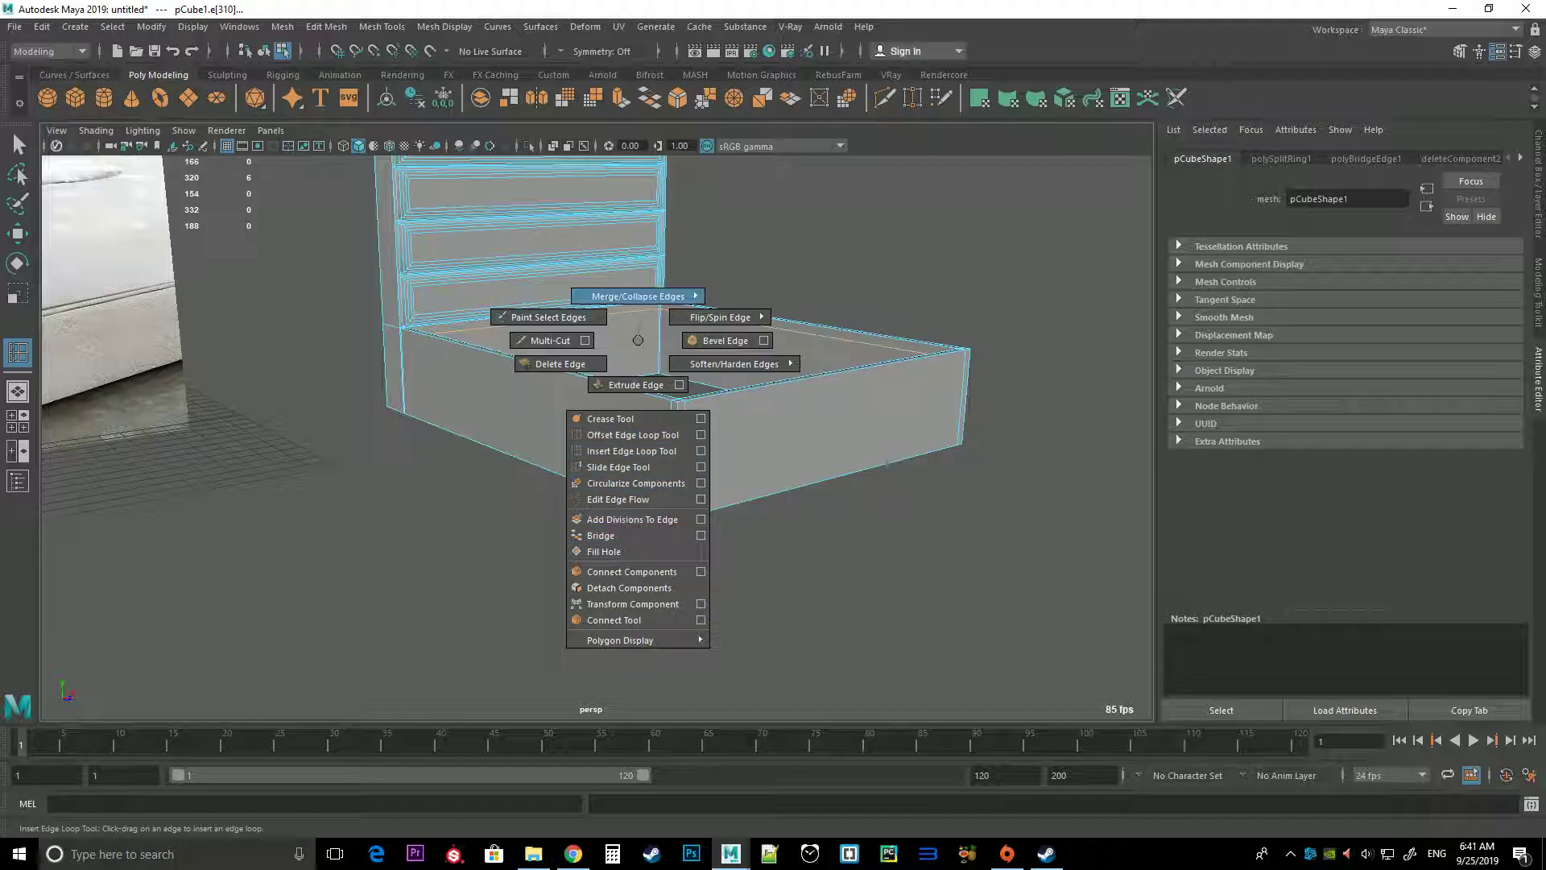
shift+right_click(652, 336)
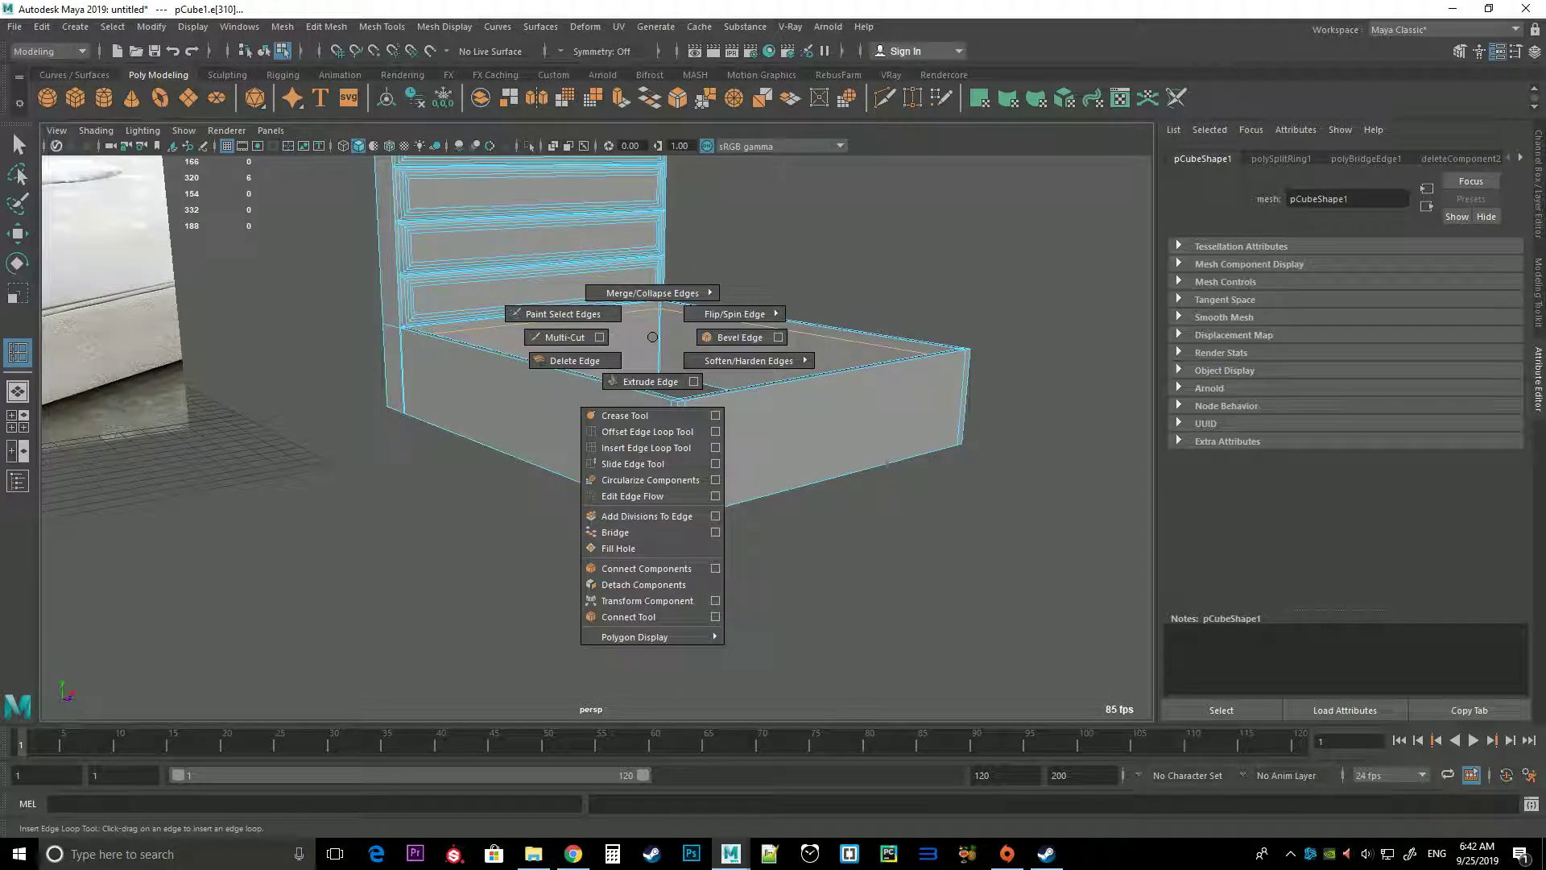
right_drag(653, 337, 708, 318)
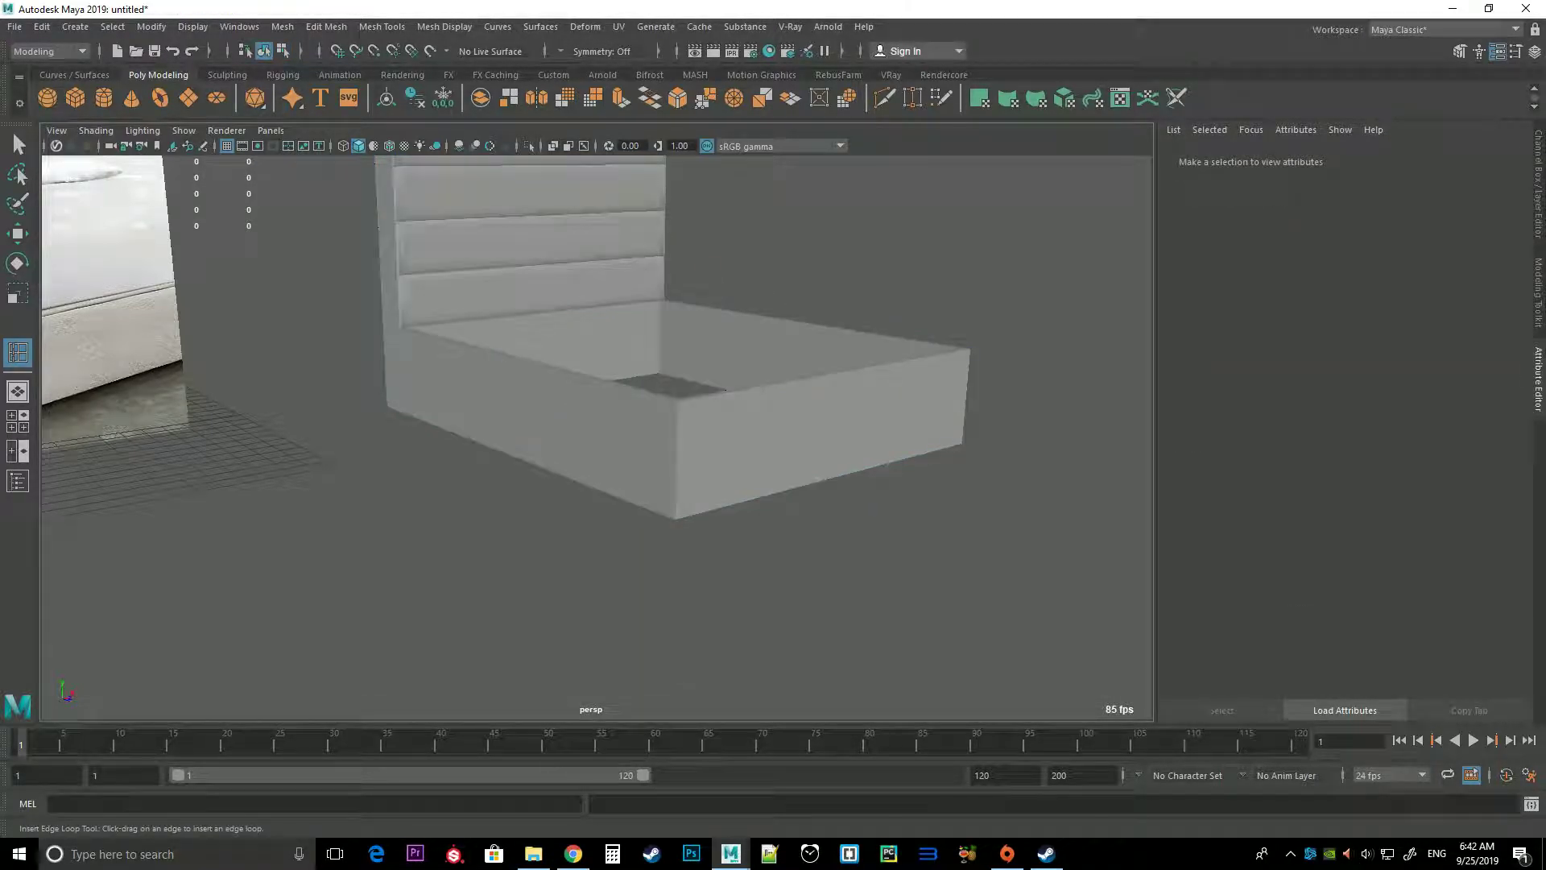
key(w)
shift+right_click(637, 330)
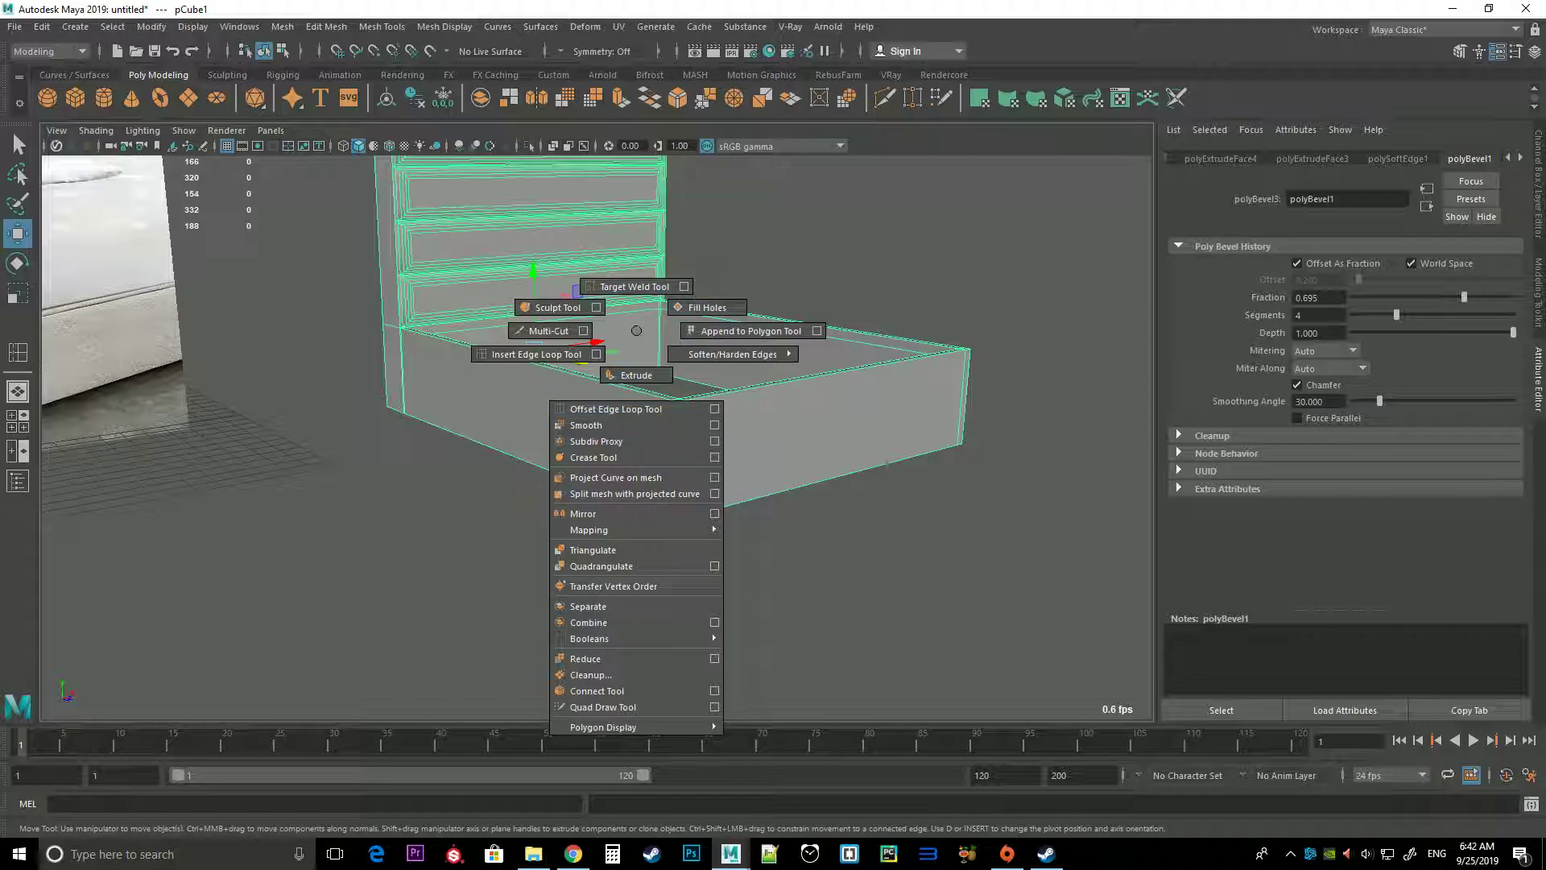
key(Escape)
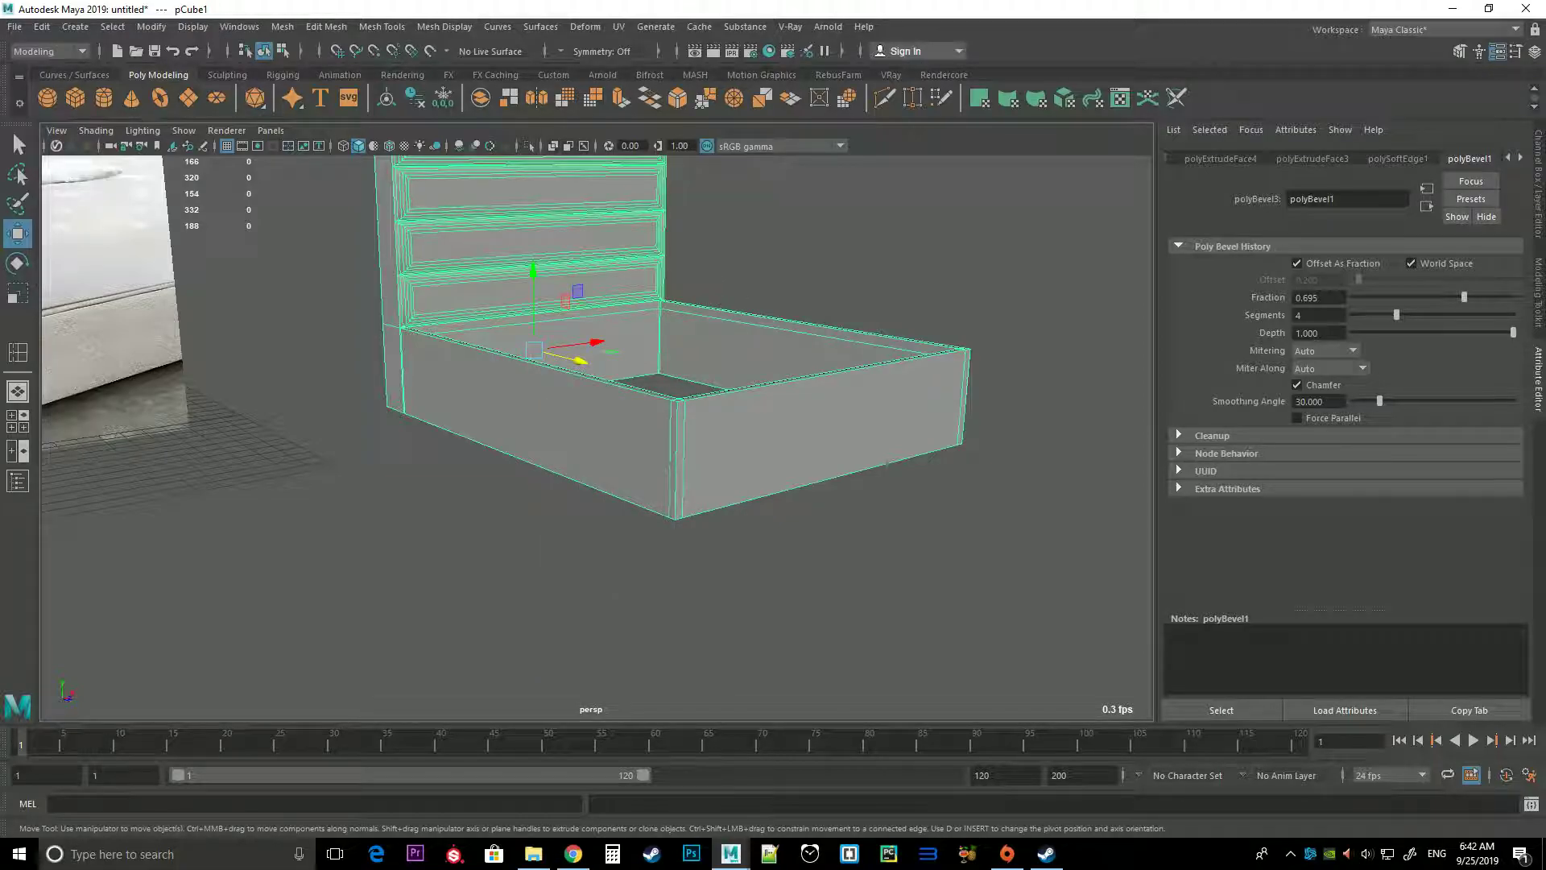
shift+right_click(636, 327)
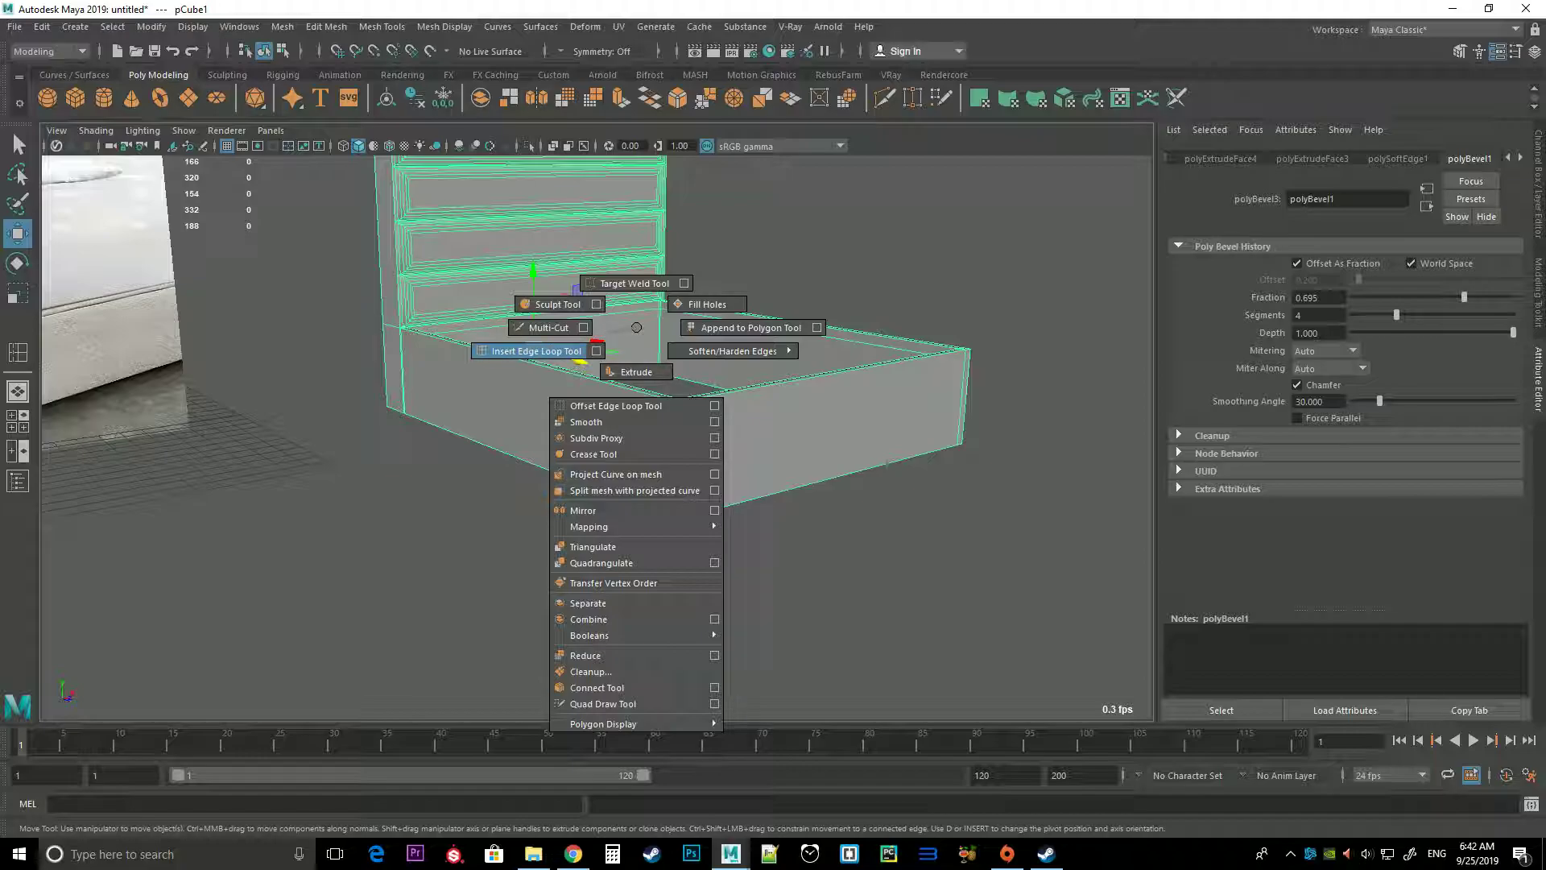
key(Escape)
scroll(636, 326, up, 2)
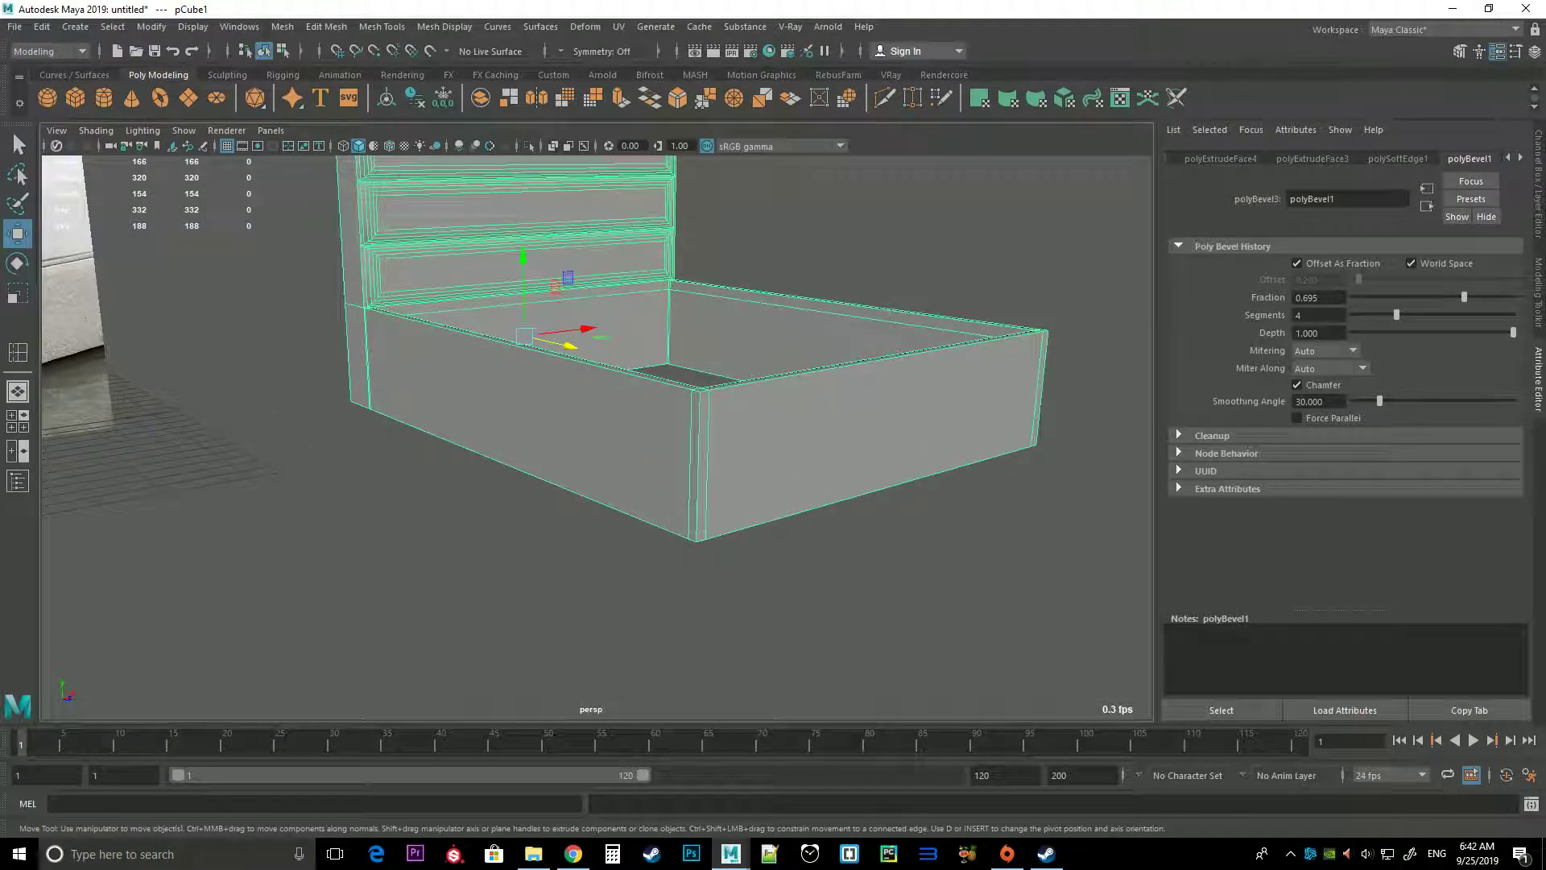
scroll(637, 327, up, 2)
right_drag(681, 346, 761, 338)
Select the frame's inner side faces and undo the accidental polygon reduction
click(846, 387)
scroll(725, 387, down, 2)
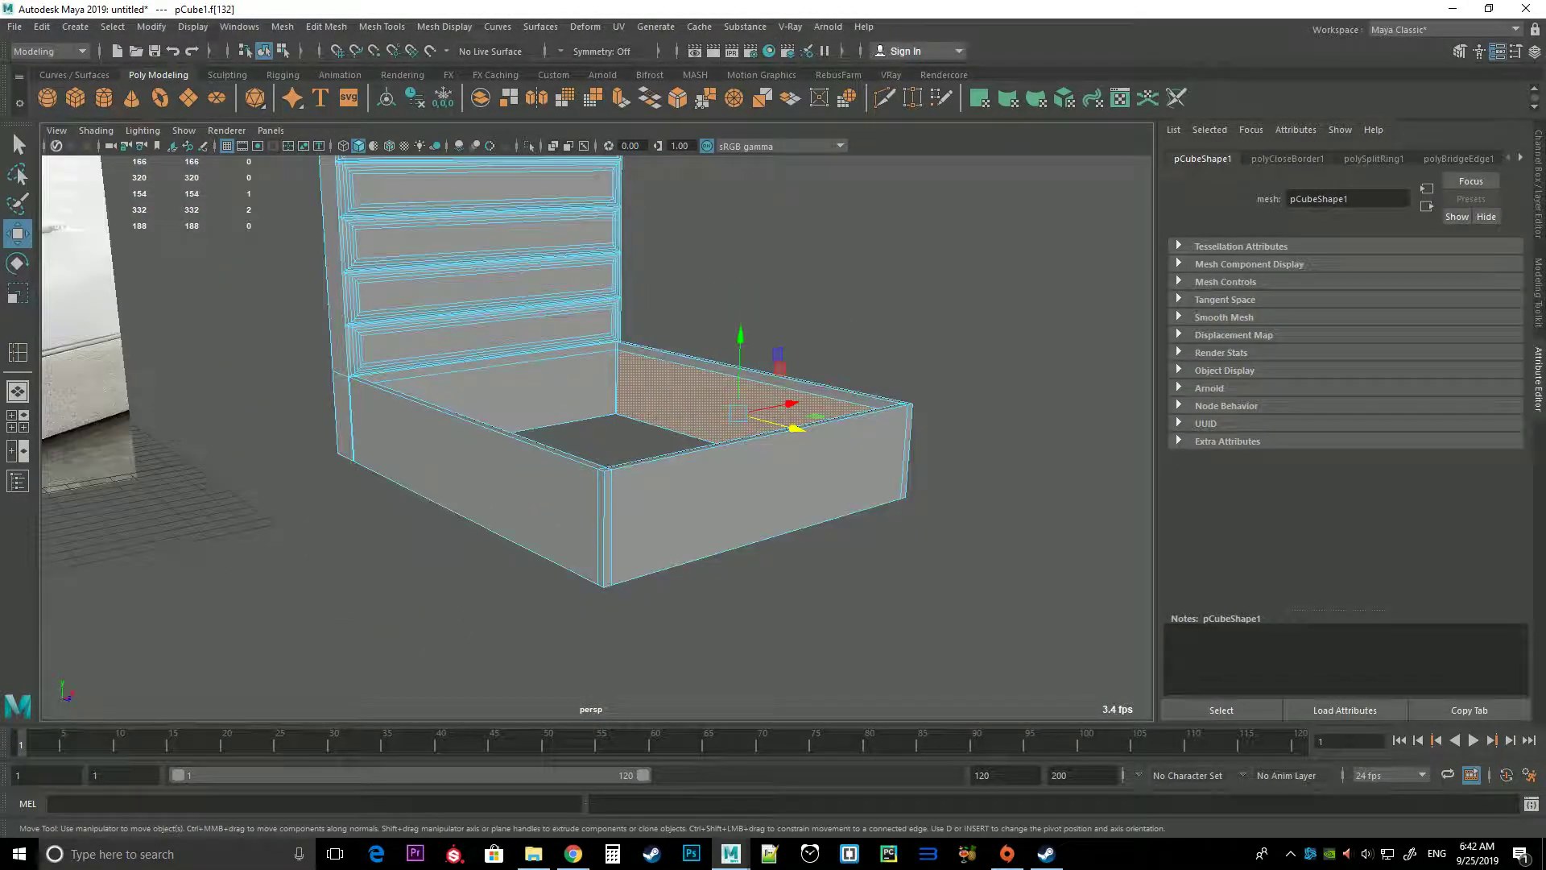
alt+drag(645, 403, 483, 403)
shift+click(386, 378)
scroll(612, 443, up, 5)
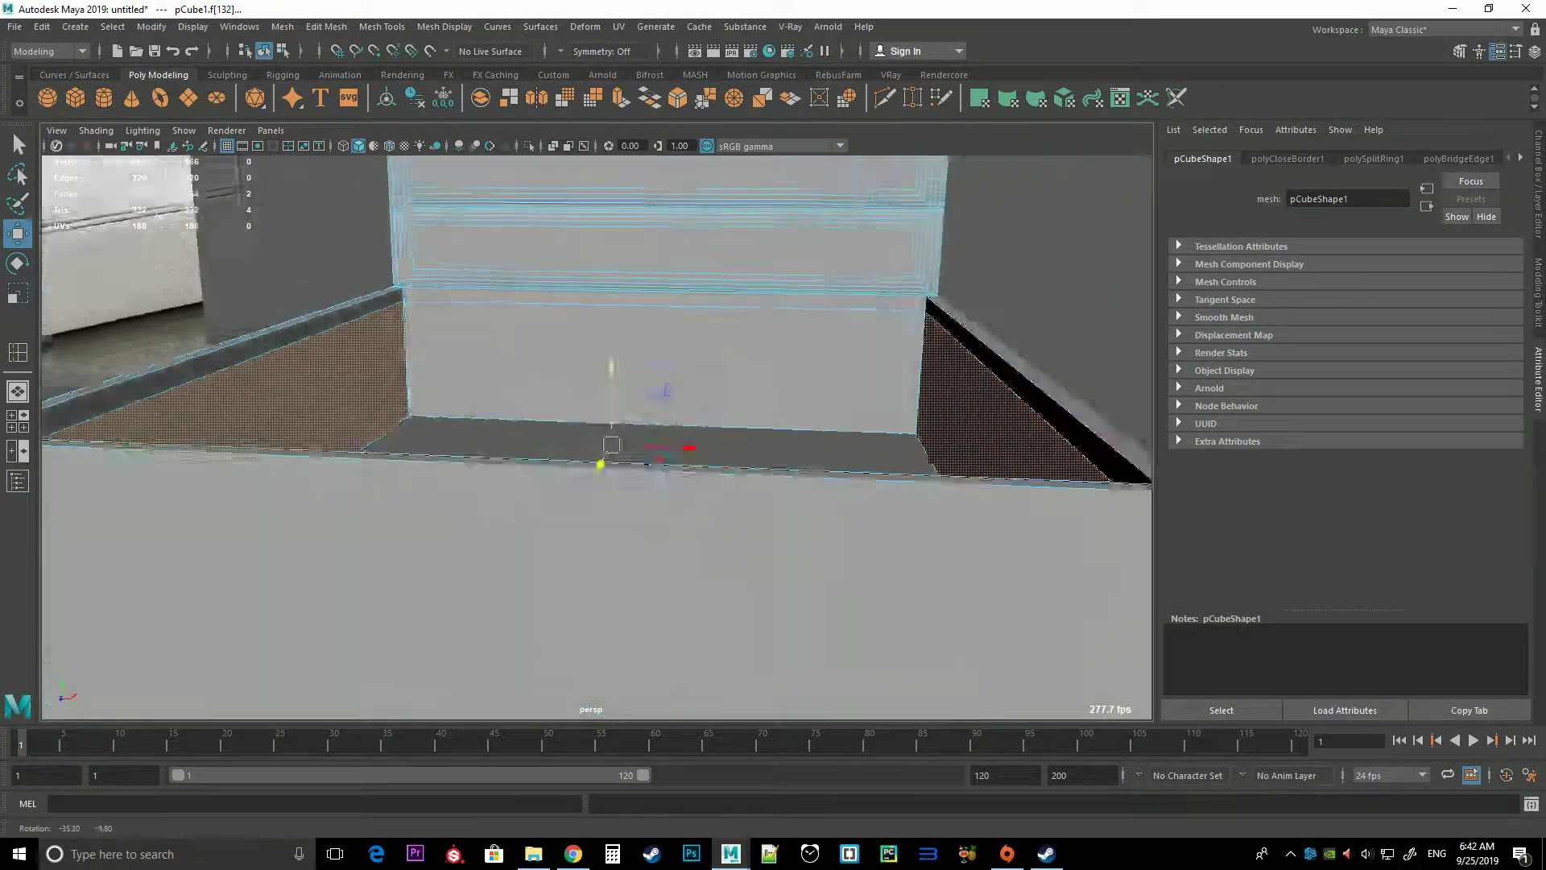
scroll(612, 368, down, 3)
mouse_move(621, 351)
shift+right_down()
mouse_move(612, 659)
mouse_move(598, 559)
shift+right_up()
scroll(596, 435, down, 3)
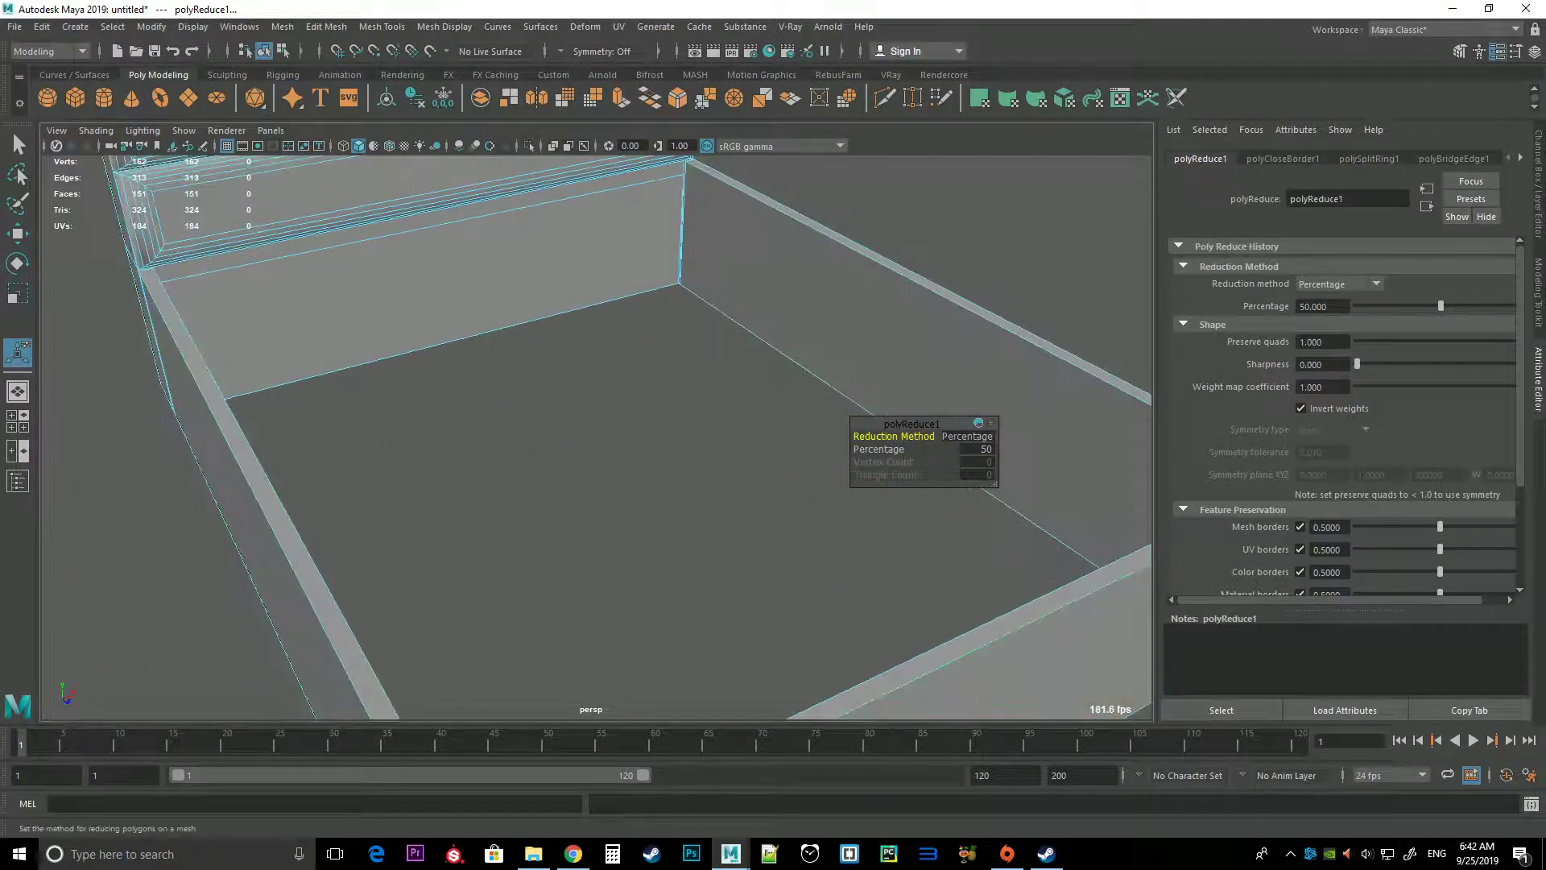
key(ctrl+z)
Extrude the frame's inner back wall face and pull it across the frame
alt+drag(596, 435, 515, 403)
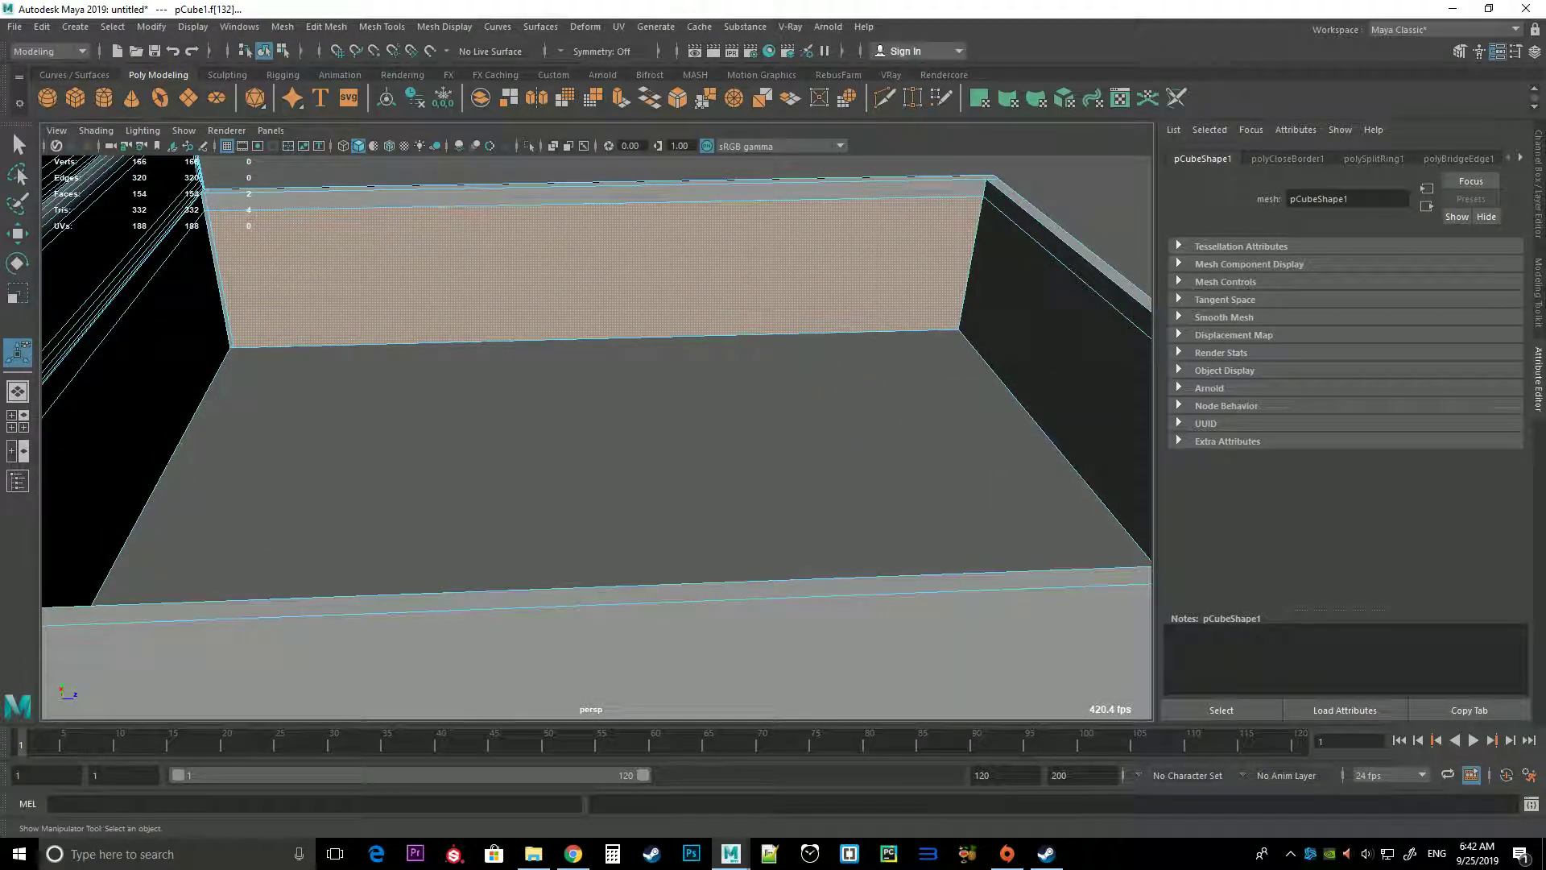
click(596, 266)
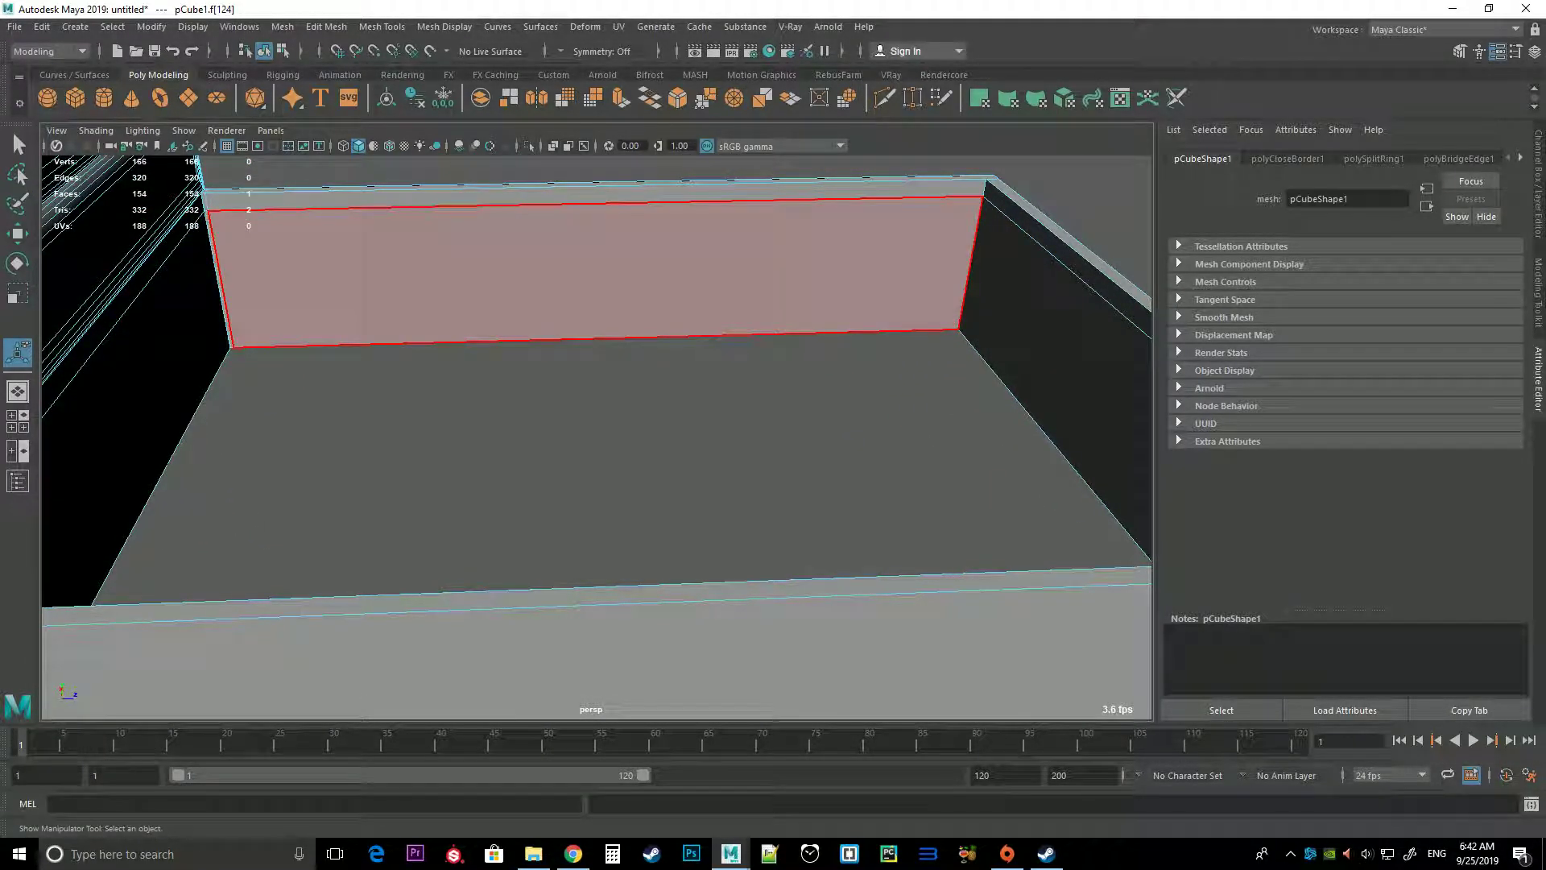
scroll(596, 435, down, 5)
mouse_move(596, 435)
alt+mouse_down()
mouse_move(451, 402)
mouse_move(516, 403)
alt+mouse_up()
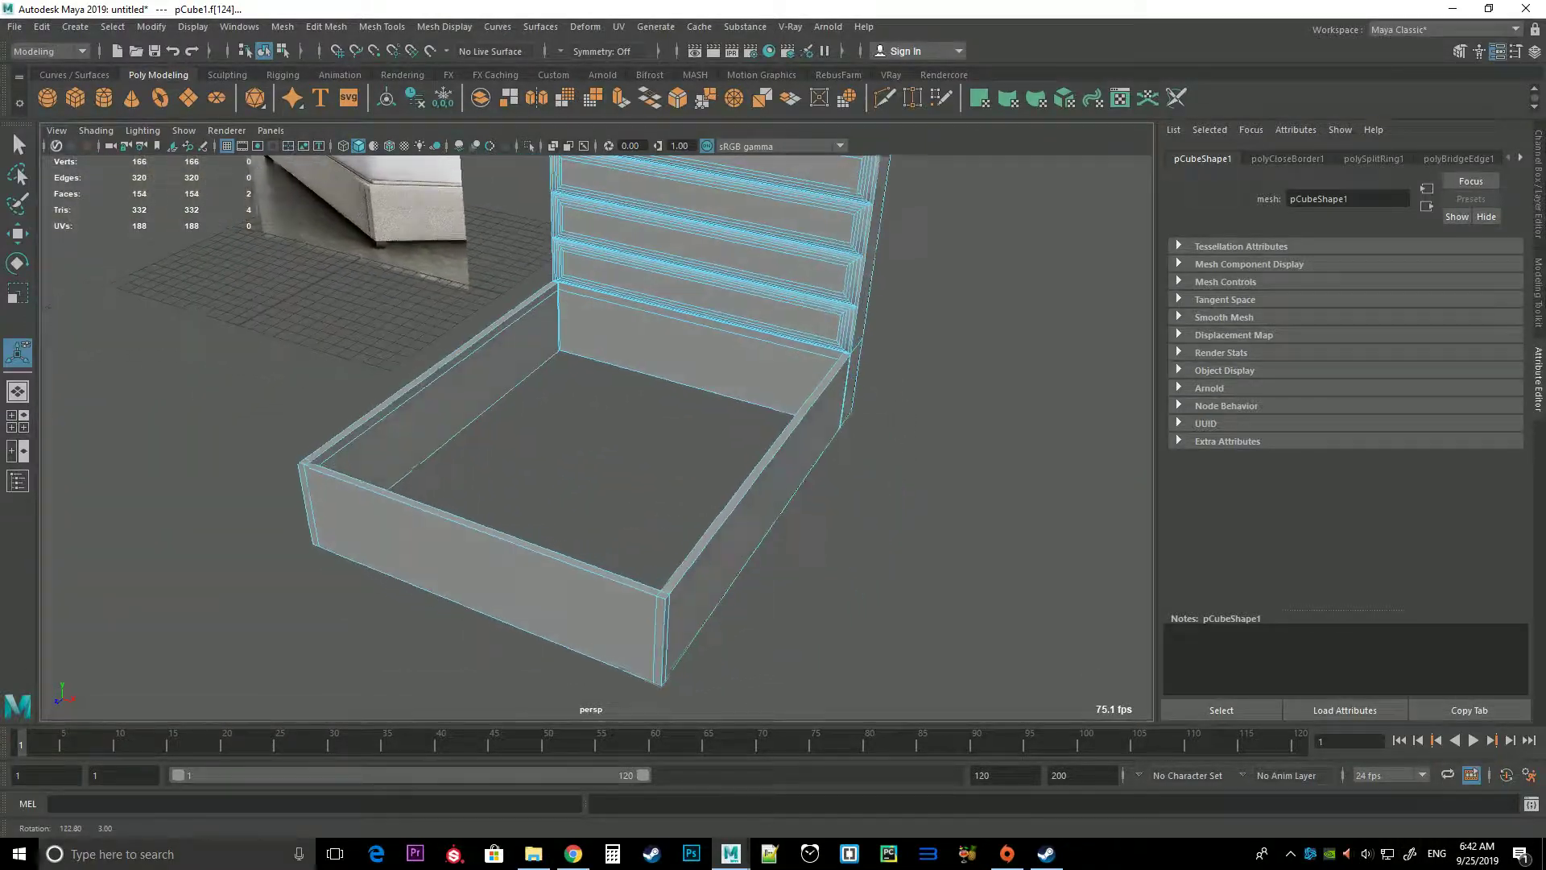
scroll(596, 435, up, 5)
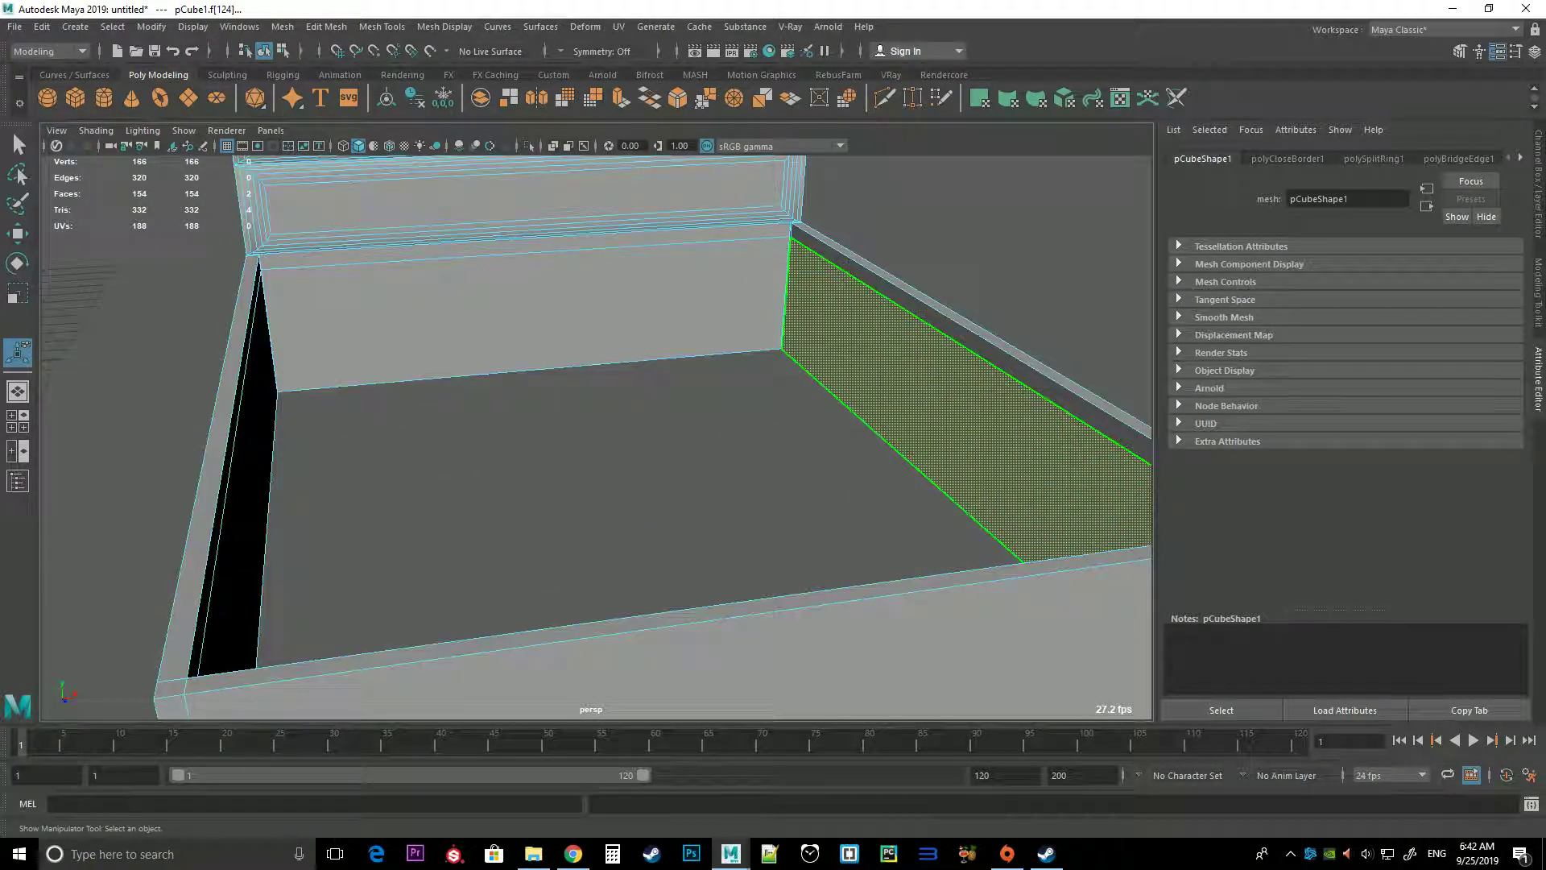
key(w)
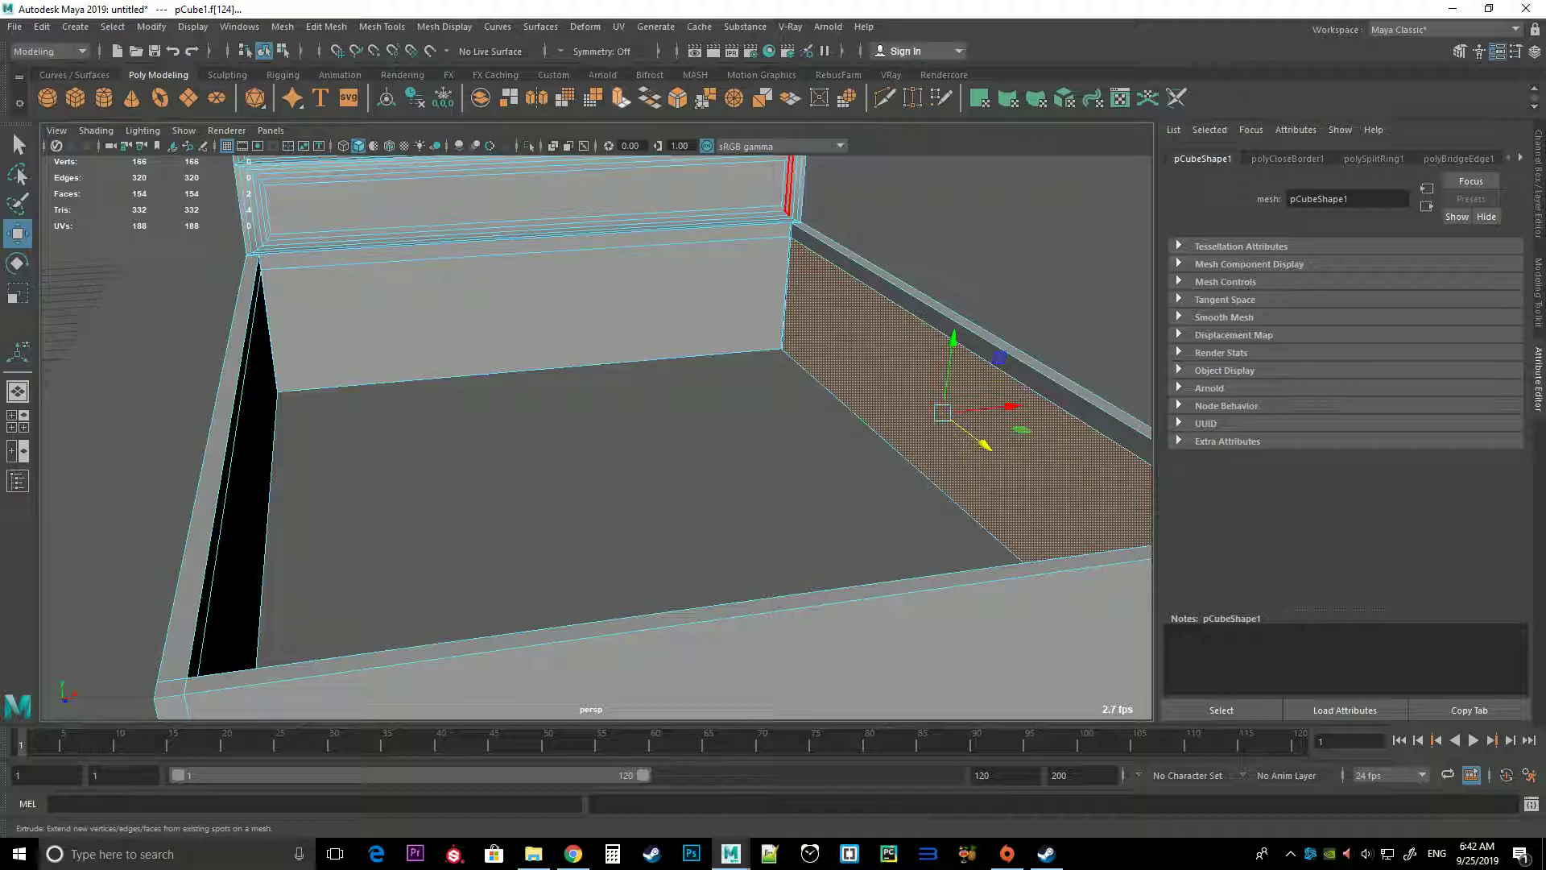
click(620, 97)
drag(735, 298, 201, 337)
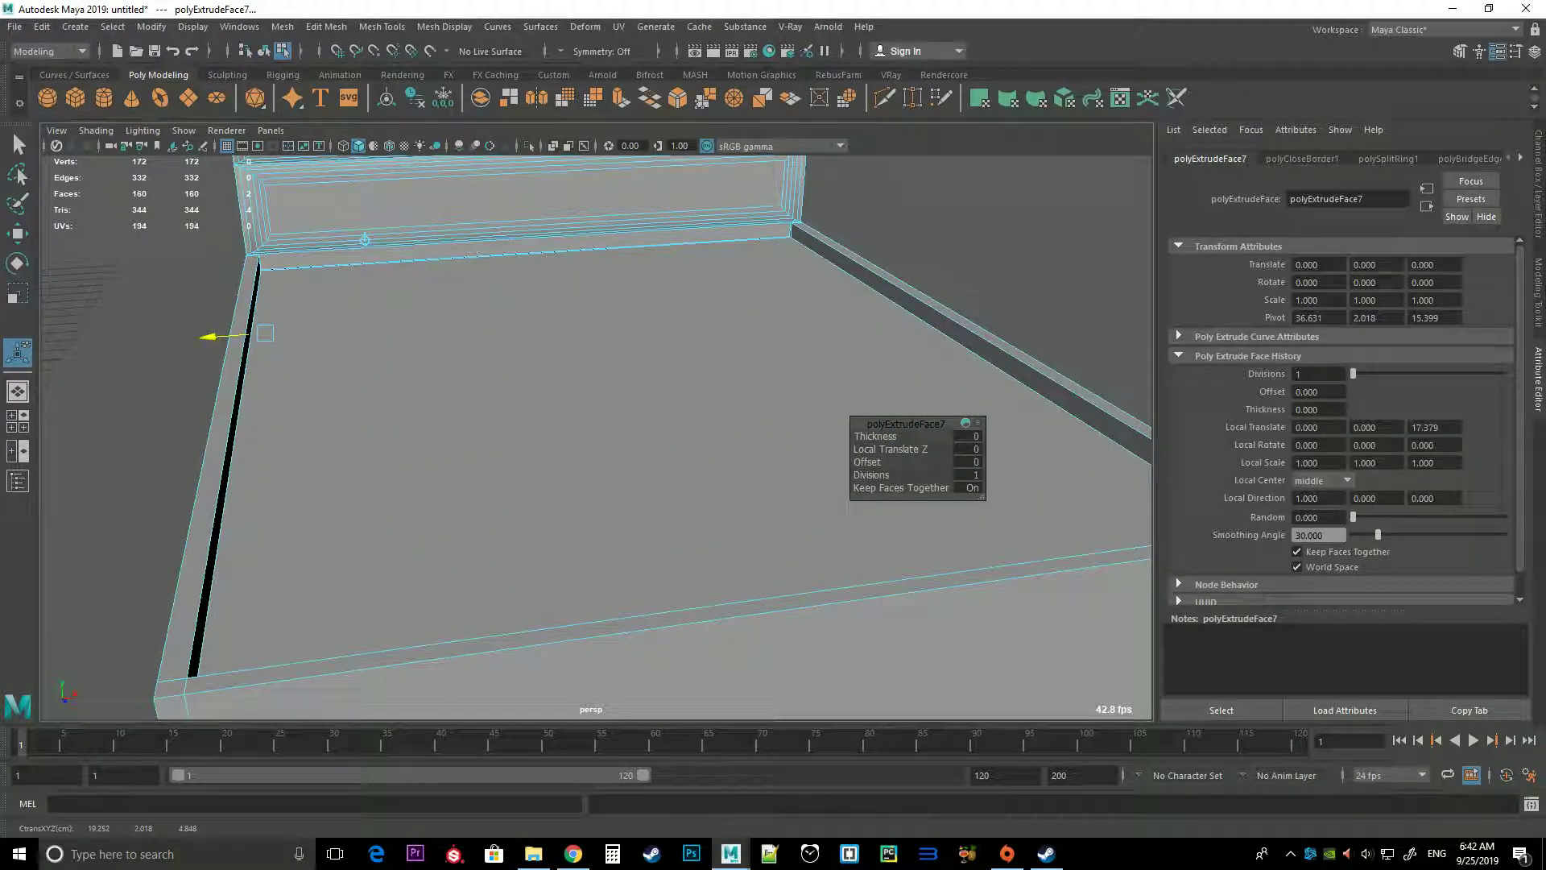
key(f)
scroll(596, 435, down, 3)
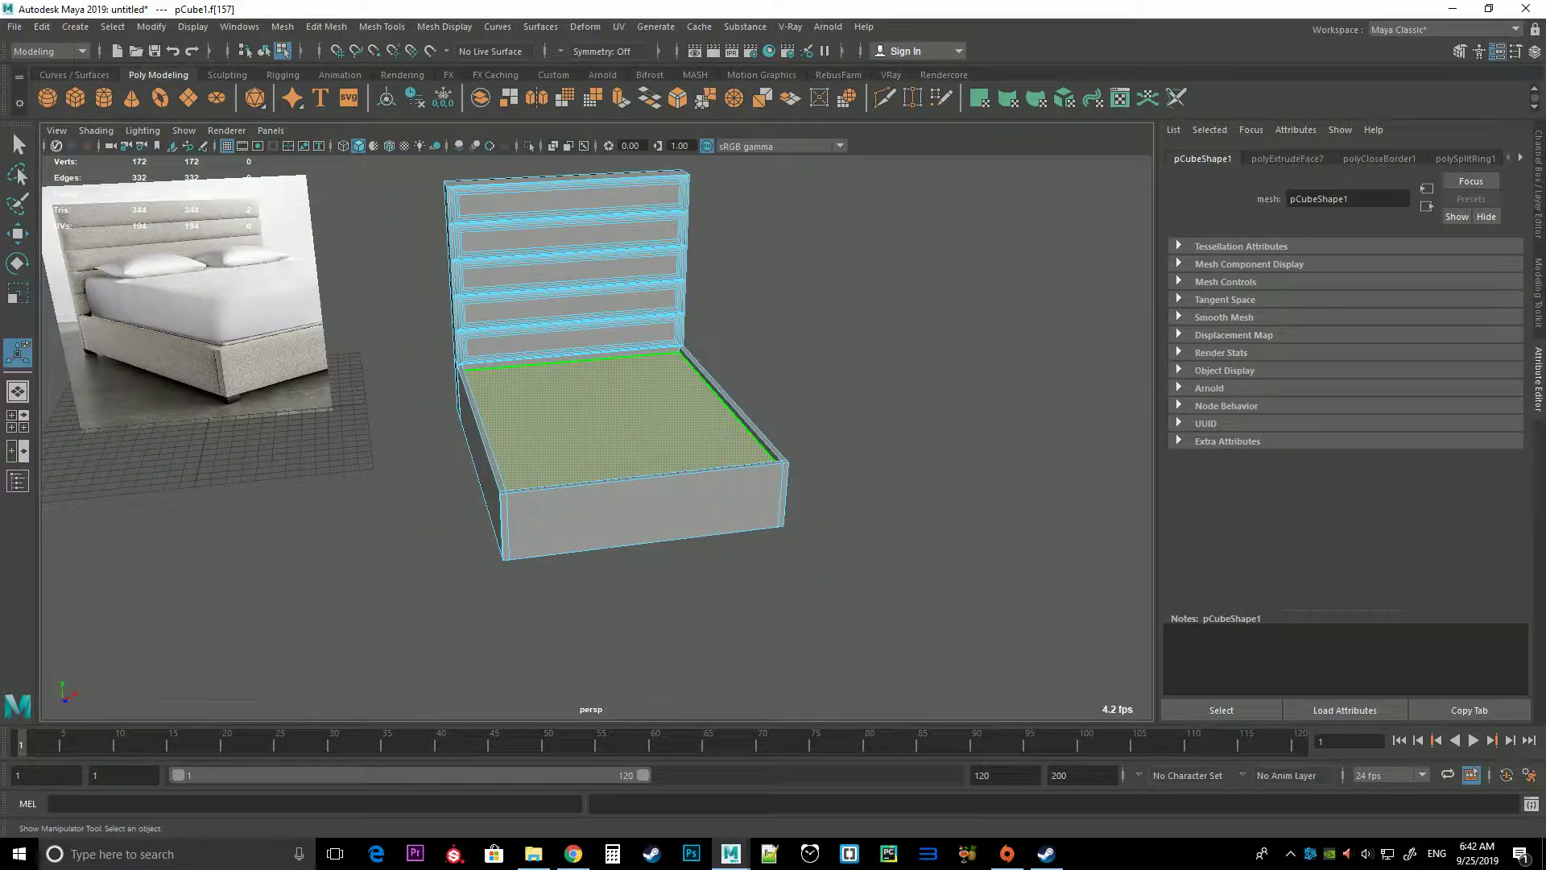
scroll(596, 435, up, 3)
Extrude the frame's inner floor face and scale it inward to 0.964
click(544, 192)
key(ctrl+e)
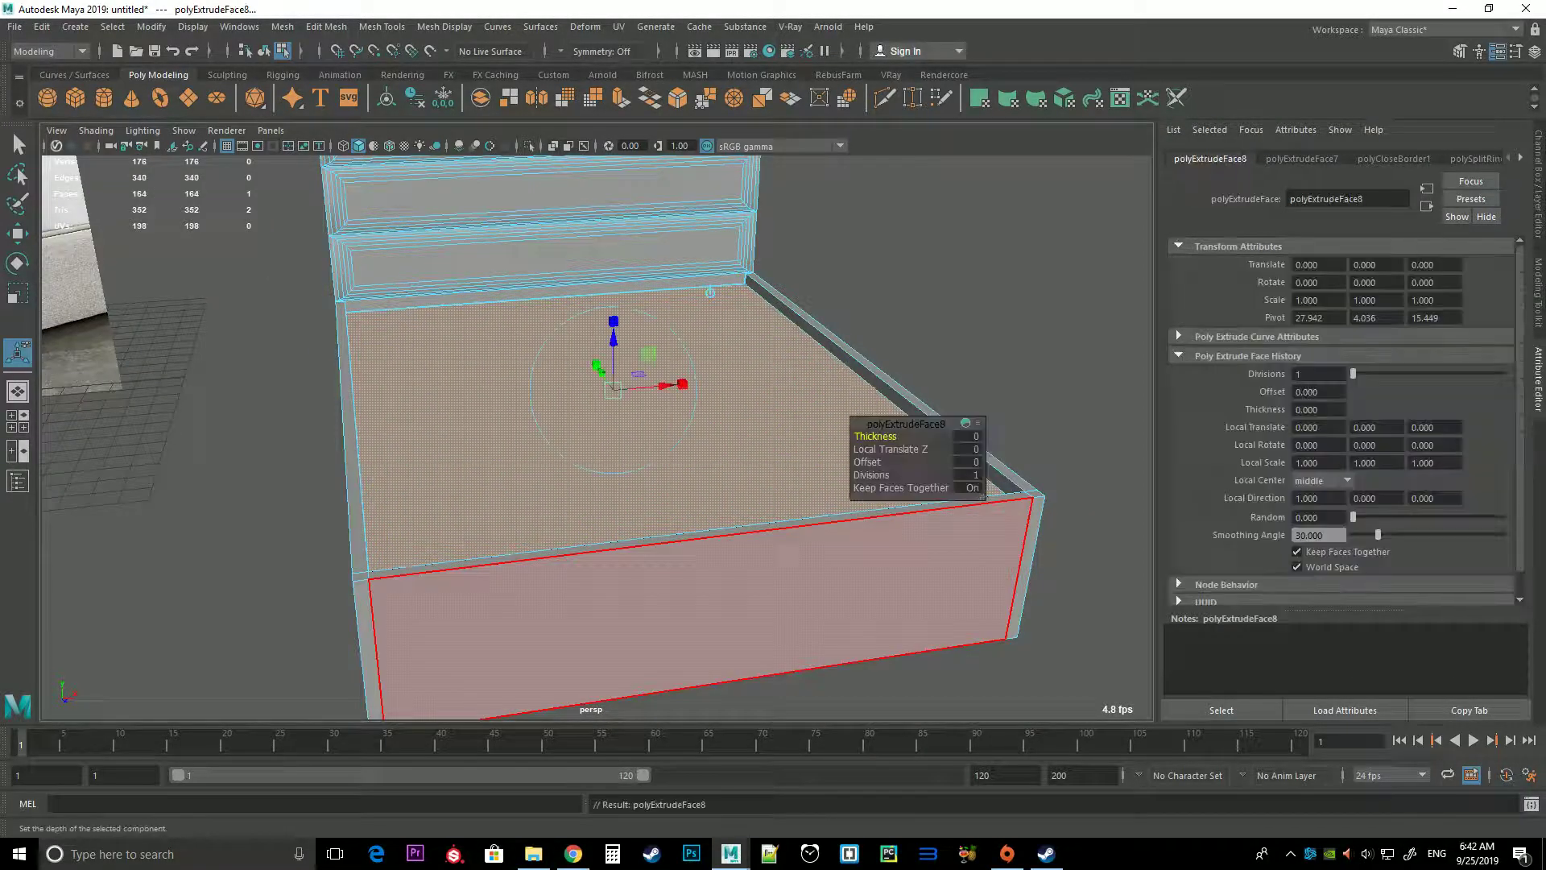
key(r)
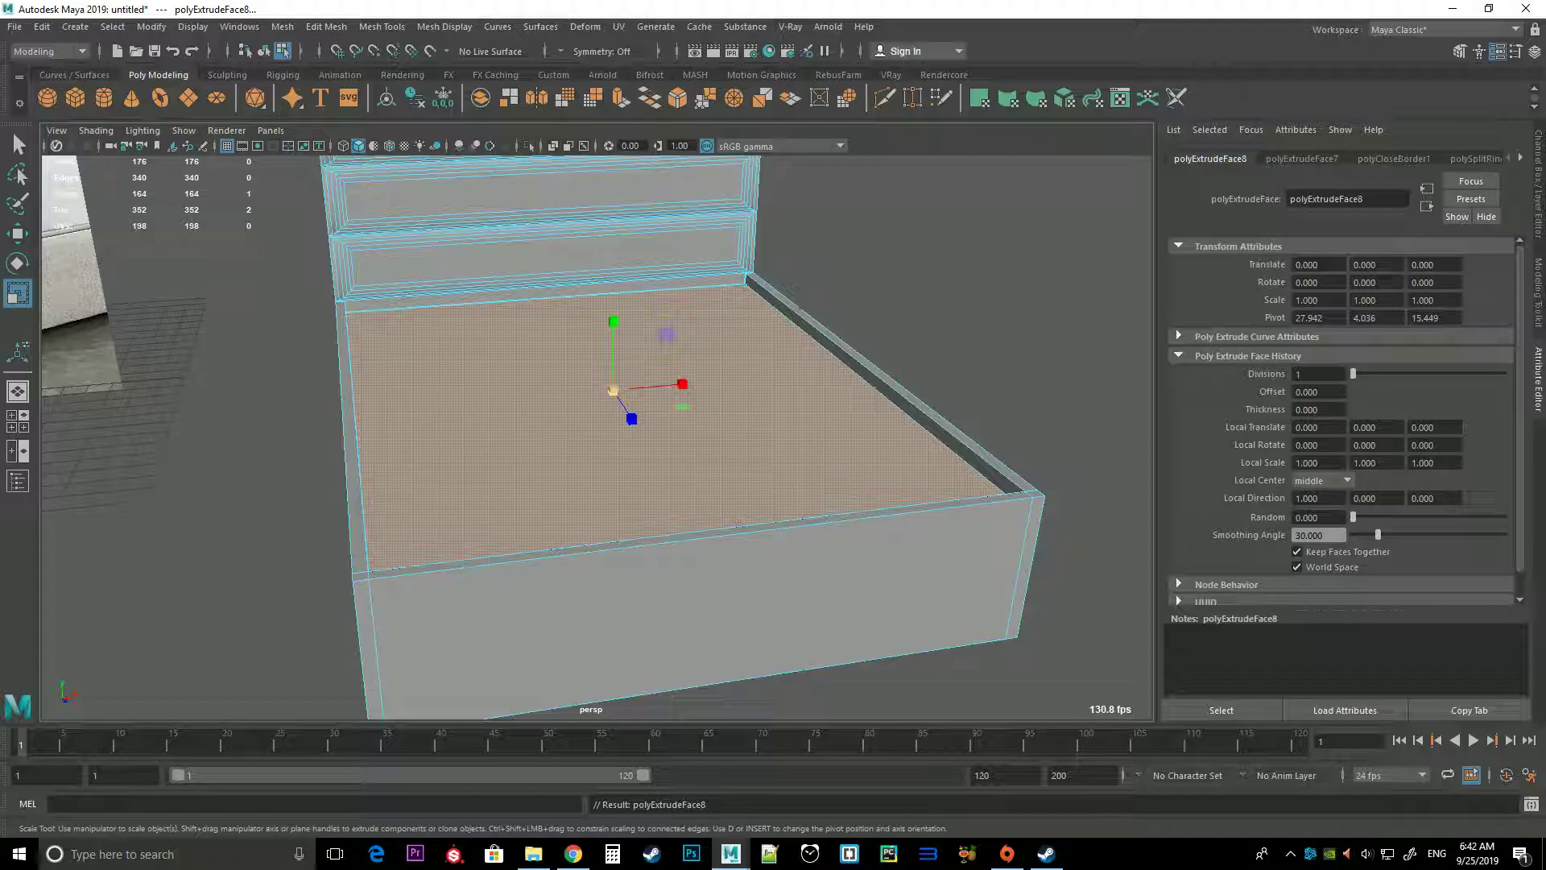
click(613, 391)
drag(613, 390, 606, 391)
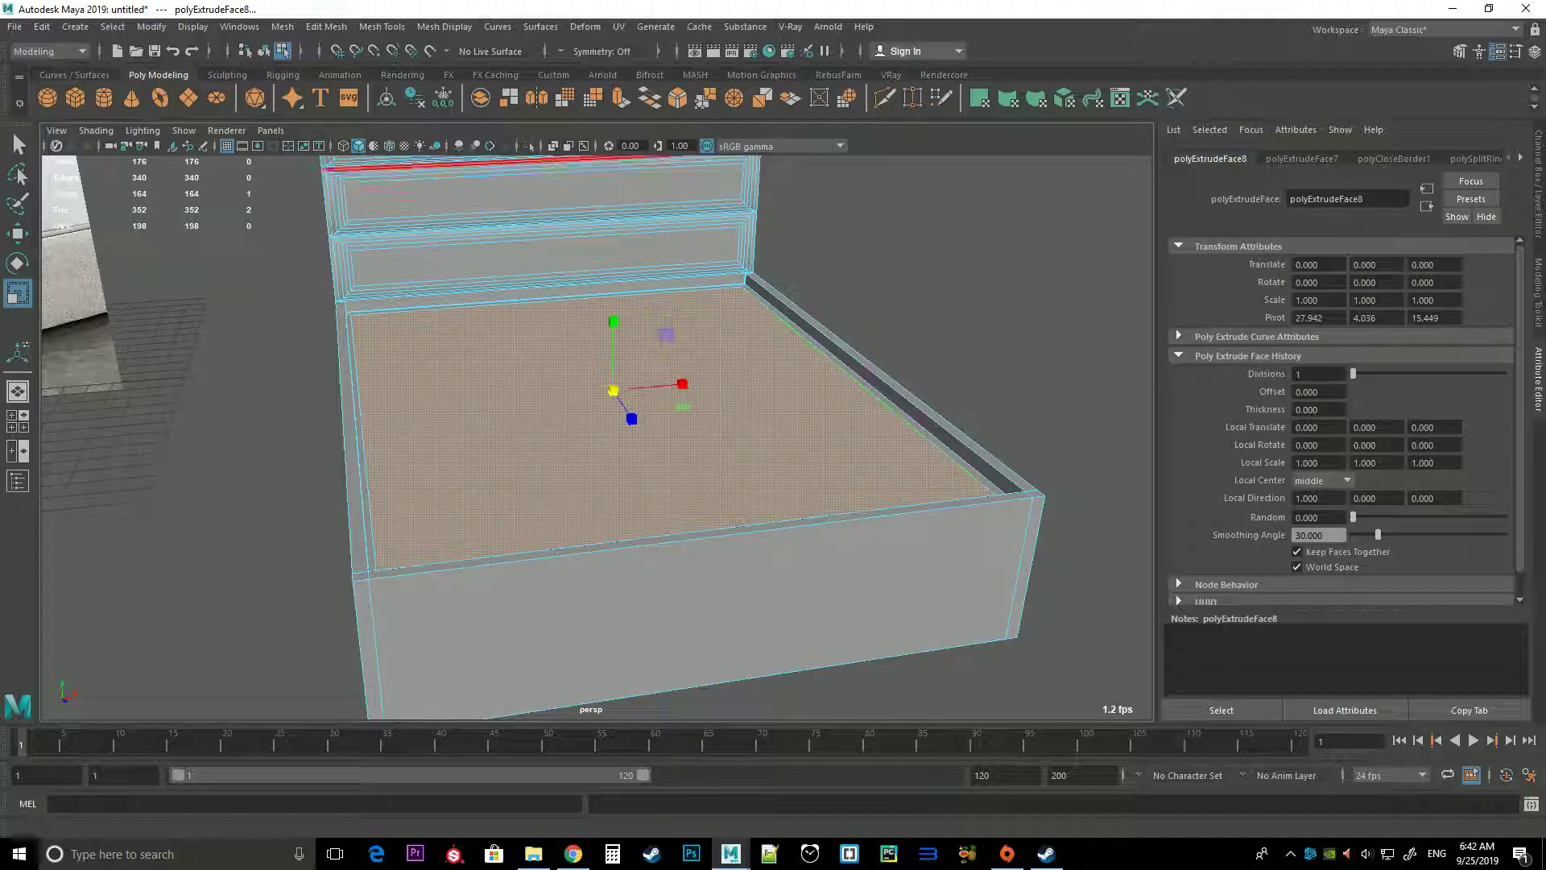
Extrude the inset floor face again and raise it 1.263 units
scroll(612, 434, up, 3)
alt+drag(564, 419, 644, 185)
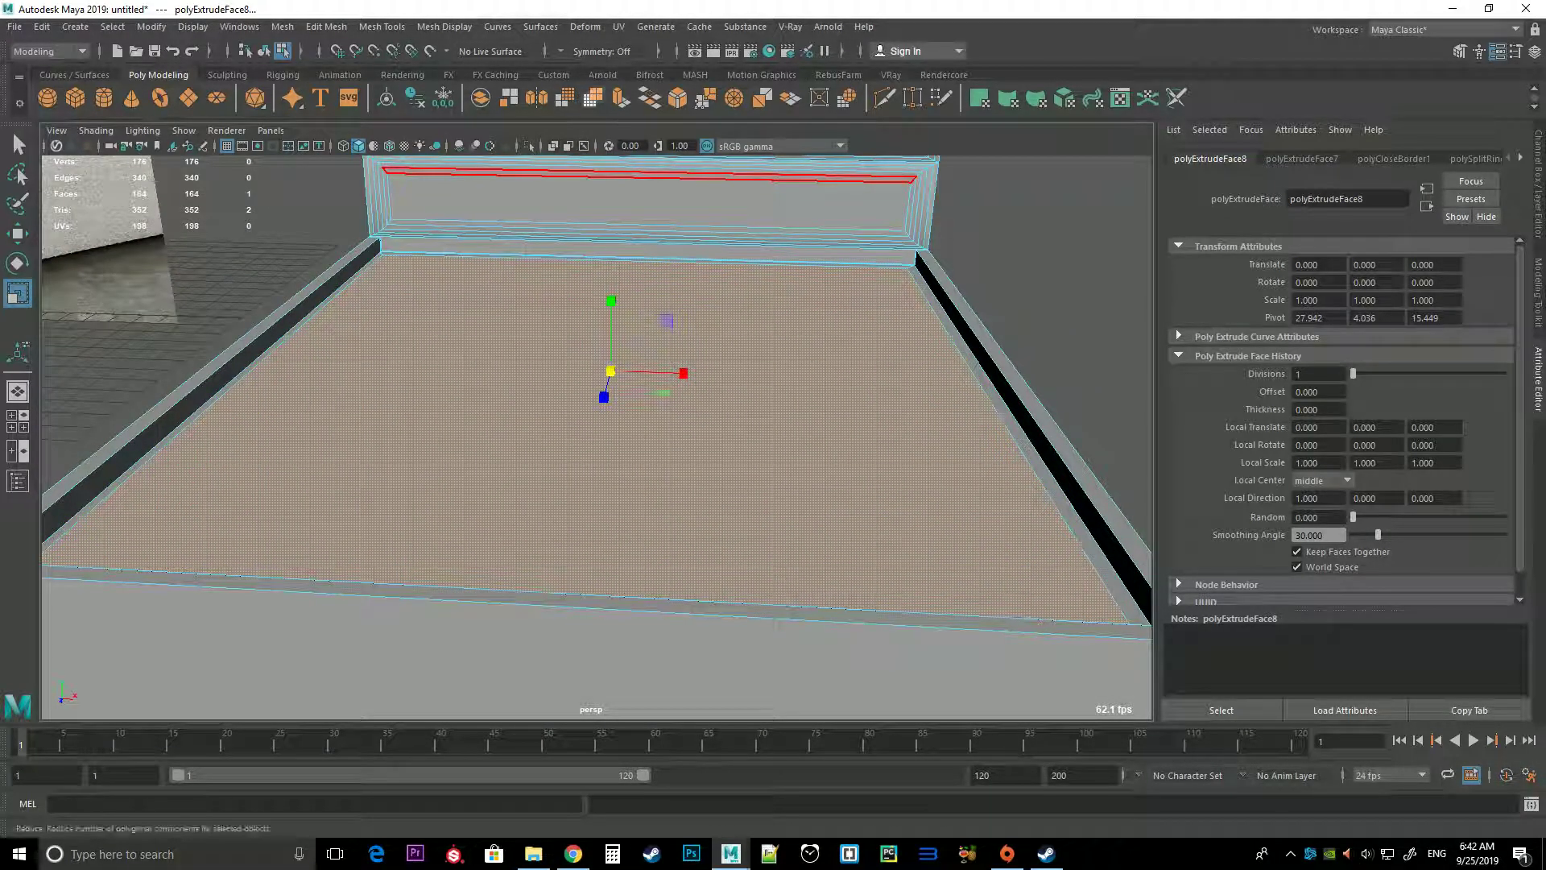
key(ctrl+e)
drag(616, 347, 614, 269)
scroll(614, 274, down, 3)
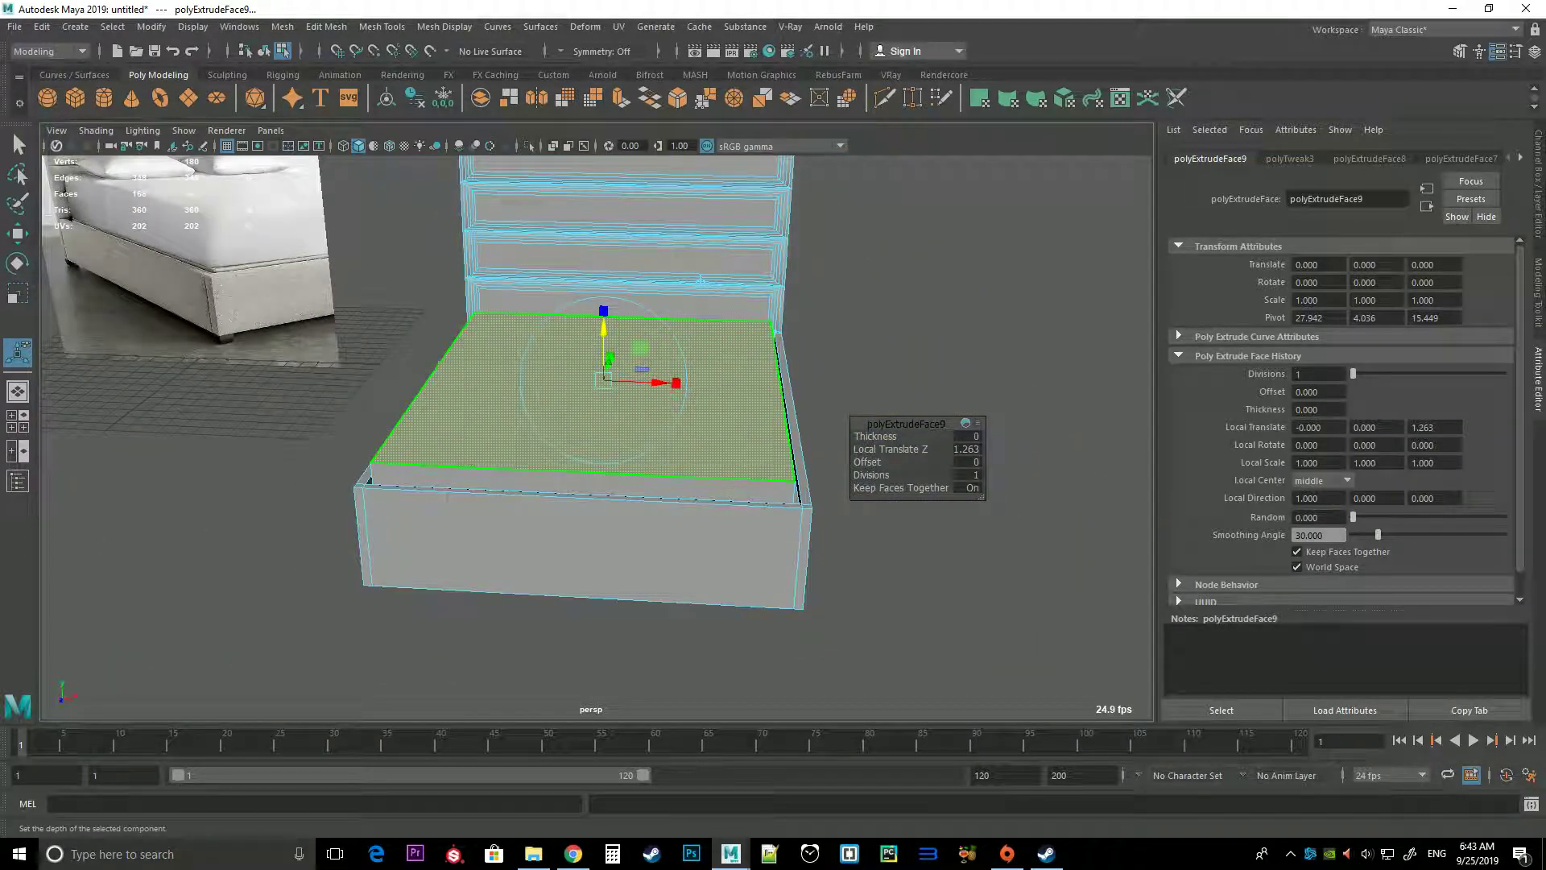
Lower the mattress base extrusion to a thinner 0.61 height
scroll(701, 281, up, 3)
alt+drag(701, 280, 729, 178)
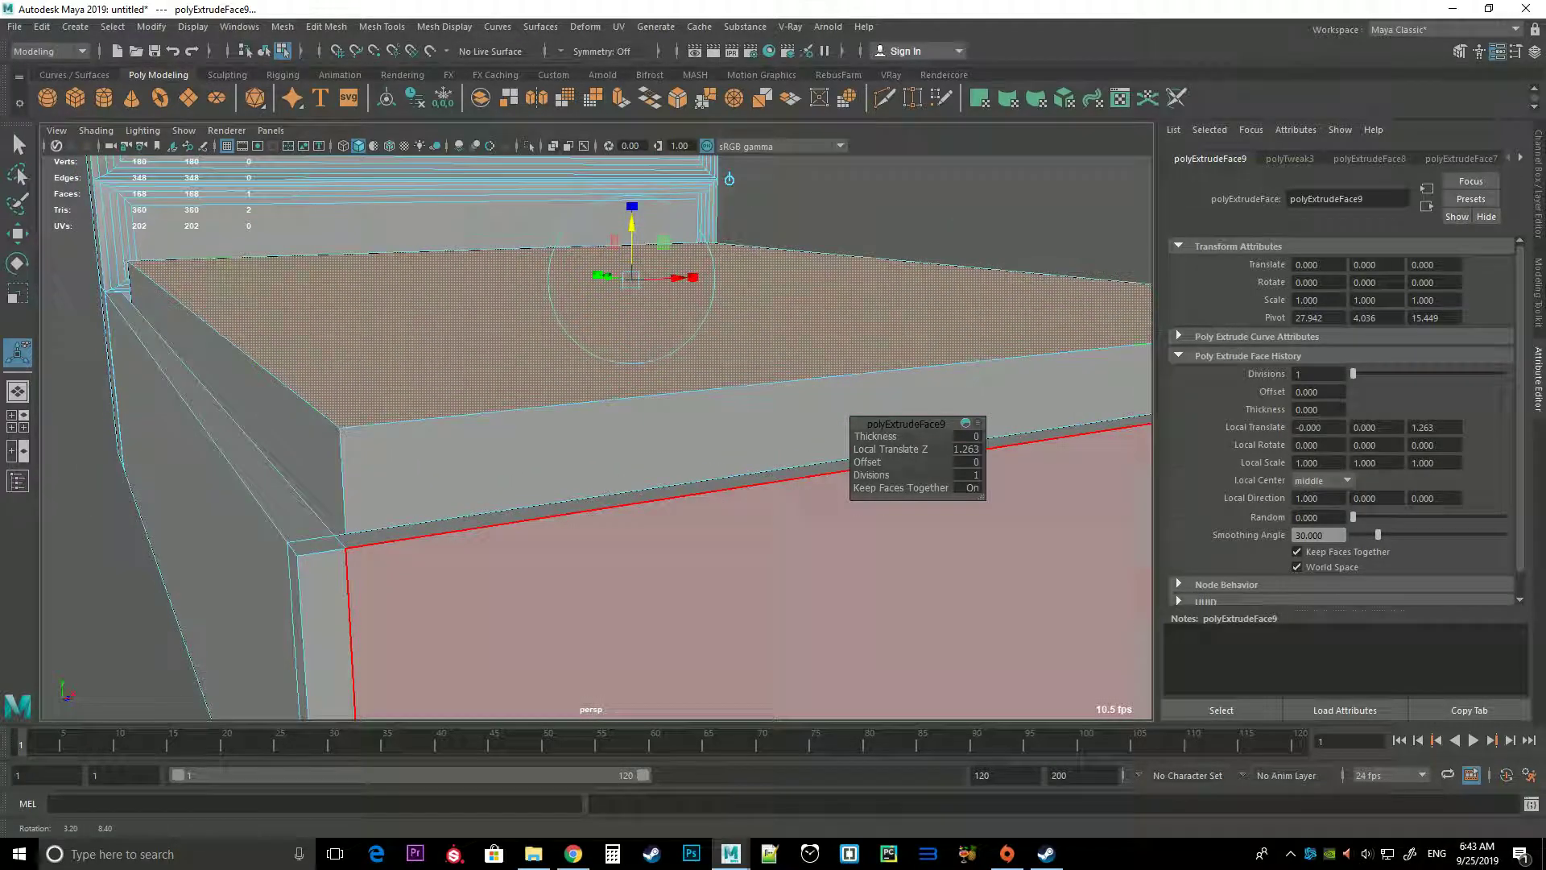
middle_drag(729, 178, 729, 213)
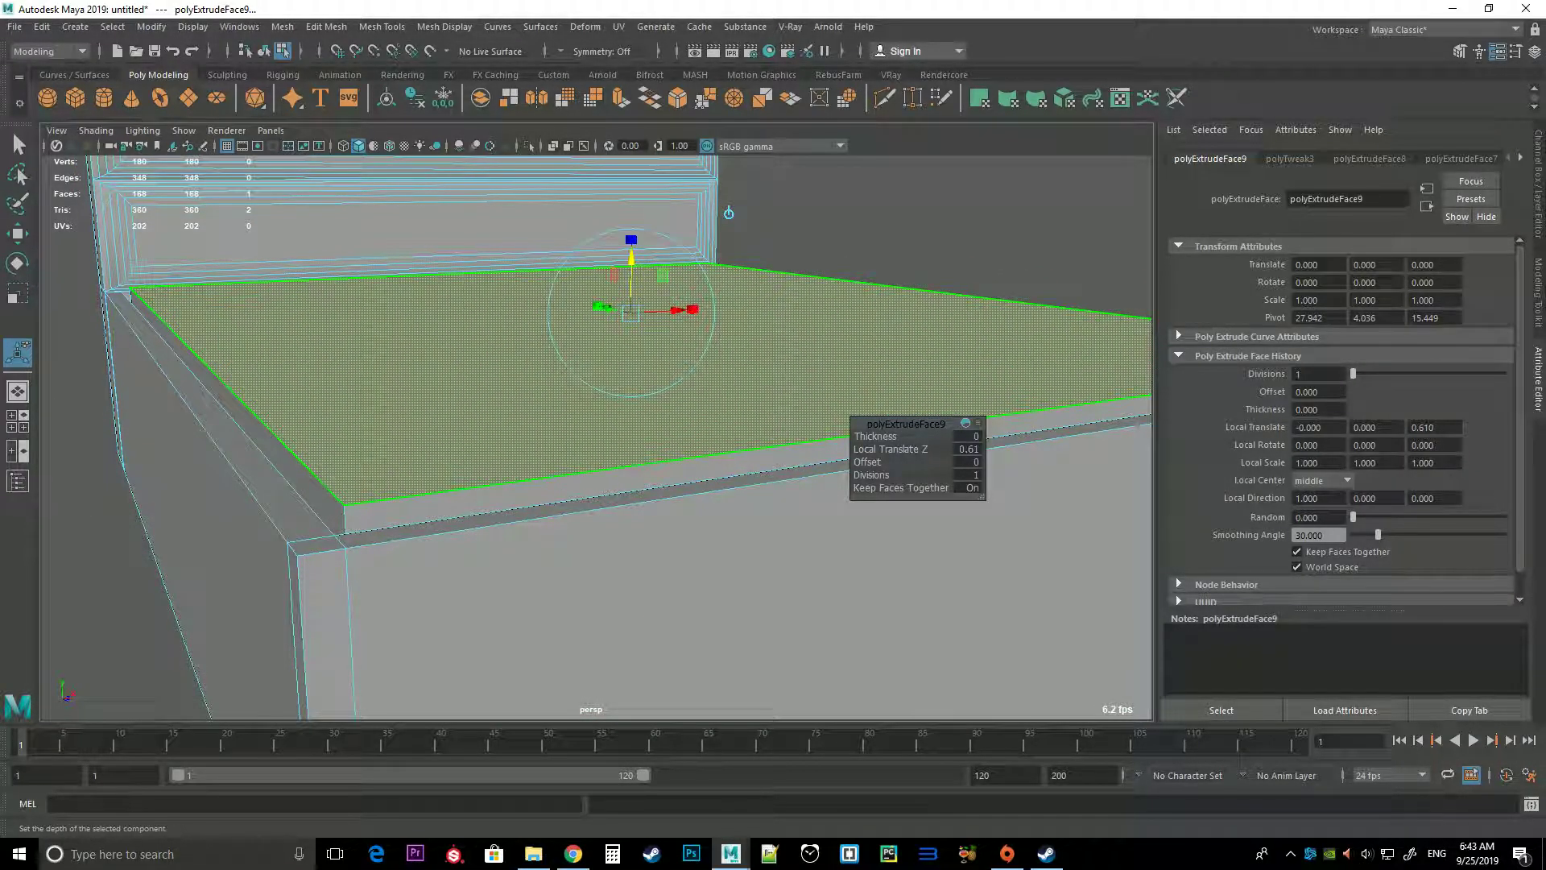
scroll(728, 212, down, 5)
alt+drag(729, 213, 702, 309)
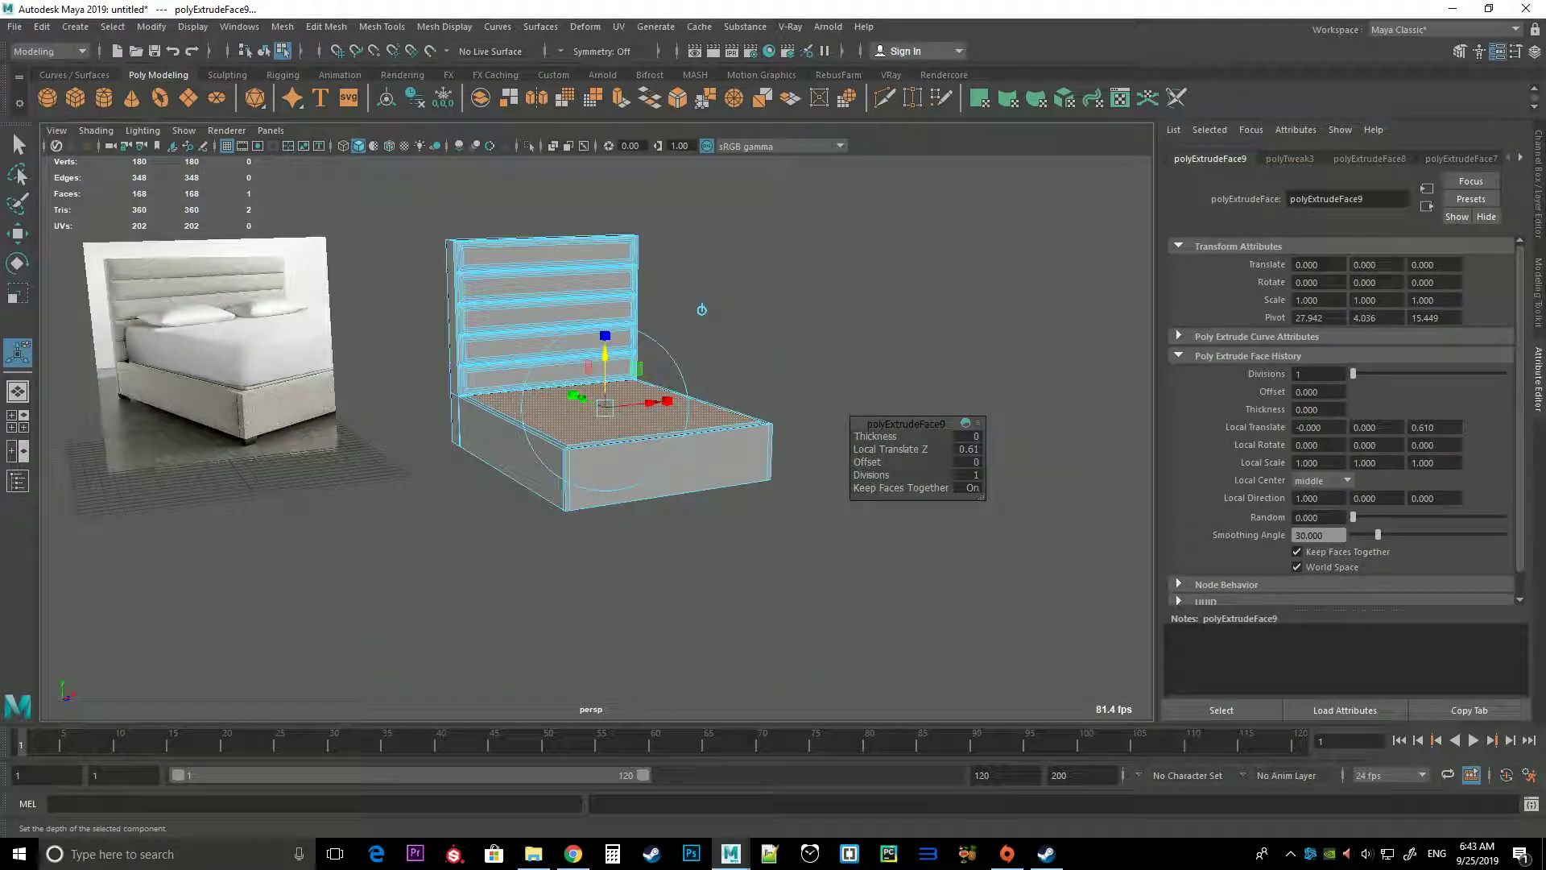
scroll(701, 309, up, 2)
scroll(725, 282, up, 2)
scroll(754, 255, up, 2)
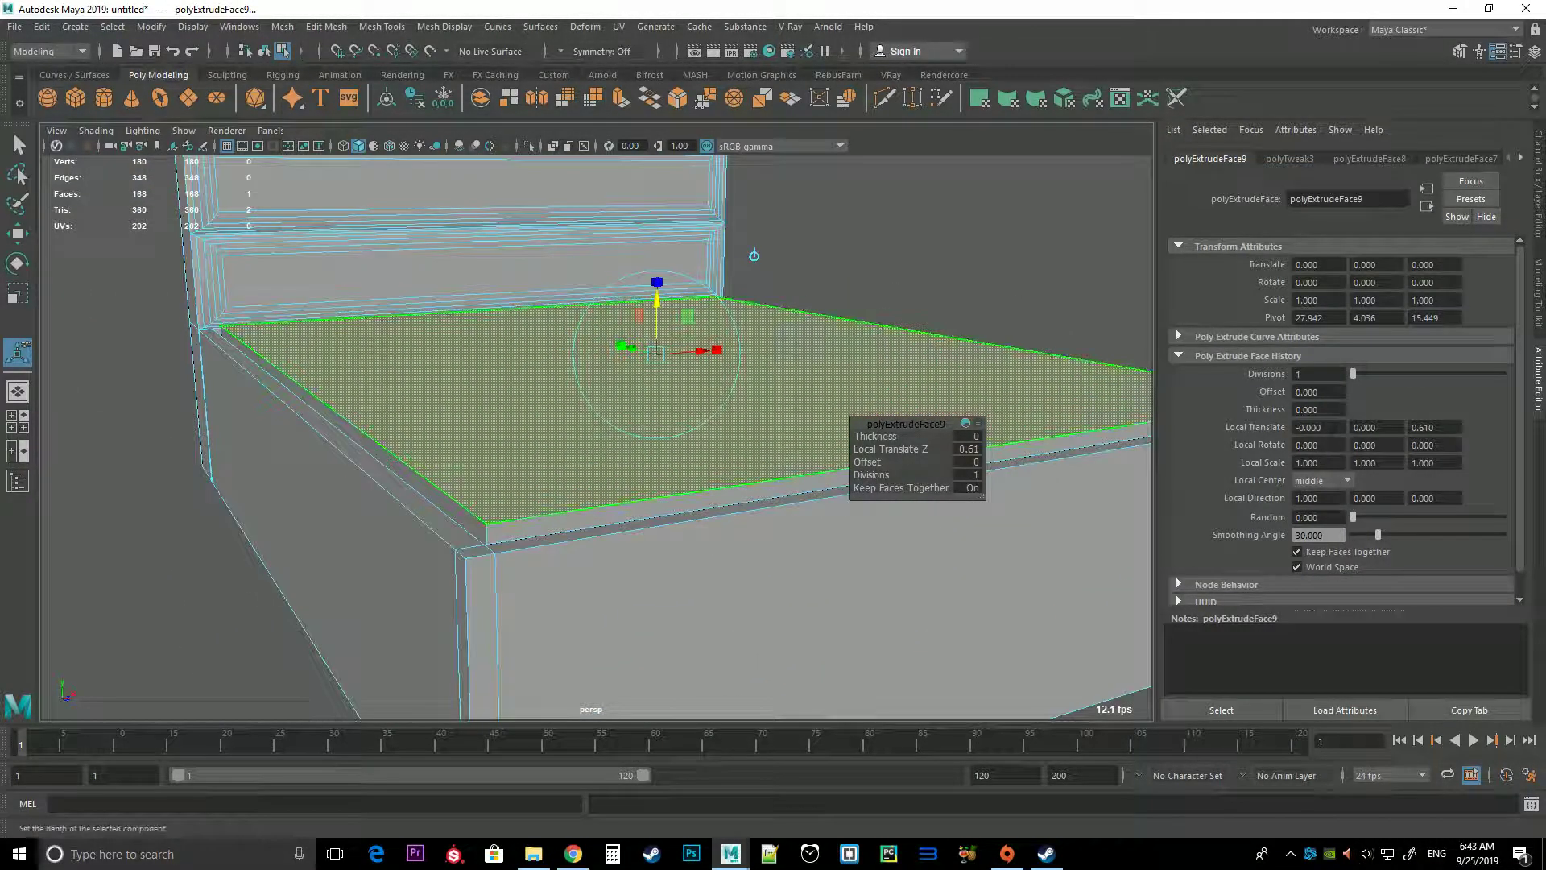
Extrude the mattress top three more times, raising it 0.094, 0.132 and 2.997
key(ctrl+e)
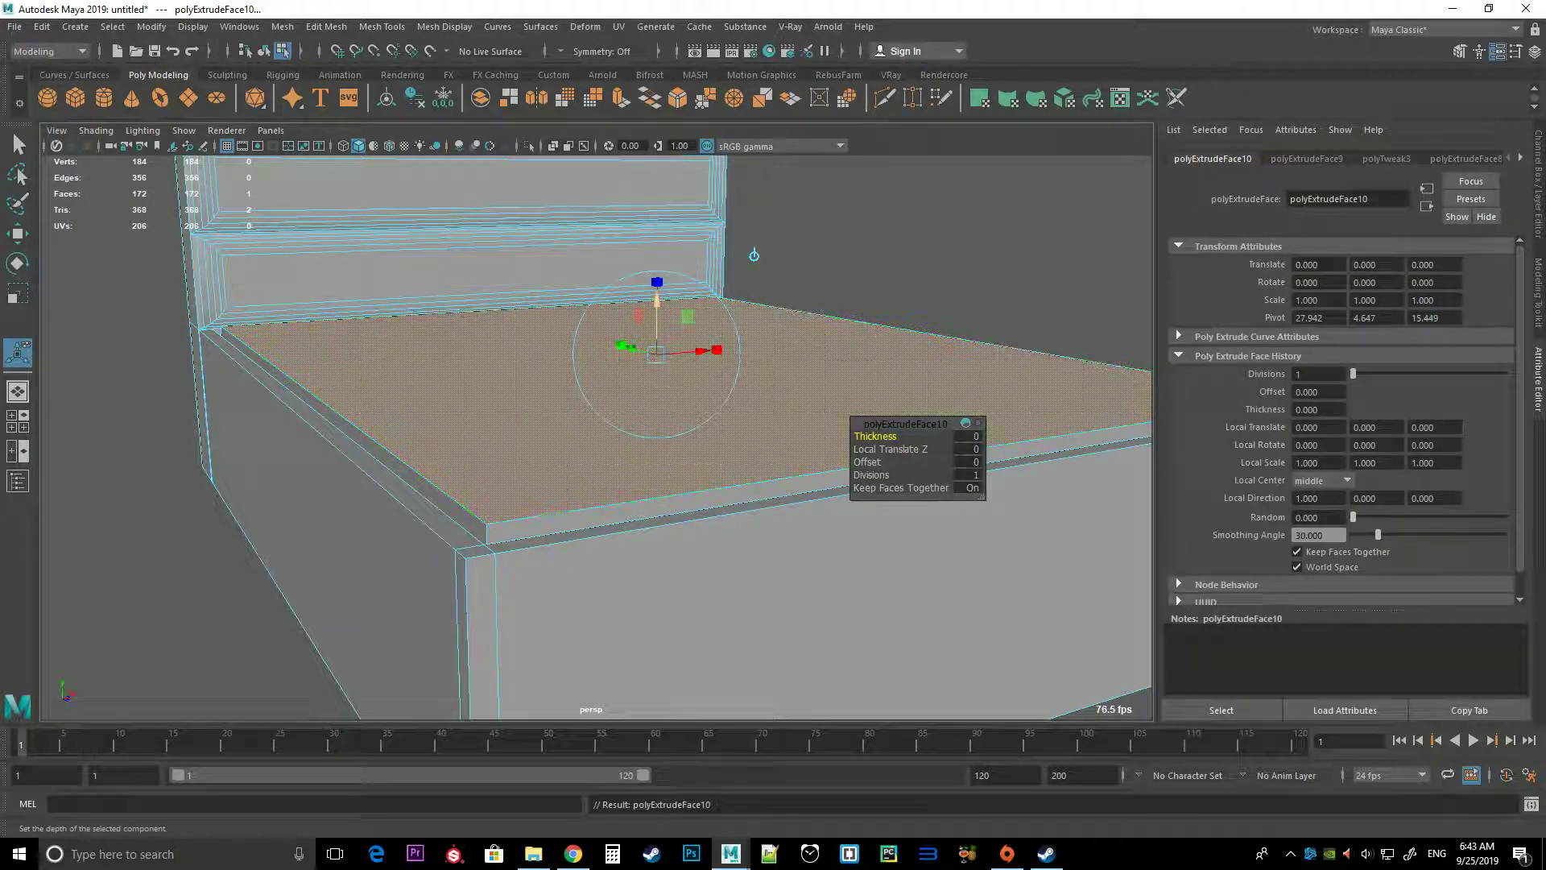
middle_drag(754, 256, 754, 252)
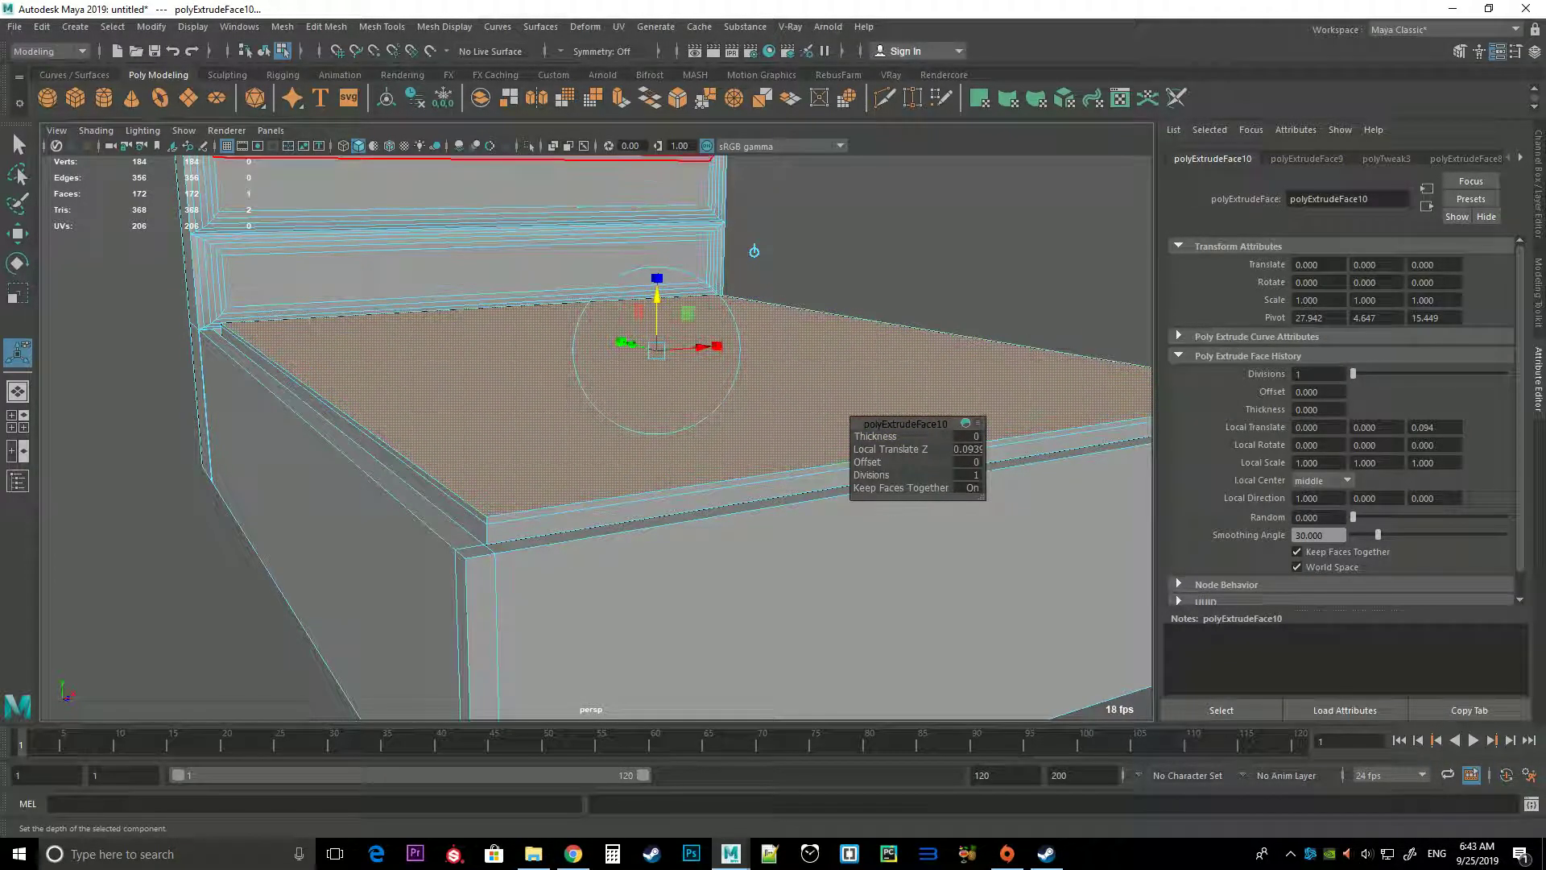
key(ctrl+e)
middle_drag(754, 251, 753, 246)
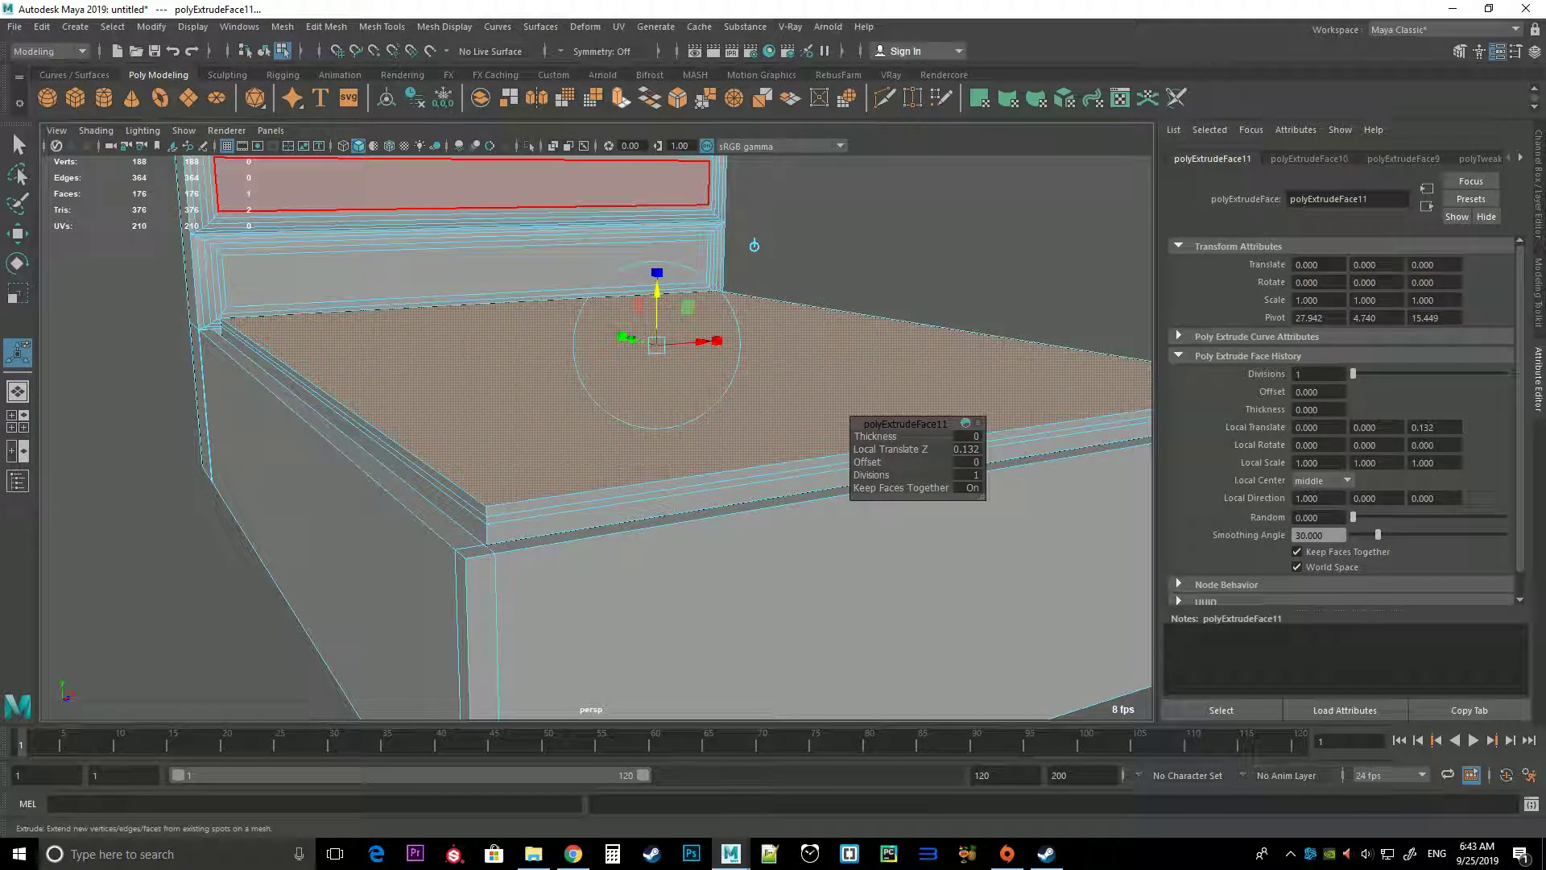
key(ctrl+e)
middle_drag(754, 245, 754, 161)
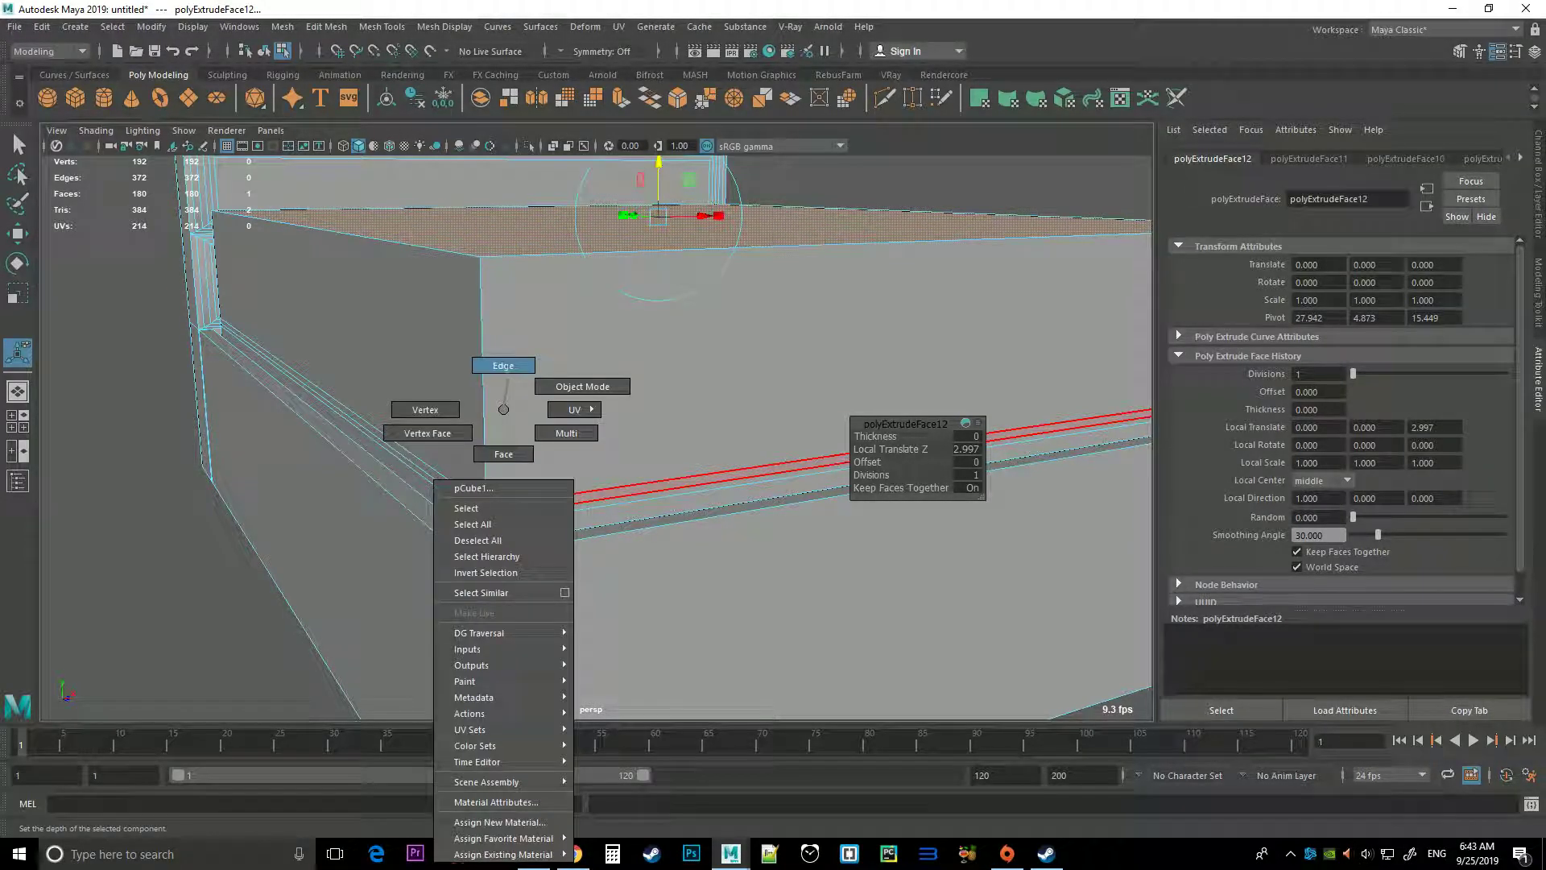
right_drag(493, 408, 493, 362)
click(725, 477)
double_click(814, 467)
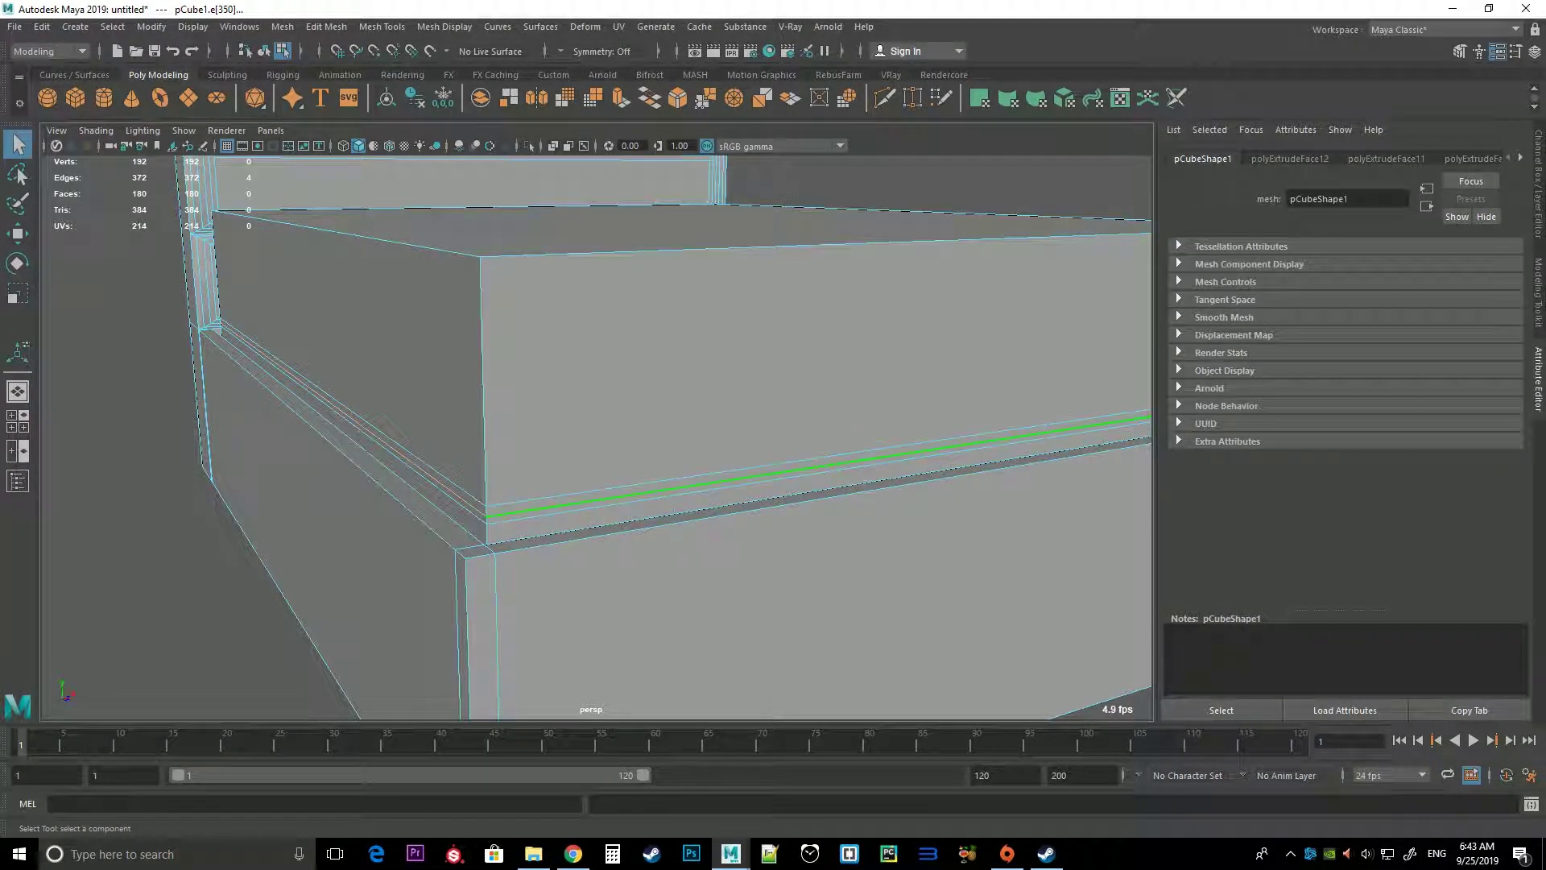
key(r)
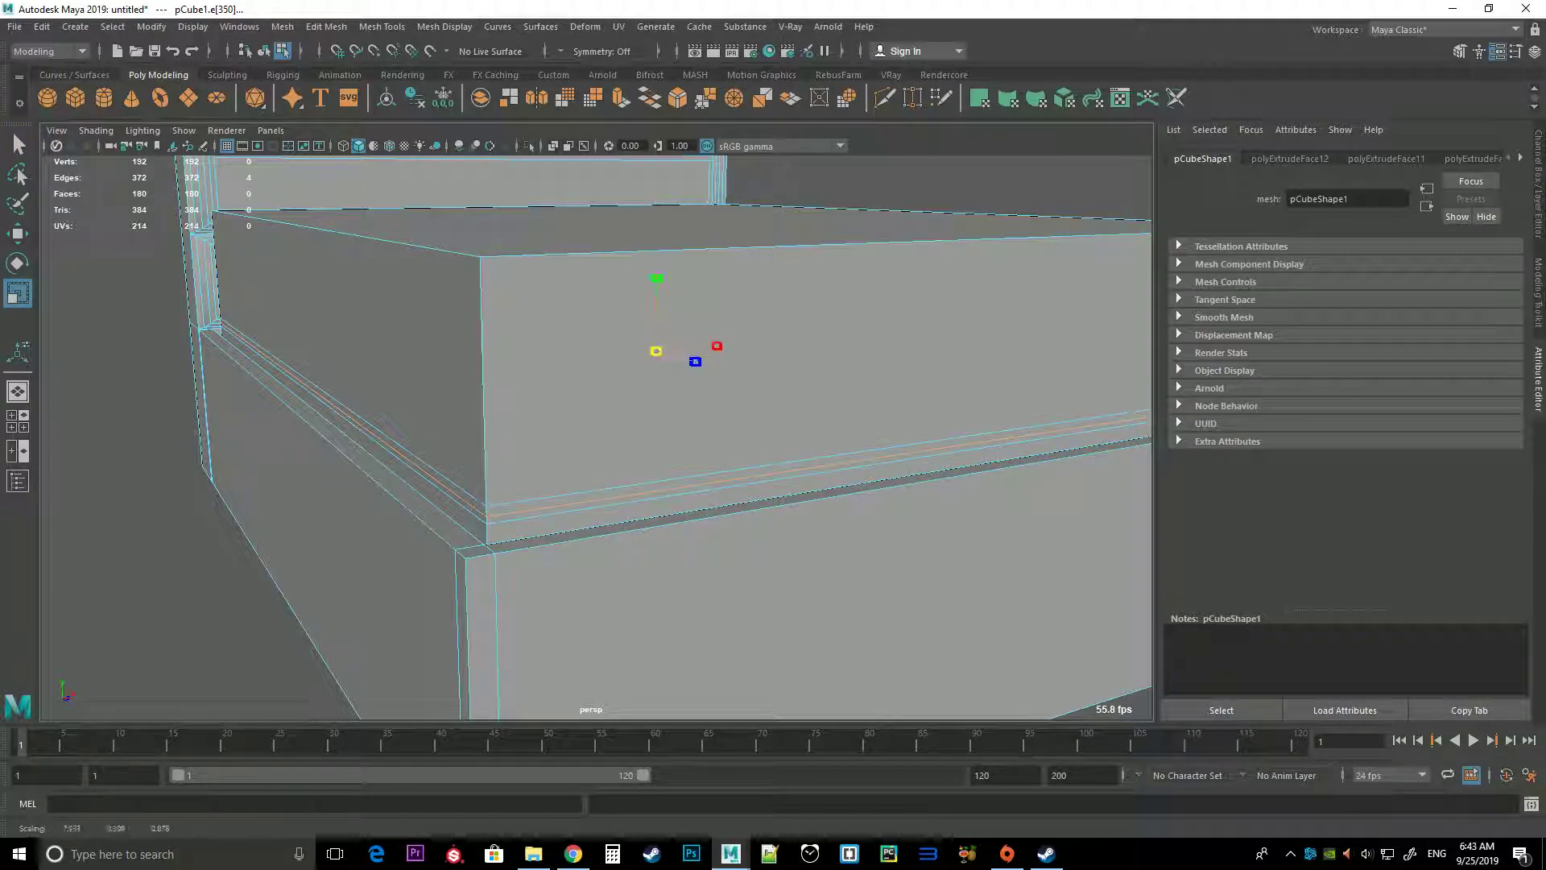
alt+drag(692, 403, 514, 387)
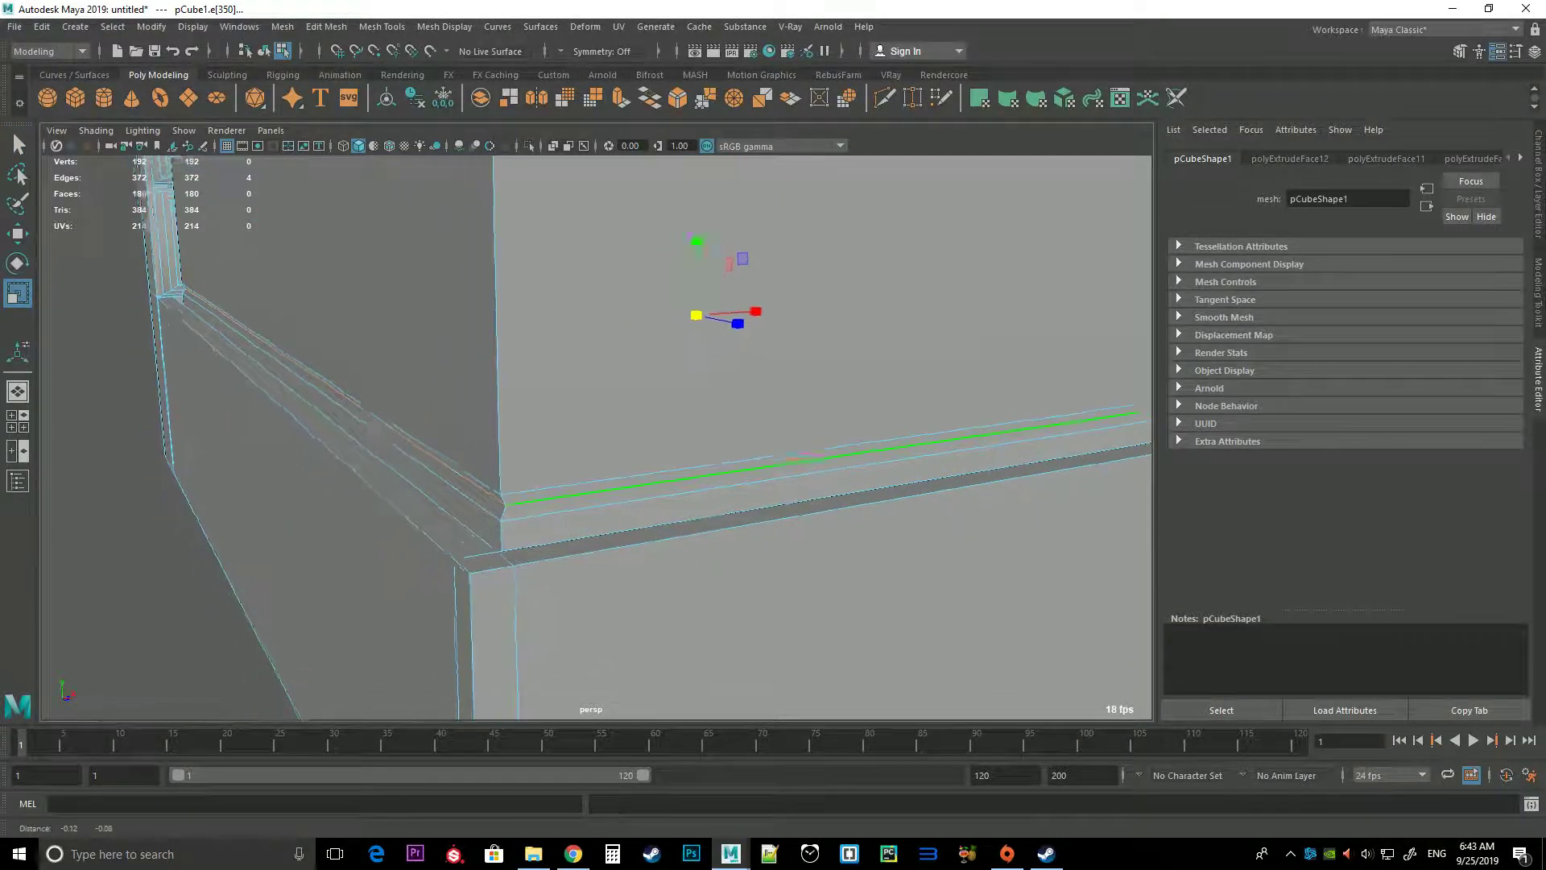
right_click(515, 388)
scroll(515, 388, down, 5)
scroll(514, 387, down, 3)
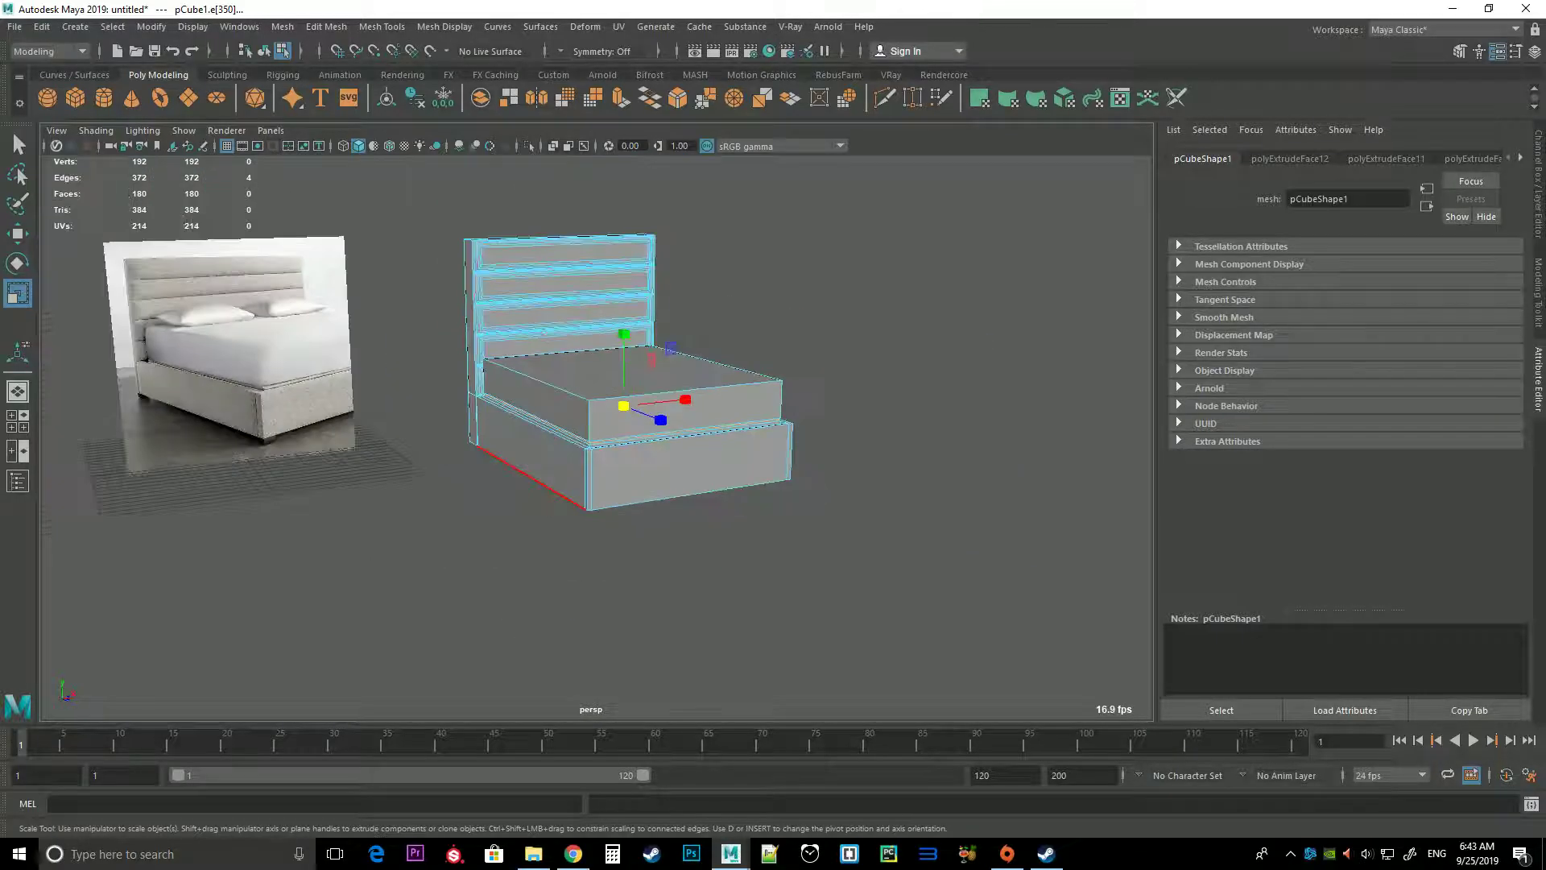
scroll(550, 398, up, 1)
scroll(551, 398, up, 3)
right_click(551, 398)
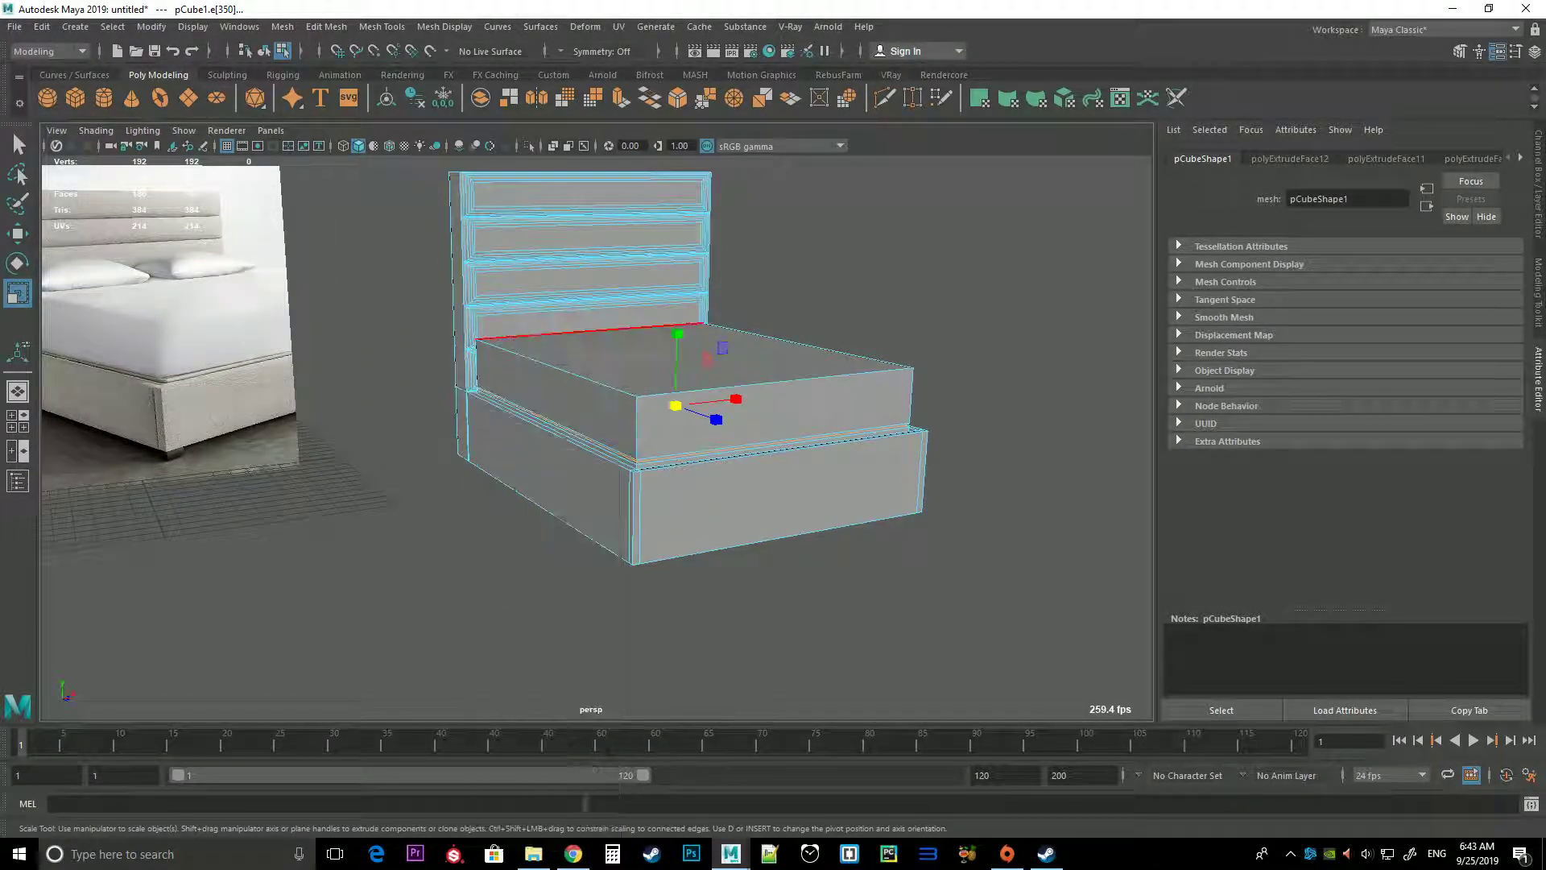
click(636, 427)
right_drag(644, 407, 600, 407)
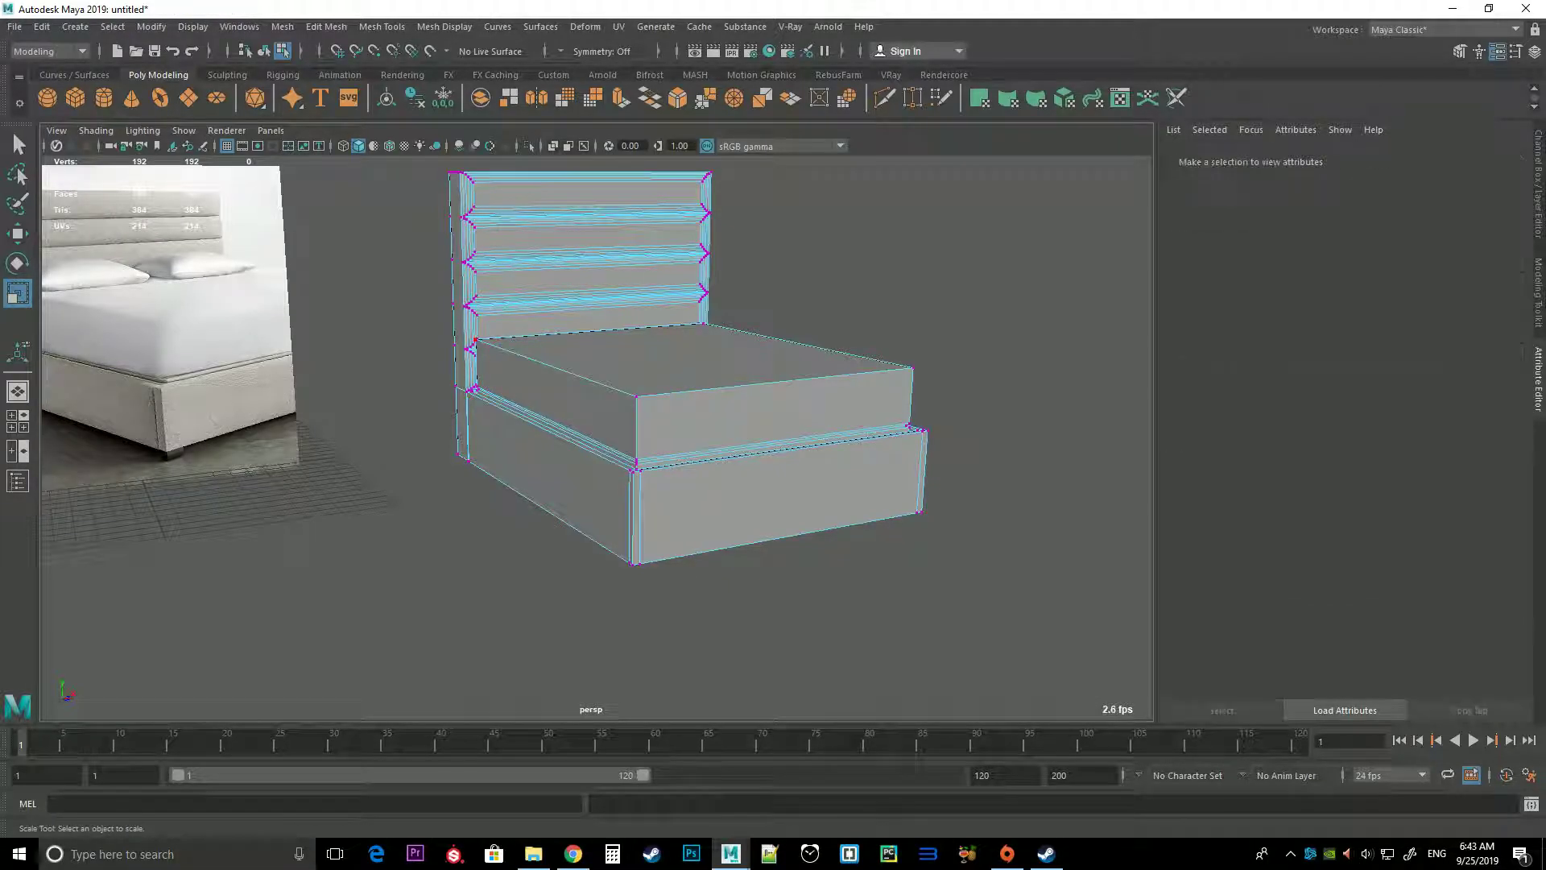
click(913, 368)
alt+drag(913, 368, 1128, 451)
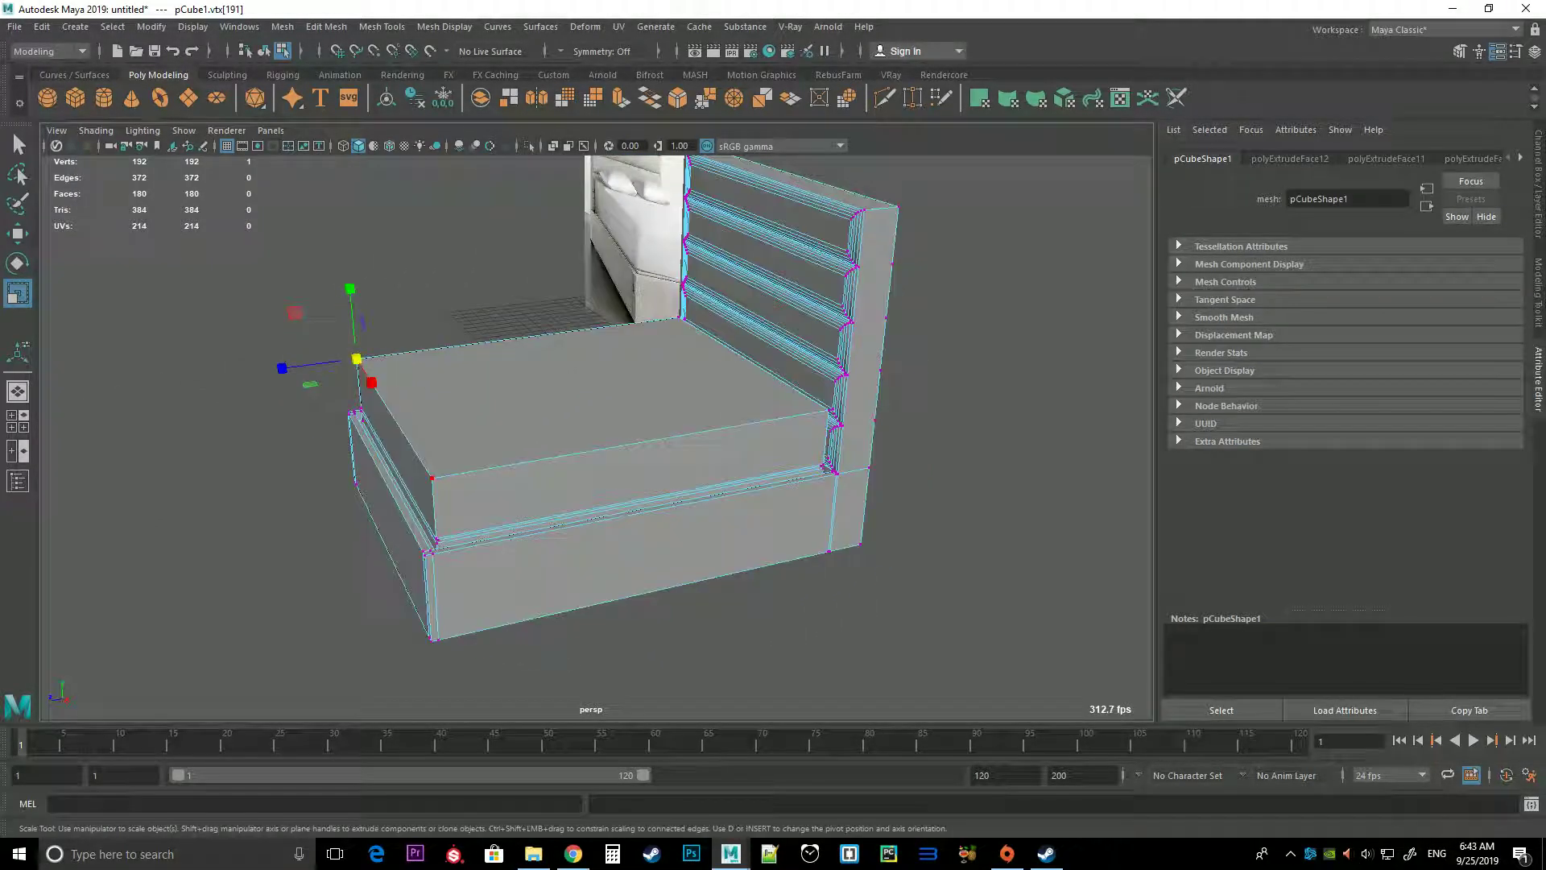
shift+click(680, 318)
shift+click(830, 411)
key(f)
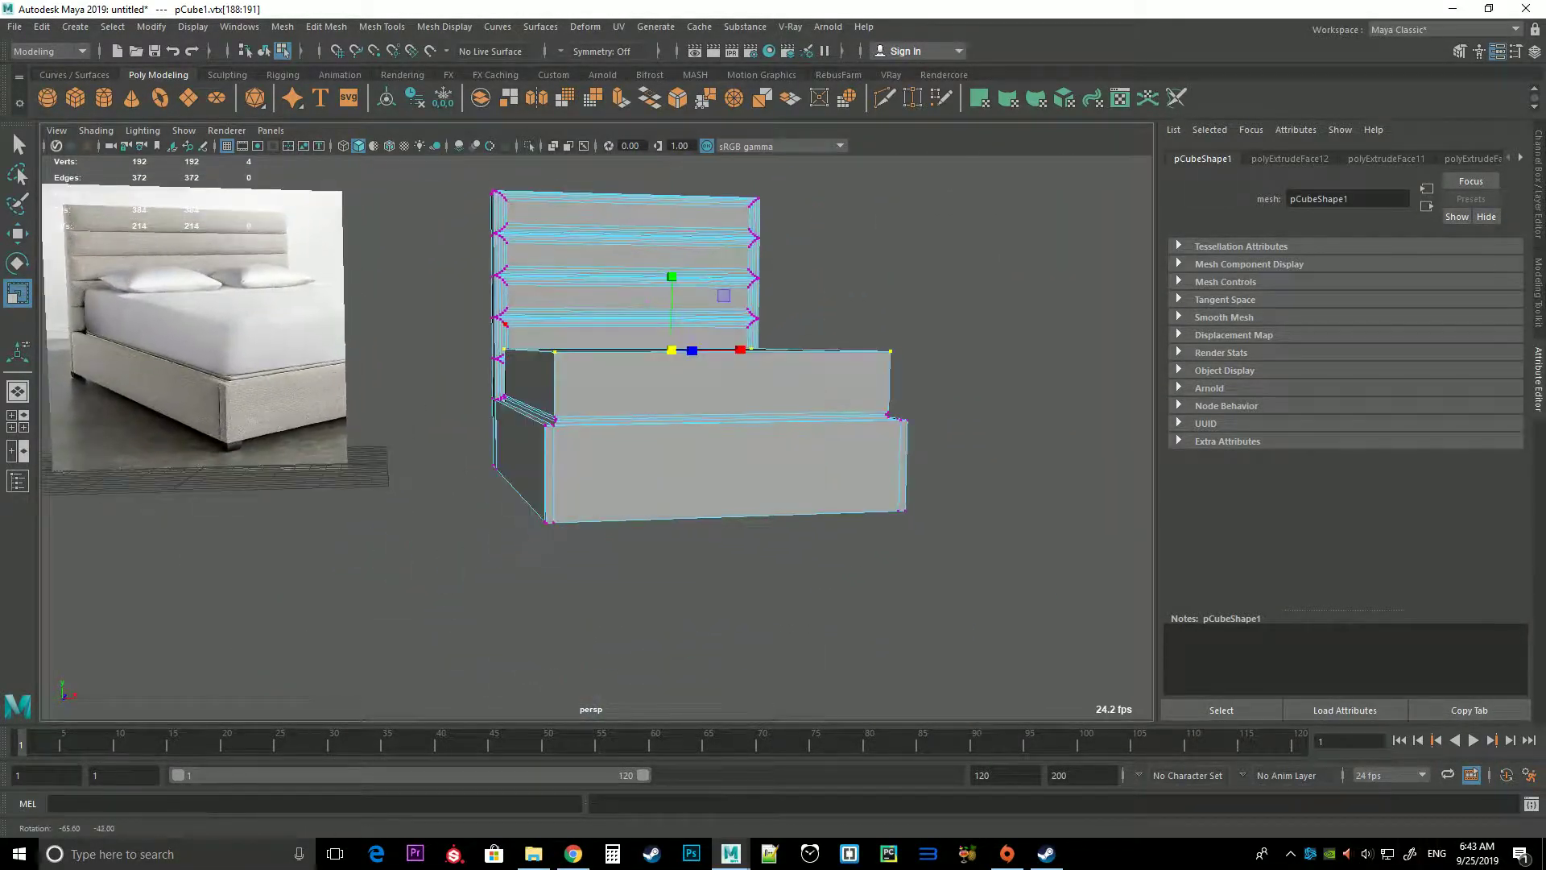
shift+right_click(630, 373)
shift+right_drag(631, 373, 728, 373)
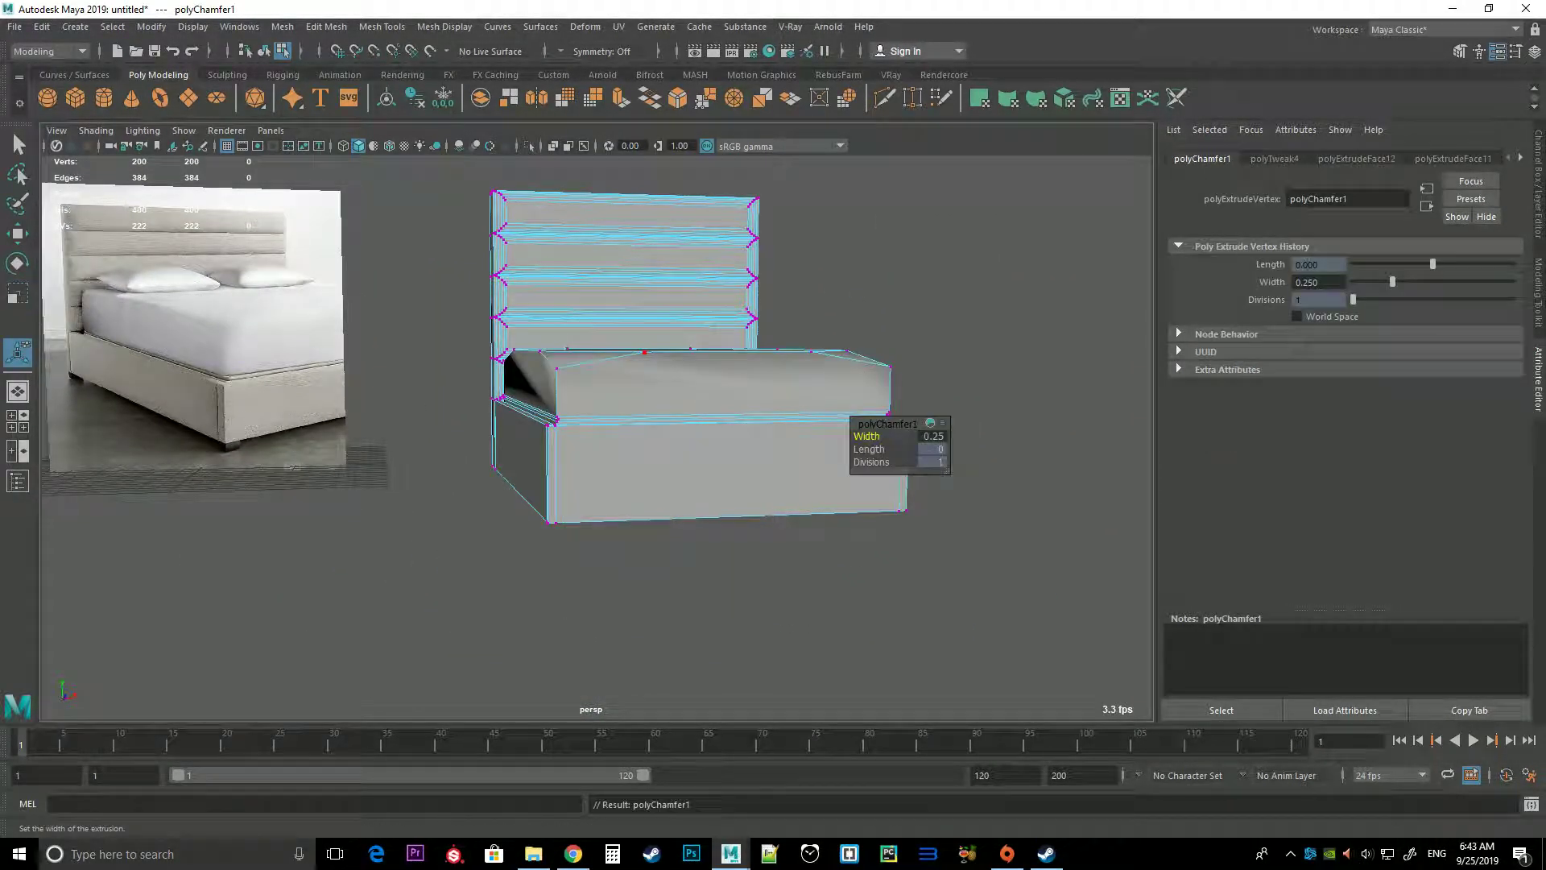
scroll(725, 403, up, 5)
alt+drag(724, 403, 805, 362)
scroll(596, 435, down, 5)
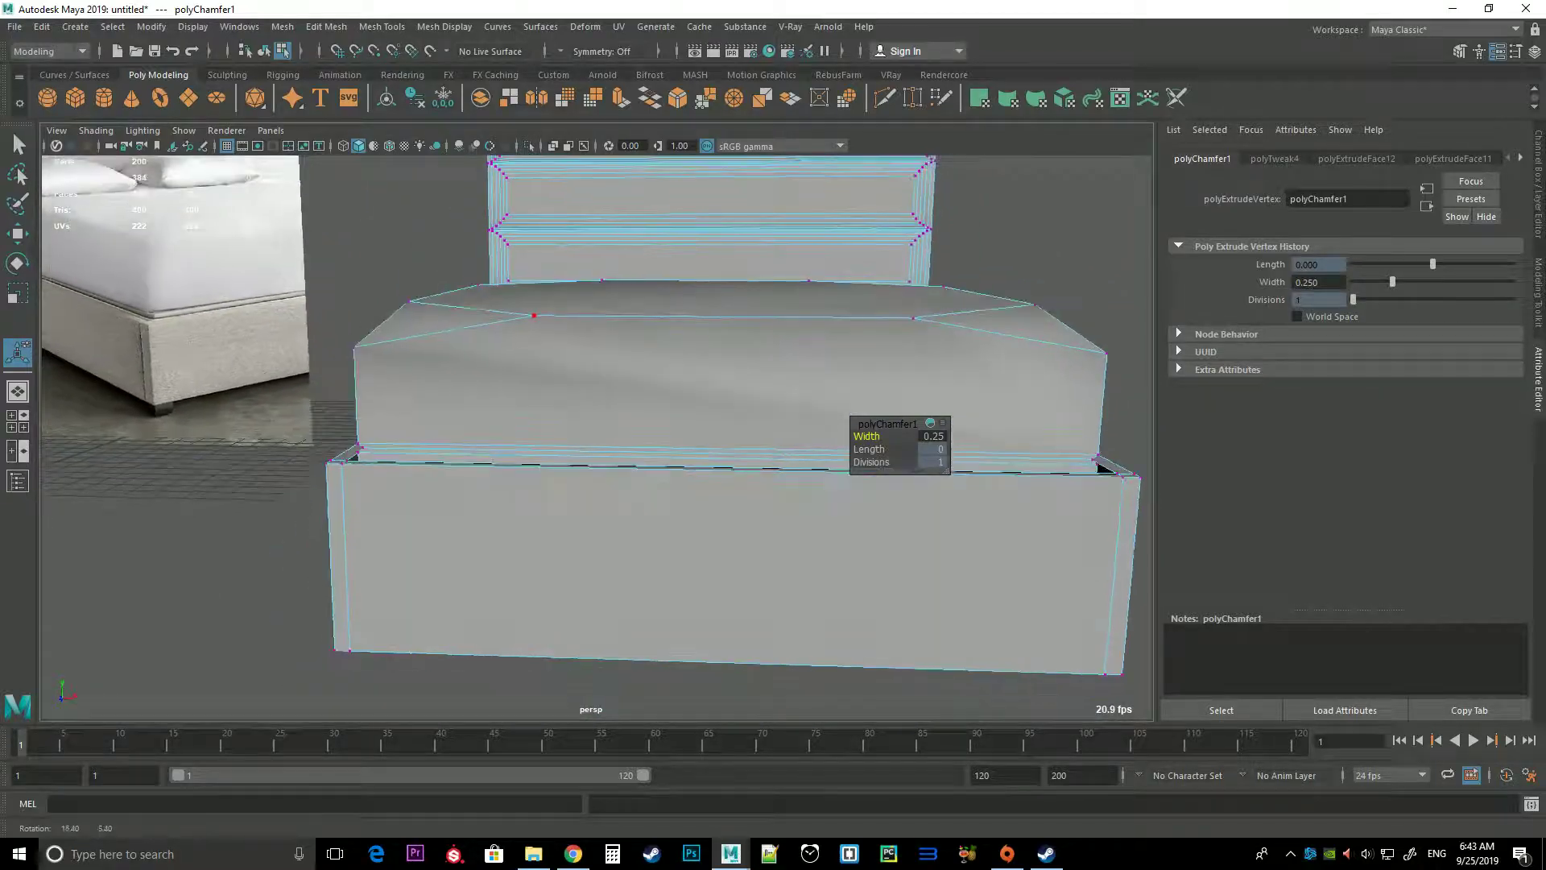
alt+drag(596, 435, 516, 435)
scroll(596, 435, up, 5)
key(ctrl+z)
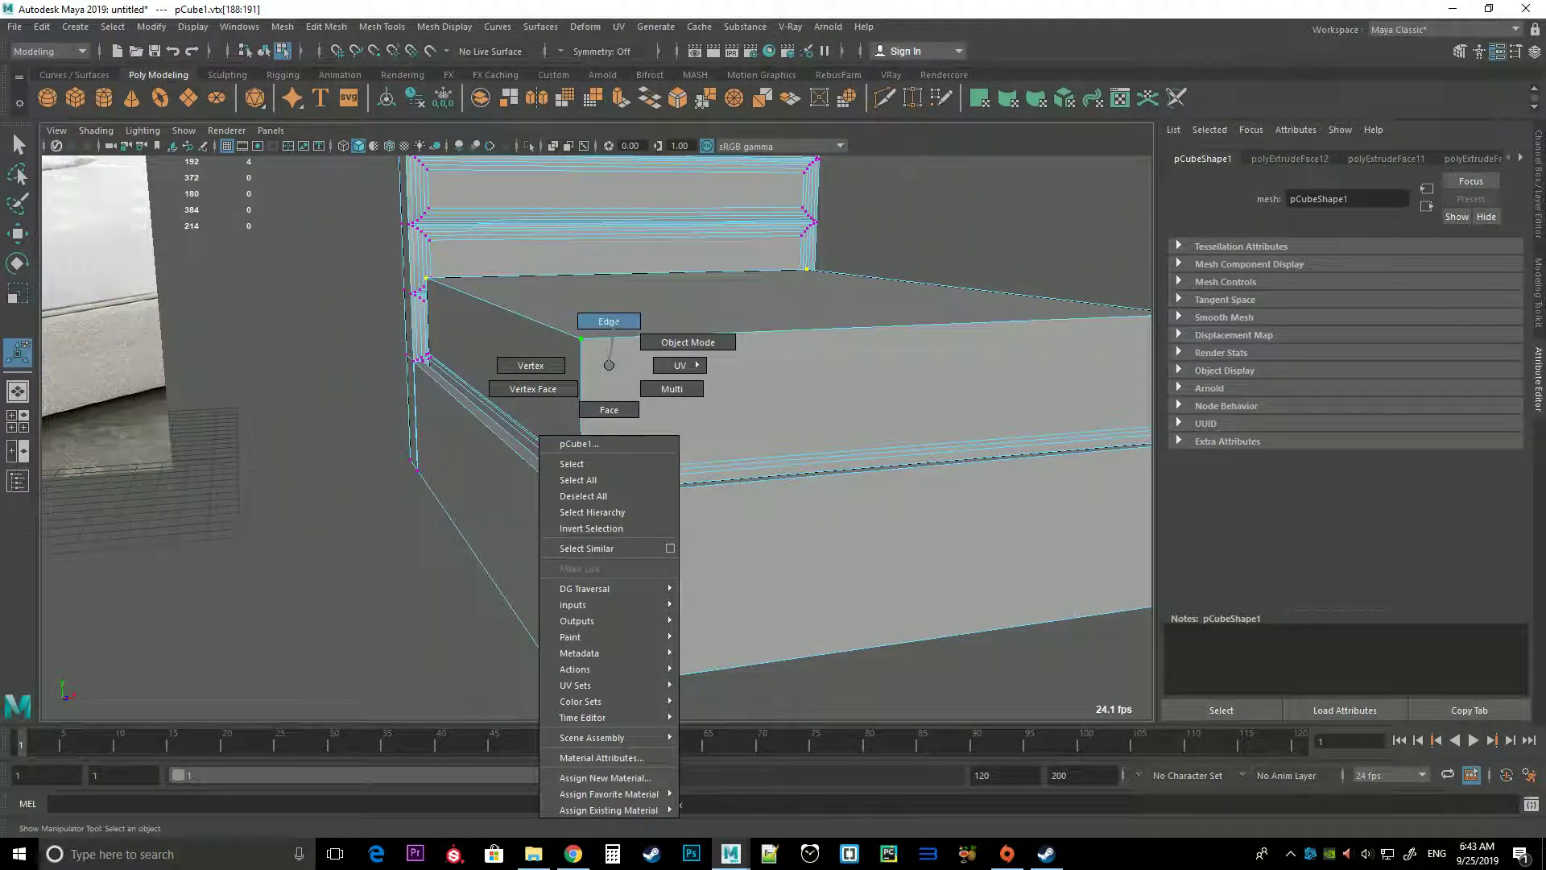
Select the edge loop around the mattress top in edge mode
right_drag(604, 345, 604, 318)
click(612, 337)
shift+double_click(503, 307)
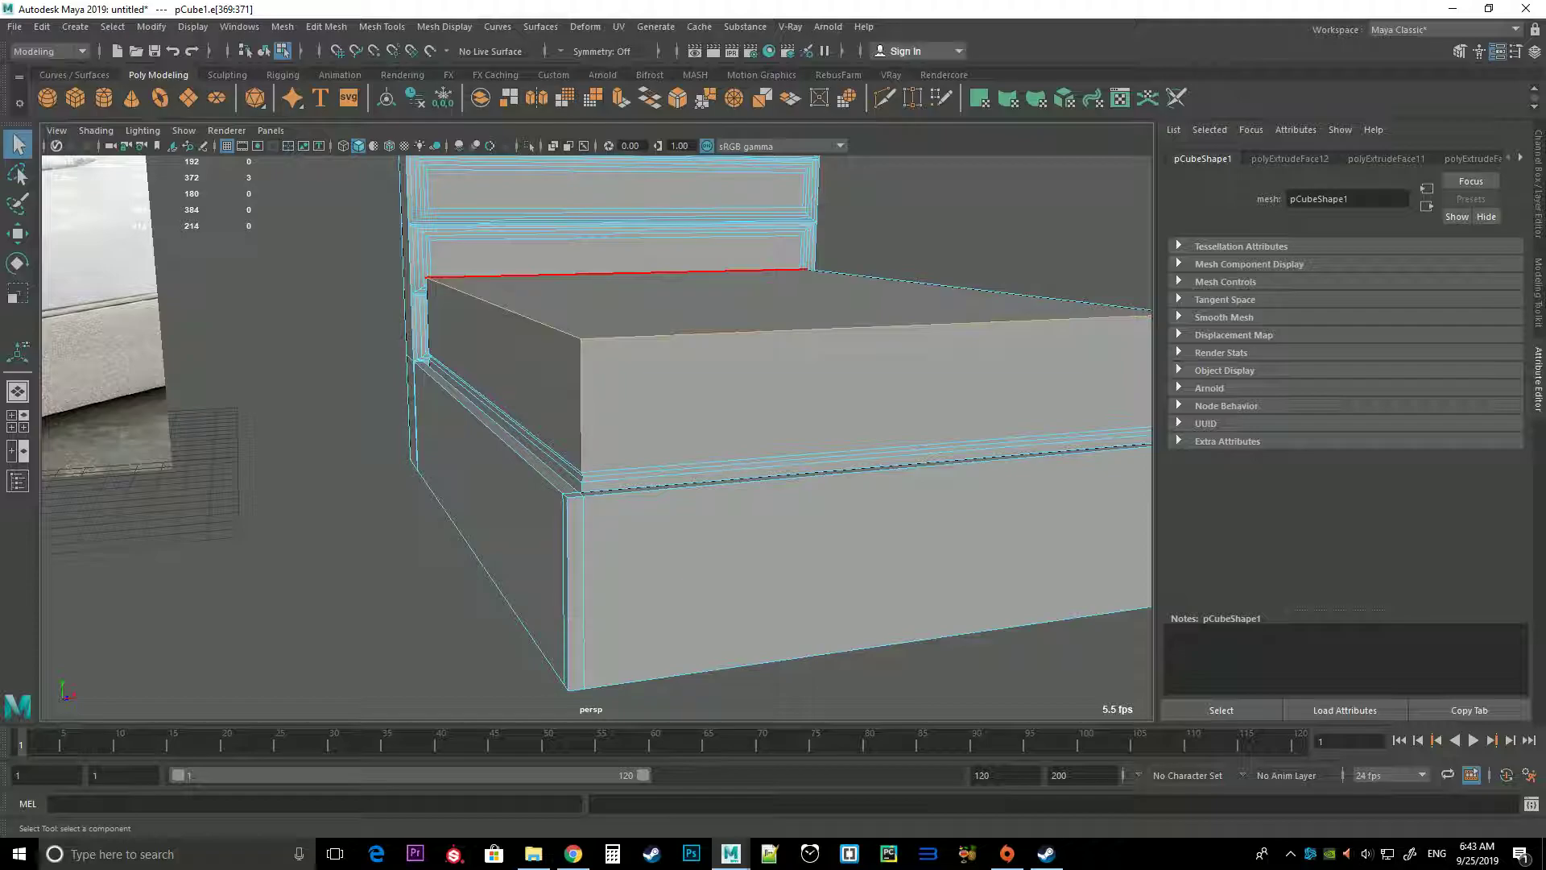
shift+click(974, 288)
scroll(596, 435, down, 5)
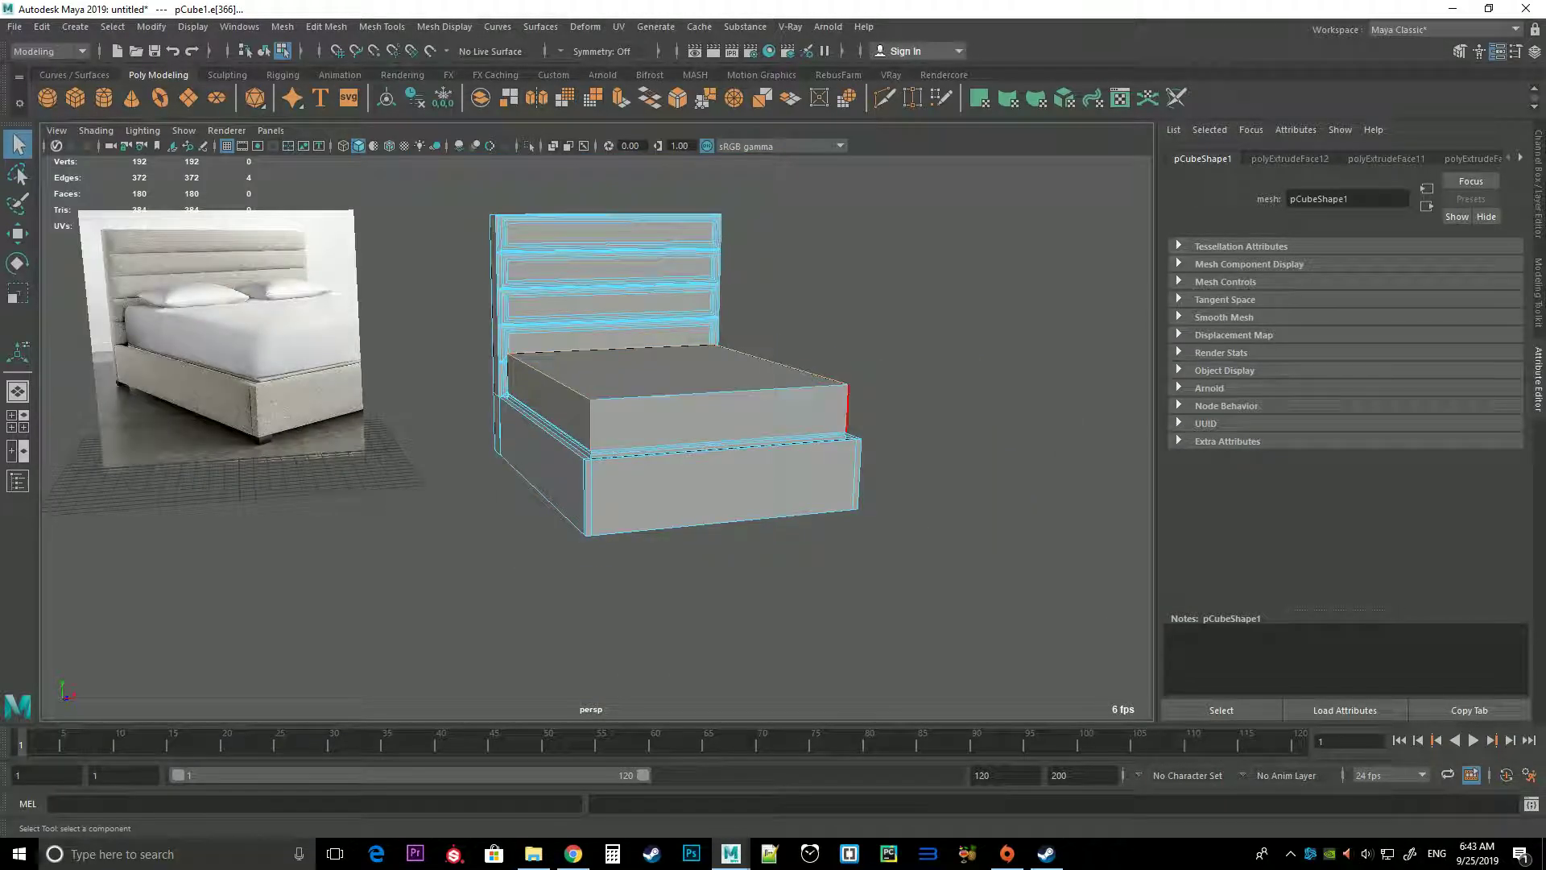
alt+drag(596, 435, 692, 419)
scroll(564, 363, up, 6)
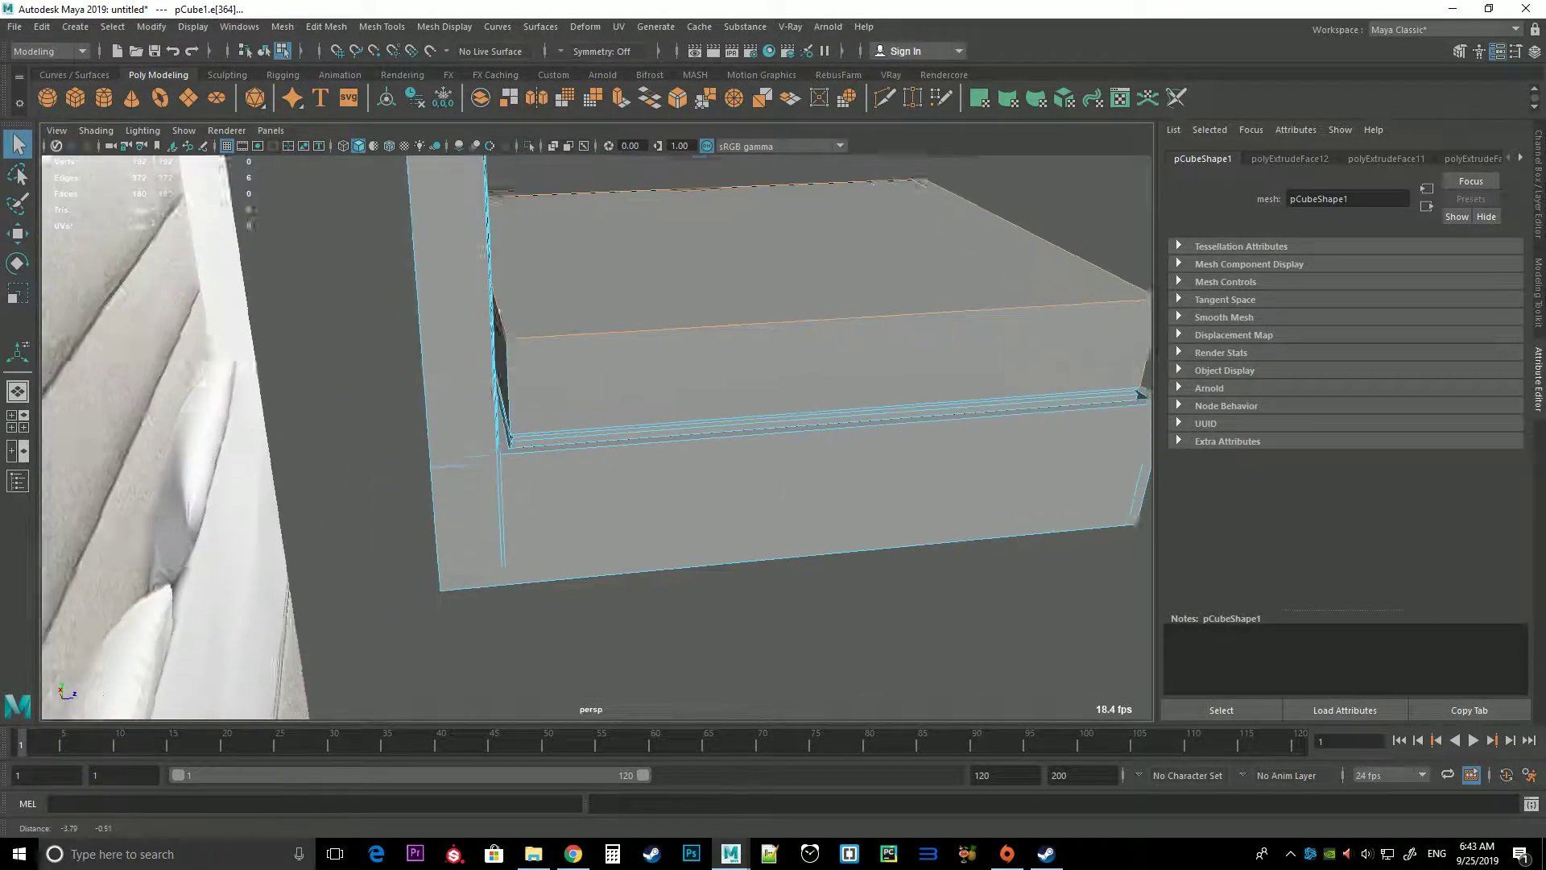
shift+click(500, 346)
alt+drag(596, 435, 725, 435)
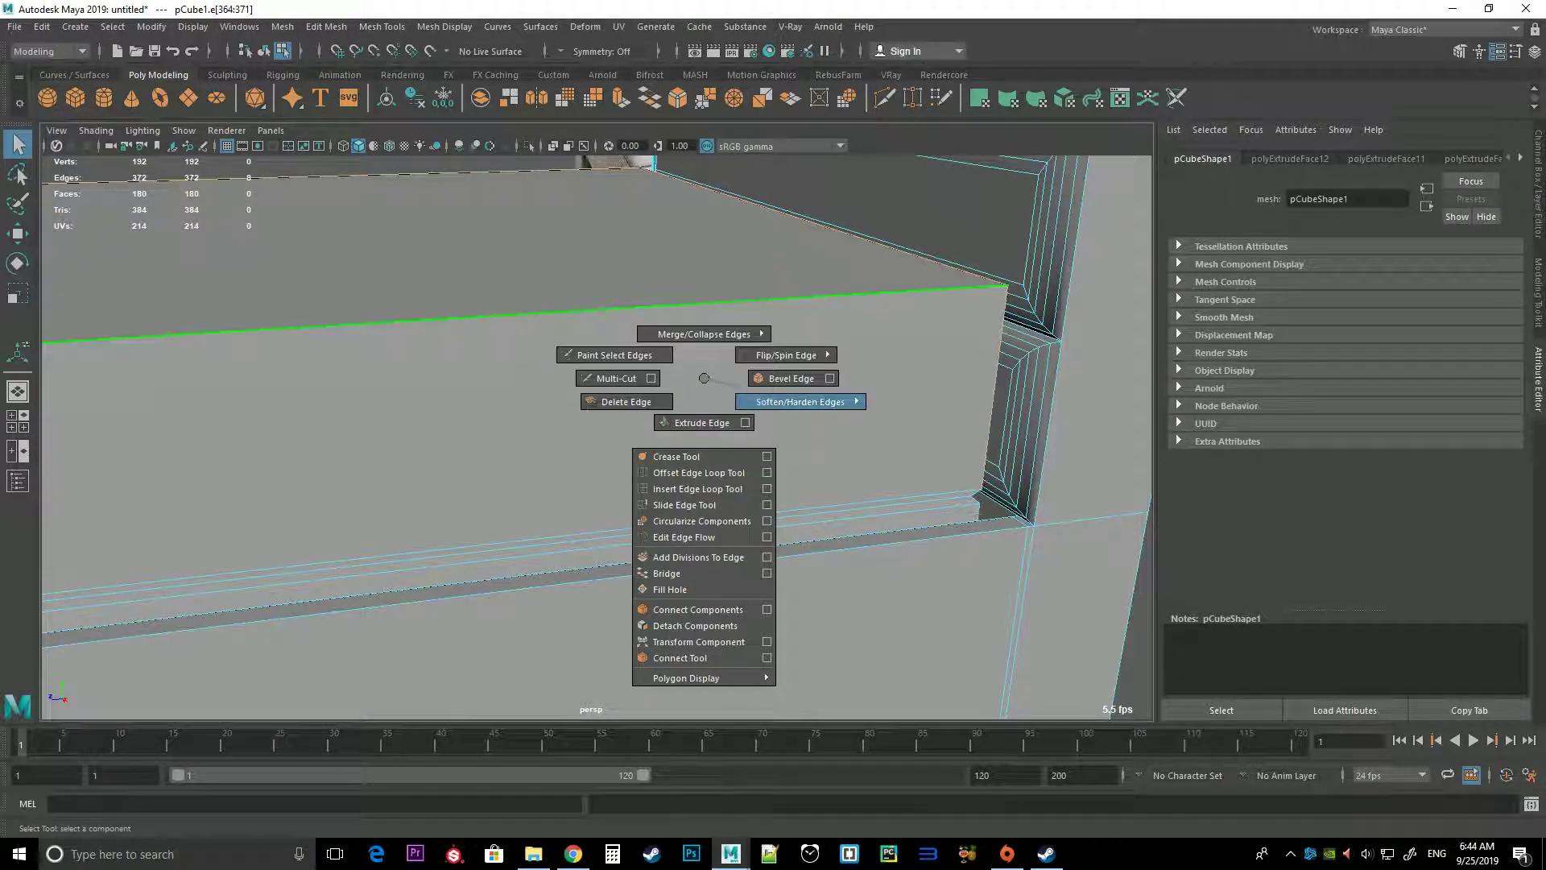
Bevel the selected mattress edges with 3 segments at fraction 0.914, then deselect
shift+right_drag(657, 355, 801, 403)
scroll(596, 435, down, 5)
alt+drag(596, 435, 693, 435)
scroll(596, 435, down, 4)
scroll(596, 435, up, 3)
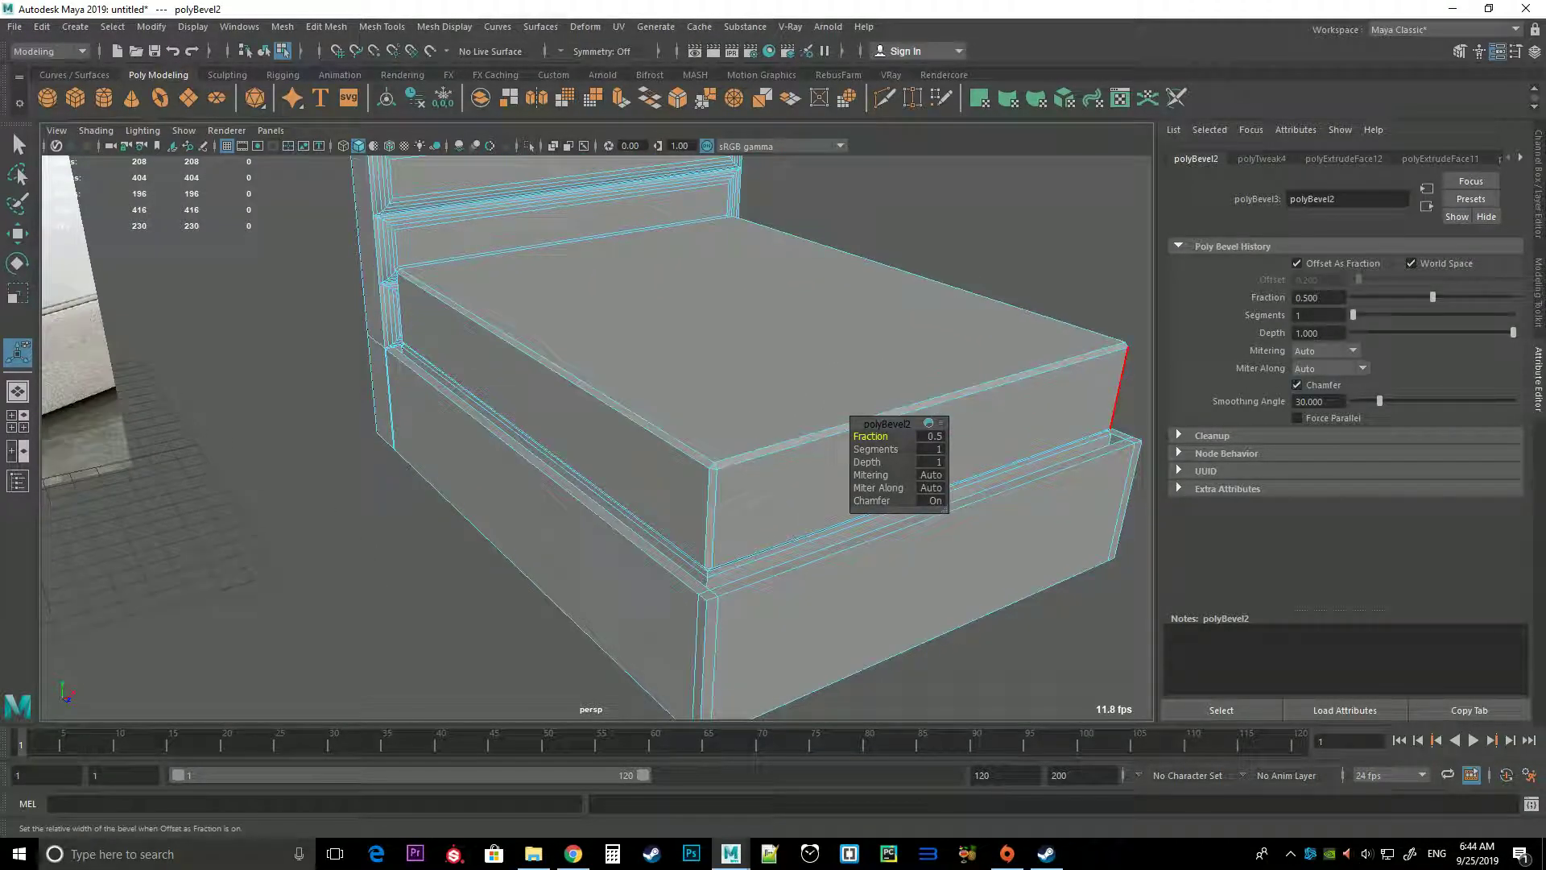
scroll(596, 435, down, 4)
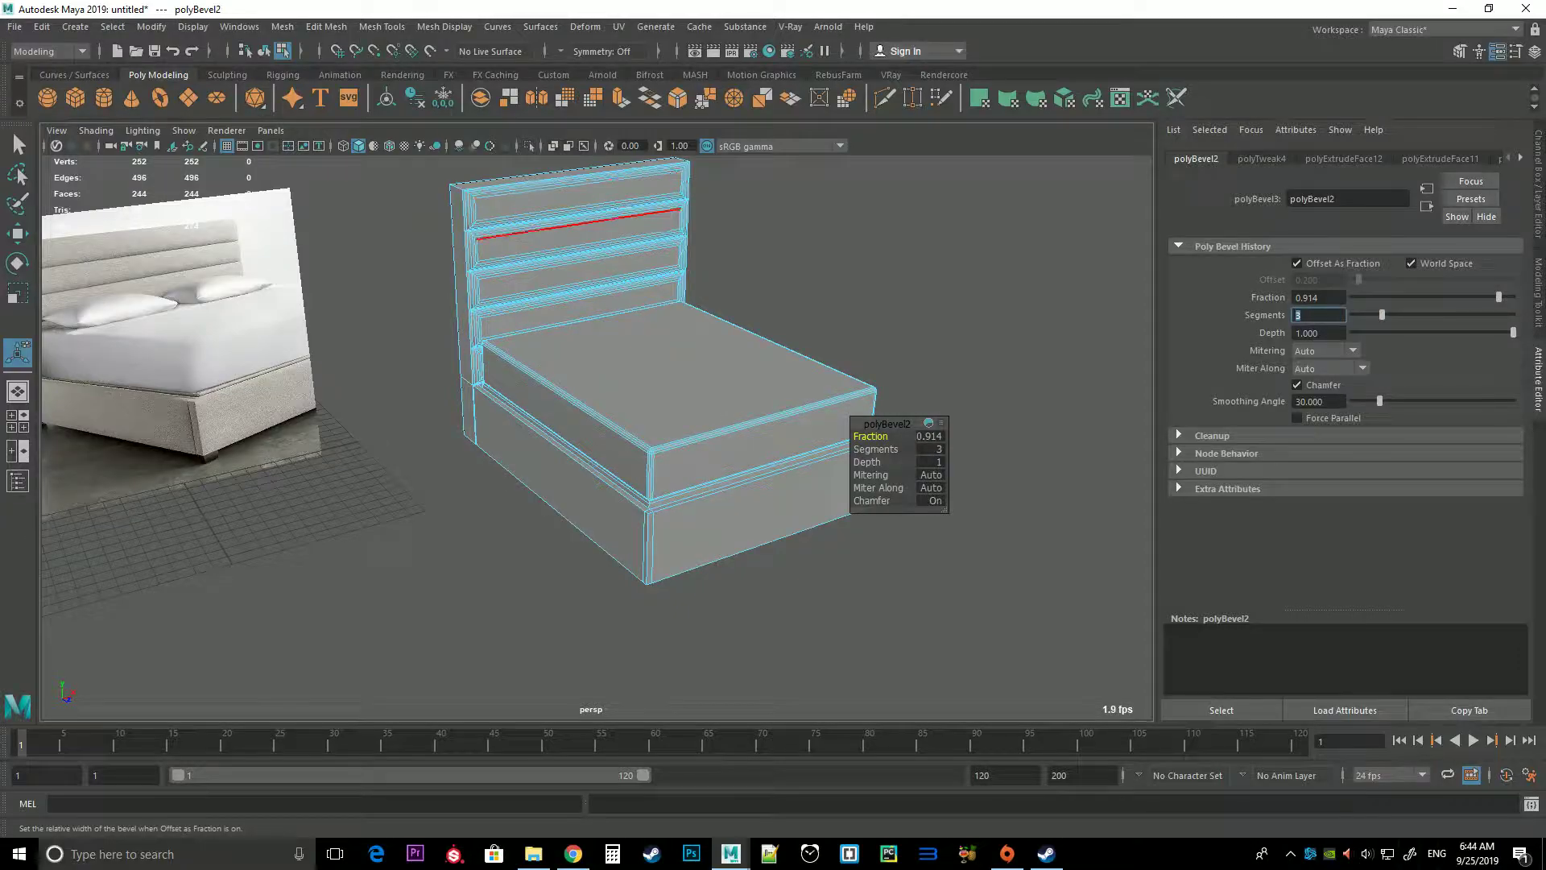
scroll(579, 378, up, 3)
right_drag(579, 377, 676, 326)
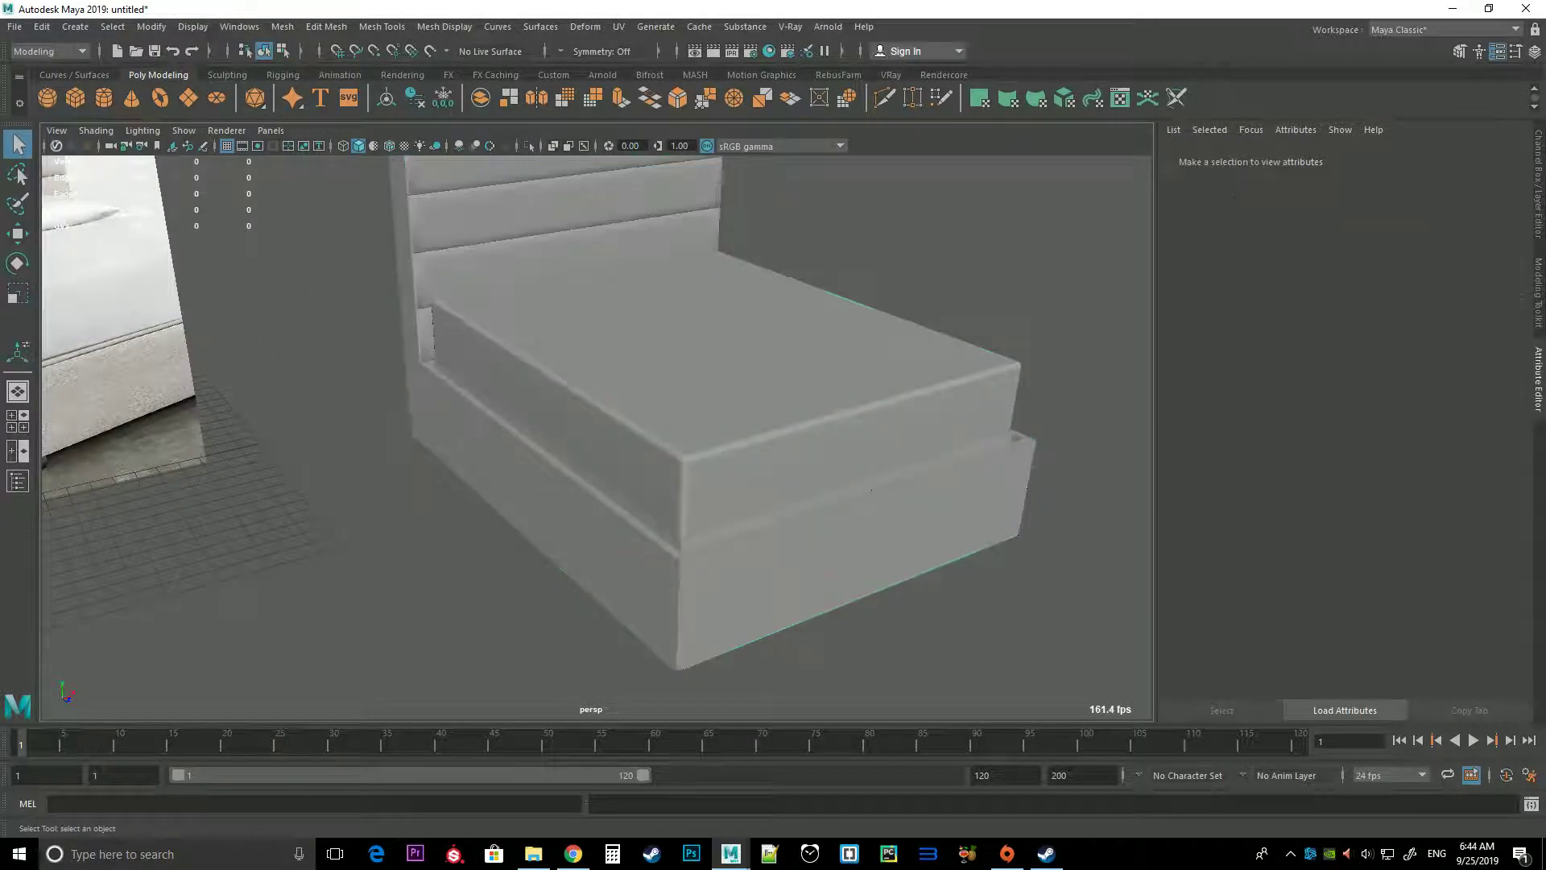
Switch to edge mode and select the first top edge of the bed base
scroll(596, 435, down, 3)
mouse_move(596, 435)
alt+mouse_down()
mouse_move(725, 419)
mouse_move(612, 419)
alt+mouse_up()
scroll(612, 419, up, 2)
scroll(709, 459, down, 2)
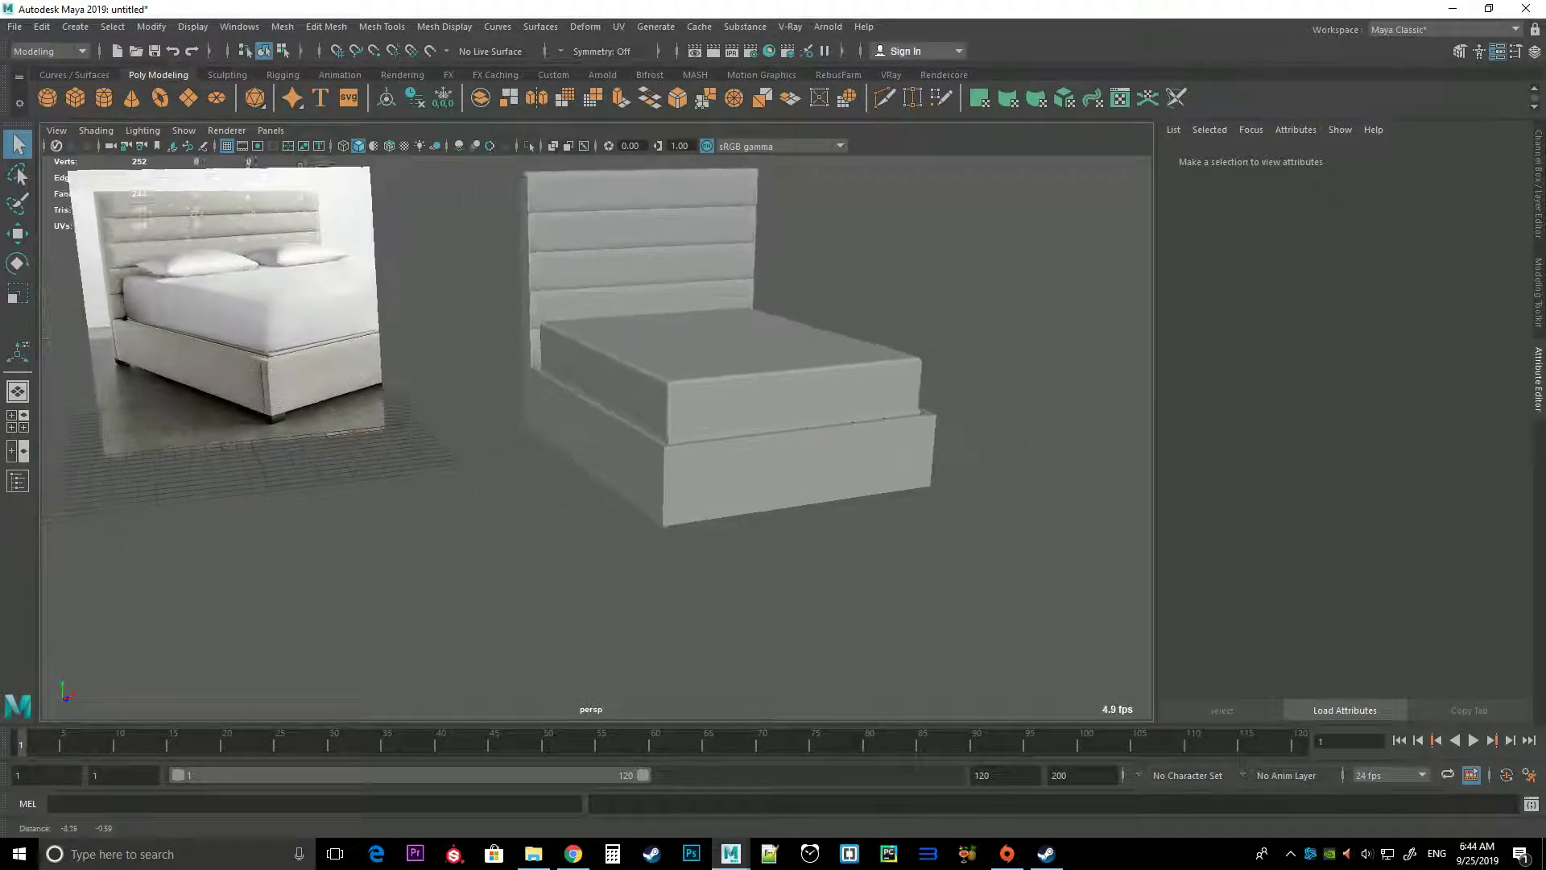
scroll(644, 402, up, 3)
right_drag(638, 404, 638, 356)
click(639, 356)
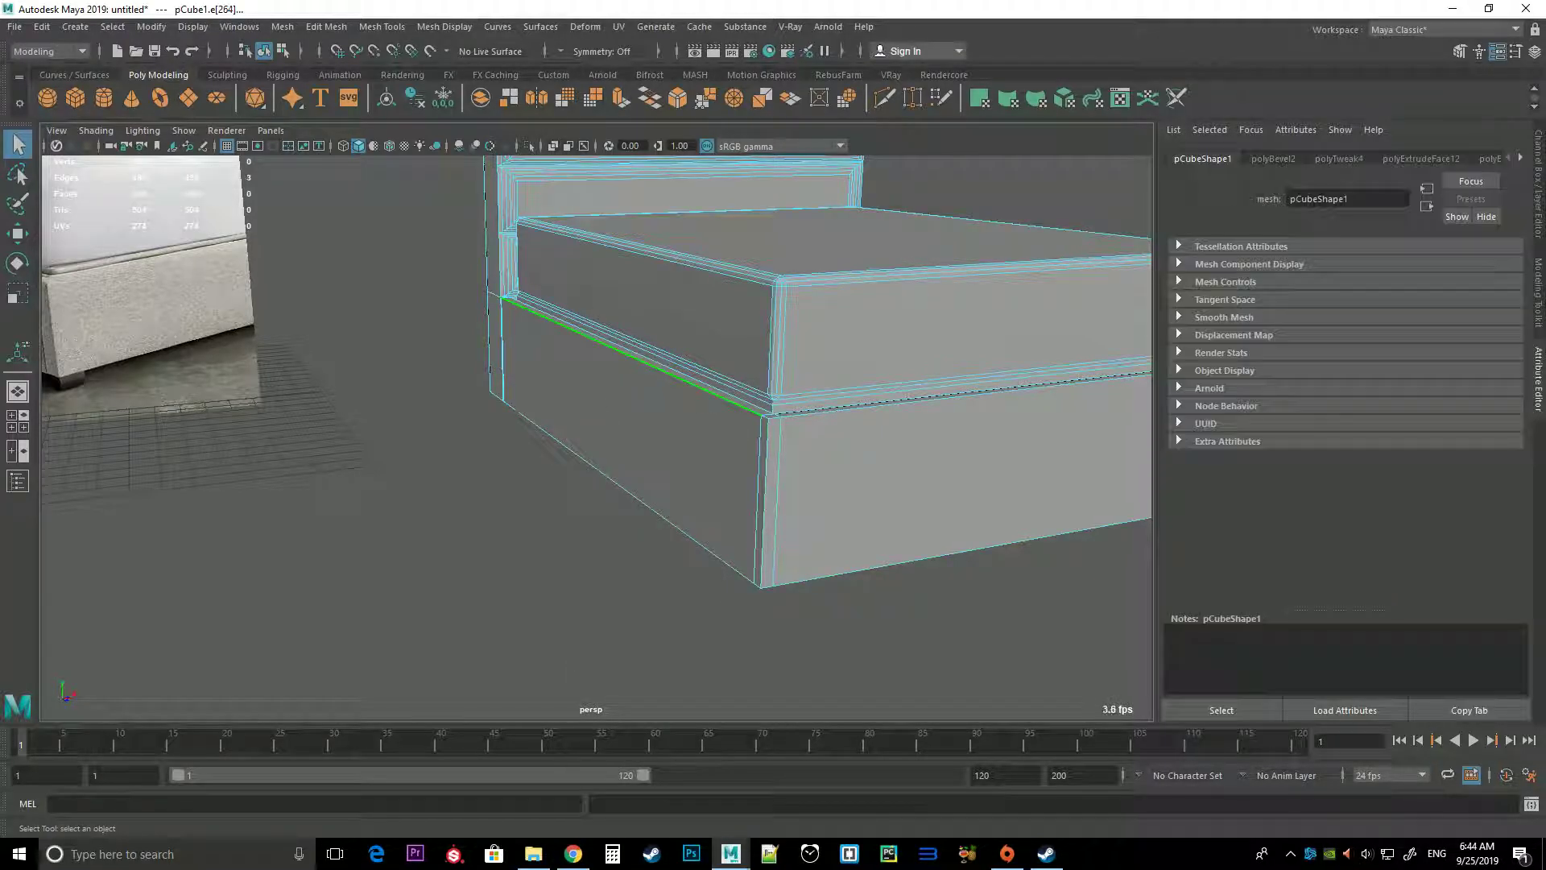
Add the remaining base rim edges, including the corner edge, to the selection
mouse_move(596, 435)
alt+mouse_down()
mouse_move(515, 419)
mouse_move(564, 402)
mouse_move(612, 419)
mouse_move(564, 419)
mouse_move(596, 435)
mouse_move(725, 402)
mouse_move(596, 451)
mouse_move(564, 403)
mouse_move(612, 435)
alt+mouse_up()
scroll(596, 435, up, 3)
shift+click(829, 370)
shift+click(787, 269)
shift+click(323, 470)
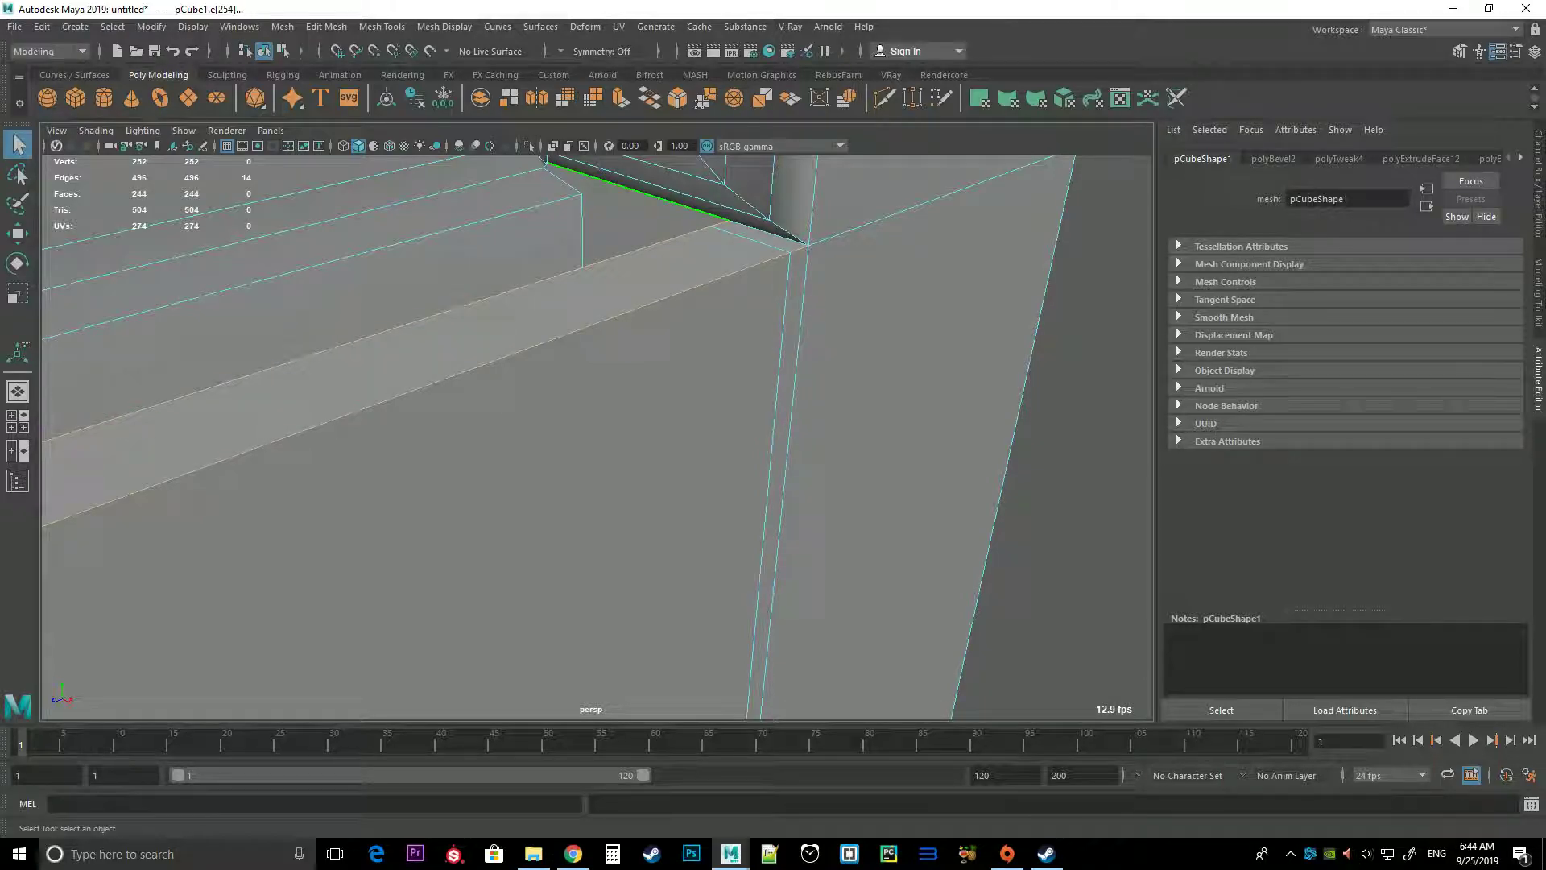
scroll(596, 435, down, 5)
mouse_move(596, 435)
alt+mouse_down()
mouse_move(564, 403)
mouse_move(612, 435)
mouse_move(564, 403)
mouse_move(612, 435)
mouse_move(548, 411)
mouse_move(596, 427)
mouse_move(564, 451)
alt+mouse_up()
scroll(596, 435, up, 5)
scroll(596, 435, down, 5)
scroll(596, 435, down, 5)
scroll(596, 435, up, 3)
scroll(596, 435, up, 3)
scroll(596, 435, up, 2)
scroll(596, 435, down, 1)
Bevel the selected base rim edges at fraction 0.5
shift+right_click(598, 454)
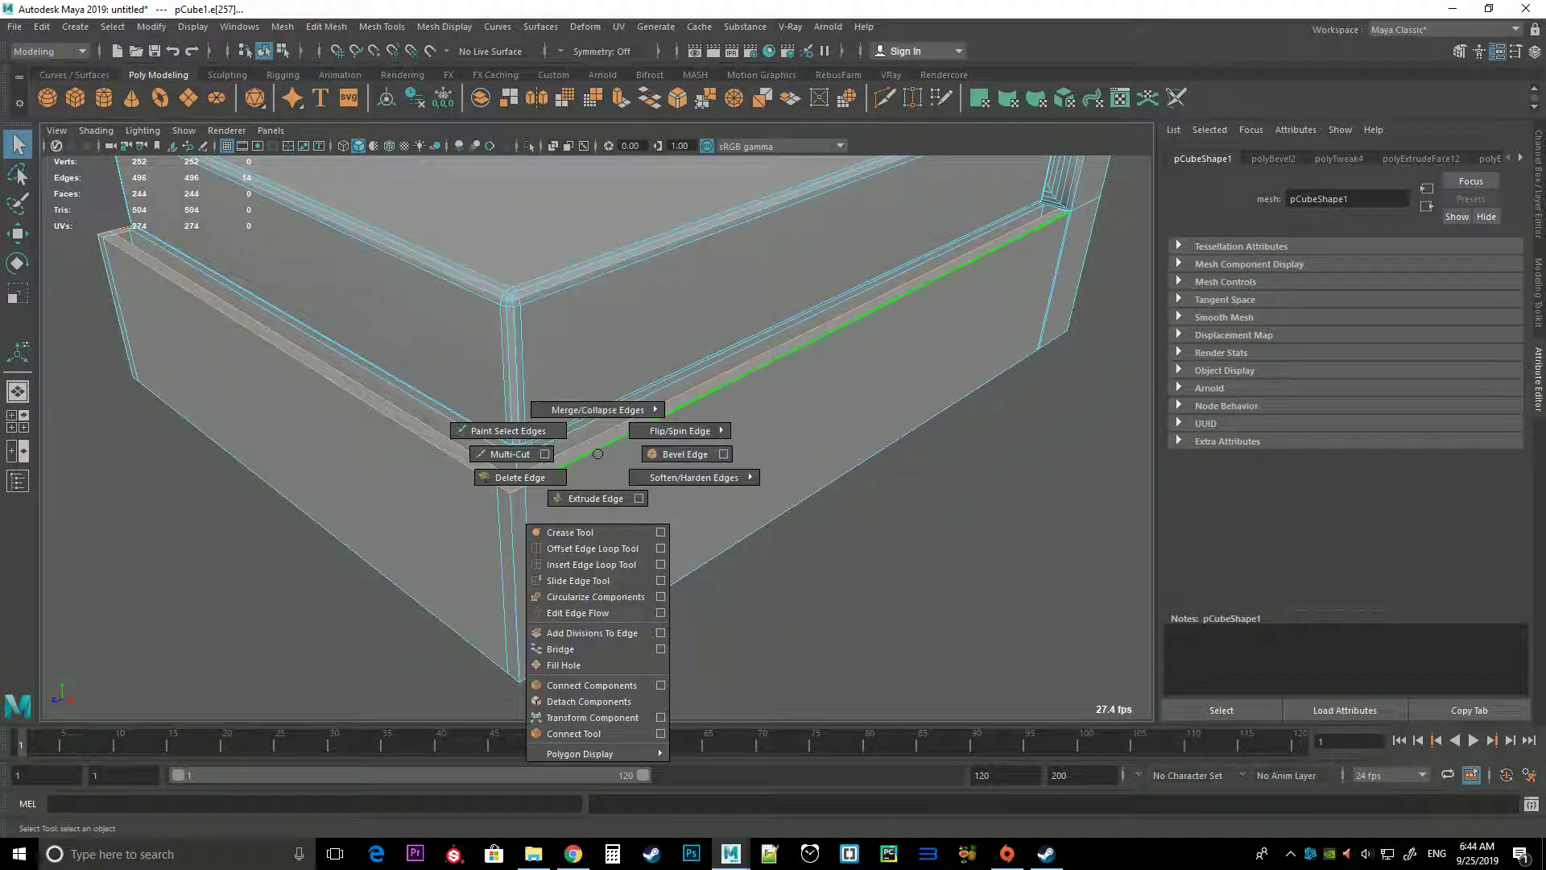
click(685, 454)
mouse_move(684, 453)
alt+mouse_down()
mouse_move(612, 435)
mouse_move(564, 451)
mouse_move(612, 435)
alt+mouse_up()
scroll(596, 452, up, 3)
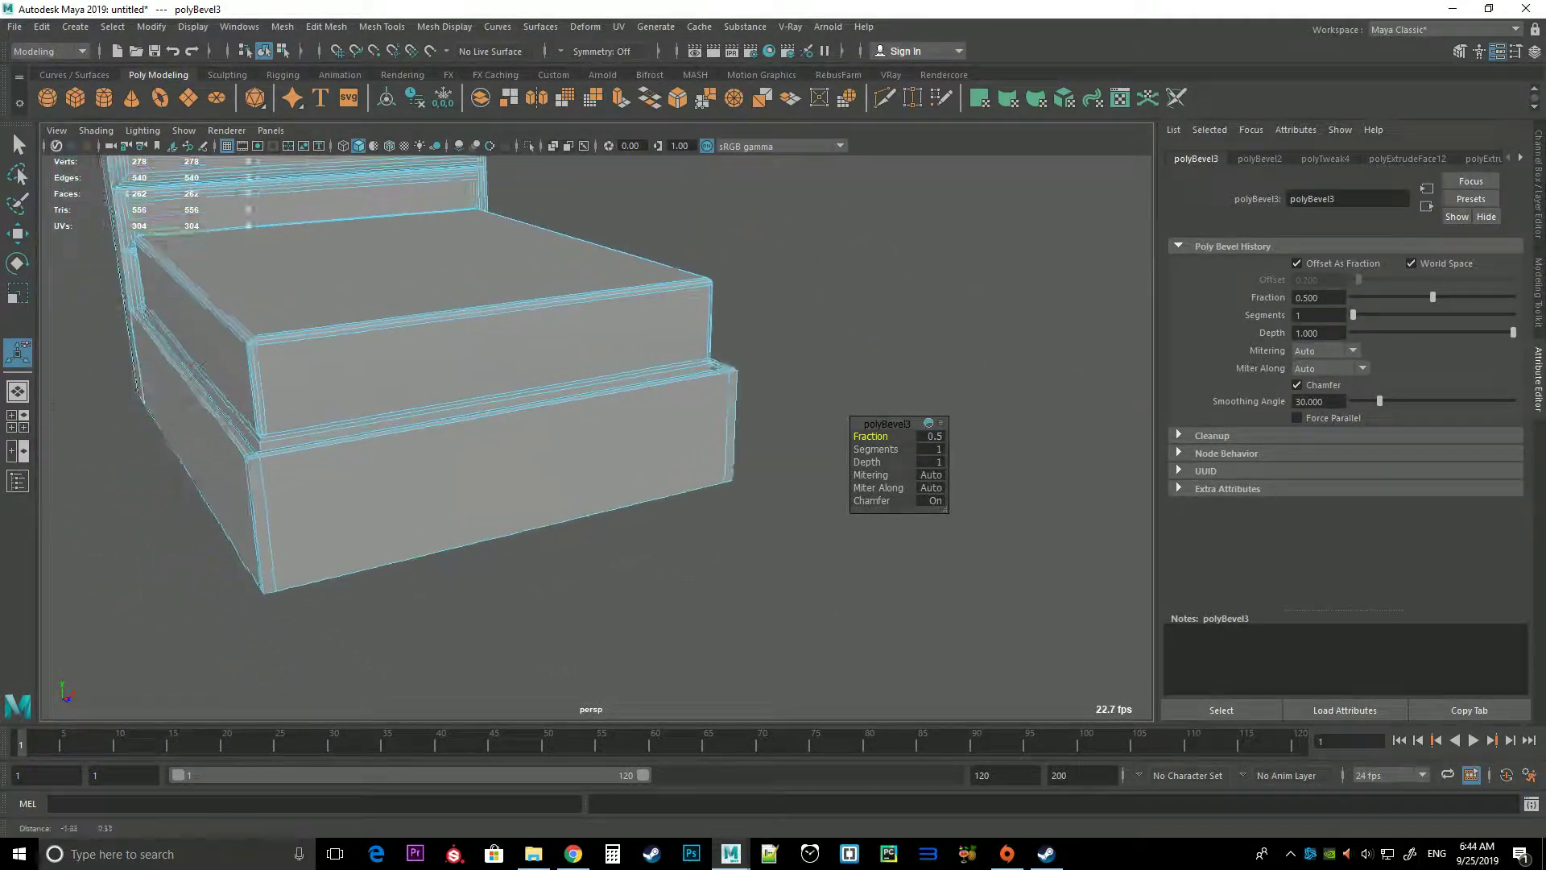
scroll(612, 451, up, 5)
mouse_move(483, 387)
alt+mouse_down()
mouse_move(447, 382)
mouse_move(612, 403)
mouse_move(596, 378)
mouse_move(636, 366)
alt+mouse_up()
Extrude the bevel strip faces 0.249 along local Z and return to Object Mode
click(806, 306)
key(ctrl+e)
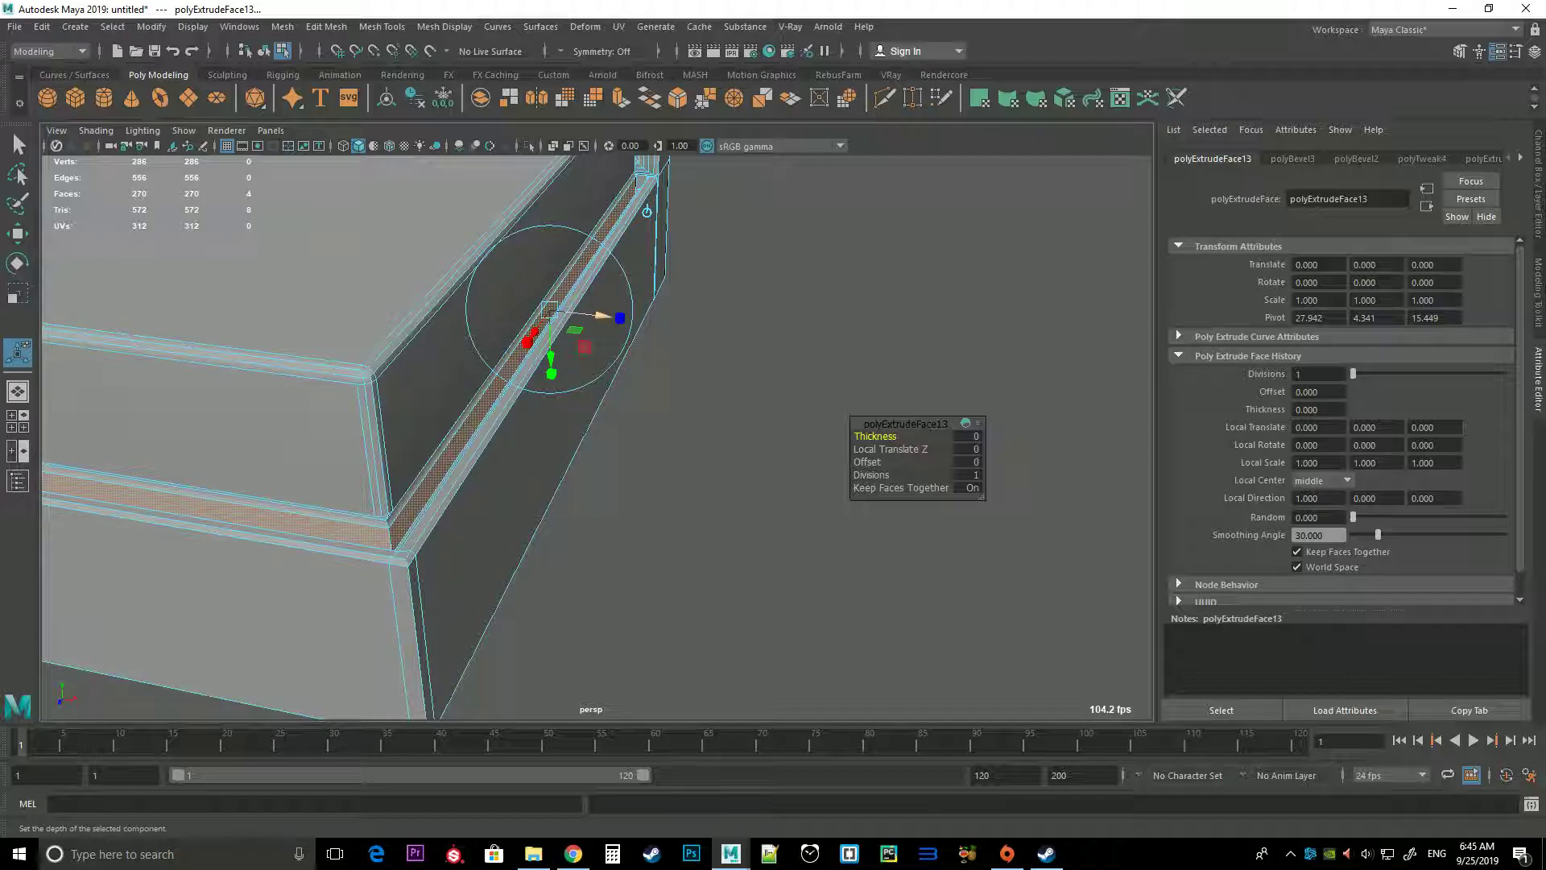
drag(603, 315, 613, 316)
right_drag(409, 310, 451, 296)
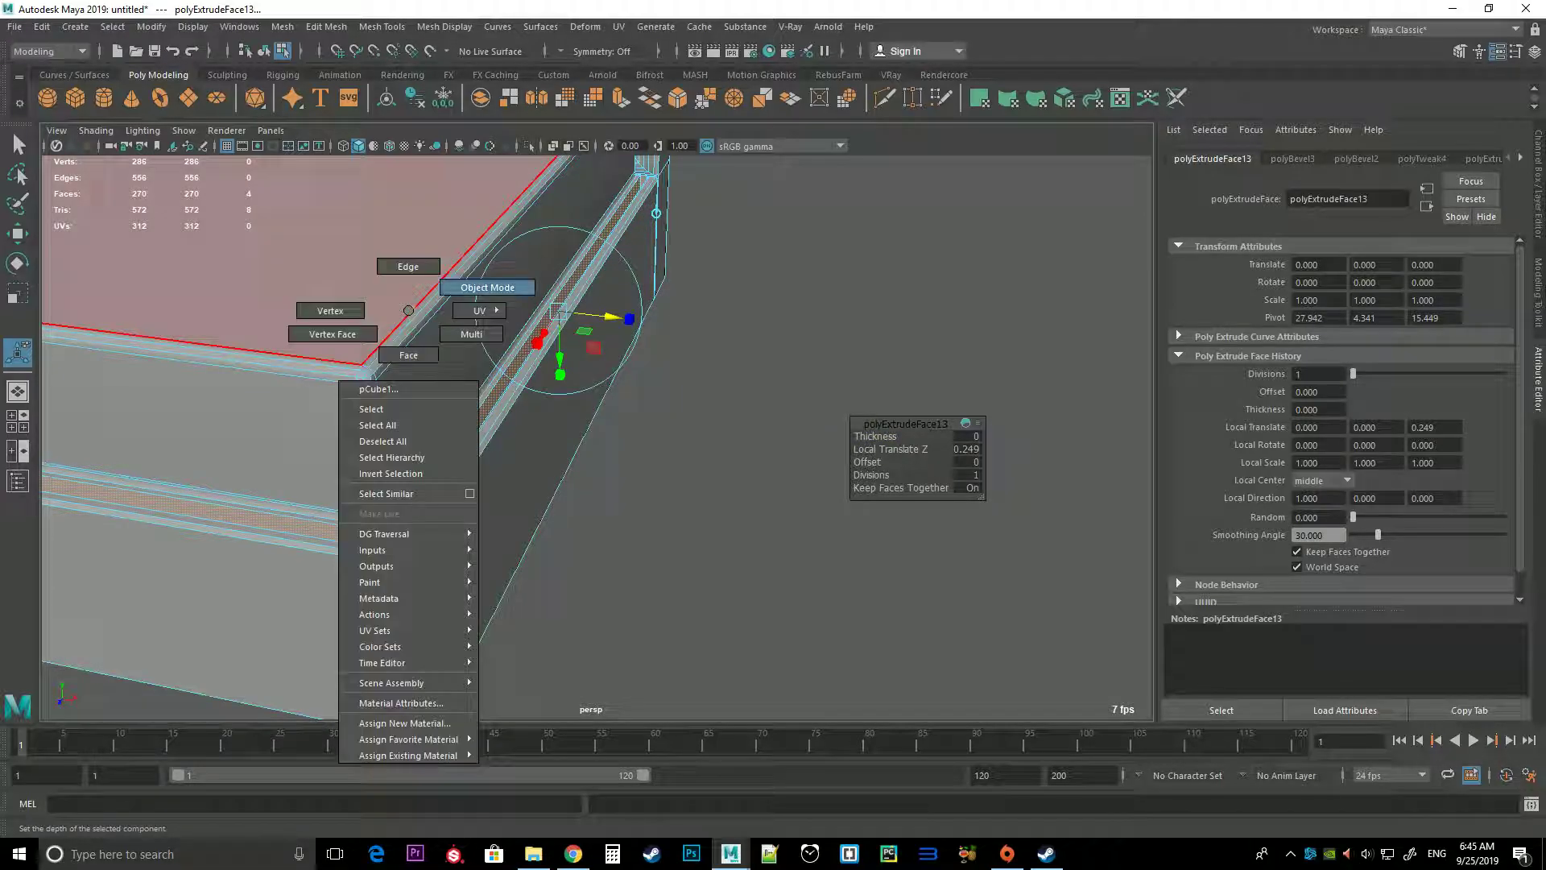
click(805, 483)
mouse_move(806, 483)
alt+mouse_down()
mouse_move(684, 435)
mouse_move(548, 435)
mouse_move(612, 419)
alt+mouse_up()
Select the whole bed mesh
scroll(878, 532, up, 5)
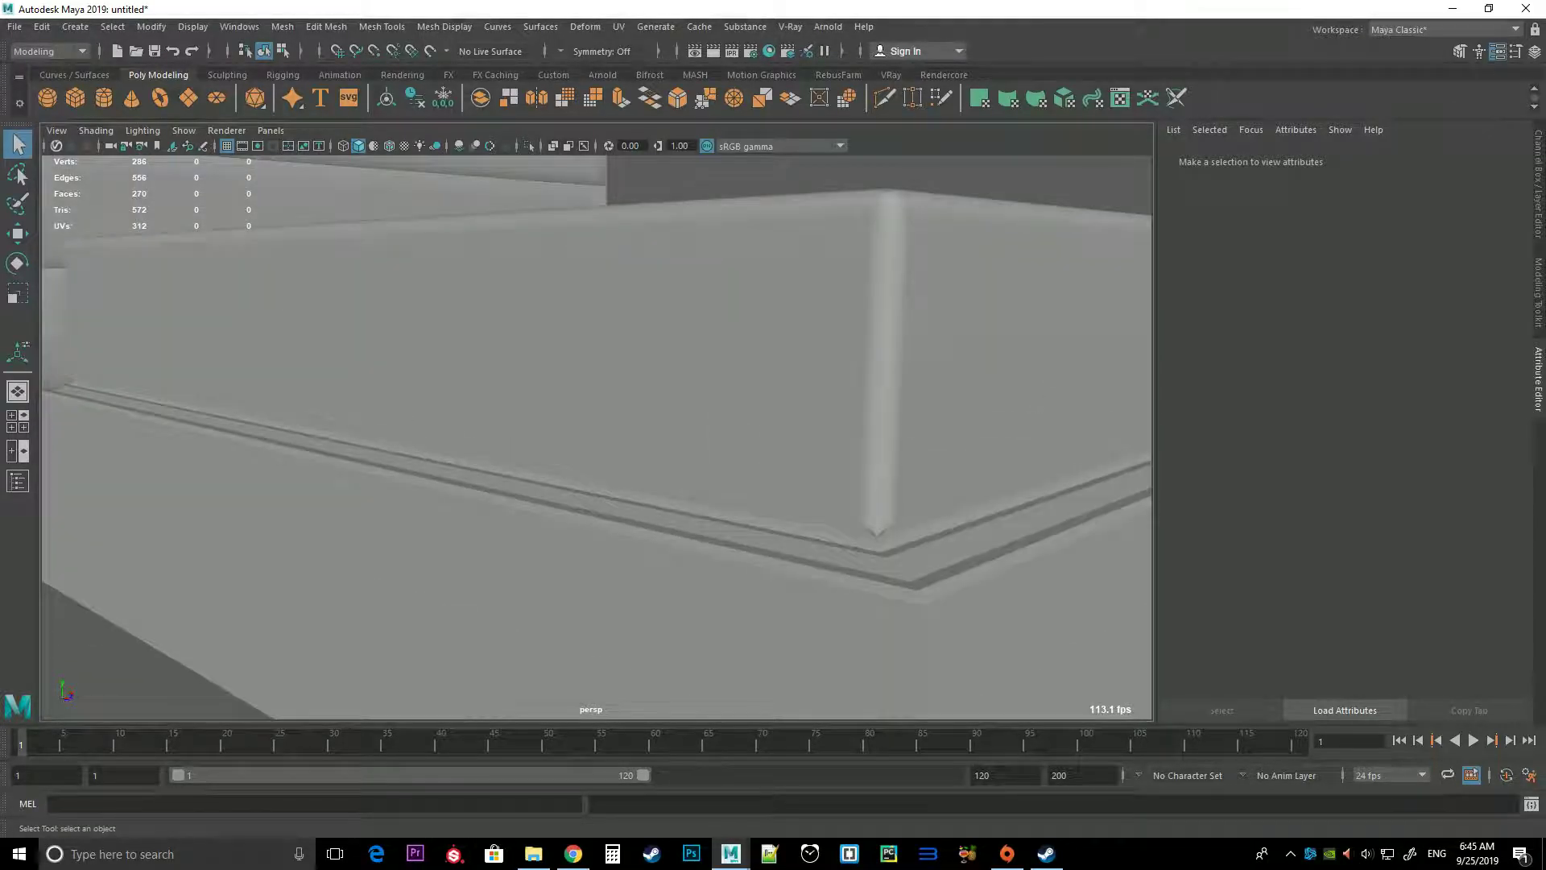
click(596, 362)
scroll(596, 435, down, 5)
scroll(596, 435, down, 3)
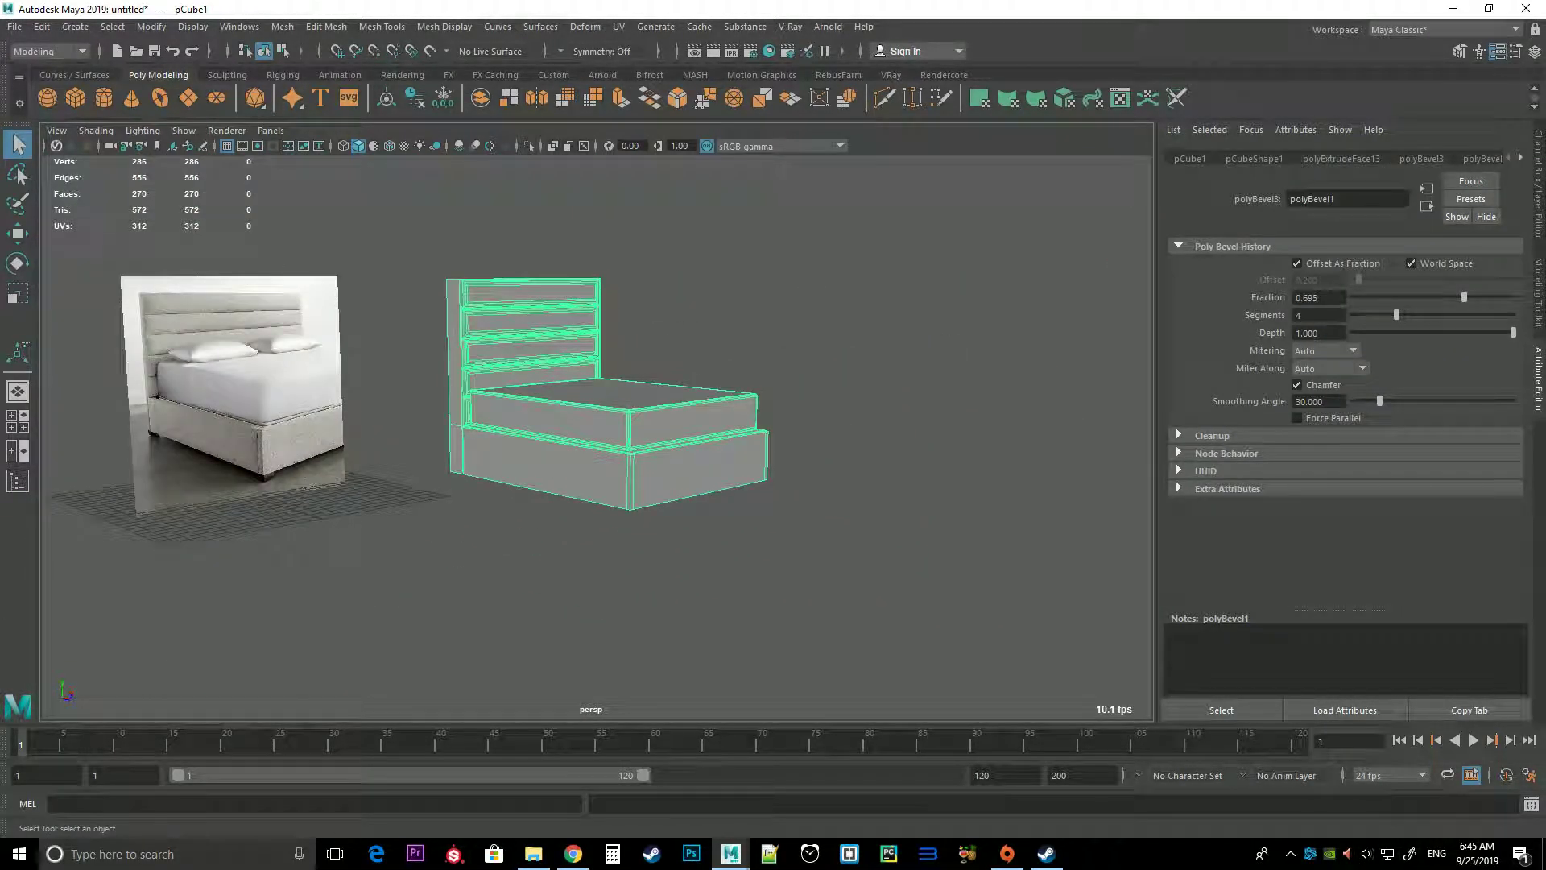
alt+drag(612, 434, 709, 427)
scroll(725, 483, up, 4)
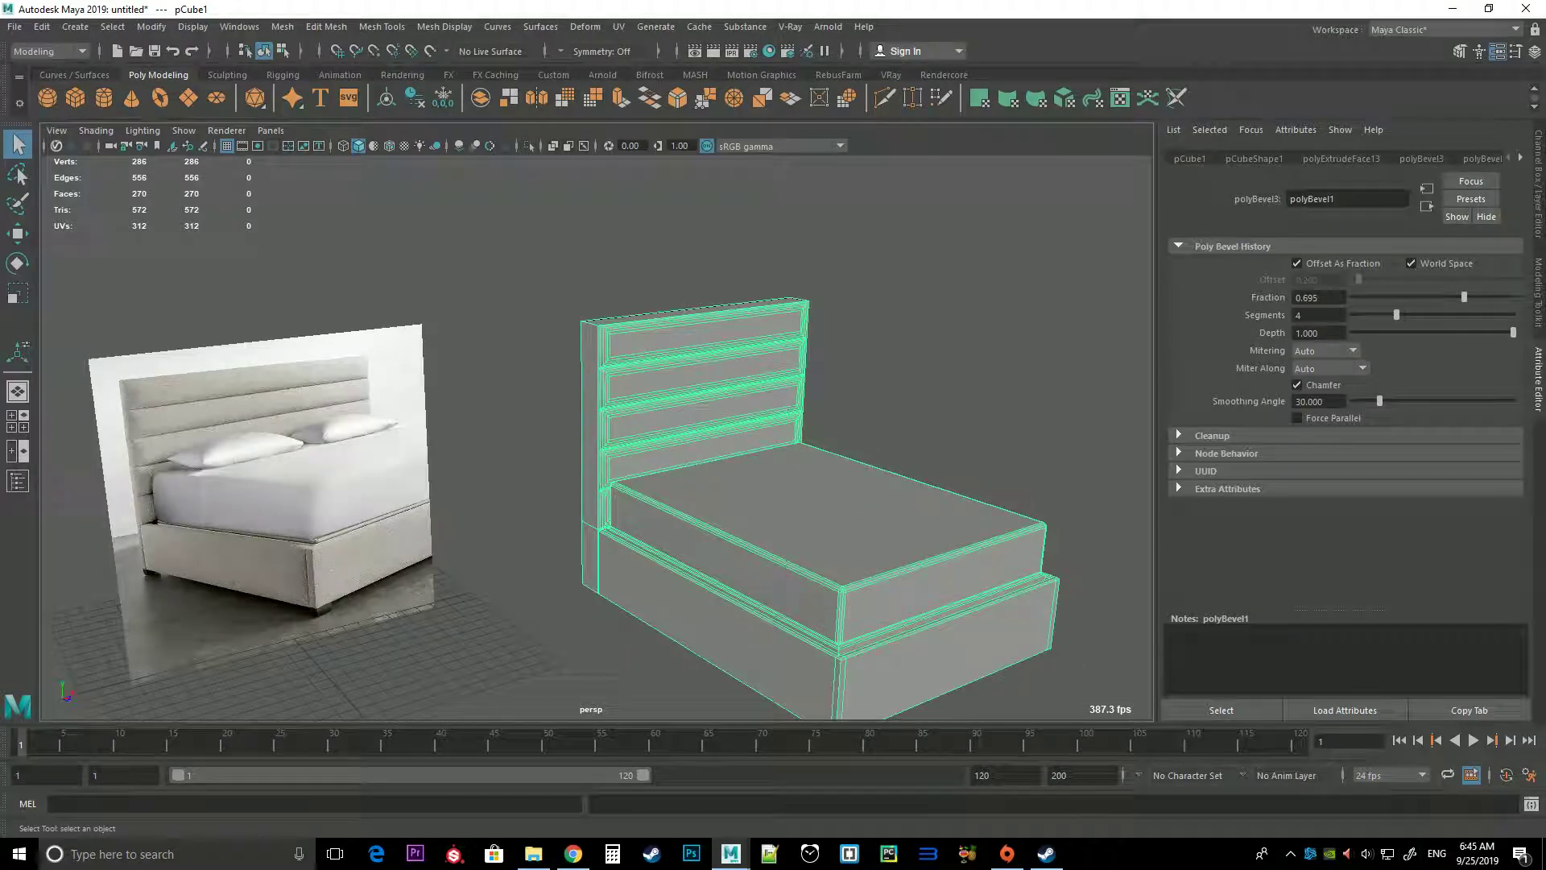
click(967, 242)
alt+drag(612, 435, 540, 419)
key(ctrl+z)
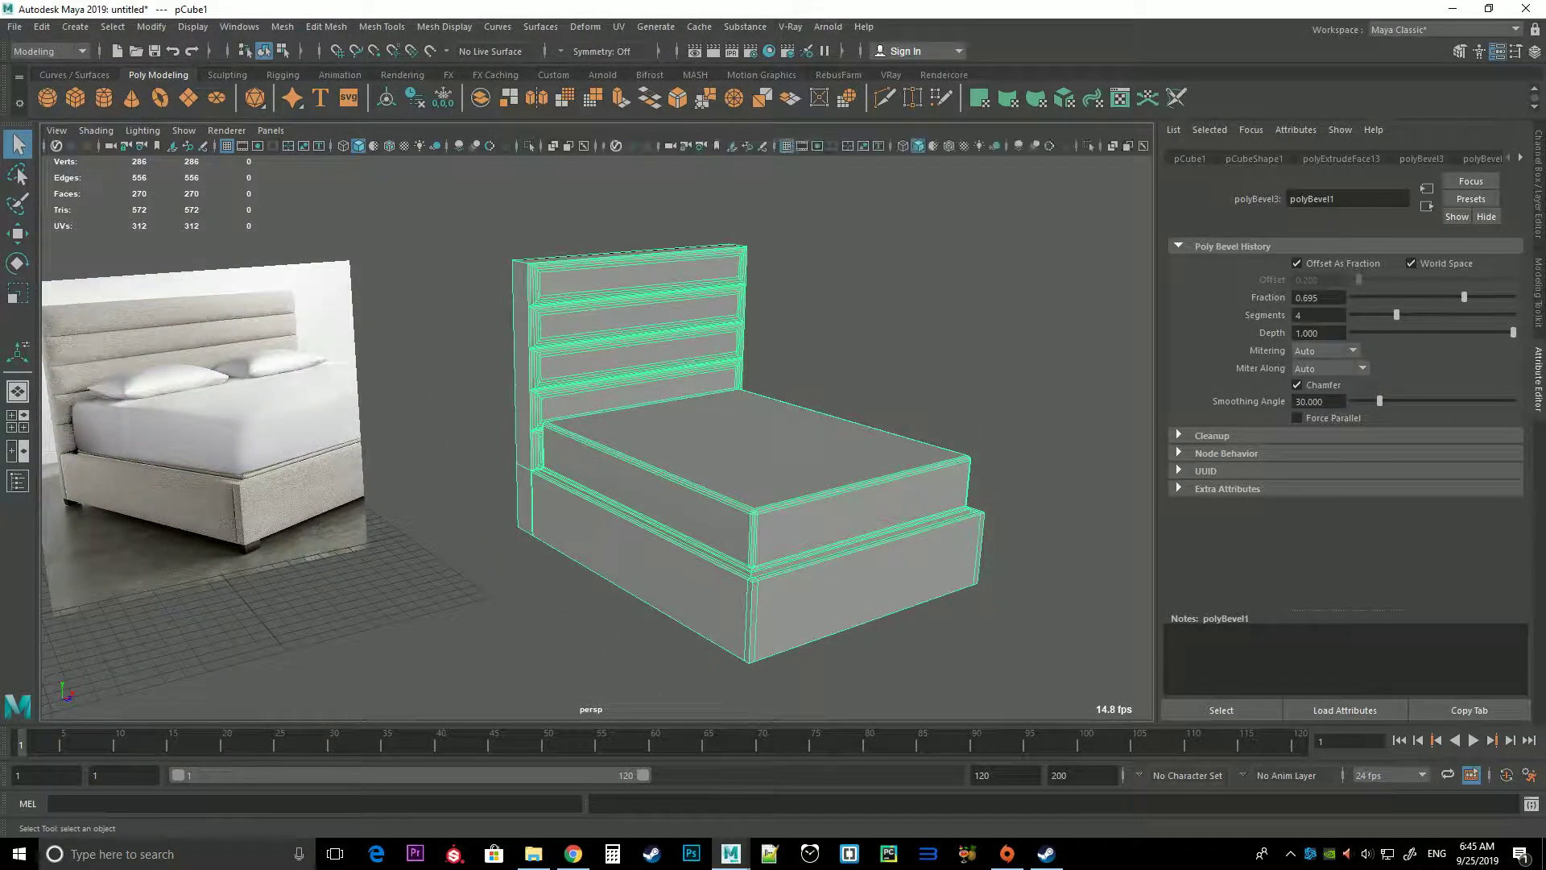
Maximize the front view and zoom in on the reference photo's bed leg
key(space)
key(space)
scroll(596, 437, up, 3)
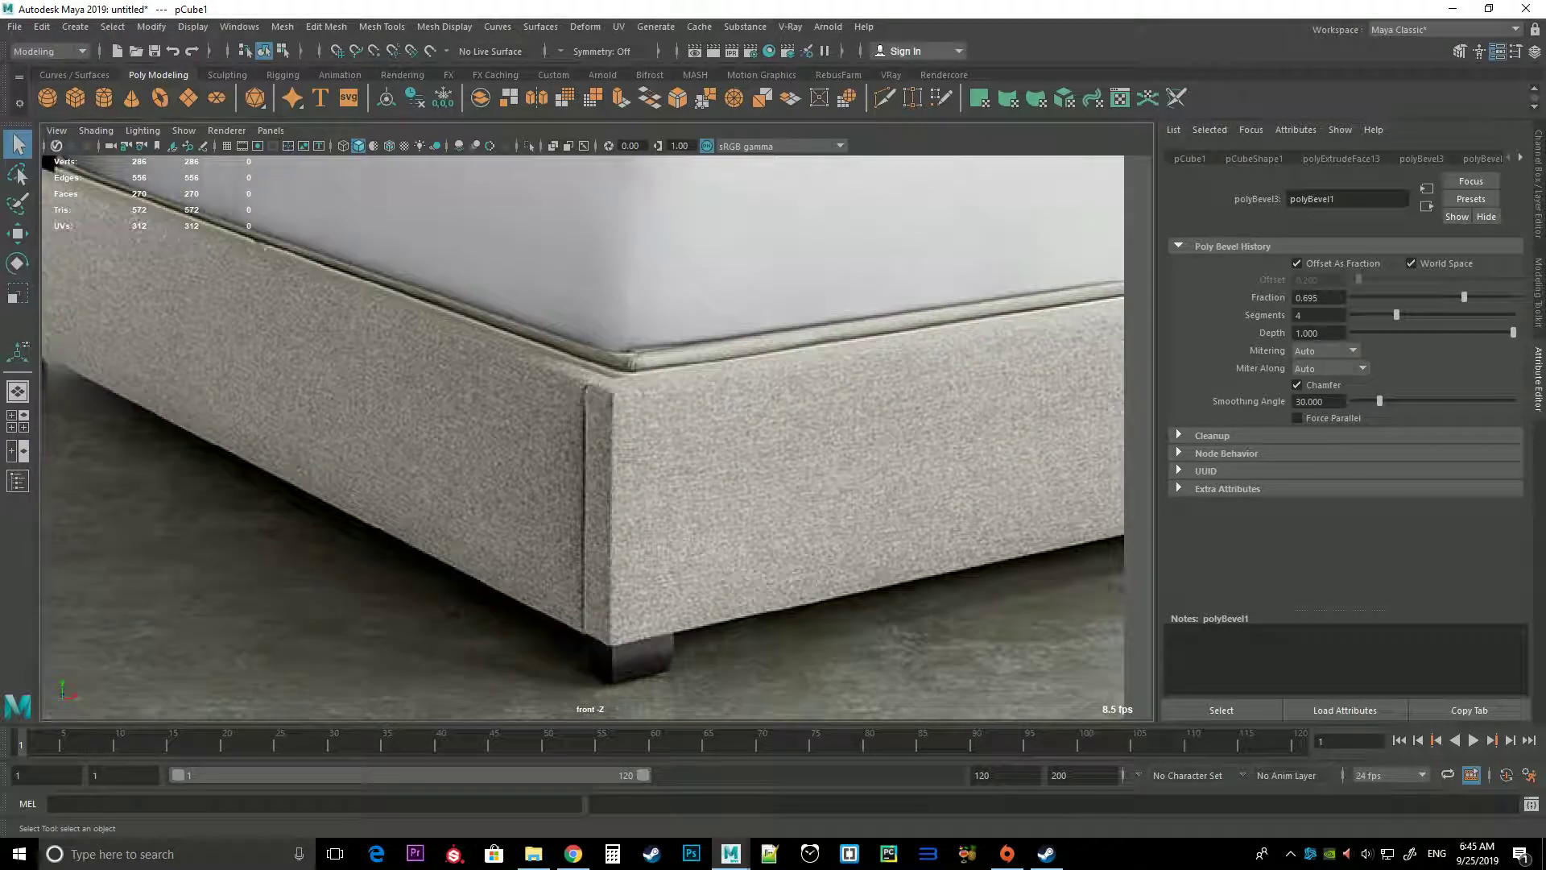
scroll(604, 395, down, 3)
scroll(604, 394, up, 2)
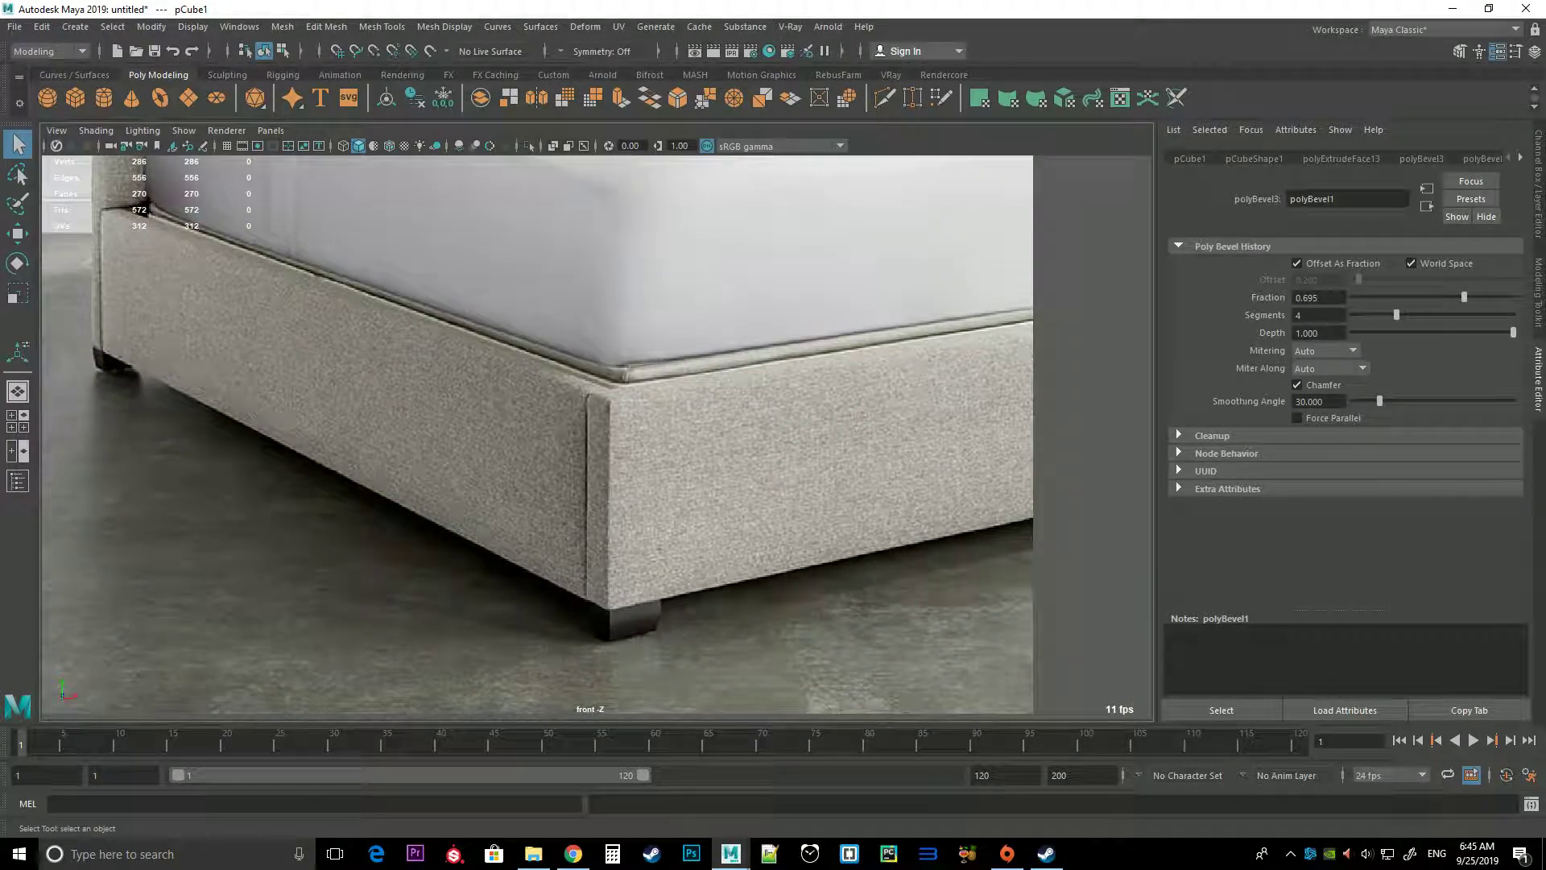
Frame the bed in top view and draw a small Interactive Polygon Cube, pCube2, in perspective
scroll(612, 439, down, 2)
drag(612, 439, 612, 370)
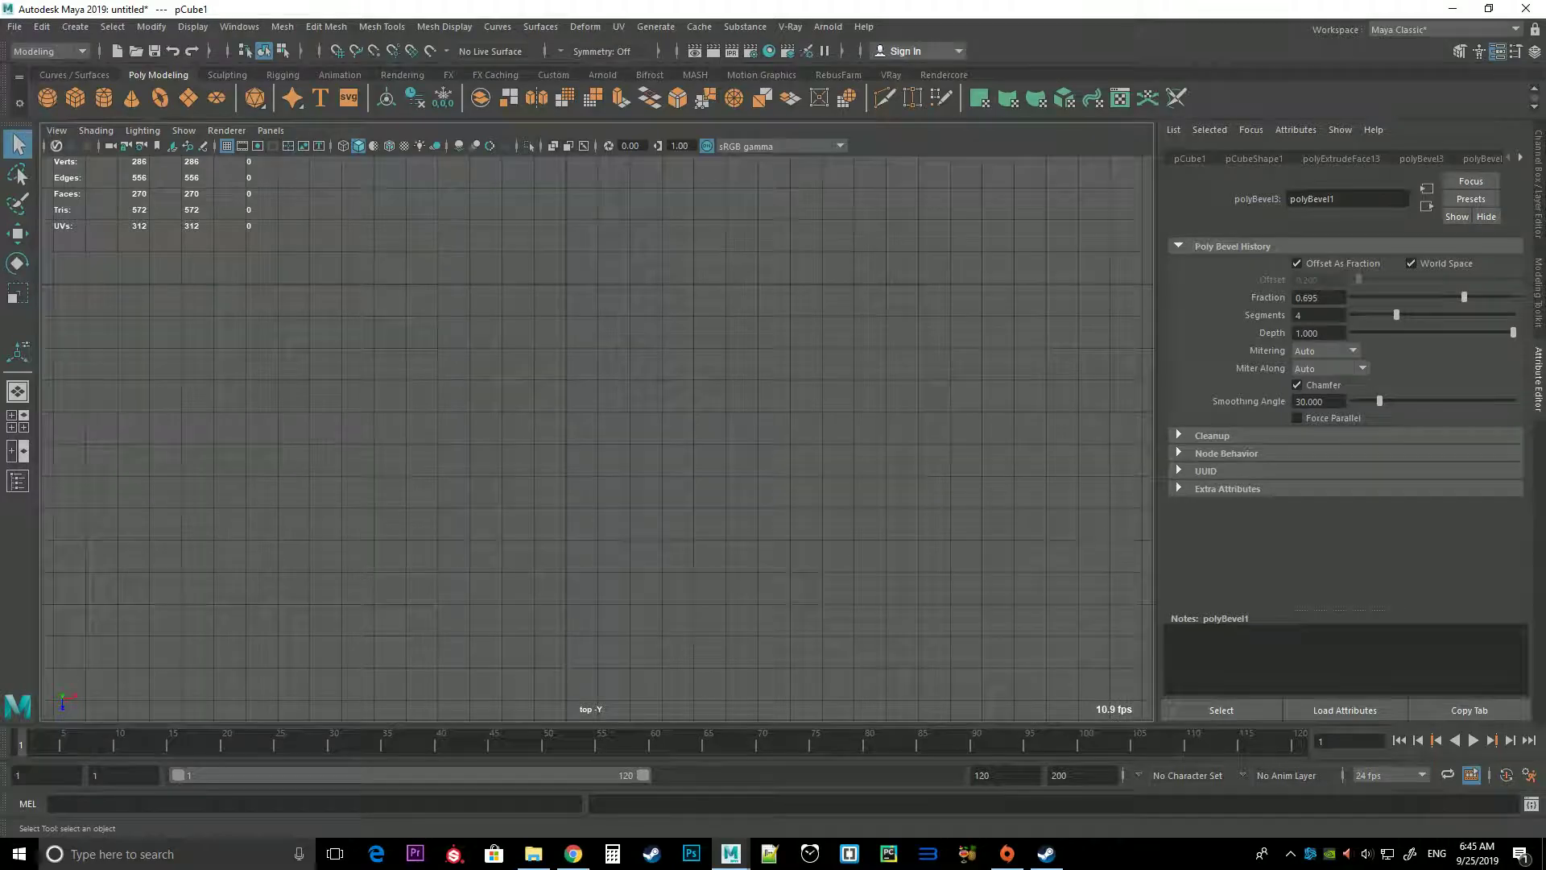
key(f)
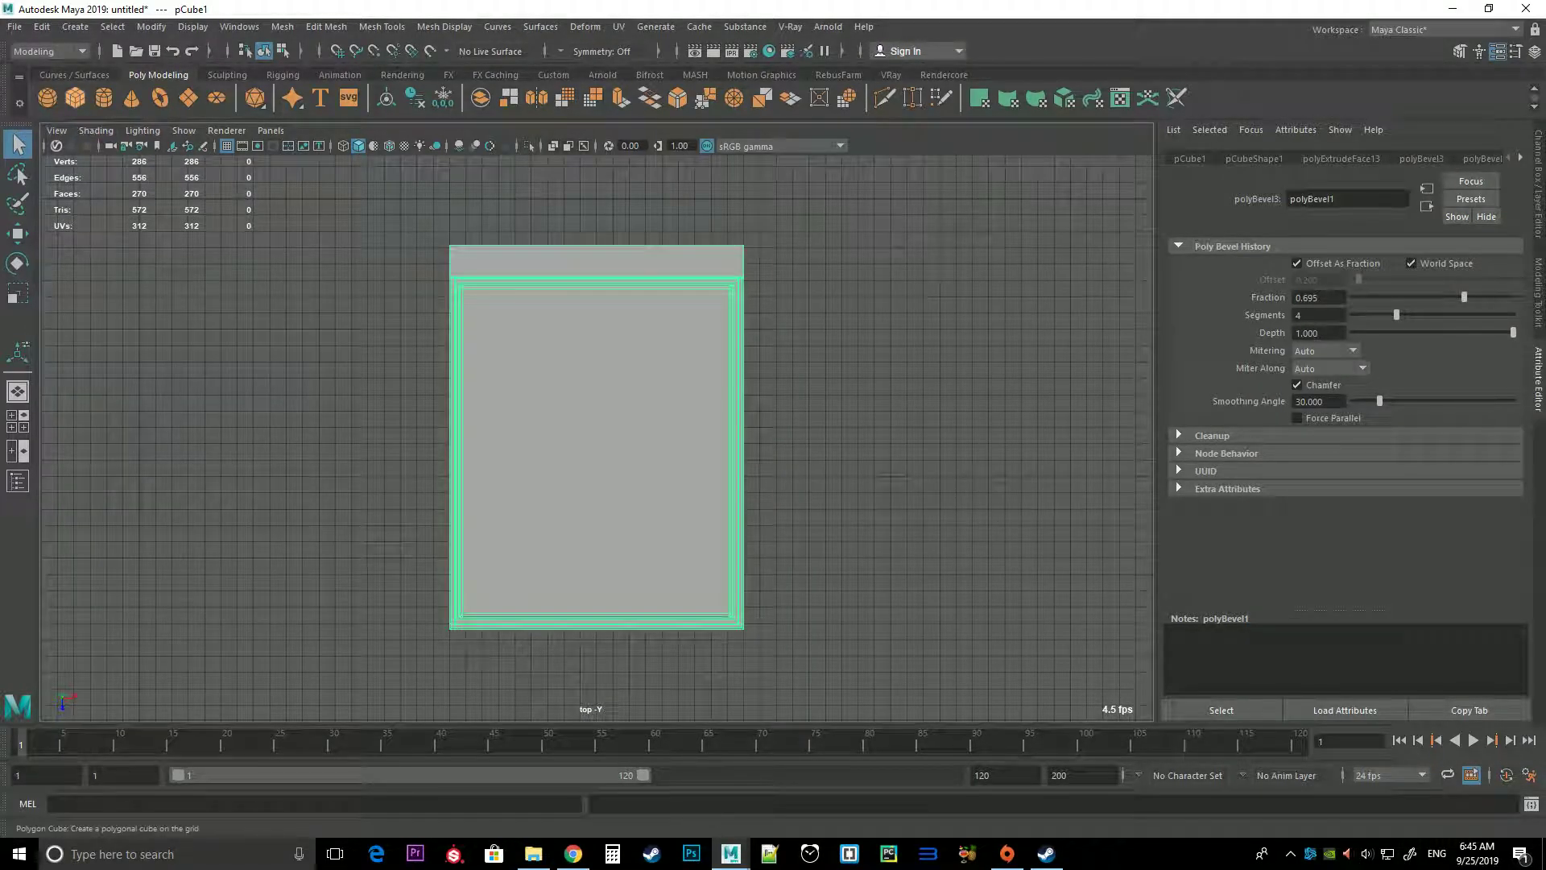
click(75, 97)
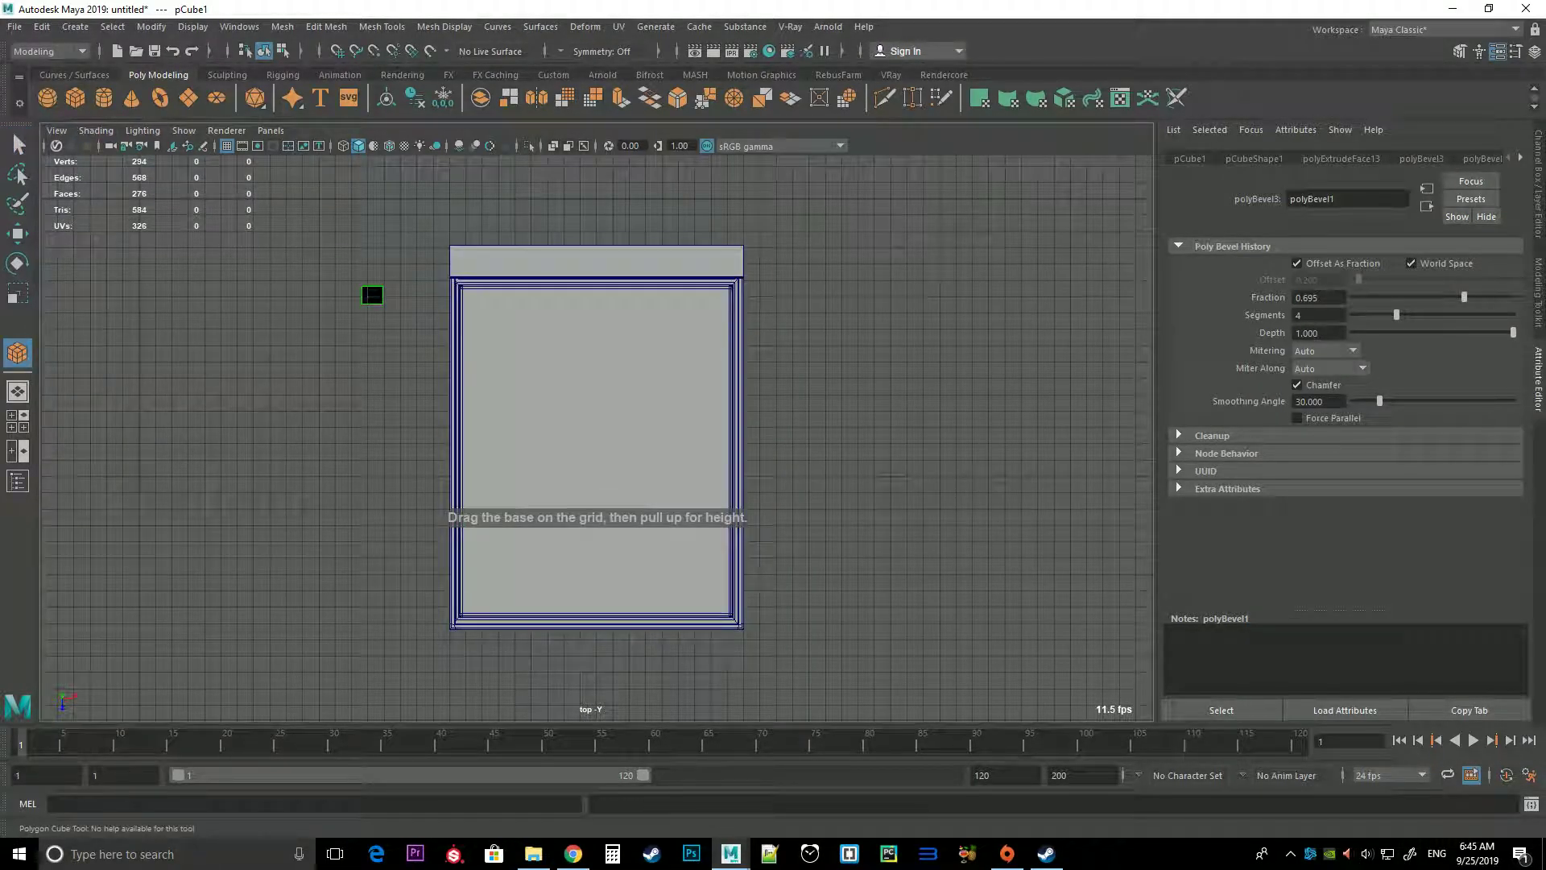
key(space)
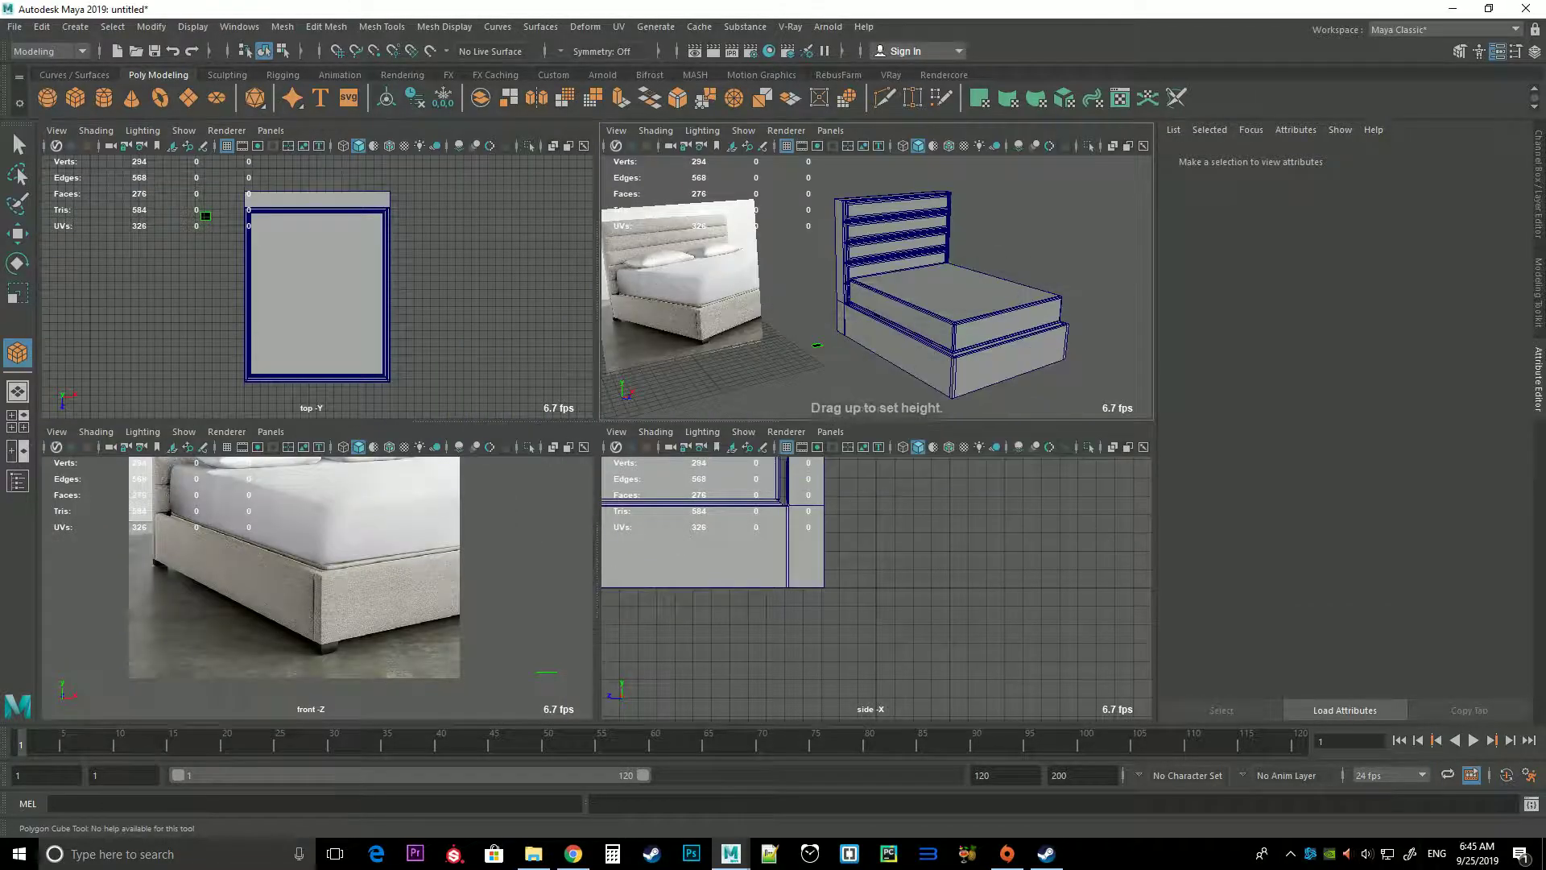
key(space)
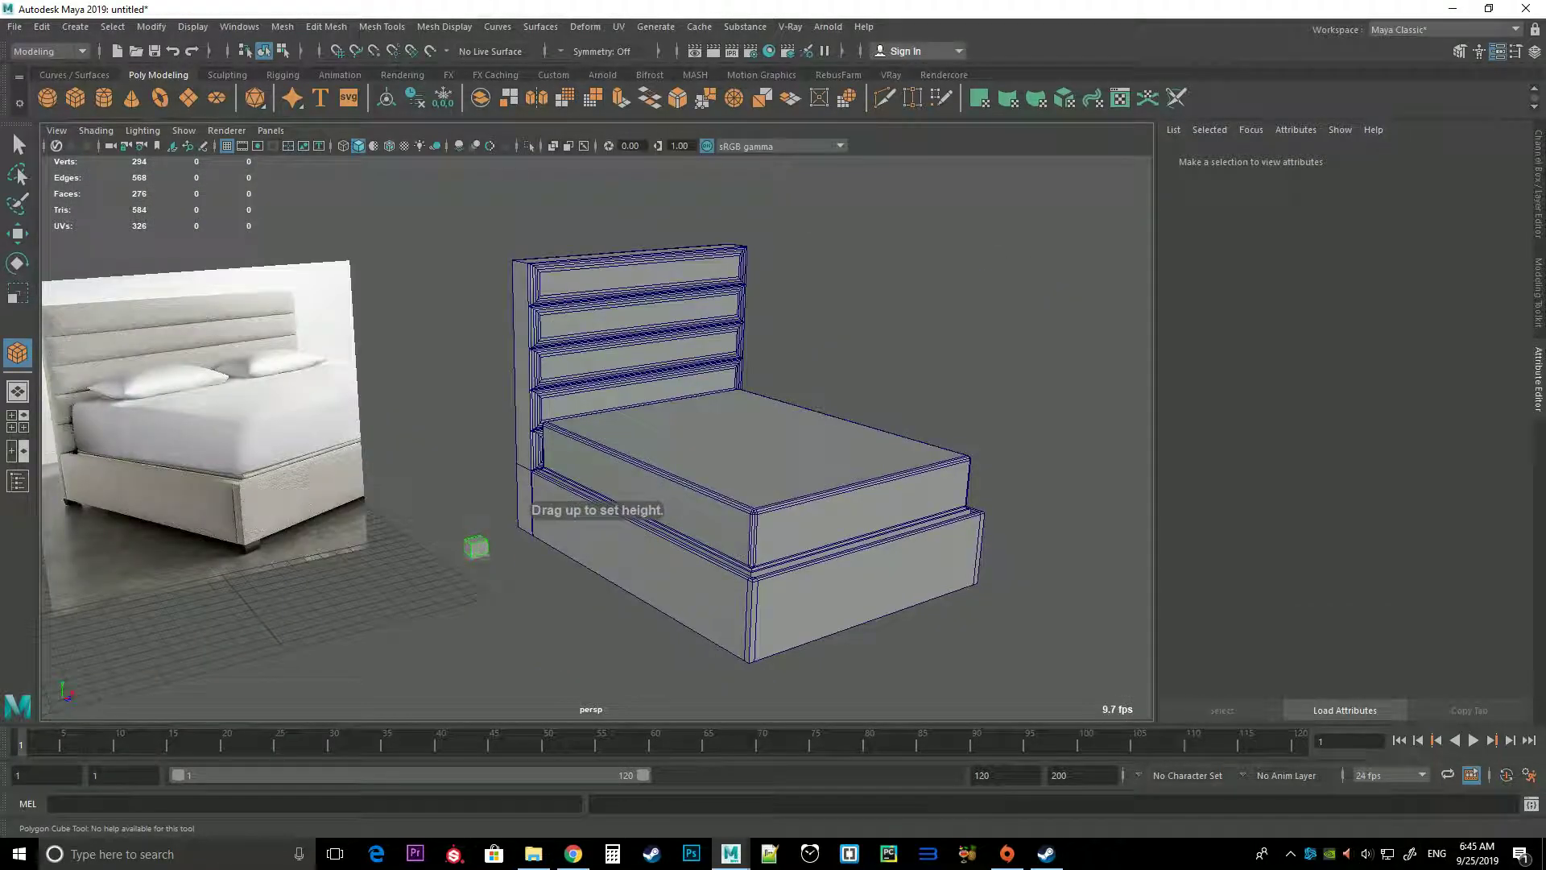
Bevel a bottom edge of the new leg cube
key(f)
scroll(596, 435, down, 3)
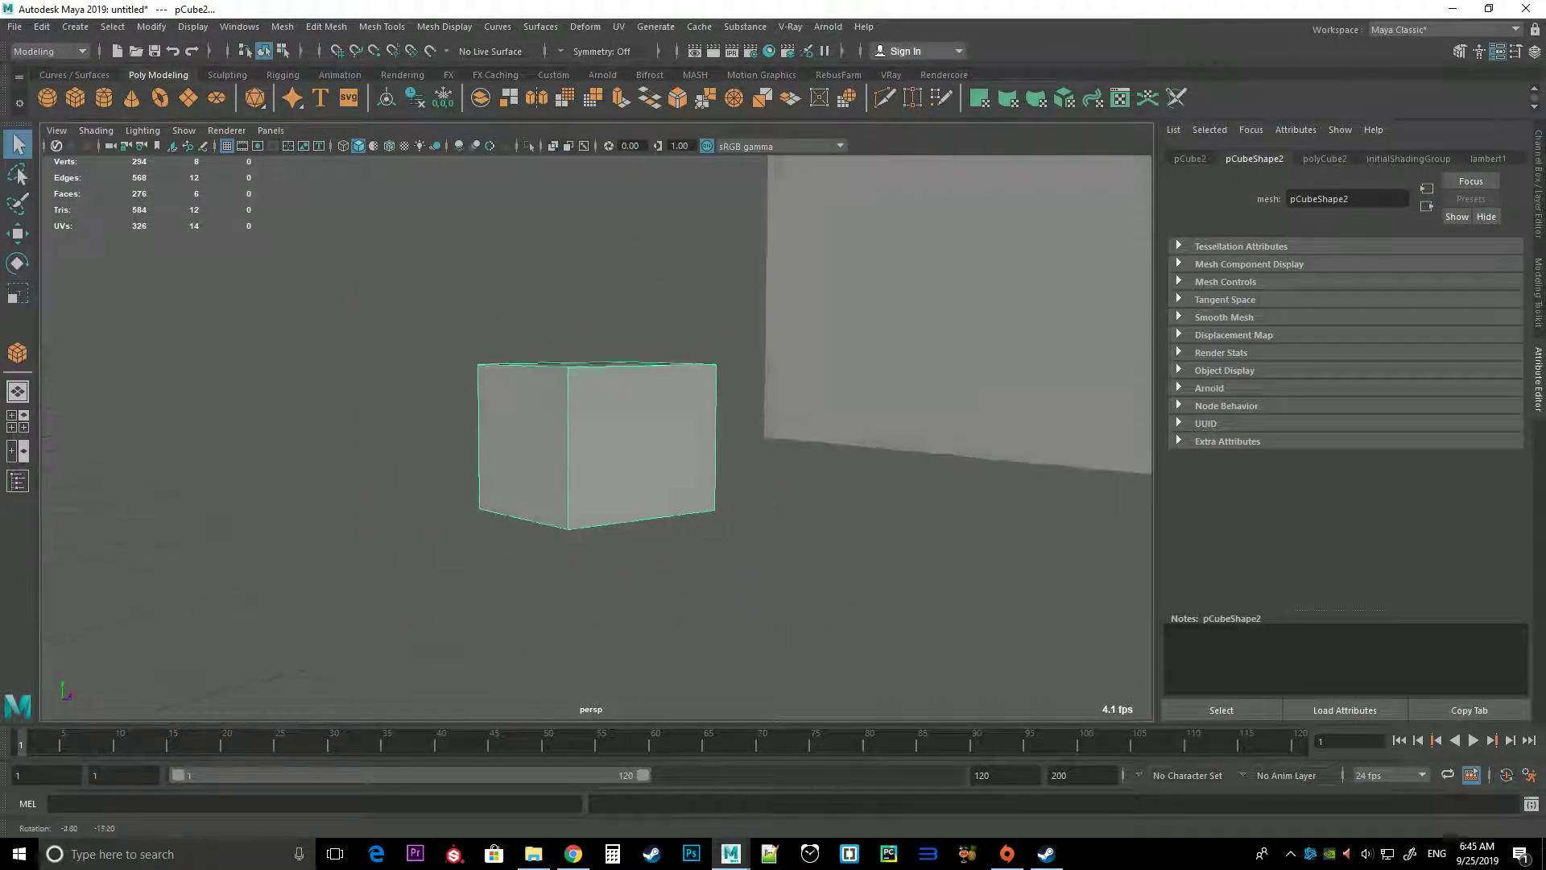
alt+drag(564, 483, 524, 322)
right_drag(552, 414, 483, 415)
click(532, 518)
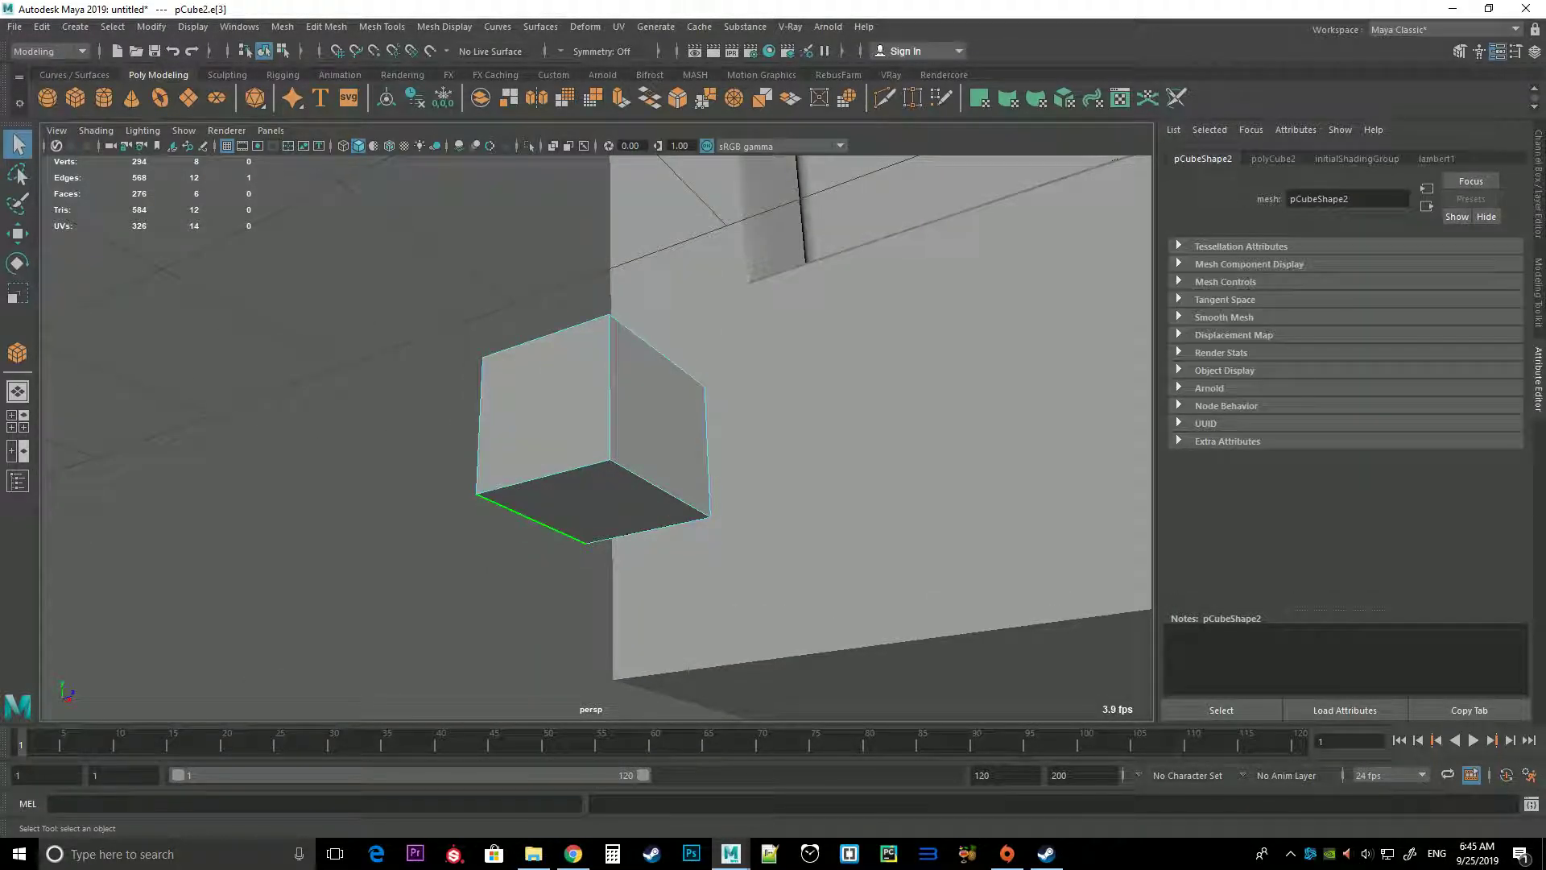
shift+right_drag(556, 475, 636, 492)
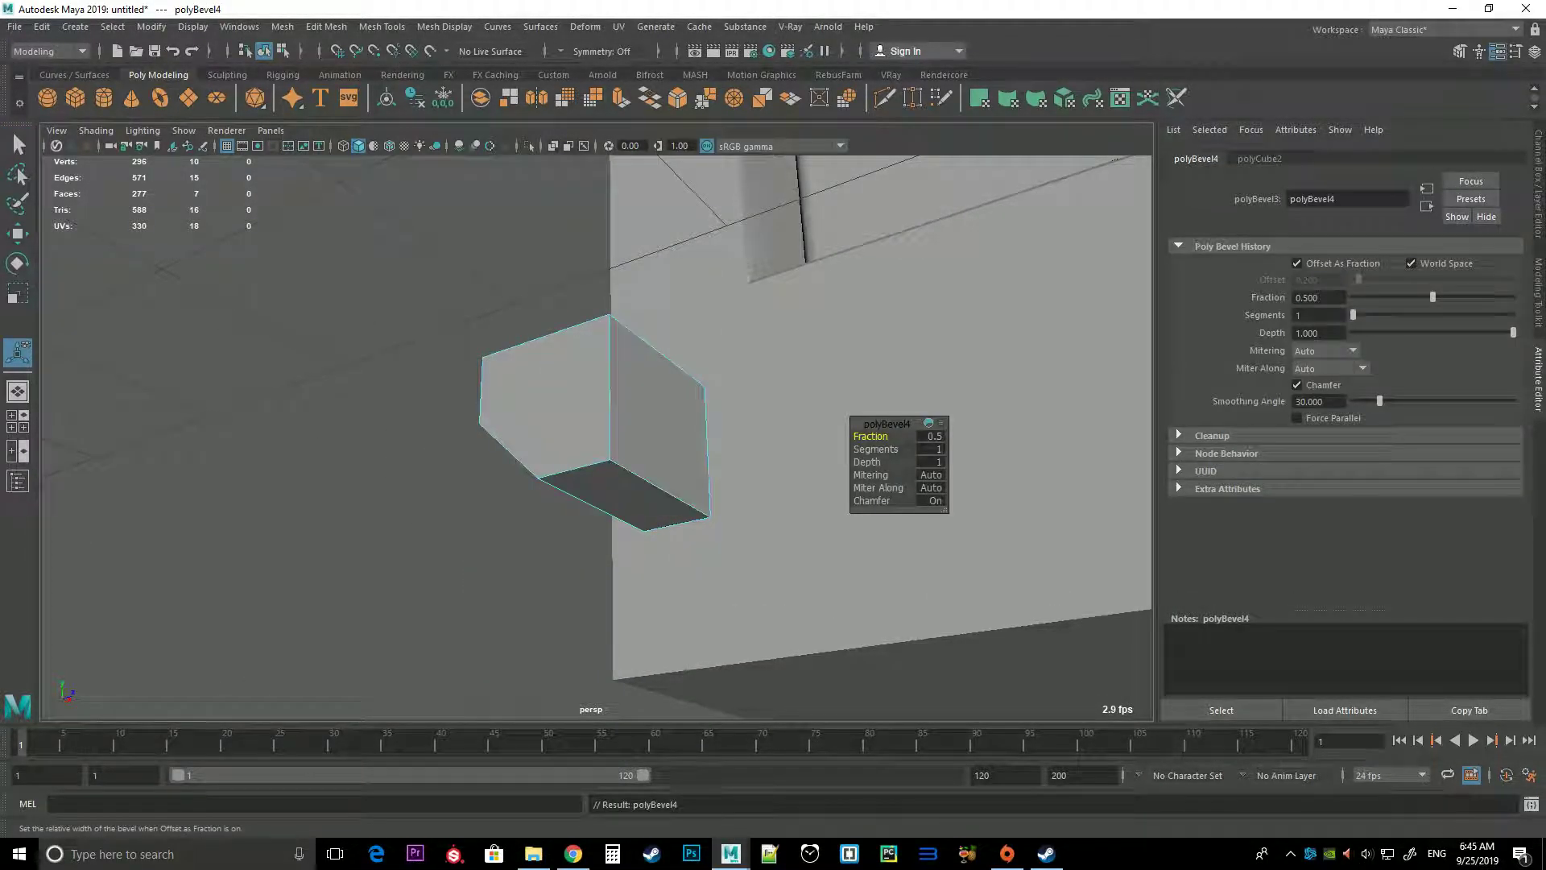
alt+drag(596, 435, 612, 378)
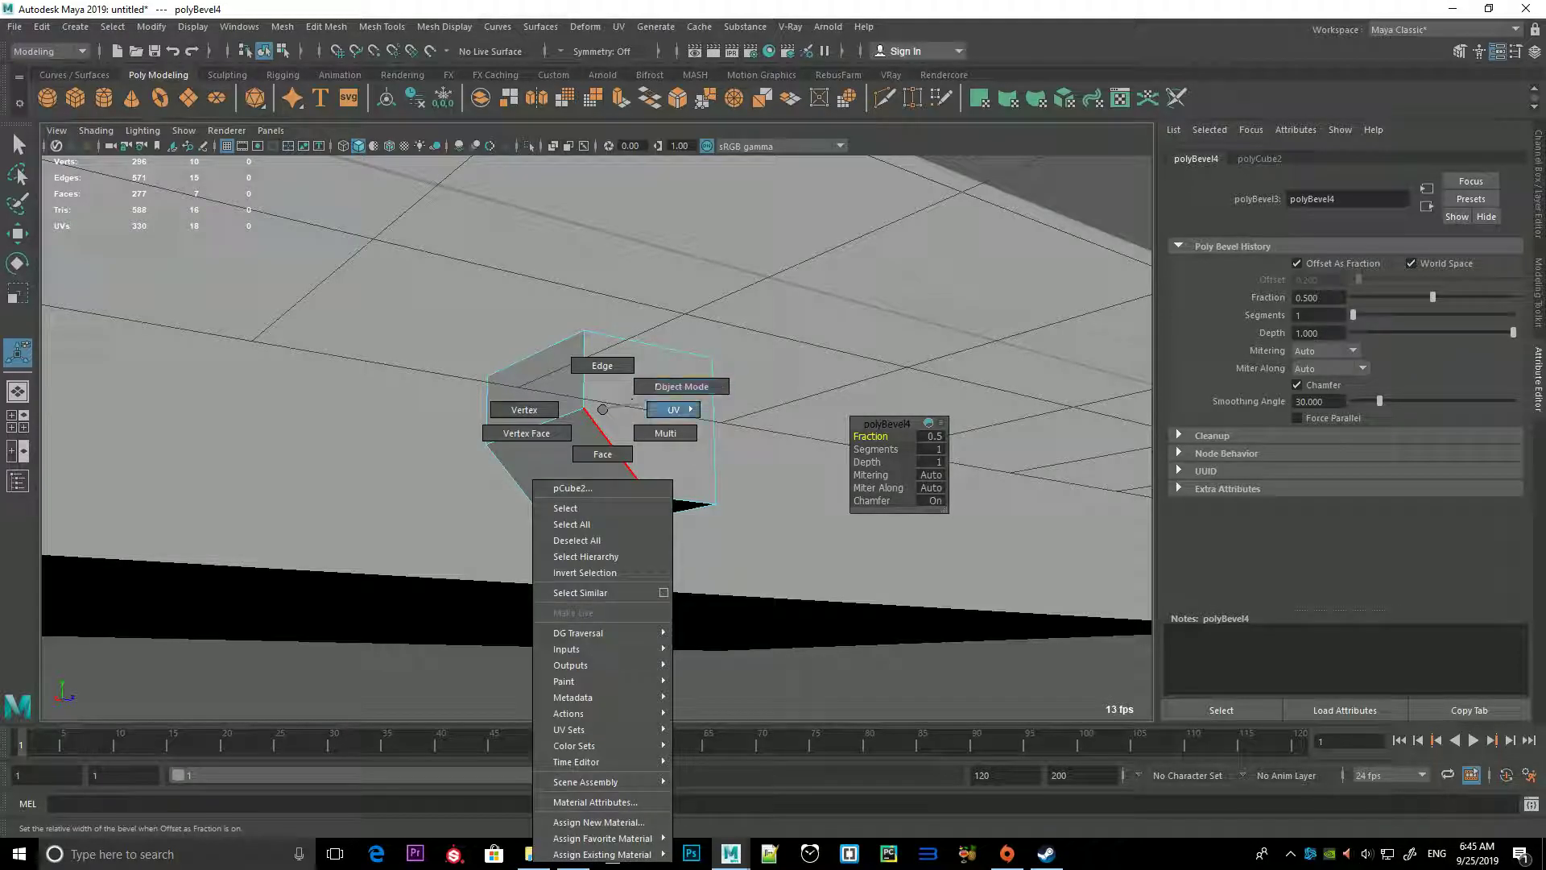
right_drag(593, 449, 677, 406)
Set polyBevel4 to 5 segments with fraction widened to 0.660
click(1325, 159)
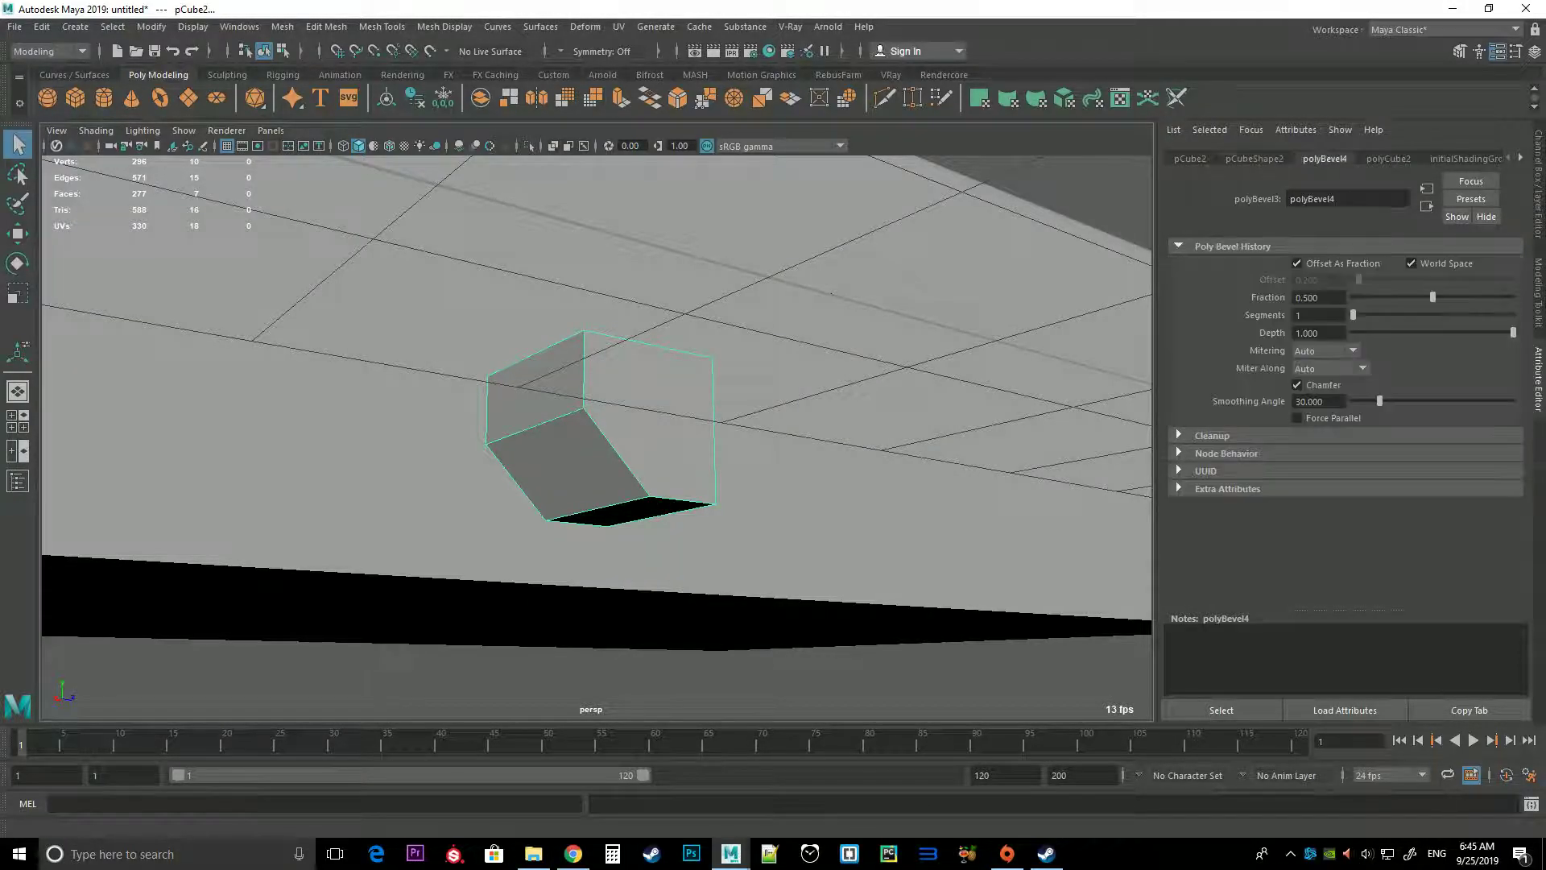
text(3)
key(Return)
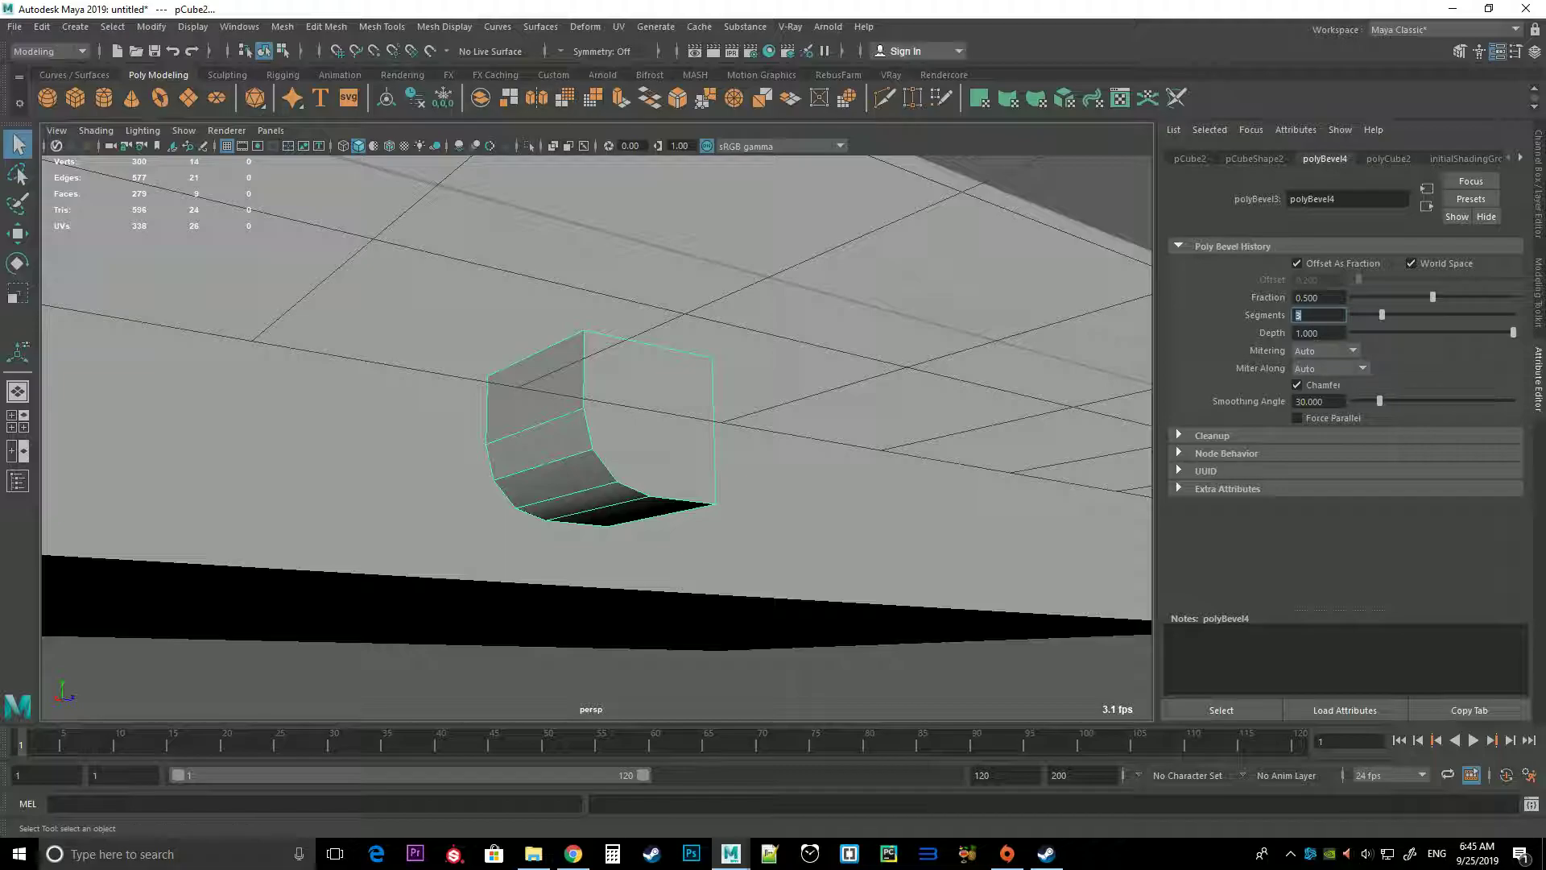
mouse_move(1433, 297)
mouse_down()
mouse_move(1482, 297)
mouse_move(1459, 297)
mouse_up()
text(5)
key(Return)
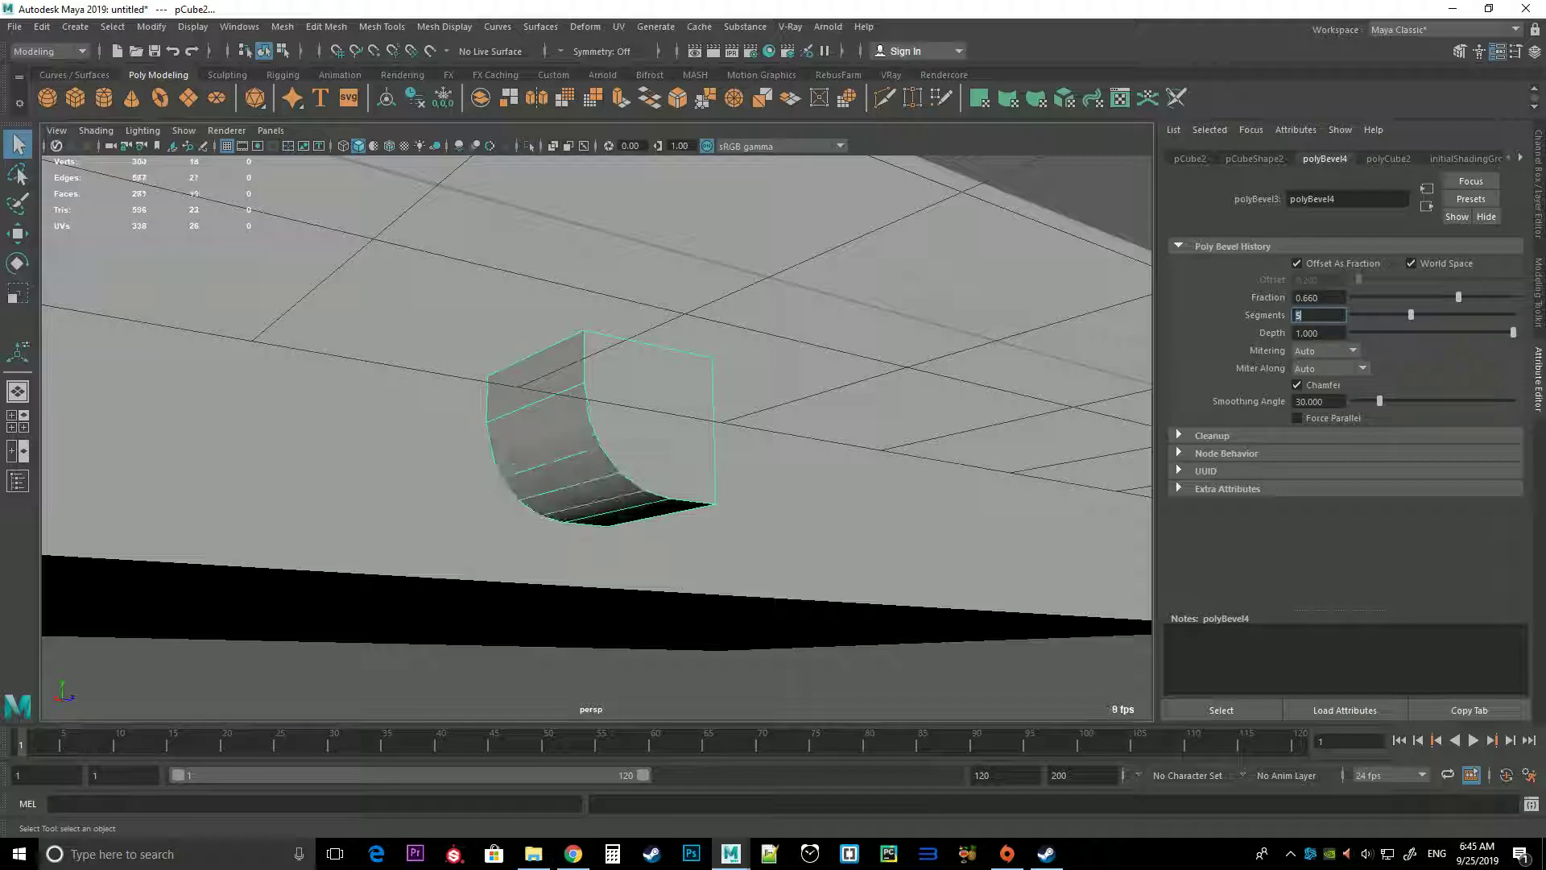
right_drag(553, 407, 542, 452)
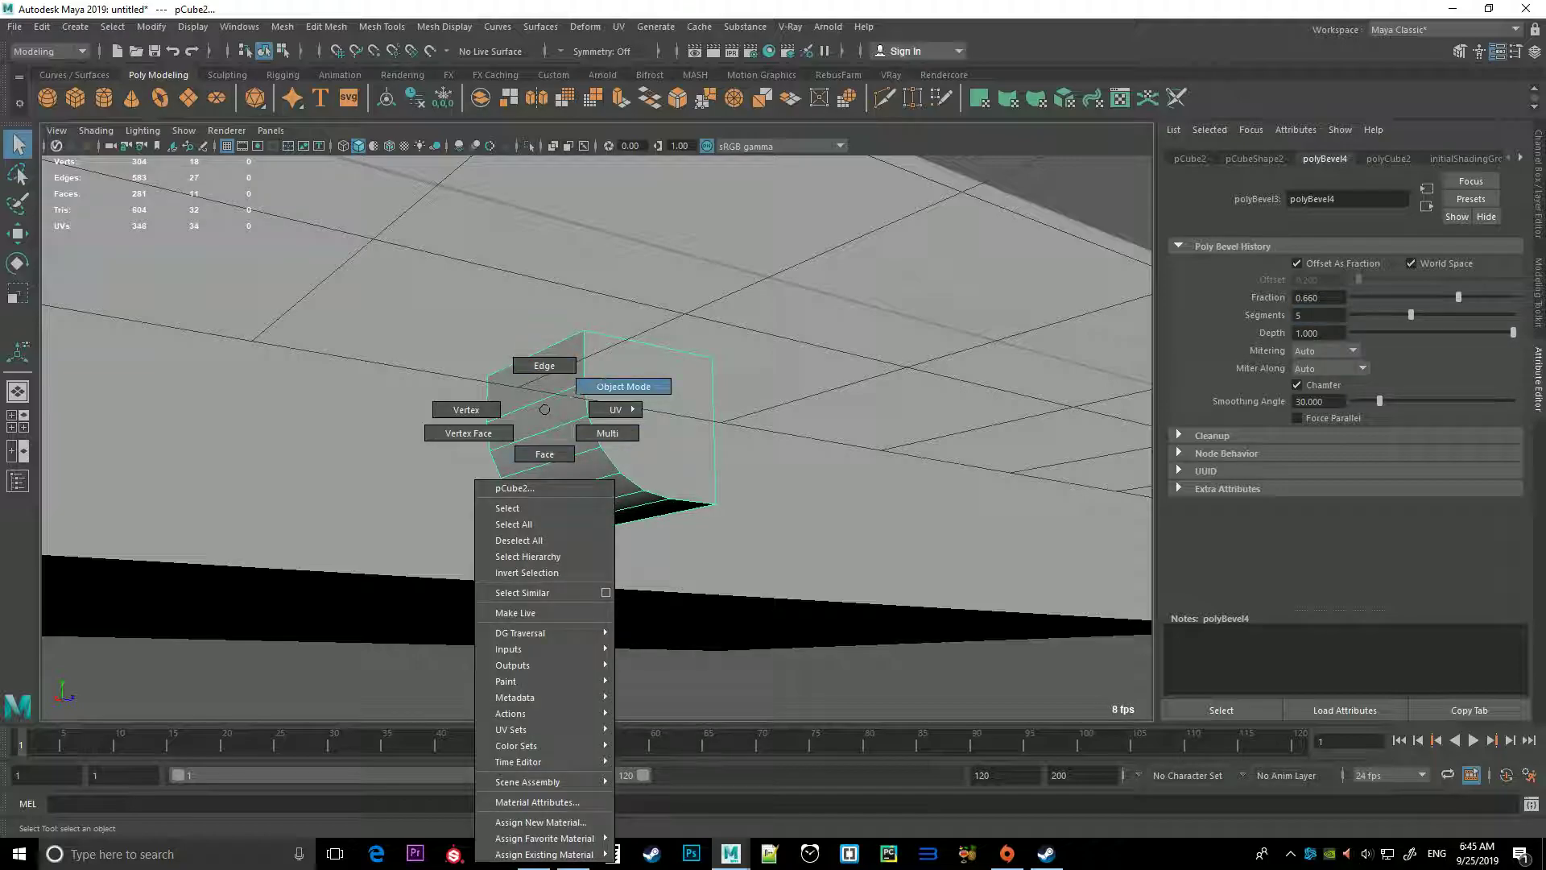
click(592, 370)
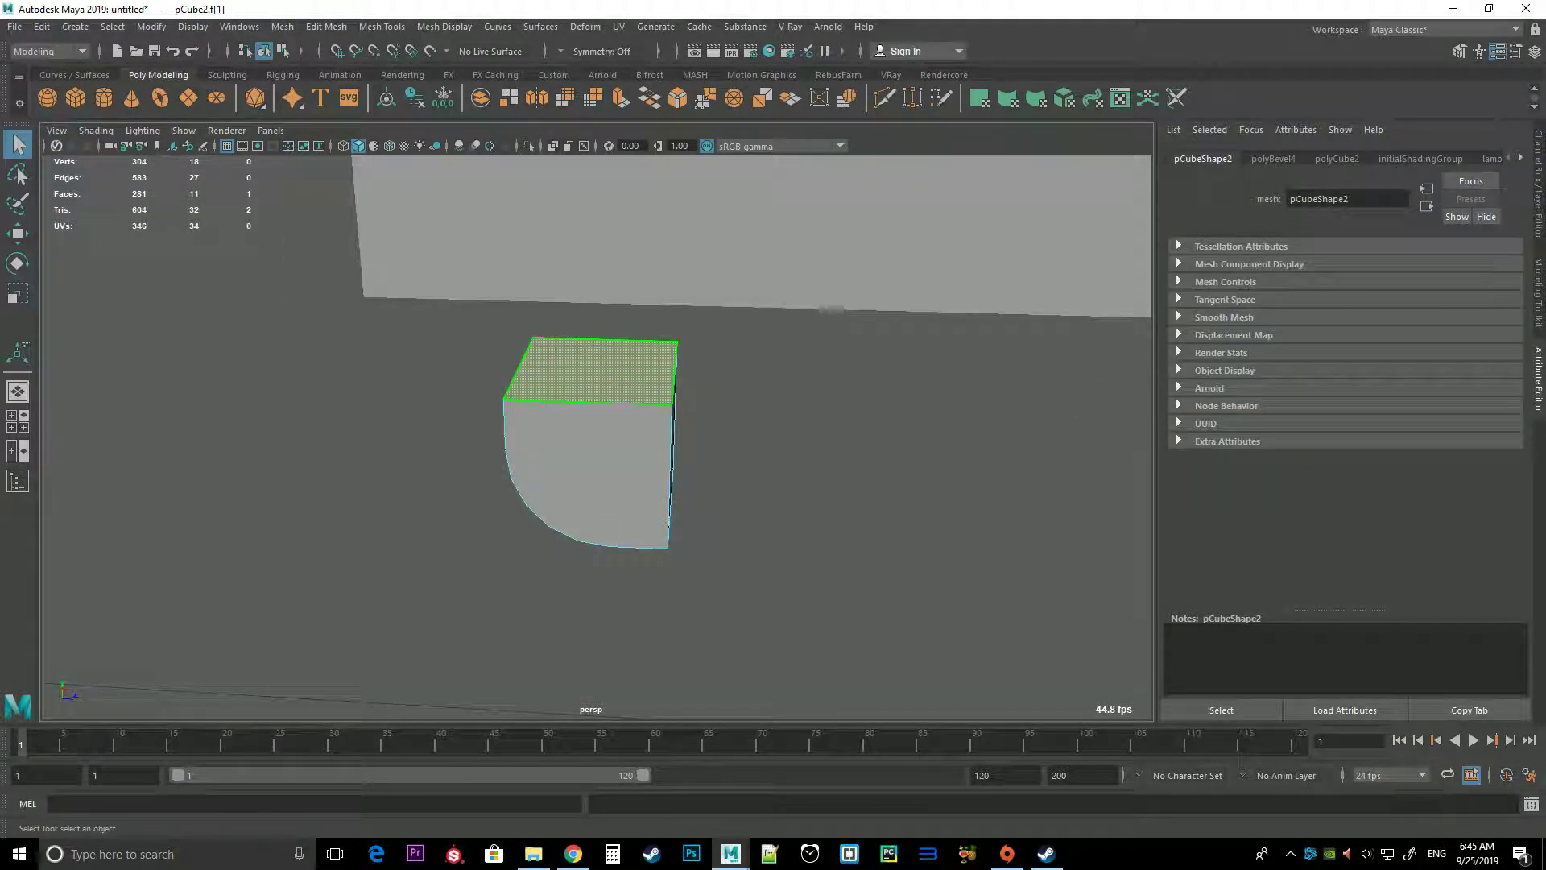
Extrude the leg's top face and raise it slightly upward
key(w)
key(ctrl+e)
drag(596, 293, 596, 145)
key(ctrl+z)
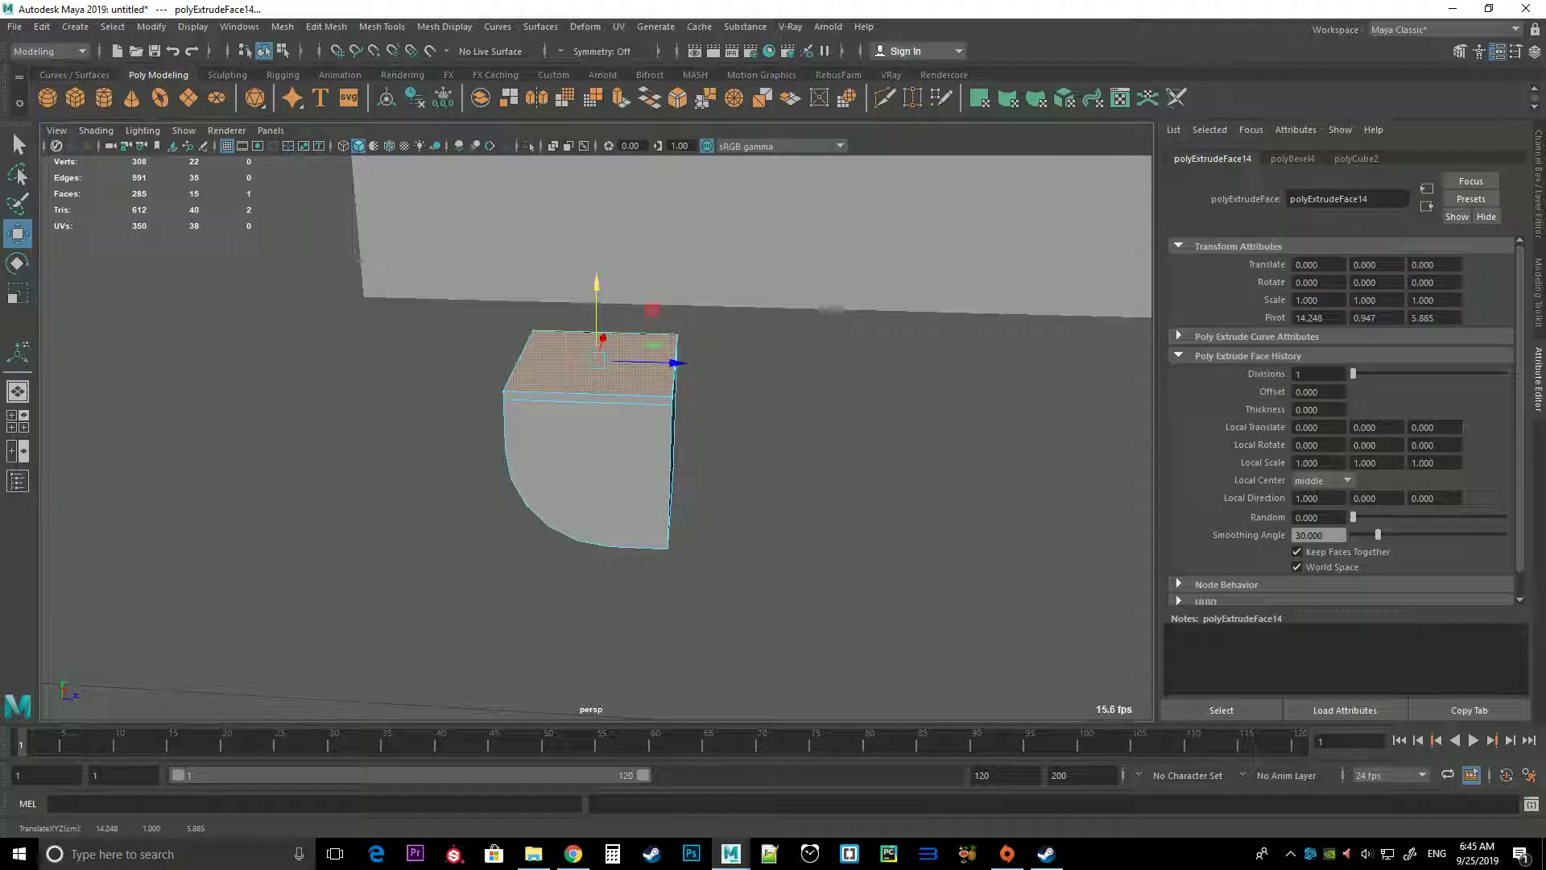
drag(597, 359, 597, 330)
In front view, move the leg to the bed frame's bottom corner
right_click(612, 409)
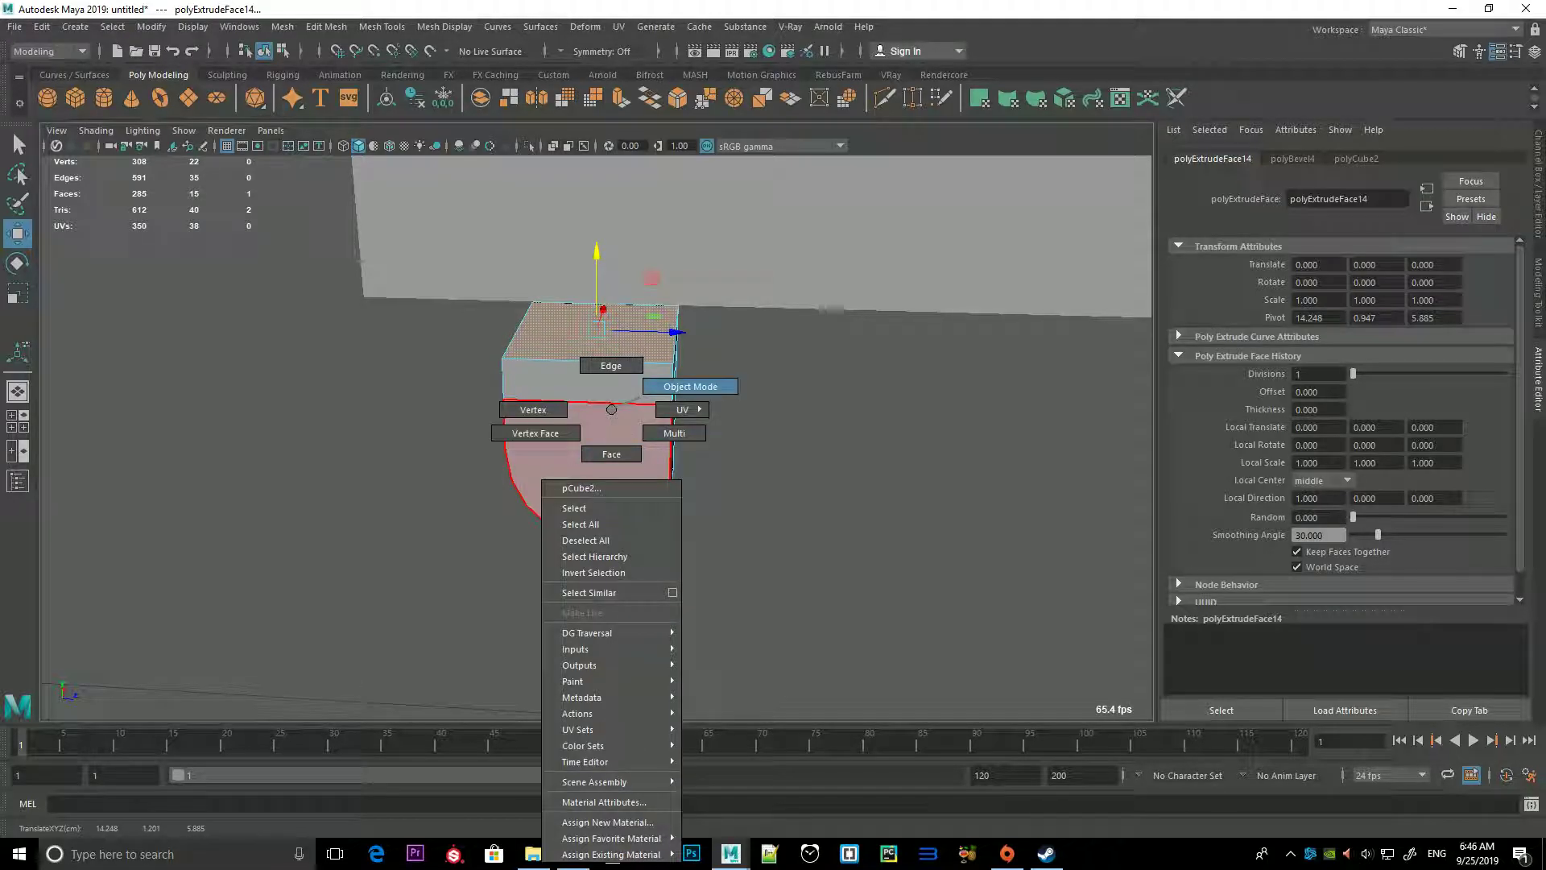
click(690, 386)
scroll(612, 403, down, 5)
alt+drag(612, 402, 724, 362)
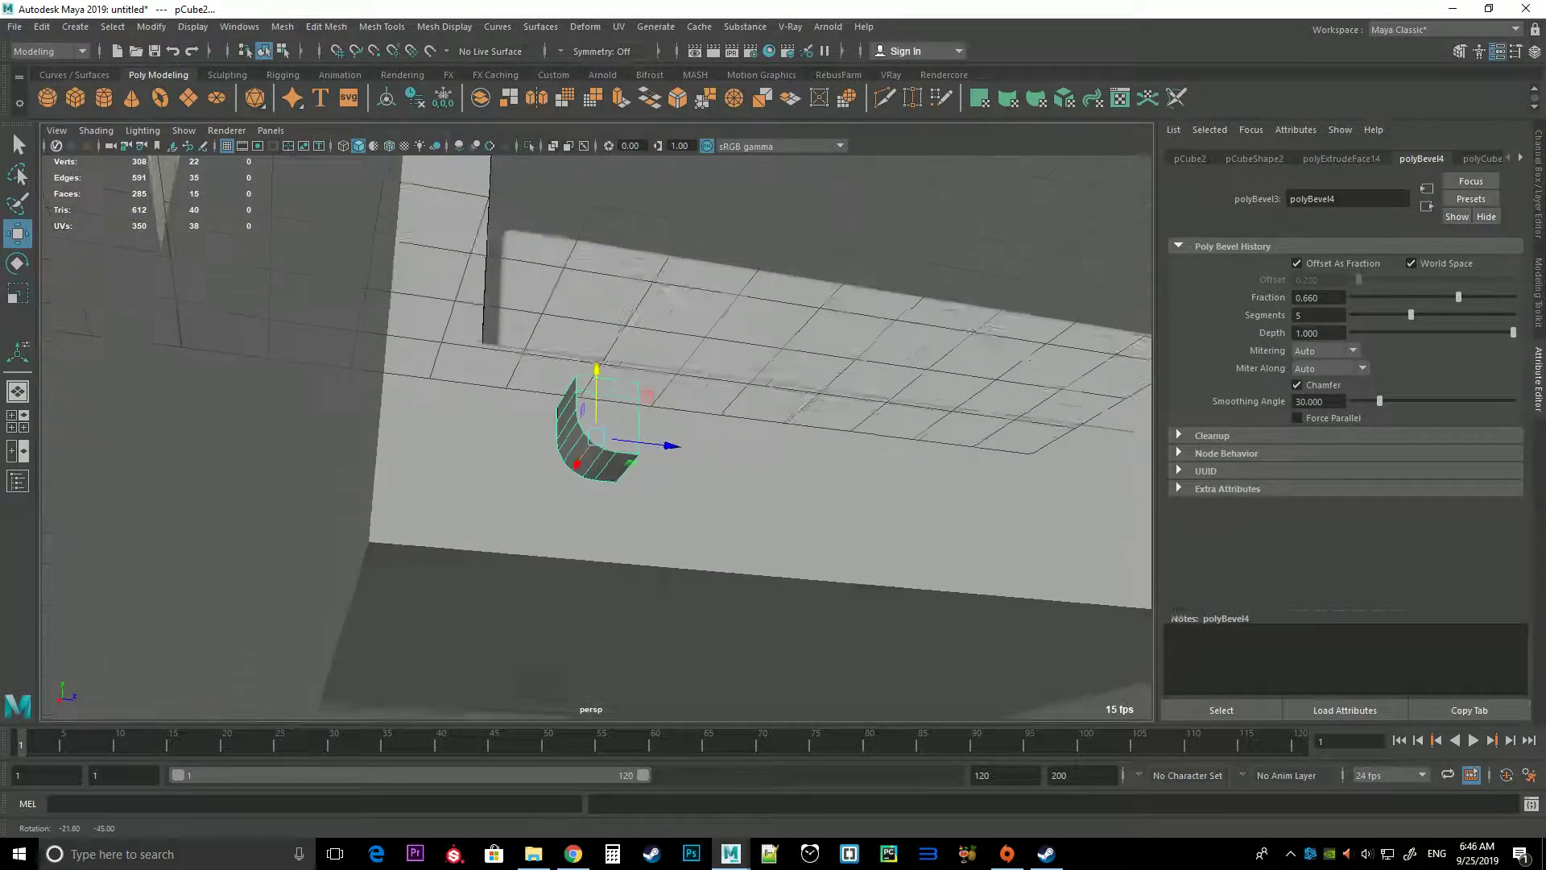
key(space)
key(space)
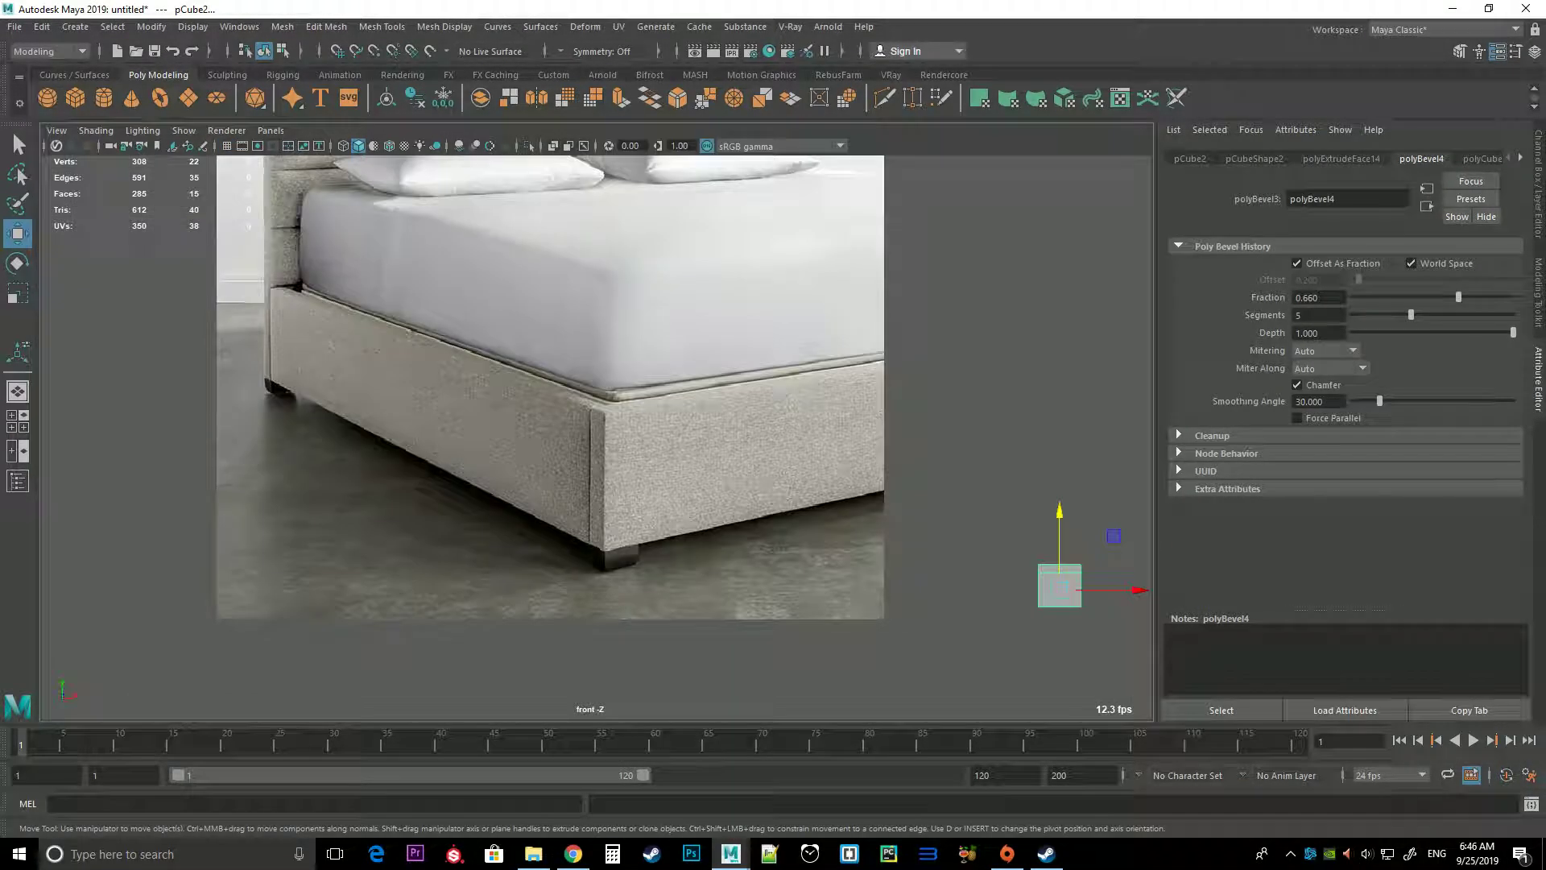
scroll(595, 439, down, 2)
scroll(595, 438, down, 2)
scroll(595, 438, up, 2)
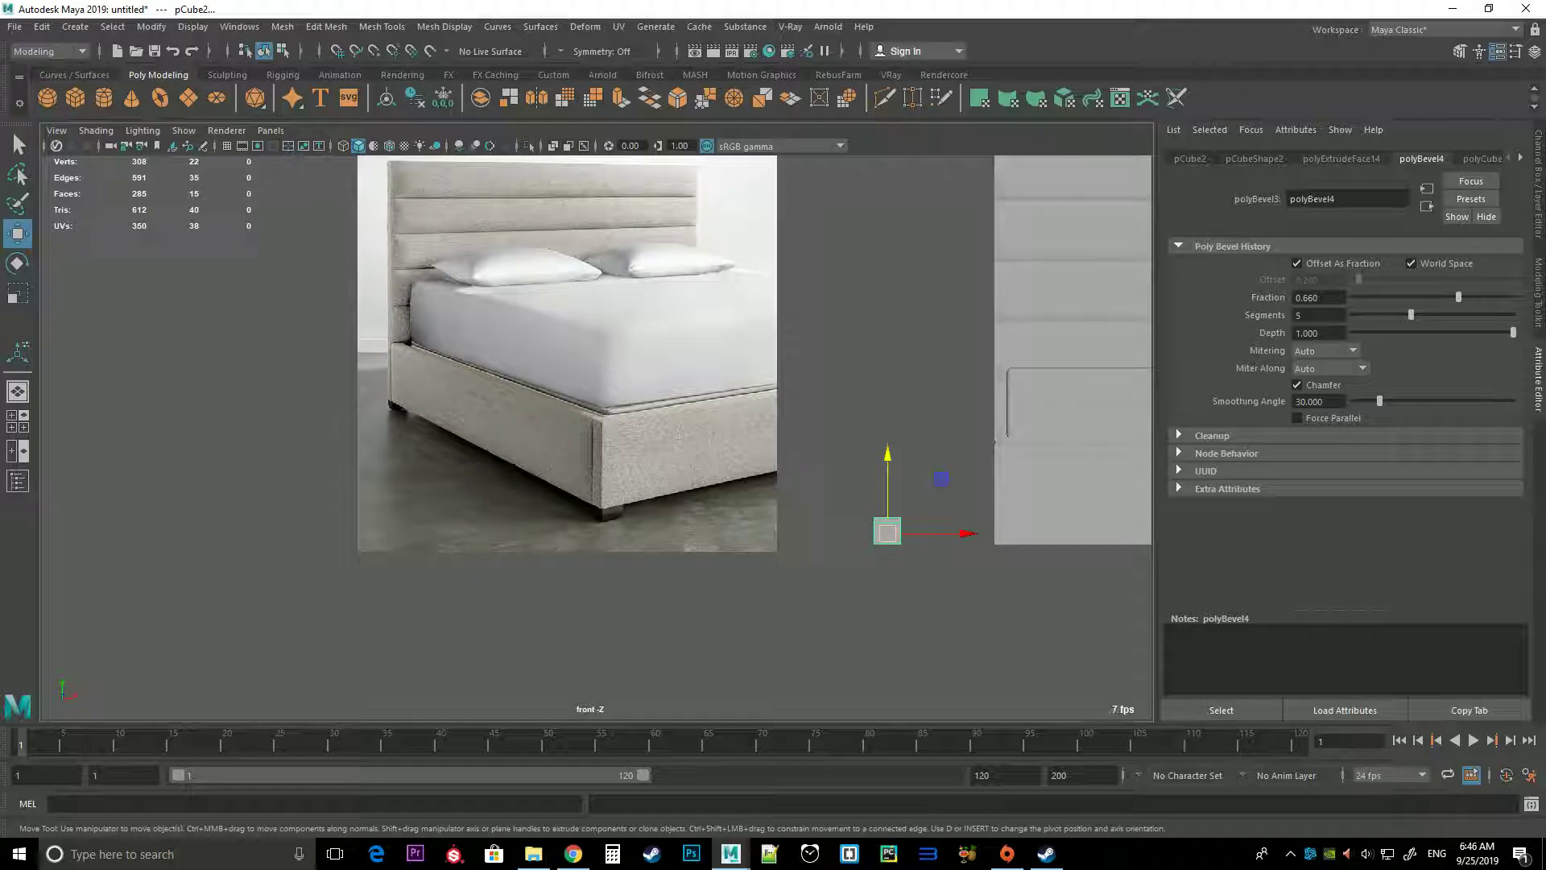
drag(887, 534, 999, 548)
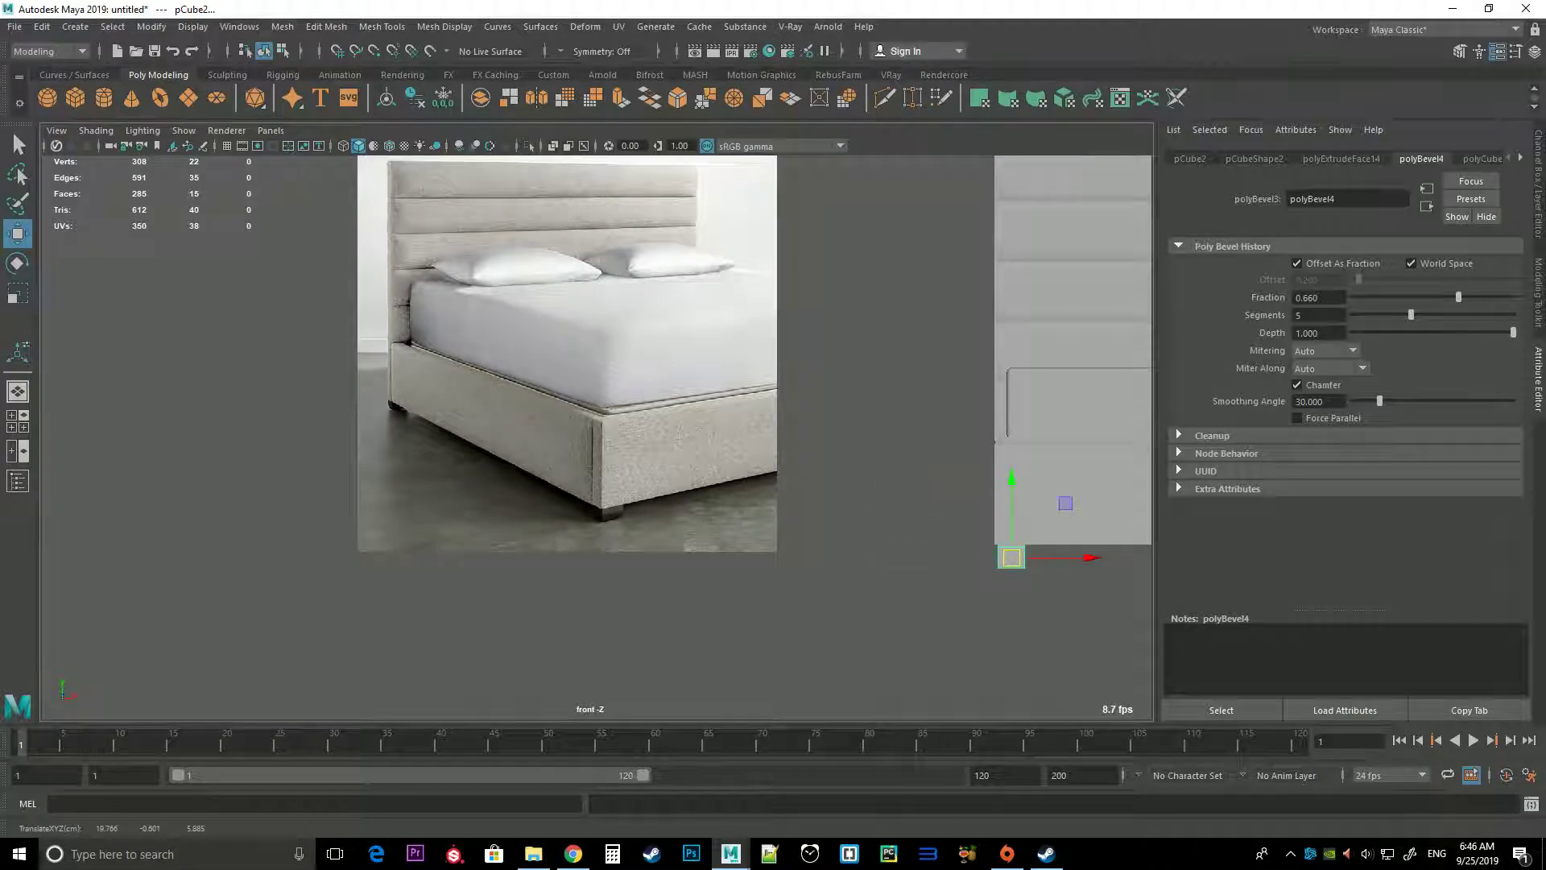
Duplicate the curved leg and place the copy at the frame's right corner
key(f)
key(ctrl+d)
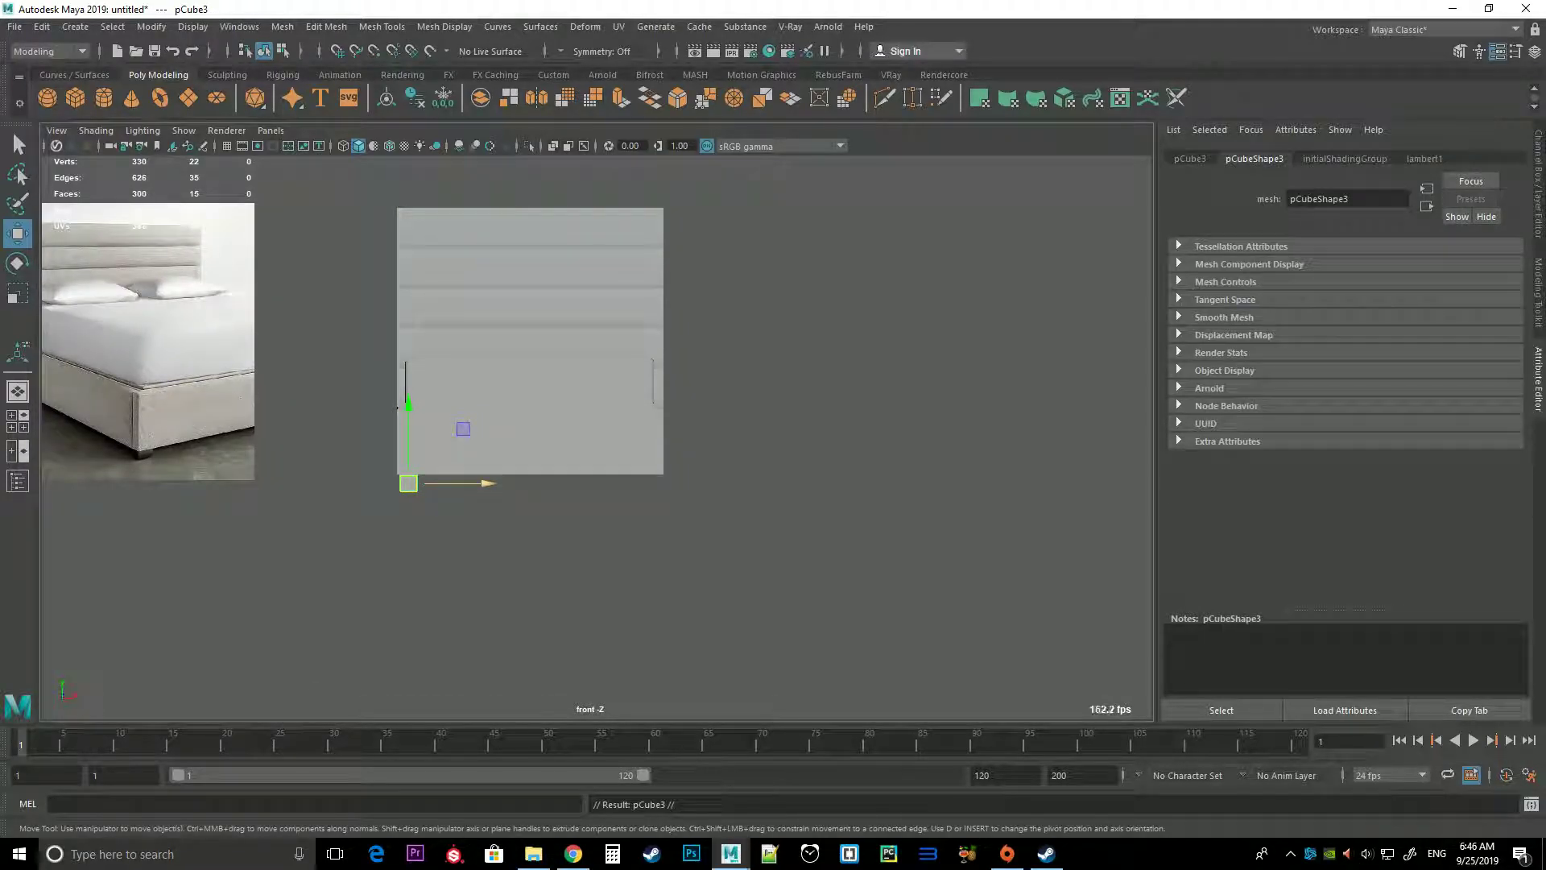
drag(483, 483, 501, 483)
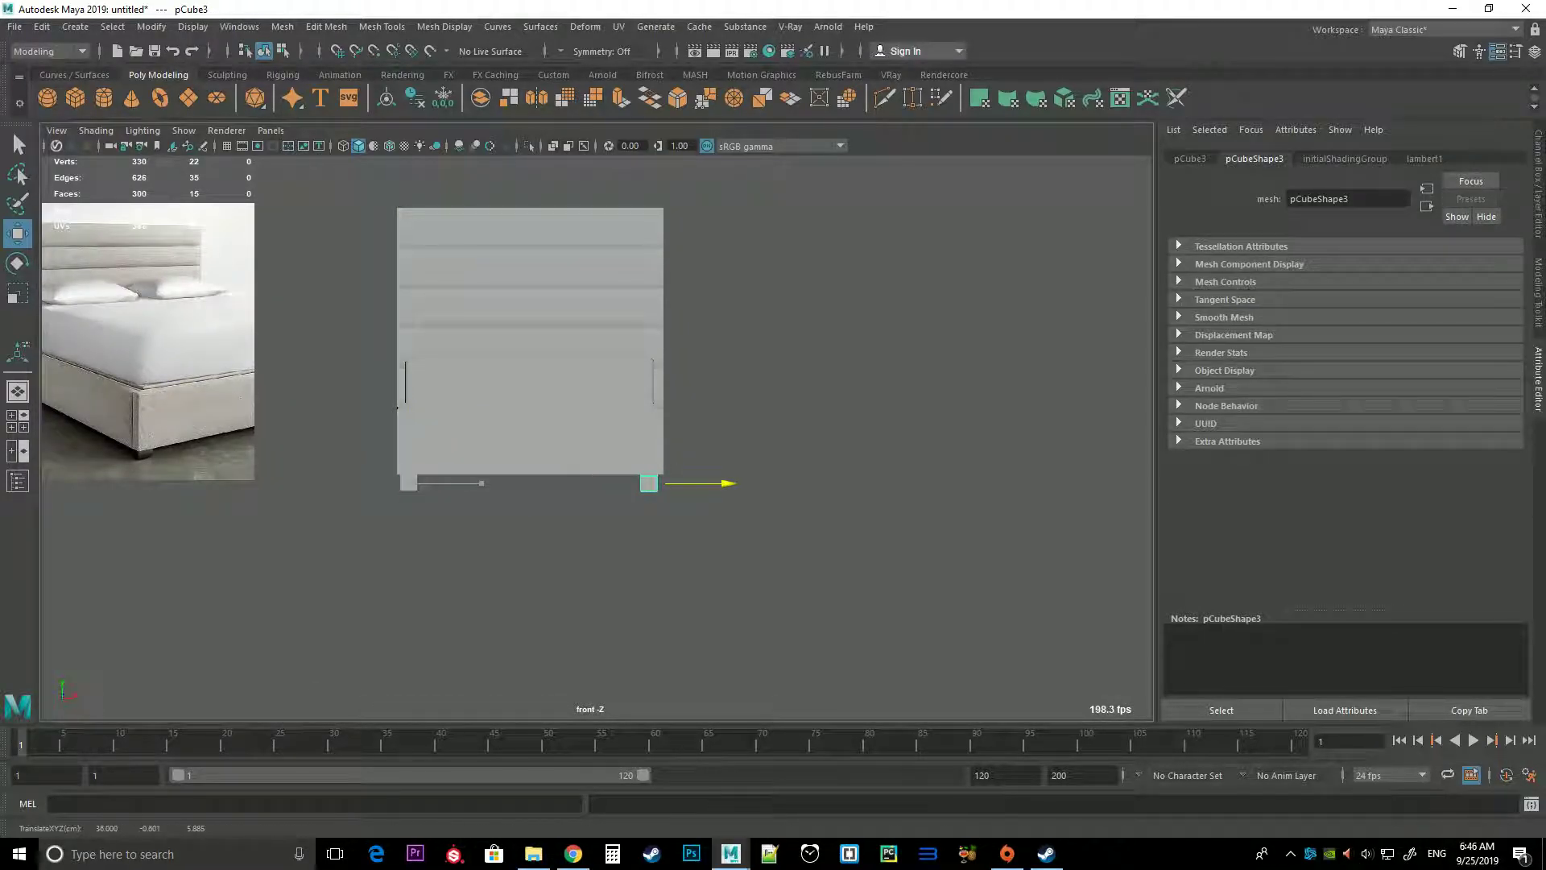
scroll(596, 439, up, 3)
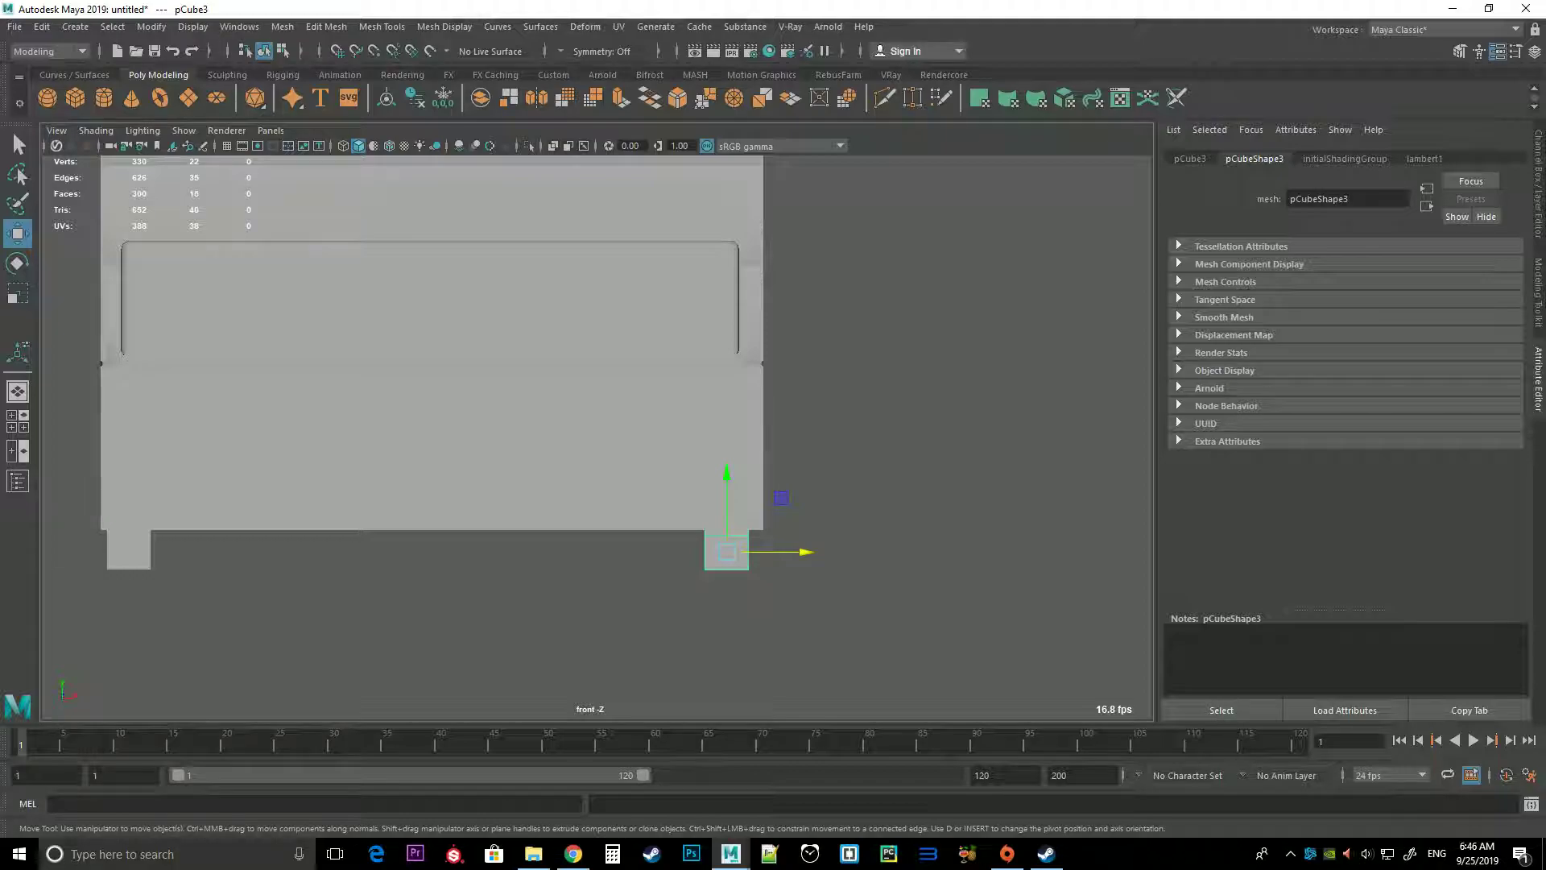
drag(791, 552, 160, 557)
scroll(596, 439, down, 2)
scroll(597, 439, down, 2)
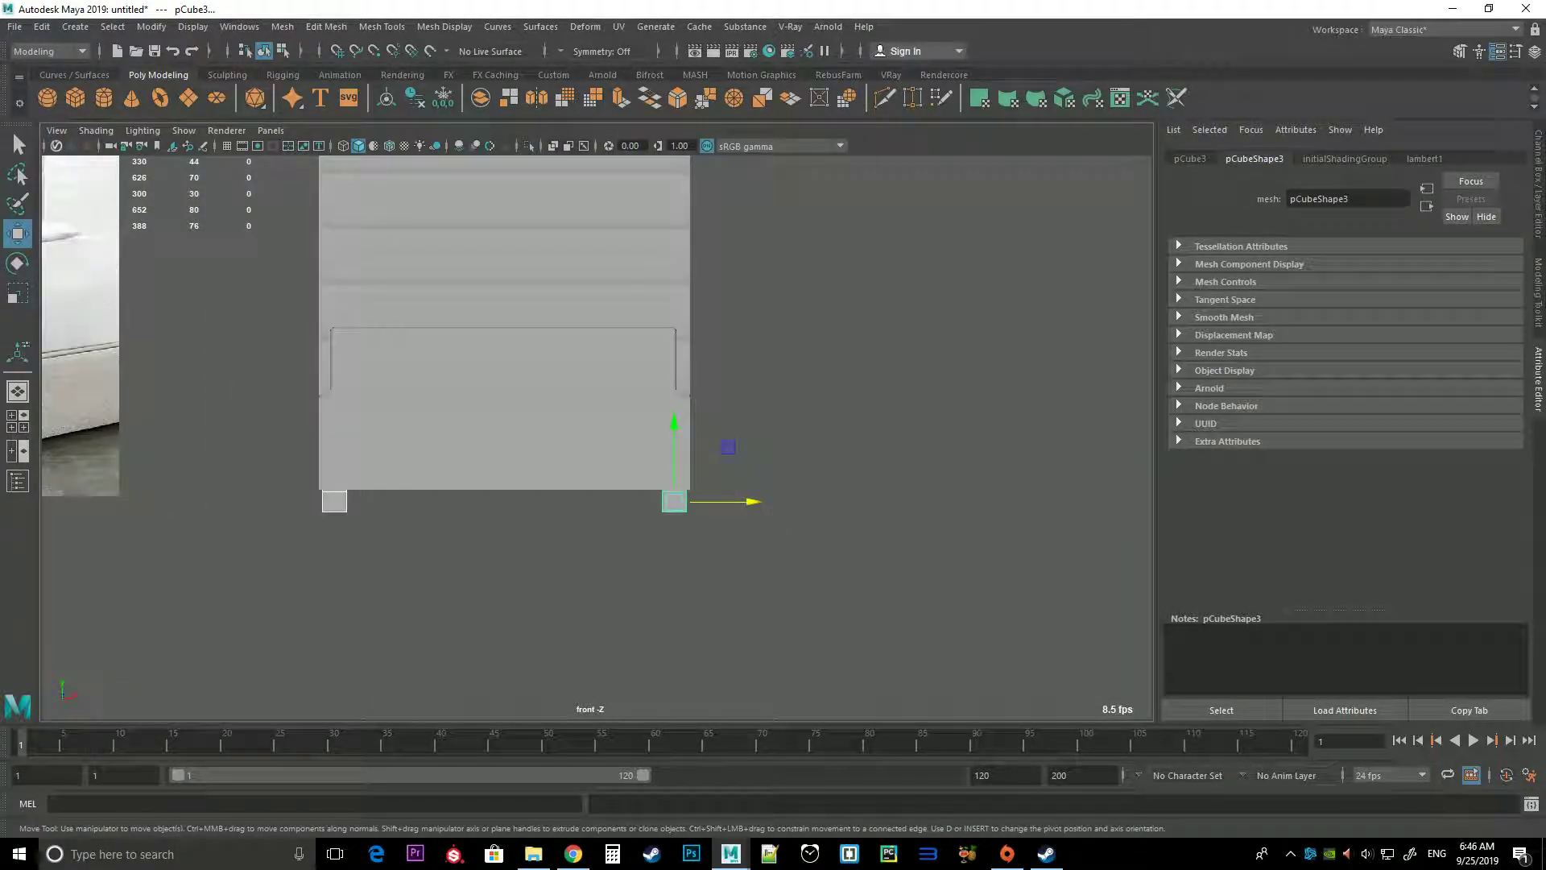
scroll(597, 436, down, 2)
In perspective, make another leg copy further along the frame
key(space)
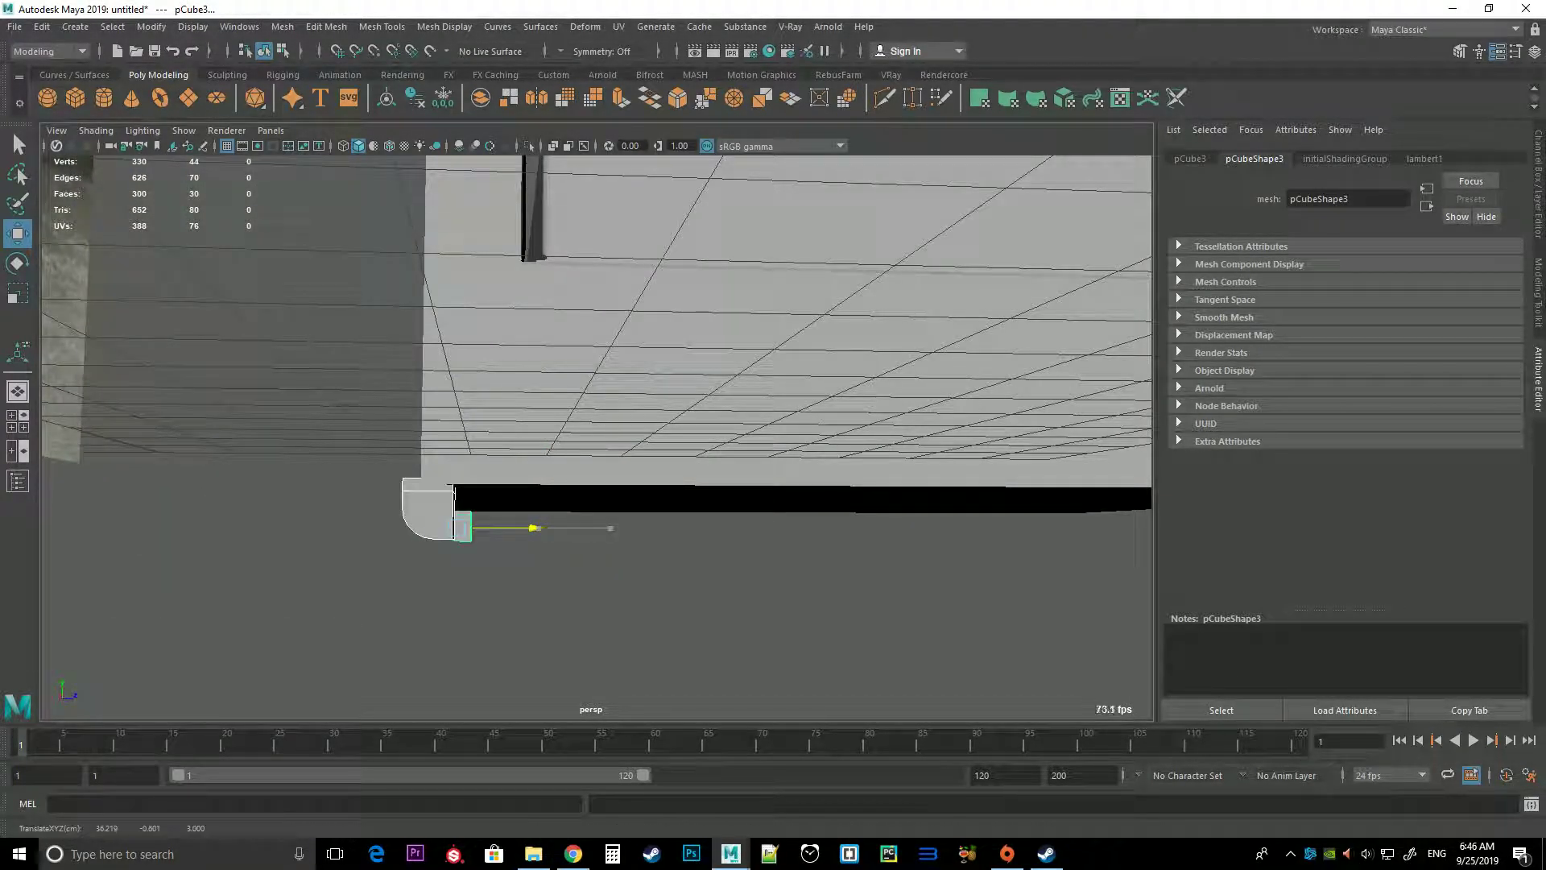
mouse_move(593, 474)
alt+mouse_down()
mouse_move(719, 426)
mouse_move(709, 414)
alt+mouse_up()
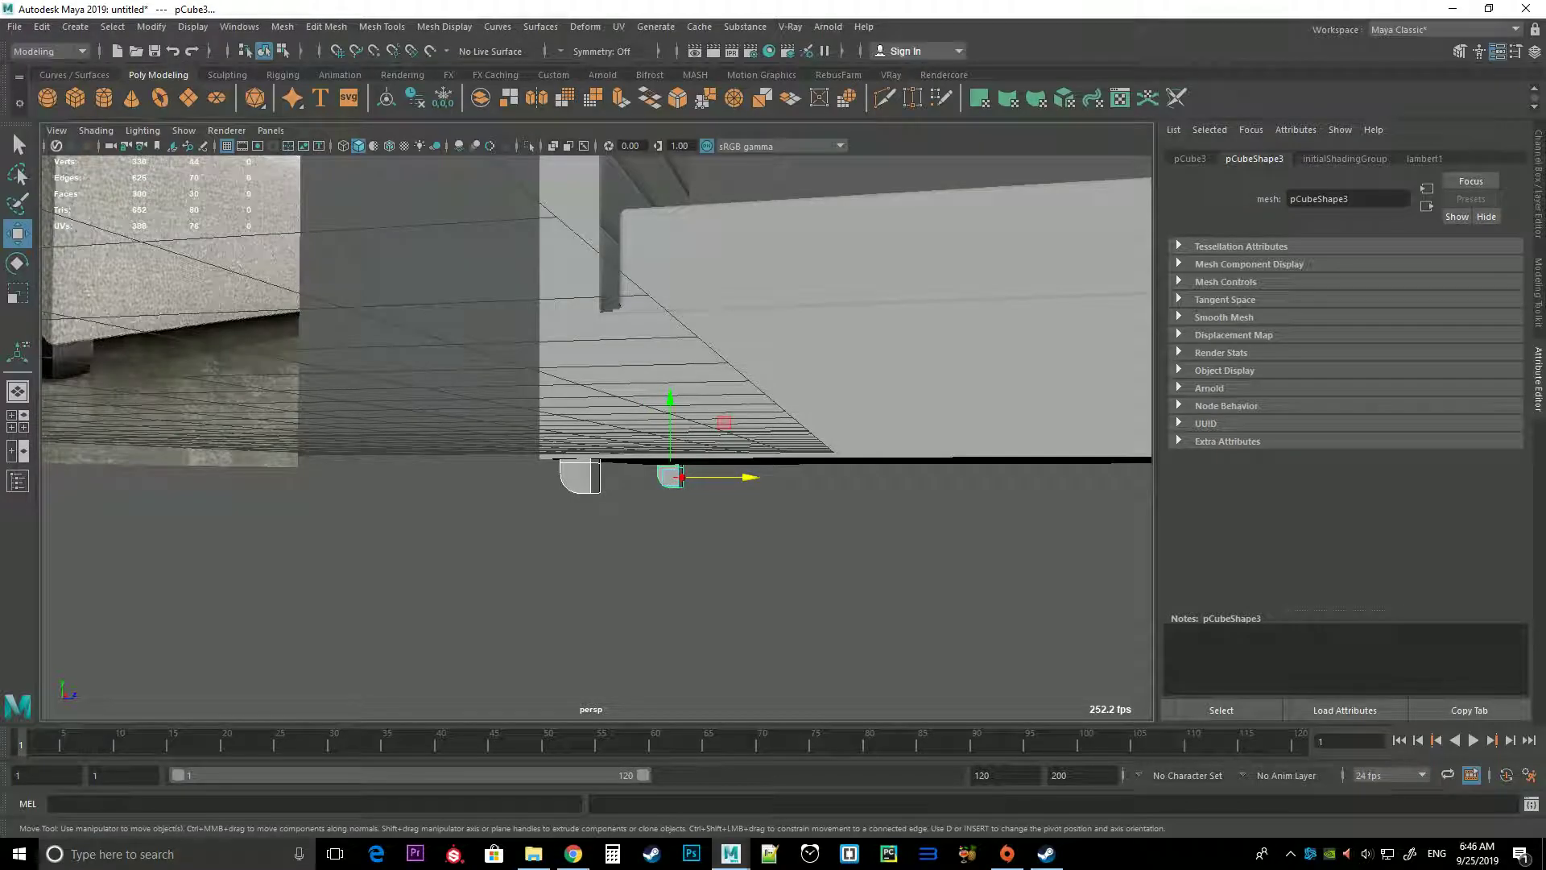
drag(721, 469, 871, 469)
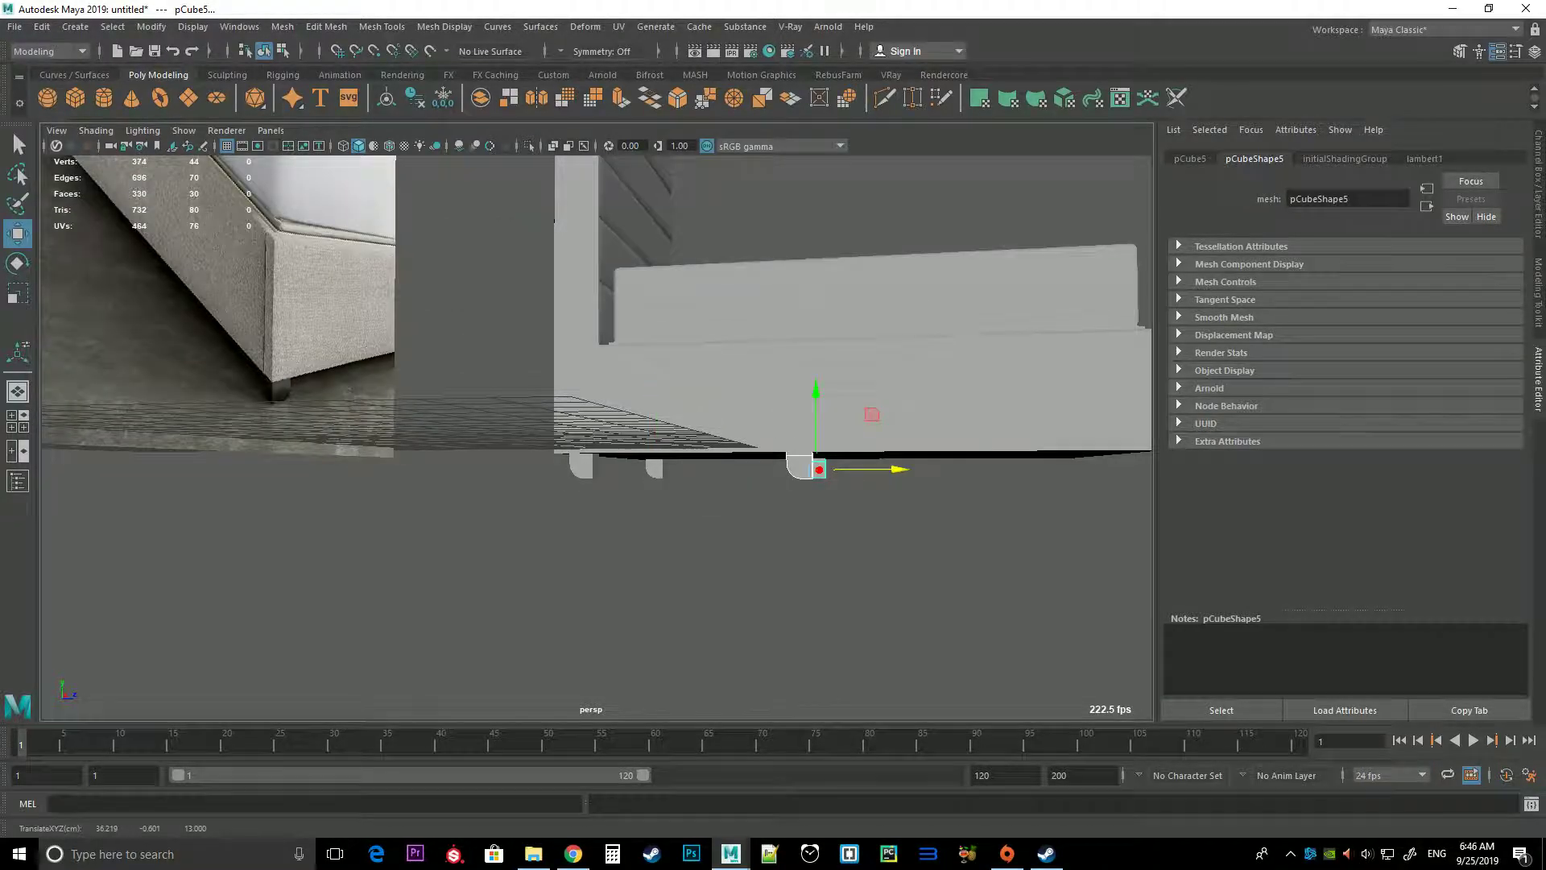
shift+right_click(769, 447)
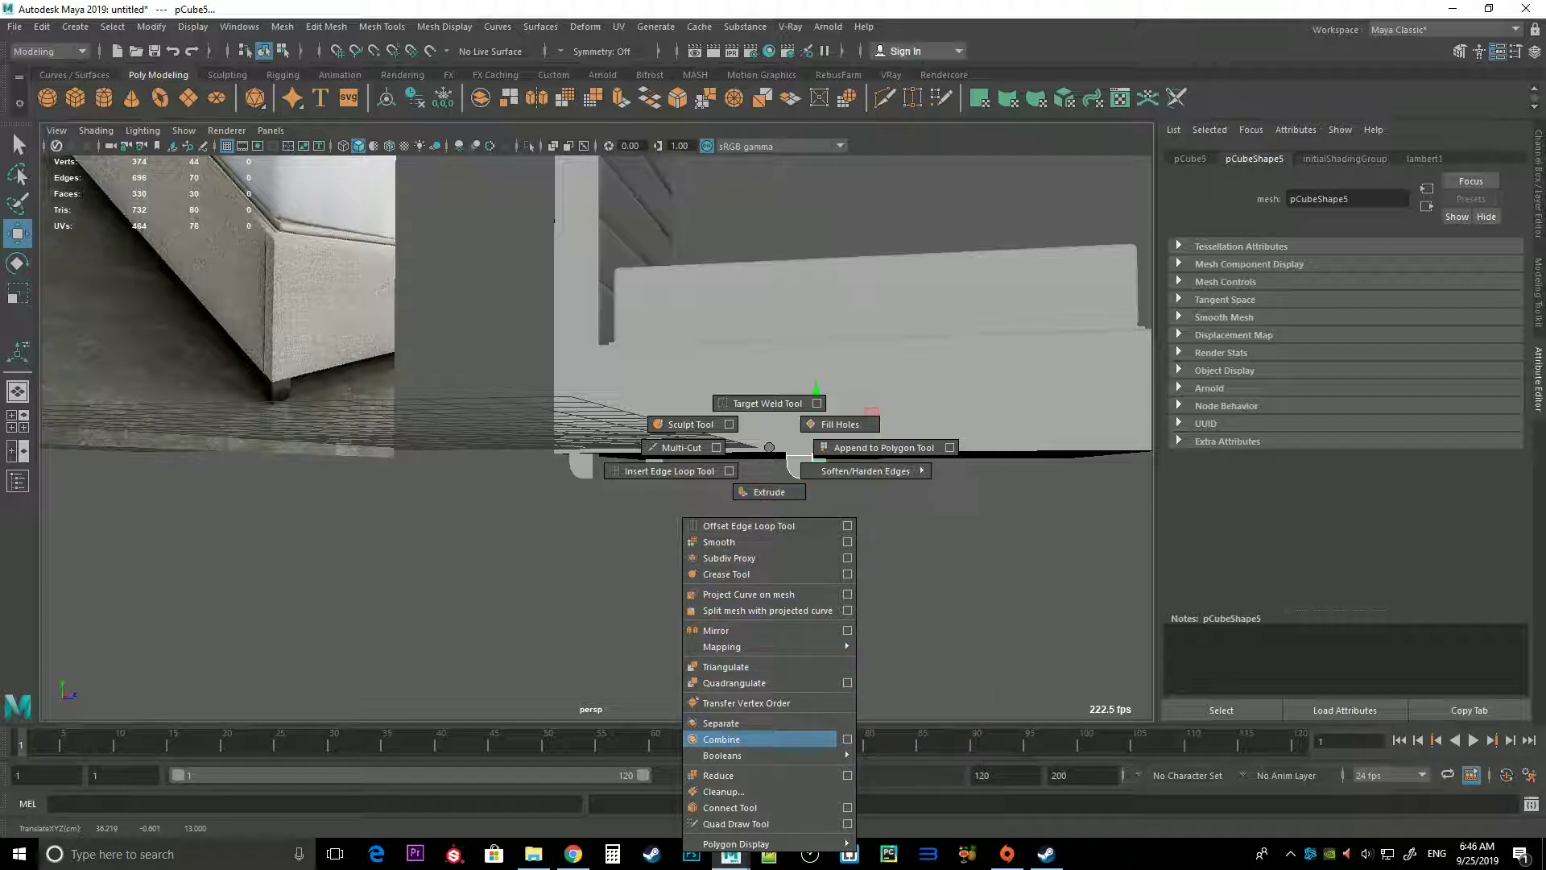
Combine the legs into one mesh and mirror it with Scale Z -1
click(722, 739)
scroll(709, 438, up, 5)
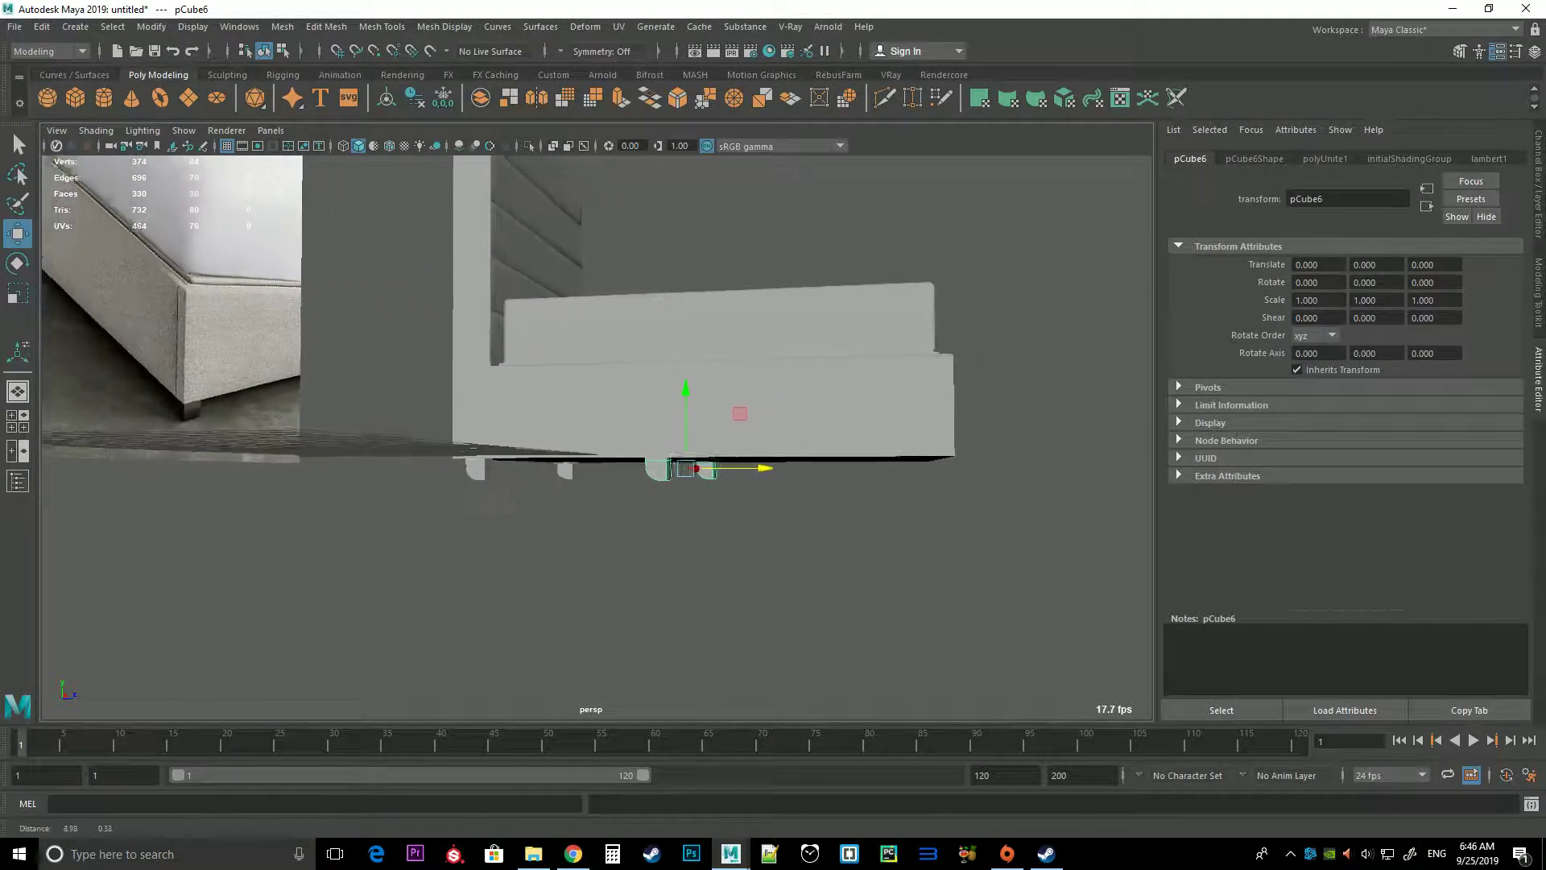
key(r)
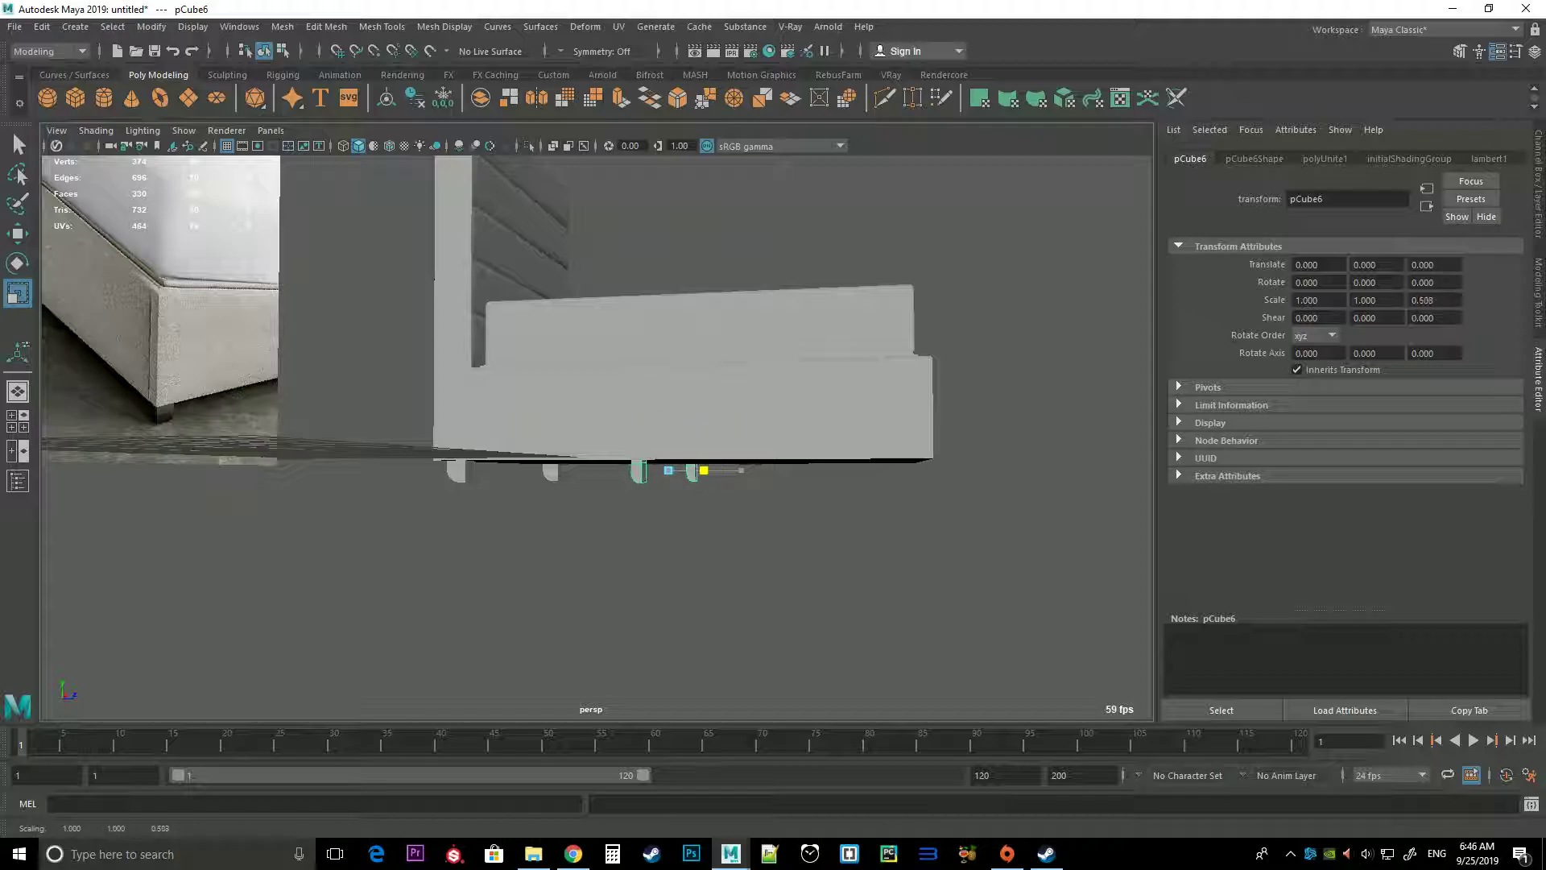
drag(741, 470, 610, 470)
click(1436, 300)
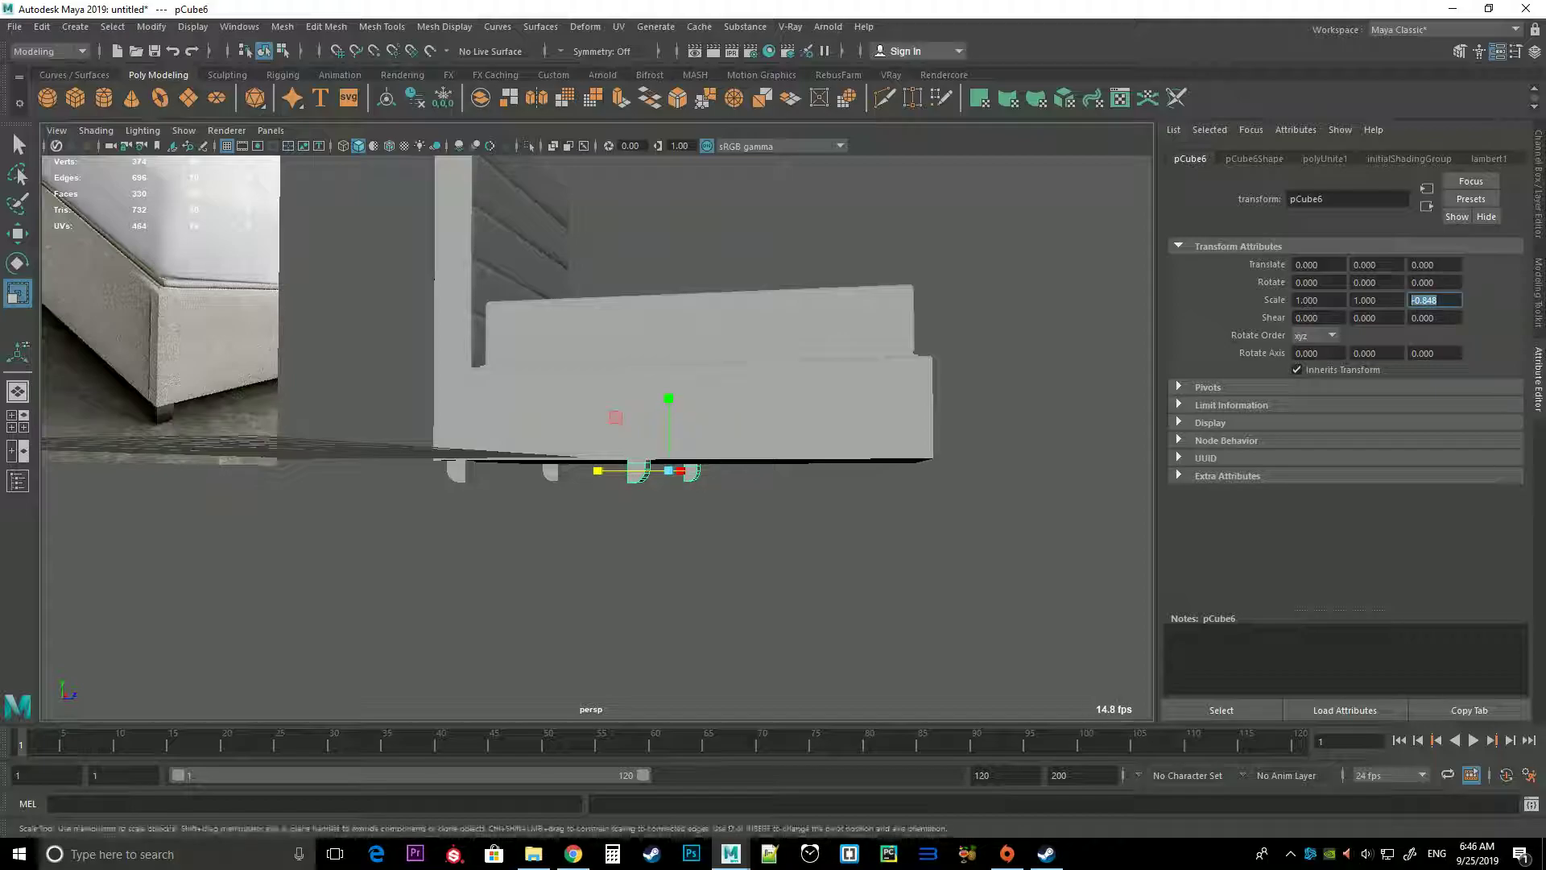
text(-1.000)
key(Return)
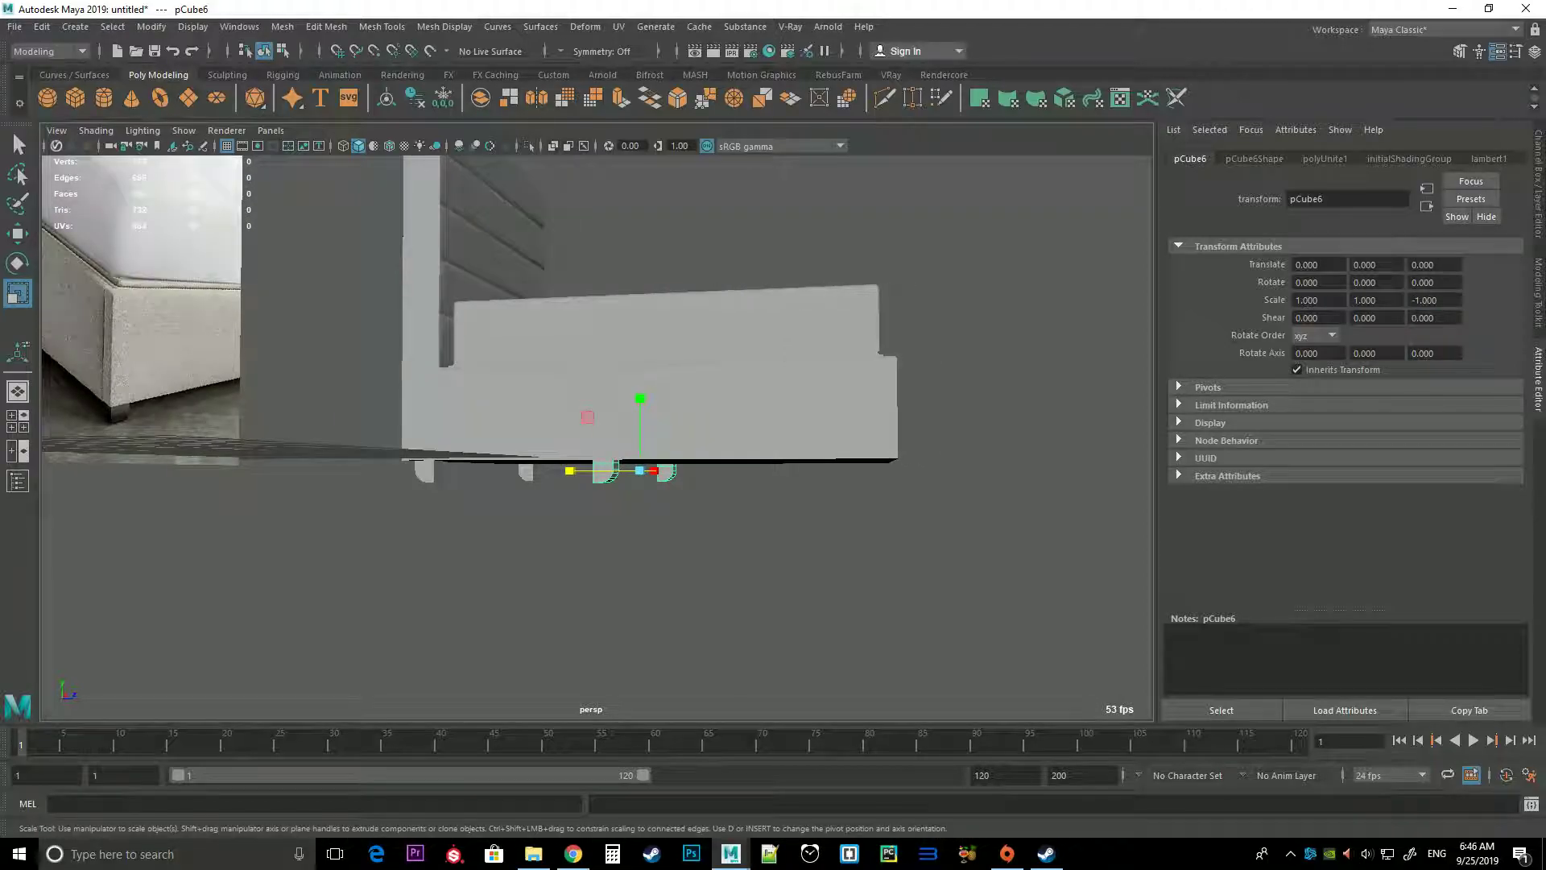
Move the mirrored legs to Translate Z 12
key(w)
mouse_move(717, 470)
mouse_down()
mouse_move(947, 469)
mouse_move(725, 403)
mouse_up()
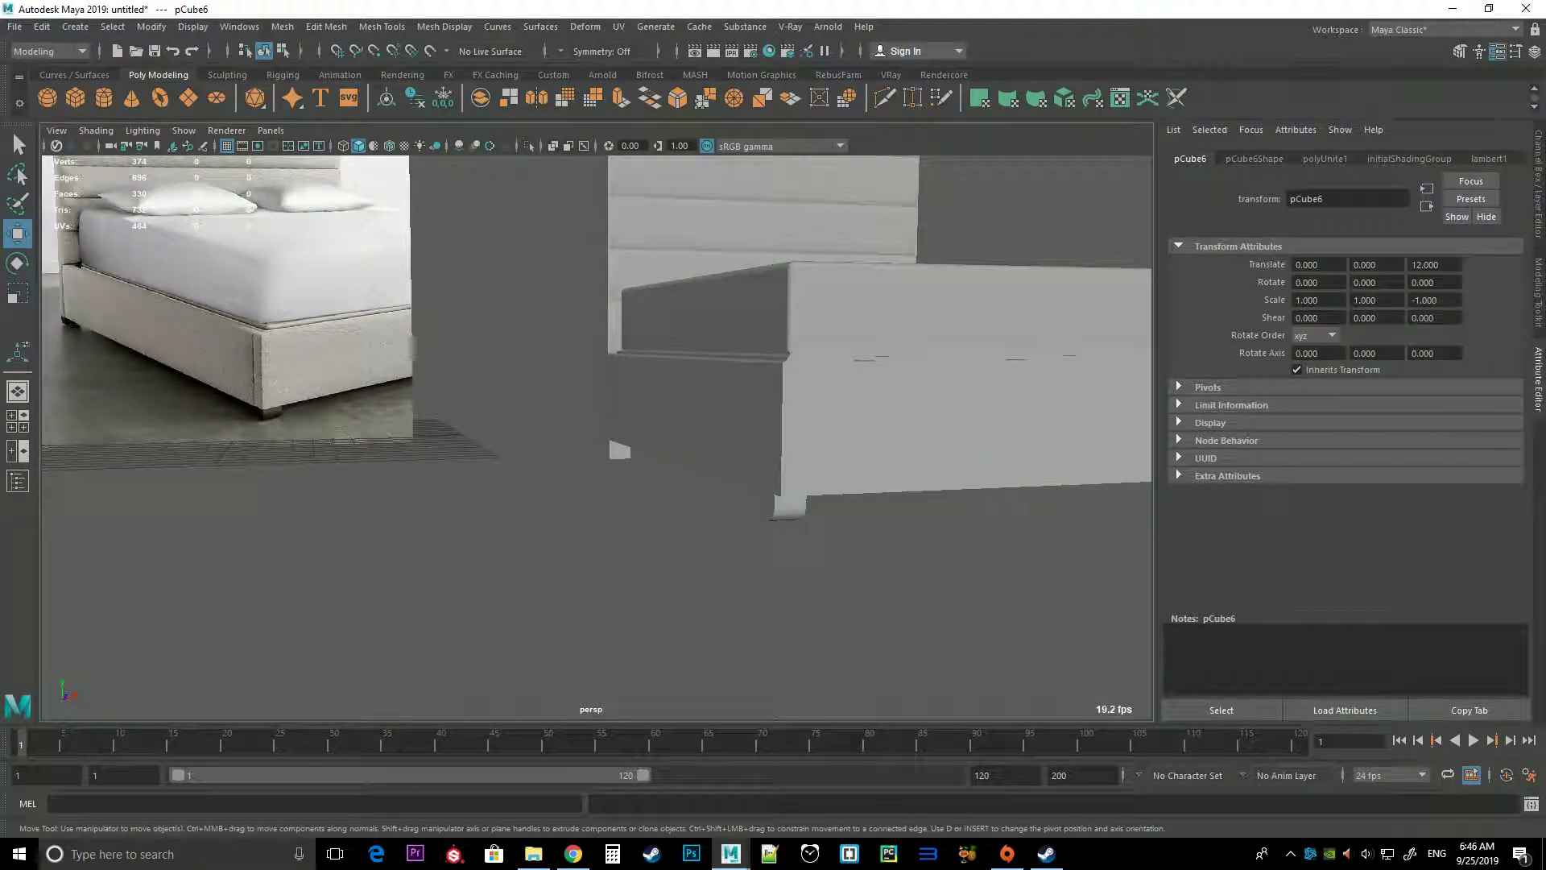
click(725, 604)
alt+drag(725, 604, 257, 415)
In top view, draw a large polygon plane around the bed
key(space)
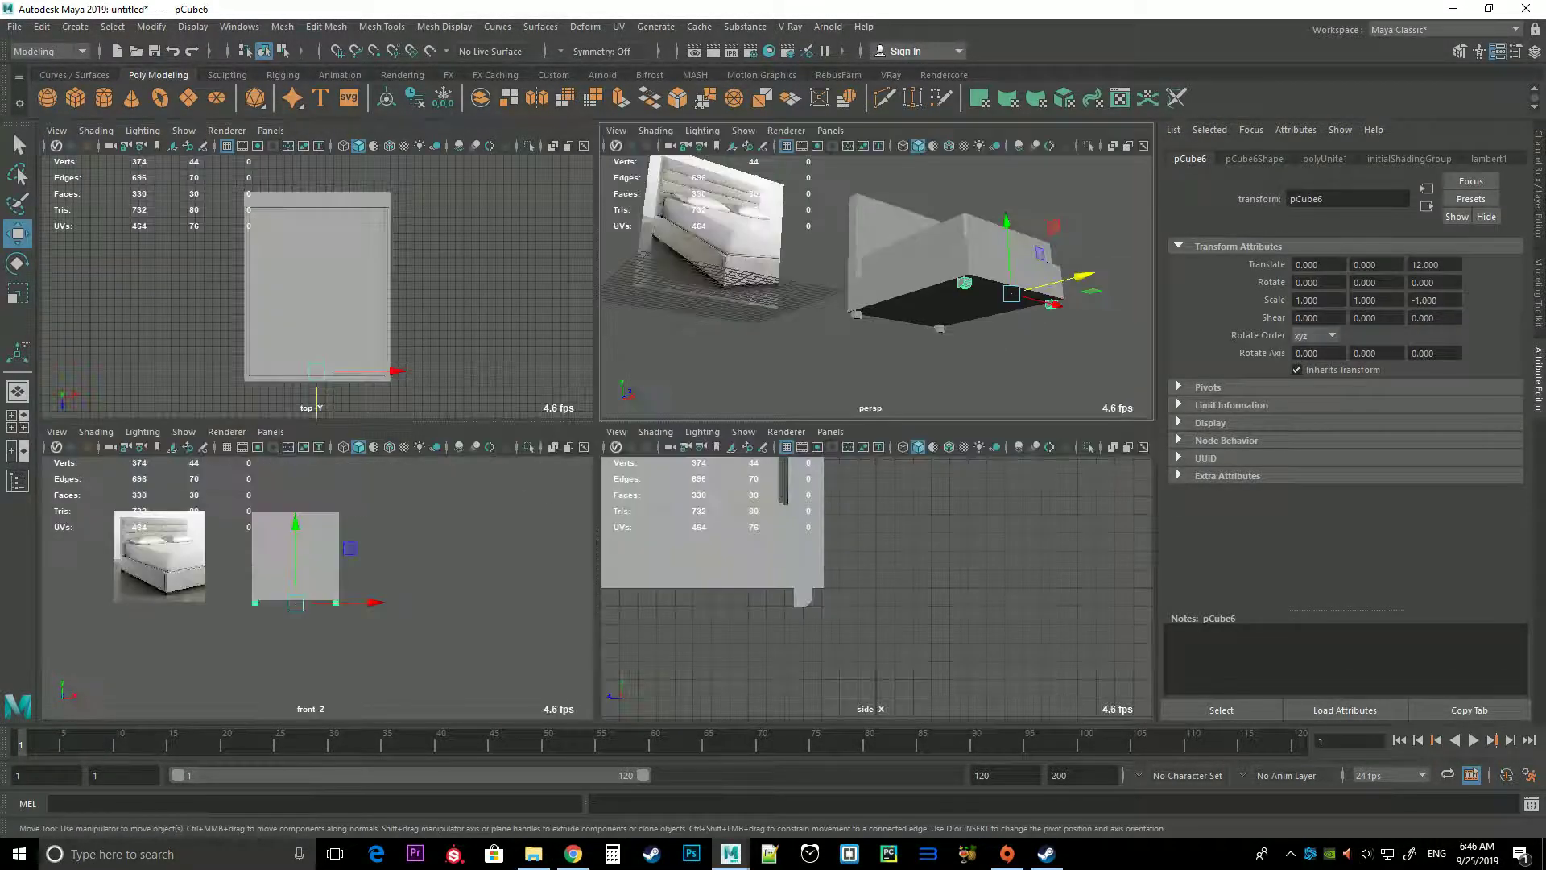
key(space)
scroll(596, 419, up, 3)
scroll(596, 419, up, 3)
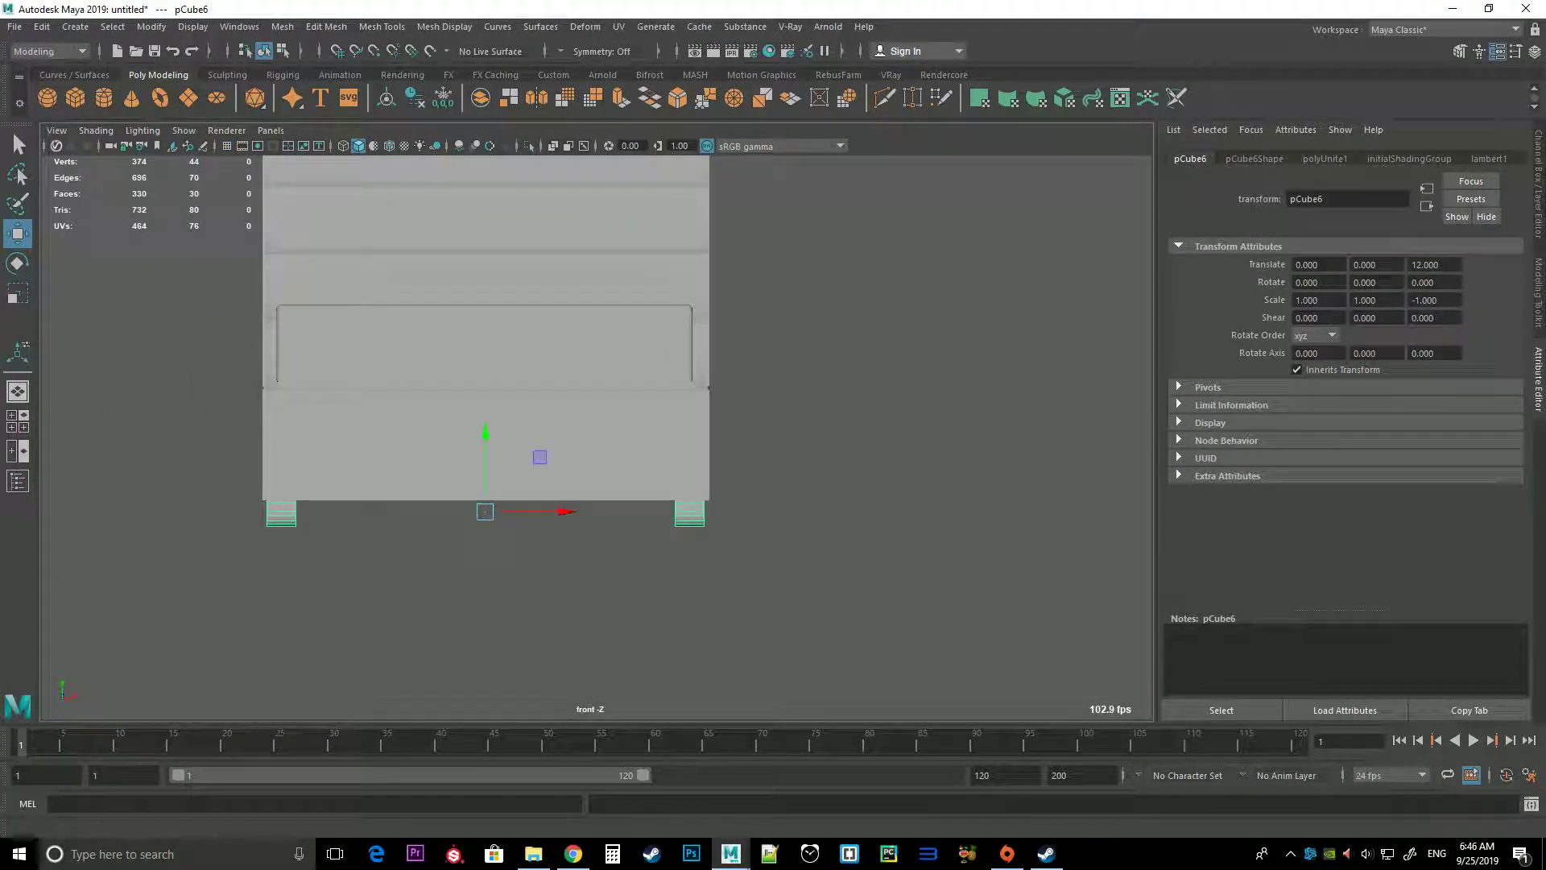
scroll(483, 362, down, 2)
key(space)
key(space)
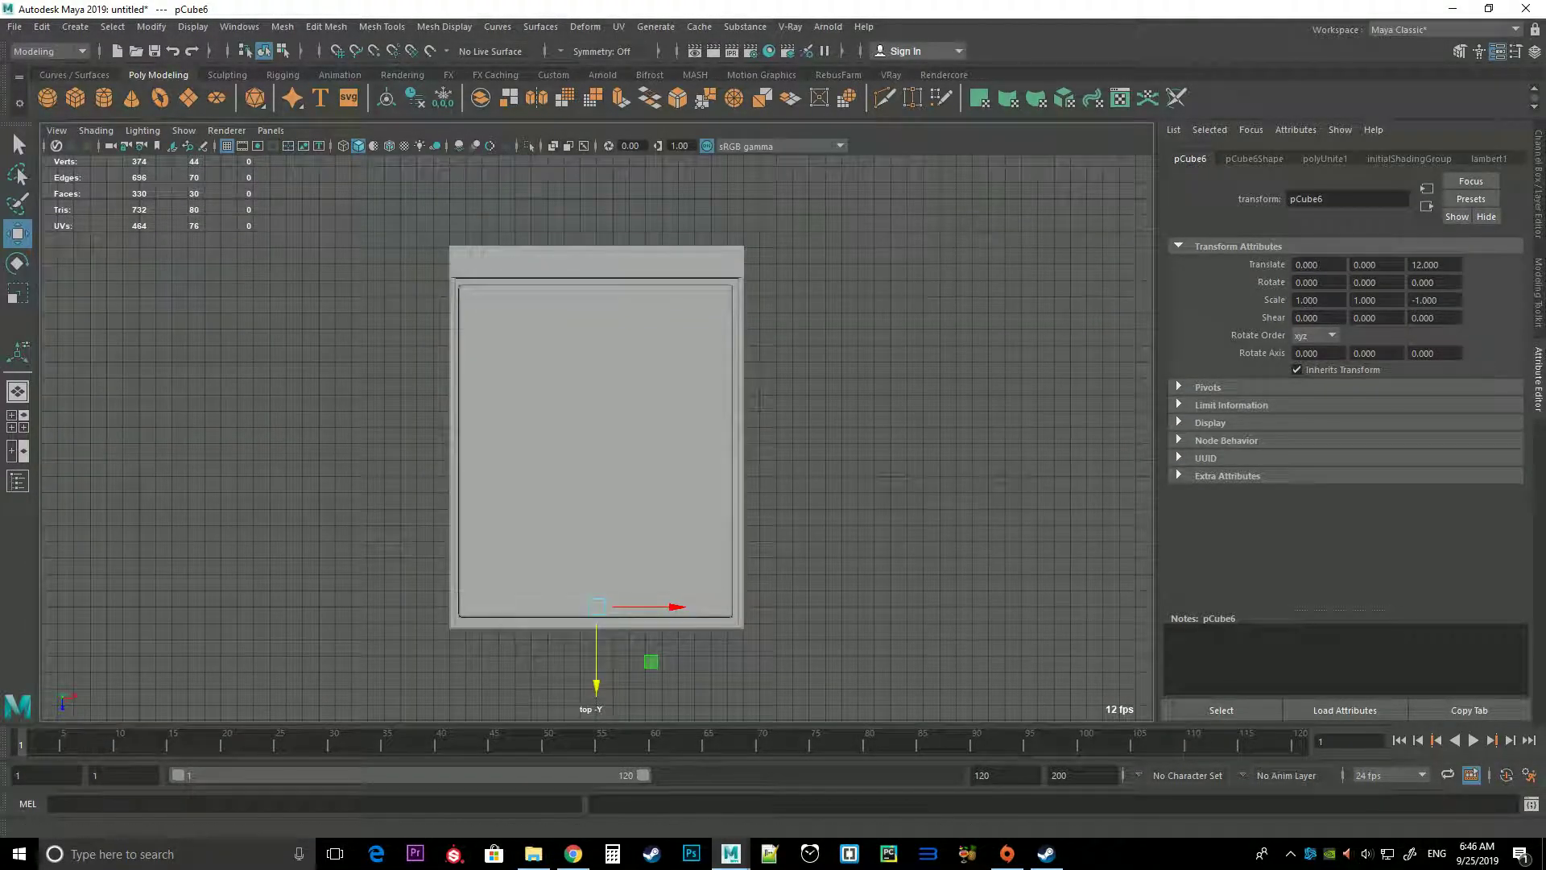
click(188, 97)
scroll(596, 435, down, 4)
drag(320, 186, 849, 589)
Lower the floor plane to Translate Y -1
key(w)
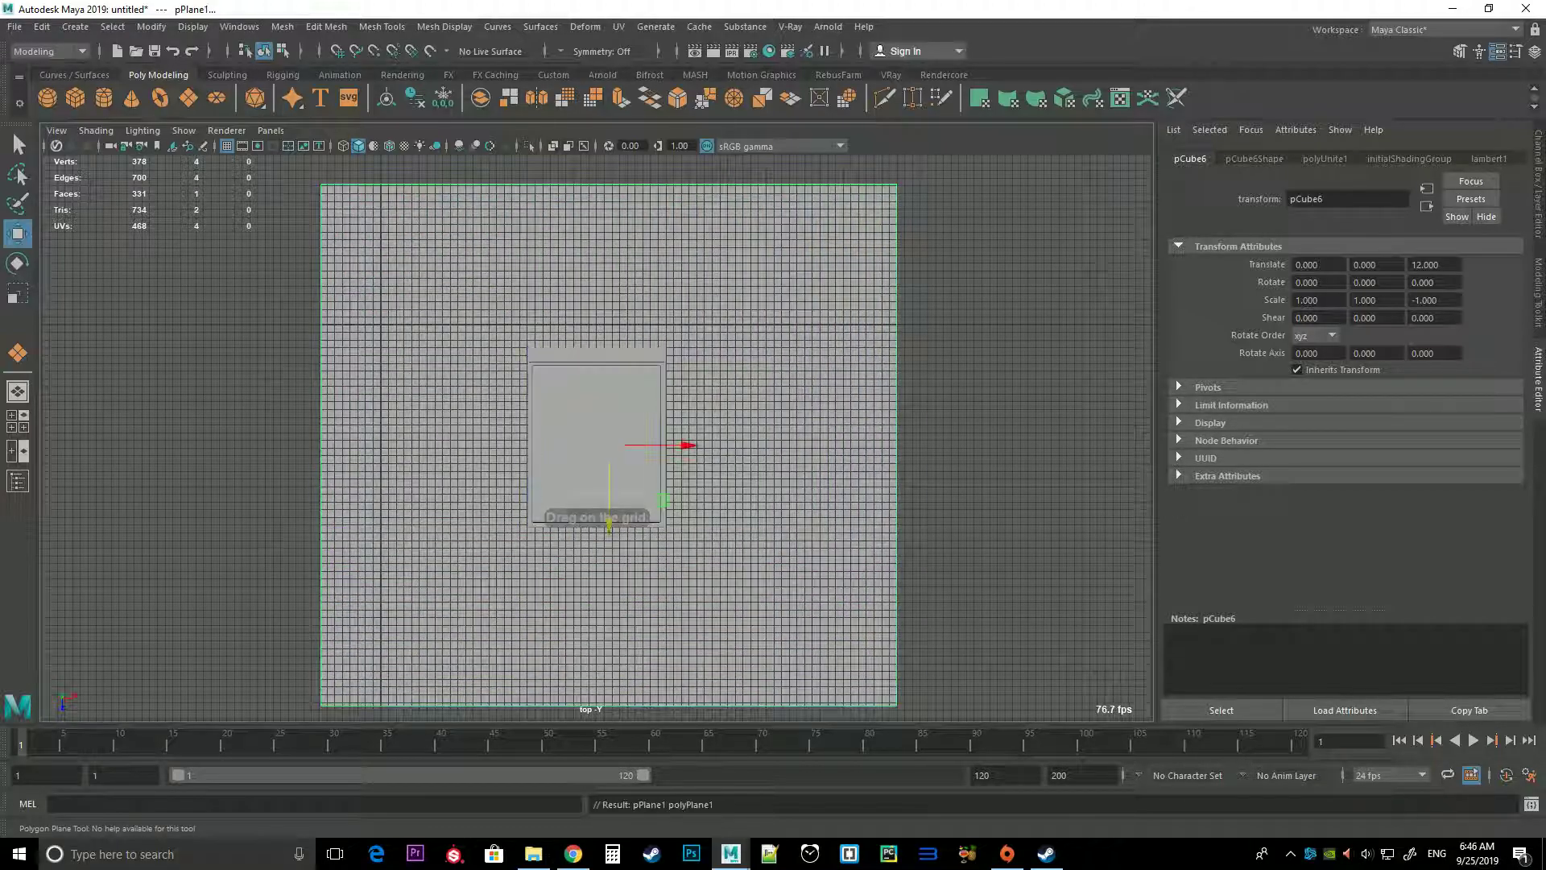
key(space)
key(space)
mouse_move(564, 402)
alt+mouse_down()
mouse_move(612, 387)
mouse_move(612, 290)
alt+mouse_up()
drag(749, 387, 749, 411)
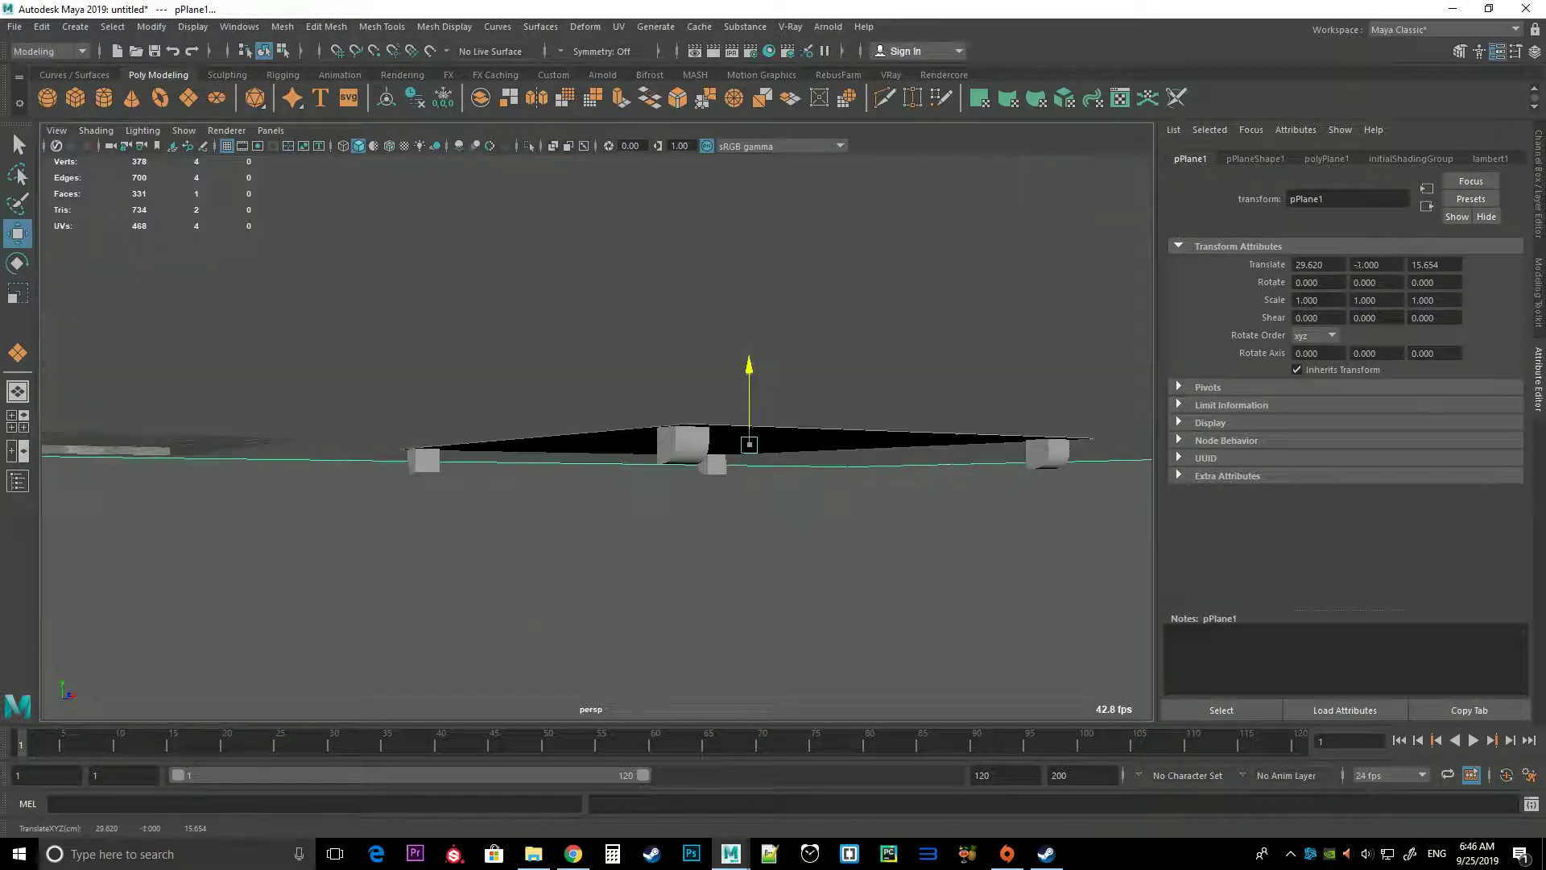
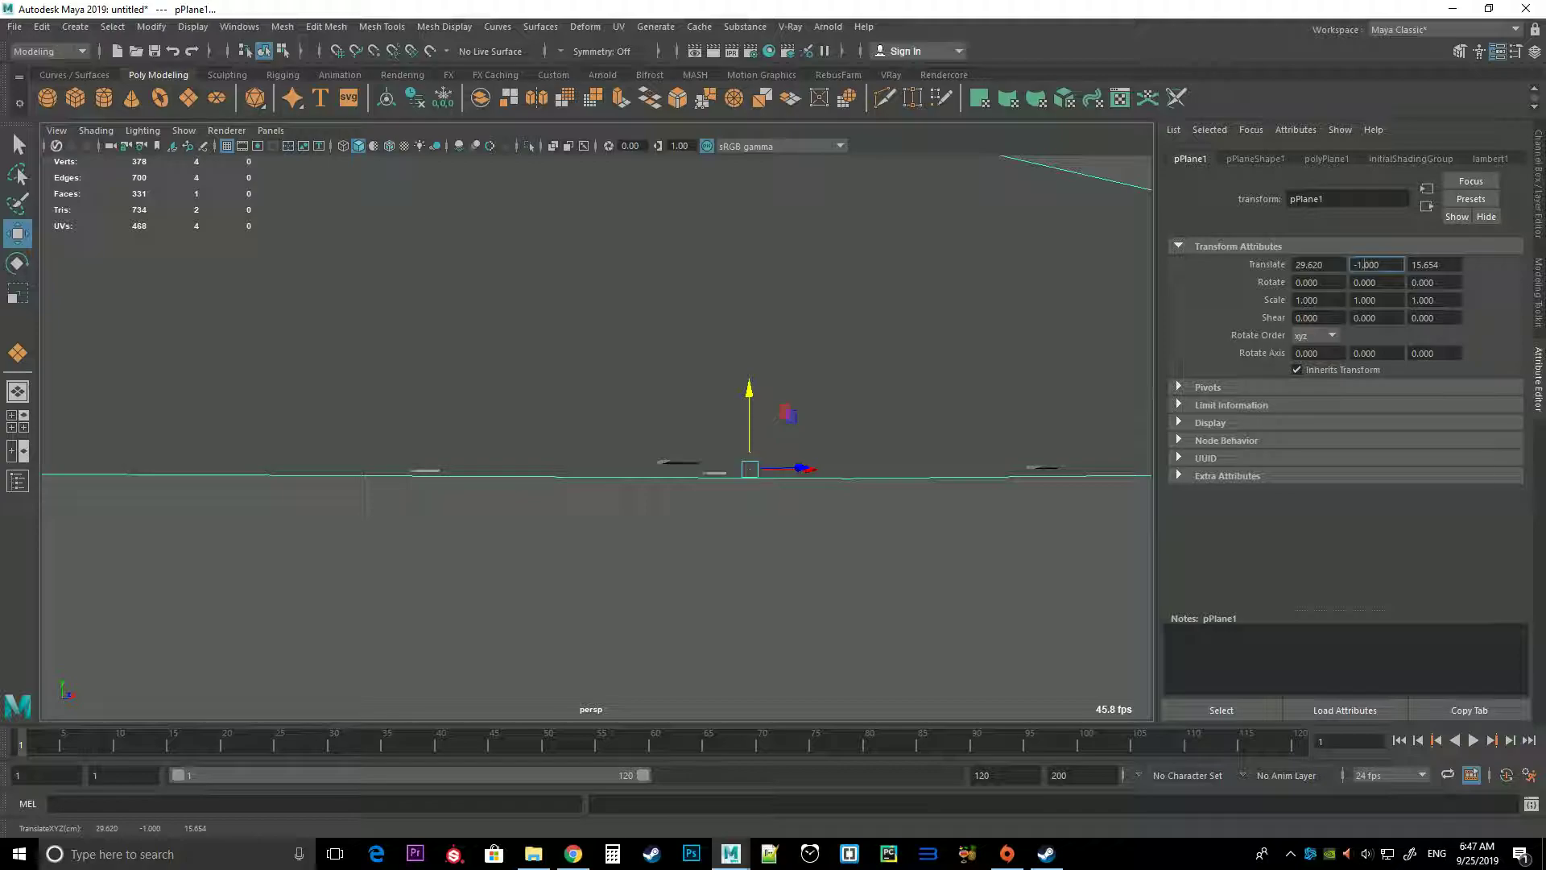
Position the floor plane pPlane1 at about Y -1.06, just under the bed's legs
drag(749, 388, 749, 407)
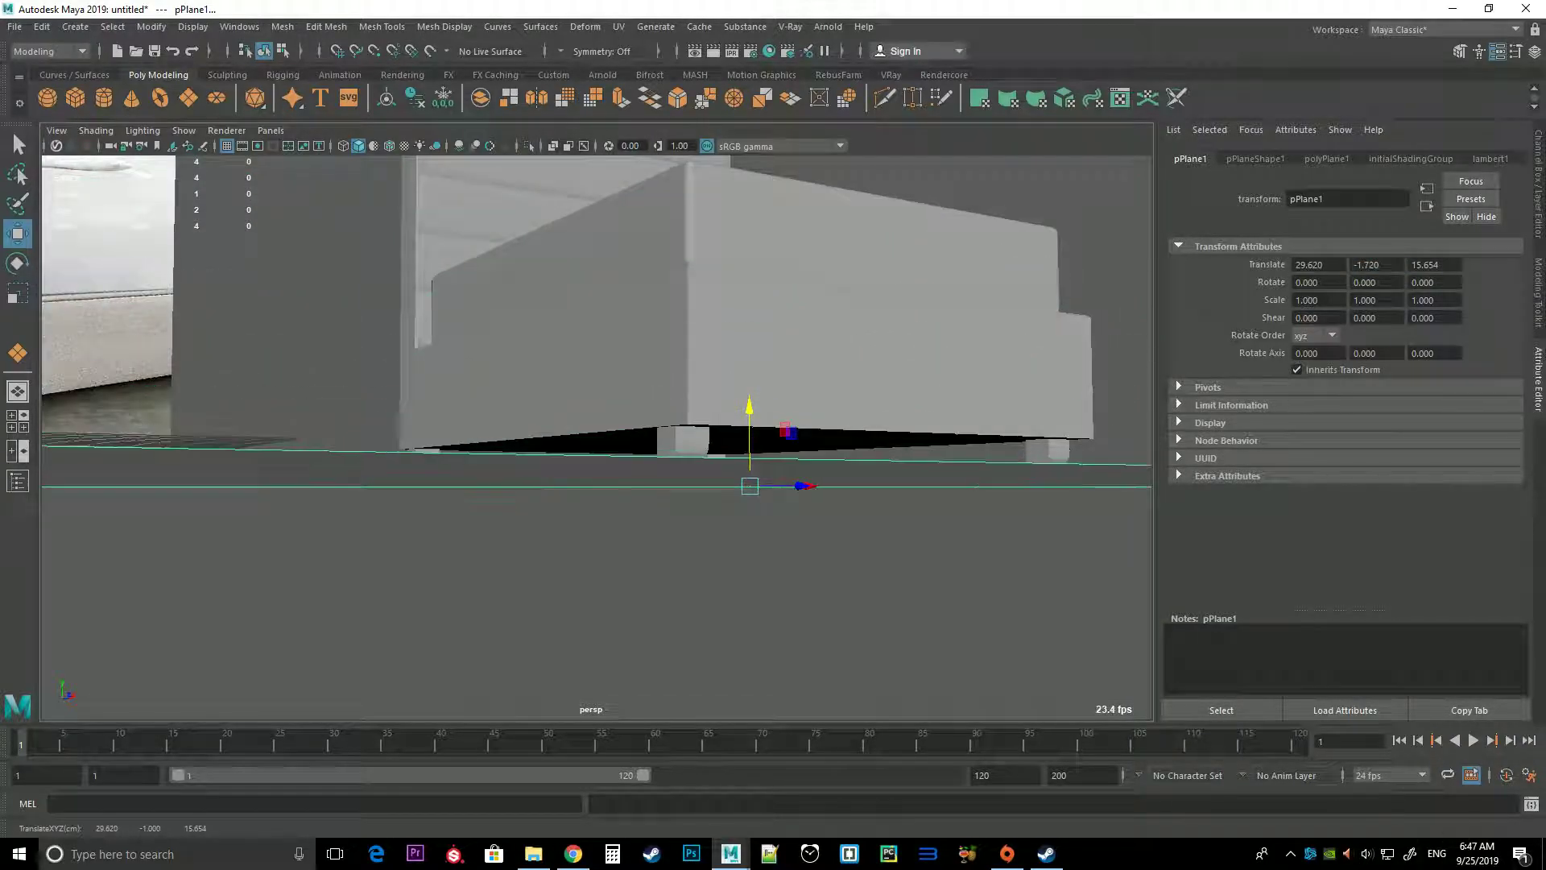
scroll(596, 435, up, 3)
alt+drag(596, 435, 725, 435)
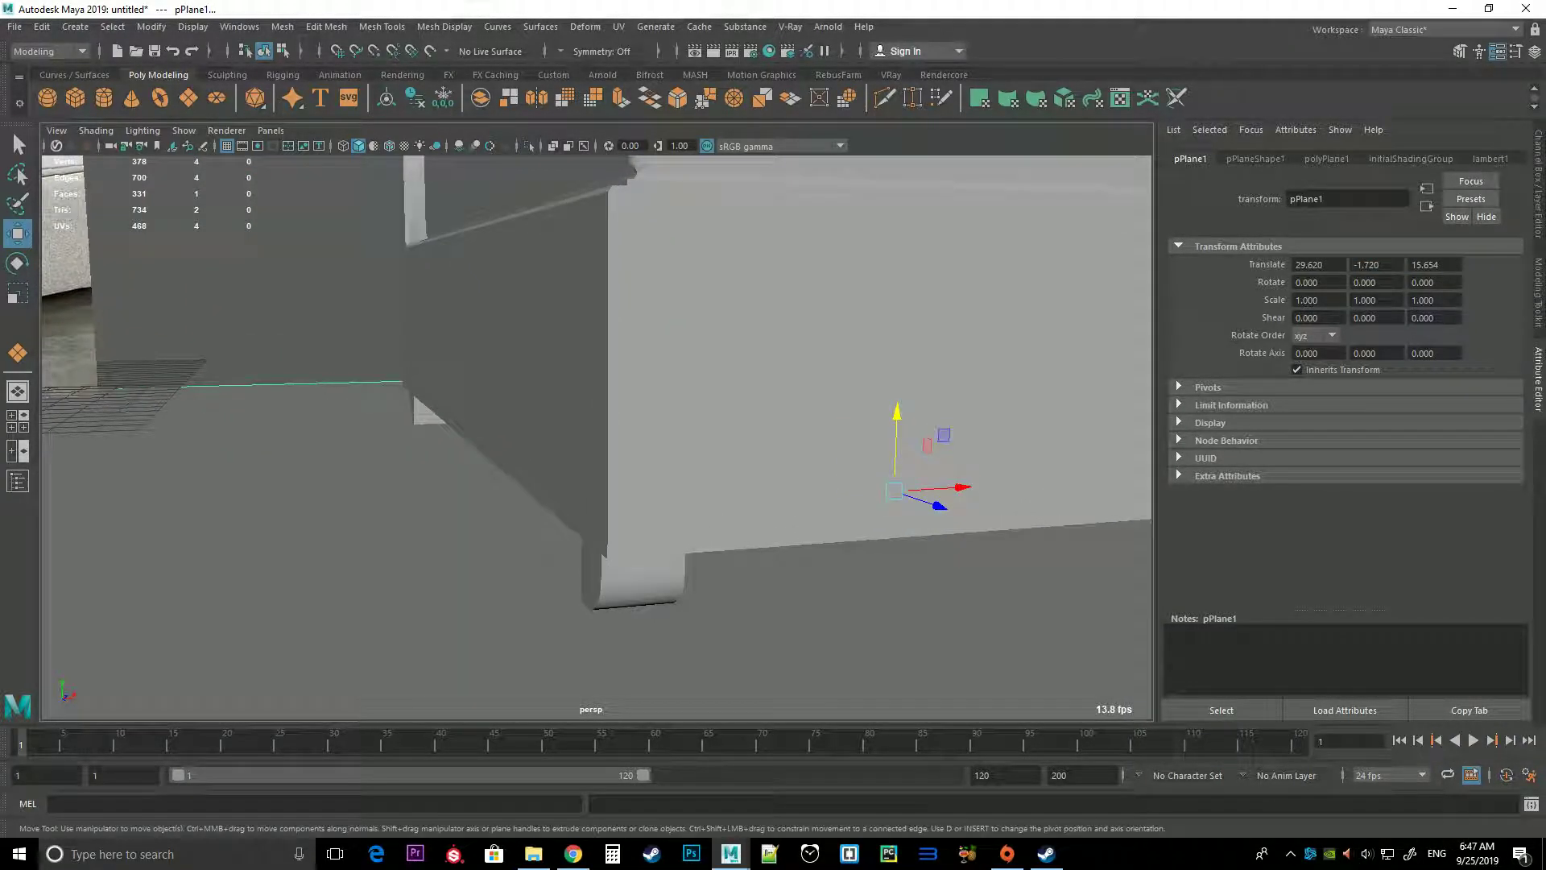
scroll(596, 435, up, 2)
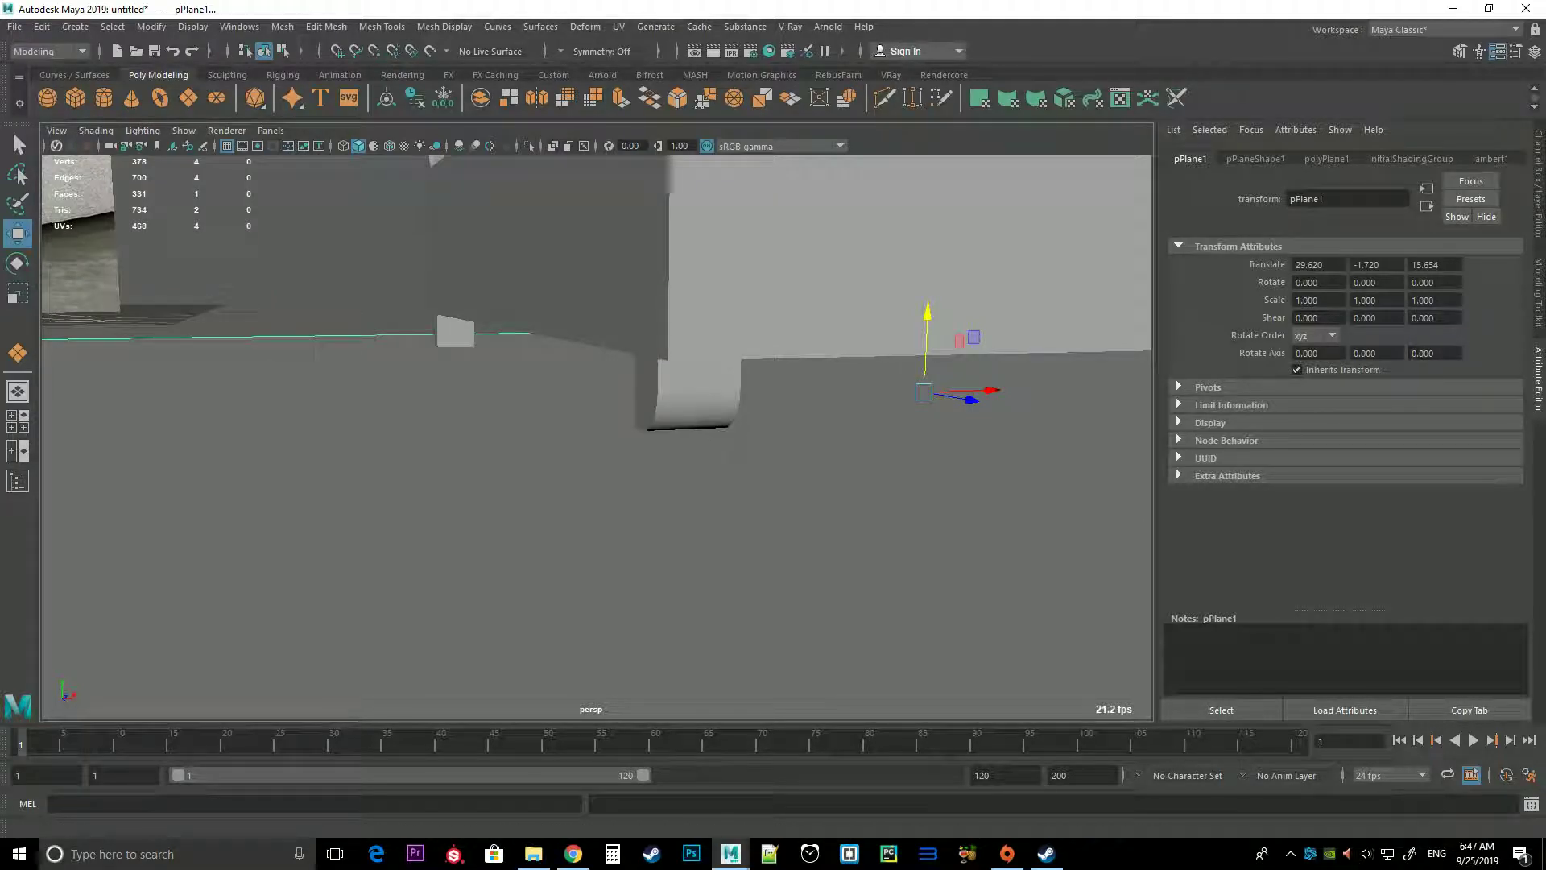
drag(928, 347, 928, 315)
scroll(596, 434, down, 3)
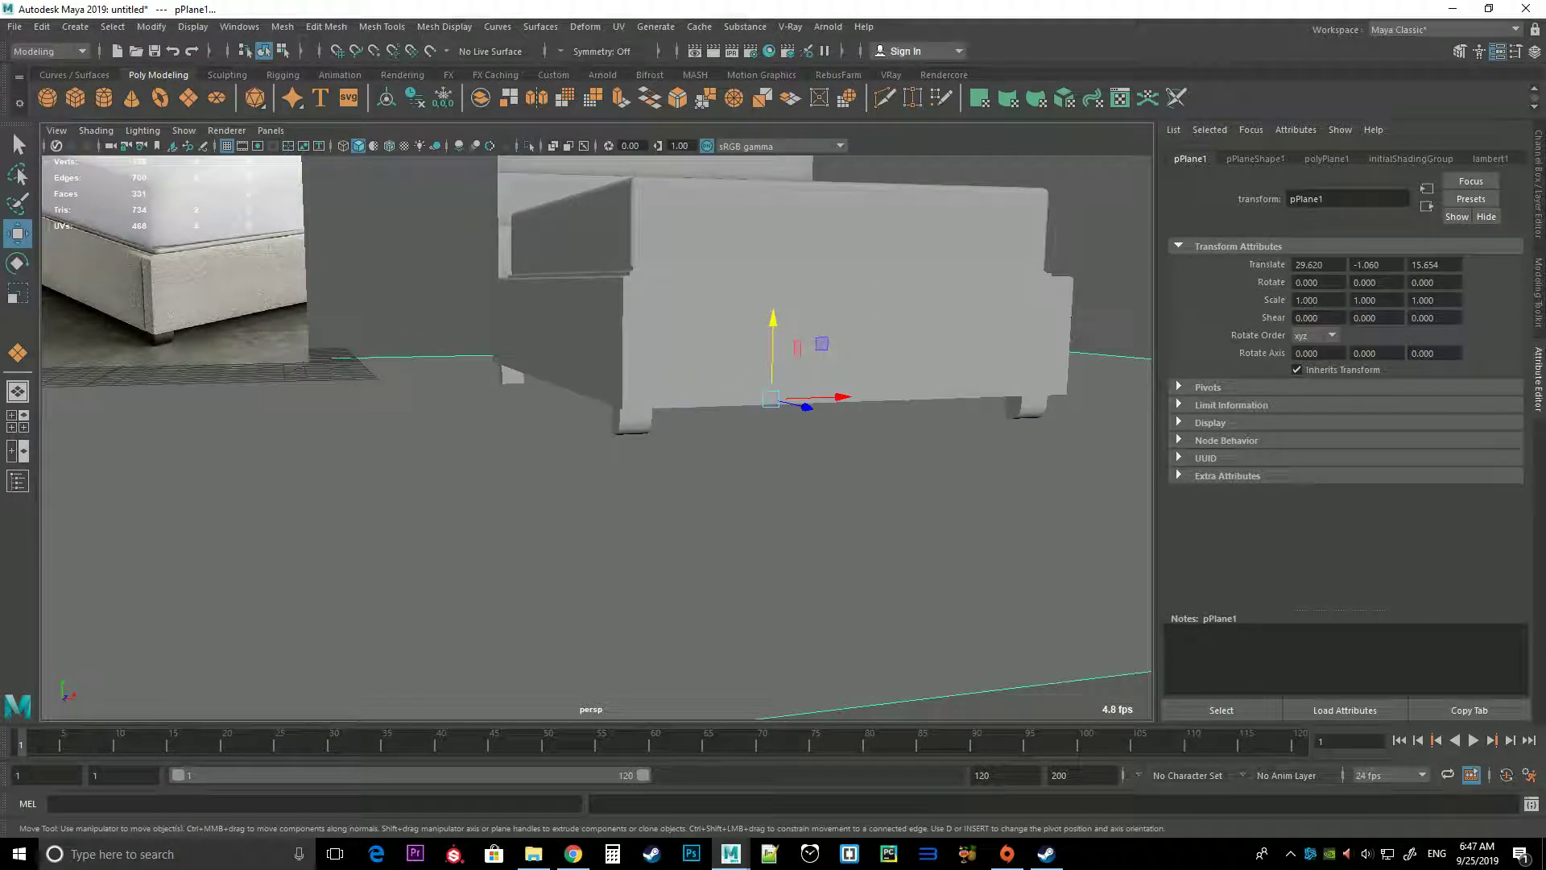
click(443, 272)
scroll(443, 272, down, 5)
mouse_move(442, 272)
alt+mouse_down()
mouse_move(524, 363)
mouse_move(604, 419)
alt+mouse_up()
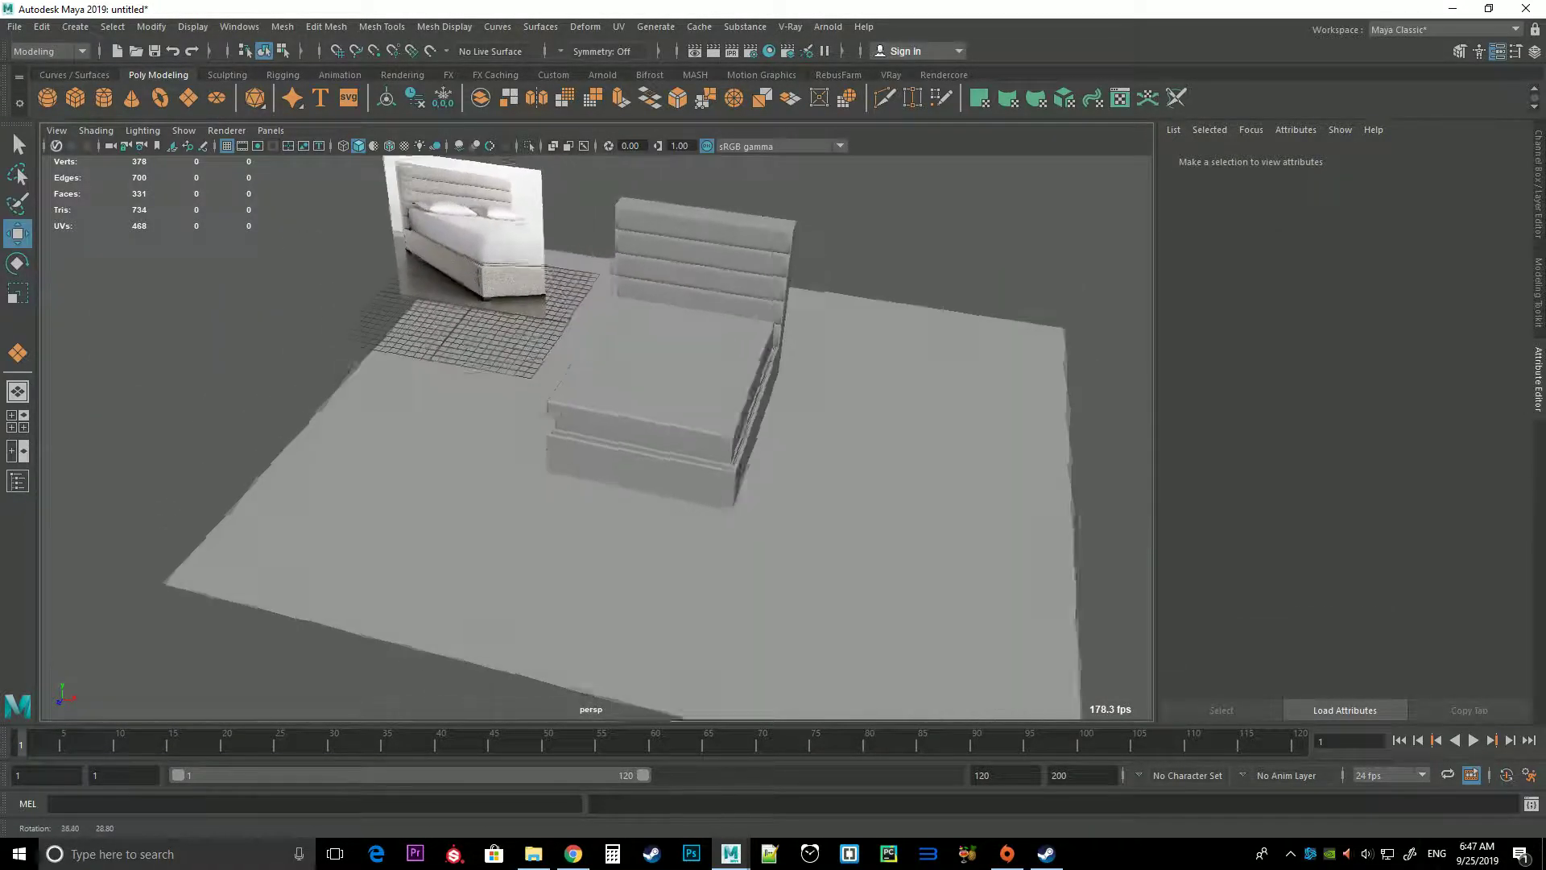
scroll(604, 419, up, 5)
scroll(596, 435, down, 5)
Select the bed, check it against the reference image, and maximize the top view
click(655, 518)
key(space)
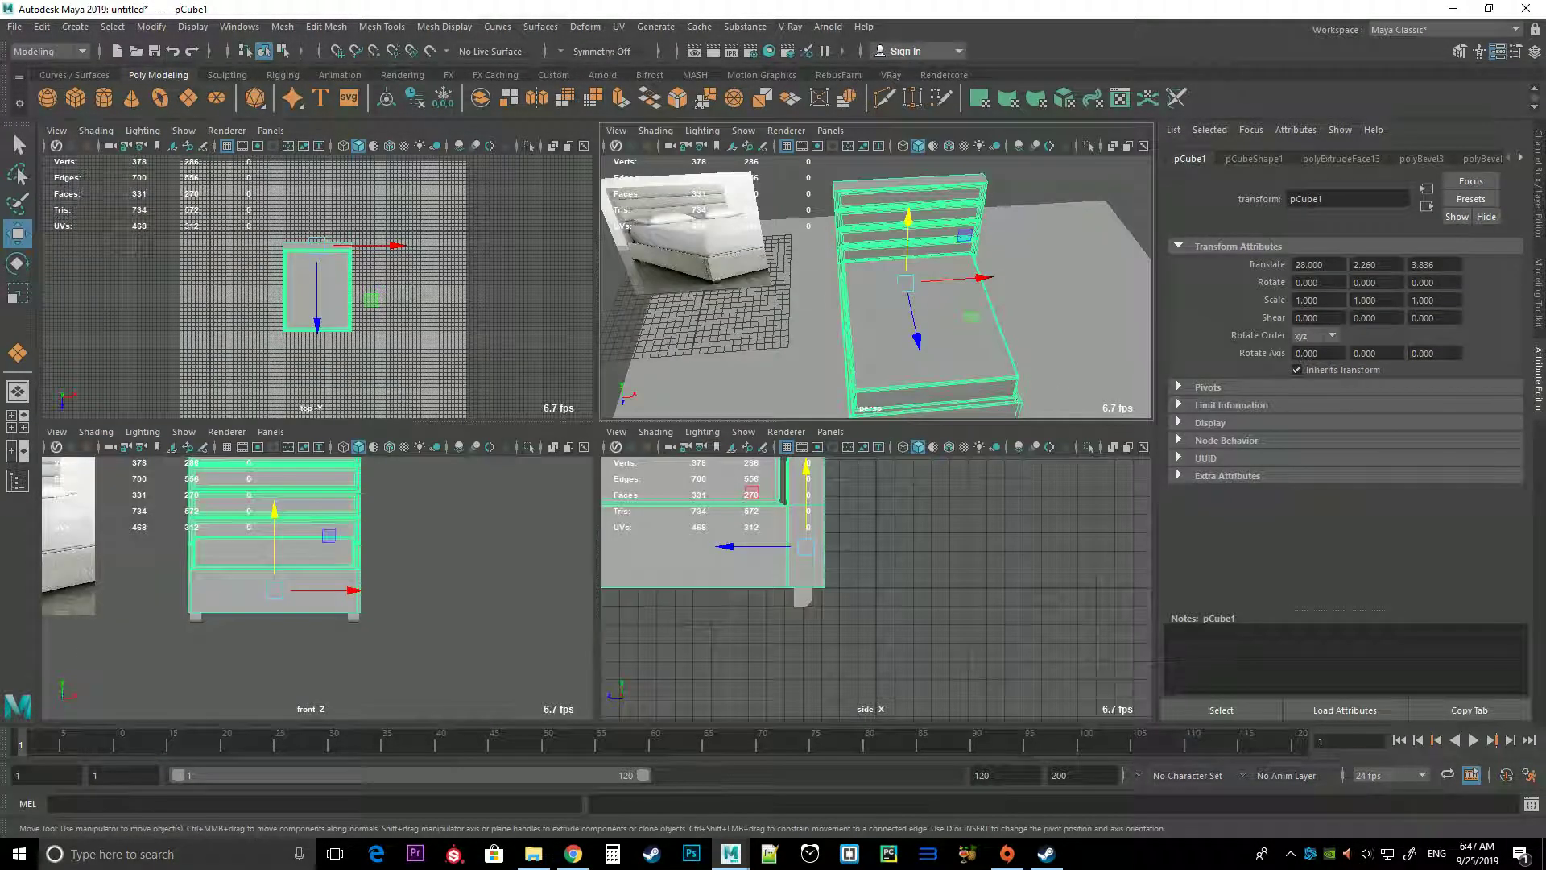
key(space)
scroll(596, 435, down, 2)
alt+middle_drag(402, 362, 717, 362)
scroll(452, 330, up, 3)
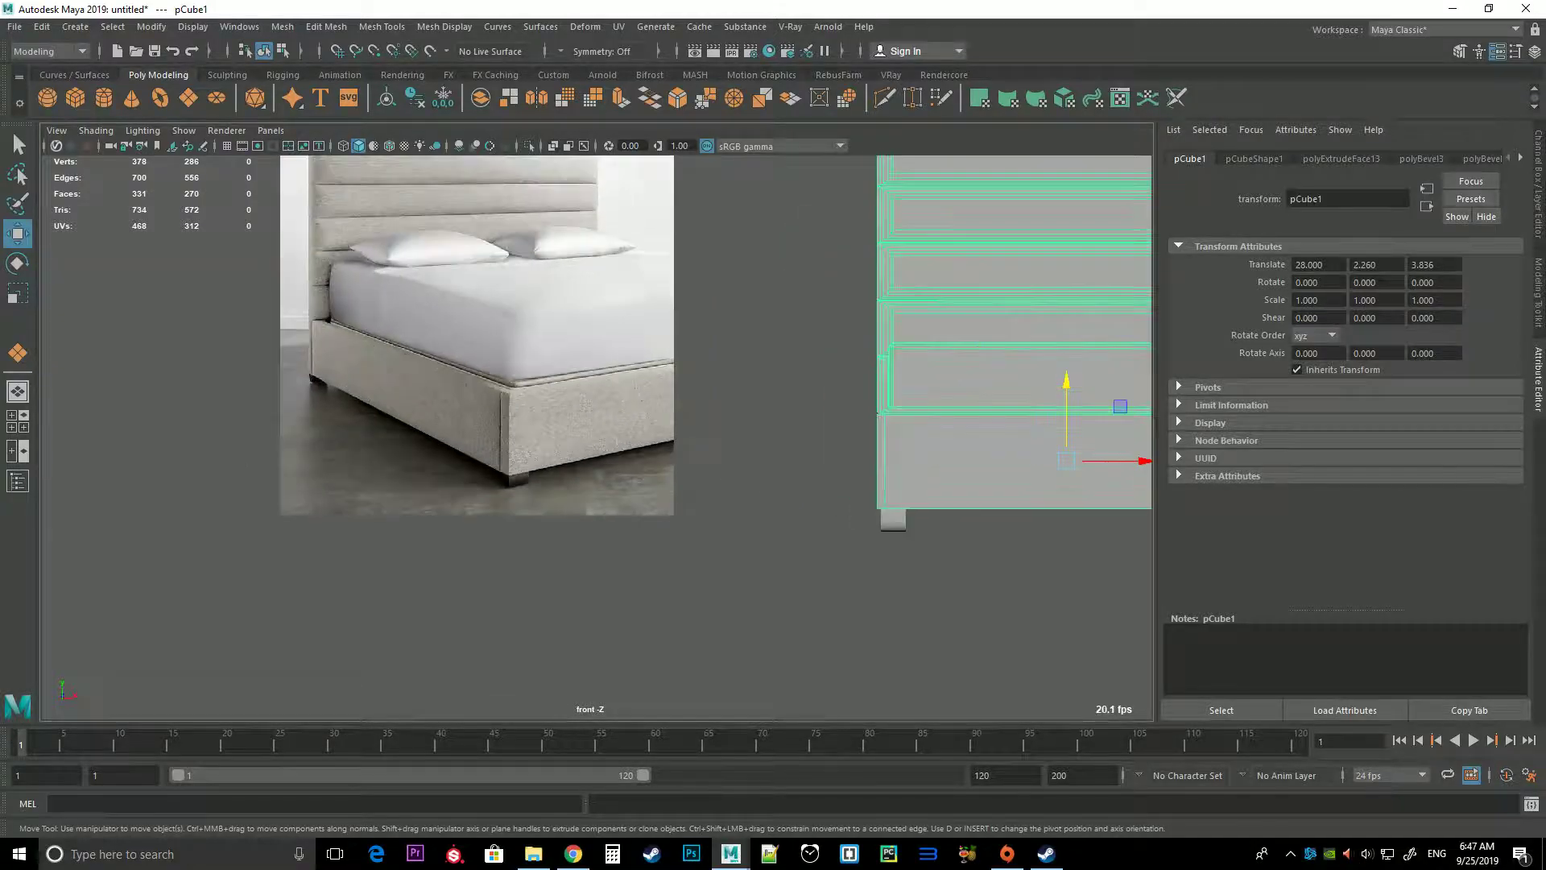
scroll(451, 331, up, 3)
alt+middle_drag(564, 363, 433, 572)
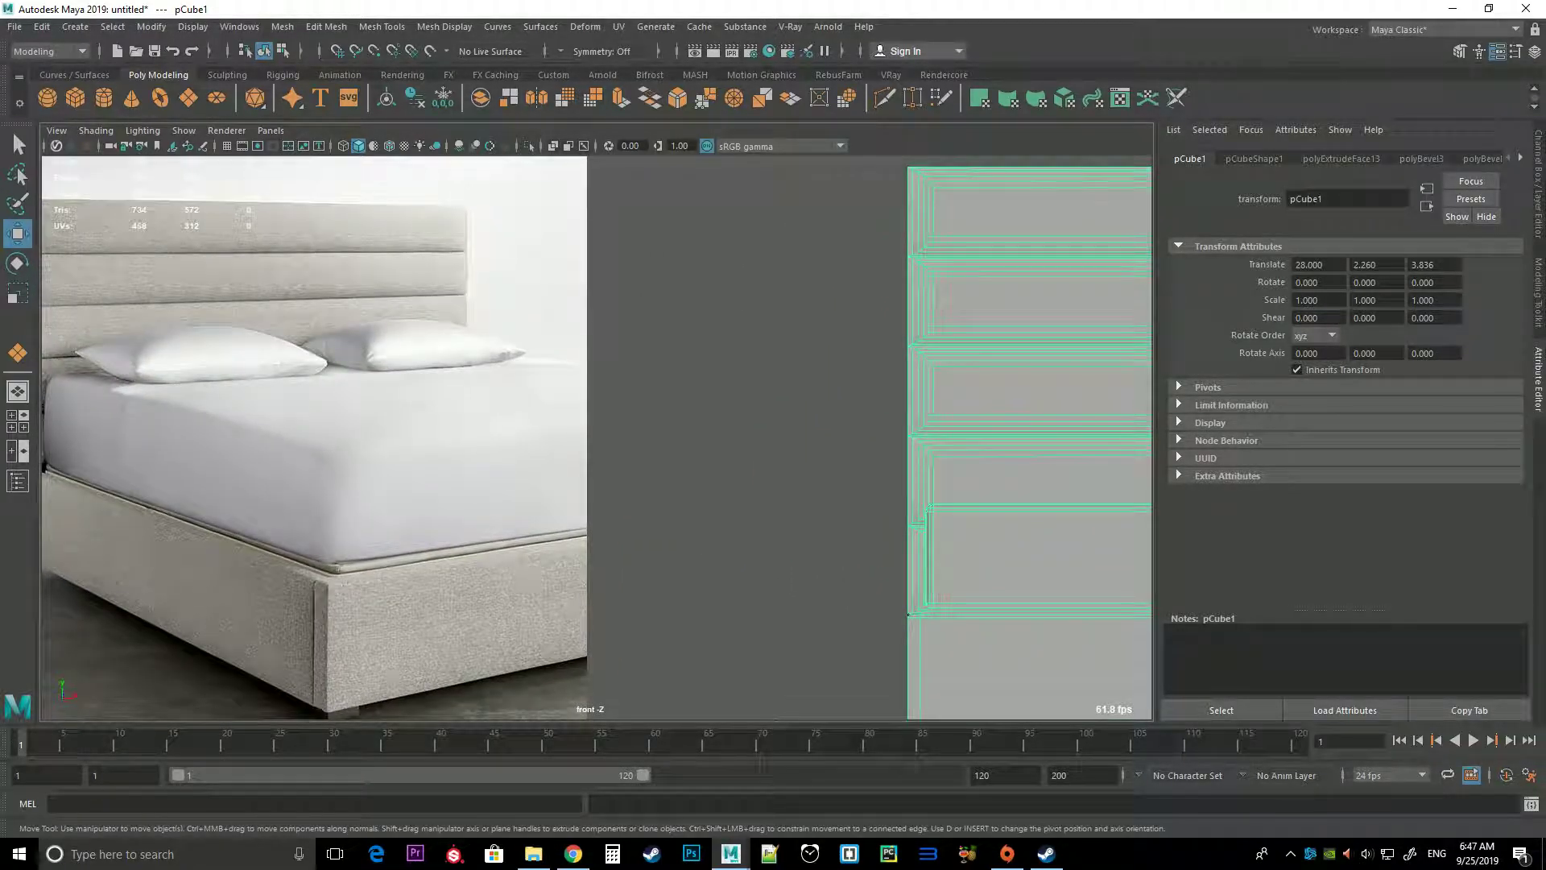
scroll(588, 451, down, 1)
key(space)
key(space)
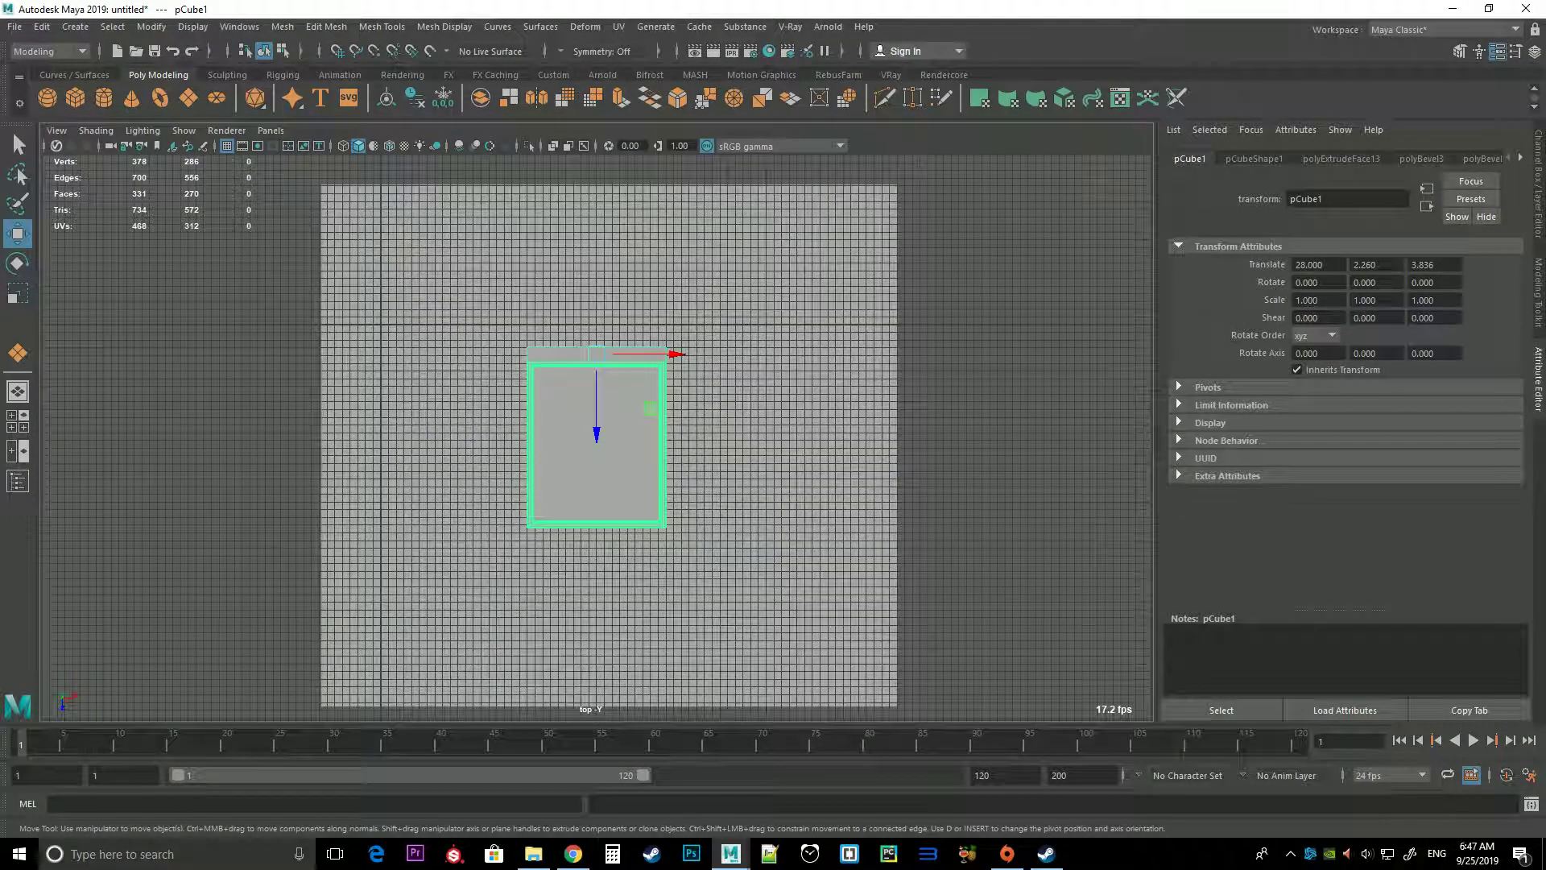
Create a new poly cube beside the bed and pull it up to its height
click(75, 97)
drag(165, 327, 328, 425)
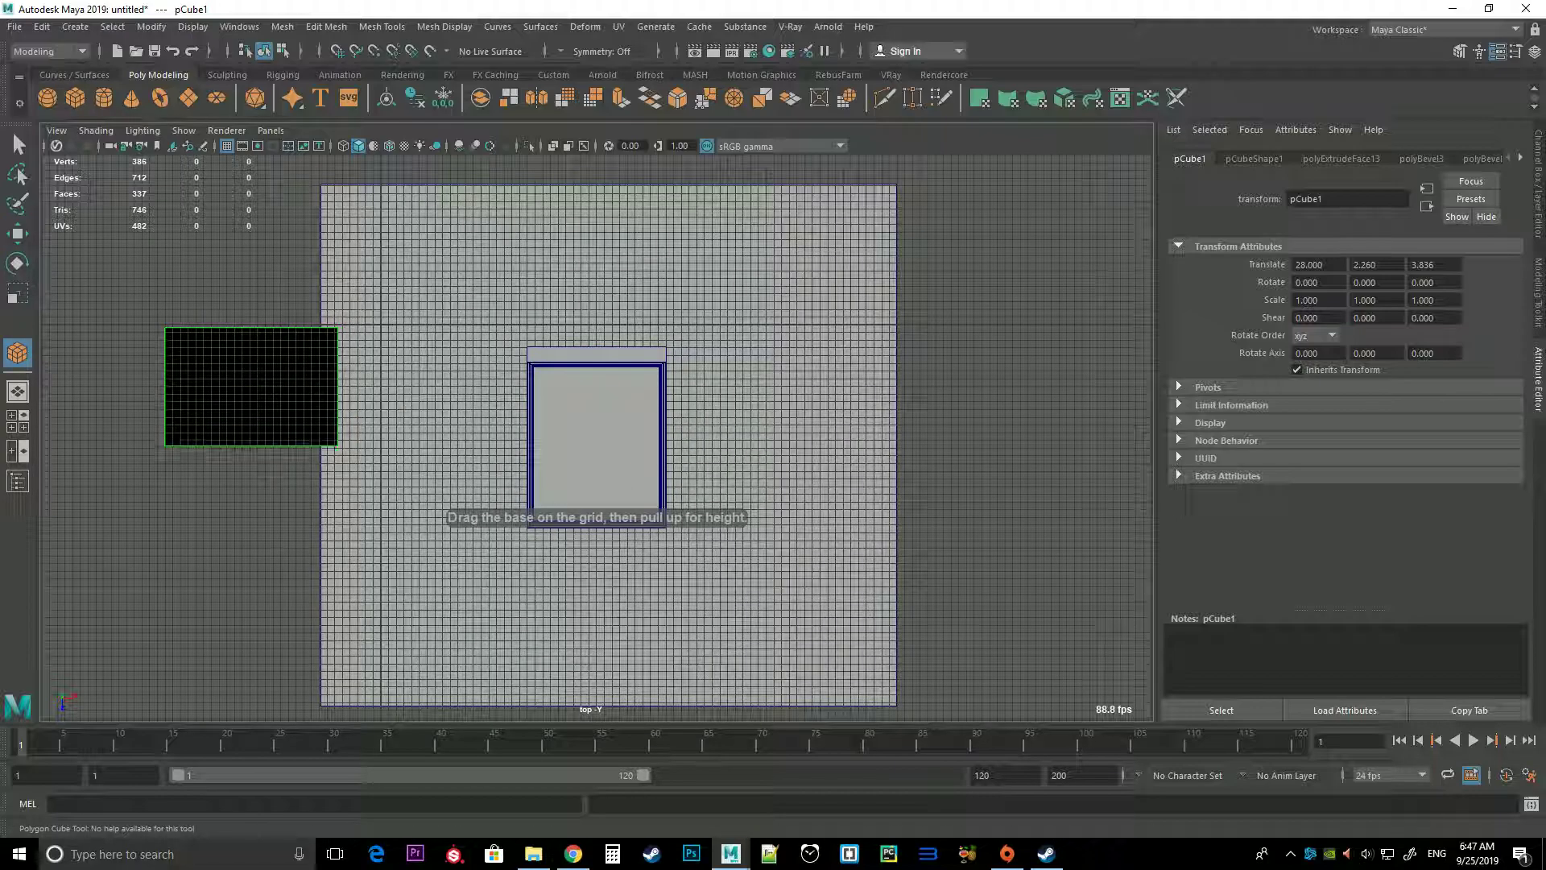
key(space)
key(space)
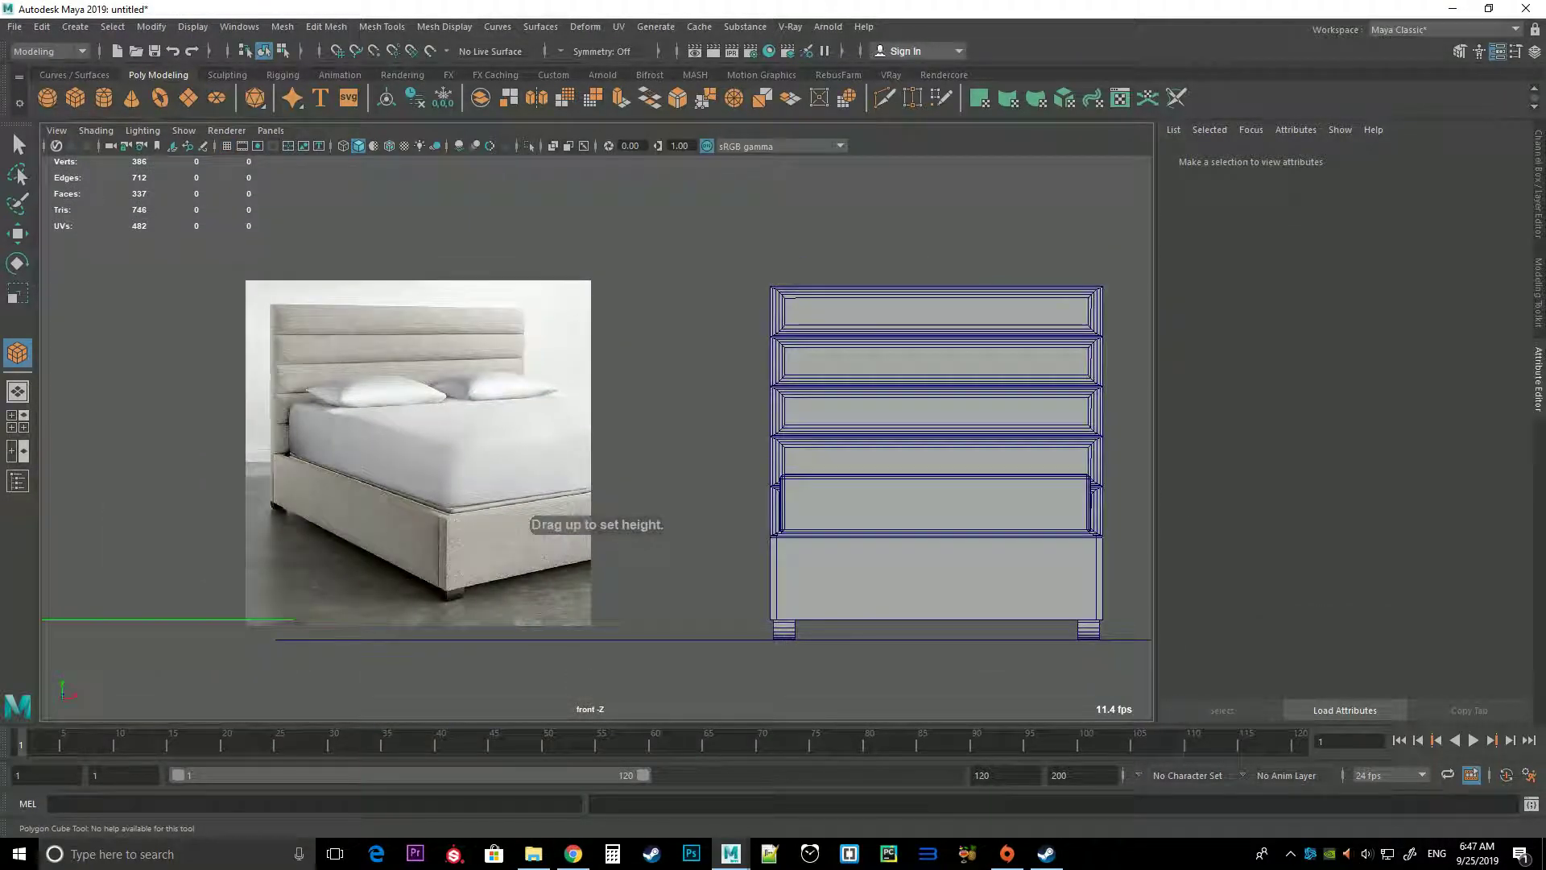
drag(596, 564, 596, 469)
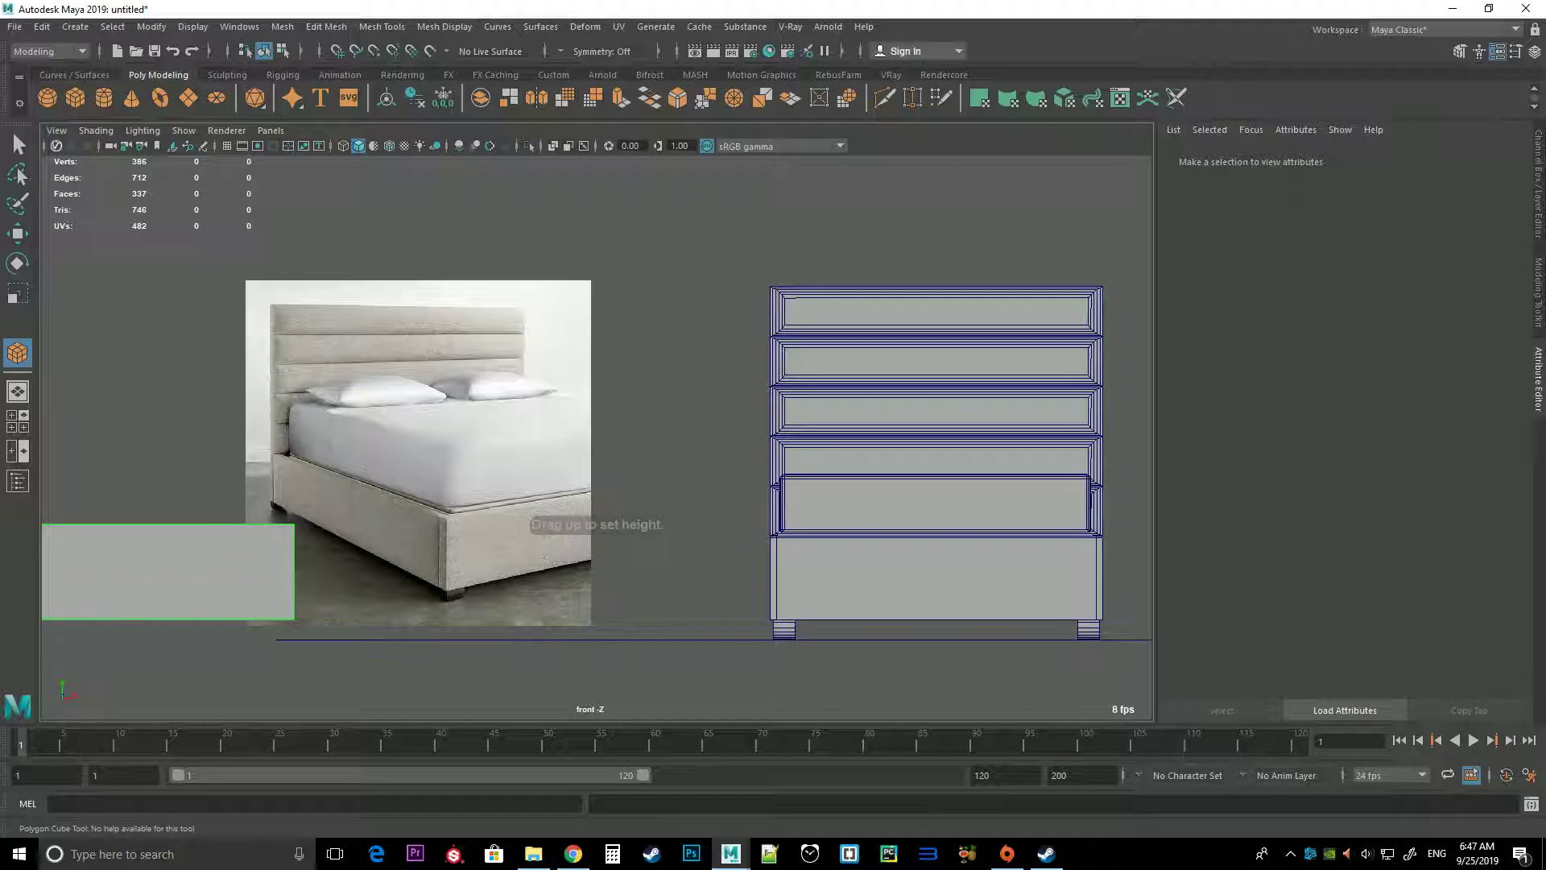
key(w)
key(f)
key(space)
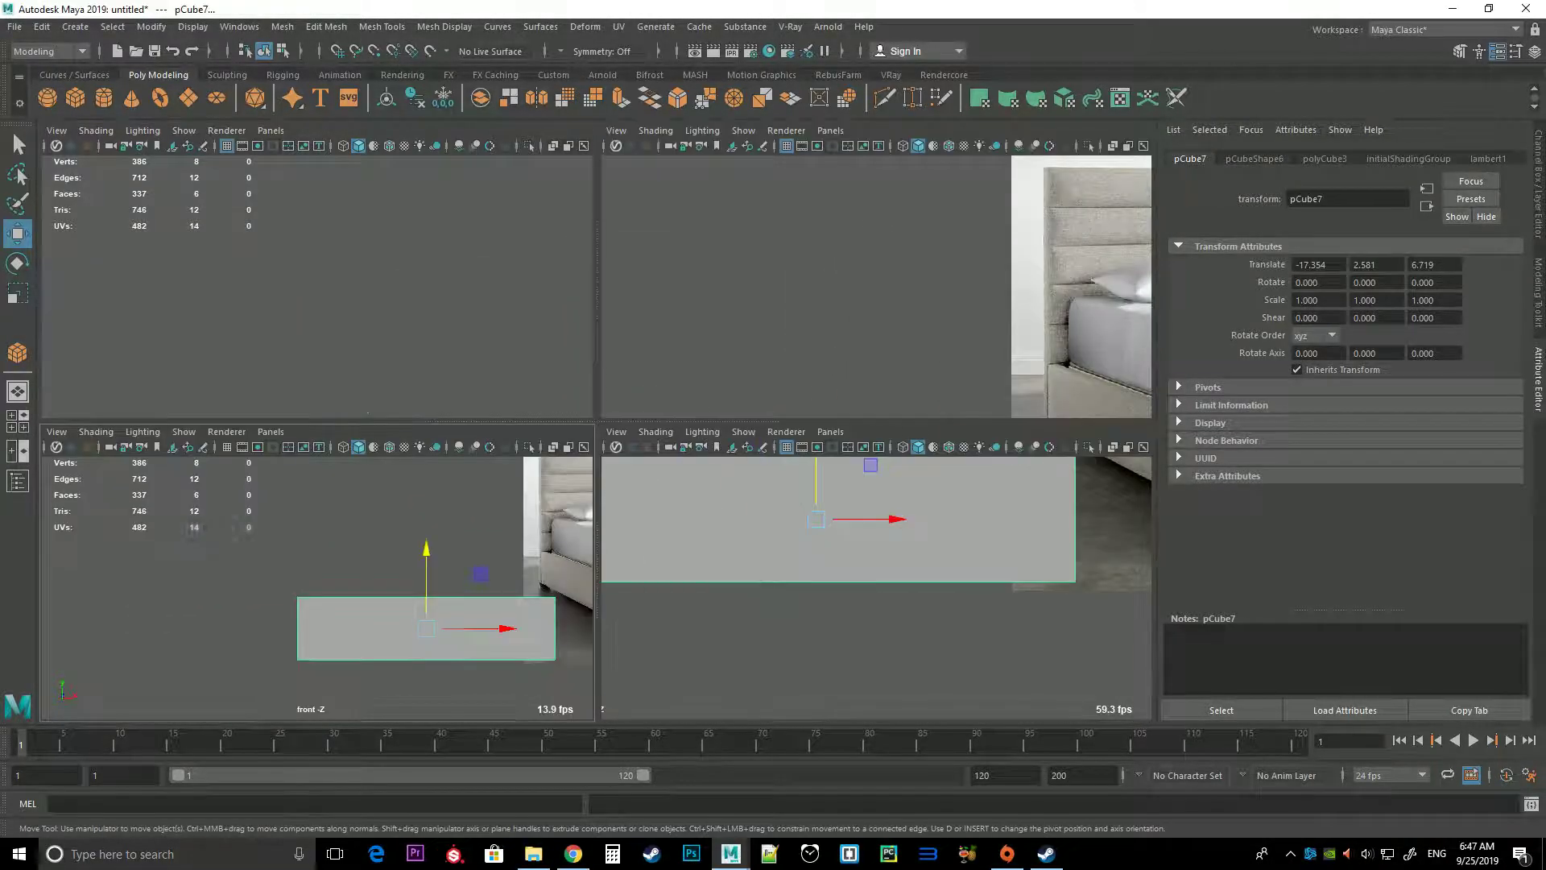
key(space)
alt+drag(596, 435, 724, 451)
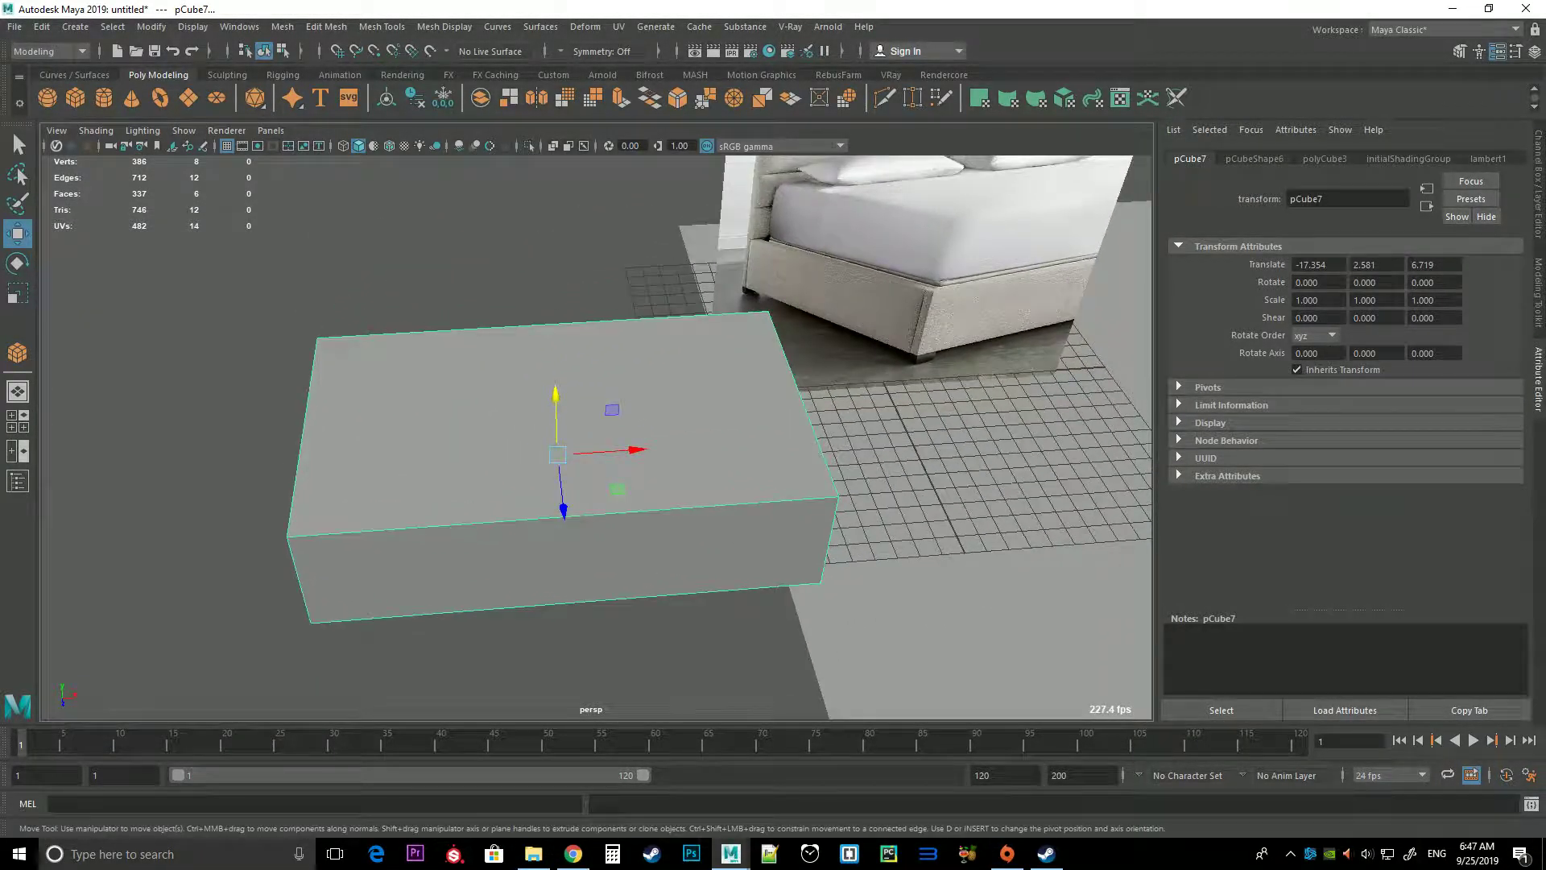
Insert an edge loop around the box's middle and scale it outward for angled sides
shift+right_click(467, 406)
shift+right_click(481, 458)
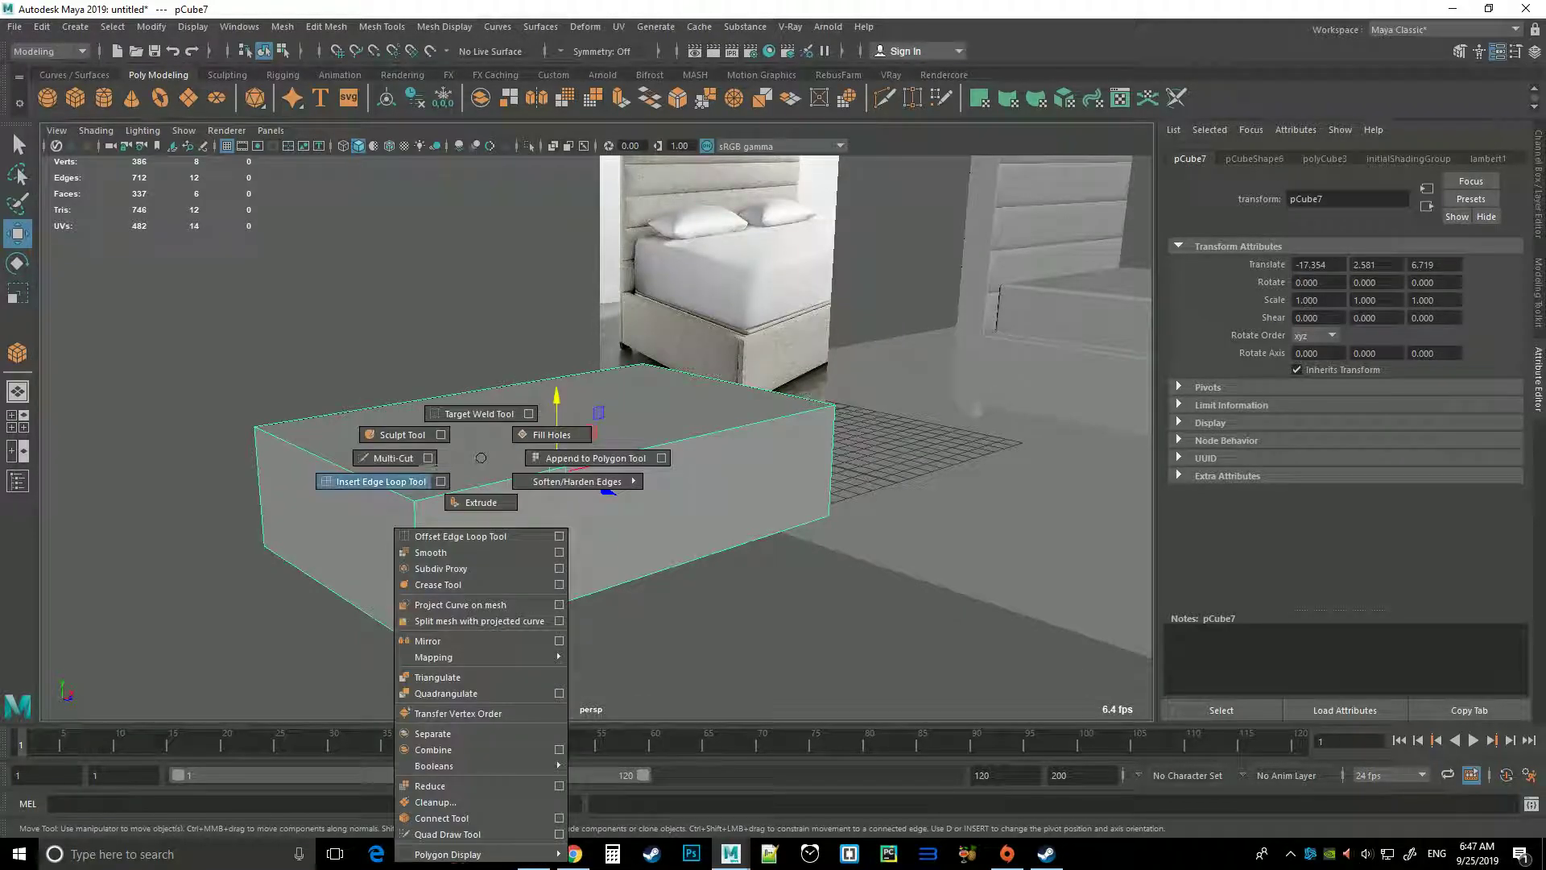
click(381, 480)
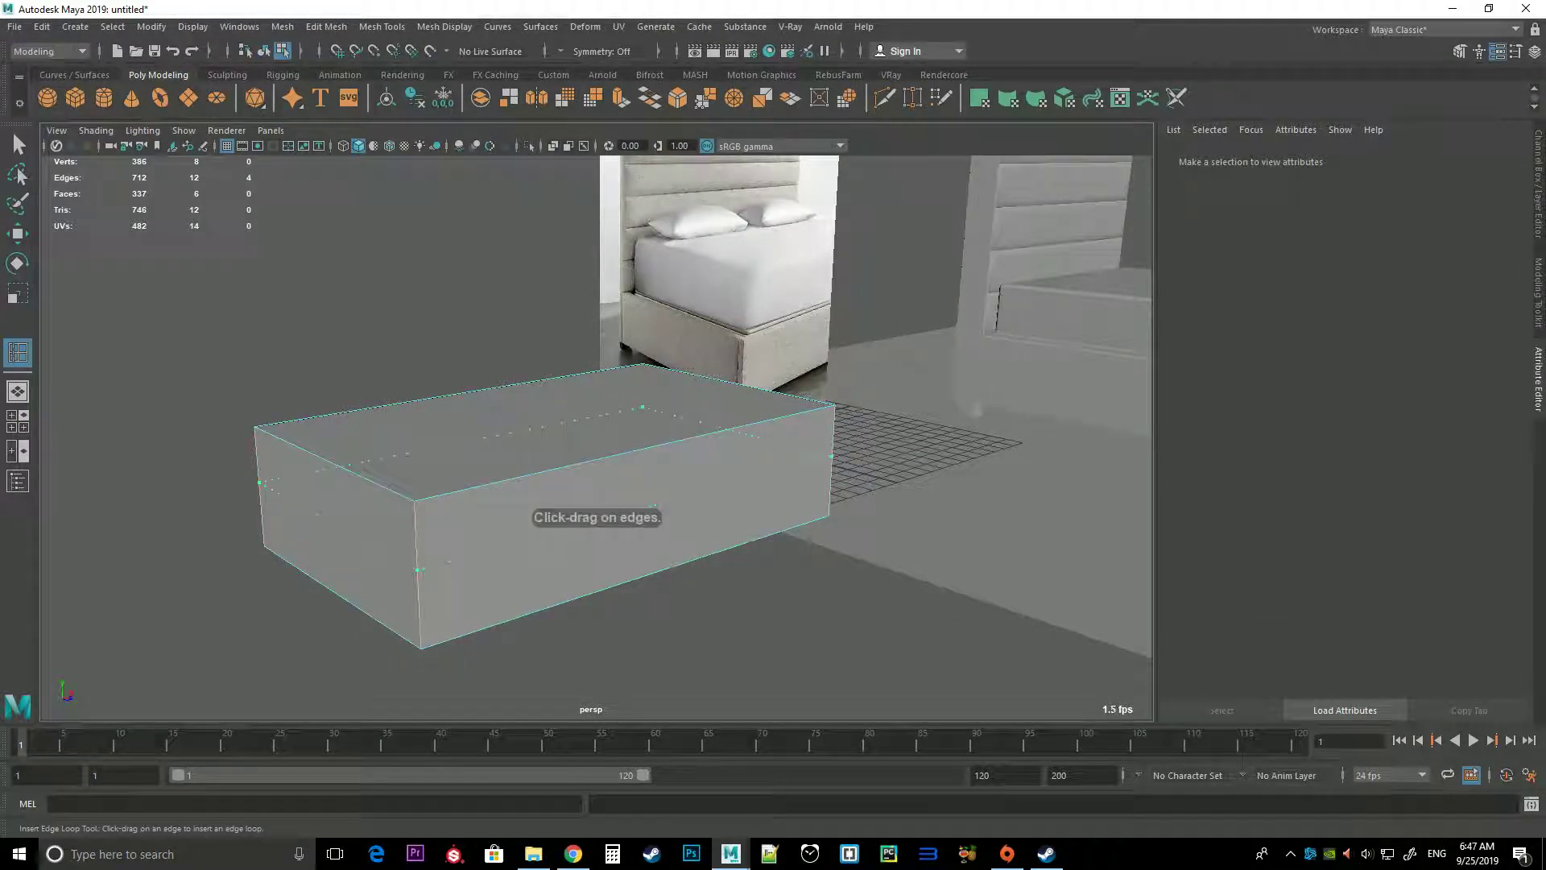
click(416, 568)
right_drag(448, 403, 449, 362)
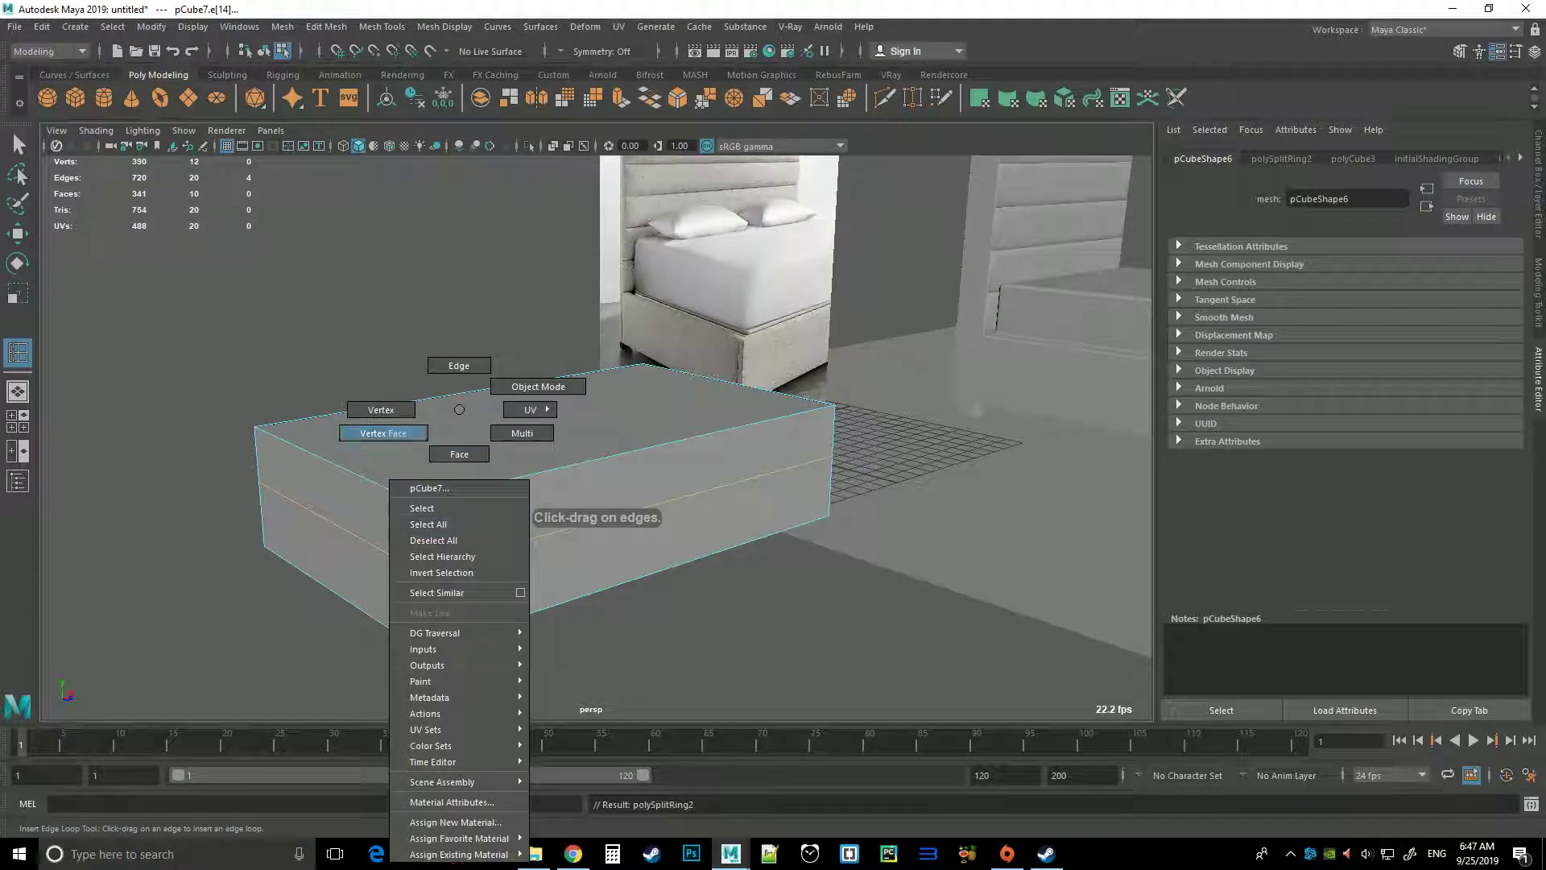
click(564, 471)
key(w)
key(r)
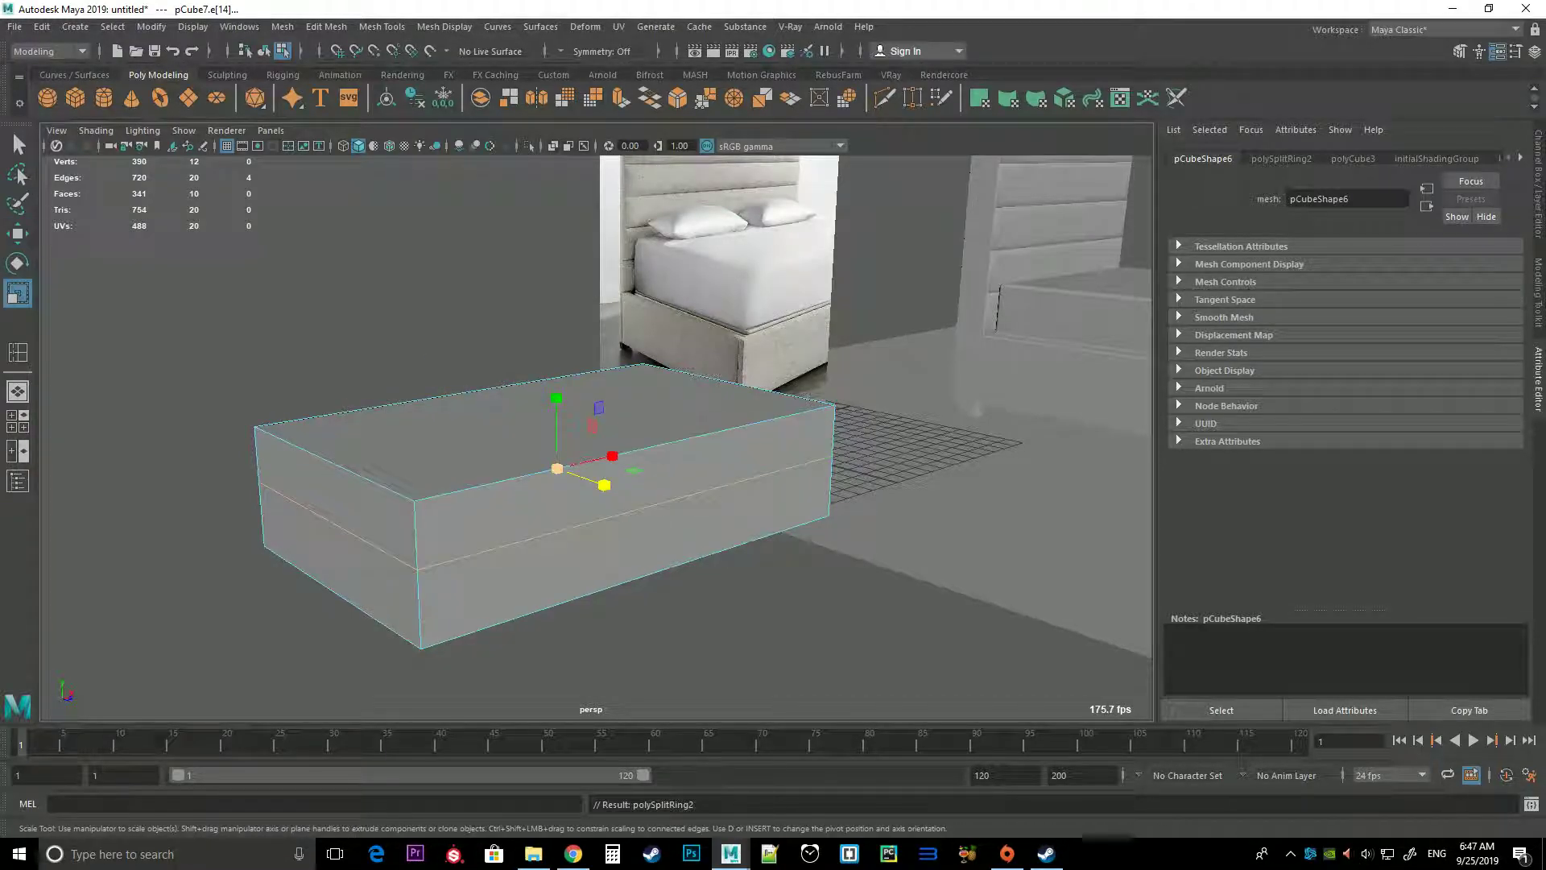
drag(557, 468, 612, 468)
Try smoothing the whole box, then undo the smooth
right_drag(564, 459, 596, 402)
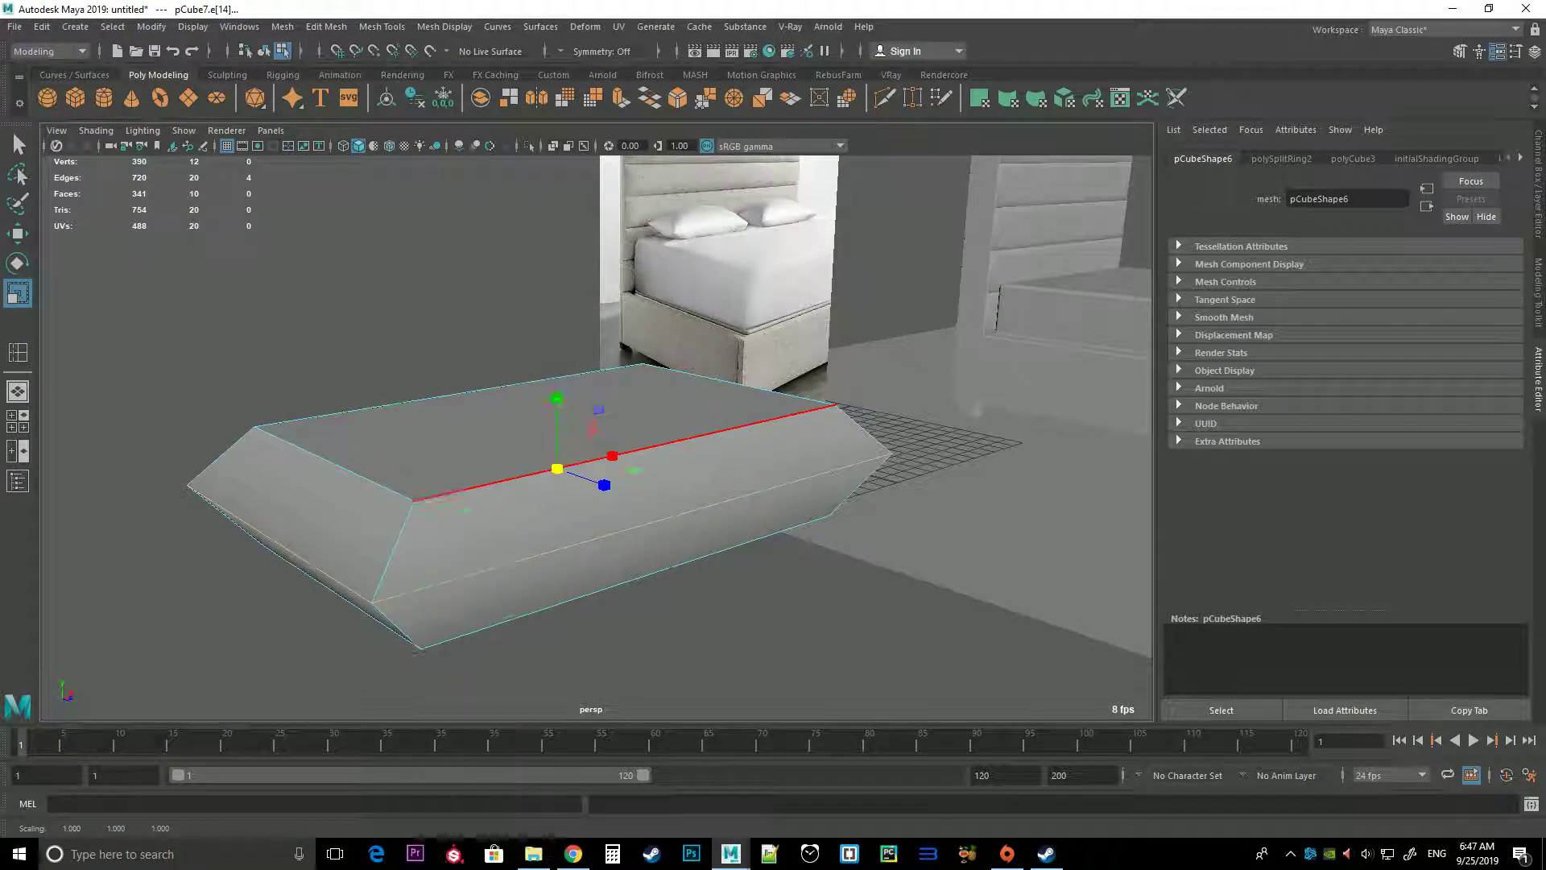
mouse_move(569, 455)
shift+right_down()
mouse_move(563, 654)
mouse_move(525, 550)
shift+right_up()
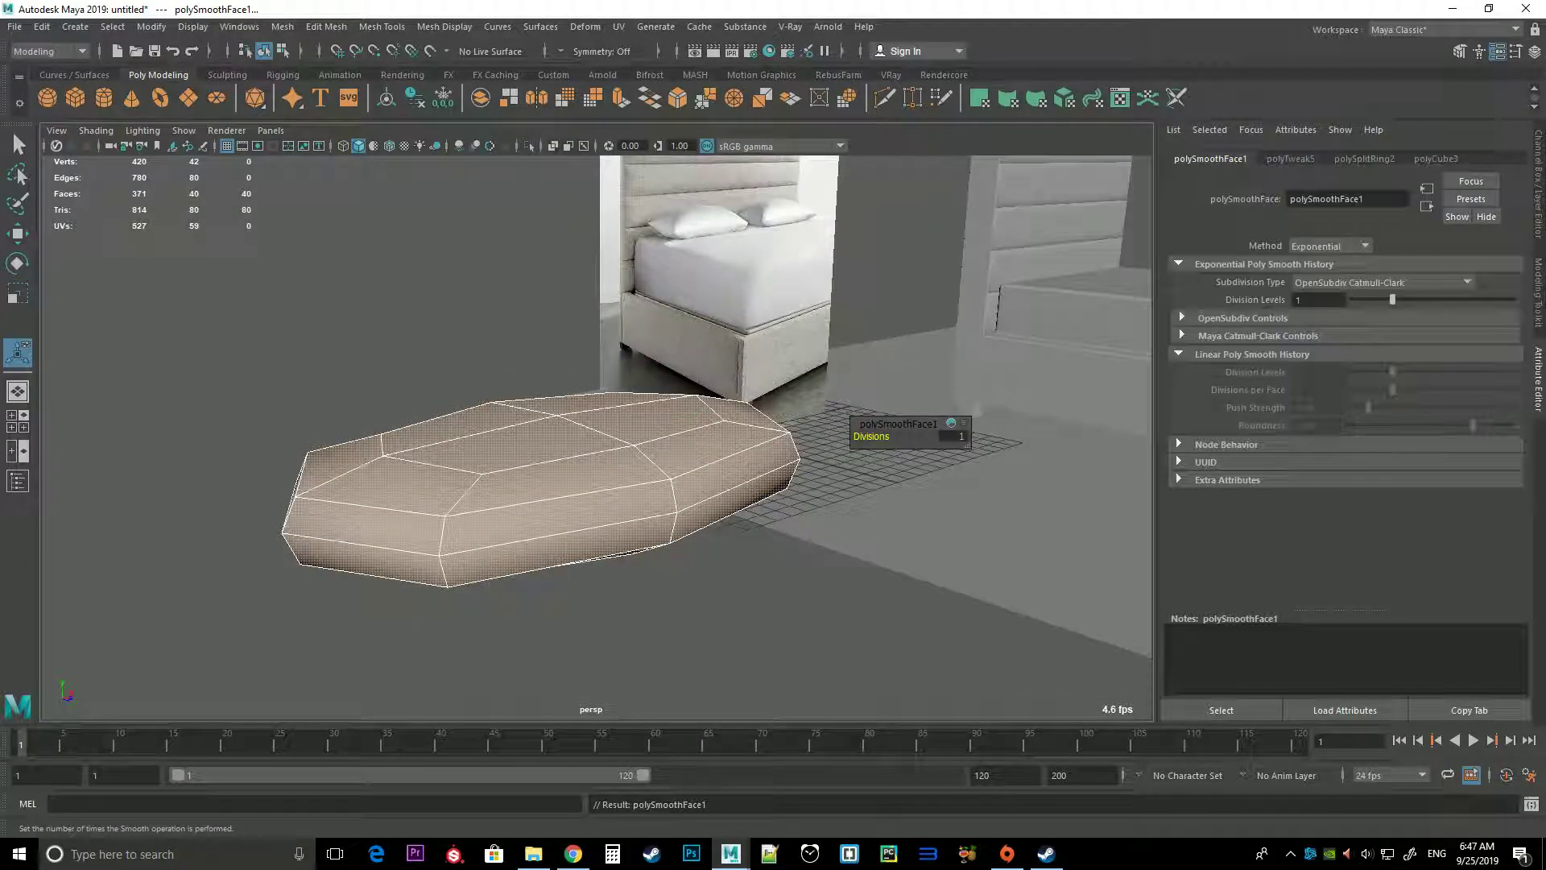
scroll(596, 403, down, 3)
key(ctrl+z)
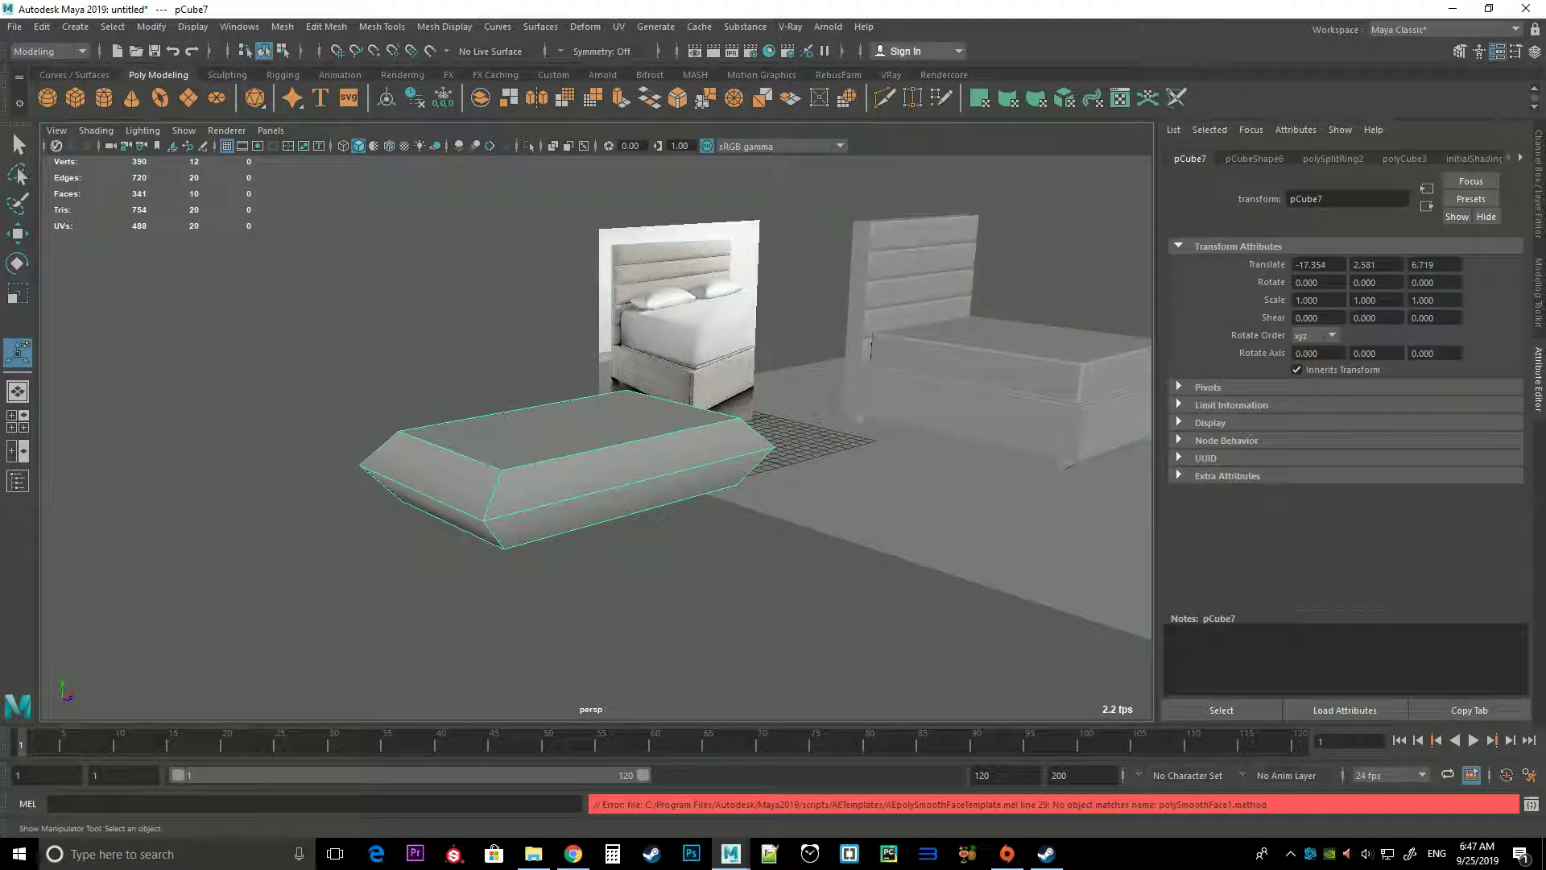
Select all of the box's edges in edge mode
right_drag(588, 407, 588, 362)
click(628, 484)
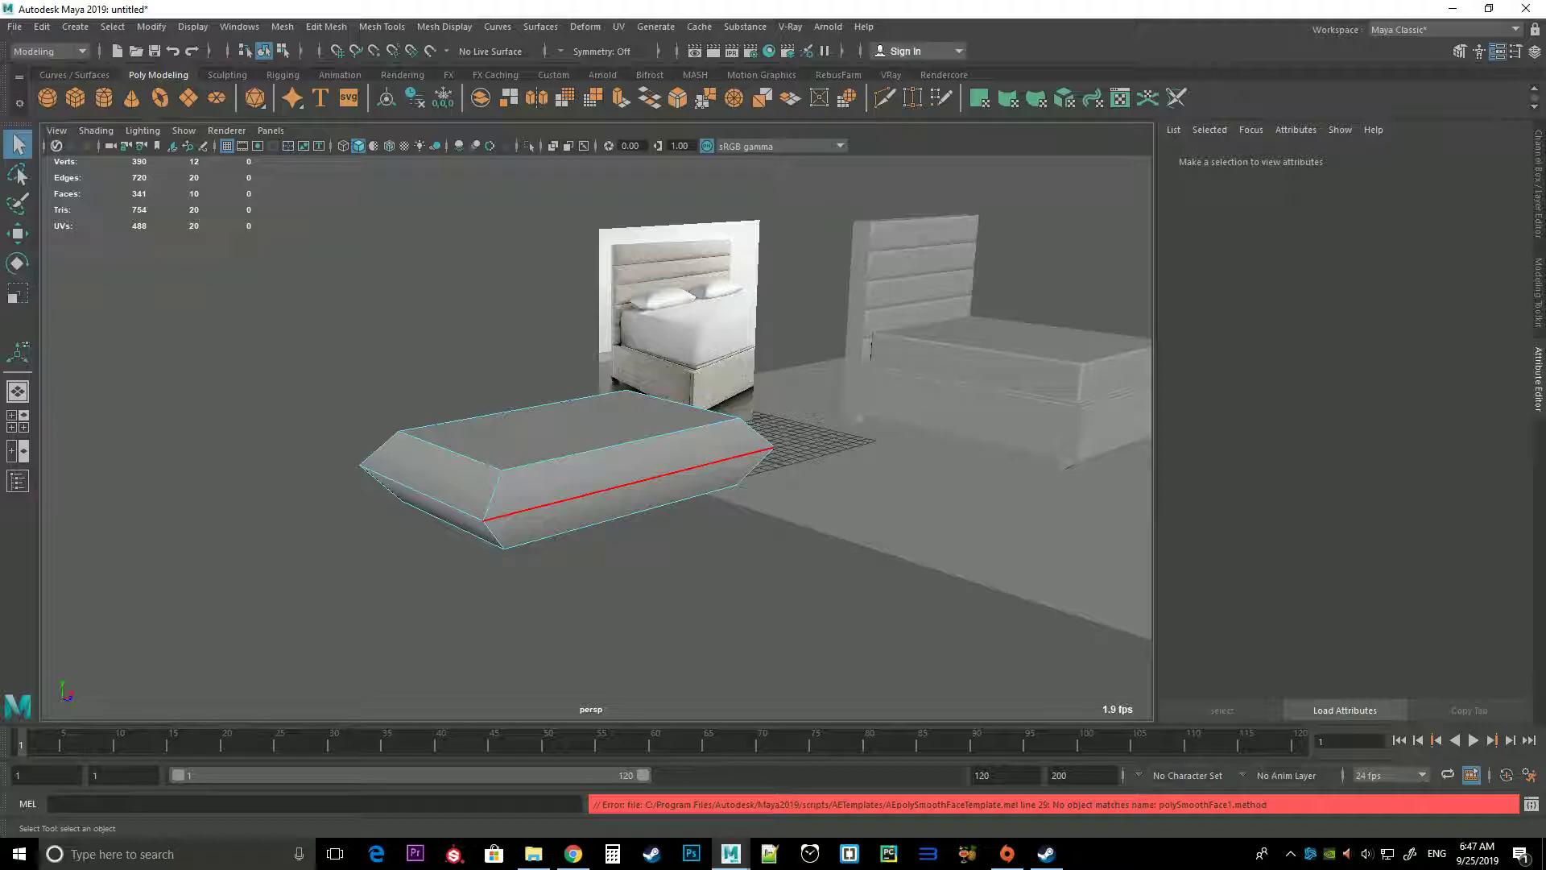
scroll(588, 403, up, 3)
scroll(588, 402, down, 3)
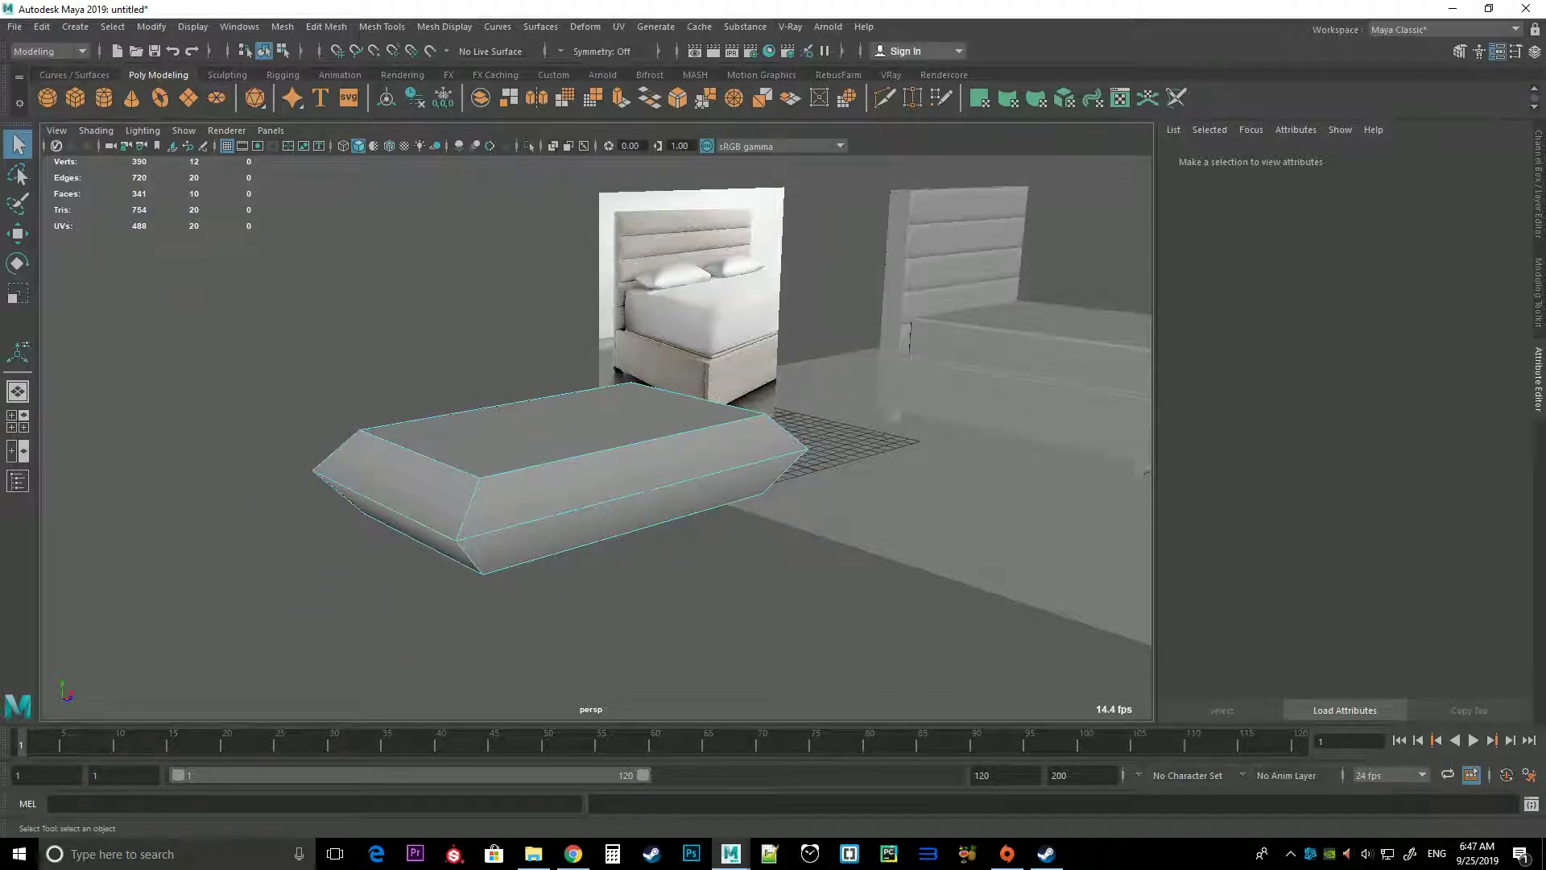
drag(231, 297, 839, 631)
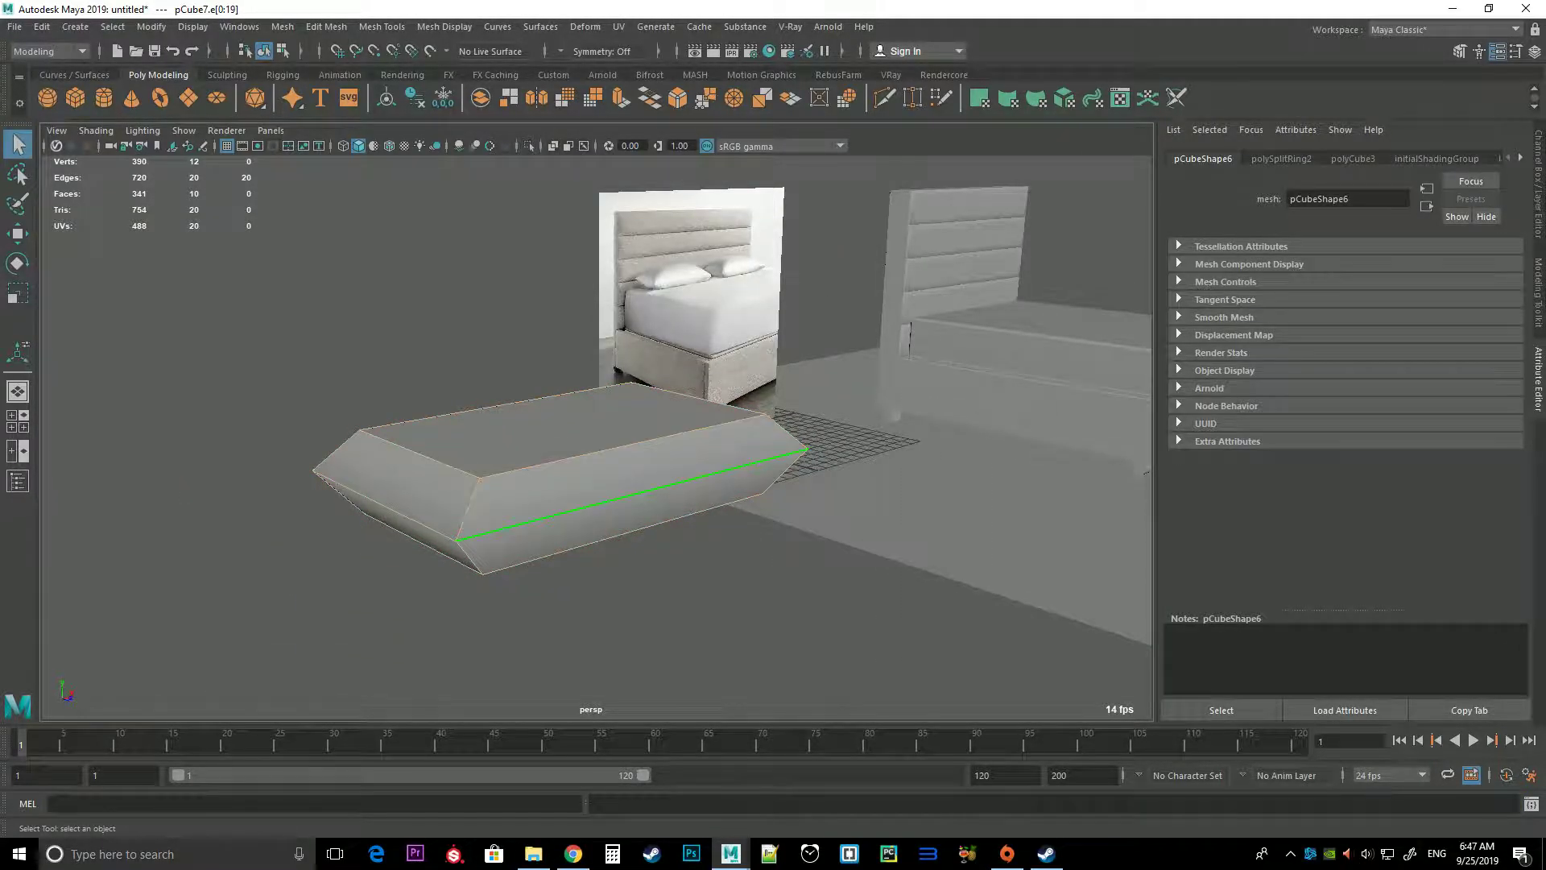
shift+right_drag(587, 491, 673, 492)
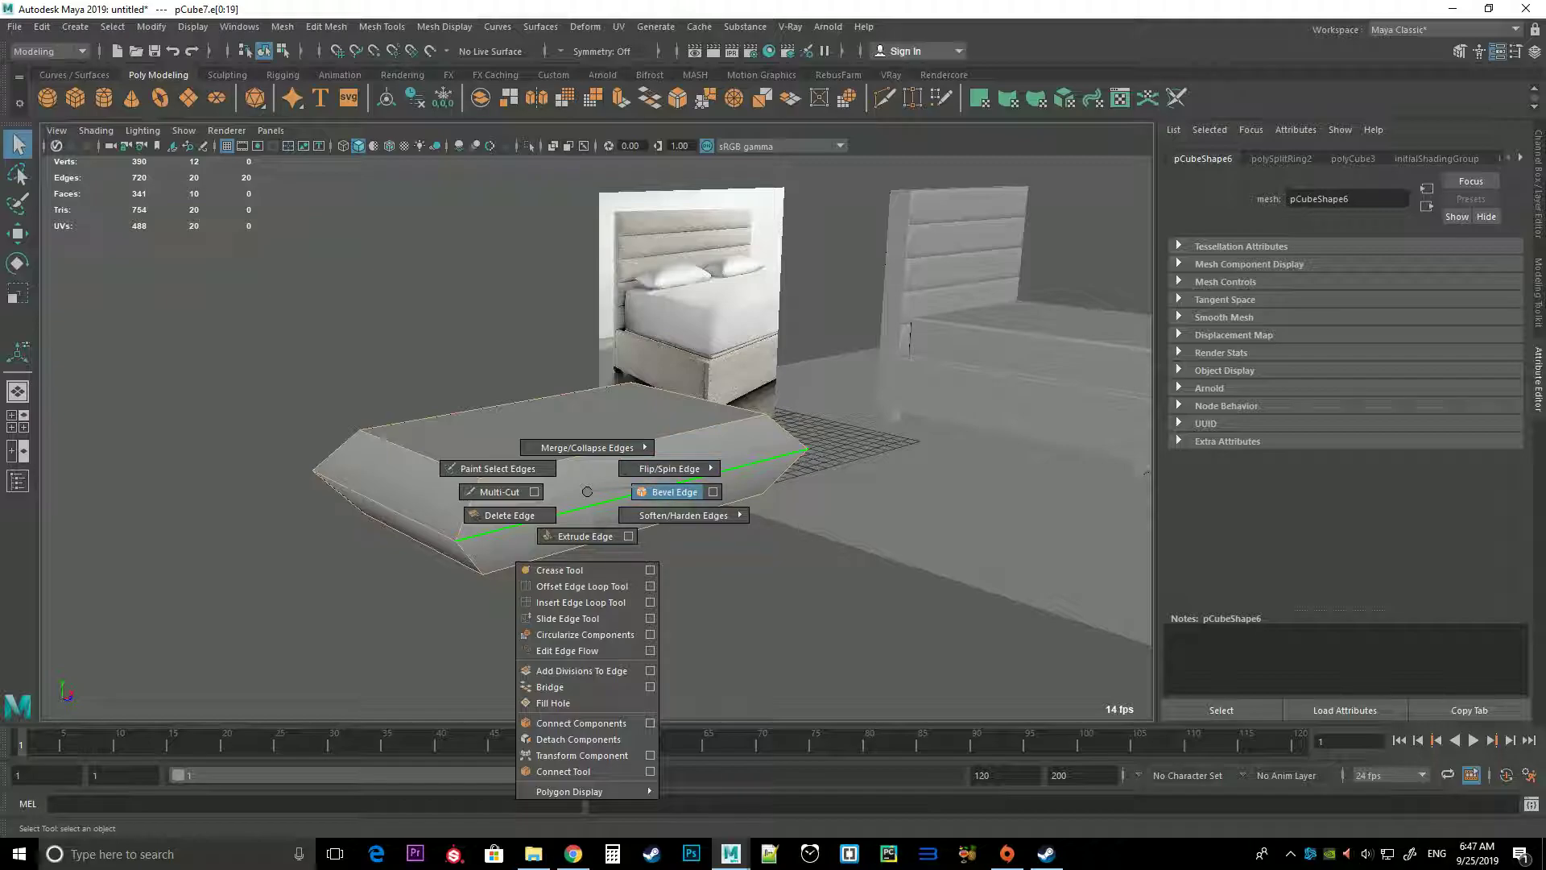
Bevel all the box edges with 3 segments and a fraction of 0.782
click(673, 491)
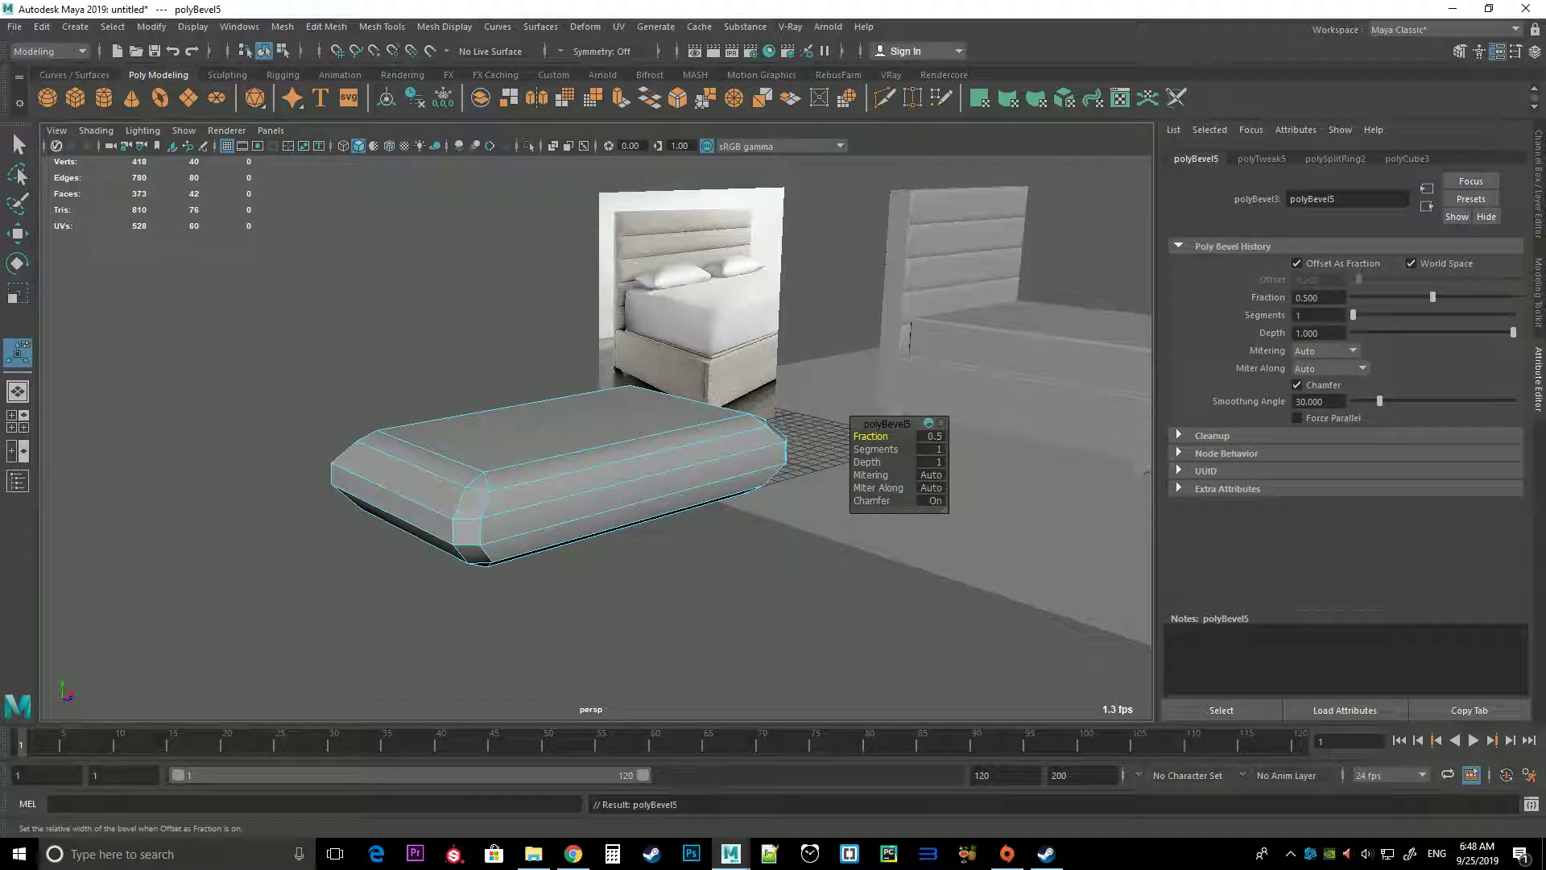
text(3)
key(Return)
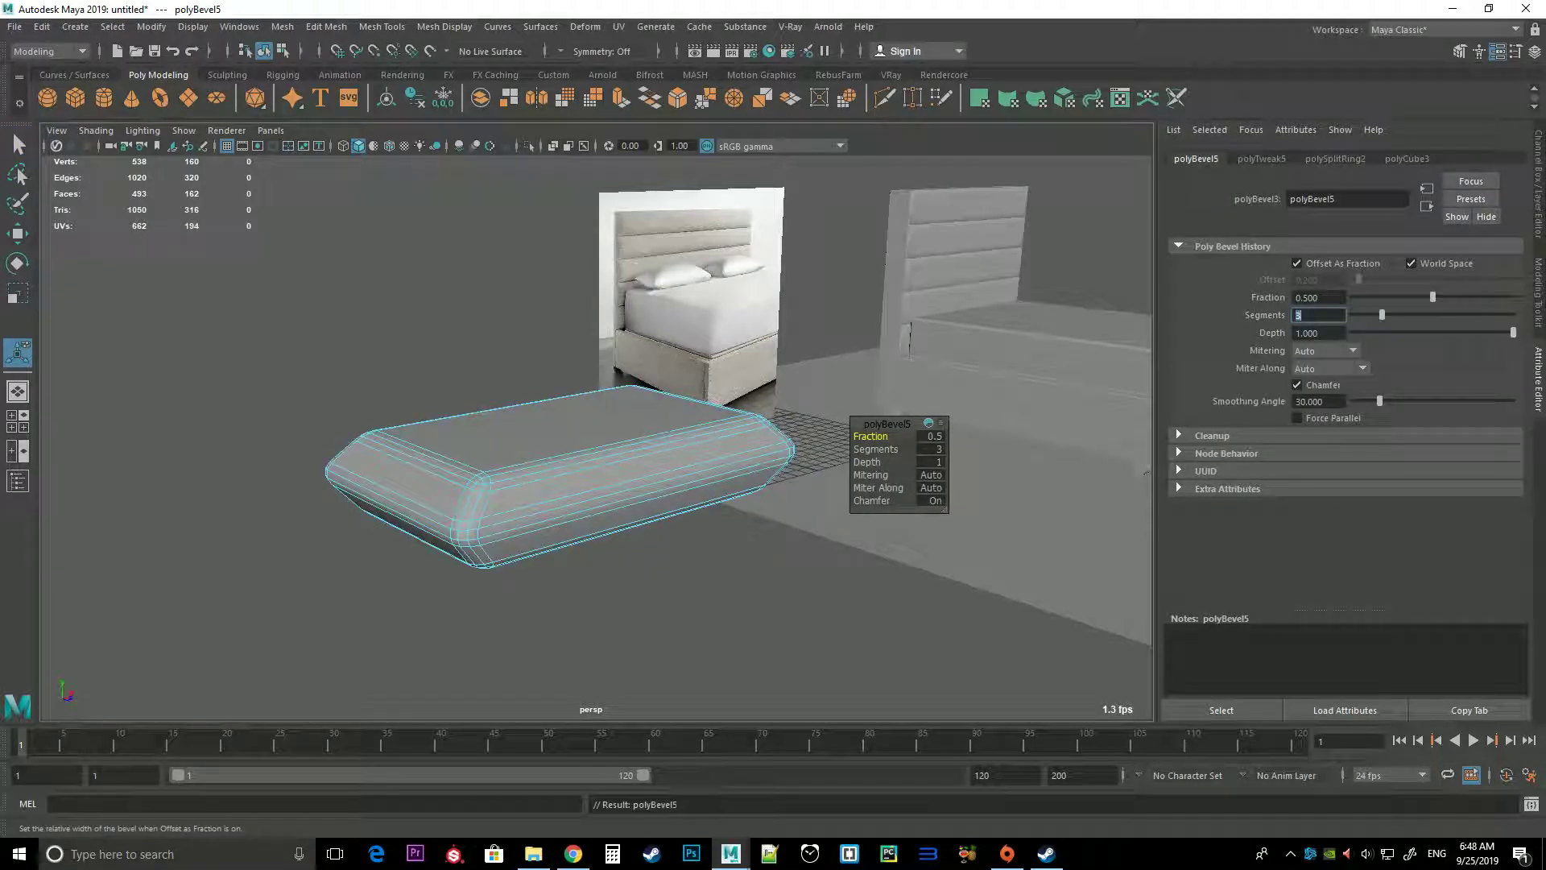
drag(1429, 297, 1476, 297)
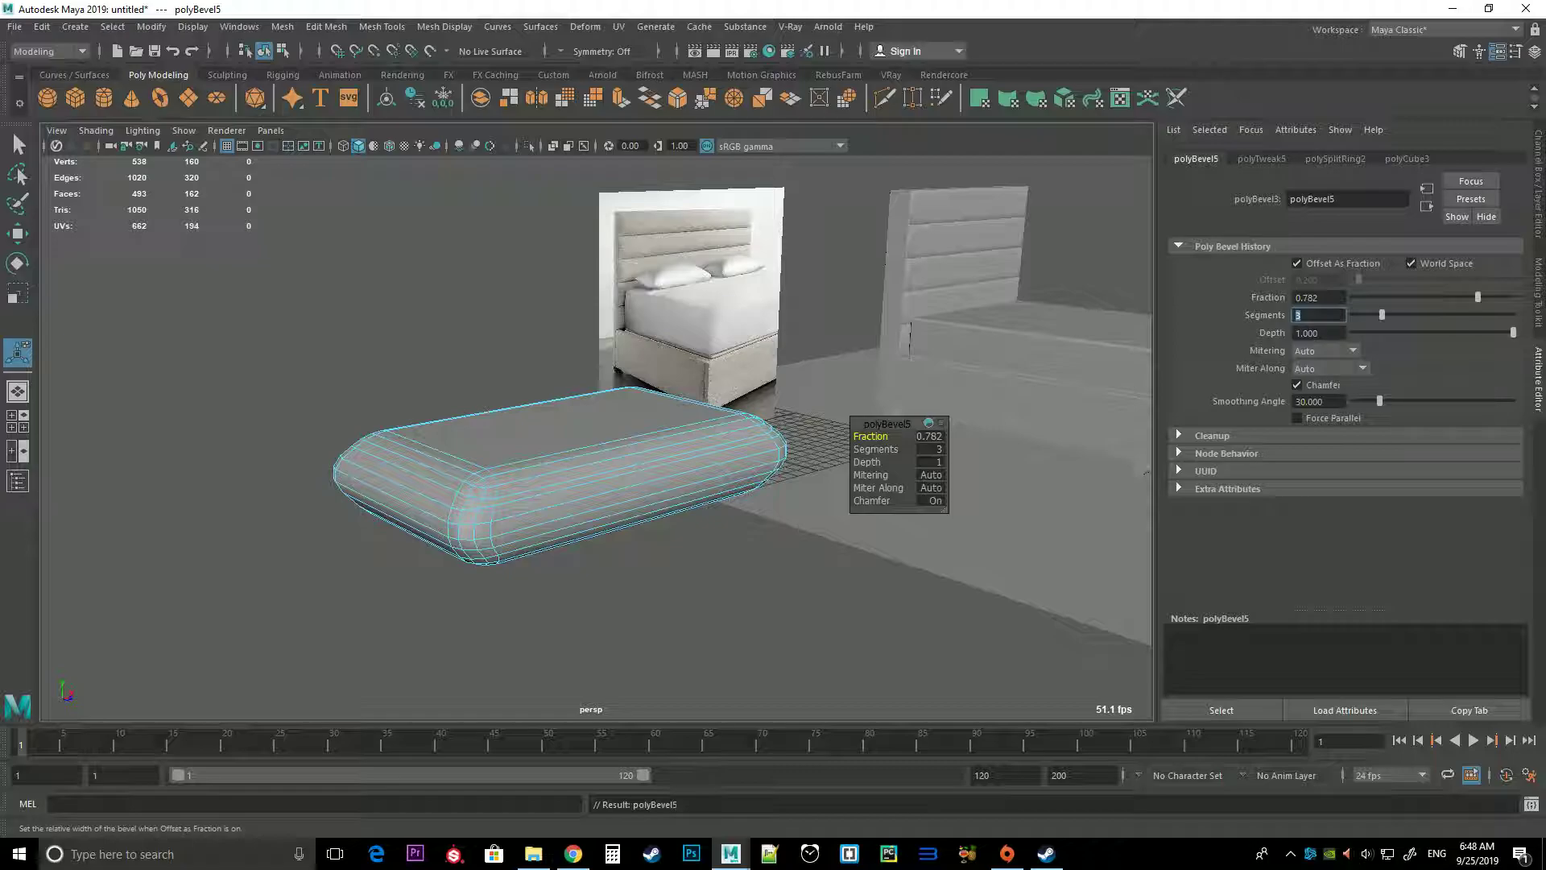
text(5)
key(Return)
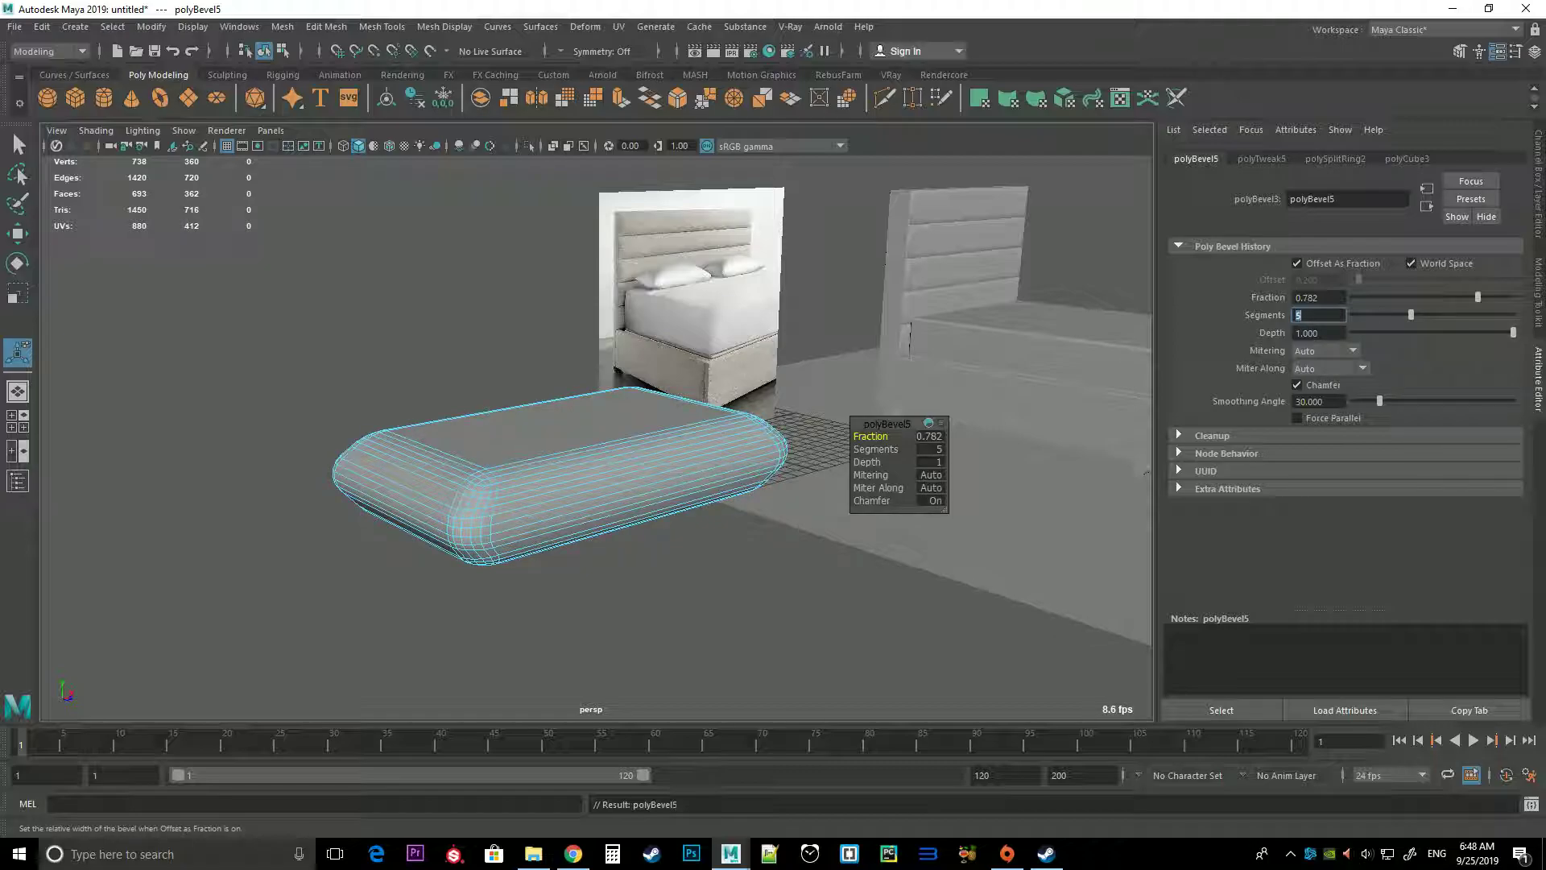
text(3)
key(Return)
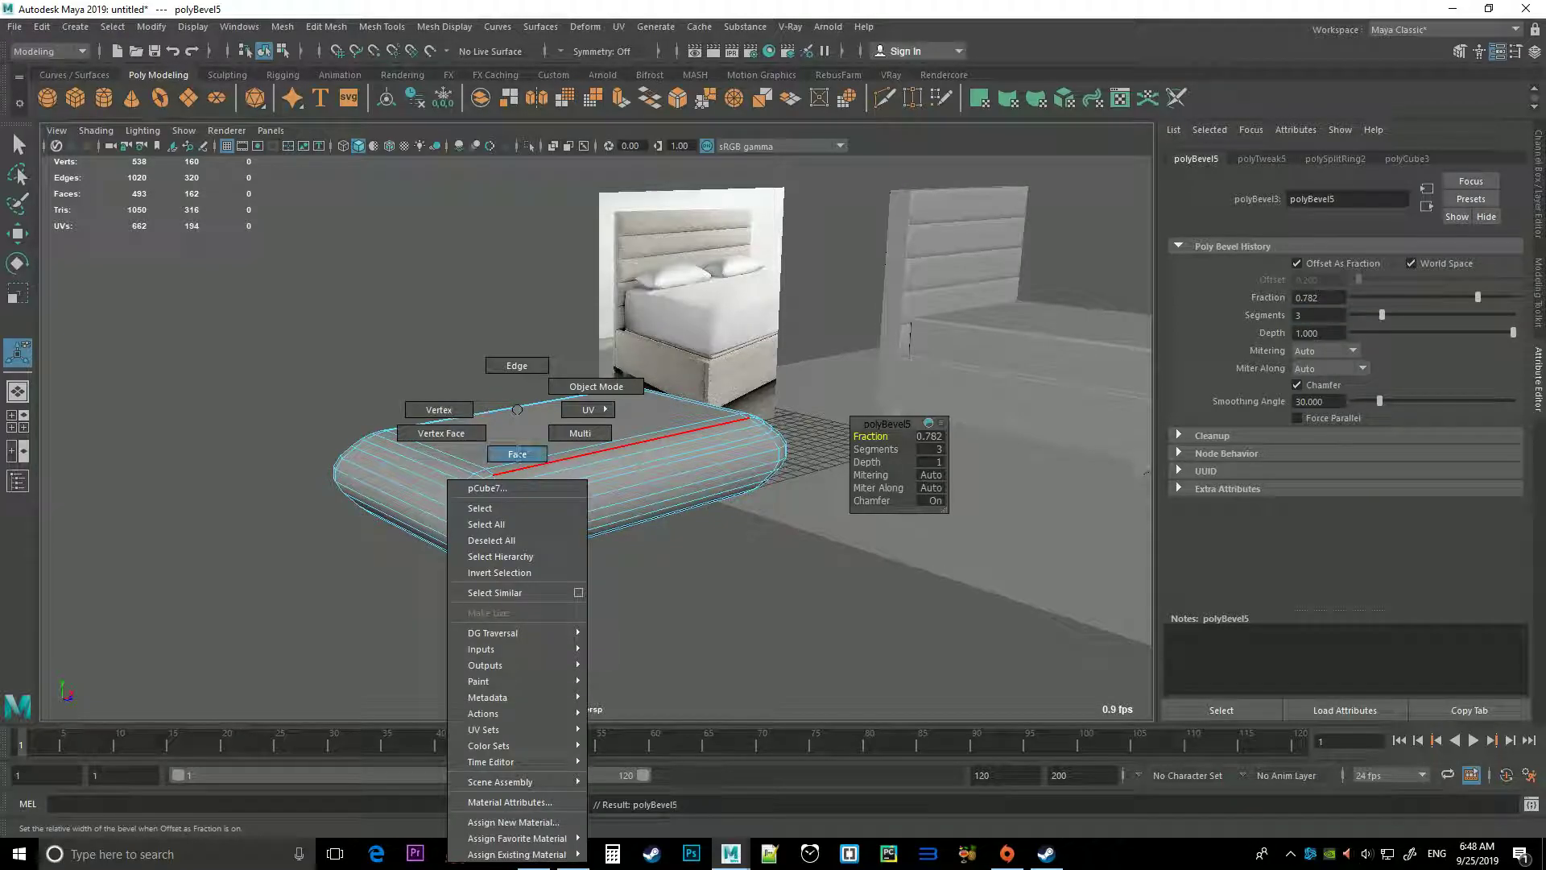
right_drag(501, 415, 510, 459)
scroll(596, 403, down, 5)
Select the cushion box and raise it up above the bed top
mouse_move(596, 403)
alt+mouse_down()
mouse_move(613, 435)
mouse_move(998, 436)
alt+mouse_up()
click(564, 451)
key(r)
key(w)
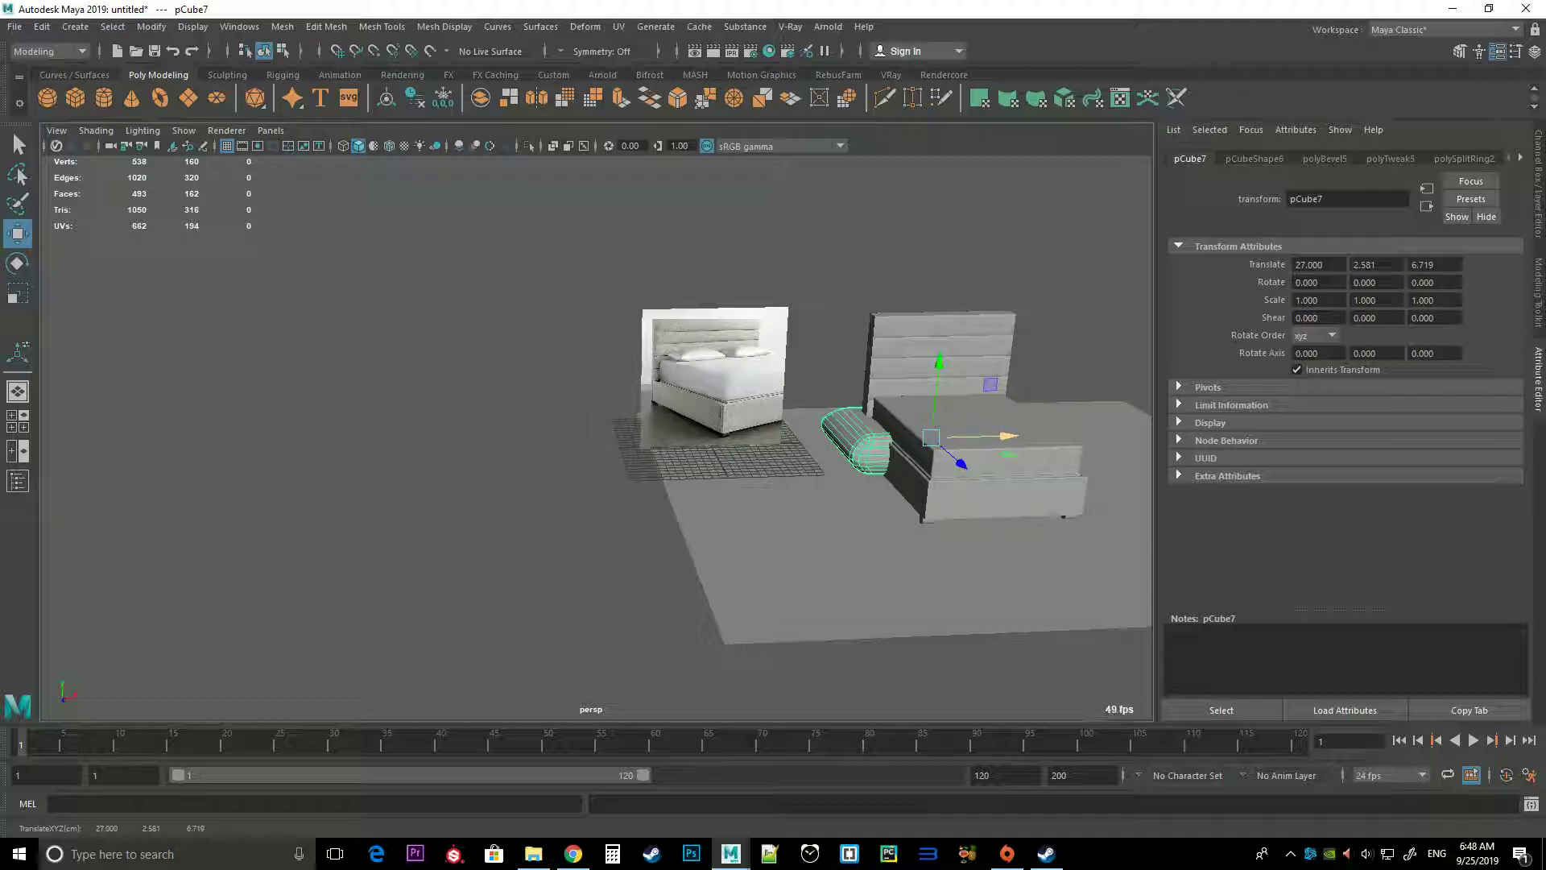
drag(938, 386, 944, 328)
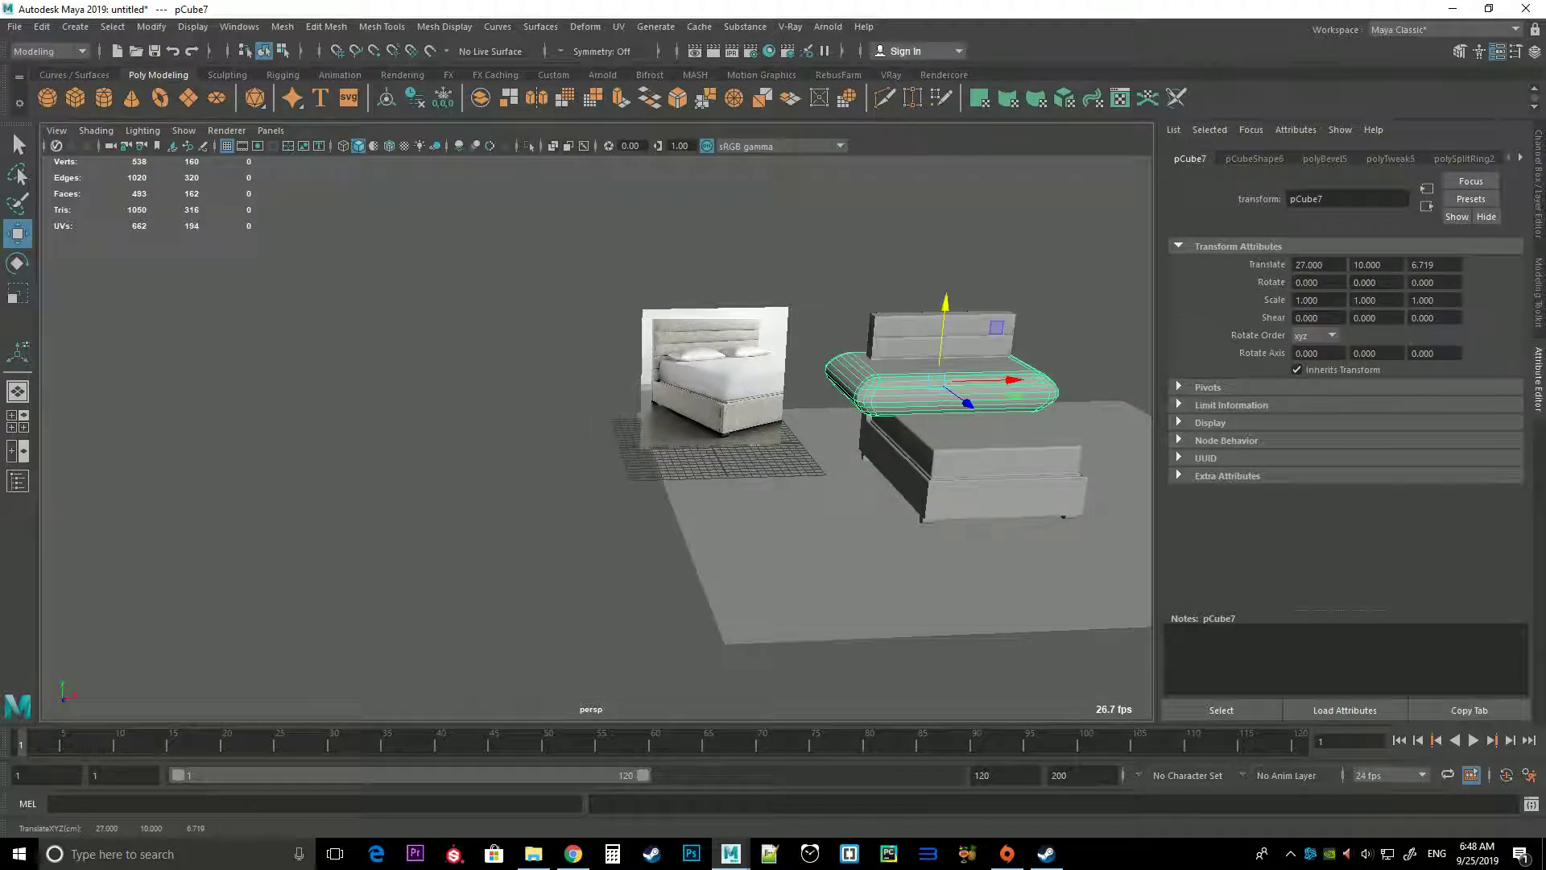
key(f)
Halve the cushion's scale to 0.5 on X, Y and Z
double_click(1306, 299)
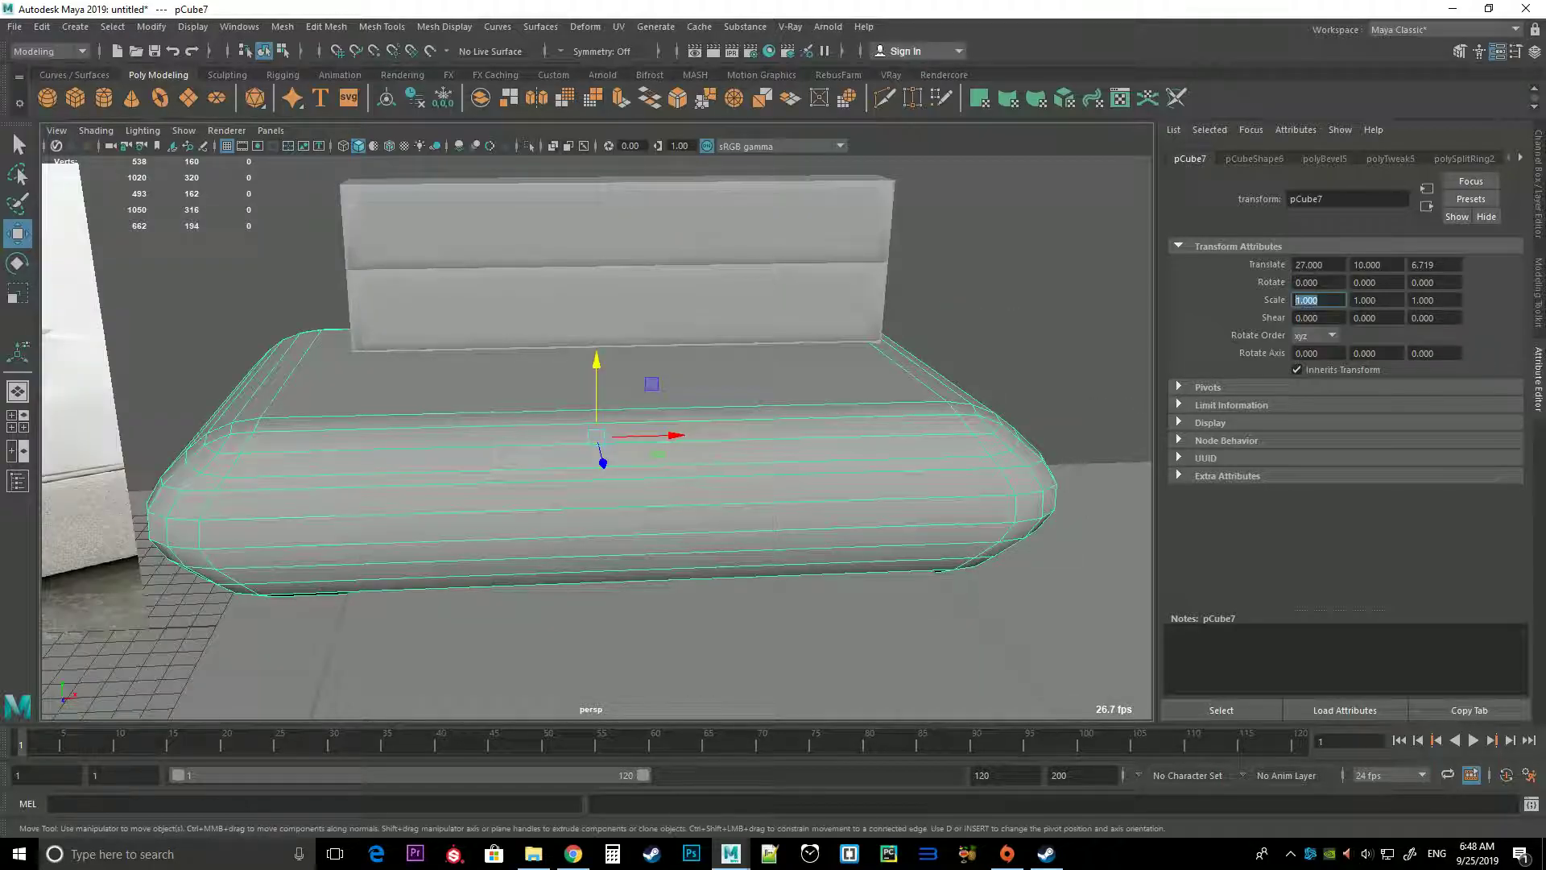
text(0.5)
key(Return)
key(Tab)
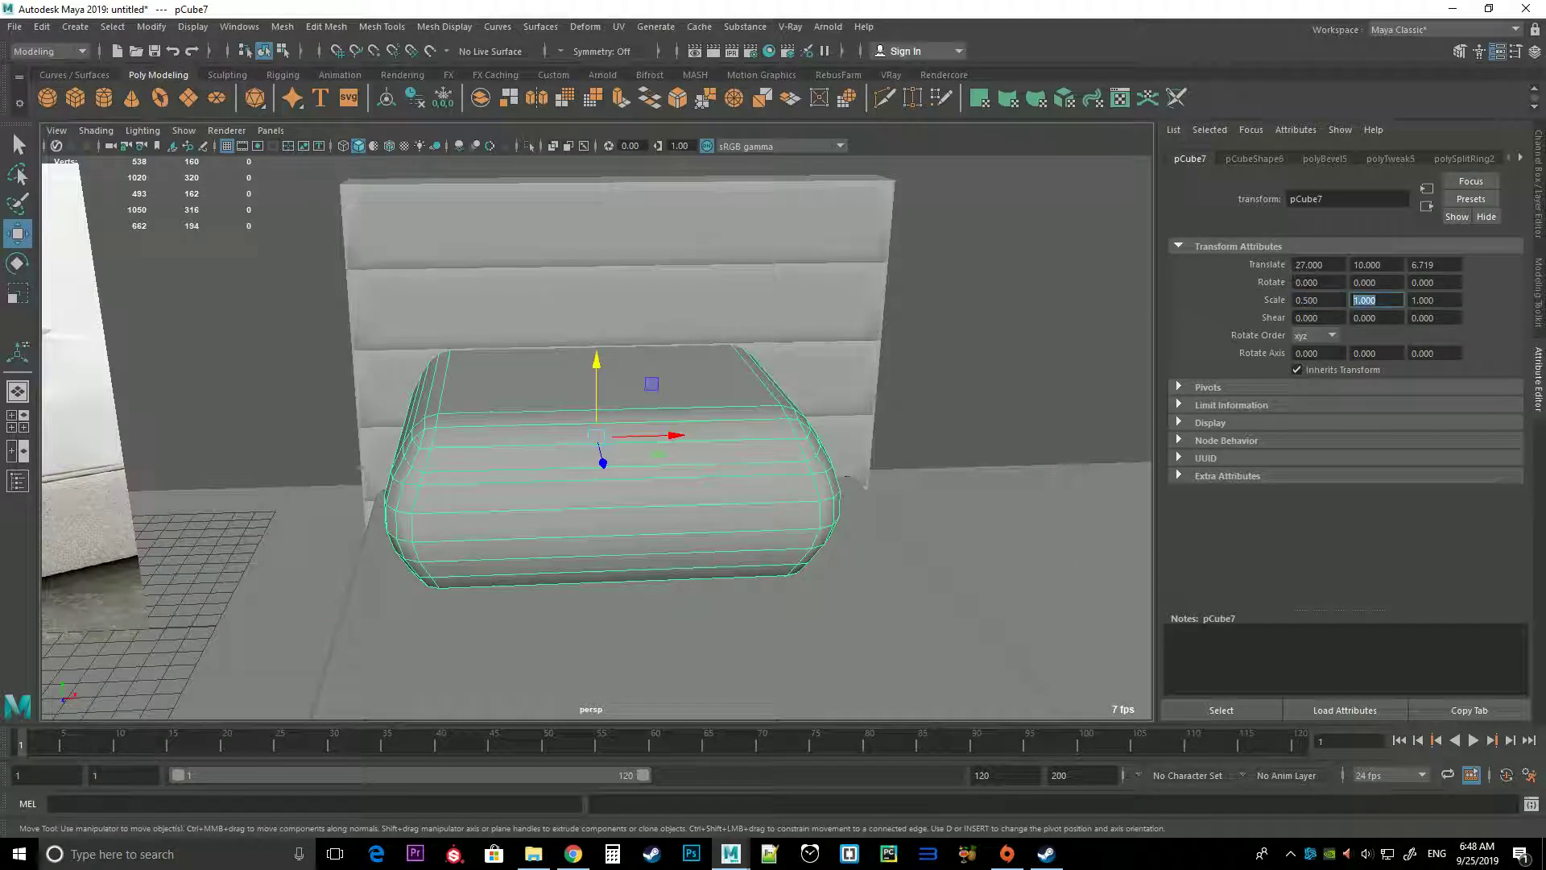
text(5)
key(Tab)
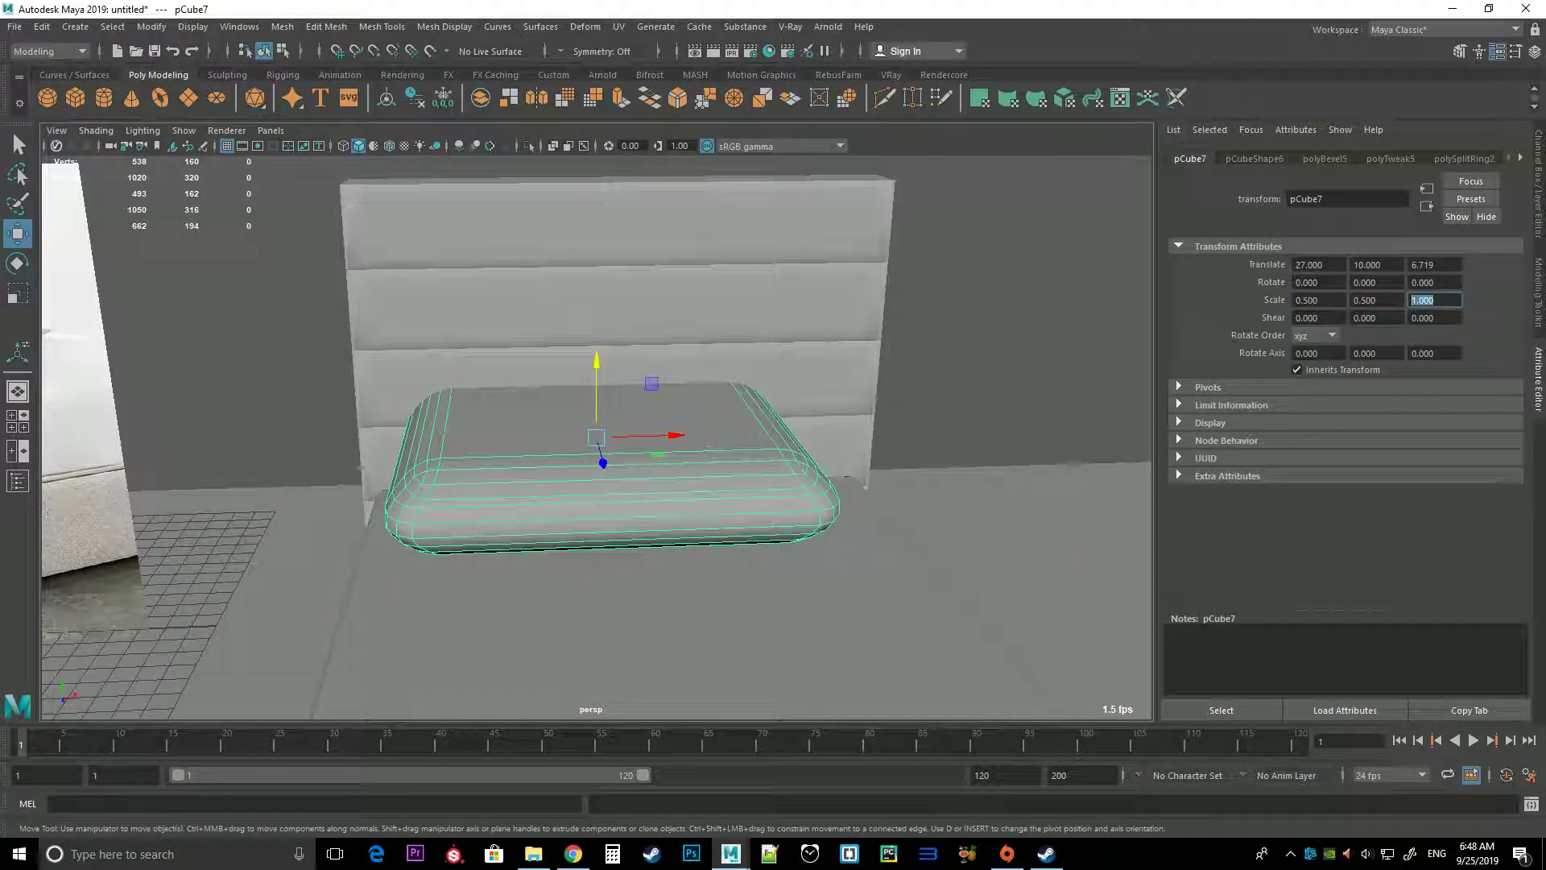
text(0.5)
key(Return)
Reduce the cushion's scale to 0.25 on all axes and lower it to Translate Y 8
mouse_move(596, 435)
alt+mouse_down()
mouse_move(725, 402)
mouse_move(684, 410)
alt+mouse_up()
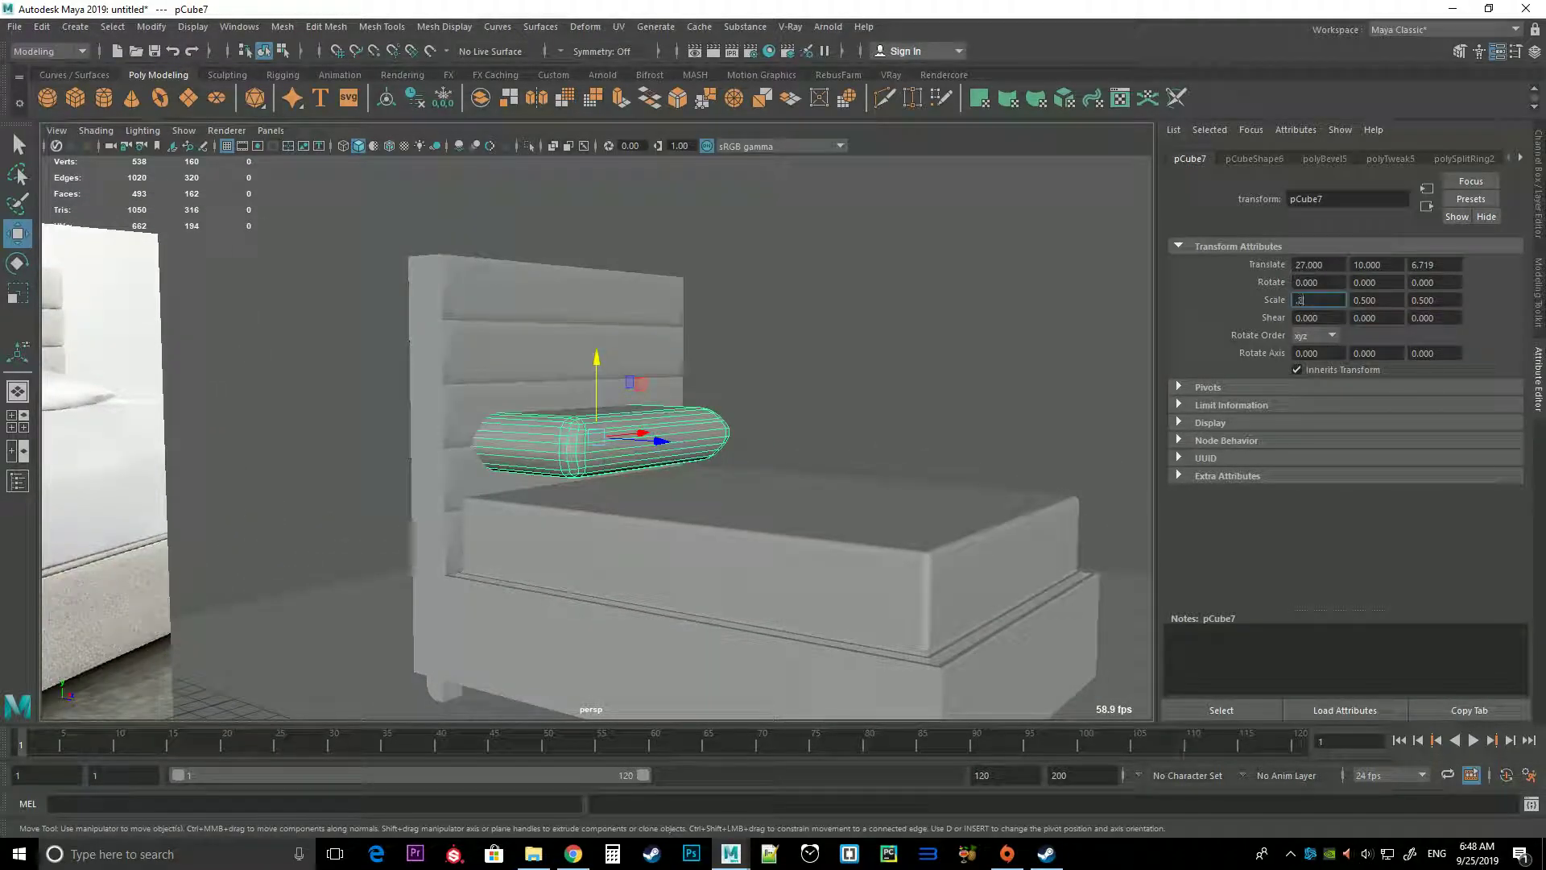
text(5)
key(Return)
key(Tab)
text(.25)
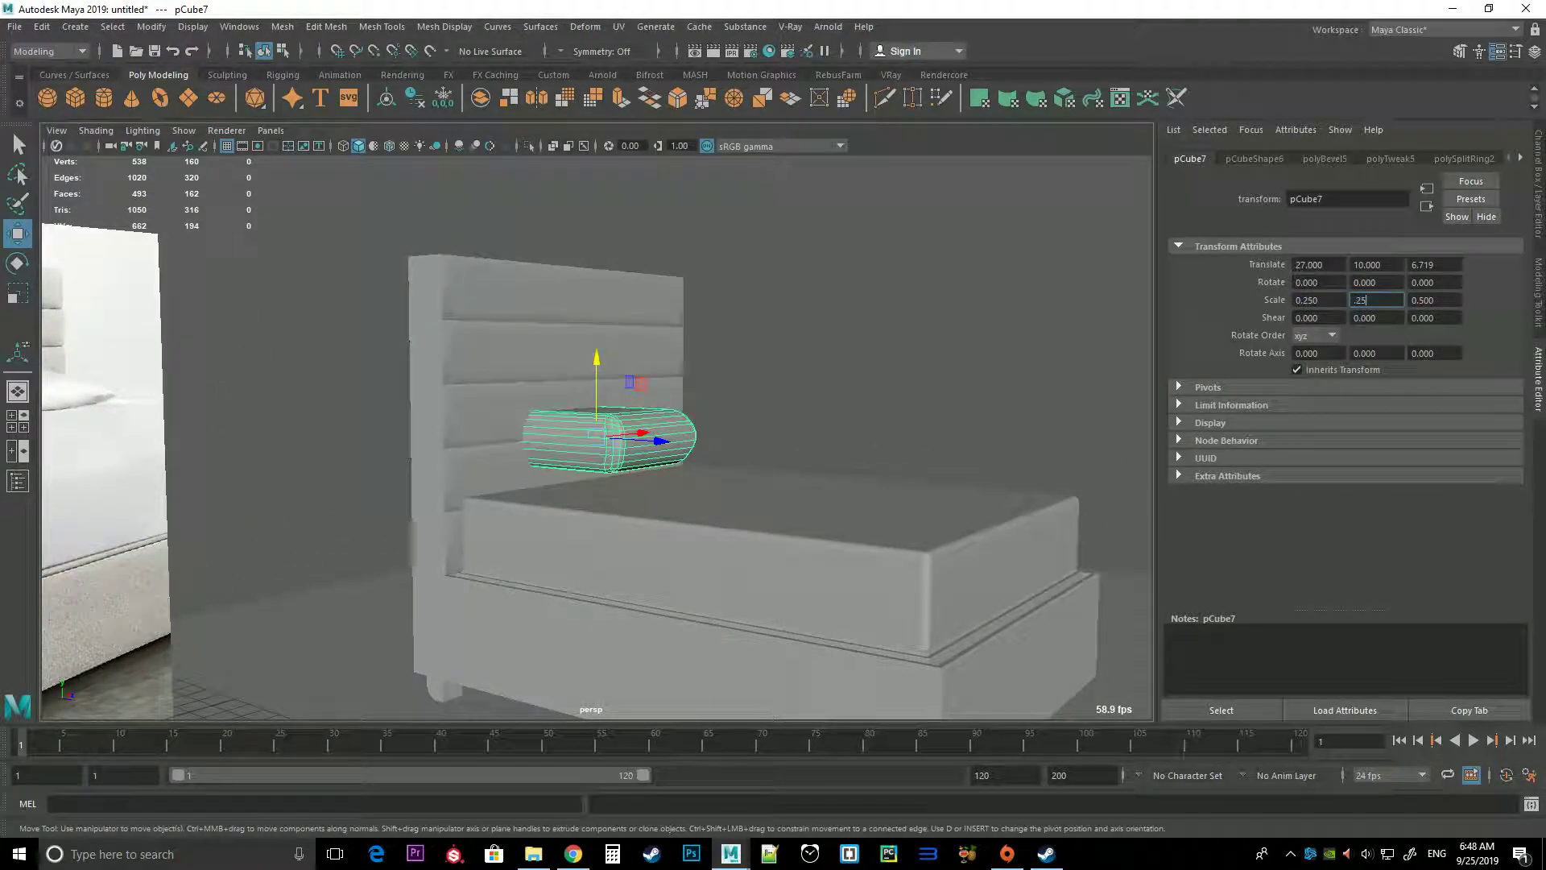
key(Return)
key(Tab)
text(5)
key(Return)
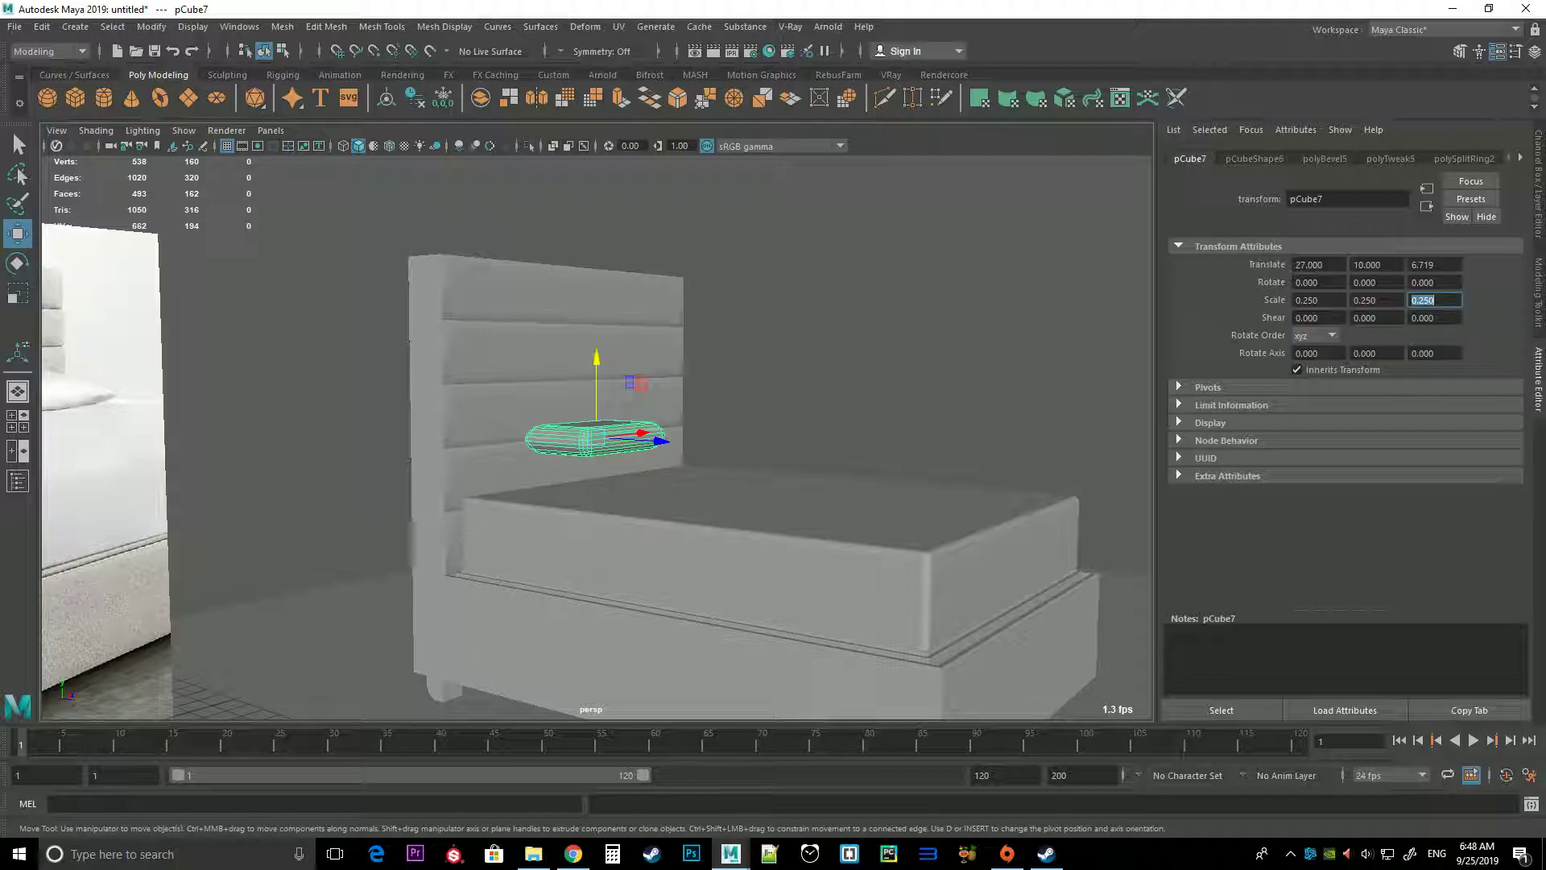
scroll(596, 435, up, 2)
mouse_move(596, 371)
mouse_down()
mouse_move(596, 411)
mouse_move(548, 515)
mouse_up()
In the top view, slide the cushion left toward the bed's left side
key(space)
key(space)
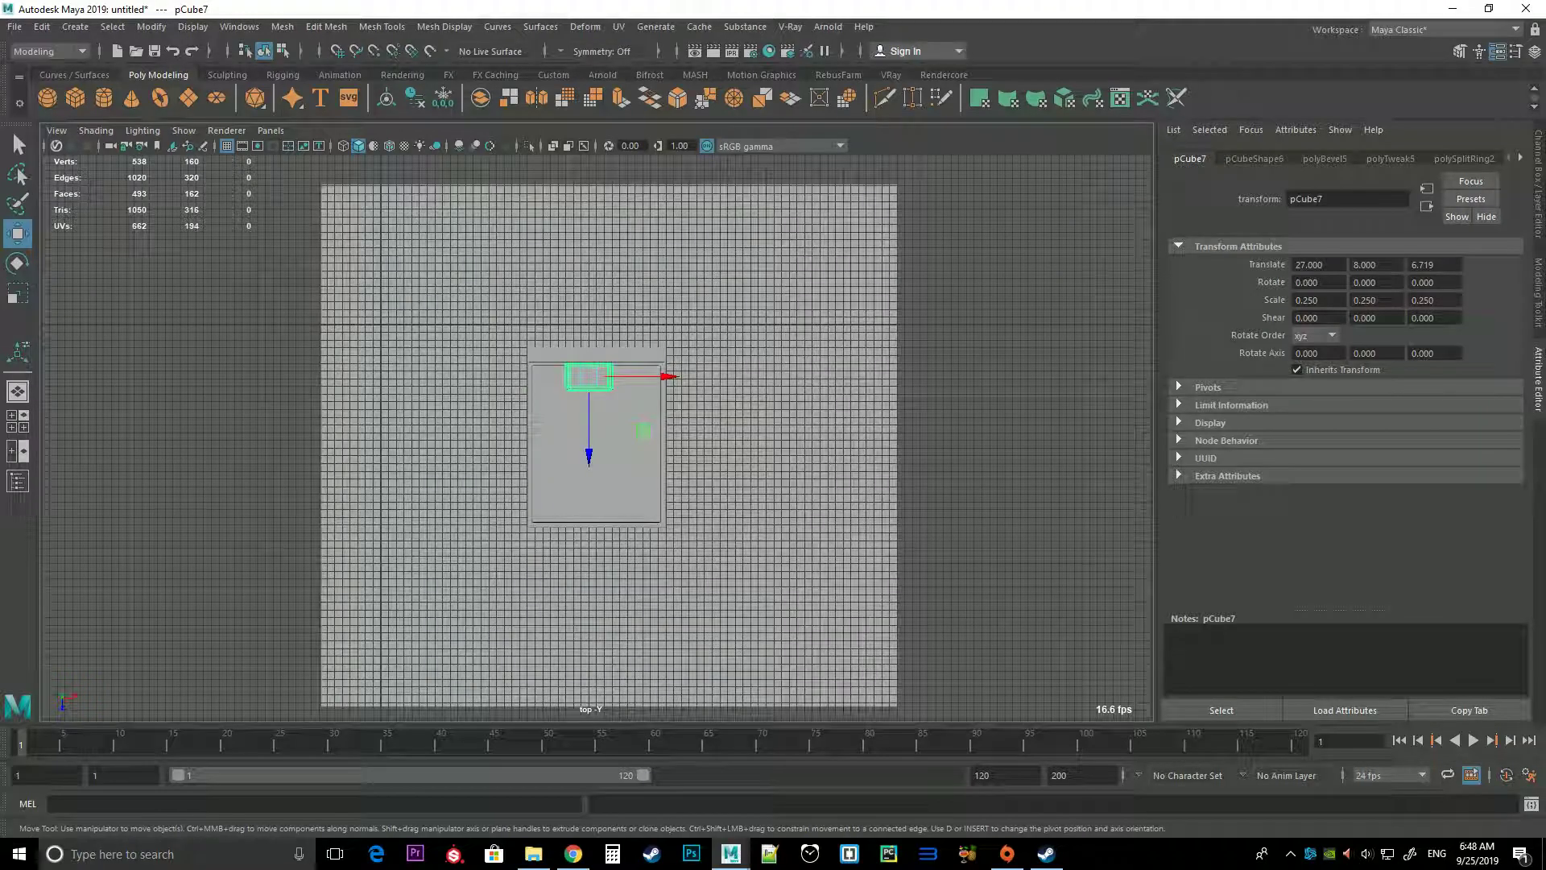
scroll(563, 355, up, 4)
scroll(562, 355, up, 1)
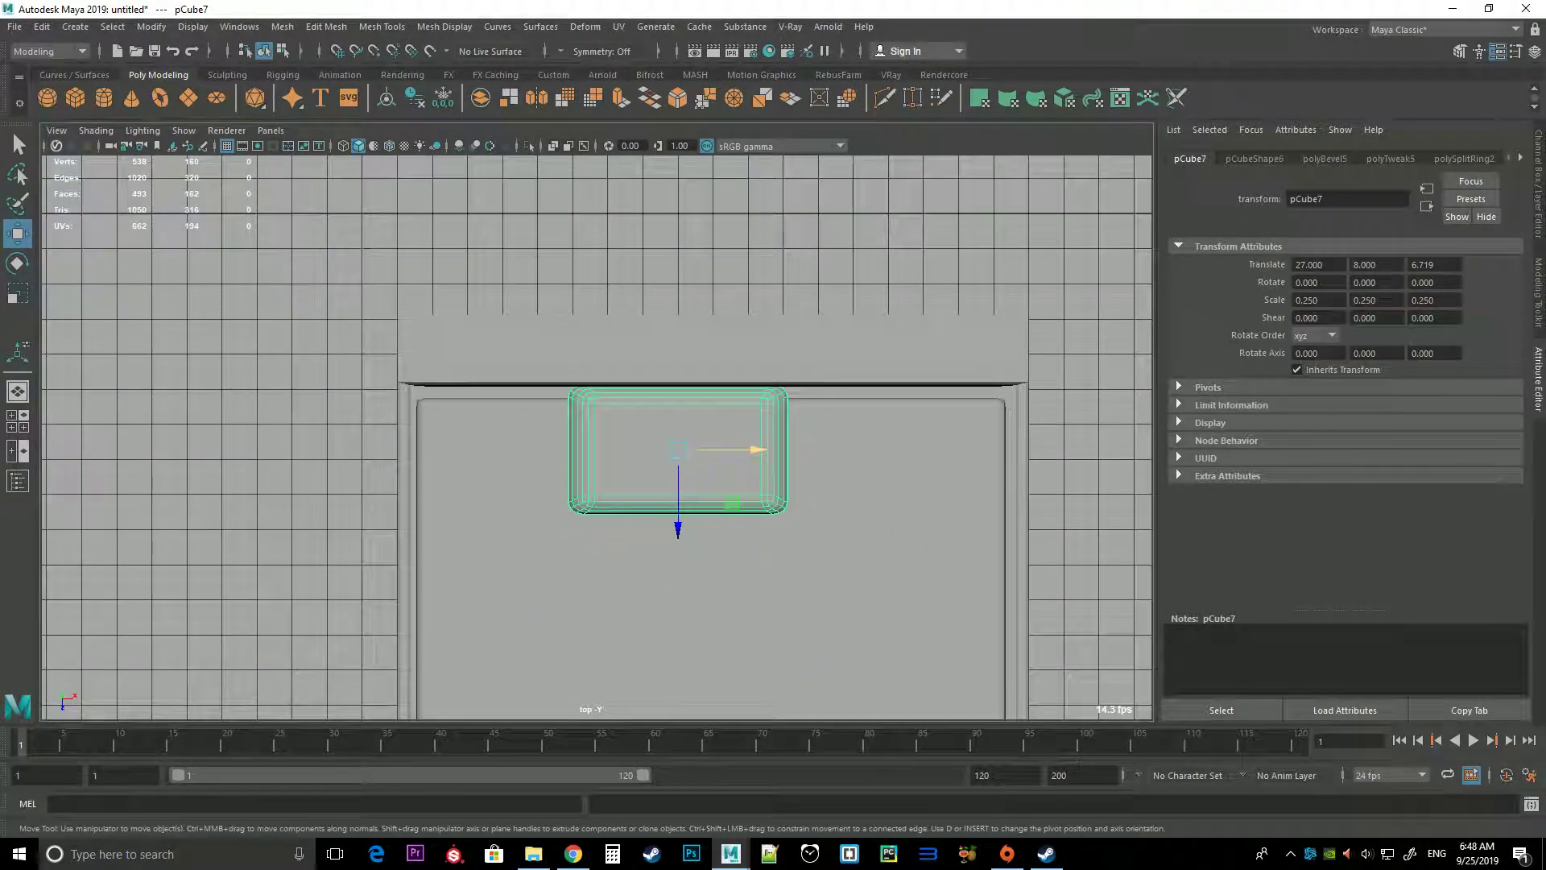
drag(725, 449, 592, 449)
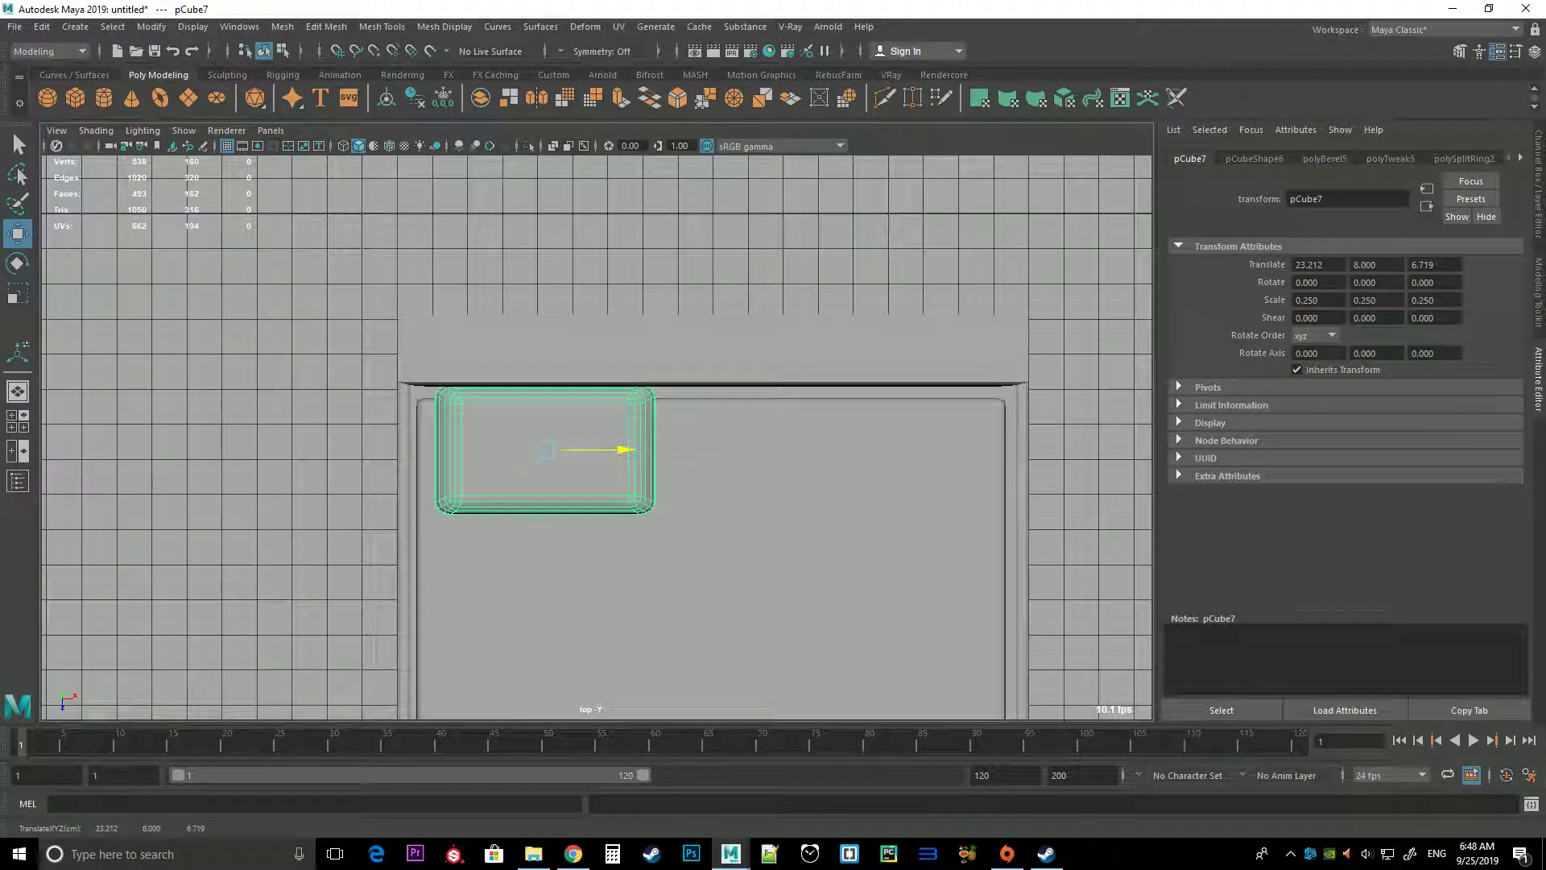
scroll(564, 449, down, 3)
key(space)
key(space)
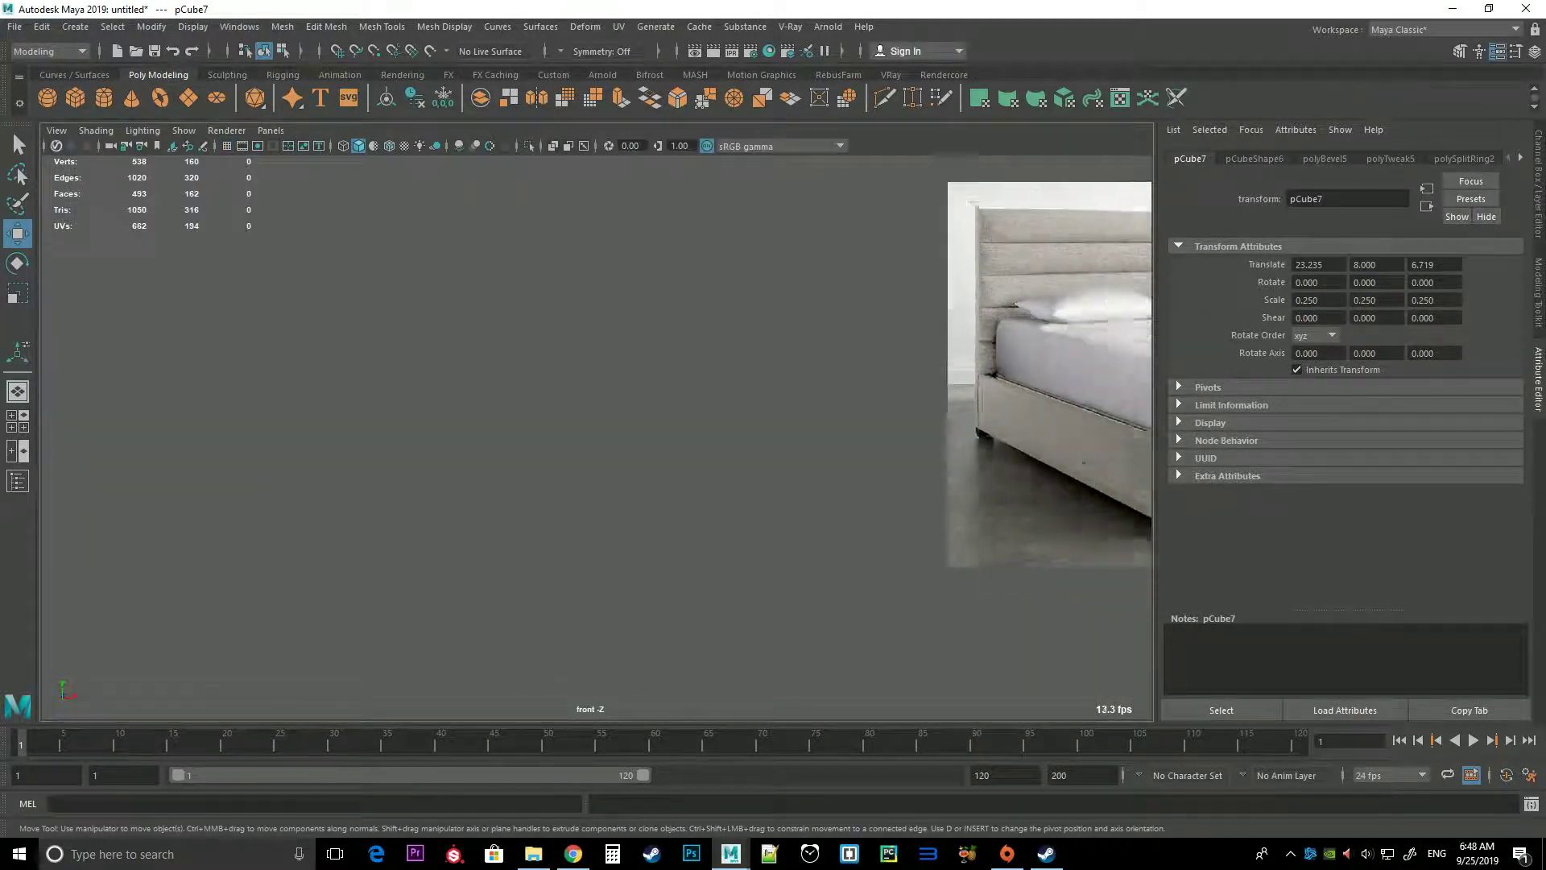
key(space)
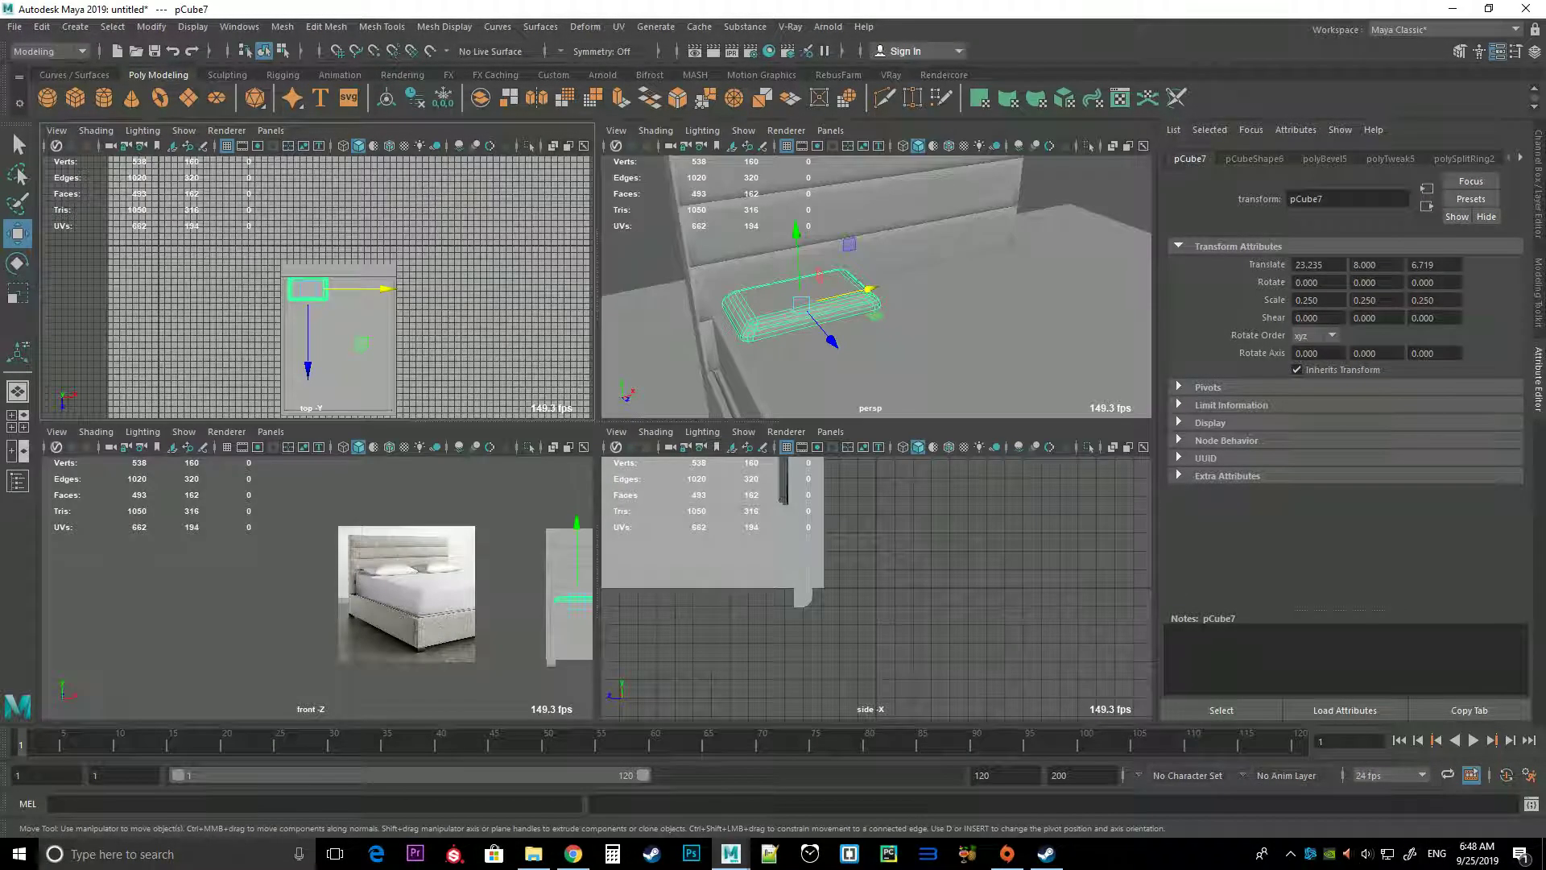
key(space)
scroll(606, 433, up, 2)
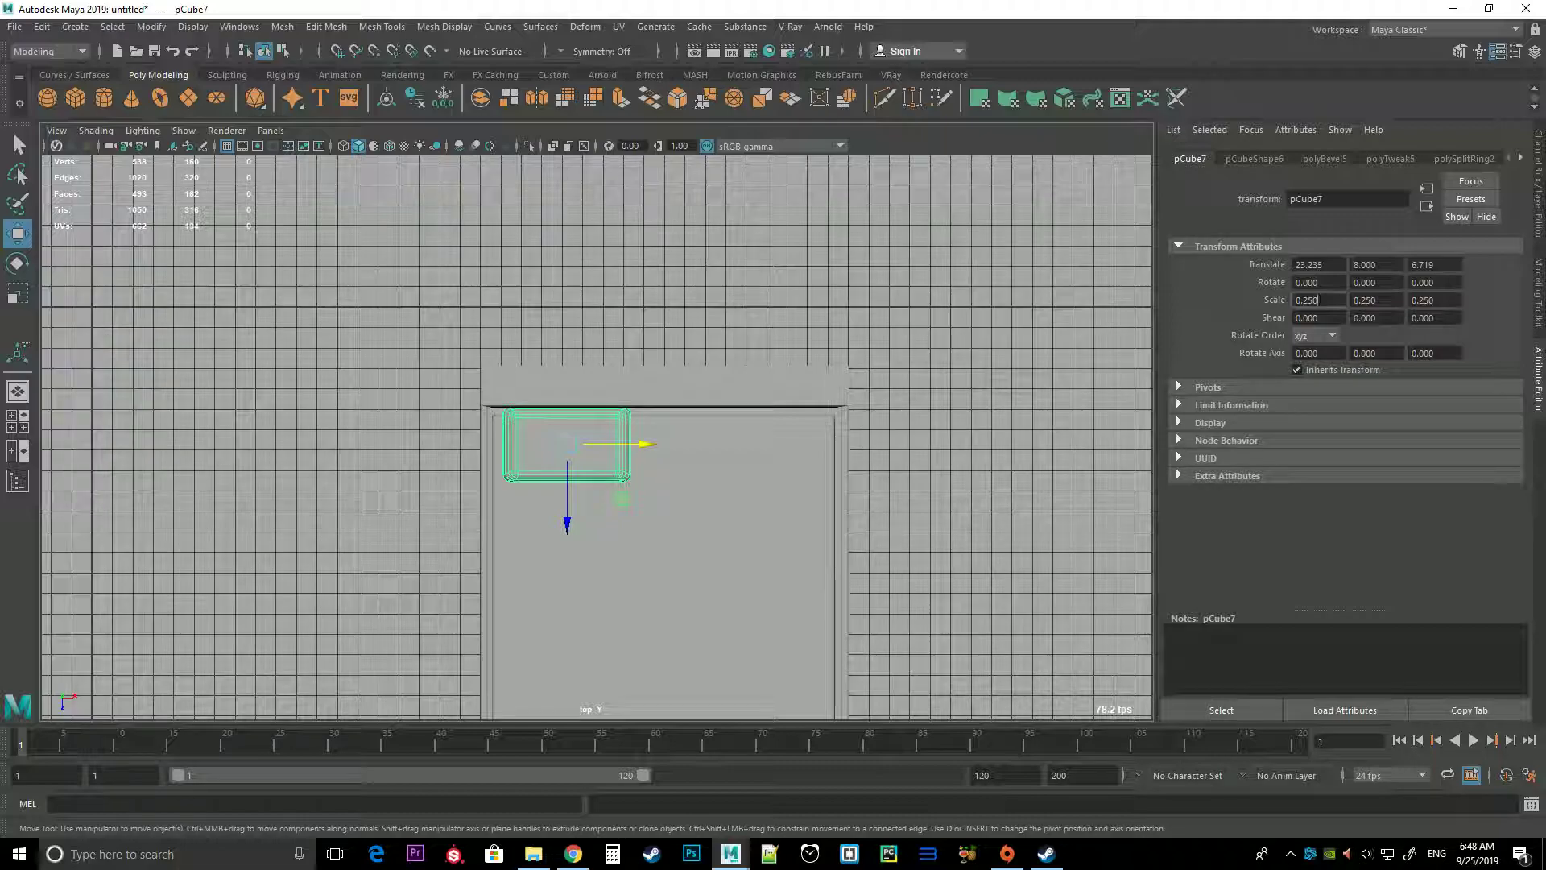
text(.3)
text(0.300)
Scale the cushion to about 0.3 per axis and place it in the headboard's left corner
key(Return)
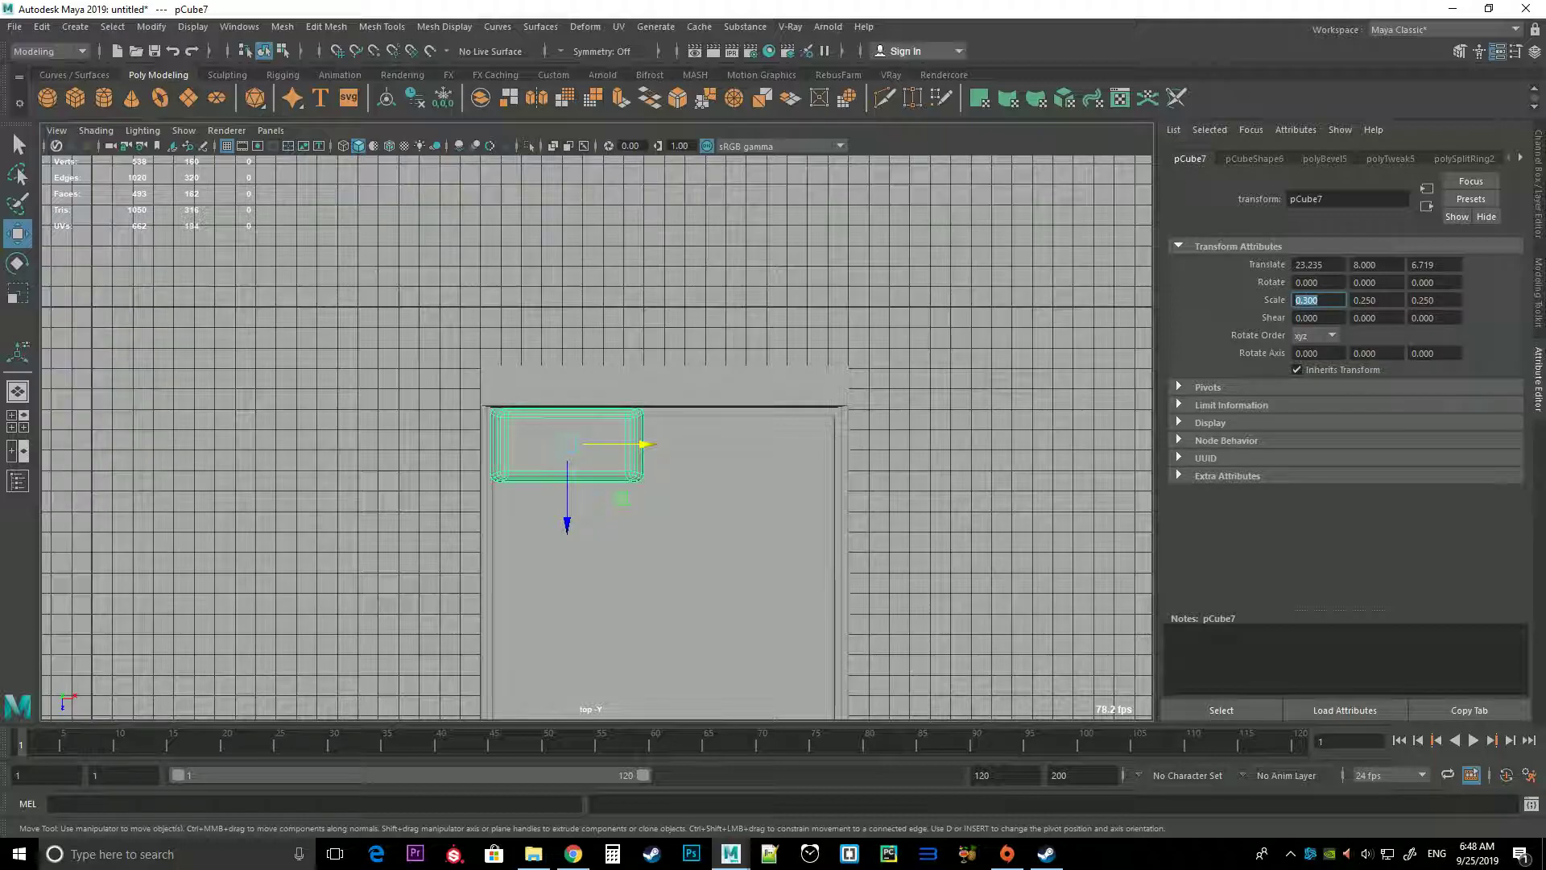
key(Tab)
text(.35)
key(Return)
key(Tab)
text(.3)
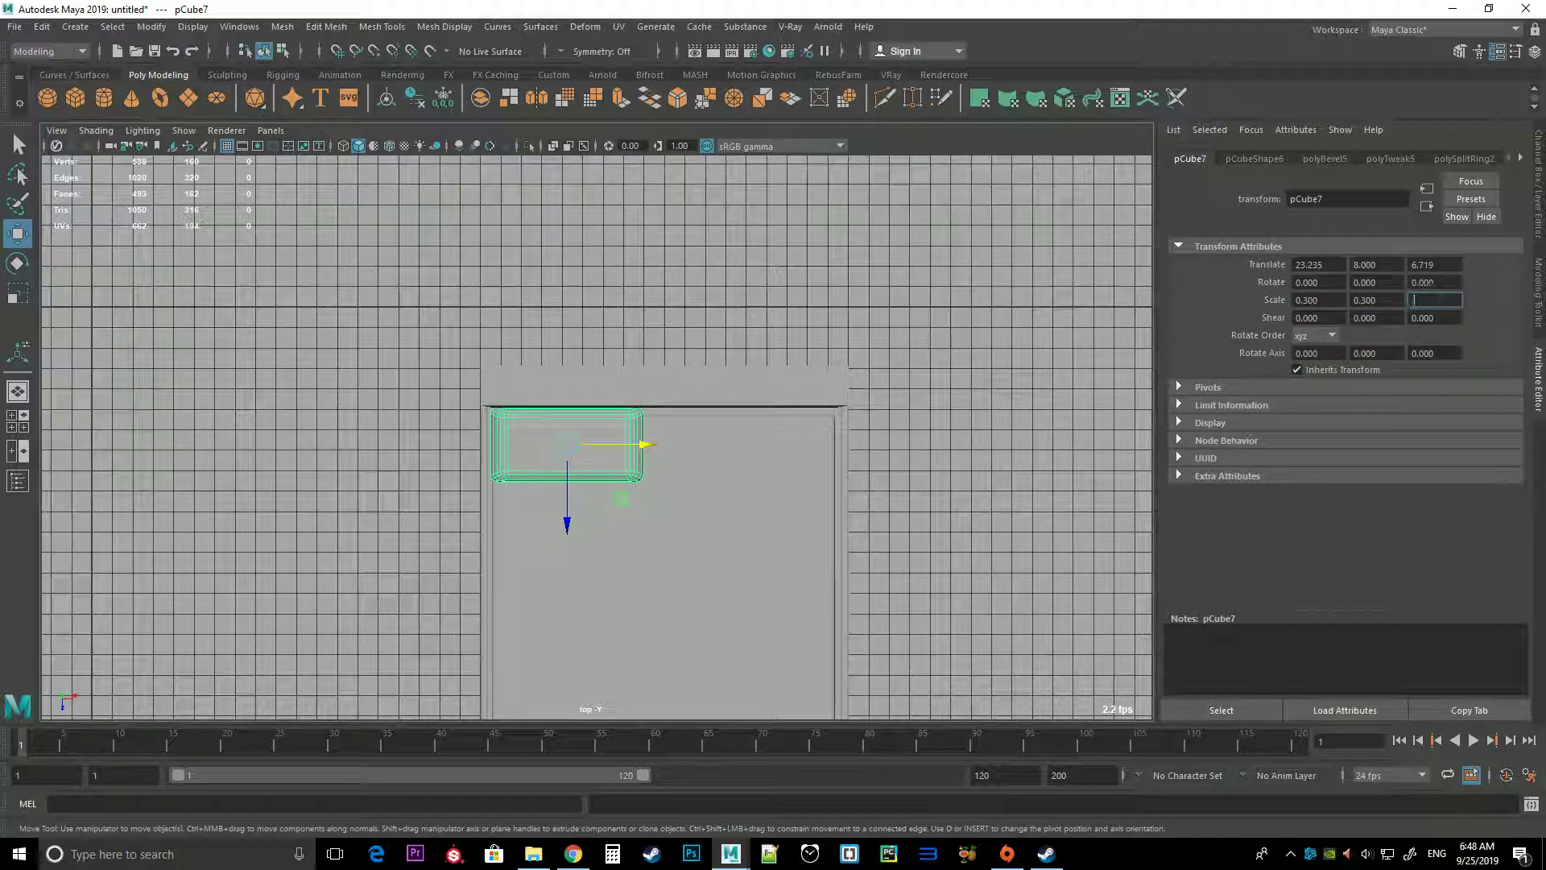
key(Return)
scroll(597, 438, up, 1)
scroll(597, 439, up, 1)
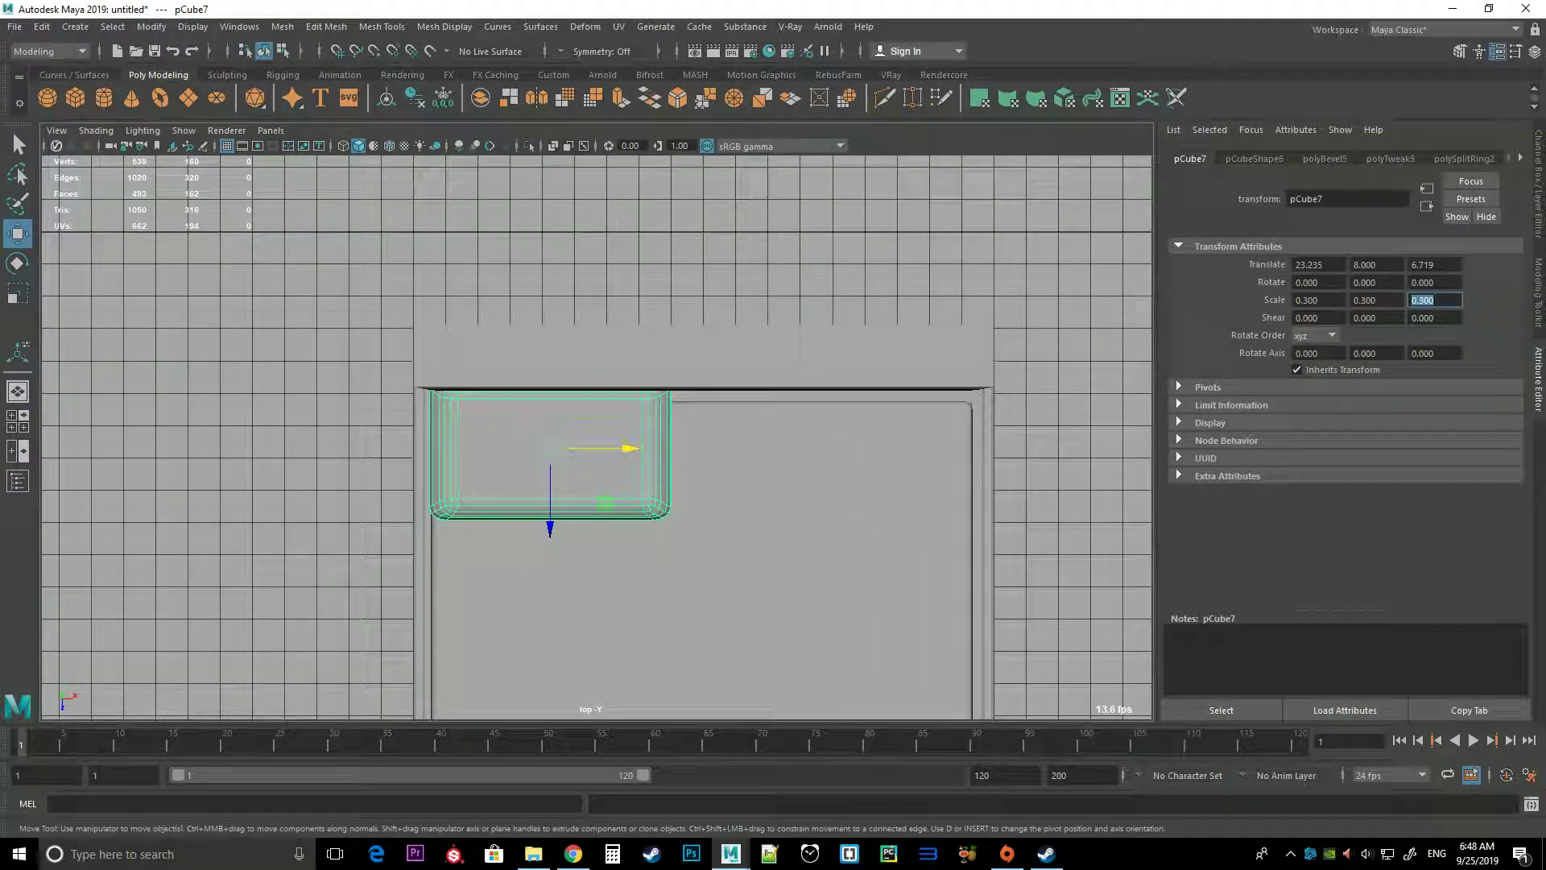
mouse_move(550, 449)
mouse_down()
mouse_move(558, 474)
mouse_move(894, 474)
mouse_up()
Duplicate the cushion as a second pillow, pCube8, with X scale 0.33
key(ctrl+d)
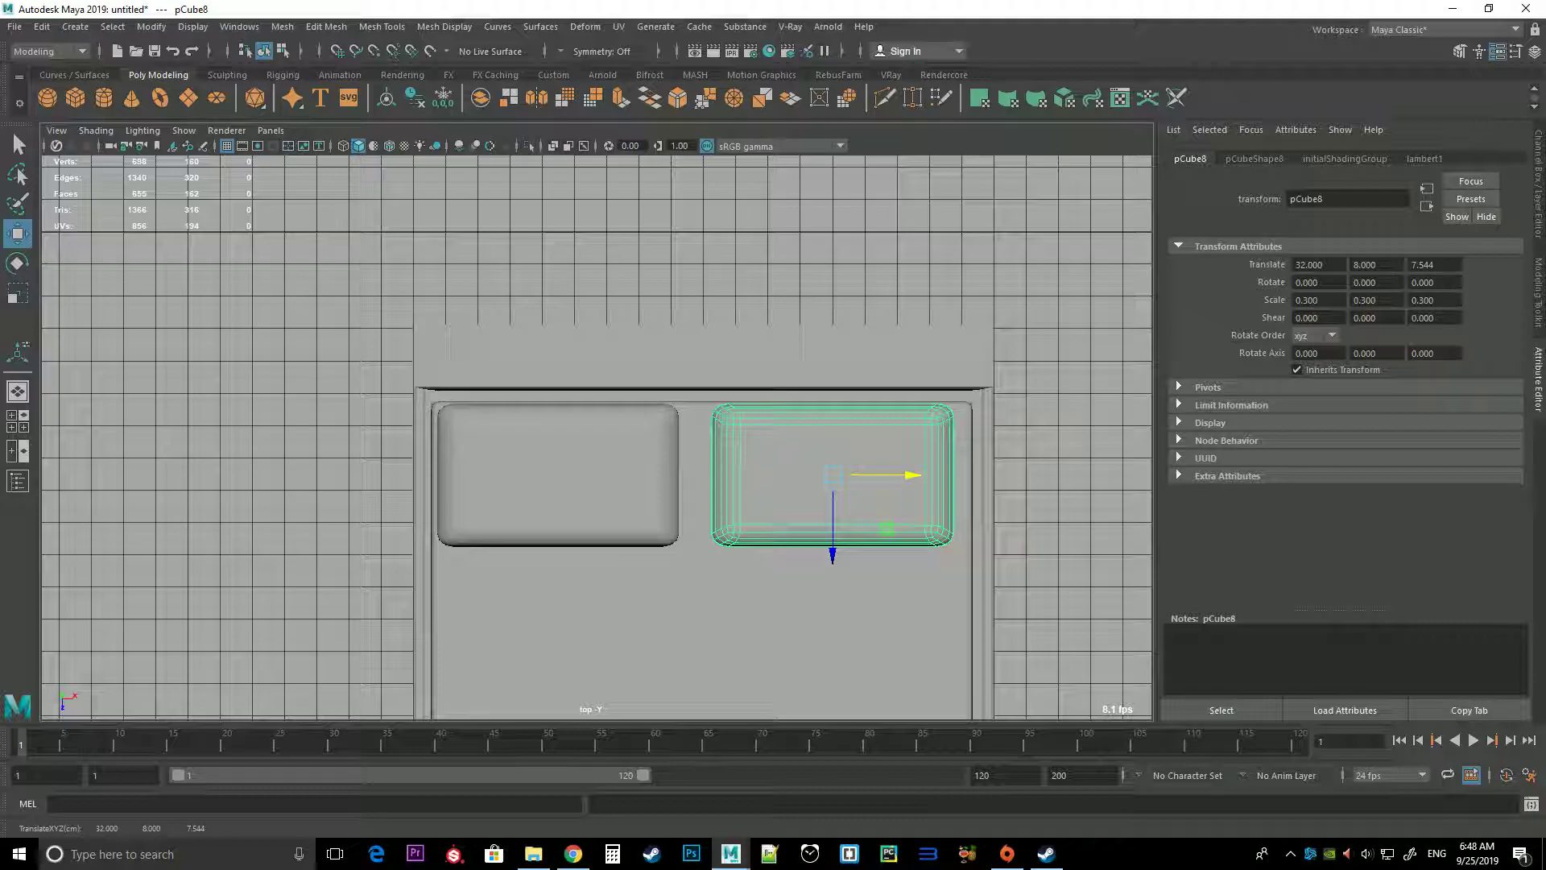
click(1319, 300)
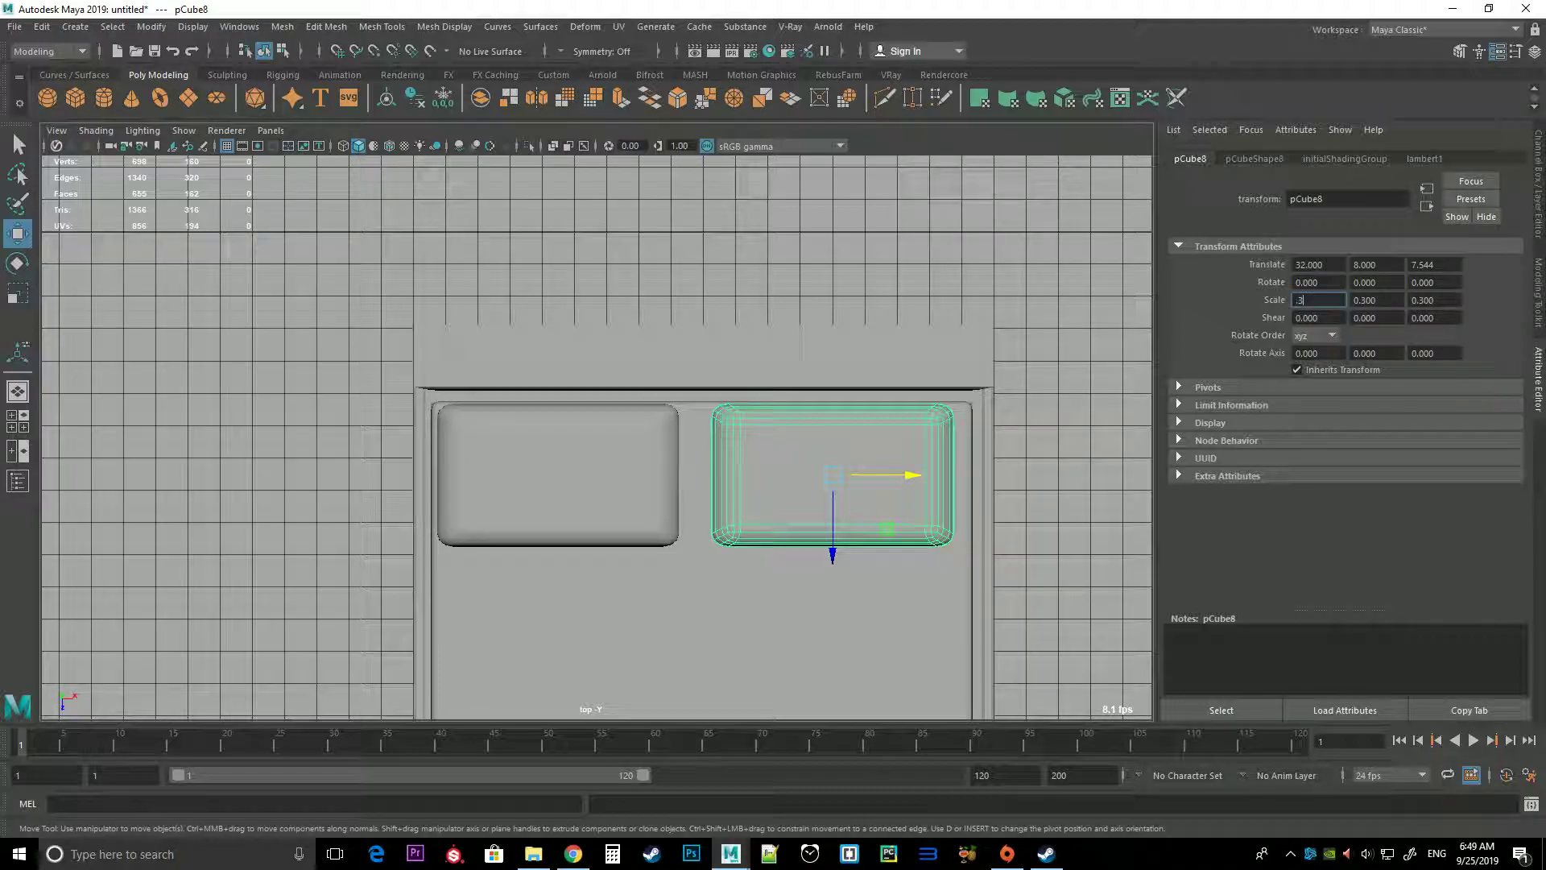
text(2)
key(Return)
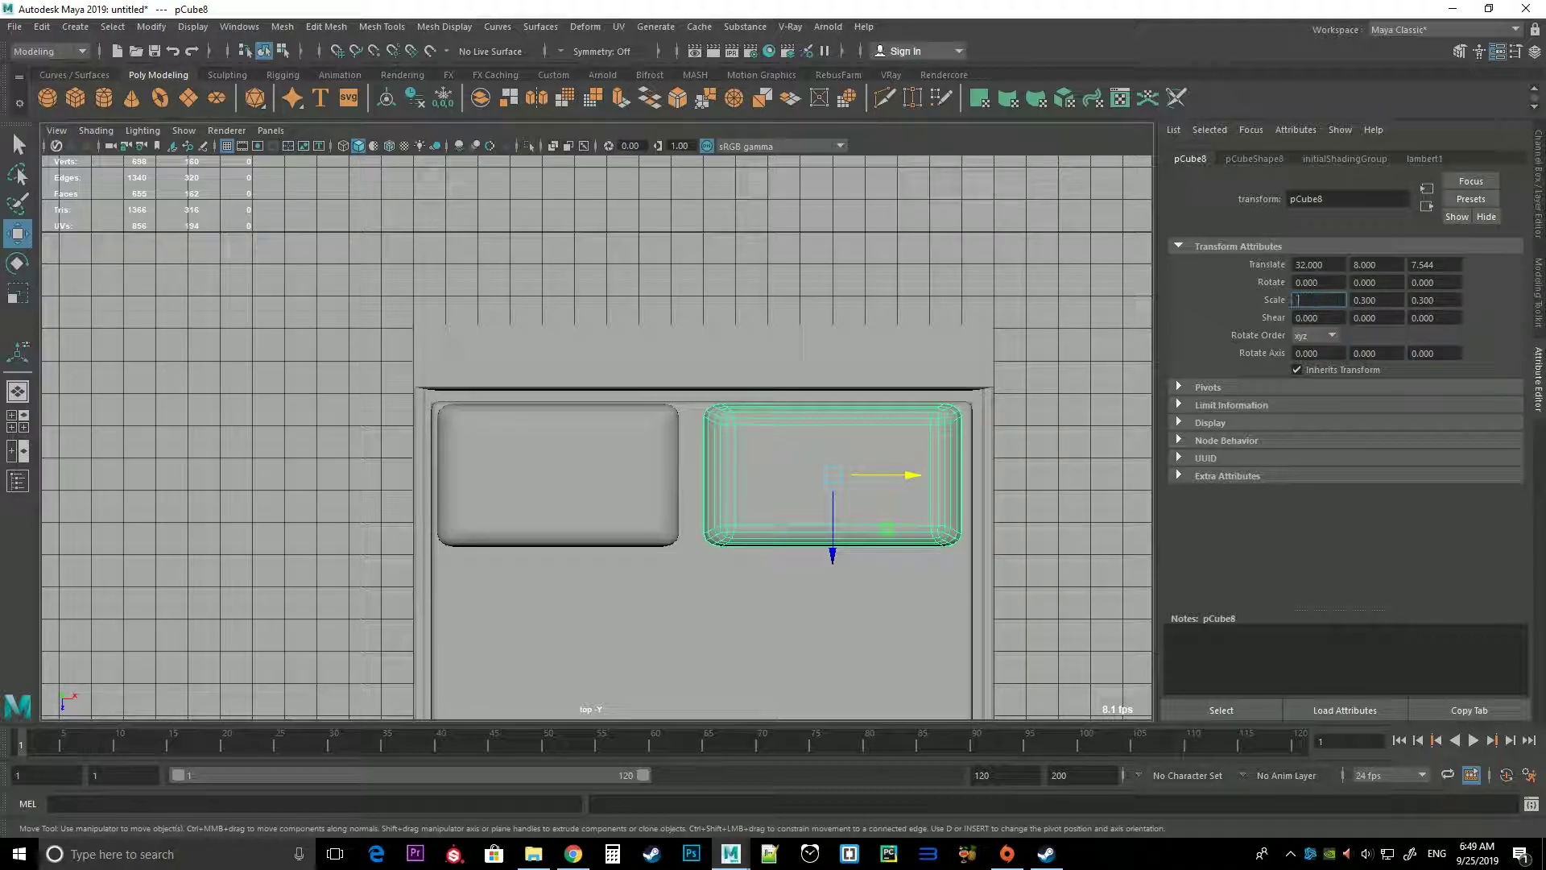
text(3)
key(Return)
Set the left pillow's X scale to 0.33 and slide it against the right pillow
click(557, 475)
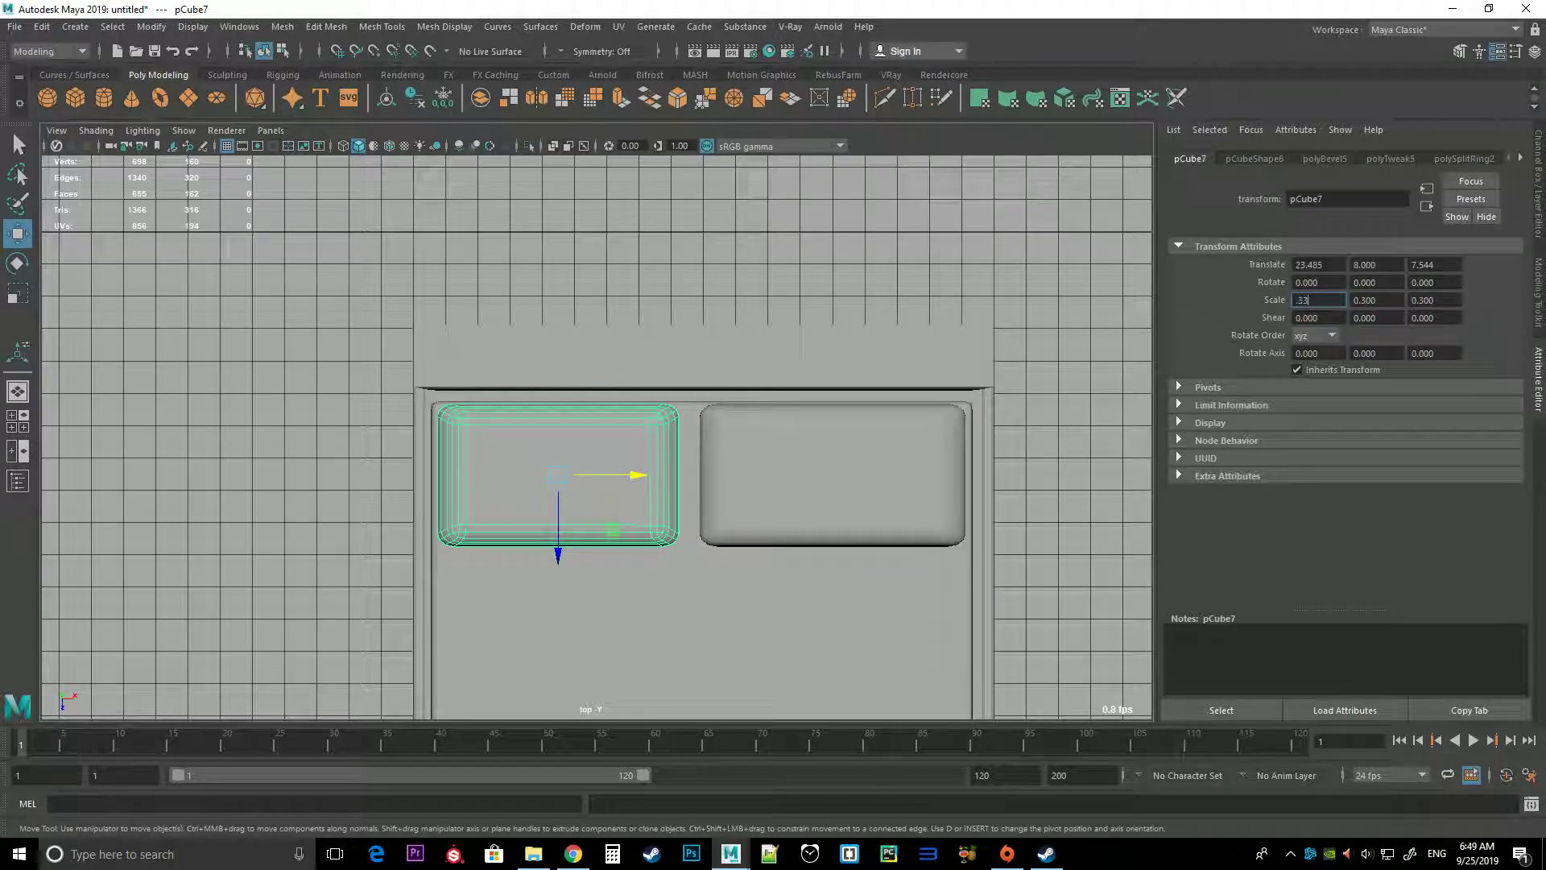
key(Return)
click(558, 476)
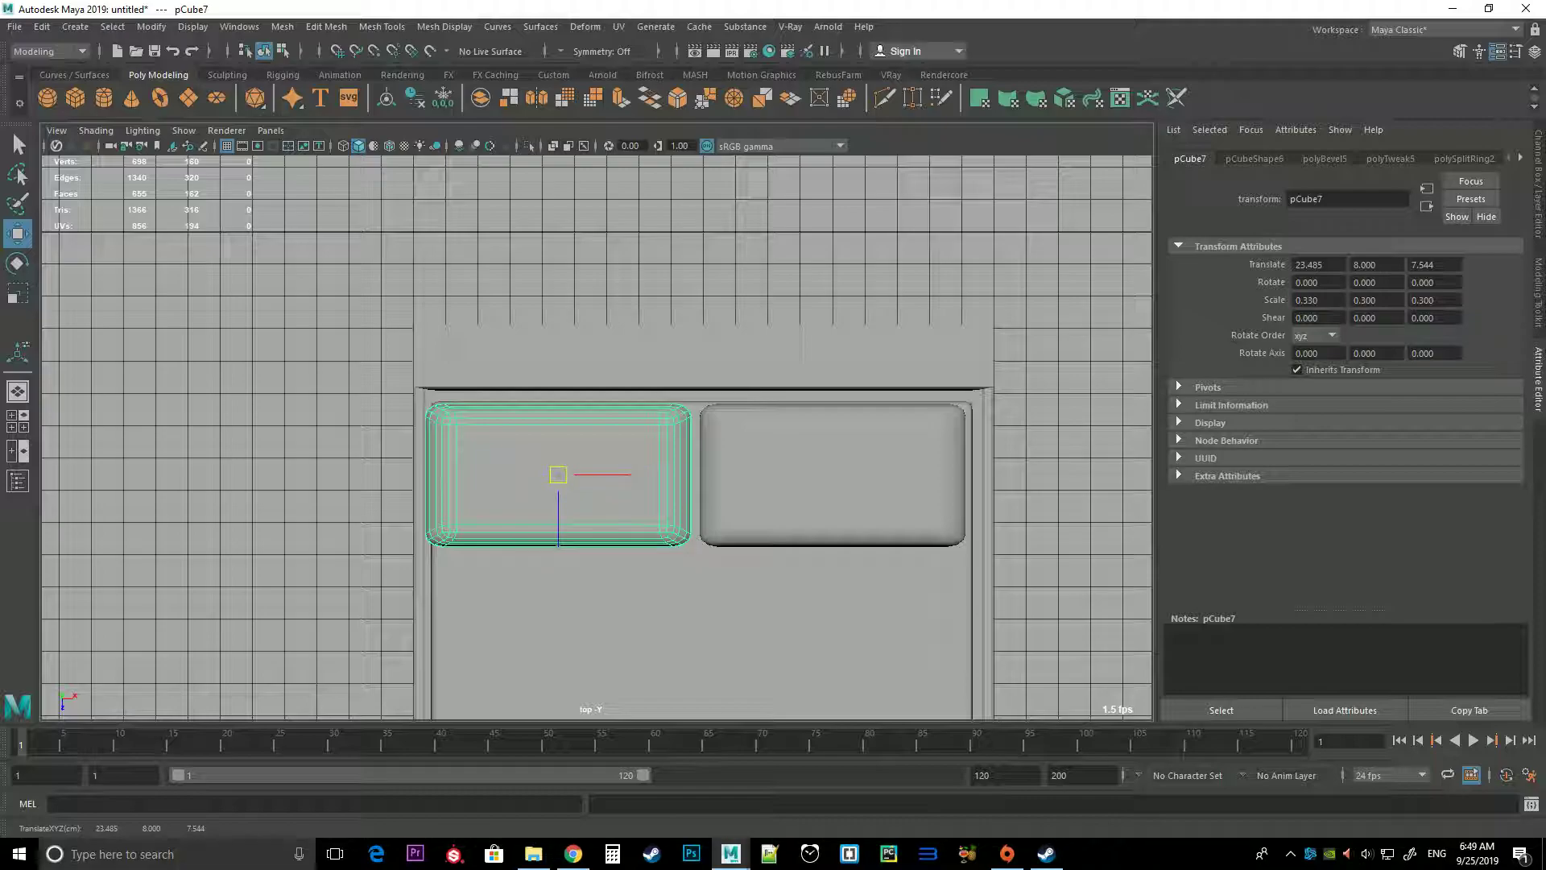
drag(558, 476, 568, 475)
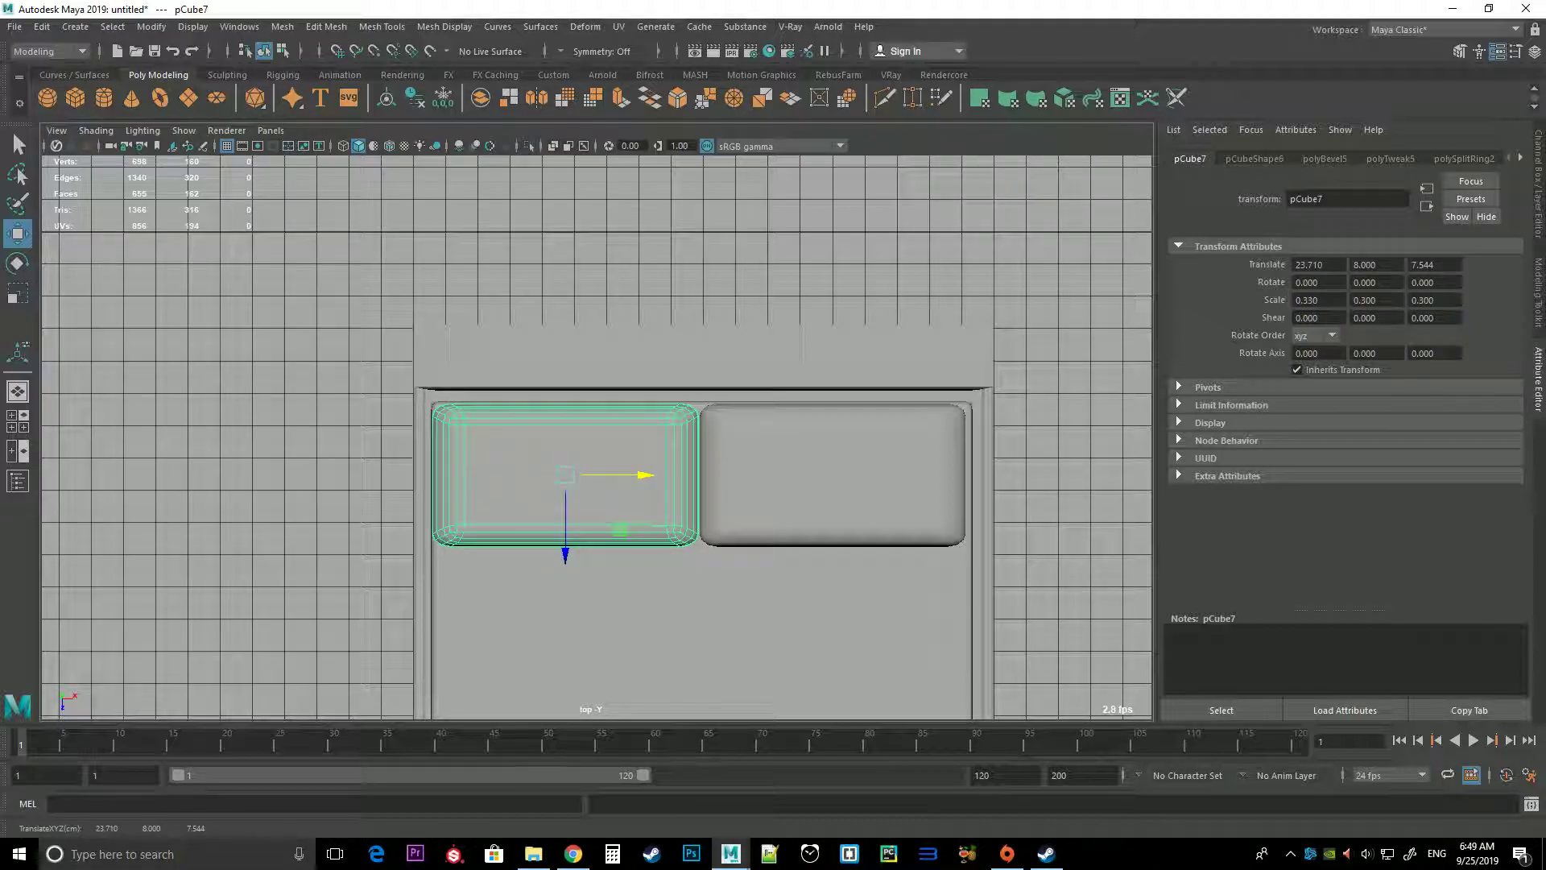
click(830, 475)
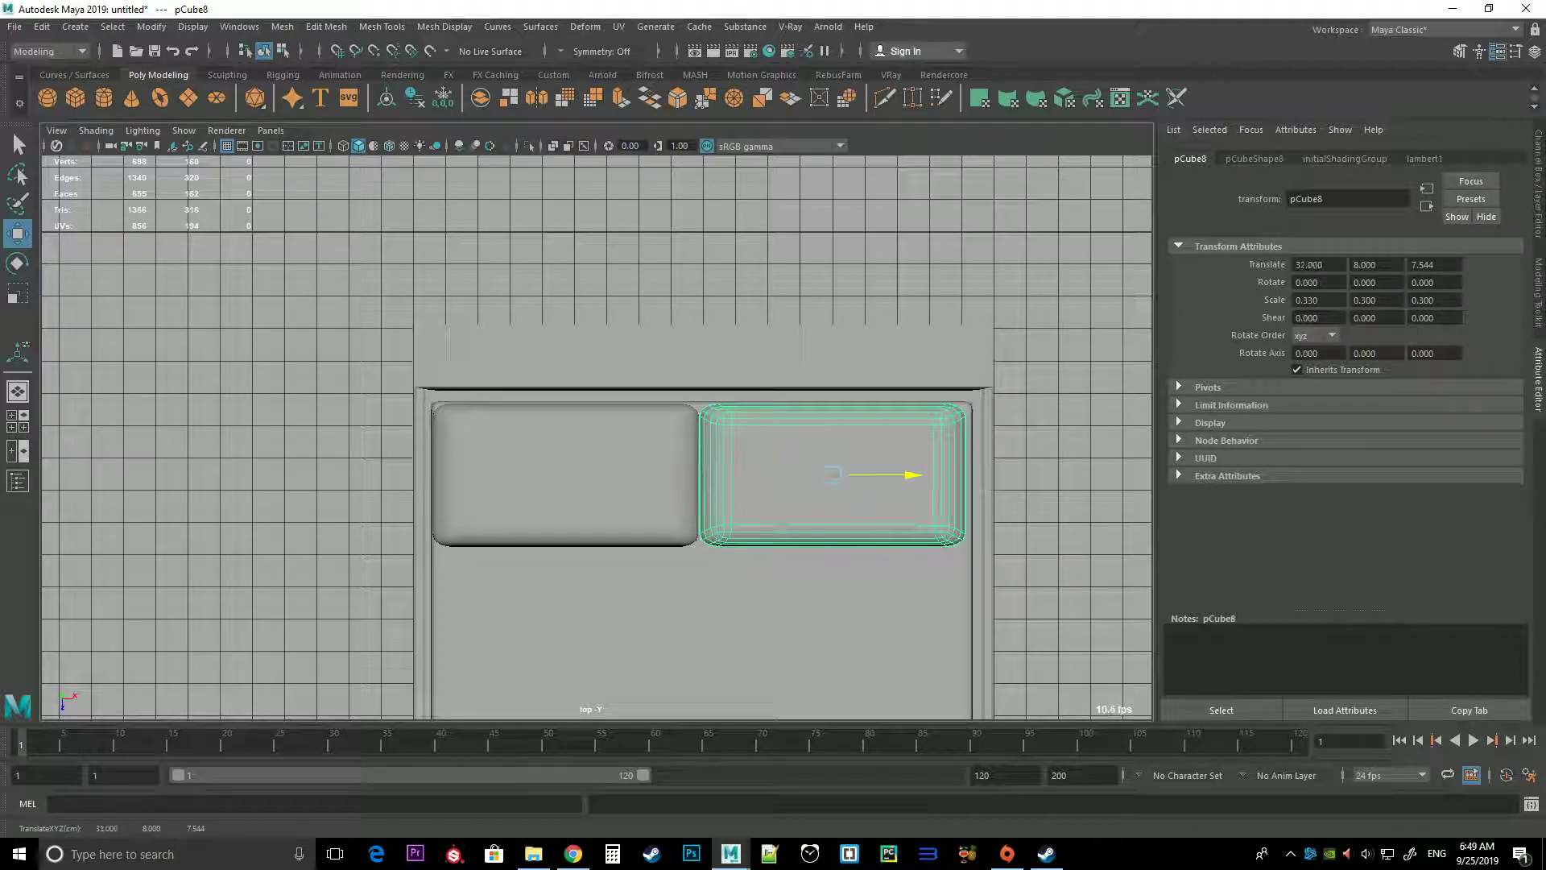
key(space)
key(space)
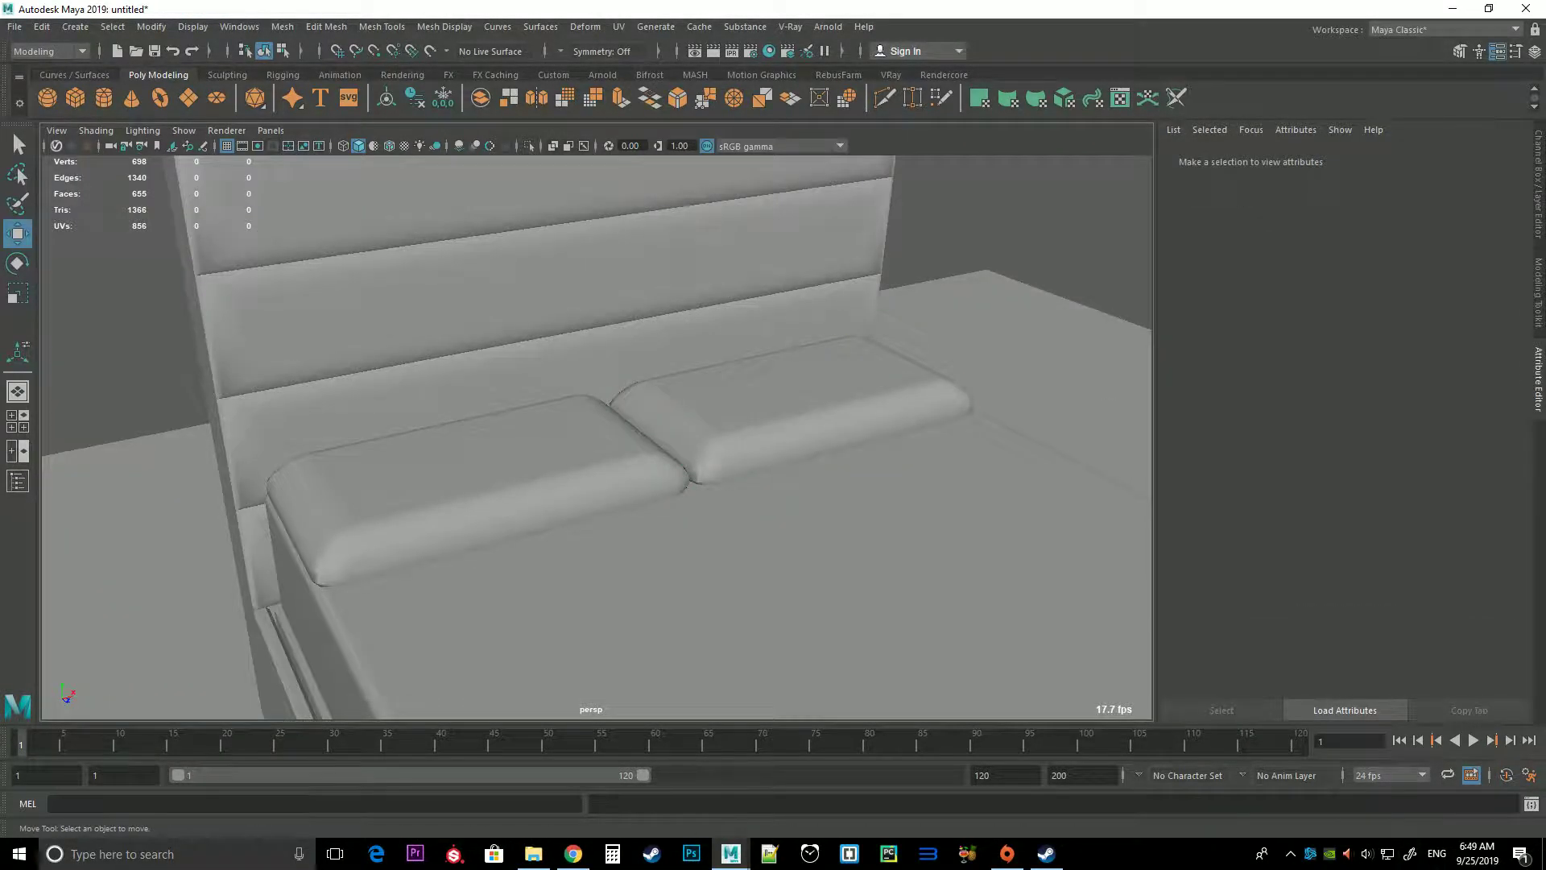
Frame the two pillows on the bed to inspect them
mouse_move(596, 435)
alt+mouse_down()
mouse_move(532, 435)
mouse_move(531, 402)
mouse_move(457, 379)
alt+mouse_up()
click(709, 435)
key(f)
click(386, 463)
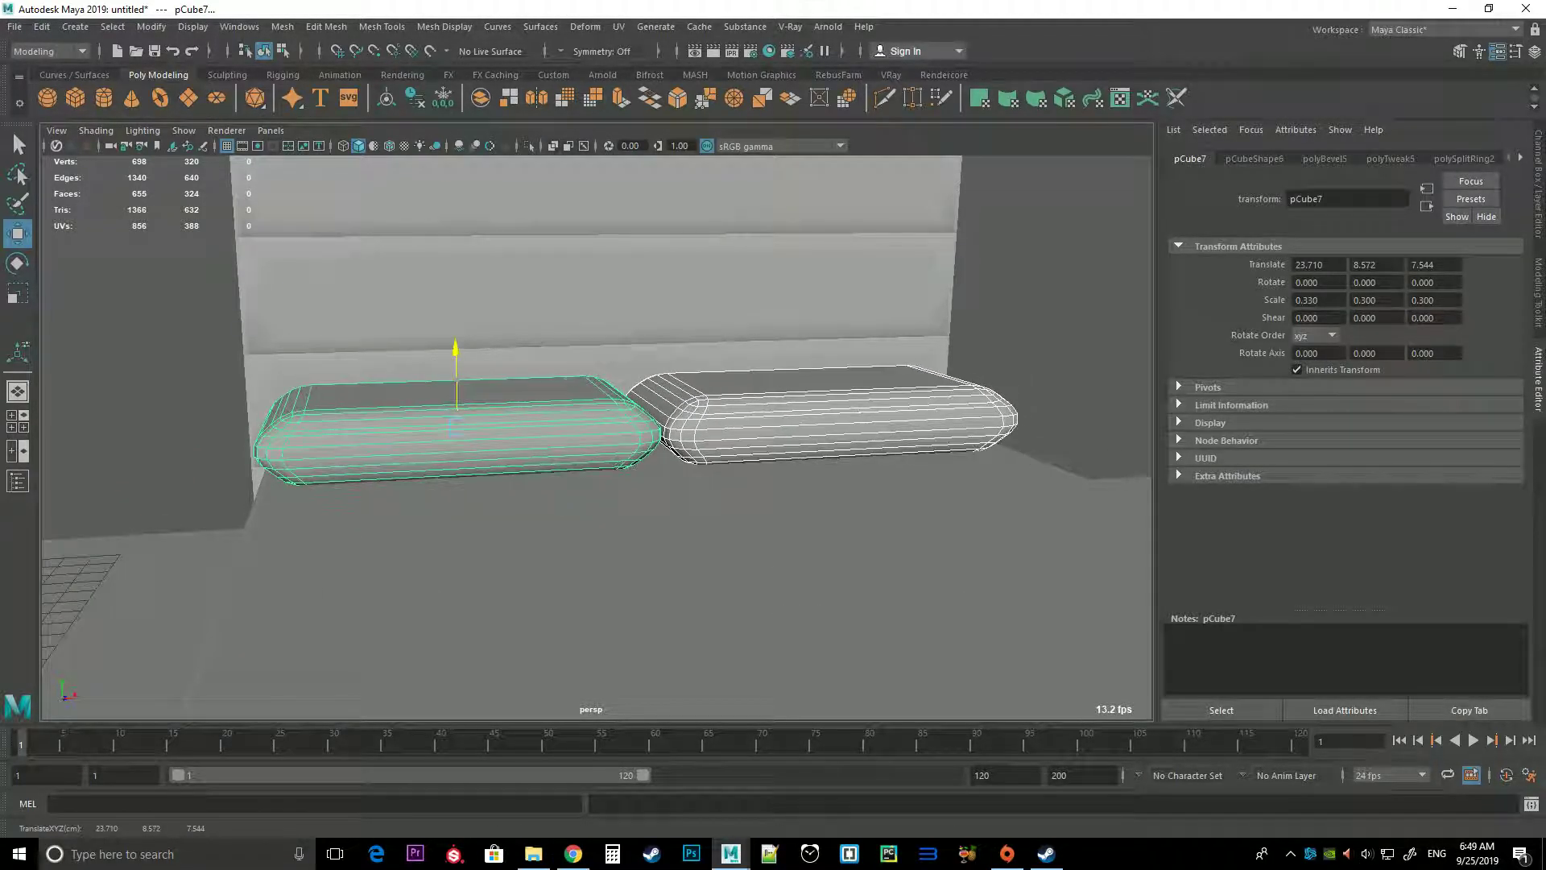
click(596, 604)
scroll(596, 435, down, 5)
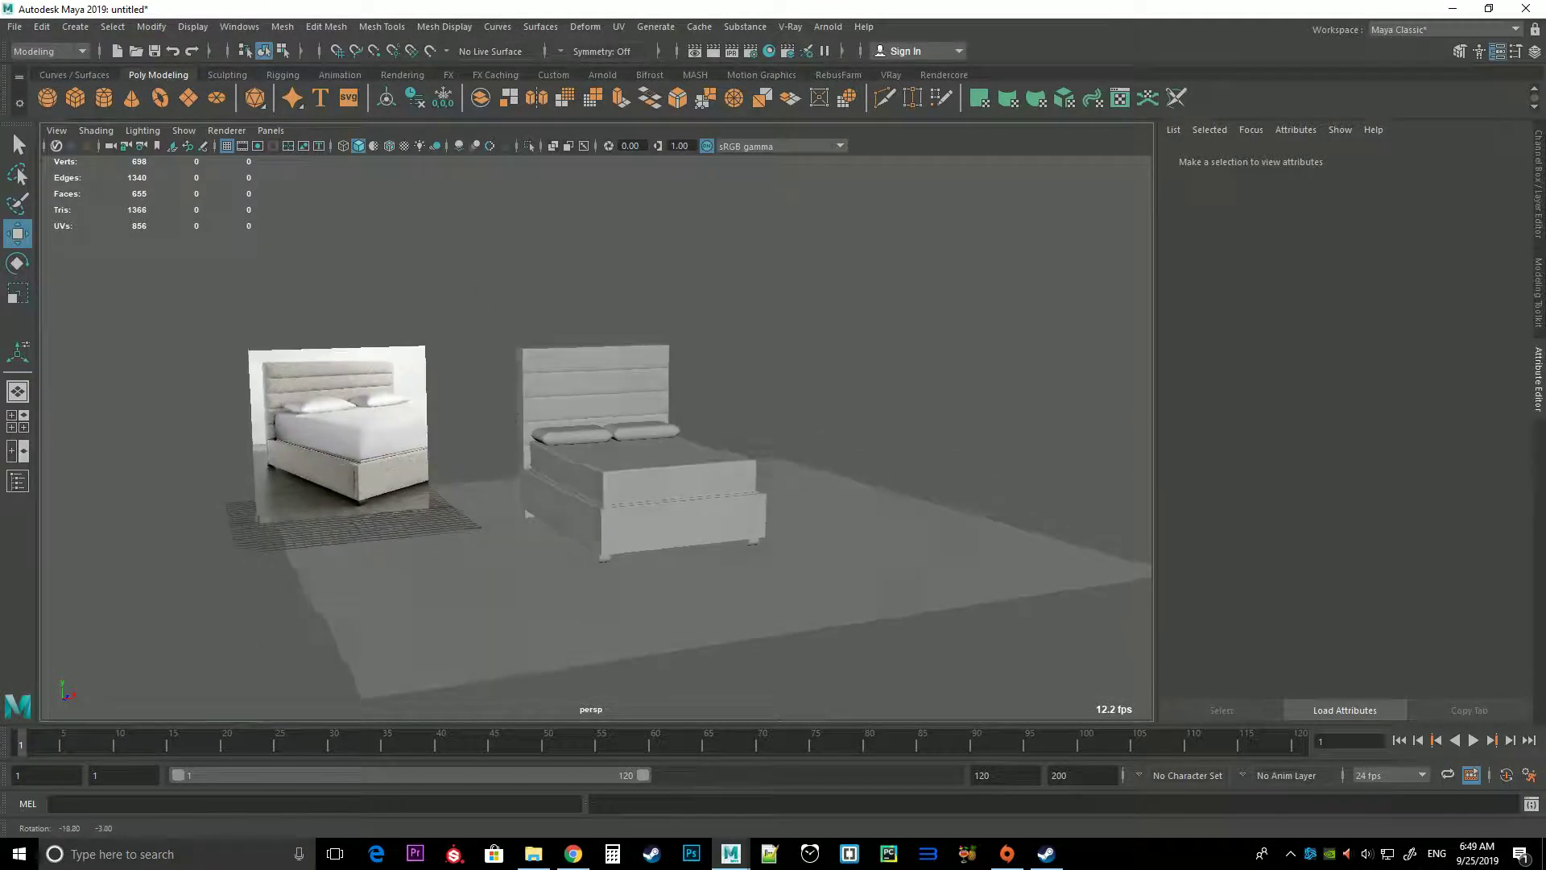
scroll(596, 435, up, 4)
scroll(695, 636, up, 3)
scroll(696, 636, up, 2)
Select both pillows and scale the right pillow slightly taller
click(518, 421)
scroll(518, 421, up, 3)
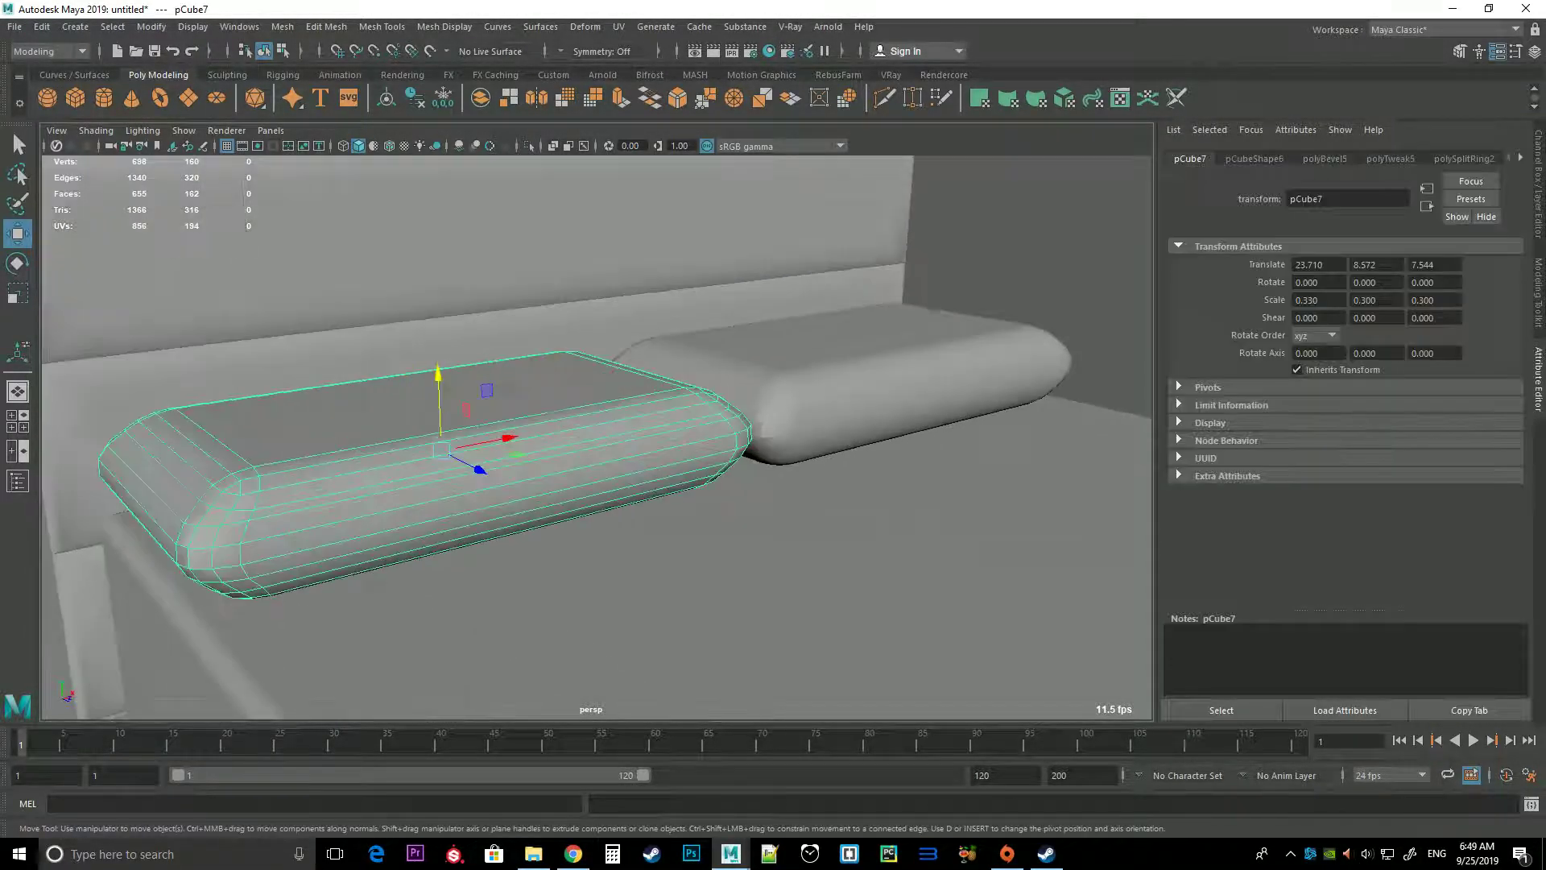
right_drag(570, 404, 570, 450)
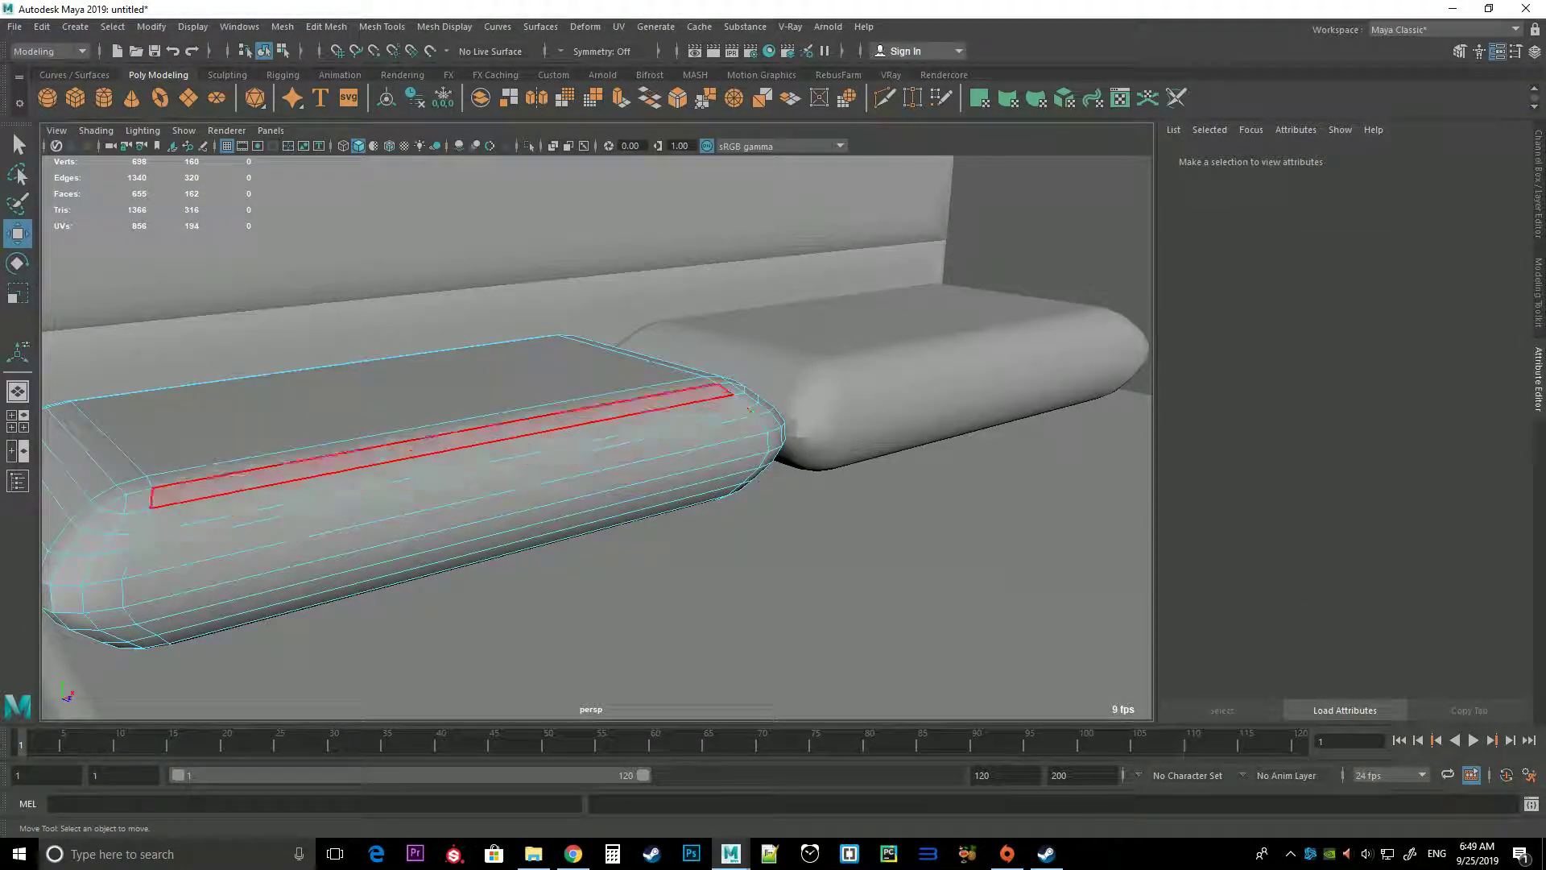
right_click(623, 405)
click(702, 381)
scroll(622, 404, down, 5)
scroll(623, 404, down, 3)
scroll(622, 404, up, 3)
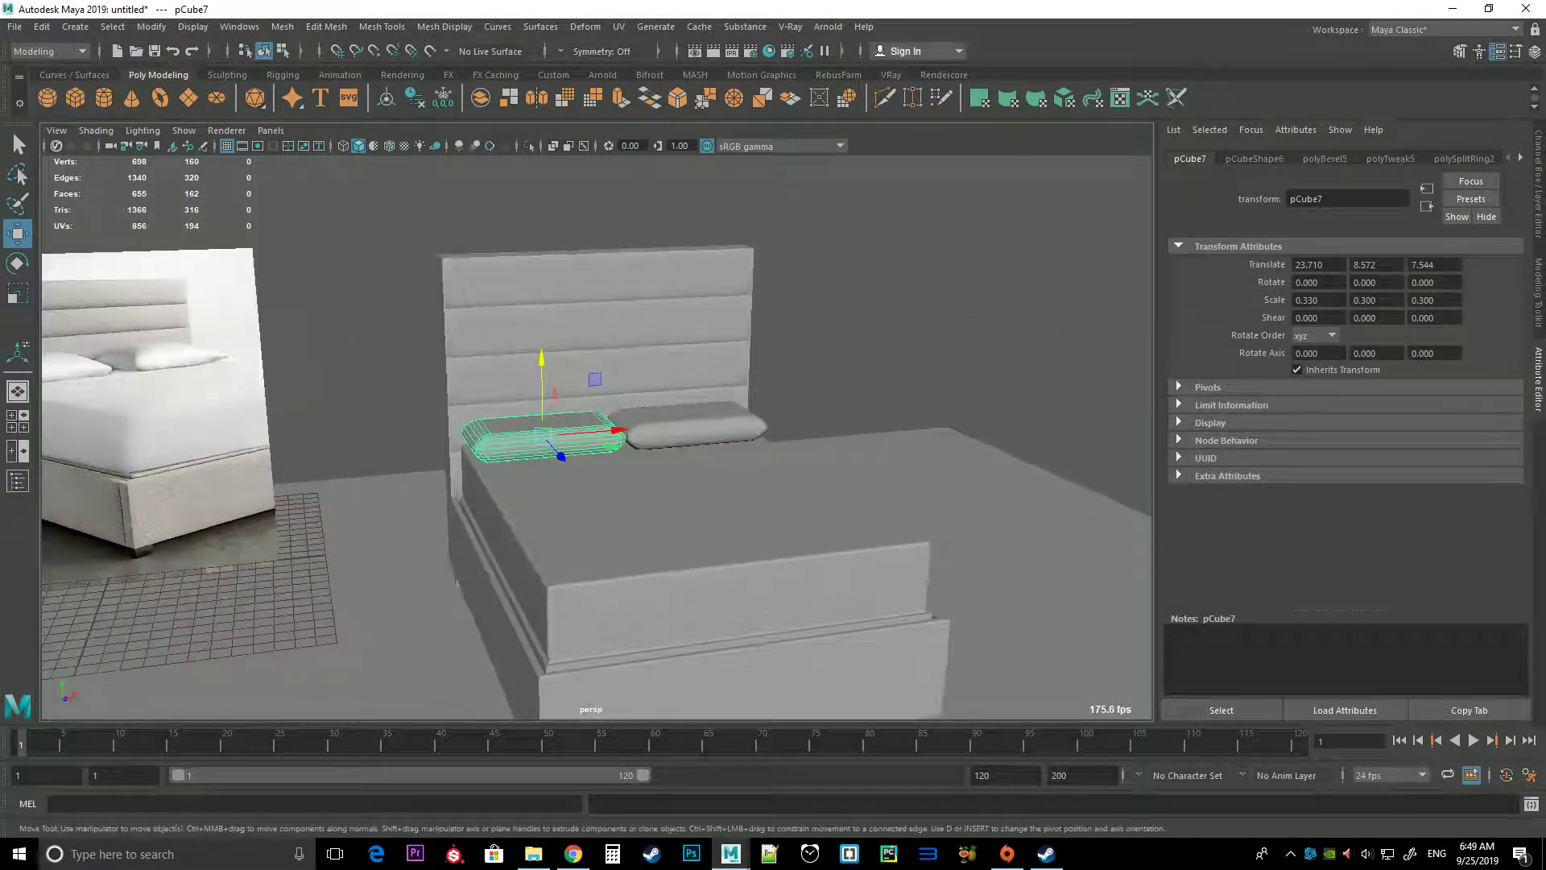
scroll(623, 404, up, 2)
shift+click(705, 423)
key(r)
drag(703, 349, 705, 348)
key(w)
Stretch the left pillow lengthwise to a Z scale of about 0.652
click(966, 242)
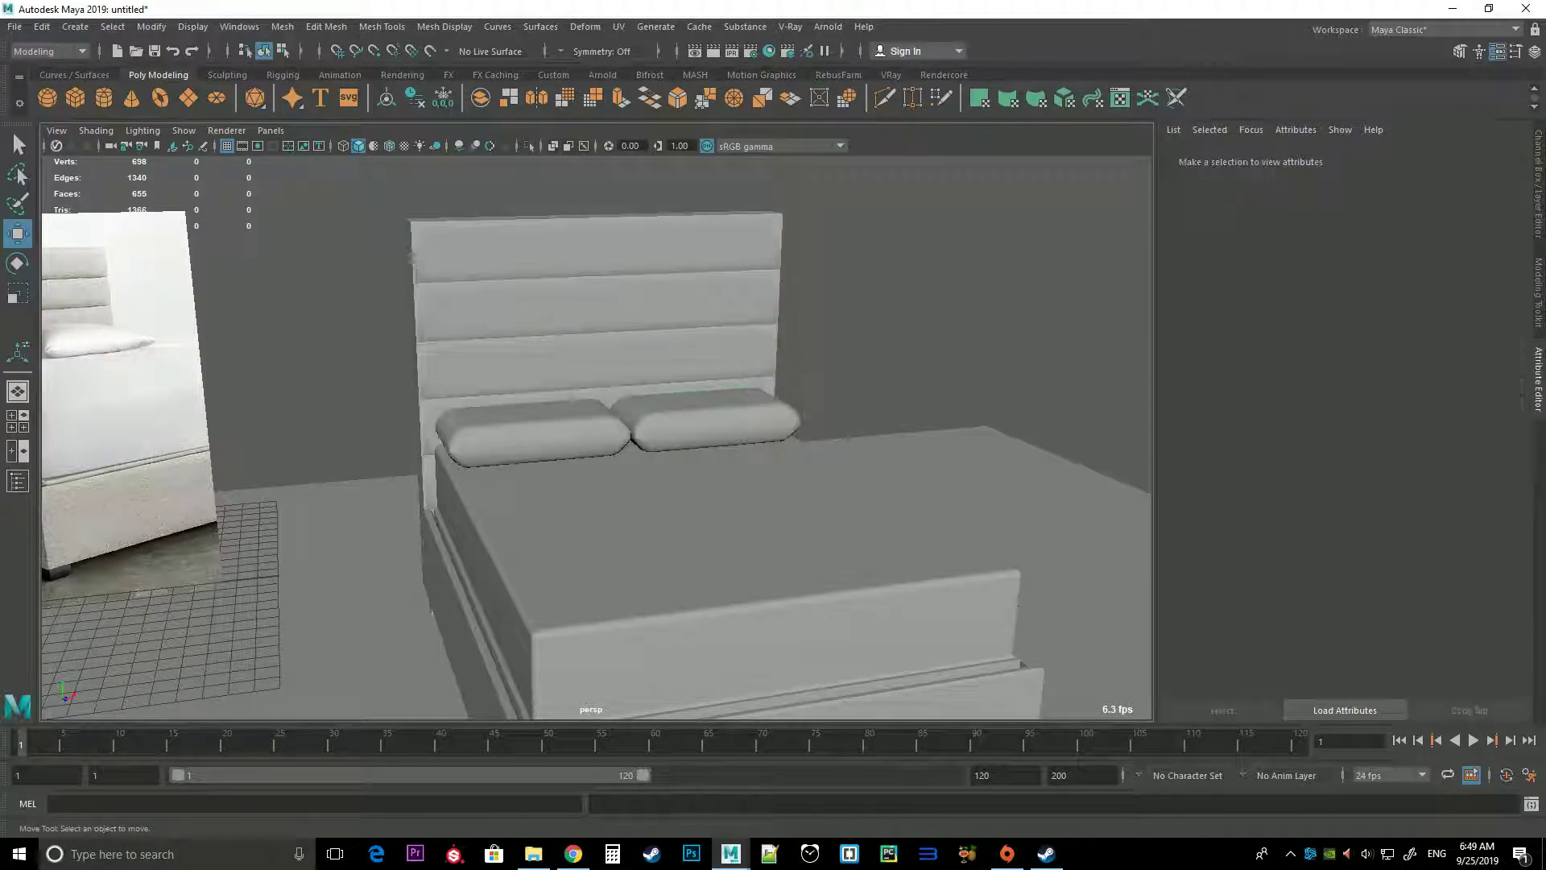
scroll(596, 435, down, 5)
alt+drag(596, 434, 725, 419)
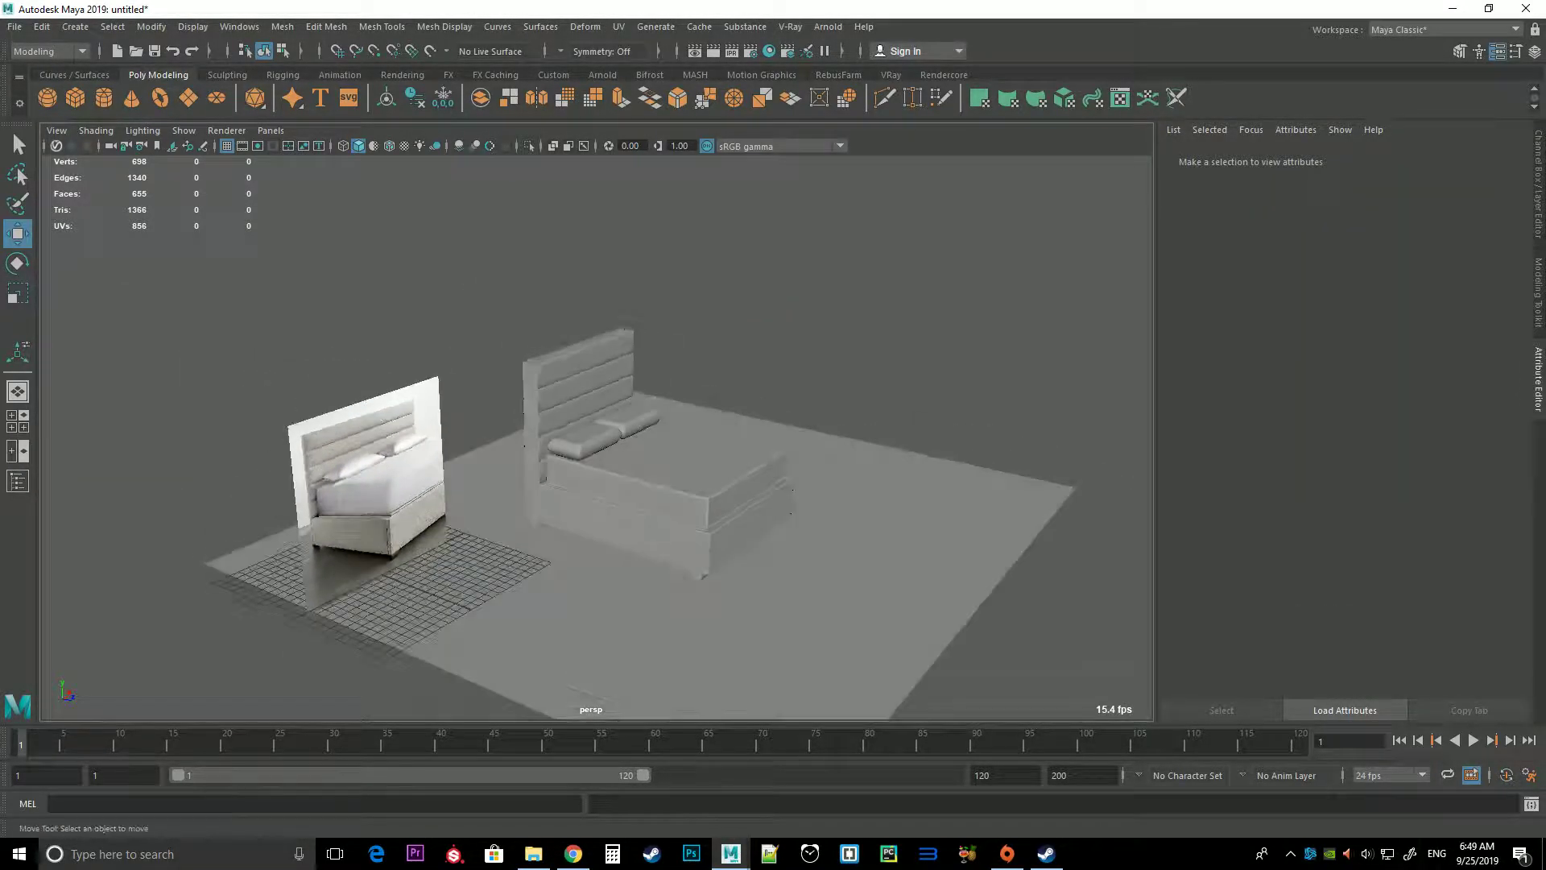
scroll(596, 435, up, 10)
click(516, 379)
alt+drag(515, 378, 564, 402)
key(f)
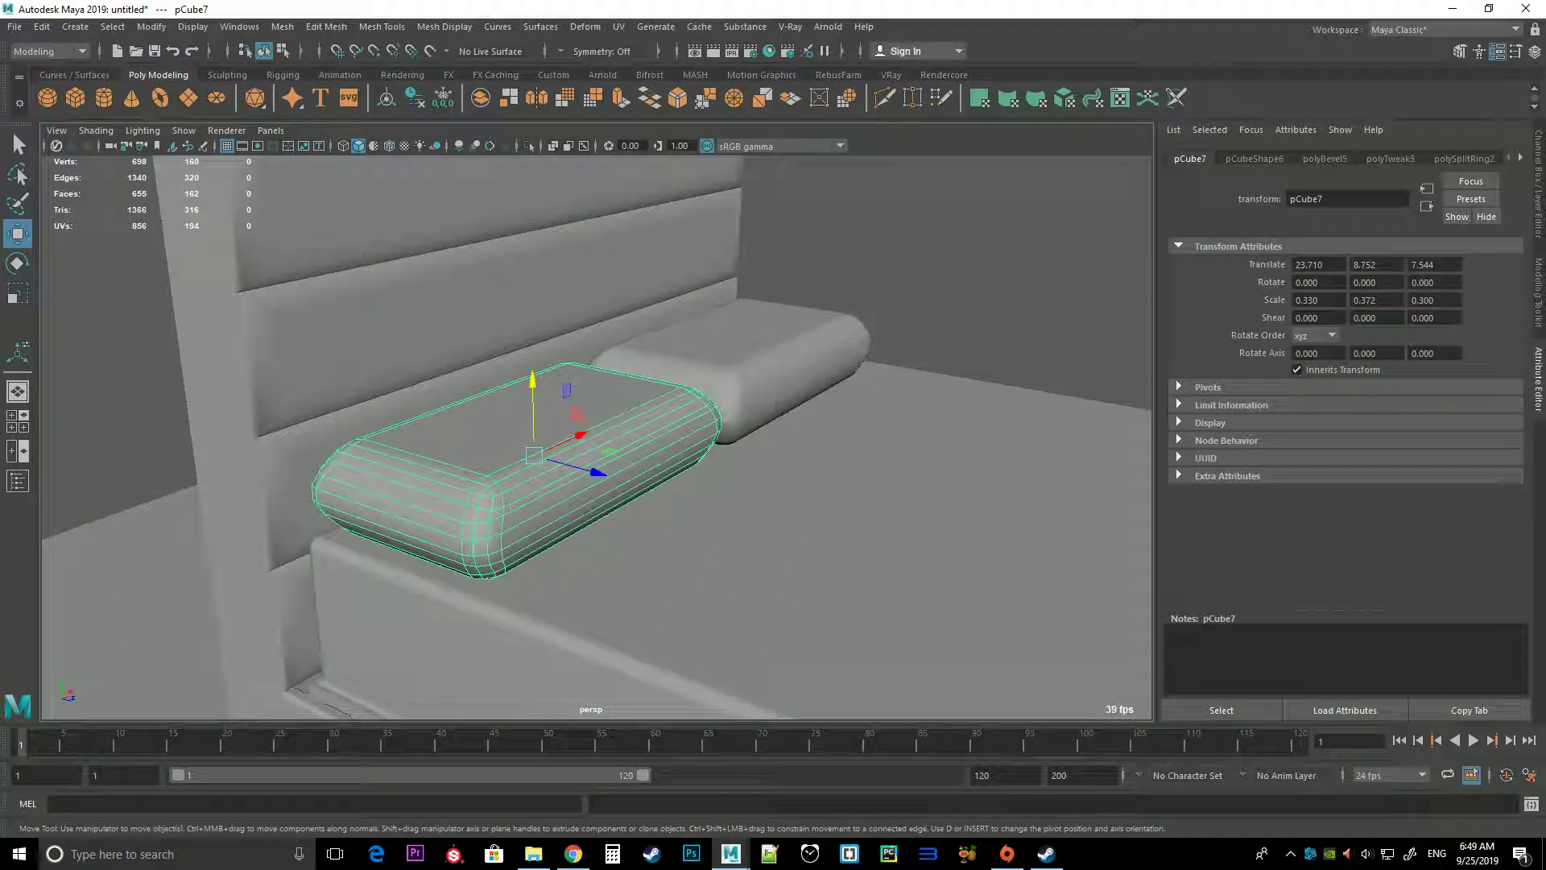
key(r)
drag(598, 472, 882, 548)
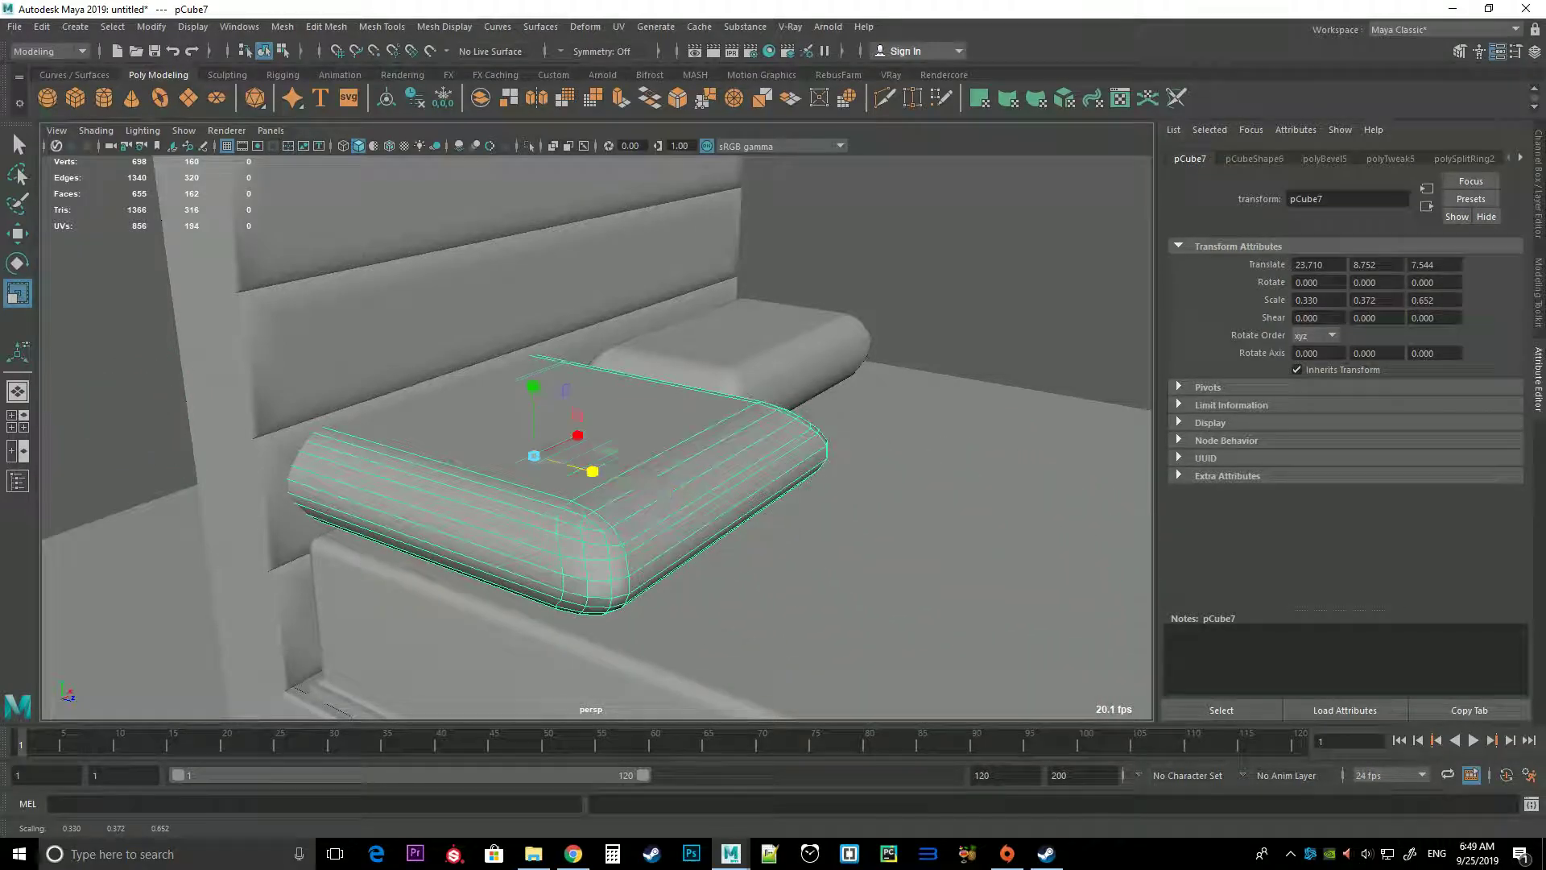
scroll(596, 435, down, 5)
scroll(596, 435, down, 5)
mouse_move(596, 434)
alt+mouse_down()
mouse_move(741, 435)
mouse_move(628, 435)
mouse_move(709, 438)
alt+mouse_up()
Select the grey bed model and switch to the Insert Edge Loop Tool
scroll(596, 435, up, 3)
scroll(596, 435, down, 2)
click(741, 483)
scroll(741, 483, up, 5)
shift+right_drag(552, 386, 451, 379)
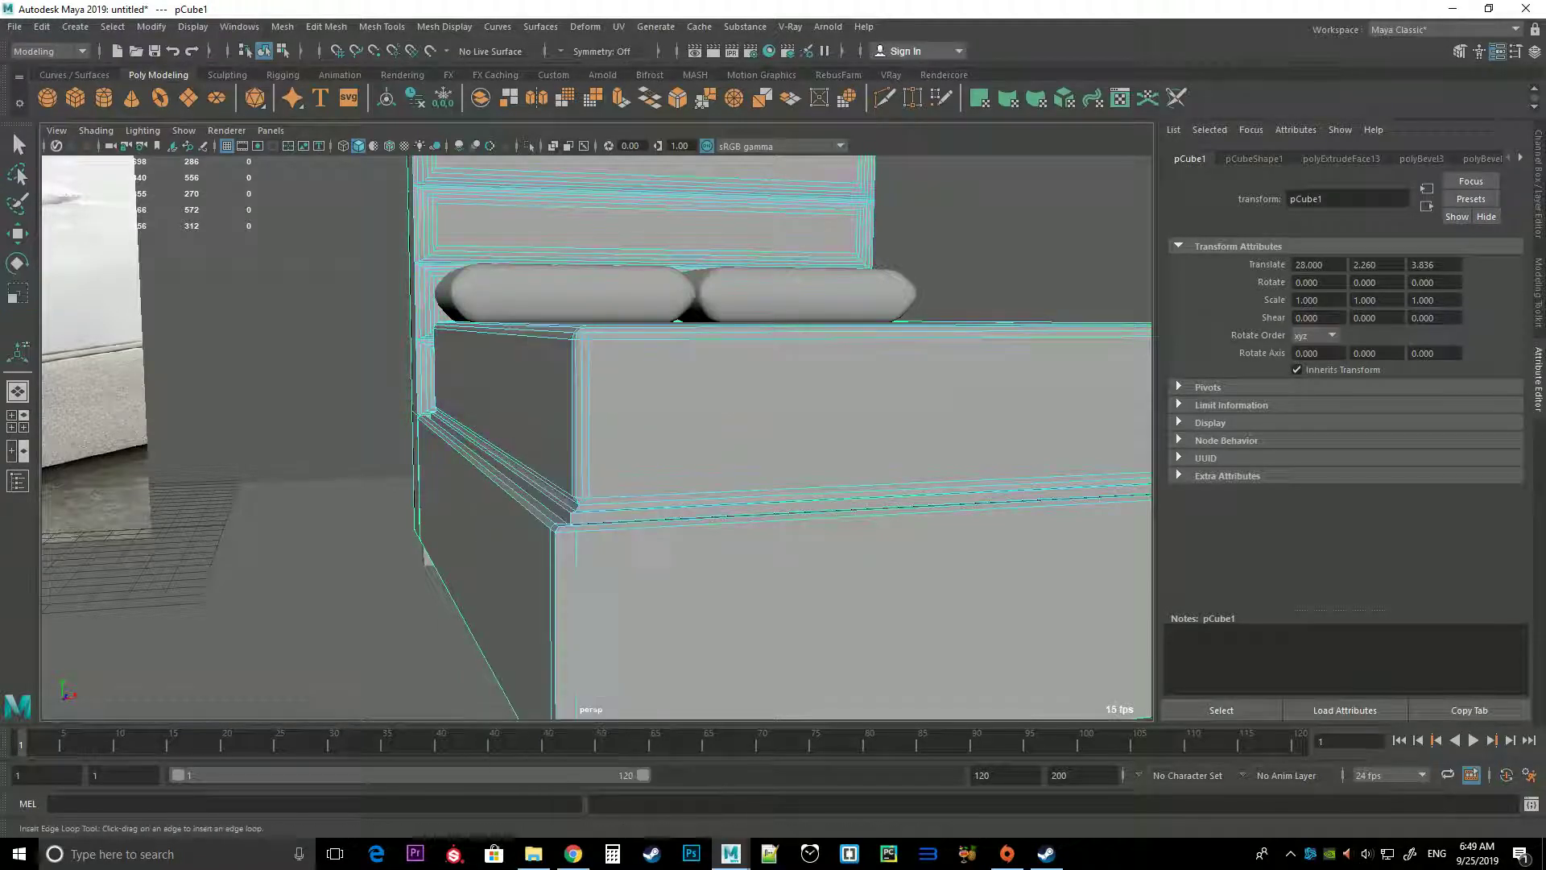
Insert an edge loop across the bed front and scale it slightly outward
click(579, 412)
key(r)
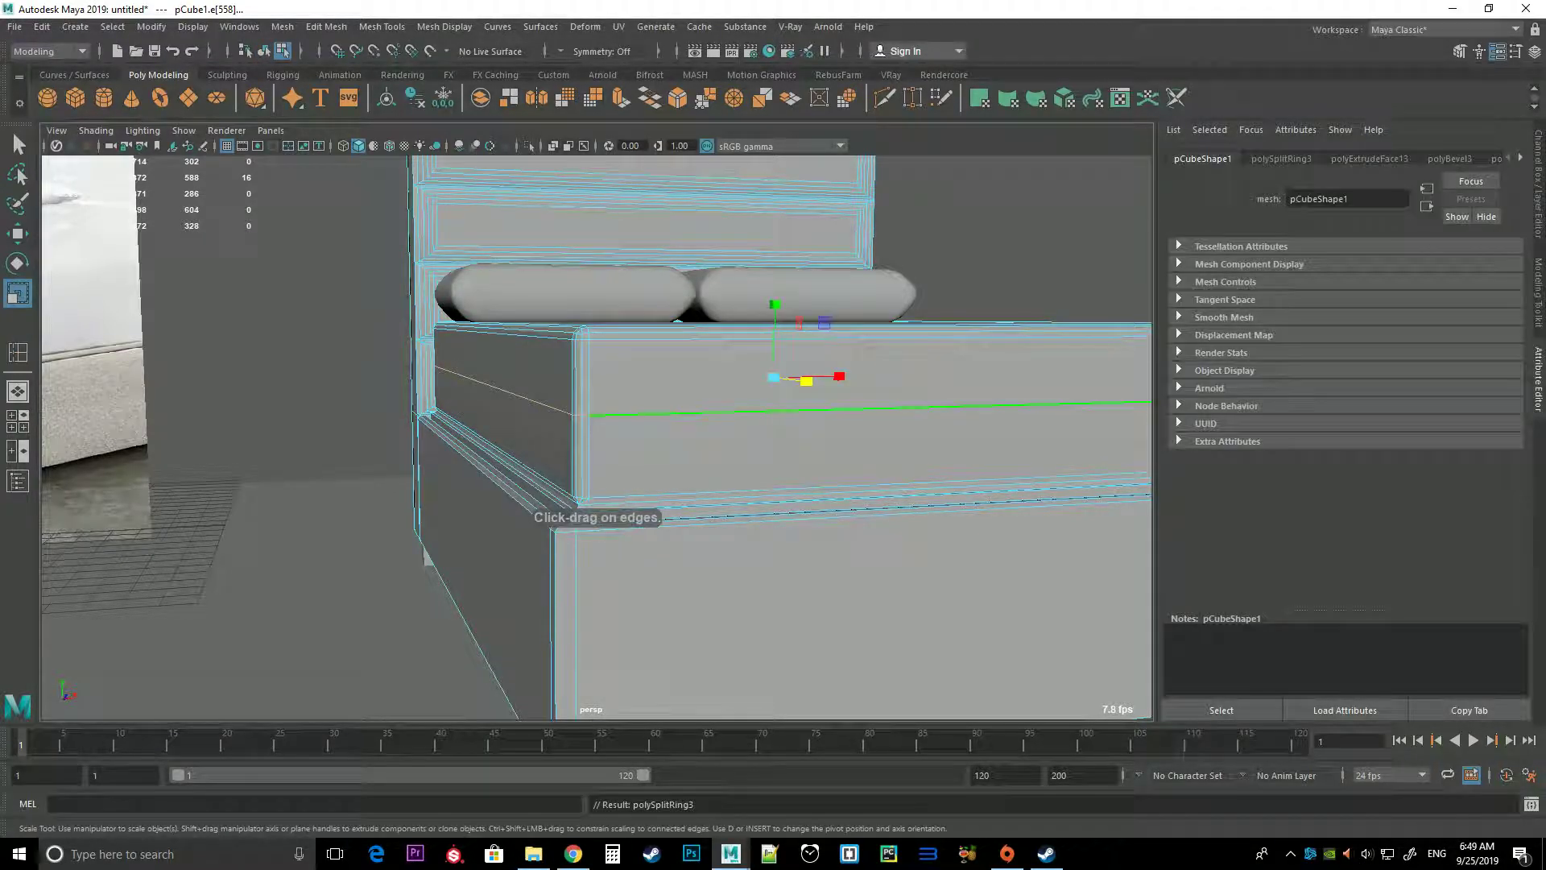
drag(774, 377, 778, 377)
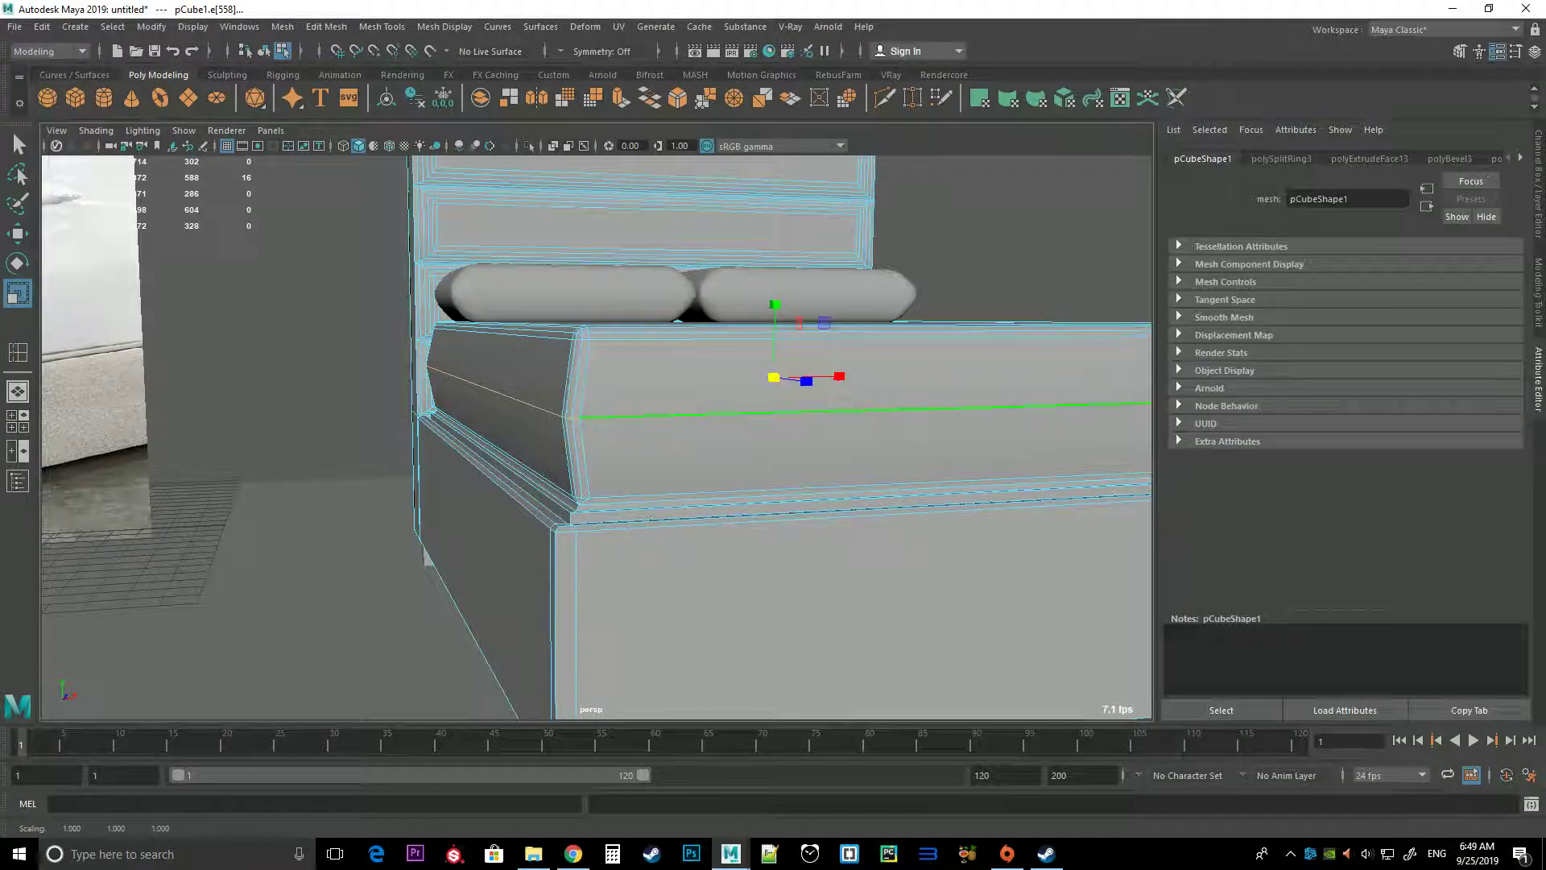
Bevel the new edge loop with 3 segments and return the bed to Object Mode
shift+right_drag(650, 379, 654, 420)
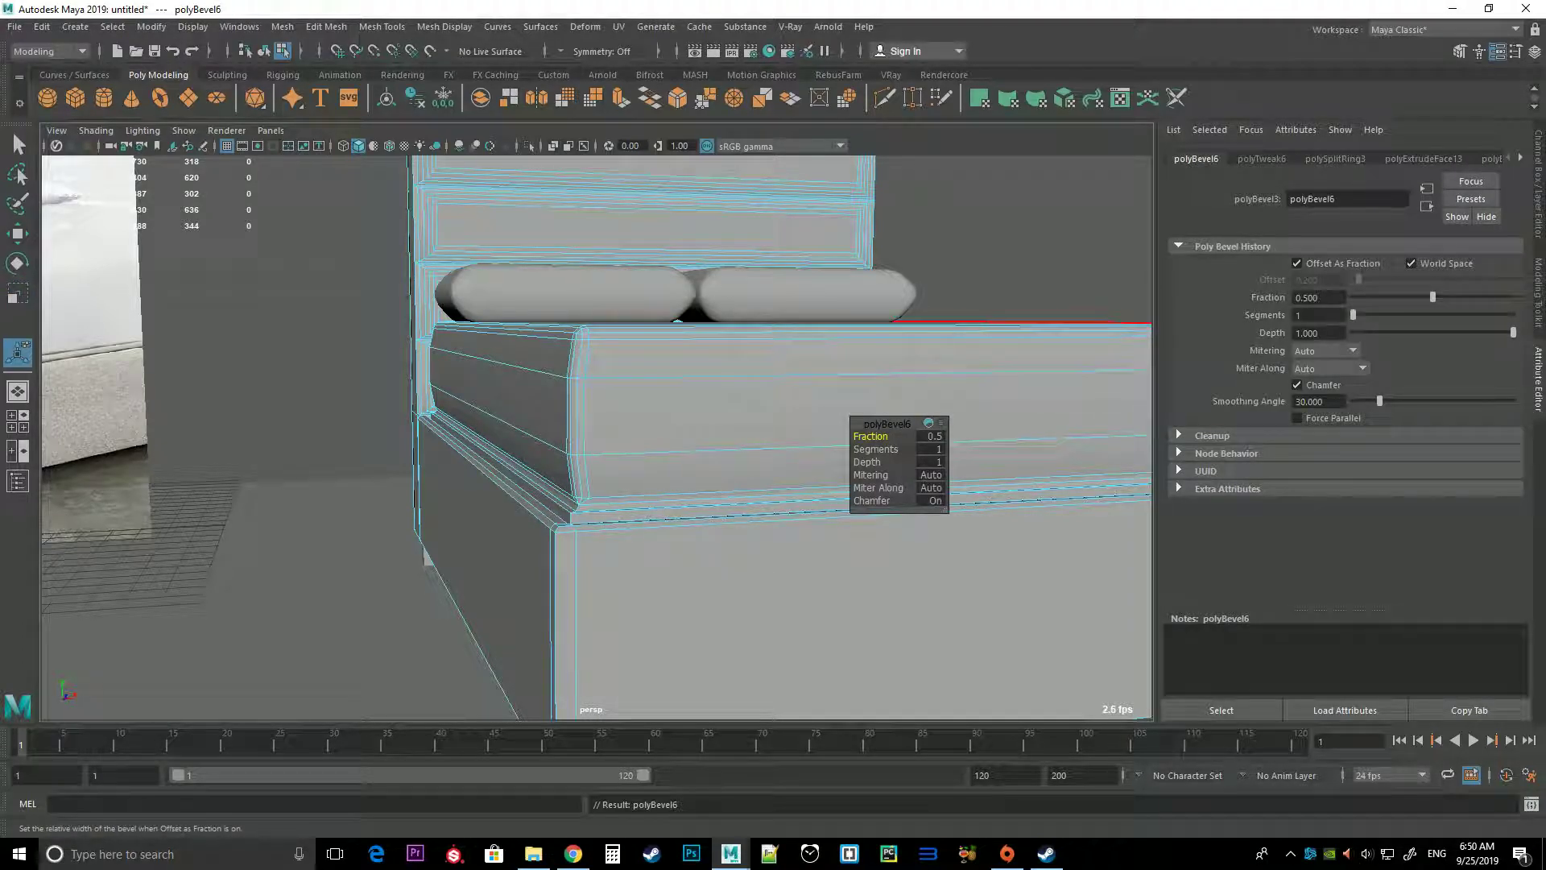
double_click(1301, 315)
text(3)
key(Return)
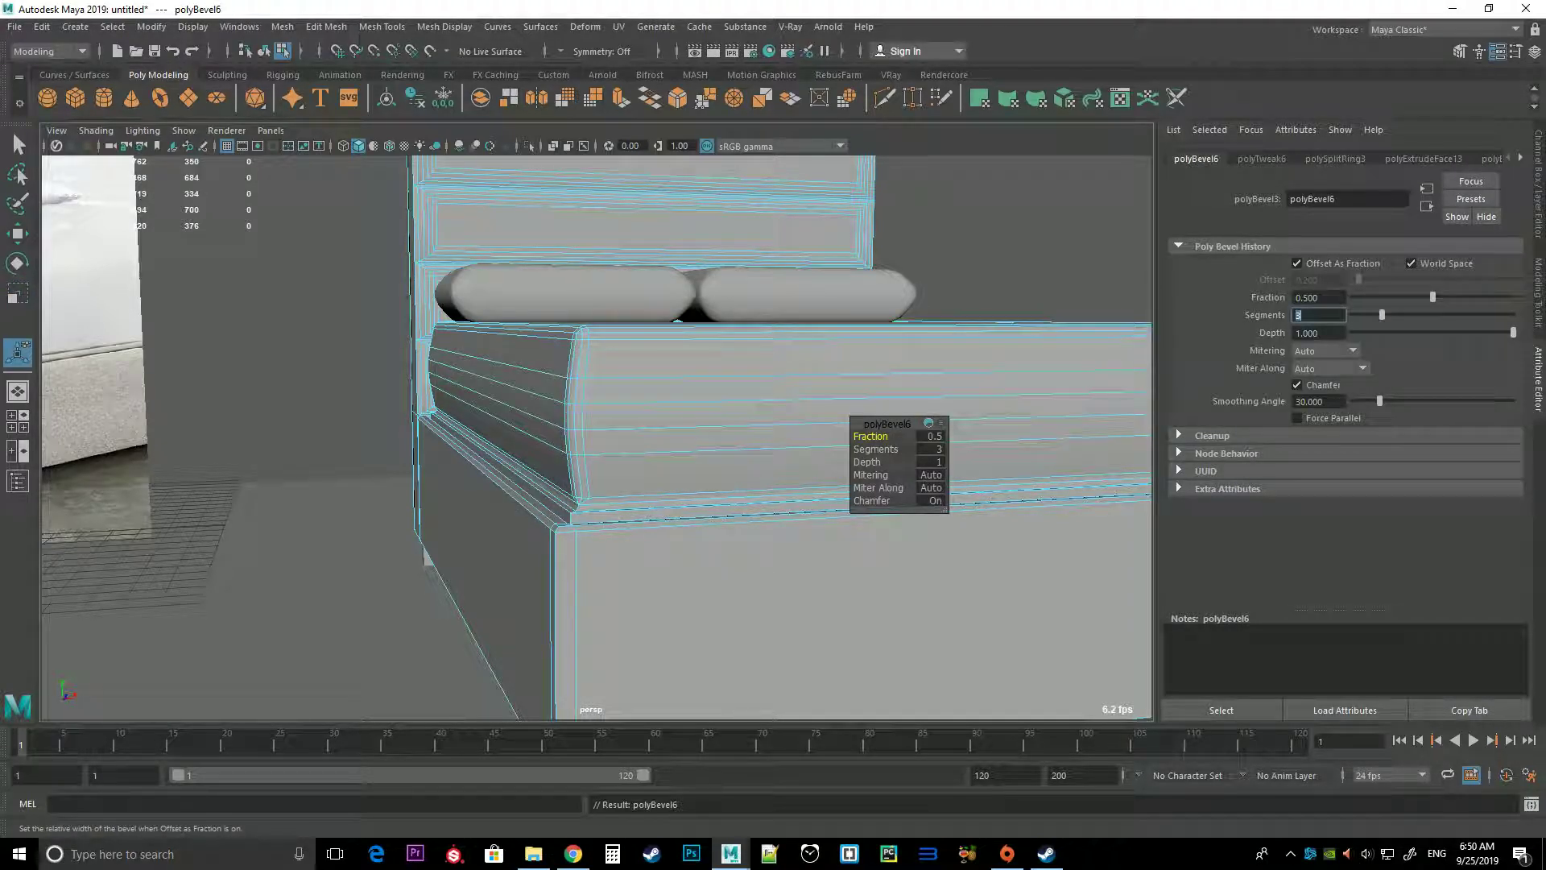
scroll(596, 435, down, 5)
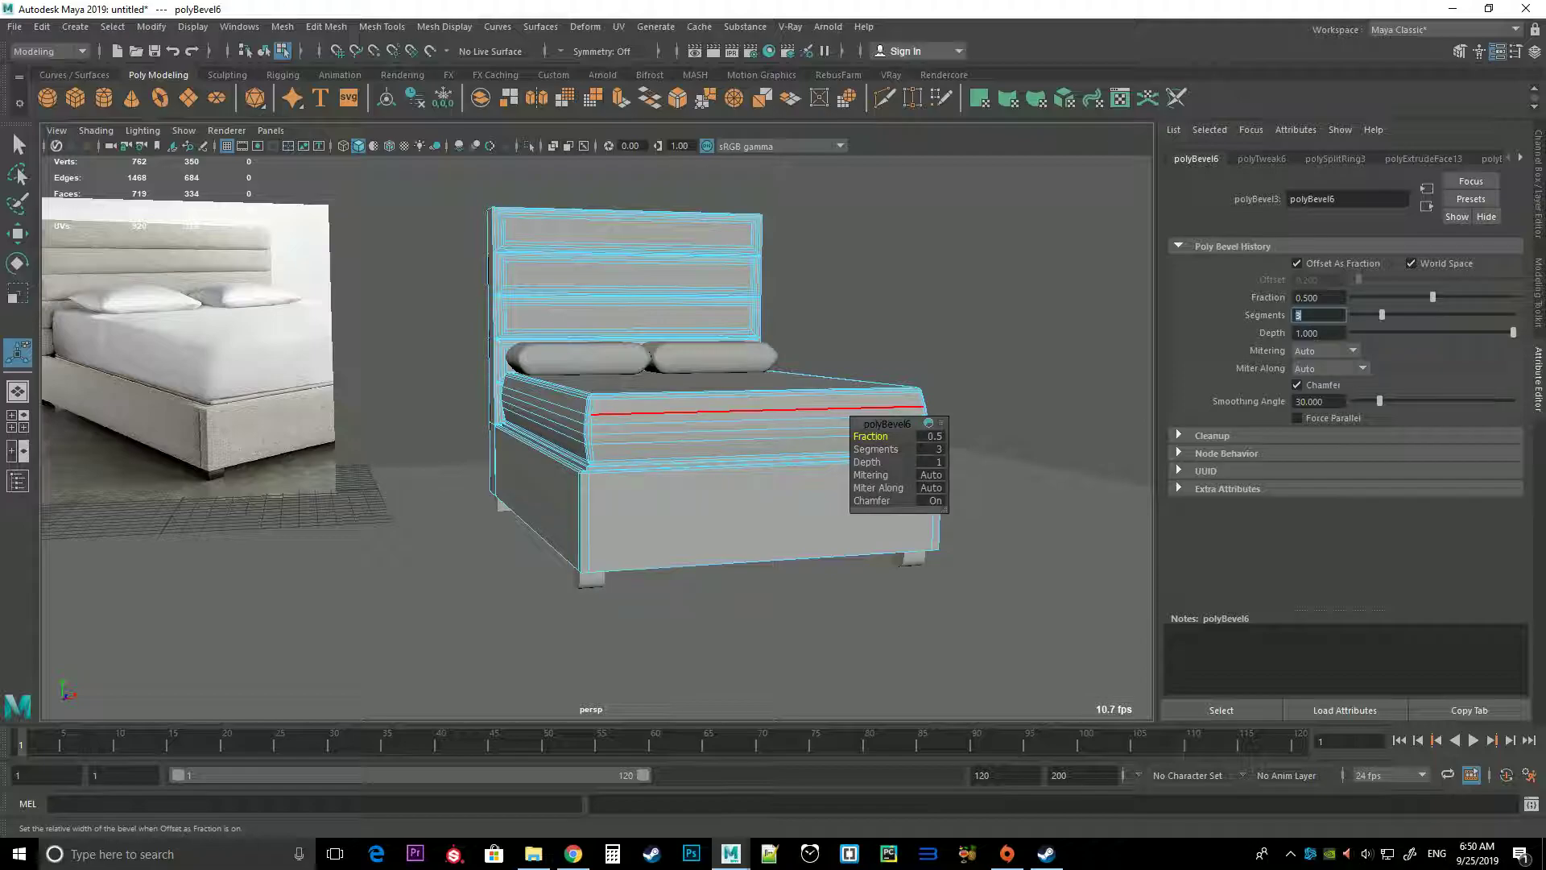
right_drag(641, 409, 707, 388)
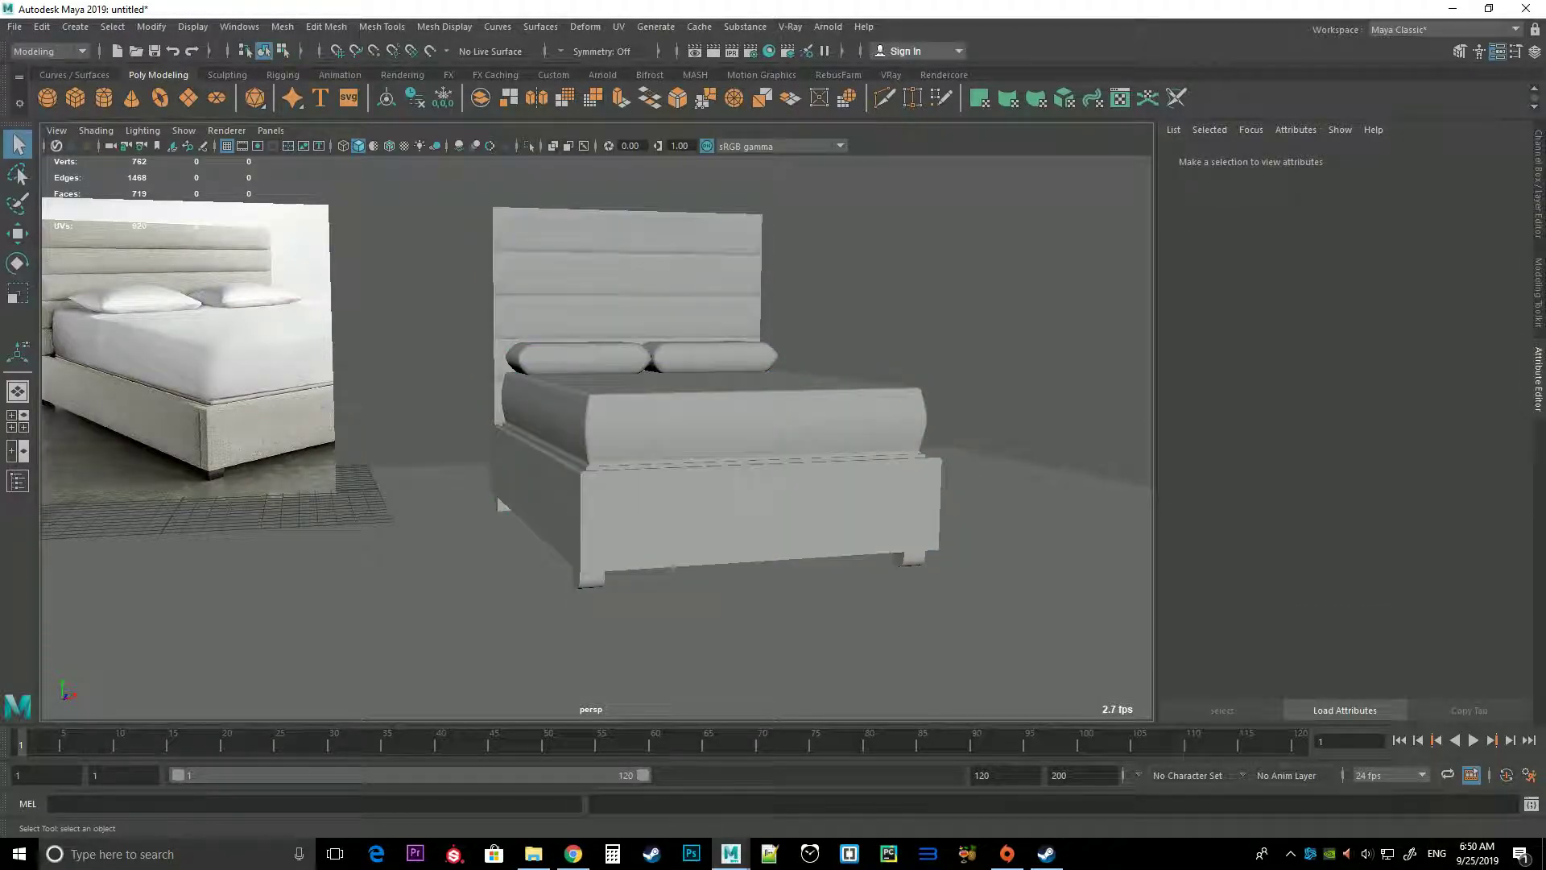
mouse_move(596, 435)
alt+mouse_down()
mouse_move(773, 483)
mouse_move(805, 451)
mouse_move(552, 515)
mouse_move(524, 504)
alt+mouse_up()
alt+right_drag(523, 503, 495, 527)
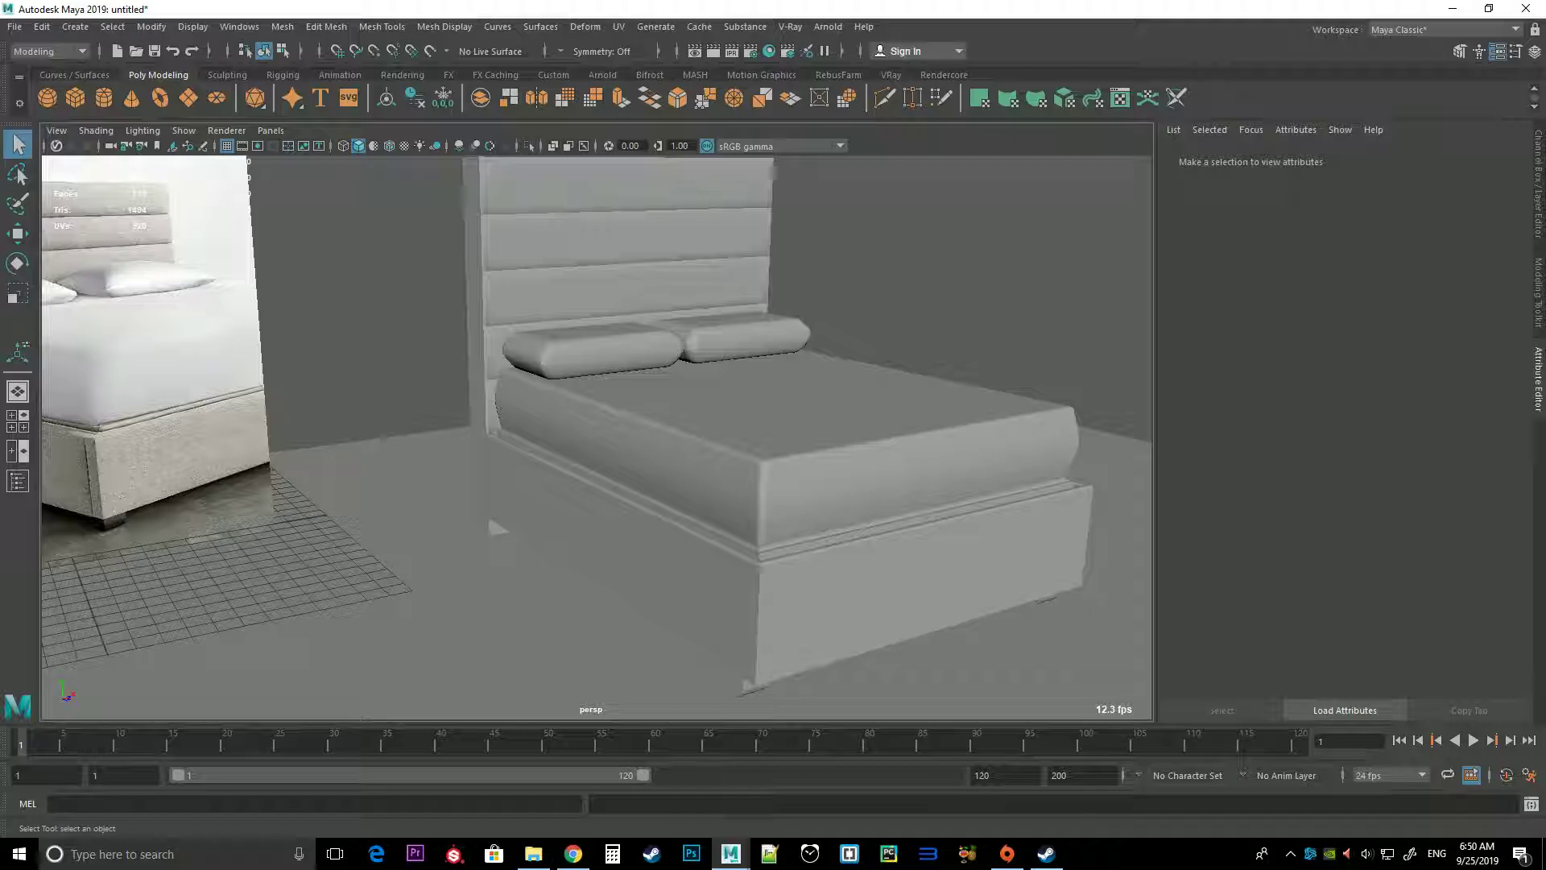
mouse_move(497, 528)
alt+right_down()
mouse_move(543, 489)
mouse_move(713, 511)
alt+right_up()
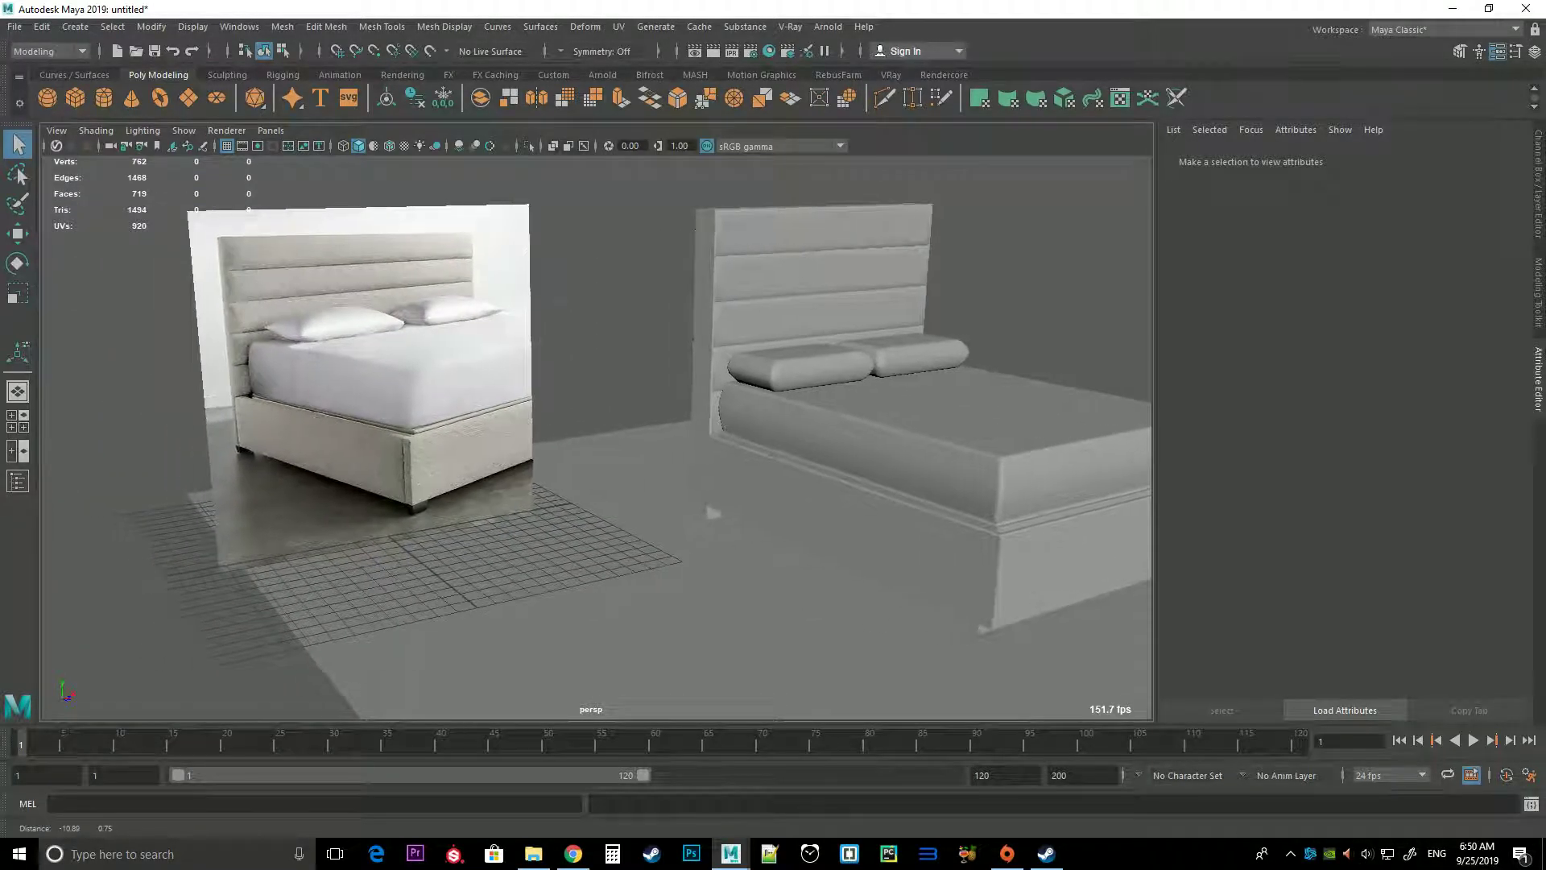
scroll(713, 512, up, 5)
Select the edge loop along the bed base's upper trim and detach it from the mesh
alt+middle_drag(713, 512, 186, 506)
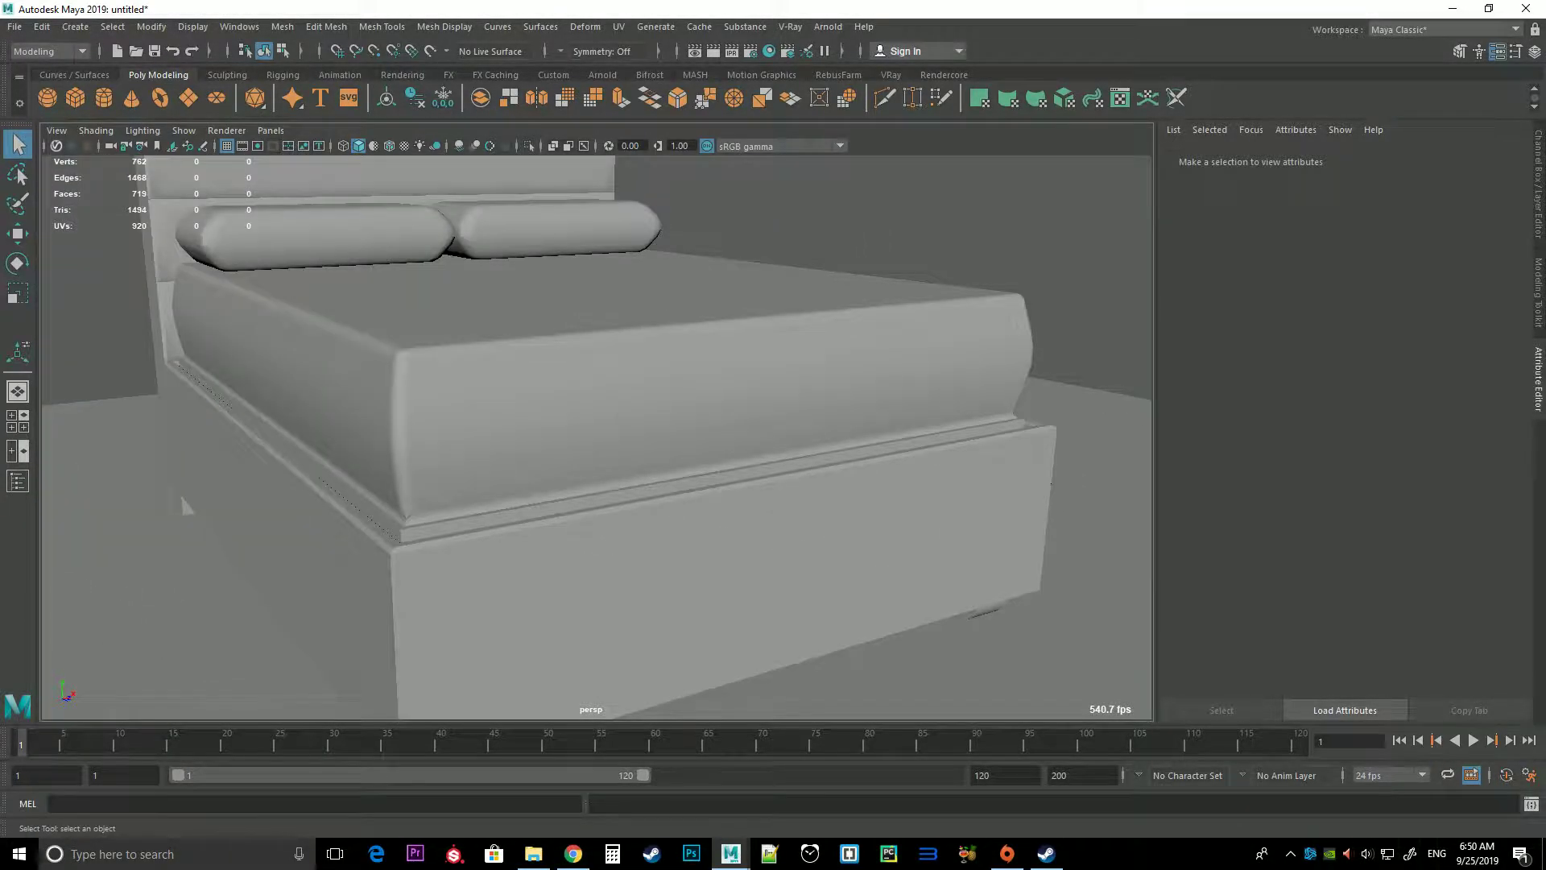
click(184, 505)
mouse_move(518, 407)
right_down()
mouse_move(518, 359)
mouse_move(612, 363)
right_up()
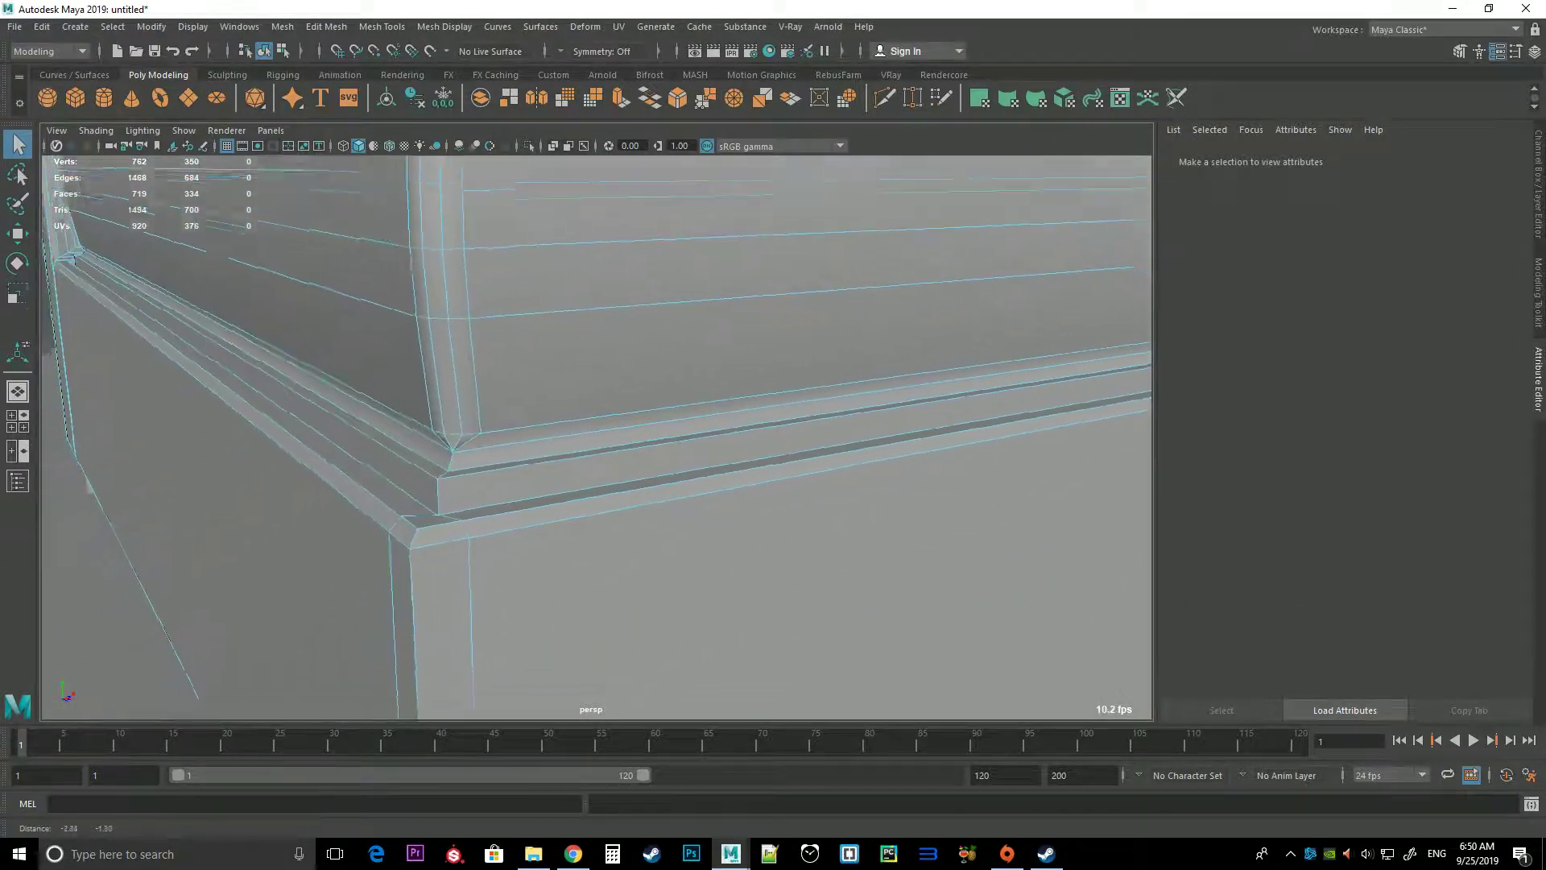
double_click(805, 328)
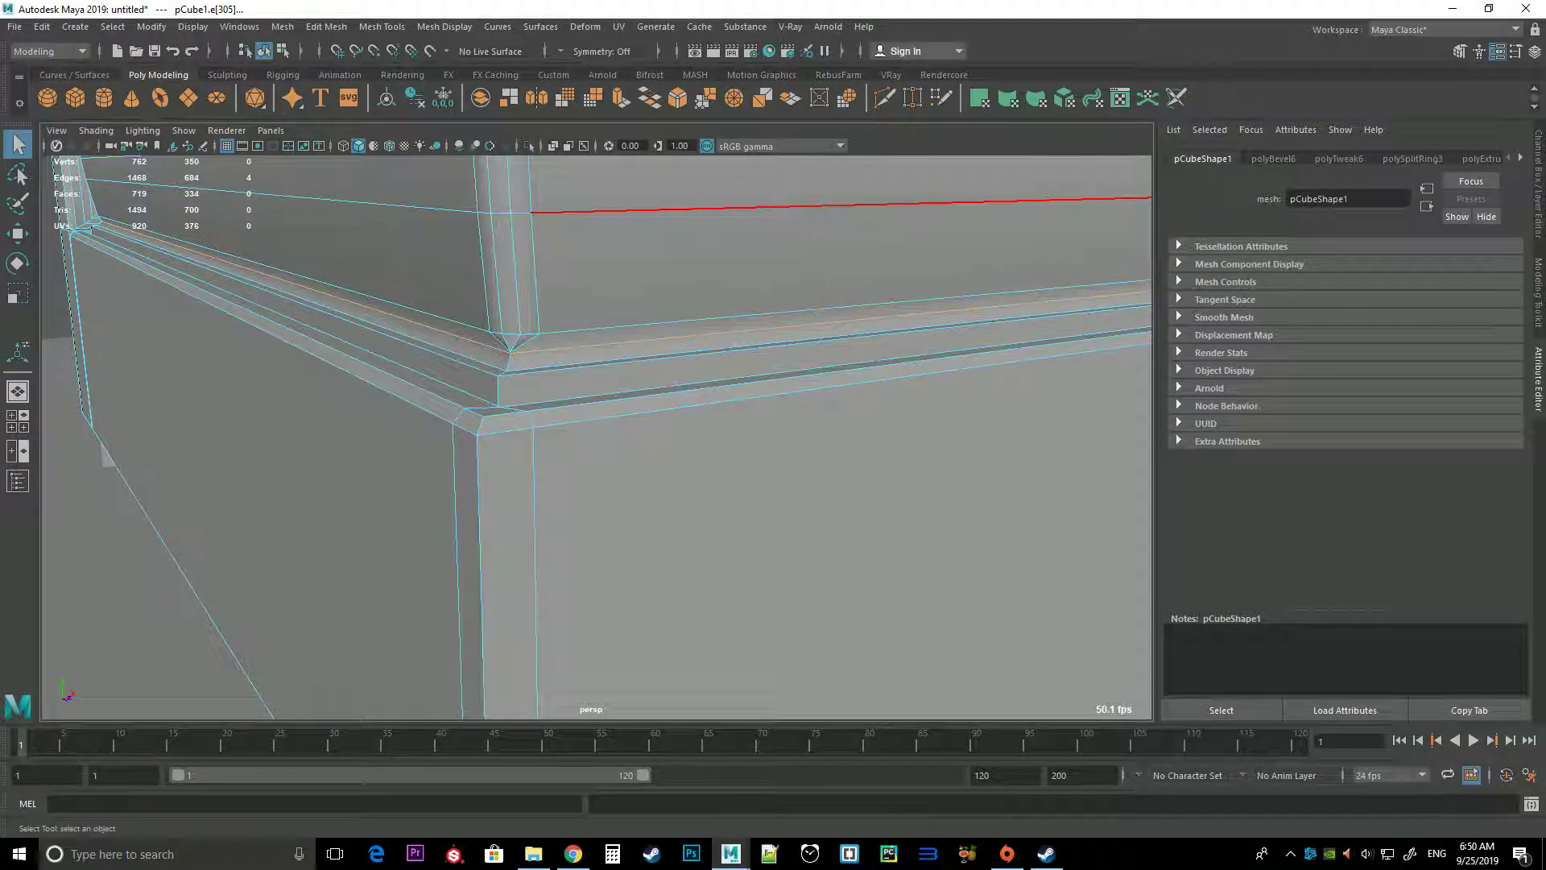
shift+right_click(614, 242)
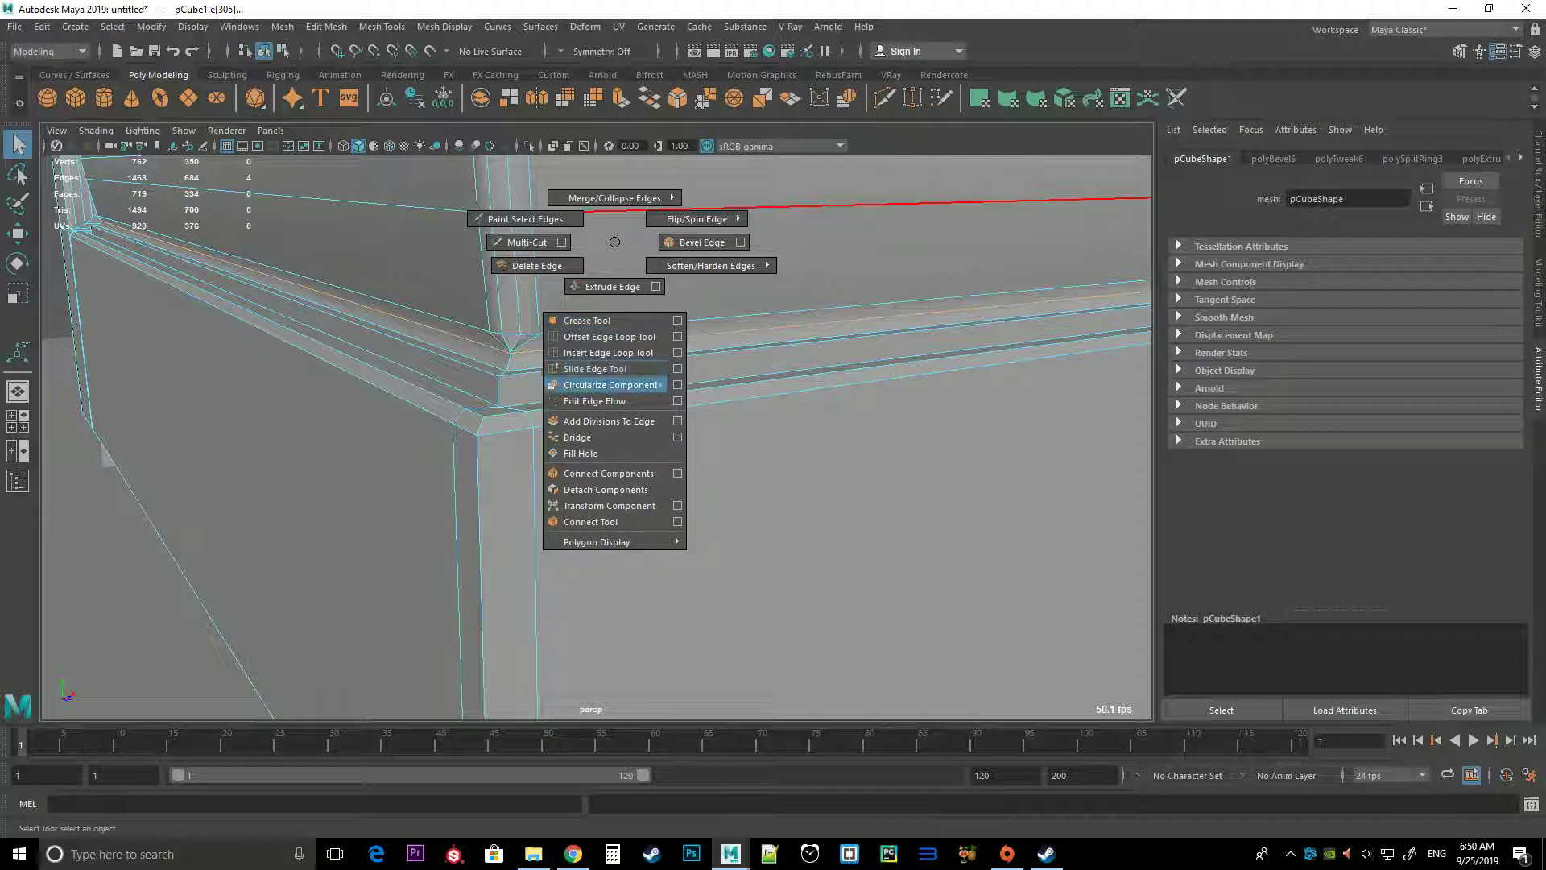
click(605, 490)
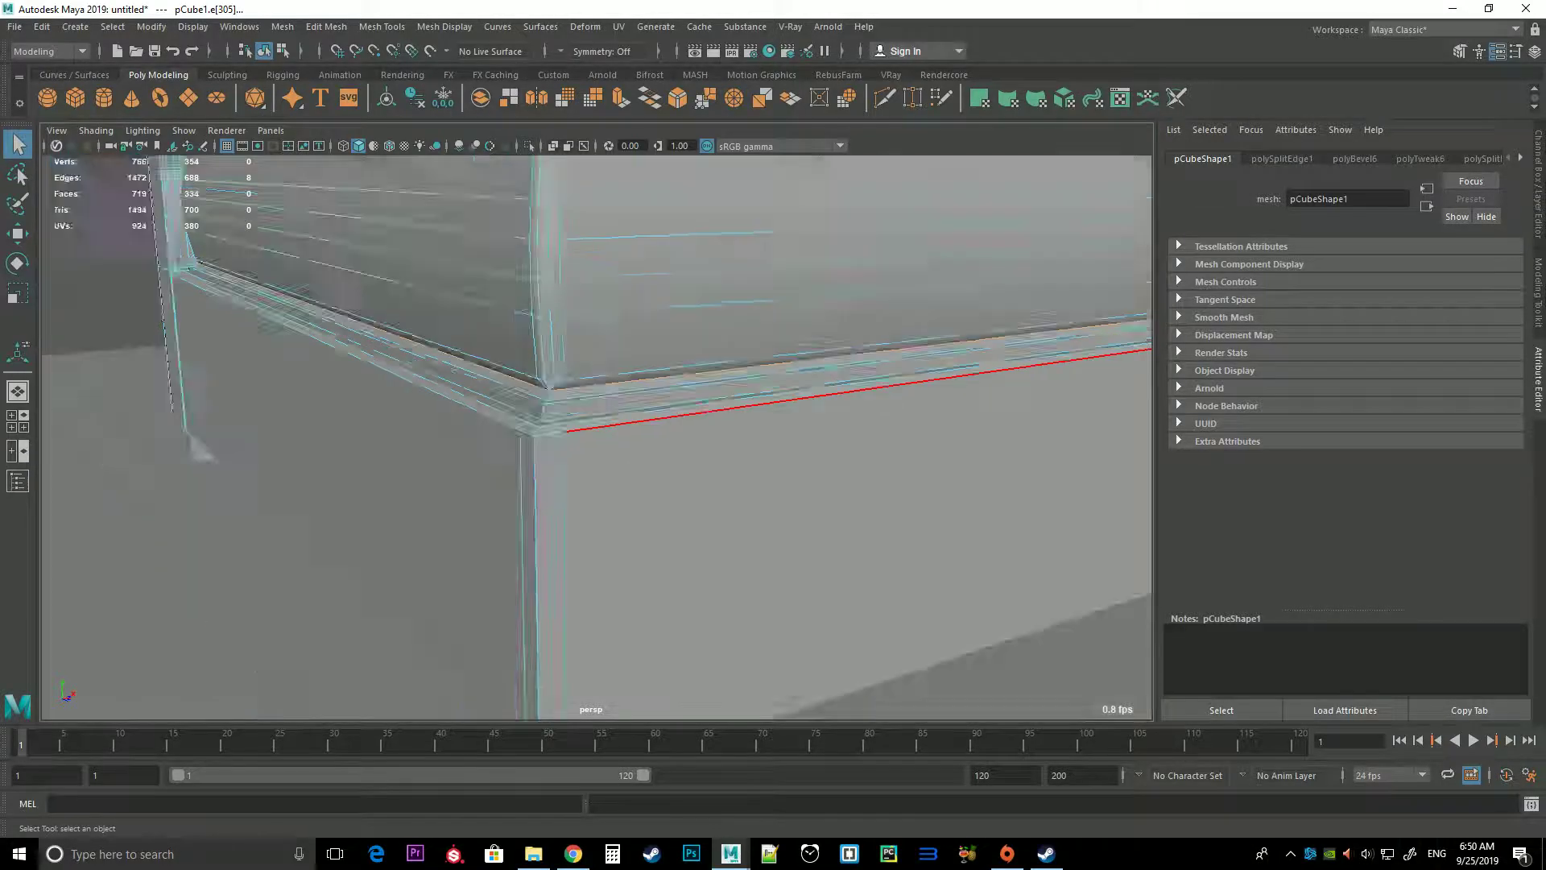
scroll(596, 435, down, 5)
alt+drag(563, 435, 724, 435)
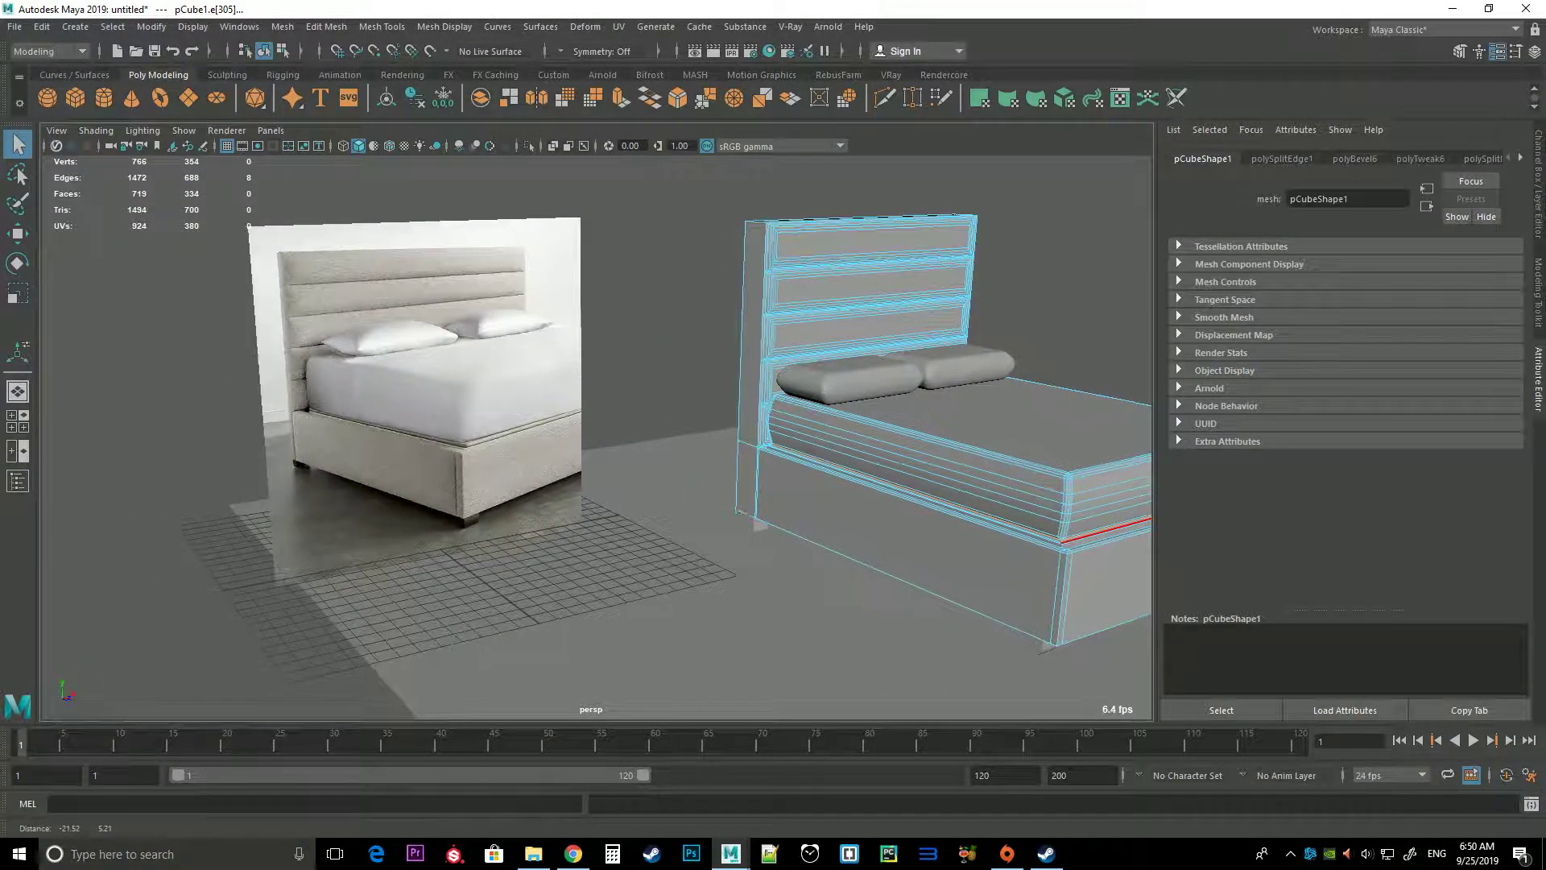
Assign a new Lambert material to the side faces of the bed base
scroll(684, 423, up, 3)
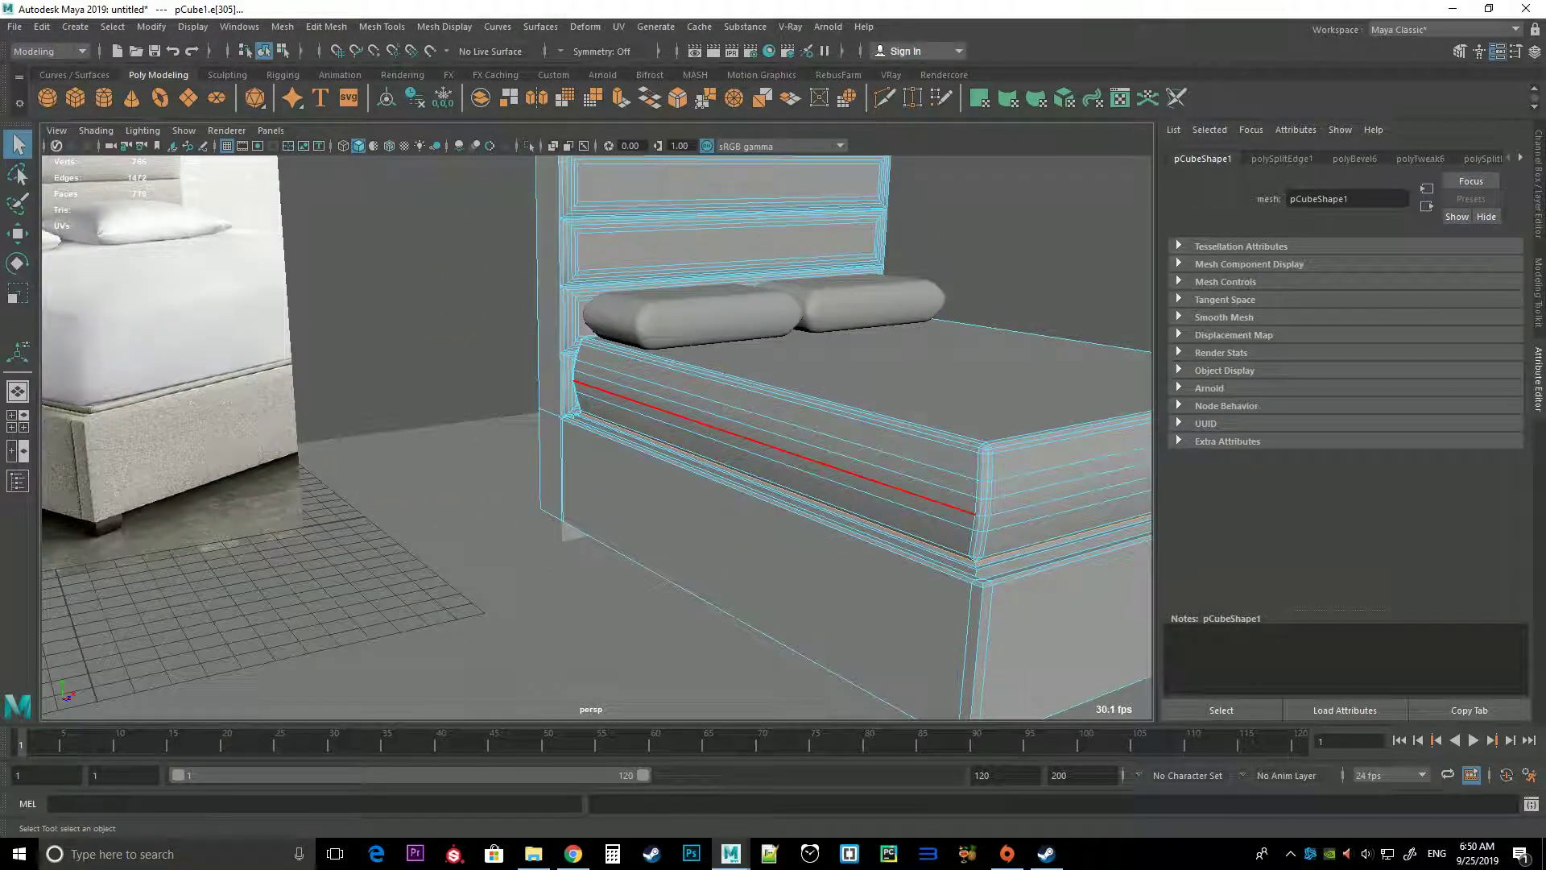
right_drag(685, 406, 689, 452)
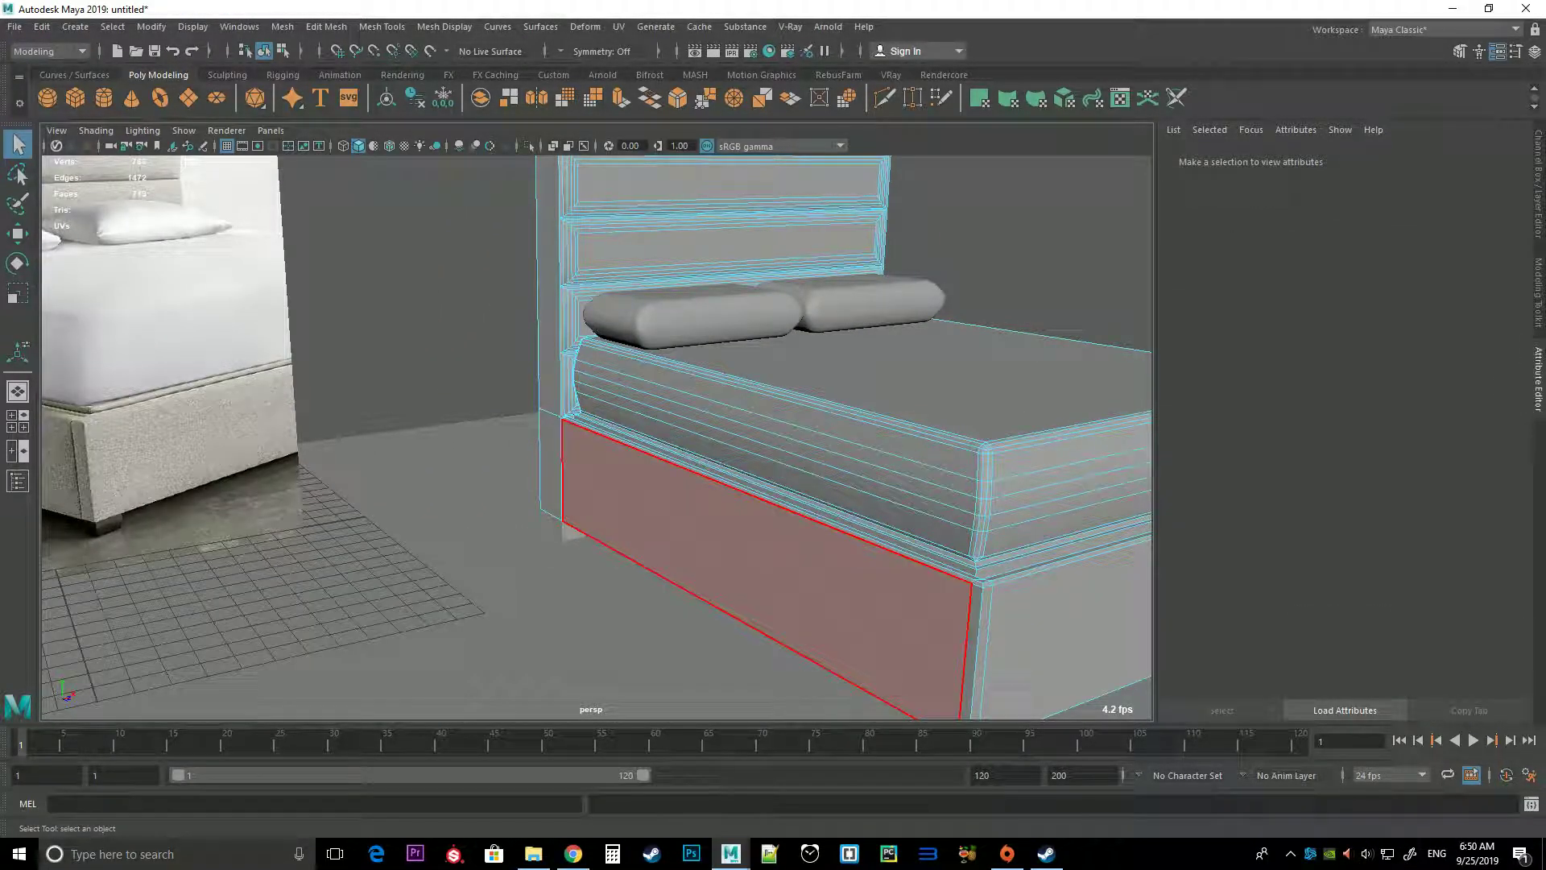
click(765, 564)
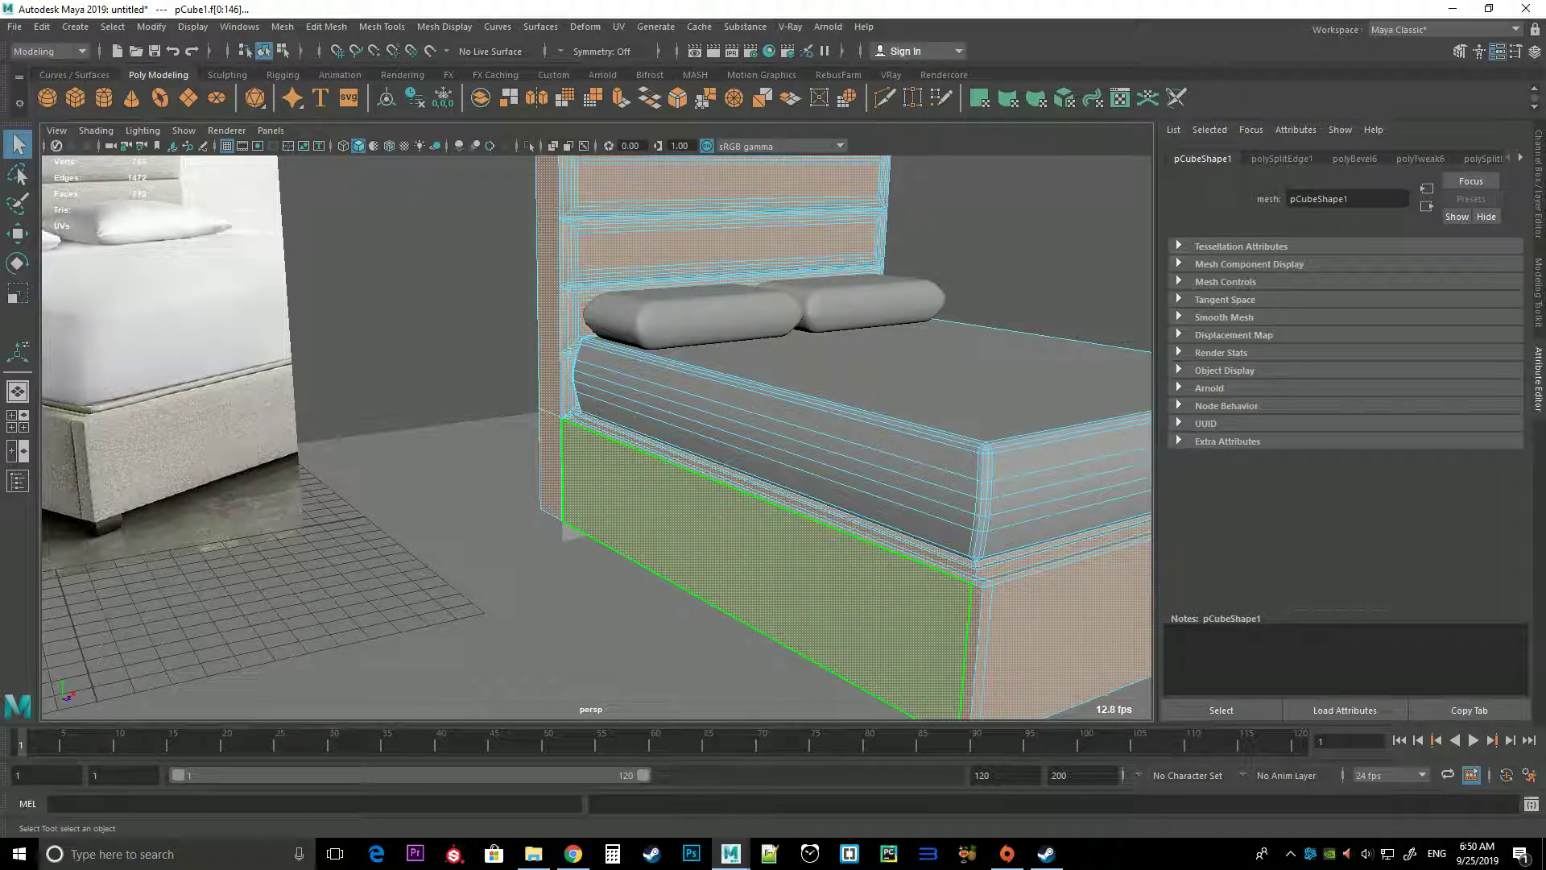
right_drag(682, 409, 679, 822)
scroll(596, 435, down, 5)
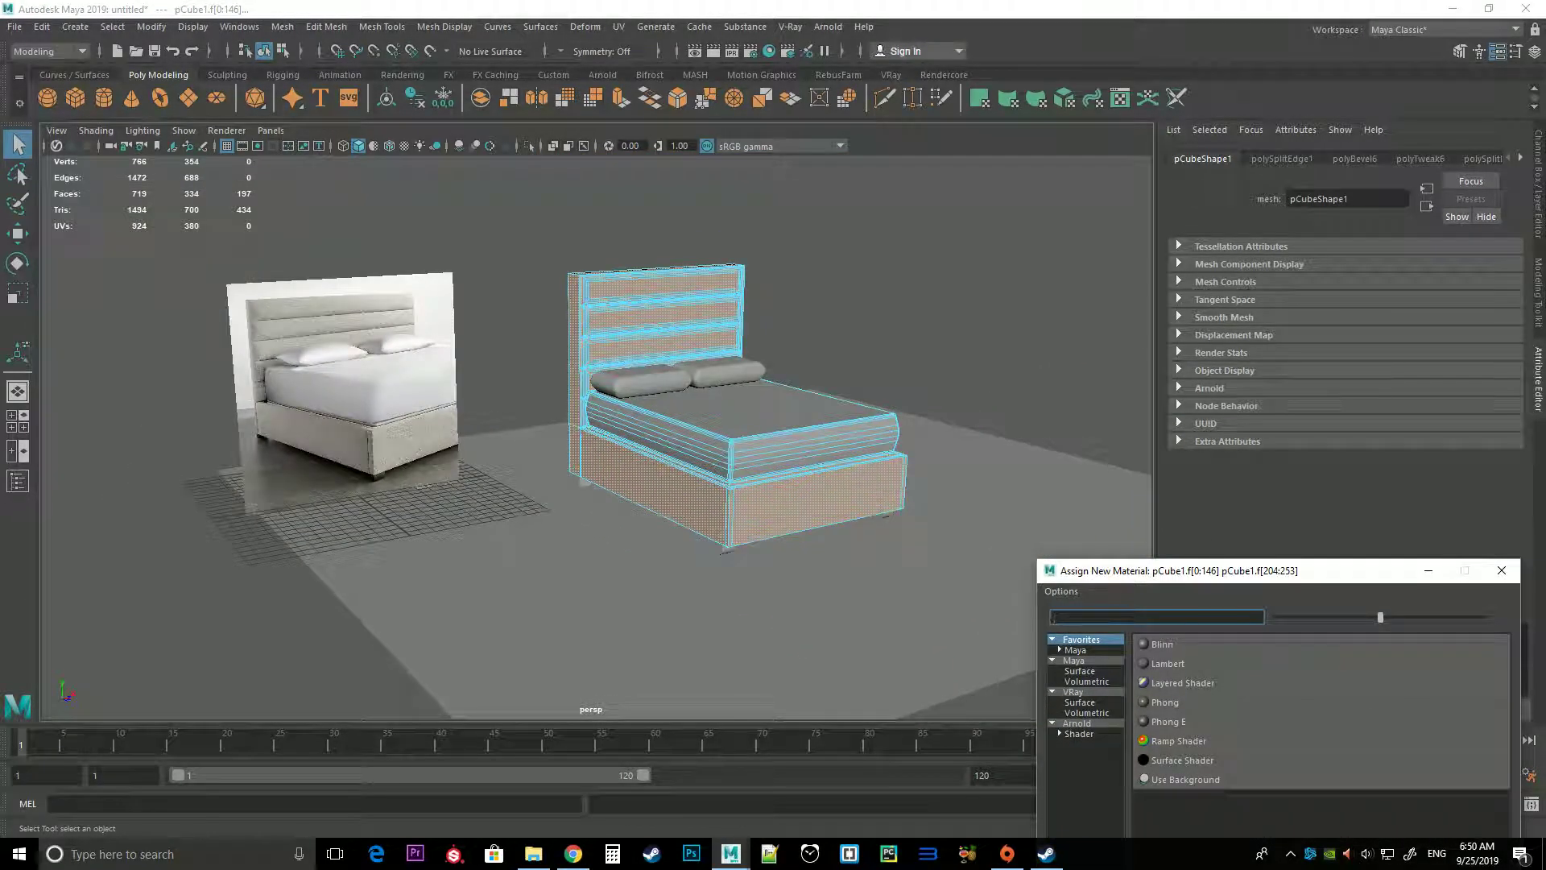
click(1168, 663)
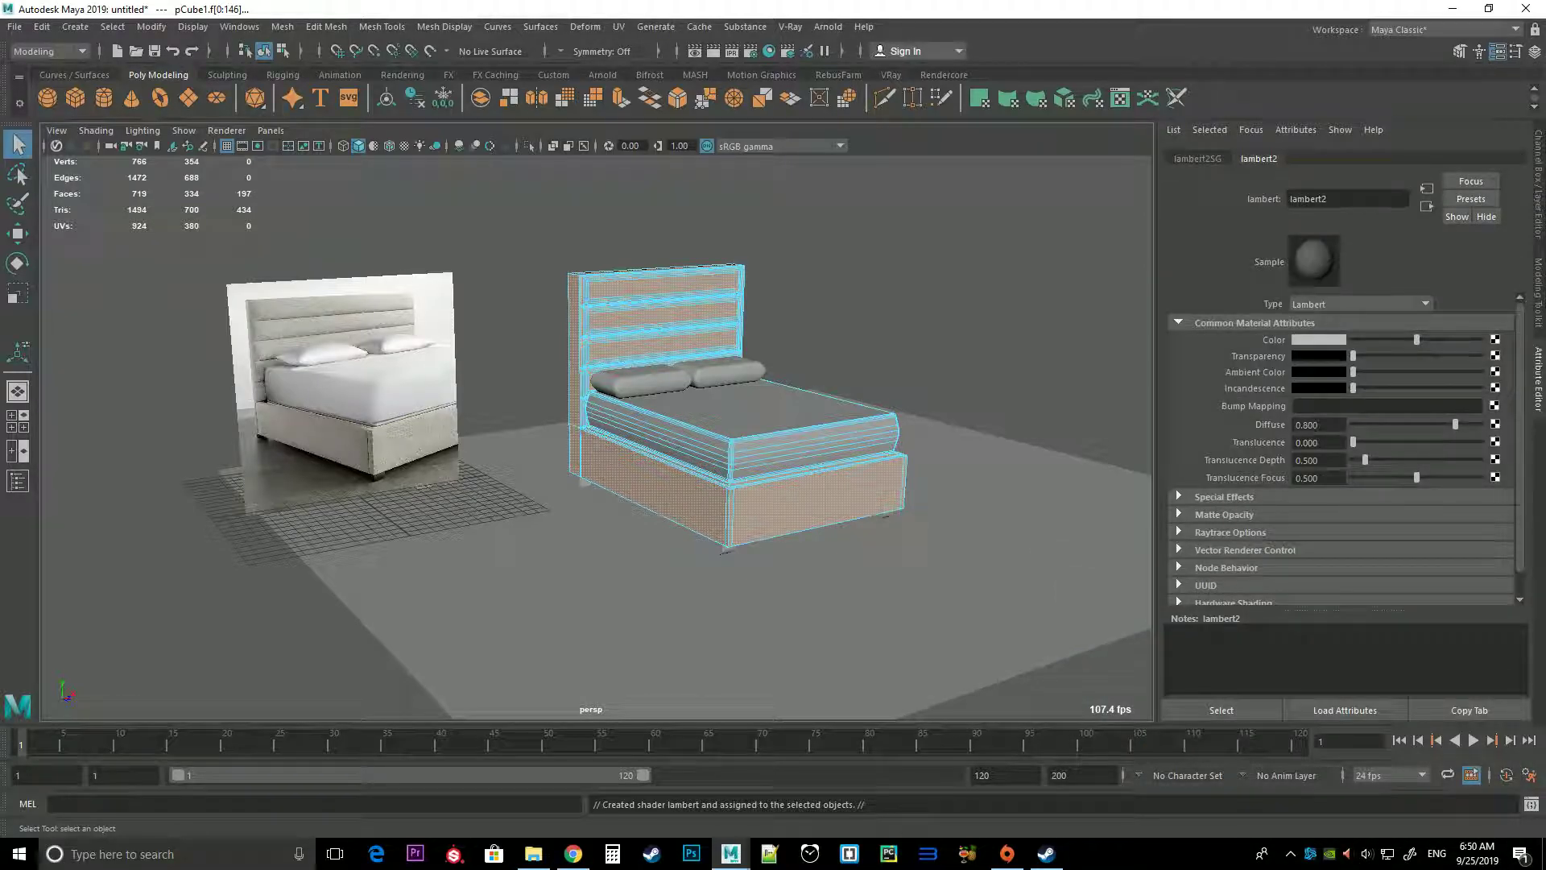
Set the material colour to the light grey fabric sampled from the reference photo
click(1319, 339)
click(1228, 361)
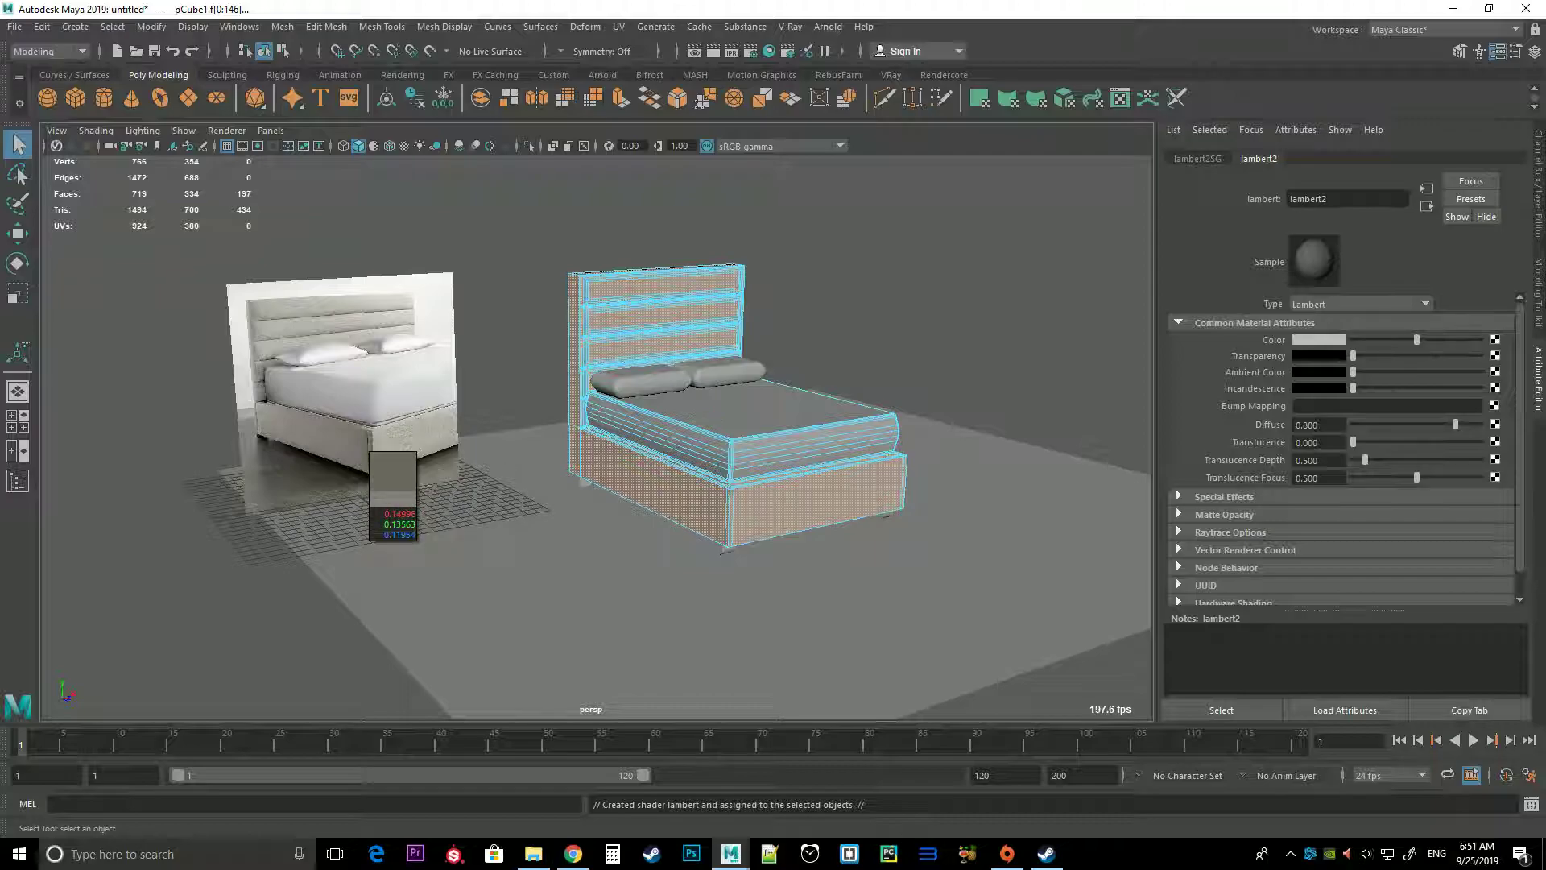
click(368, 450)
scroll(368, 450, up, 3)
scroll(368, 450, up, 2)
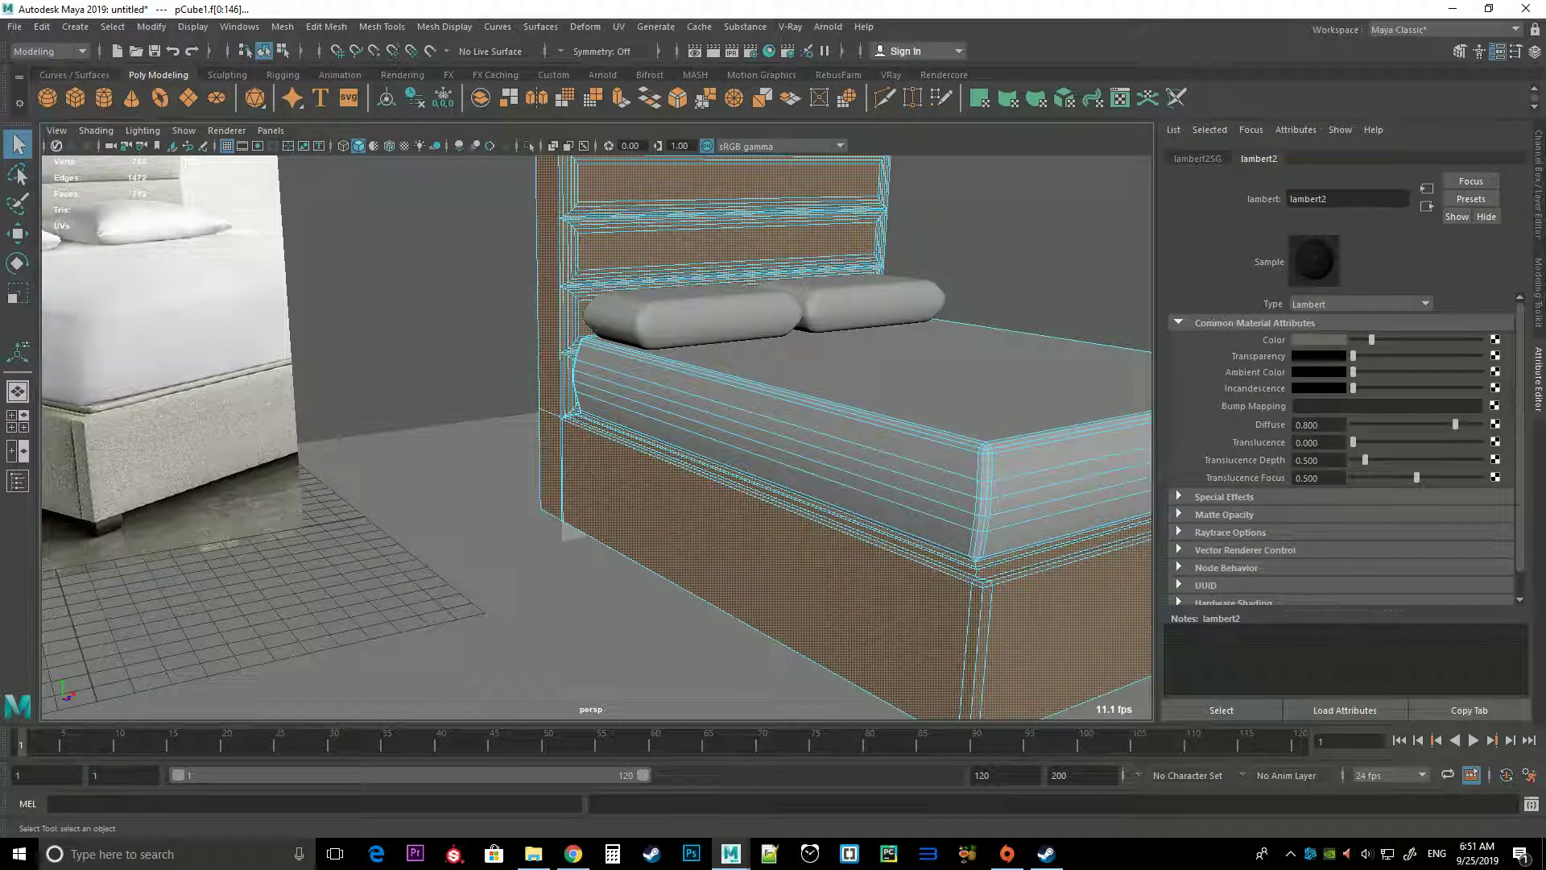
click(1318, 339)
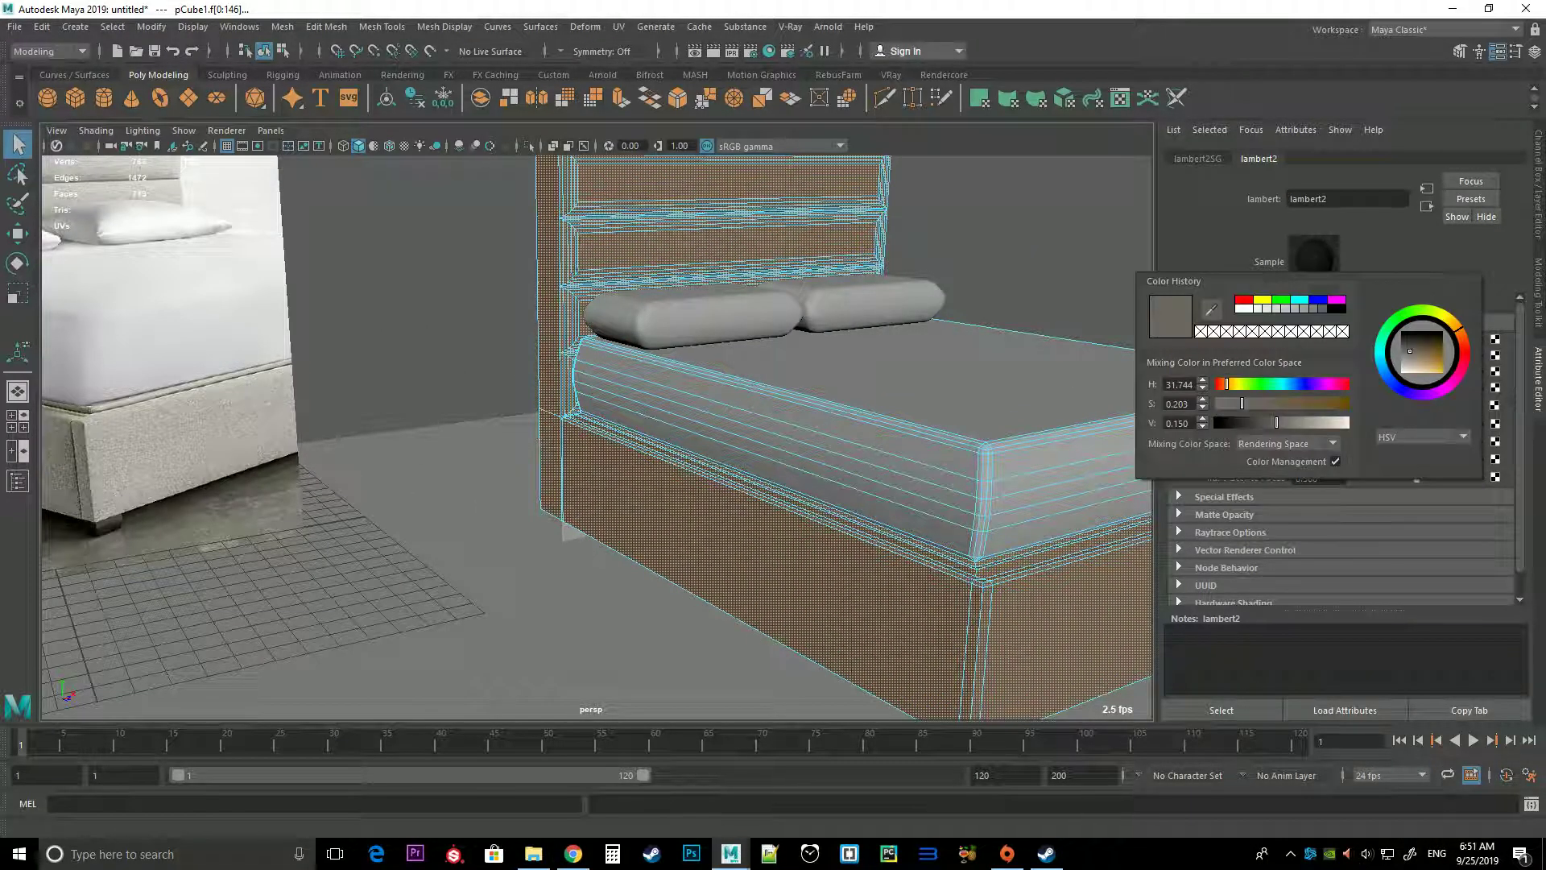
click(1212, 308)
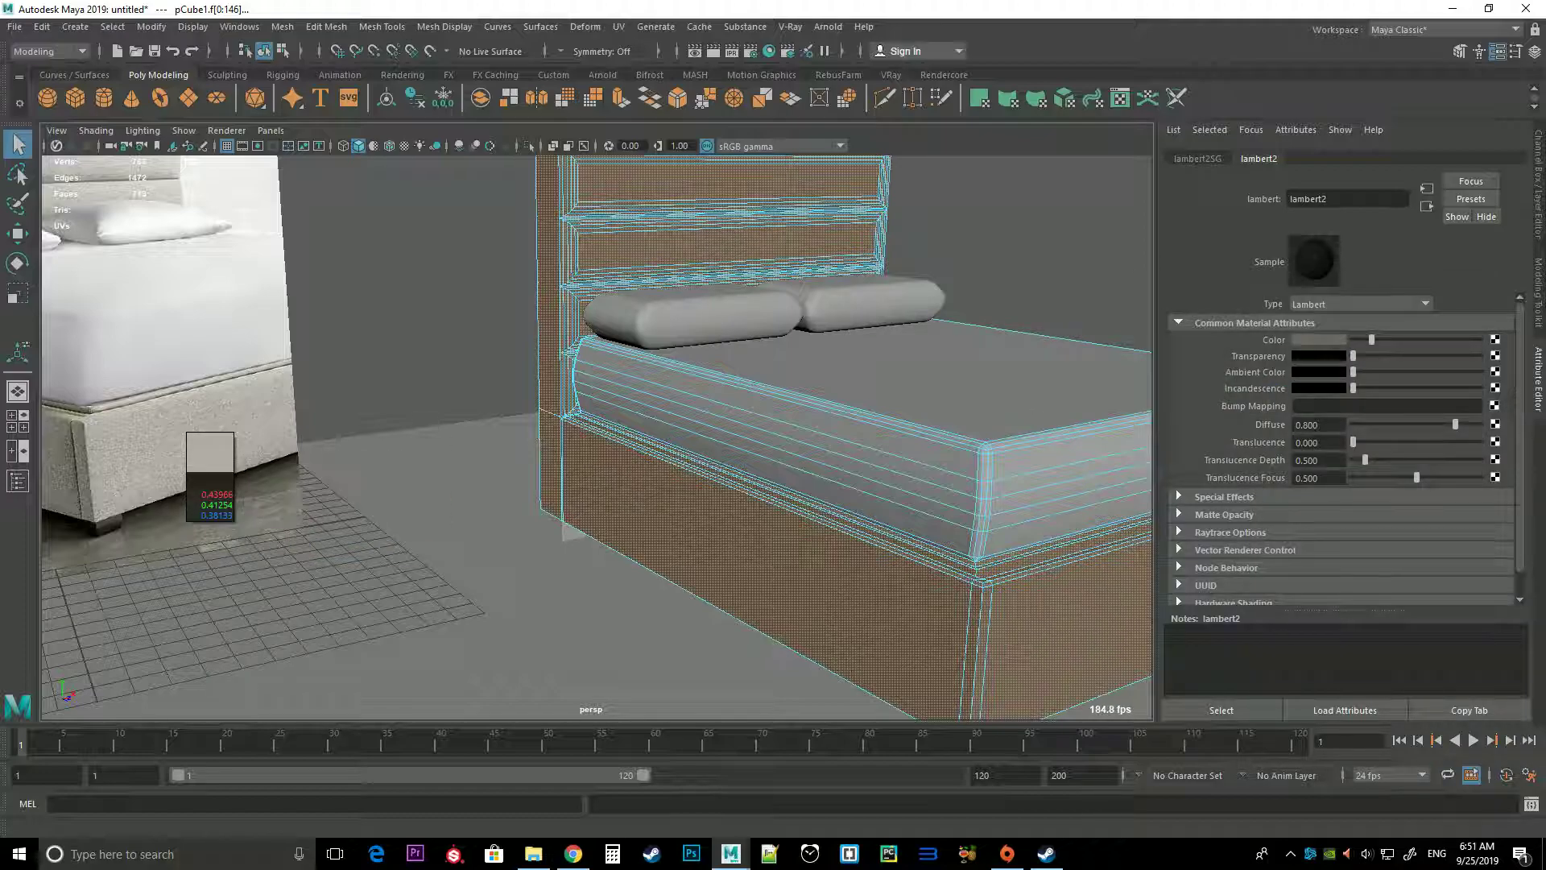
click(183, 432)
scroll(596, 435, down, 5)
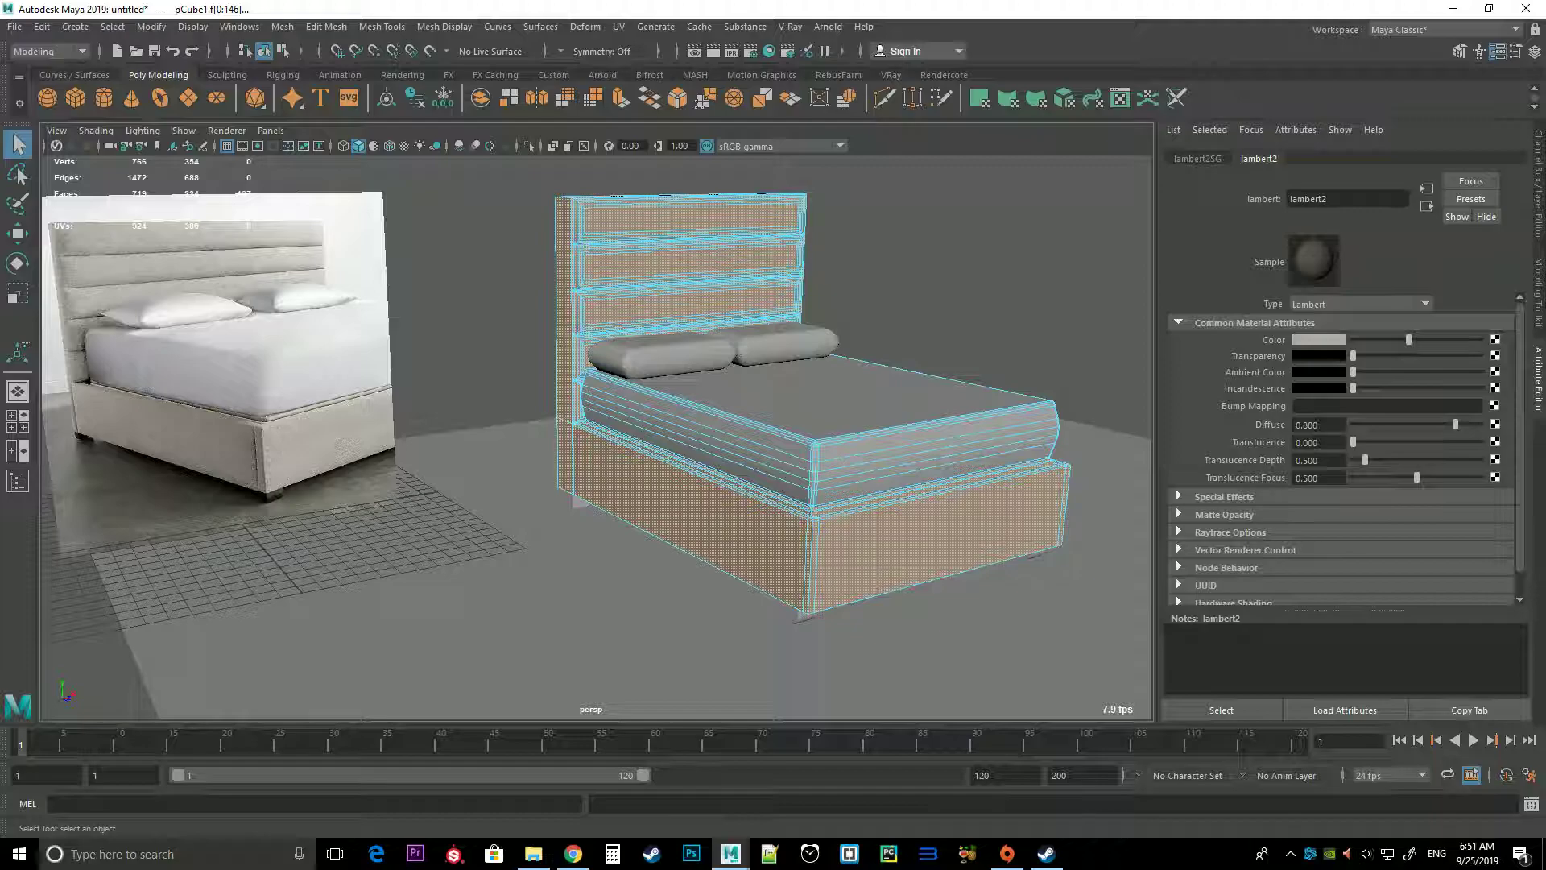
Assign a new Lambert material to the mattress faces
right_drag(650, 415, 736, 387)
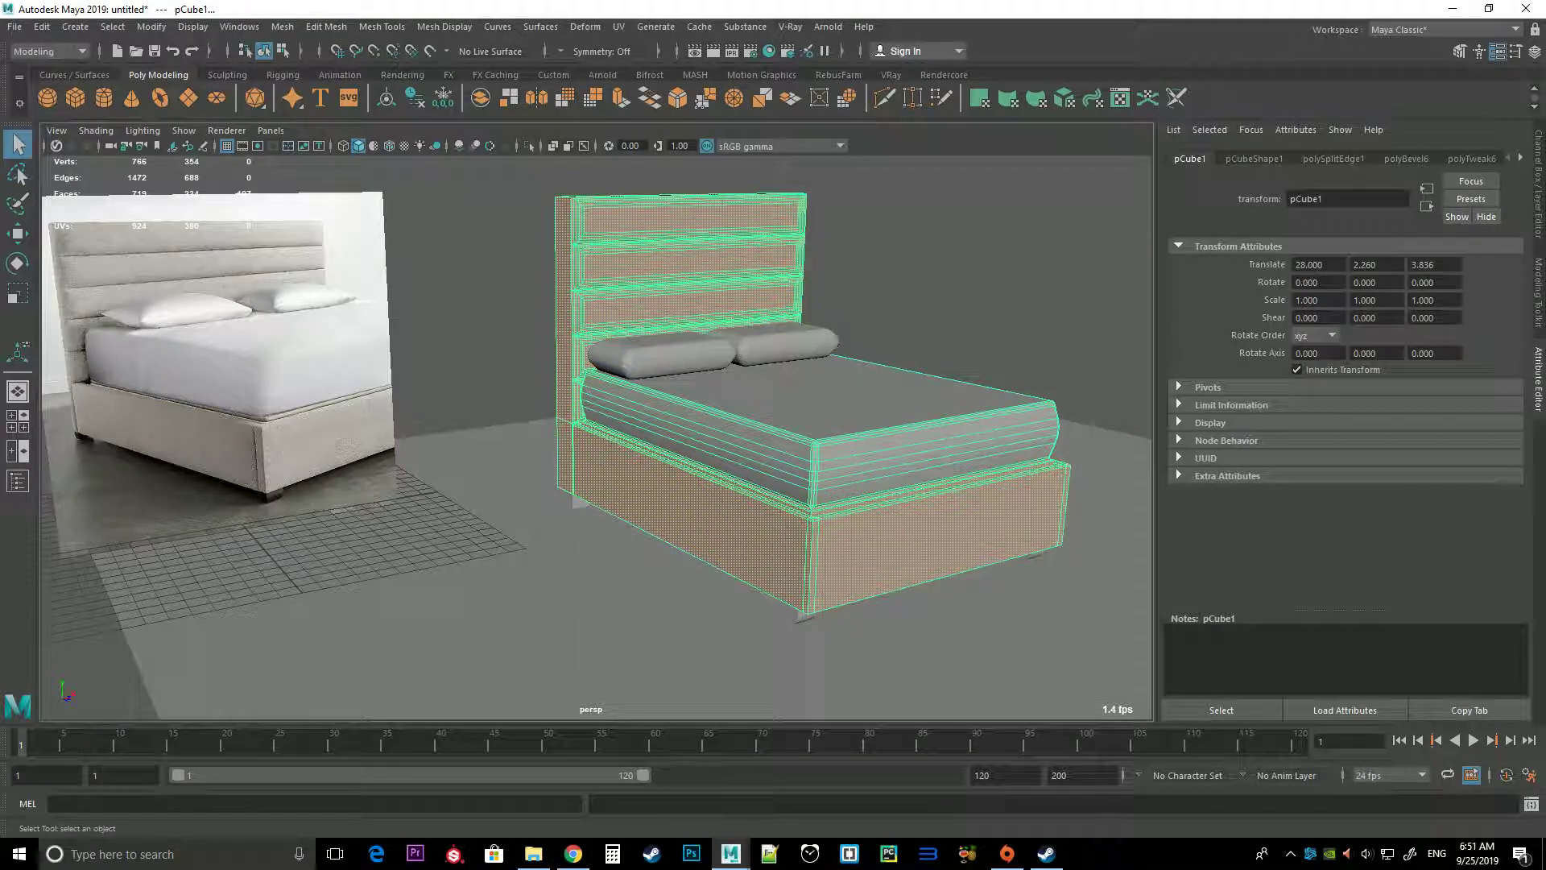
click(926, 241)
click(736, 397)
right_click(735, 397)
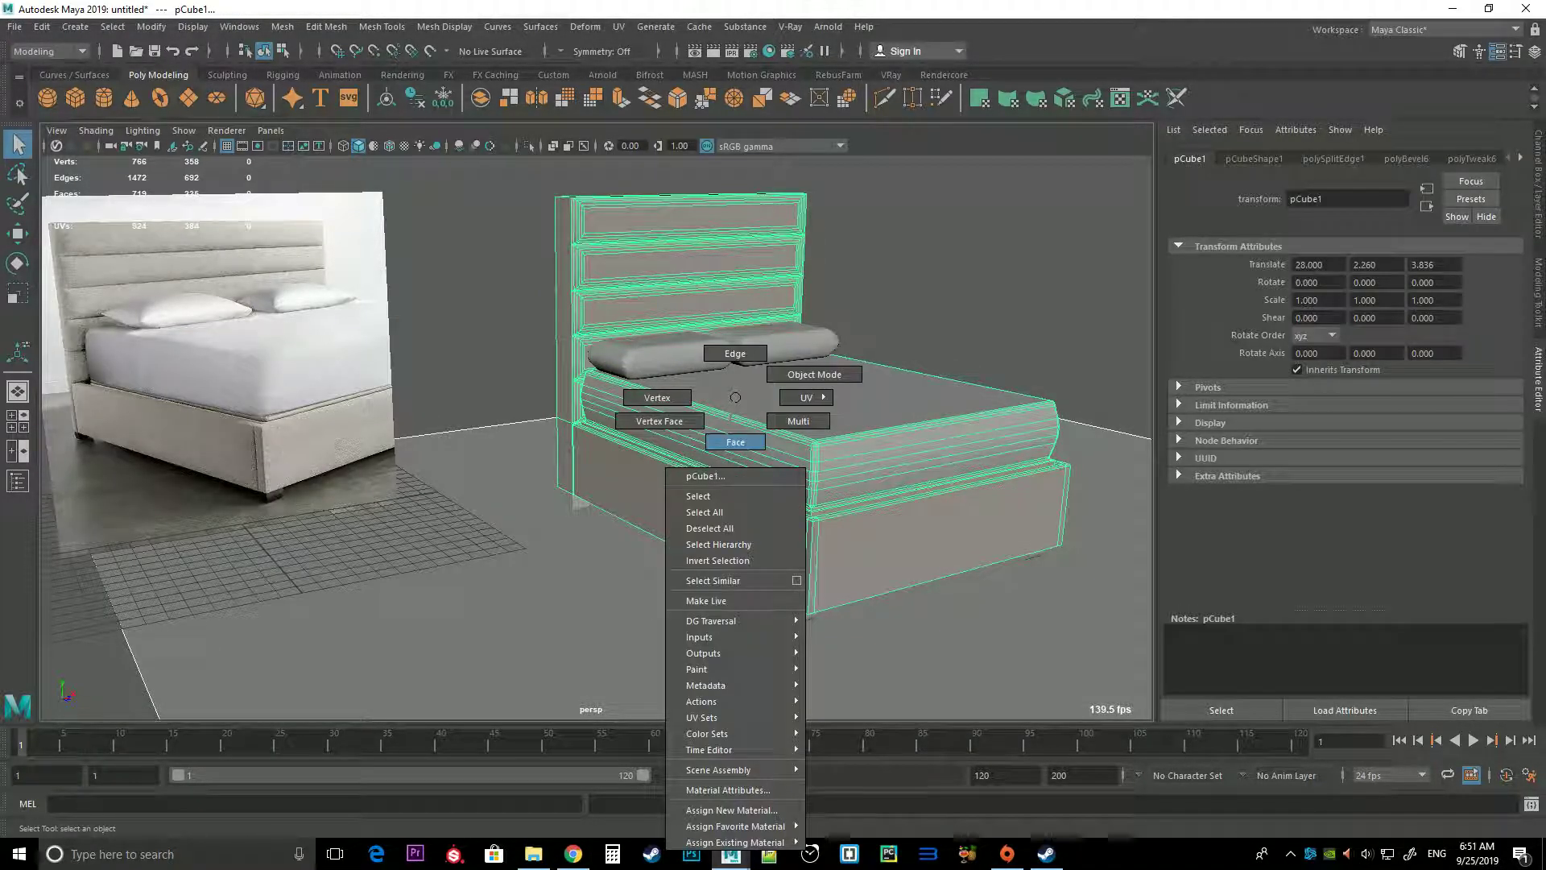
right_drag(735, 397, 735, 441)
scroll(805, 402, up, 5)
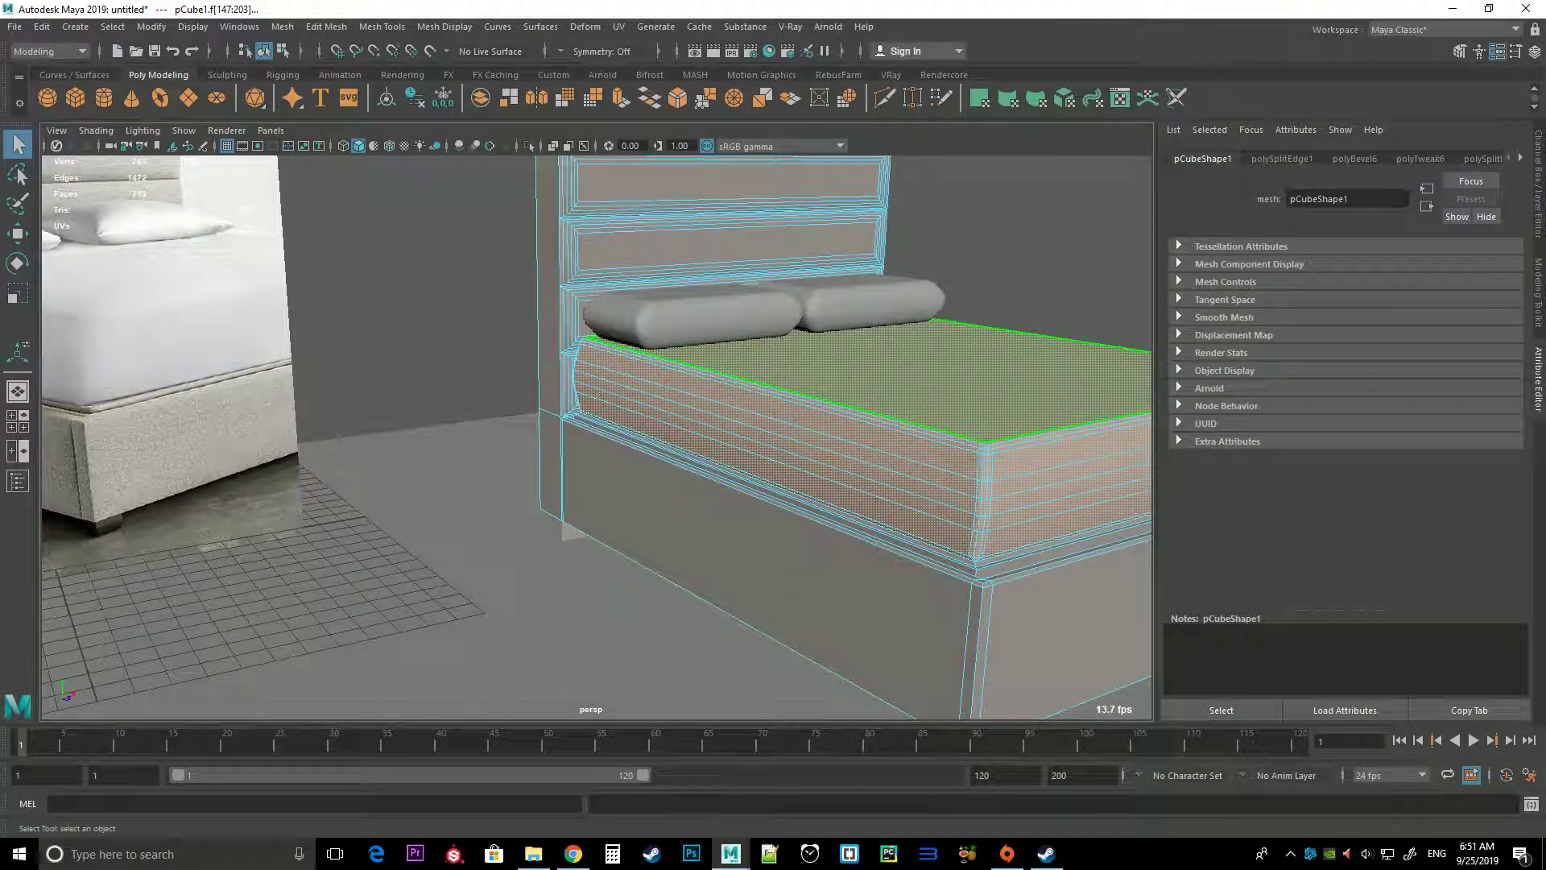
right_drag(733, 387, 729, 759)
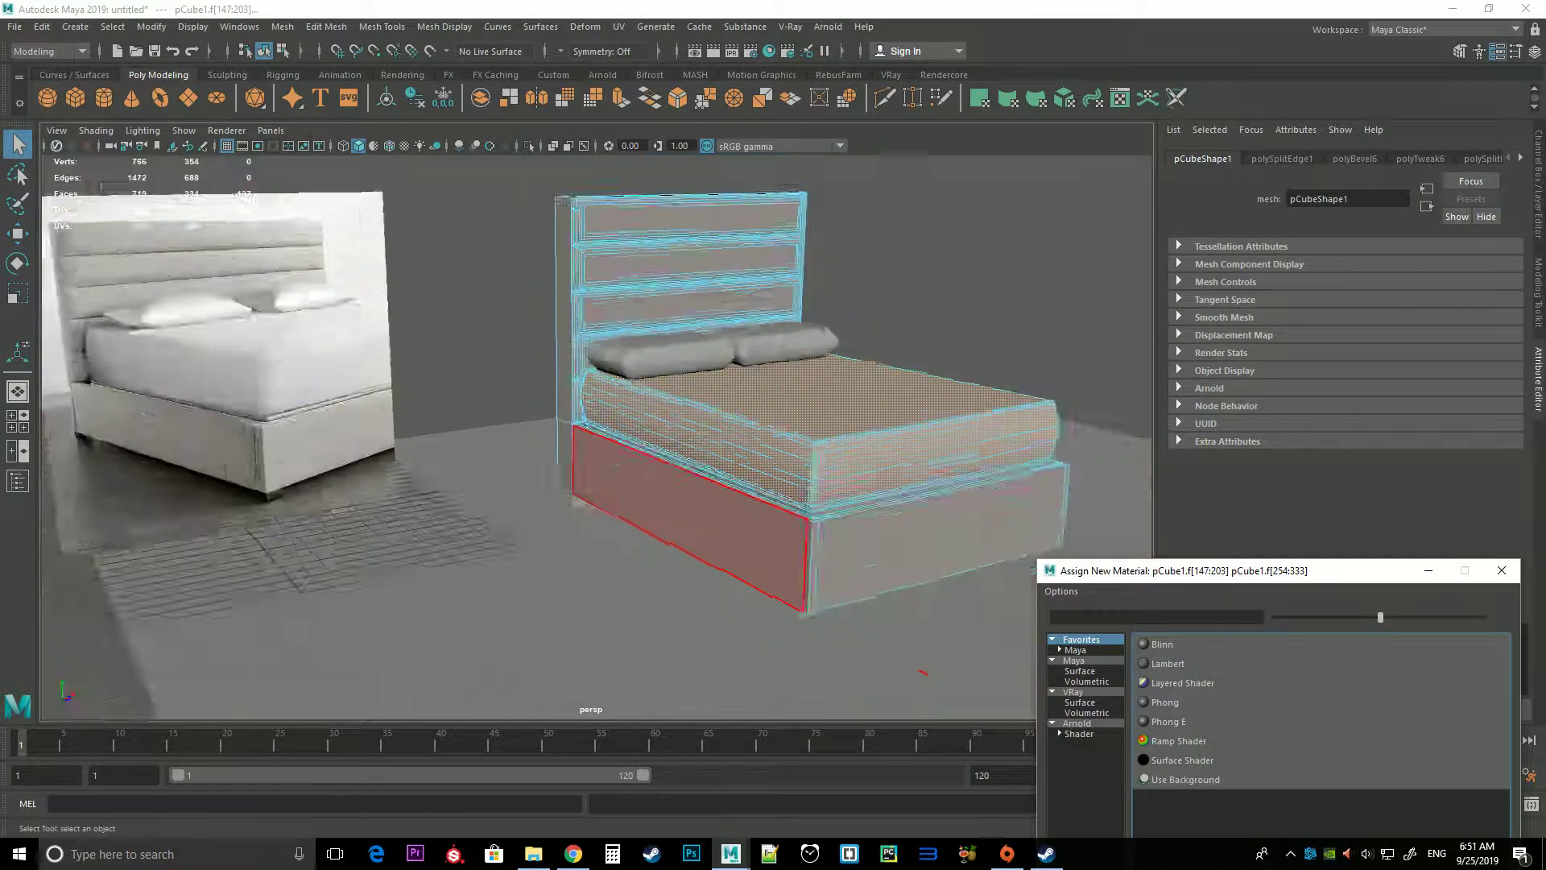
scroll(725, 403, down, 3)
click(1168, 663)
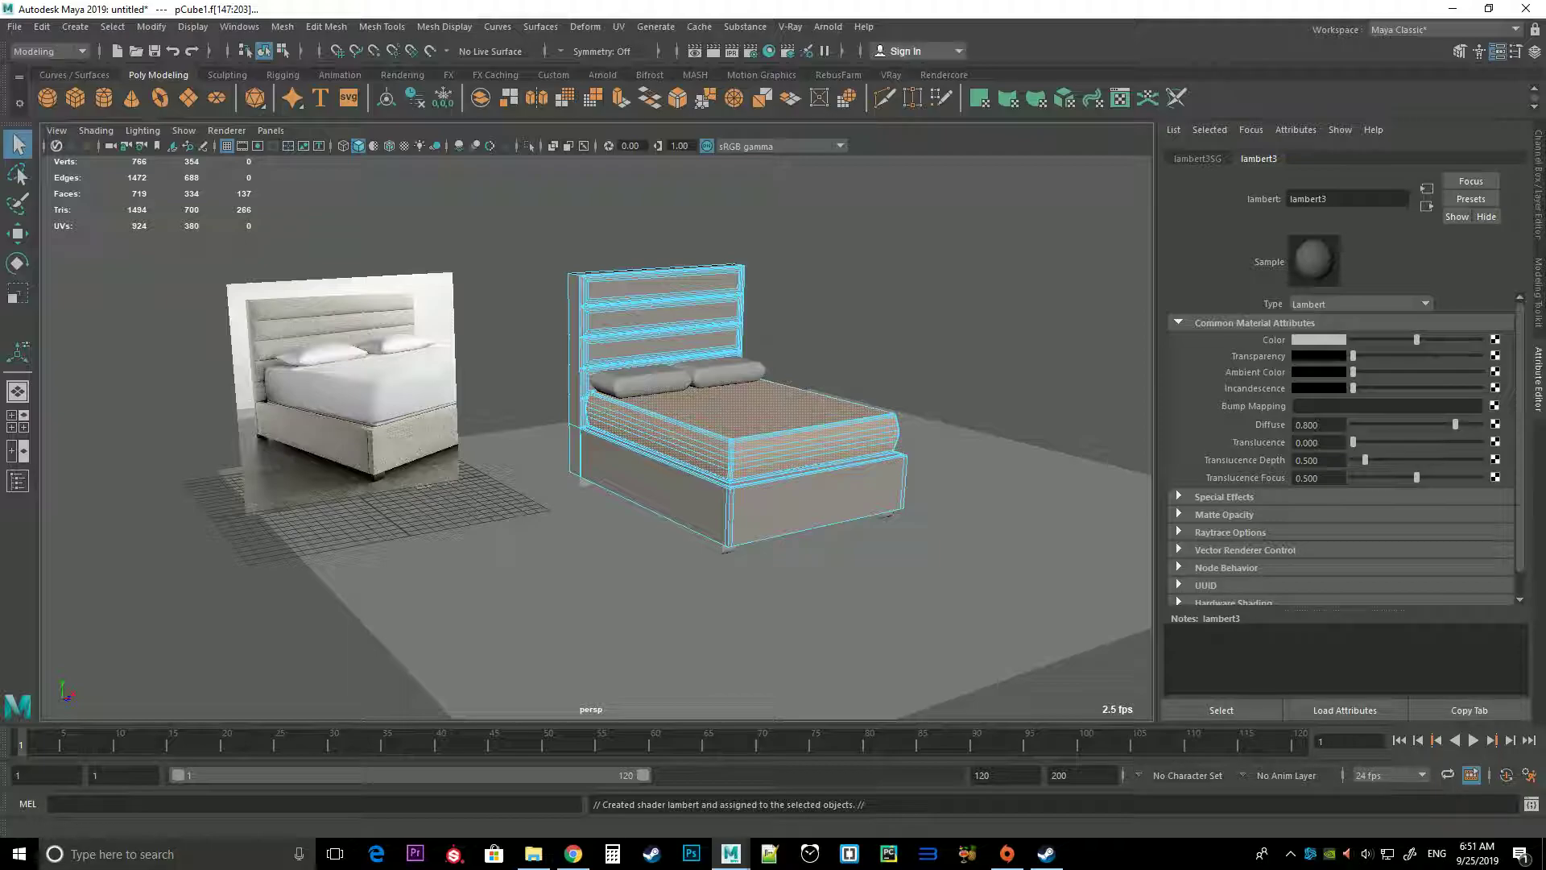
Colour the mattress material with the upholstery tone sampled from the reference photo
click(1319, 339)
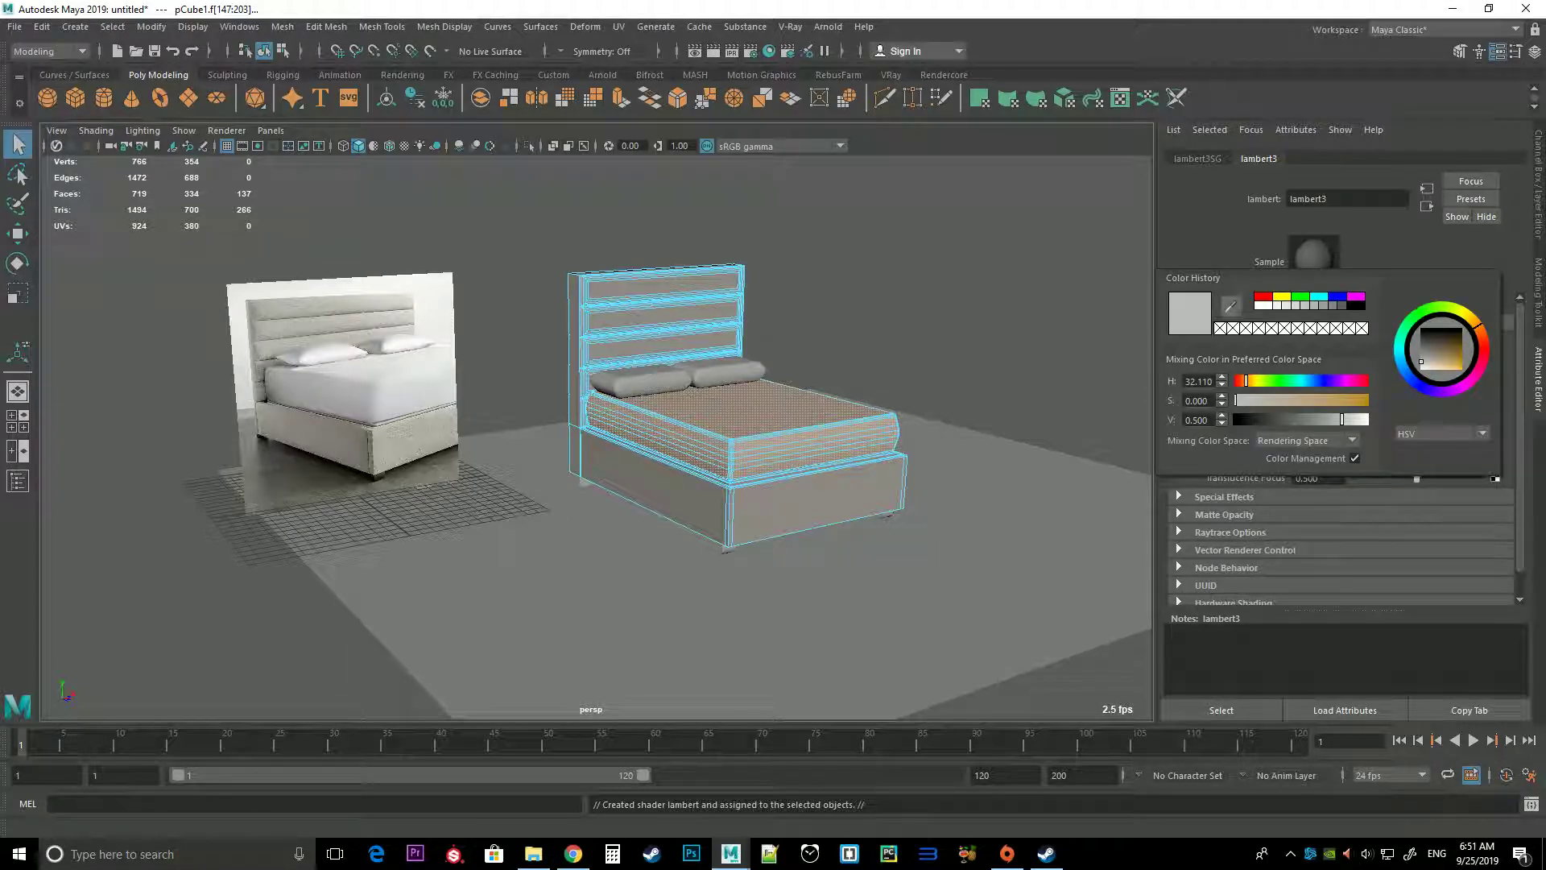
click(1230, 305)
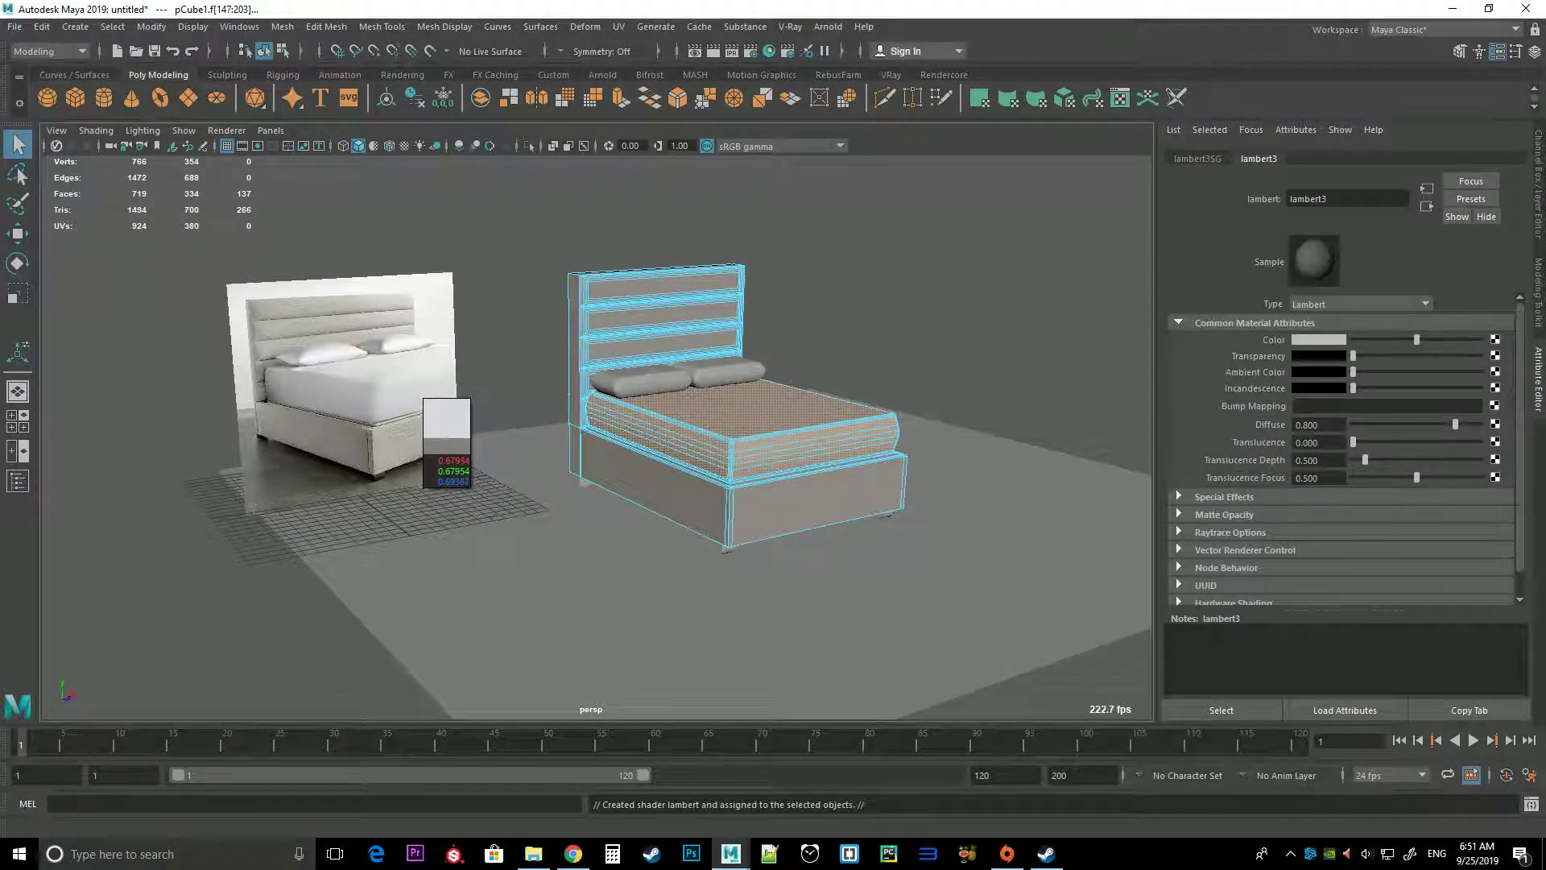
click(402, 399)
scroll(403, 399, up, 5)
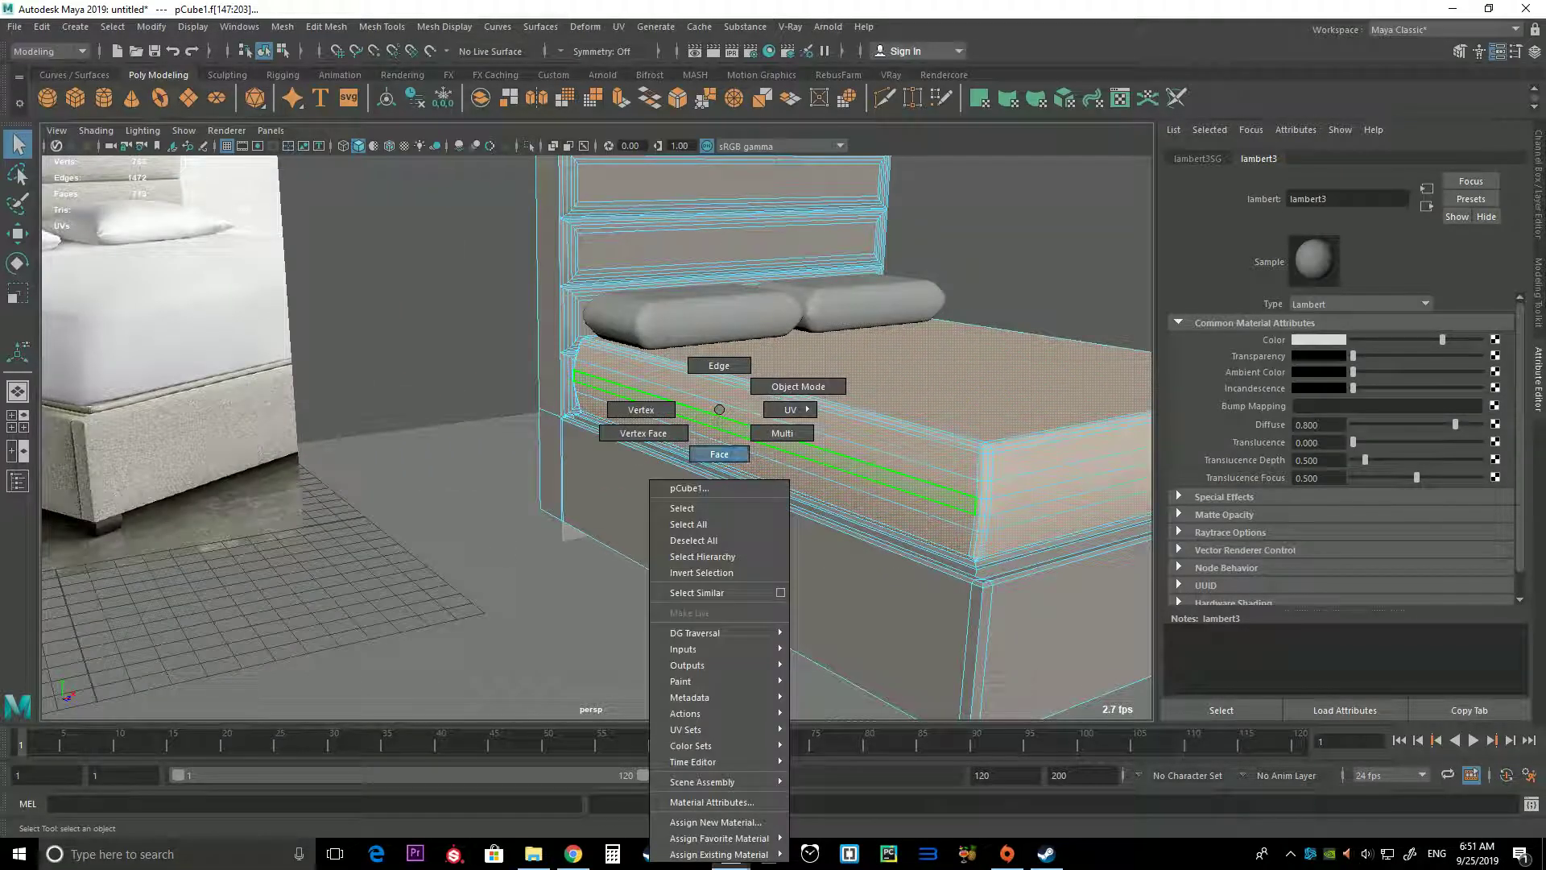
Duplicate the left pillow and give it the existing lambert3 mattress material
right_drag(711, 415, 708, 364)
click(692, 314)
key(shift+d)
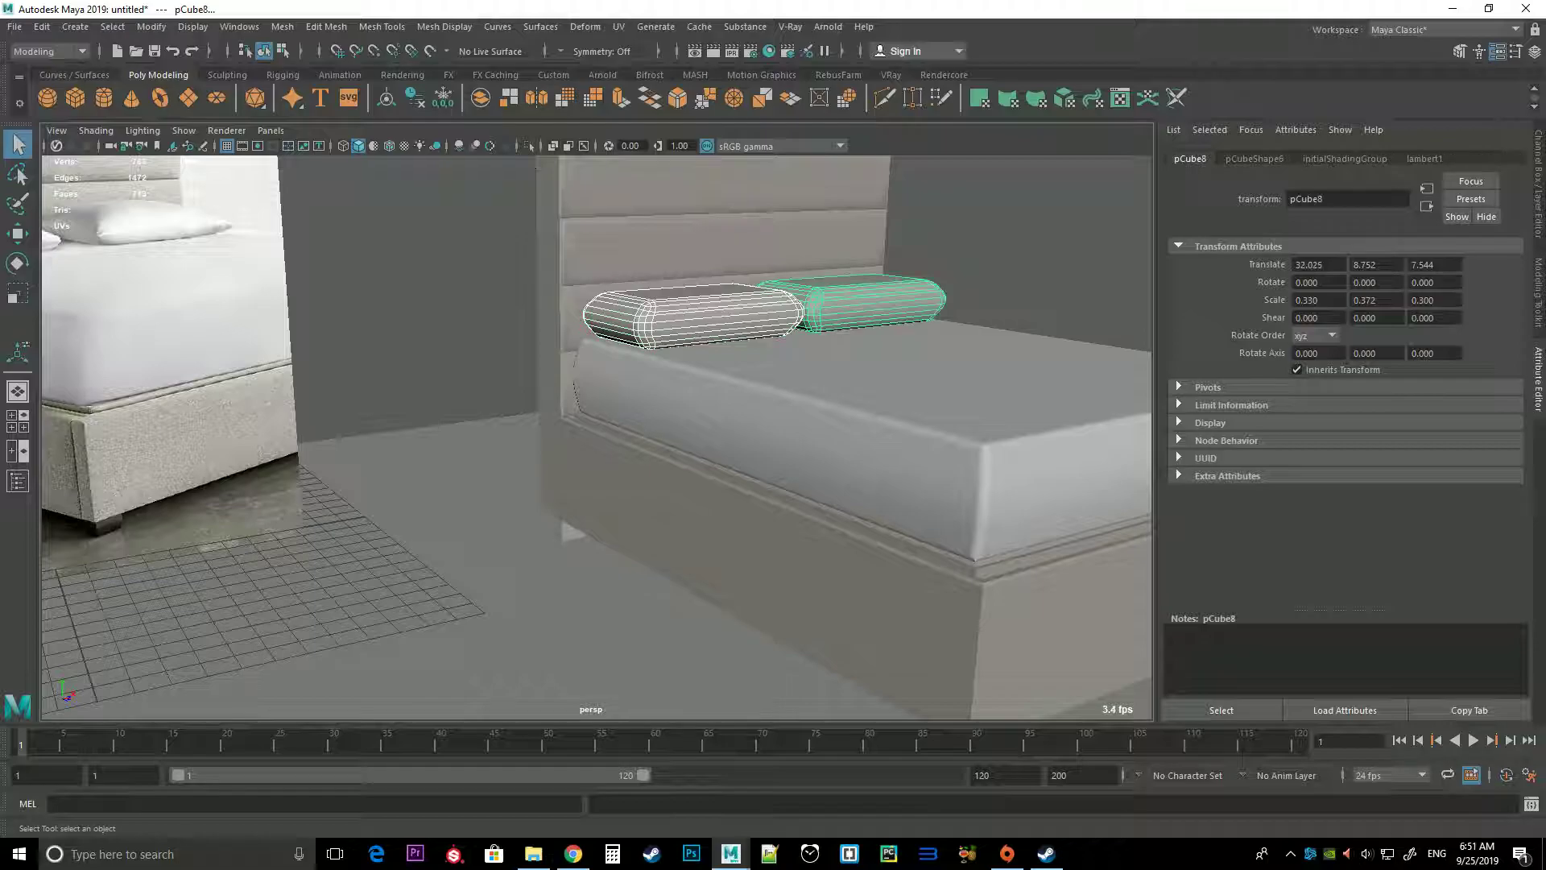
mouse_move(869, 302)
right_down()
mouse_move(869, 747)
mouse_move(977, 779)
right_up()
scroll(708, 322, up, 3)
right_click(709, 263)
scroll(710, 263, down, 5)
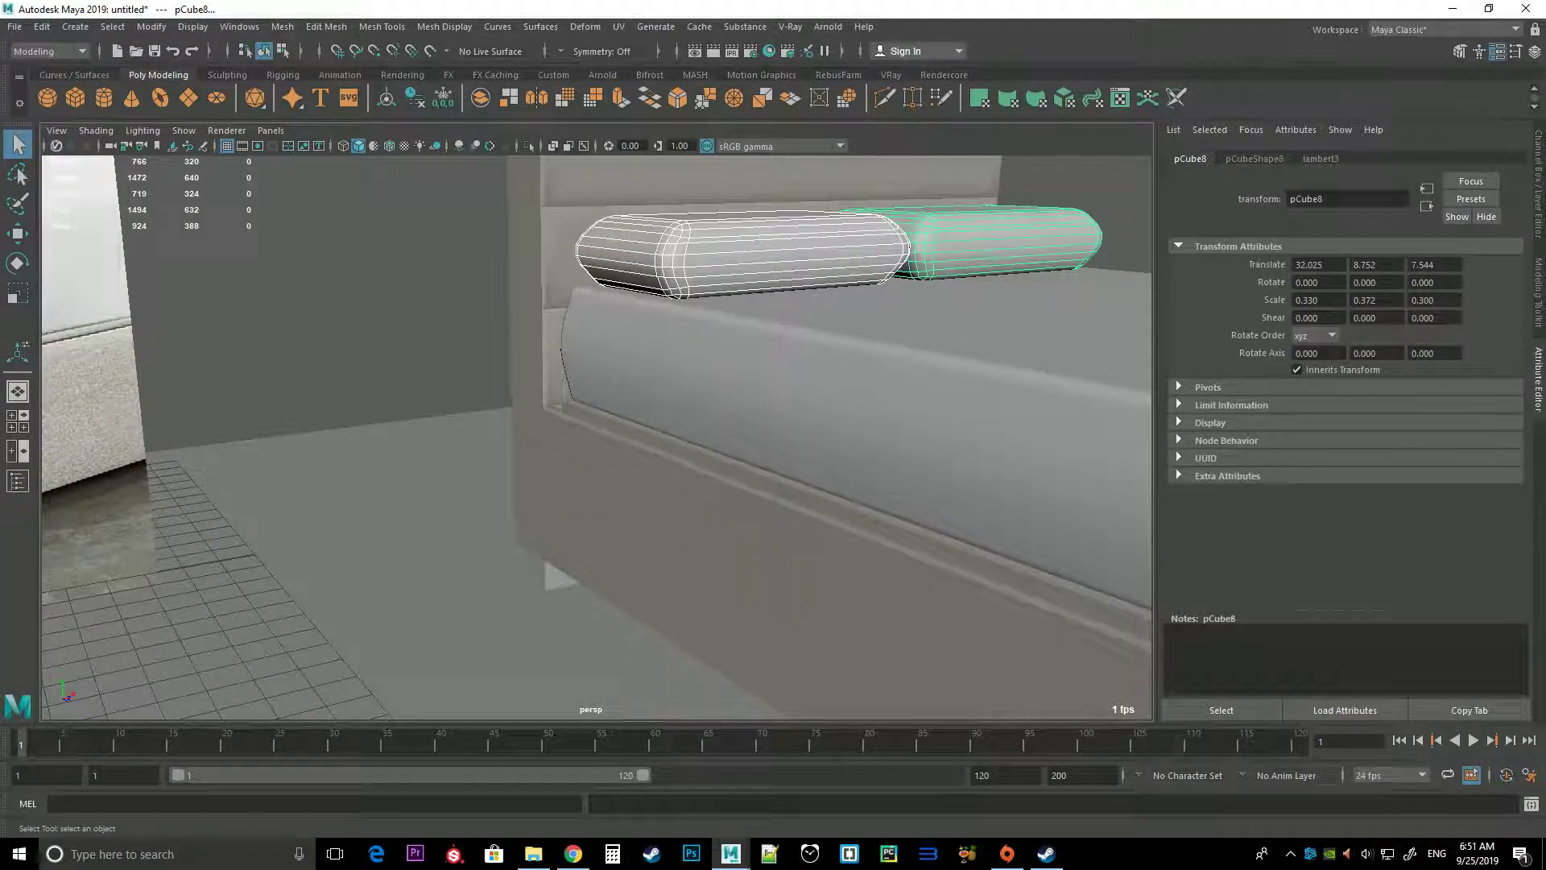
scroll(709, 262, up, 2)
Select the bed leg mesh and bring up its new-material options
click(685, 363)
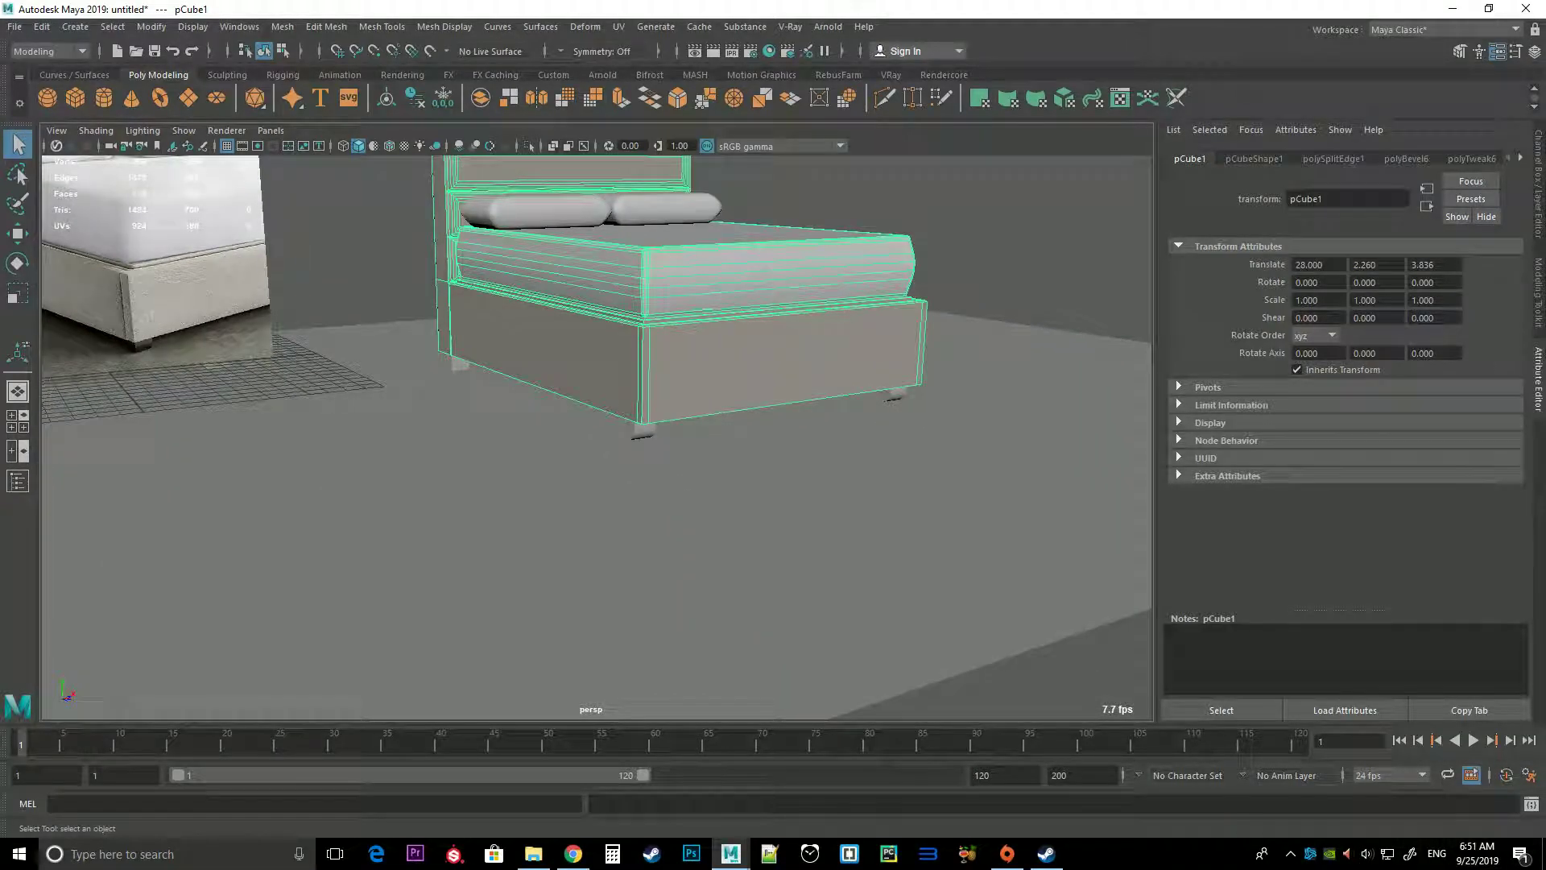
scroll(645, 427, up, 5)
click(753, 414)
mouse_move(746, 407)
right_down()
mouse_move(742, 366)
mouse_move(724, 821)
right_up()
Give the front leg a new Blinn material coloured from the reference photo's dark legs
double_click(765, 412)
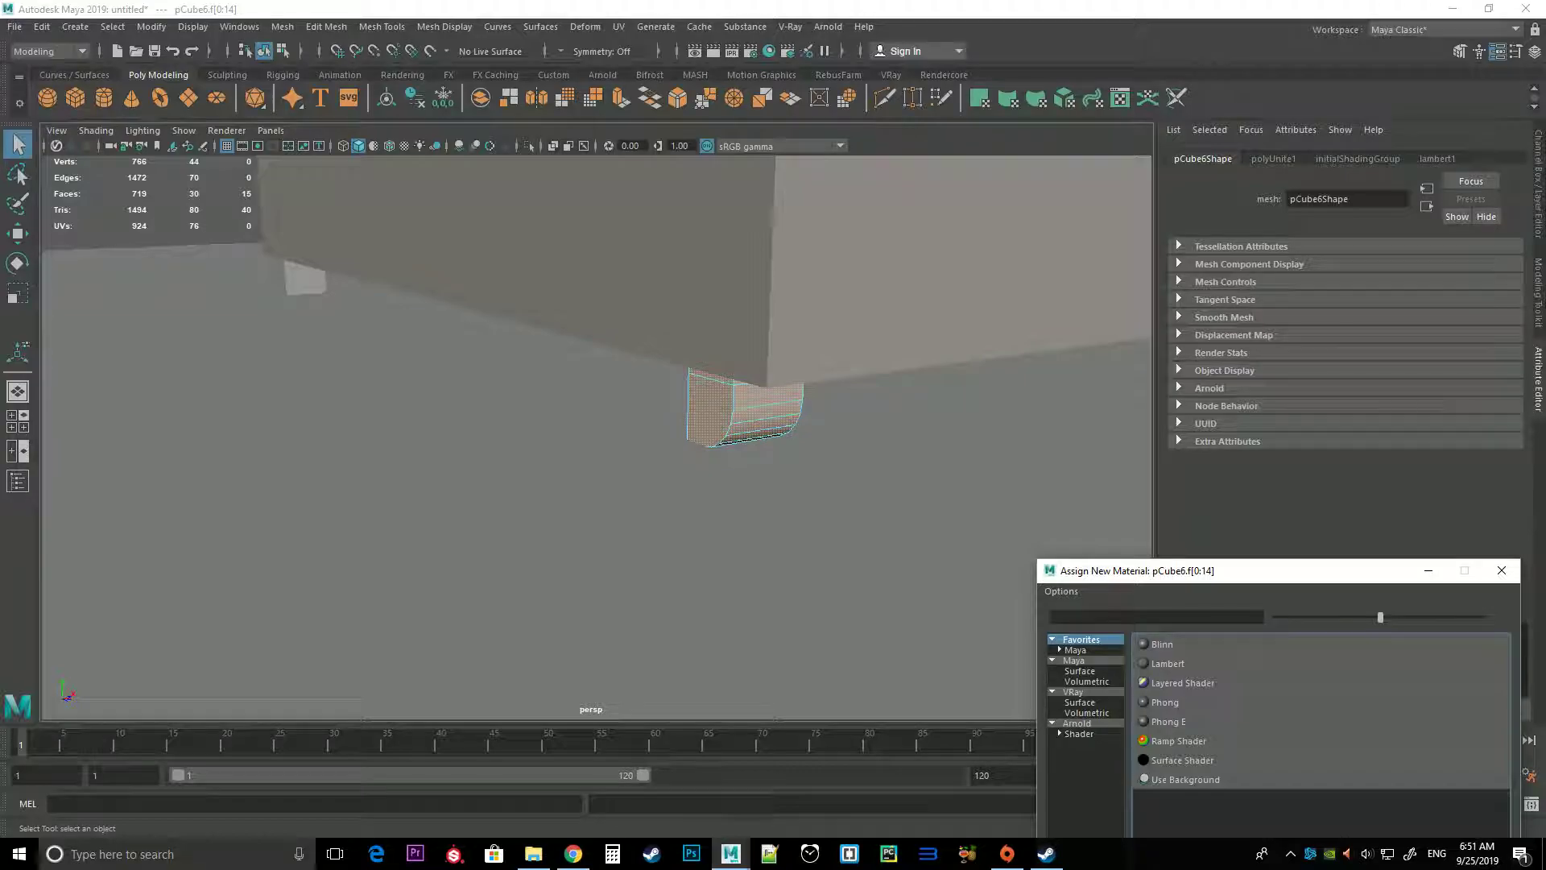
click(1168, 663)
scroll(596, 435, down, 5)
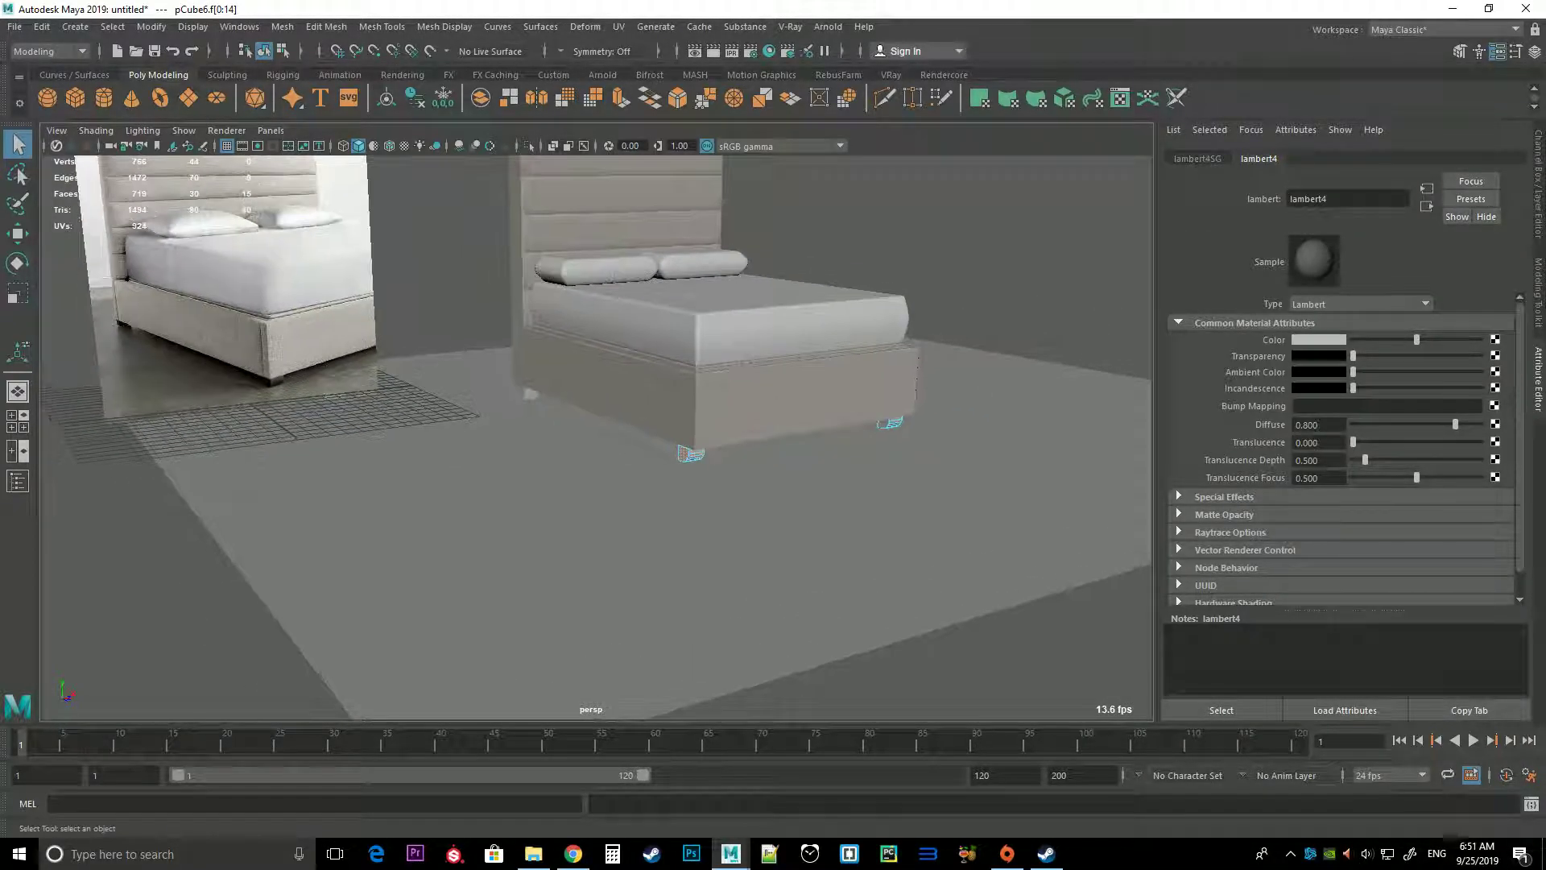
click(1360, 304)
click(1317, 417)
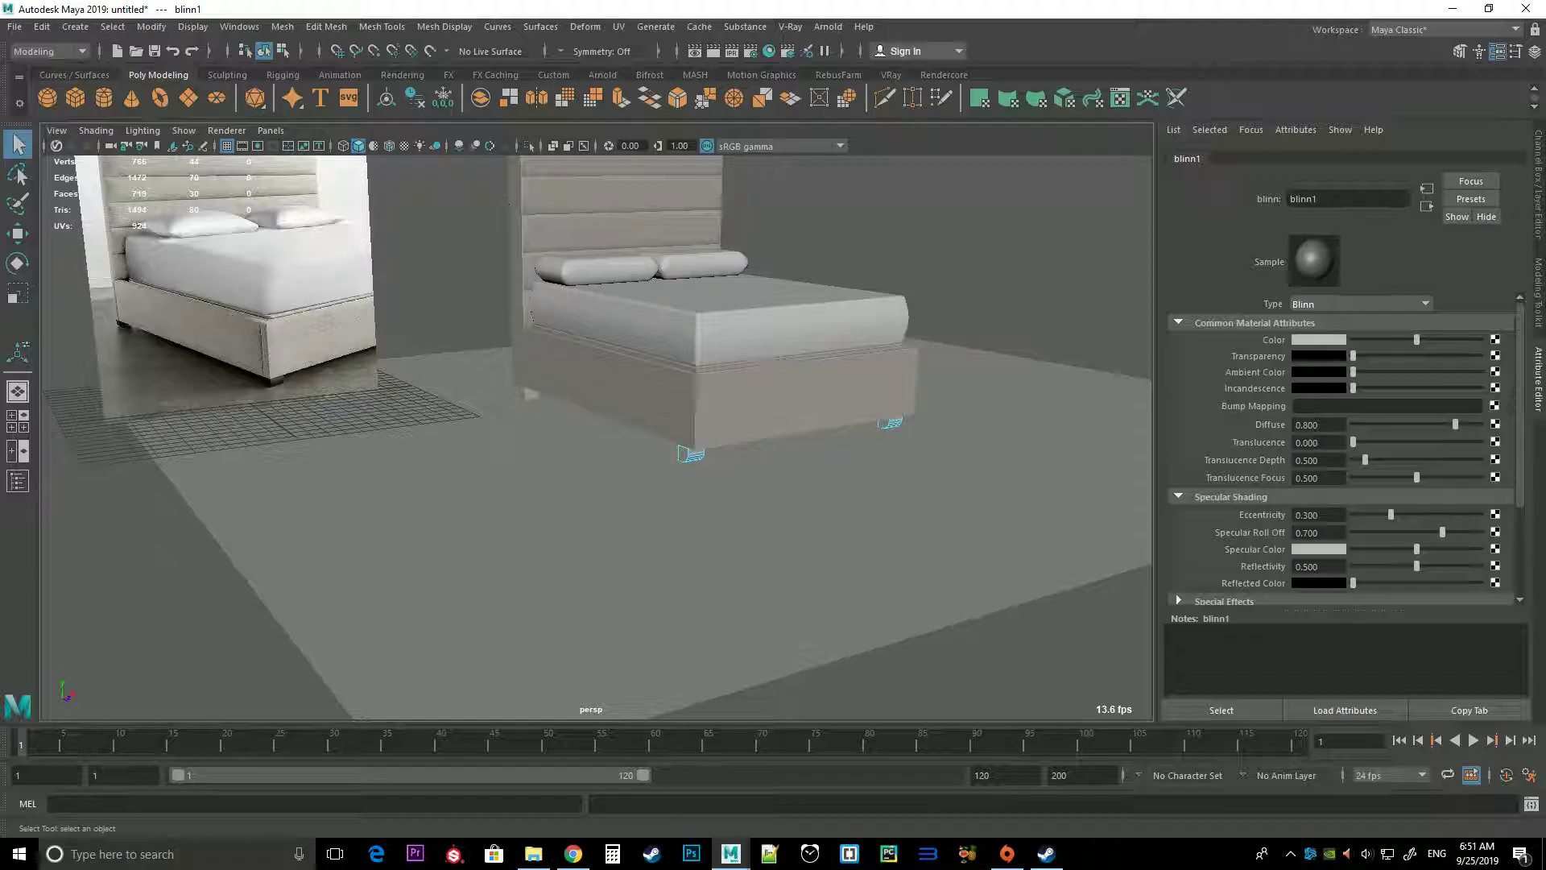
click(1319, 339)
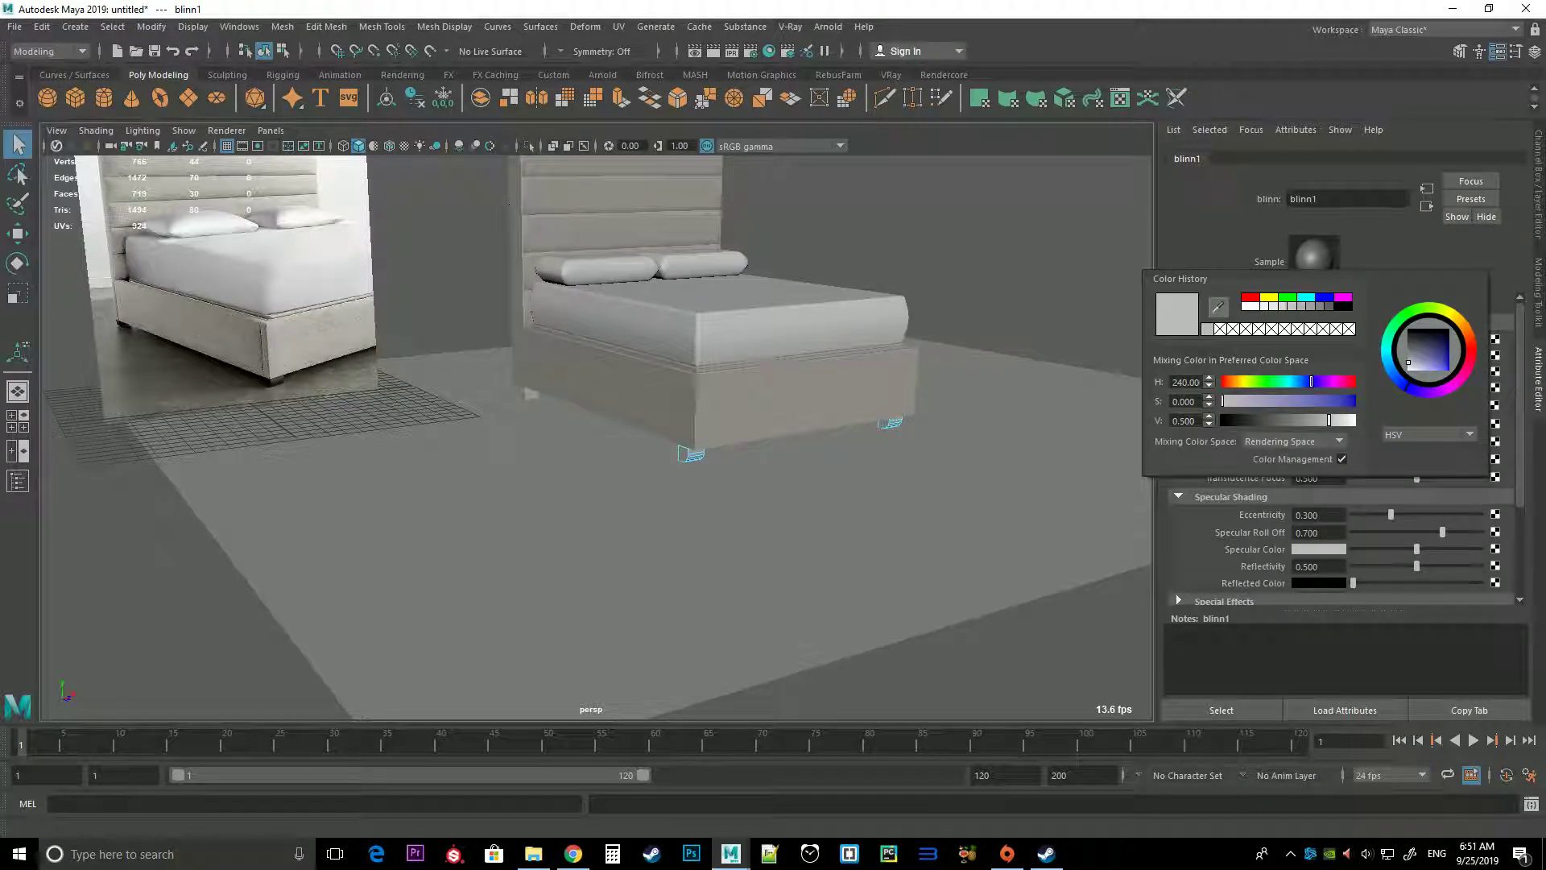
click(1218, 306)
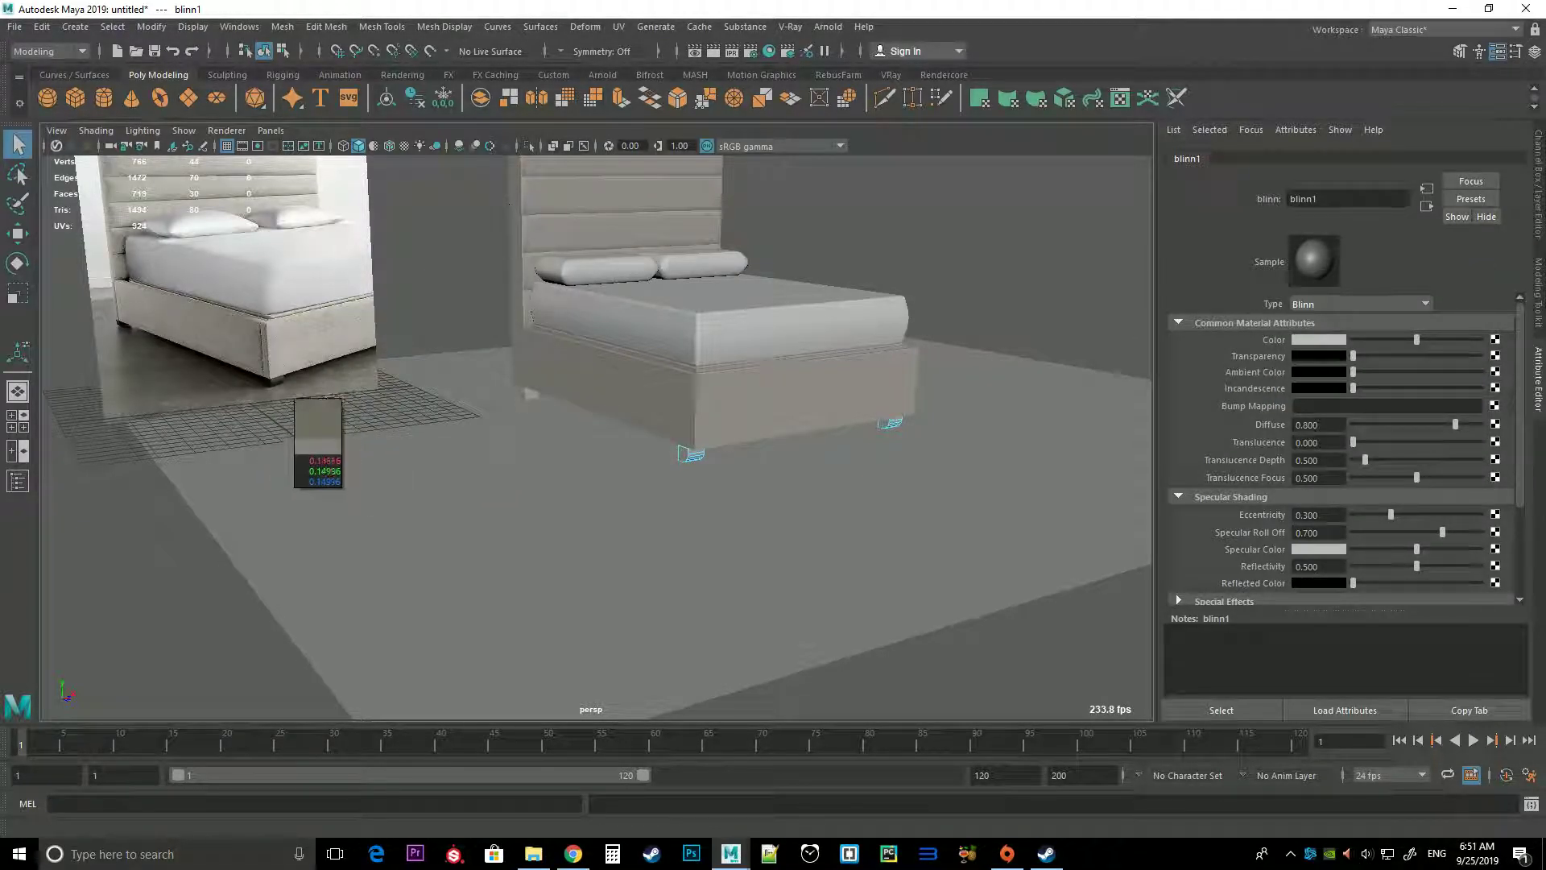
click(291, 395)
scroll(292, 394, up, 3)
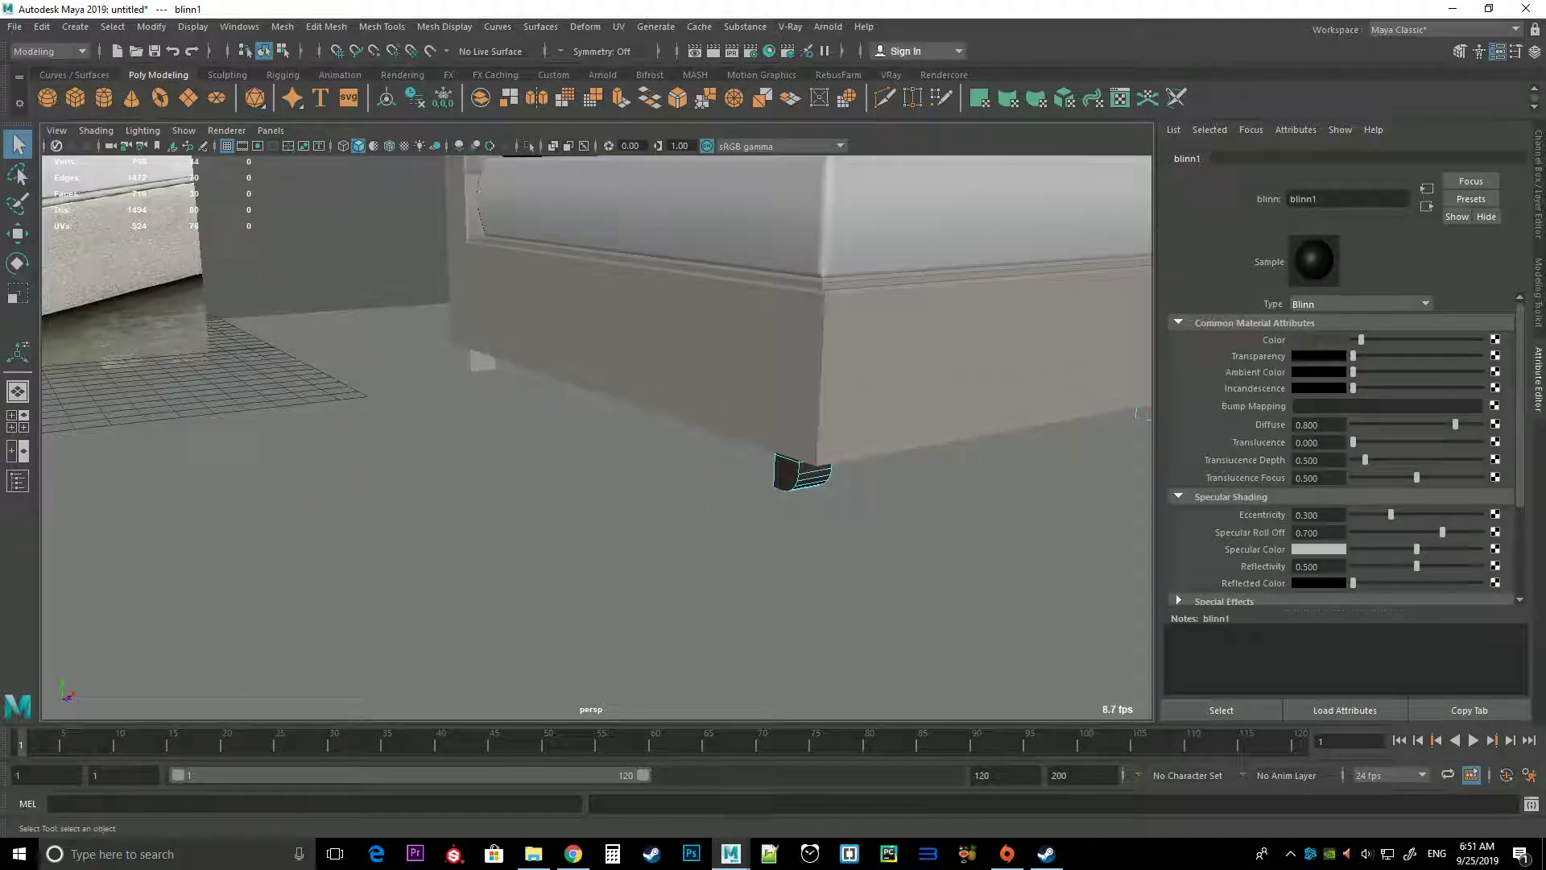
Apply the dark blinn1 material to the right leg's faces
right_drag(798, 467, 830, 439)
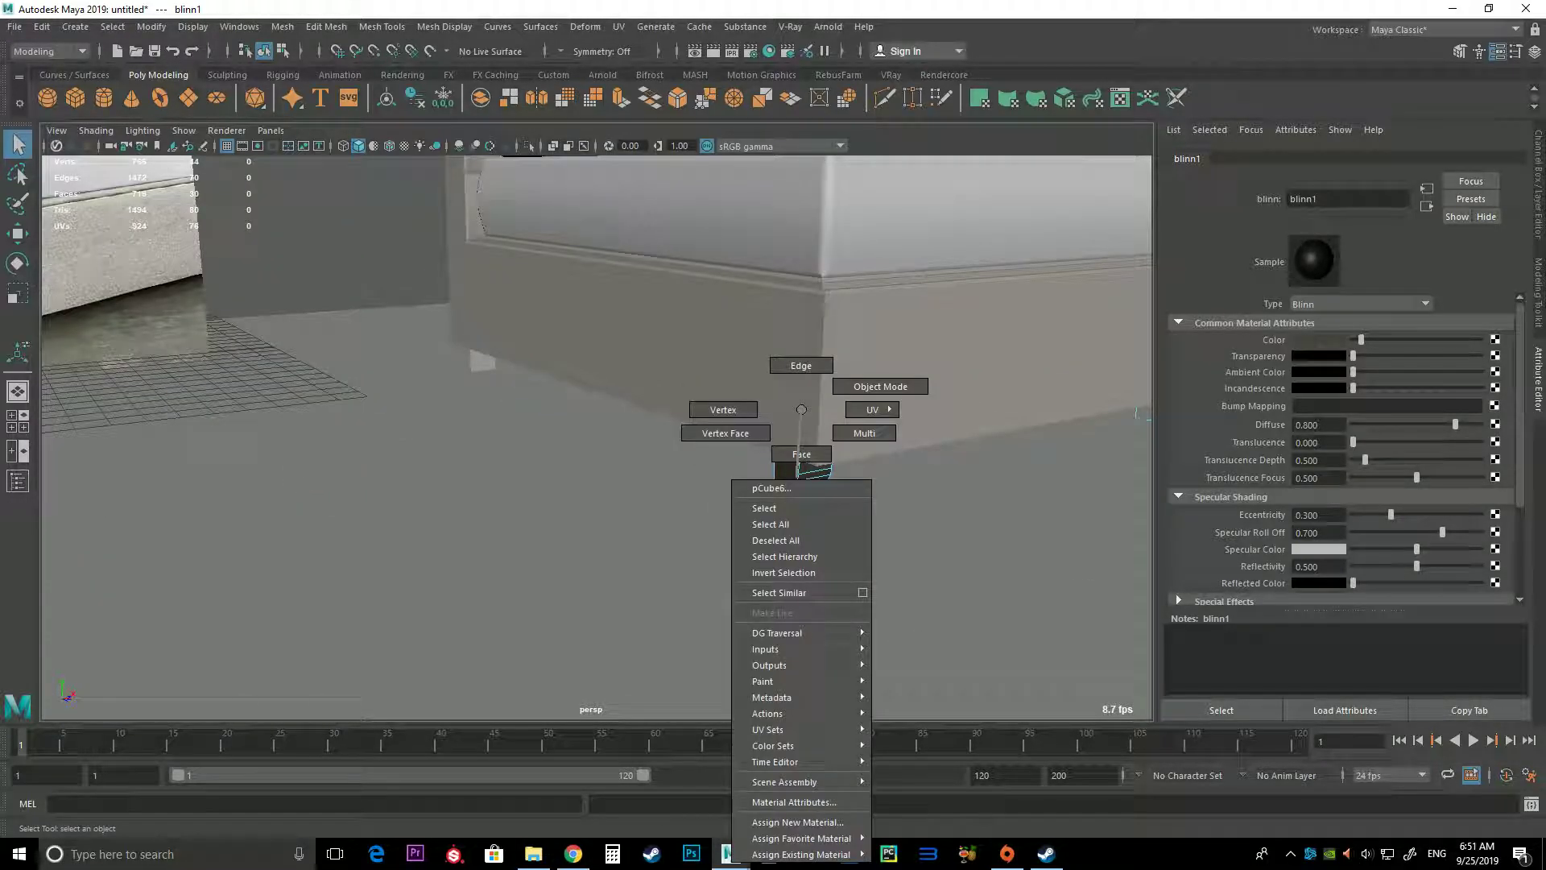
alt+drag(797, 467, 564, 419)
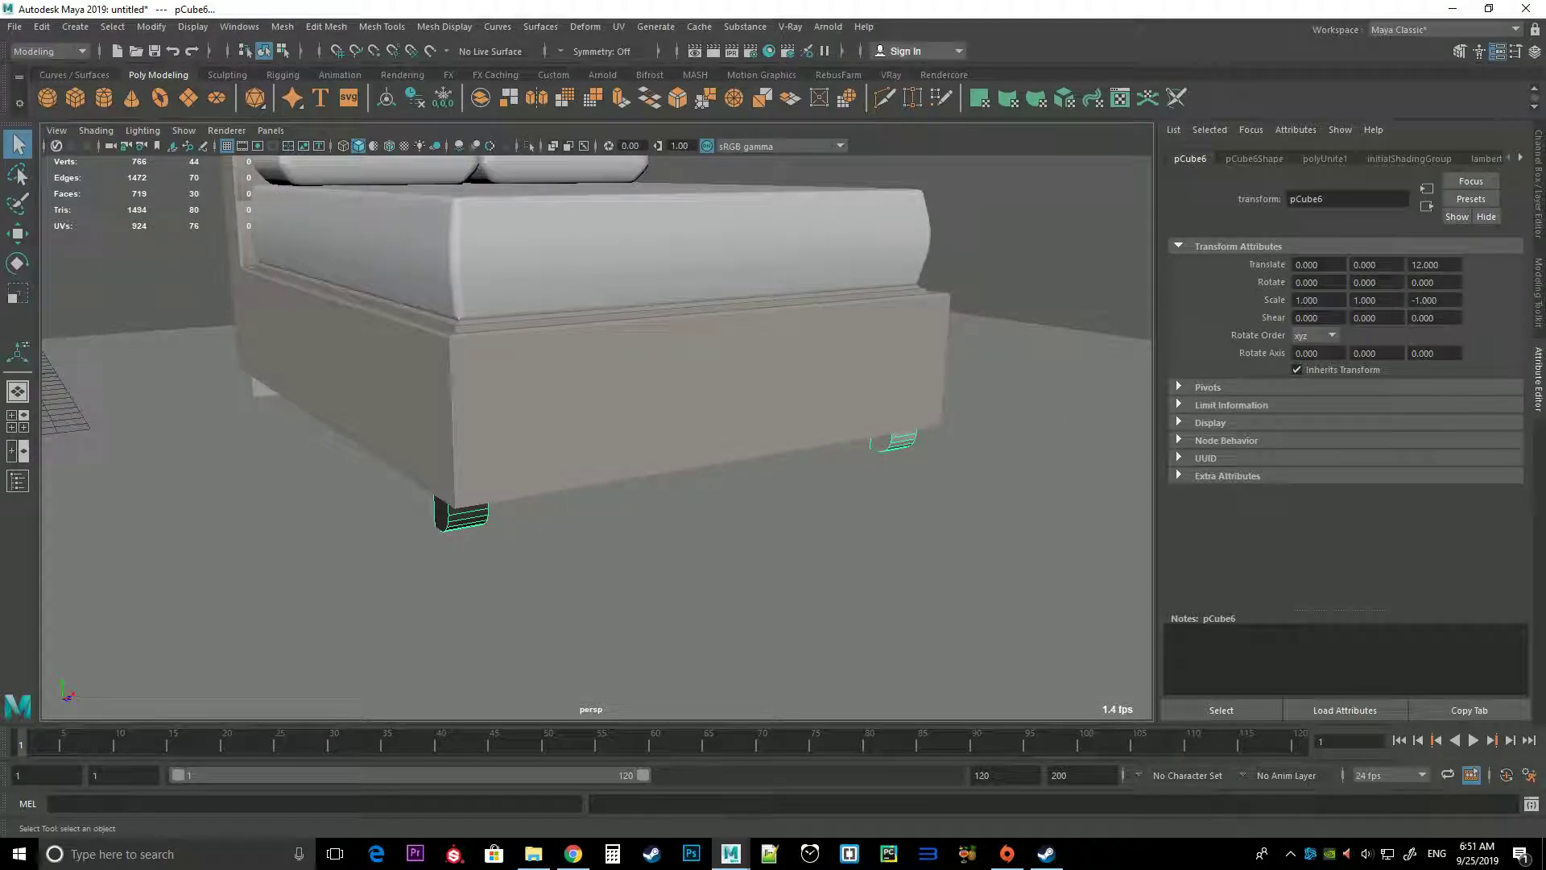
right_click(890, 407)
click(891, 452)
drag(862, 418, 926, 459)
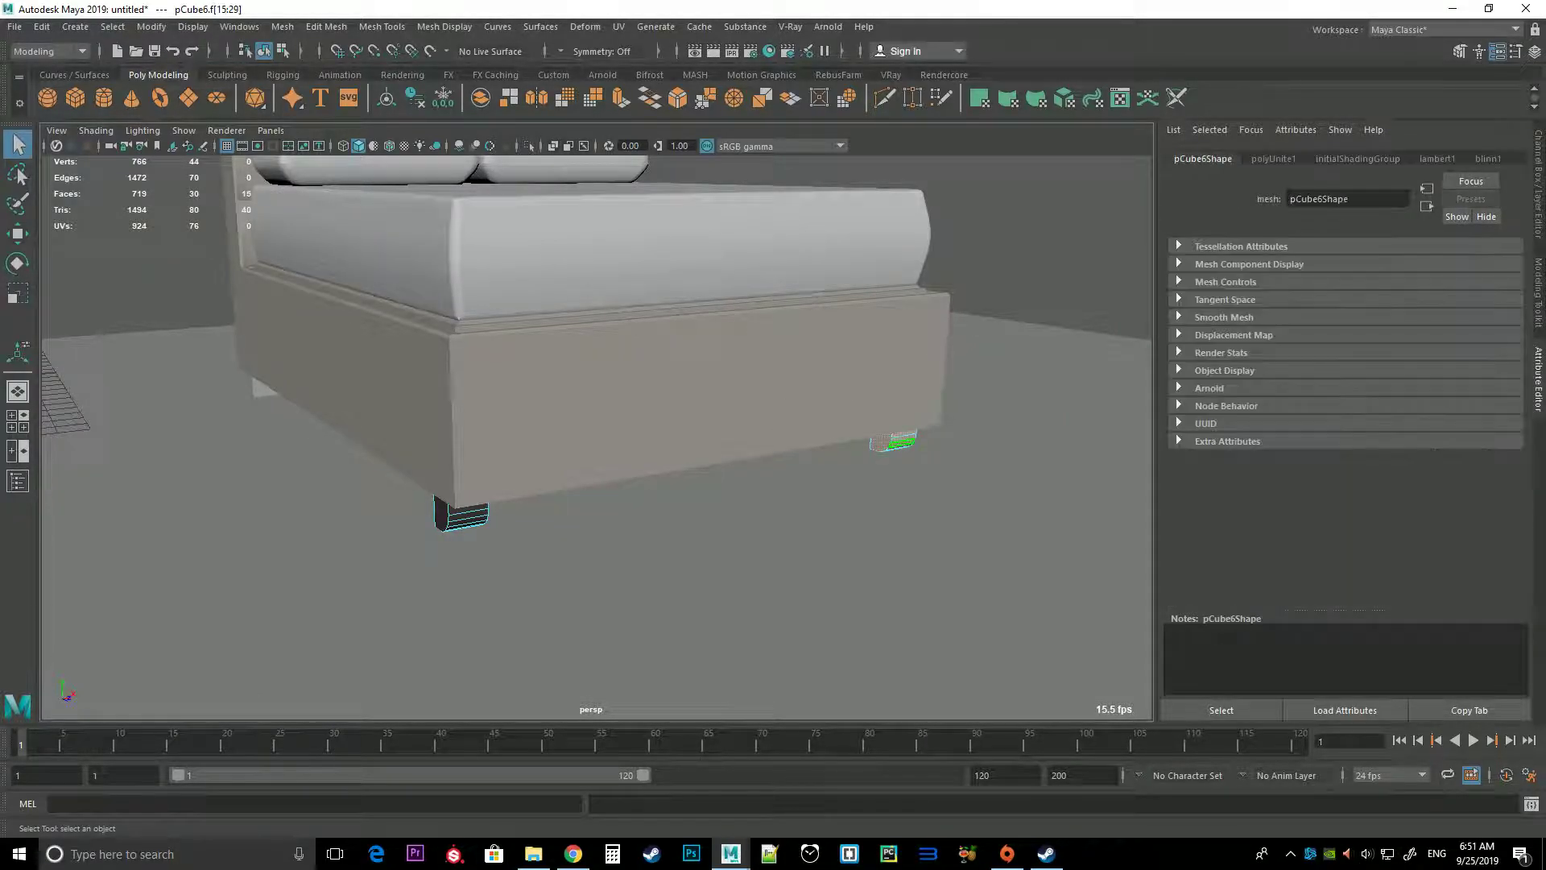
mouse_move(897, 409)
right_down()
mouse_move(898, 853)
mouse_move(1001, 785)
right_up()
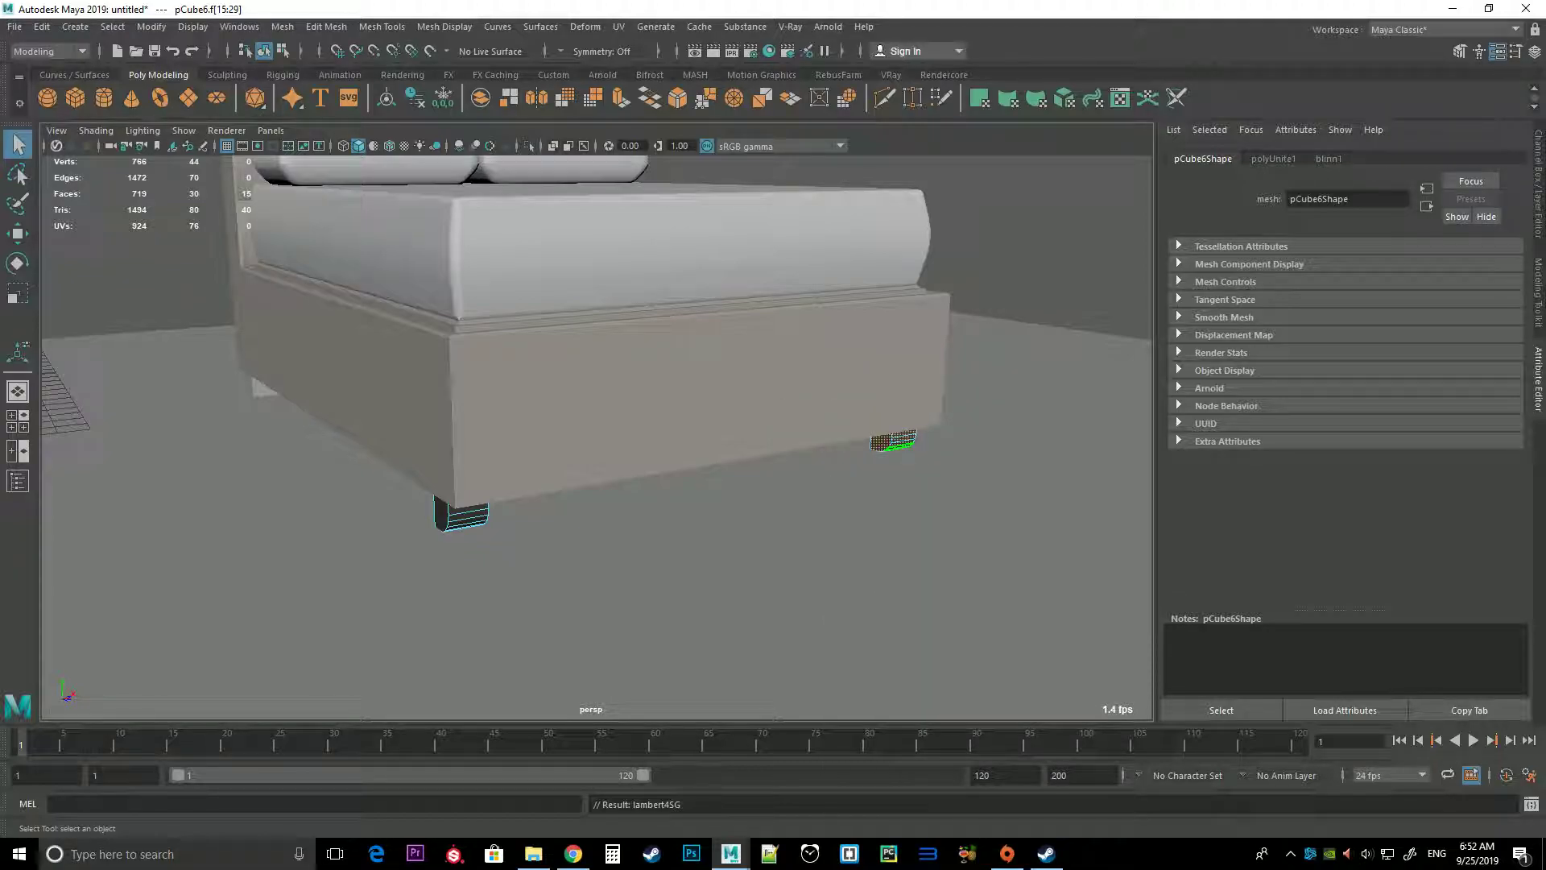
Select the back-left and back-right legs, then move the view down to the floor plane
right_drag(908, 408, 998, 383)
alt+drag(997, 383, 483, 402)
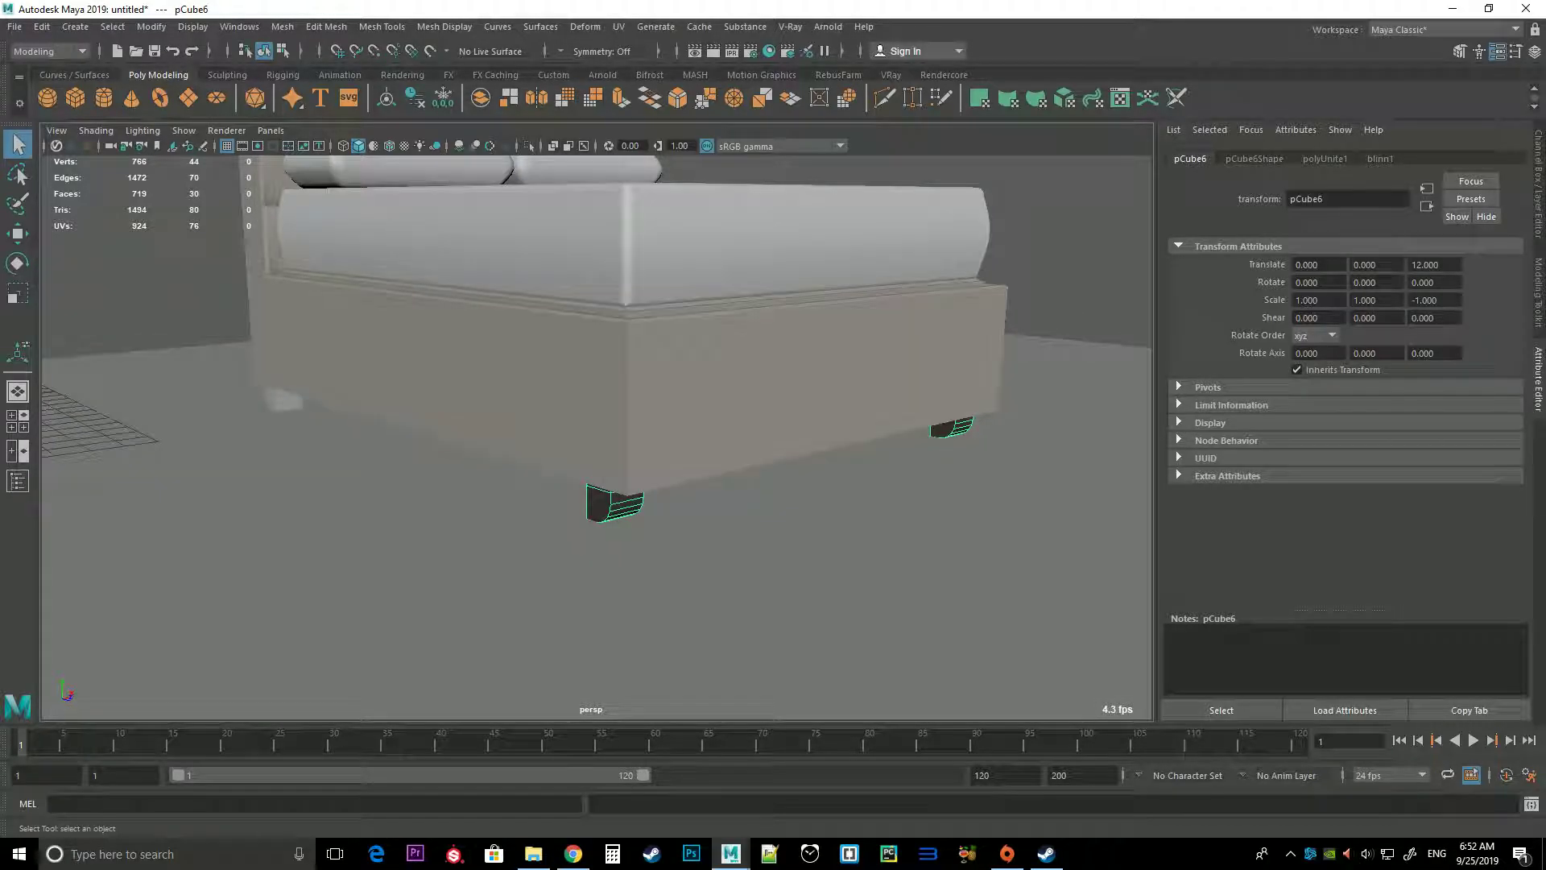
click(284, 399)
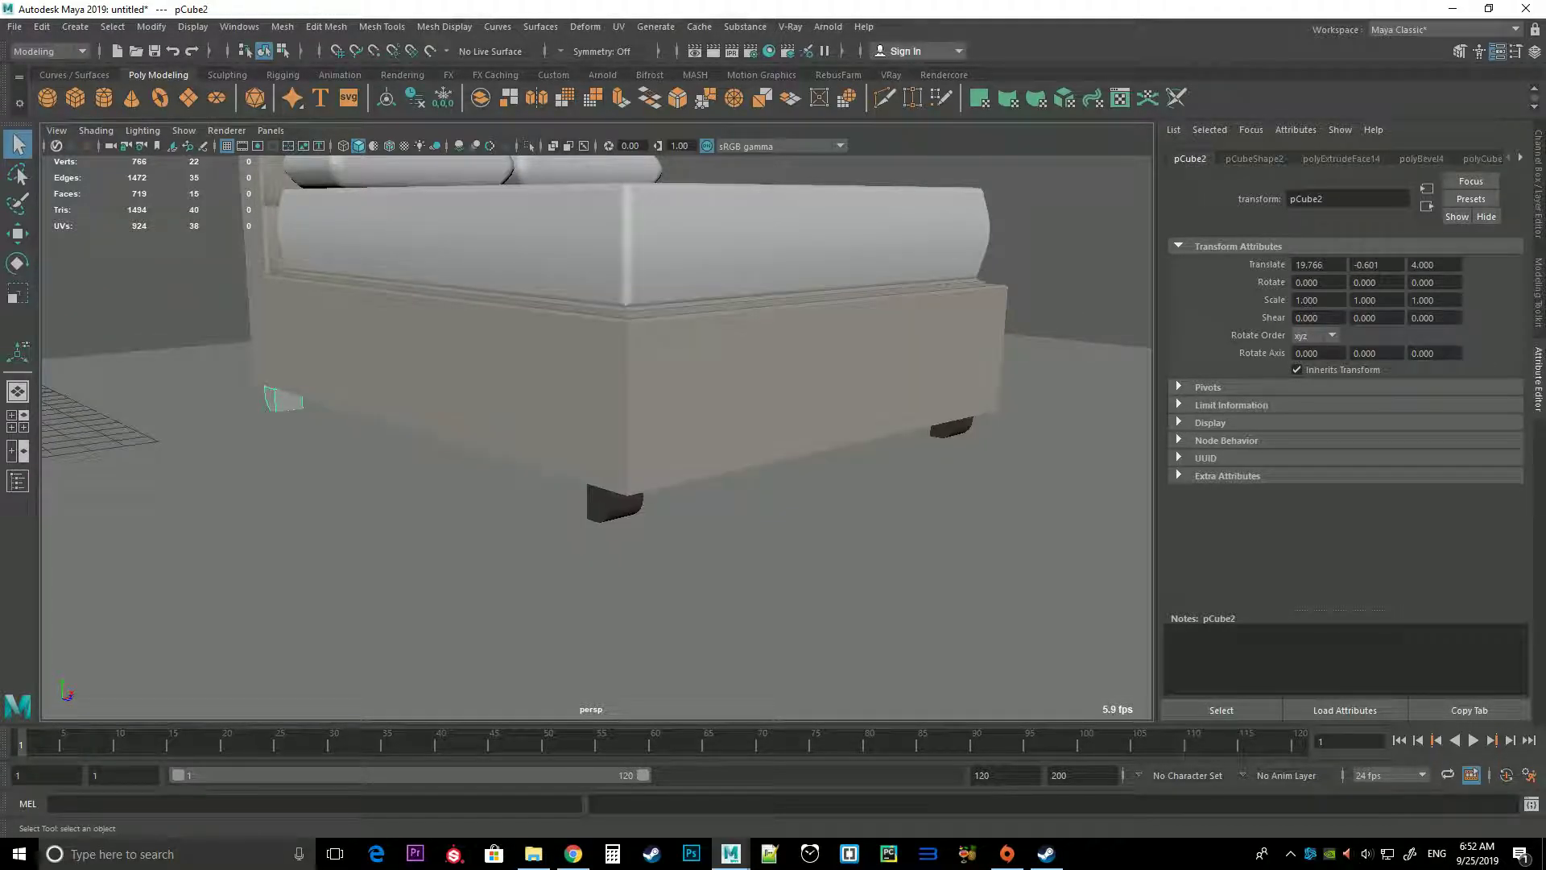
alt+drag(564, 403, 725, 403)
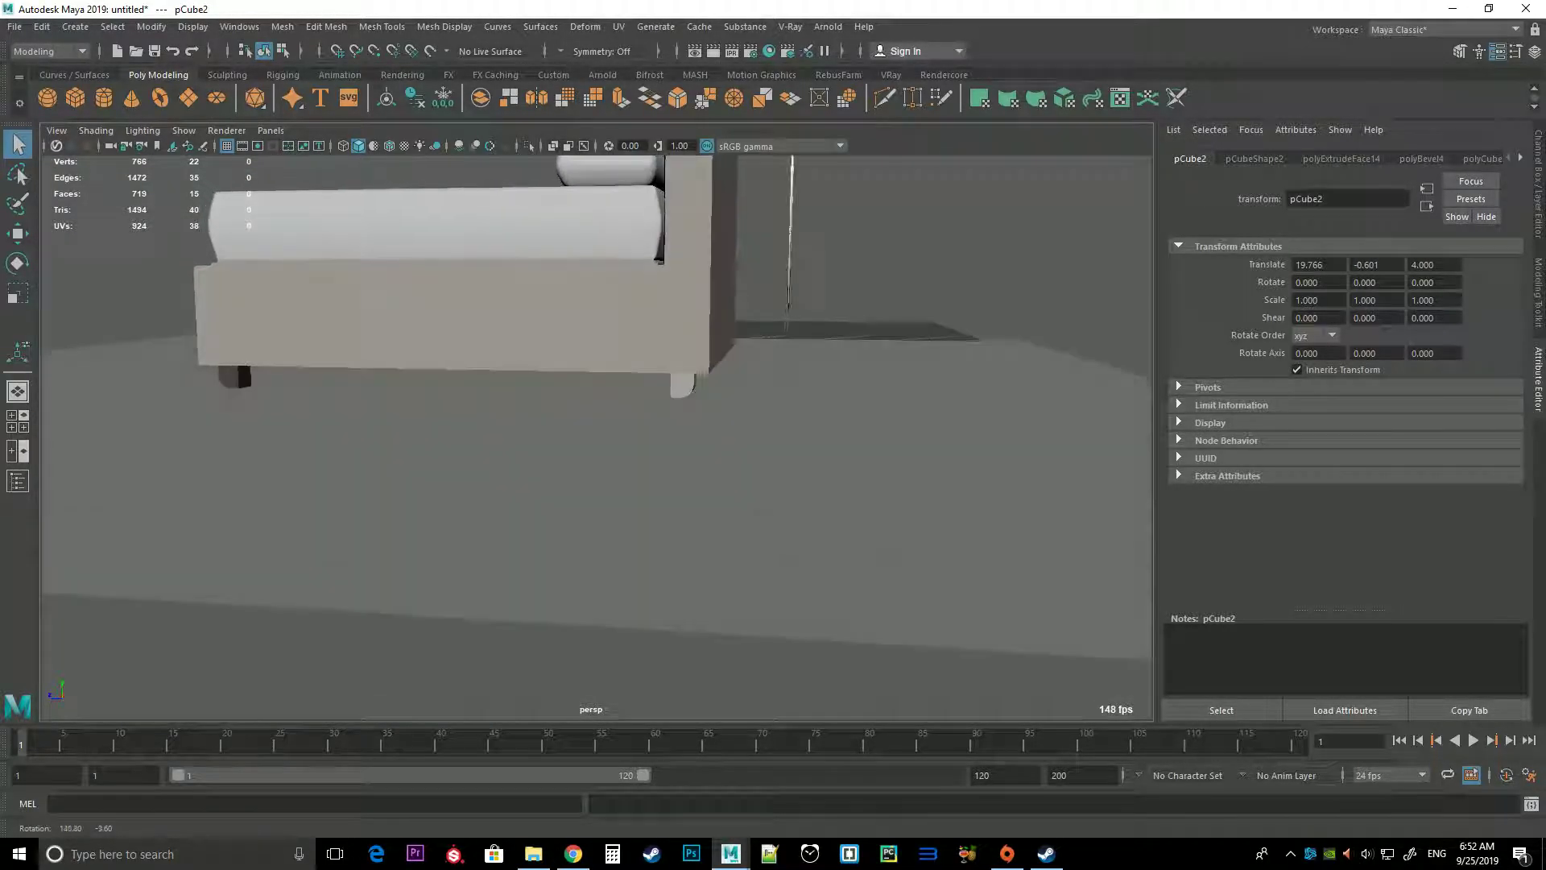
click(678, 385)
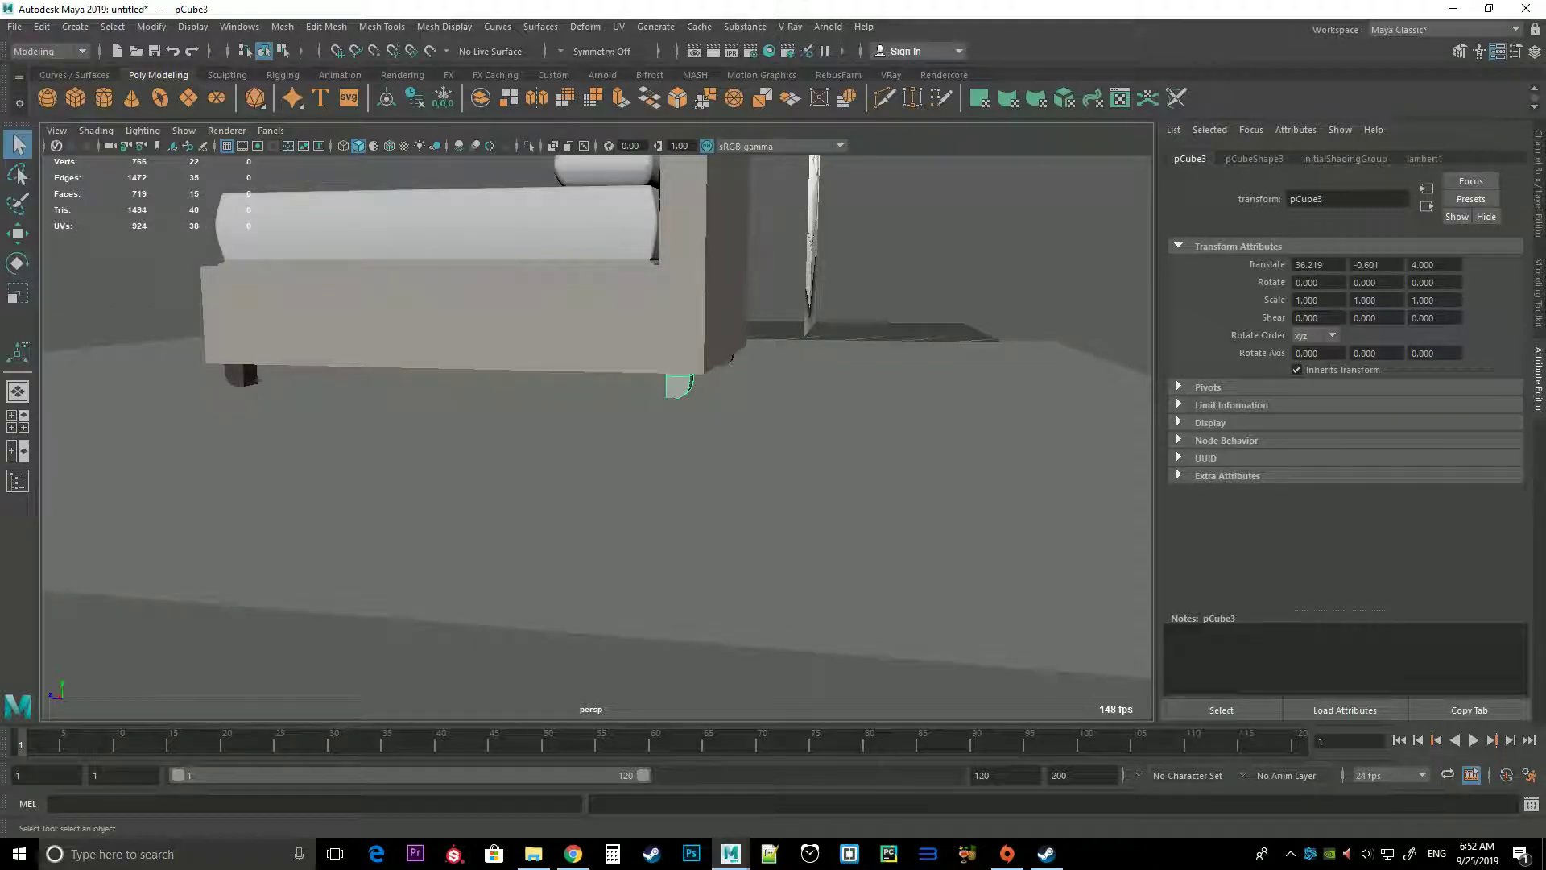
scroll(596, 435, down, 5)
scroll(596, 435, down, 2)
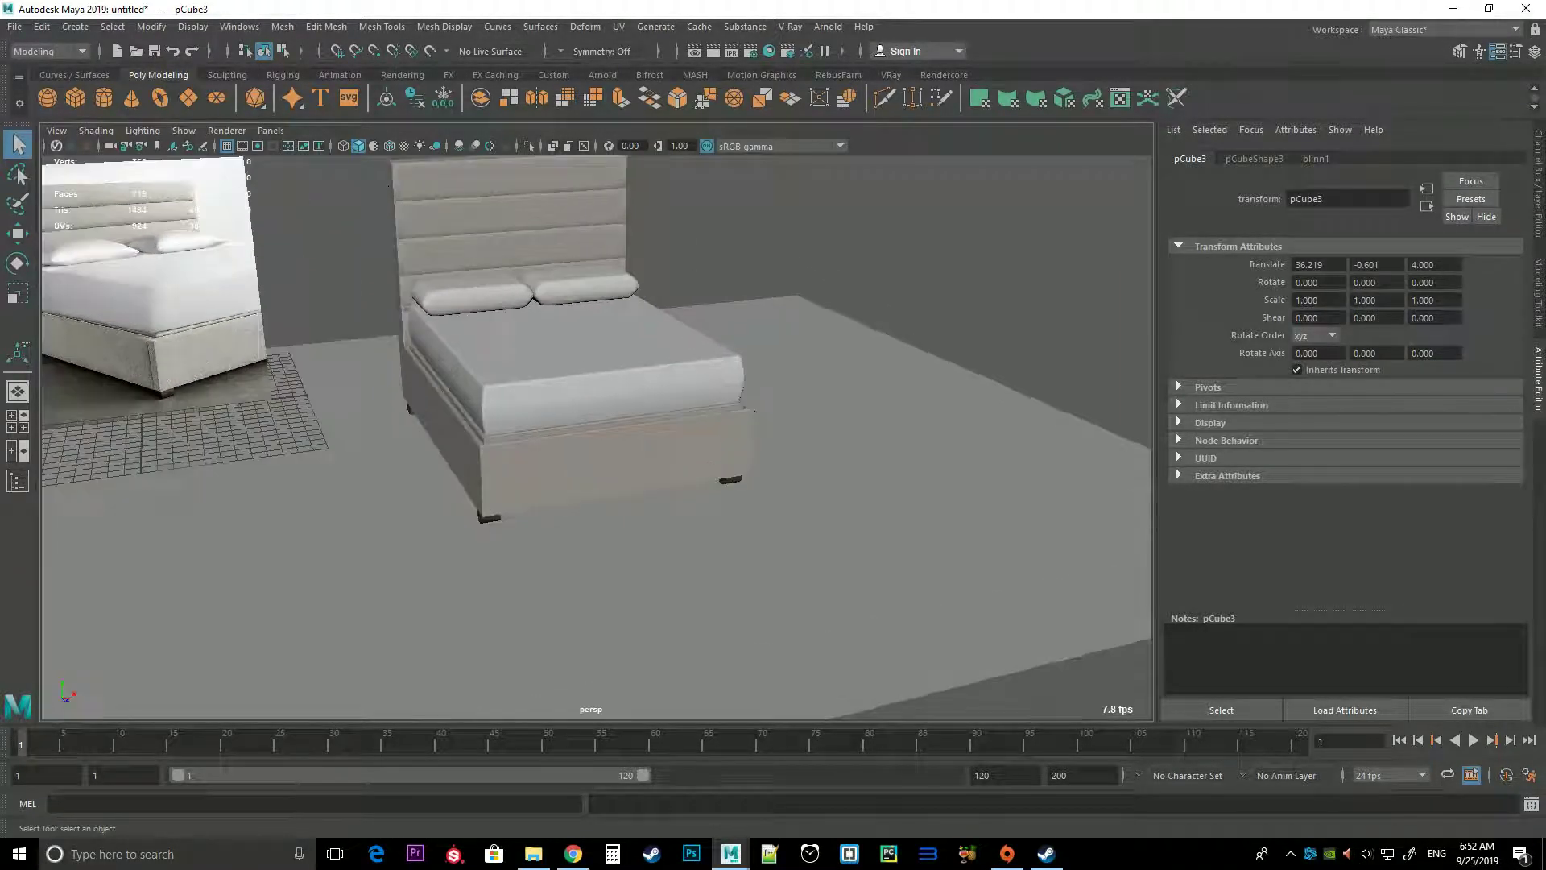
alt+drag(564, 402, 725, 419)
click(339, 532)
Assign a new Blinn material to the floor face, sampling the photo's dark floor colour
click(666, 483)
right_drag(673, 418, 673, 822)
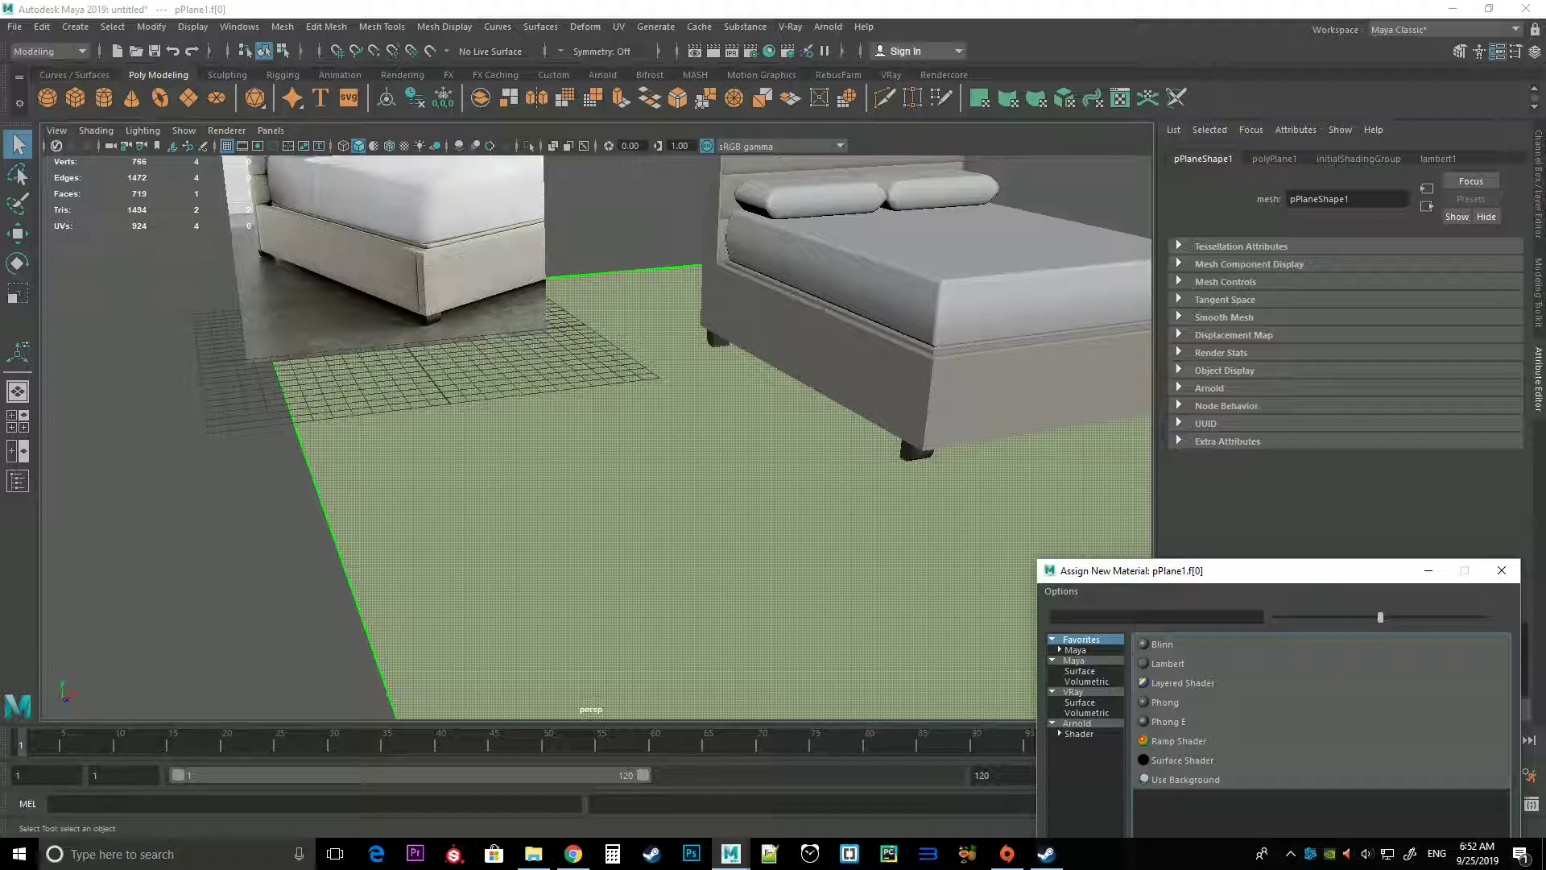
click(1162, 645)
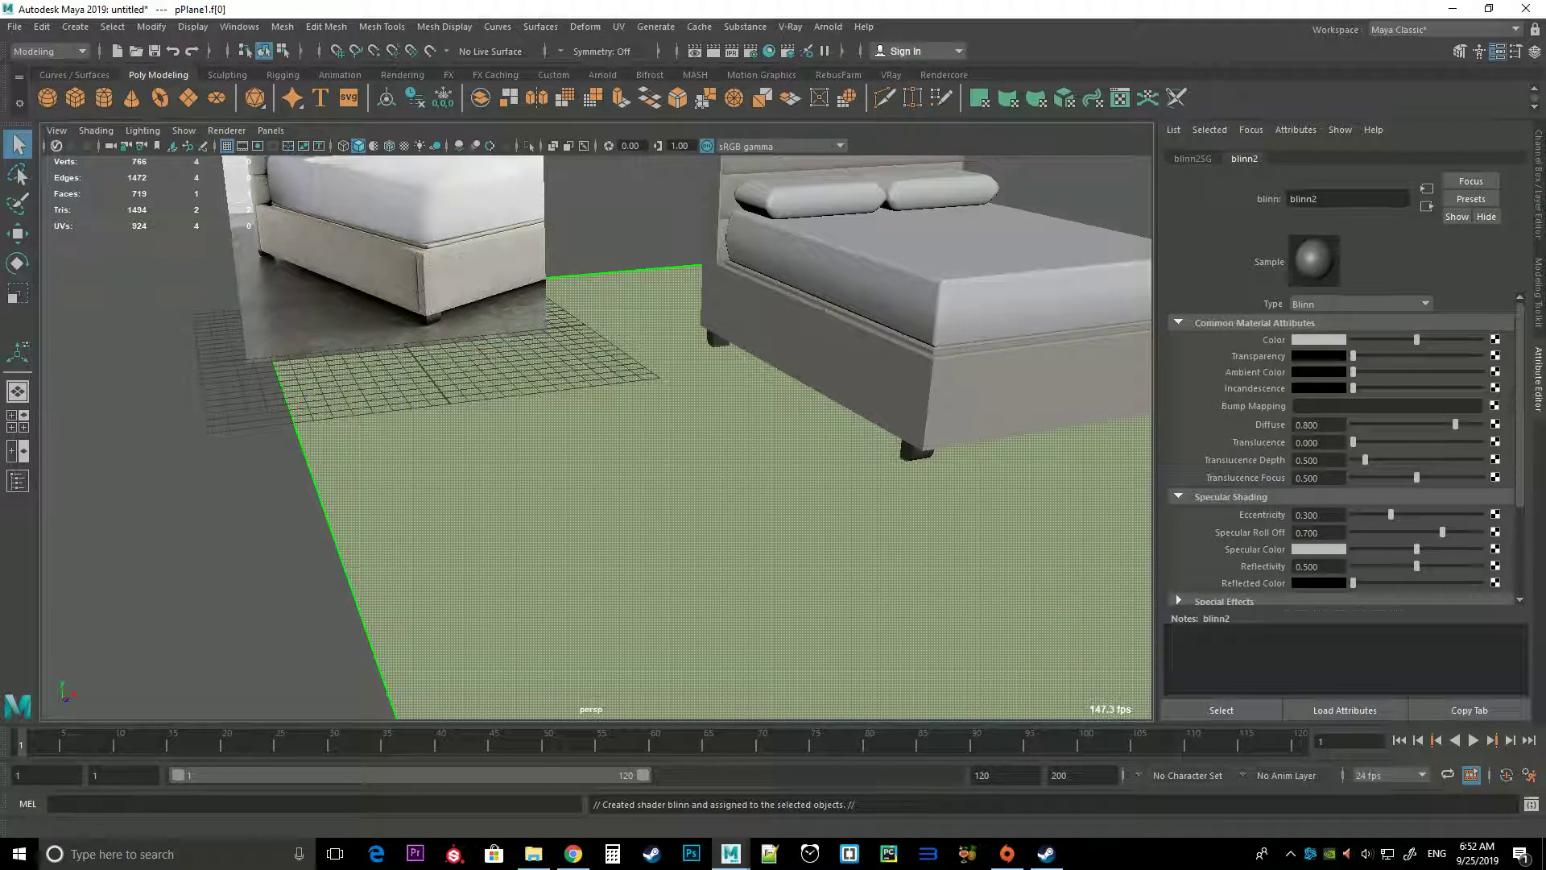
click(1319, 339)
click(1240, 310)
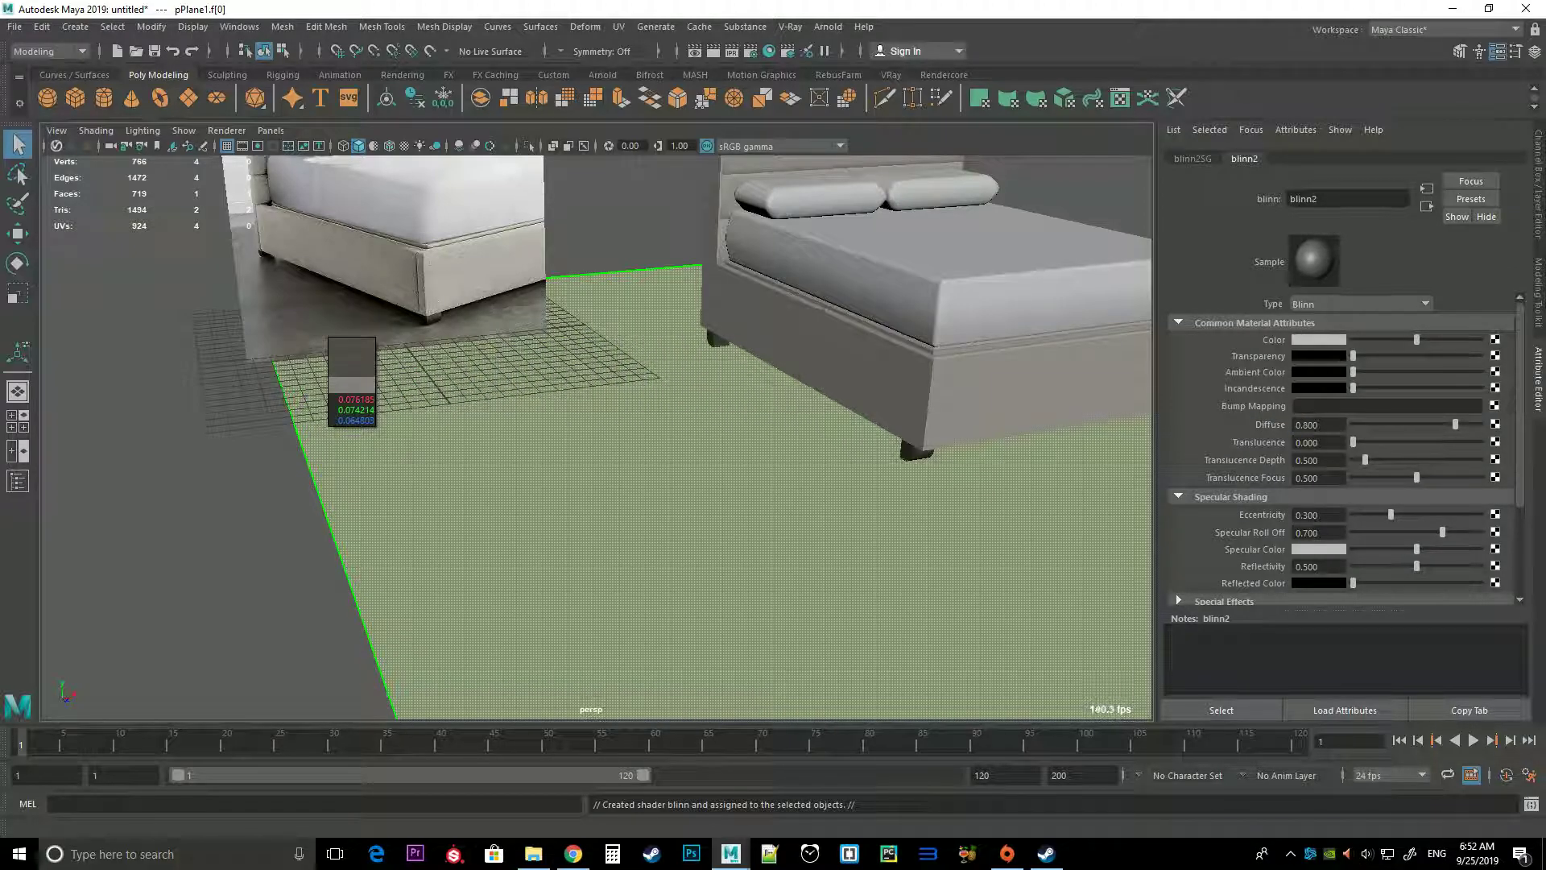
click(331, 333)
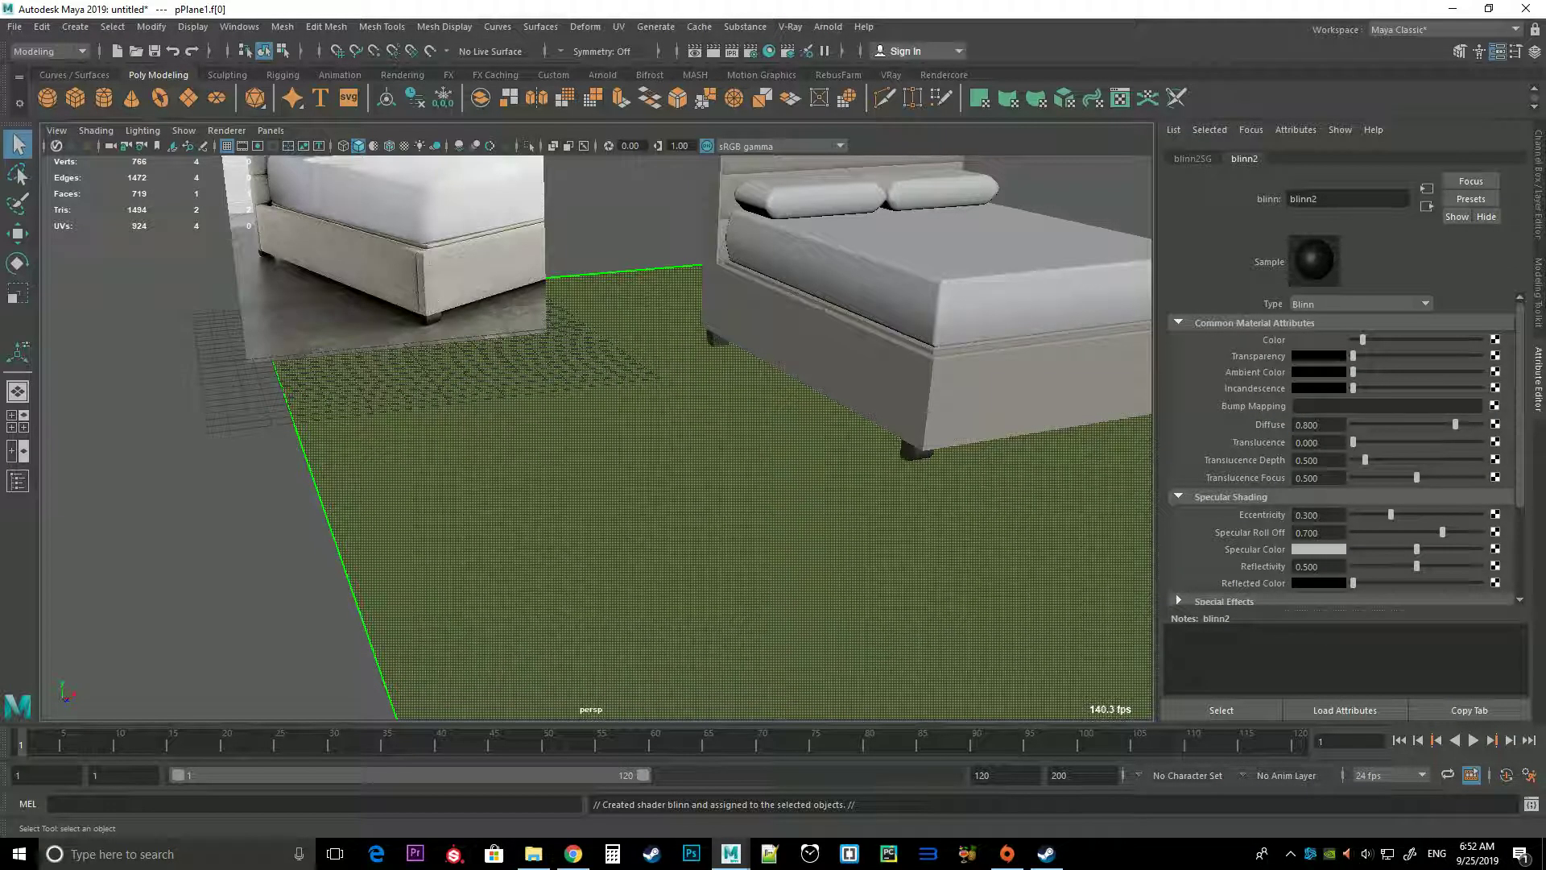
Refine the floor Blinn colour: raise saturation, resample darker, then lighten it slightly
right_drag(616, 334, 620, 753)
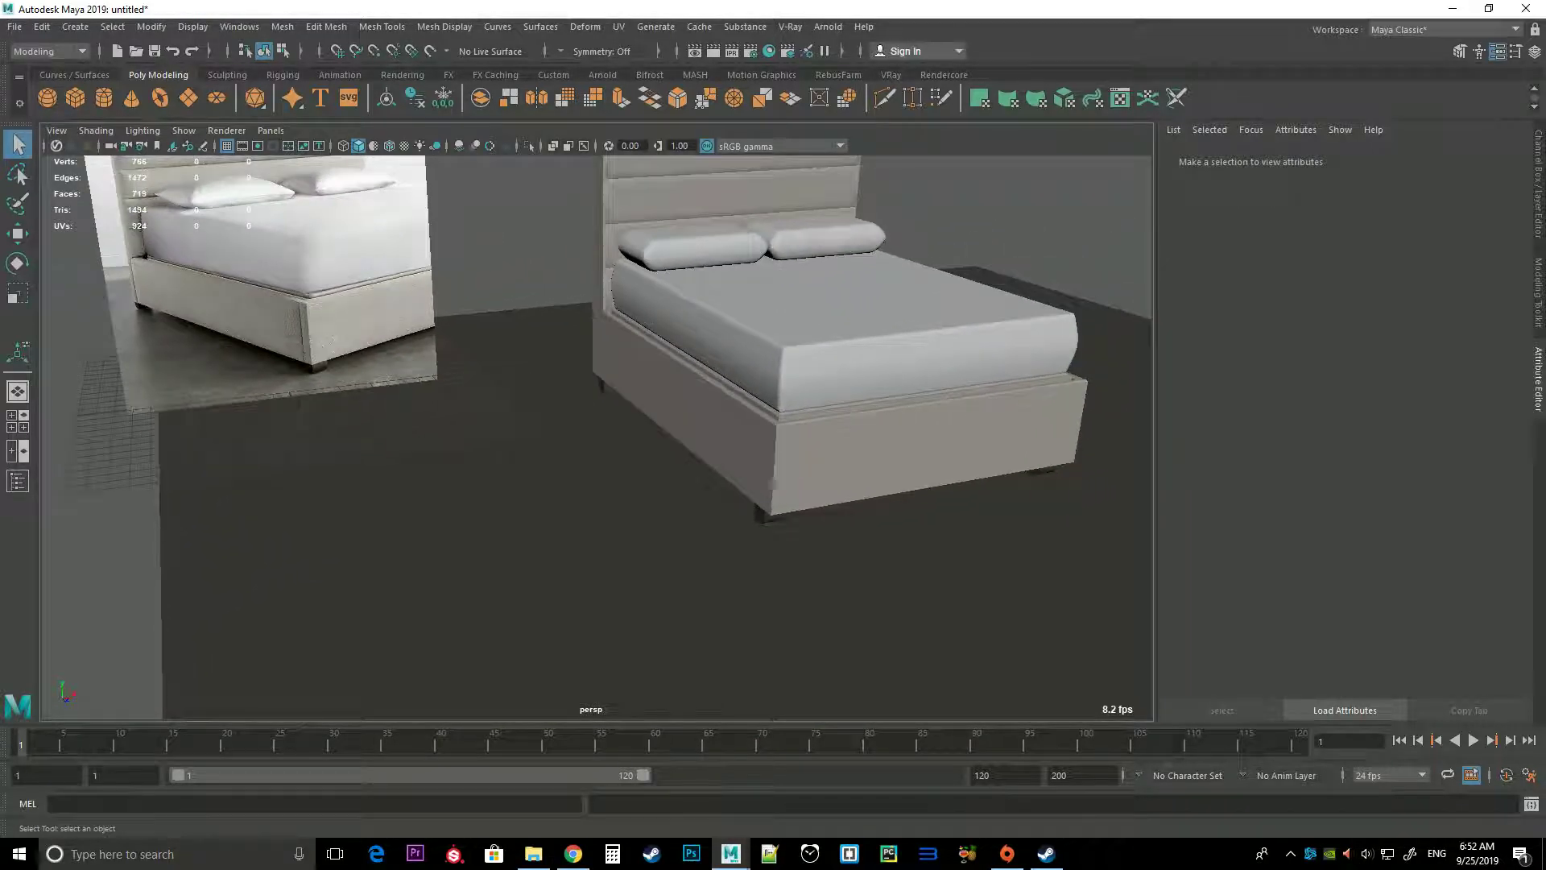
click(771, 483)
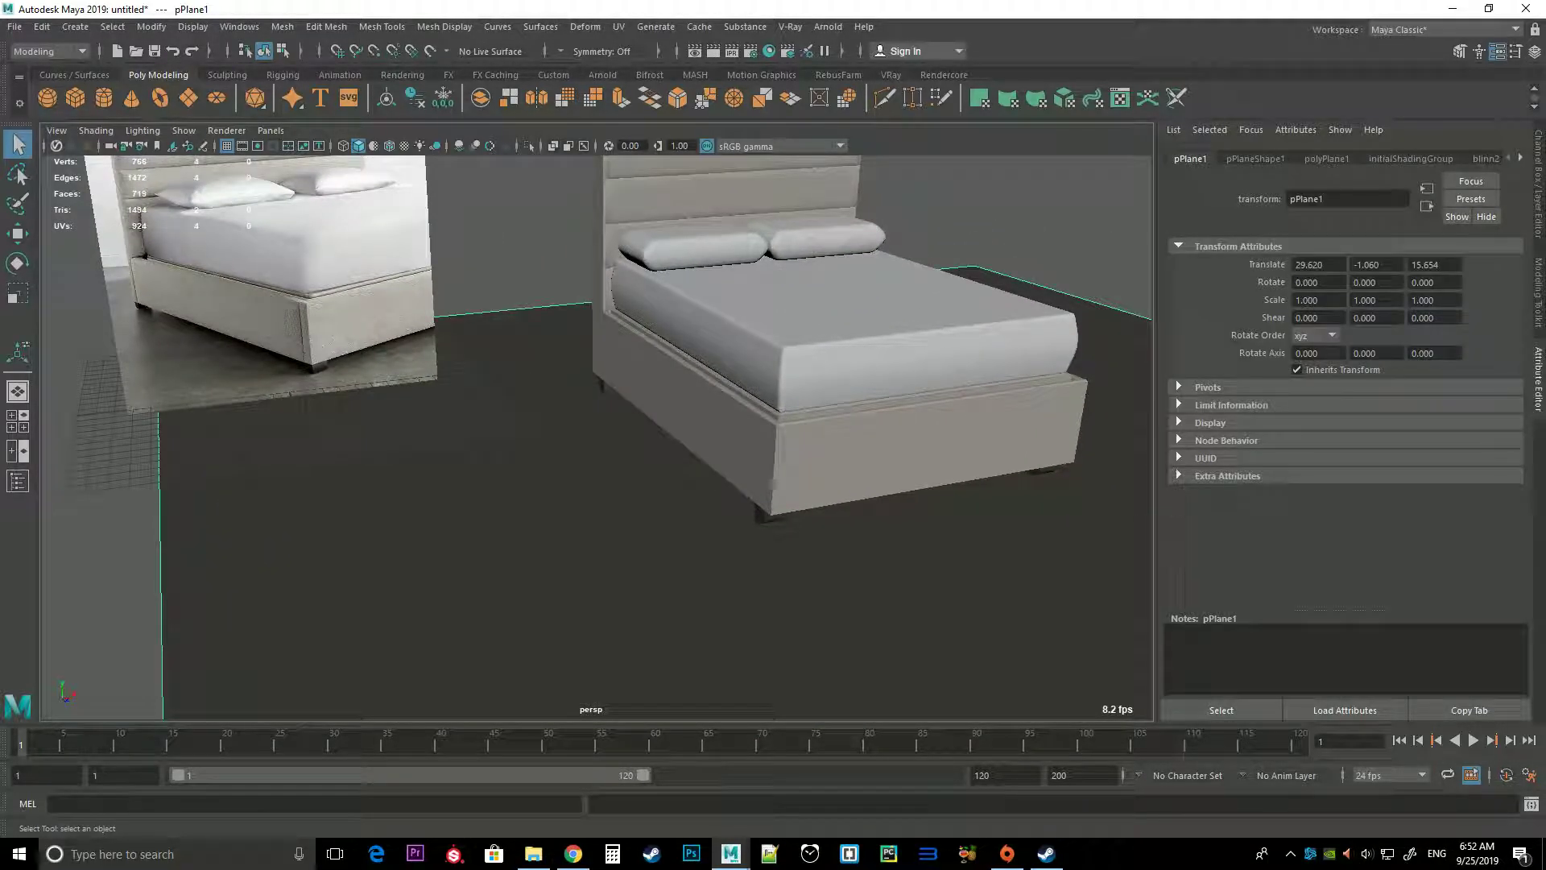
click(1423, 158)
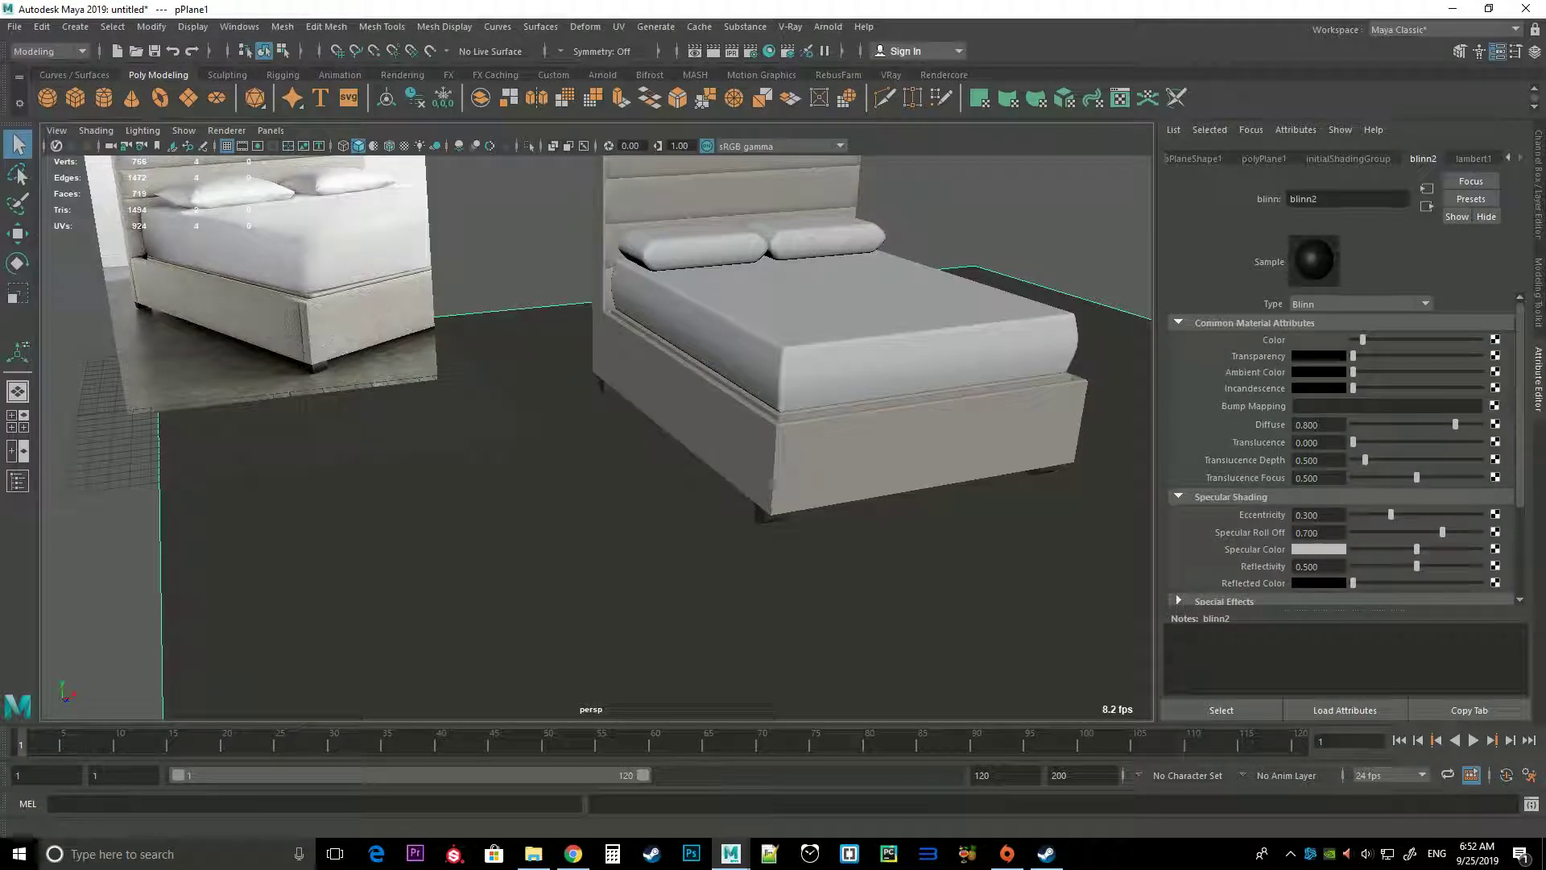
click(1319, 339)
click(1318, 339)
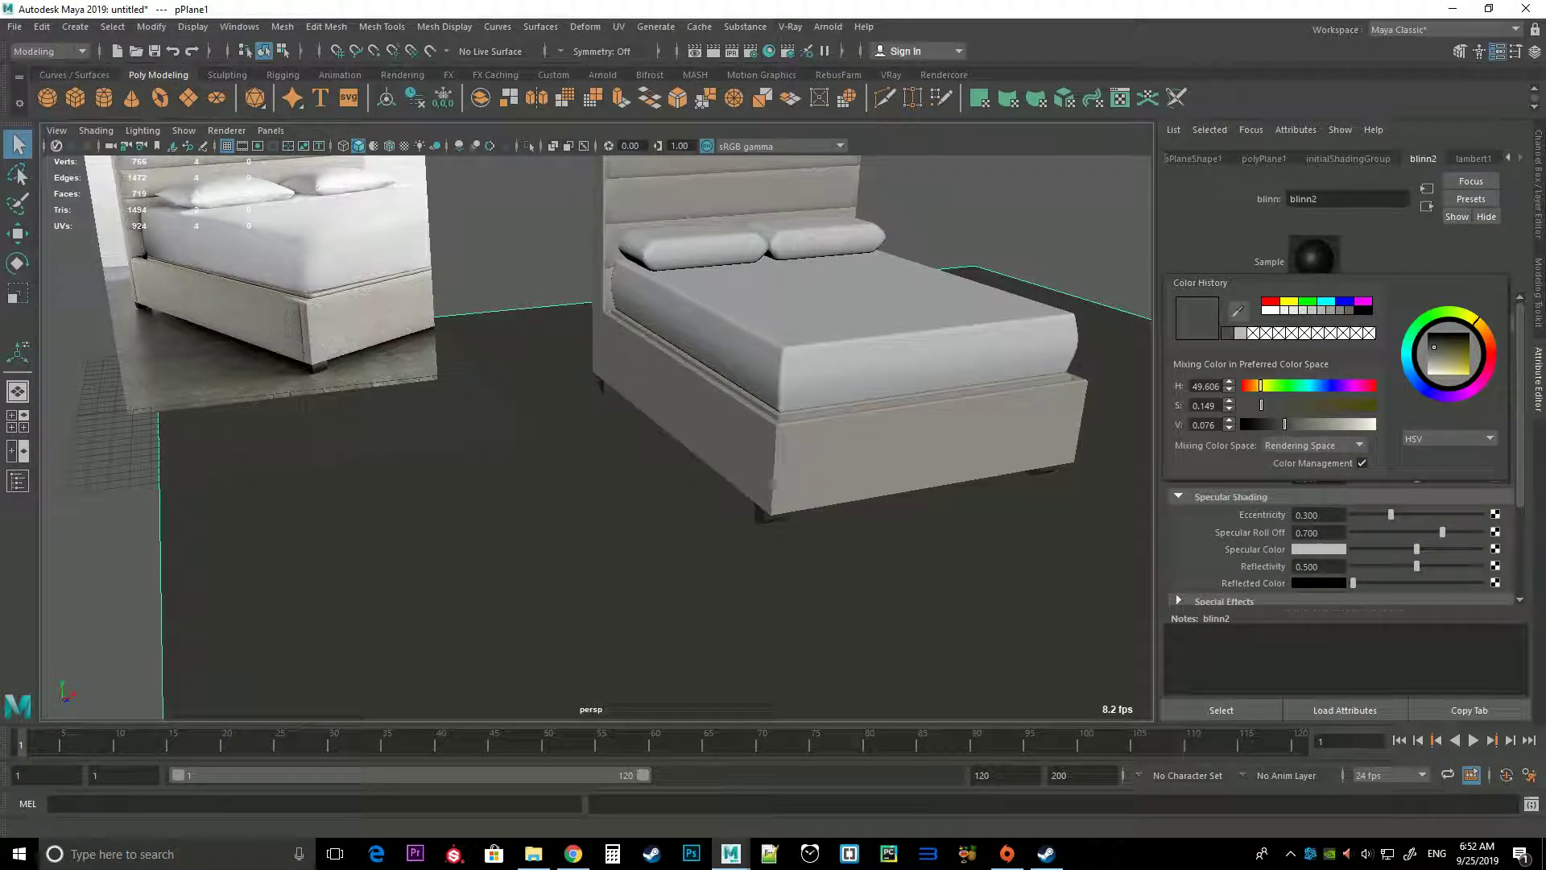
drag(1433, 347, 1433, 354)
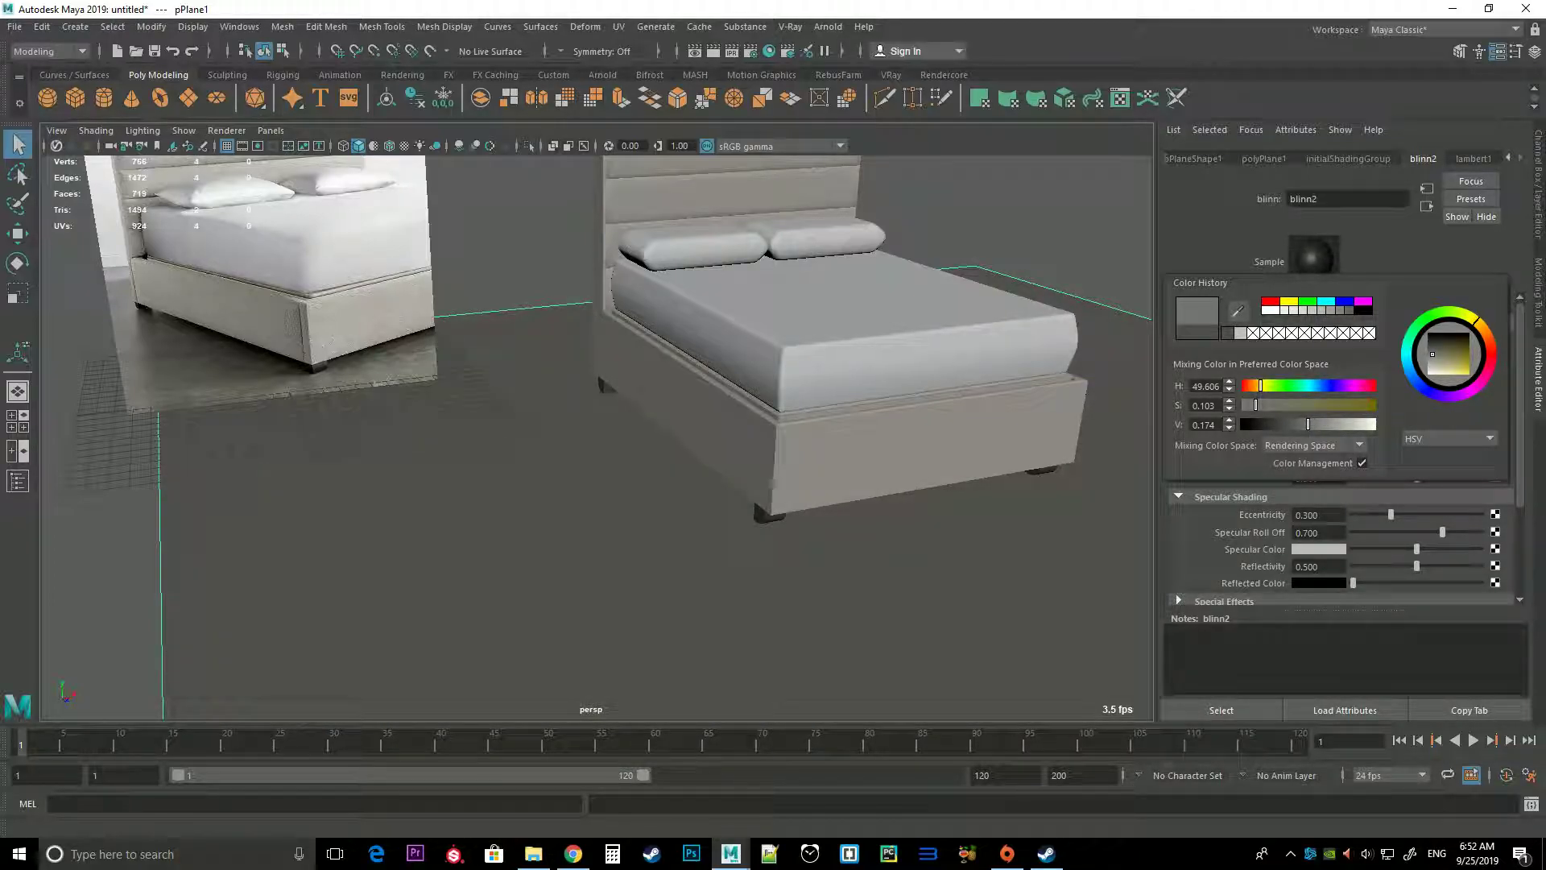
click(1239, 310)
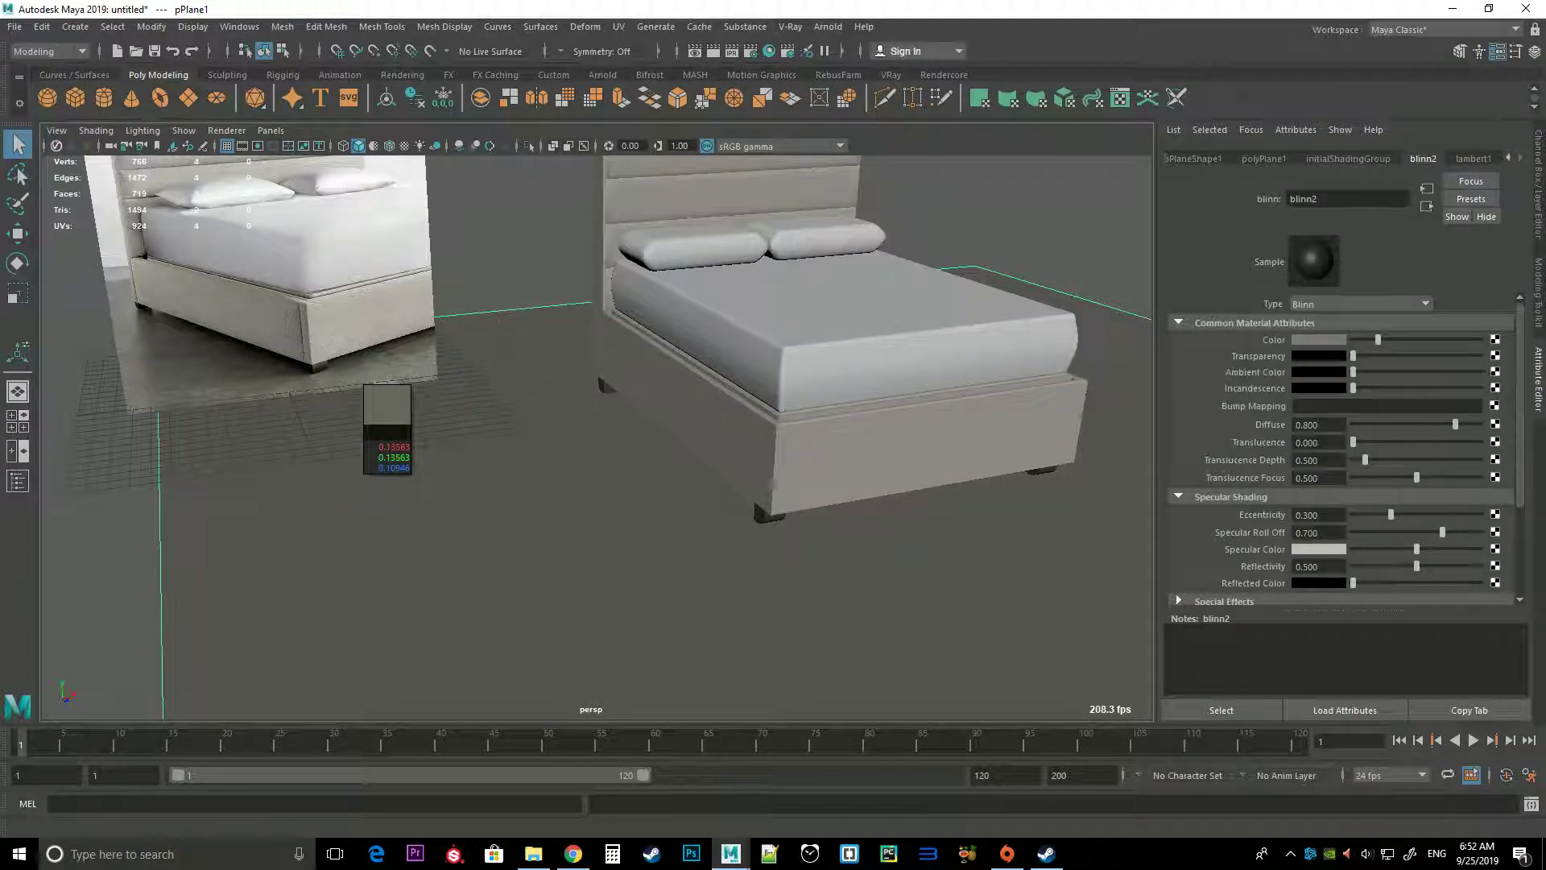
click(771, 484)
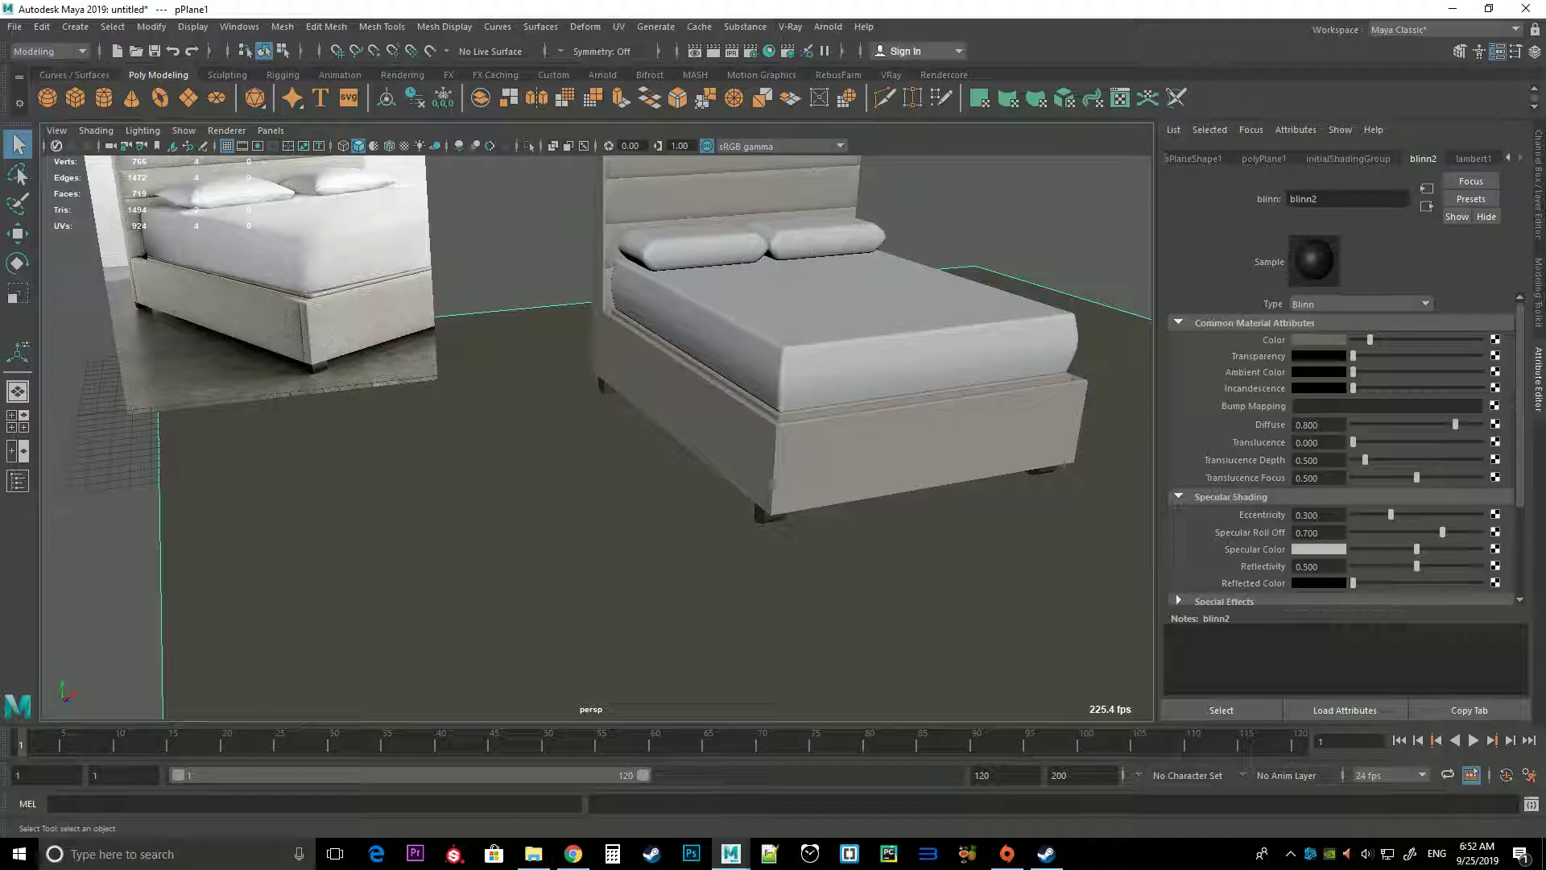
drag(1369, 339, 1400, 339)
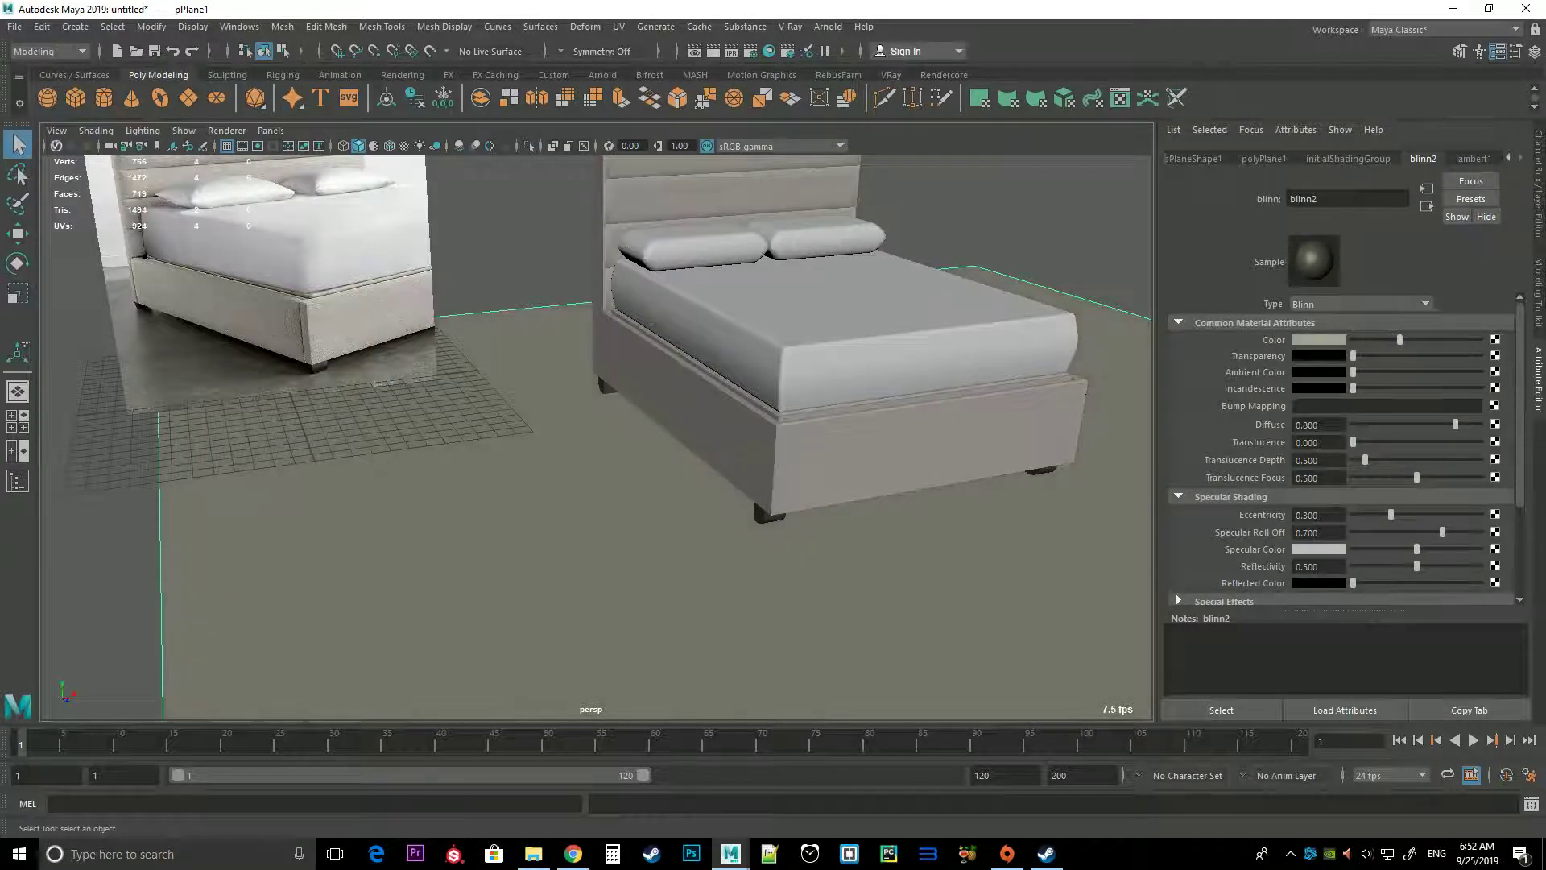
key(f)
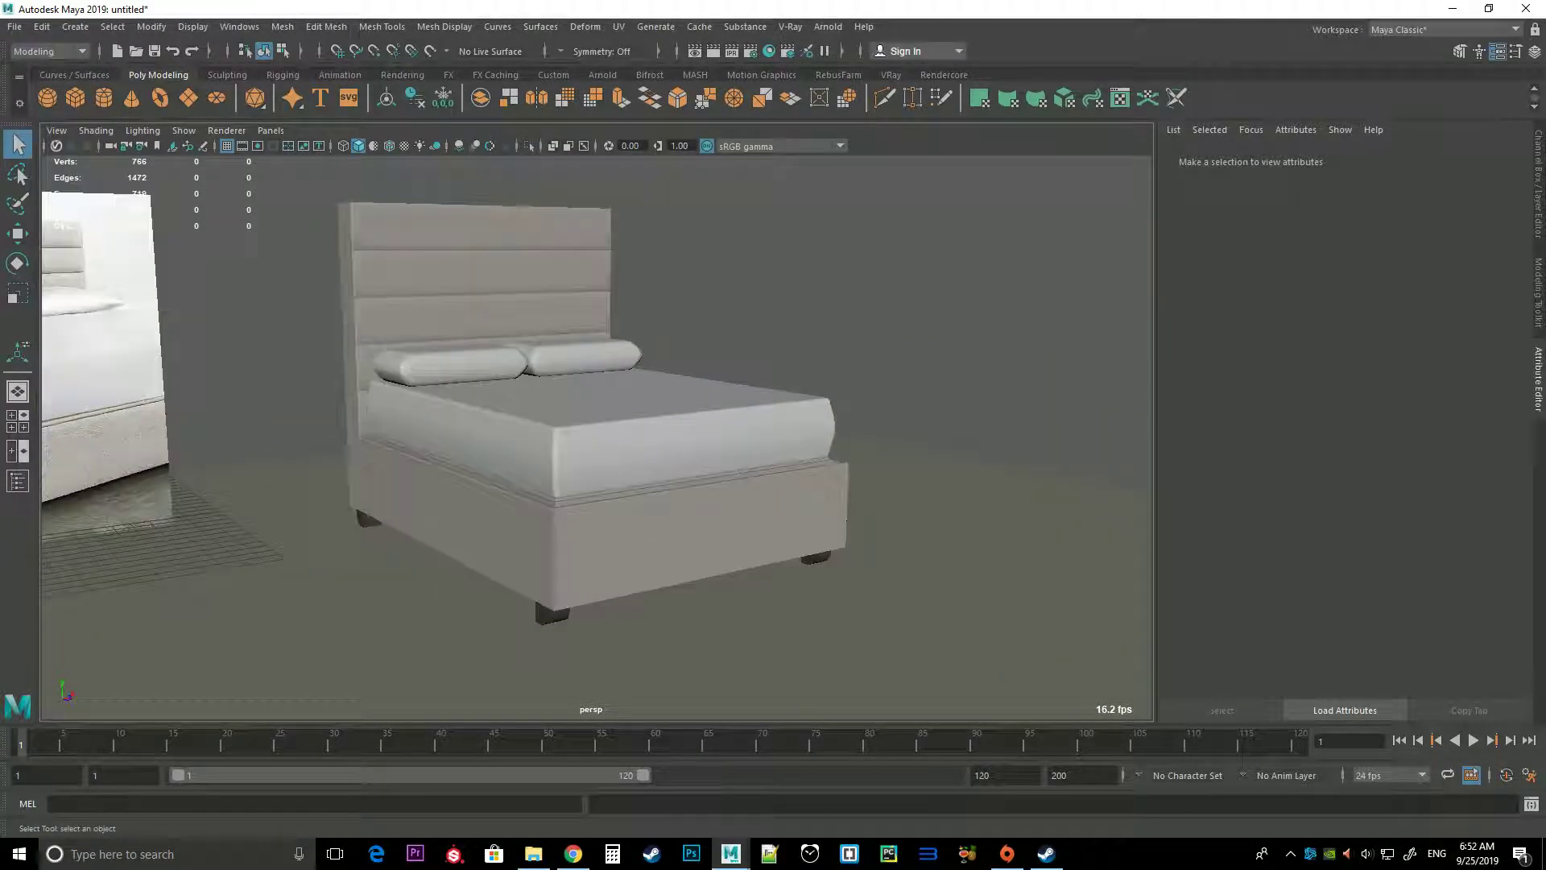
Marquee-select the bed model and frame the view on it with F
scroll(491, 493, down, 5)
scroll(491, 493, up, 2)
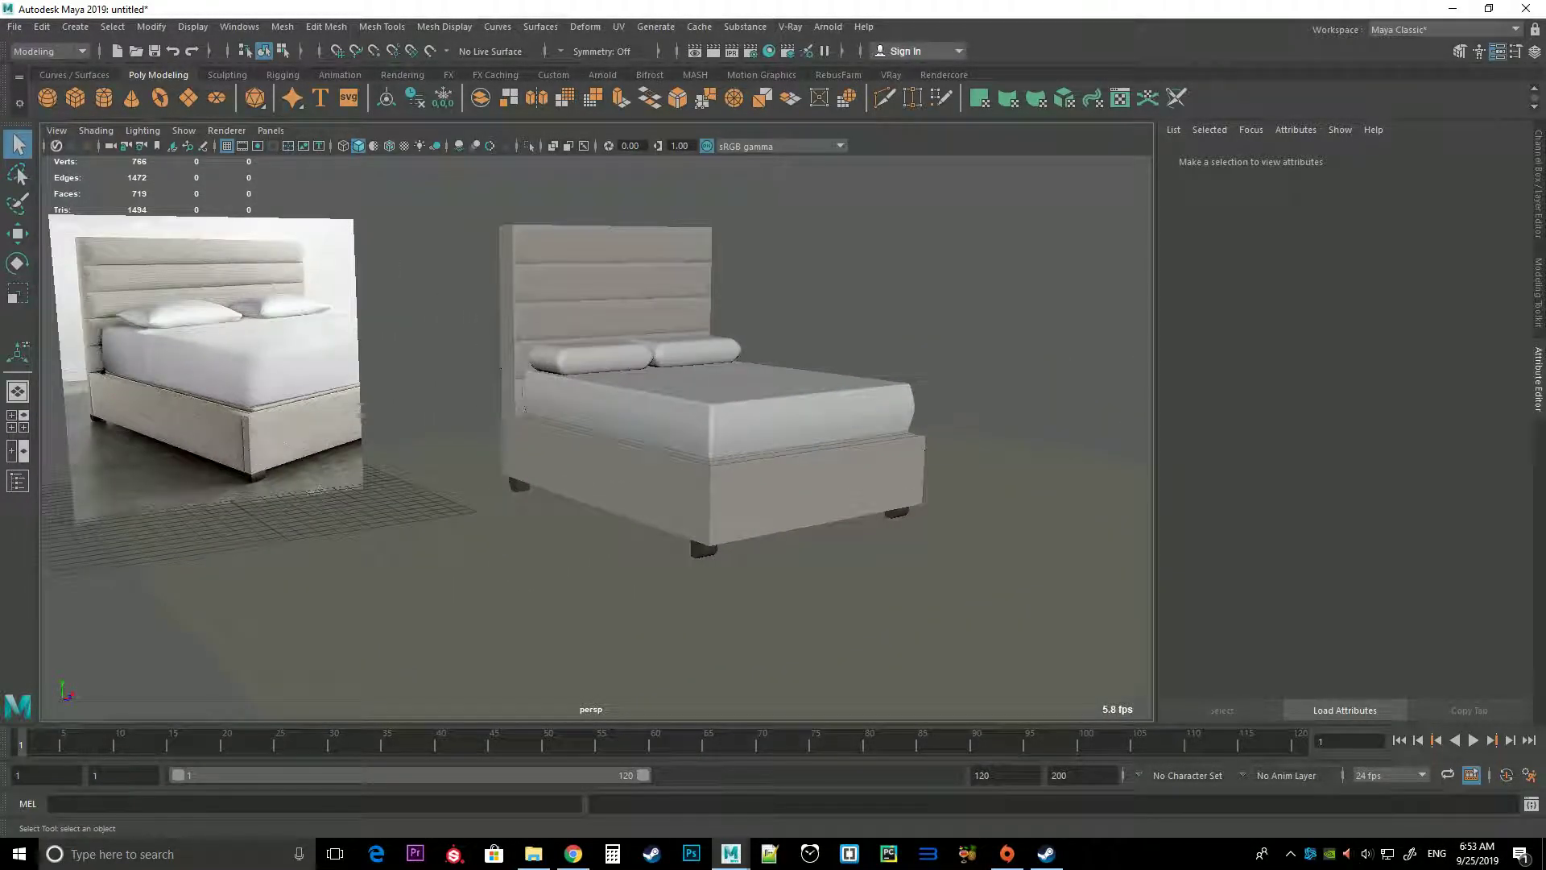
drag(442, 235, 824, 509)
key(f)
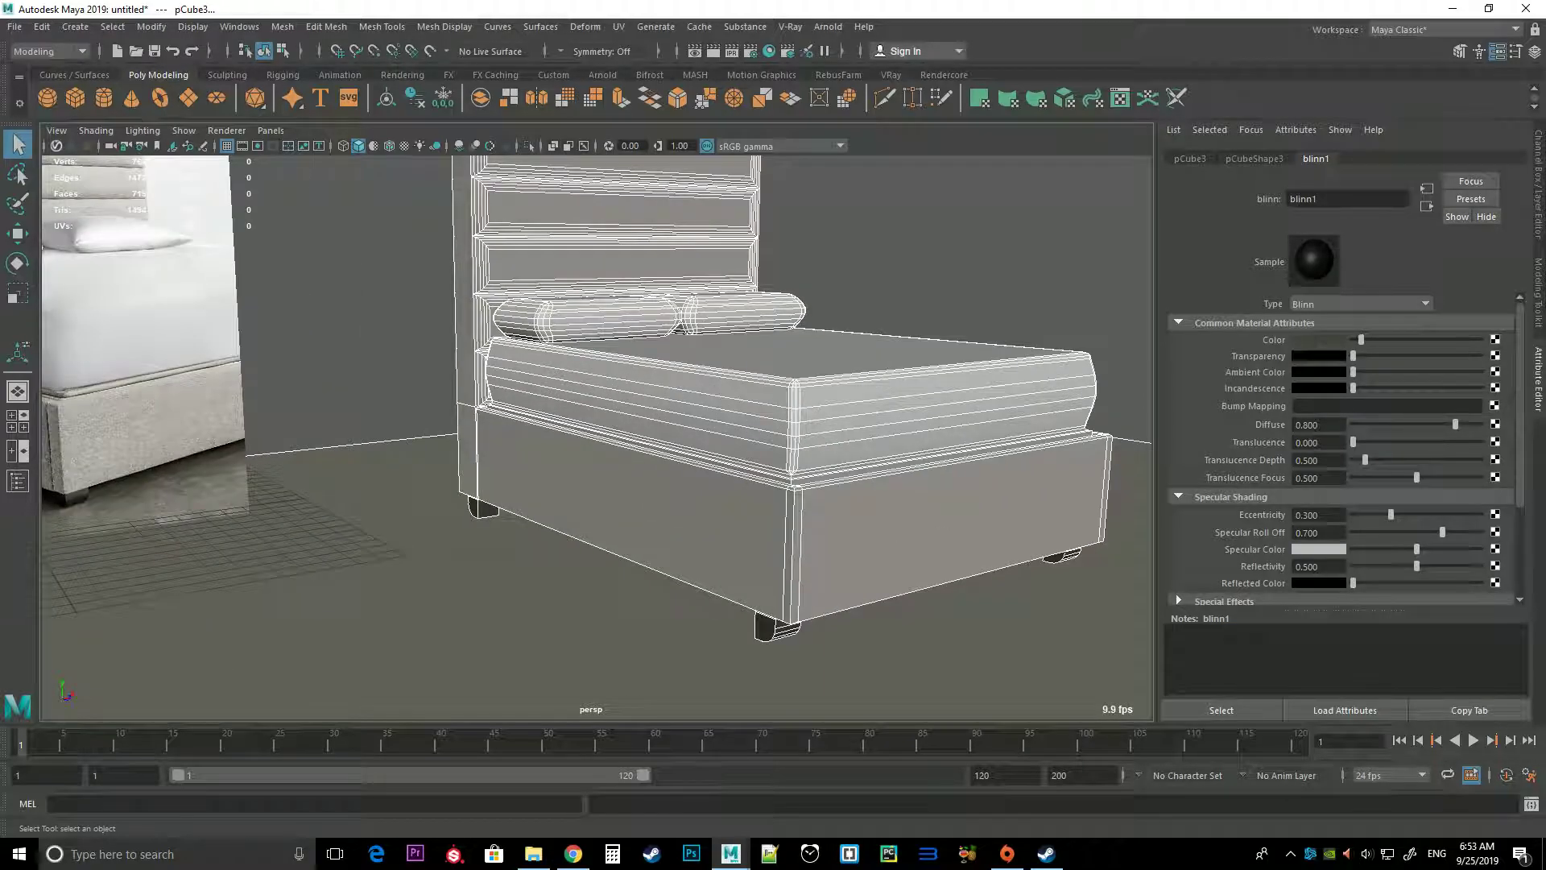
Shift-select both pillows, the bed body and the legs together
scroll(596, 435, down, 3)
scroll(596, 435, up, 2)
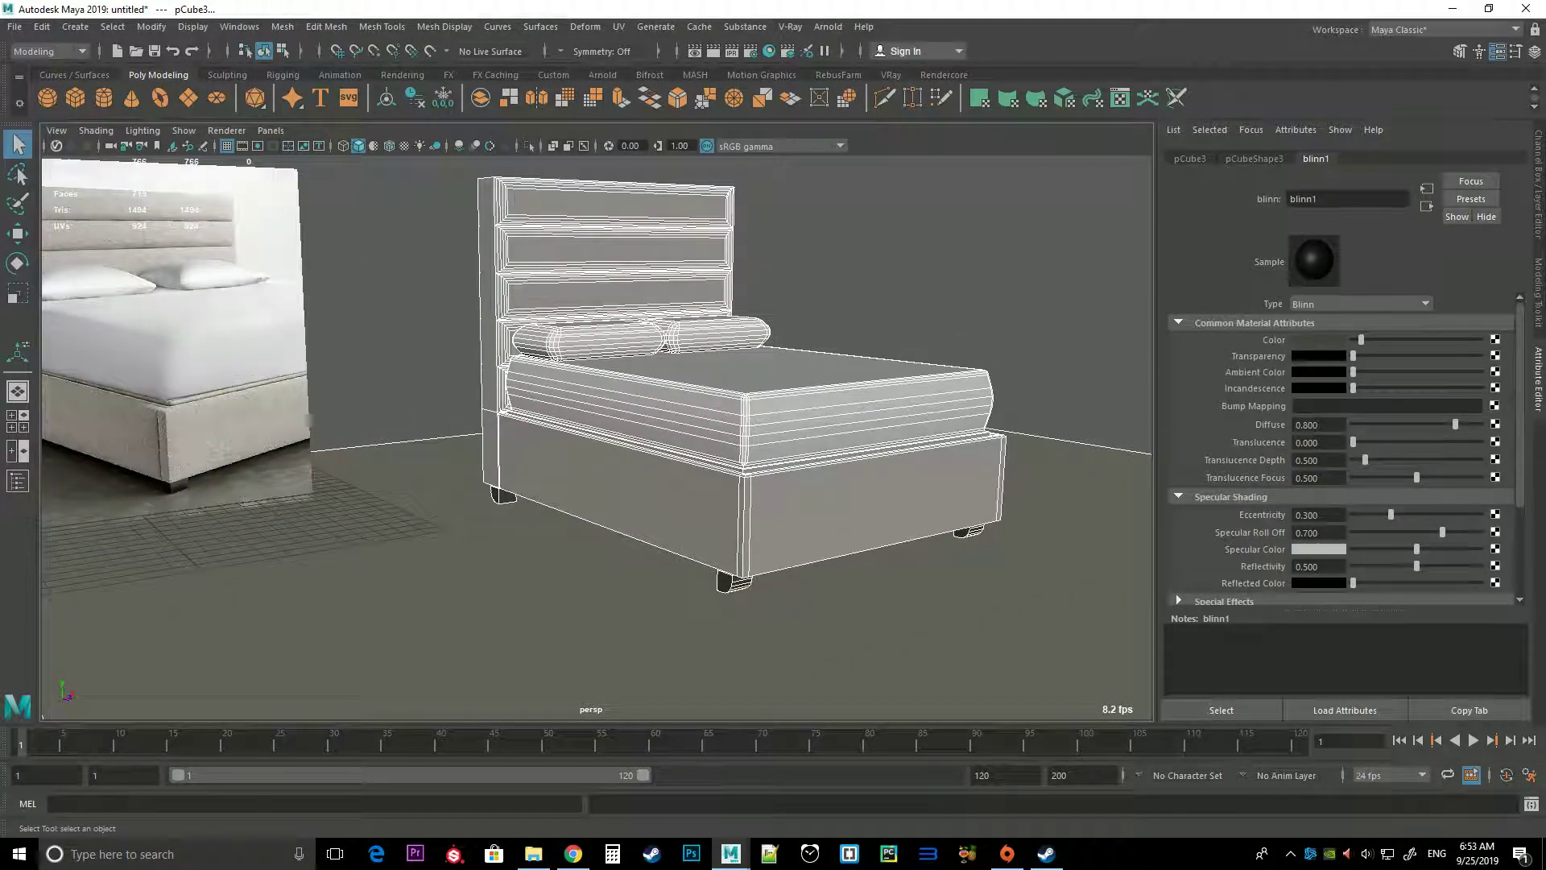
mouse_move(596, 435)
alt+mouse_down()
mouse_move(468, 435)
mouse_move(548, 435)
alt+mouse_up()
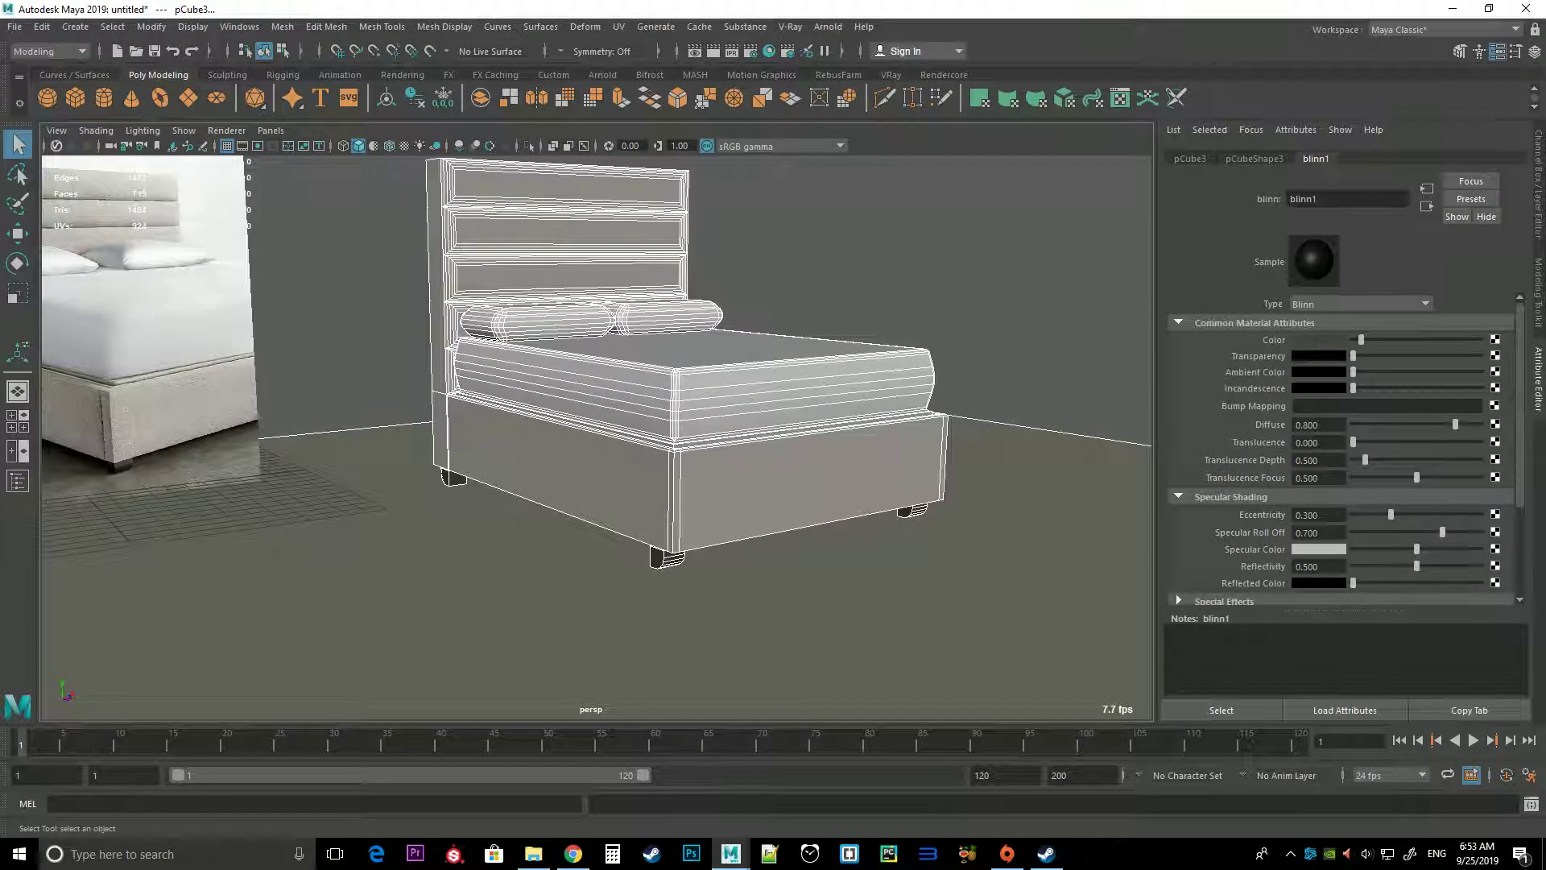
click(535, 321)
click(669, 316)
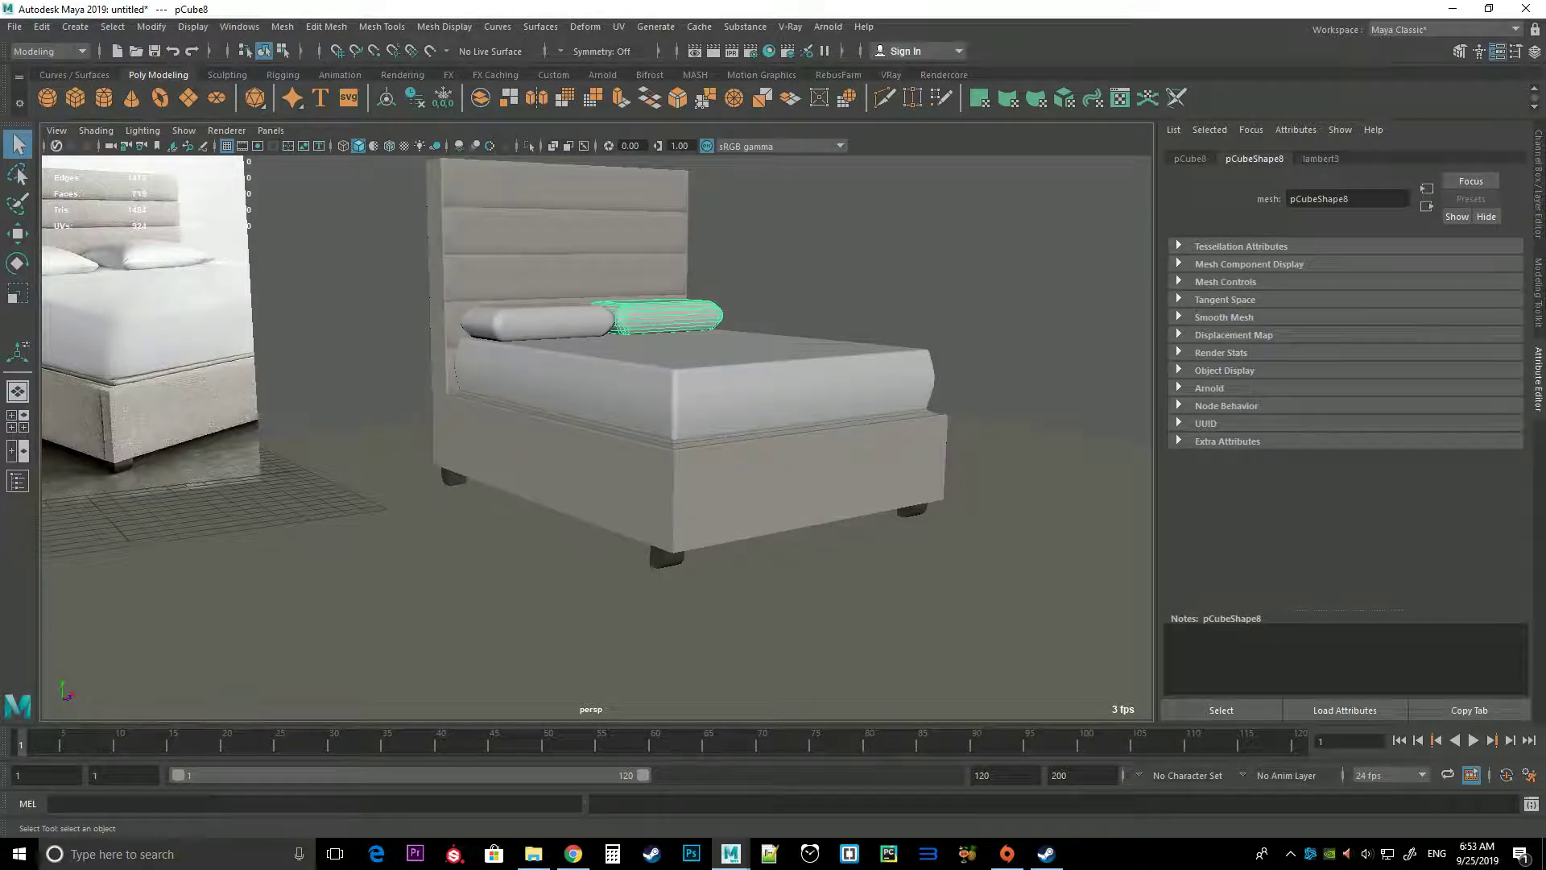
shift+click(535, 321)
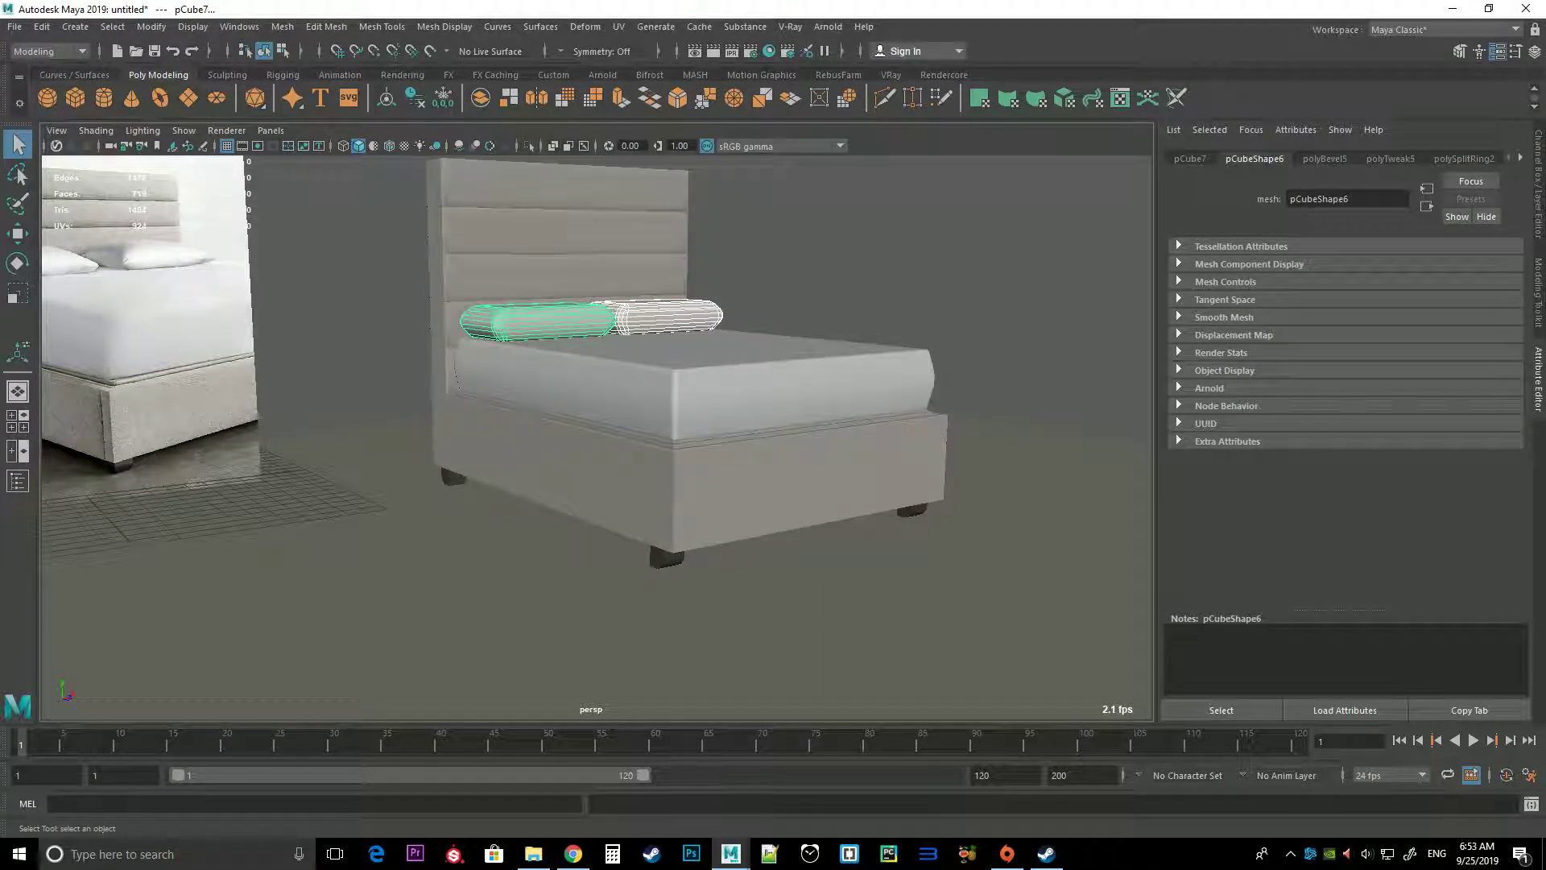
shift+click(806, 467)
shift+click(667, 558)
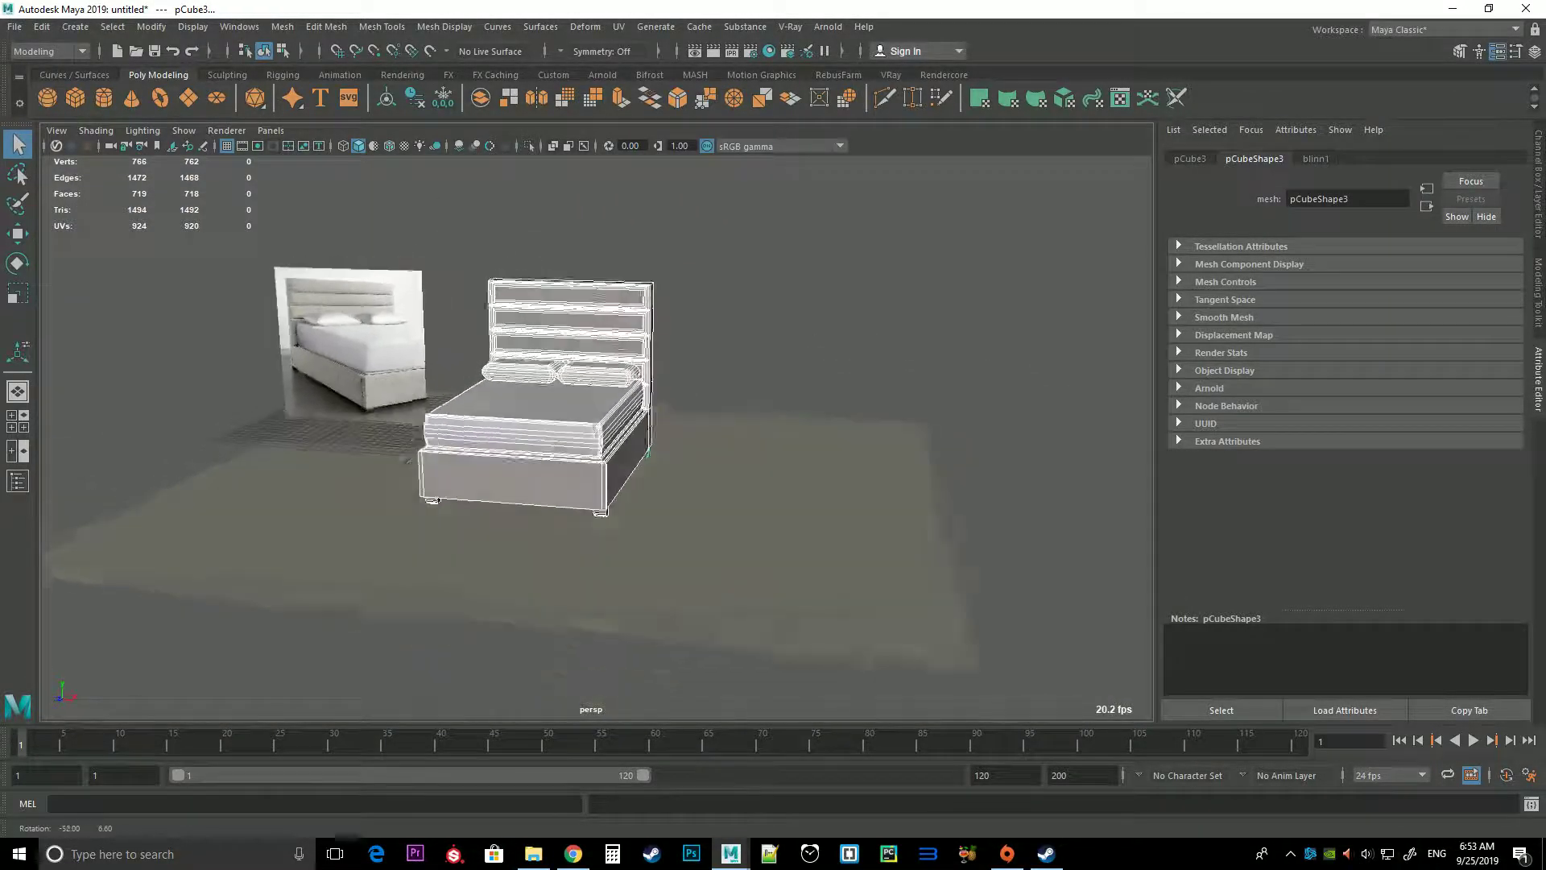
Duplicate the six bed parts and move the copy to the right of the original
key(ctrl+d)
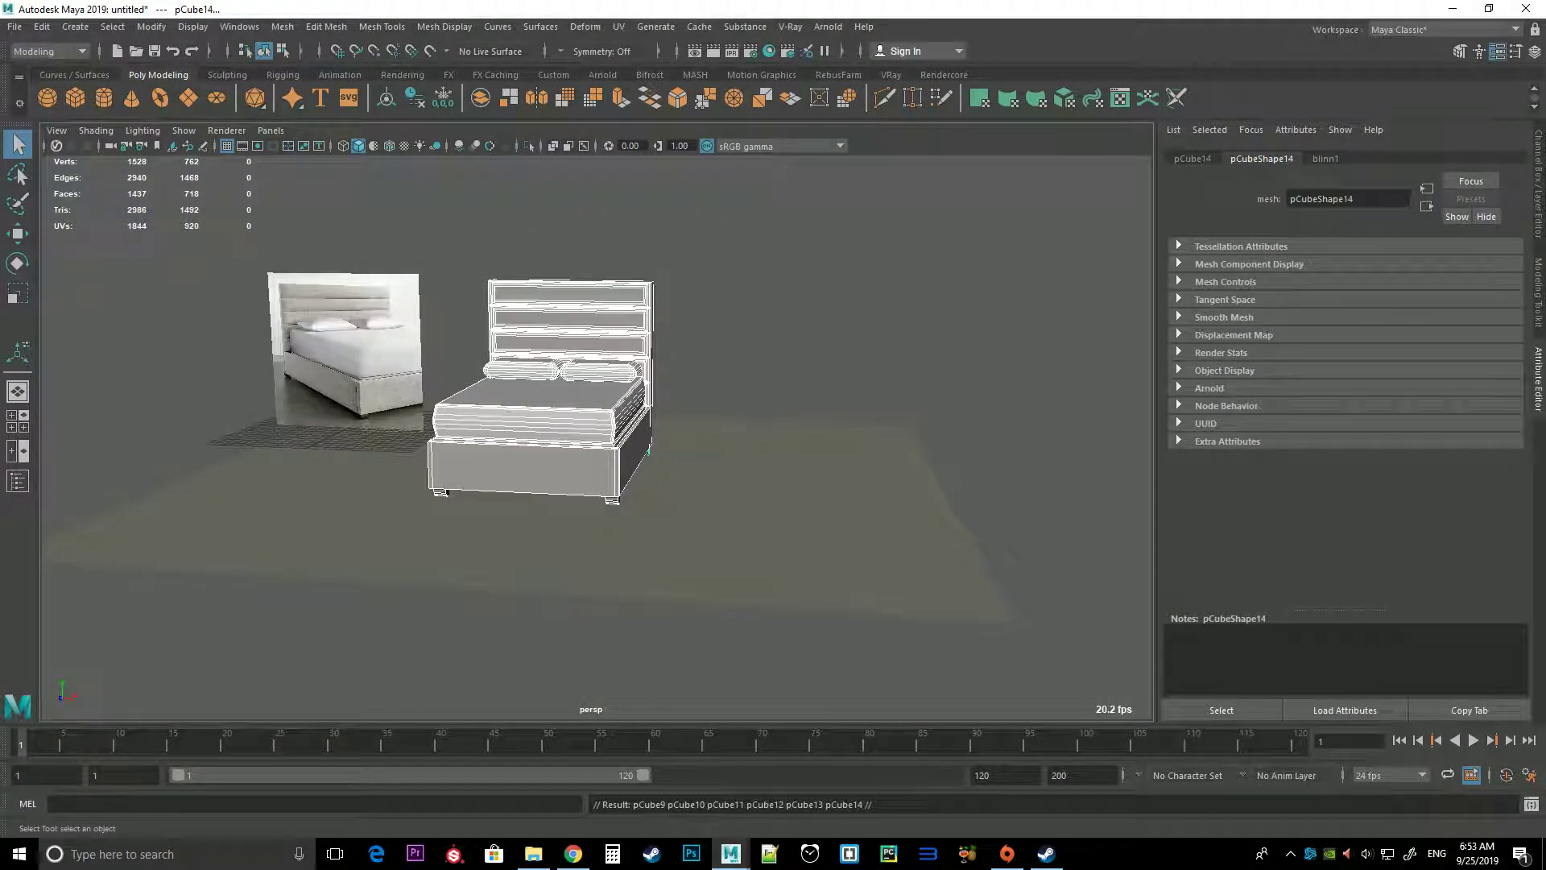
key(w)
mouse_move(709, 454)
mouse_down()
mouse_move(969, 457)
mouse_move(886, 475)
mouse_up()
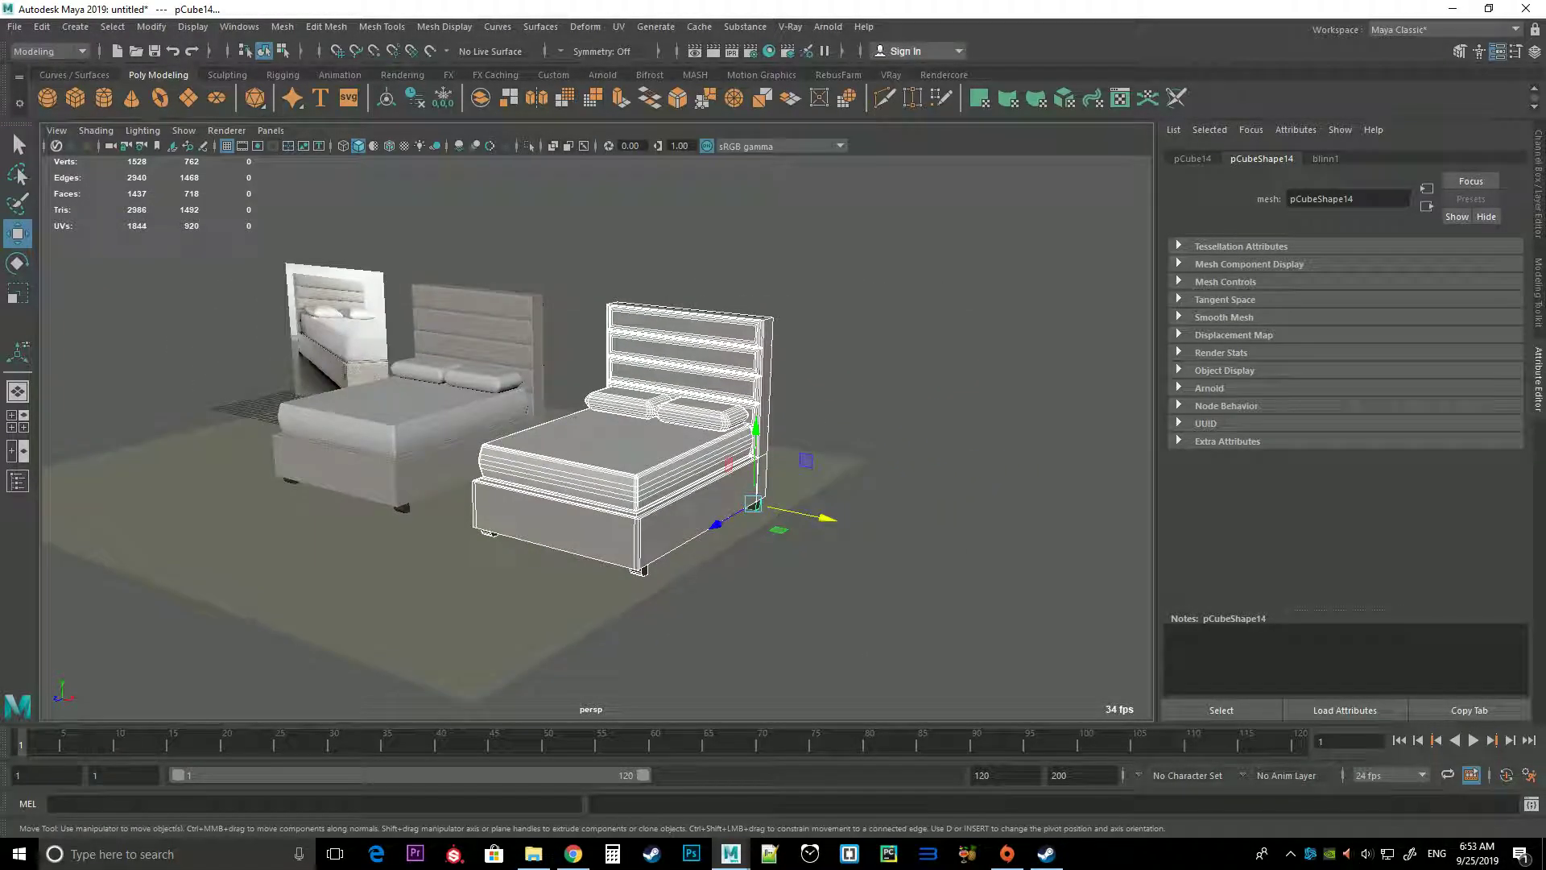
Combine the duplicated bed parts into a single mesh, pCube15
shift+right_click(659, 425)
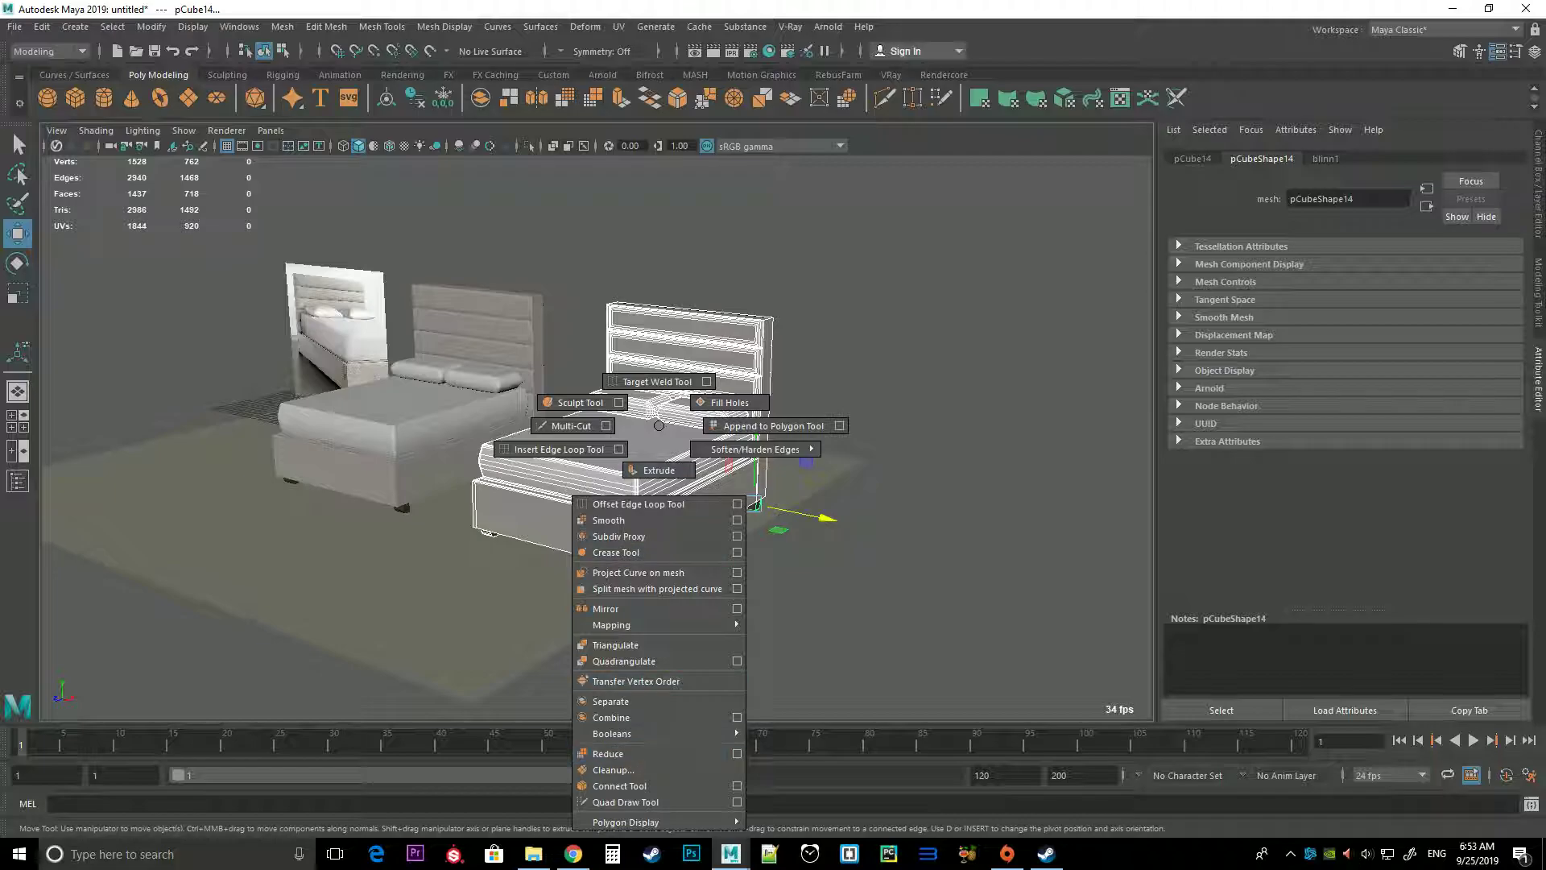
shift+right_drag(659, 425, 613, 717)
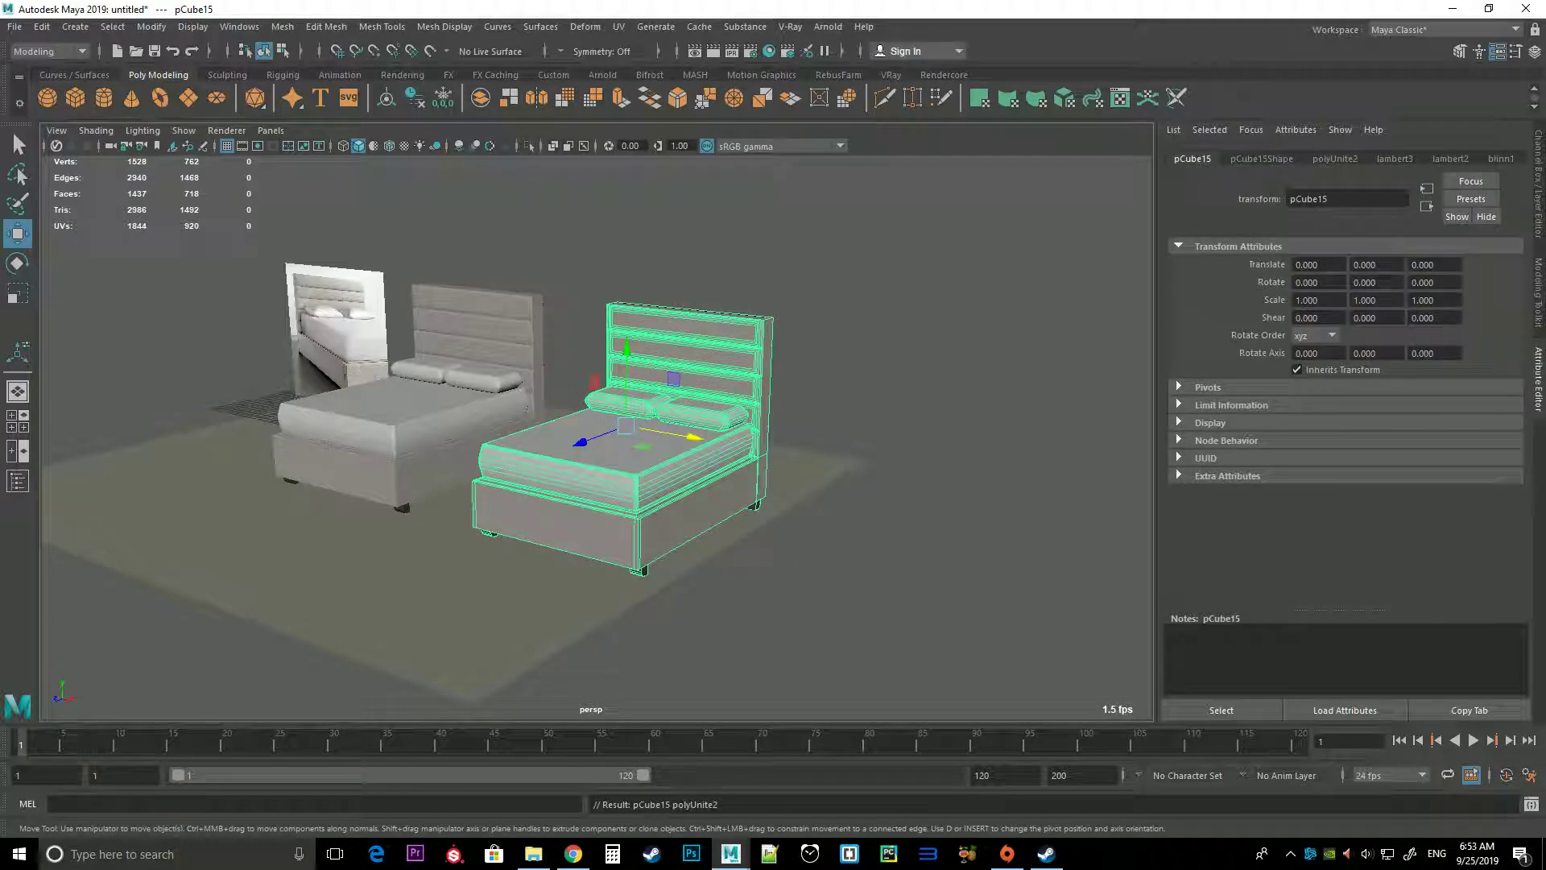
click(363, 419)
key(ctrl+z)
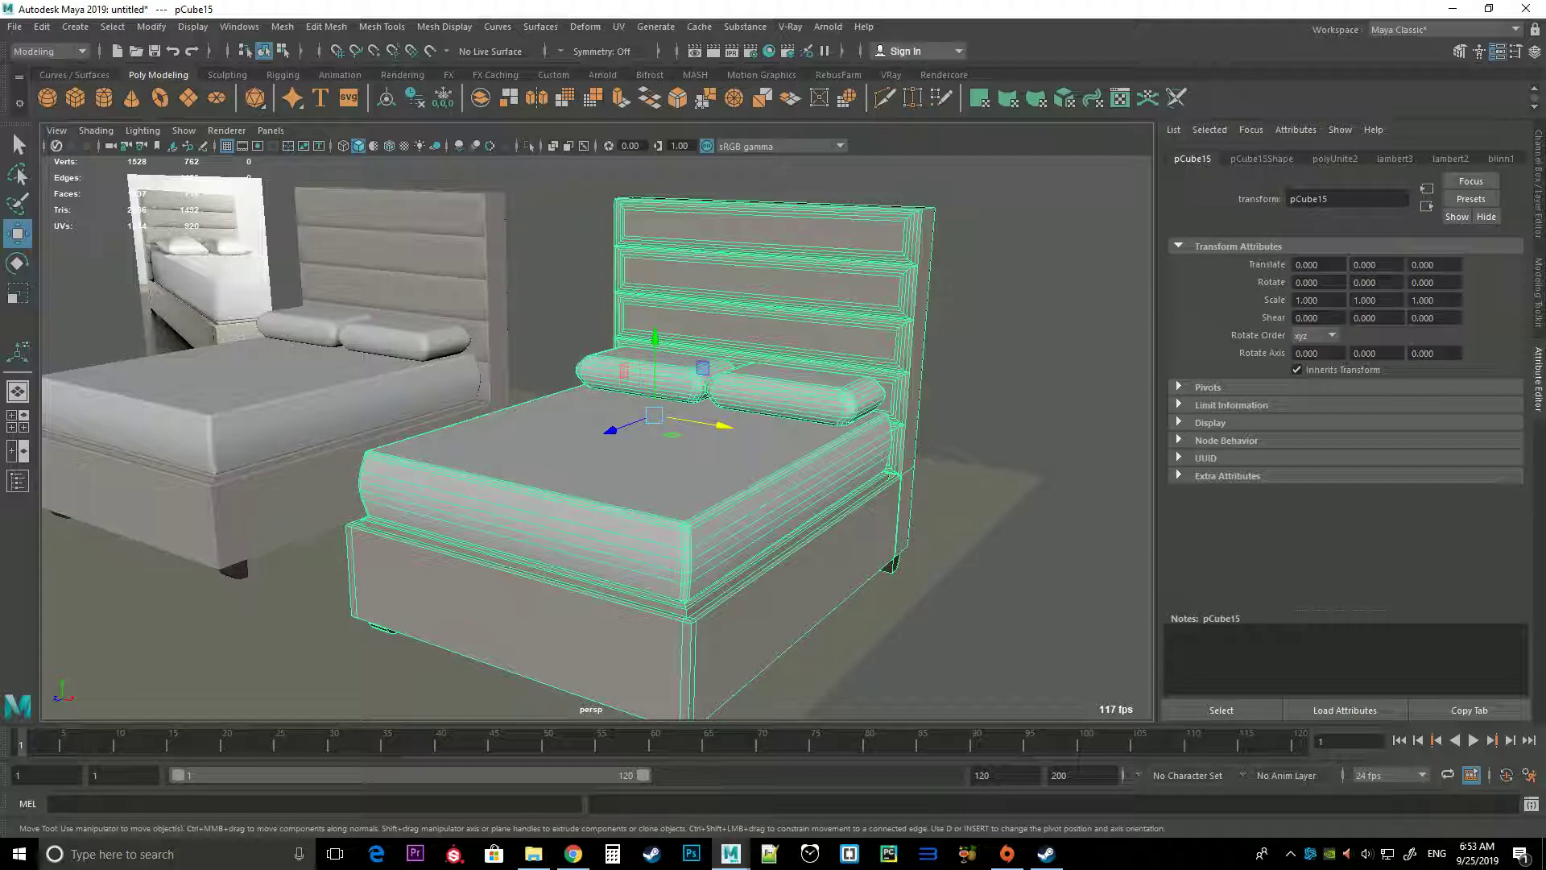
Check the original bed's parts and the channel box, then reselect the combined duplicate bed
mouse_move(596, 435)
alt+mouse_down()
mouse_move(500, 378)
mouse_move(419, 363)
alt+mouse_up()
click(363, 314)
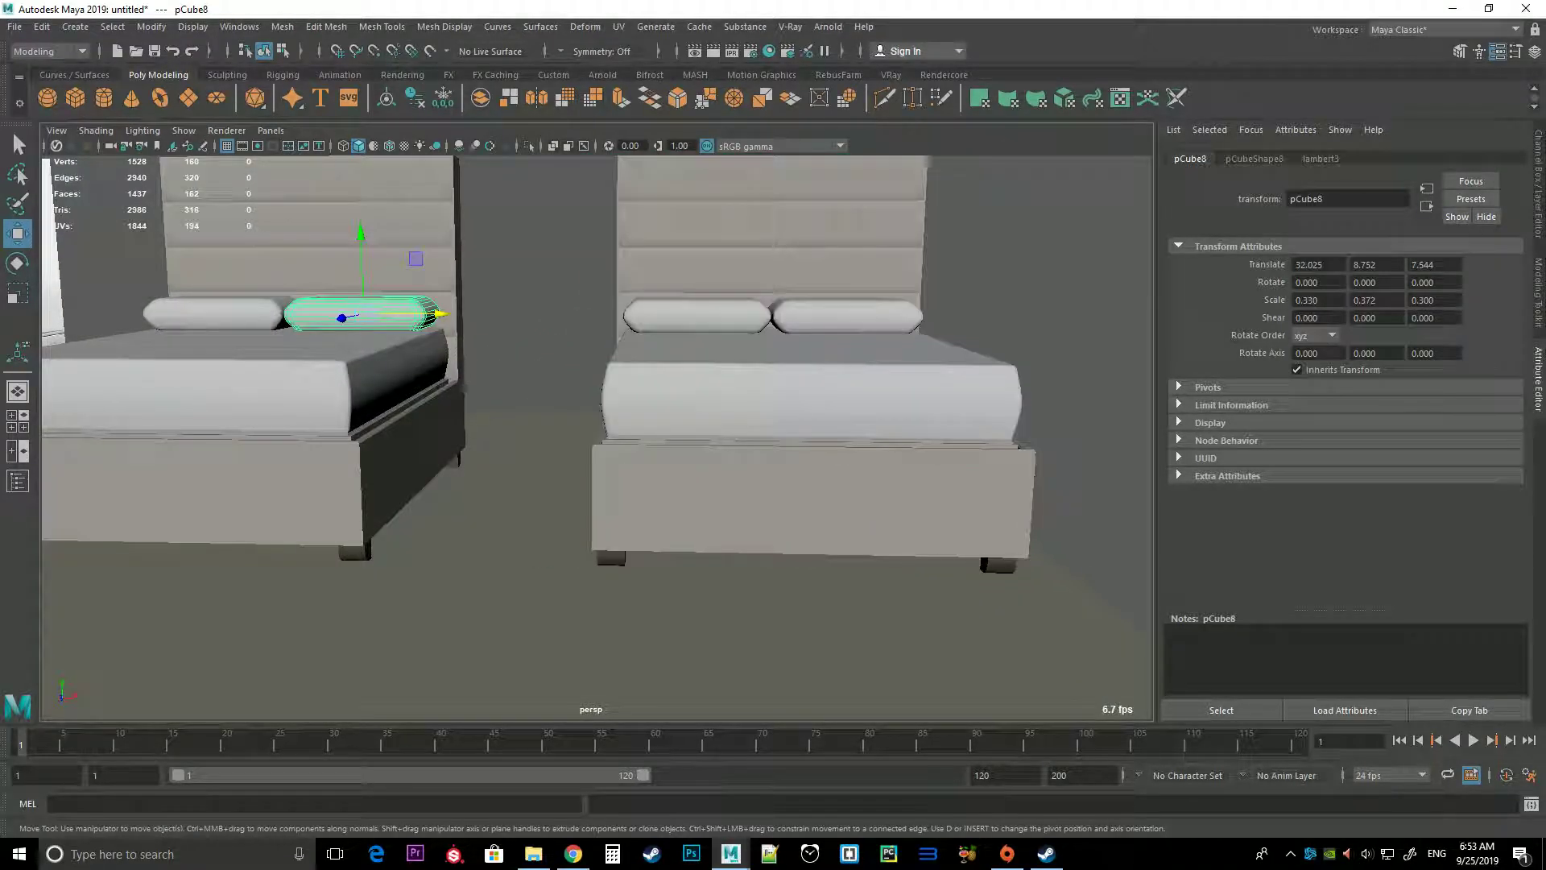
click(242, 451)
shift+click(213, 314)
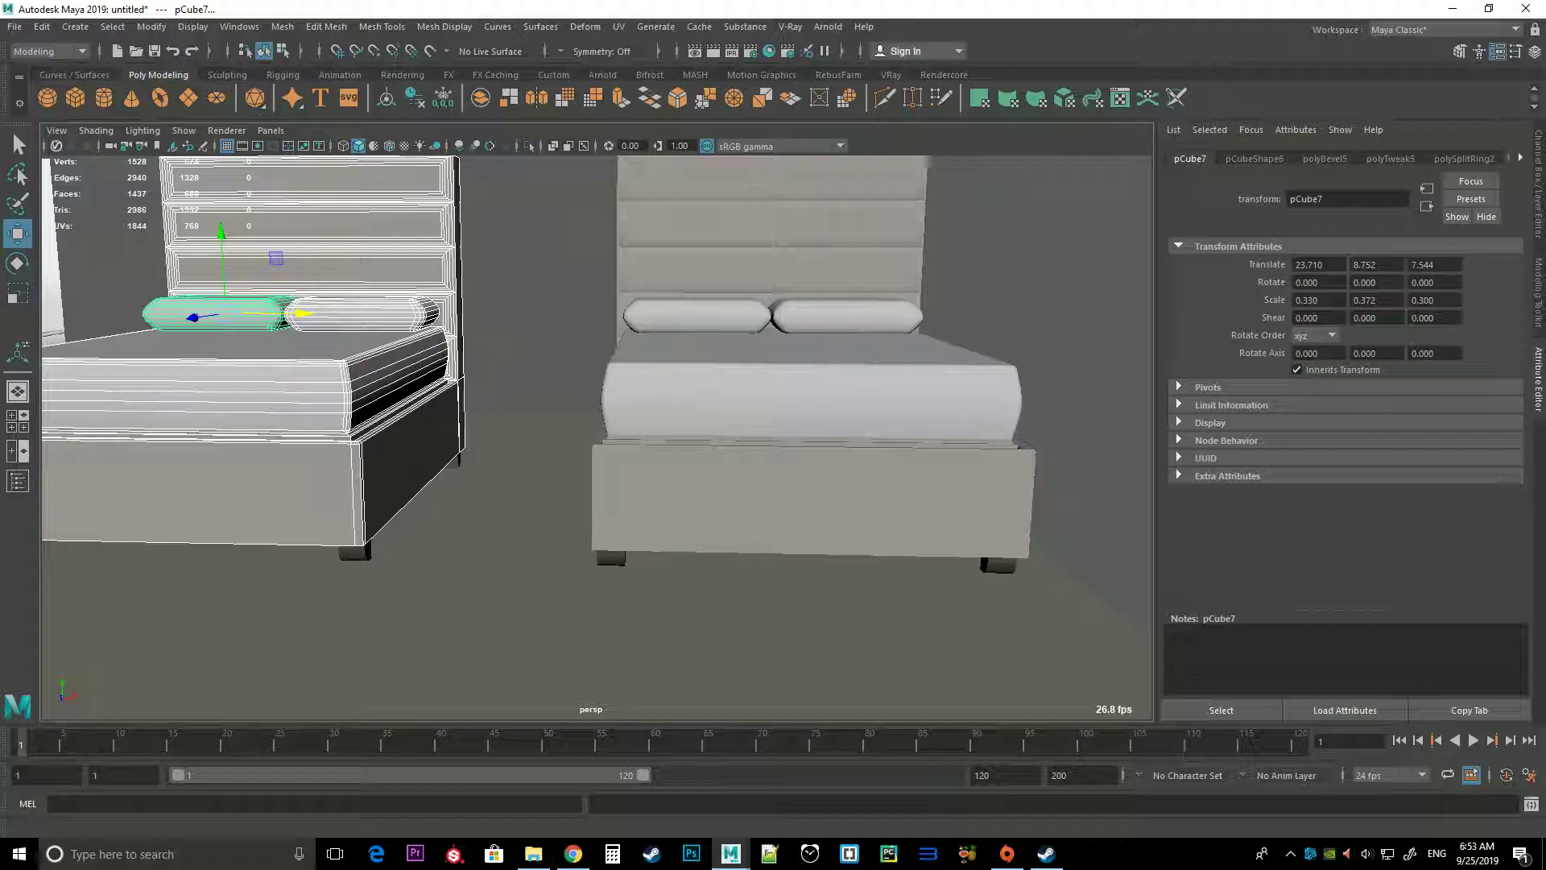
click(1521, 158)
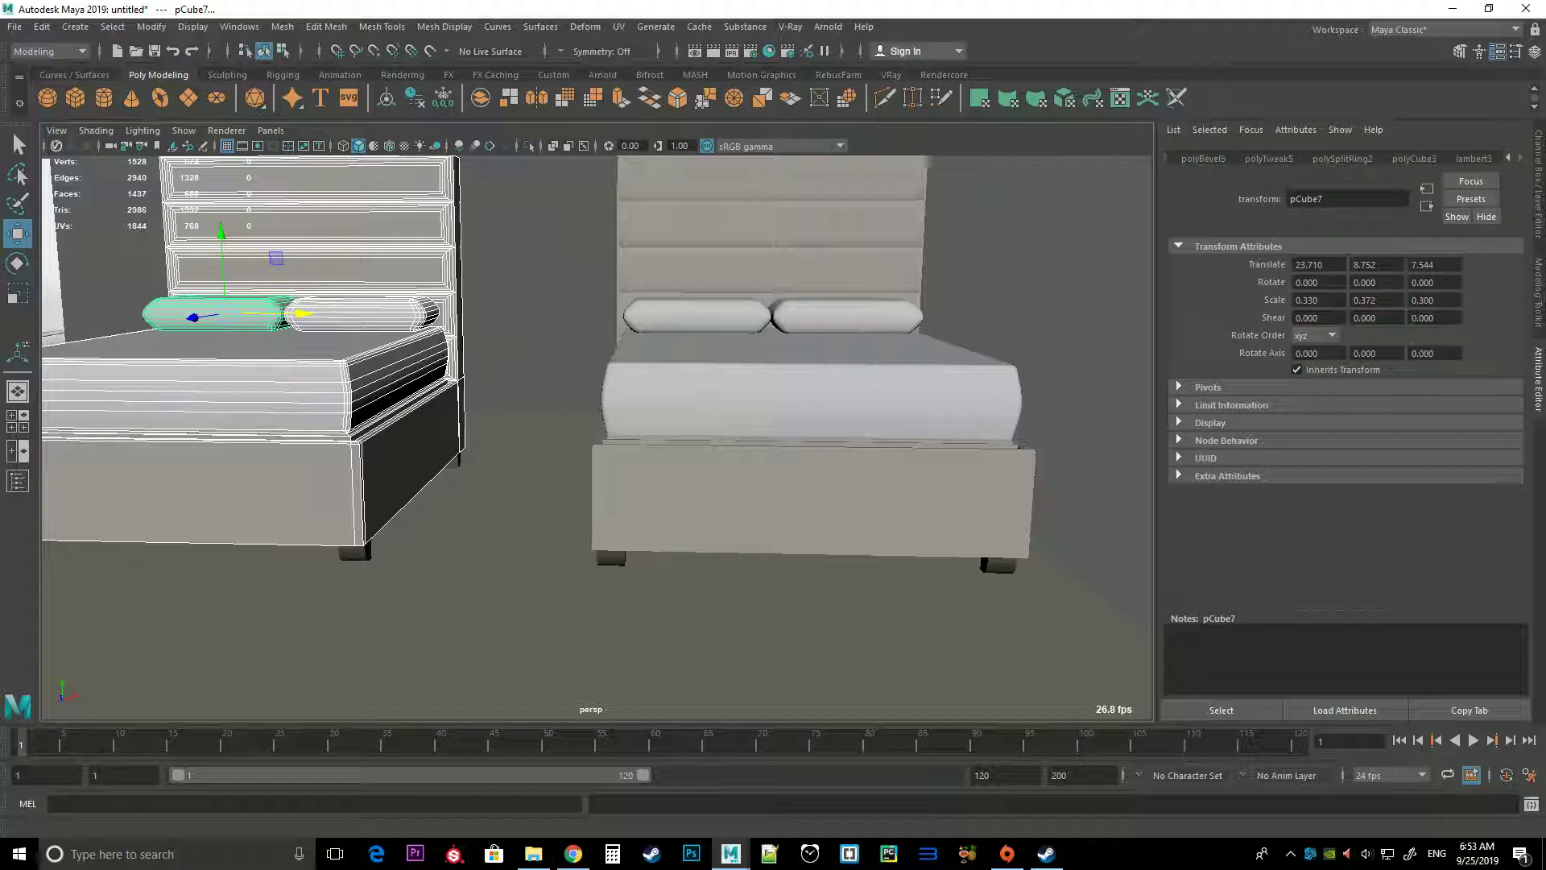
click(1507, 158)
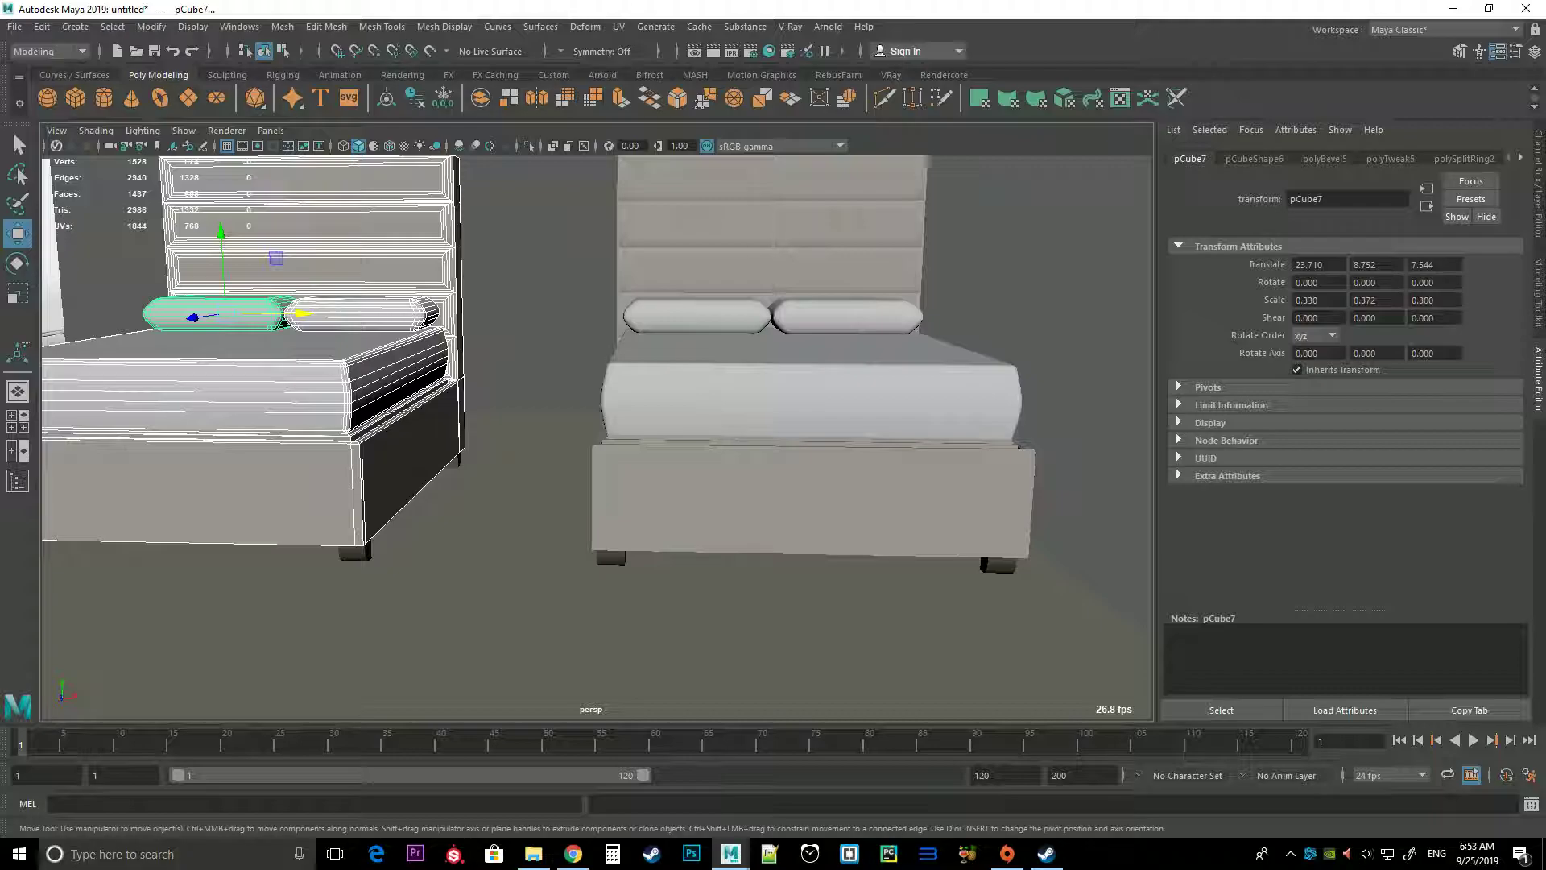
click(1521, 157)
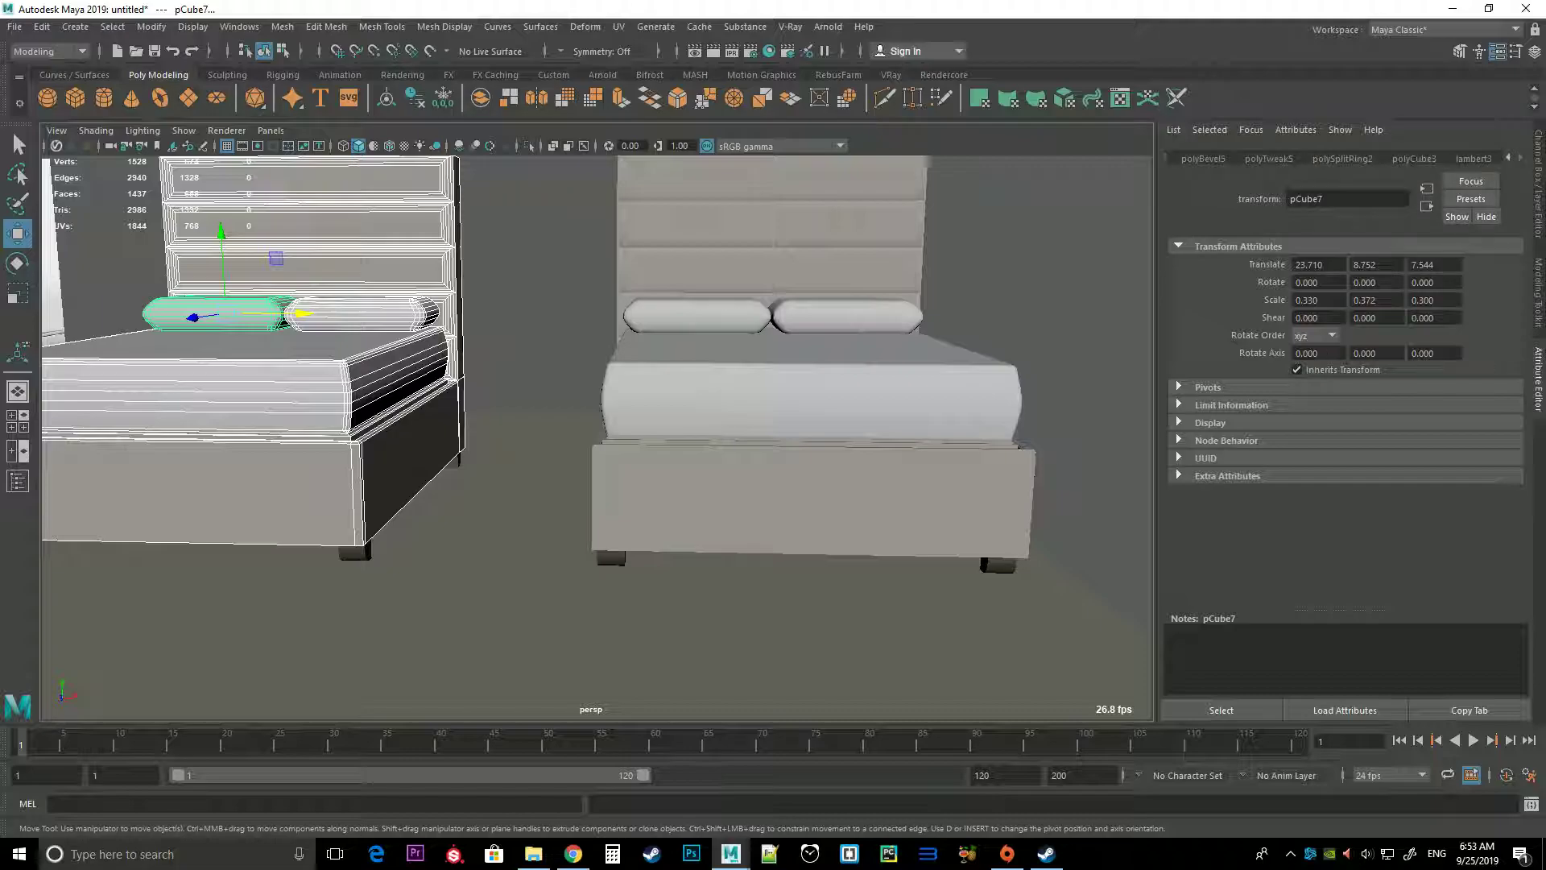
click(1509, 158)
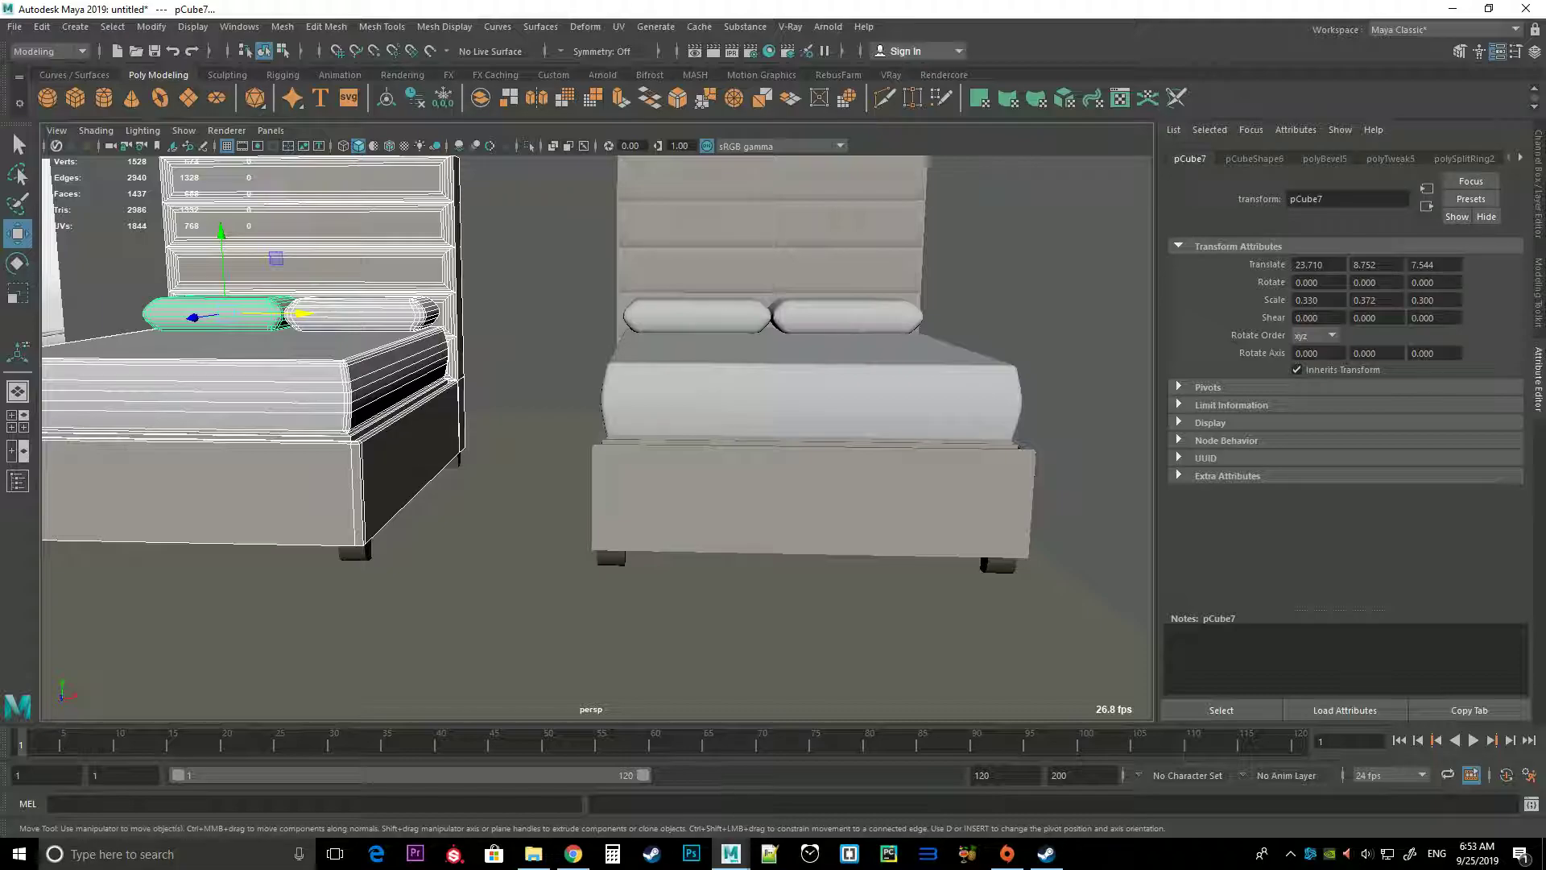
click(810, 495)
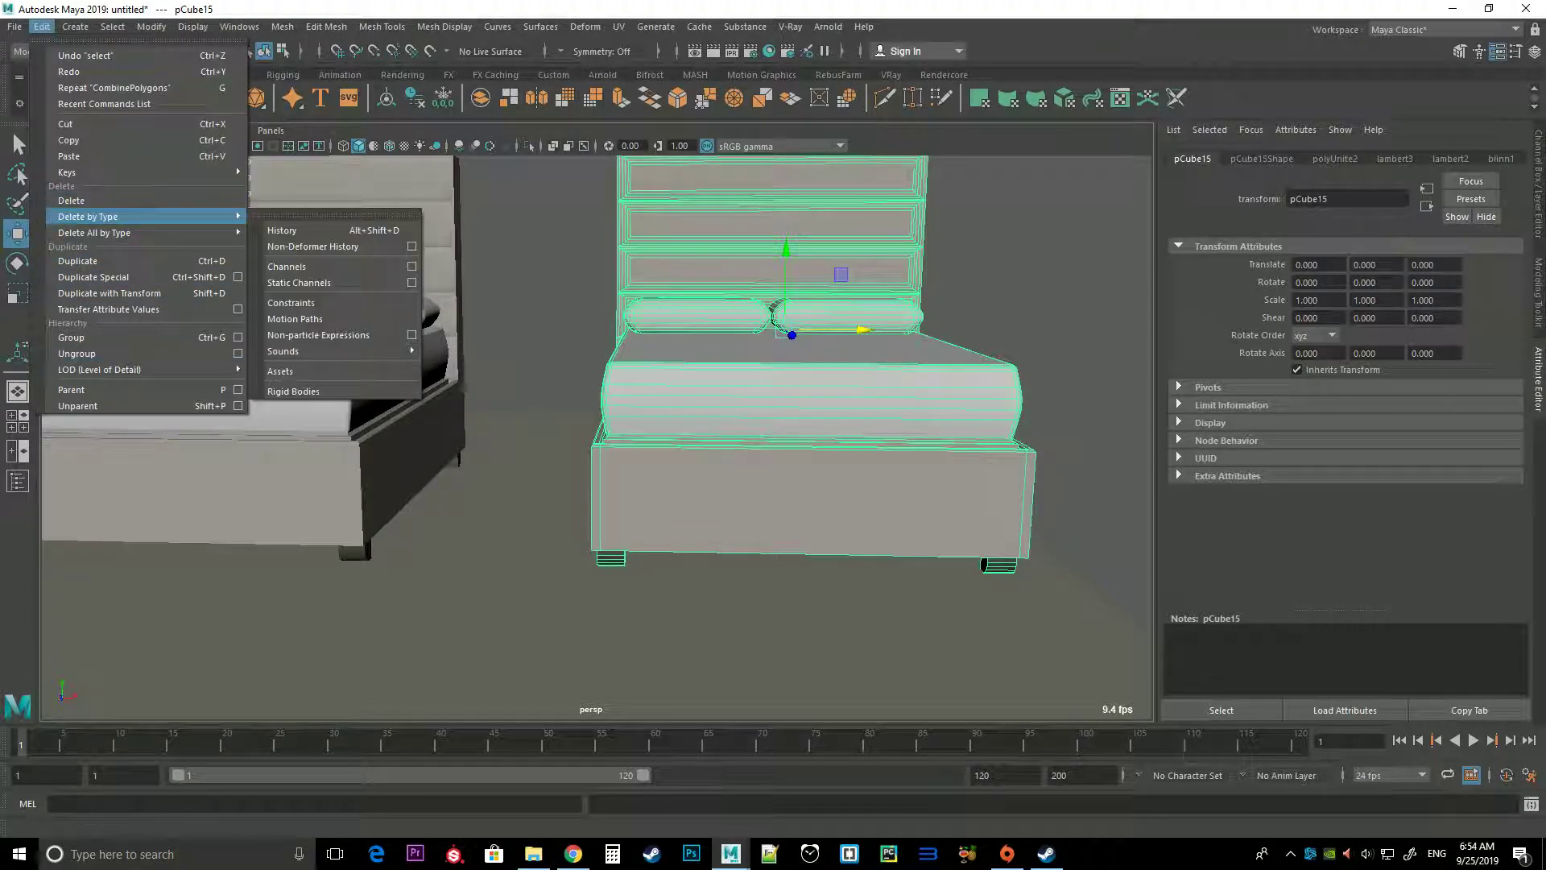
Delete the construction history of the combined duplicate bed
click(322, 230)
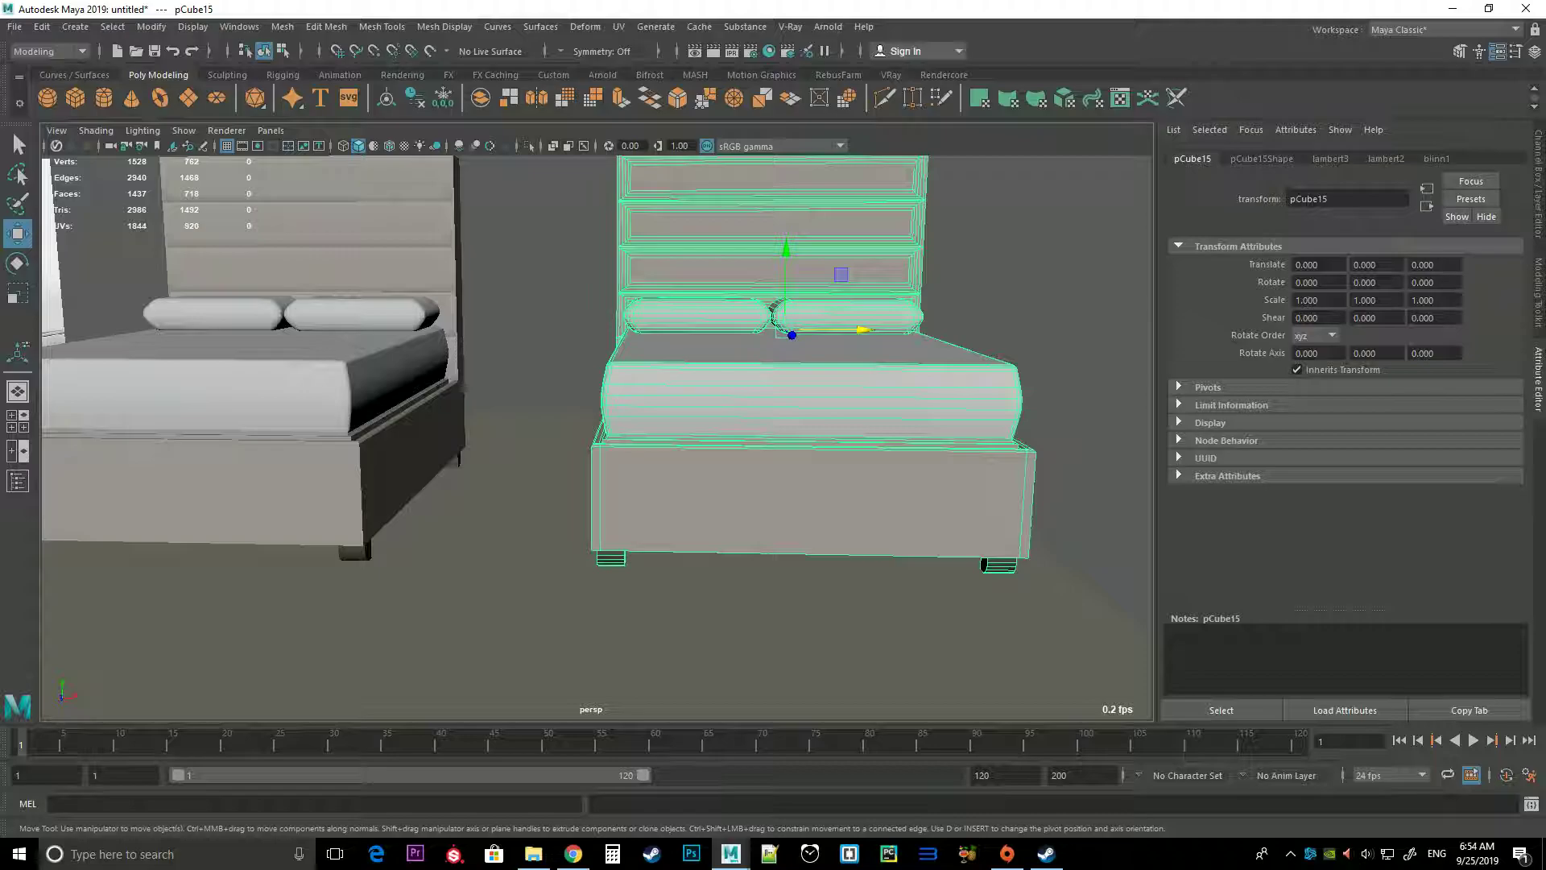
mouse_move(596, 435)
alt+mouse_down()
mouse_move(419, 467)
mouse_move(515, 451)
alt+mouse_up()
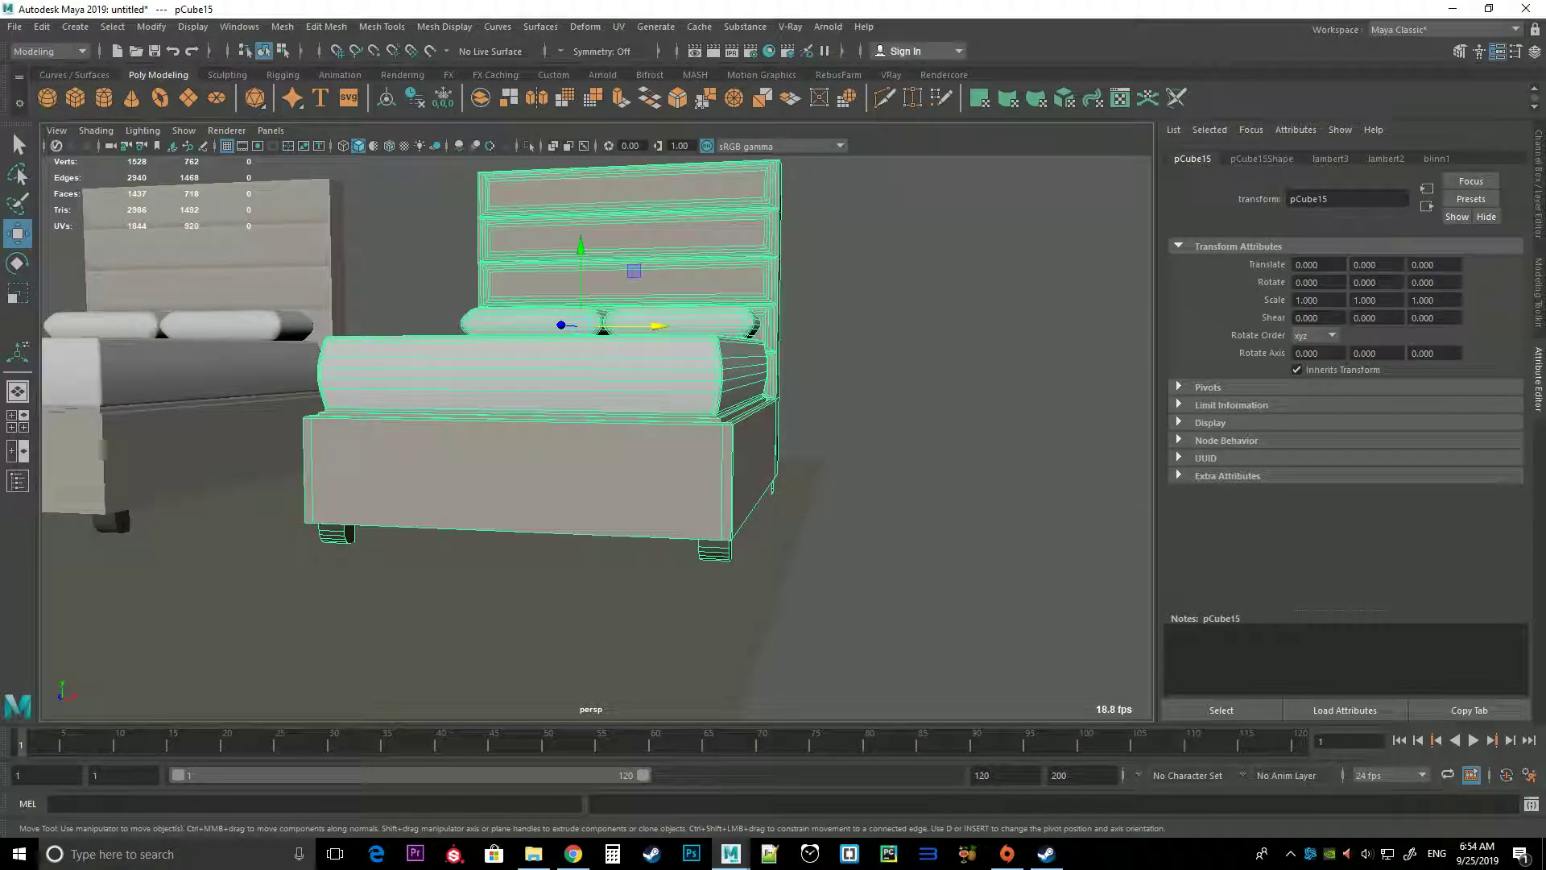
scroll(596, 362, down, 3)
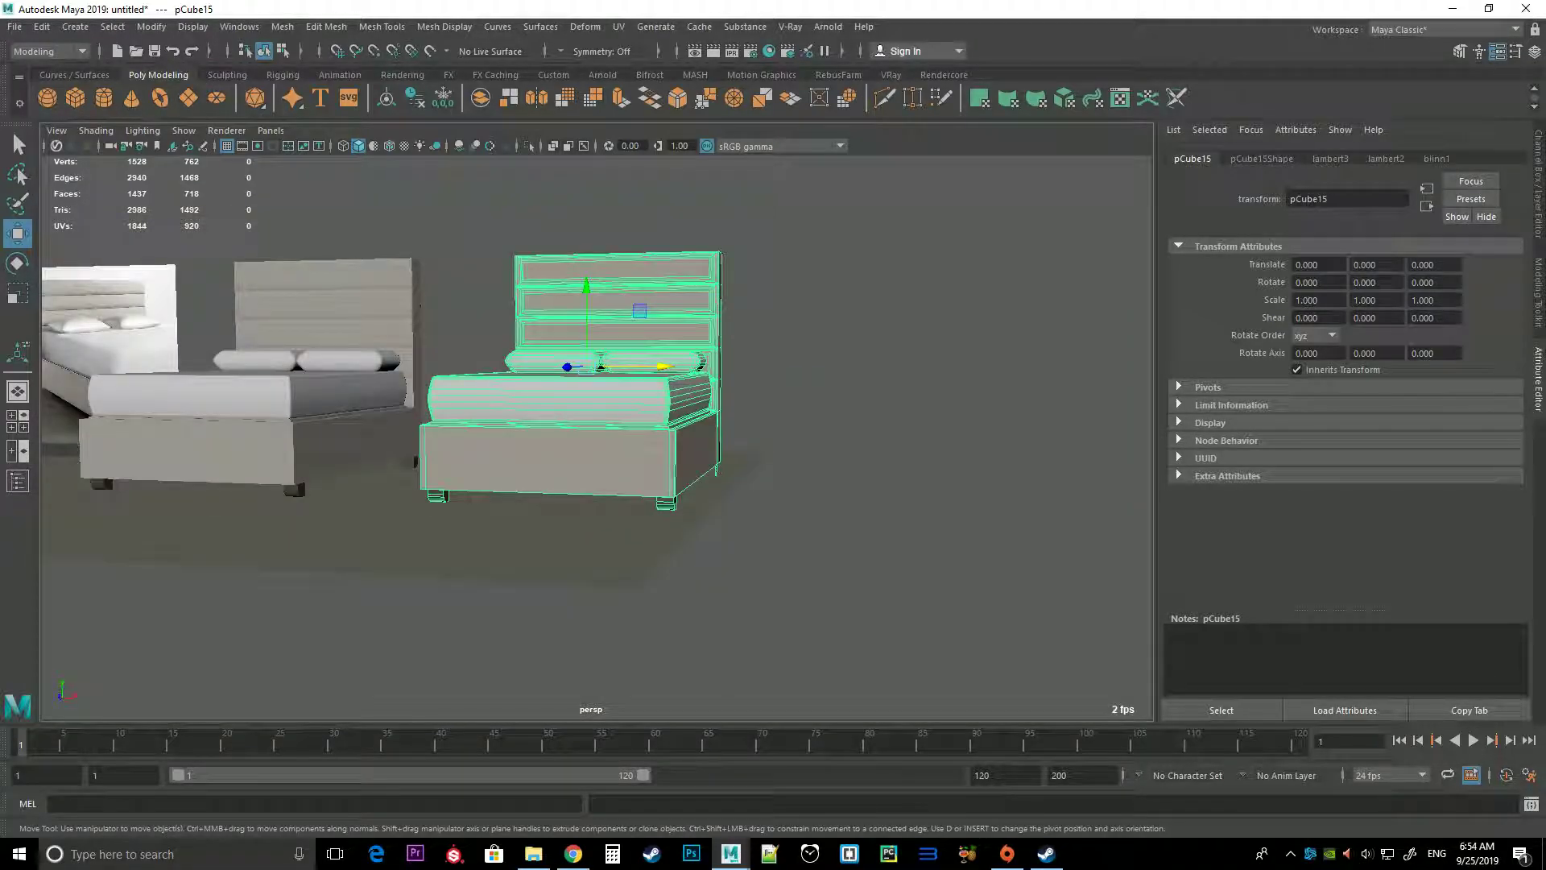
Reselect the duplicate bed, use a top menu command, and orbit closer to both beds
click(805, 580)
alt+drag(564, 483, 685, 399)
click(564, 451)
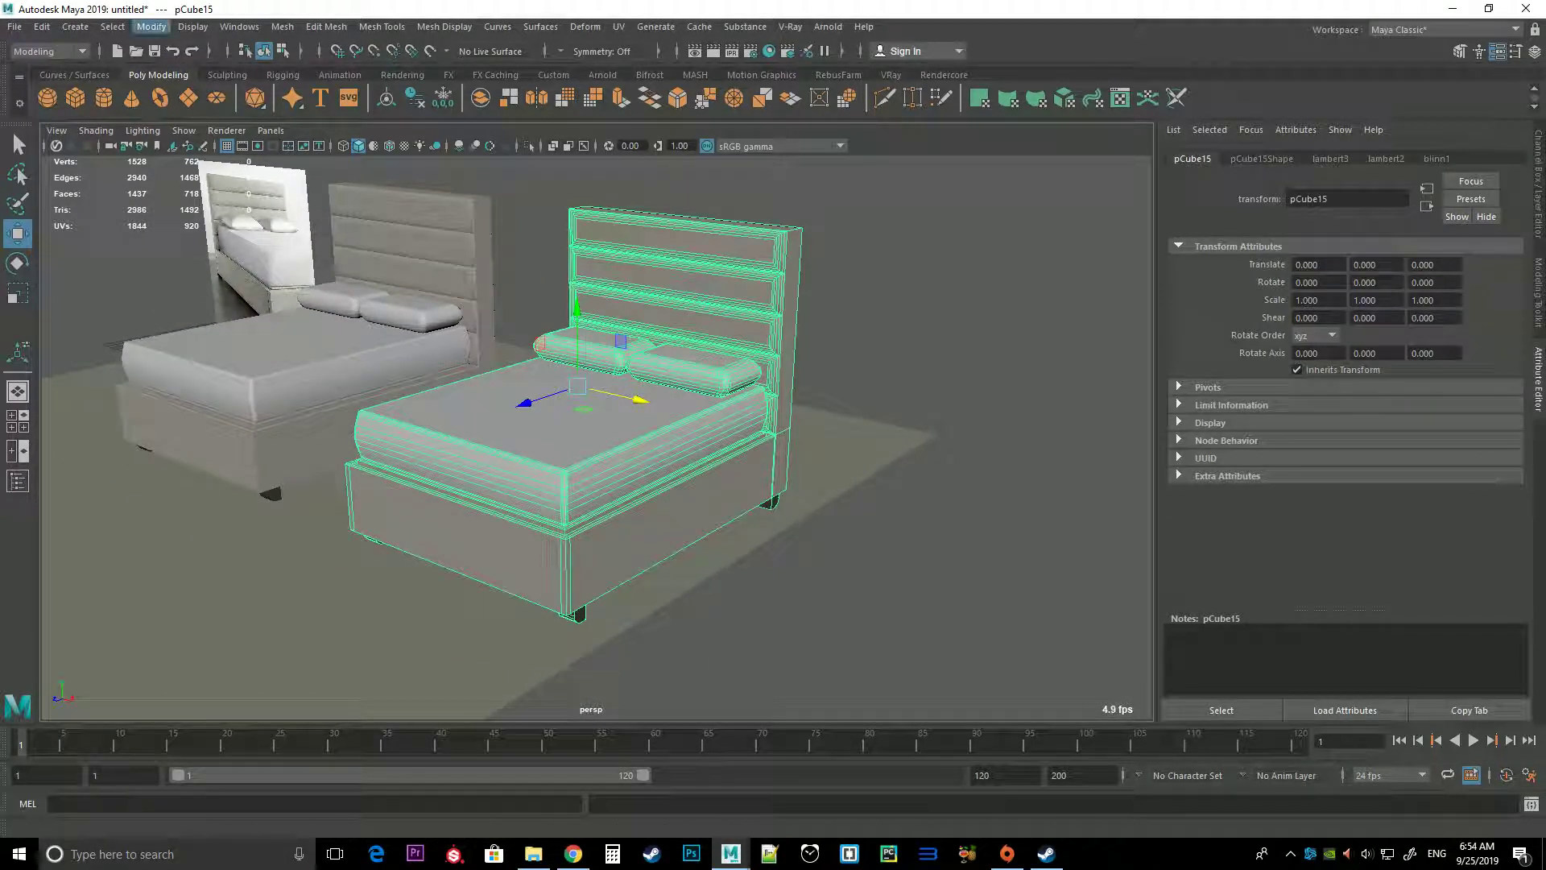
click(151, 27)
click(161, 145)
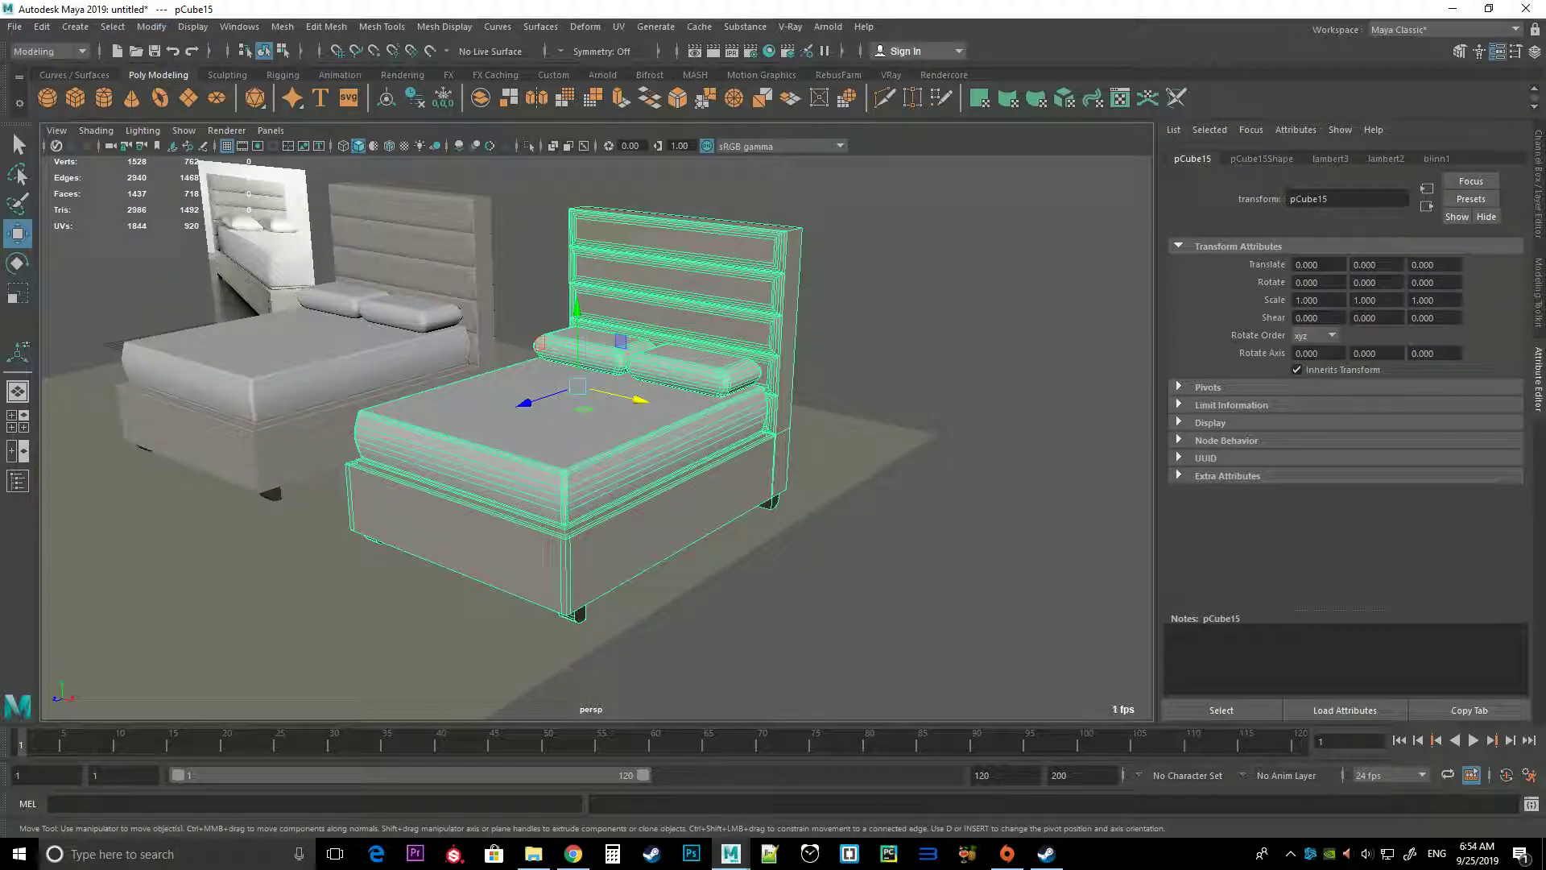
click(967, 604)
mouse_move(596, 435)
alt+mouse_down()
mouse_move(564, 427)
mouse_move(628, 435)
mouse_move(483, 435)
mouse_move(564, 419)
alt+mouse_up()
scroll(596, 435, up, 5)
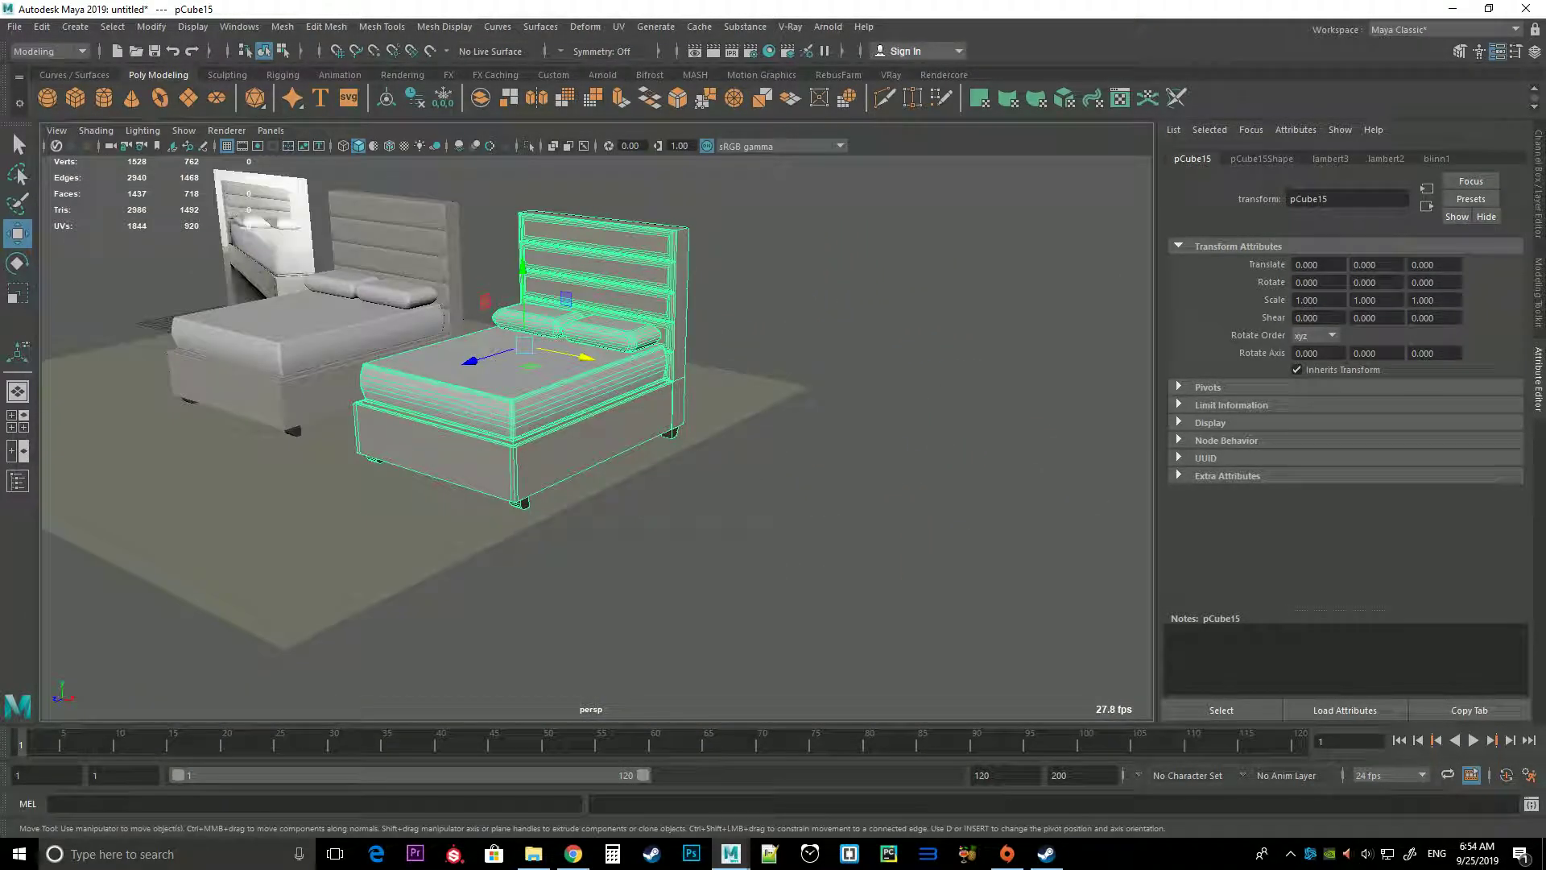
Duplicate the combined bed and move the new copy further right
key(ctrl+s)
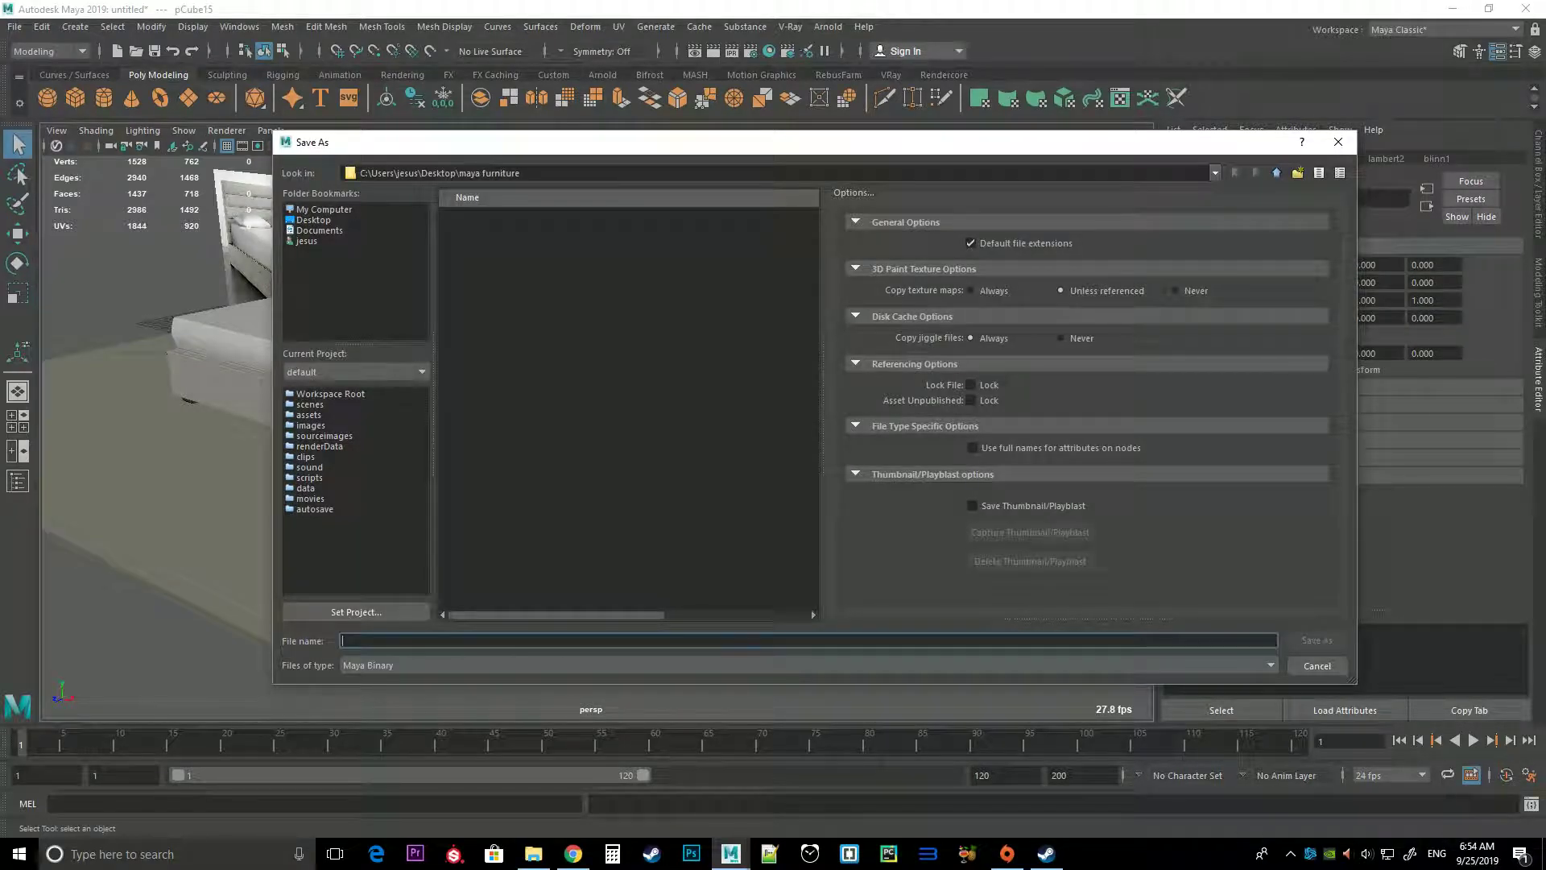
click(1317, 665)
key(ctrl+d)
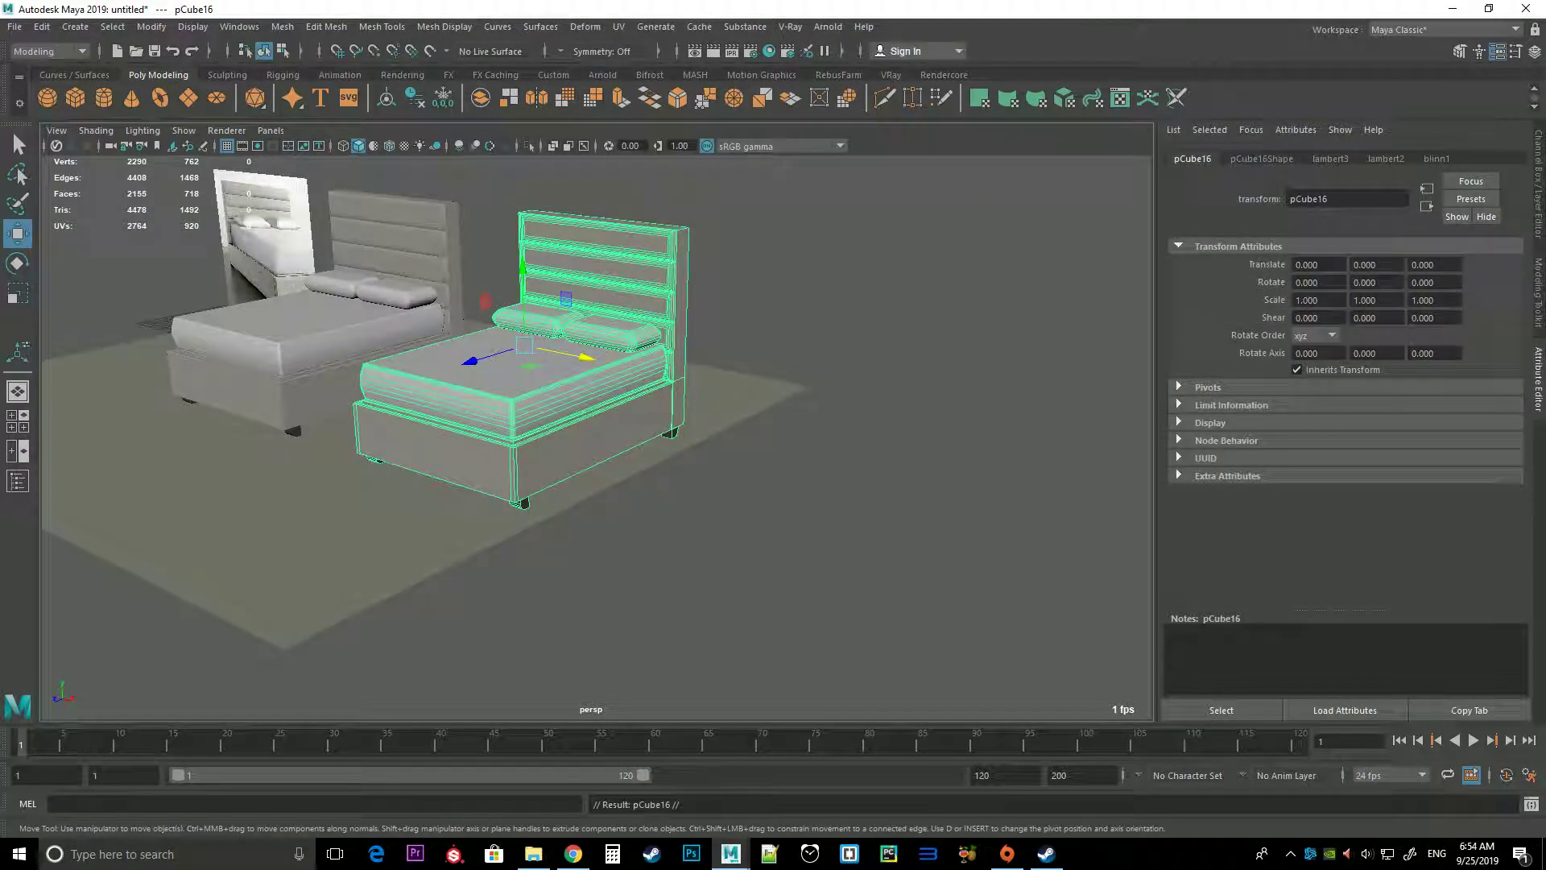
drag(576, 355, 846, 354)
scroll(596, 435, up, 5)
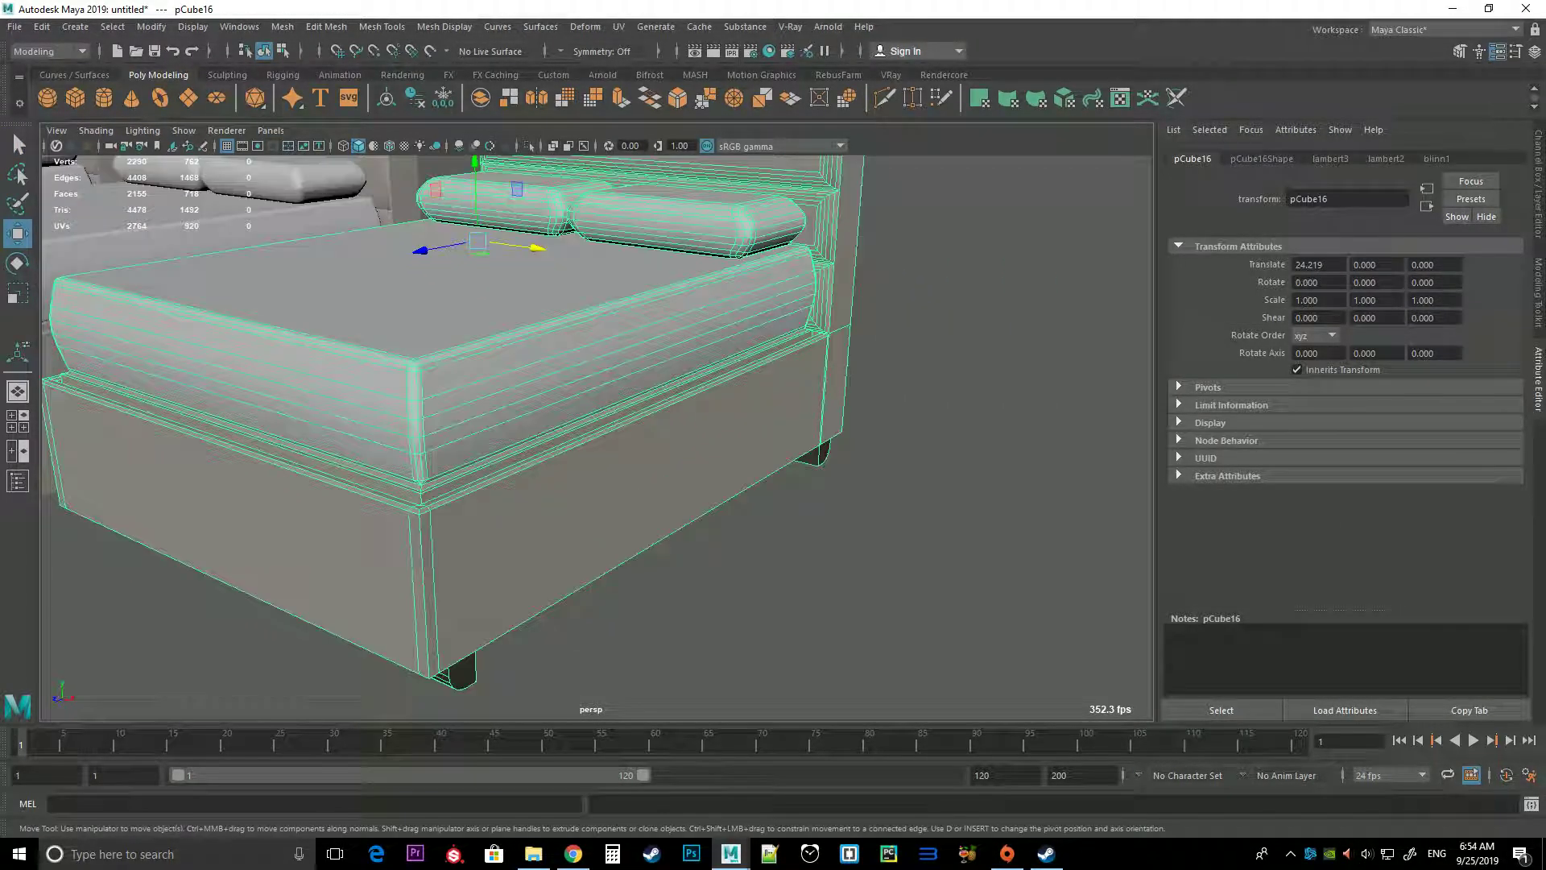
Delete two edge loops along the mattress side of the new copy
right_drag(432, 347, 432, 318)
double_click(229, 351)
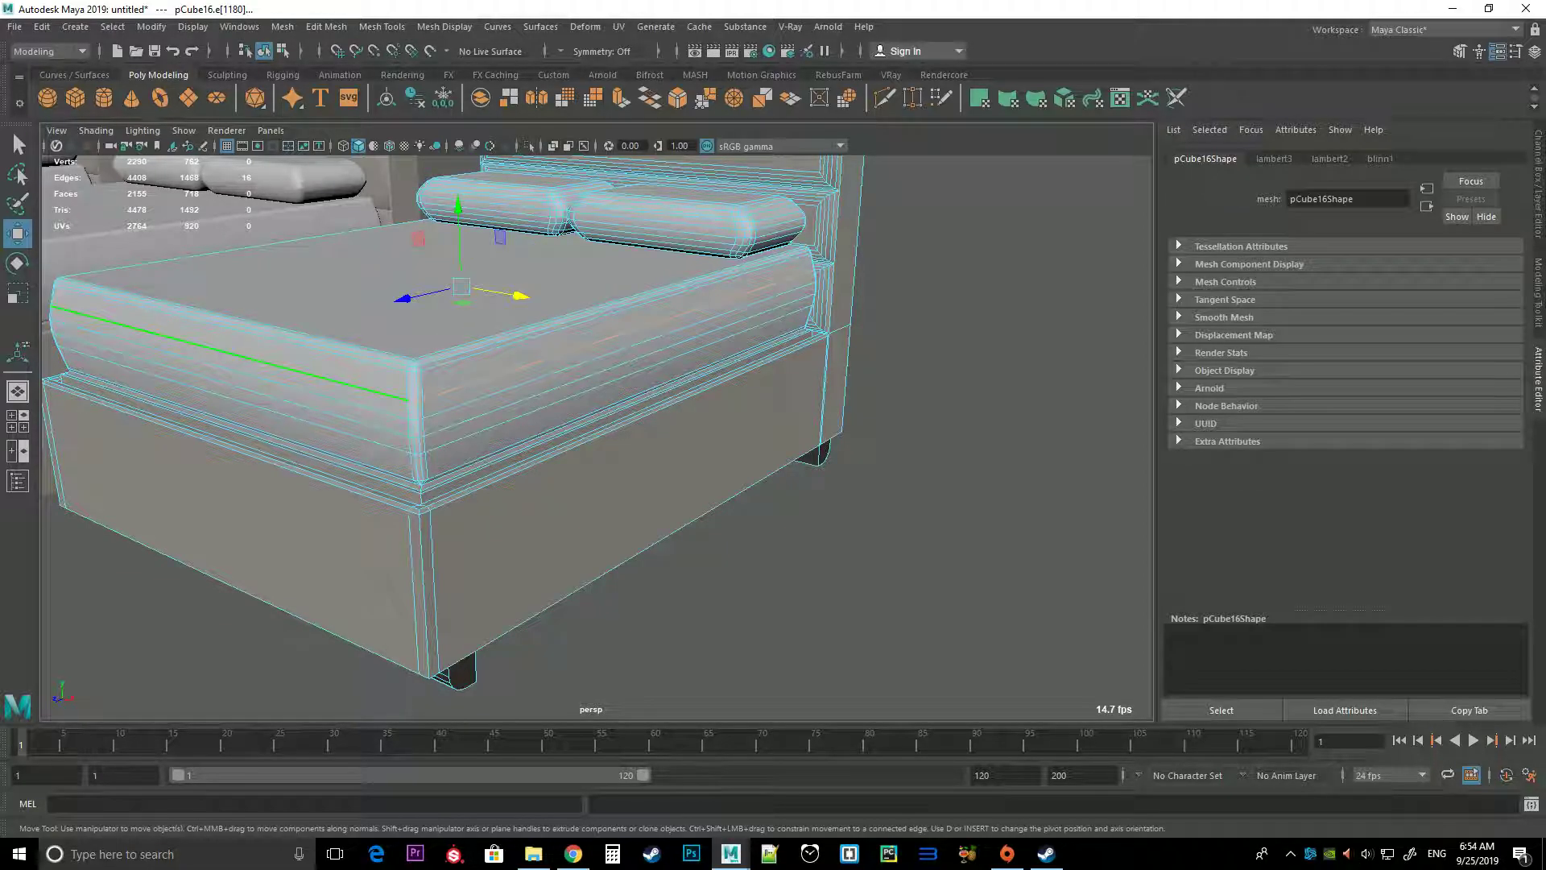
key(Delete)
key(ctrl+z)
key(Delete)
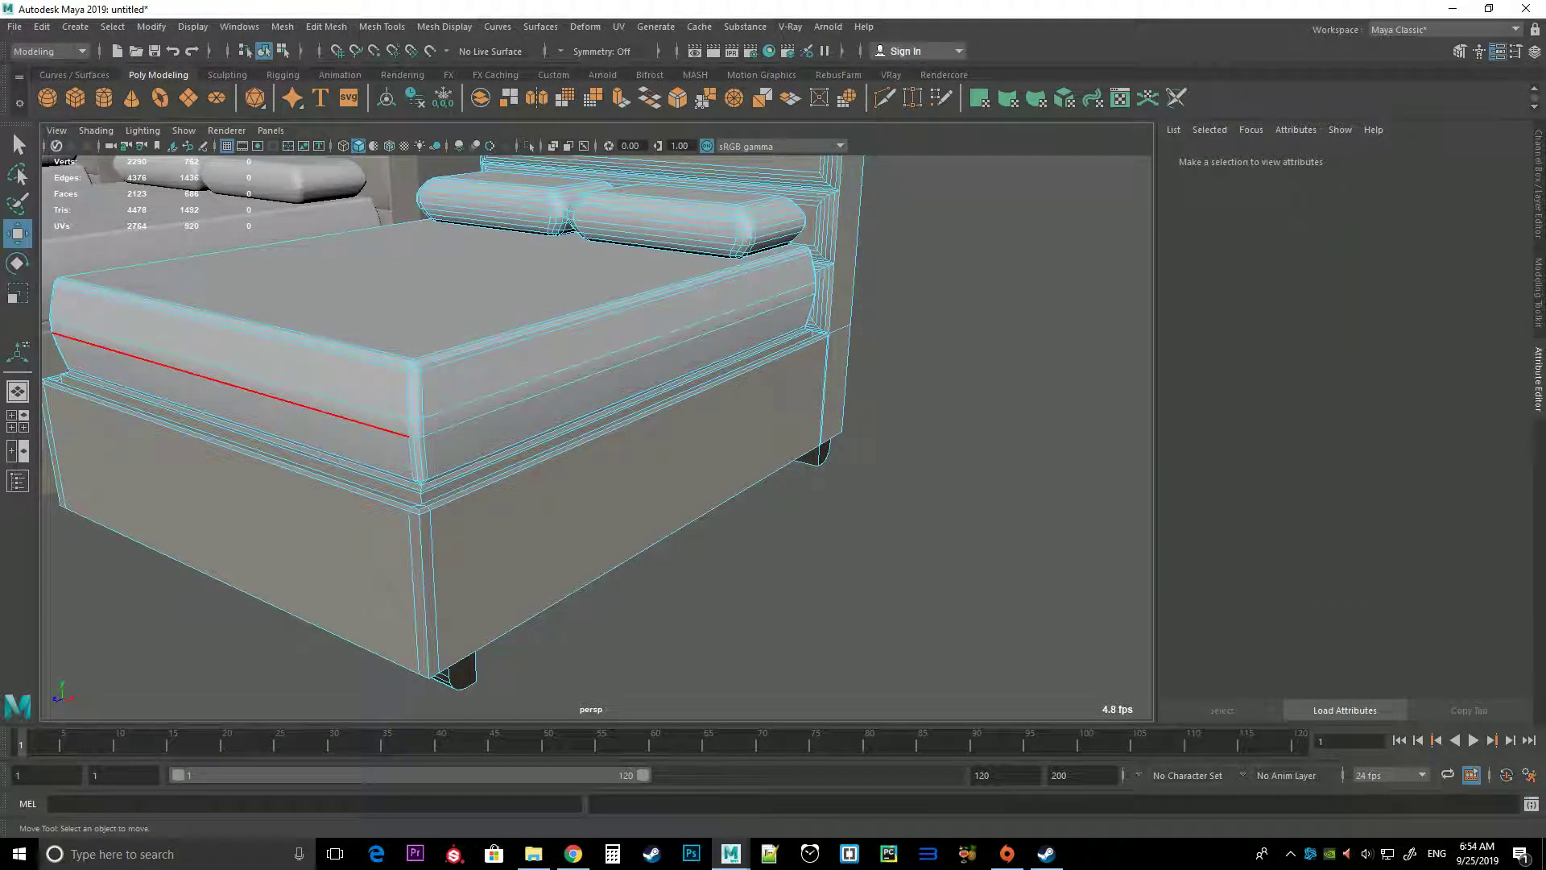
double_click(242, 367)
key(Delete)
alt+middle_drag(564, 402, 923, 375)
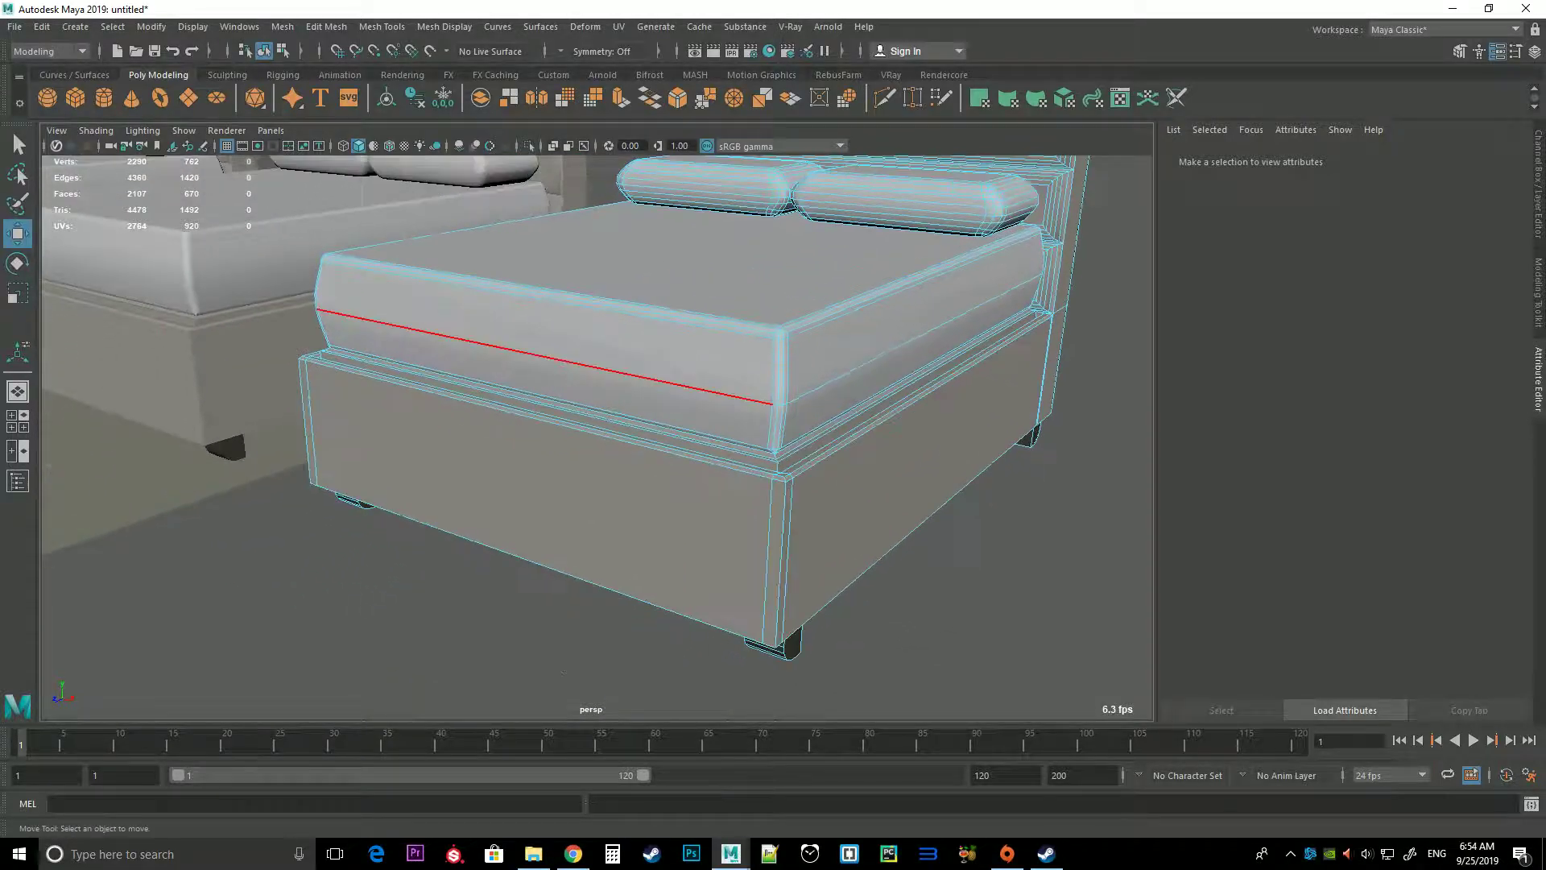
right_drag(638, 349, 709, 327)
Select all the copy's vertices and merge them, reaching 2238 vertices and 4308 edges
scroll(672, 334, down, 5)
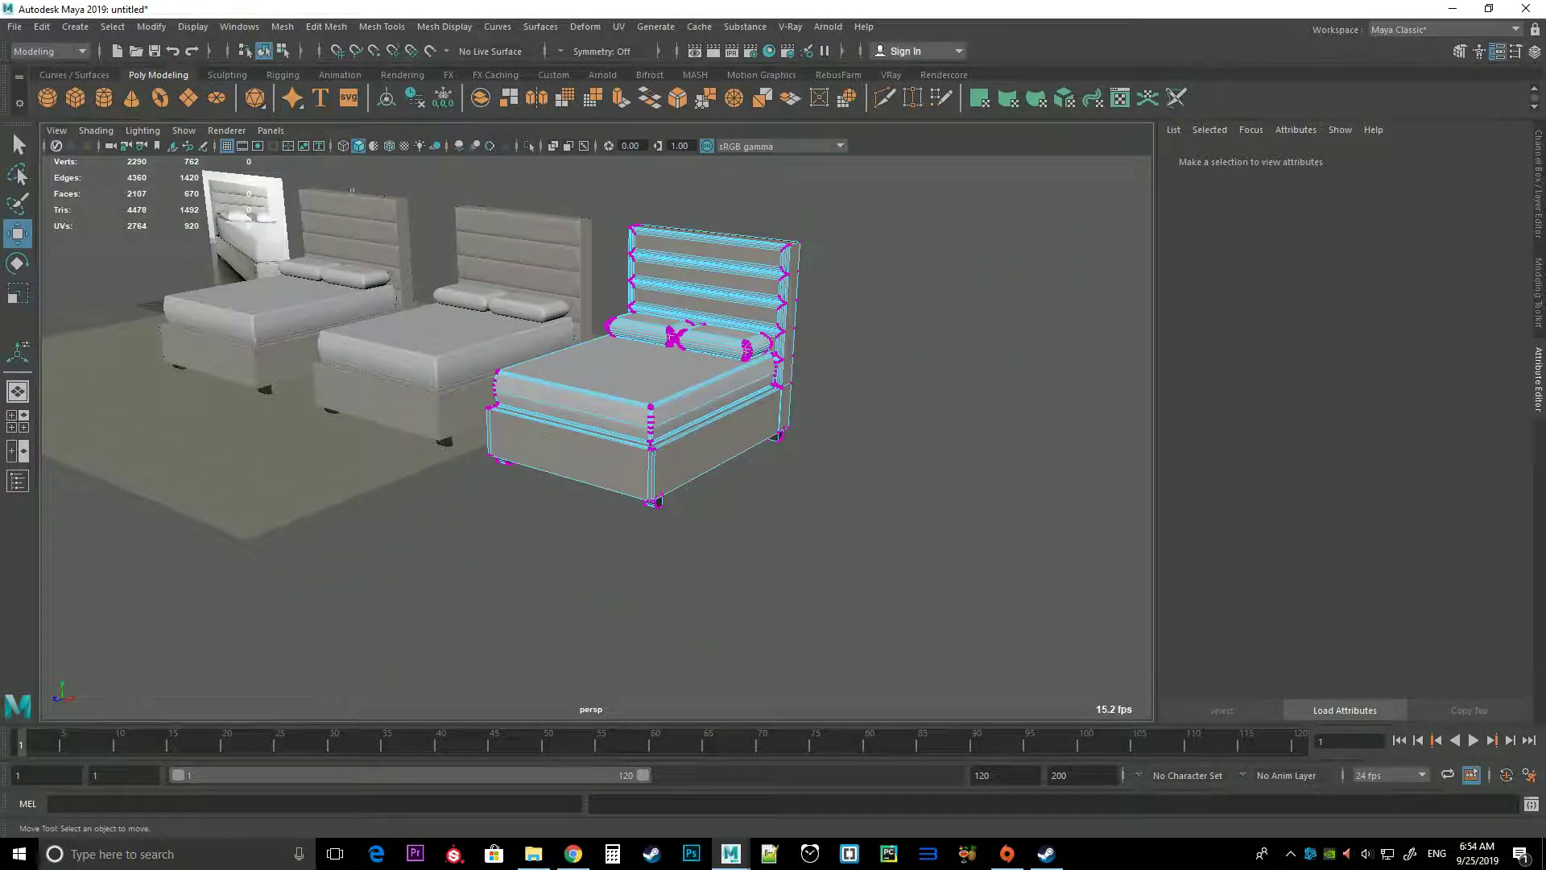
drag(459, 209, 821, 523)
scroll(644, 363, up, 5)
scroll(644, 362, down, 3)
scroll(644, 362, up, 3)
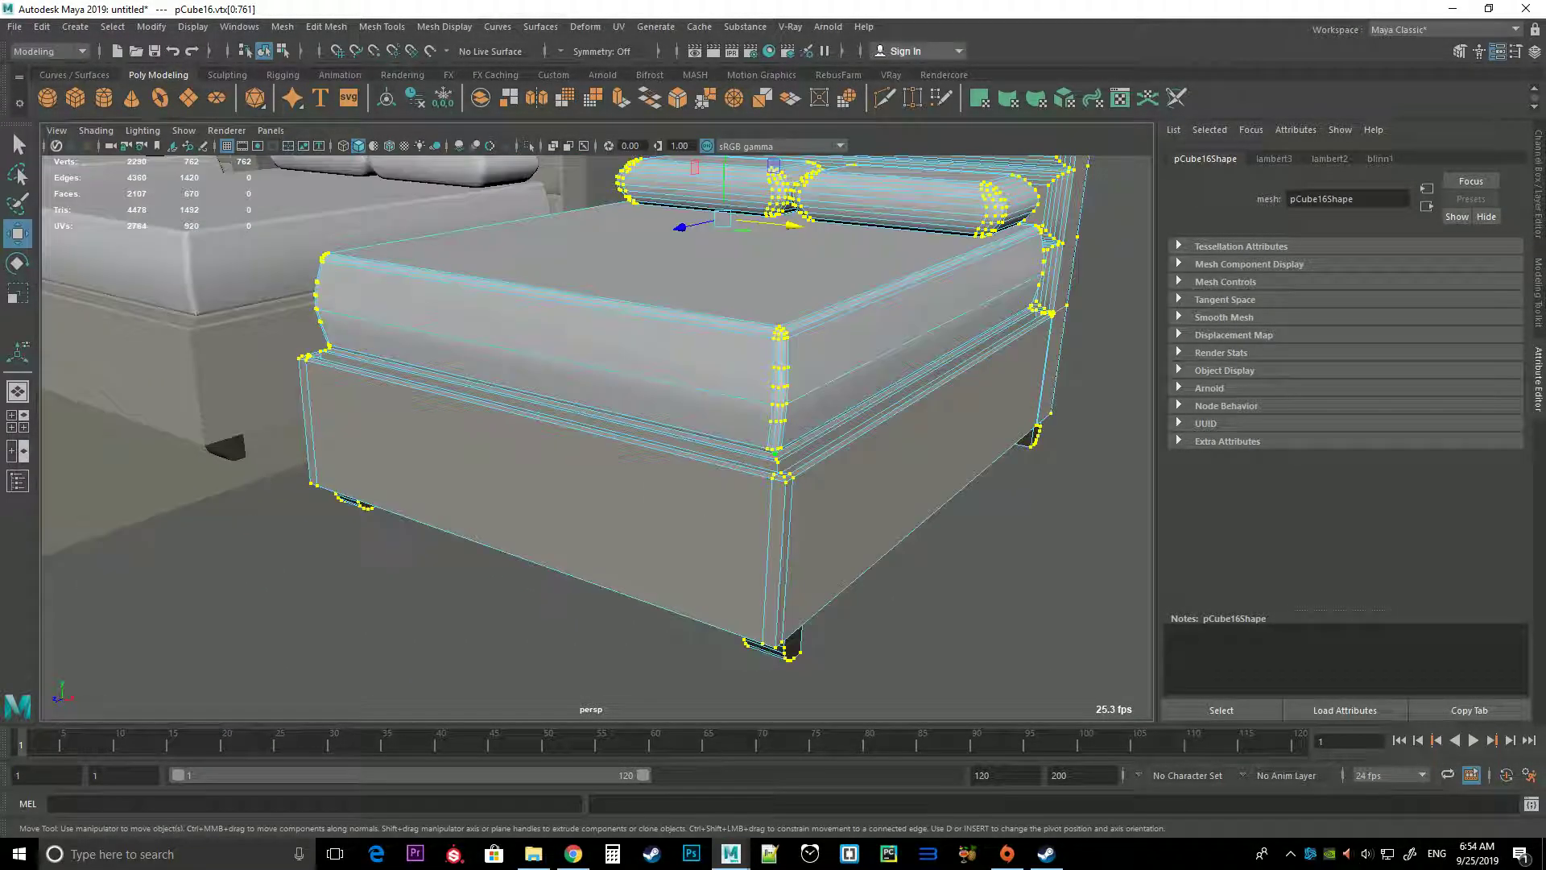
mouse_move(655, 346)
right_down()
mouse_move(708, 322)
mouse_move(624, 313)
right_up()
scroll(644, 362, up, 3)
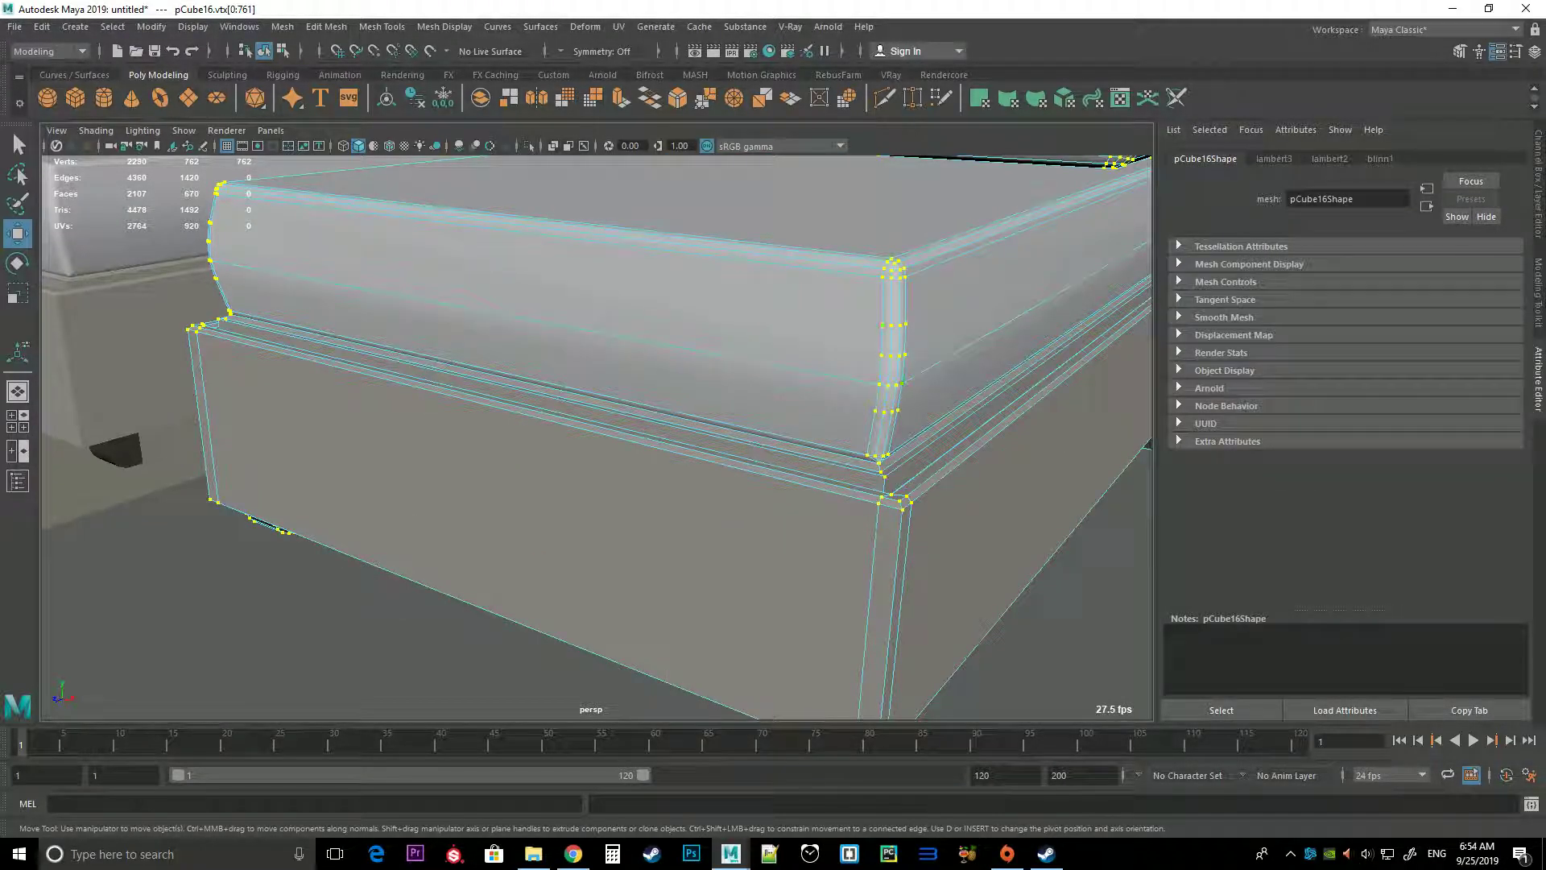
scroll(596, 435, down, 5)
scroll(596, 435, down, 2)
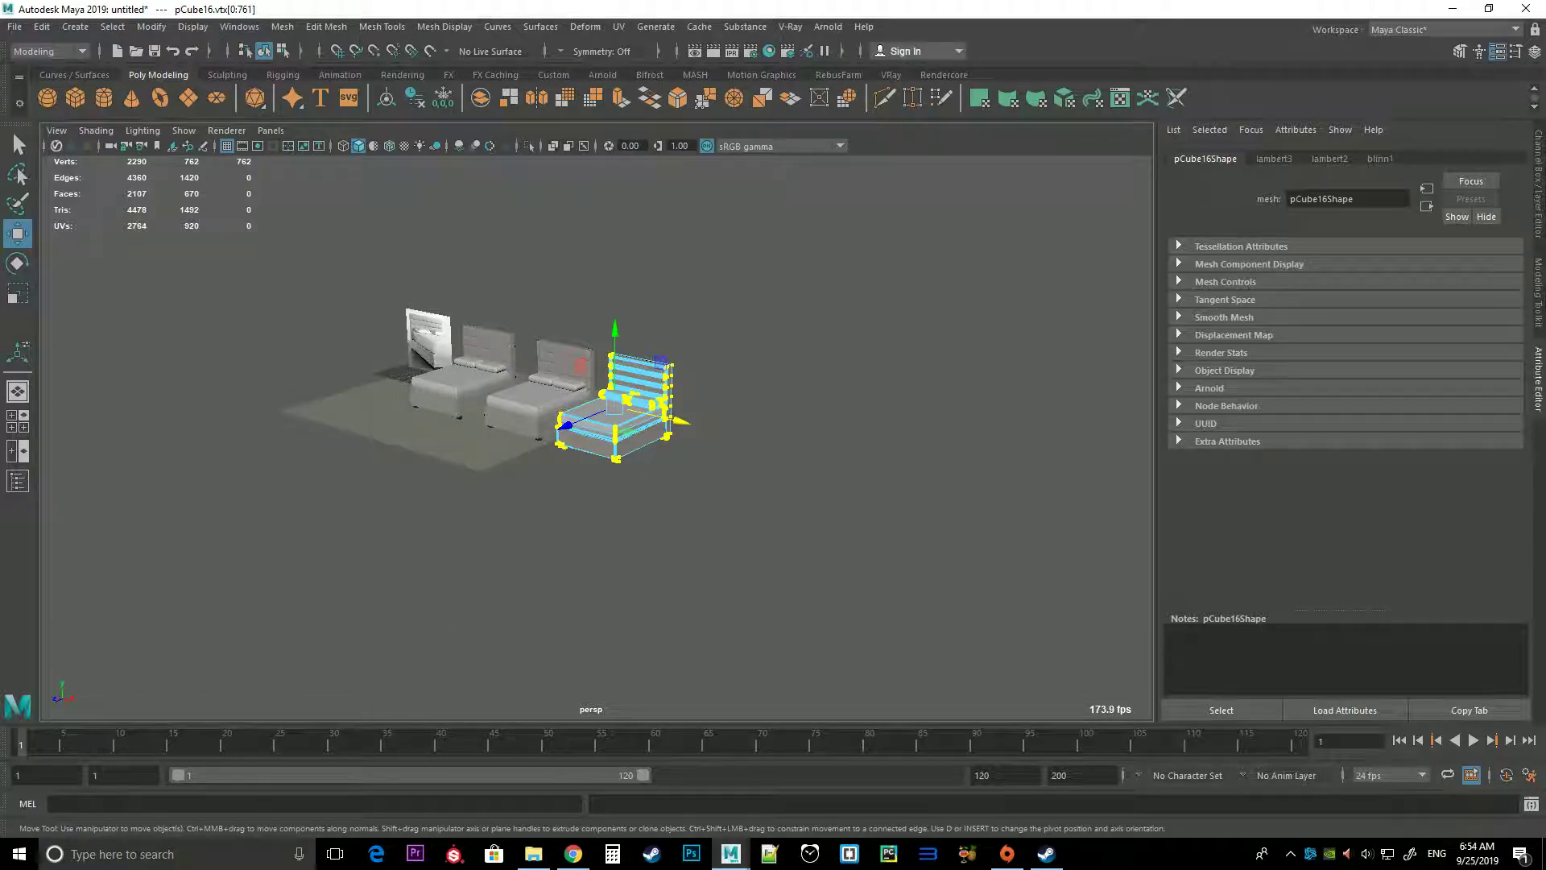
scroll(596, 435, up, 2)
scroll(596, 435, up, 3)
click(753, 338)
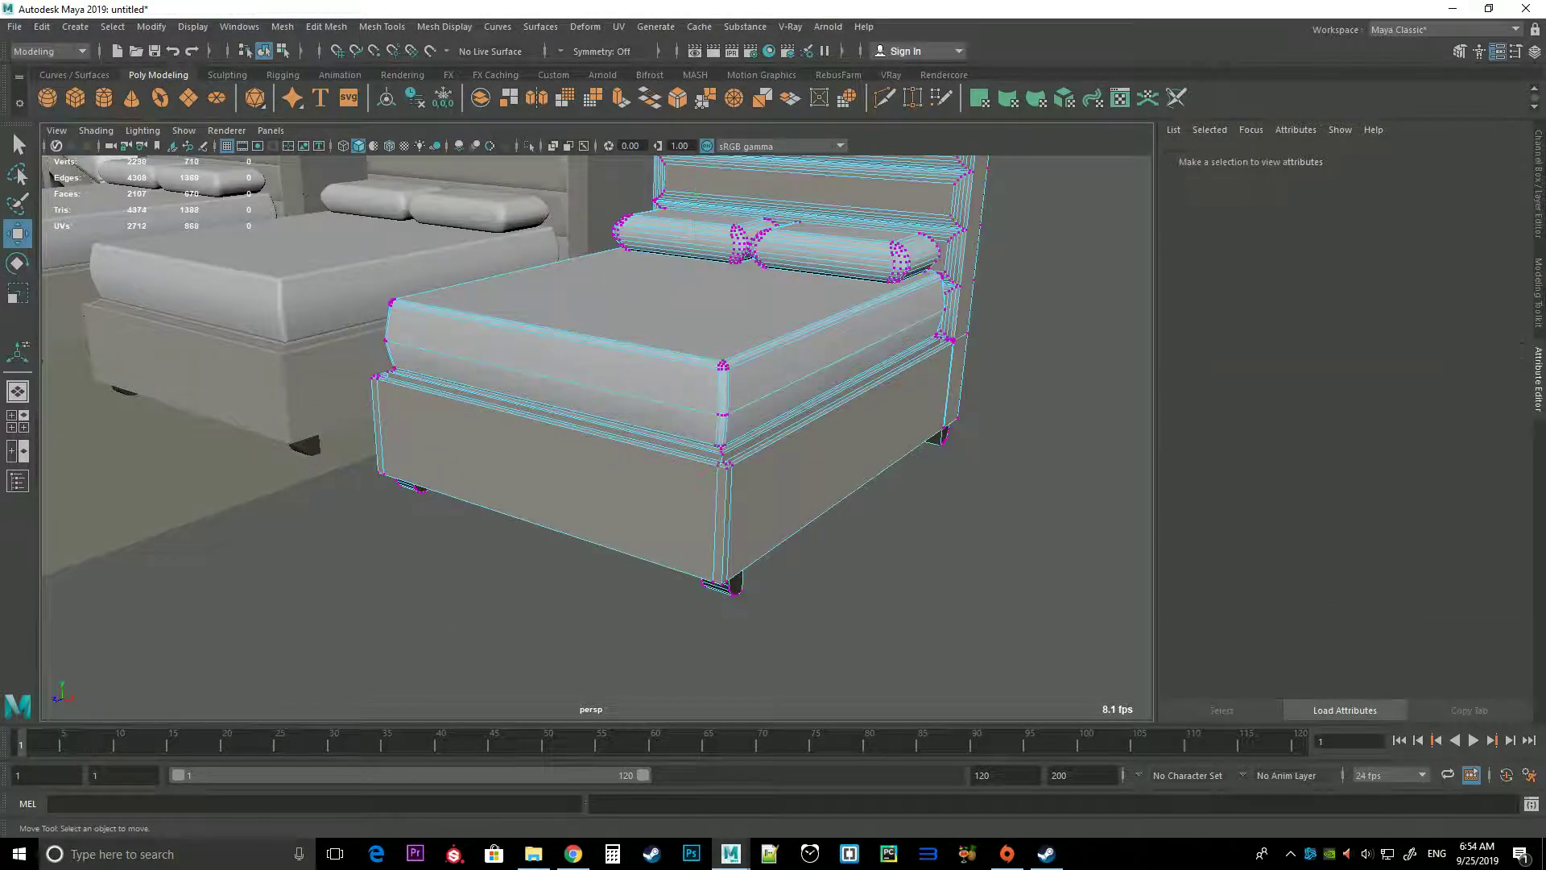
scroll(753, 323, up, 2)
scroll(753, 306, up, 3)
Pick an edge on the mattress top and orbit around the bevelled mattress corner
right_click(753, 294)
right_drag(753, 295, 753, 250)
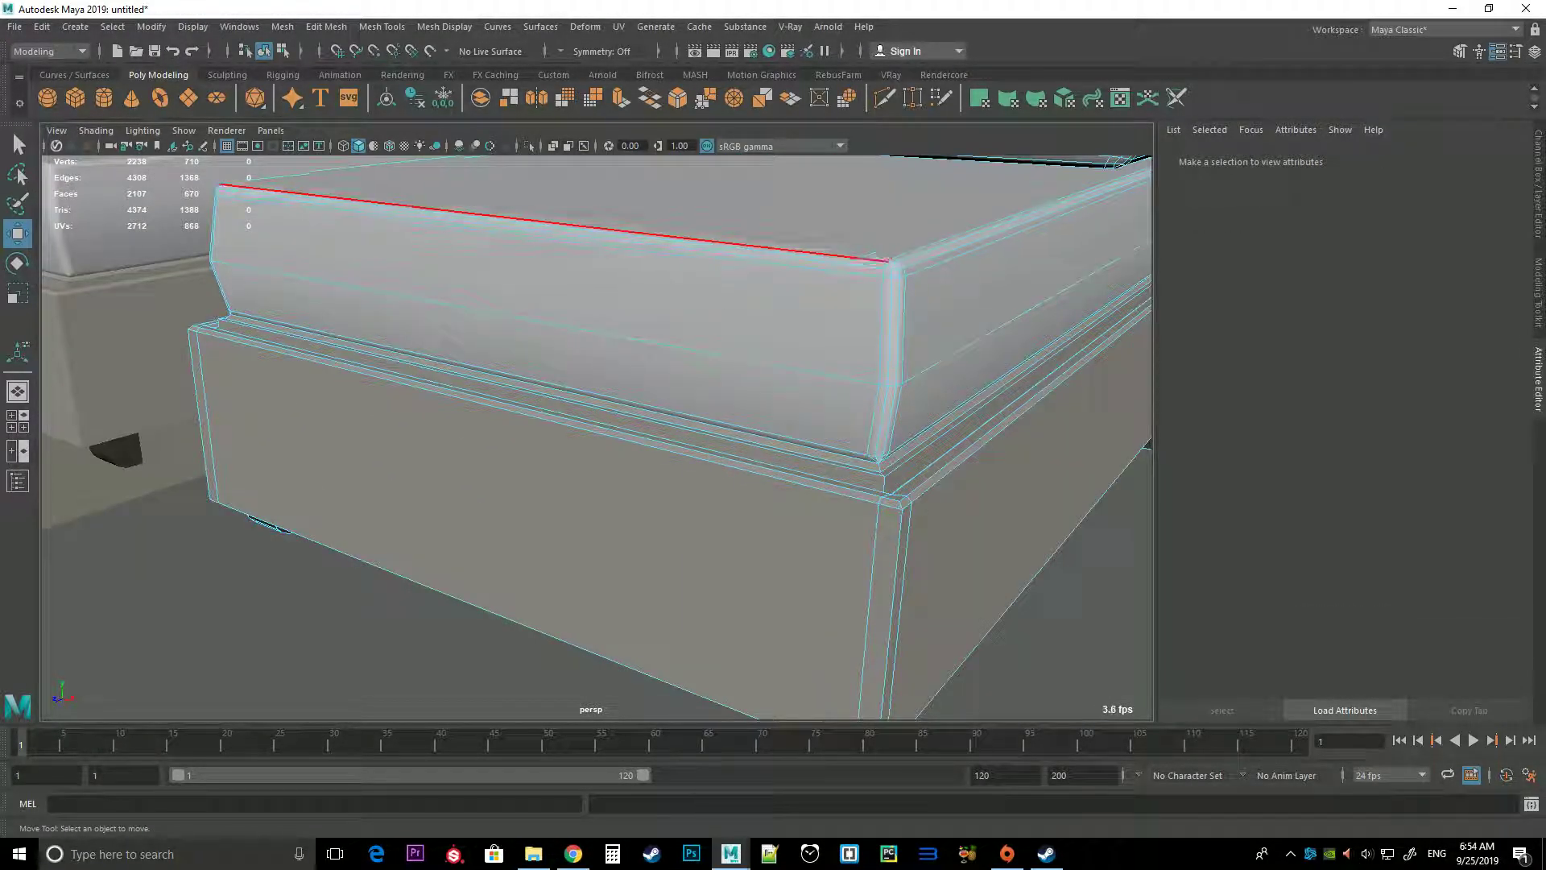
click(435, 222)
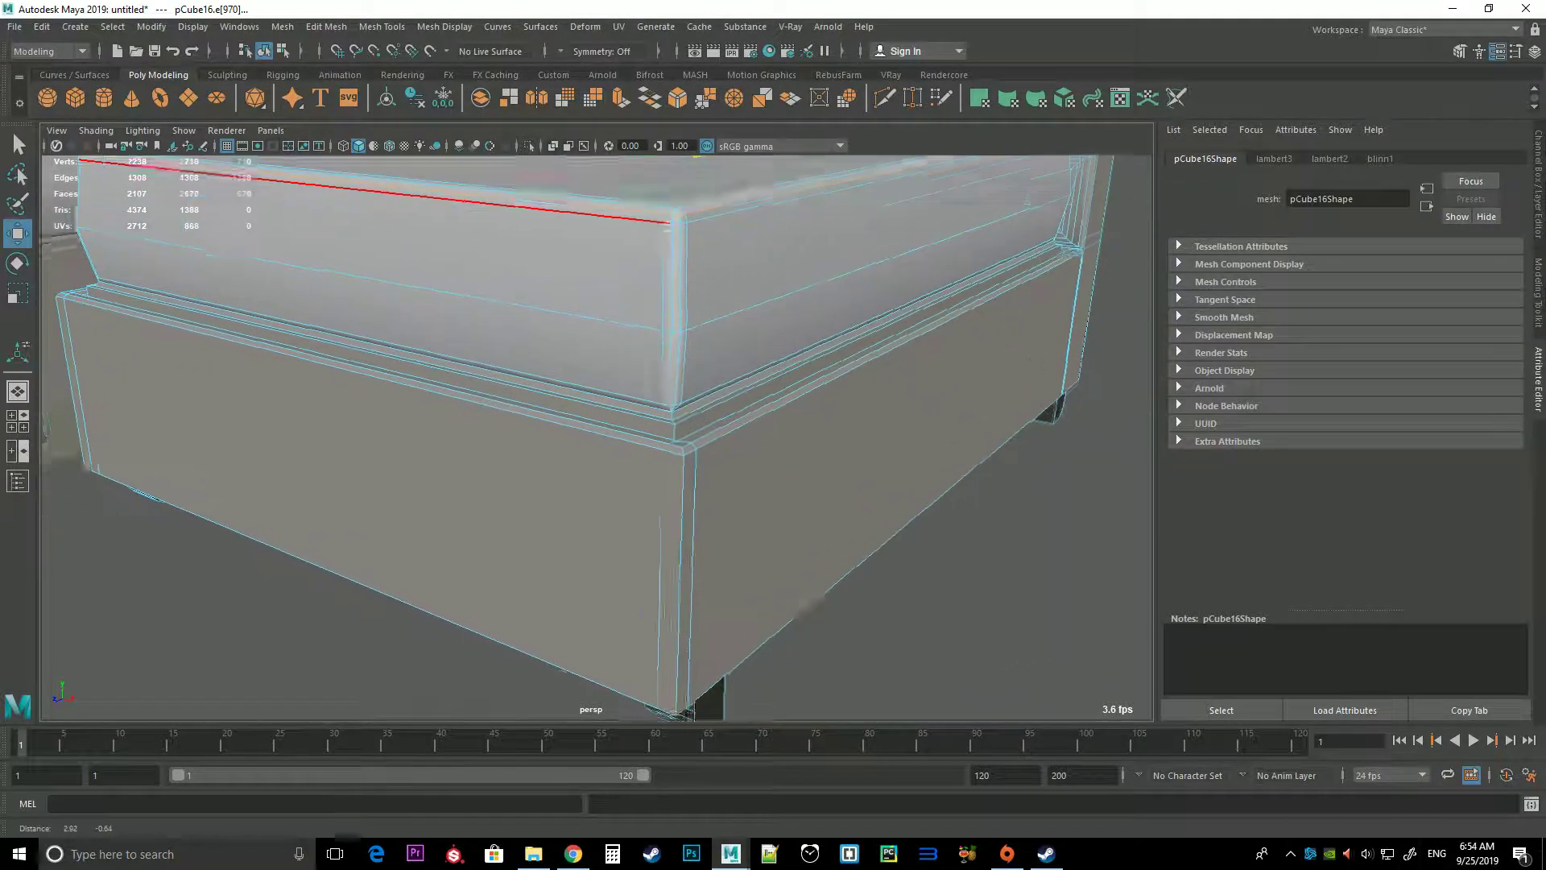
scroll(596, 434, up, 3)
scroll(596, 435, up, 2)
scroll(596, 435, up, 3)
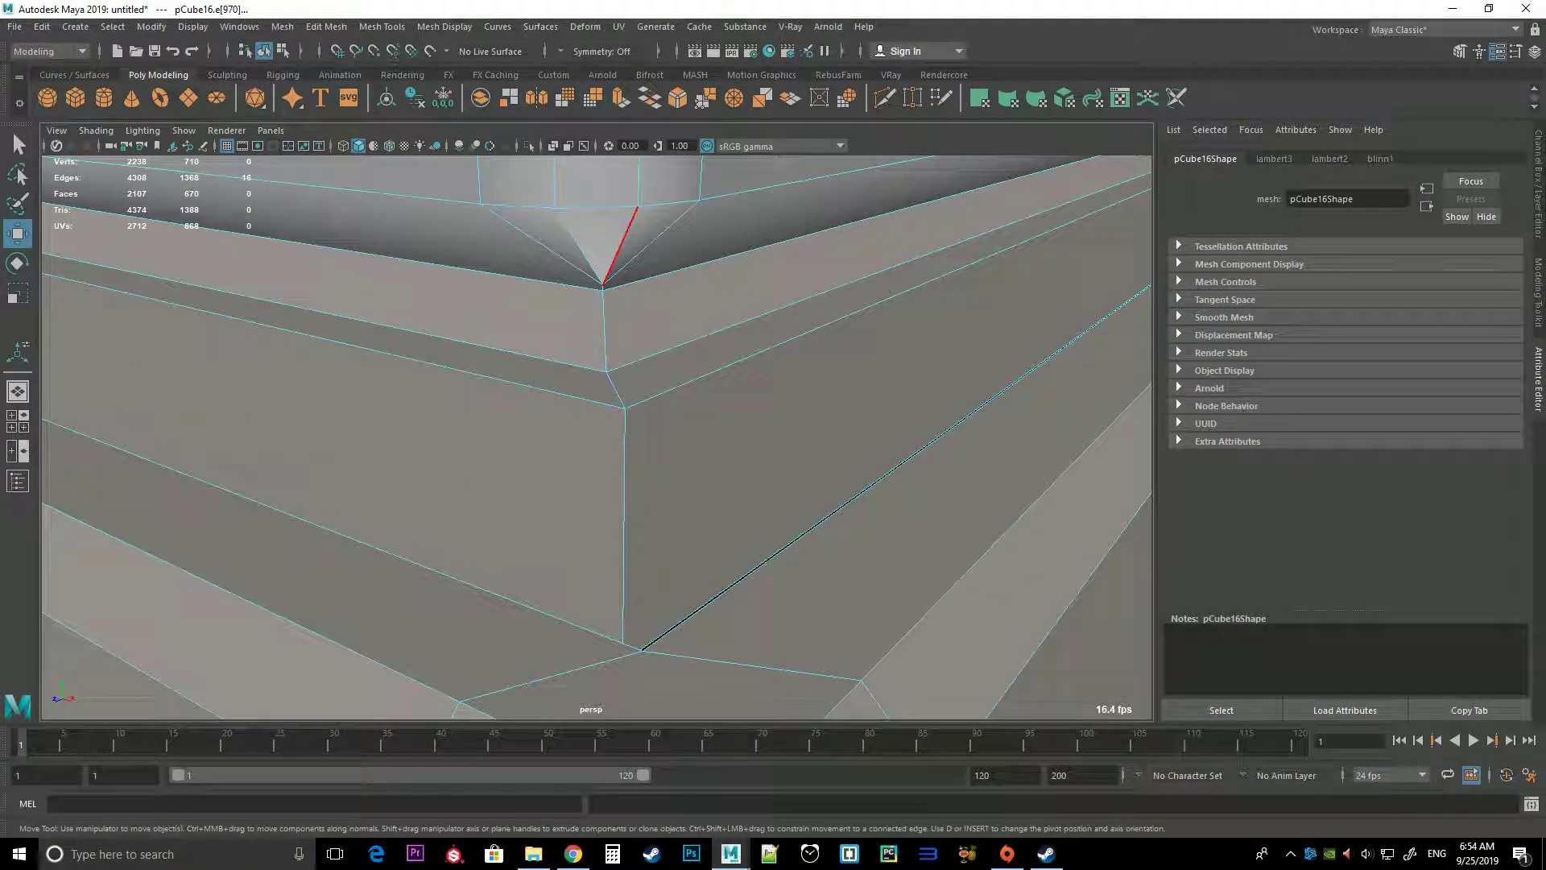
scroll(617, 266, down, 3)
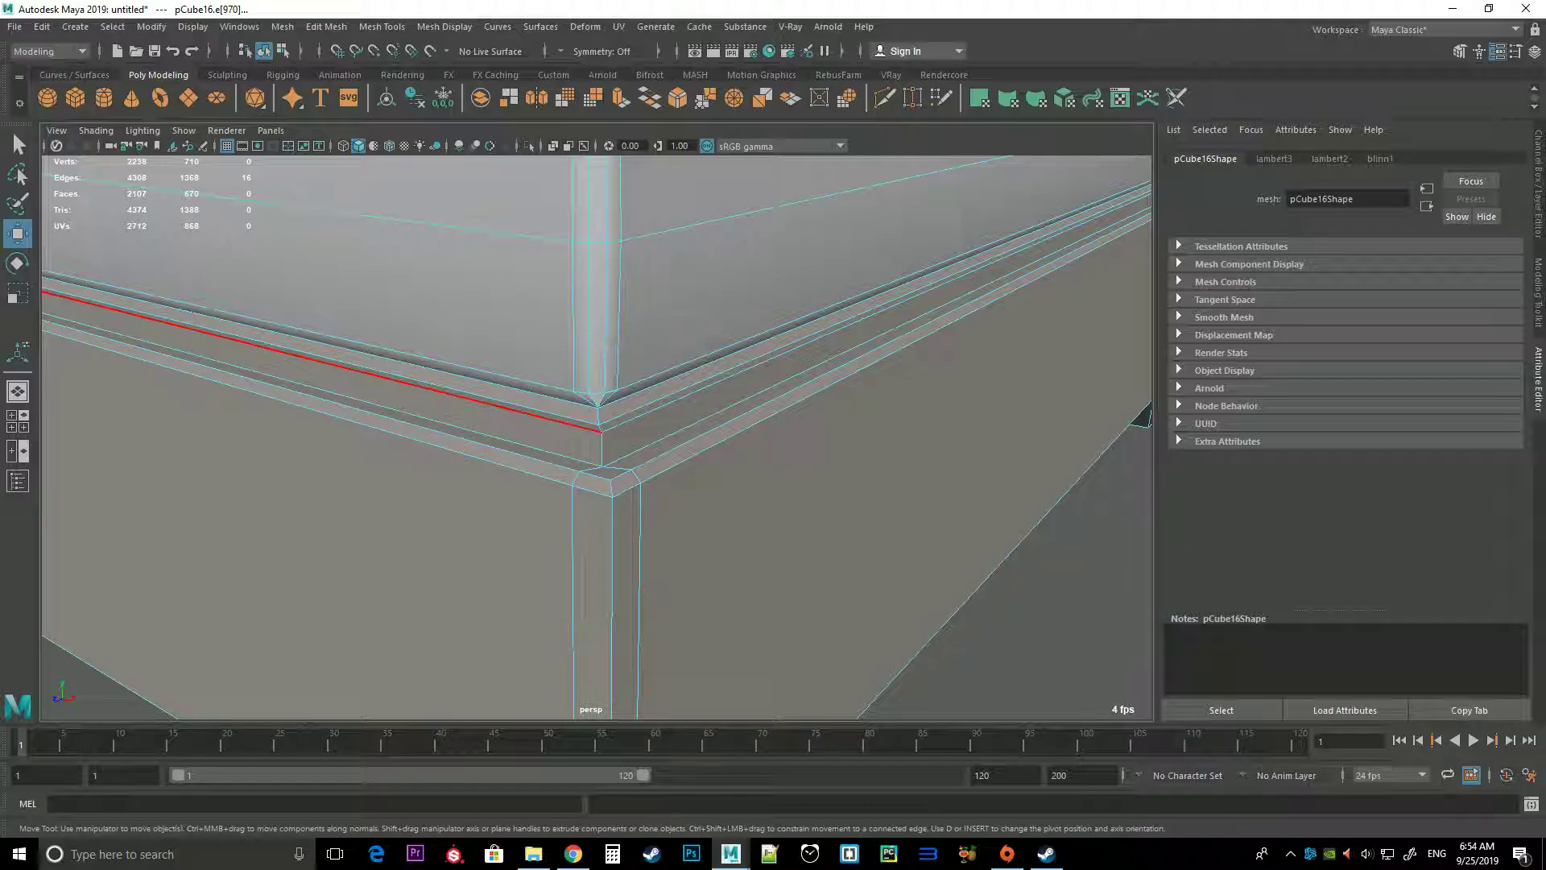
alt+drag(596, 435, 753, 286)
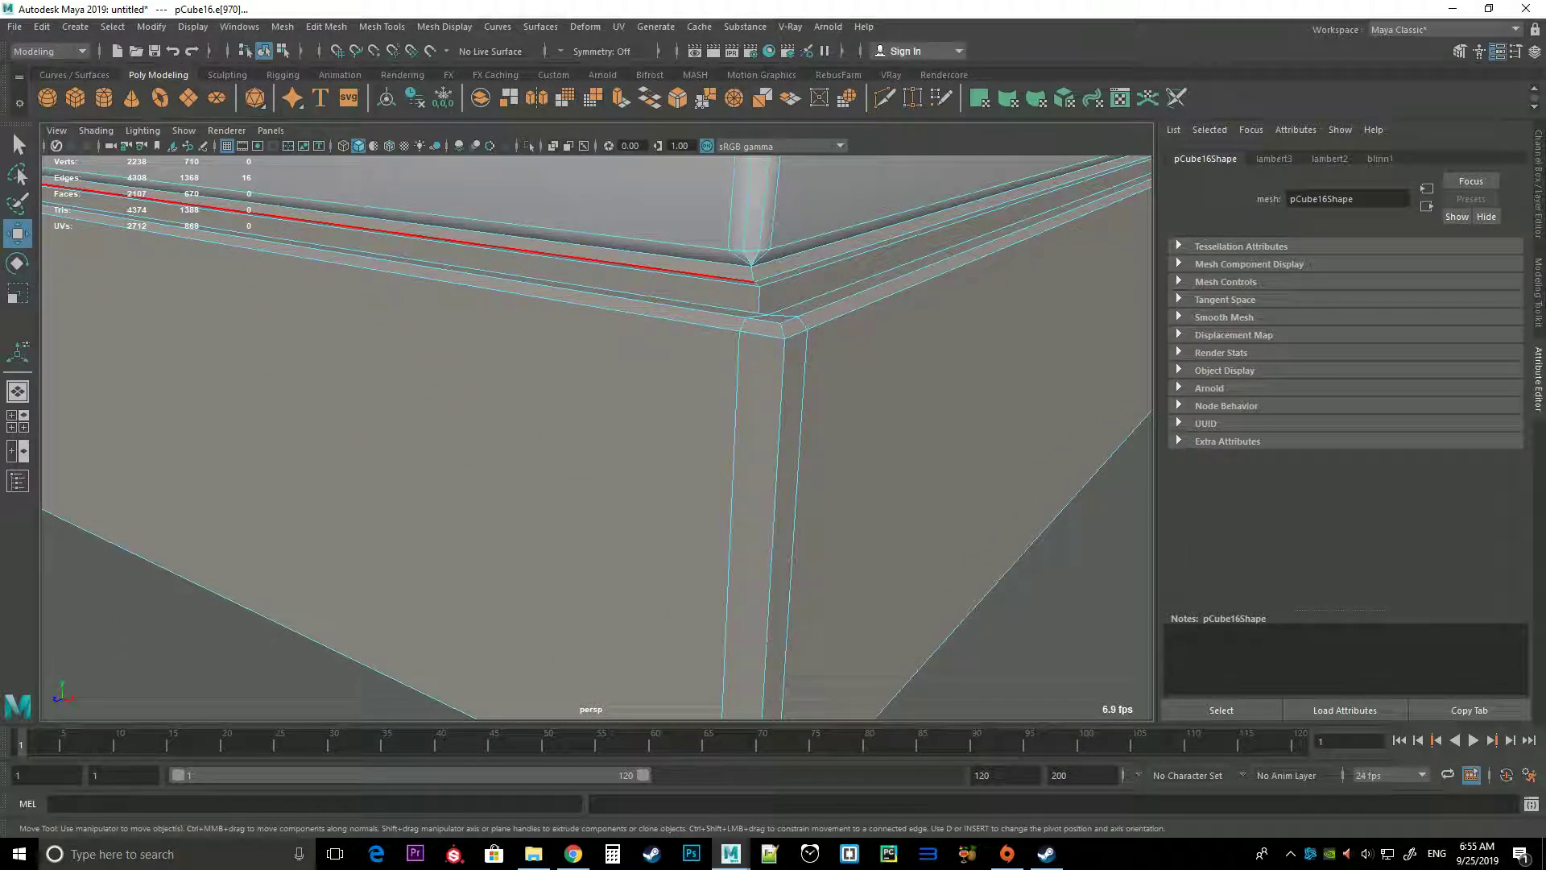
Frame the bed and orbit toward the headboard and pillows
key(f)
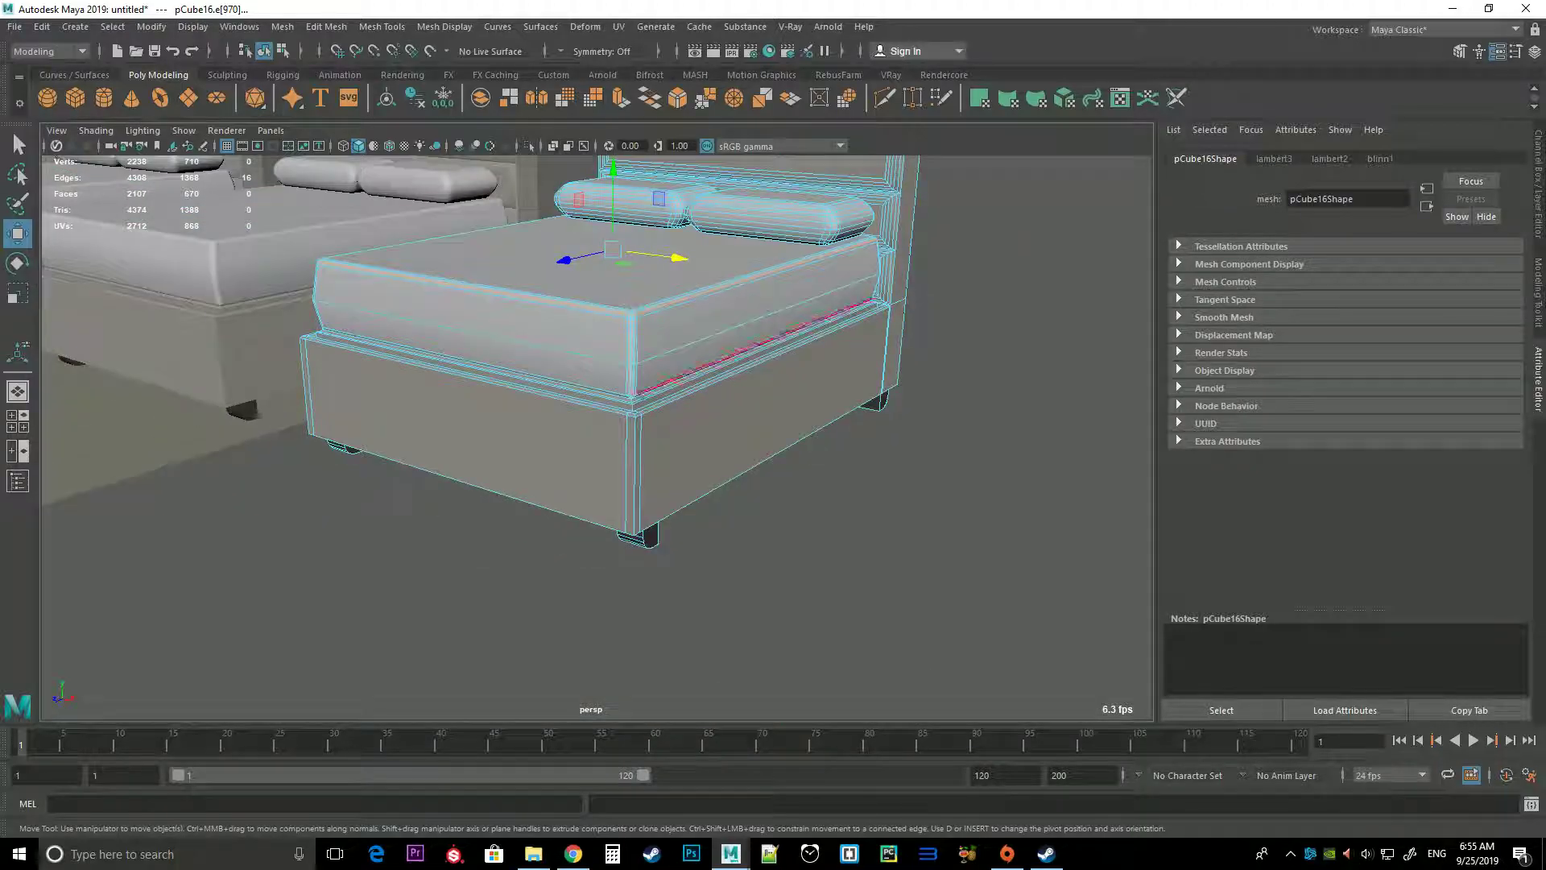
alt+drag(596, 435, 709, 451)
scroll(564, 339, up, 5)
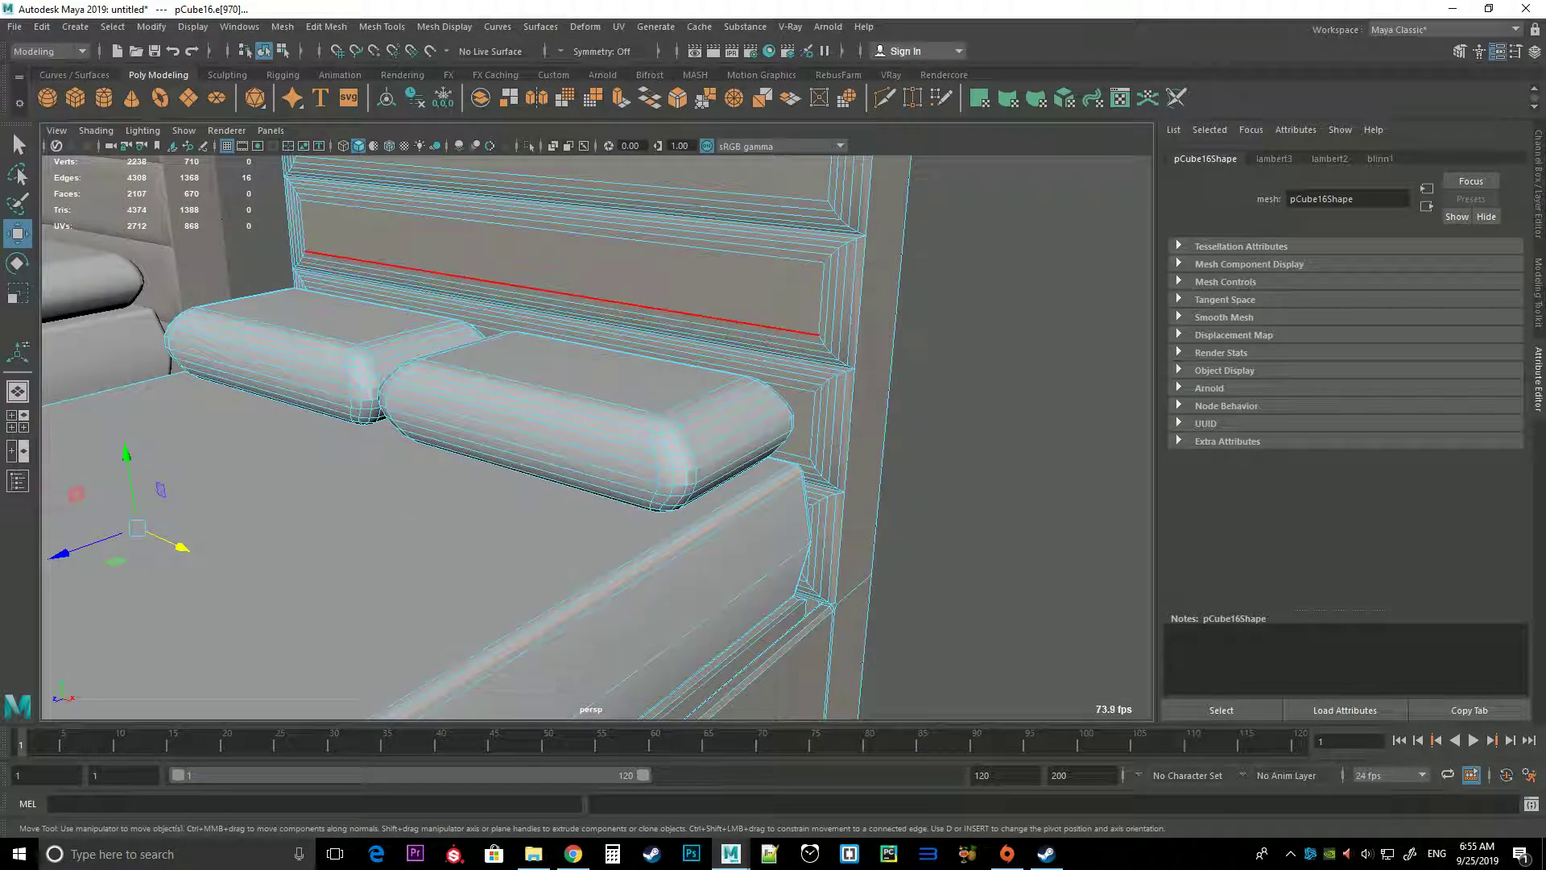
double_click(500, 282)
key(f)
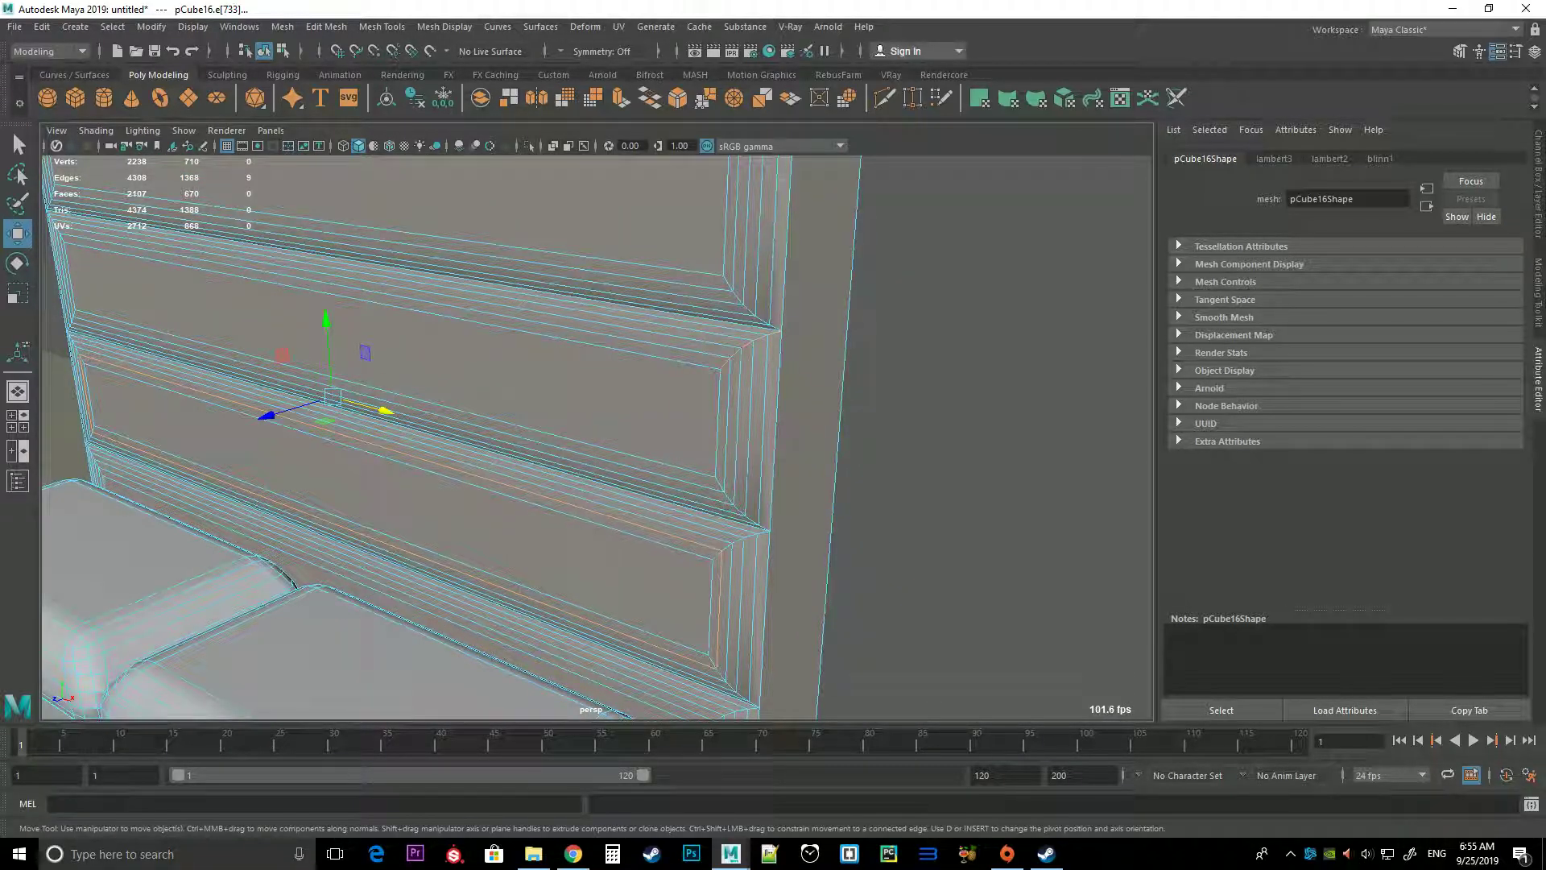
key(ctrl+z)
Select several horizontal edge loops across the headboard
shift+double_click(402, 243)
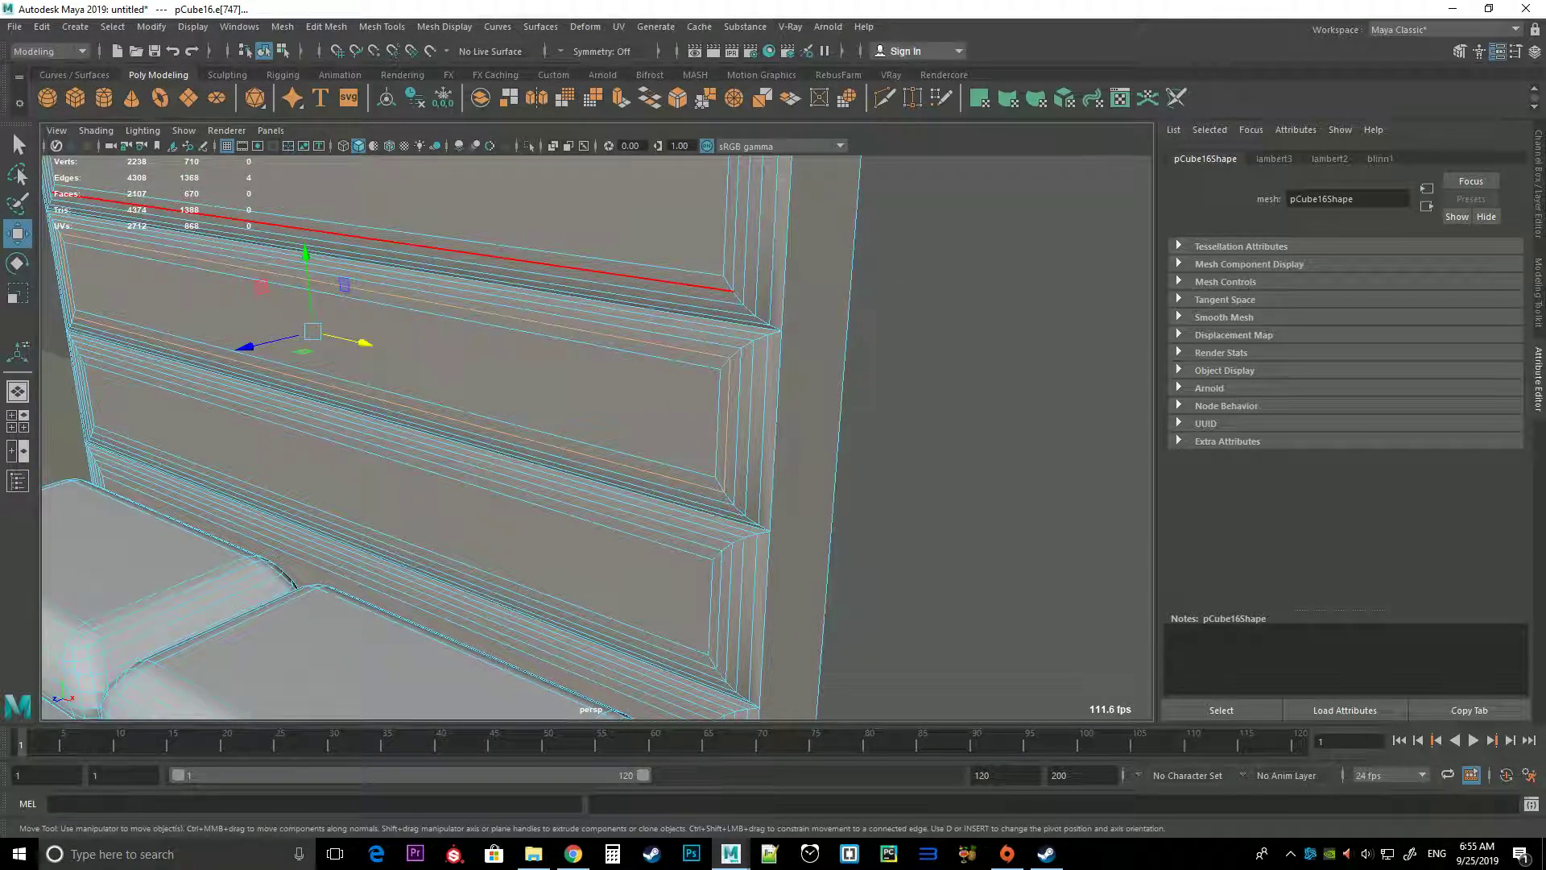
shift+double_click(403, 437)
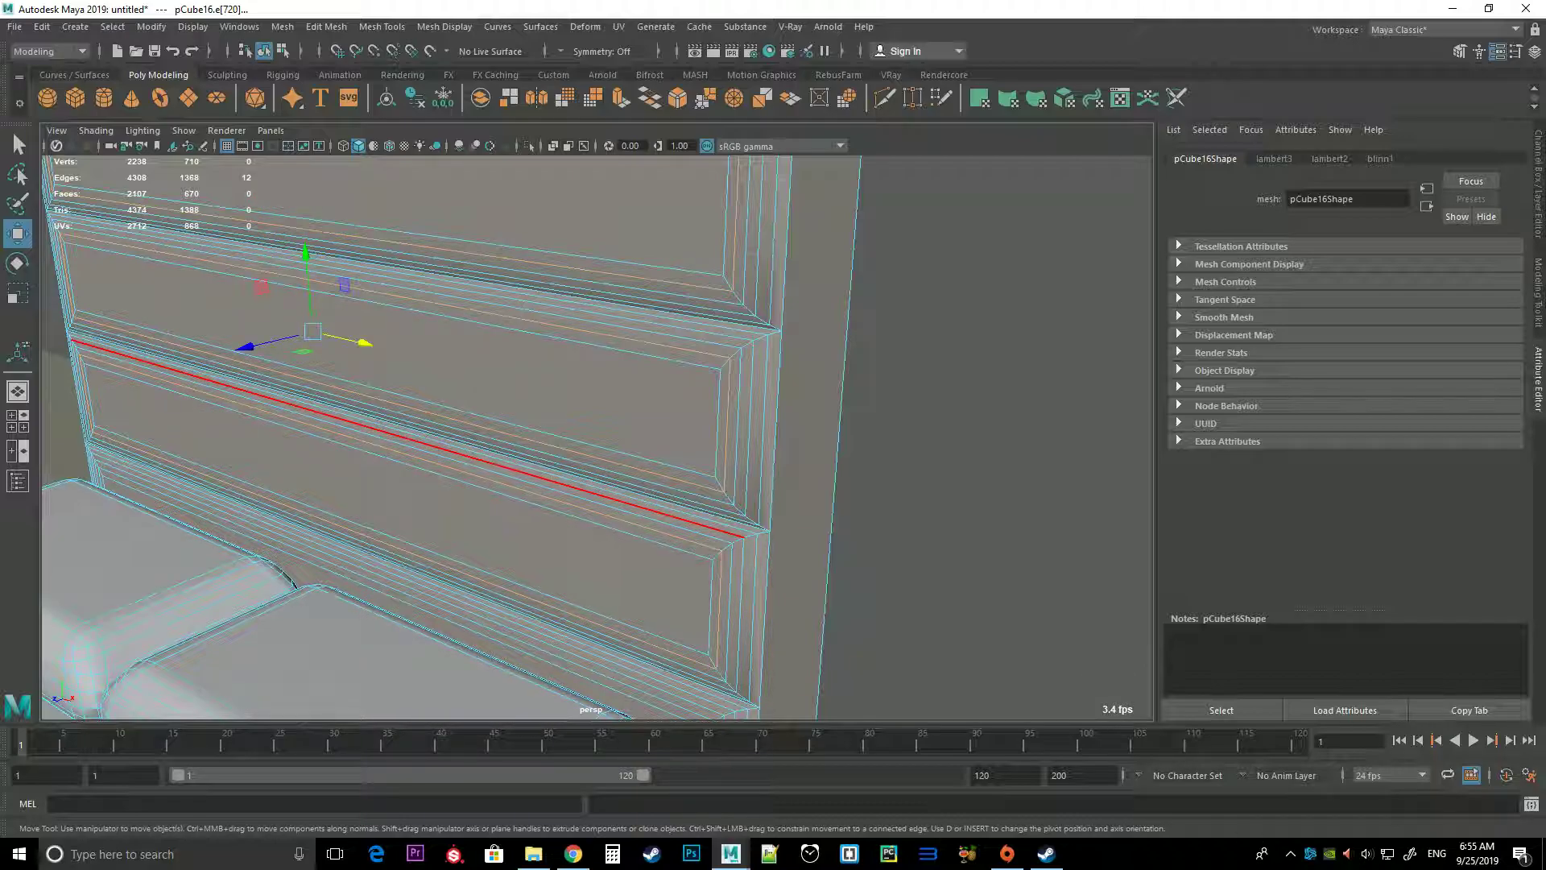
shift+double_click(403, 266)
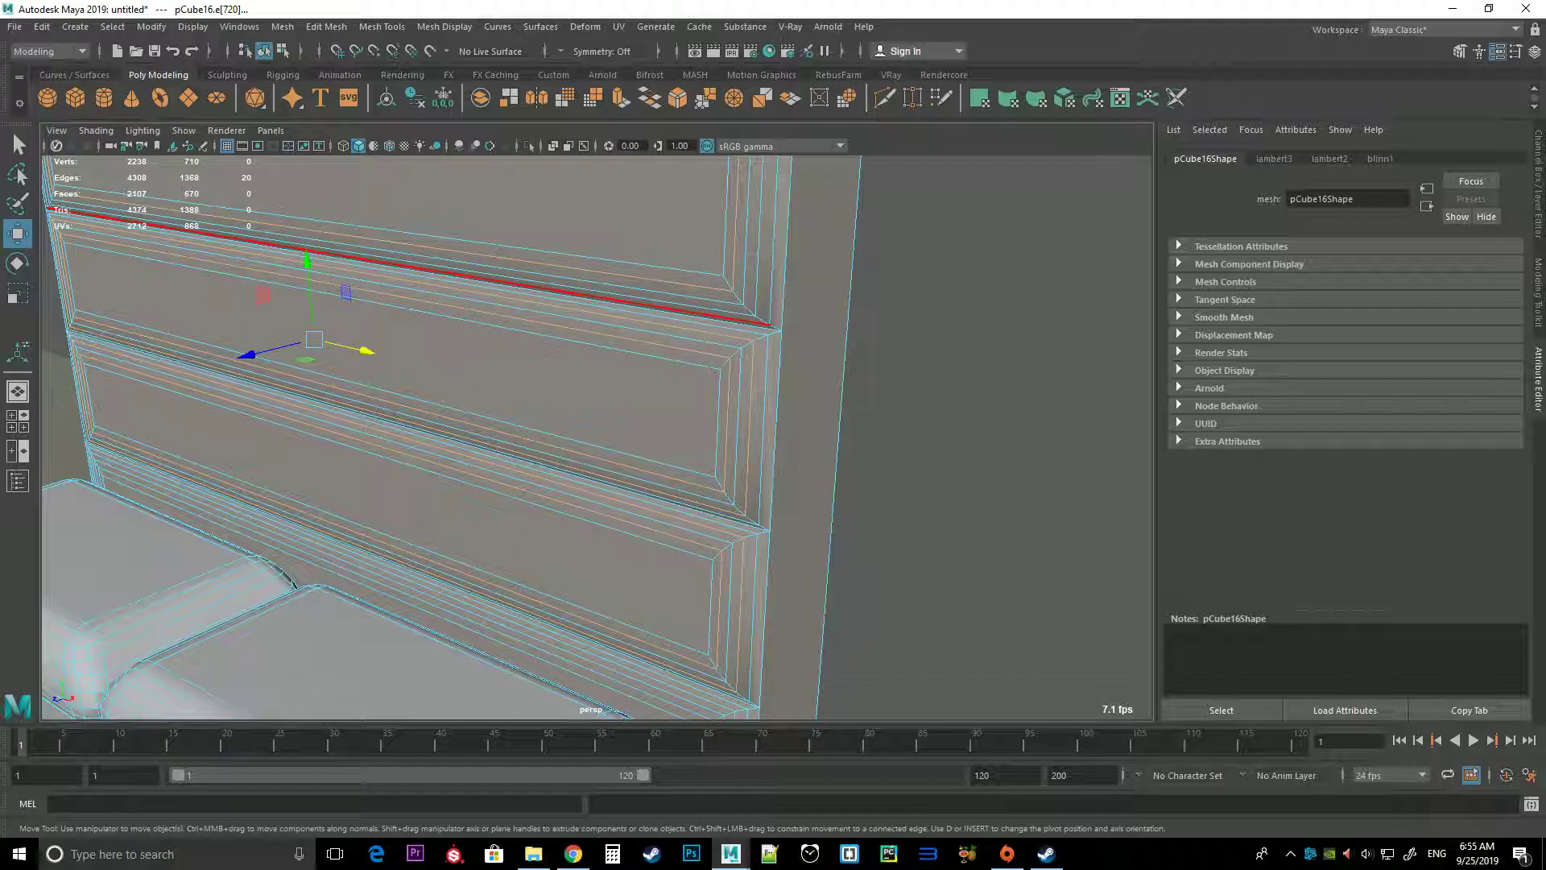
shift+double_click(403, 267)
mouse_move(403, 267)
alt+mouse_down()
mouse_move(484, 362)
mouse_move(780, 540)
alt+mouse_up()
shift+double_click(724, 426)
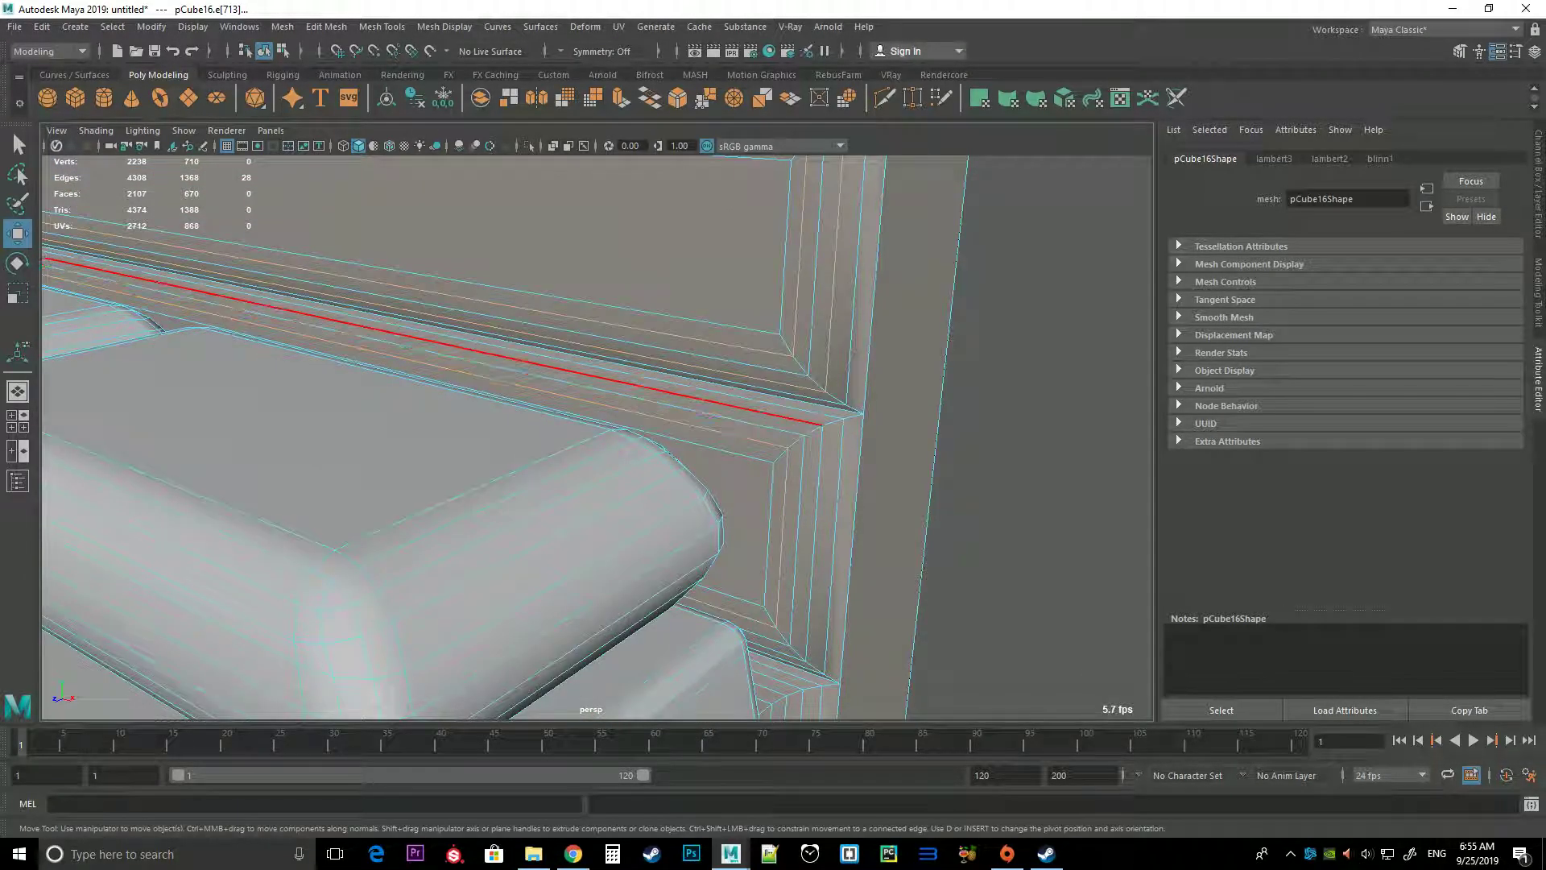
scroll(725, 426, down, 3)
alt+drag(724, 426, 402, 323)
scroll(403, 322, up, 5)
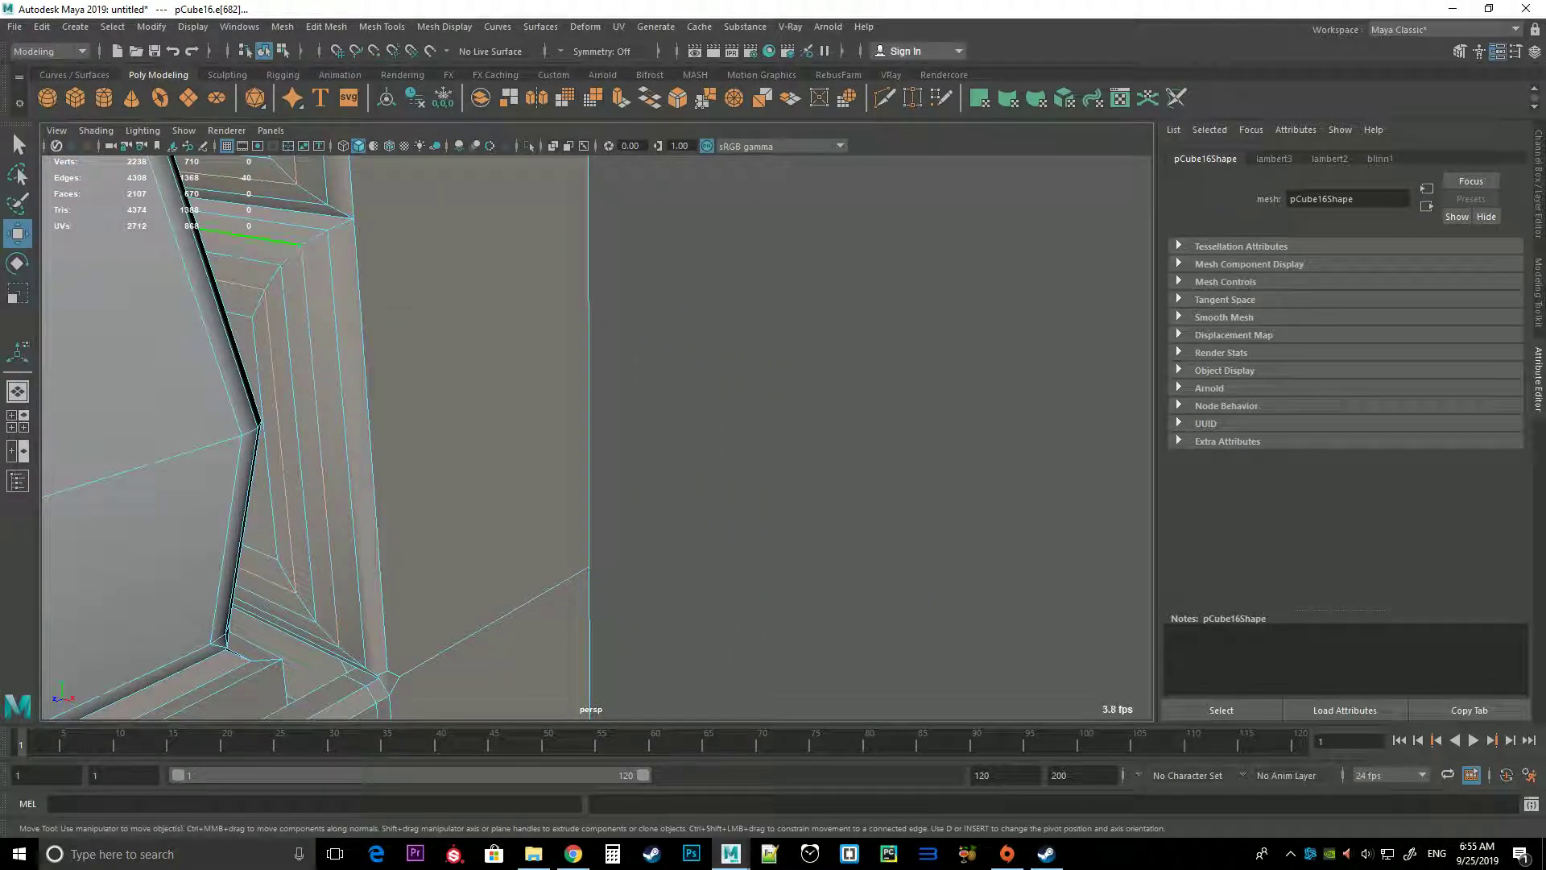
scroll(596, 435, down, 5)
mouse_move(403, 362)
alt+middle_down()
mouse_move(585, 379)
mouse_move(625, 467)
alt+middle_up()
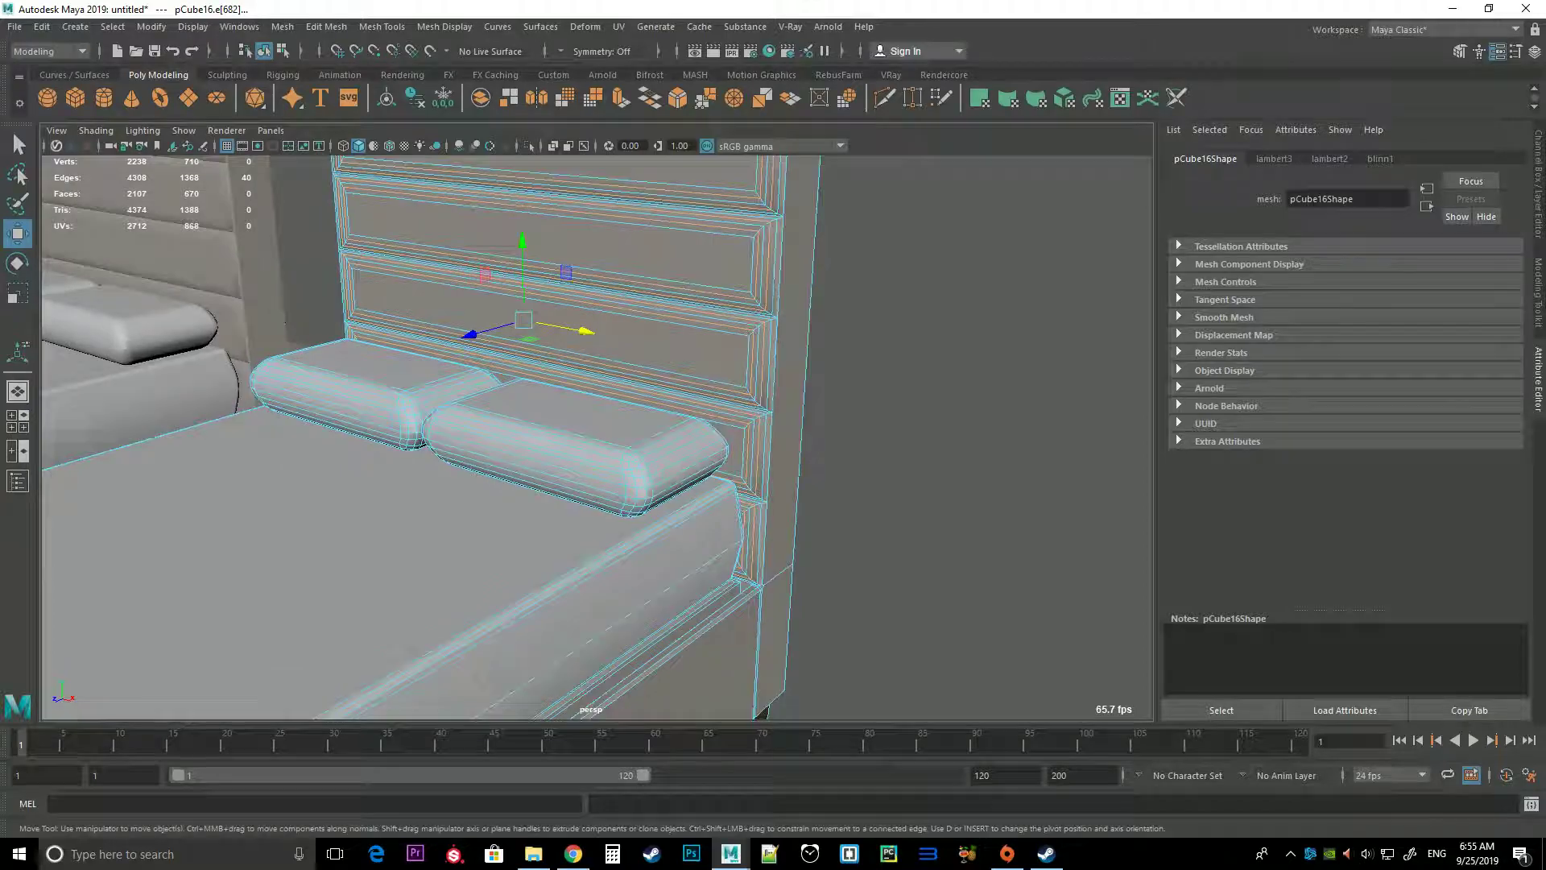
Delete the headboard loops, leaving 4268 edges and 2067 faces, and reselect the bed
key(Delete)
scroll(588, 354, down, 5)
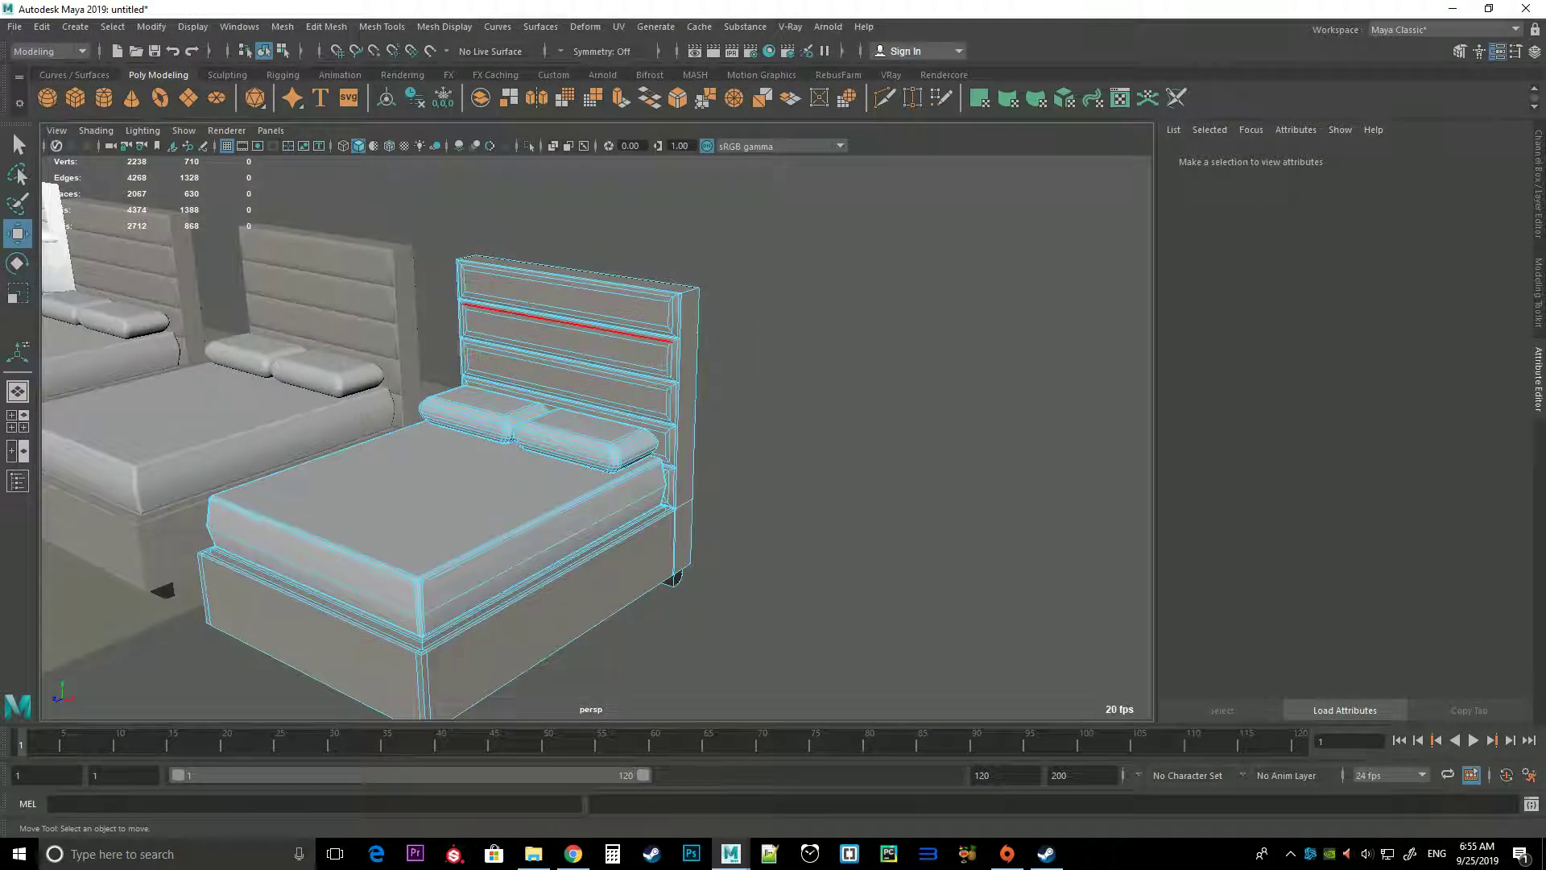
right_drag(587, 352, 657, 304)
mouse_move(588, 403)
alt+mouse_down()
mouse_move(725, 386)
mouse_move(612, 403)
mouse_move(692, 427)
alt+mouse_up()
Orbit to view both pillows from above and switch to edge selection
scroll(725, 403, up, 5)
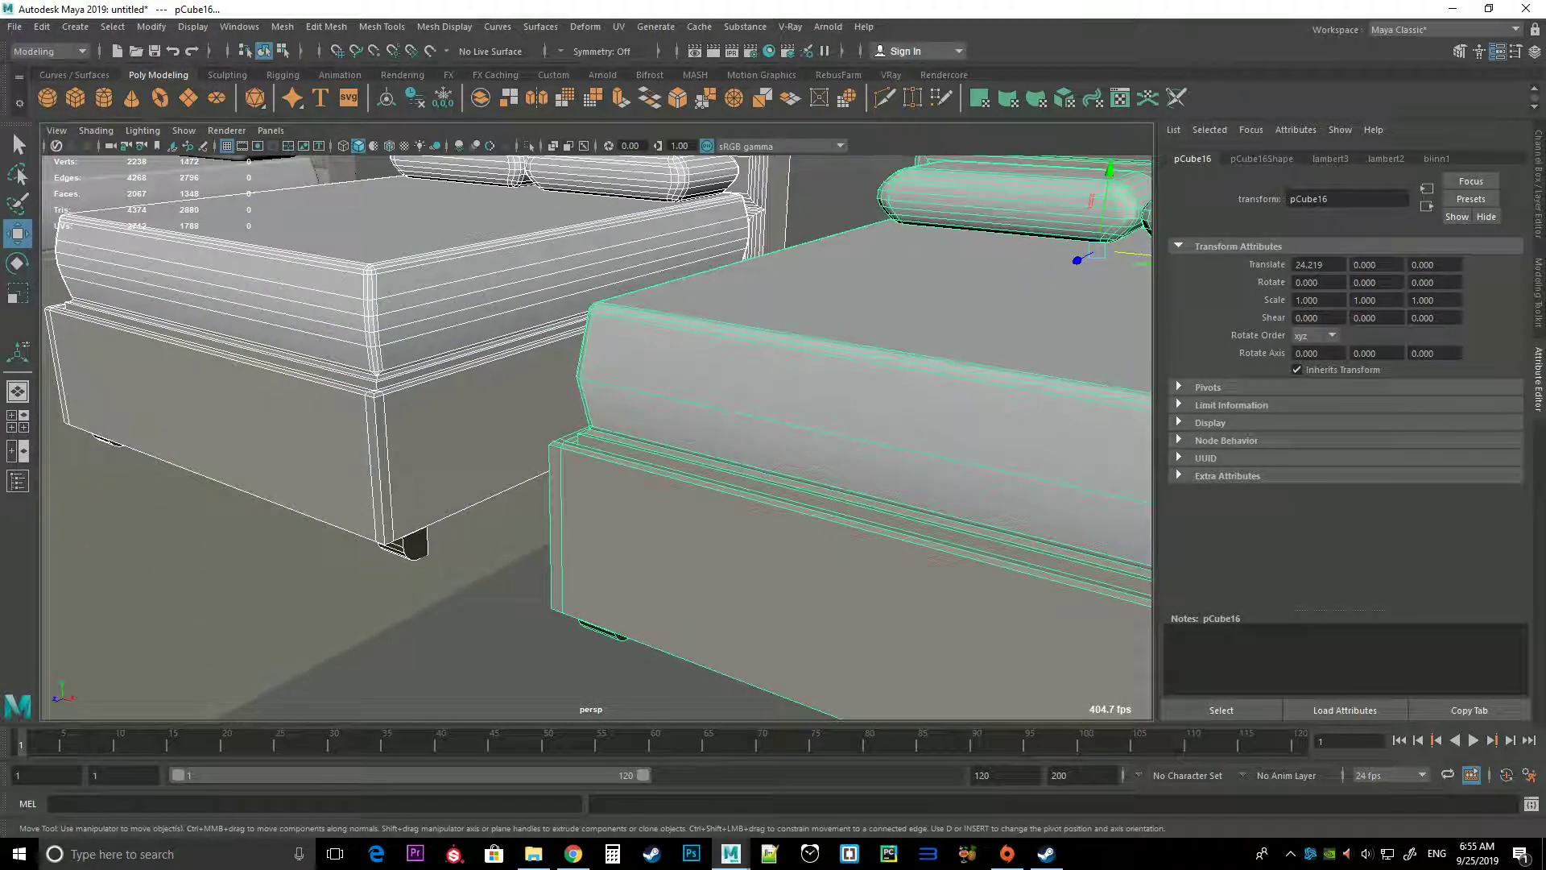
alt+drag(596, 435, 789, 402)
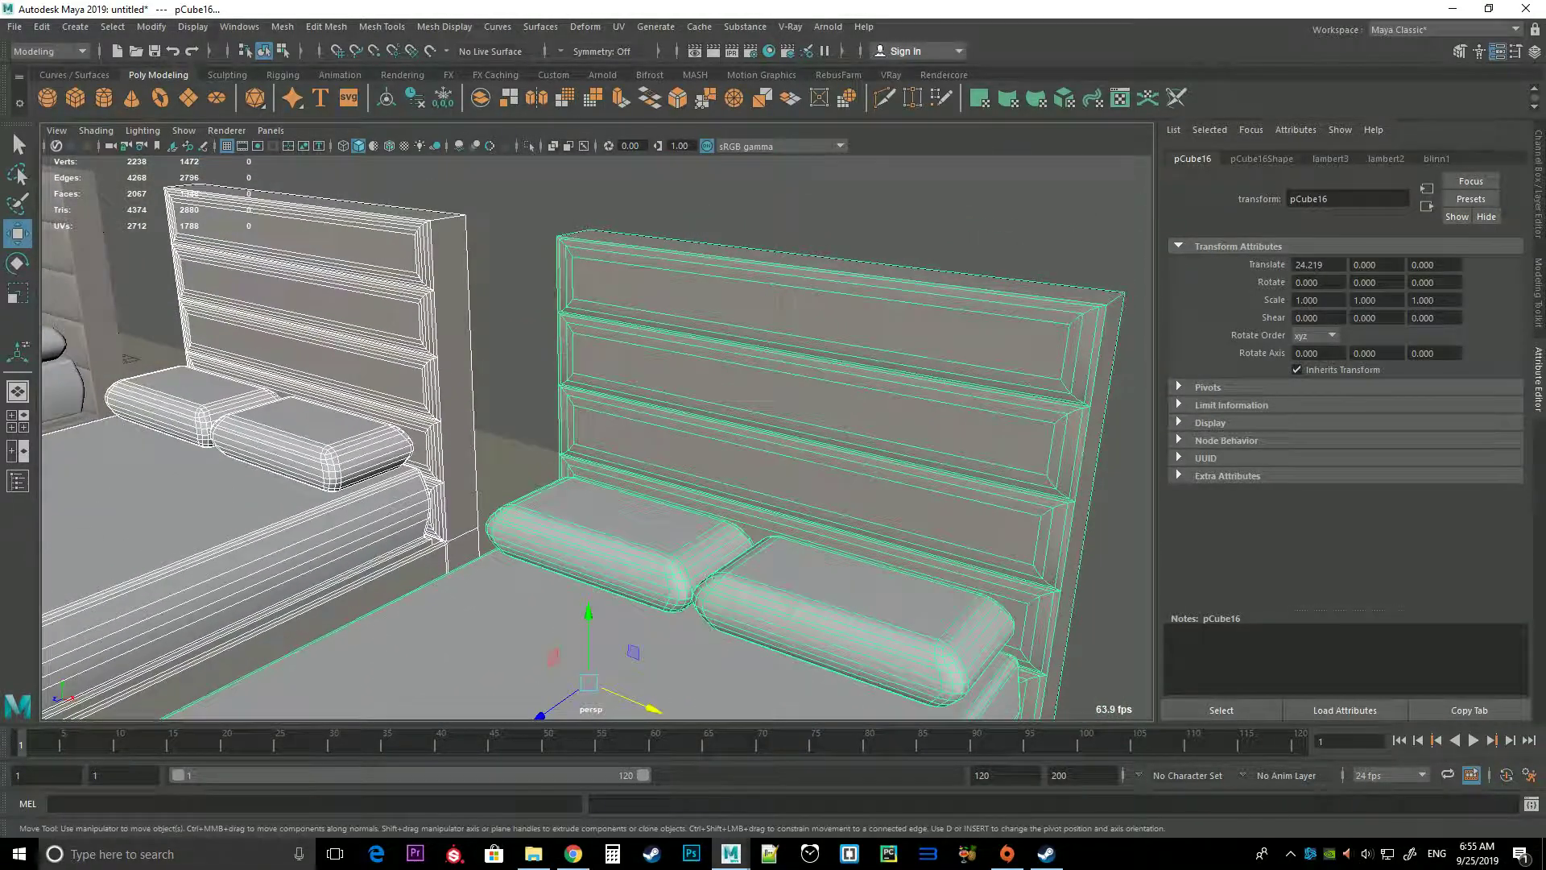
scroll(595, 435, up, 5)
alt+middle_drag(596, 338, 596, 523)
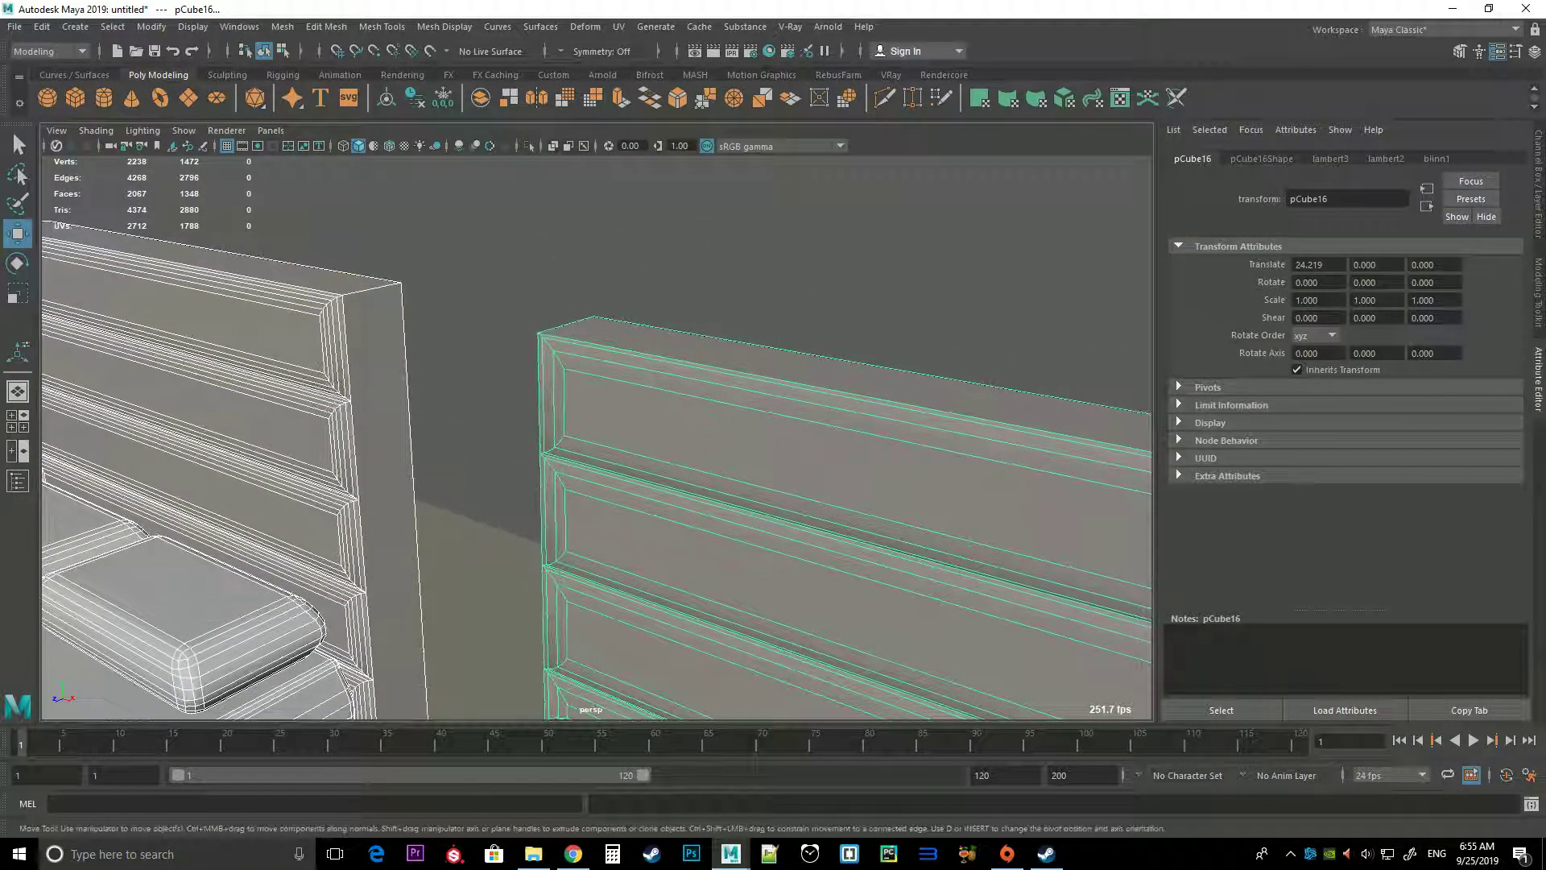
scroll(596, 435, down, 3)
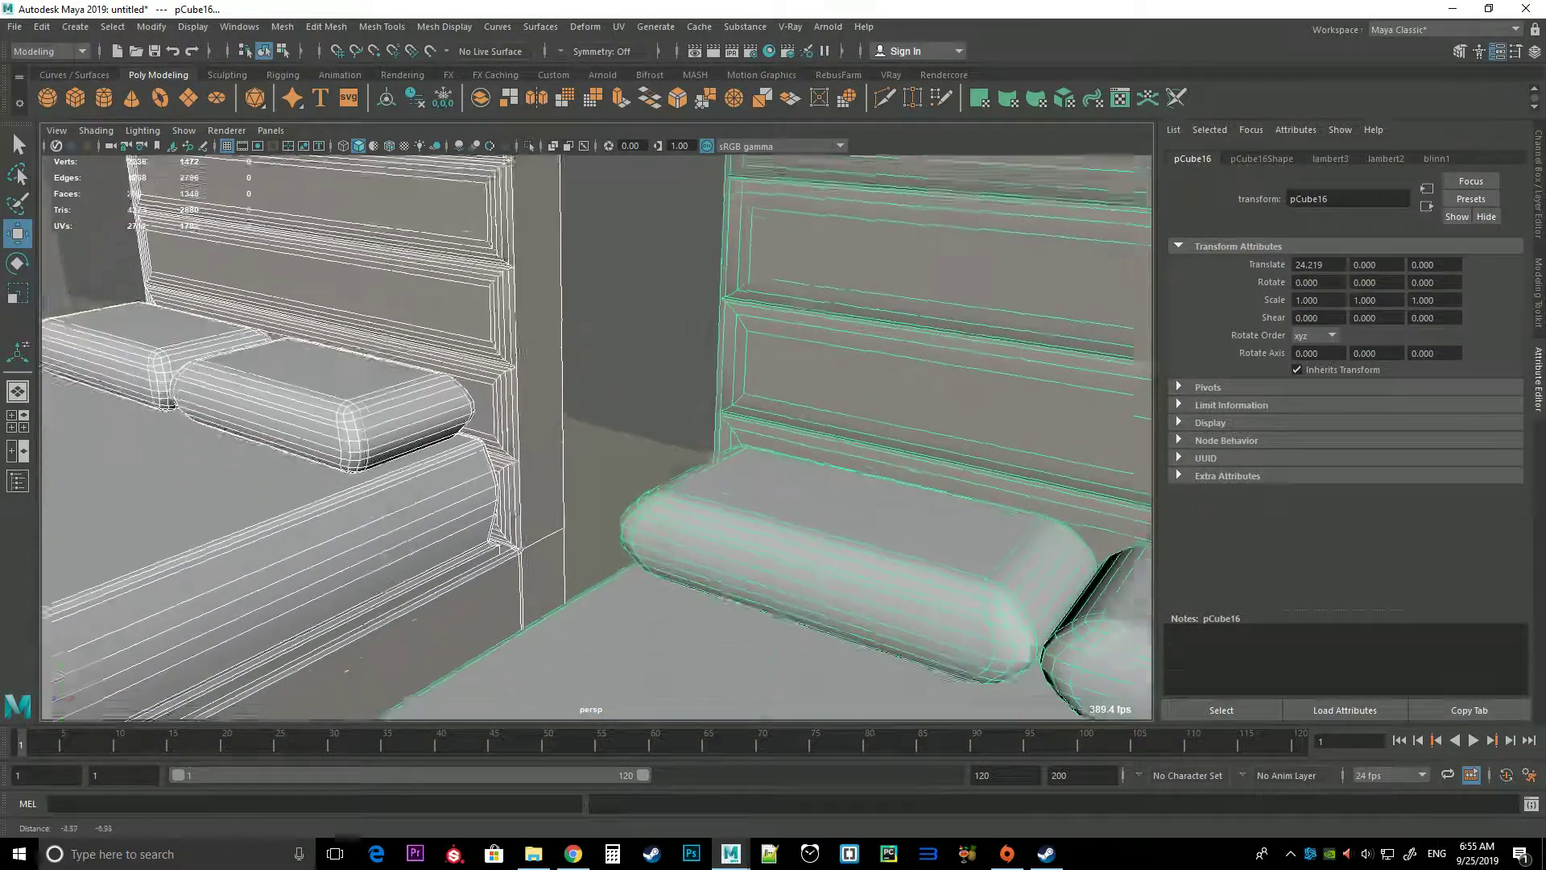
mouse_move(596, 435)
alt+mouse_down()
mouse_move(548, 435)
mouse_move(676, 419)
alt+mouse_up()
scroll(596, 435, up, 2)
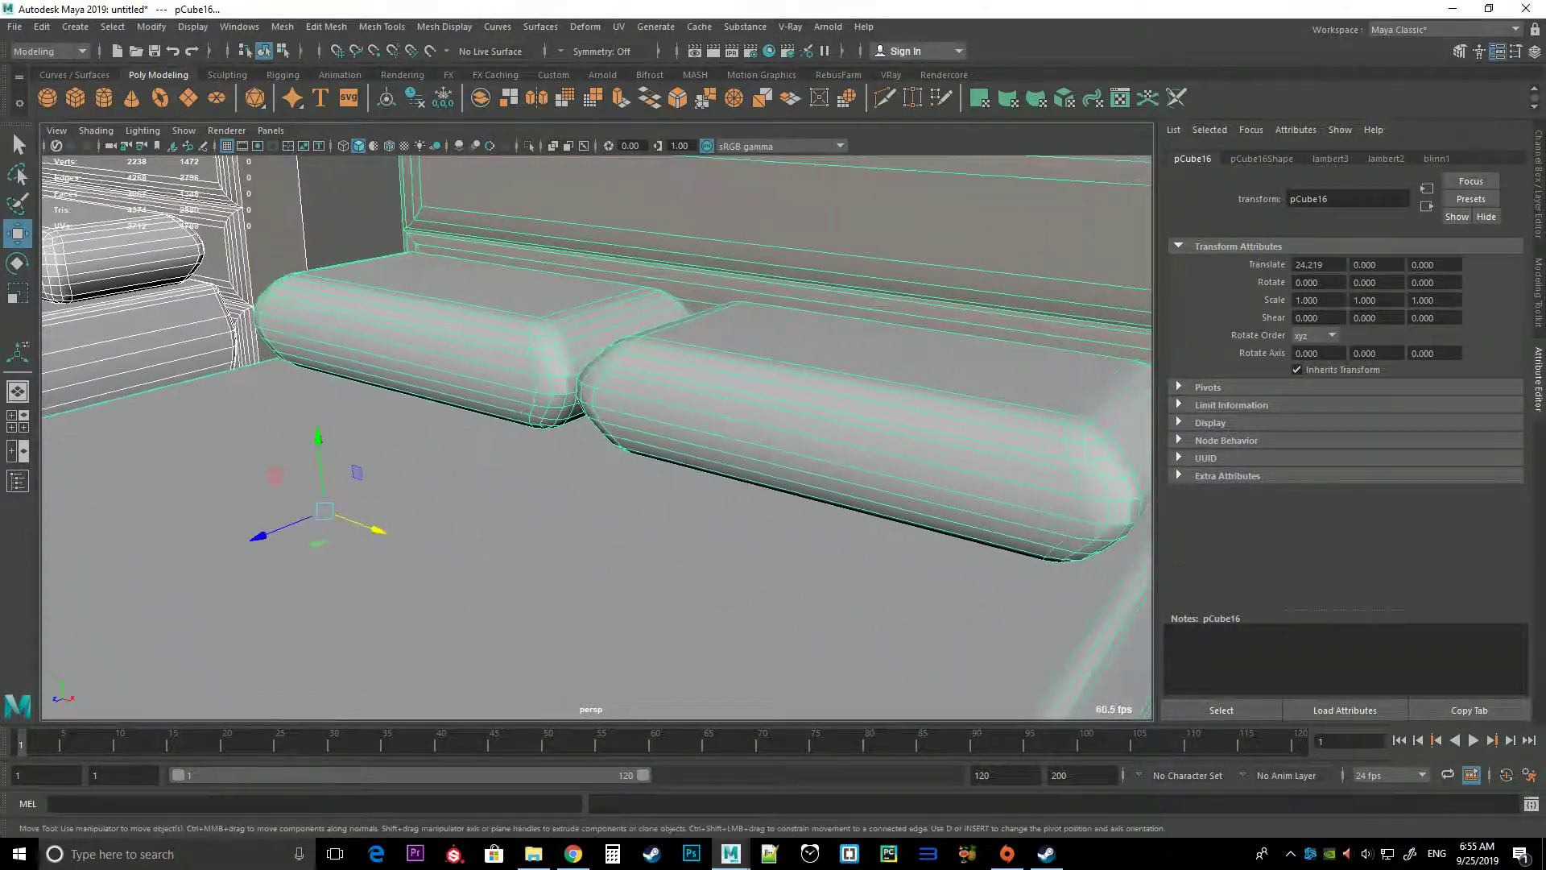
right_click(709, 397)
Try selecting several edge loops on both pillows, then clear the selection
double_click(837, 442)
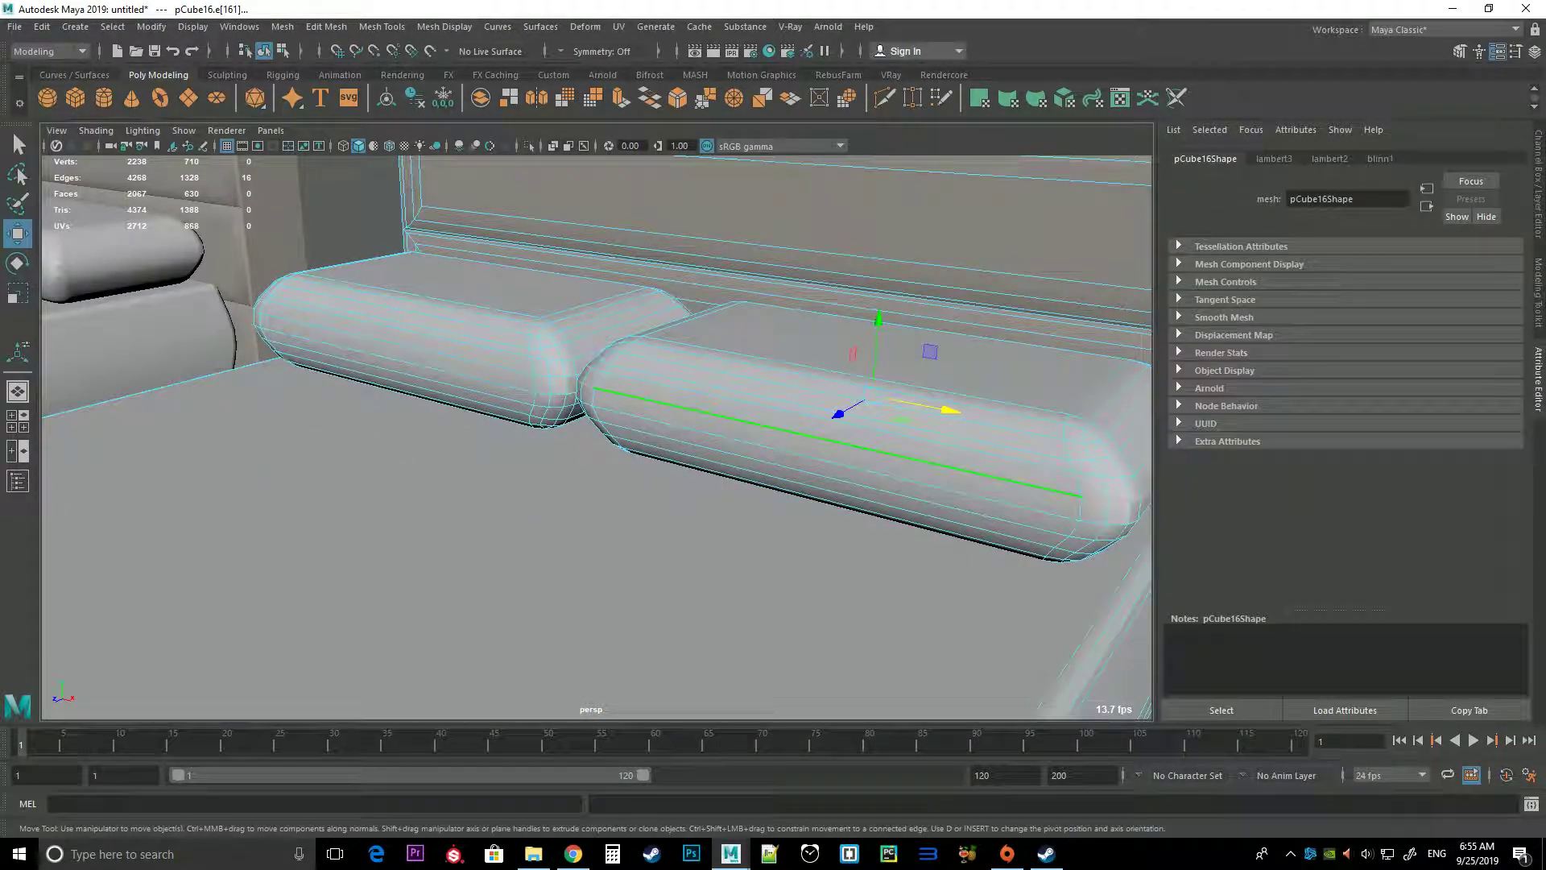
shift+double_click(403, 342)
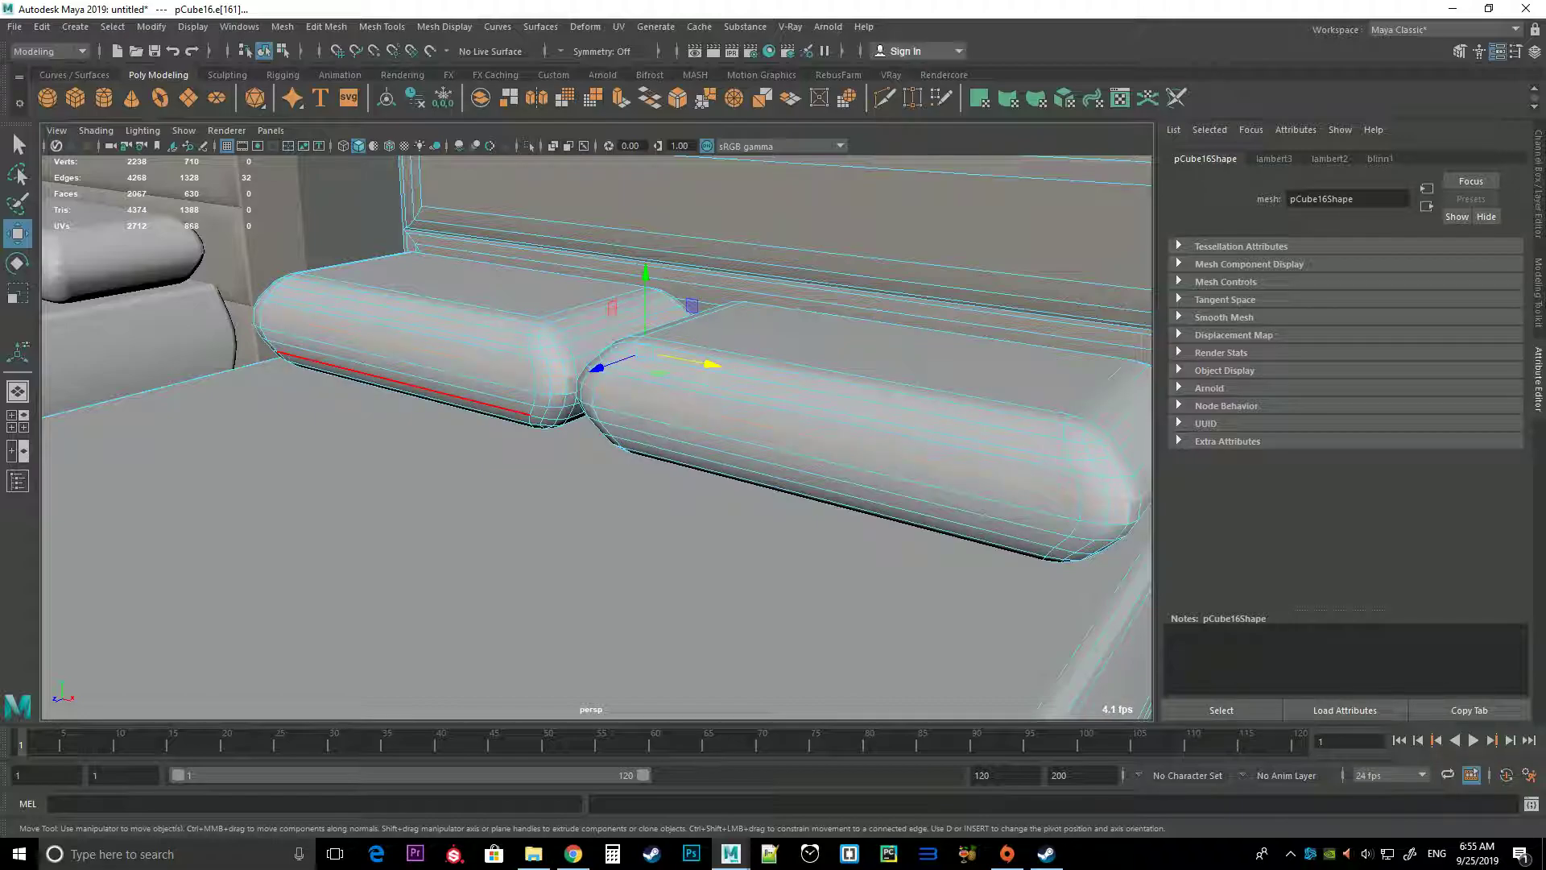
shift+double_click(399, 322)
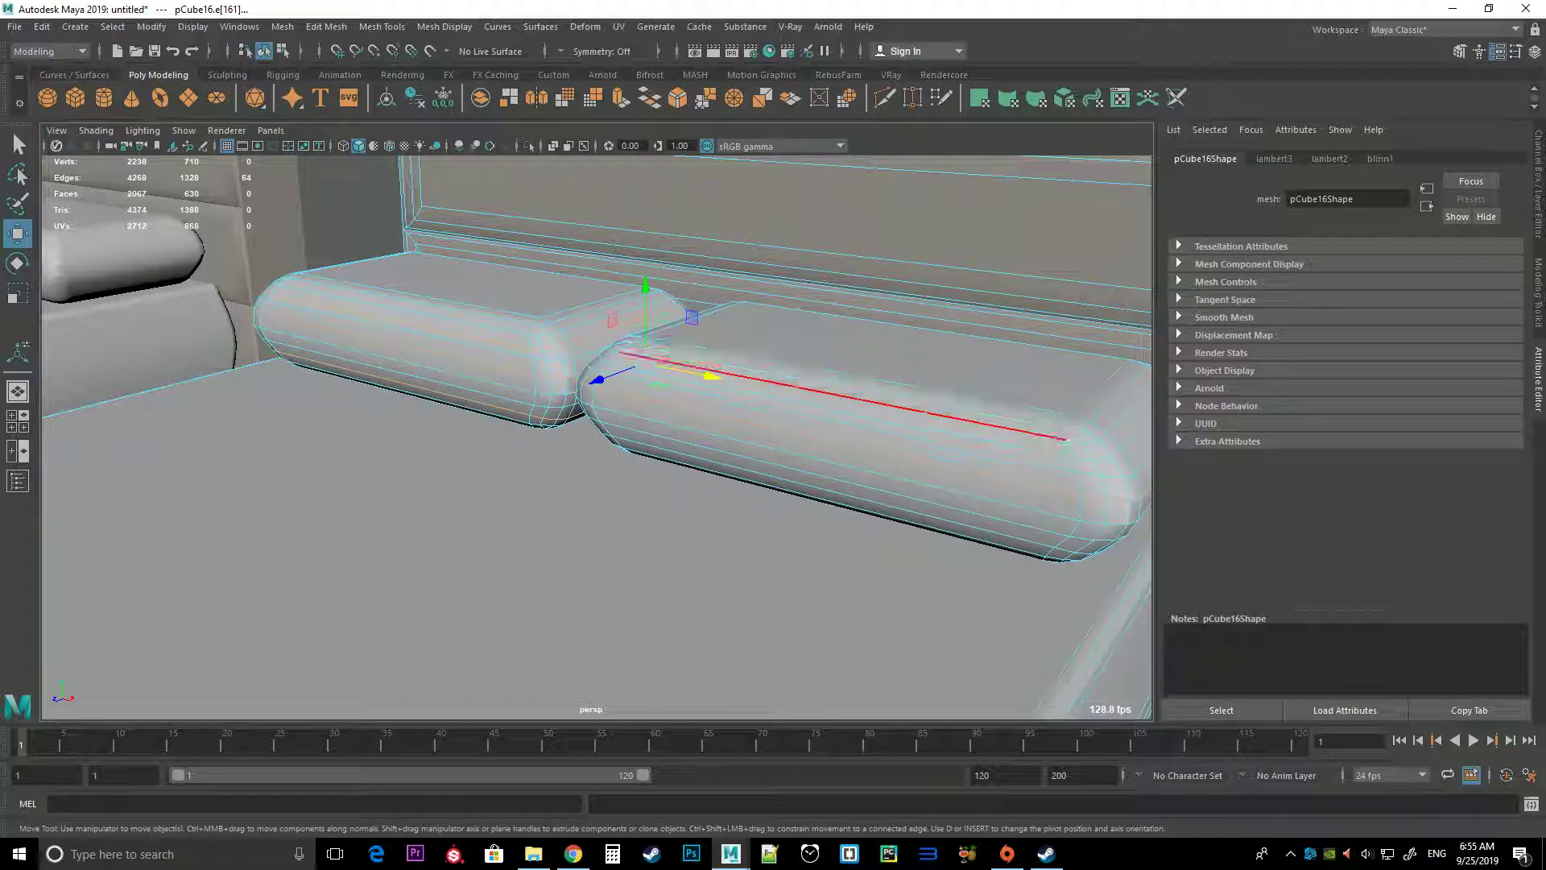
shift+double_click(837, 421)
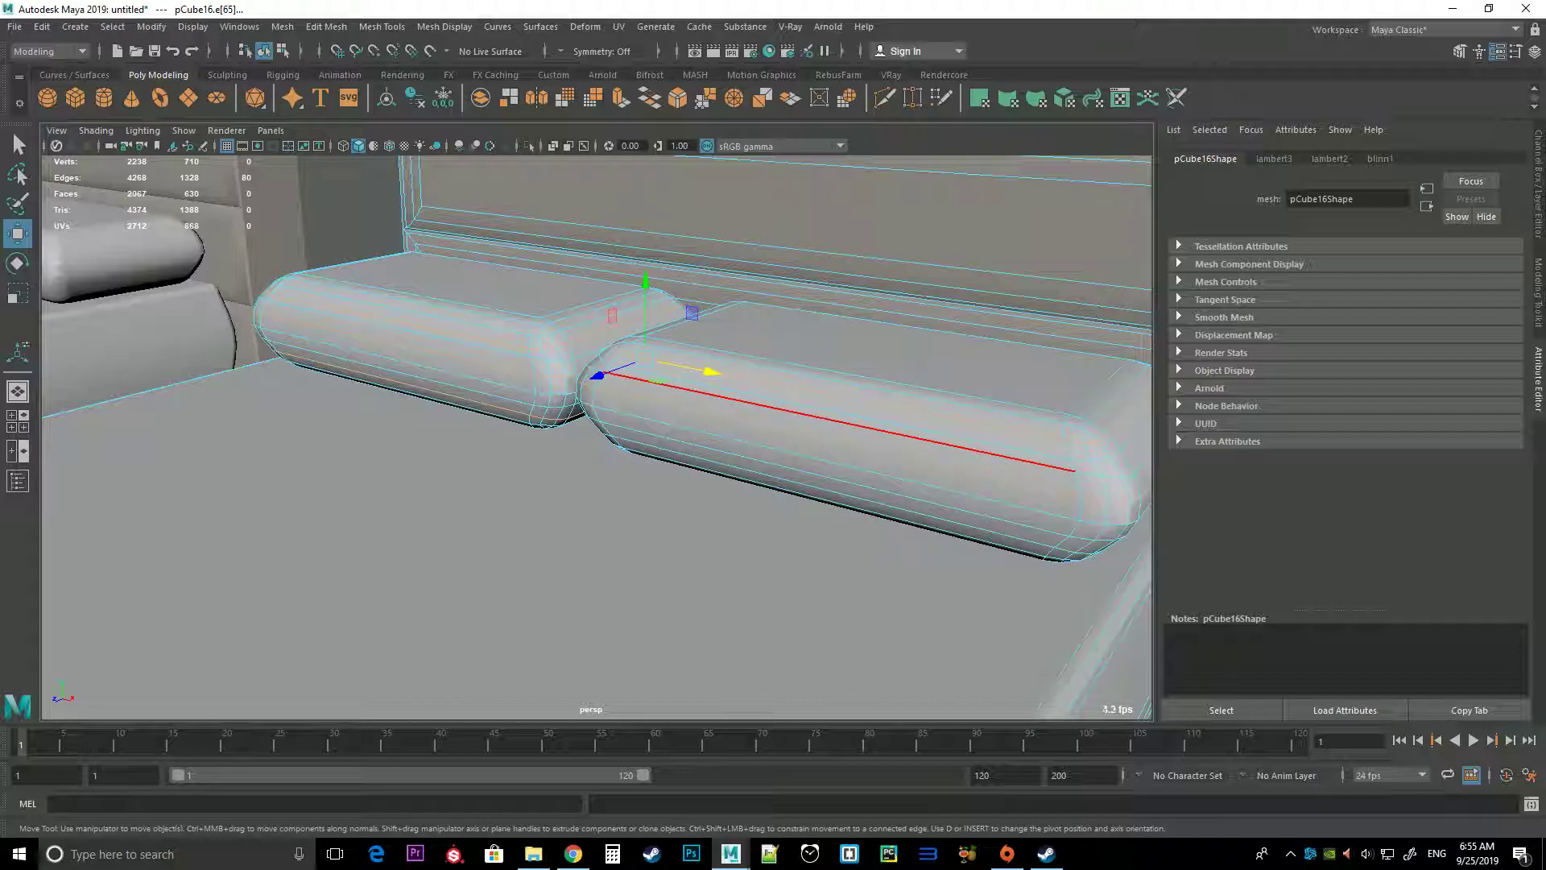
key(ctrl+z)
shift+double_click(838, 476)
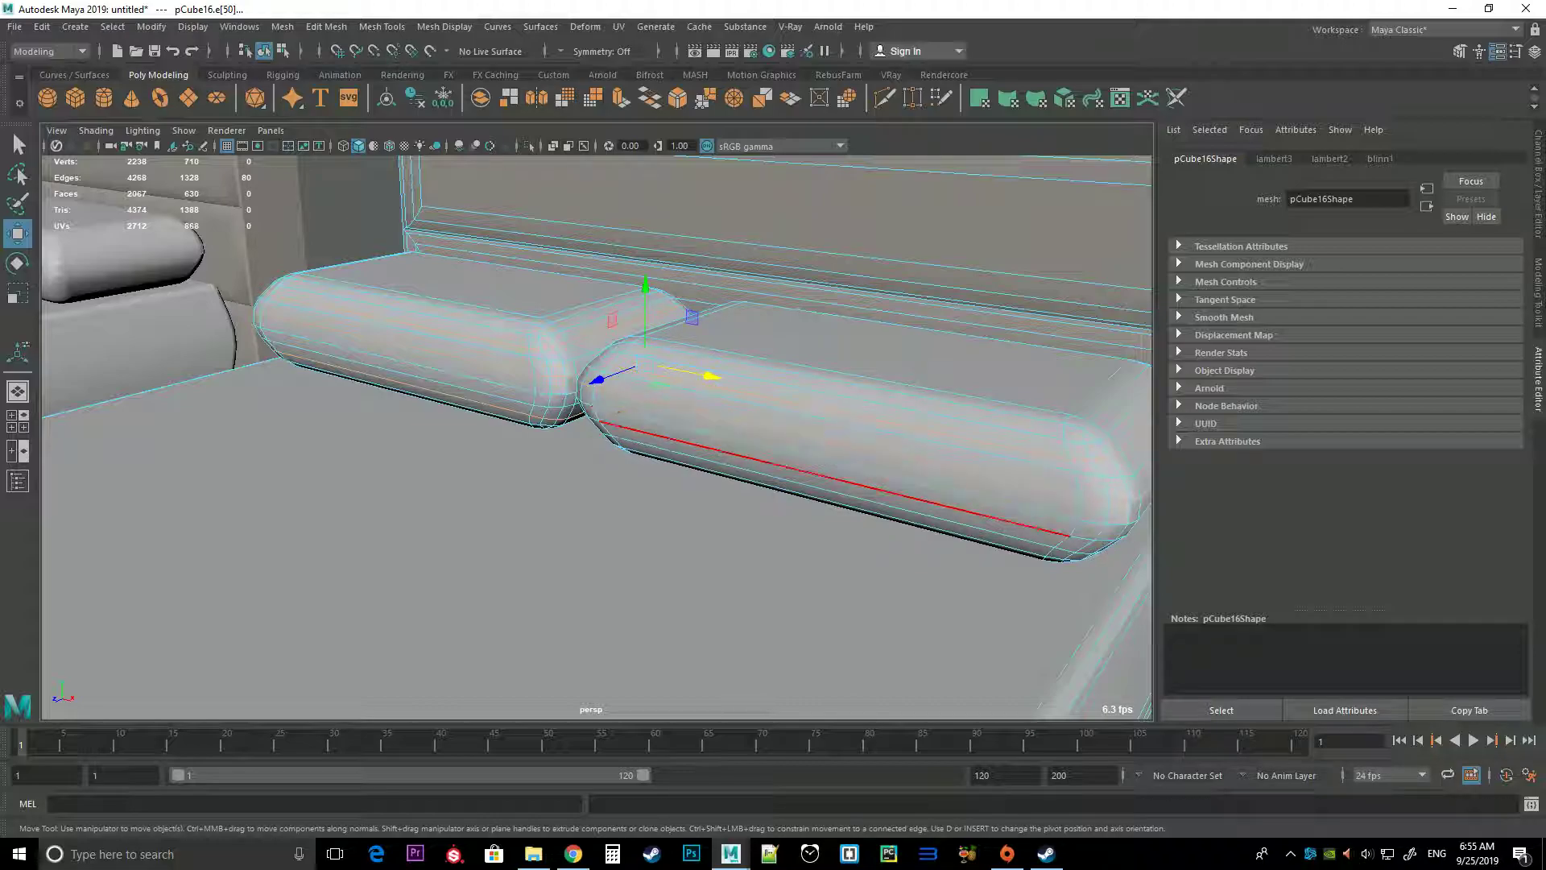
shift+double_click(838, 493)
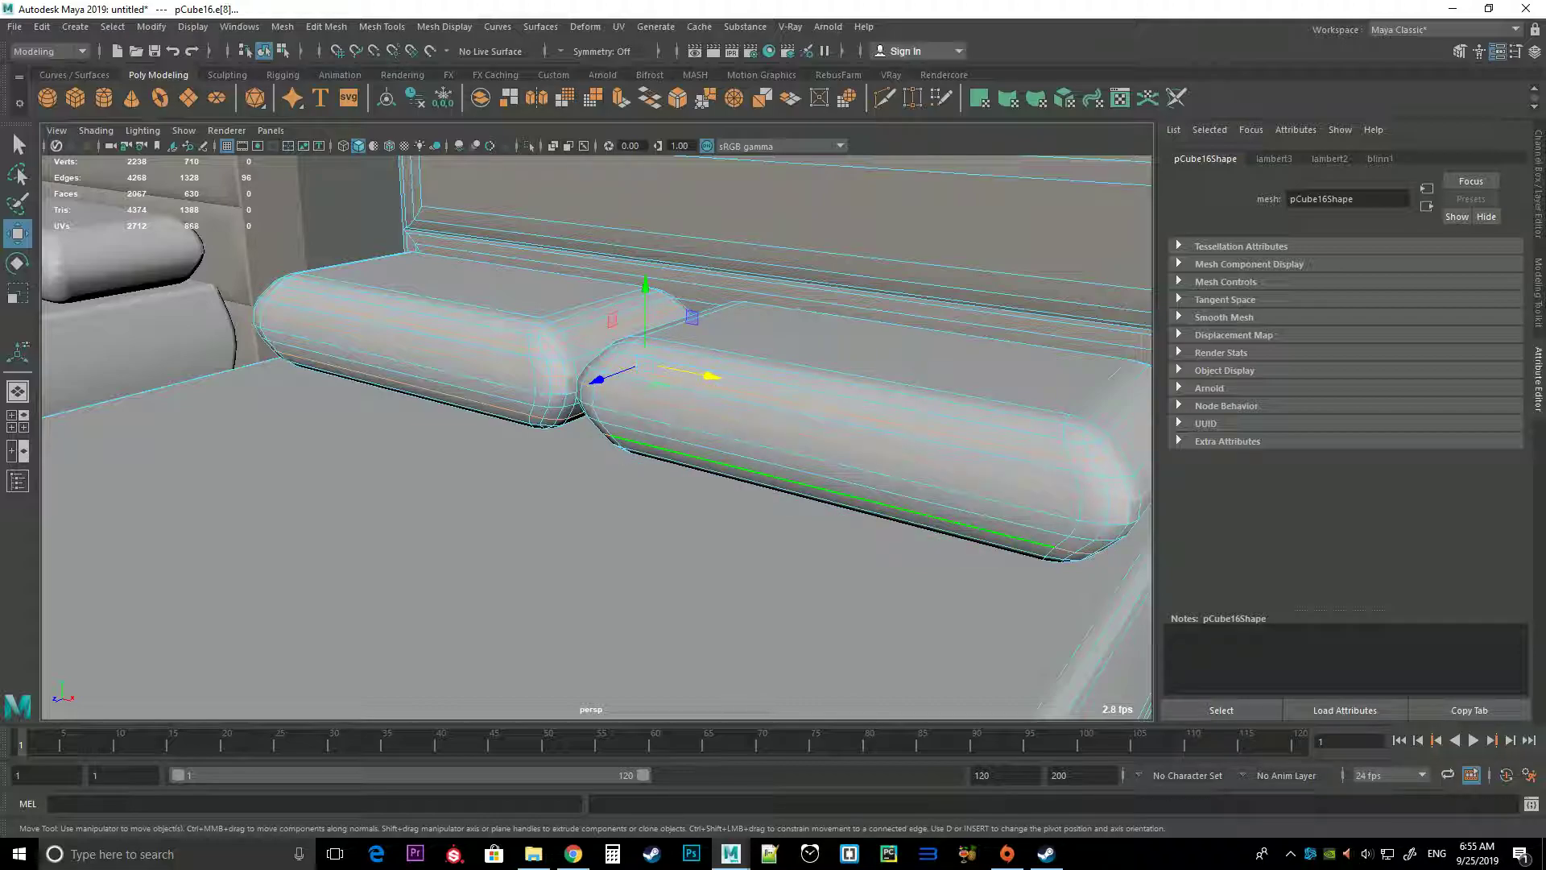
mouse_move(837, 493)
alt+mouse_down()
mouse_move(853, 564)
mouse_move(853, 483)
alt+mouse_up()
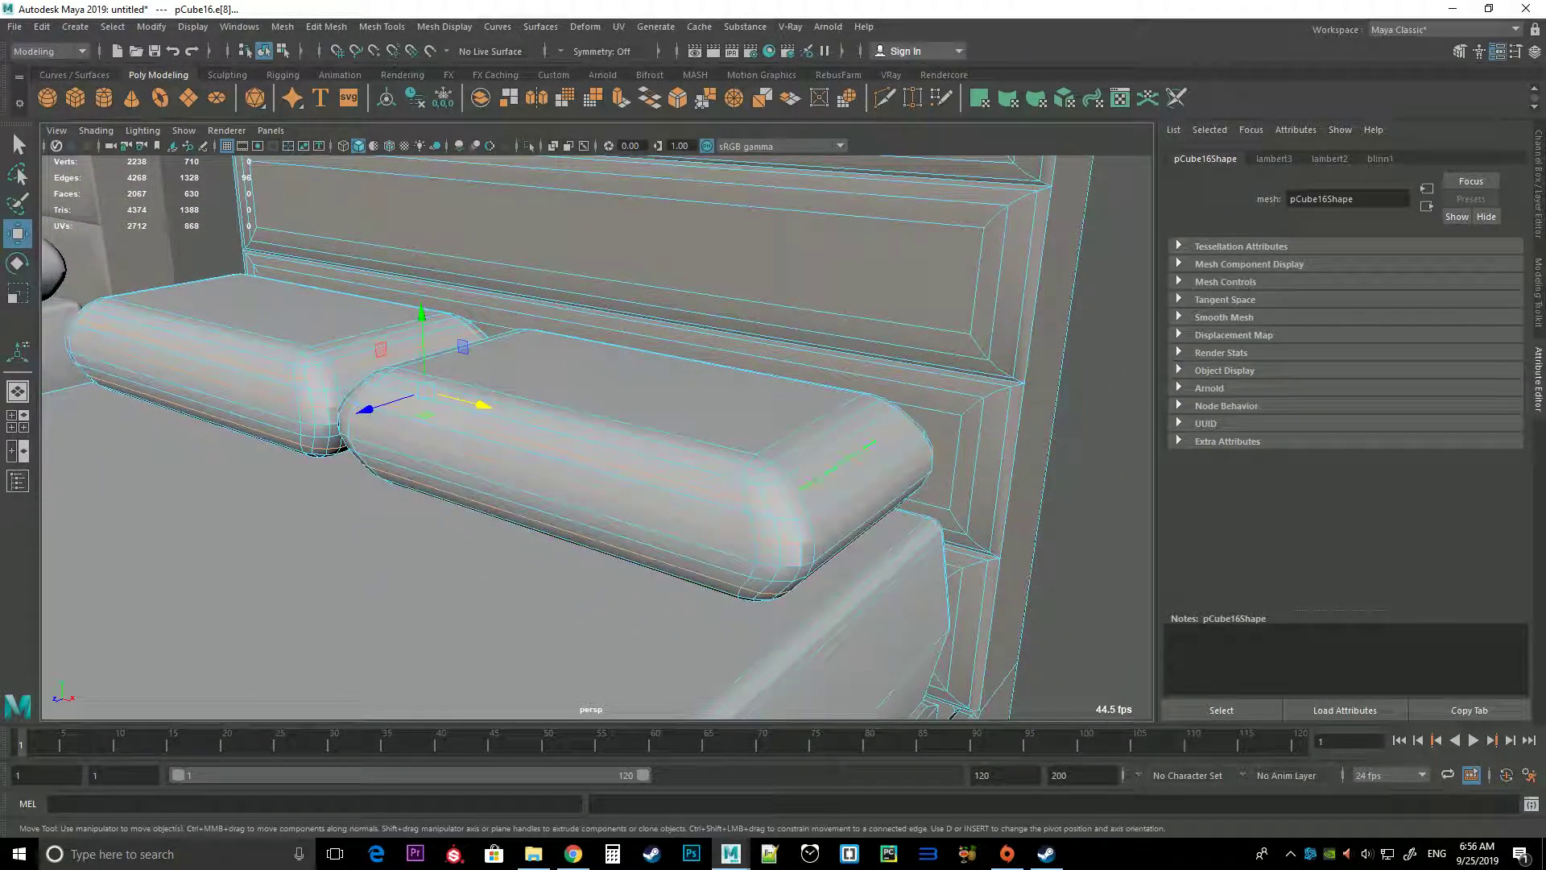
click(1111, 322)
Remove the lengthwise edge loop on each pillow, reaching 4140 edges and 1939 faces
right_drag(563, 401, 644, 378)
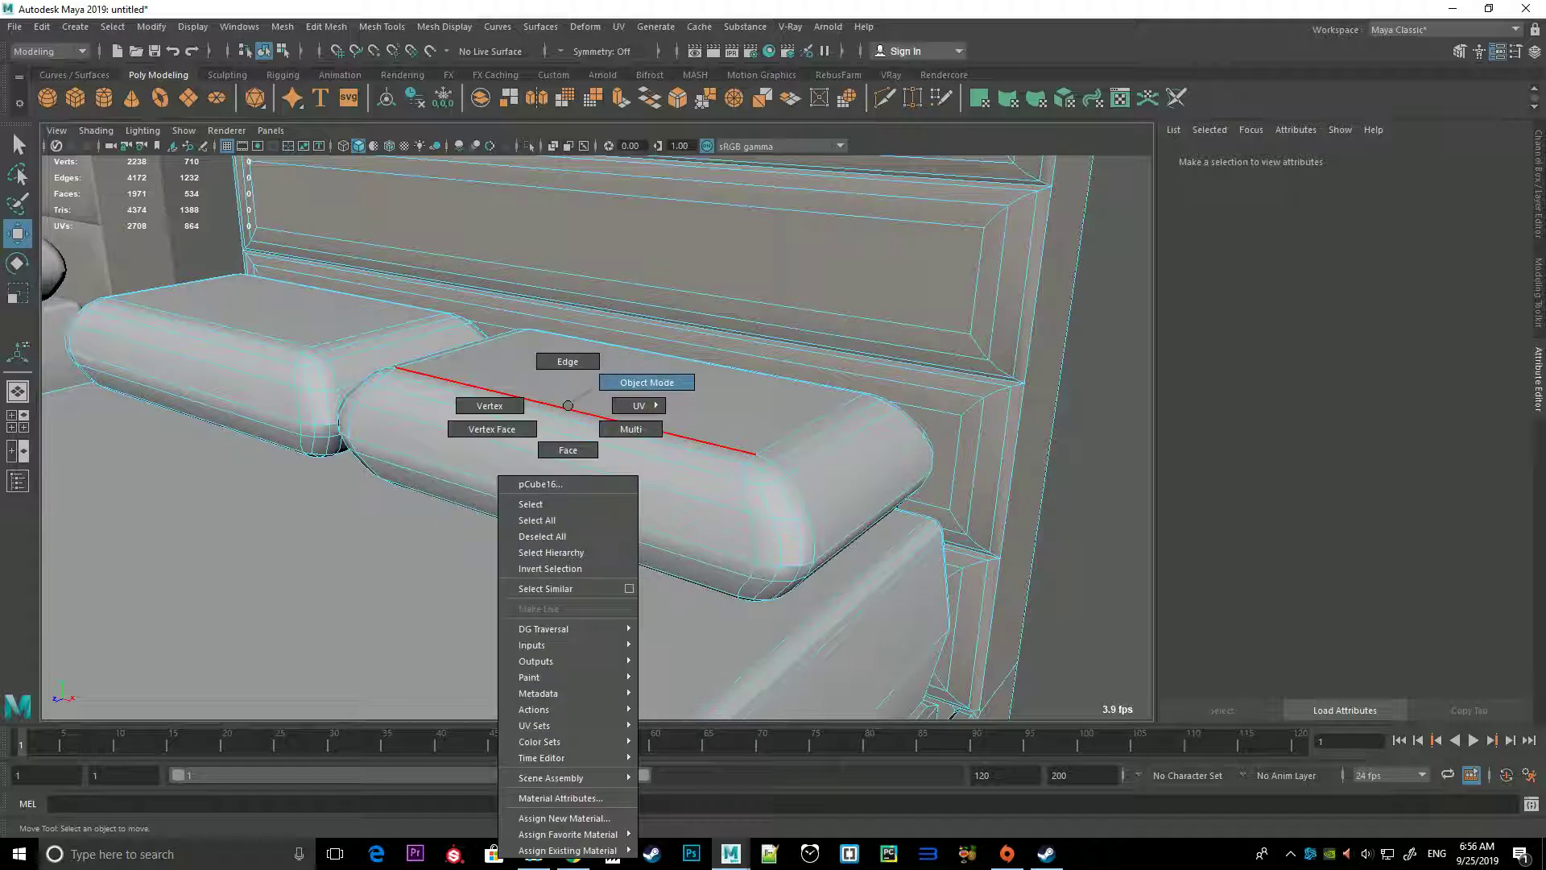
click(644, 447)
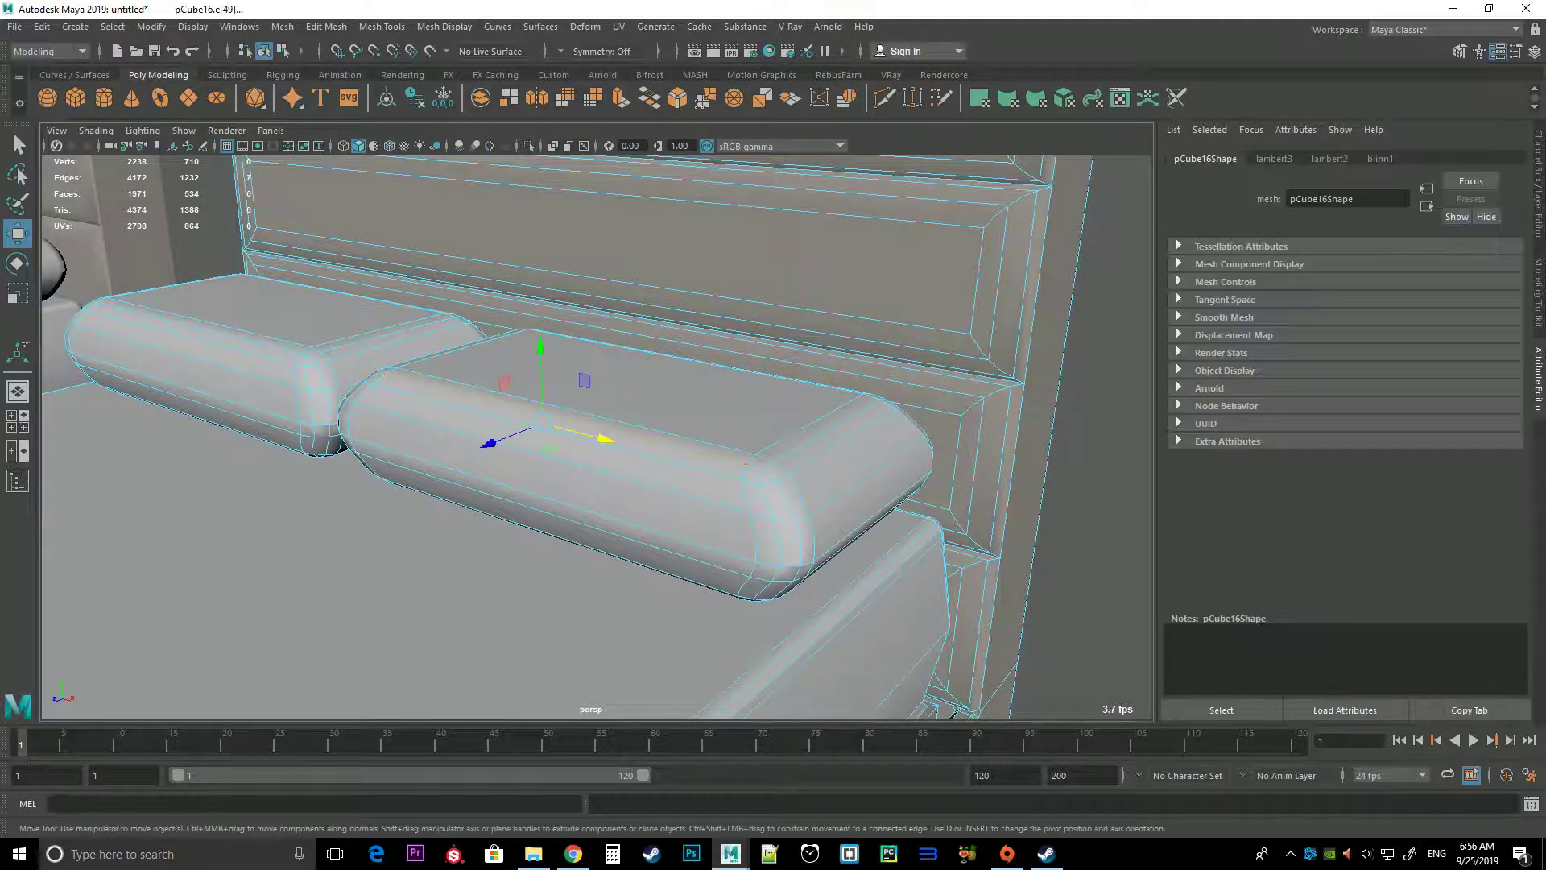
click(620, 397)
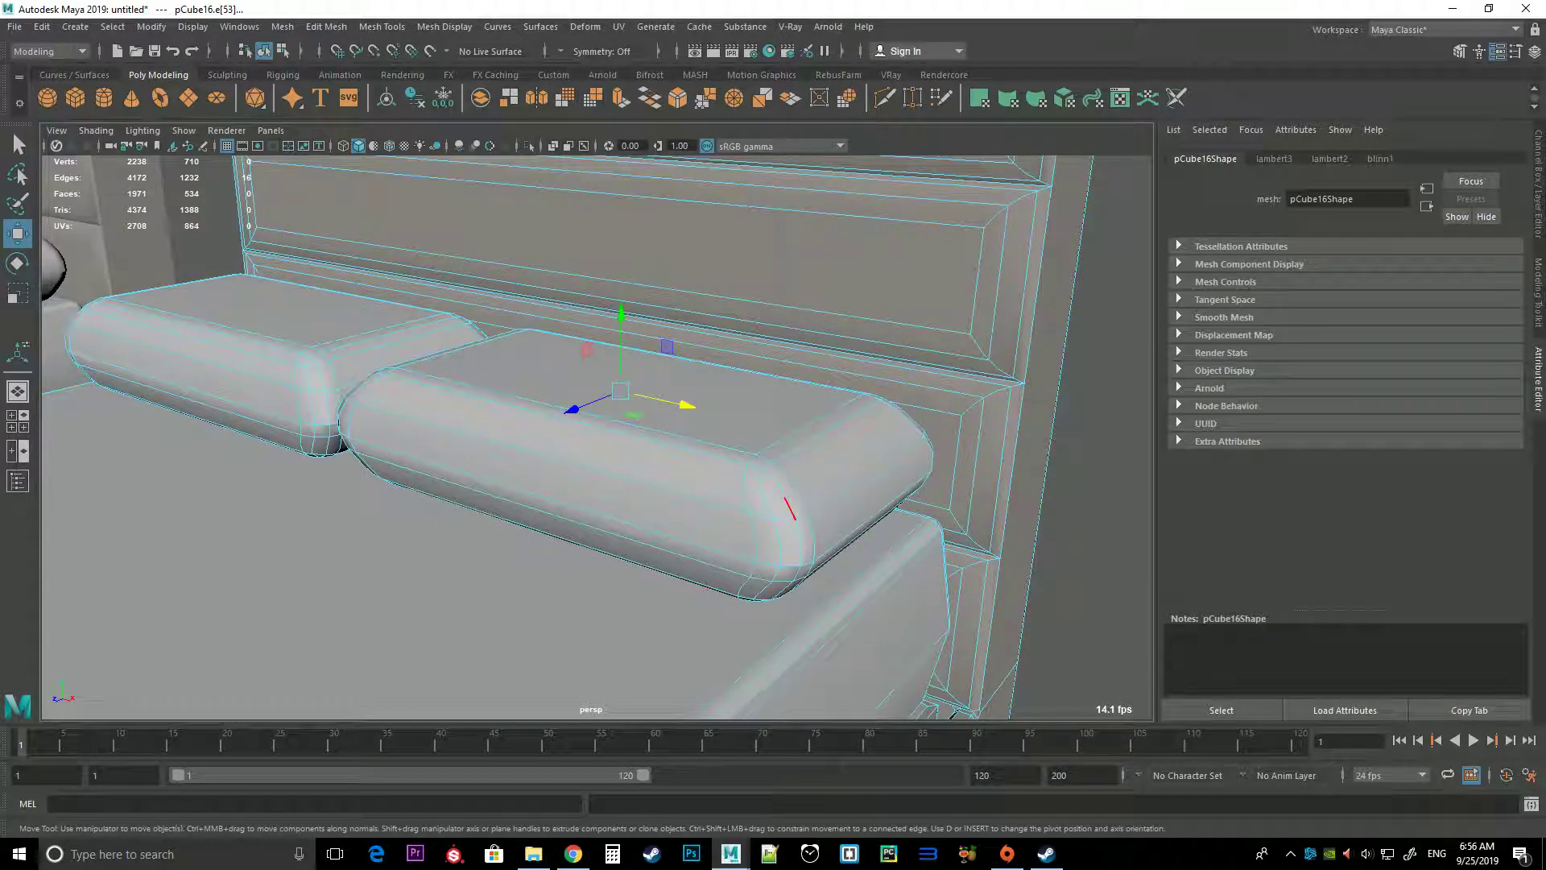
shift+click(190, 336)
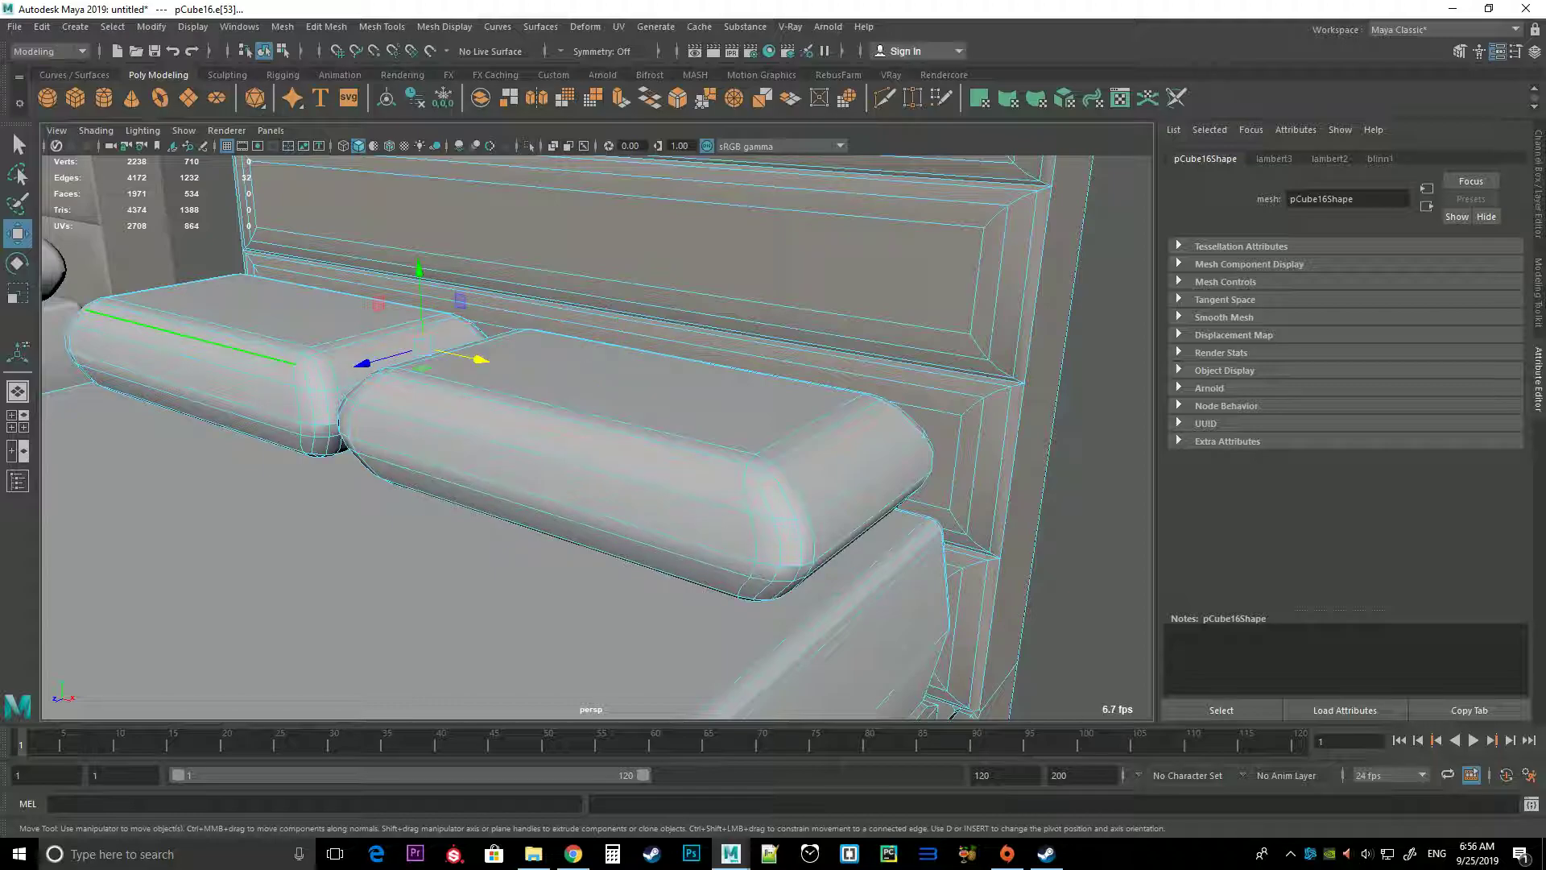
click(548, 483)
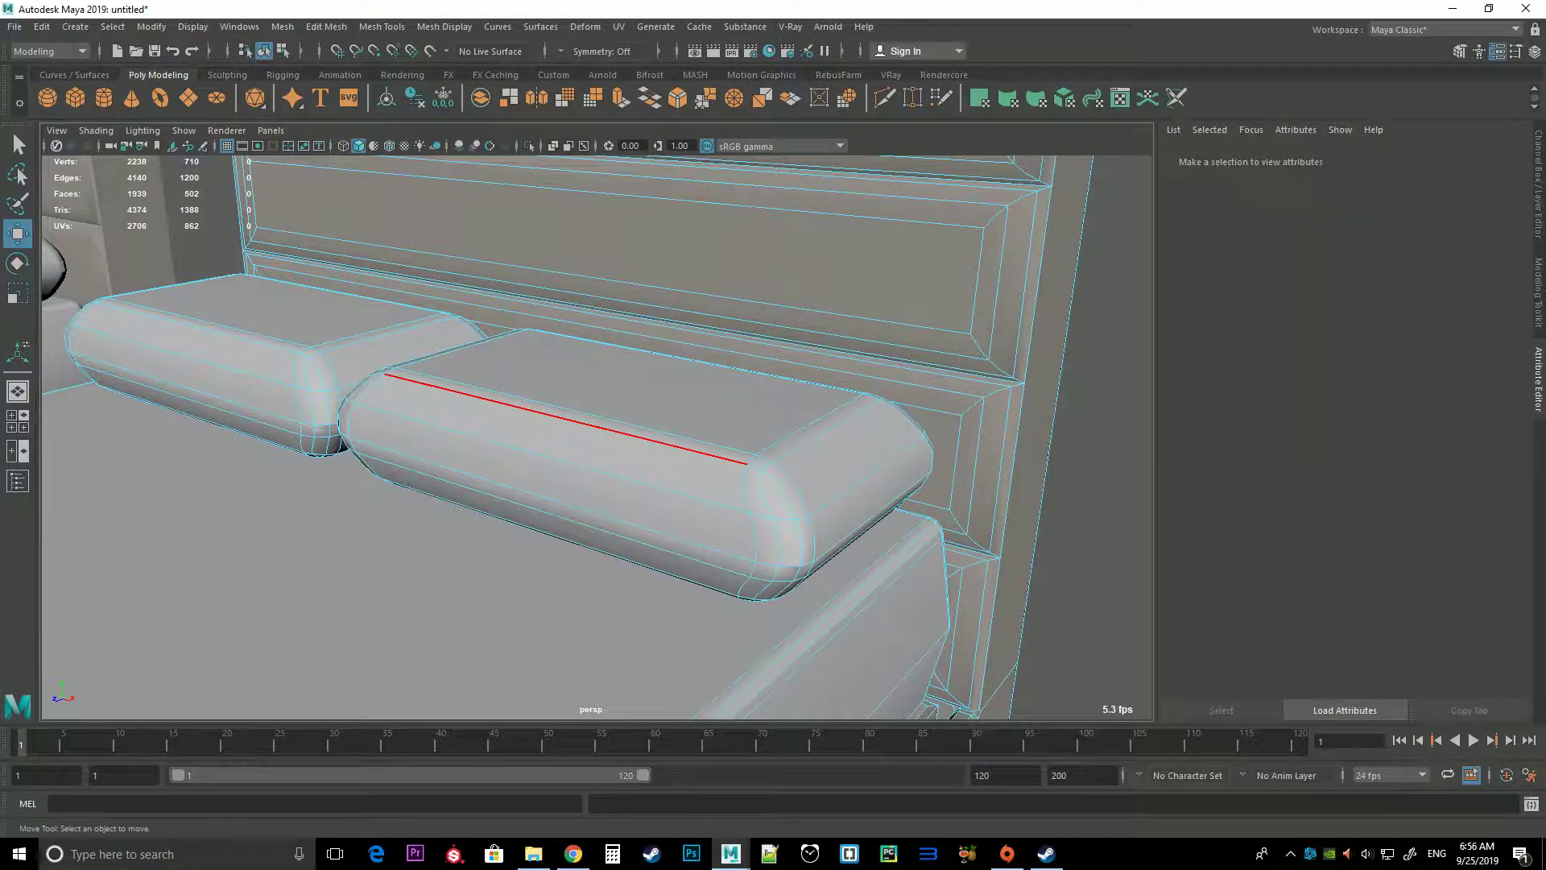
alt+drag(547, 454, 724, 402)
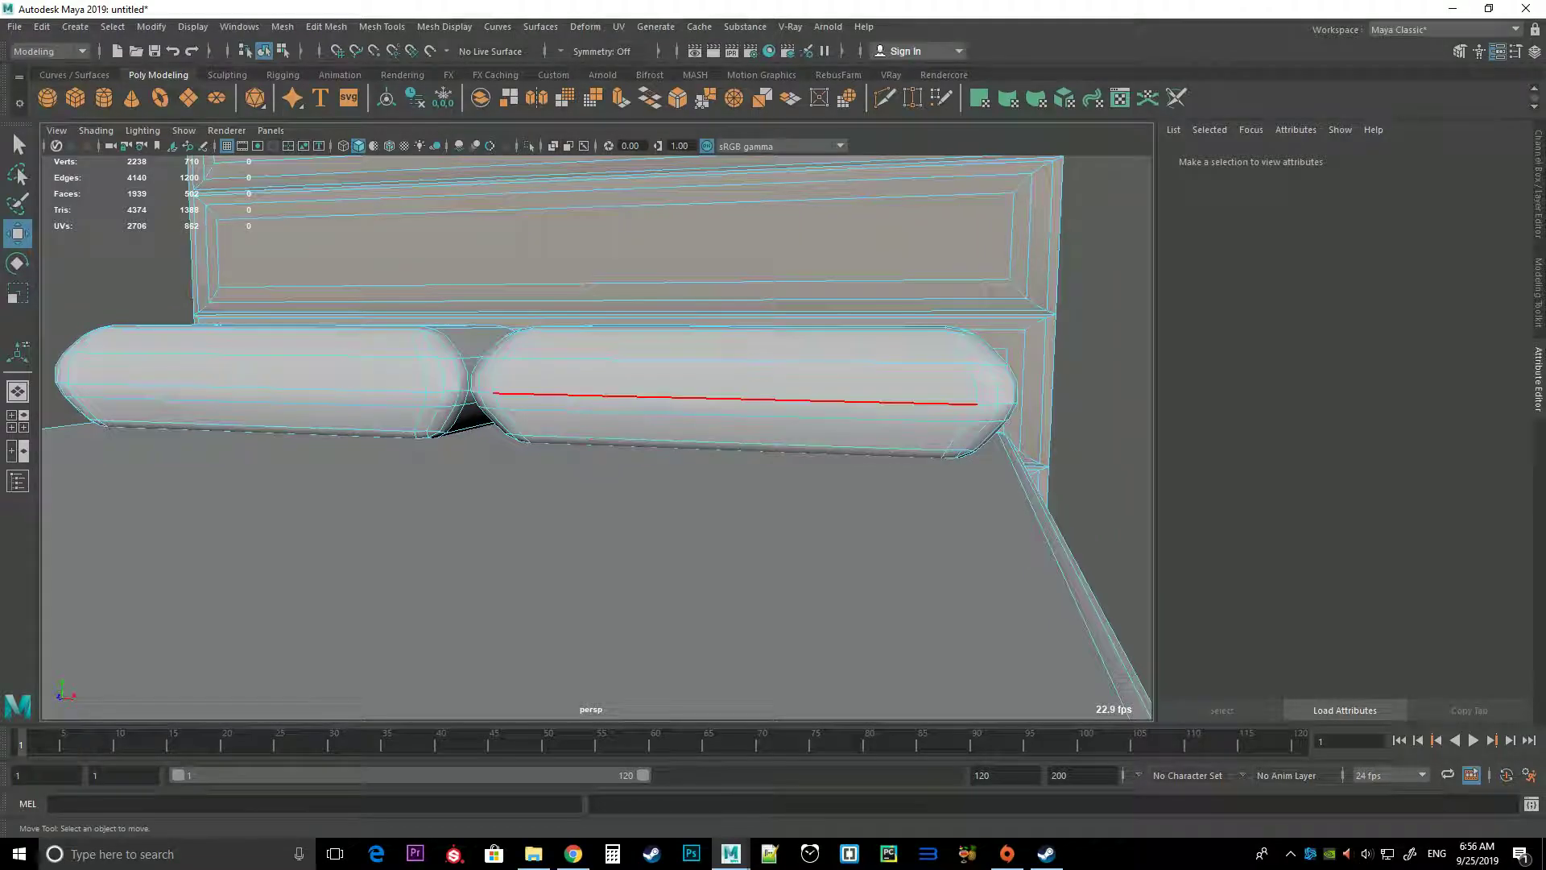
Return to object mode on pCube16 and frame the whole bed
key(F8)
key(f)
right_click(643, 409)
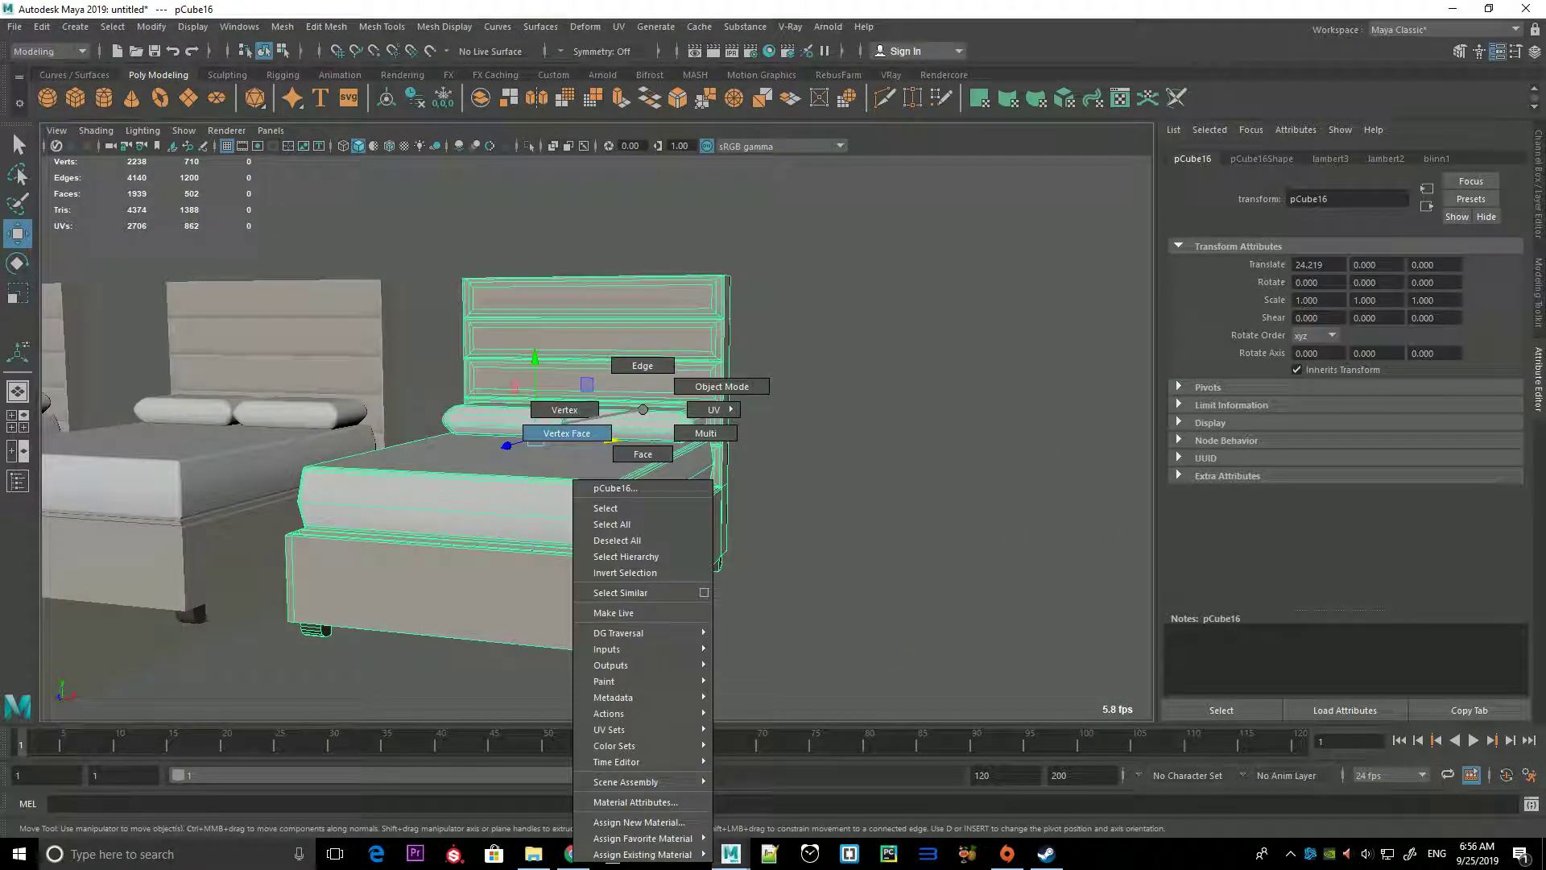
Select all of pCube16's vertices and delete the loose ones, leaving 2070 vertices
click(564, 409)
scroll(579, 410, down, 3)
drag(451, 306, 741, 564)
key(f)
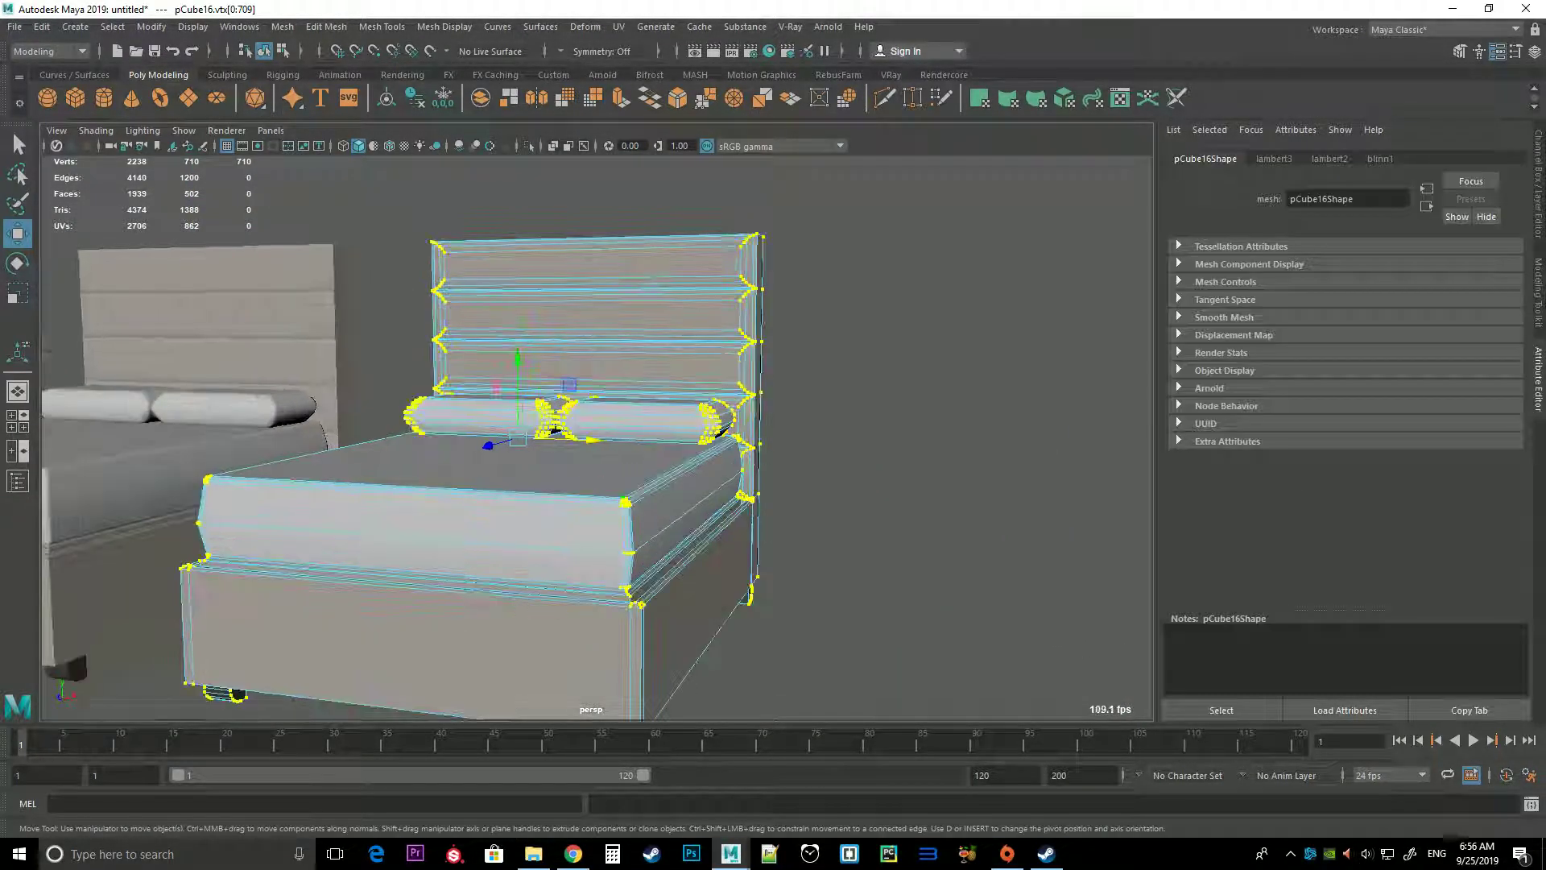
key(Delete)
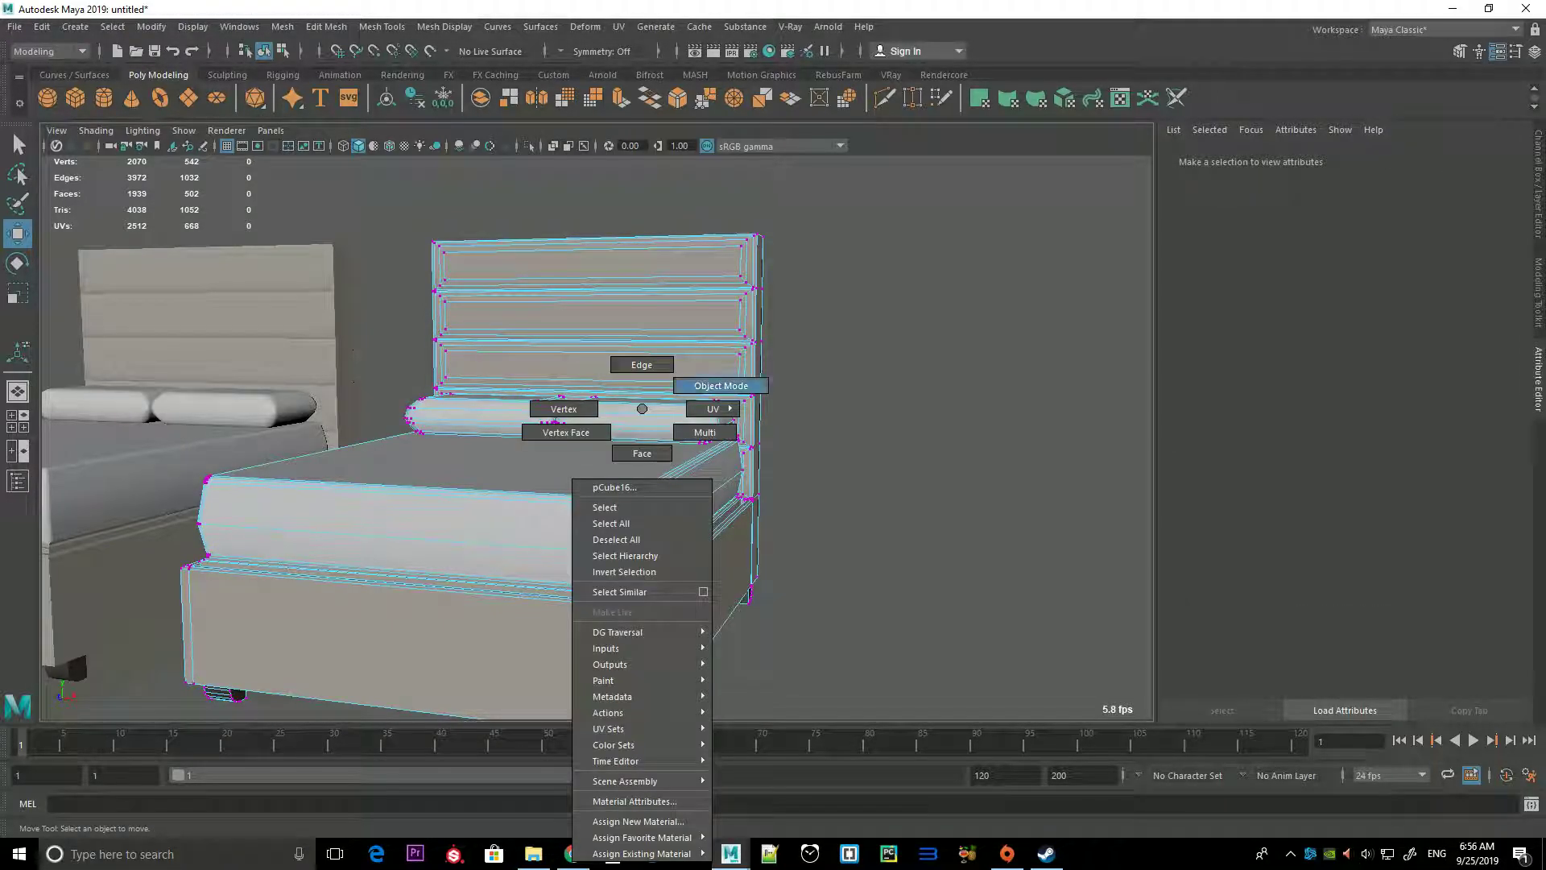
Back in object mode, select the middle and right beds and orbit to view them from above
right_drag(648, 406, 693, 406)
scroll(564, 419, down, 3)
click(371, 386)
click(548, 483)
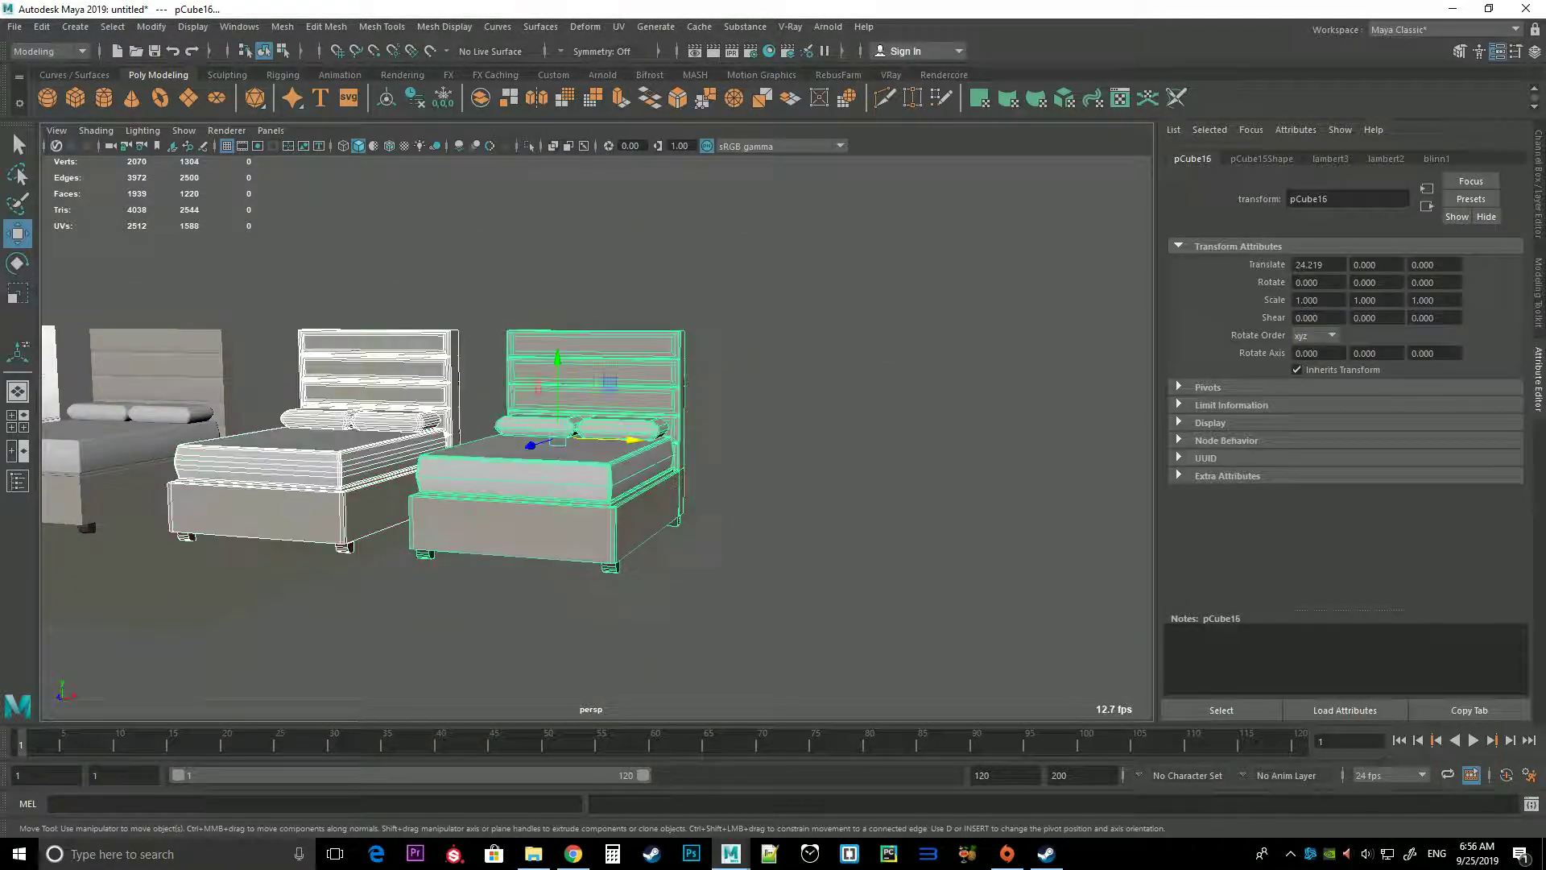
scroll(644, 443, up, 2)
scroll(644, 443, up, 1)
scroll(644, 443, up, 4)
scroll(596, 438, up, 3)
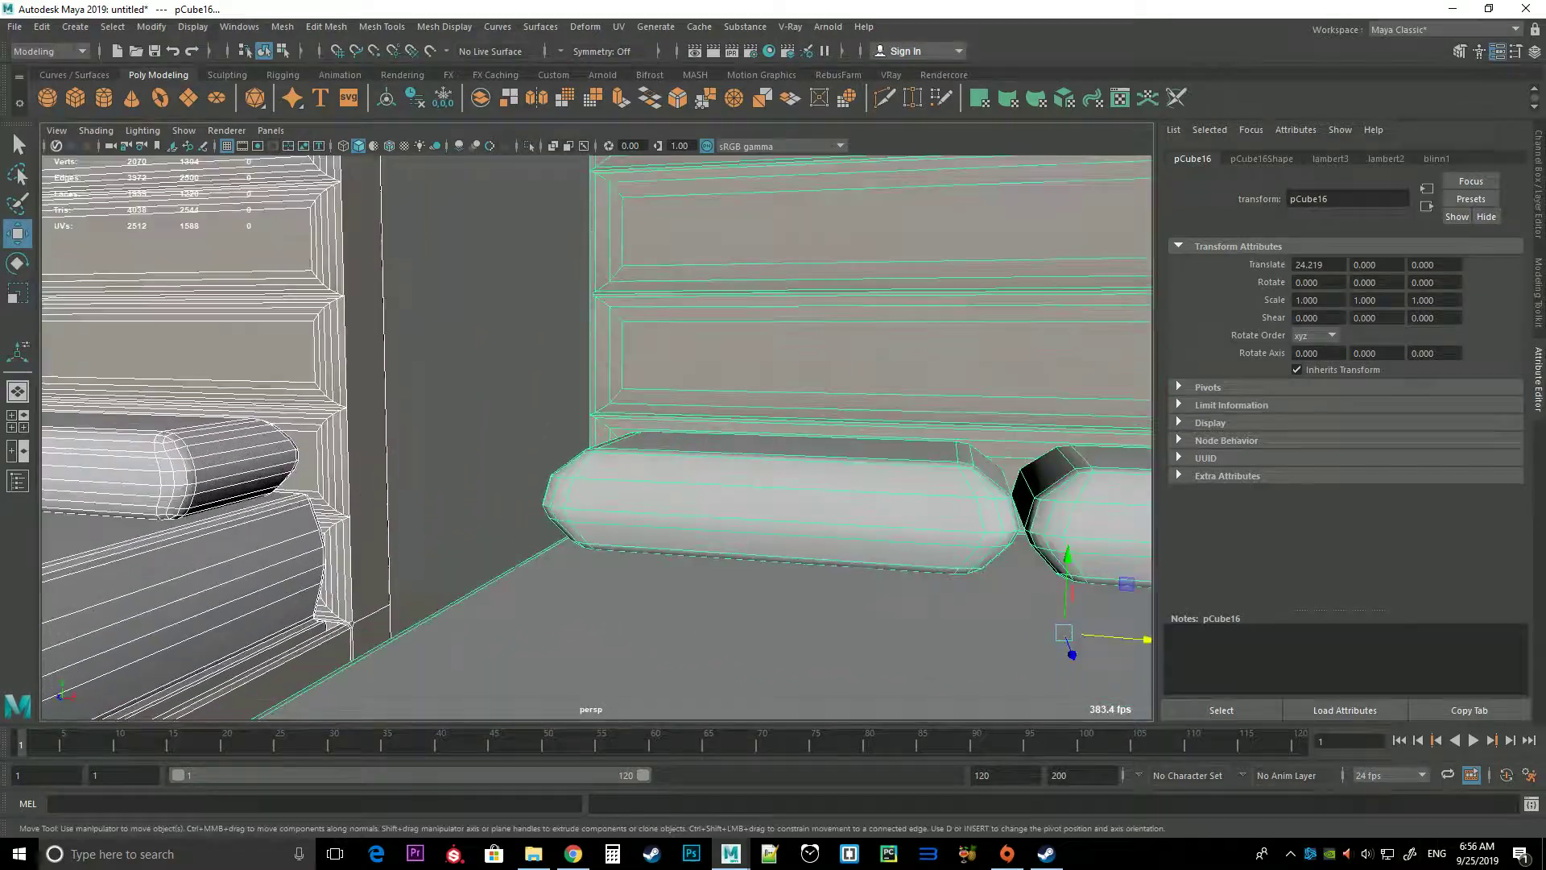
scroll(596, 439, down, 5)
alt+drag(596, 439, 693, 419)
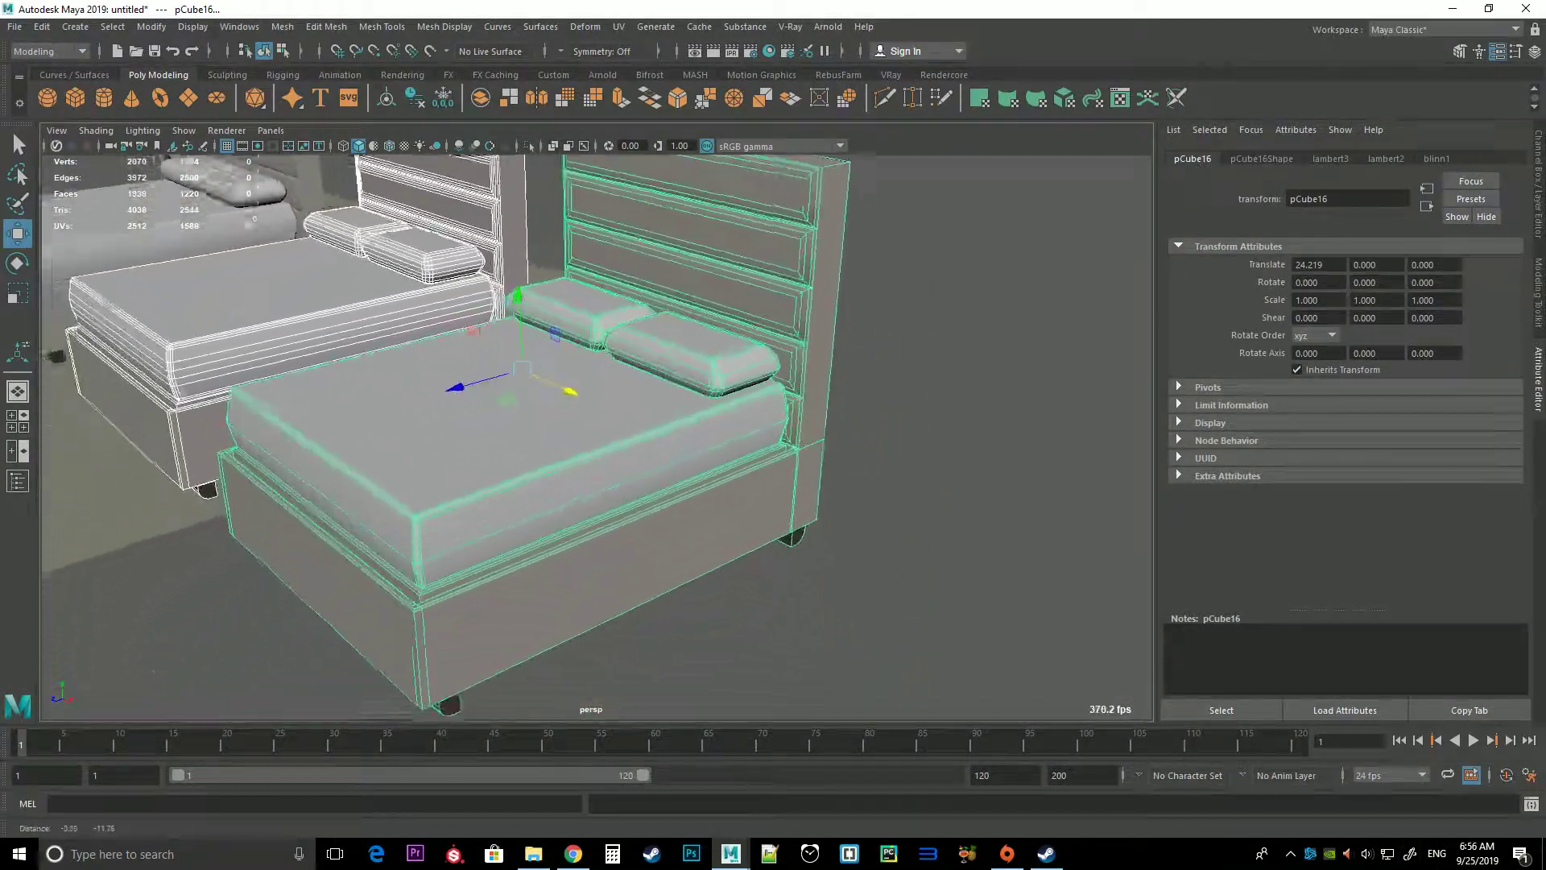
scroll(596, 439, down, 3)
alt+drag(596, 439, 692, 403)
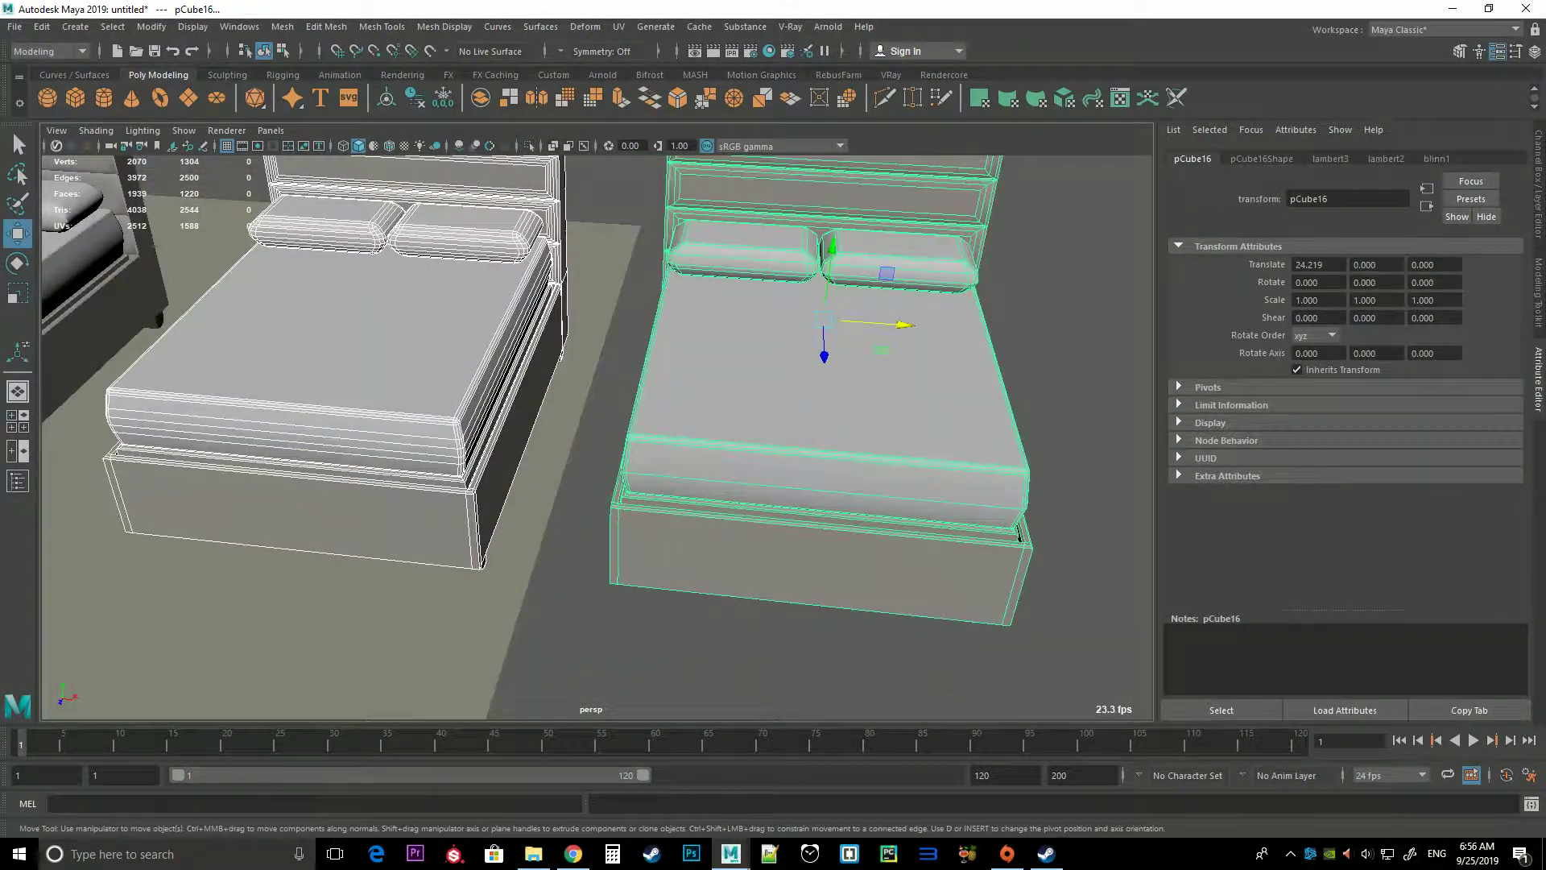
Duplicate the right bed as pCube17 and move the copy right to Translate X 52.219
key(ctrl+z)
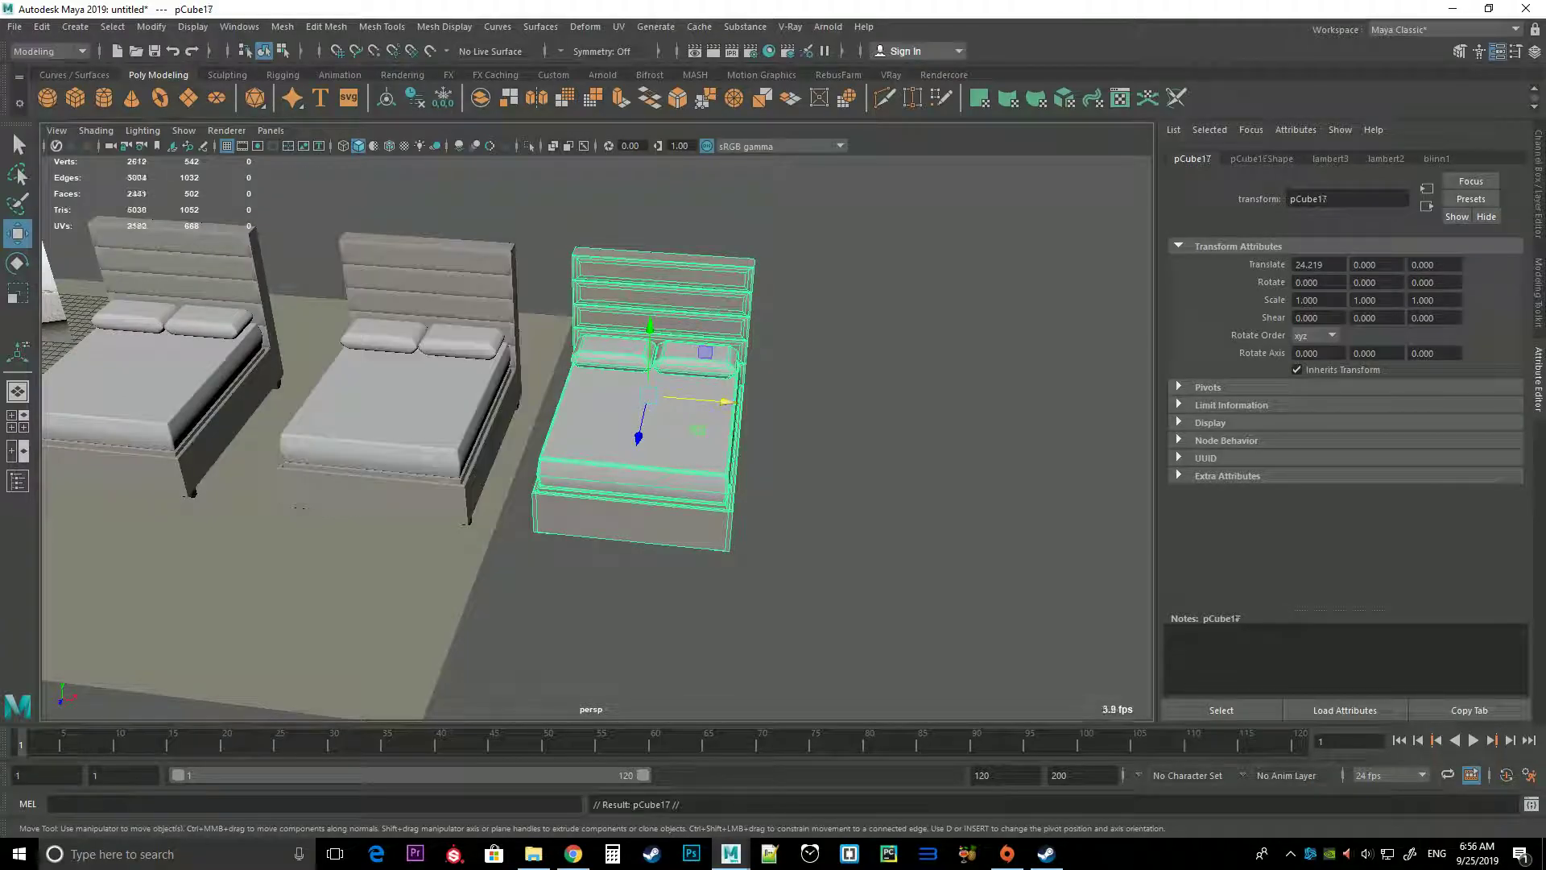
key(shift+d)
drag(905, 414, 1035, 414)
scroll(1077, 411, up, 3)
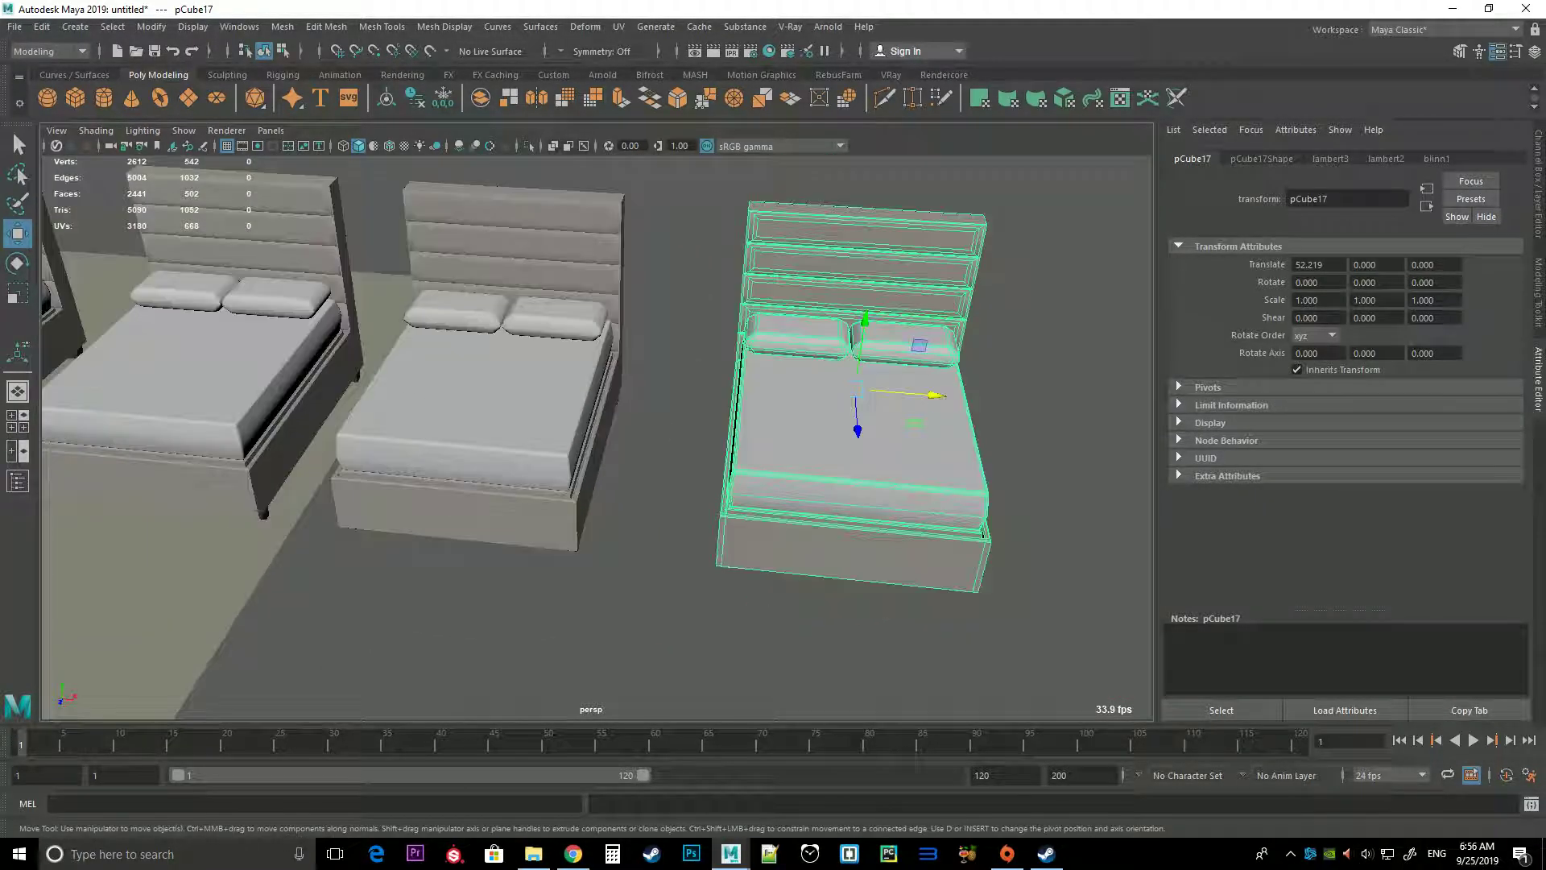
key(f)
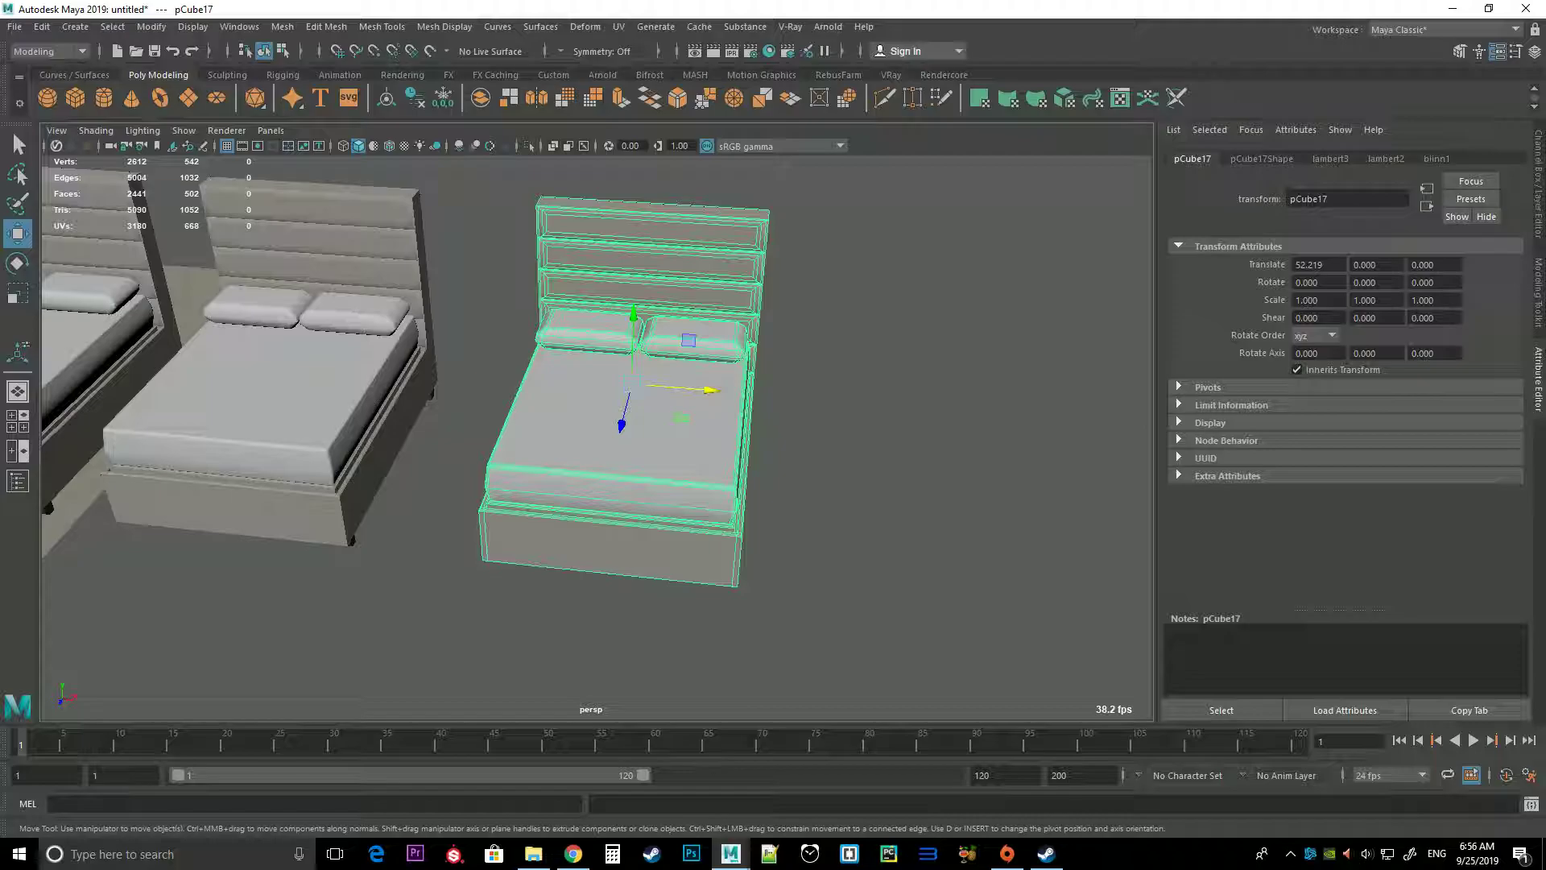
Apply Mesh > Reduce at 50% to the new bed and inspect the result
shift+right_drag(566, 391, 564, 719)
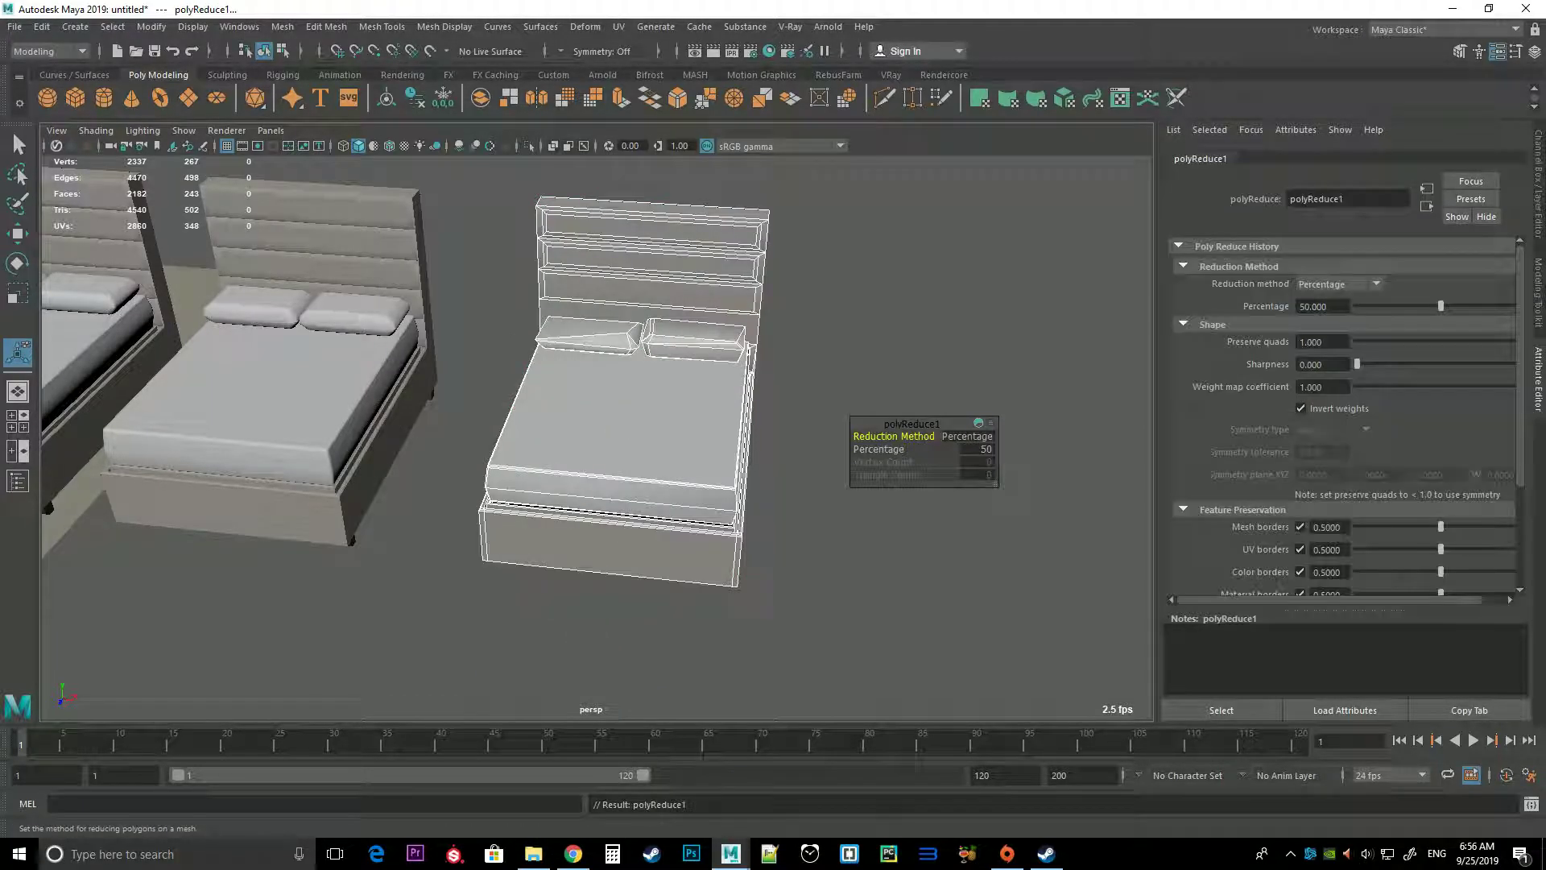
key(t)
scroll(564, 435, up, 5)
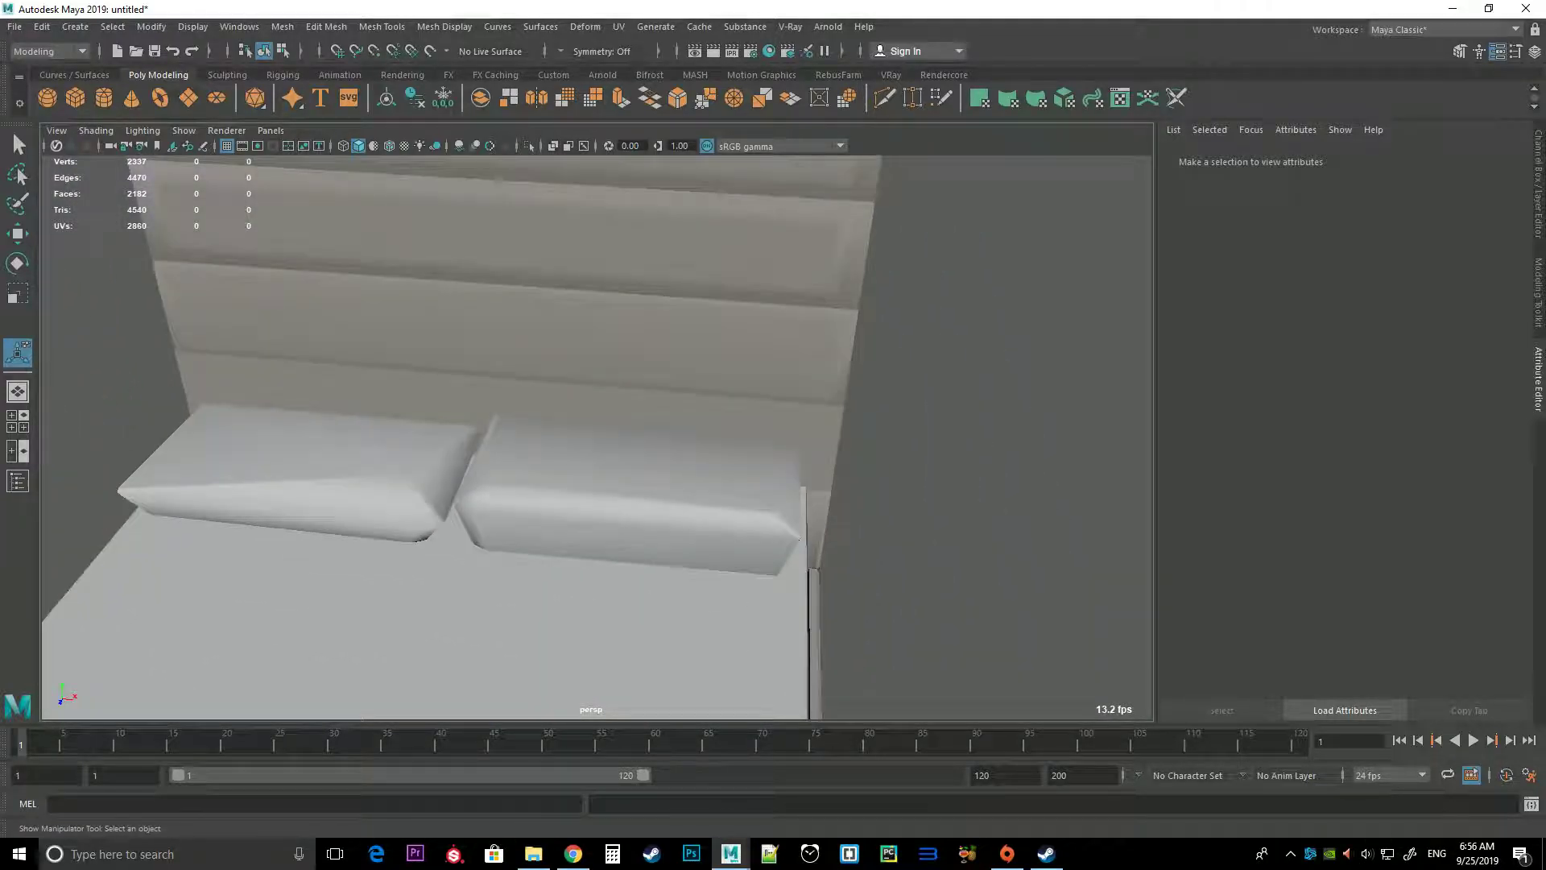
scroll(596, 435, down, 3)
mouse_move(596, 435)
alt+mouse_down()
mouse_move(660, 419)
mouse_move(516, 419)
mouse_move(612, 435)
mouse_move(564, 402)
alt+mouse_up()
click(564, 451)
scroll(596, 435, down, 3)
click(967, 564)
scroll(596, 435, up, 4)
In edge mode, delete three ledge edge loops along the new bed's mattress base
click(640, 331)
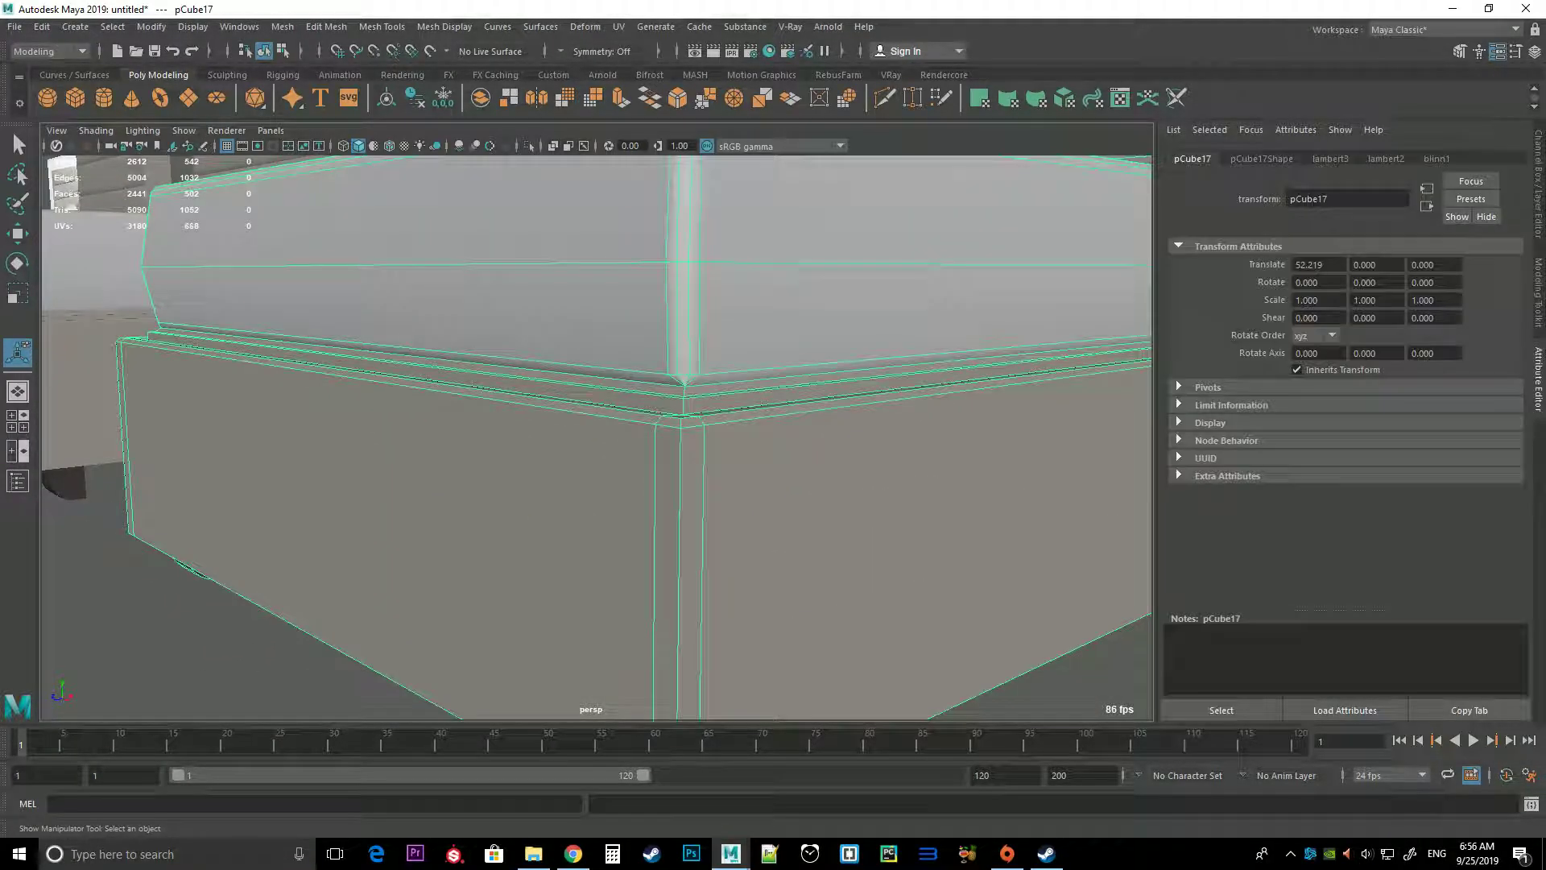
right_click(640, 330)
right_drag(640, 330, 640, 287)
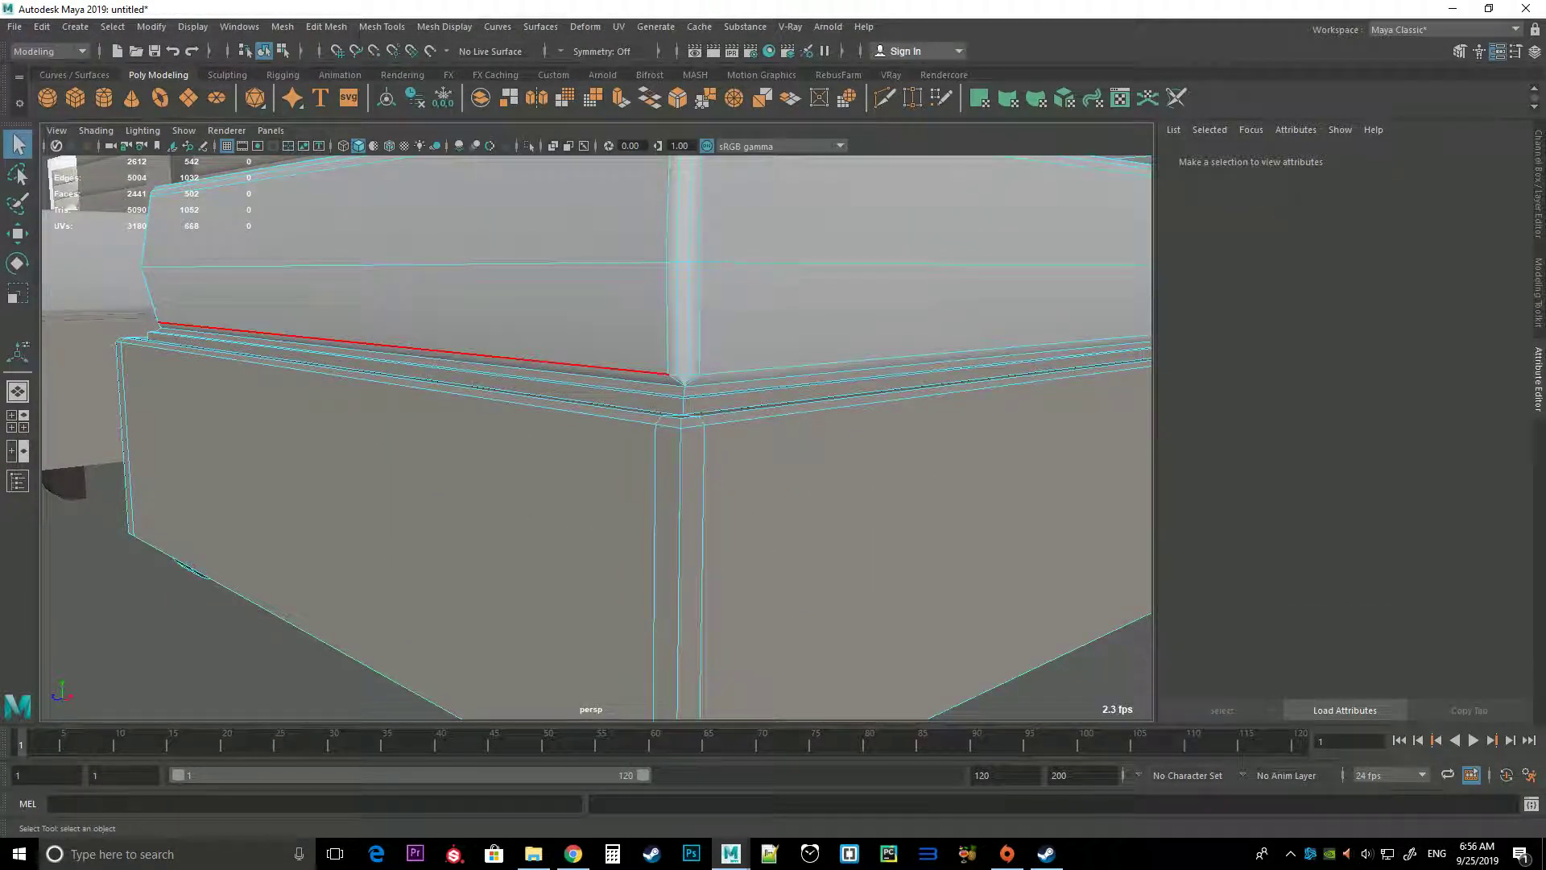
click(419, 348)
key(Delete)
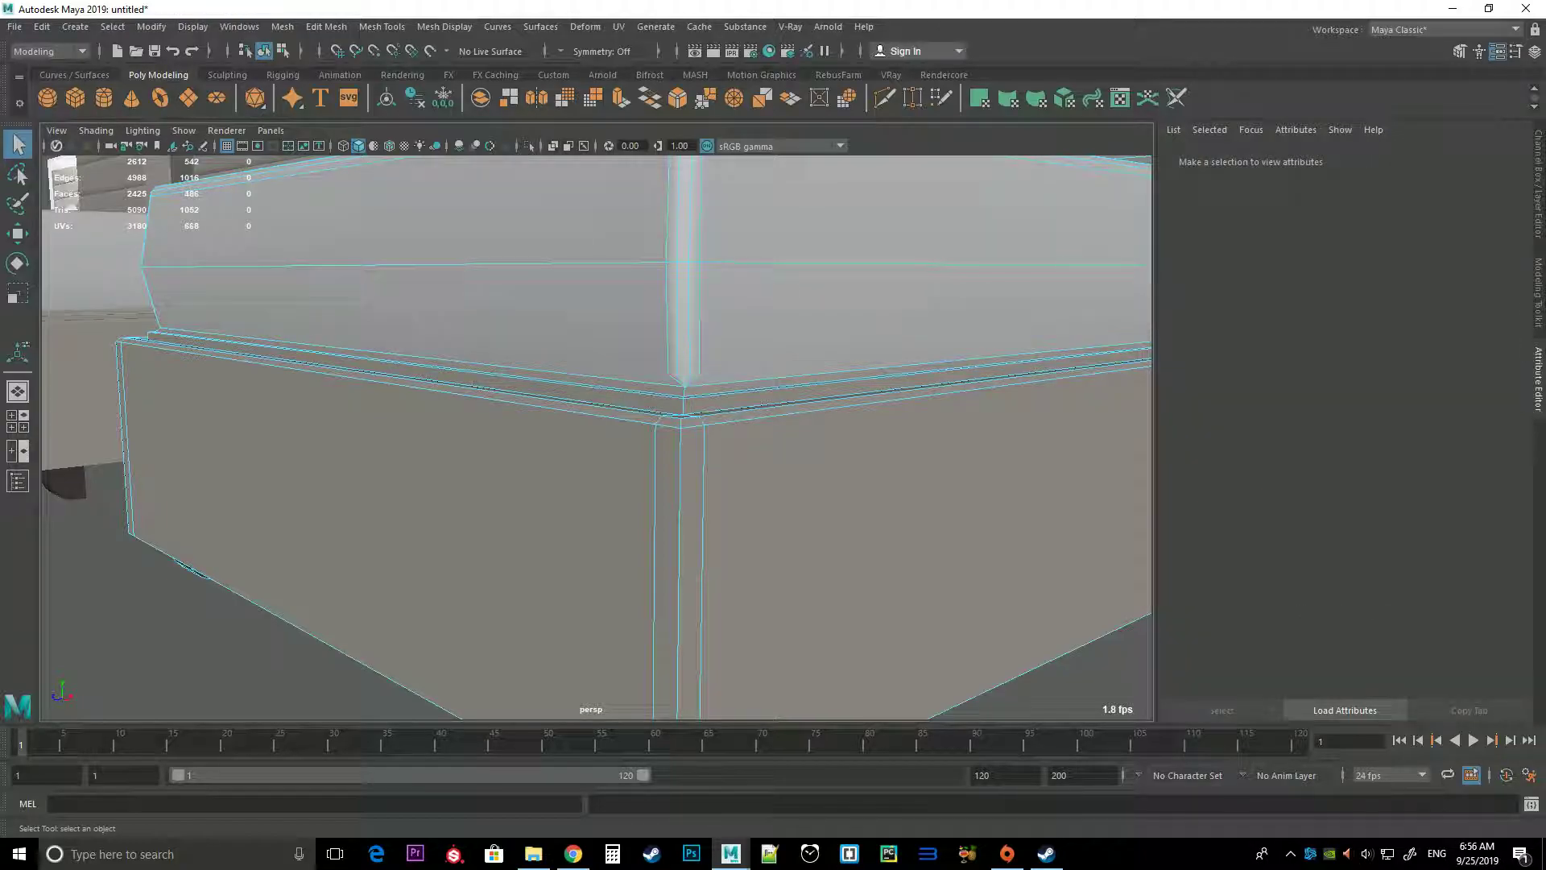
click(419, 364)
key(Delete)
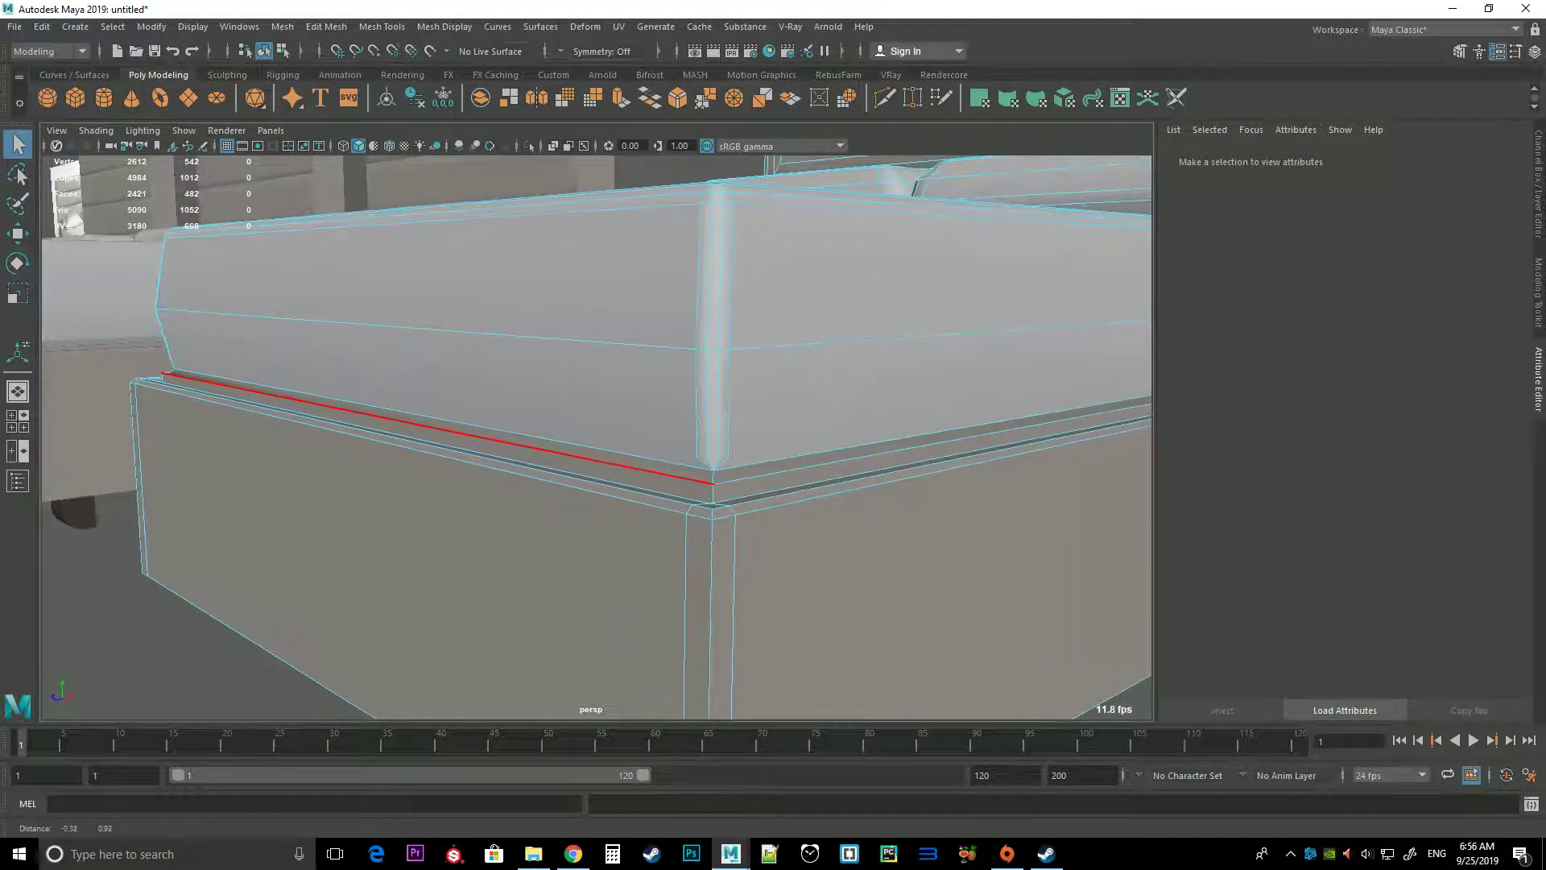
alt+drag(419, 417, 386, 415)
click(418, 414)
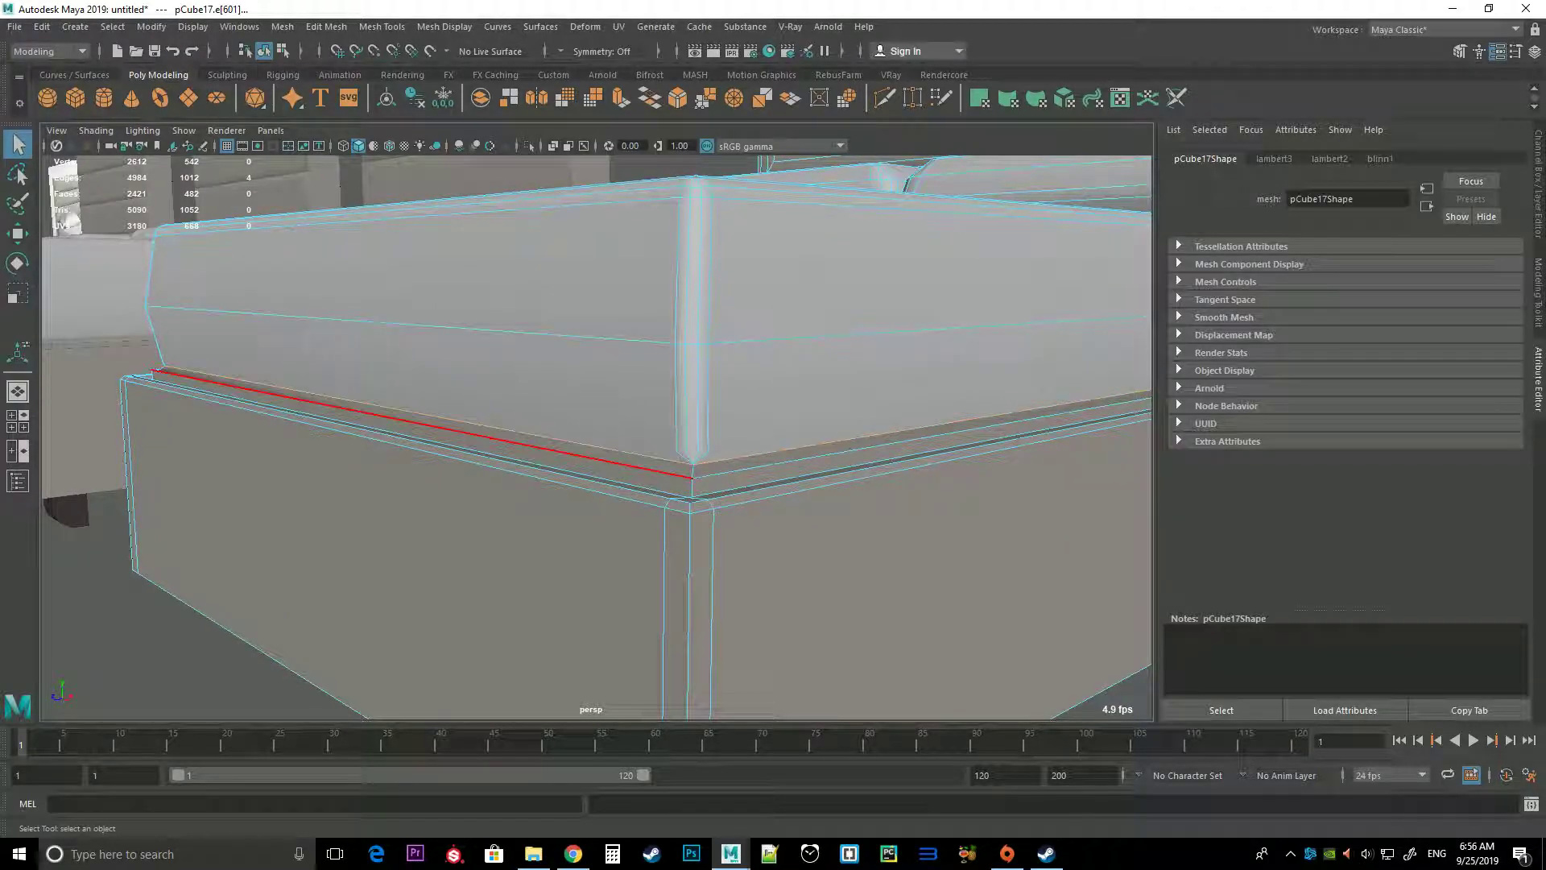
key(Delete)
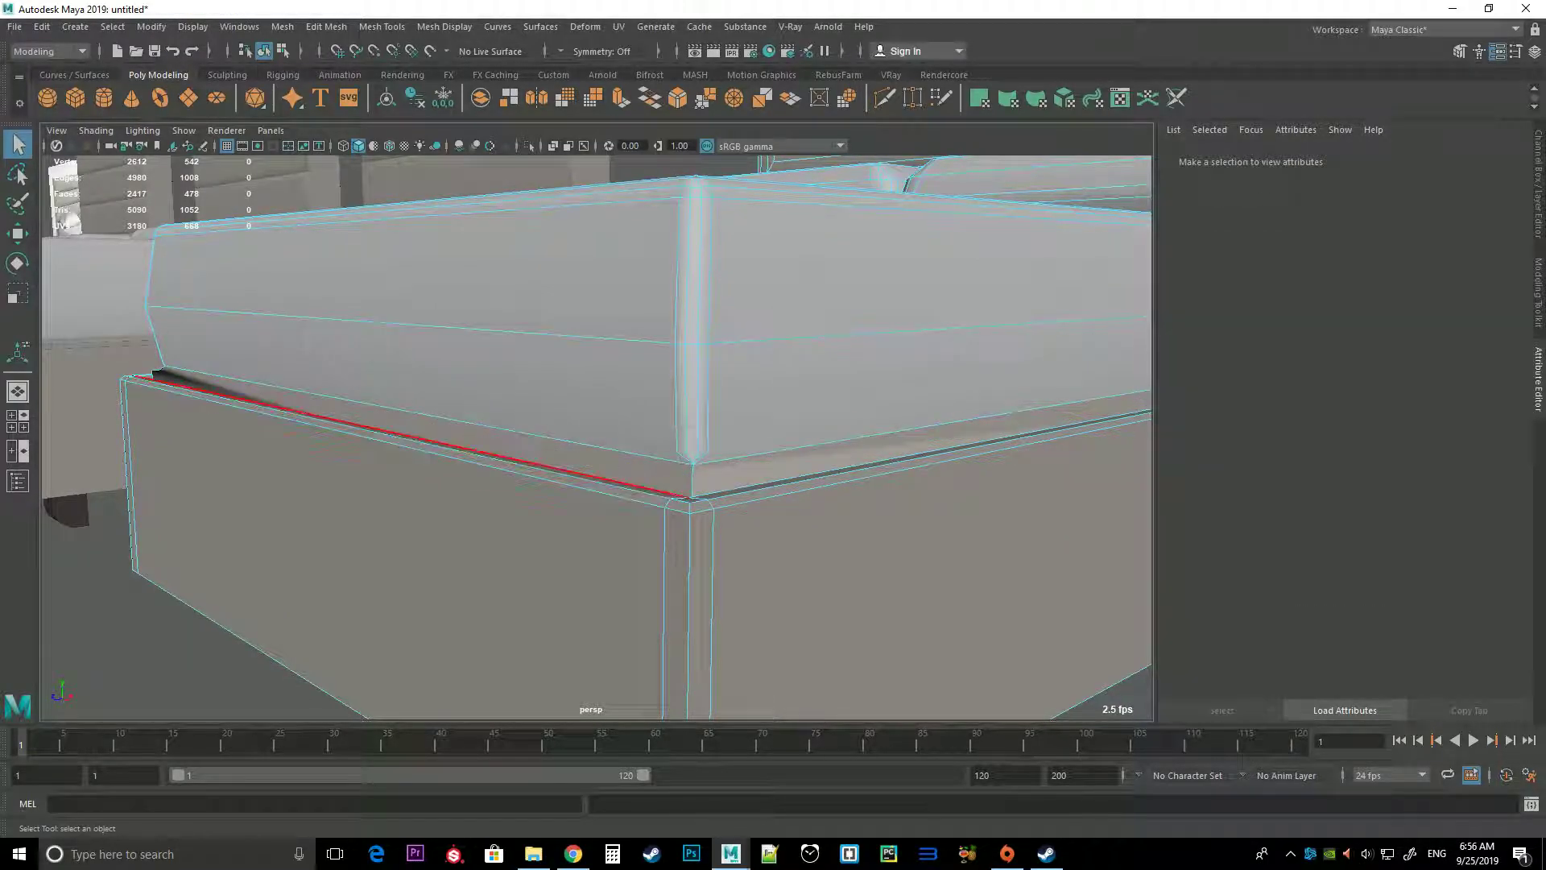
mouse_move(483, 435)
alt+right_down()
mouse_move(363, 435)
mouse_move(600, 713)
mouse_move(564, 289)
alt+right_up()
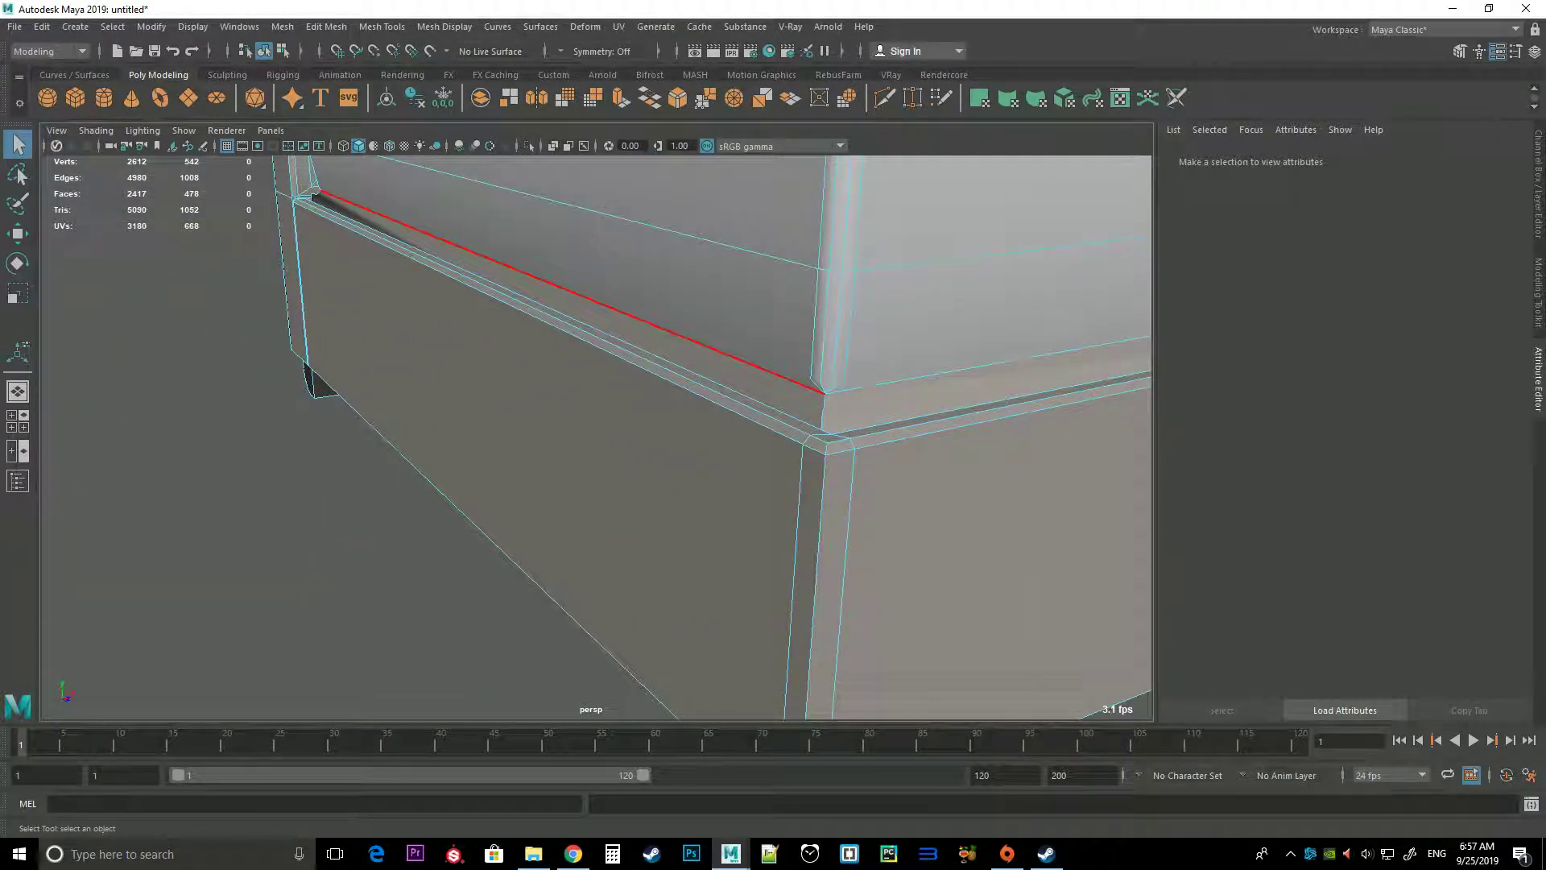
Zoom in on the bed-base corner and undo the last two edge-loop deletions
mouse_move(733, 387)
right_down()
mouse_move(665, 367)
mouse_move(532, 423)
right_up()
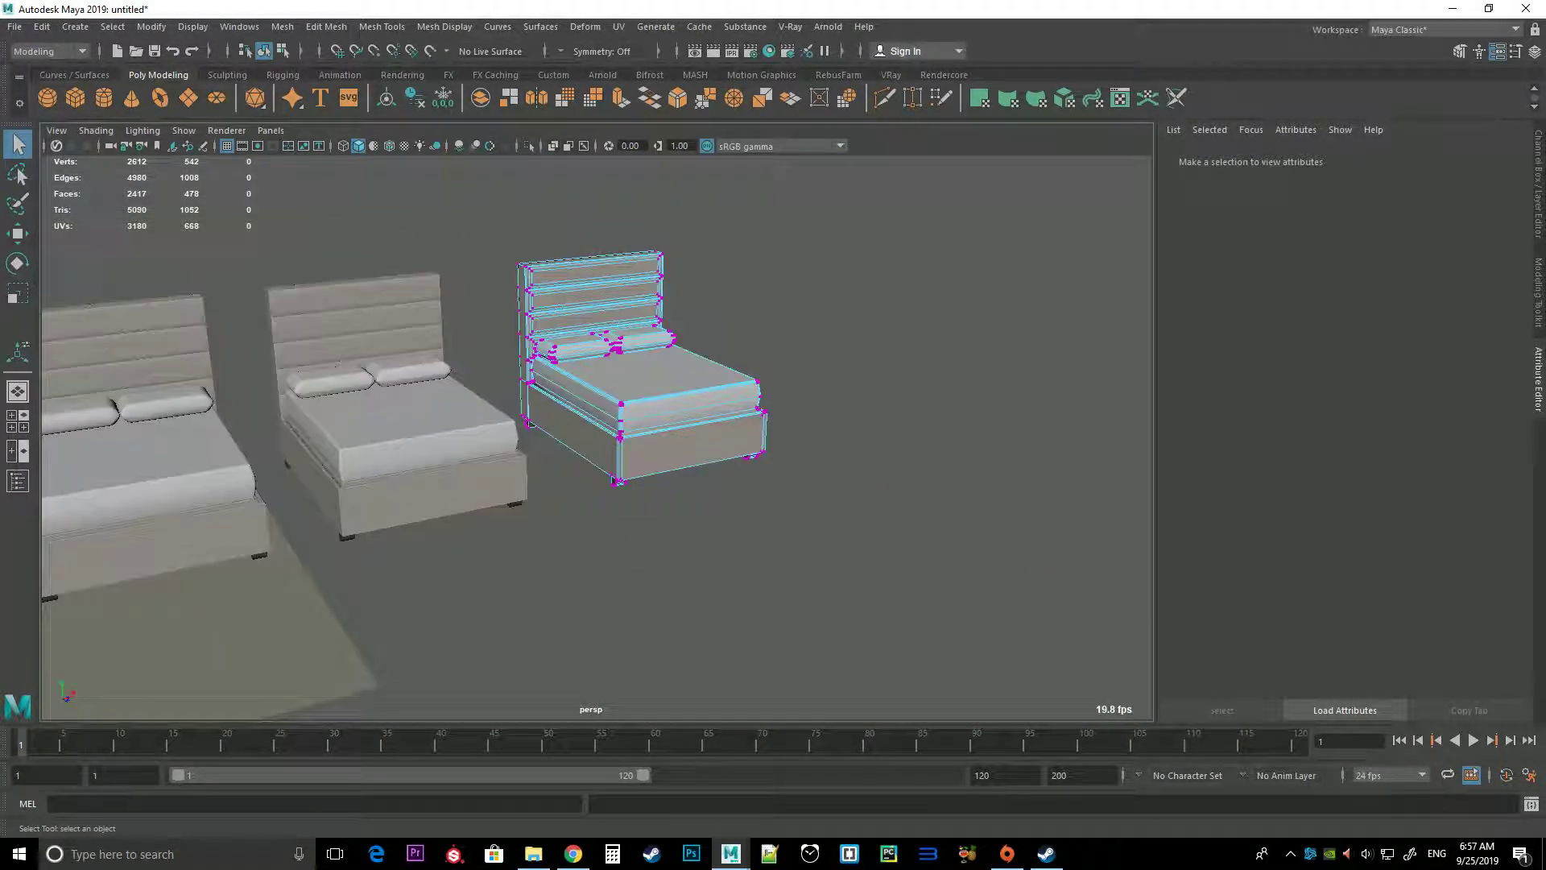
alt+drag(531, 422, 612, 402)
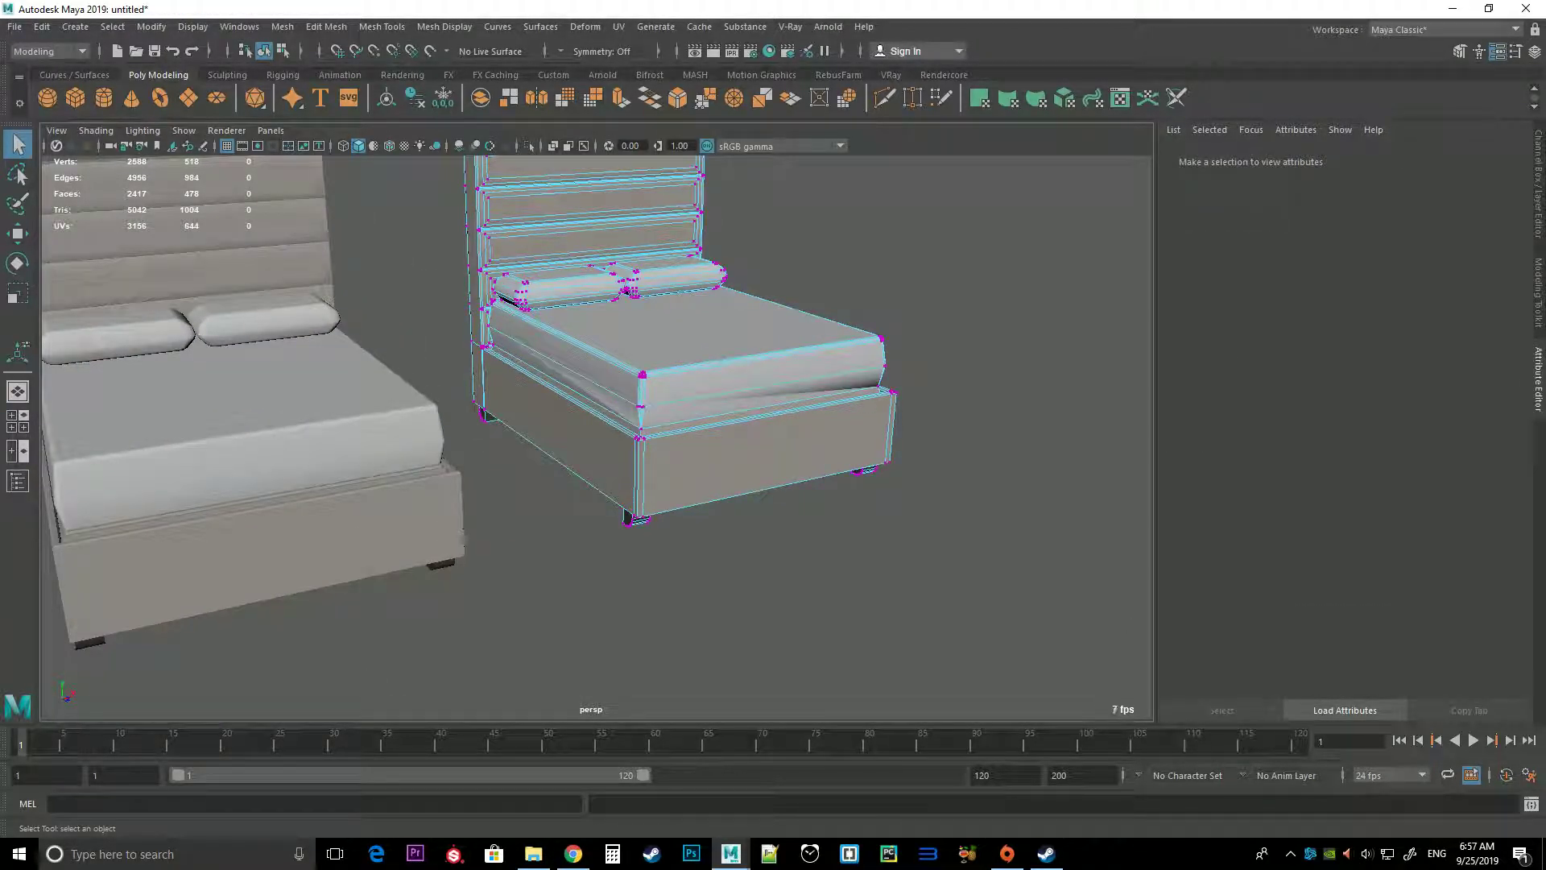
alt+right_drag(612, 403, 686, 420)
alt+drag(686, 420, 644, 403)
alt+right_drag(645, 403, 725, 451)
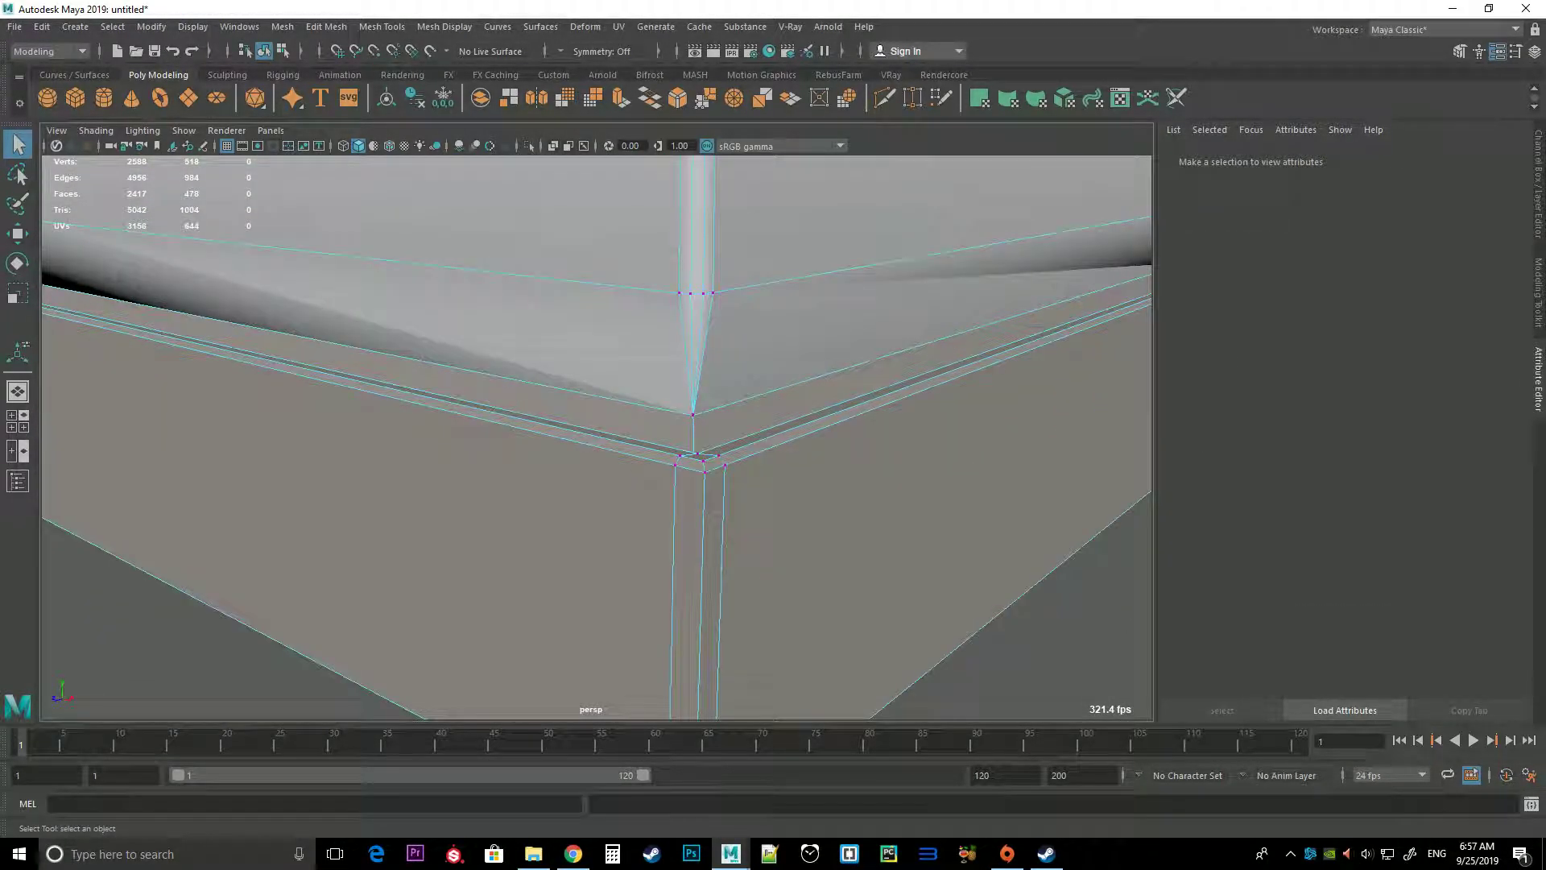
key(ctrl+z)
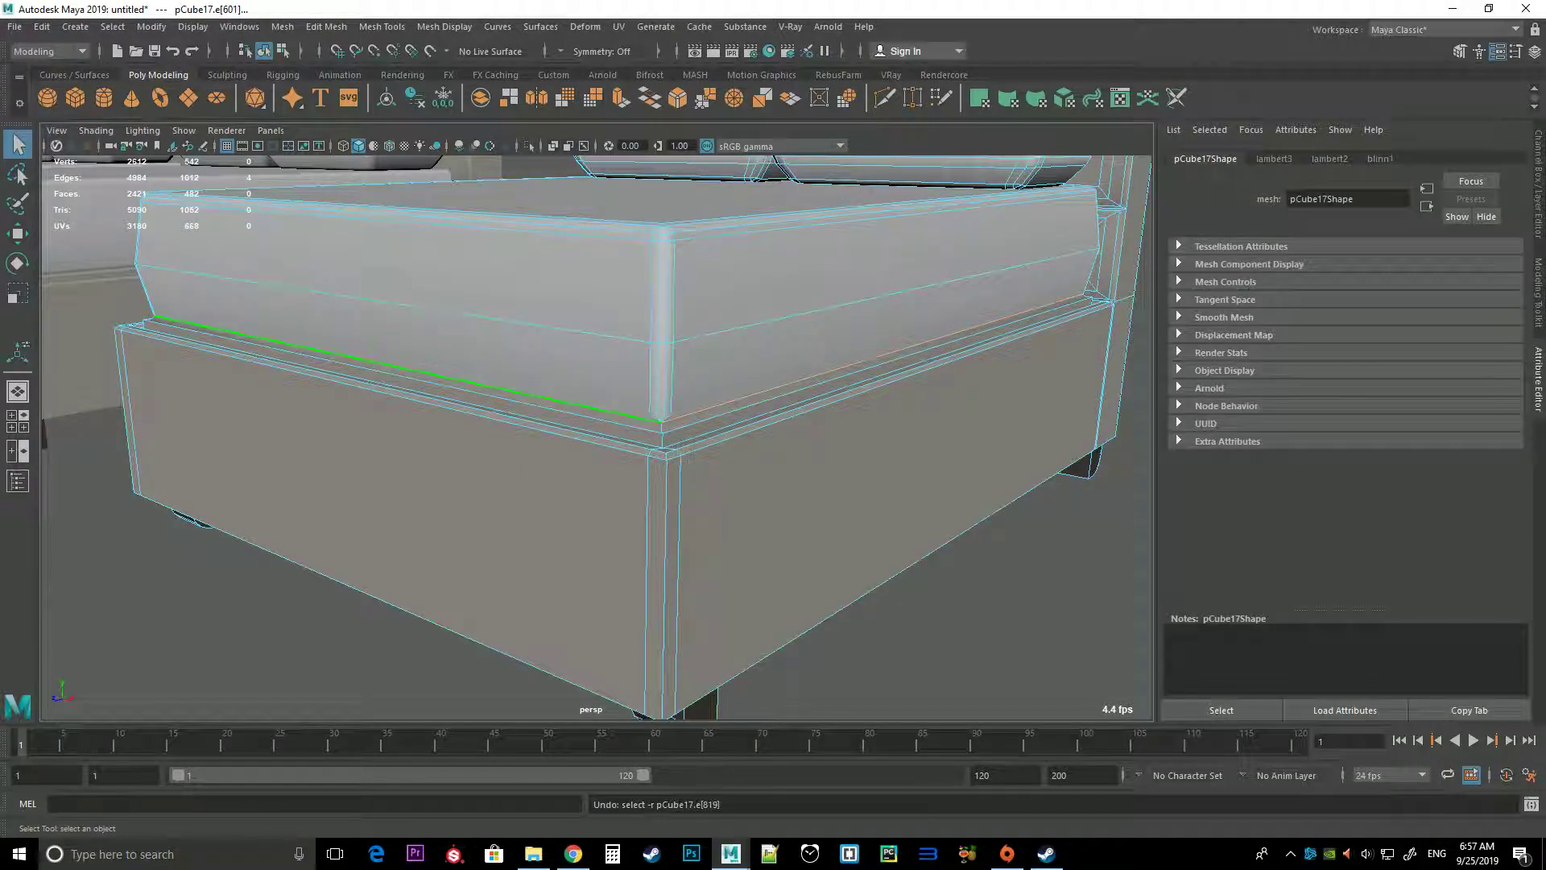
key(ctrl+z)
key(ctrl+z)
key(ctrl+z)
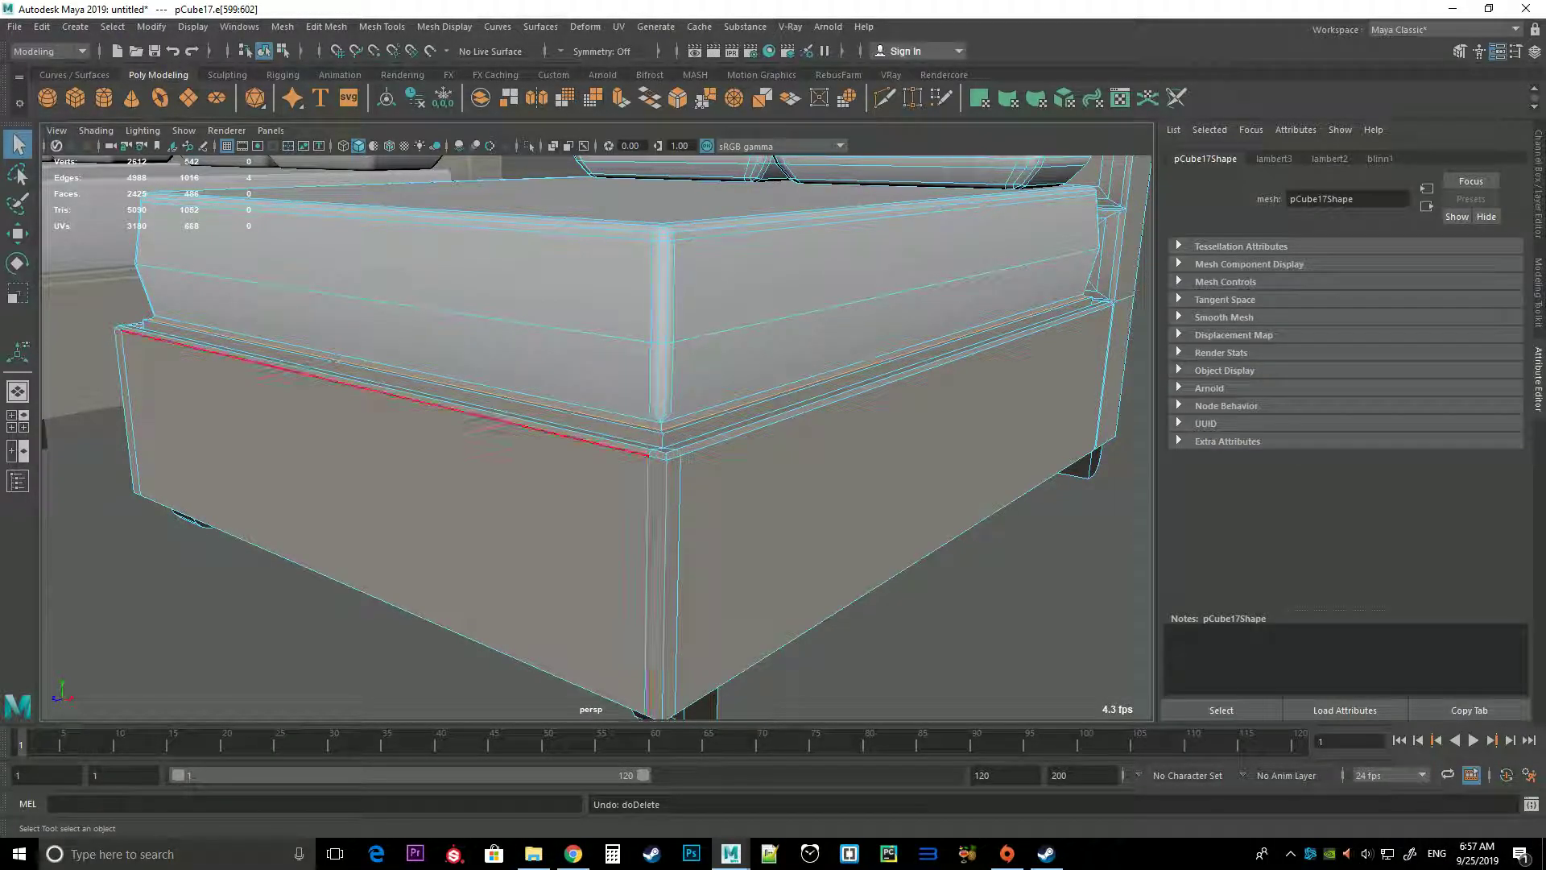
Delete the edge loop running along the mattress side of pCube17
alt+drag(649, 523, 648, 418)
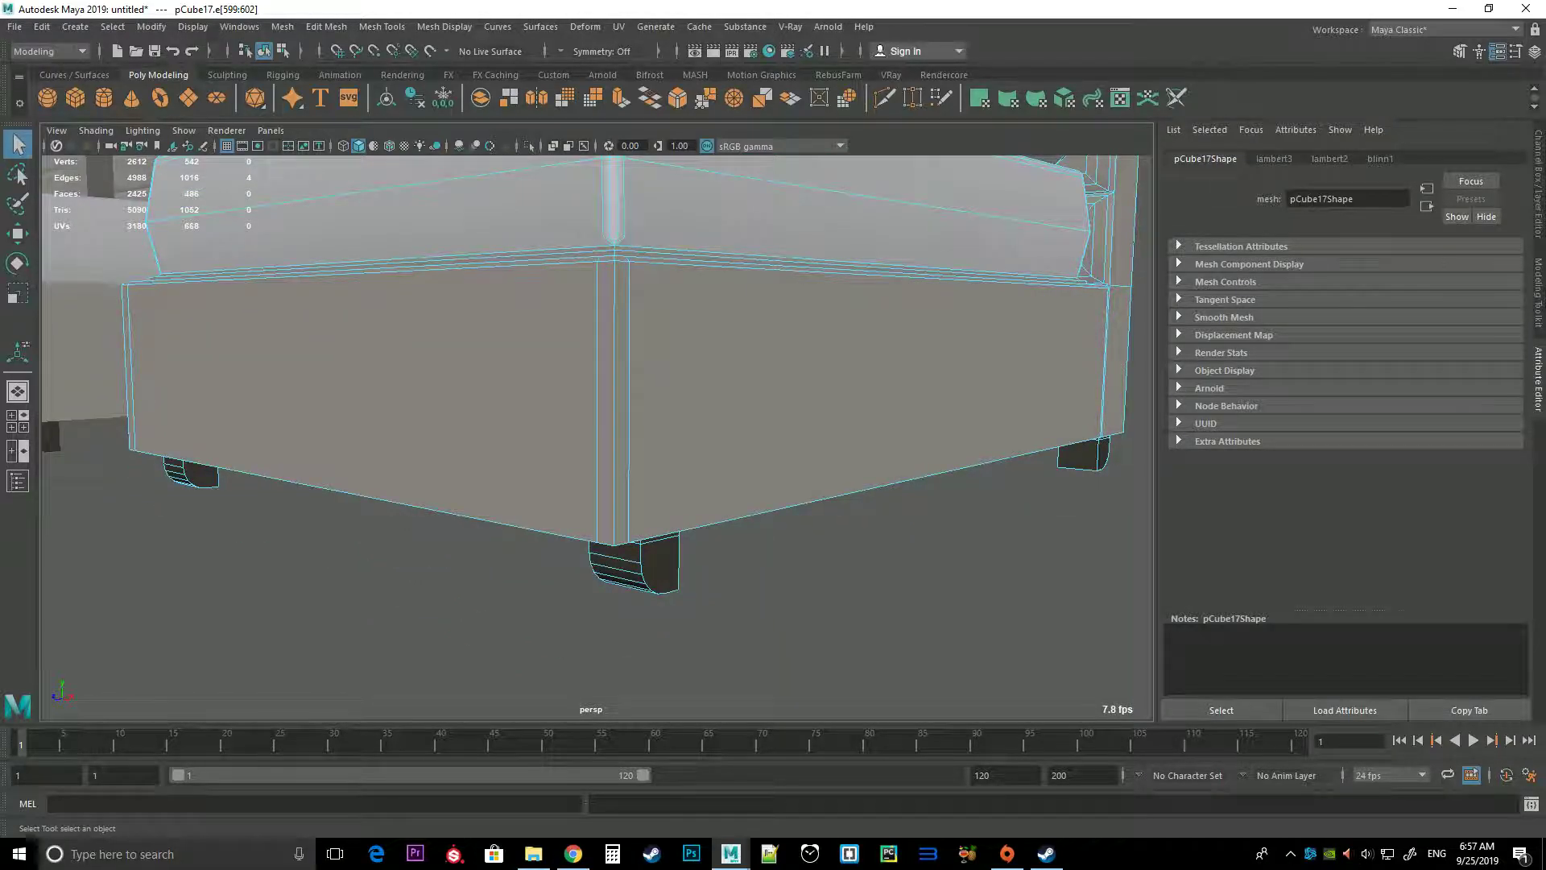
scroll(649, 483, up, 5)
double_click(338, 328)
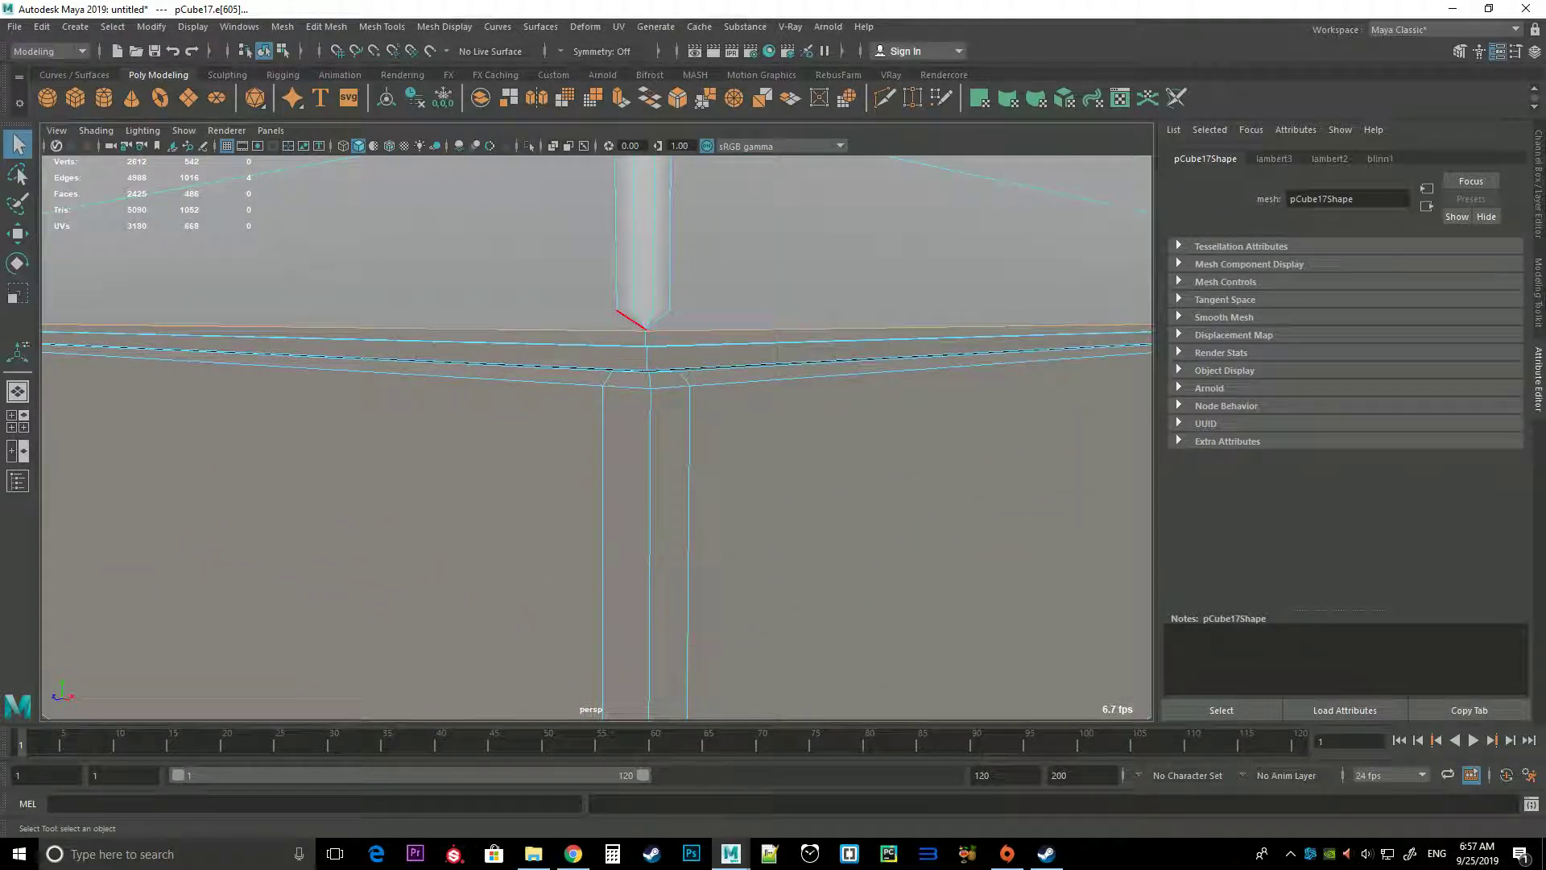
scroll(596, 435, down, 5)
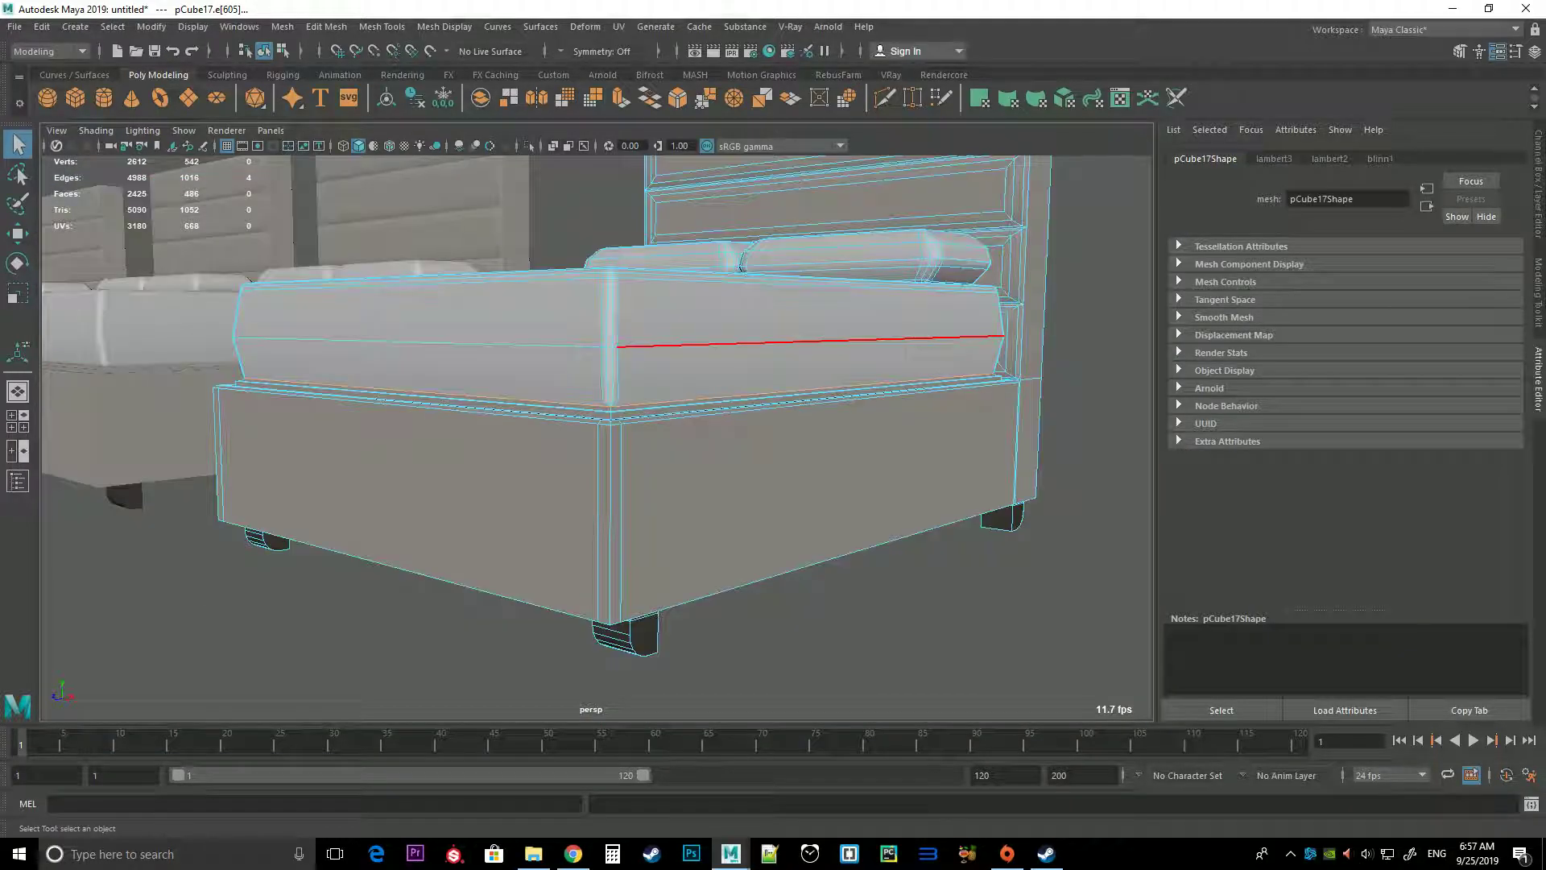
double_click(673, 347)
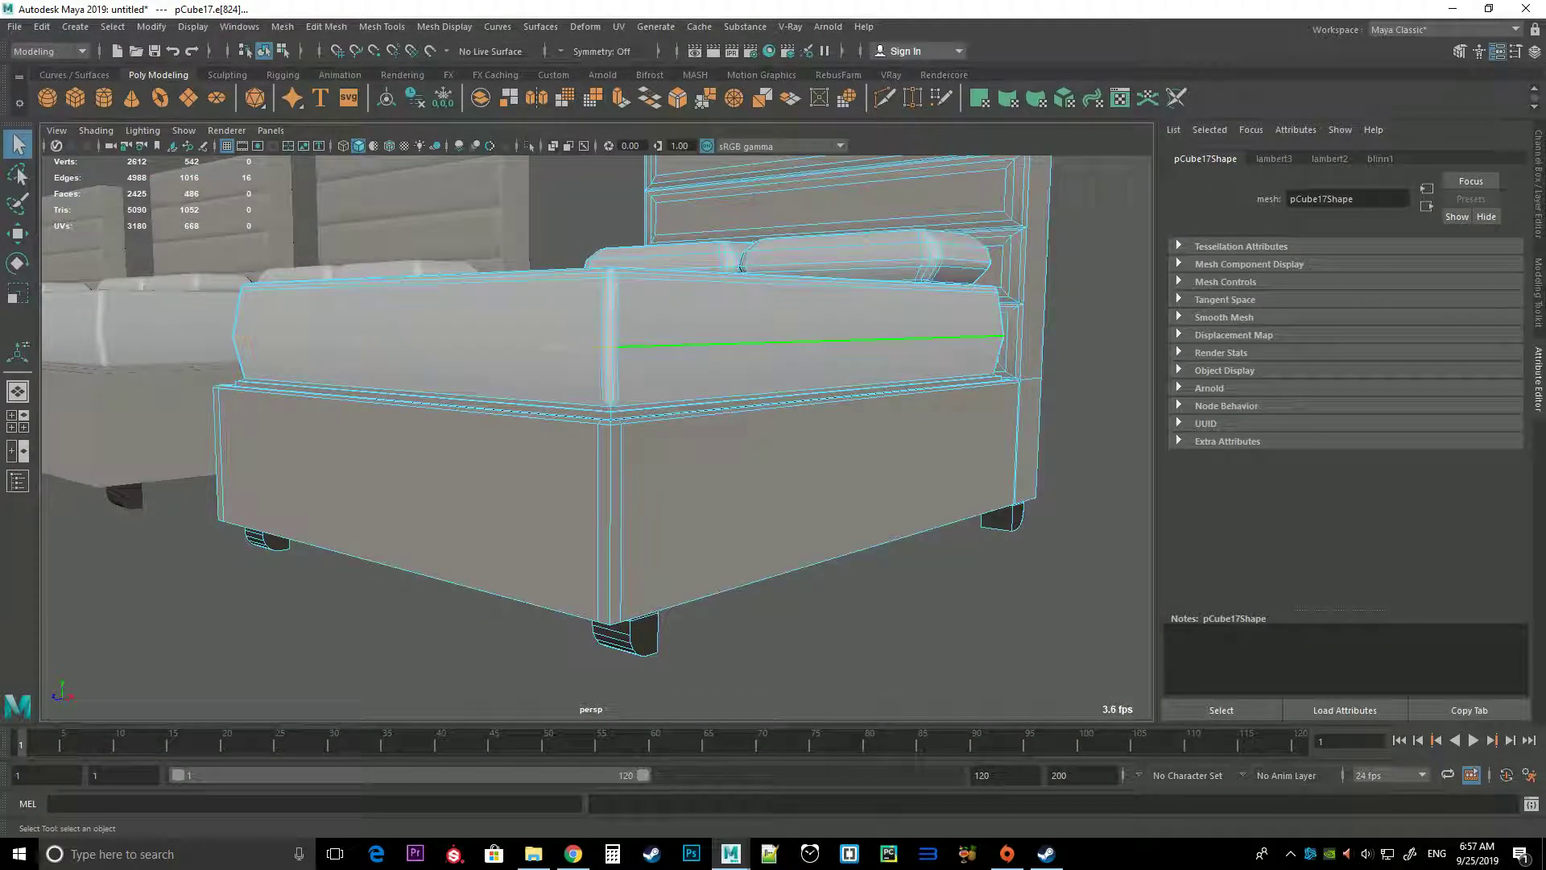
key(Delete)
alt+drag(805, 391, 644, 419)
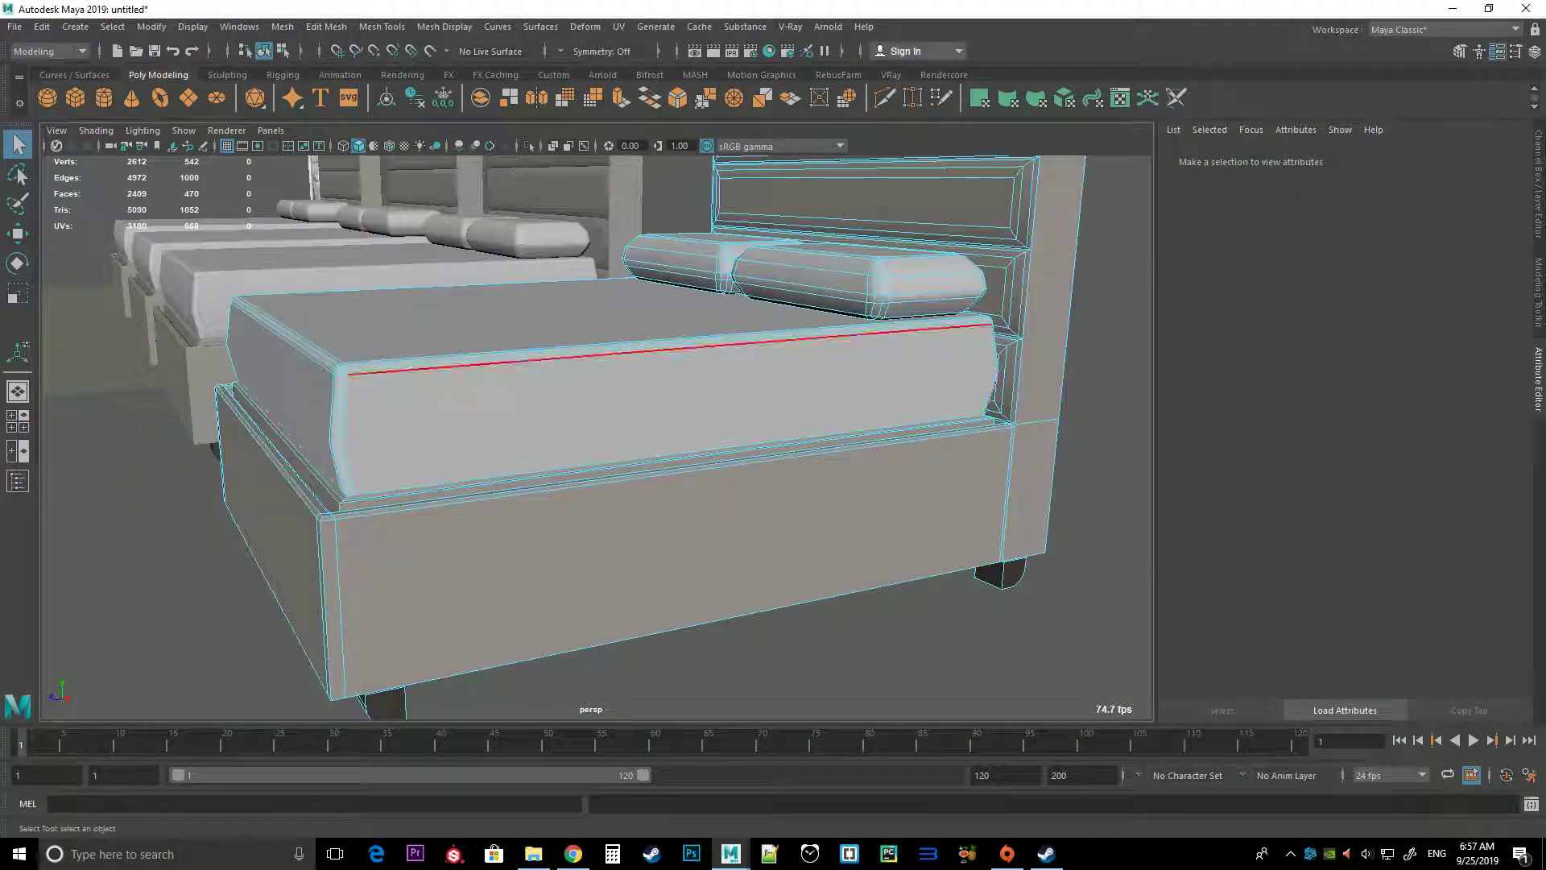
scroll(644, 418, up, 5)
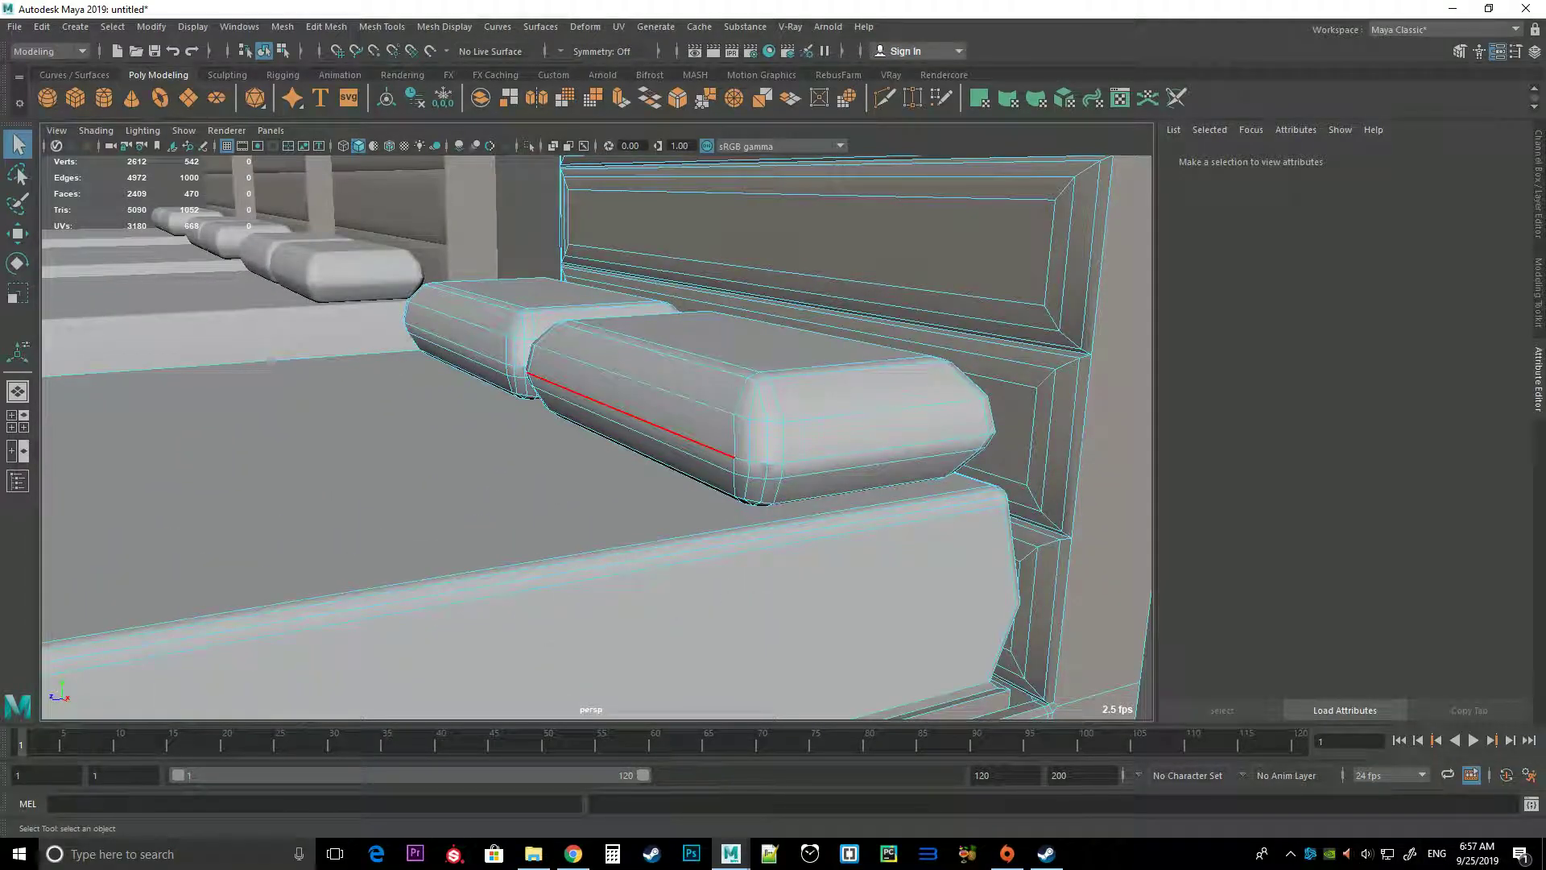
Delete four edge loops across the left and right pillows
click(633, 415)
key(Delete)
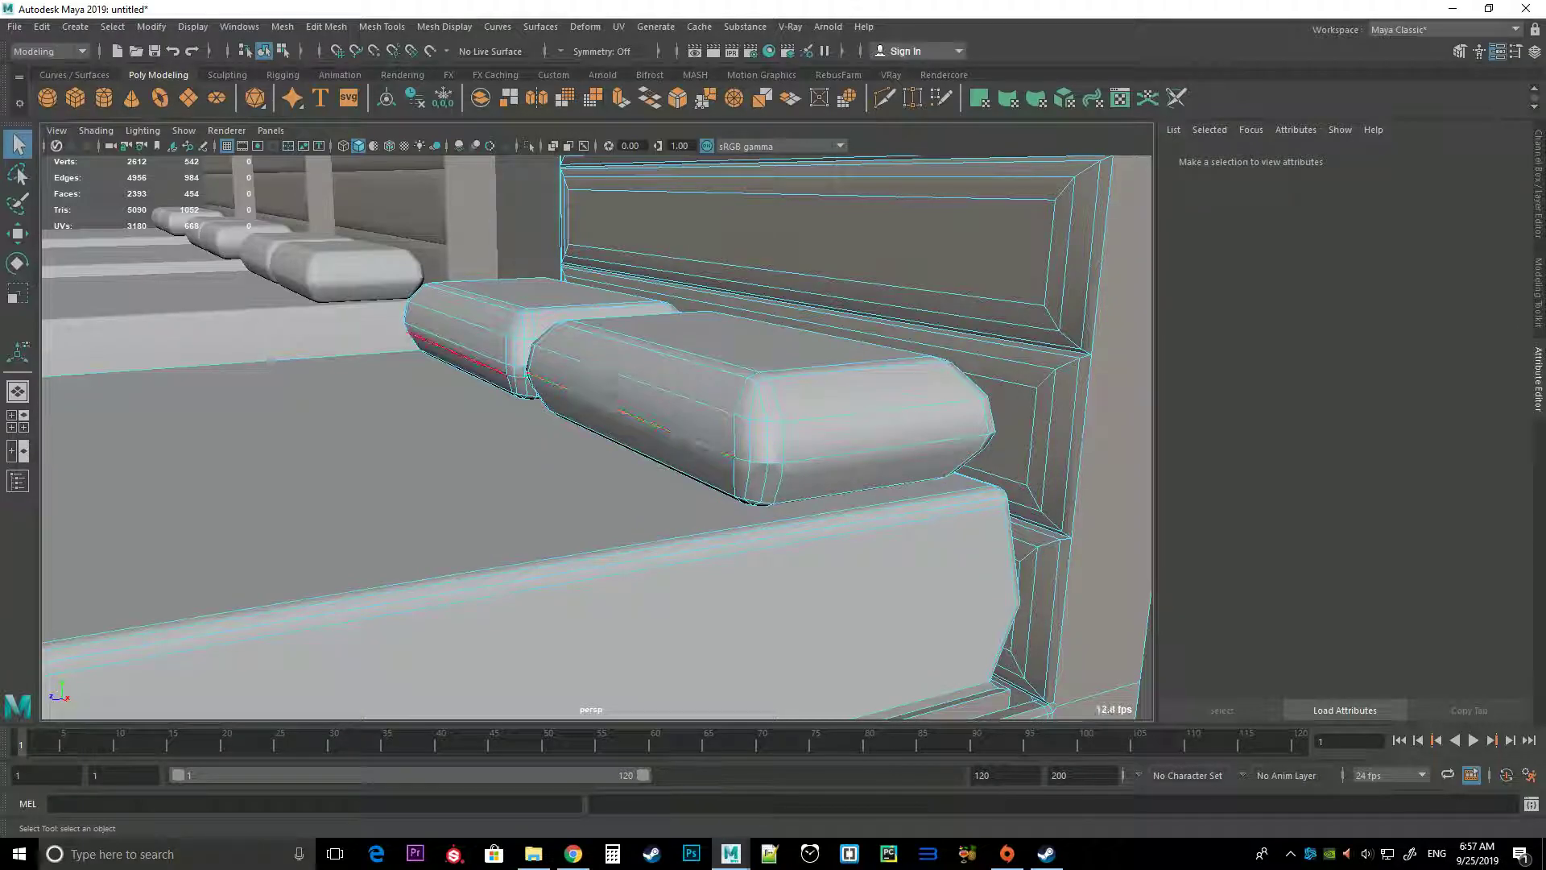
click(459, 355)
key(Delete)
scroll(460, 355, up, 3)
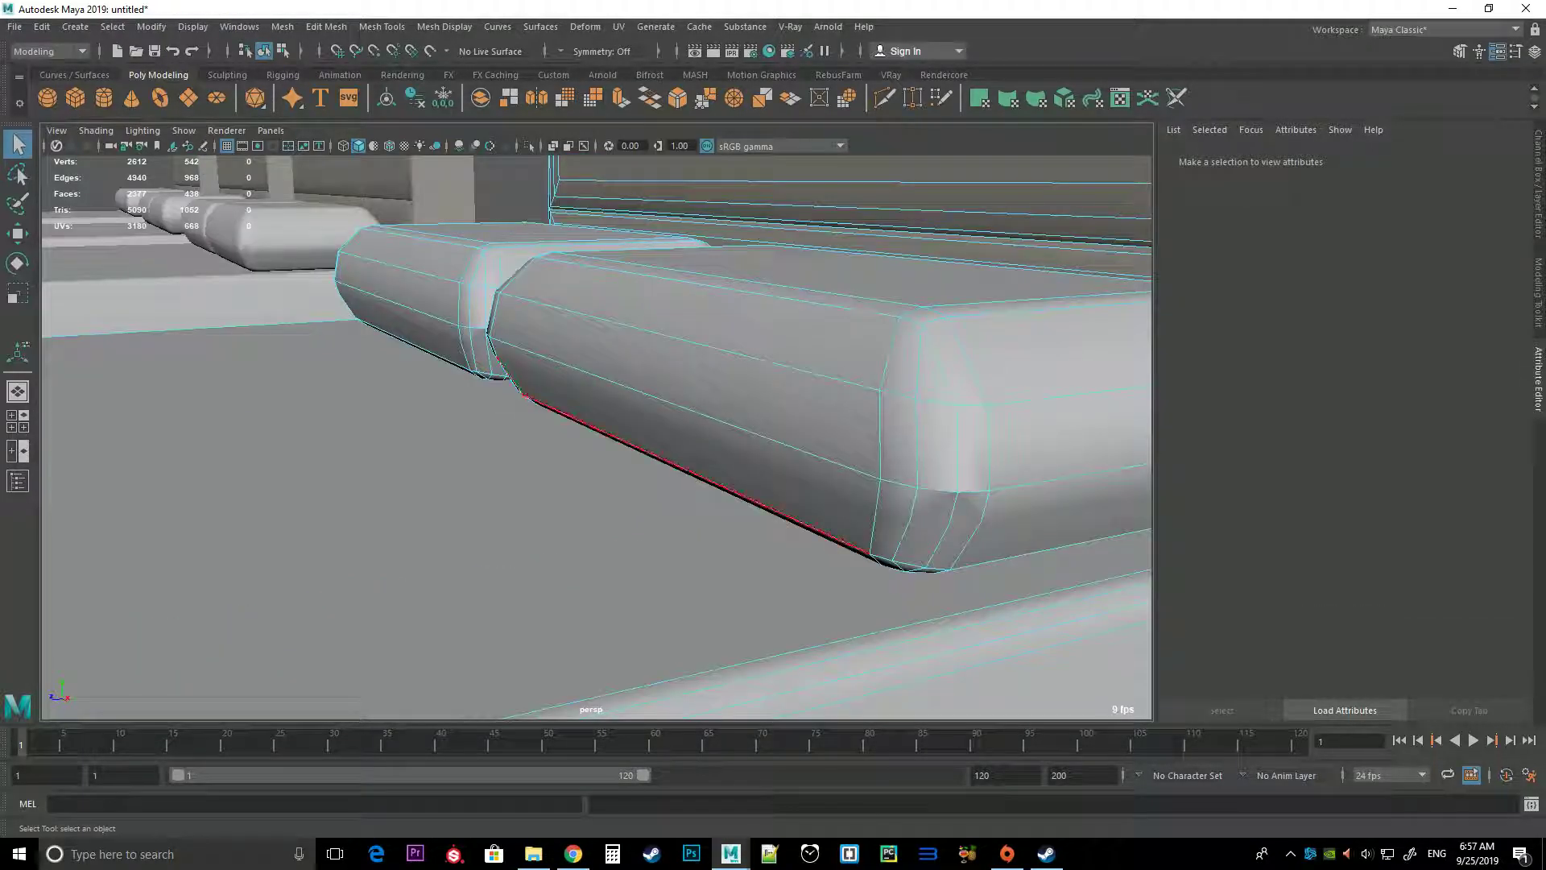
click(697, 474)
key(Delete)
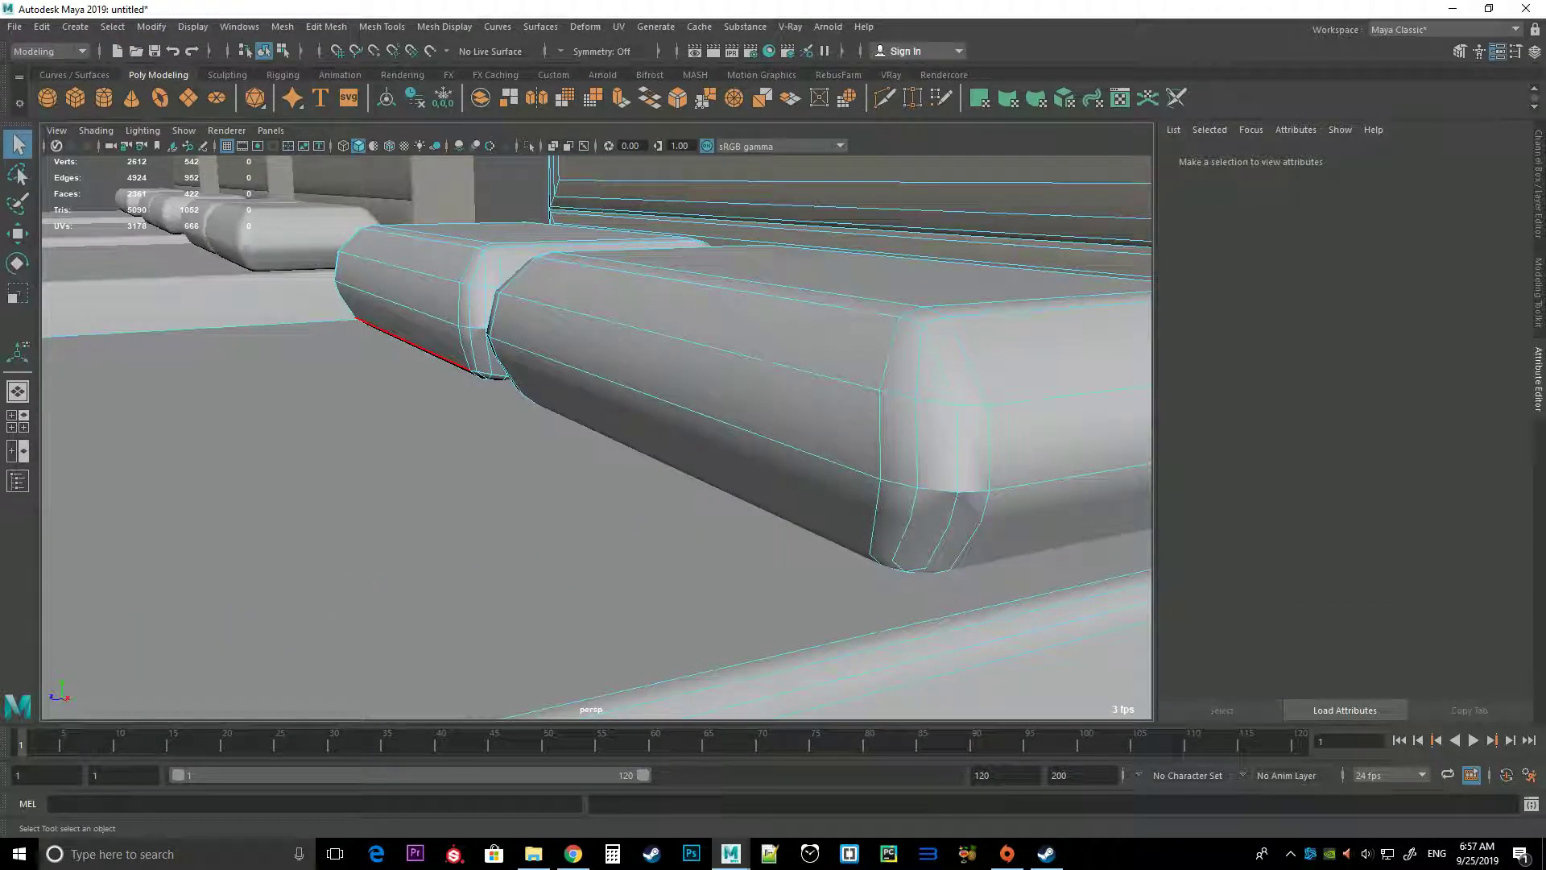
click(414, 345)
key(Delete)
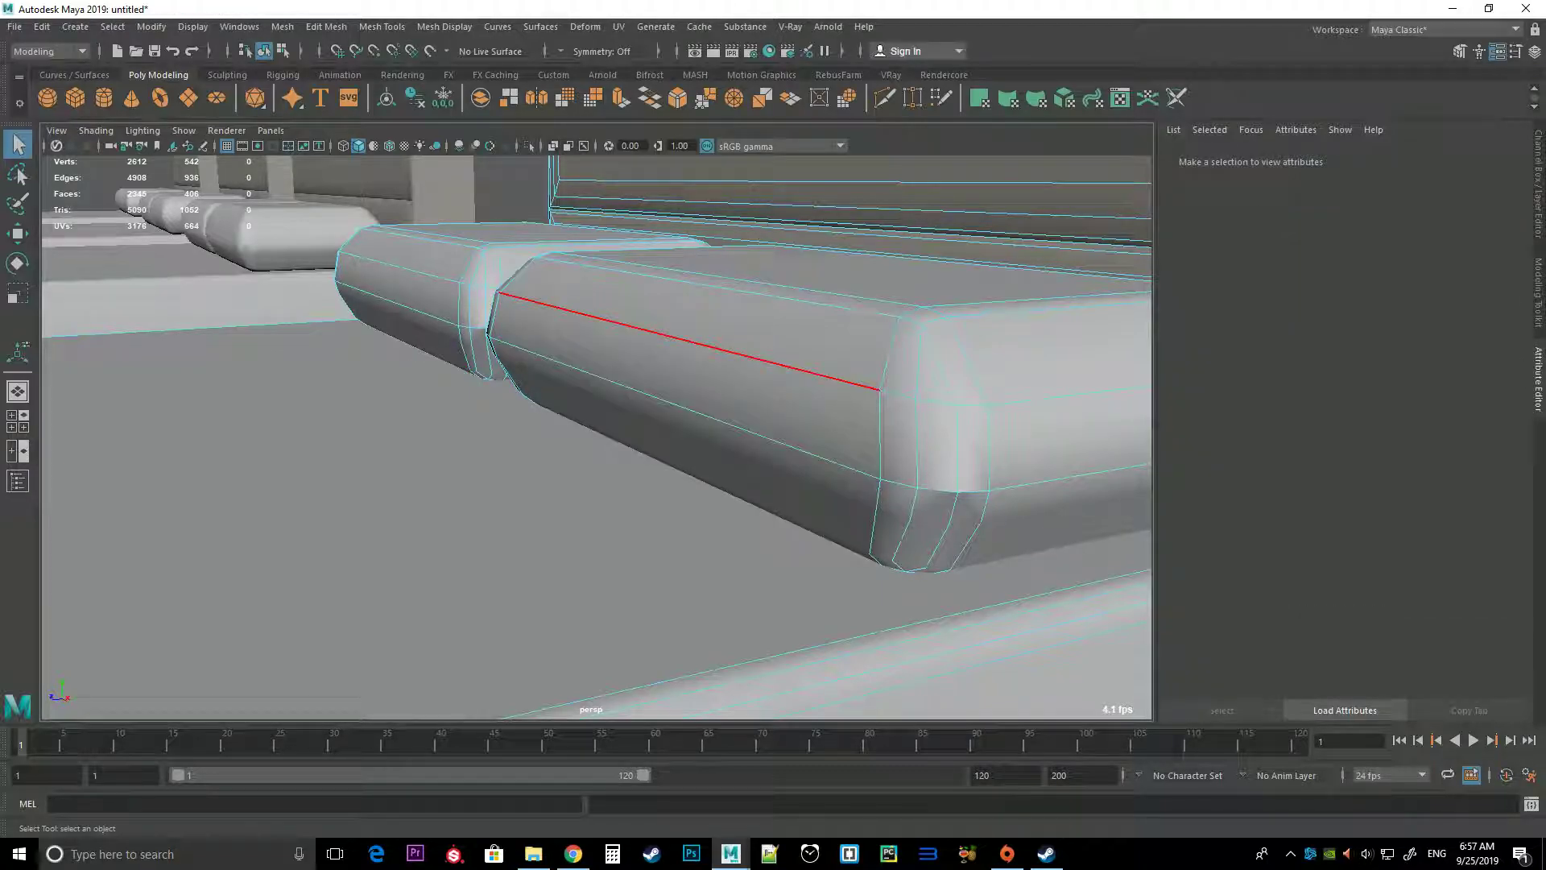
Try deleting the edge where the pillows meet, then undo it and clear the selection
alt+drag(685, 342, 838, 354)
click(772, 384)
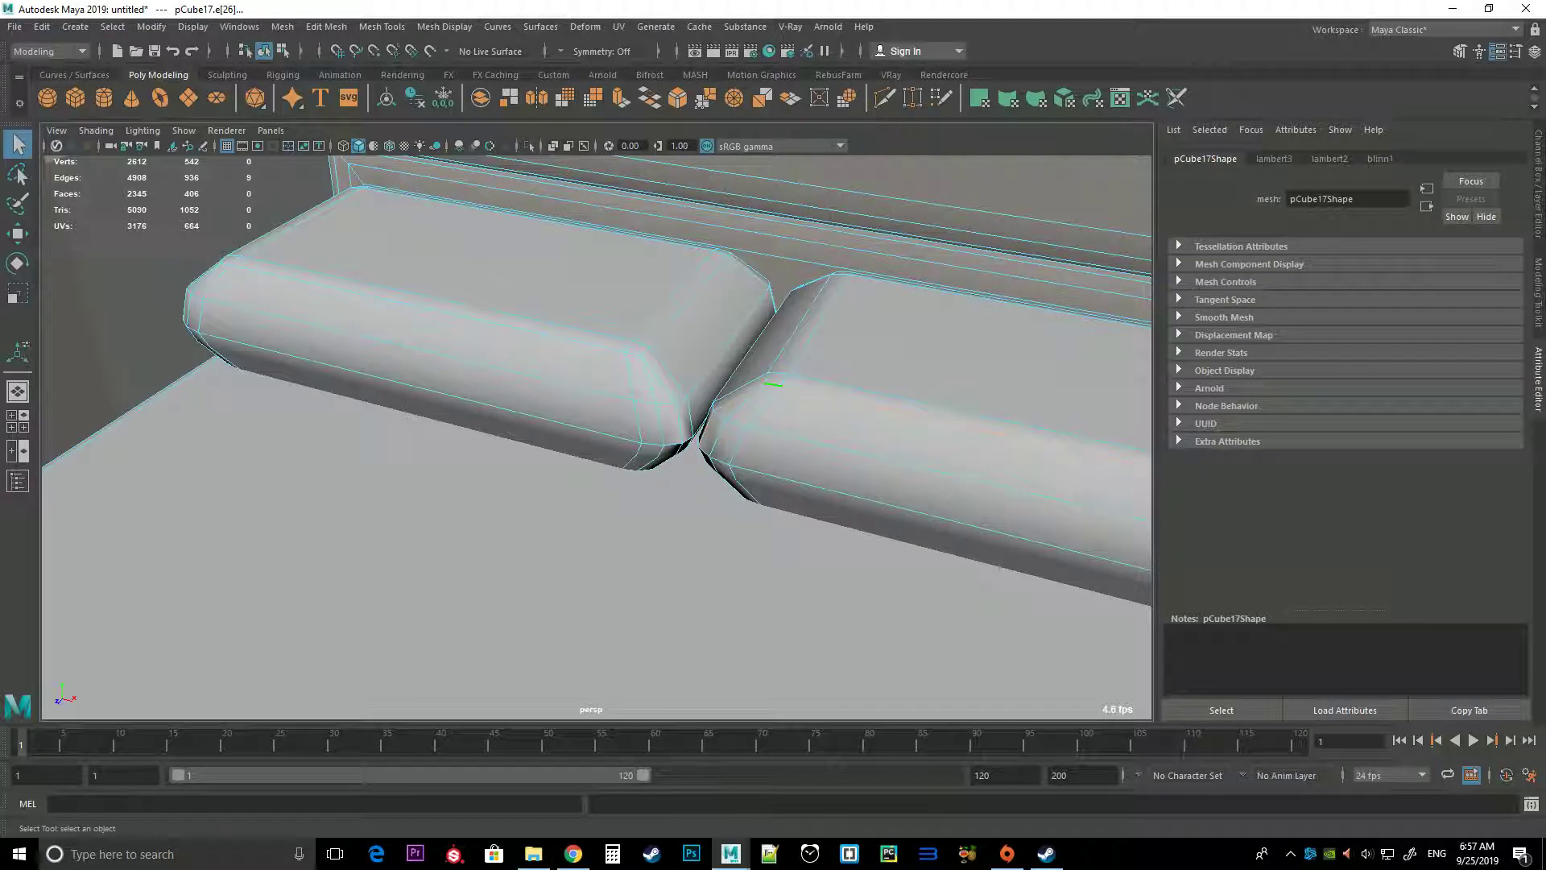
mouse_move(749, 419)
alt+mouse_down()
mouse_move(467, 370)
mouse_move(515, 342)
alt+mouse_up()
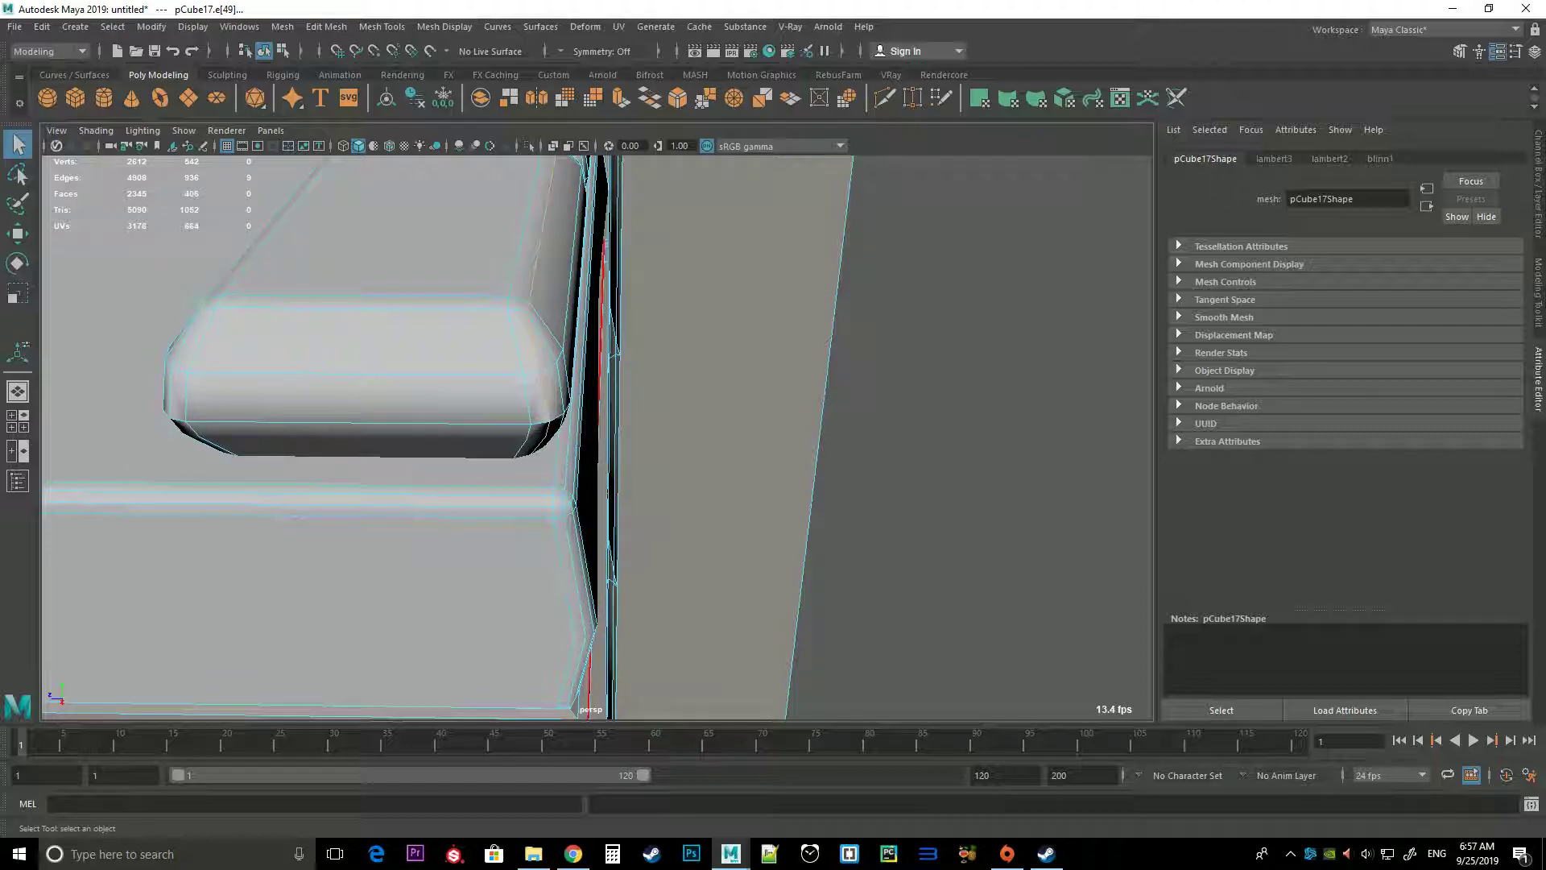
key(ctrl+Delete)
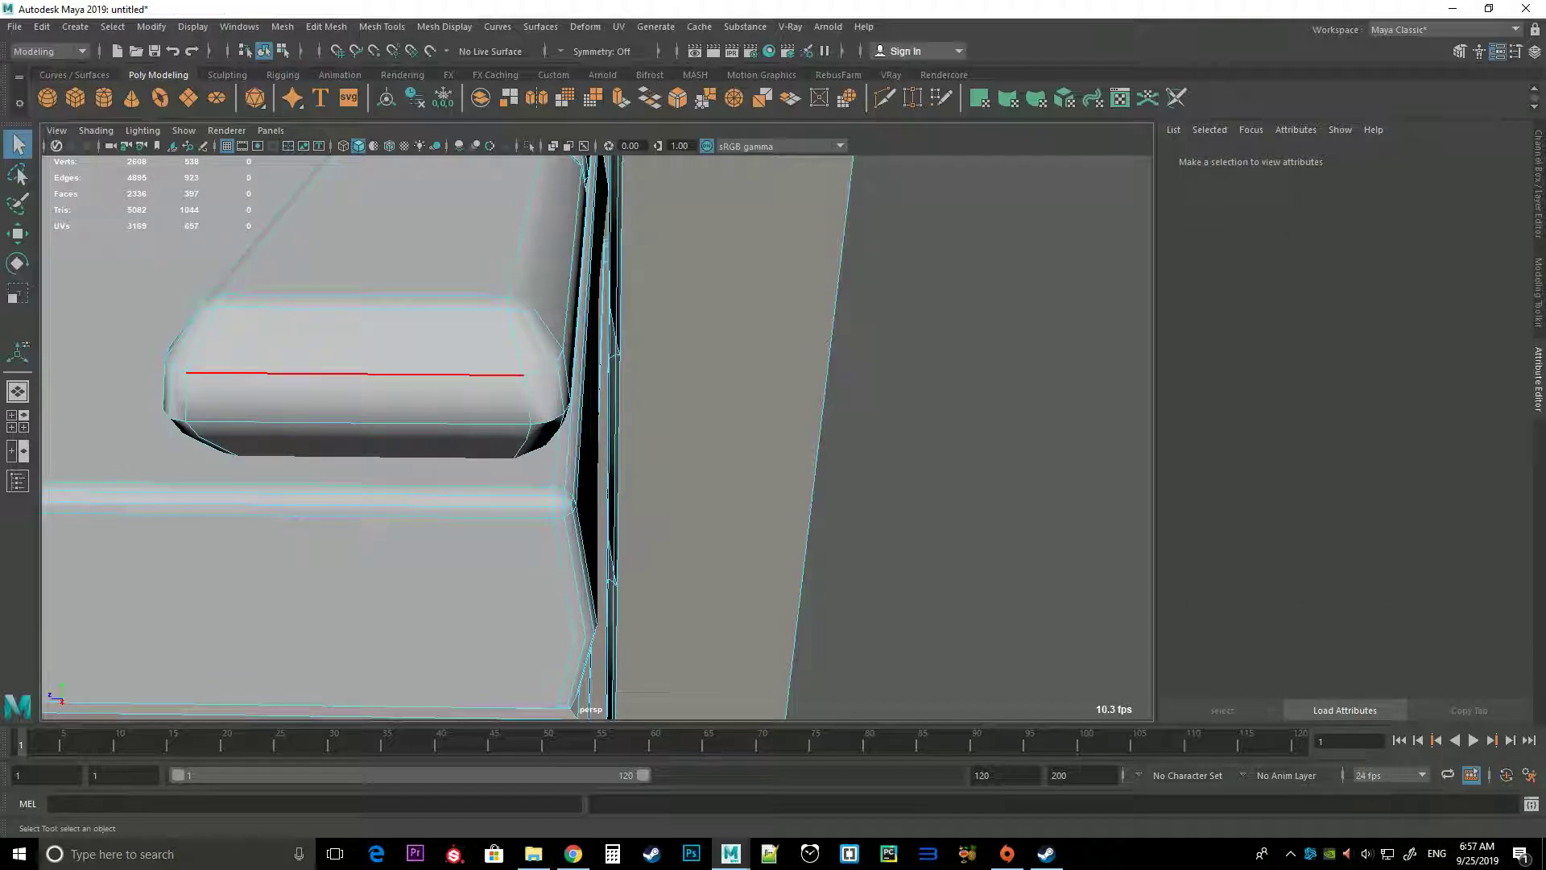
key(ctrl+z)
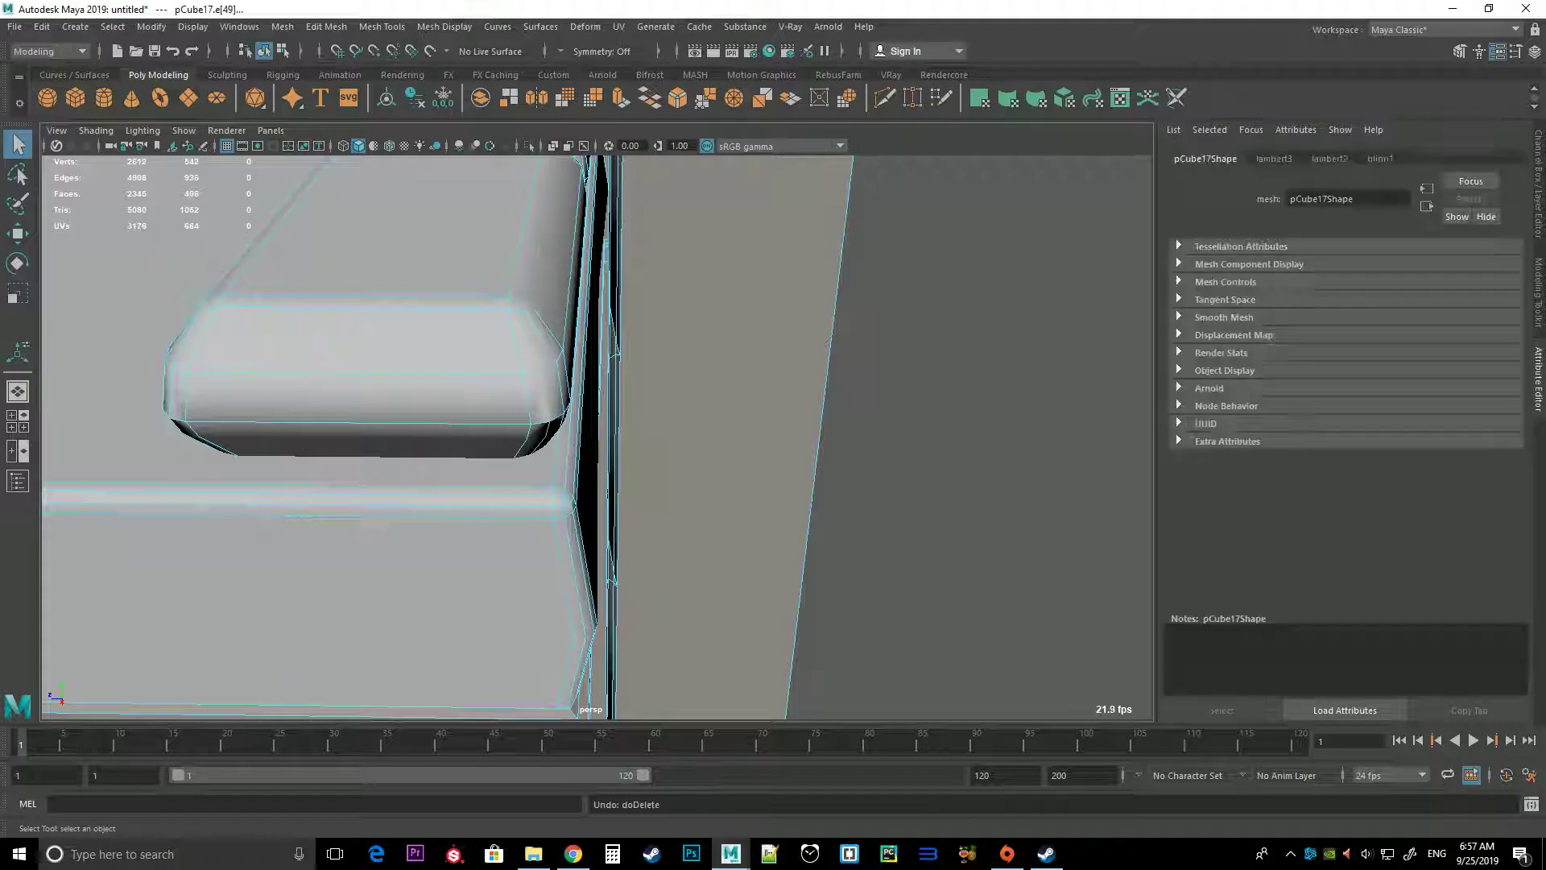
alt+drag(596, 435, 515, 403)
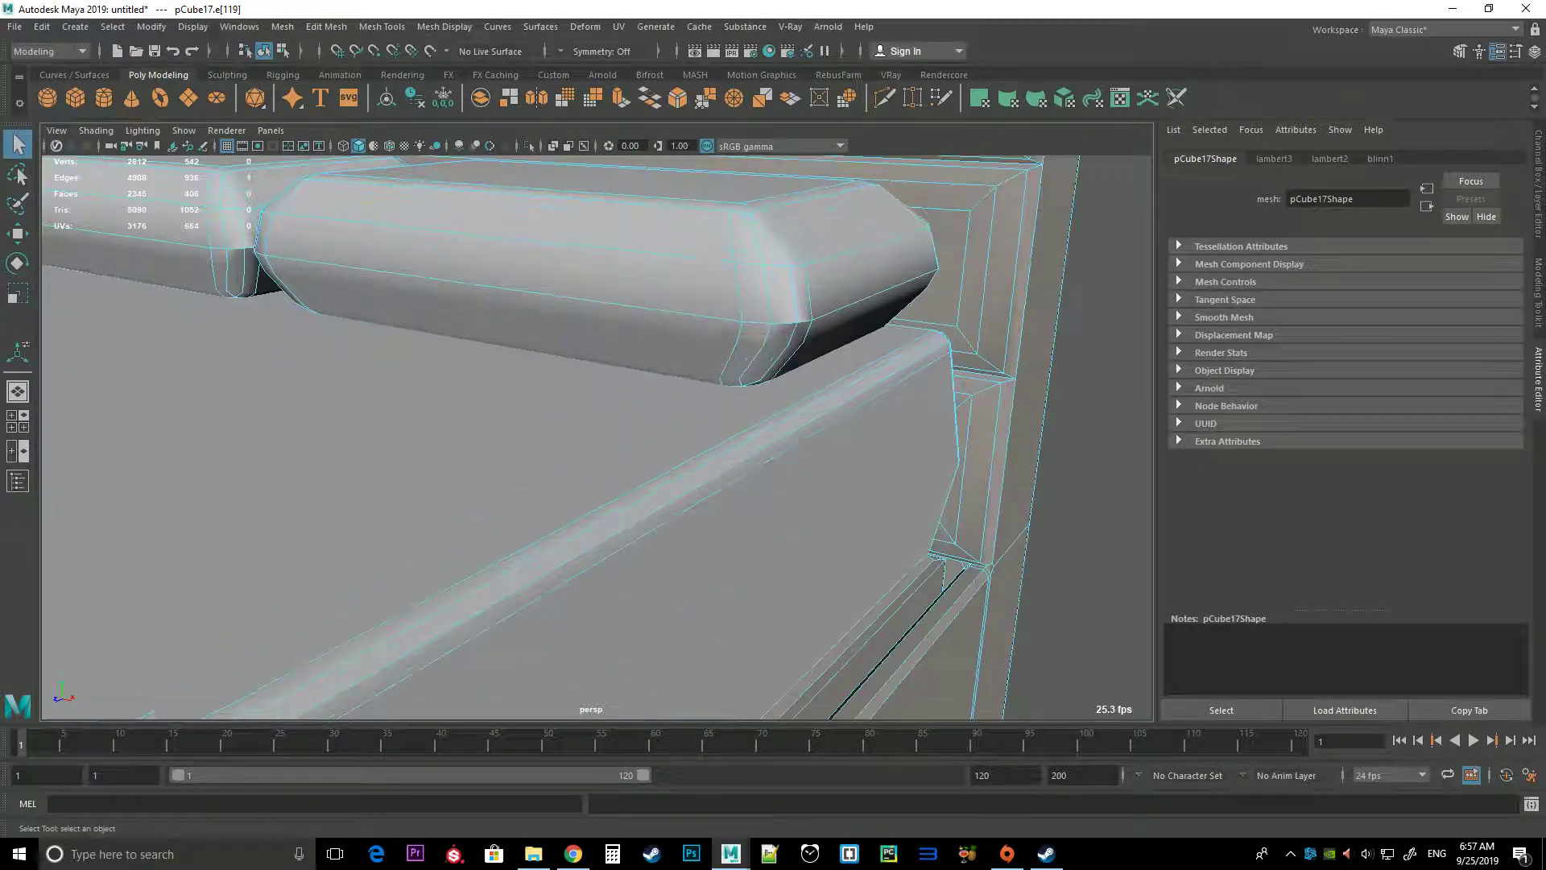
alt+drag(596, 435, 499, 403)
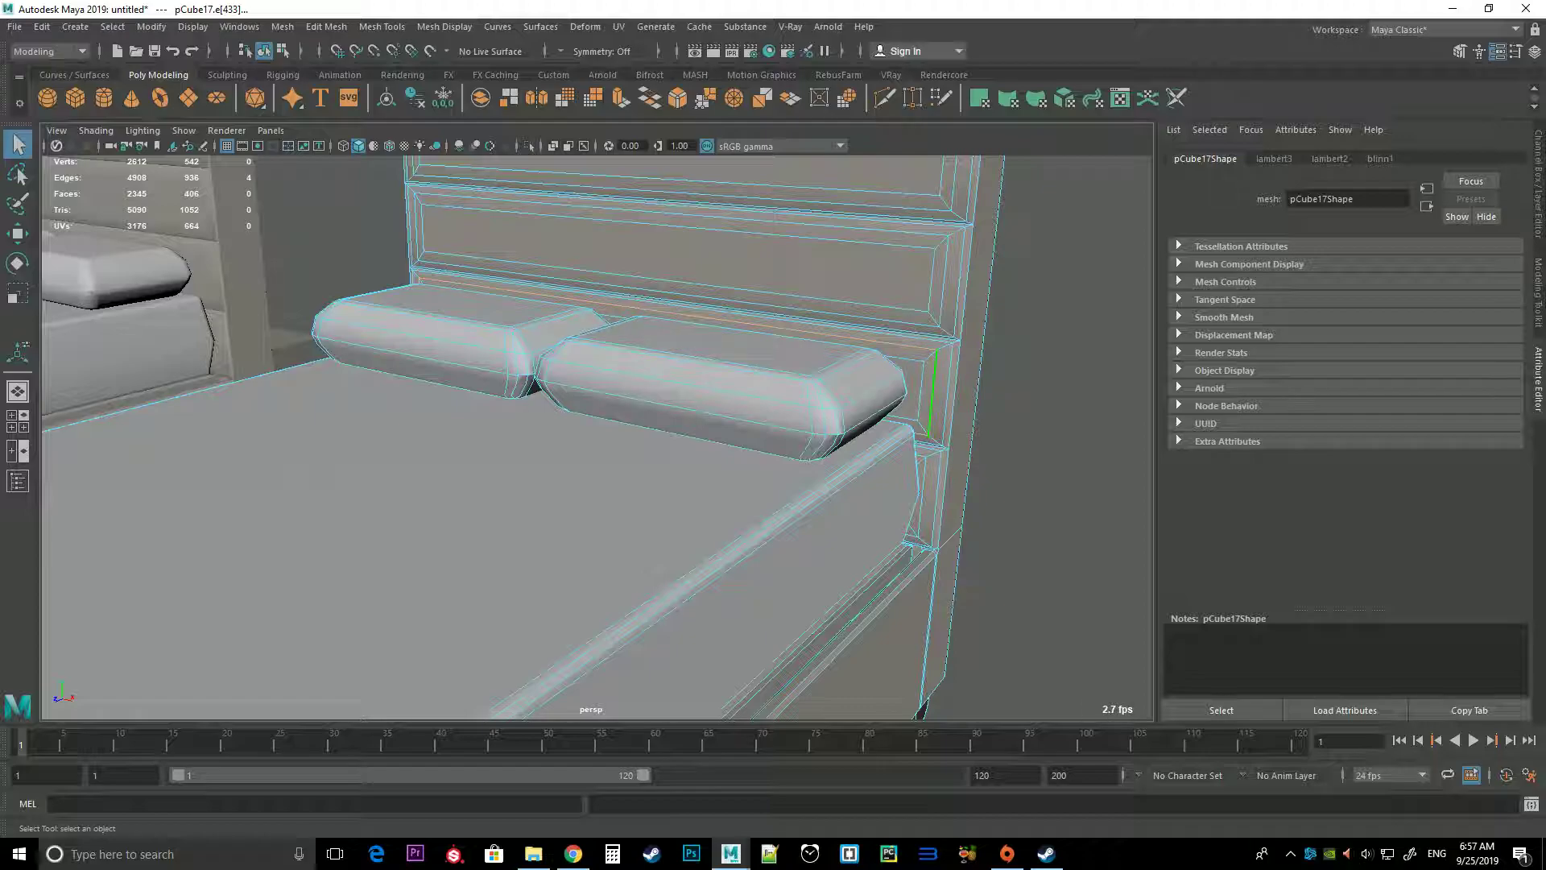
scroll(934, 282, up, 2)
scroll(934, 282, up, 5)
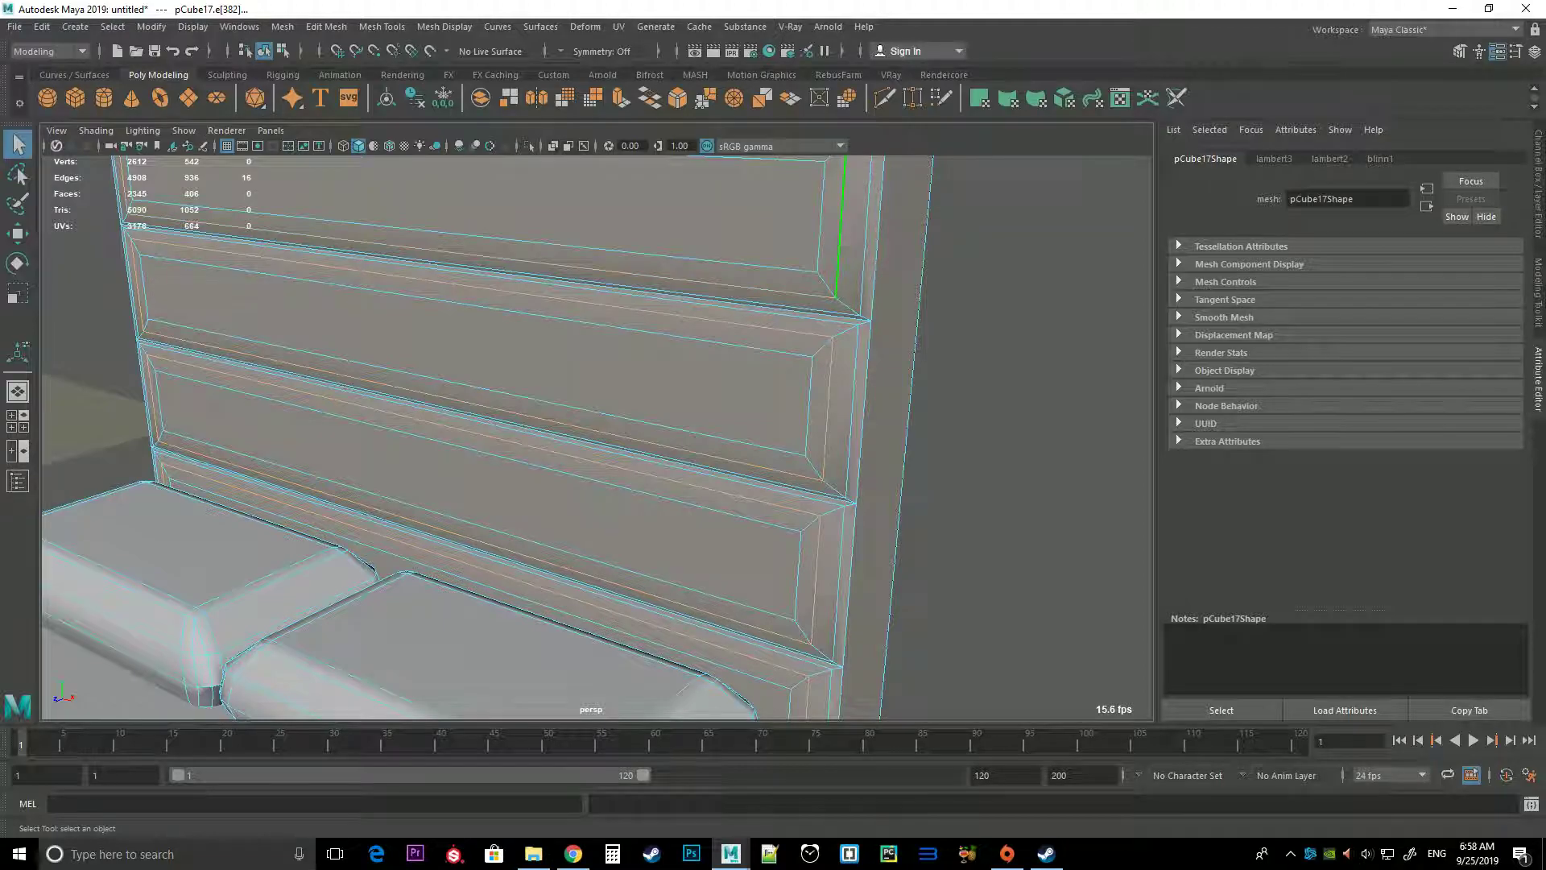
scroll(596, 435, down, 5)
scroll(596, 435, up, 8)
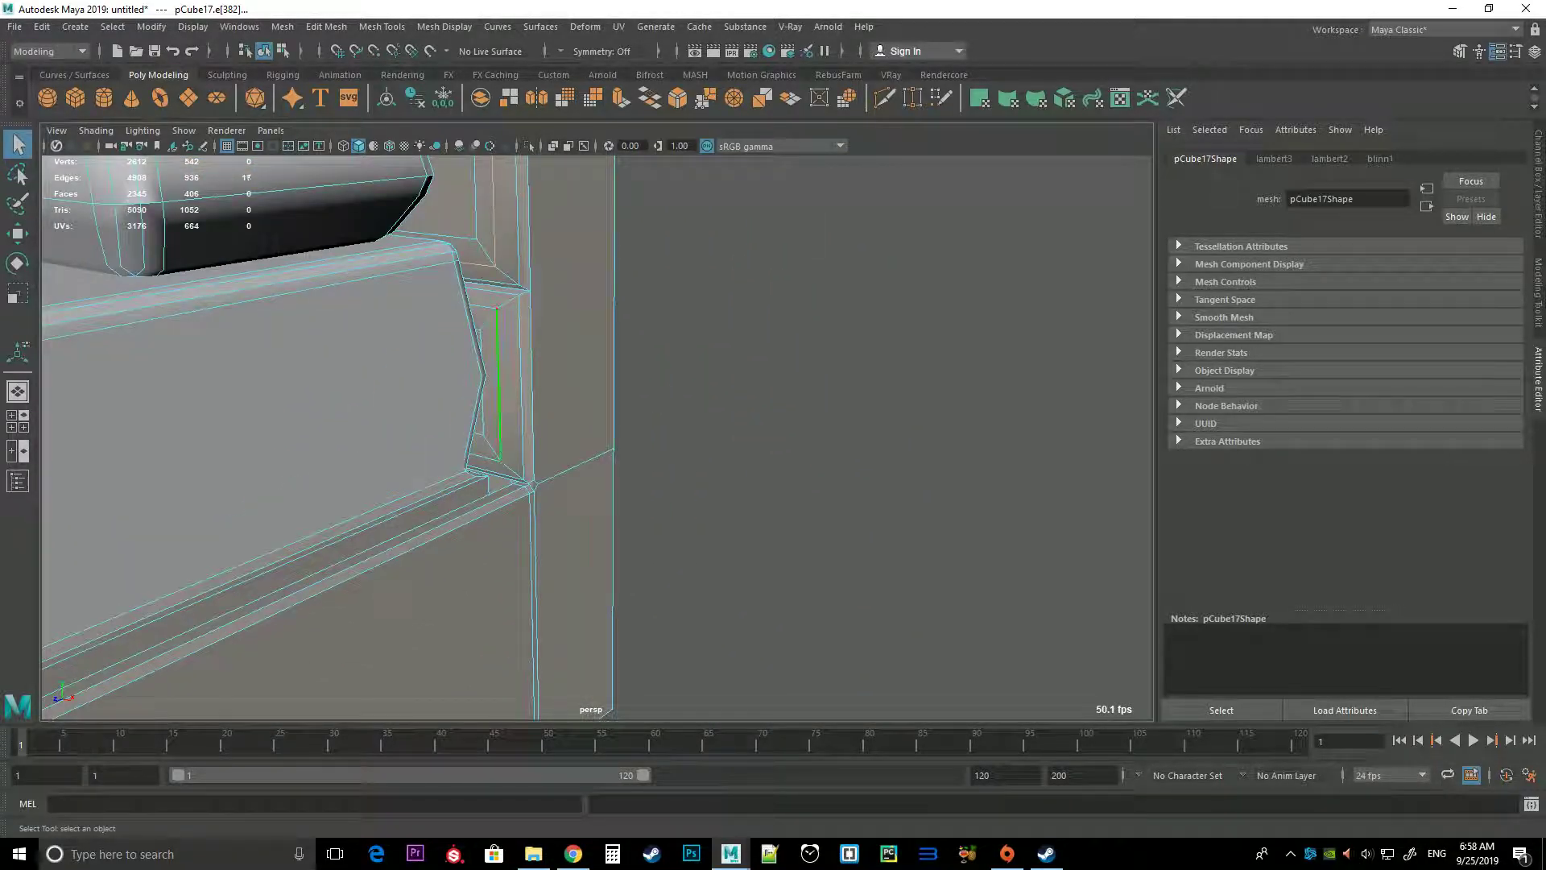
click(806, 403)
Remove two vertical edge loops at the frame corner with Ctrl+Delete
alt+drag(564, 403, 604, 524)
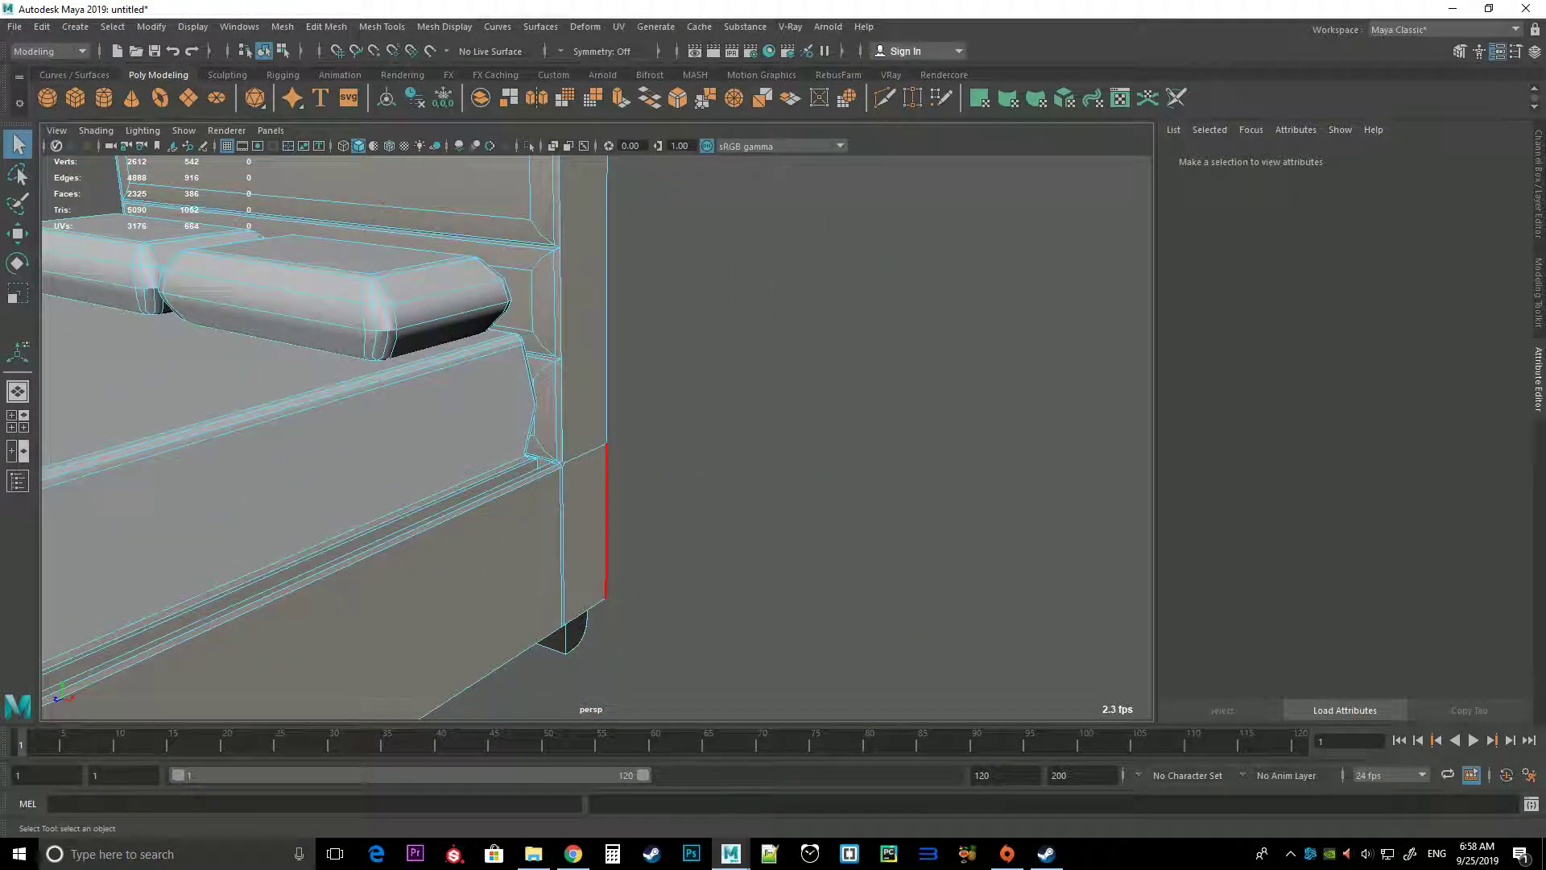
mouse_move(564, 402)
alt+mouse_down()
mouse_move(596, 451)
mouse_move(580, 451)
mouse_move(621, 484)
mouse_move(596, 524)
mouse_move(612, 491)
alt+mouse_up()
scroll(339, 435, up, 5)
click(593, 564)
key(ctrl+Delete)
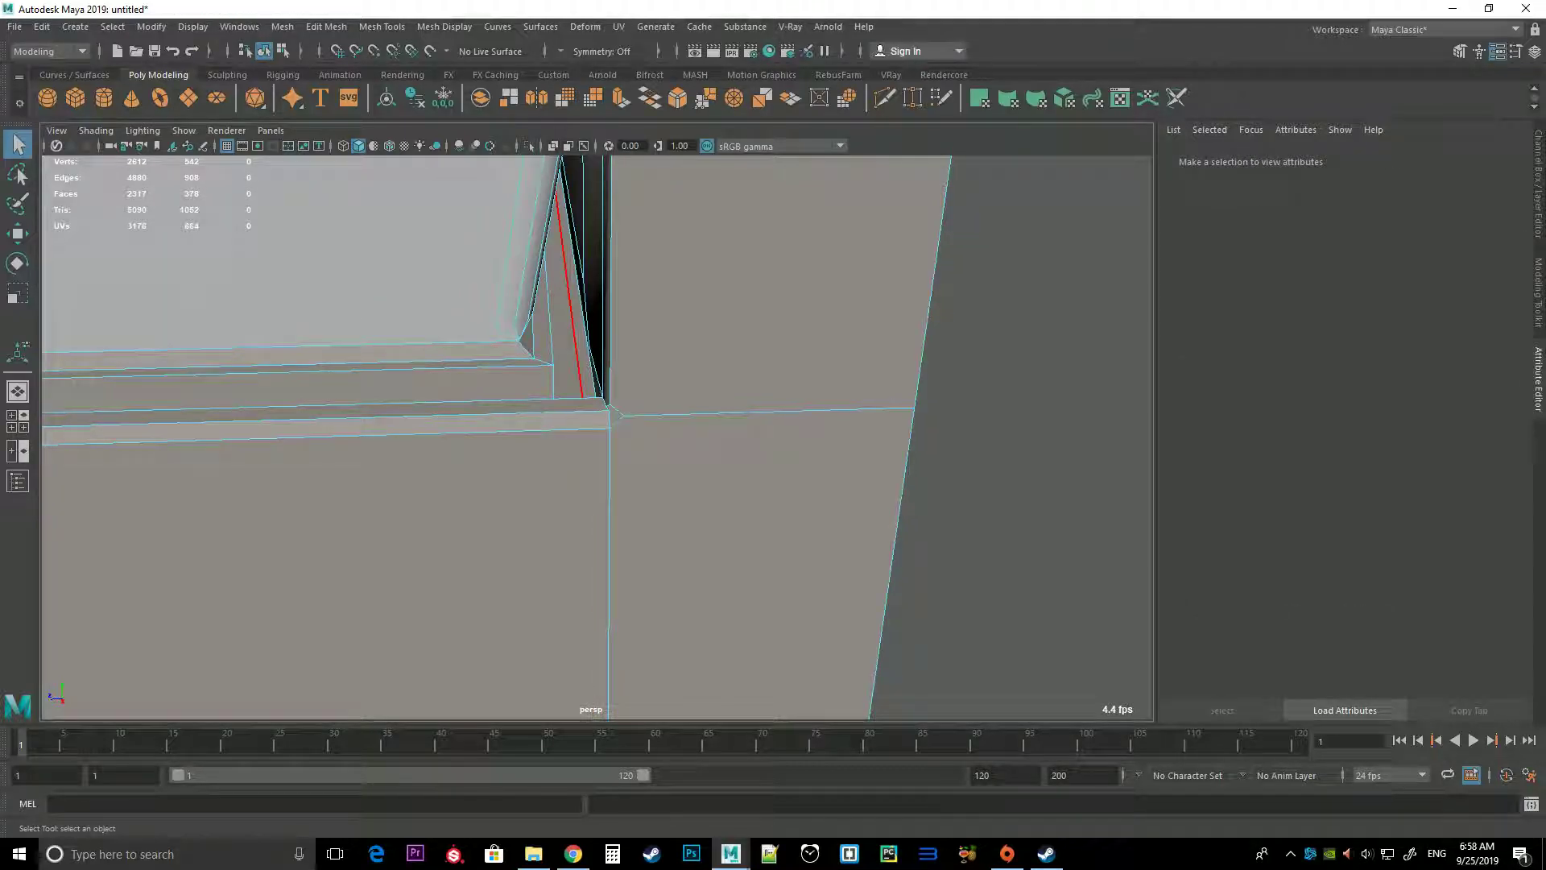
double_click(567, 306)
key(ctrl+Delete)
Remove another vertical edge loop at the frame corner, viewed from the side
scroll(596, 435, down, 5)
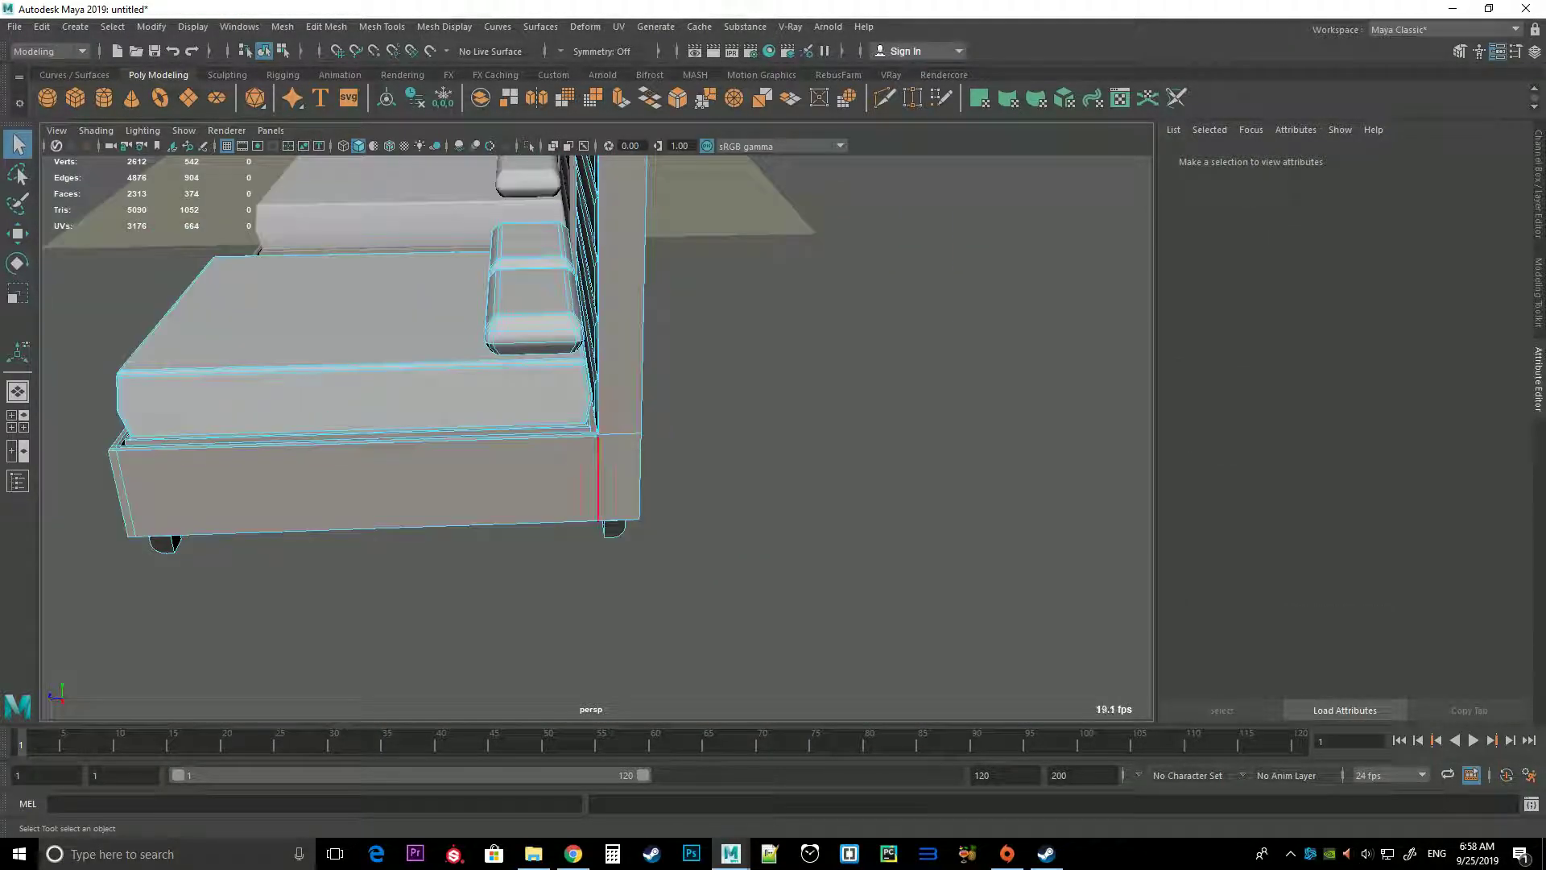
mouse_move(596, 435)
alt+mouse_down()
mouse_move(516, 451)
mouse_move(563, 451)
alt+mouse_up()
scroll(596, 434, up, 8)
scroll(596, 434, up, 5)
double_click(520, 548)
key(ctrl+Delete)
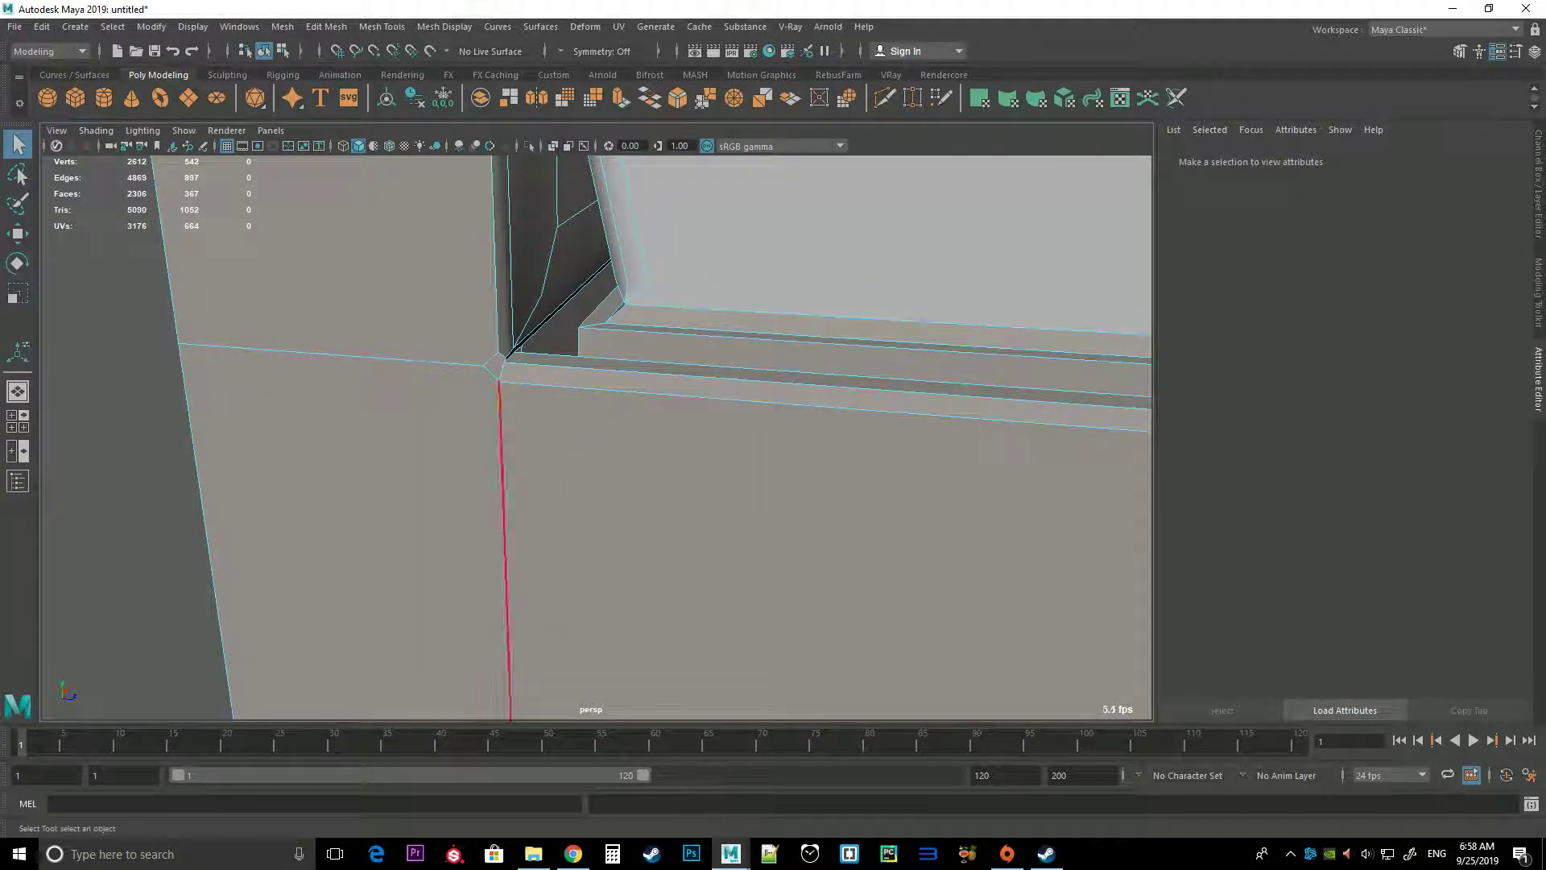
scroll(596, 435, down, 5)
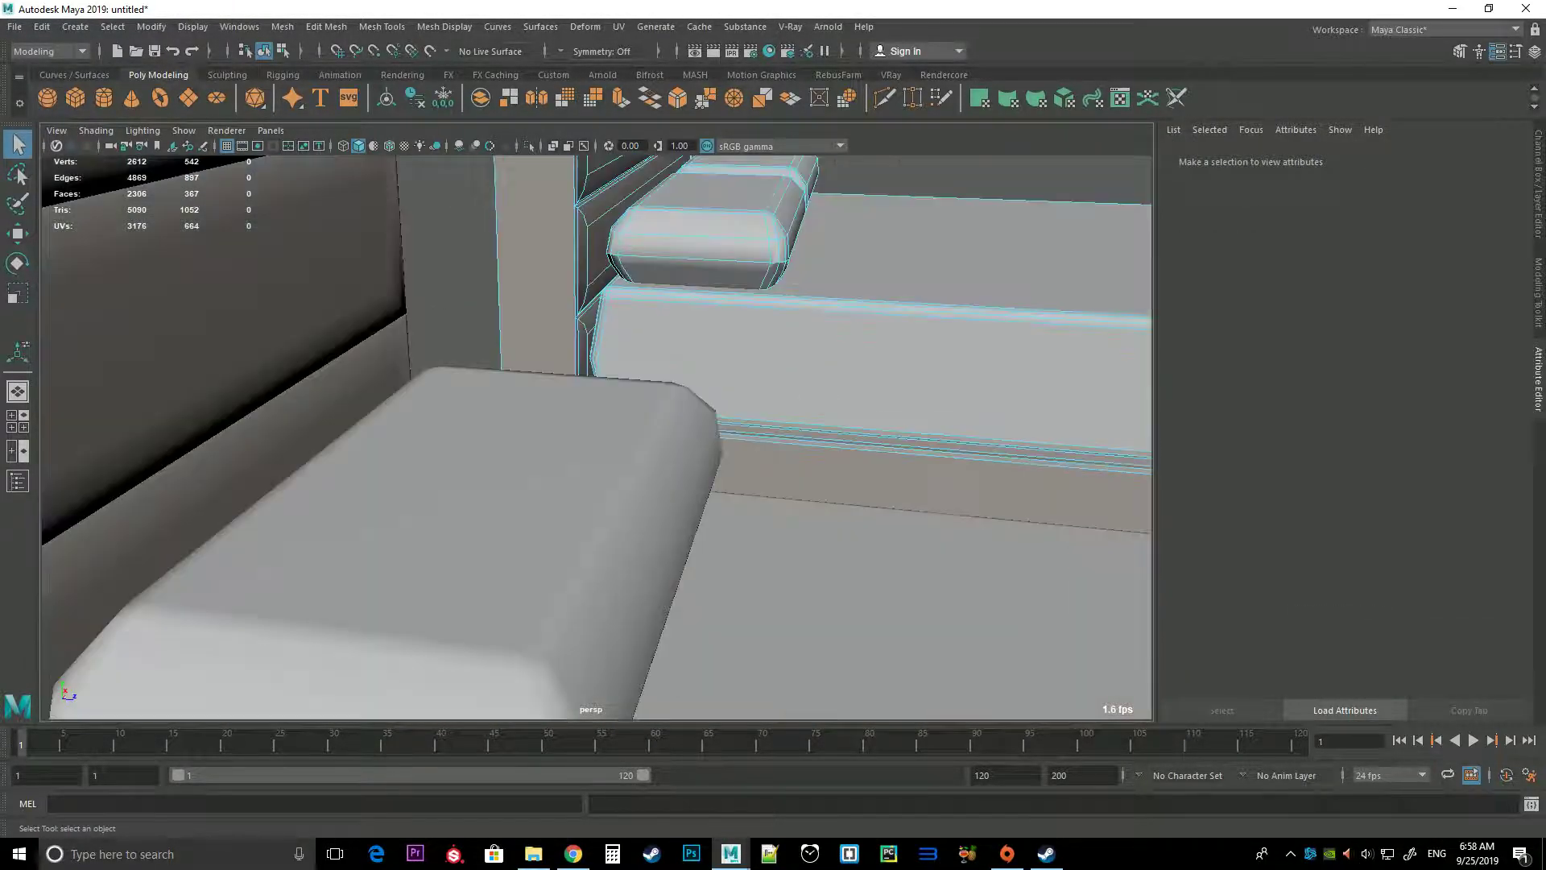
scroll(596, 435, down, 5)
Delete two horizontal edges on the headboard back, then select an edge on the frame underside
alt+drag(596, 434, 749, 451)
click(665, 379)
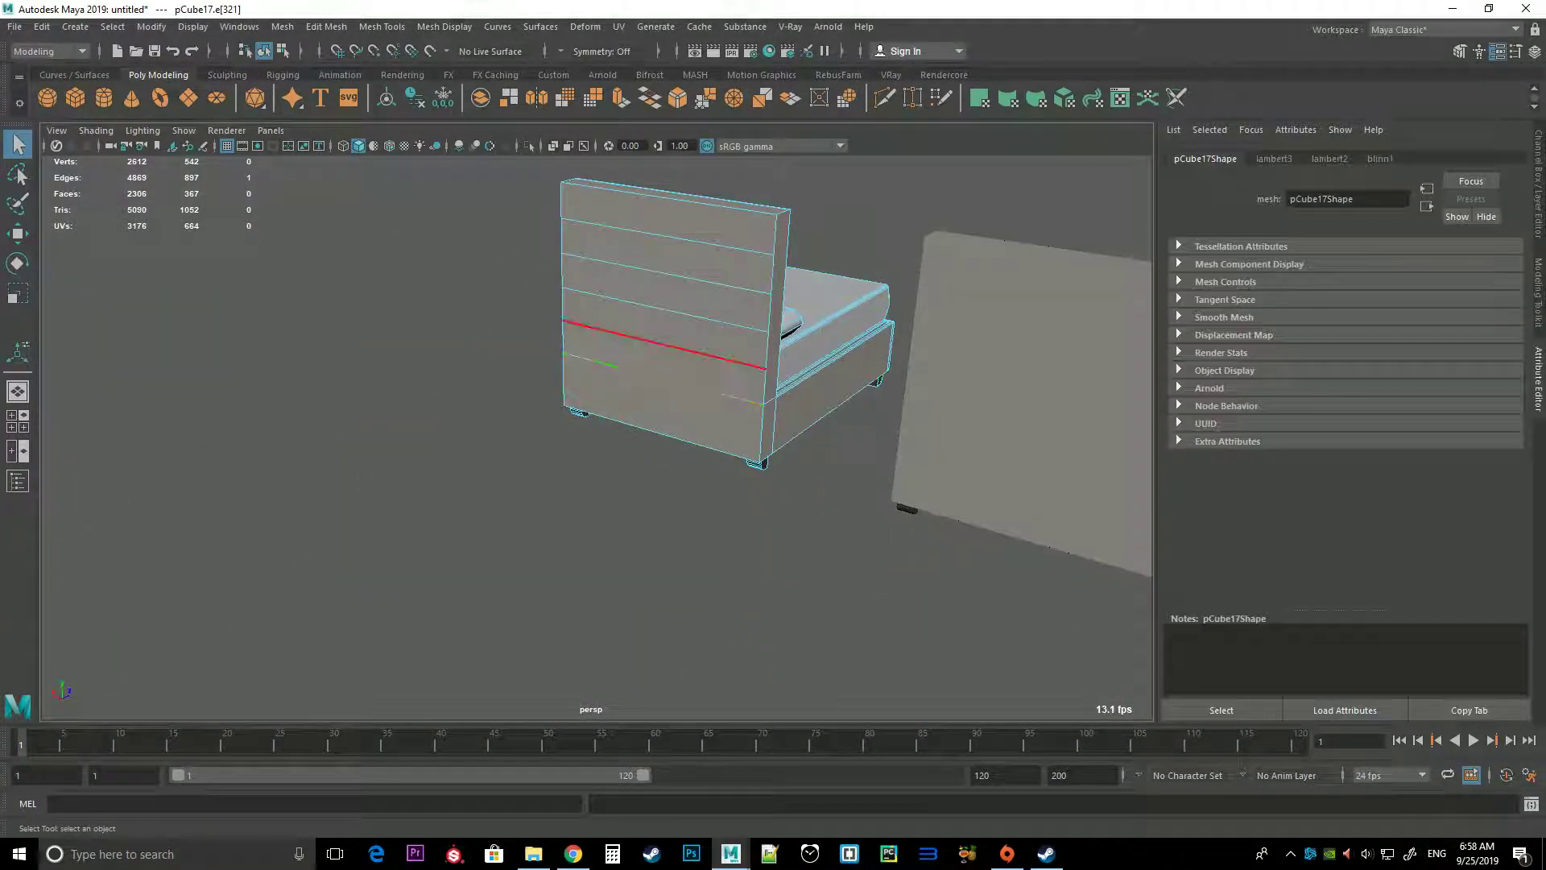
shift+click(668, 310)
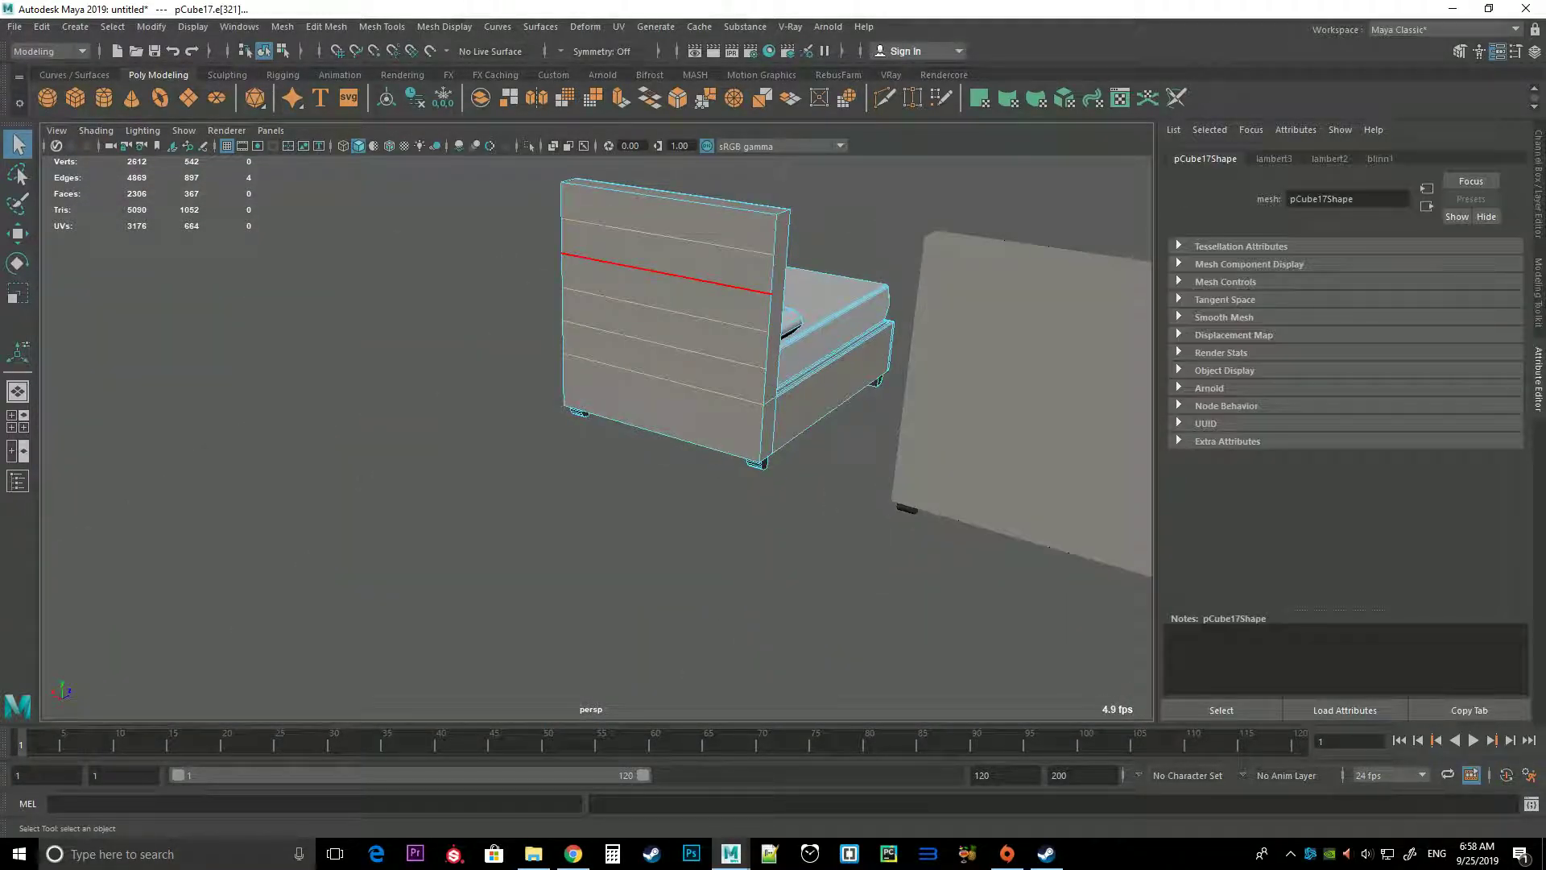
key(Delete)
mouse_move(773, 314)
alt+mouse_down()
mouse_move(395, 378)
mouse_move(644, 206)
alt+mouse_up()
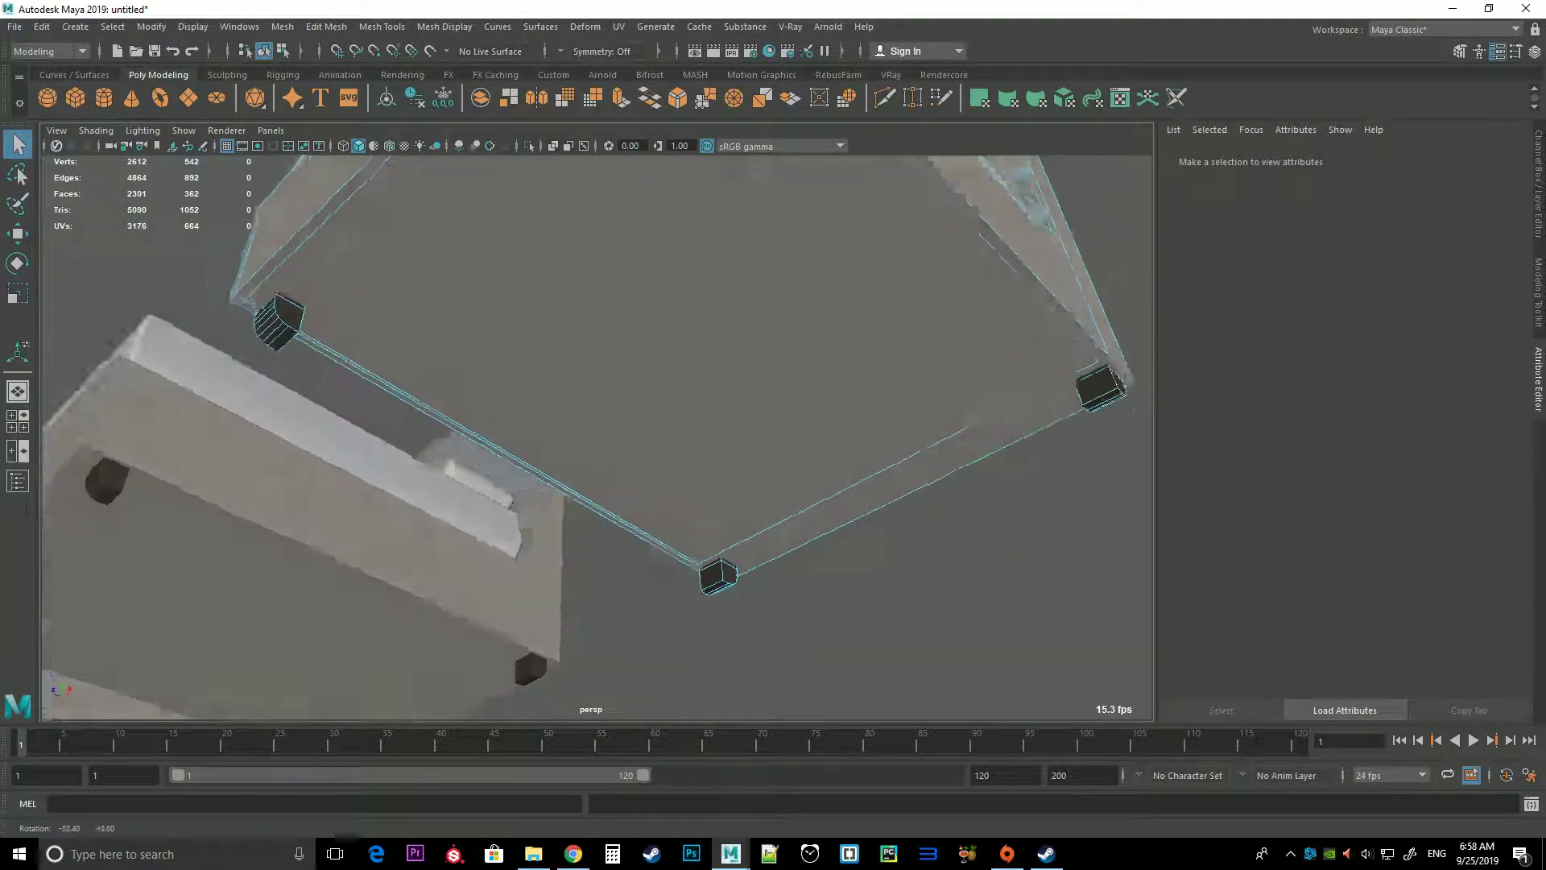
click(644, 206)
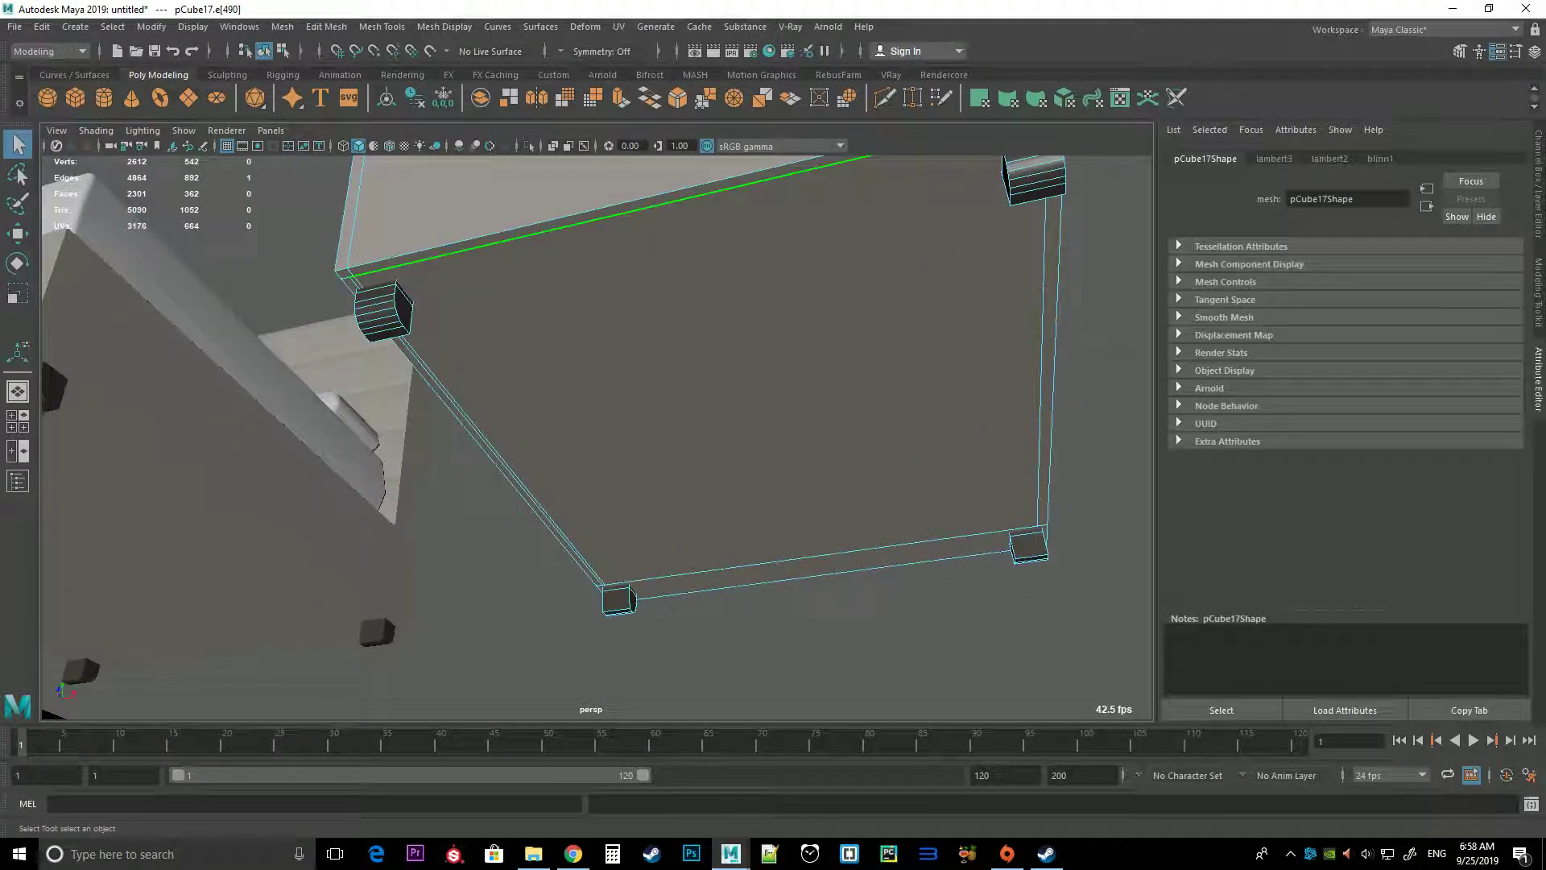
key(Down)
Inspect the frame underside, toggling between edge and object selection modes
alt+drag(503, 451, 645, 403)
right_drag(649, 373, 709, 373)
scroll(709, 373, up, 3)
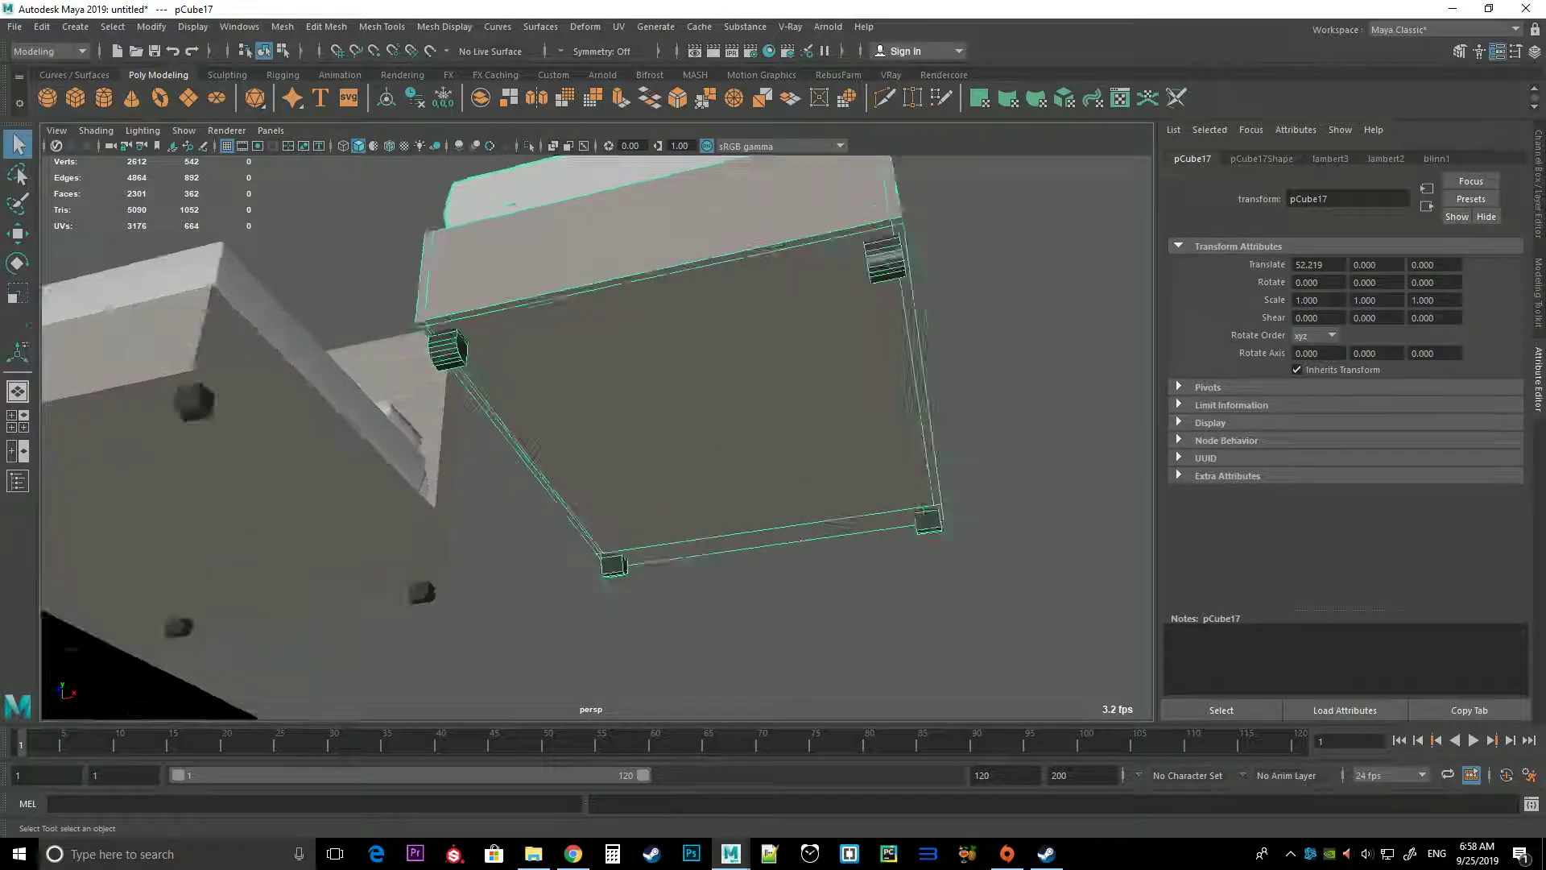
scroll(708, 373, up, 3)
scroll(501, 370, up, 2)
scroll(501, 369, up, 3)
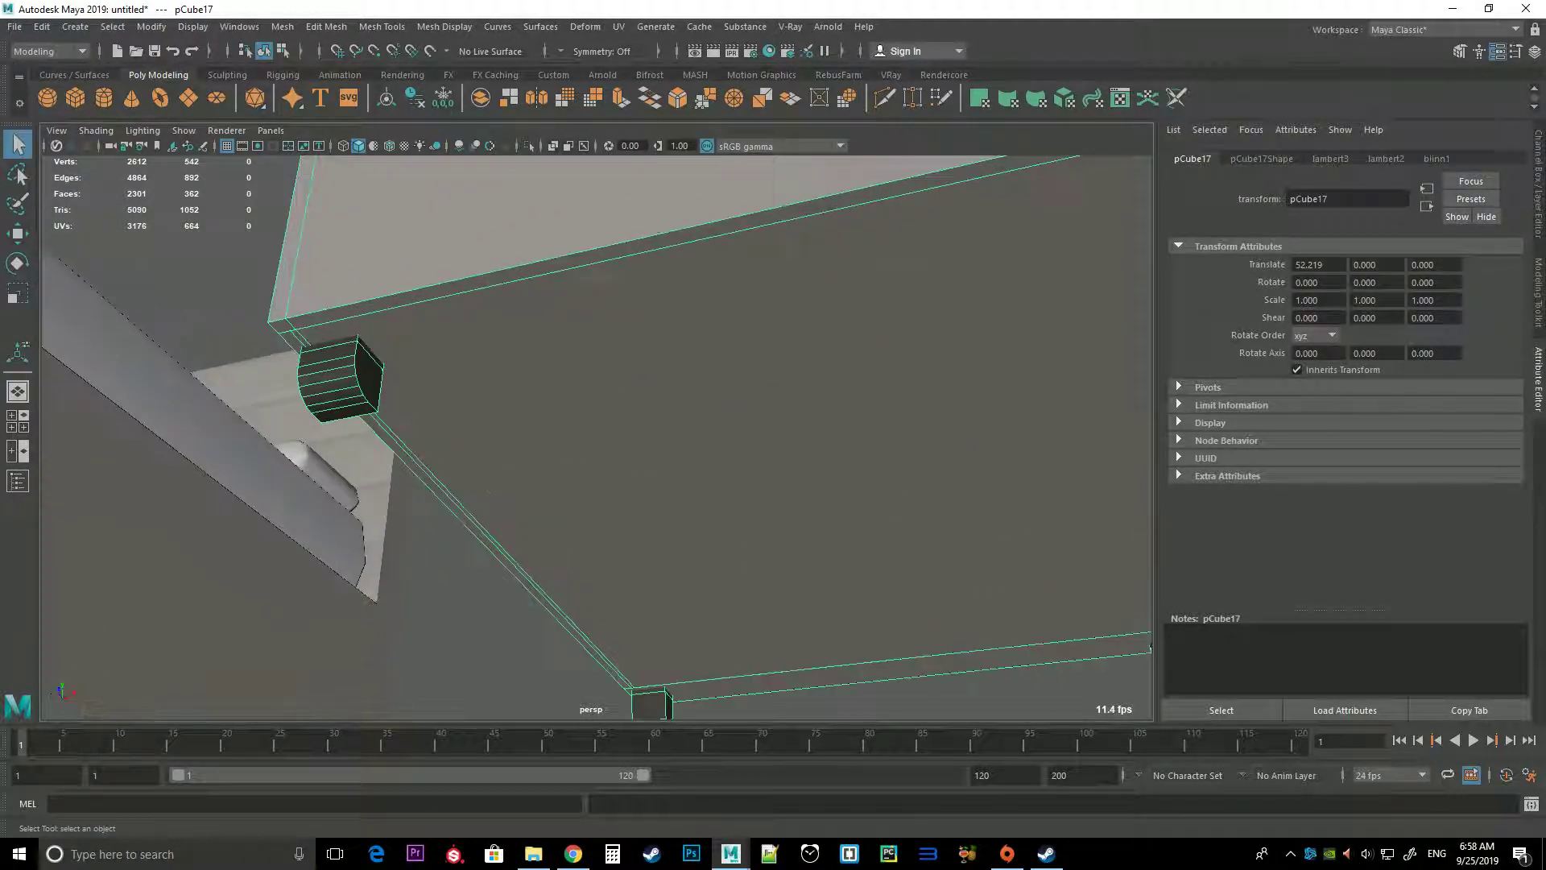
right_drag(501, 369, 501, 326)
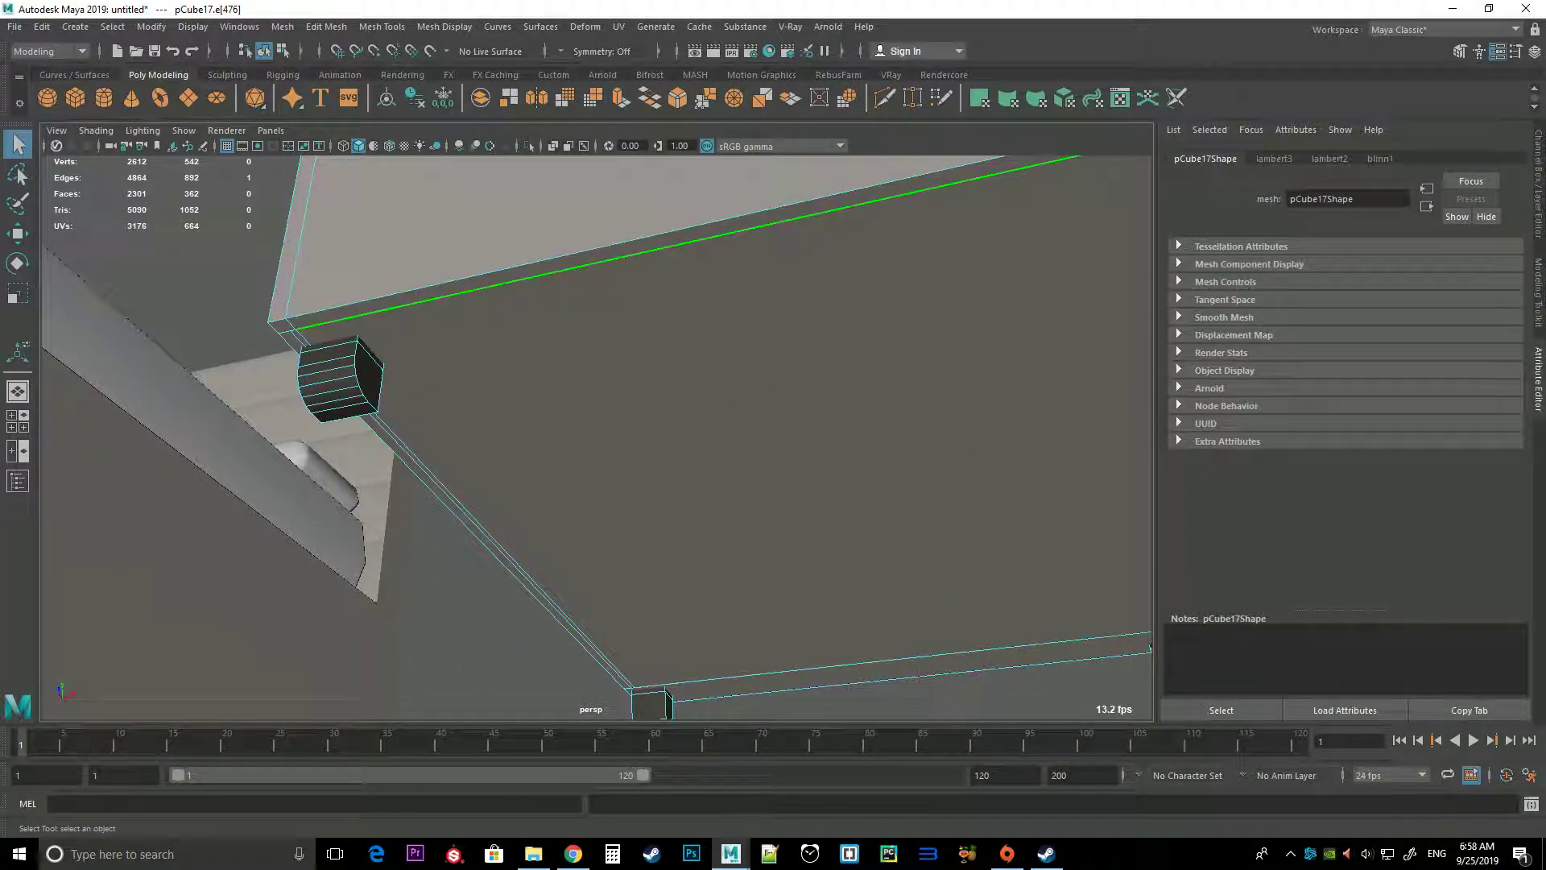
scroll(667, 703, down, 5)
right_drag(673, 390, 745, 364)
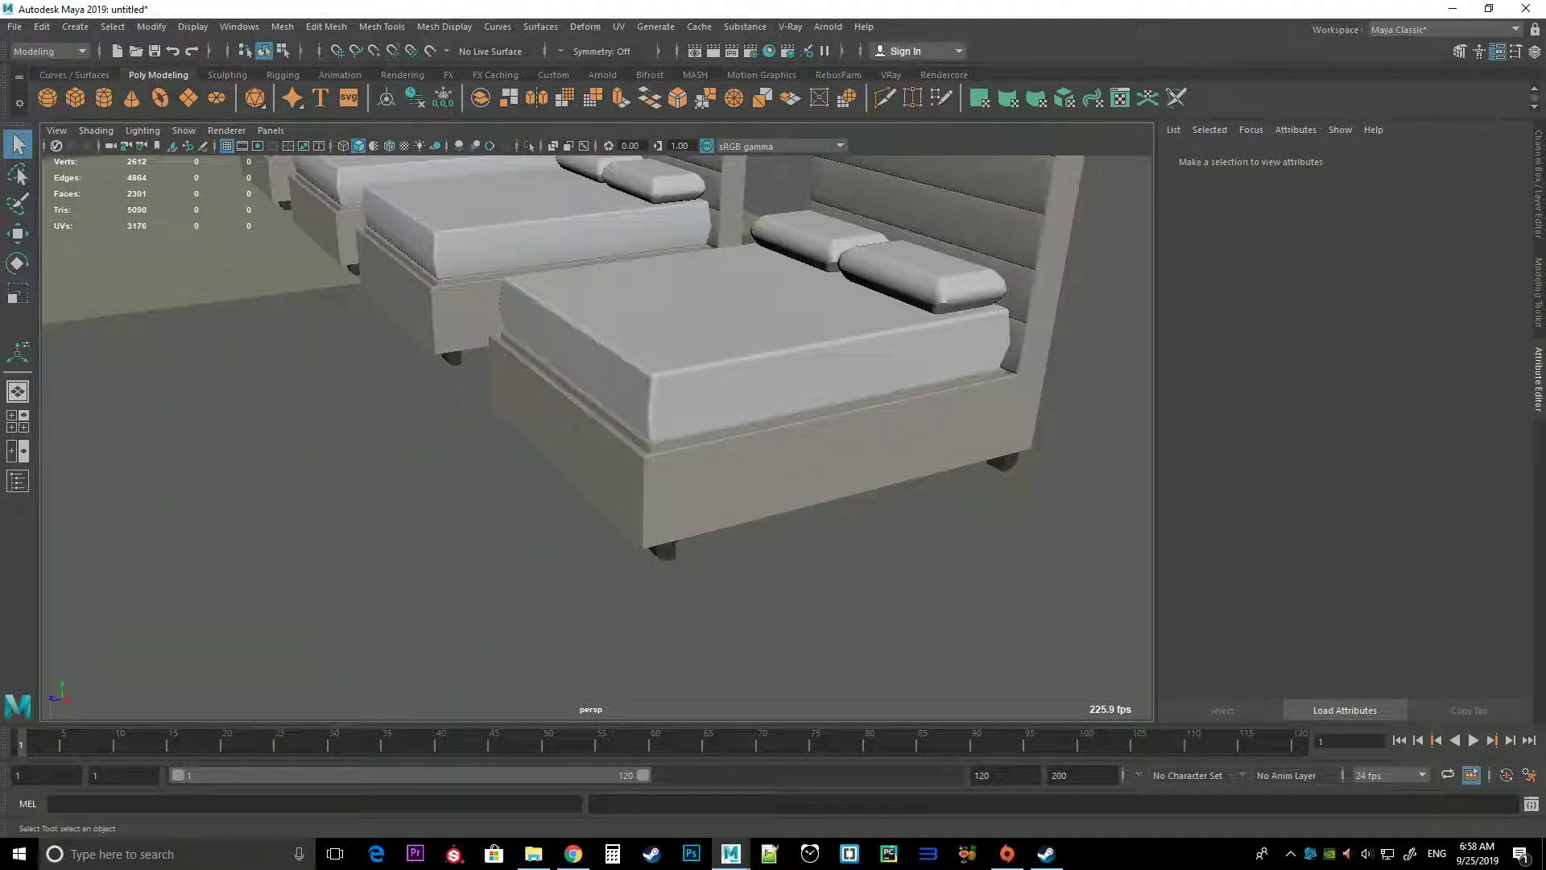
Switch pCube17 to vertex mode and marquee-select all its vertices
scroll(676, 374, down, 5)
right_drag(676, 374, 637, 375)
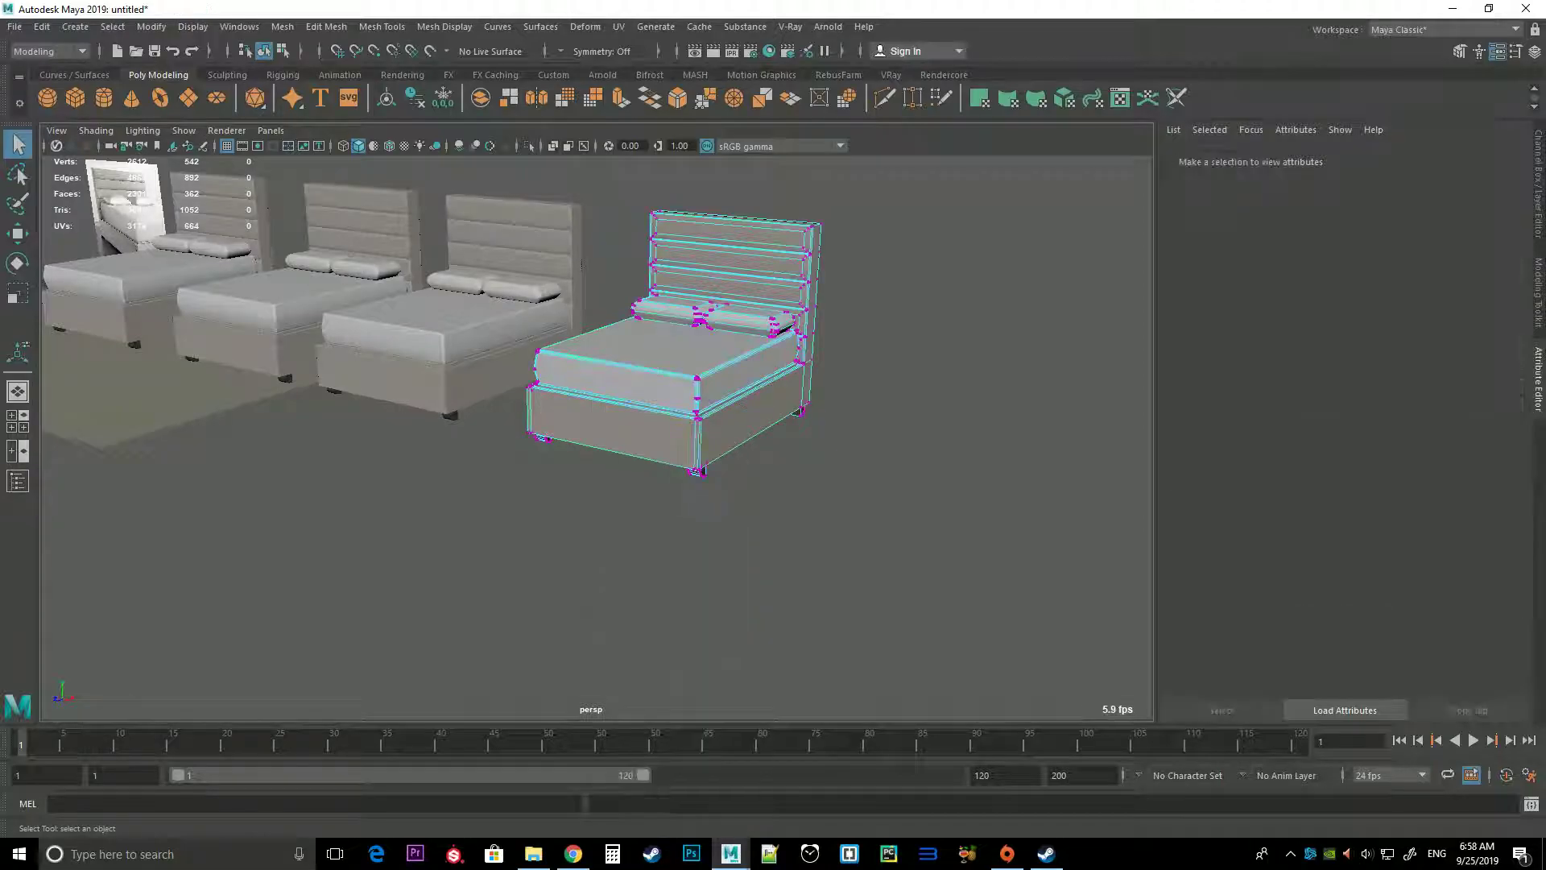
drag(500, 242, 789, 483)
click(846, 524)
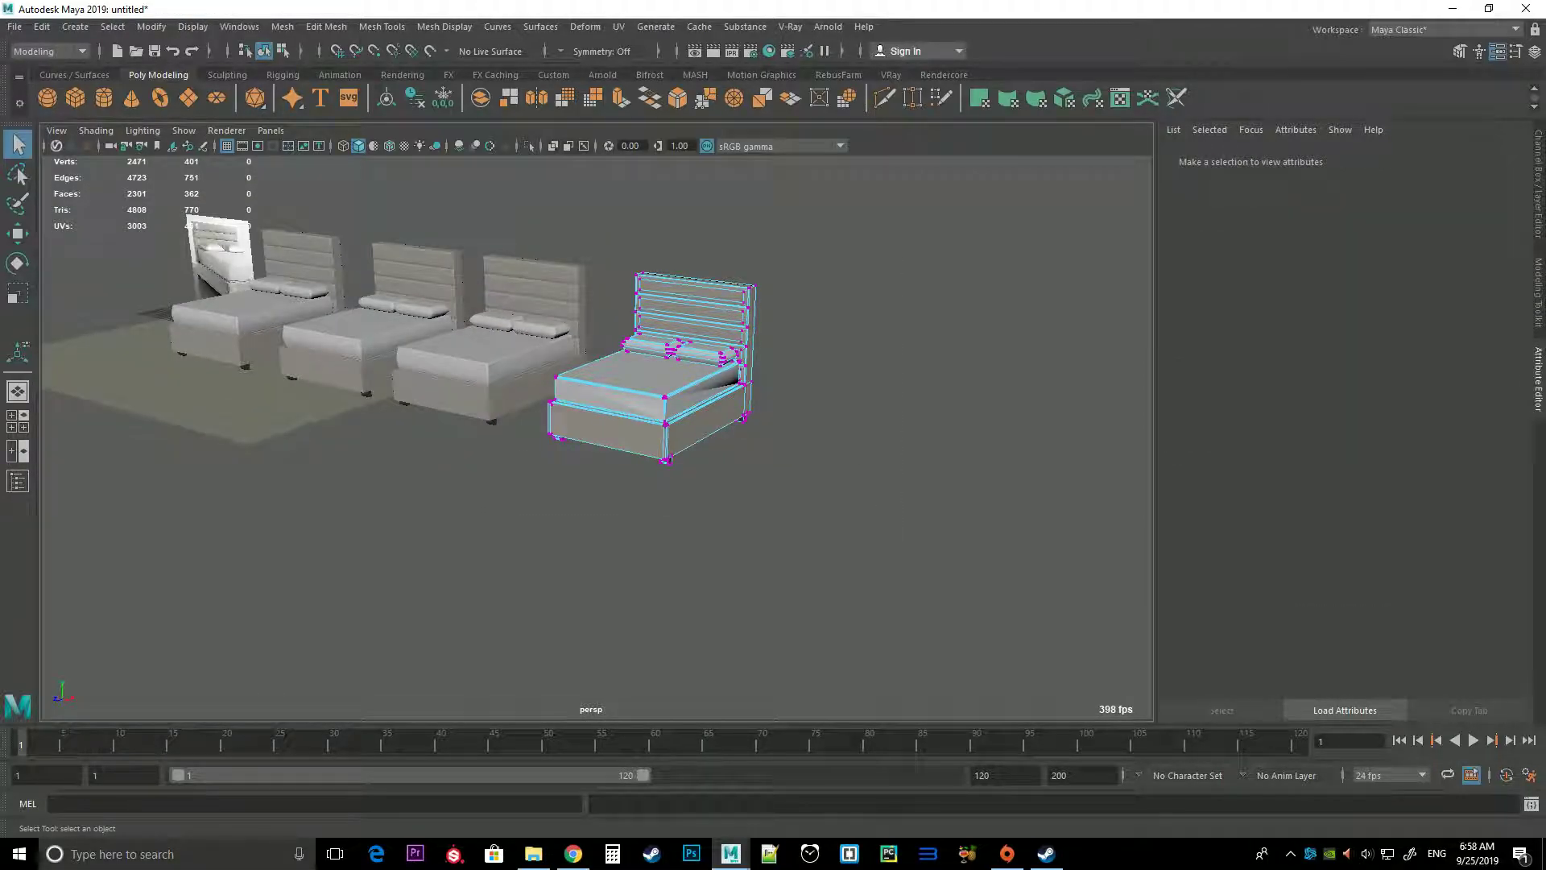
scroll(669, 370, up, 5)
key(ctrl+z)
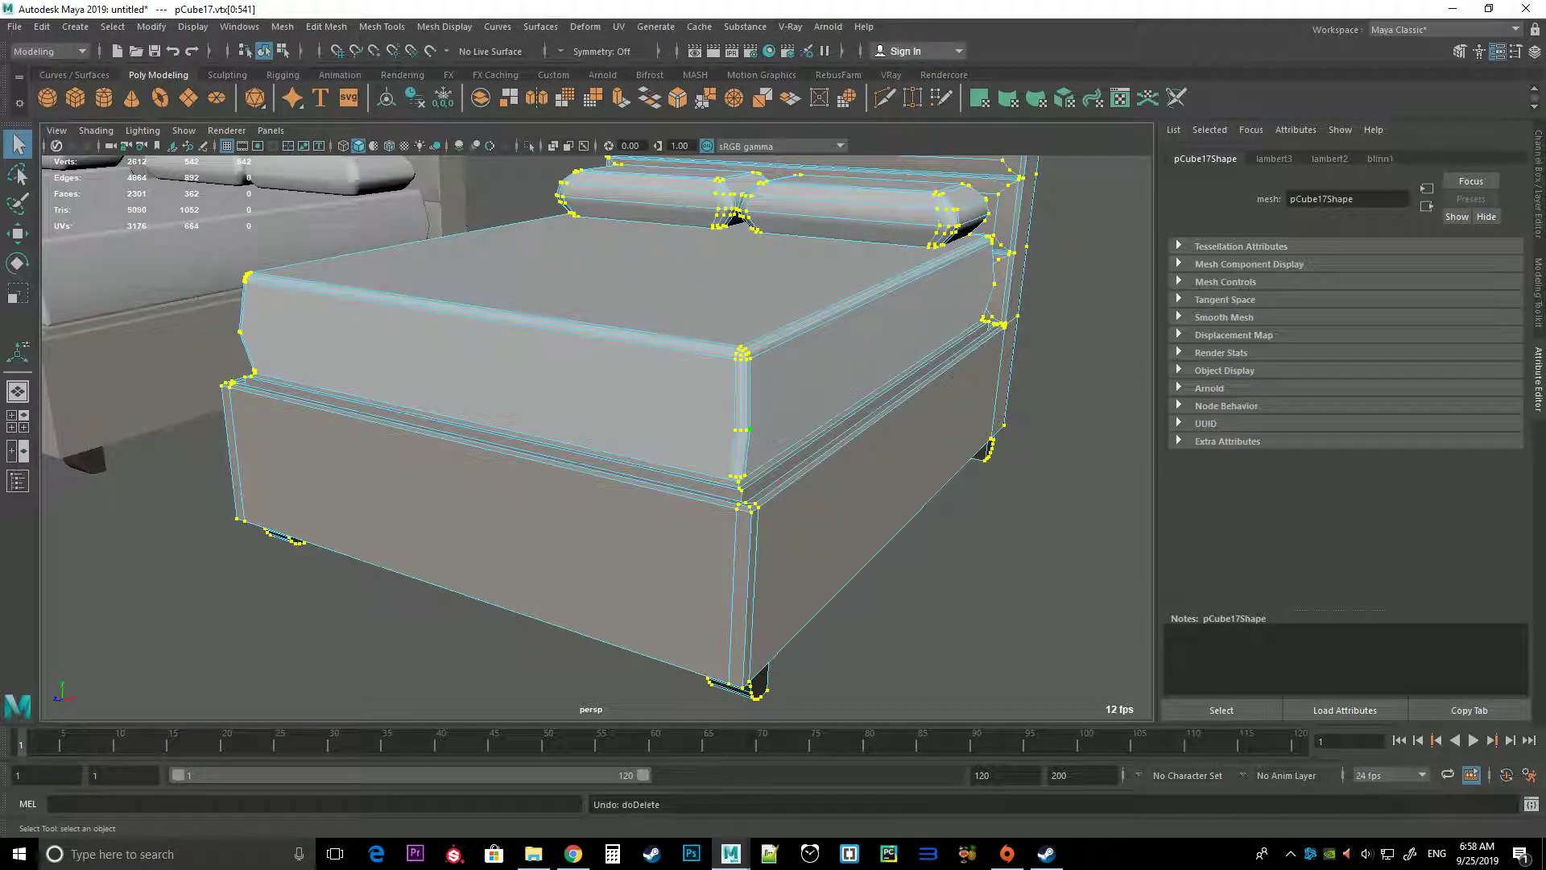
Delete four vertices at the front corner and four on the cushion's right edge
alt+drag(596, 435, 548, 422)
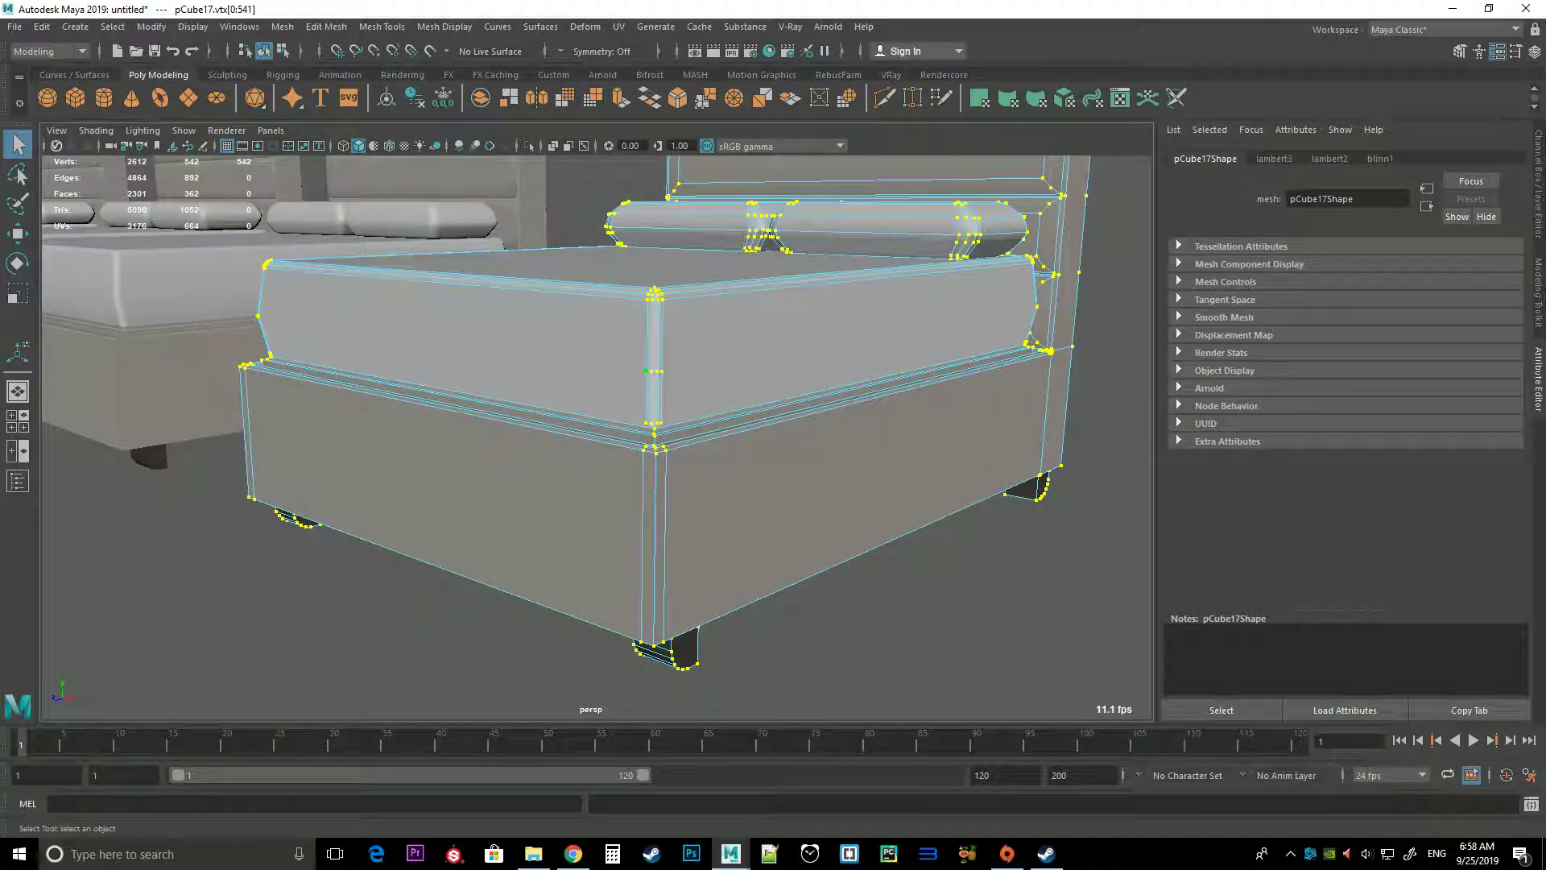
drag(641, 364, 666, 378)
key(Delete)
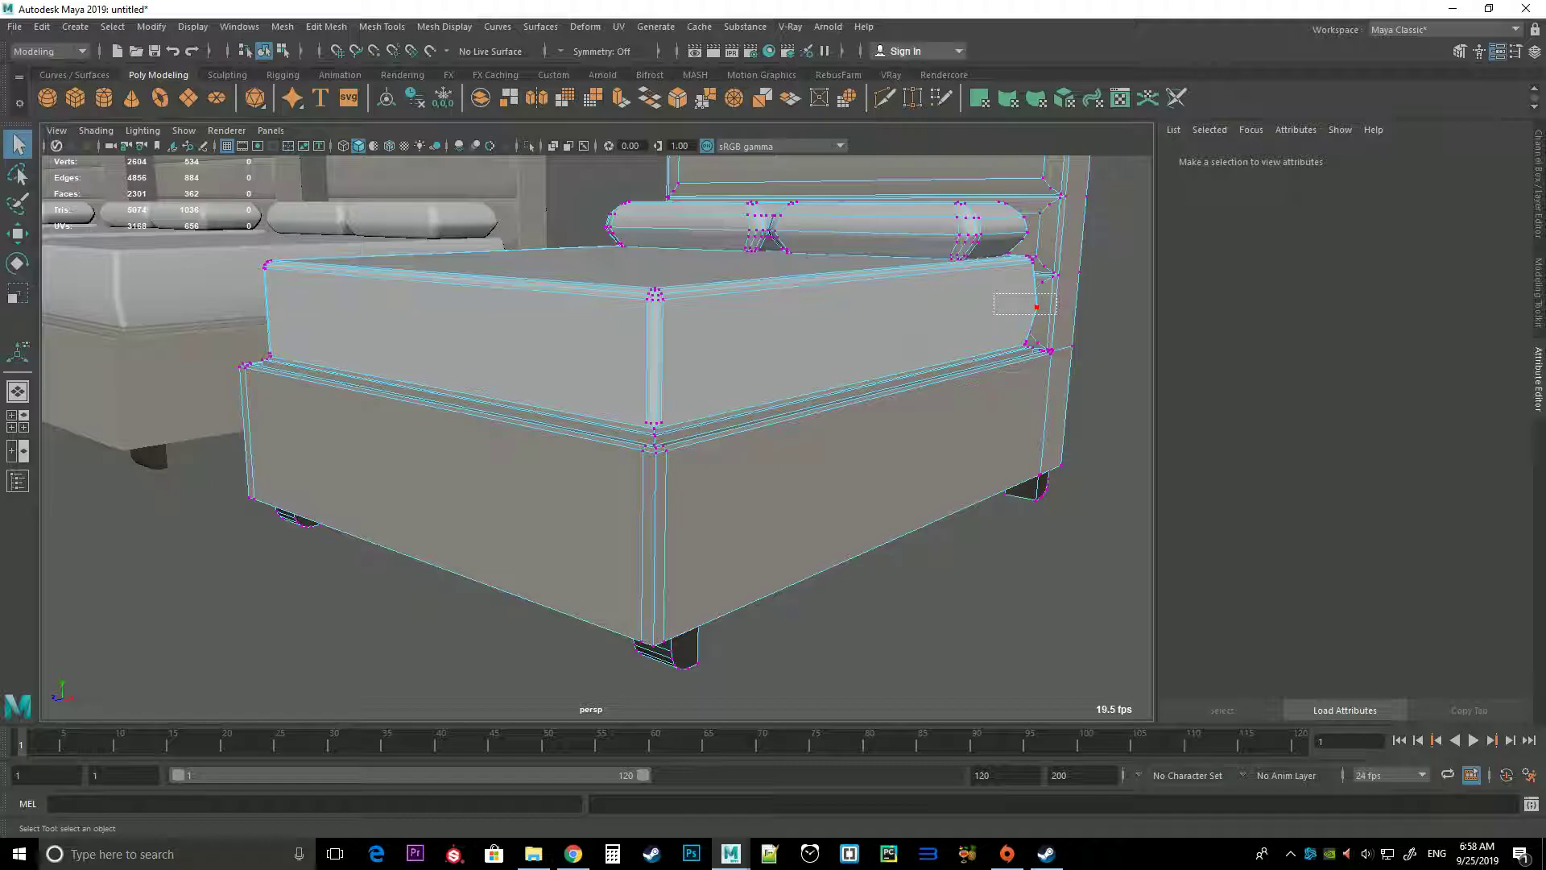
drag(994, 293, 1047, 314)
key(Delete)
Step through earlier camera views to frame the pillows and headboard area
alt+drag(563, 403, 805, 375)
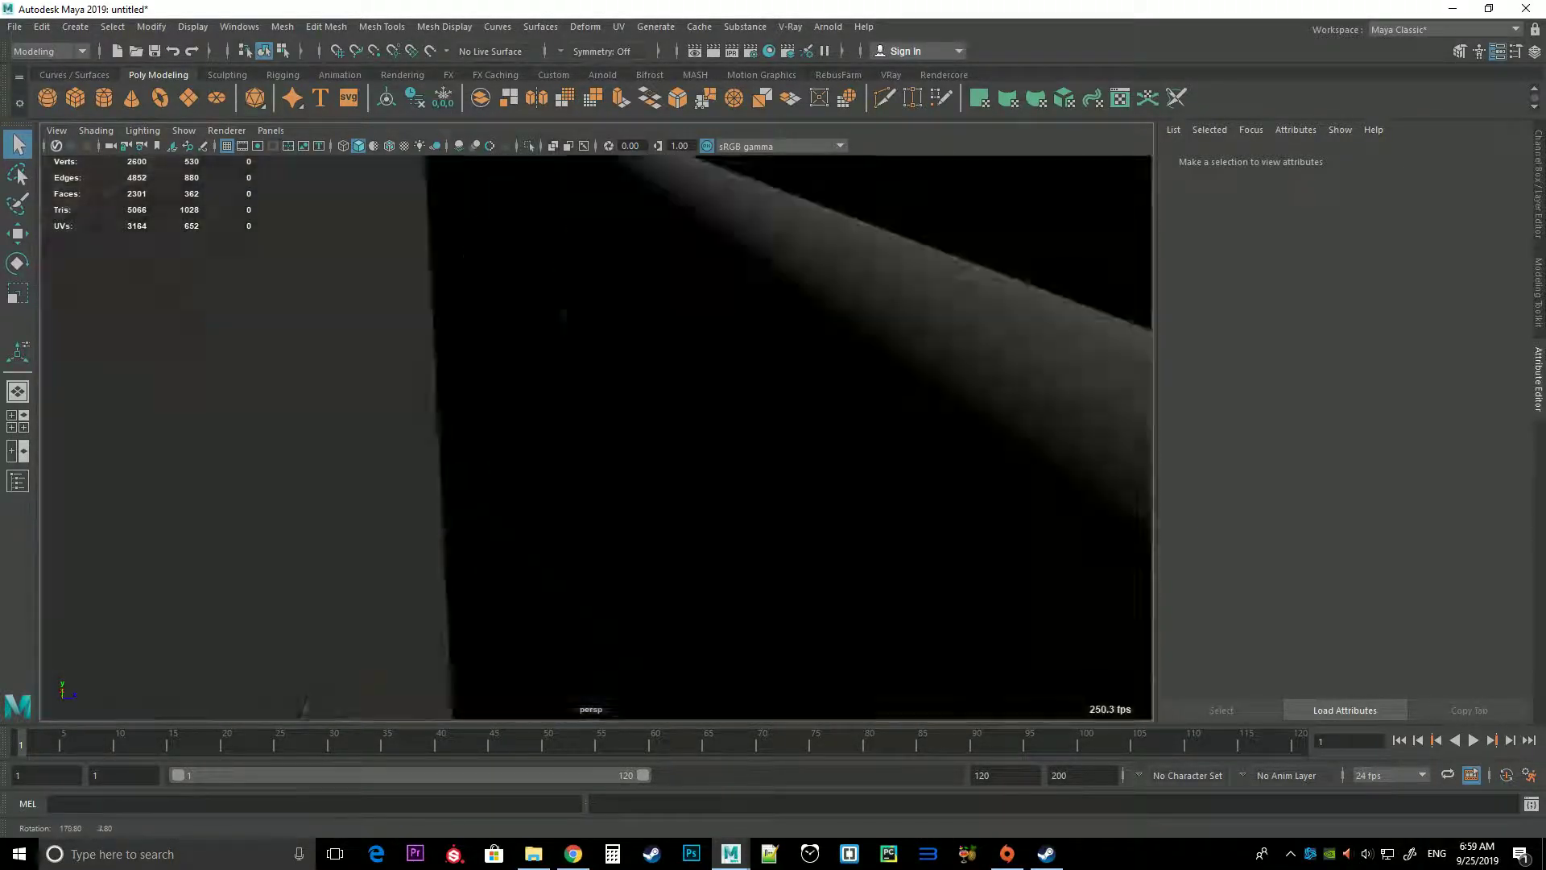
key([)
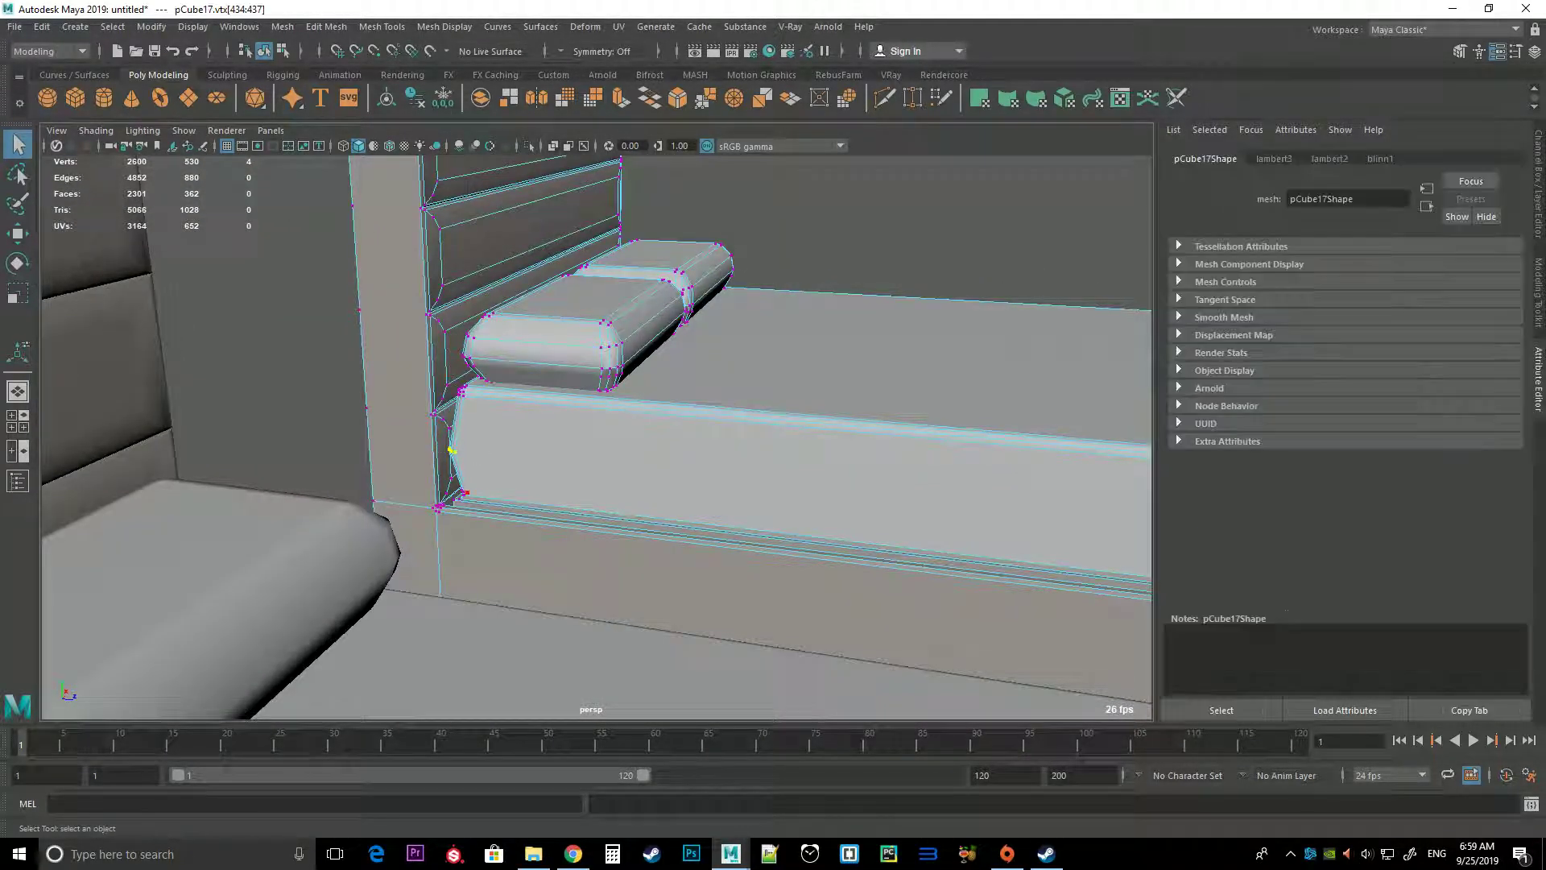
alt+drag(596, 435, 684, 423)
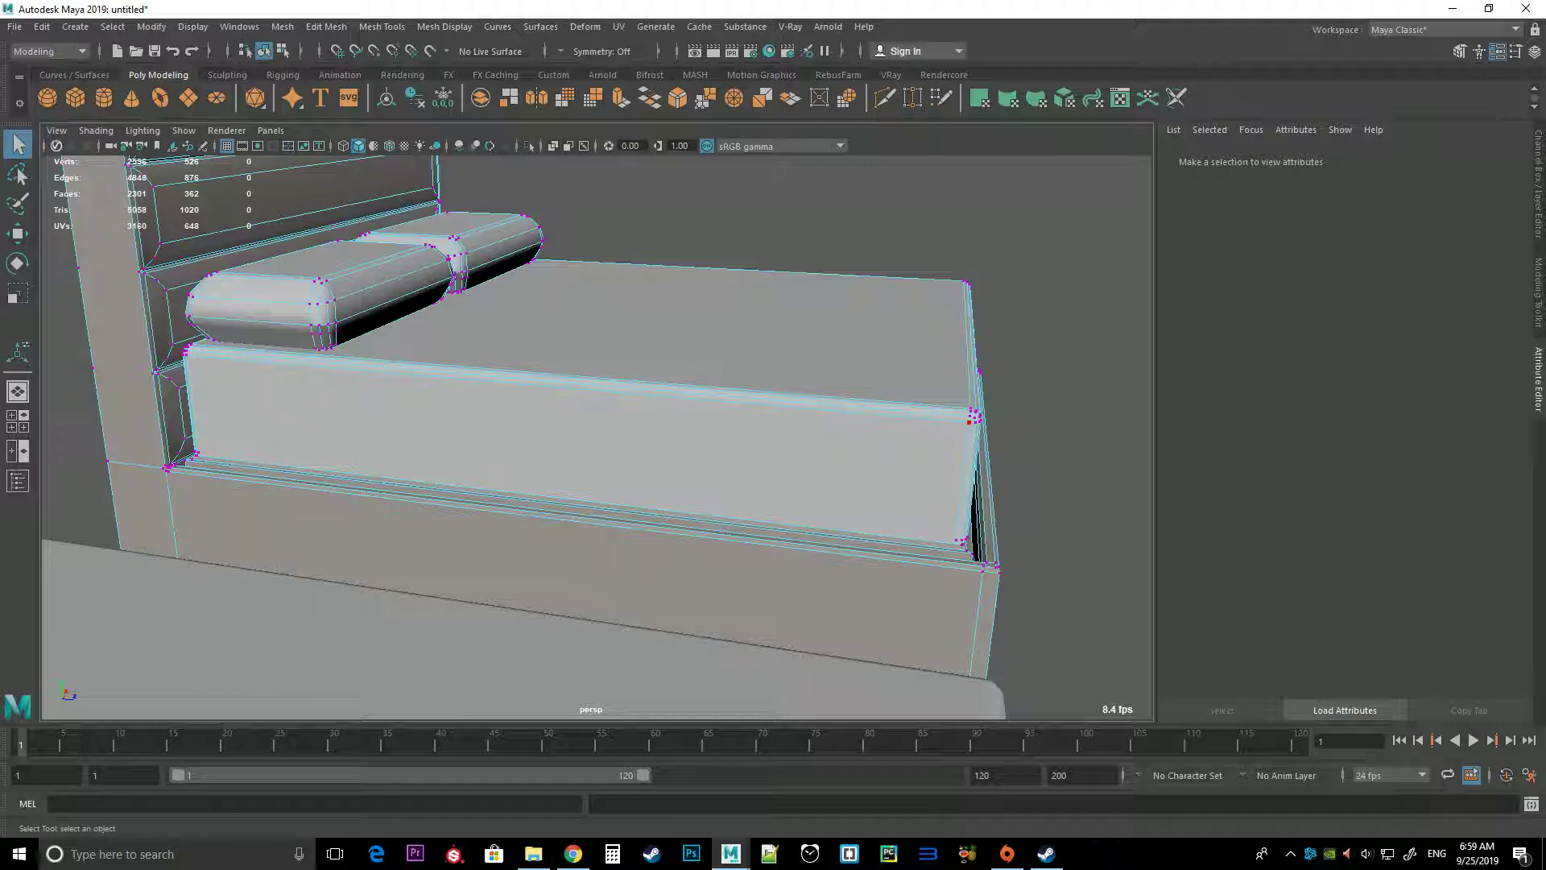
key([)
key([)
key([)
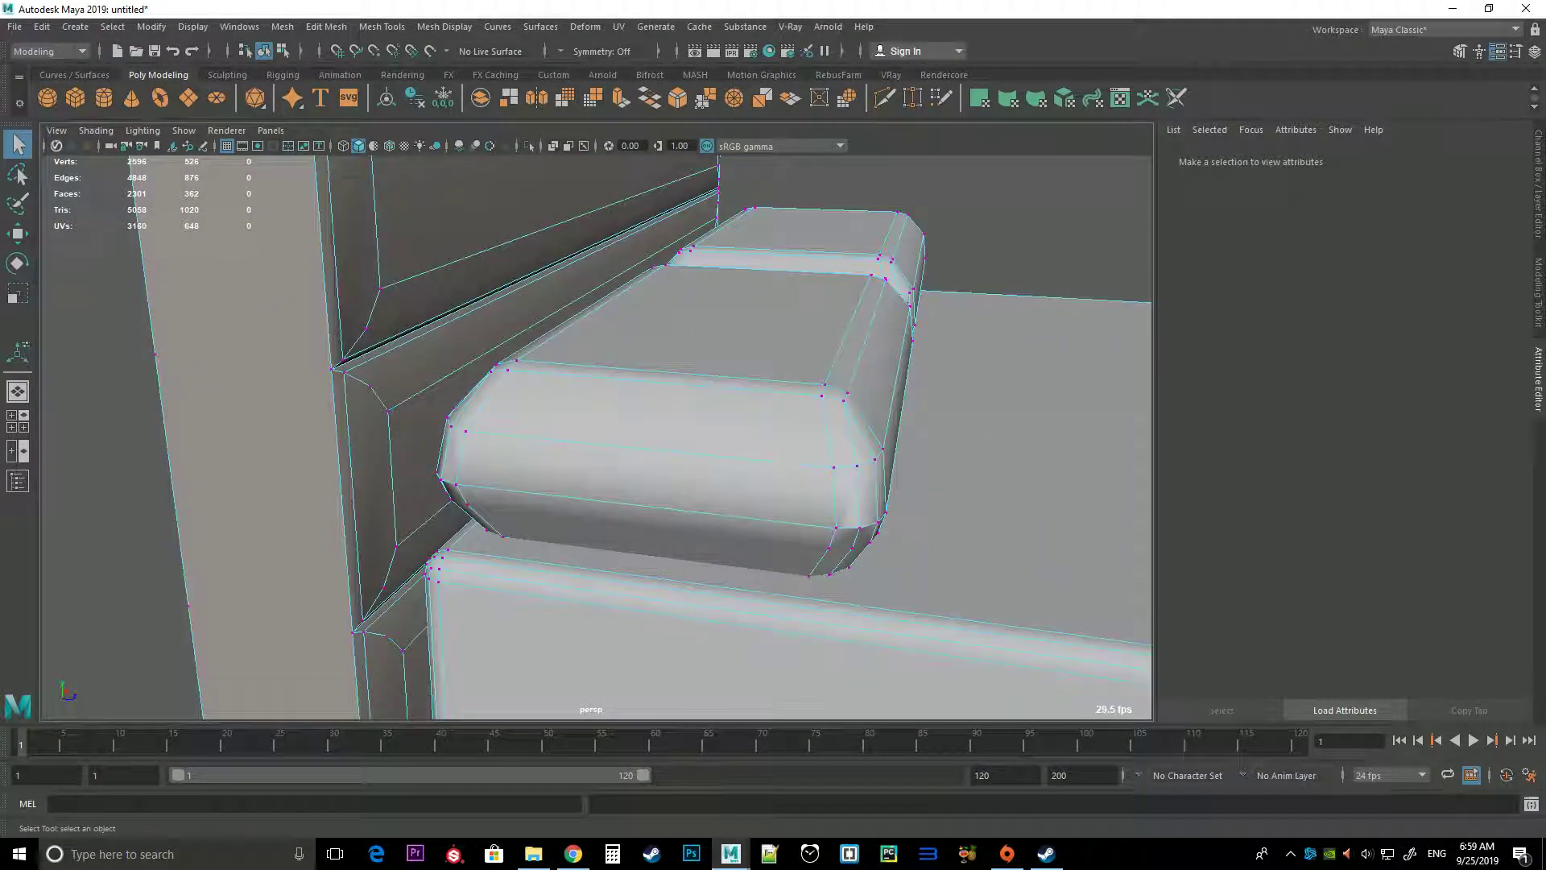
key([)
key([)
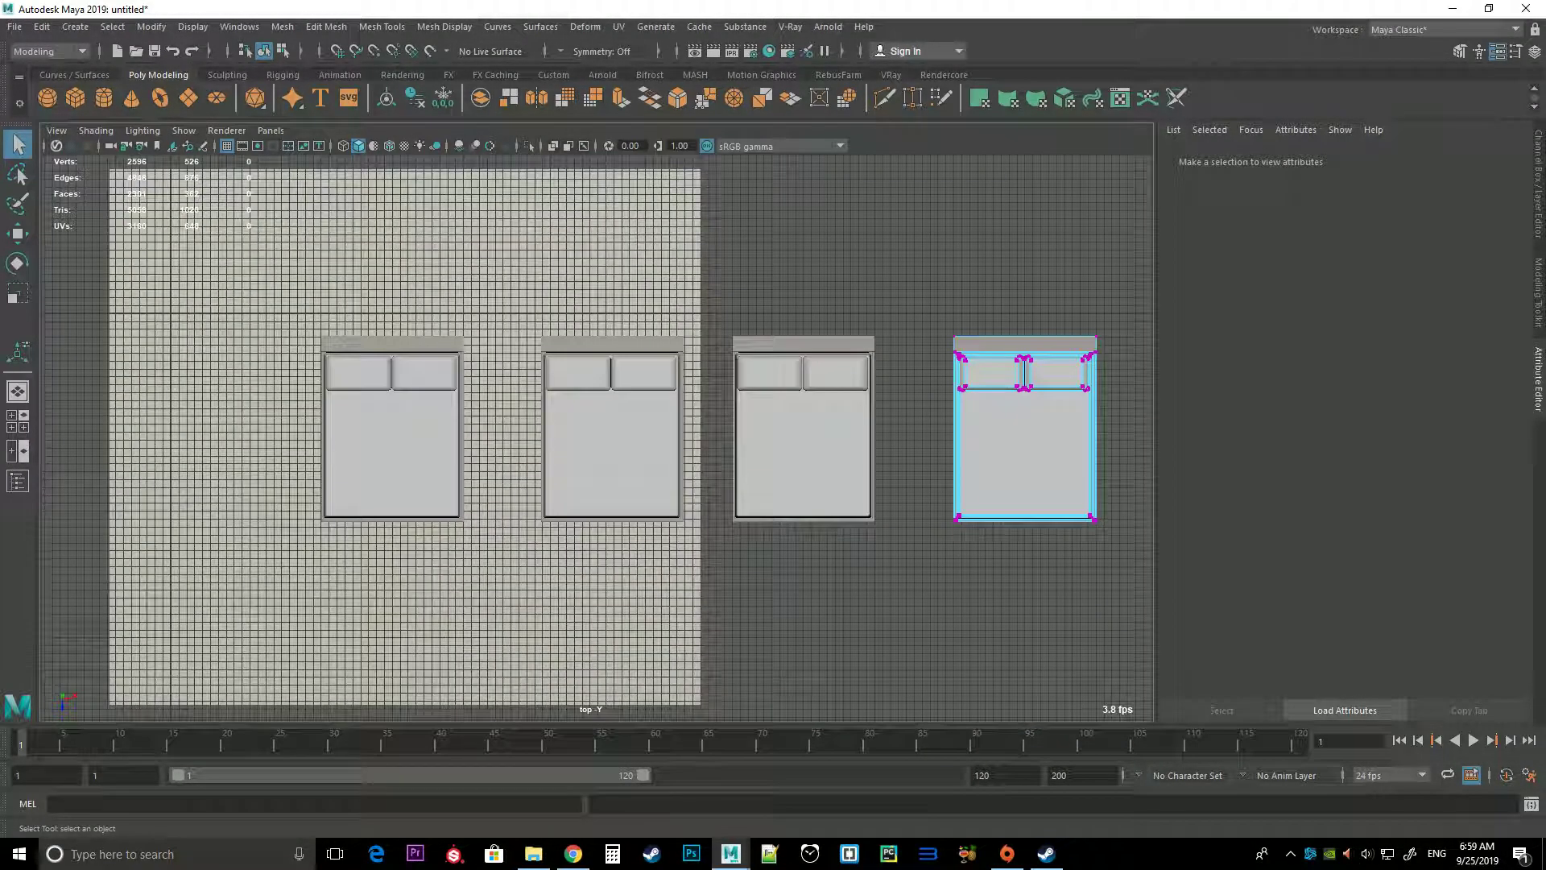
key(])
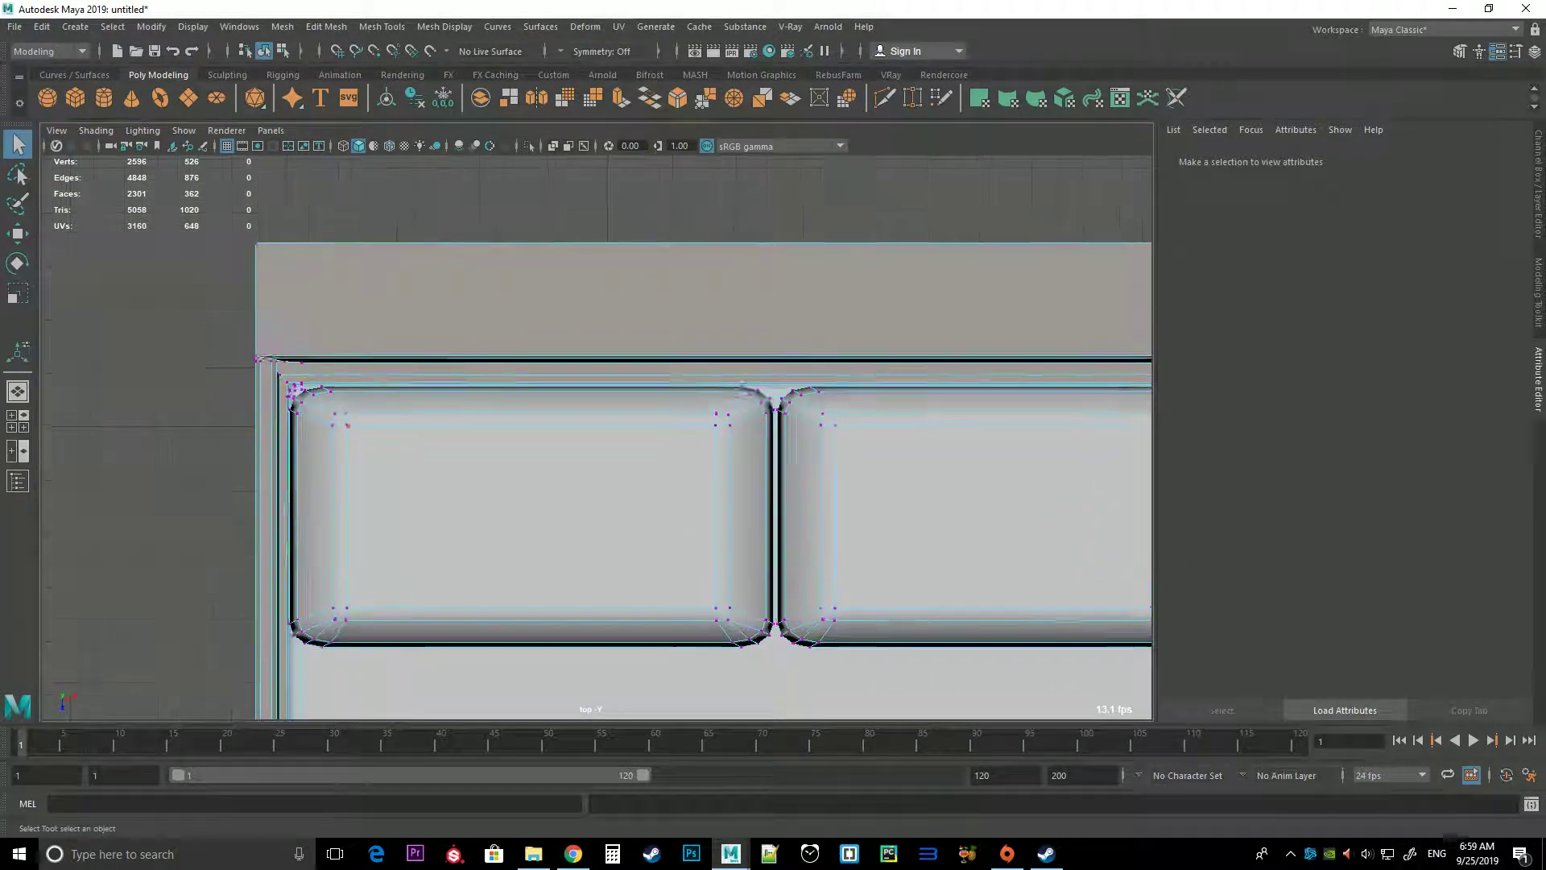
key([)
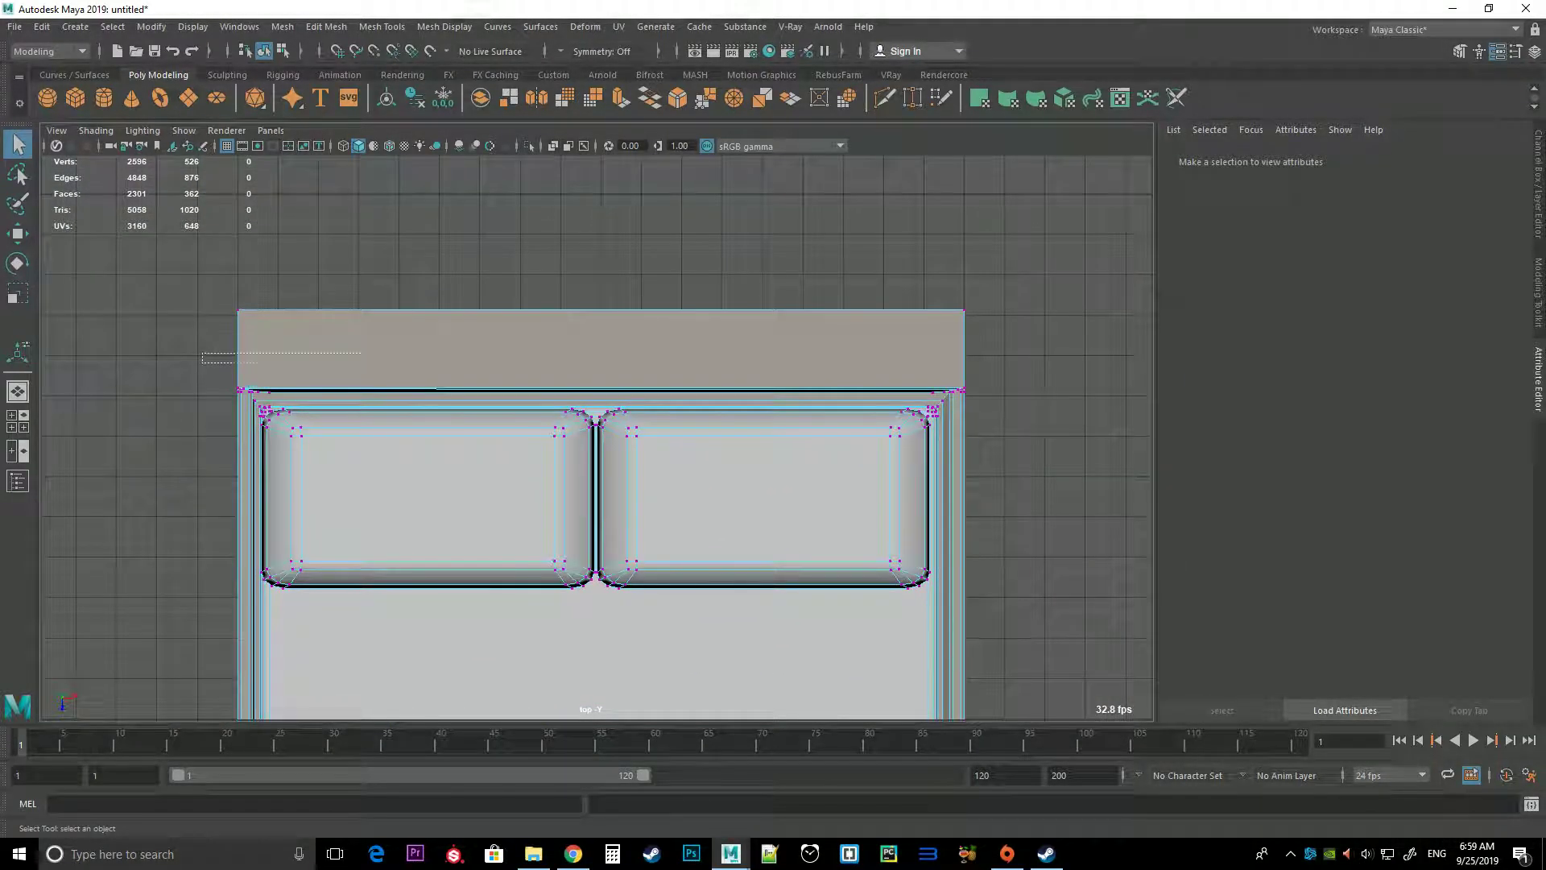
Marquee-select the headboard-edge vertices, toggle the four-view layout, then undo twice
drag(202, 353, 1010, 386)
key(space)
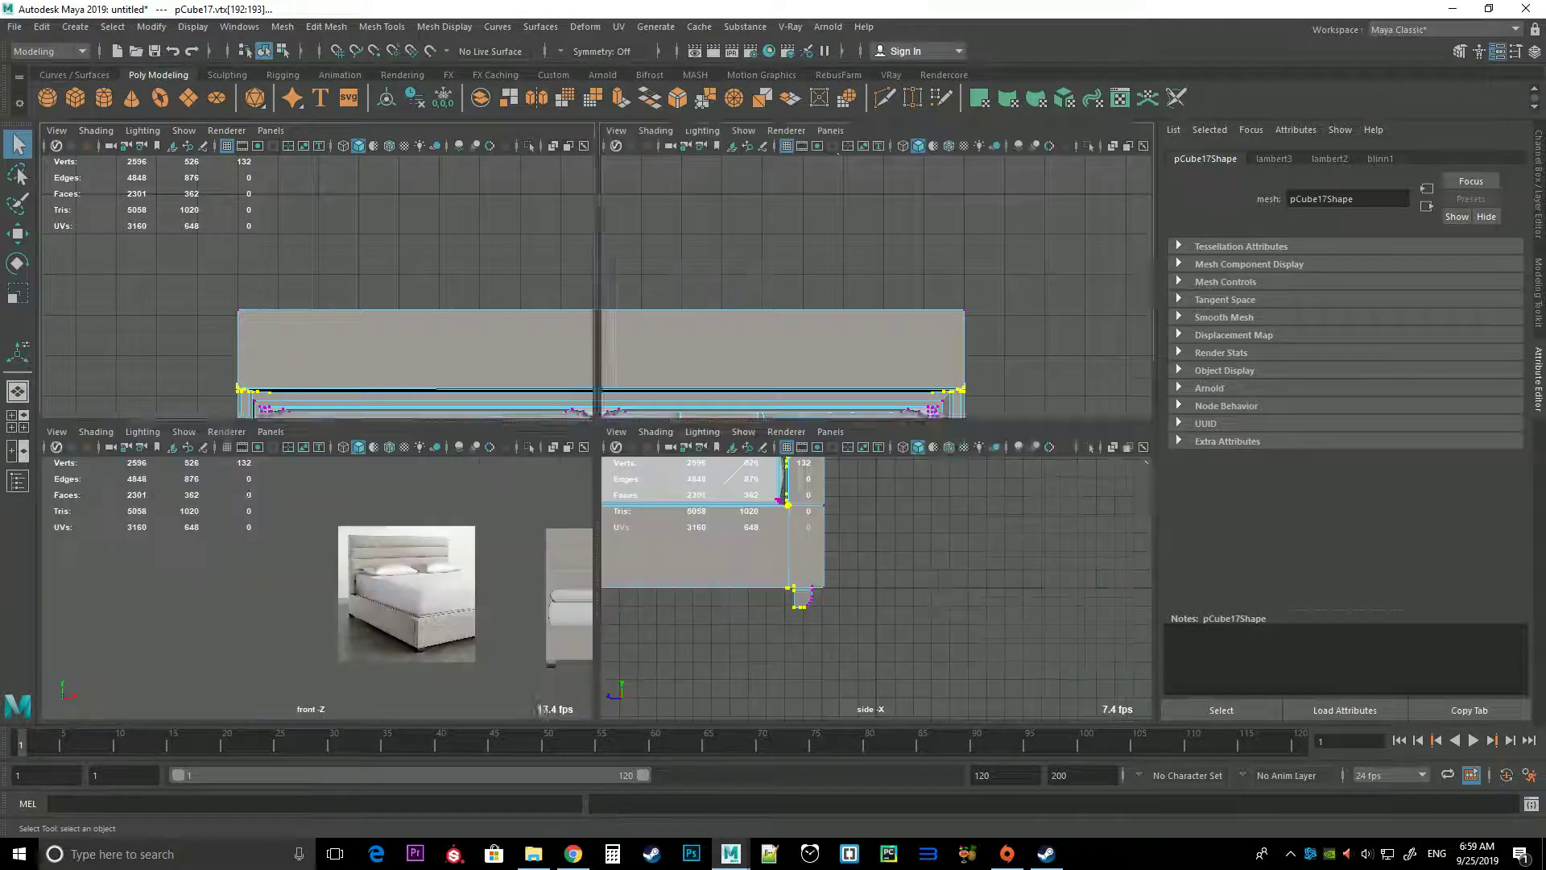
key(space)
key(ctrl+z)
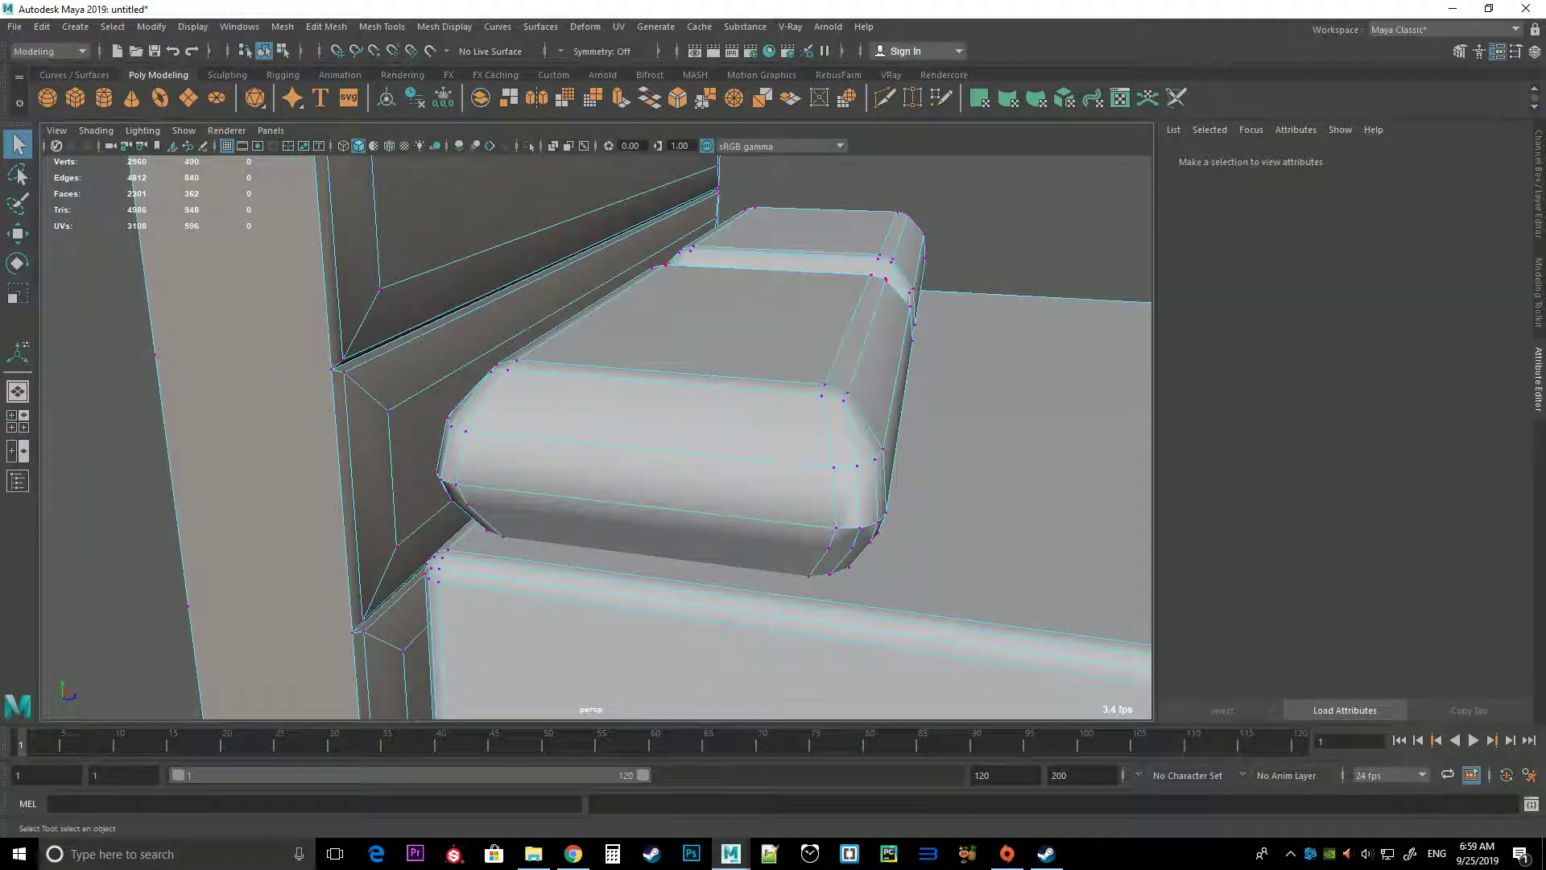
key(ctrl+z)
key(ctrl+z)
key(ctrl+z)
Return the camera to the headboard-corner close-up and bring up the selection-mode menu
key([)
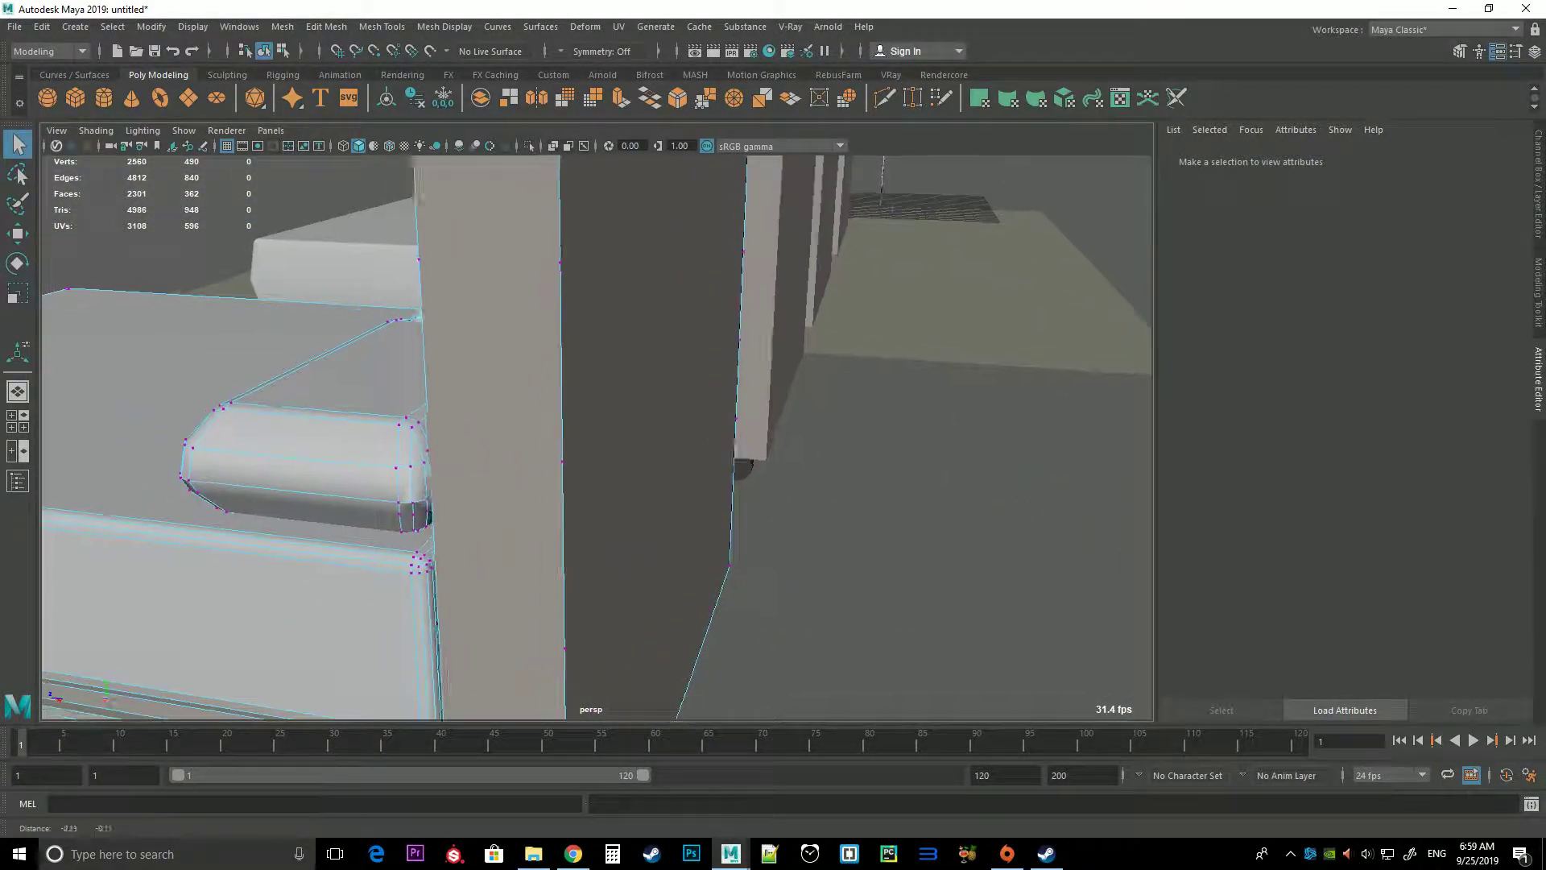
key([)
key([)
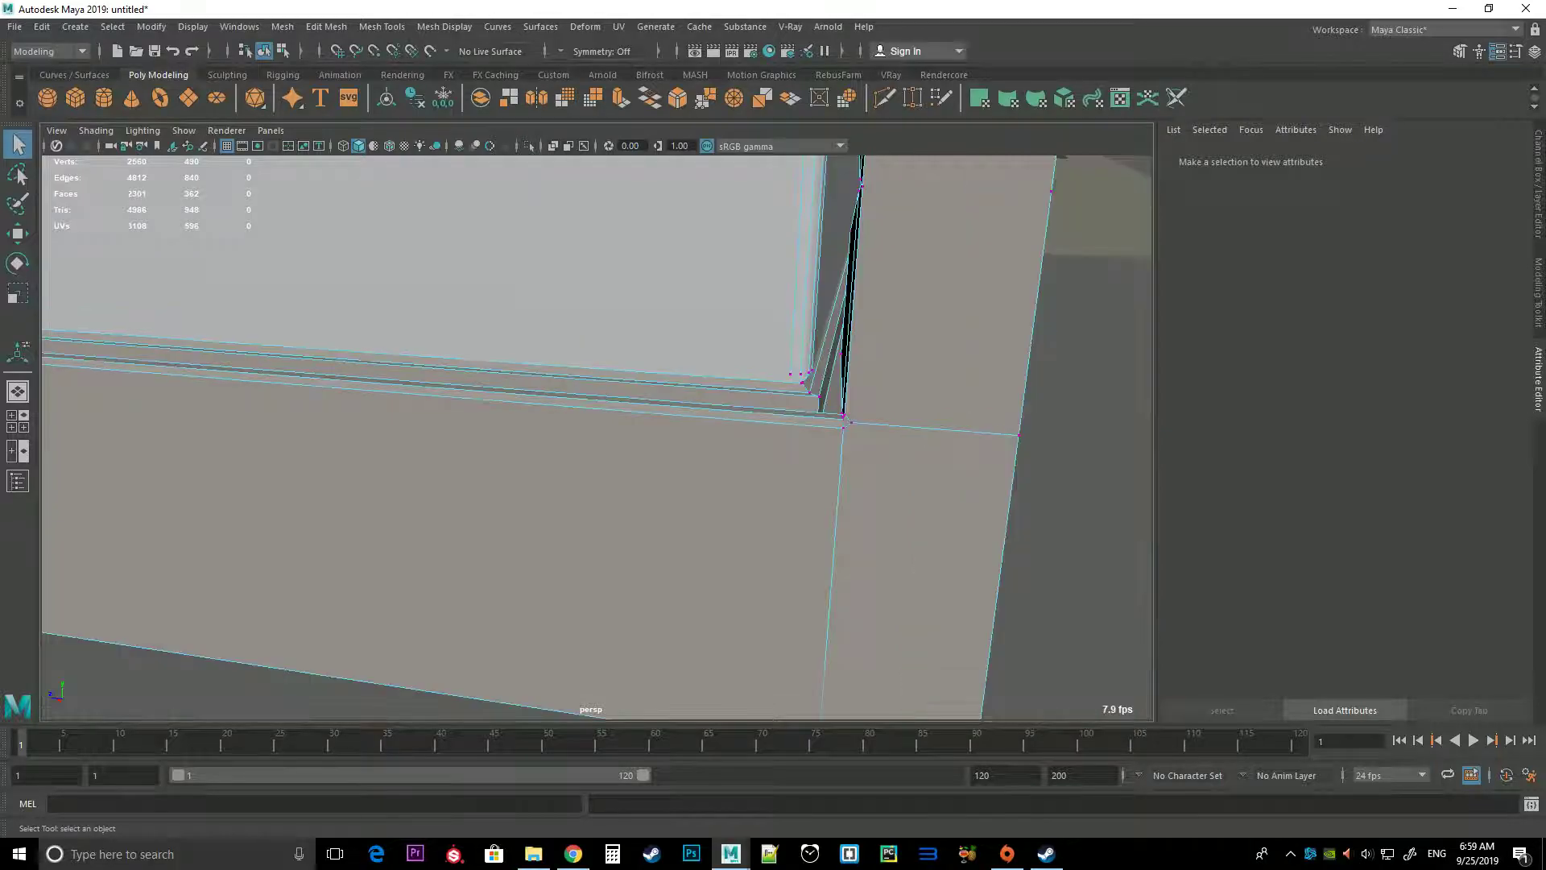
key([)
key(])
key(])
scroll(659, 385, down, 3)
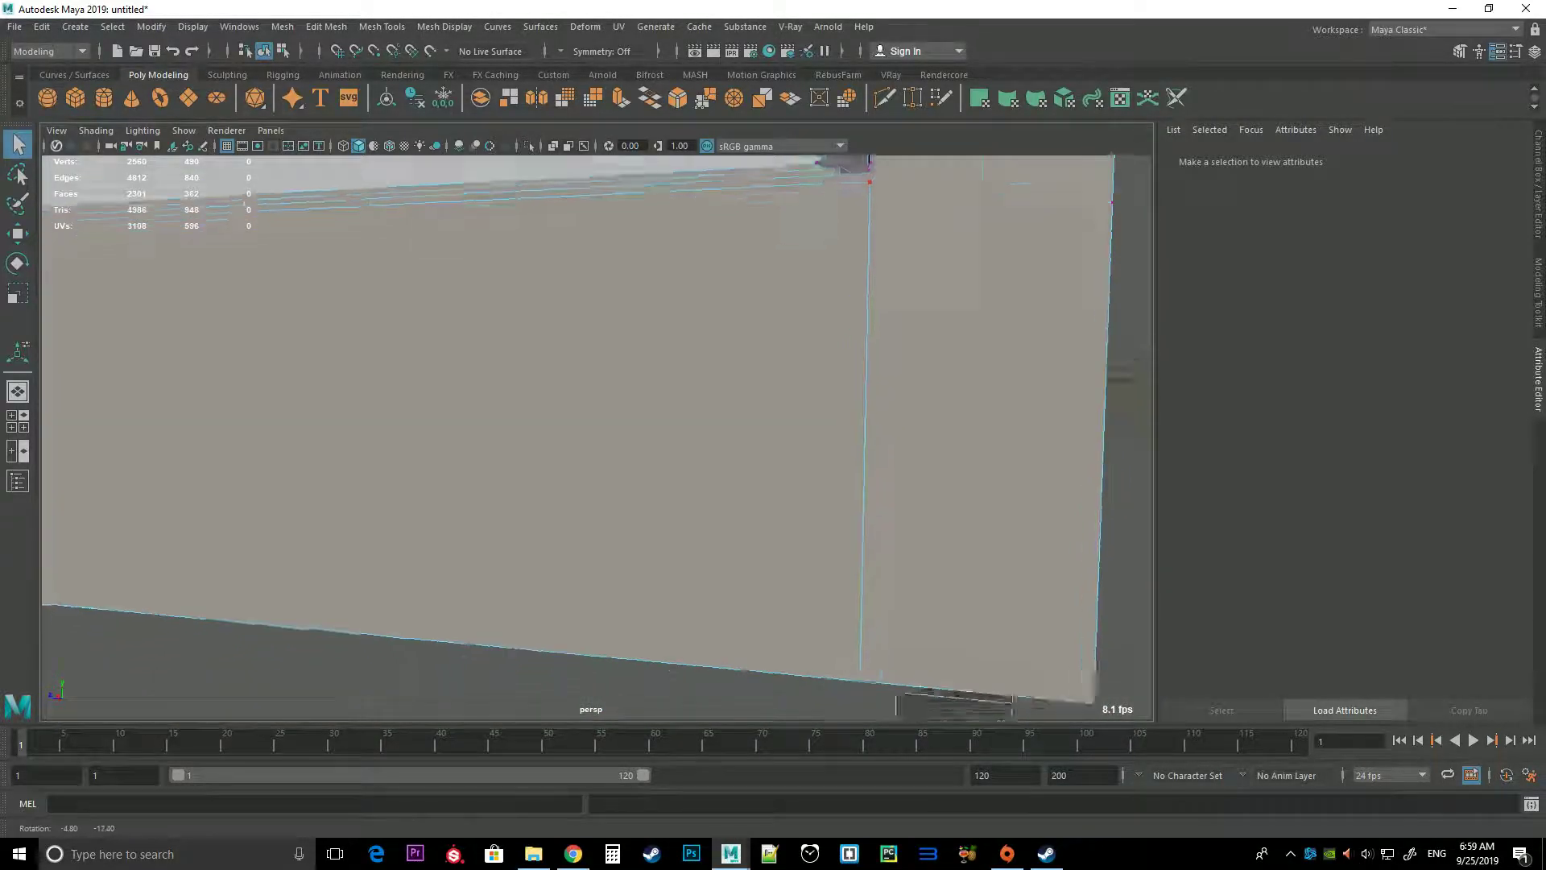
scroll(660, 385, down, 3)
scroll(660, 385, down, 3)
right_click(659, 385)
Return to object selection, deselect the bed and orbit in close on the pillows
right_drag(659, 385, 738, 362)
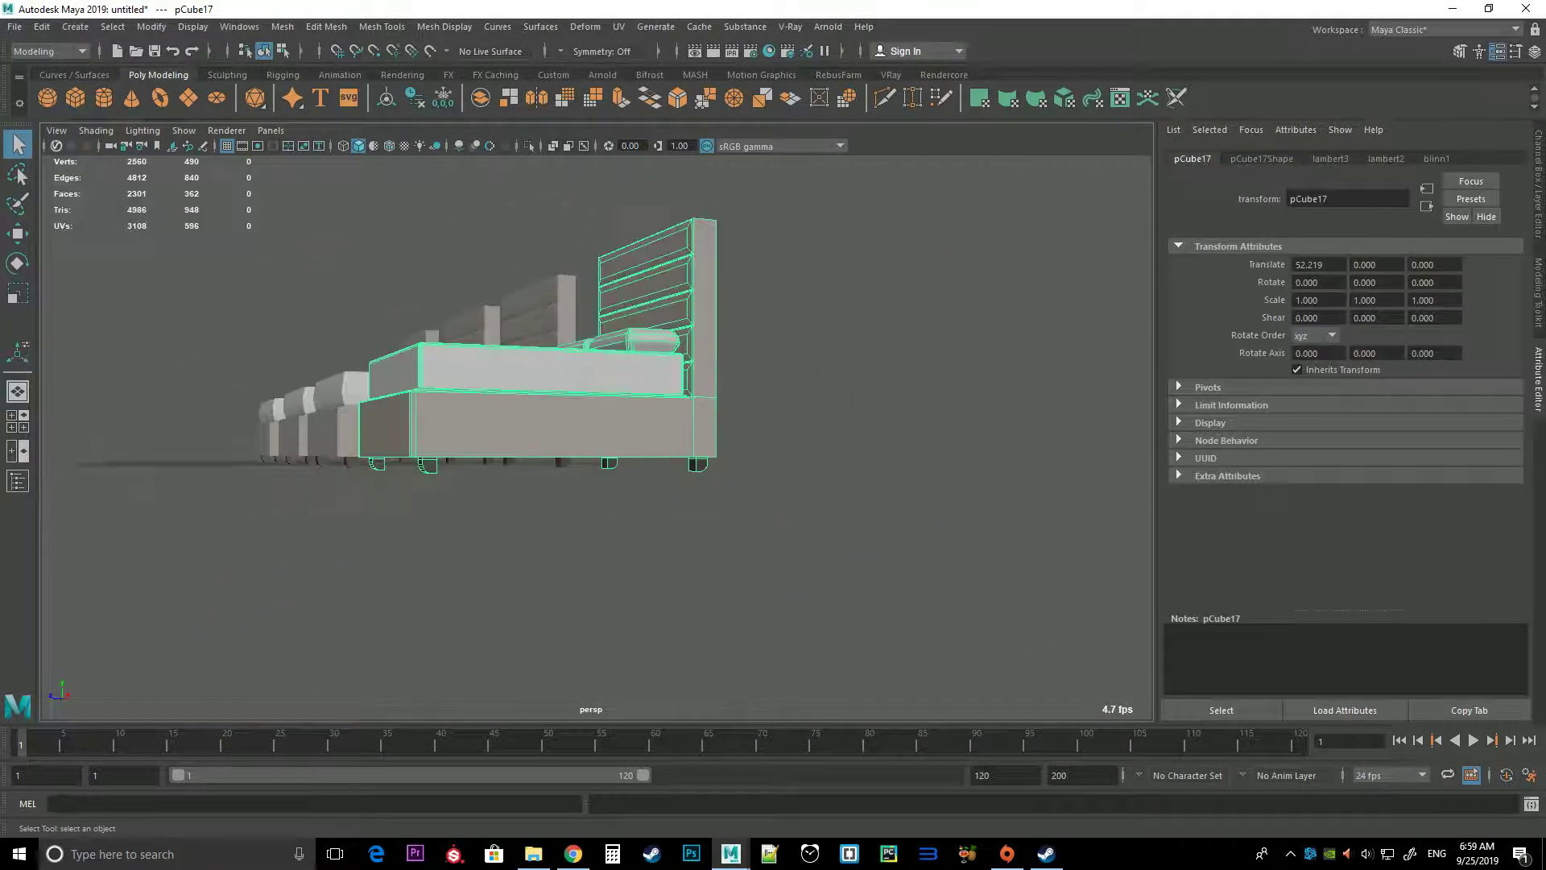
click(886, 604)
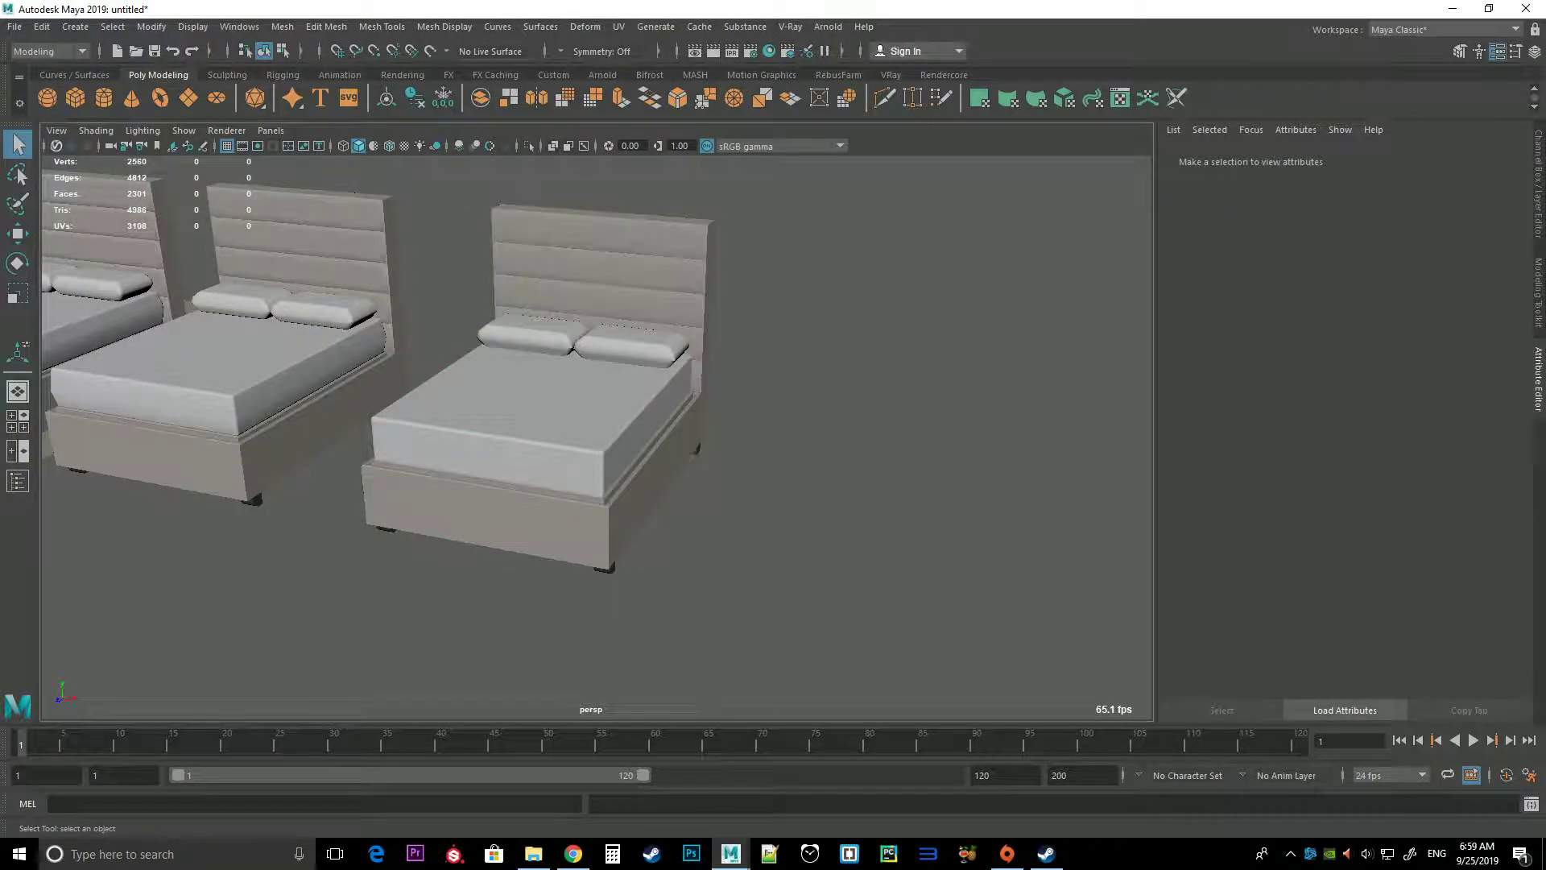
mouse_move(725, 403)
alt+mouse_down()
mouse_move(805, 387)
mouse_move(670, 484)
alt+mouse_up()
scroll(725, 403, up, 5)
scroll(669, 483, down, 3)
Select the rightmost bed pCube17, frame it with F and zoom in
click(669, 484)
scroll(669, 570, up, 3)
key(f)
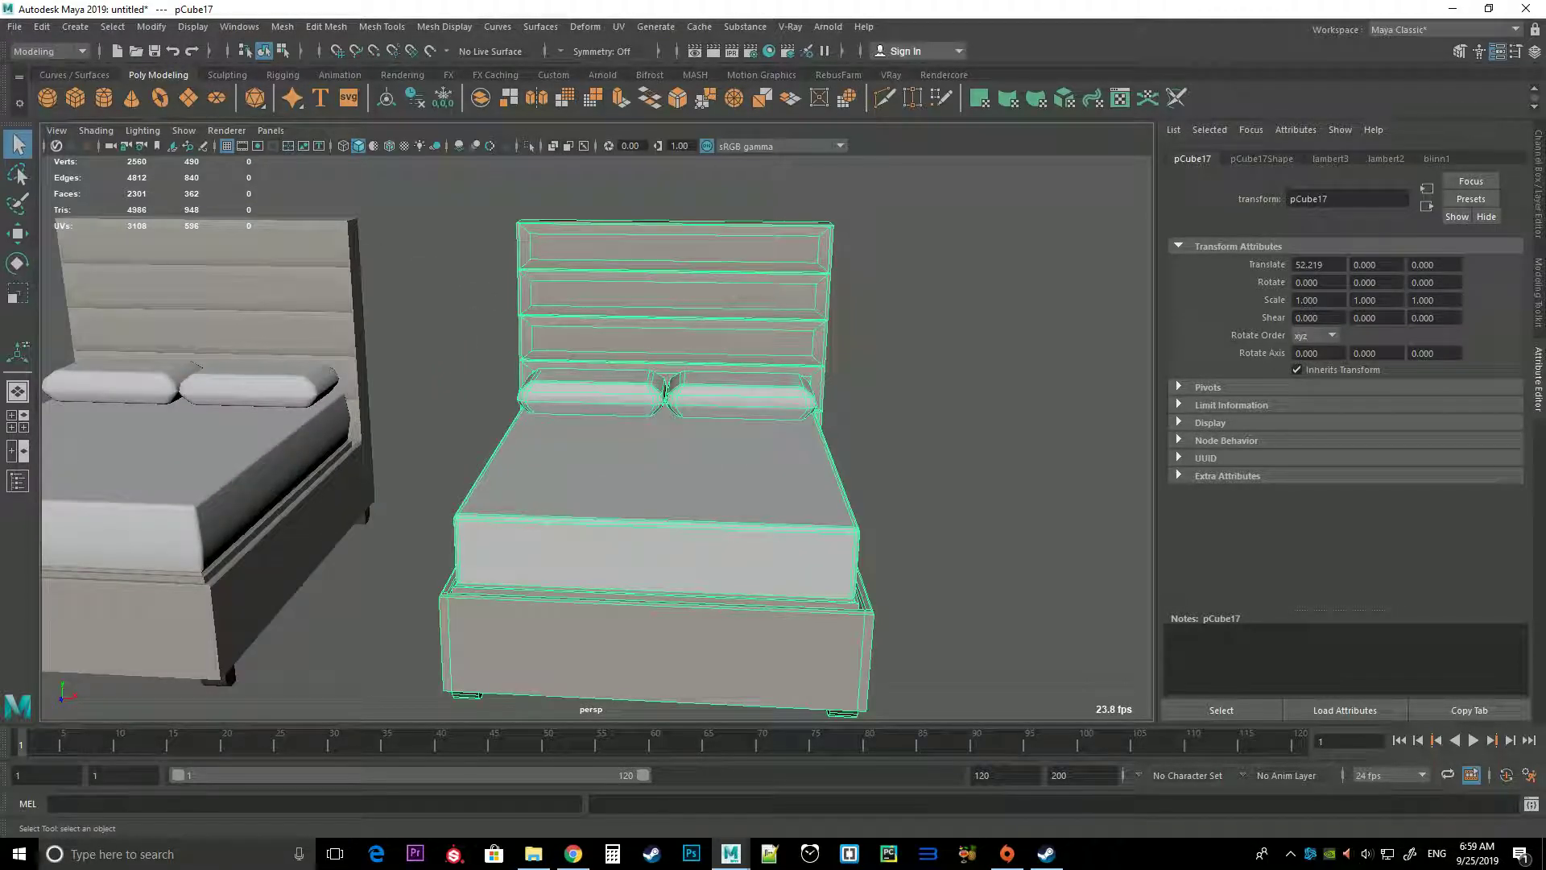
scroll(620, 467, down, 5)
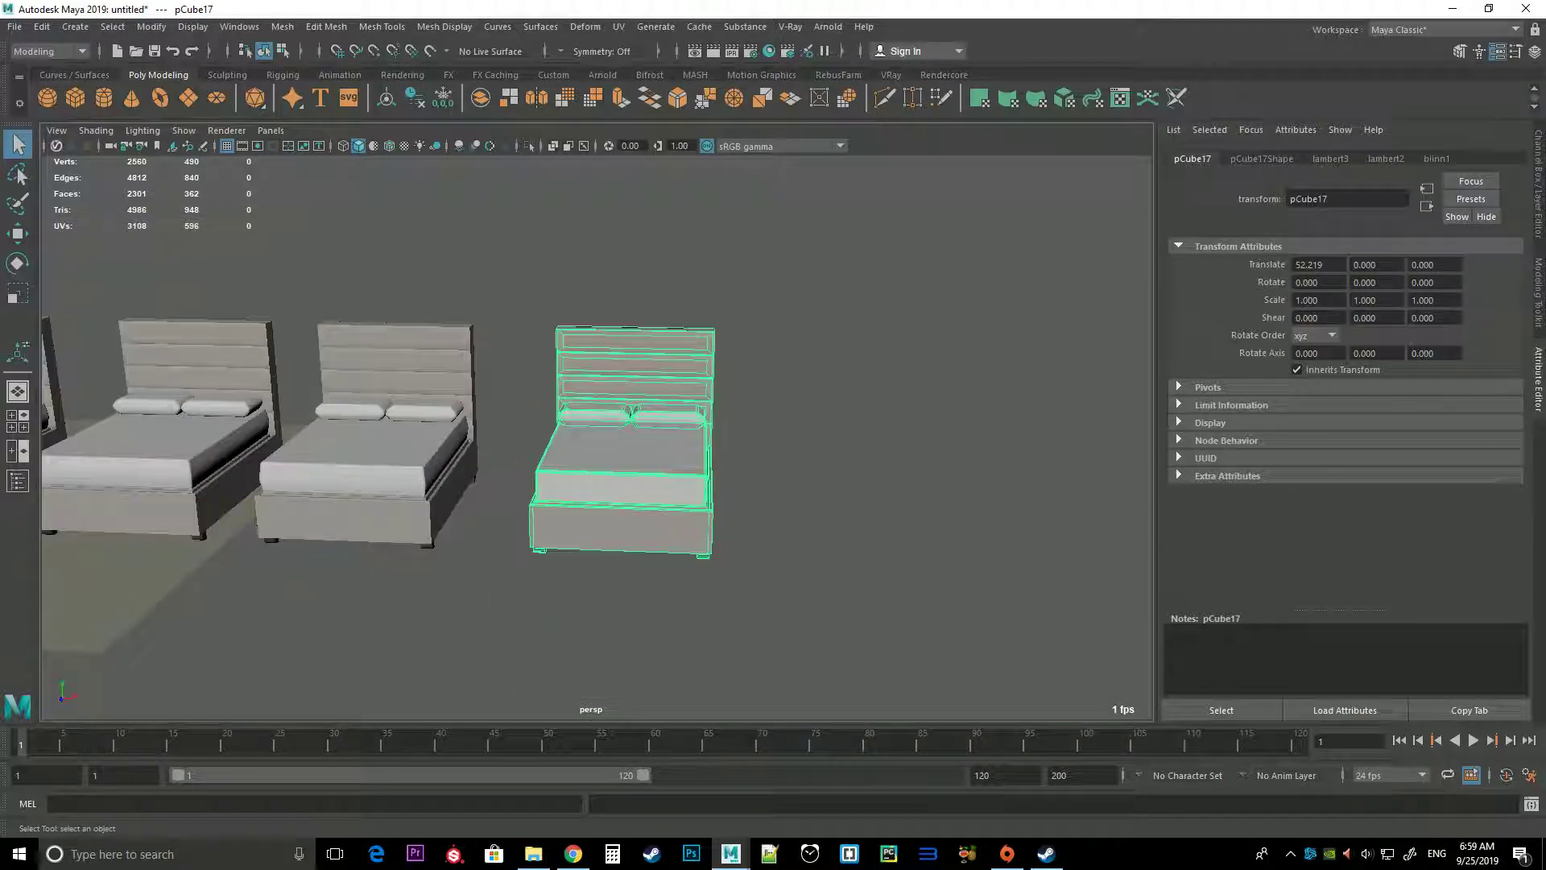
scroll(596, 434, up, 2)
scroll(596, 435, up, 2)
scroll(596, 435, up, 2)
scroll(596, 435, up, 4)
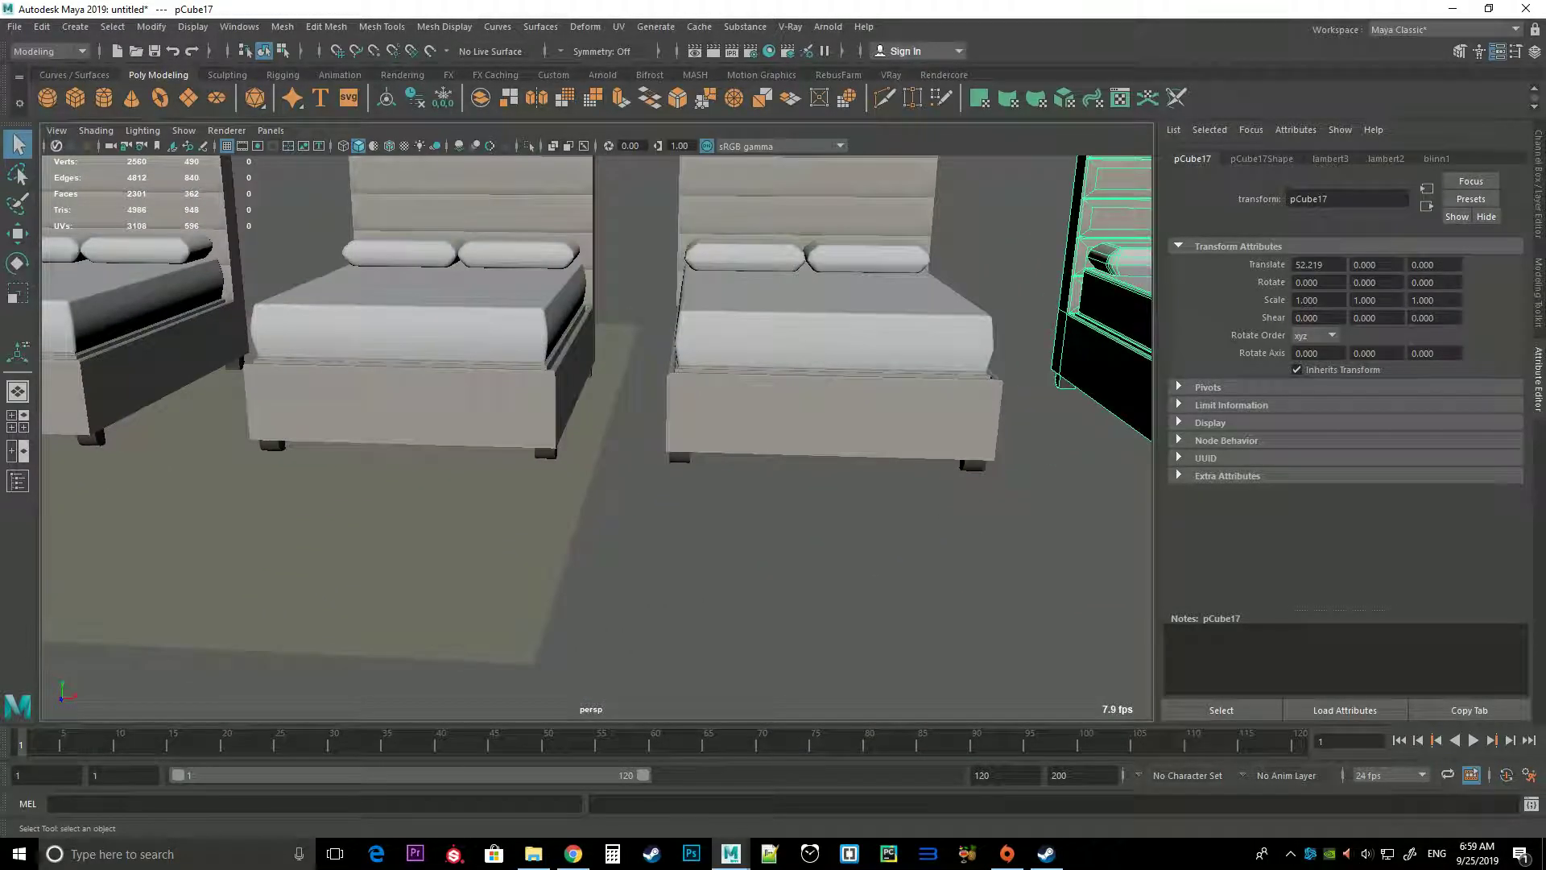
Turn on wireframe over shaded and pan along the row back to pCube17
click(419, 362)
click(830, 363)
click(374, 145)
alt+middle_drag(725, 564, 363, 564)
click(967, 387)
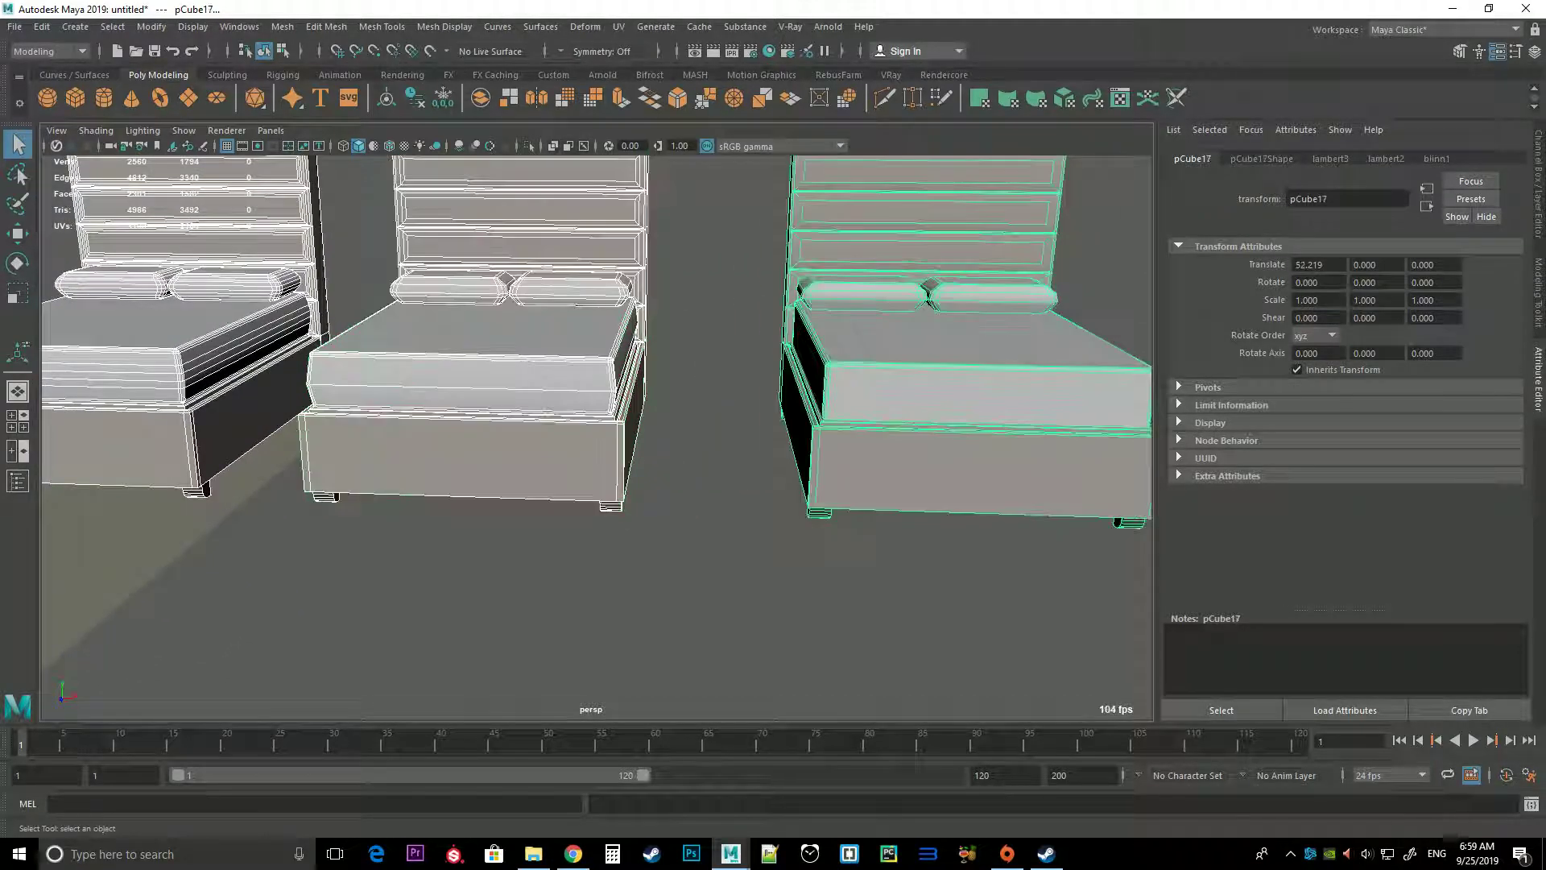
alt+drag(725, 483, 548, 475)
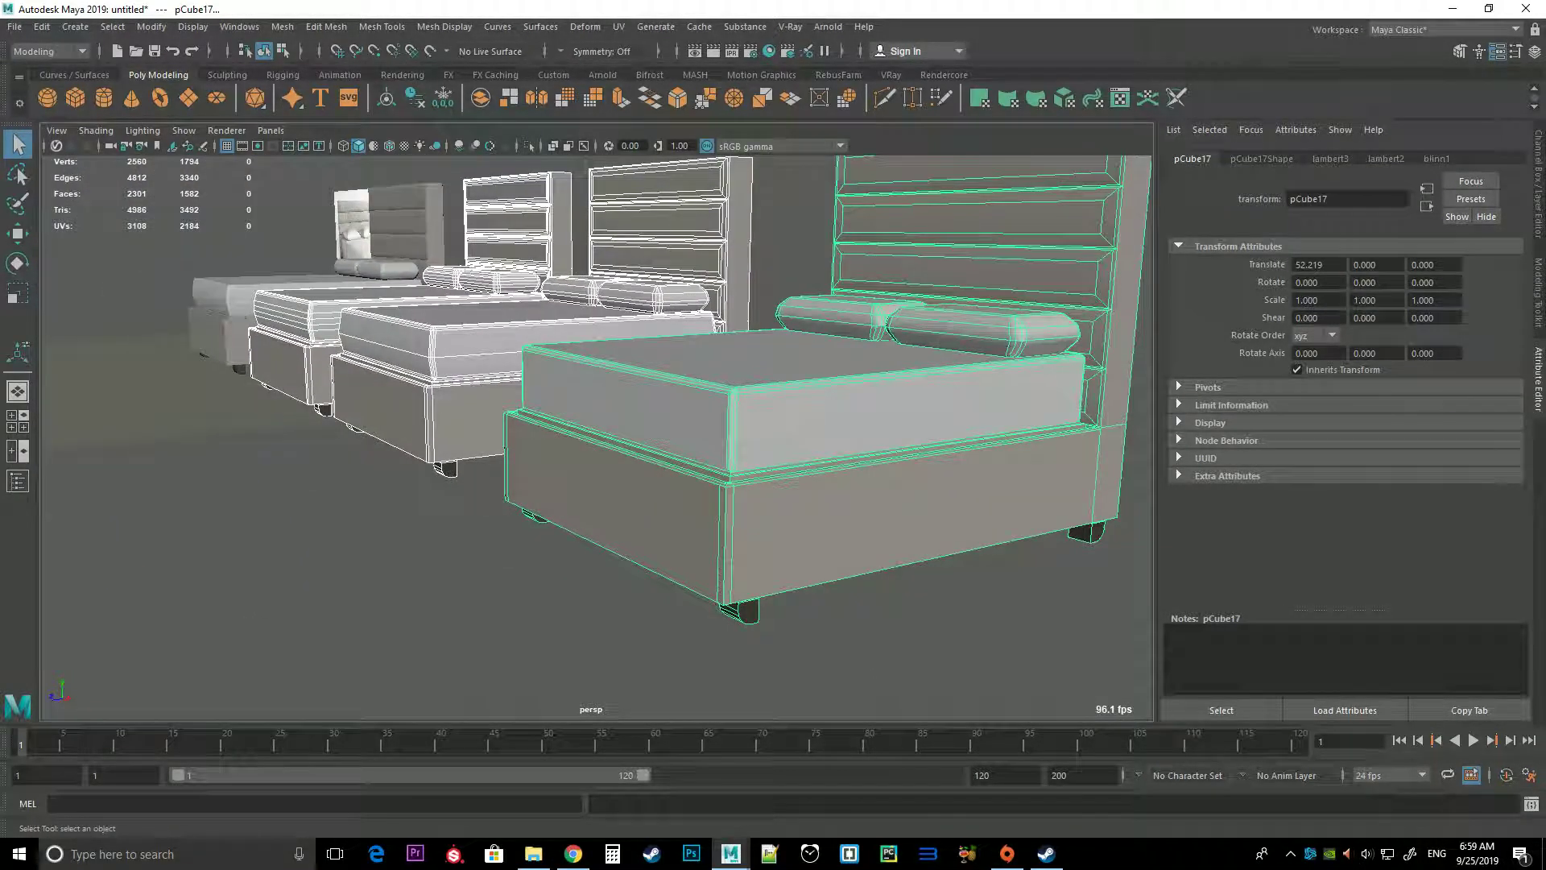
scroll(596, 435, up, 3)
alt+drag(596, 403, 564, 451)
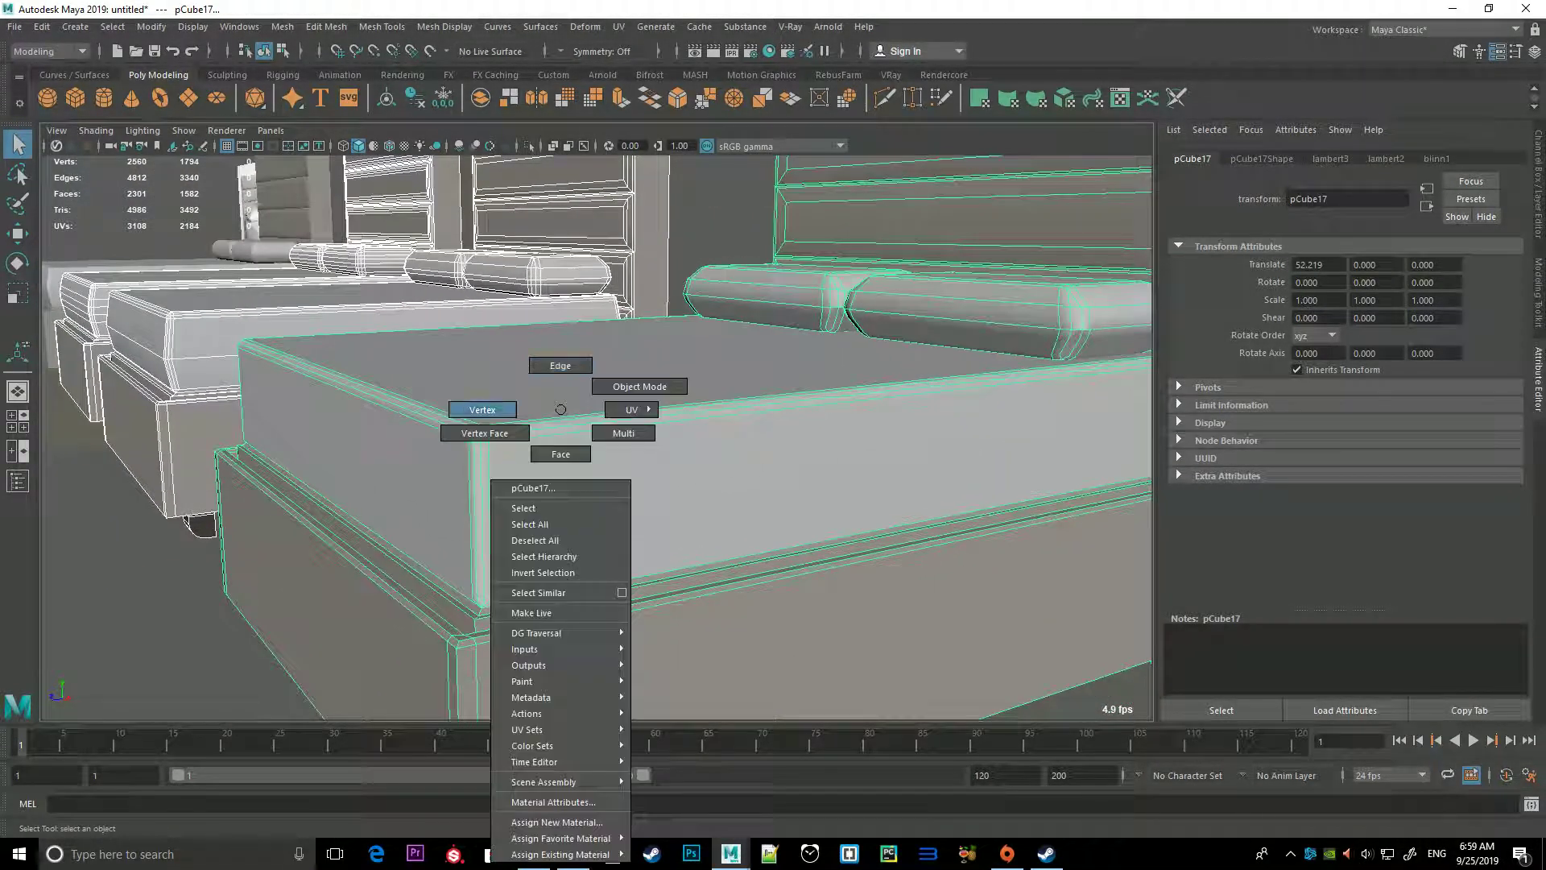
Switch pCube17 to Edge mode and orbit to frame the whole bed
right_drag(559, 409, 636, 387)
right_click(517, 409)
click(517, 365)
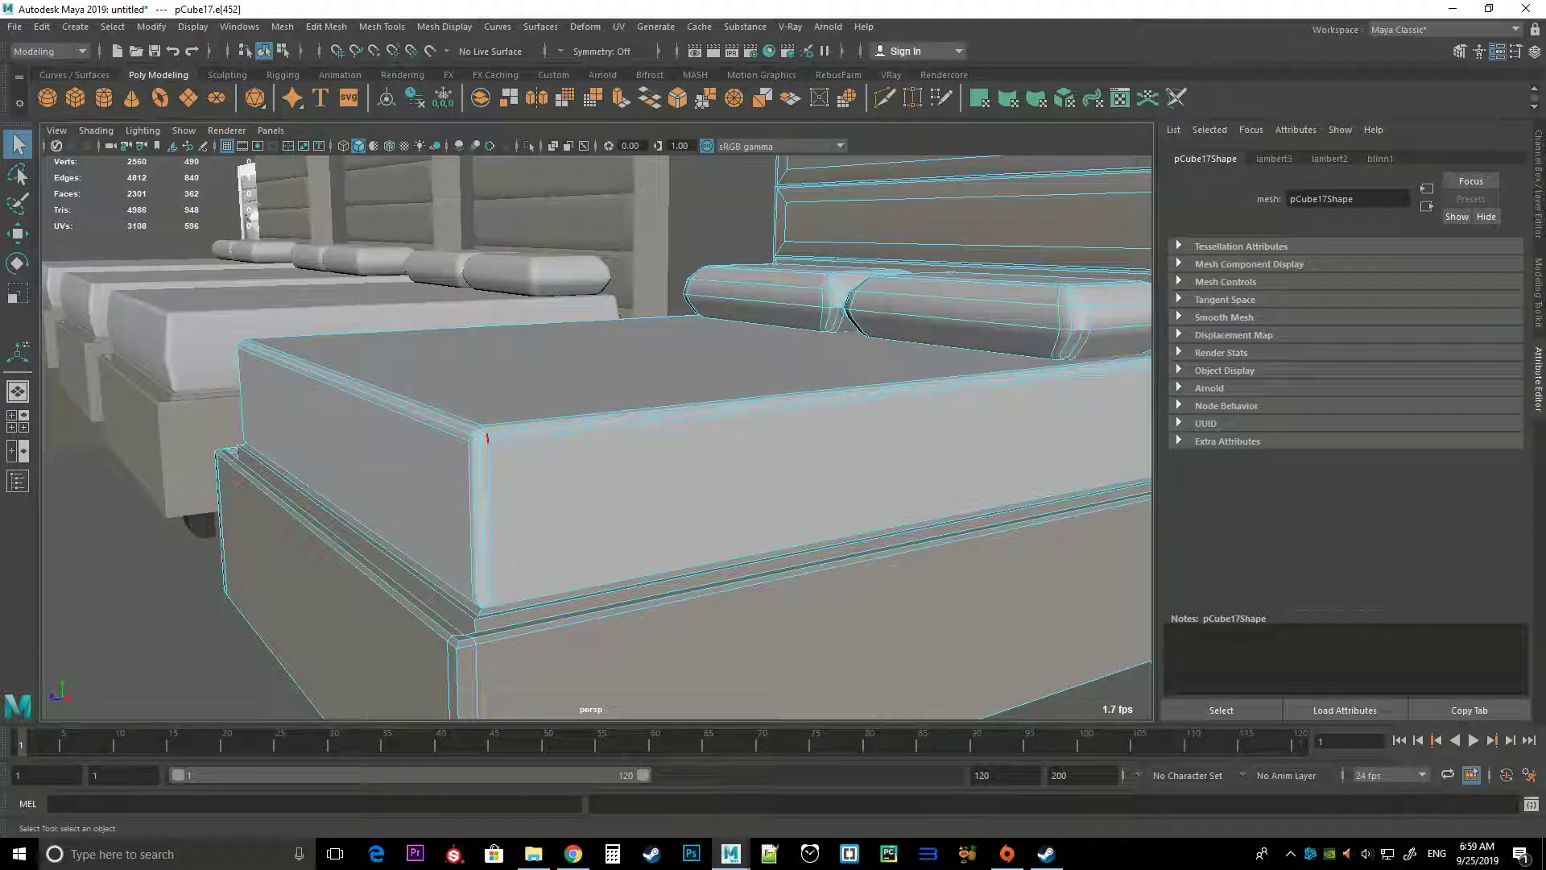
scroll(488, 440, down, 5)
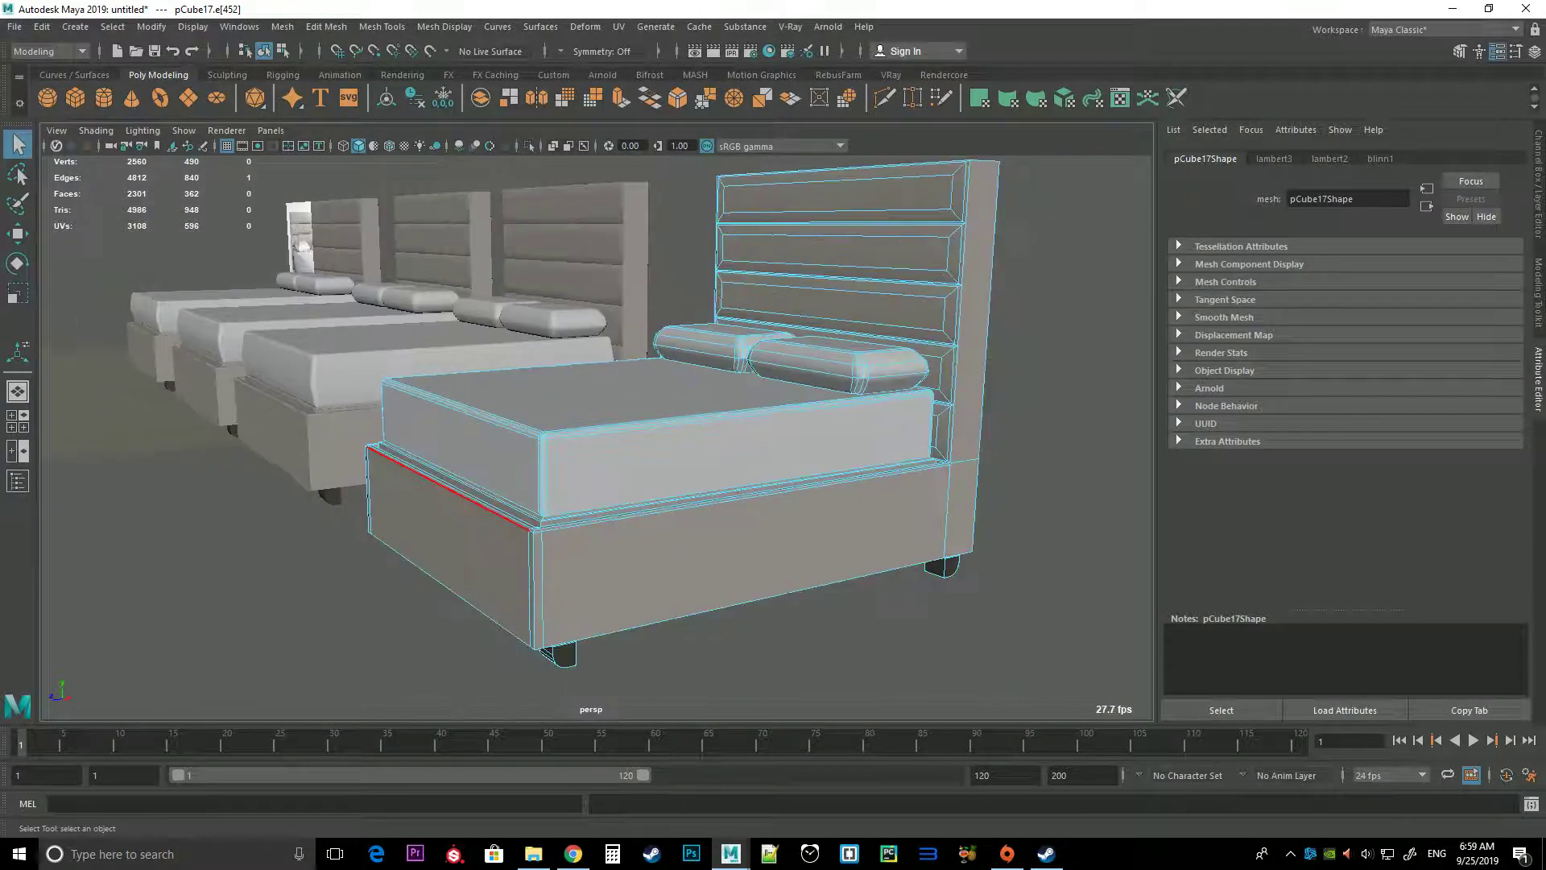
mouse_move(488, 440)
alt+mouse_down()
mouse_move(564, 322)
mouse_move(523, 403)
alt+mouse_up()
scroll(524, 402, up, 5)
alt+drag(725, 403, 542, 408)
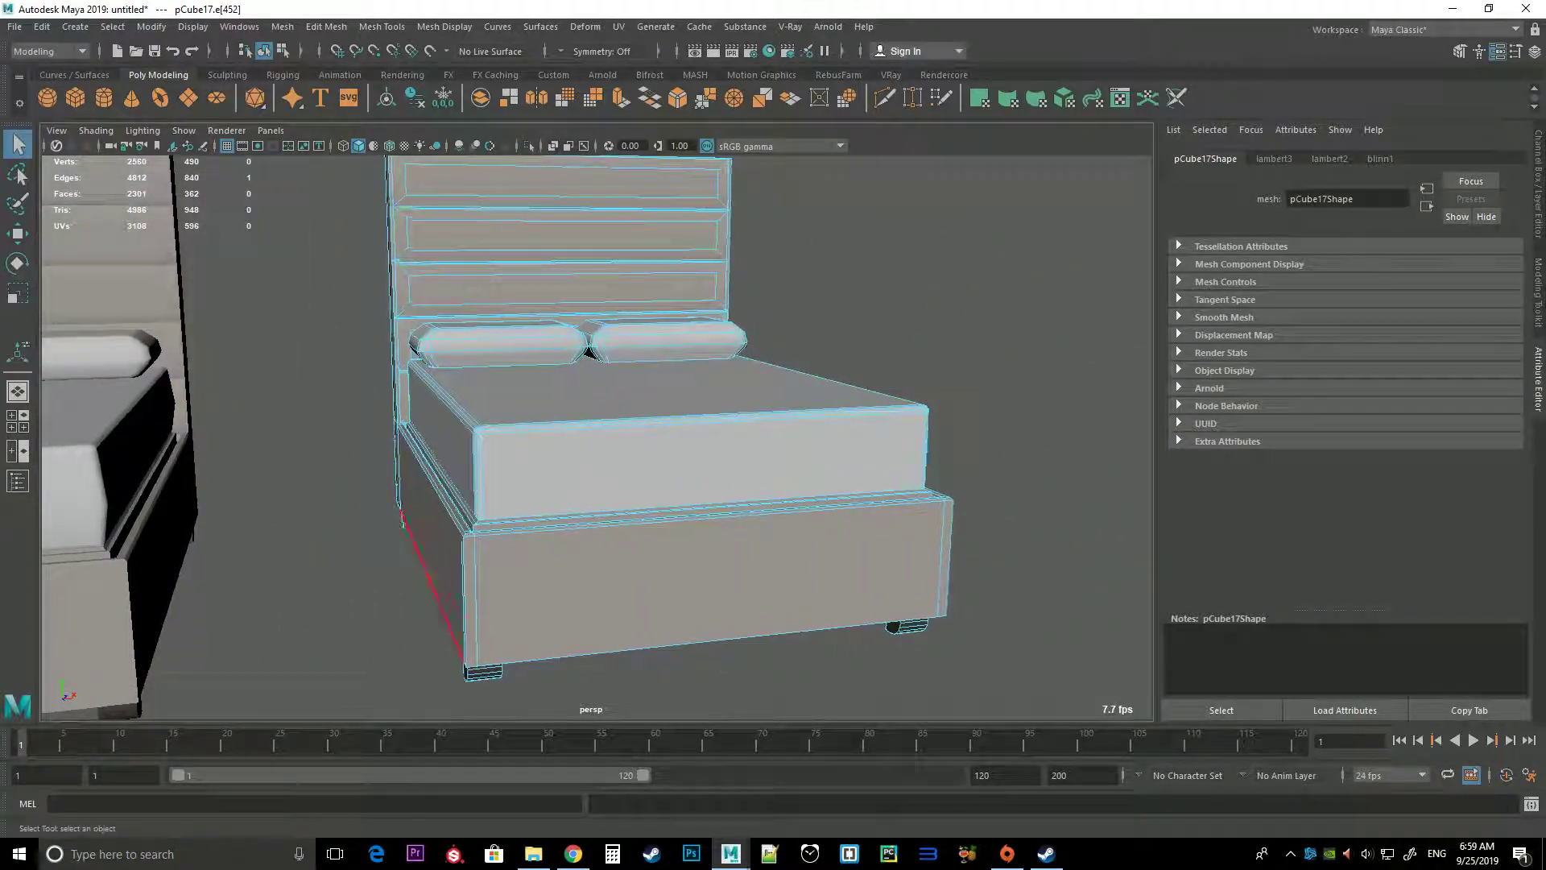
Return to Object mode, select pCube15 on the left and open Display > Show
right_drag(542, 407, 475, 408)
scroll(542, 408, down, 2)
scroll(172, 549, down, 1)
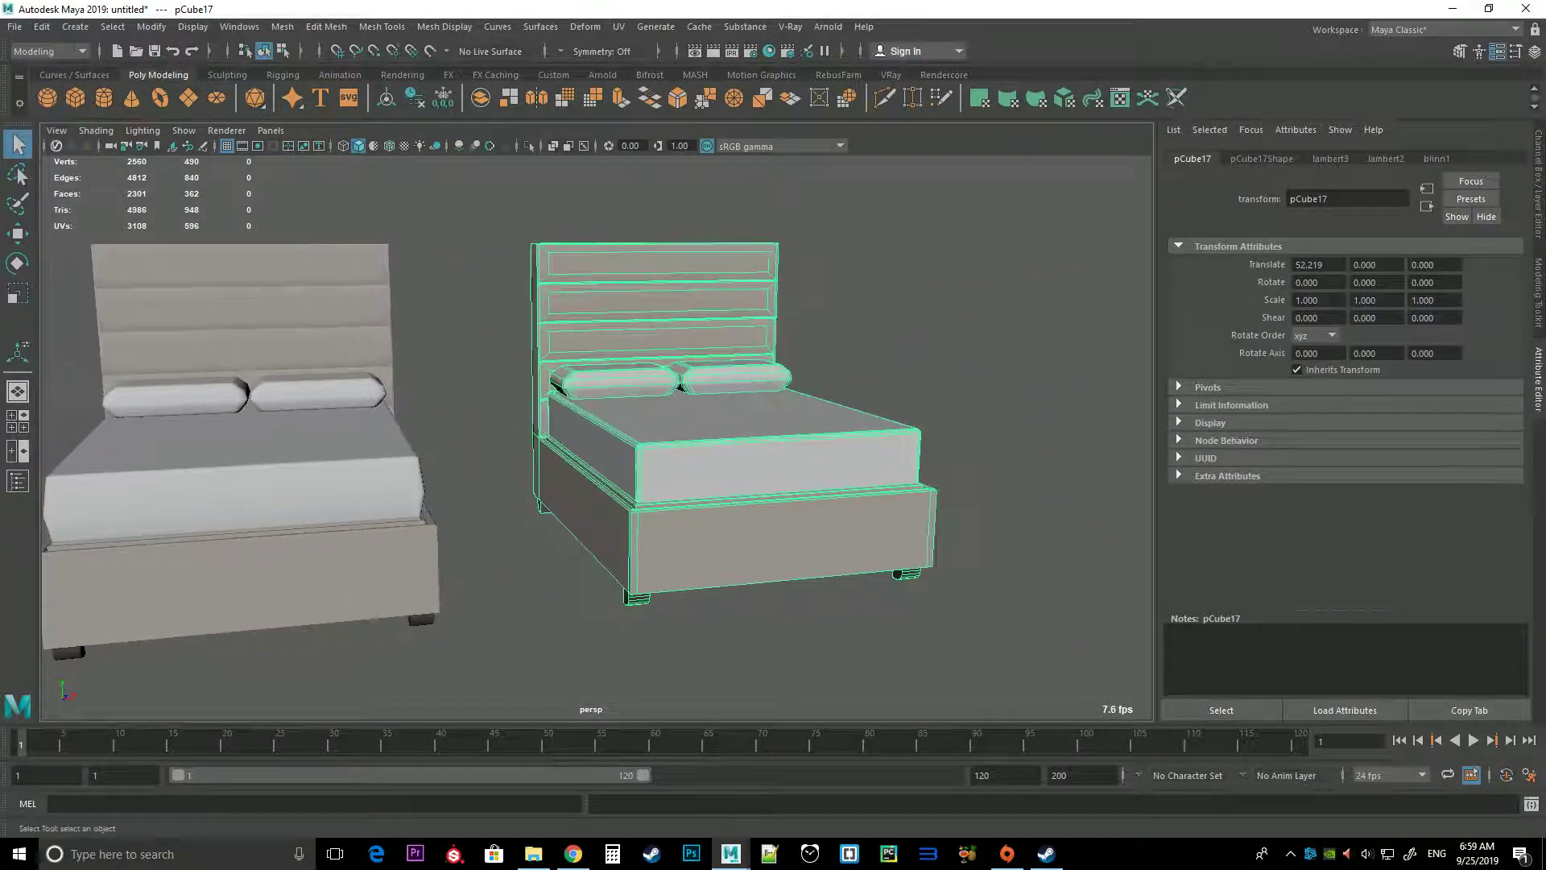
scroll(173, 549, down, 3)
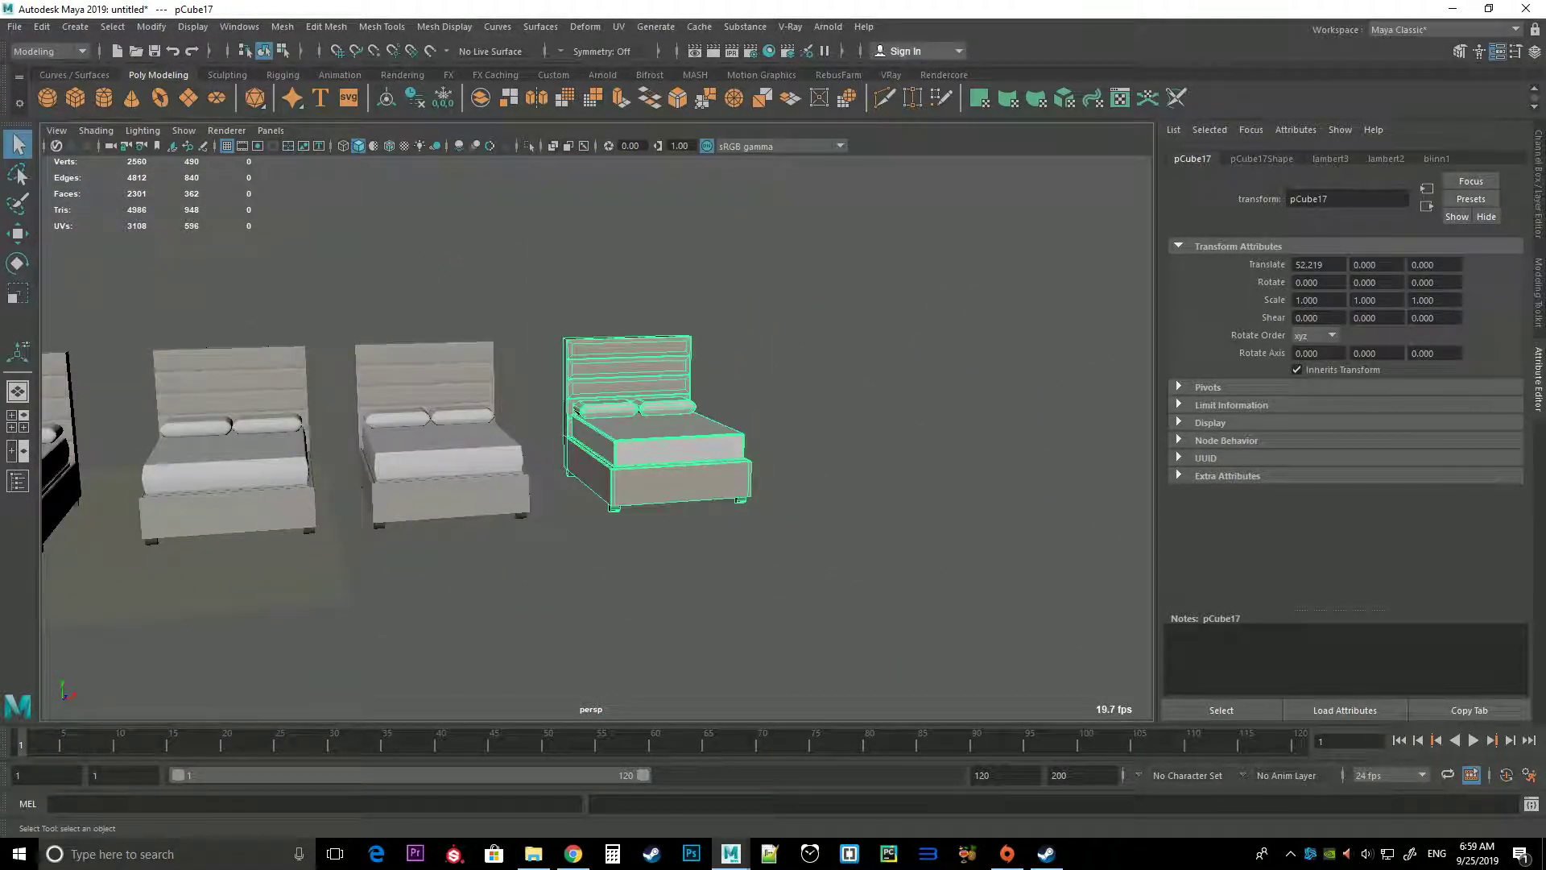
click(230, 420)
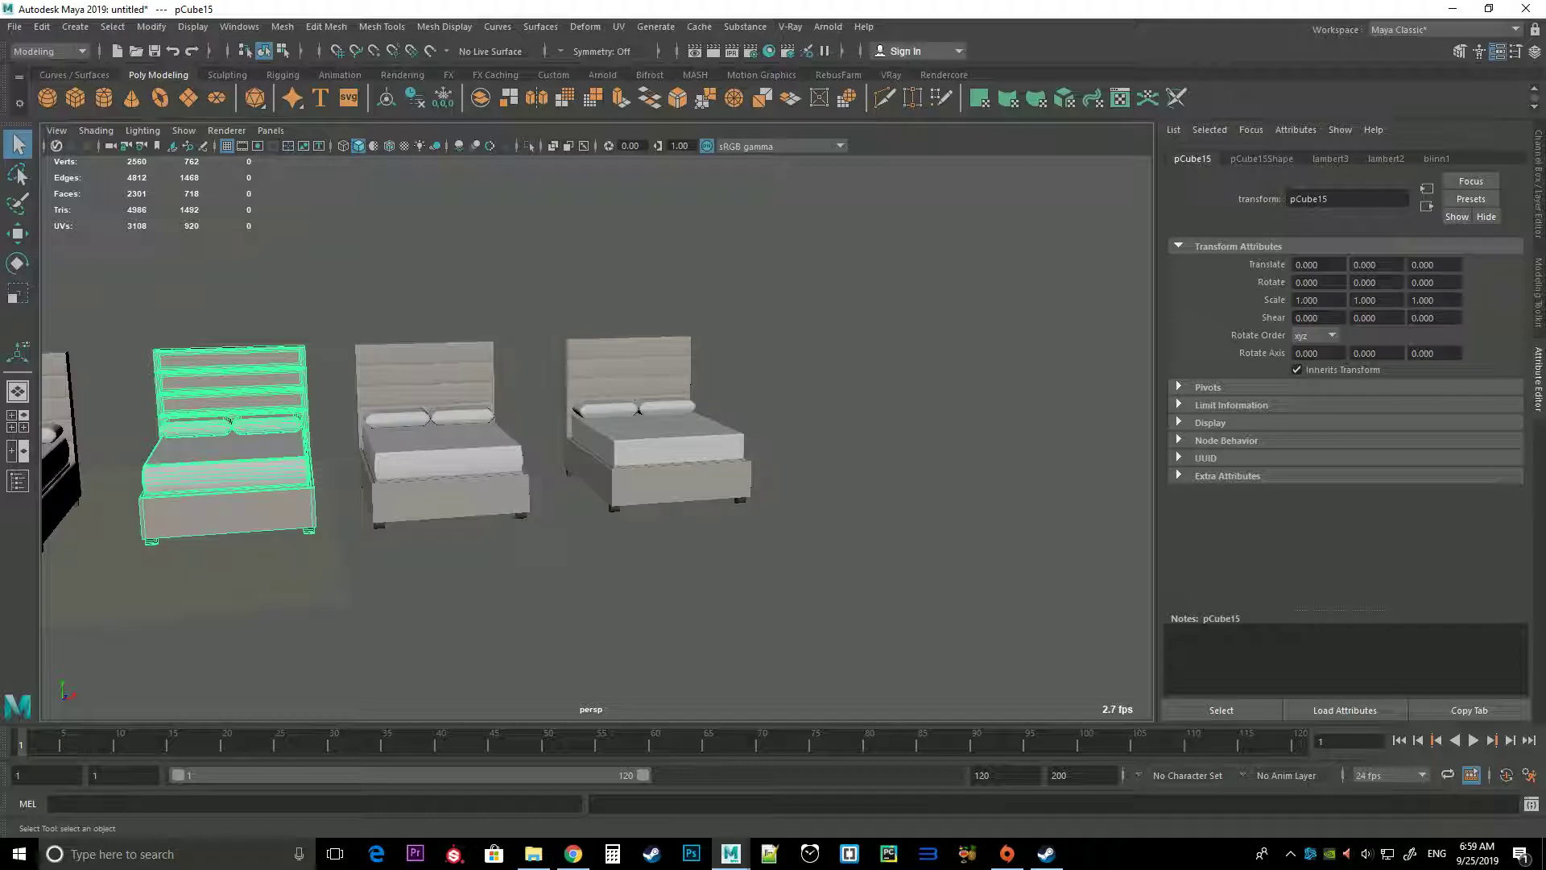
click(193, 27)
mouse_move(215, 129)
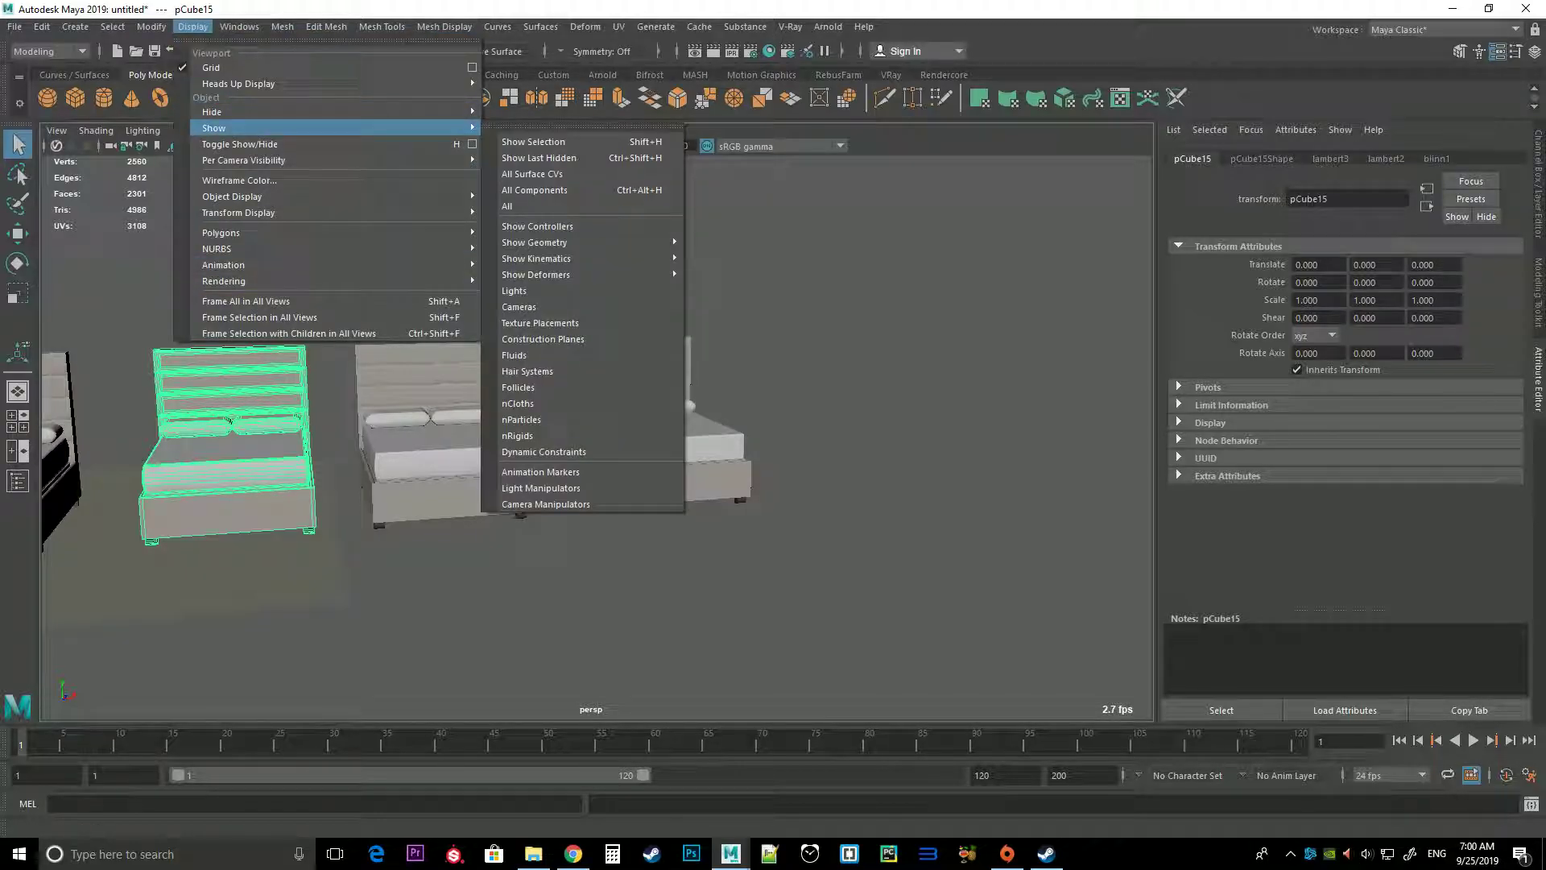
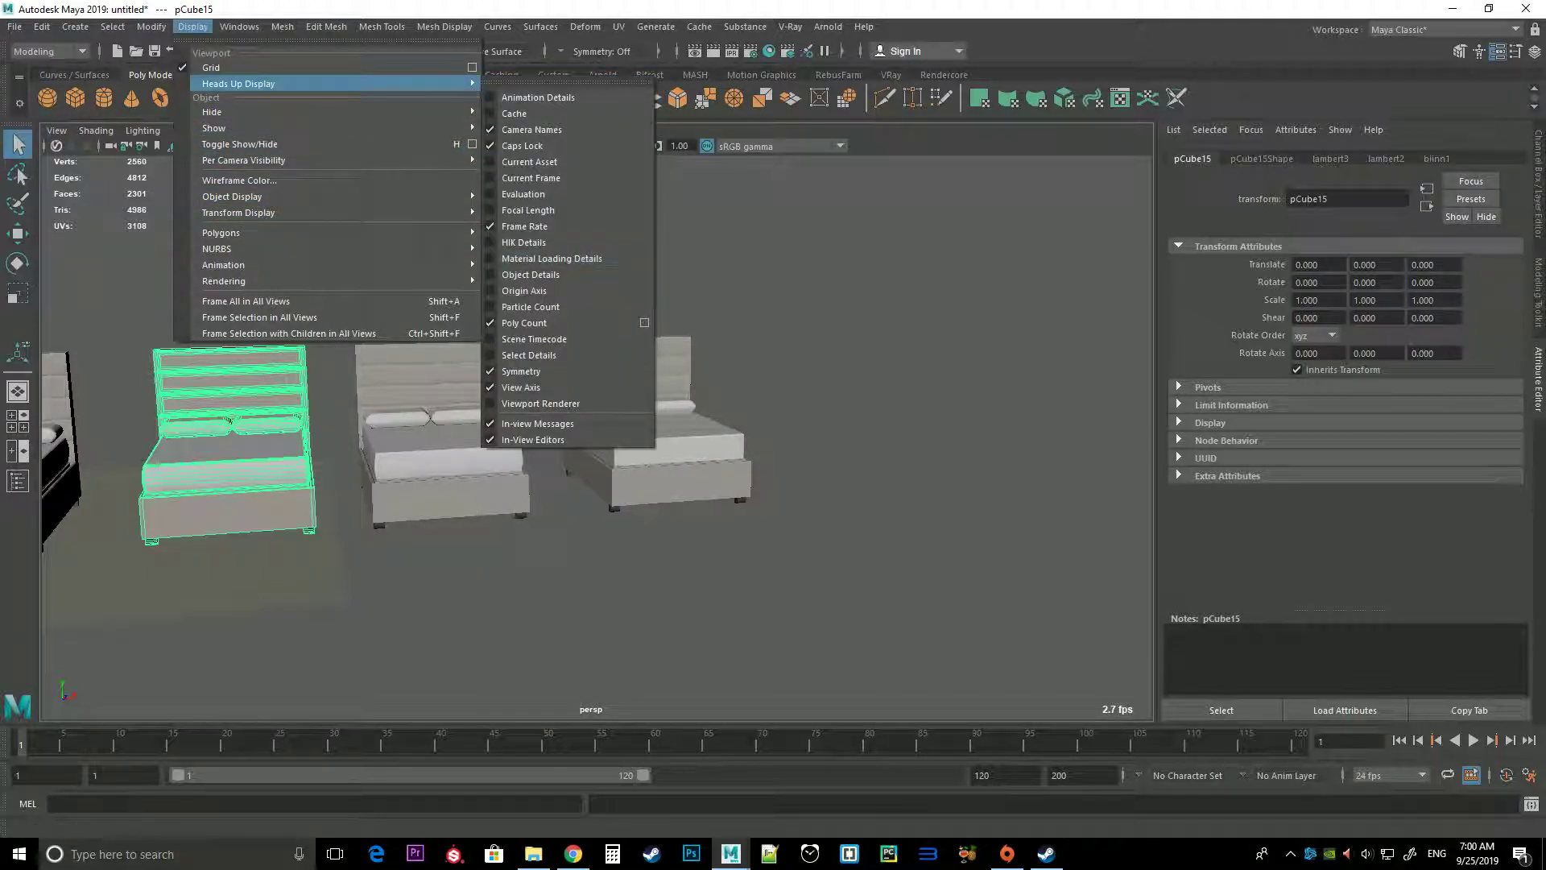
Close the display menu, then select the left bed and zoom in on it
click(806, 604)
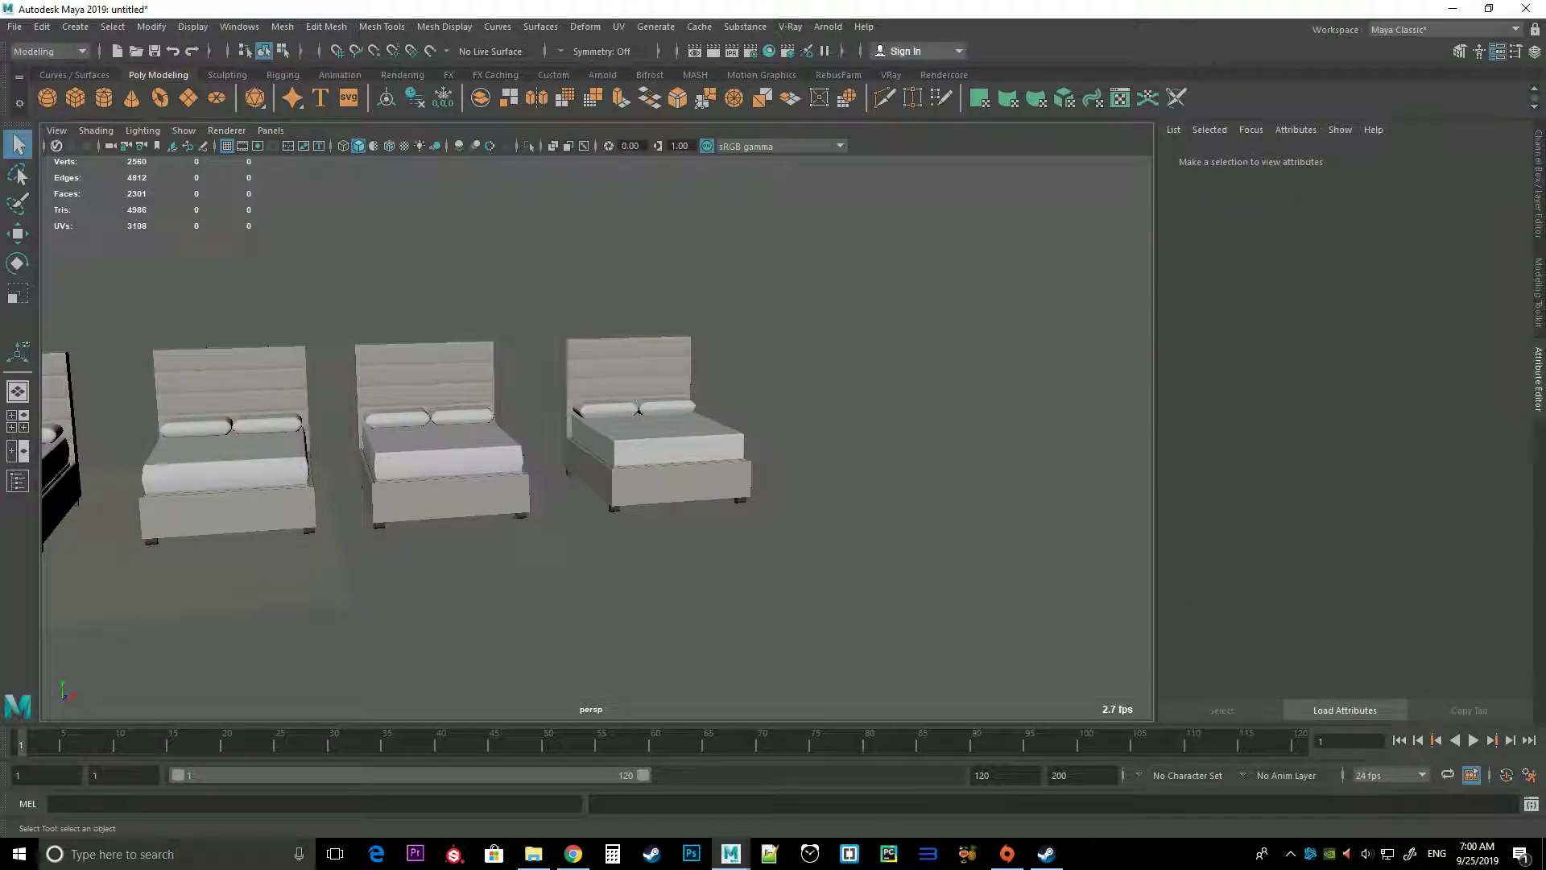
click(229, 419)
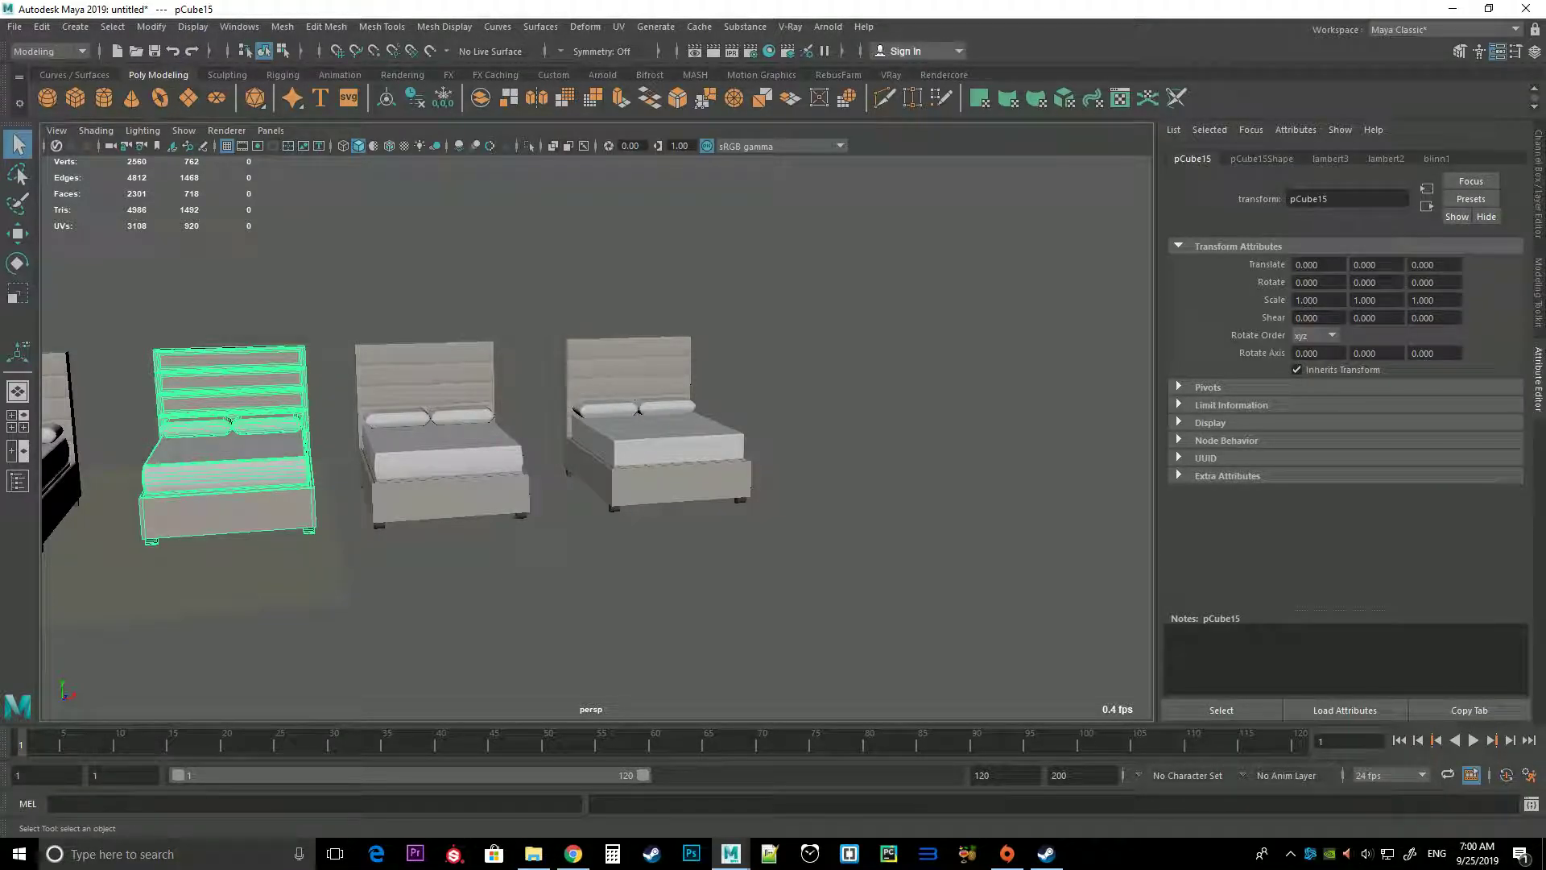
scroll(230, 419, up, 3)
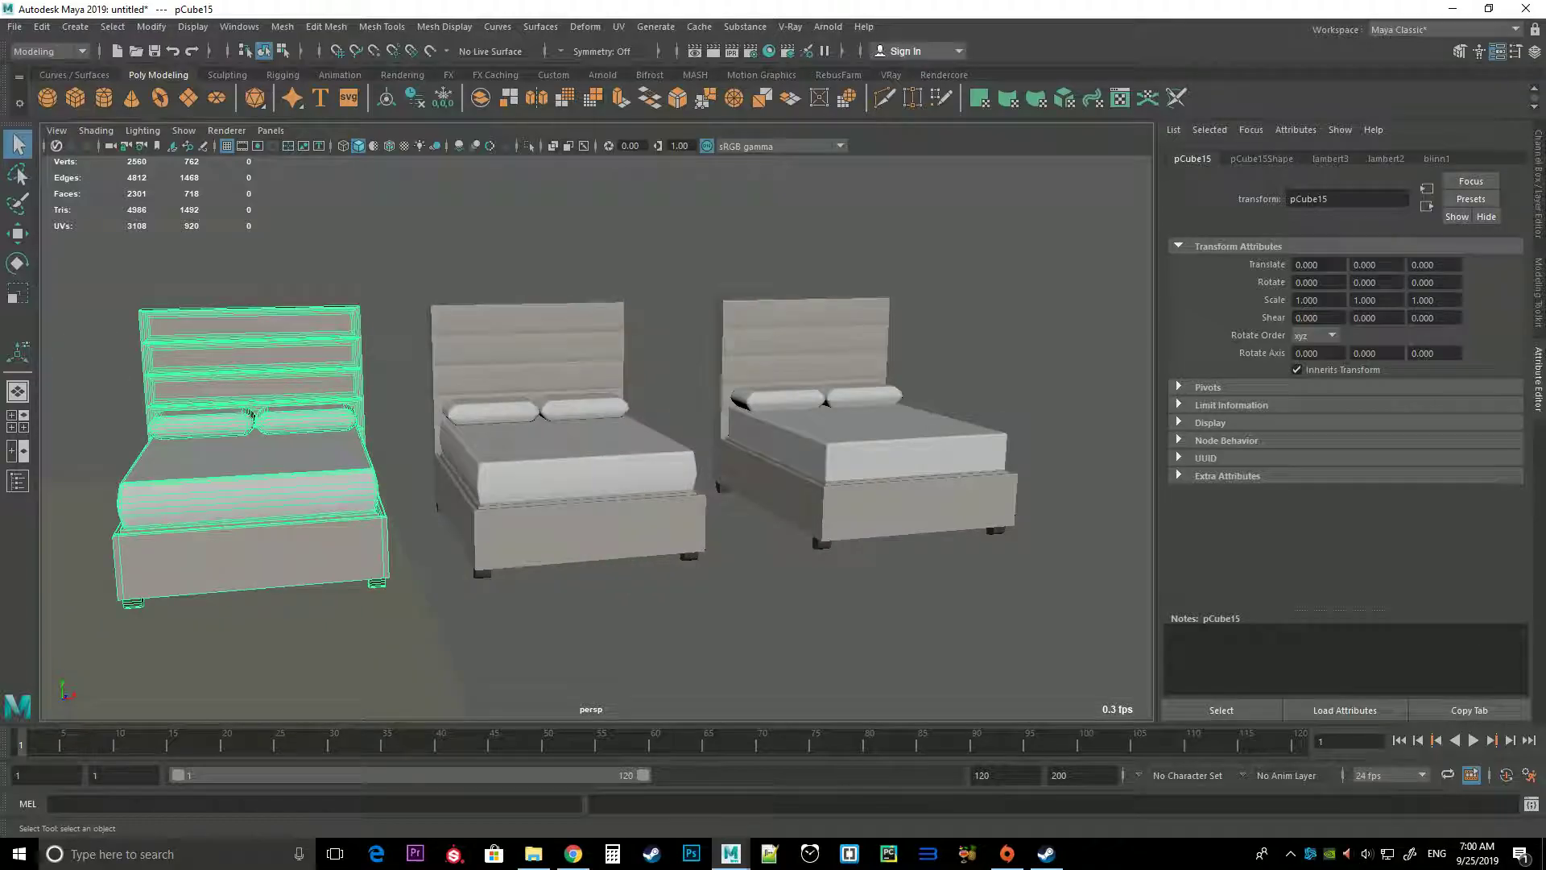
Briefly select a group of the left bed's vertices, then return it to Object Mode
right_click(295, 382)
right_drag(317, 420, 245, 421)
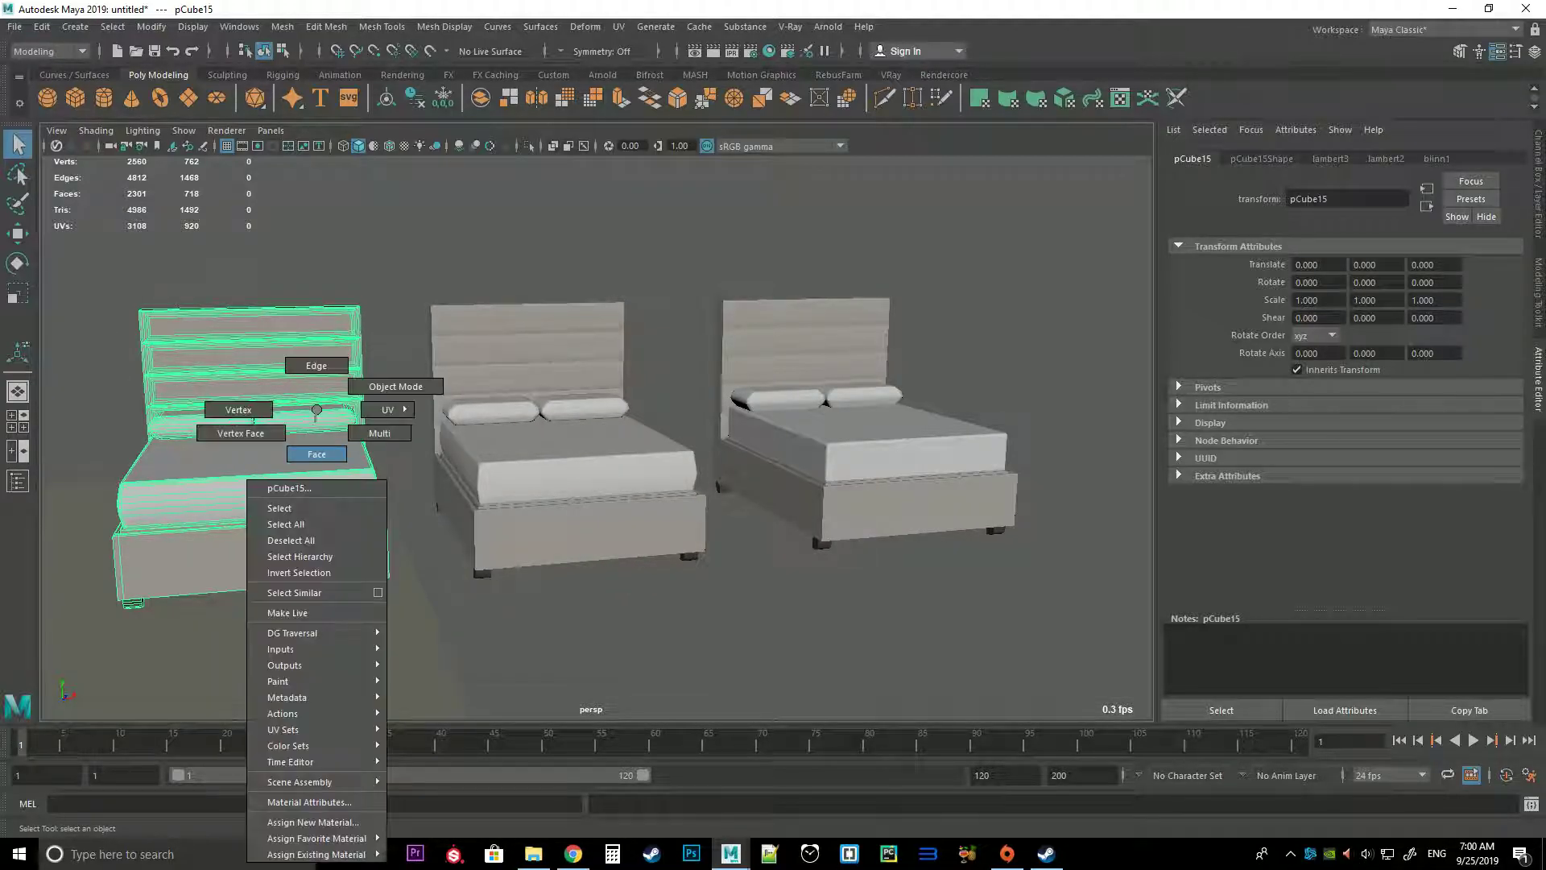
drag(145, 395, 391, 592)
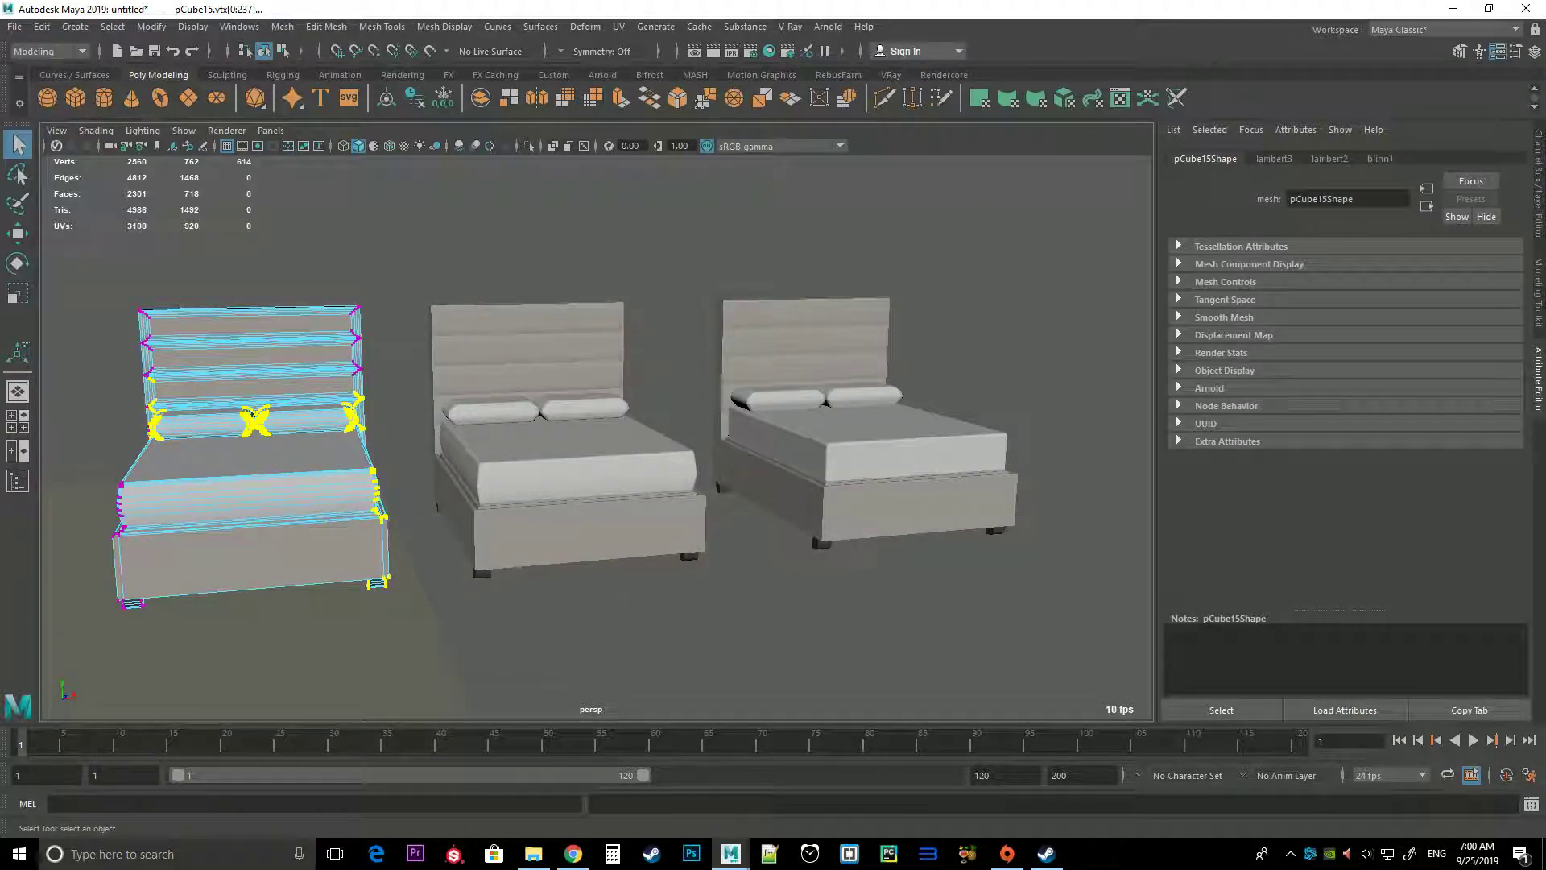
right_drag(252, 418, 354, 350)
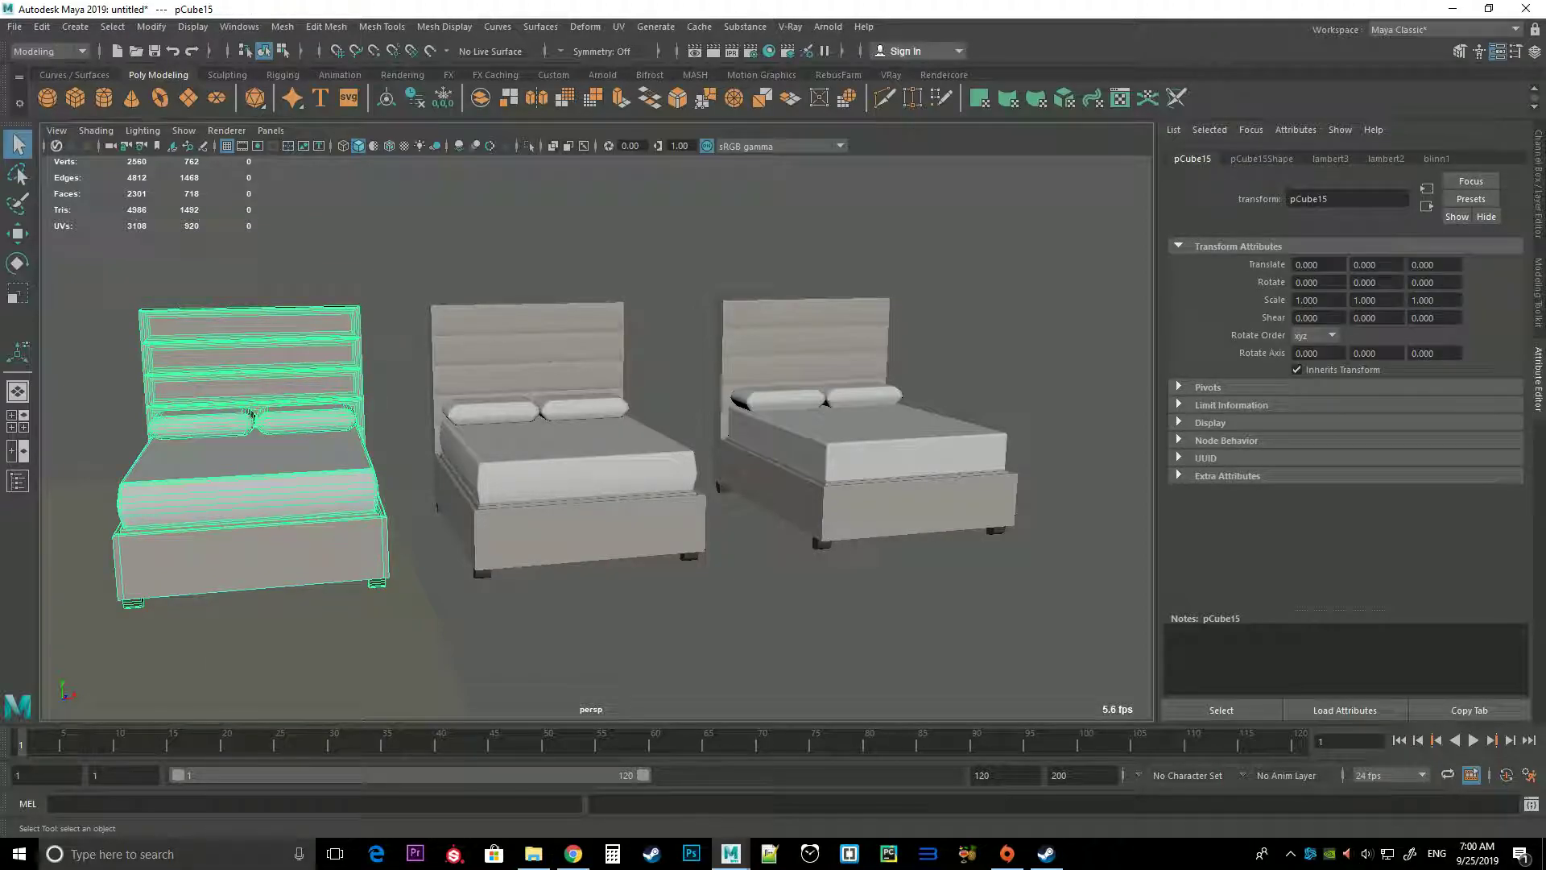
Select the middle bed and step the selection between the beds to compare poly counts
click(563, 451)
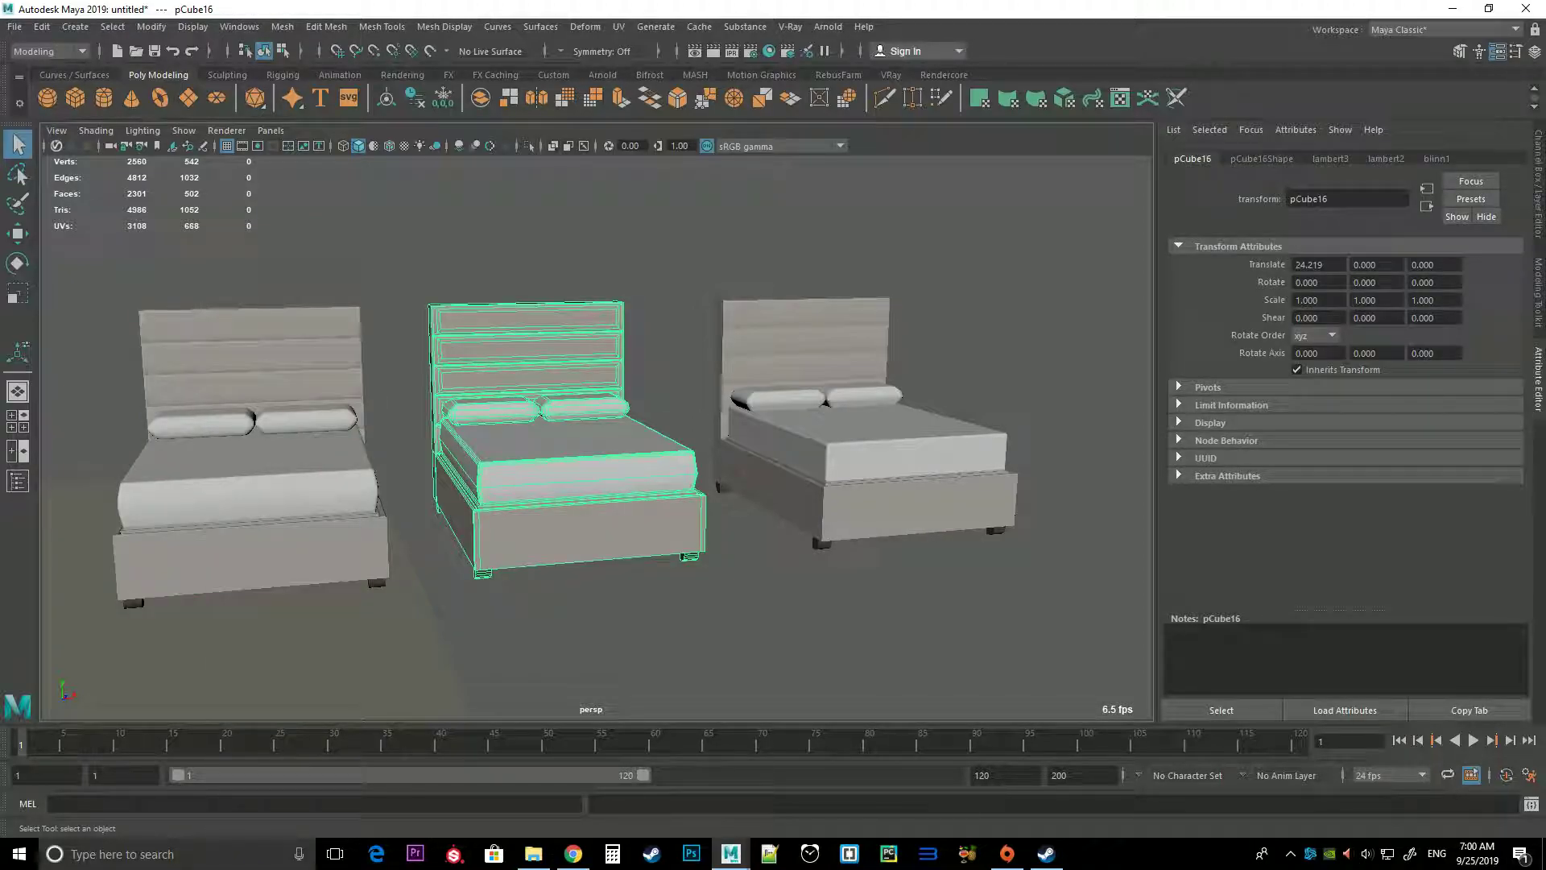
key(Right)
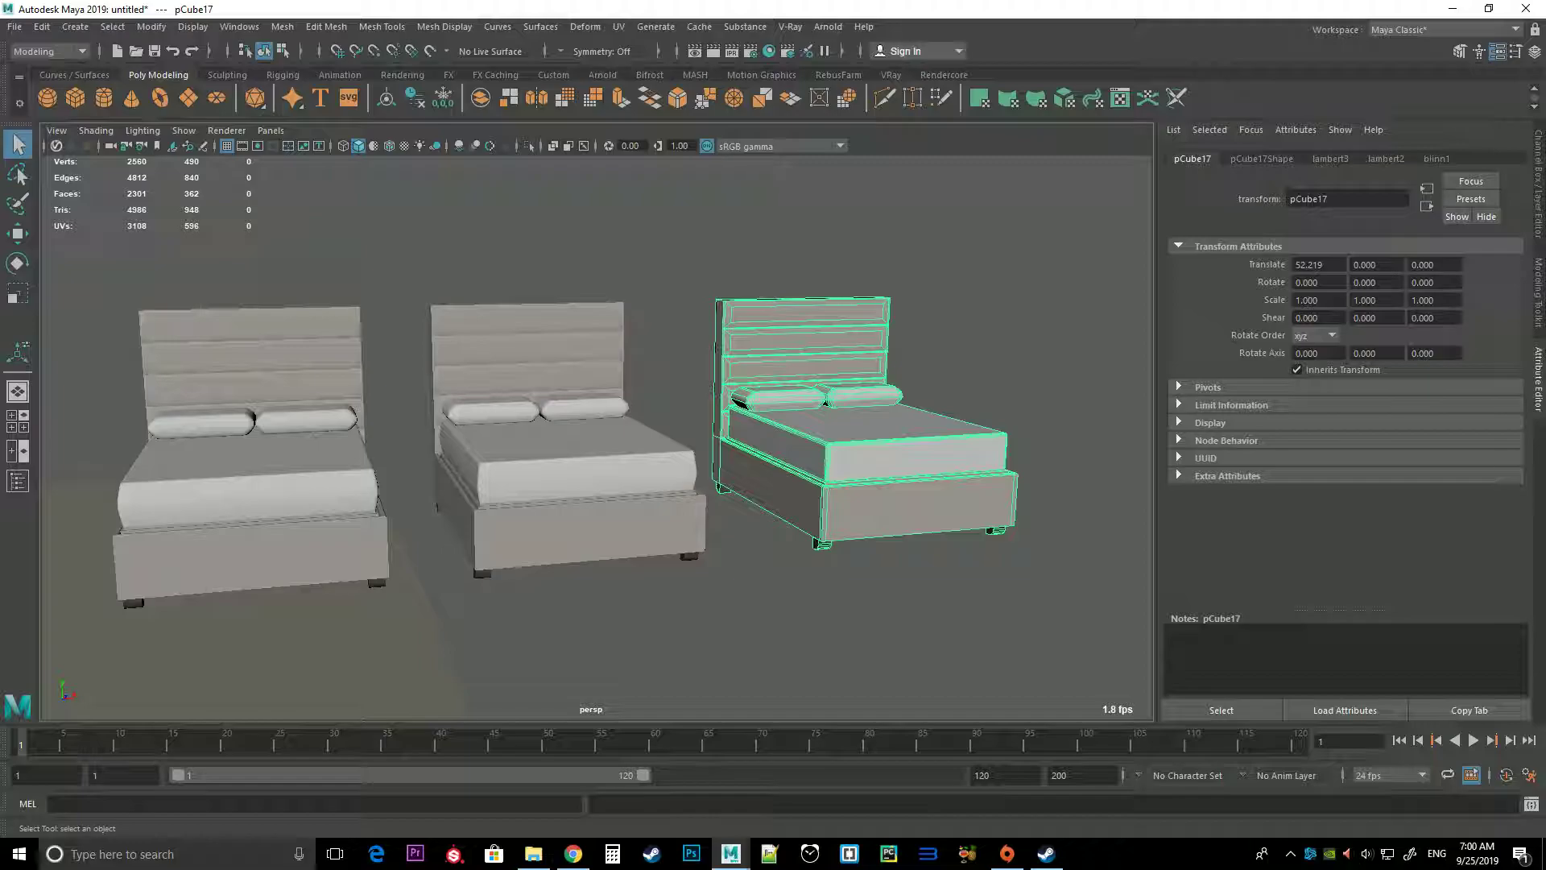
key(Right)
key(Left)
key(Right)
key(Left)
key(Right)
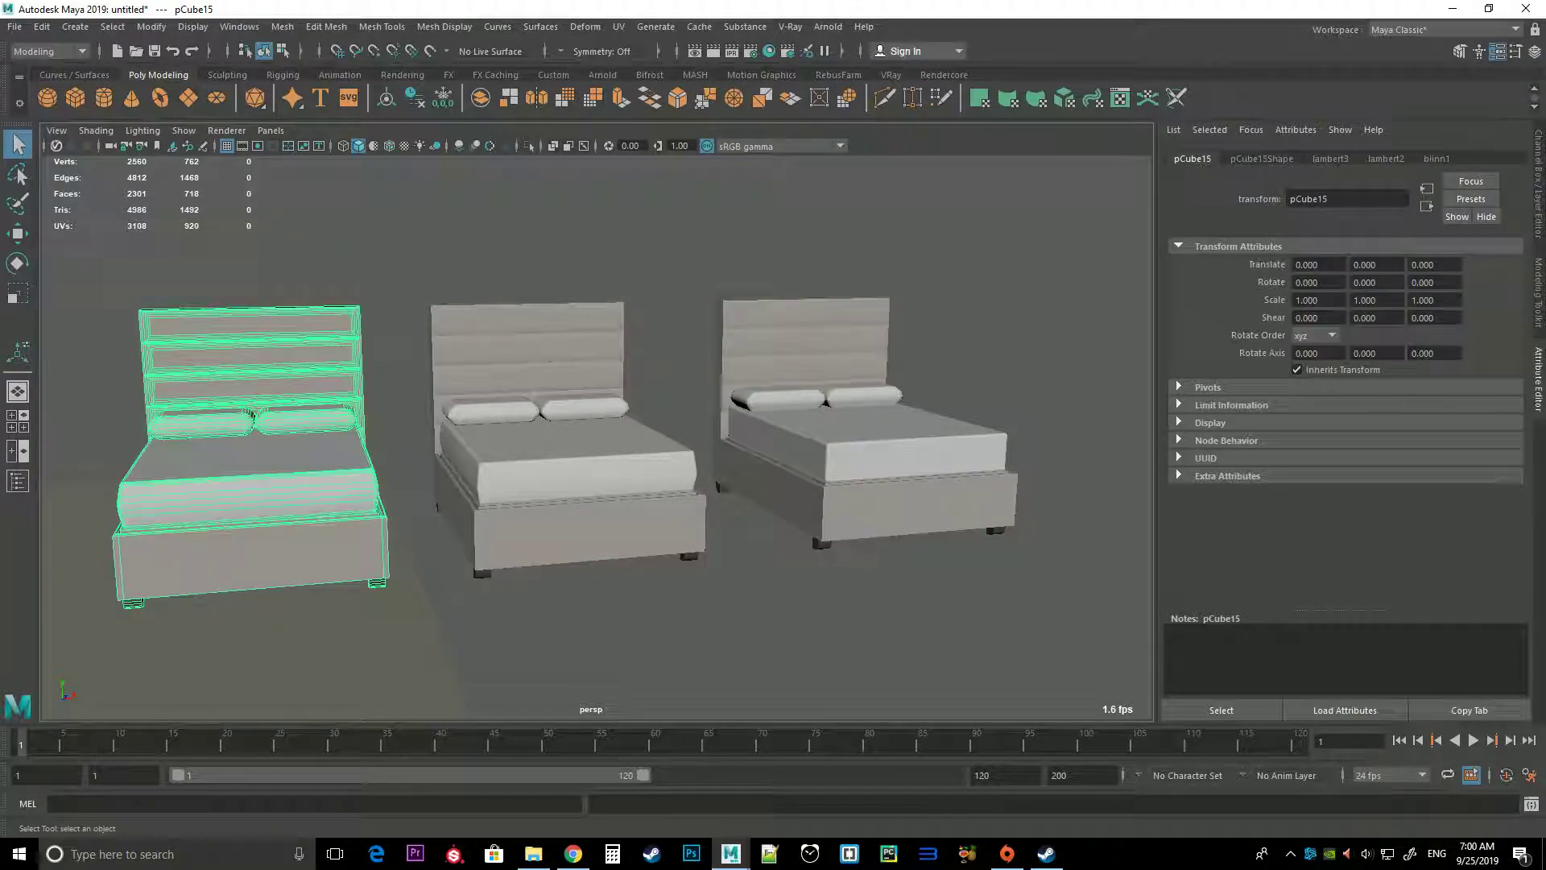
key(Left)
key(Right)
key(Left)
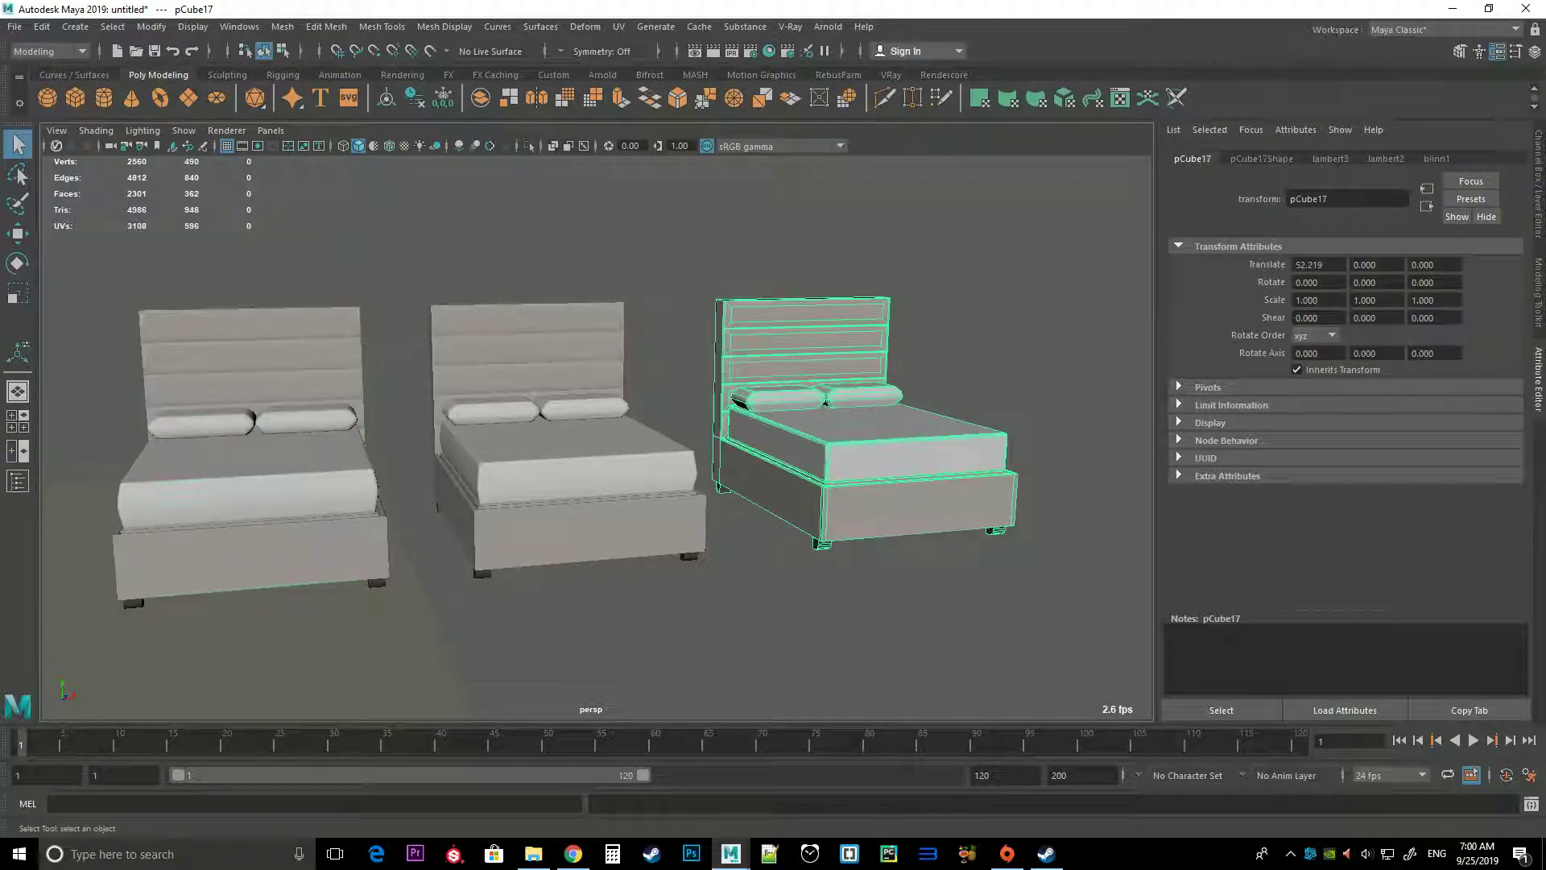
key(Right)
key(Left)
key(Right)
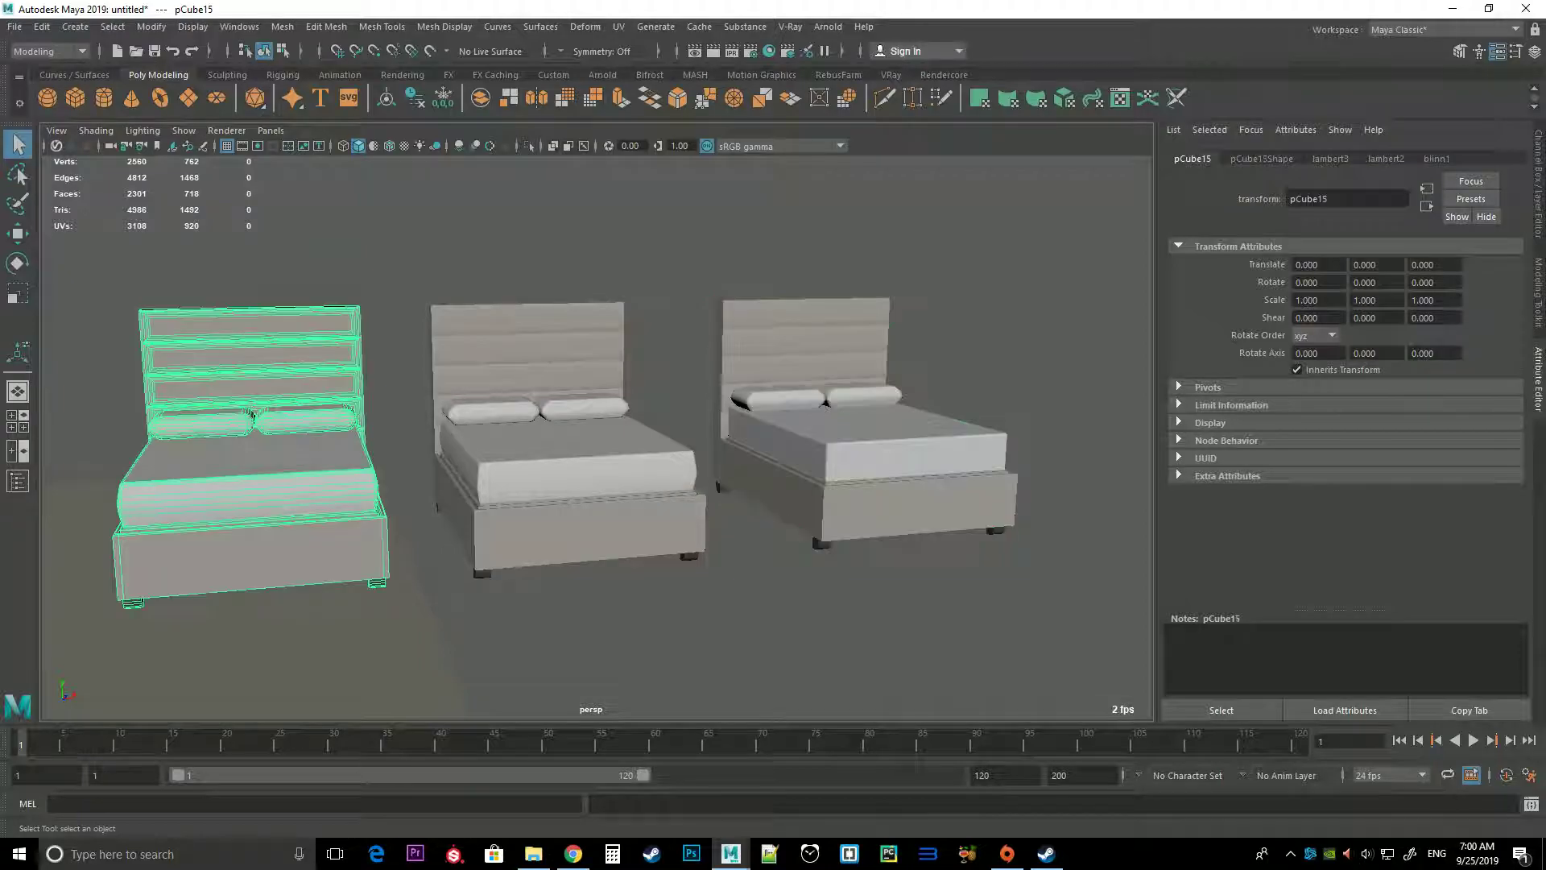
key(Left)
key(Right)
key(Left)
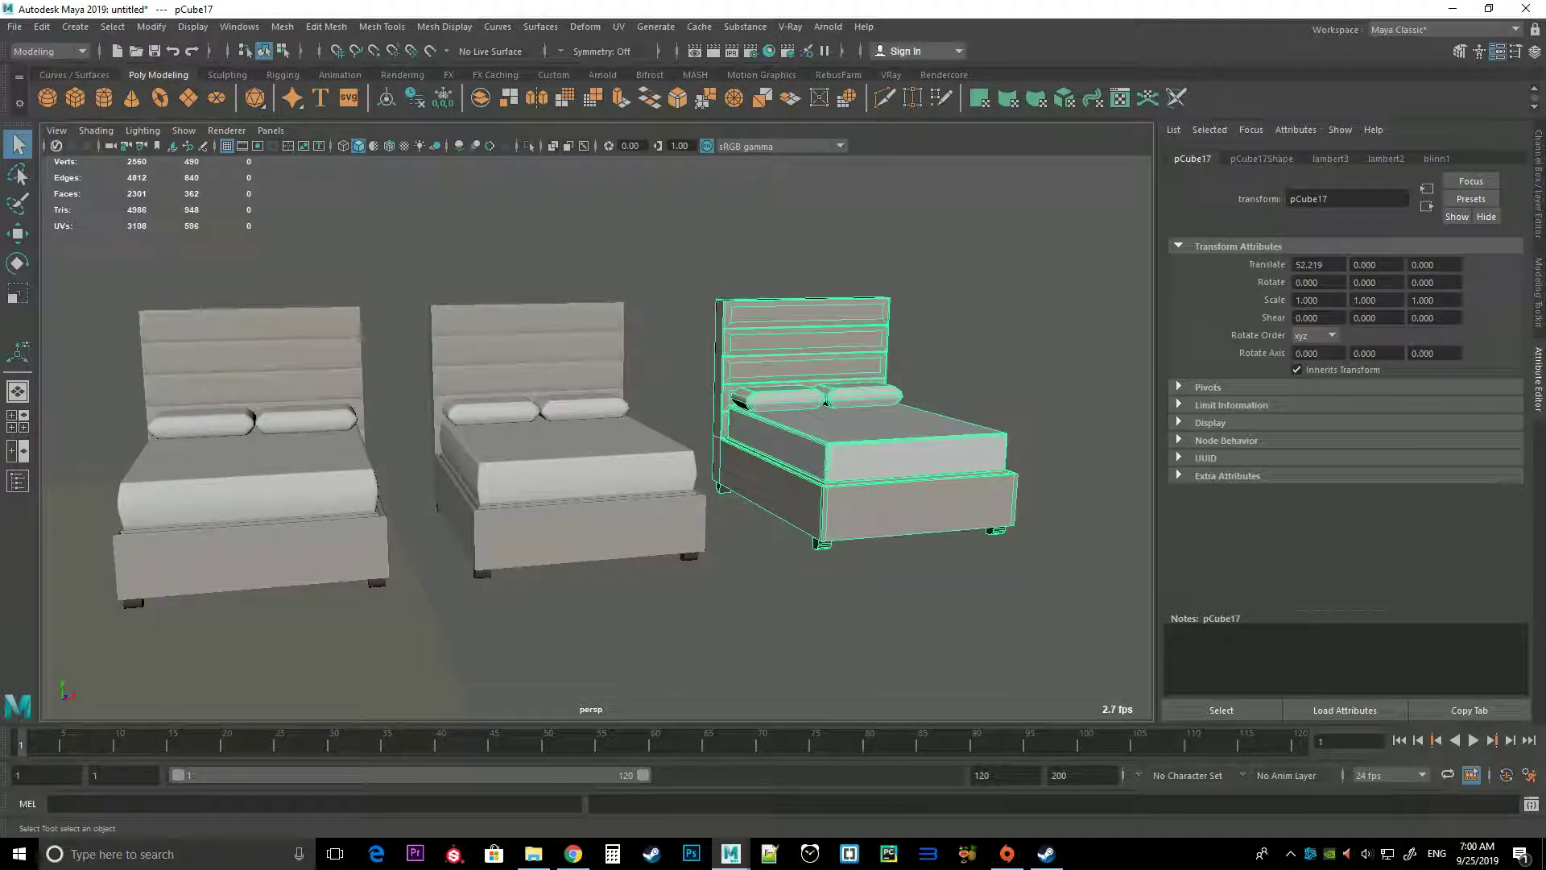
key(Right)
key(Left)
key(Right)
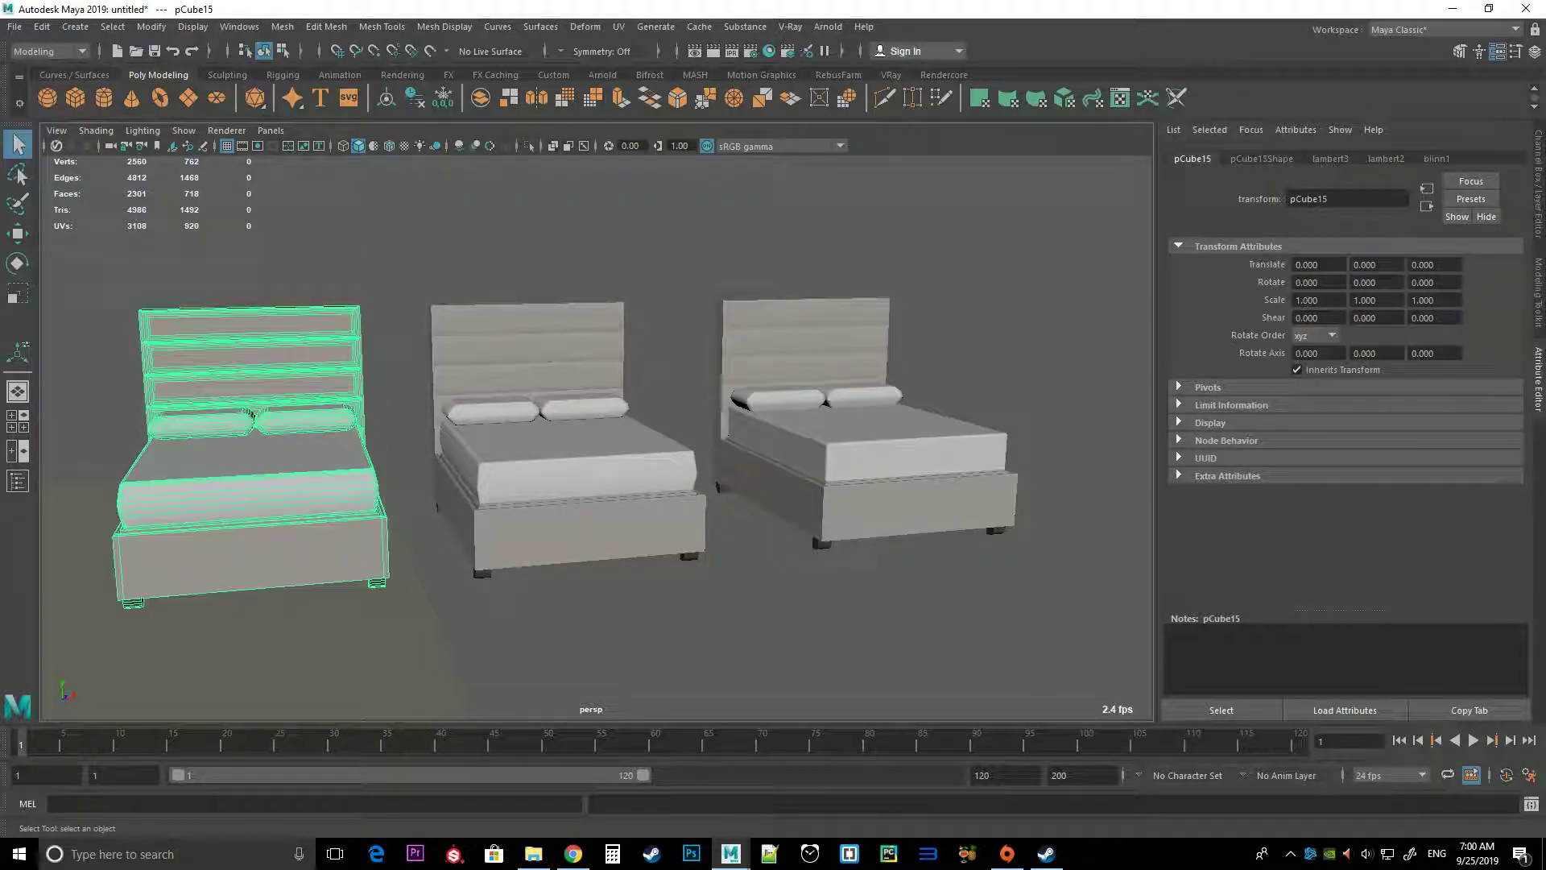
key(Left)
key(Left)
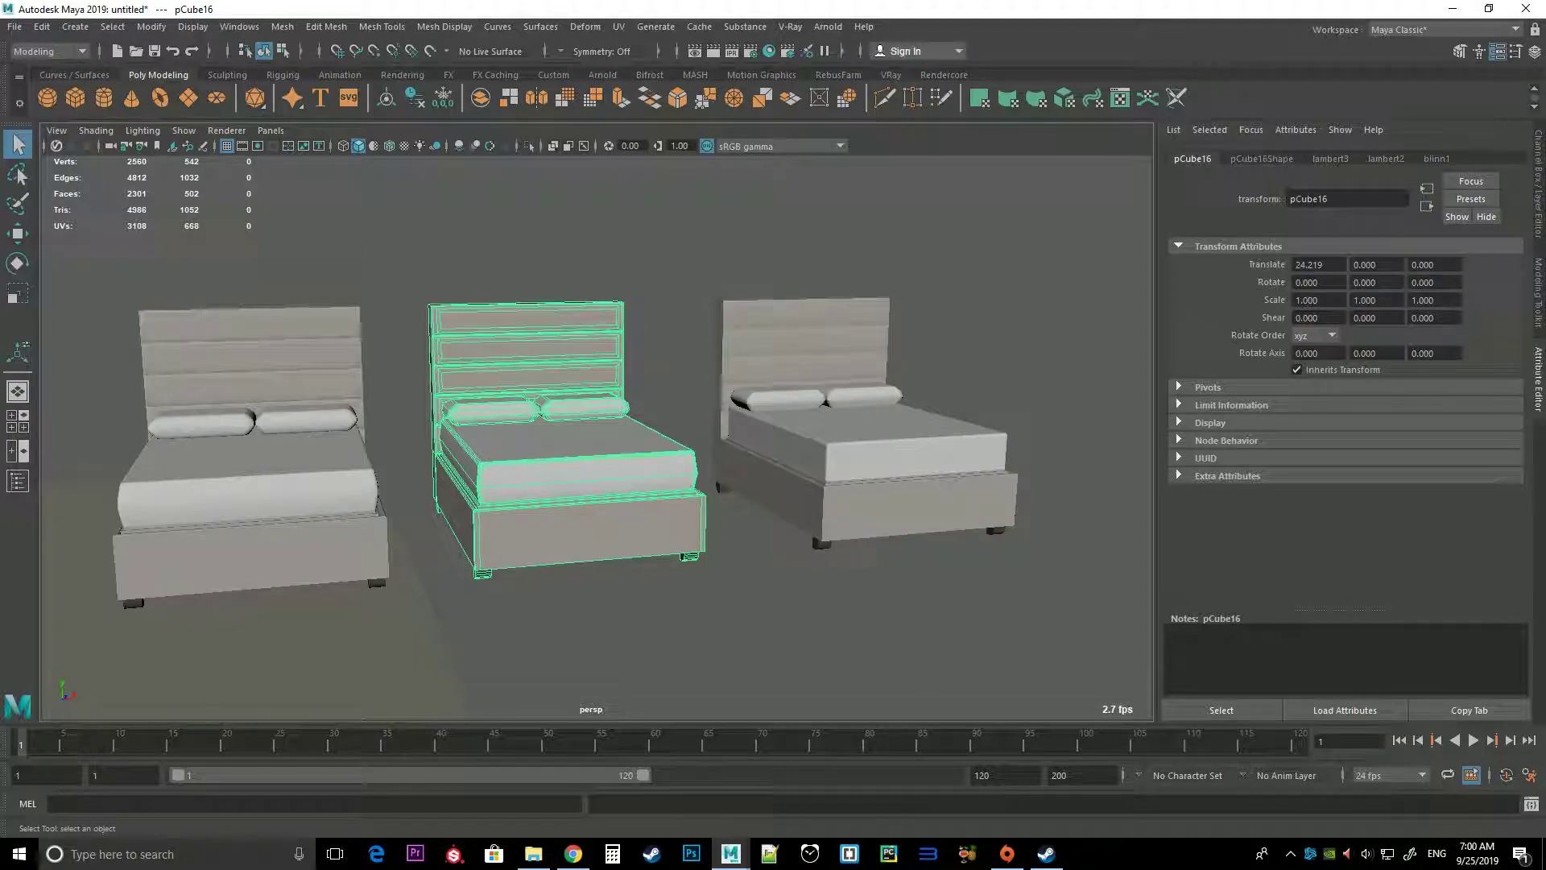
key(Left)
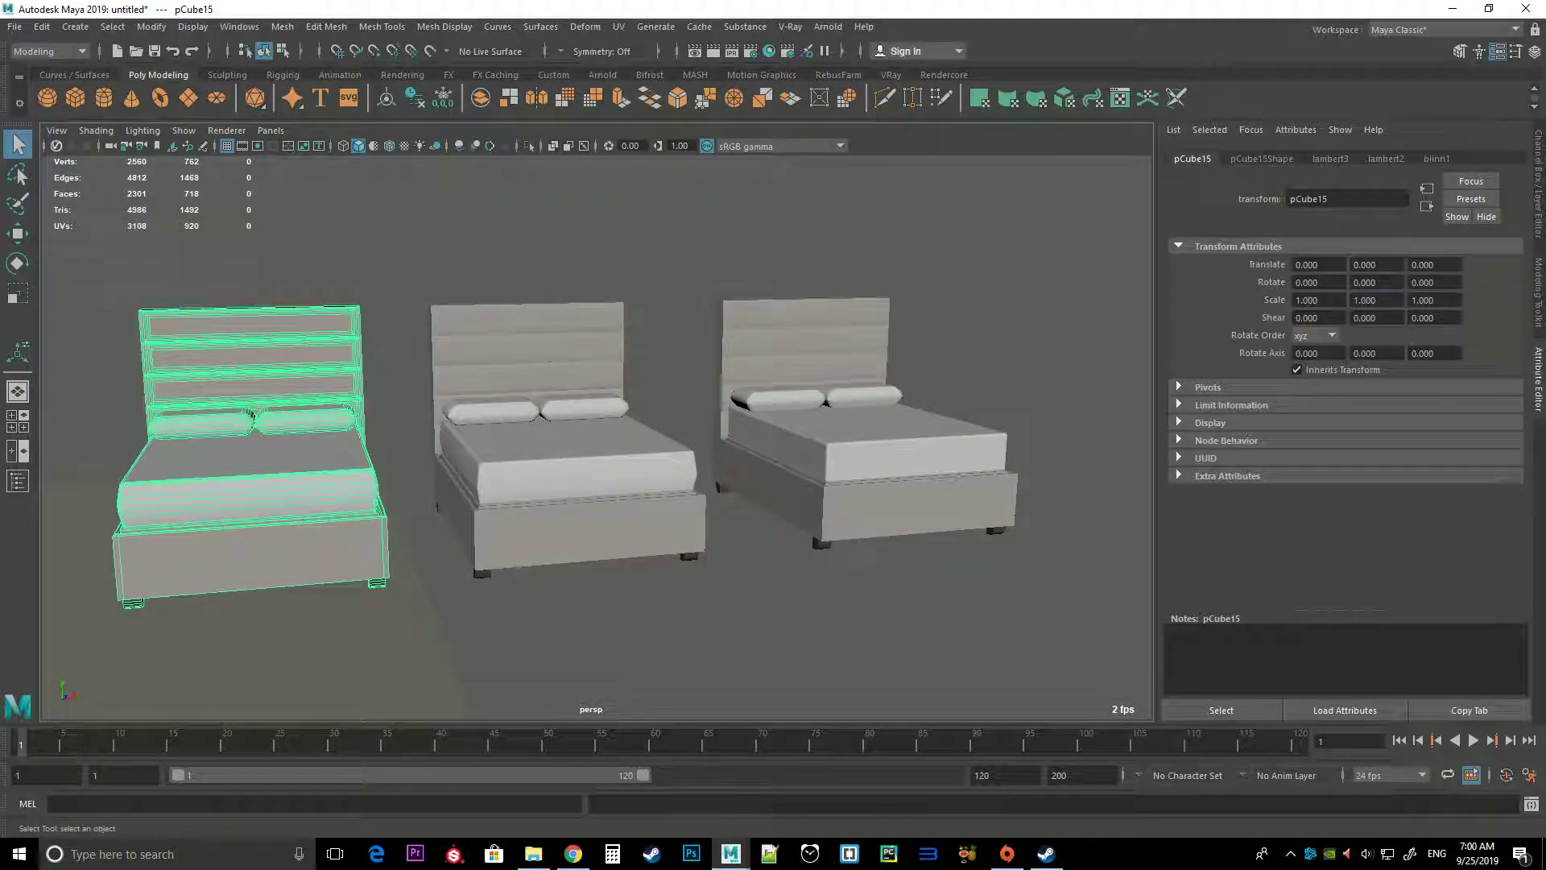
Inspect edges along the left bed's base in Edge mode, then return to Object Mode
right_drag(207, 362, 207, 314)
click(250, 509)
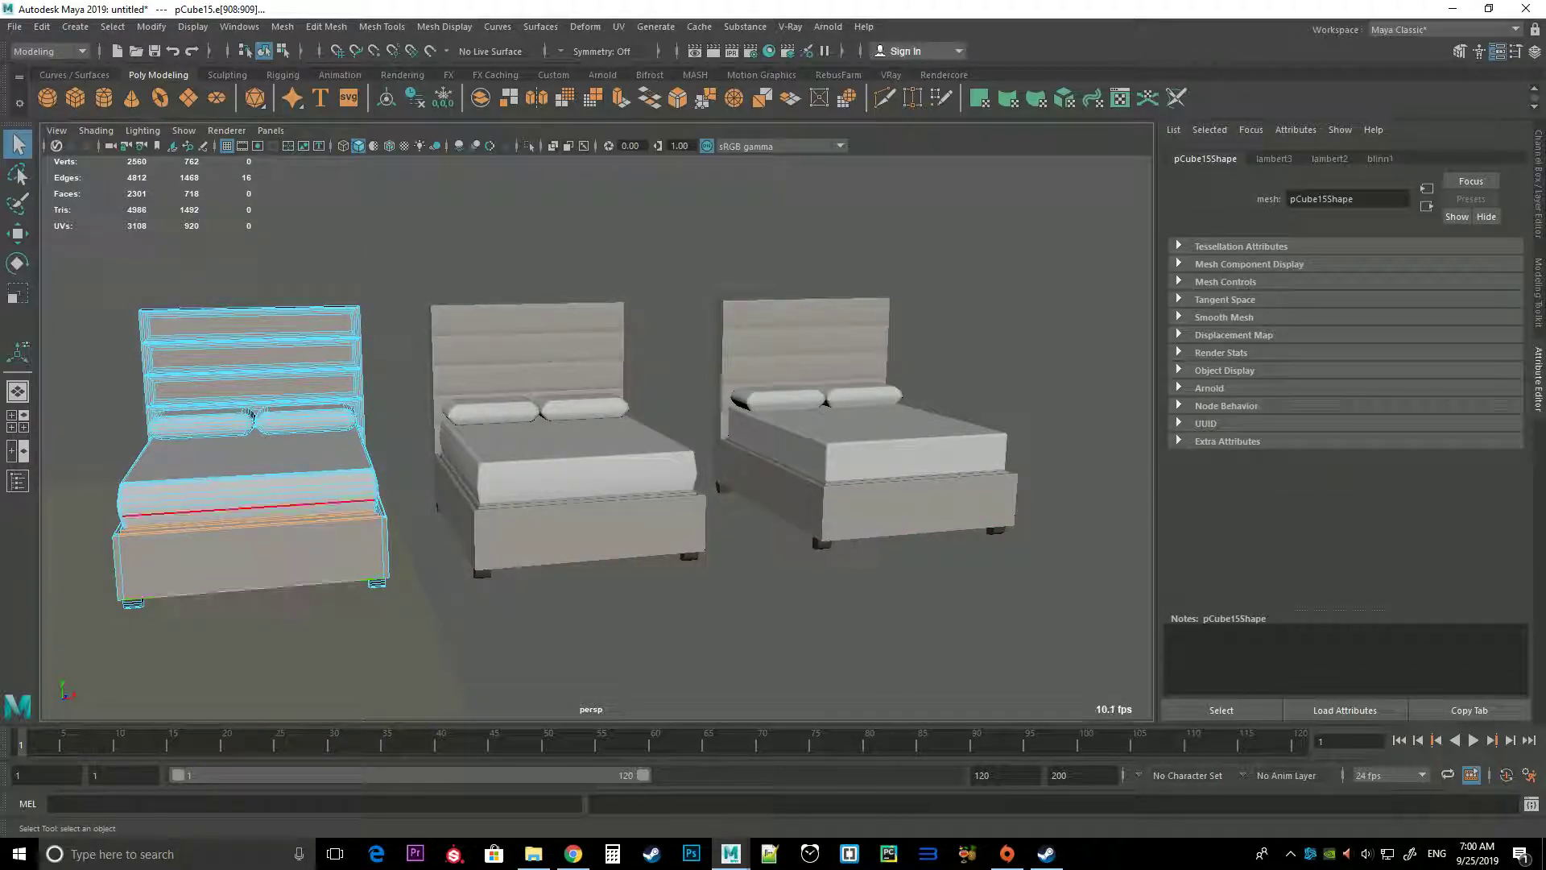
right_drag(249, 415, 339, 387)
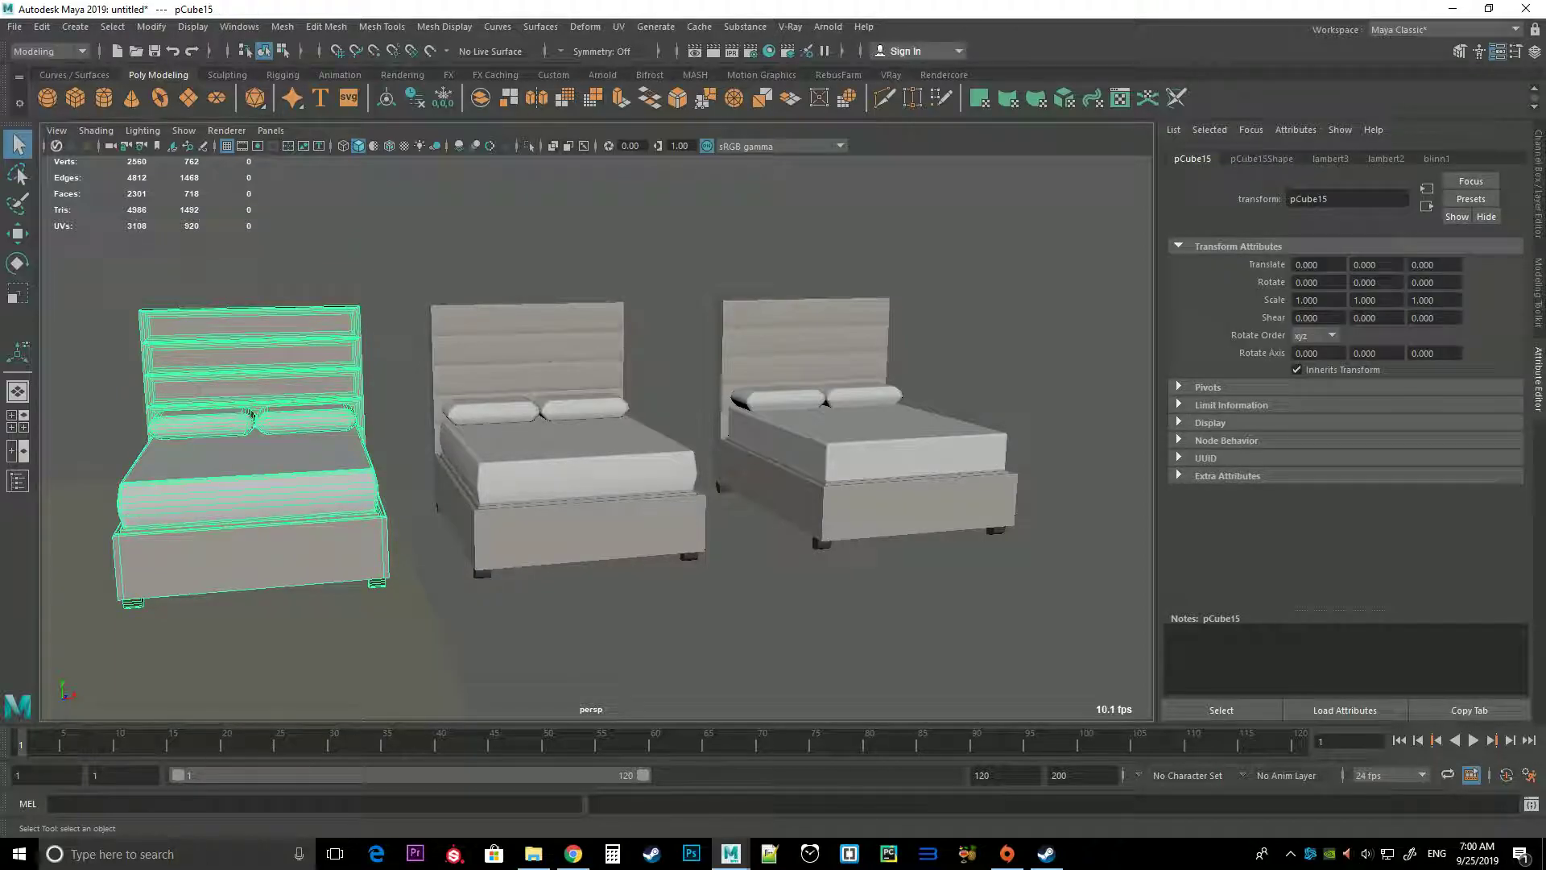
Cycle the selection across the beds, ending on the right bed (490 vertices, 362 faces)
key(Right)
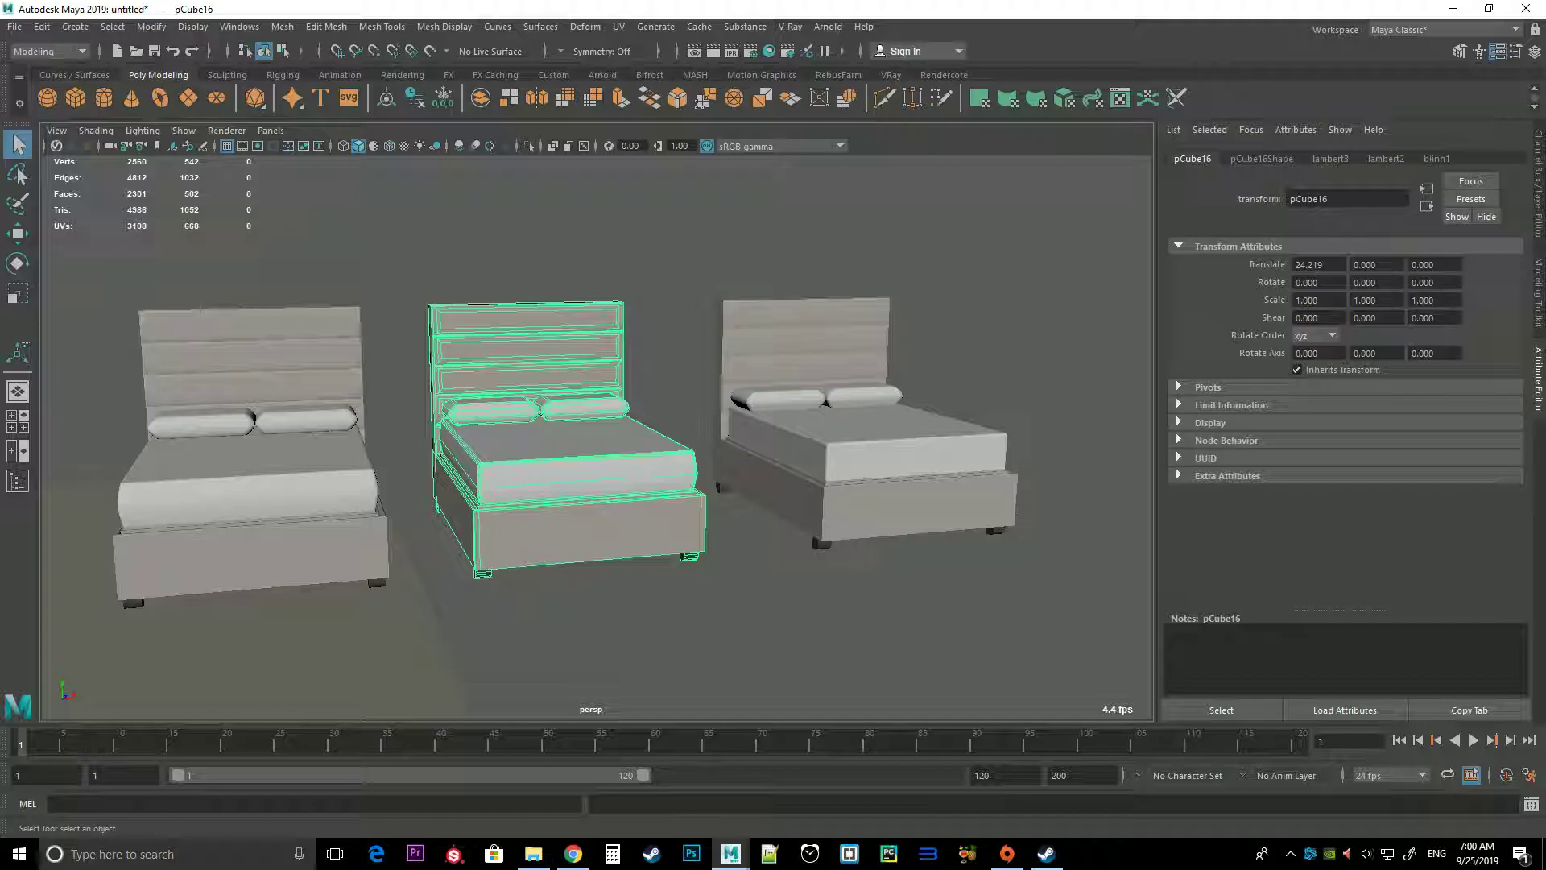
key(Left)
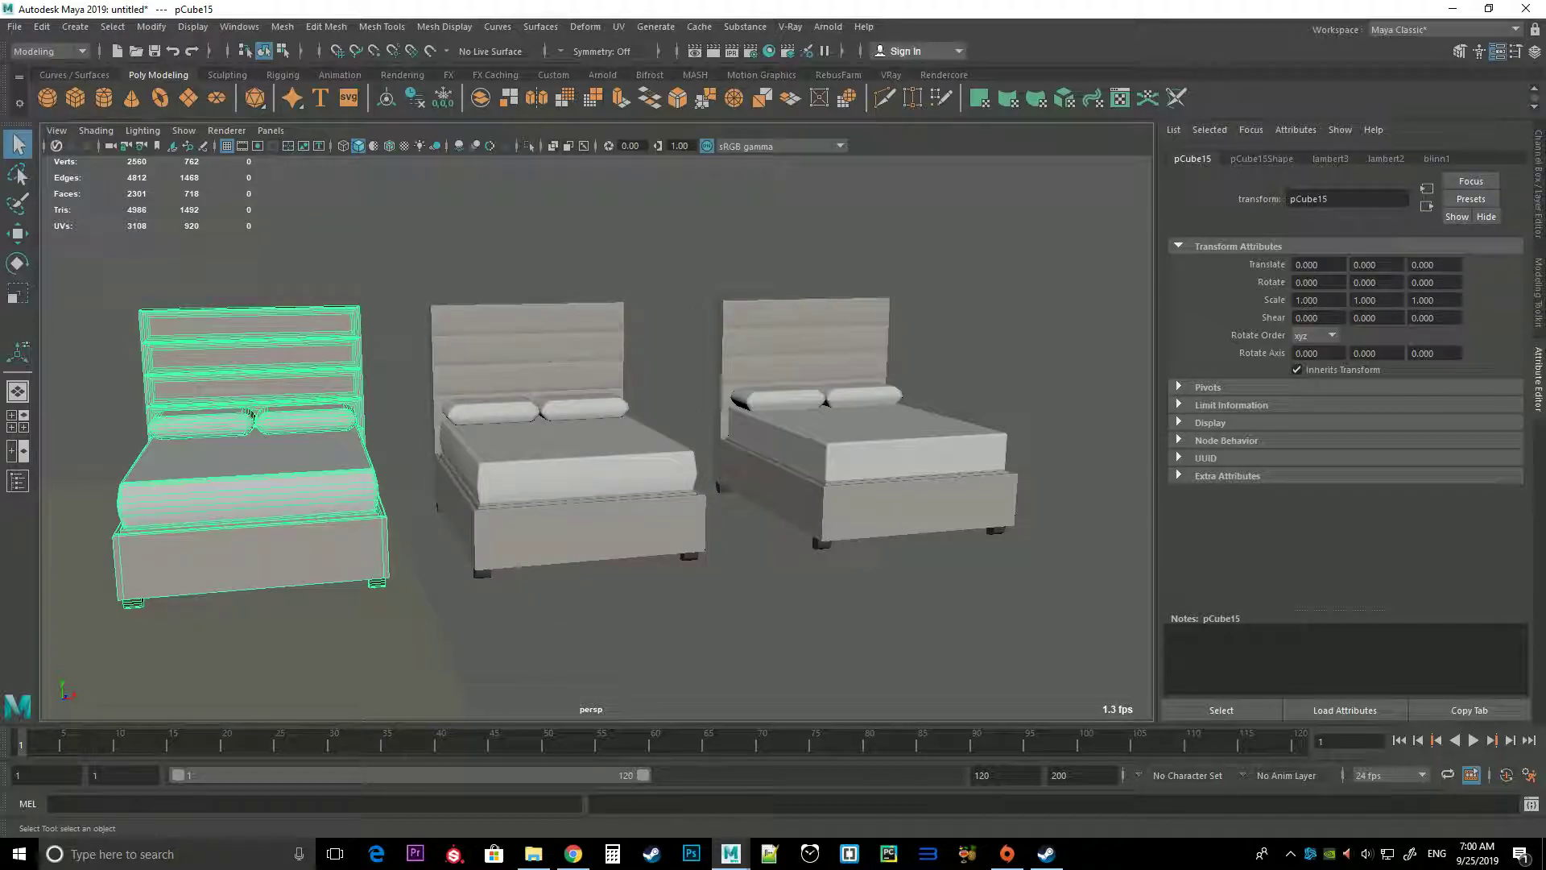
key(Right)
key(Left)
key(Right)
key(Left)
key(Right)
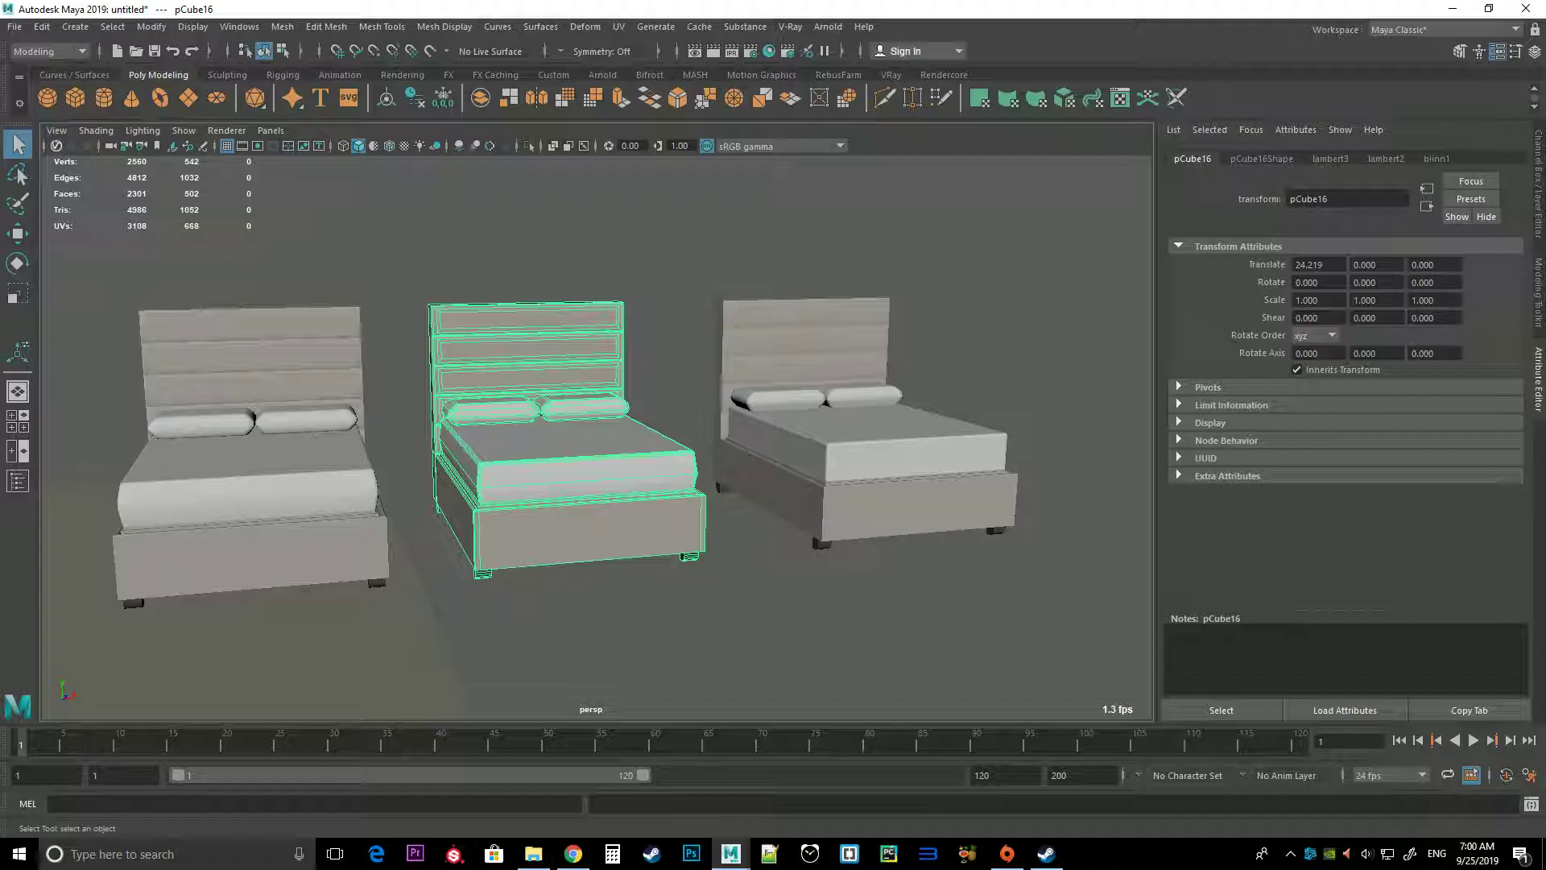
key(Right)
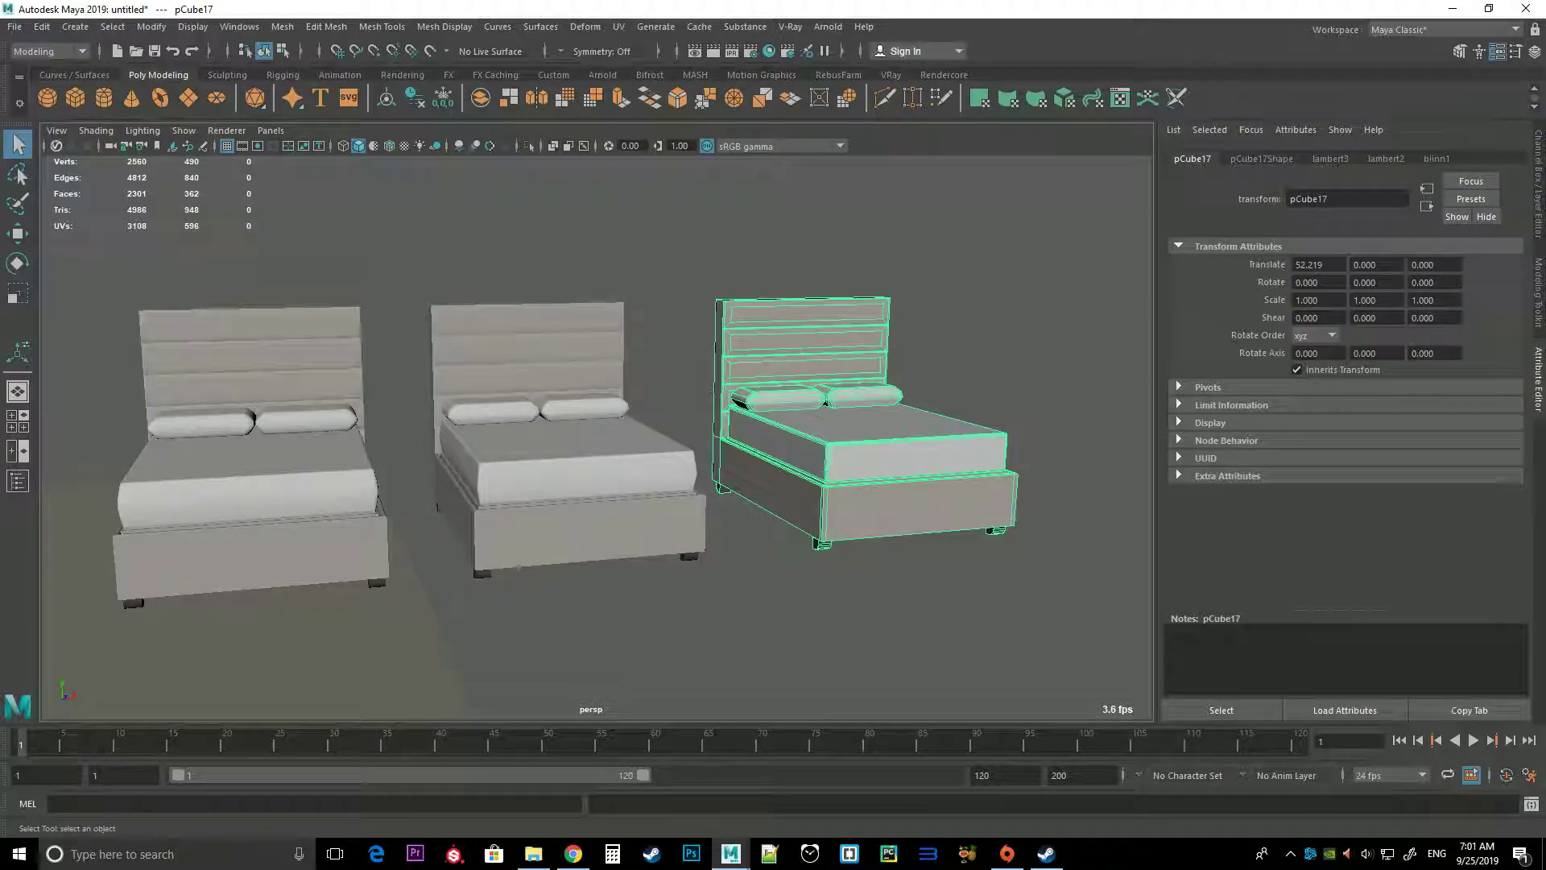
key(Left)
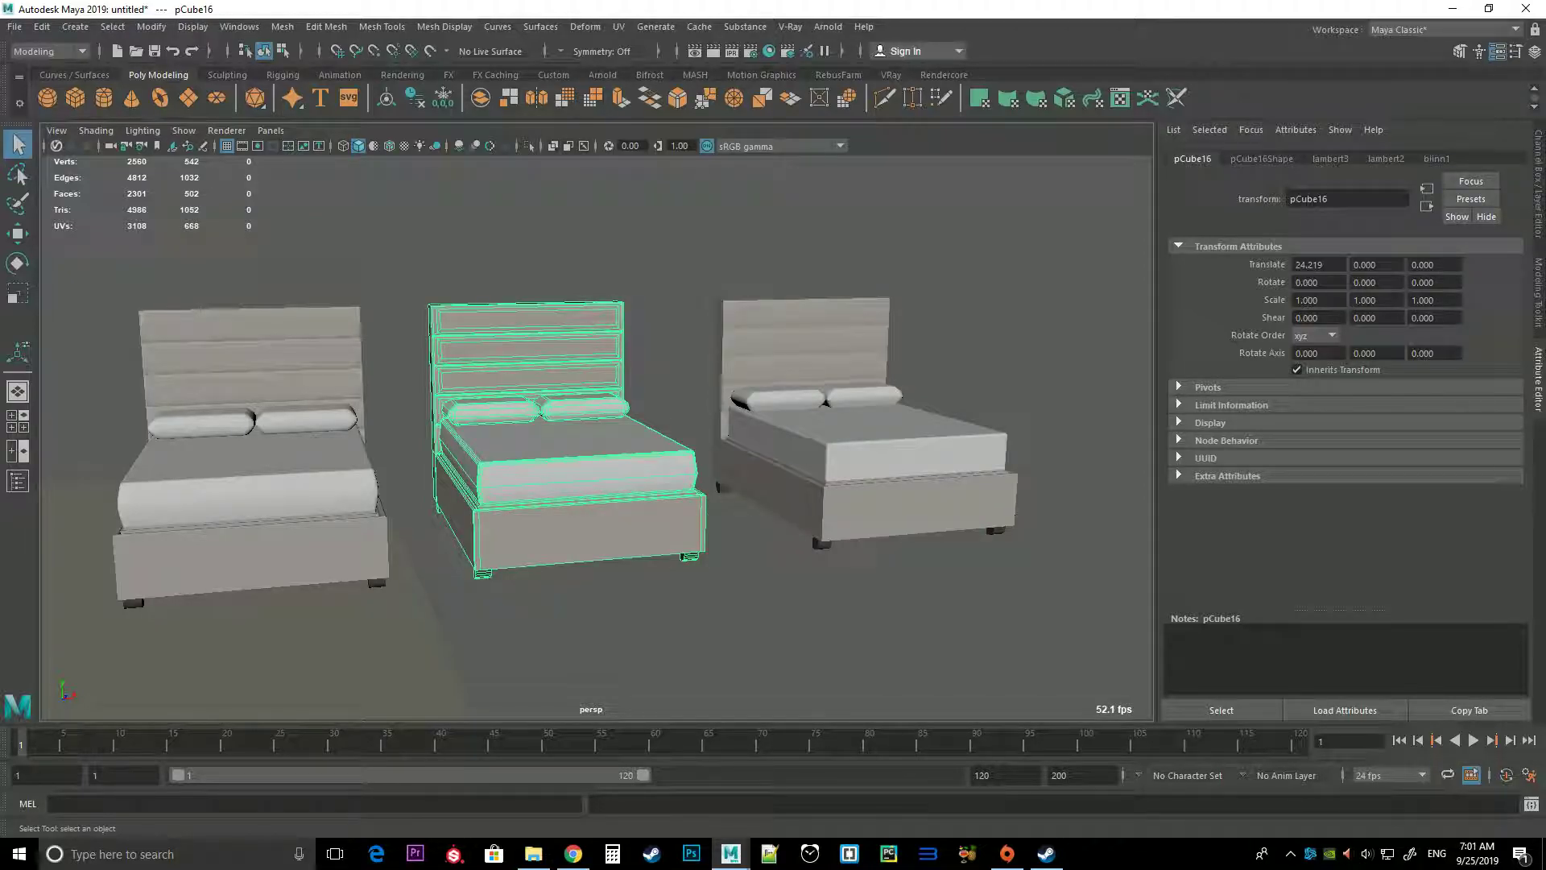
key(Right)
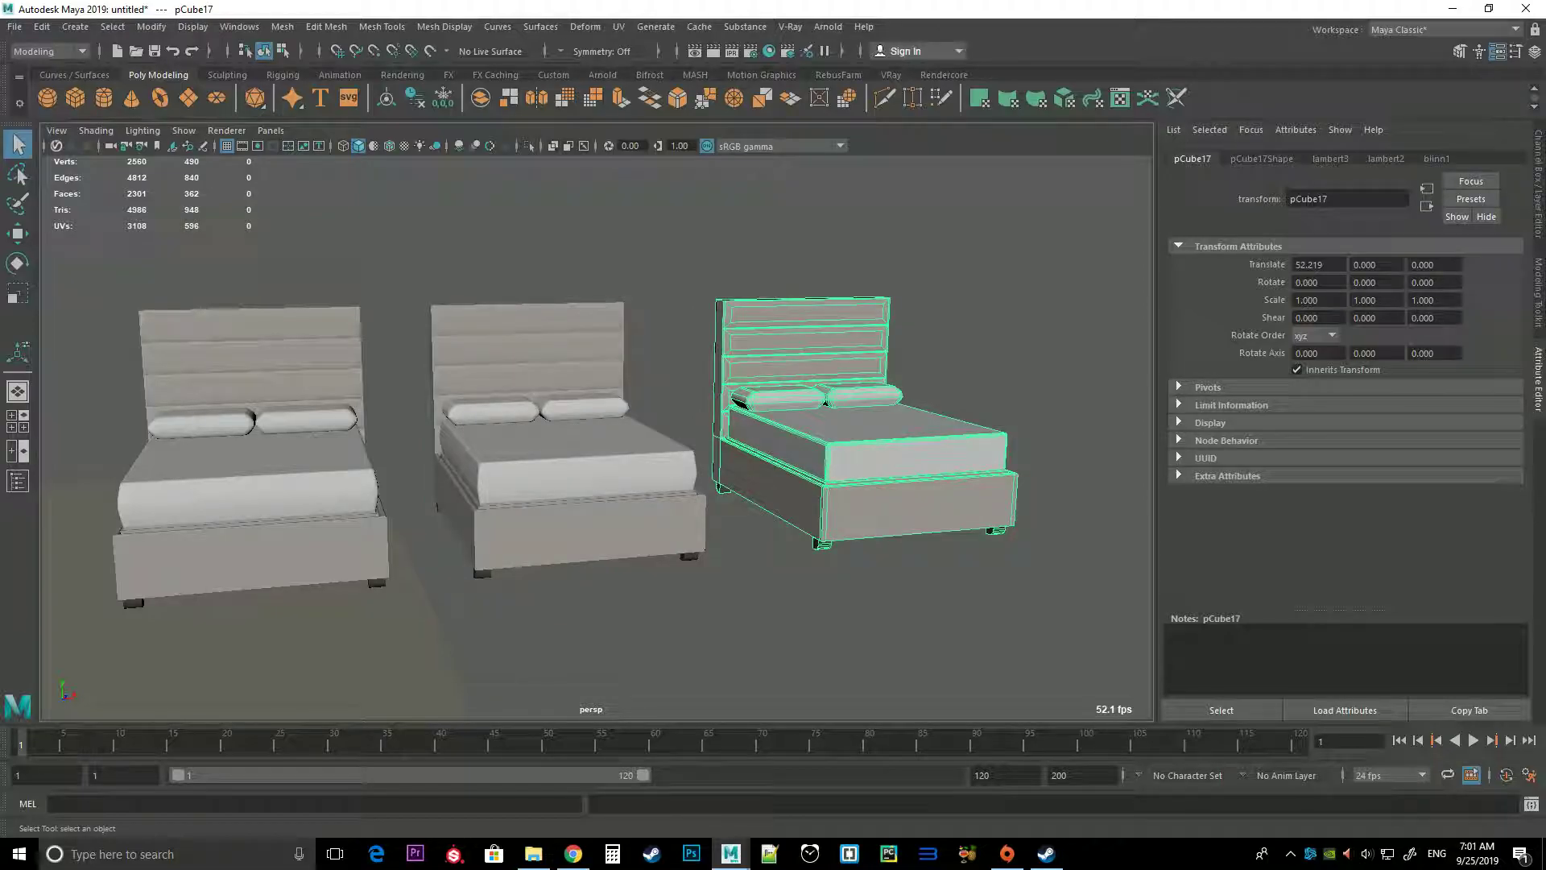
Tumble to an angled view, deselect the right bed, and zoom out to frame all beds
alt+drag(596, 435, 644, 447)
click(966, 612)
scroll(753, 396, down, 3)
scroll(753, 397, down, 1)
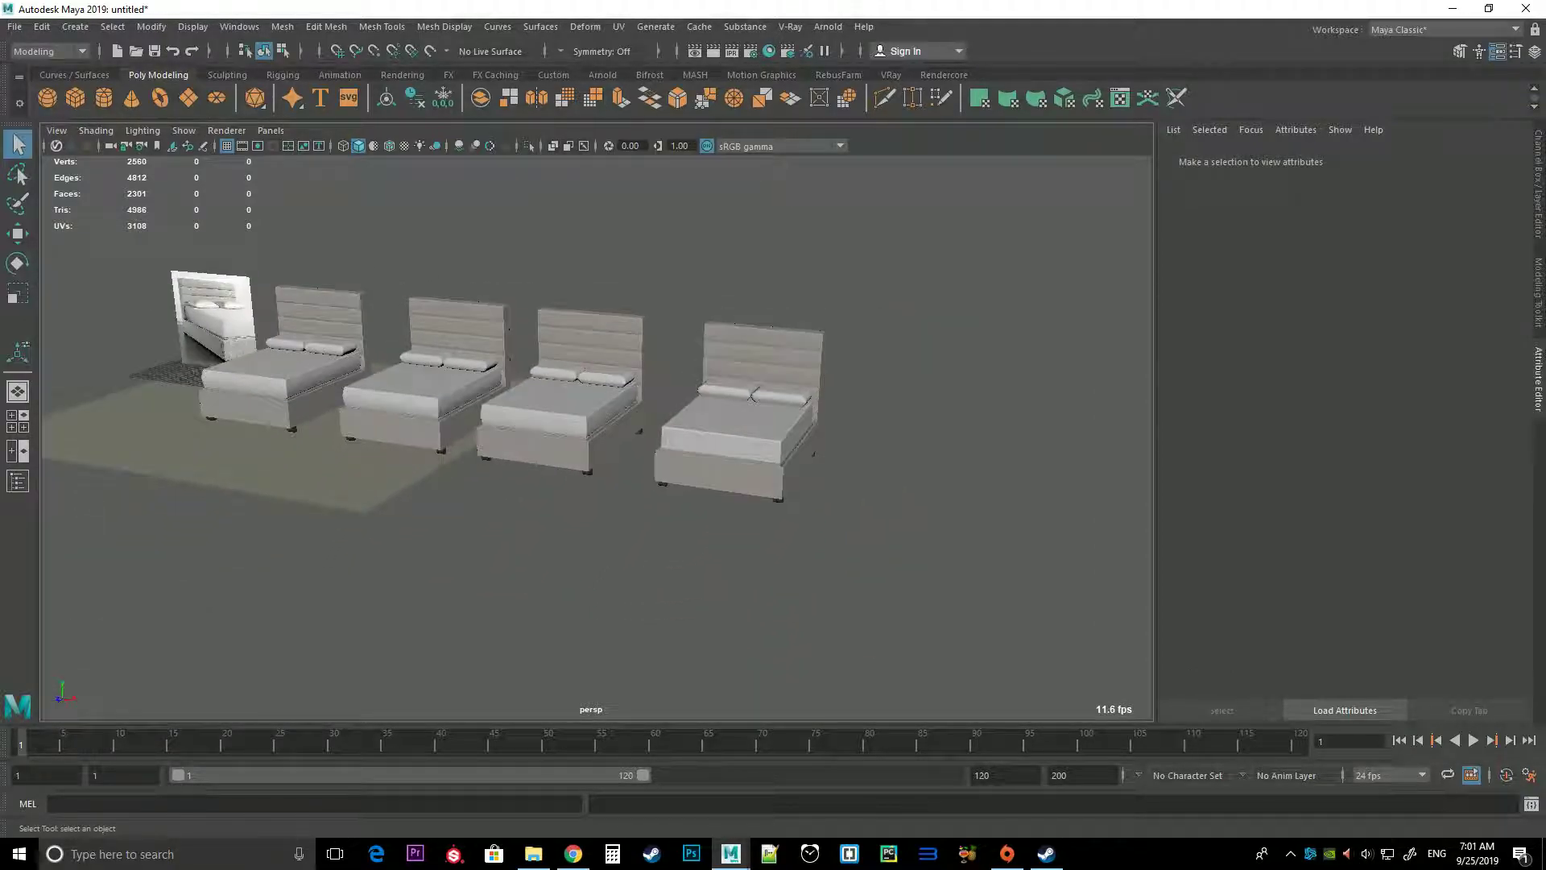
scroll(751, 396, up, 2)
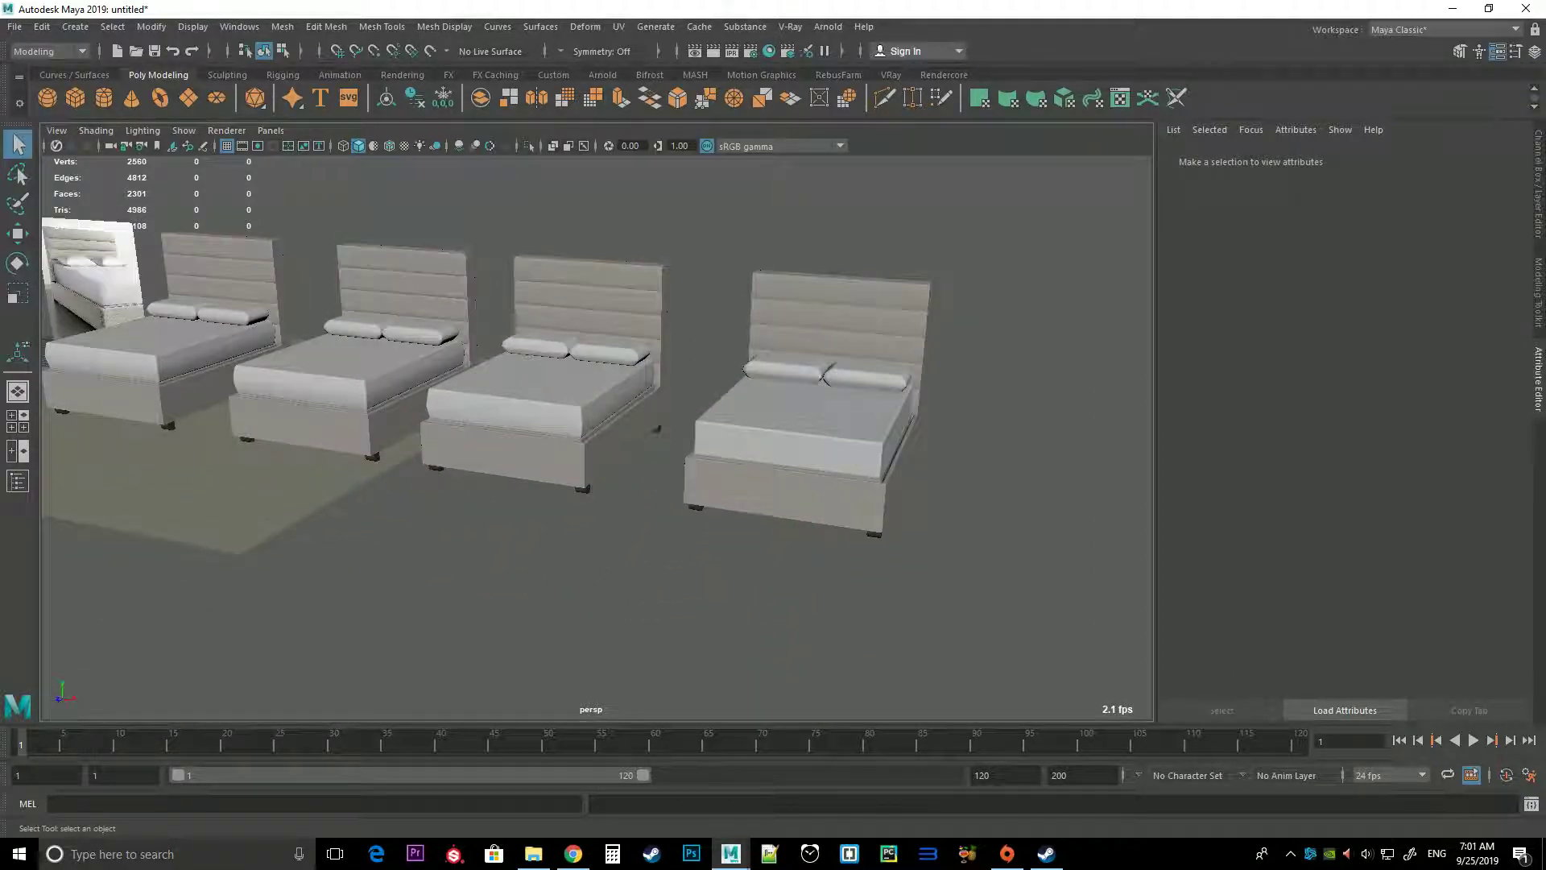
scroll(752, 397, down, 3)
scroll(753, 397, up, 2)
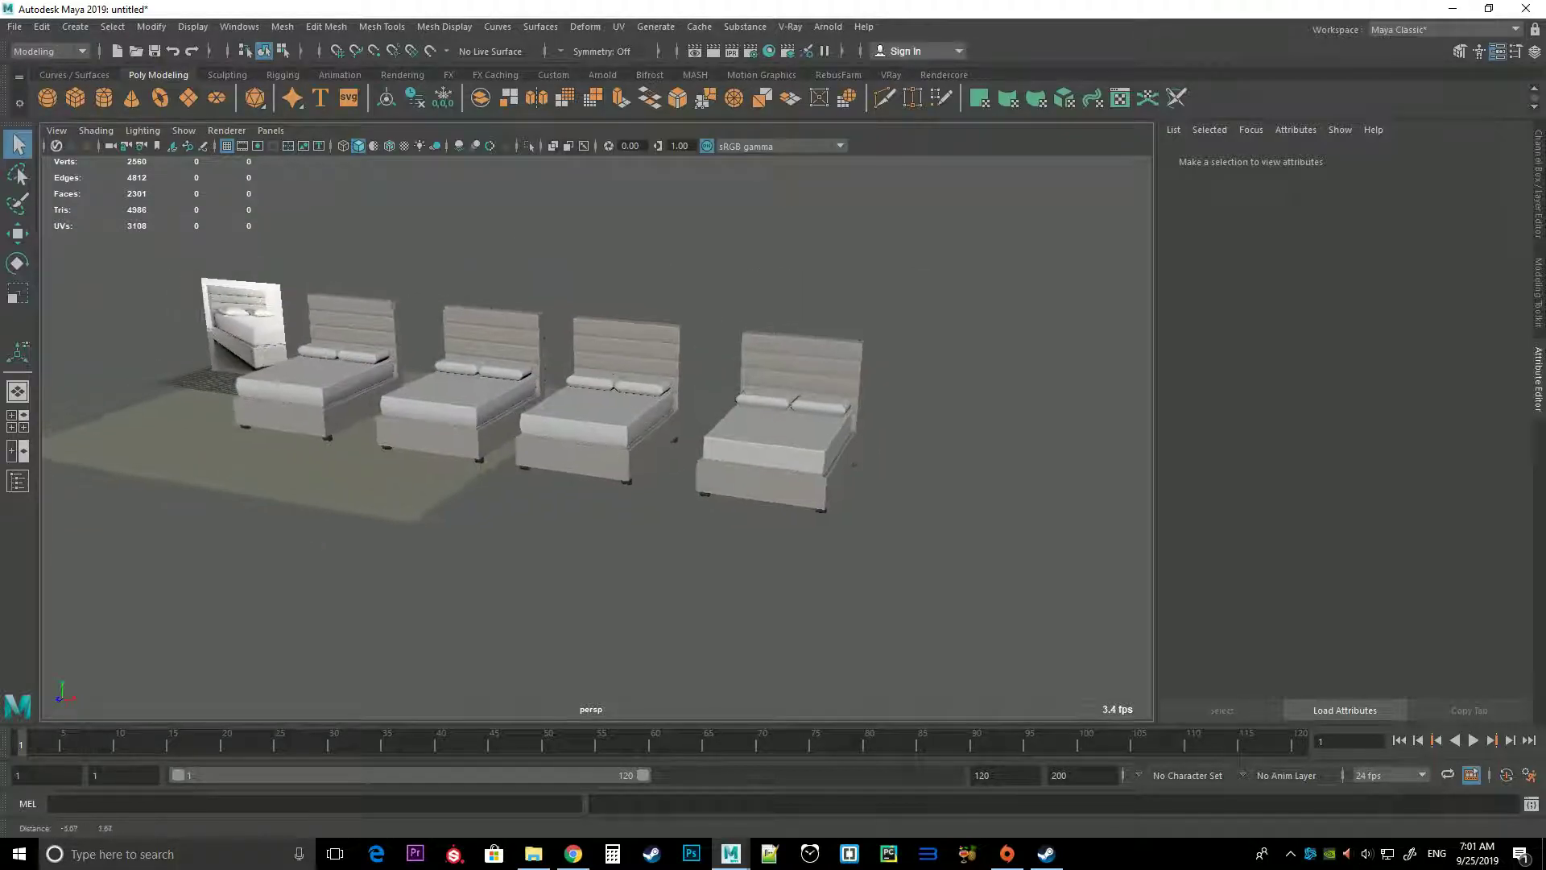
scroll(753, 397, up, 2)
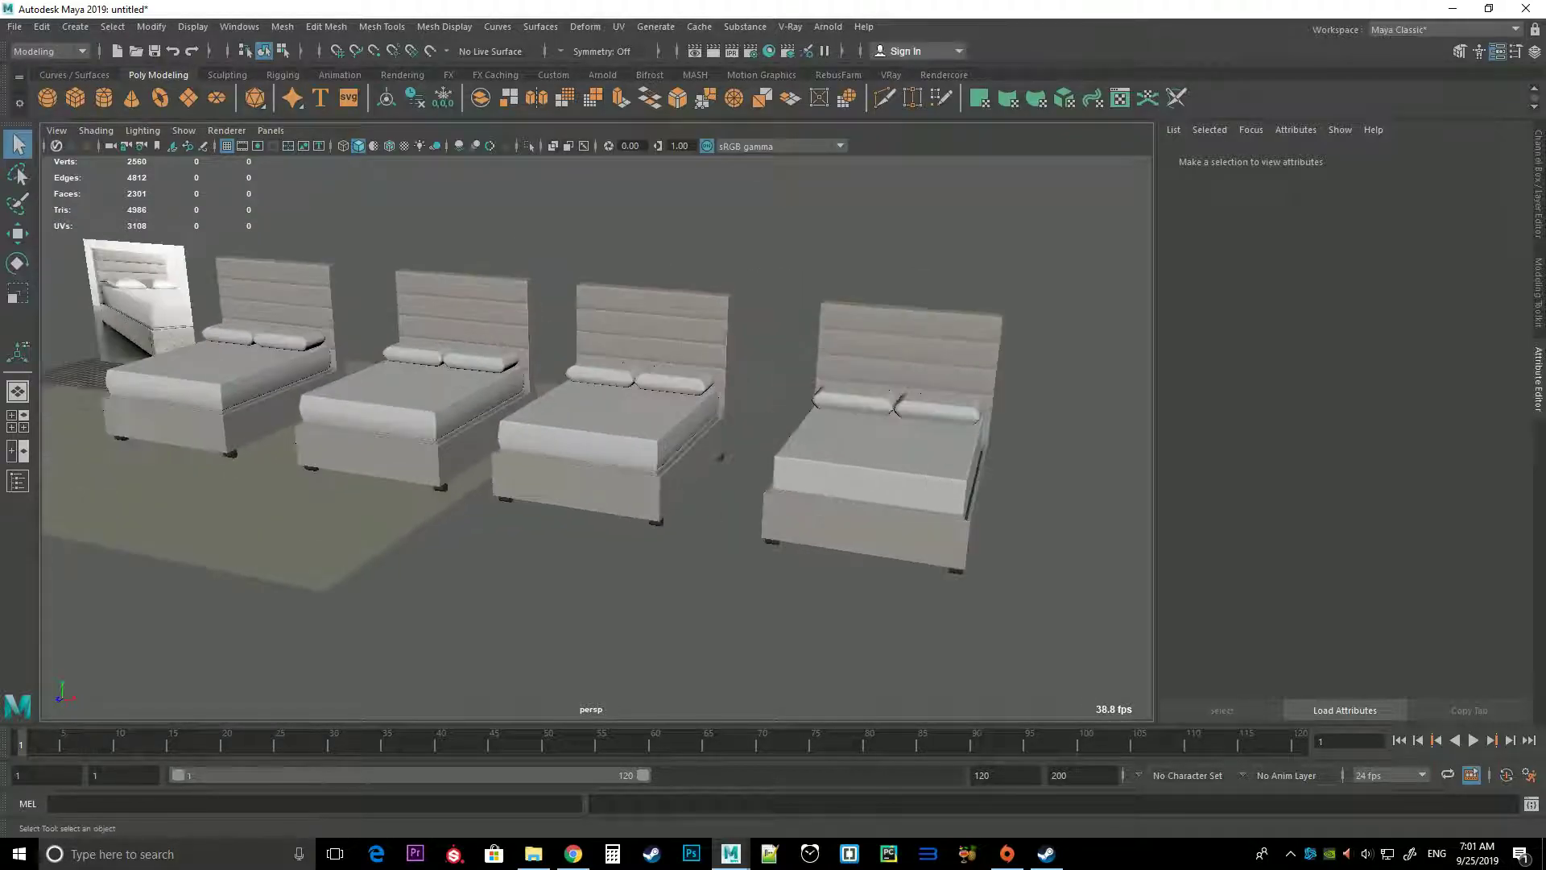